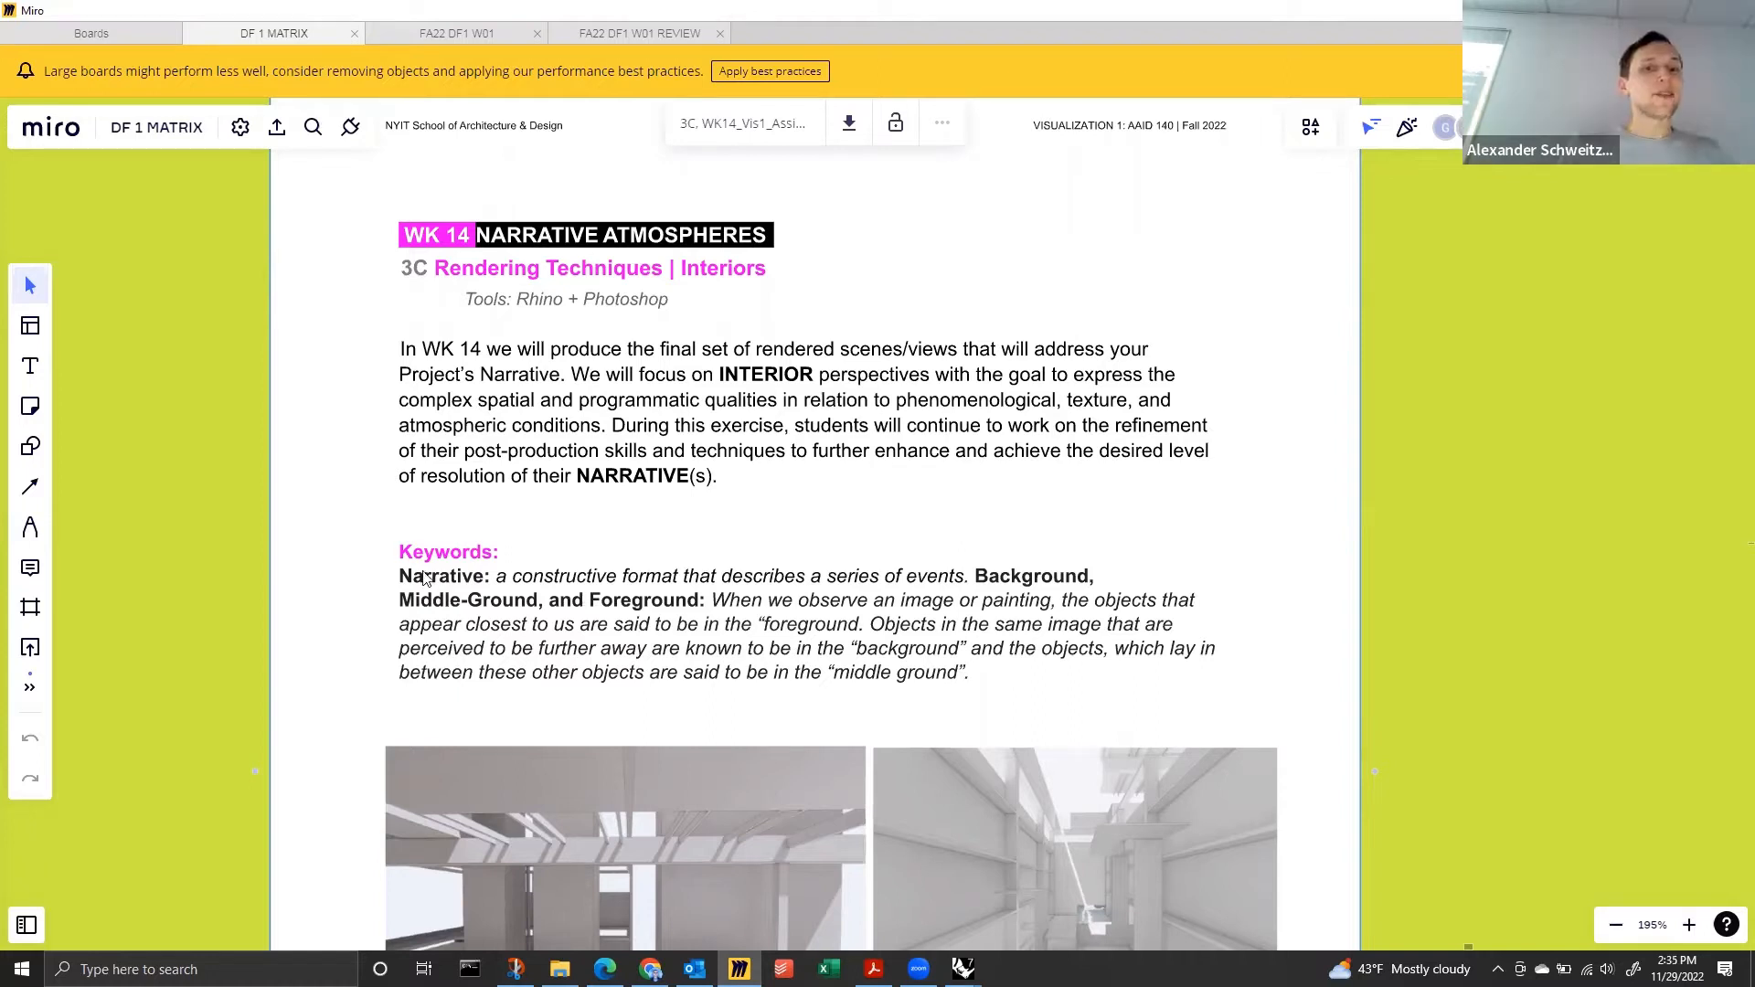
# Read through the WK 14 brief, its reference interior renderings and the assignment section on the Miro board.
pyautogui.scroll(-2, 428, 577)
pyautogui.scroll(-2, 427, 578)
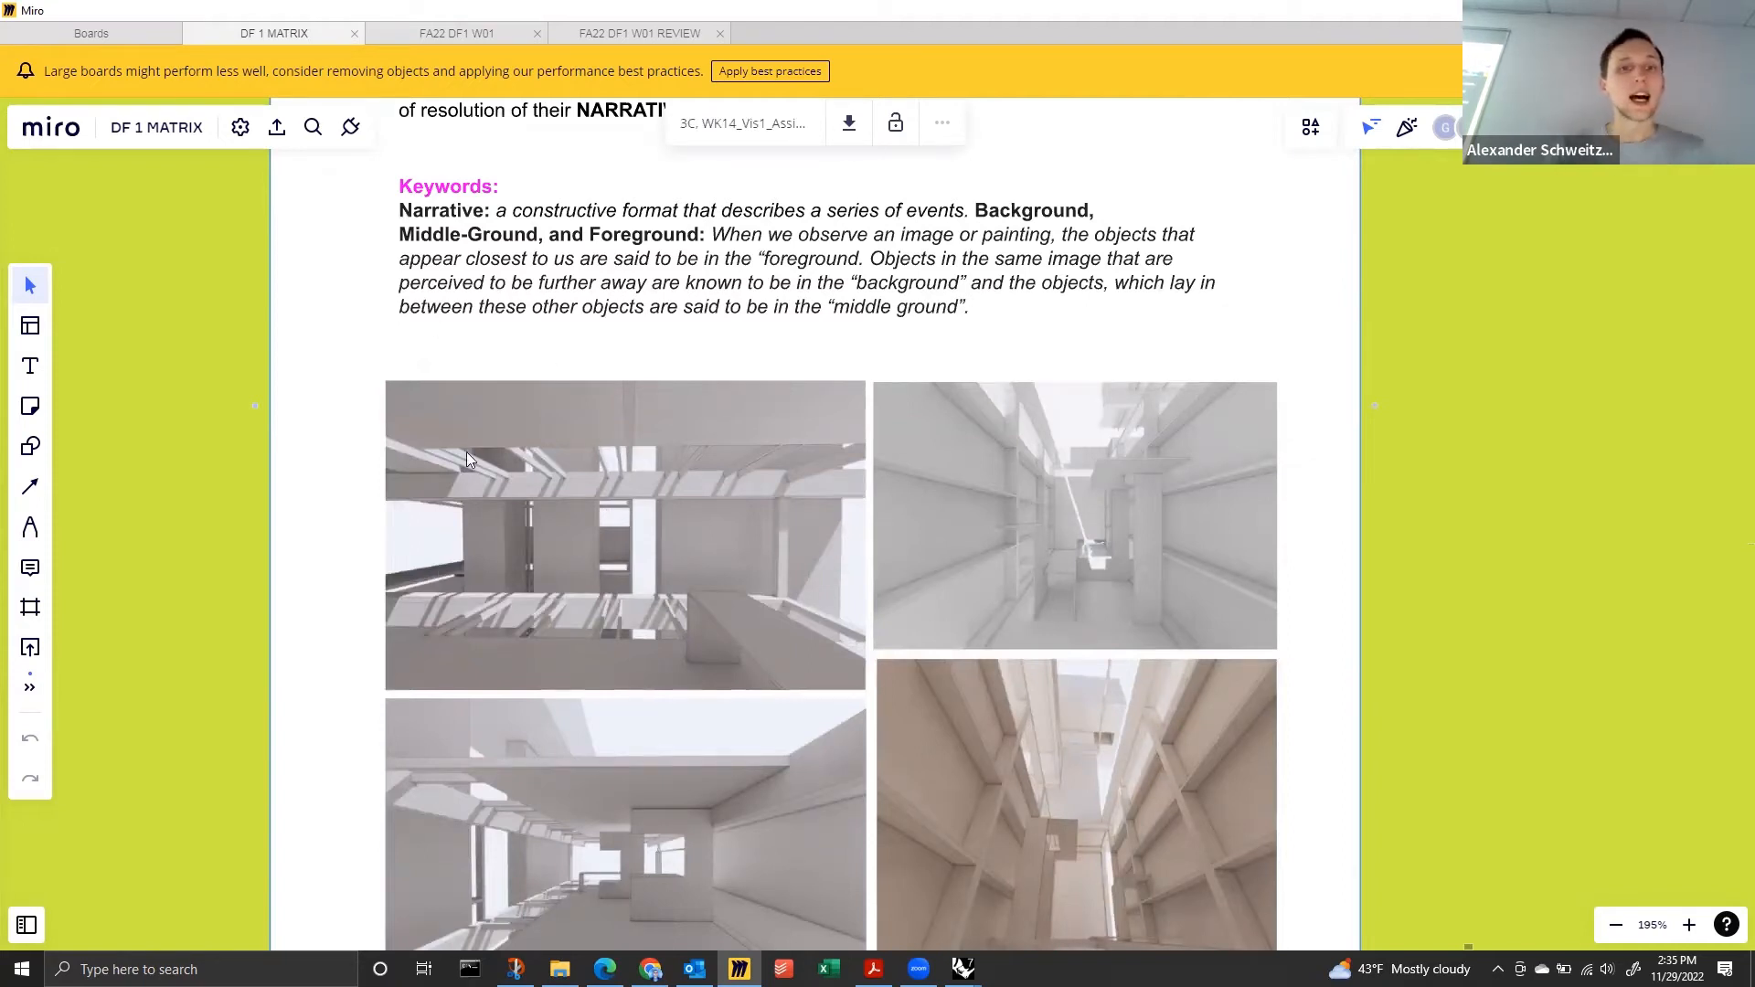
pyautogui.scroll(-2, 466, 457)
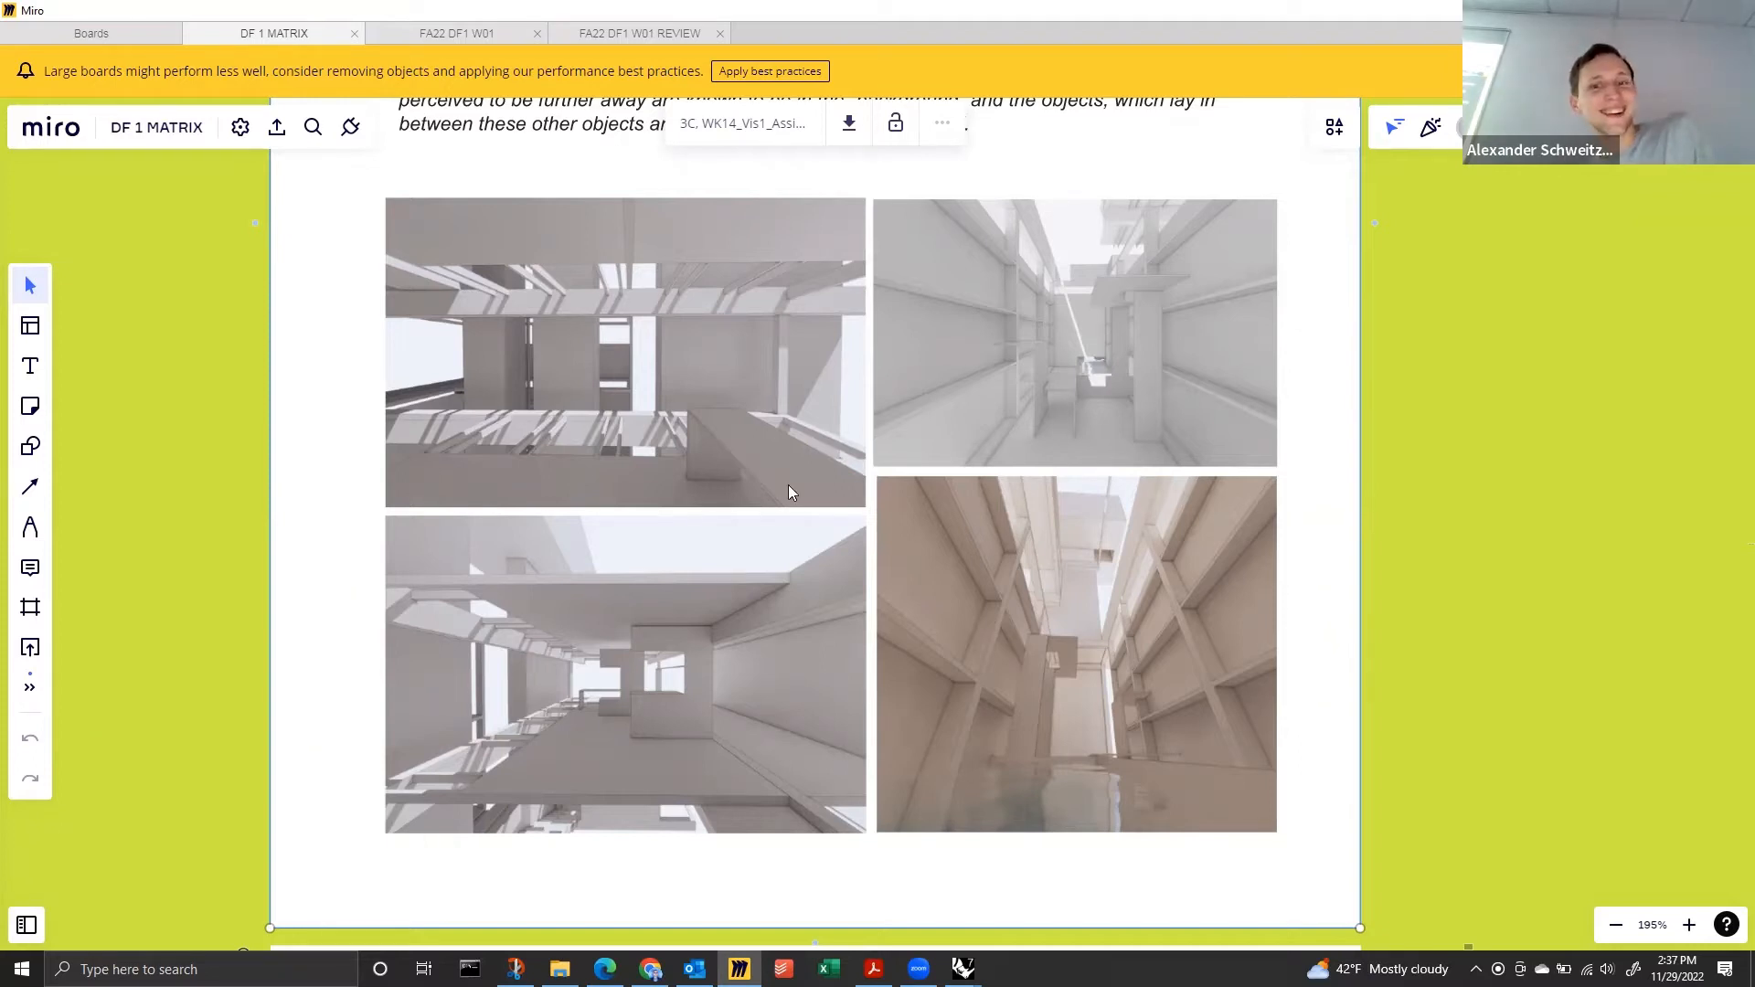
pyautogui.scroll(-7, 913, 638)
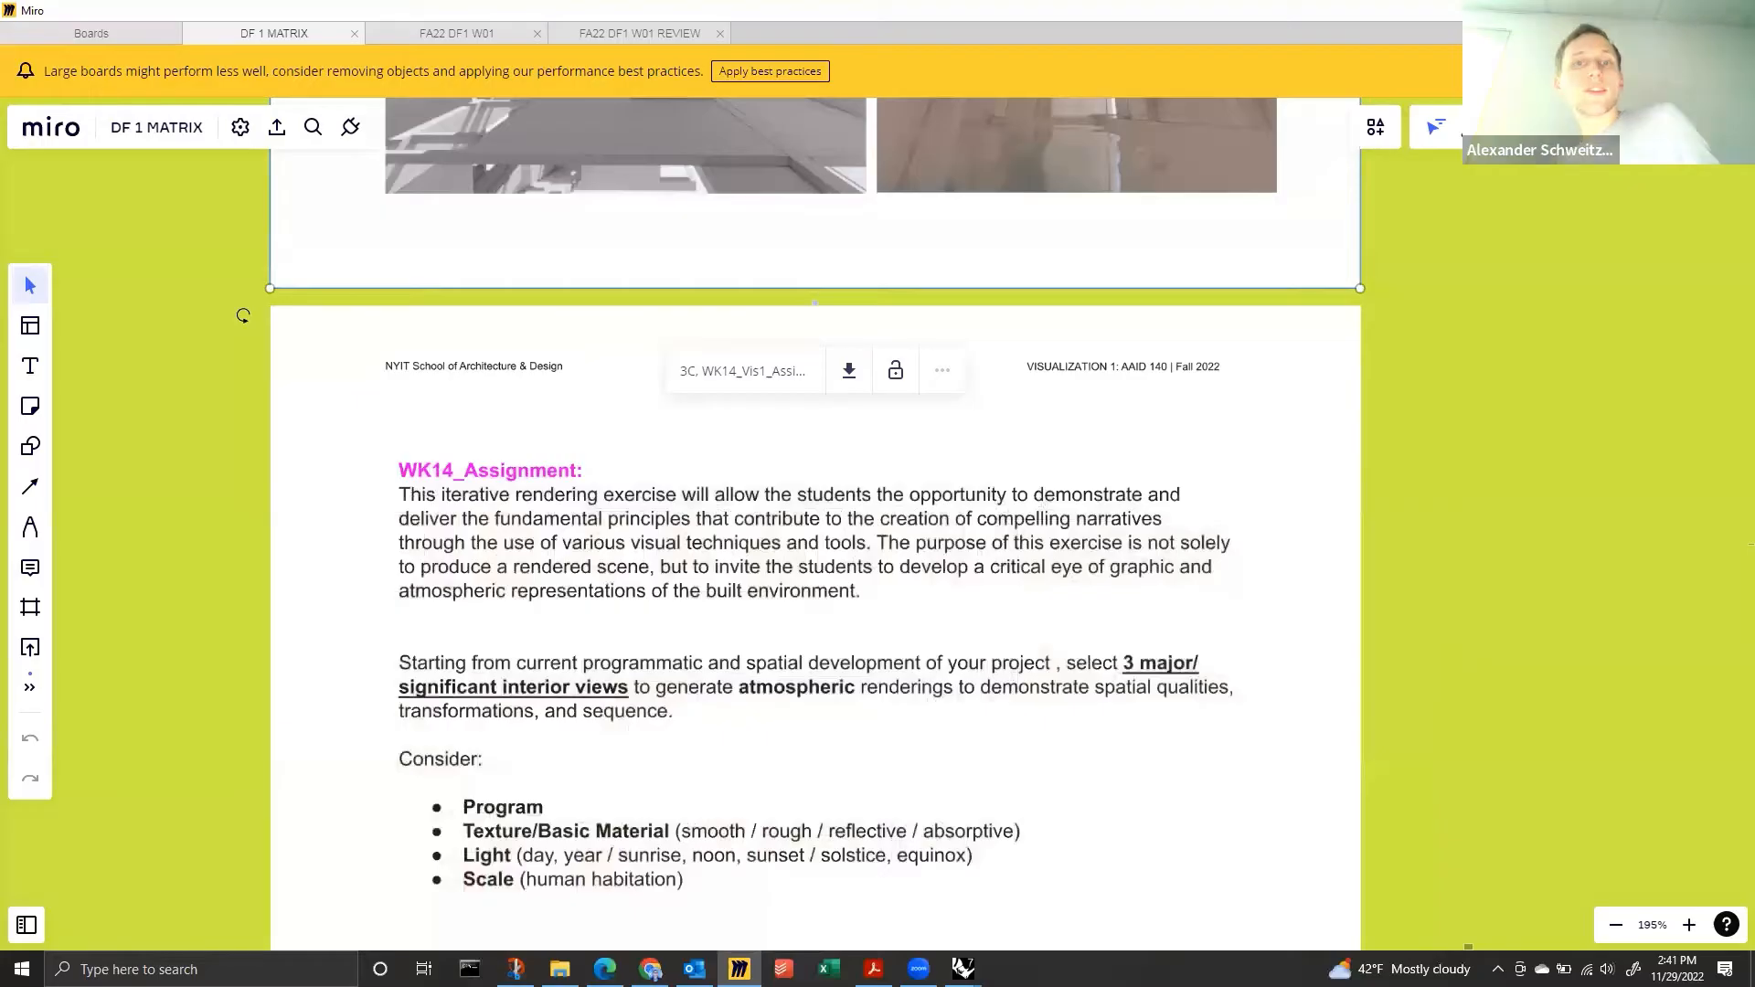
pyautogui.scroll(7, 941, 572)
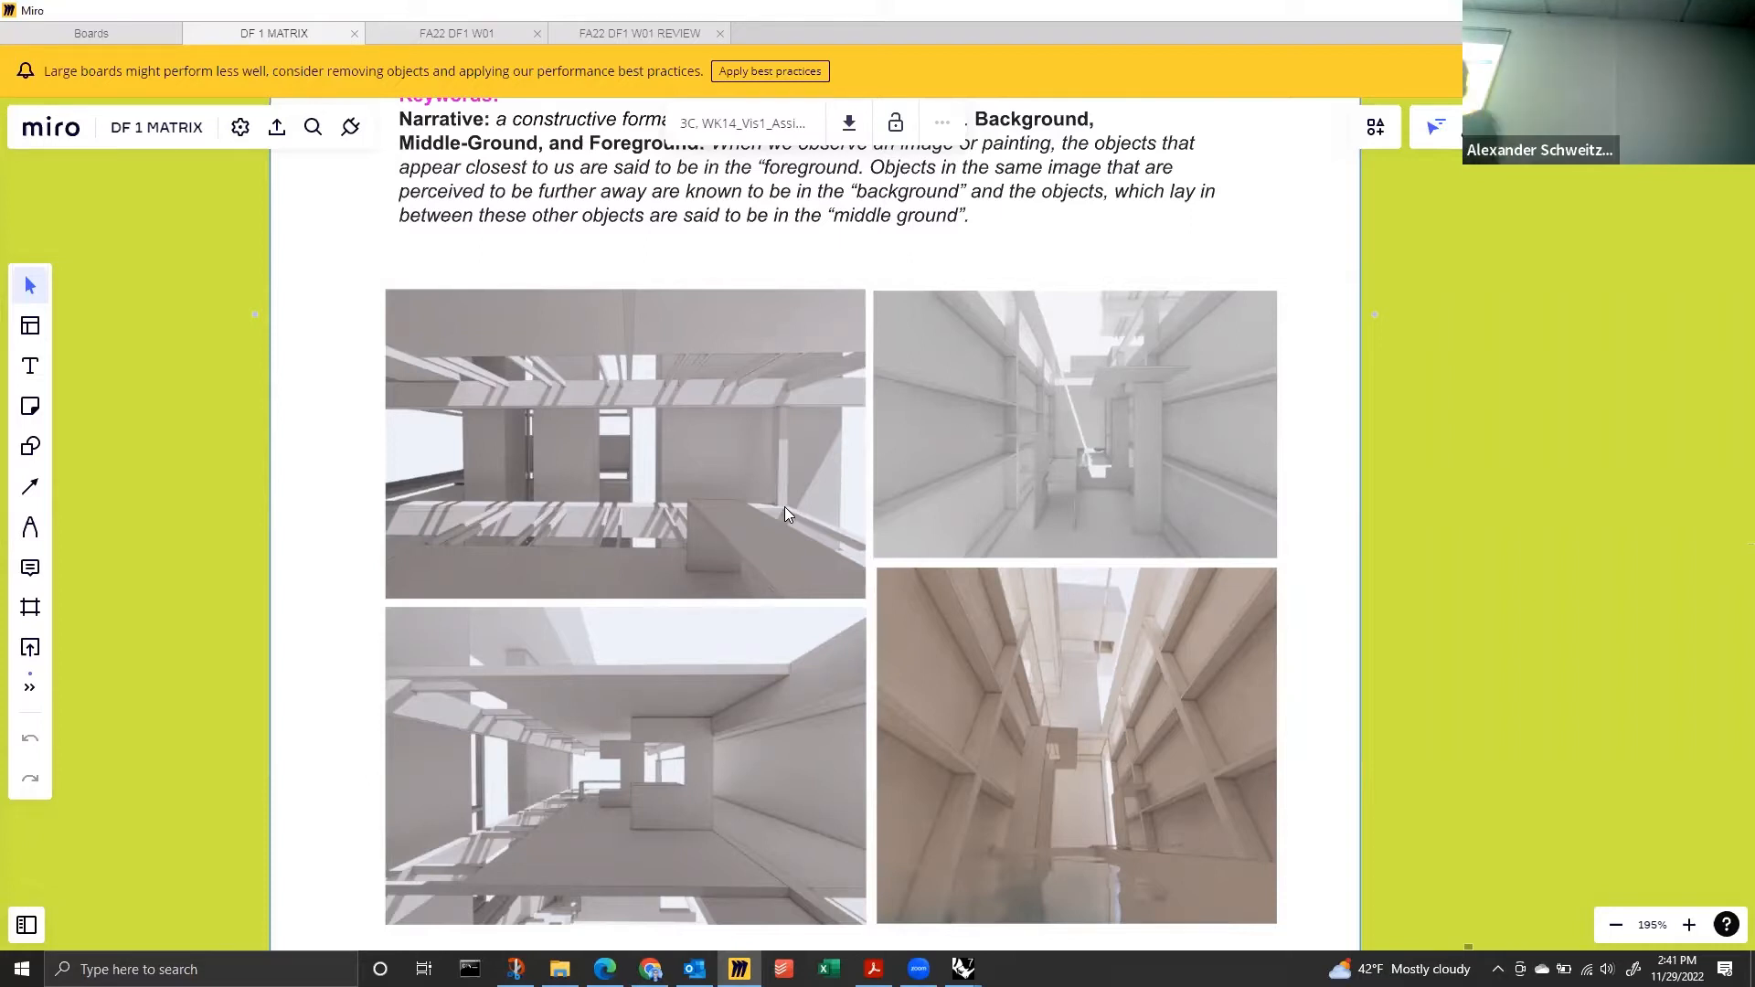
pyautogui.scroll(-12, 740, 489)
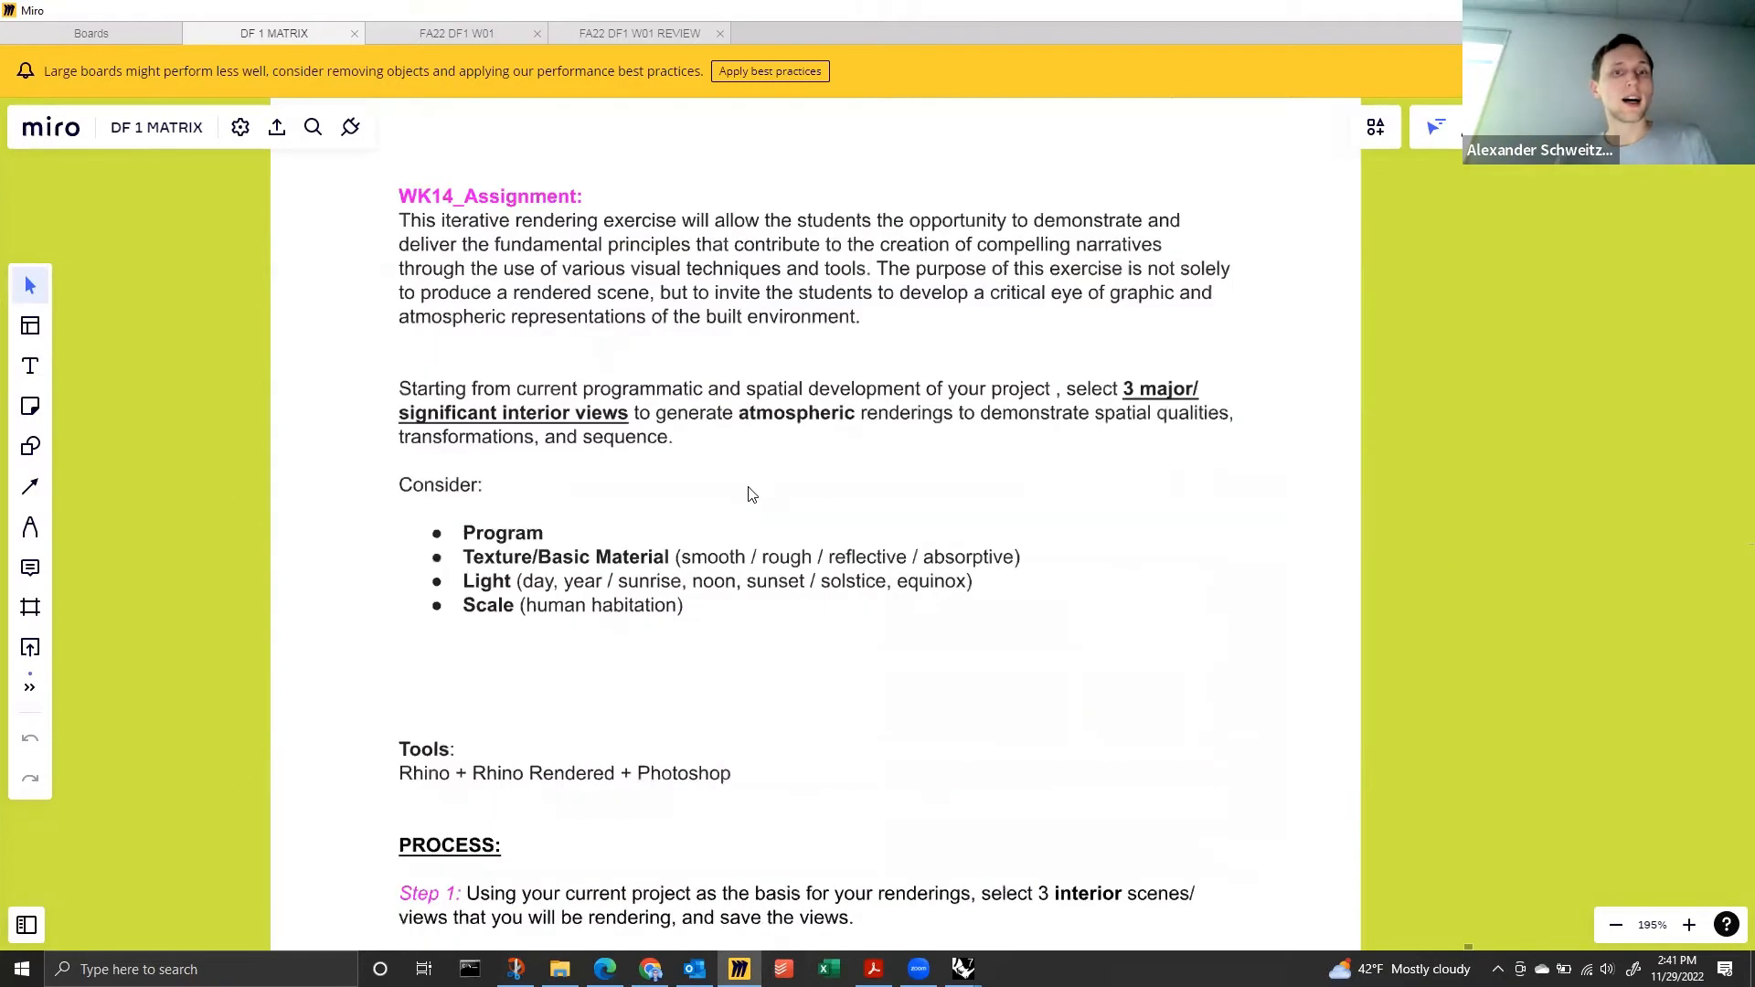
# Switch to the Gabe Model file in Rhino and inspect the white volumes along the building's front.
pyautogui.moveTo(963, 968)
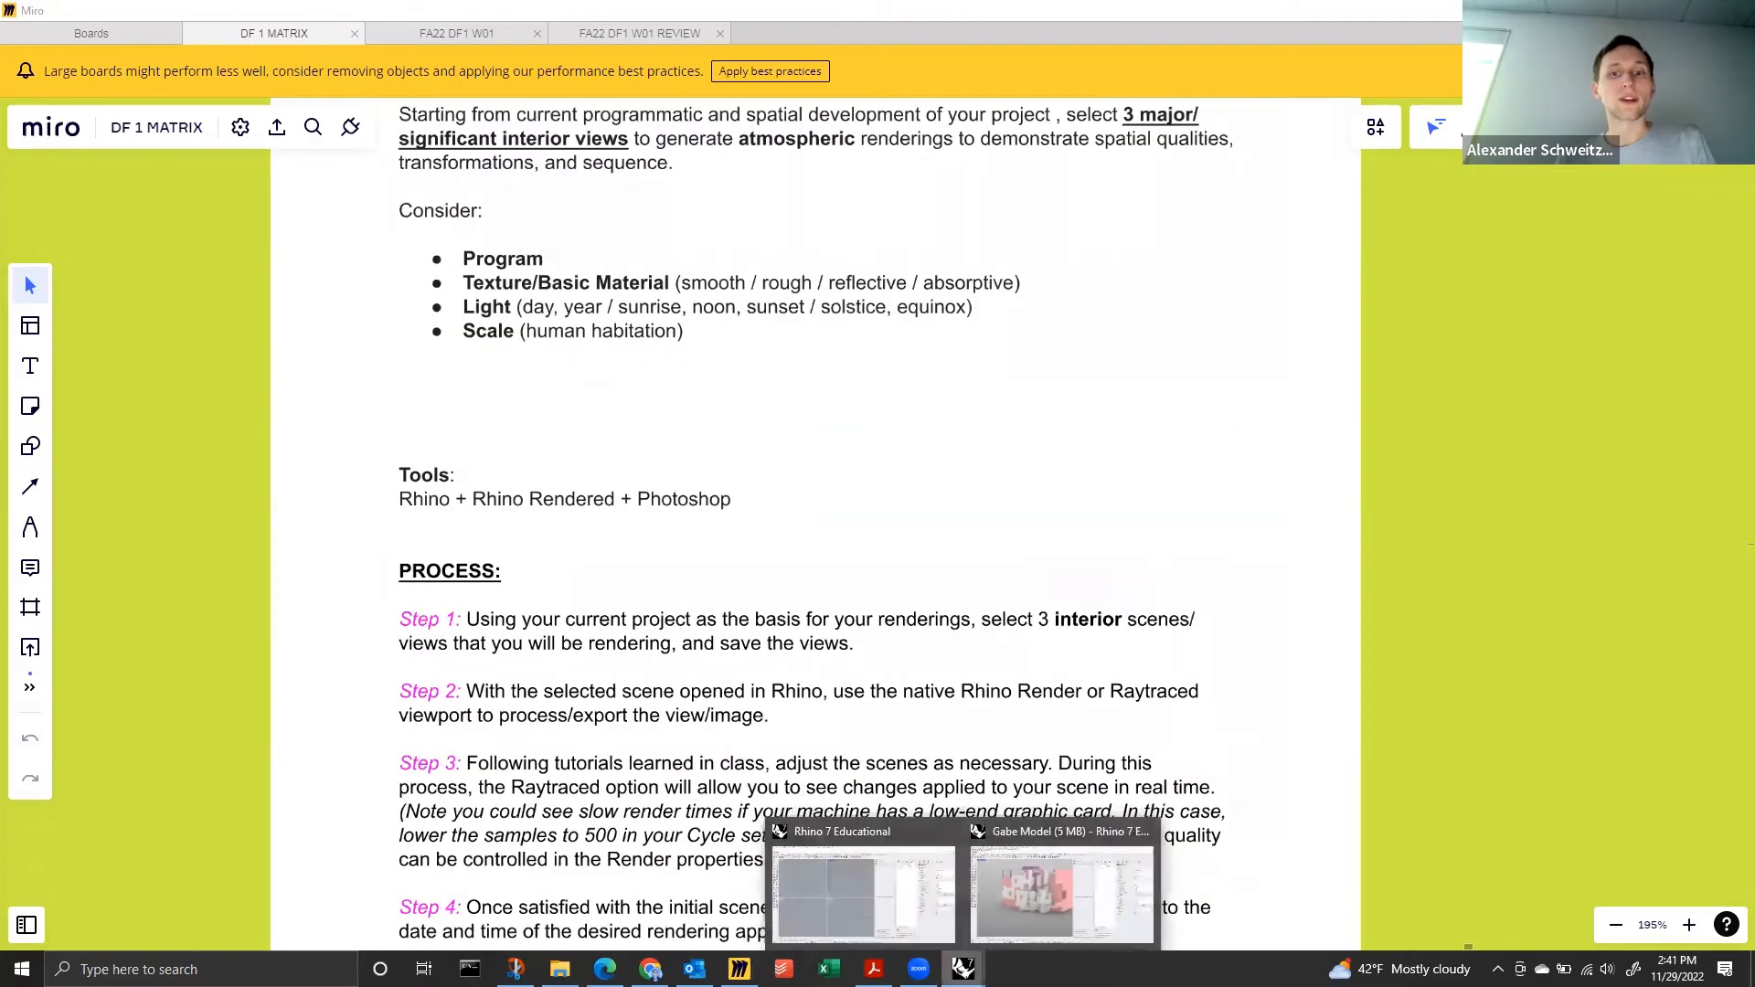
pyautogui.click(1054, 898)
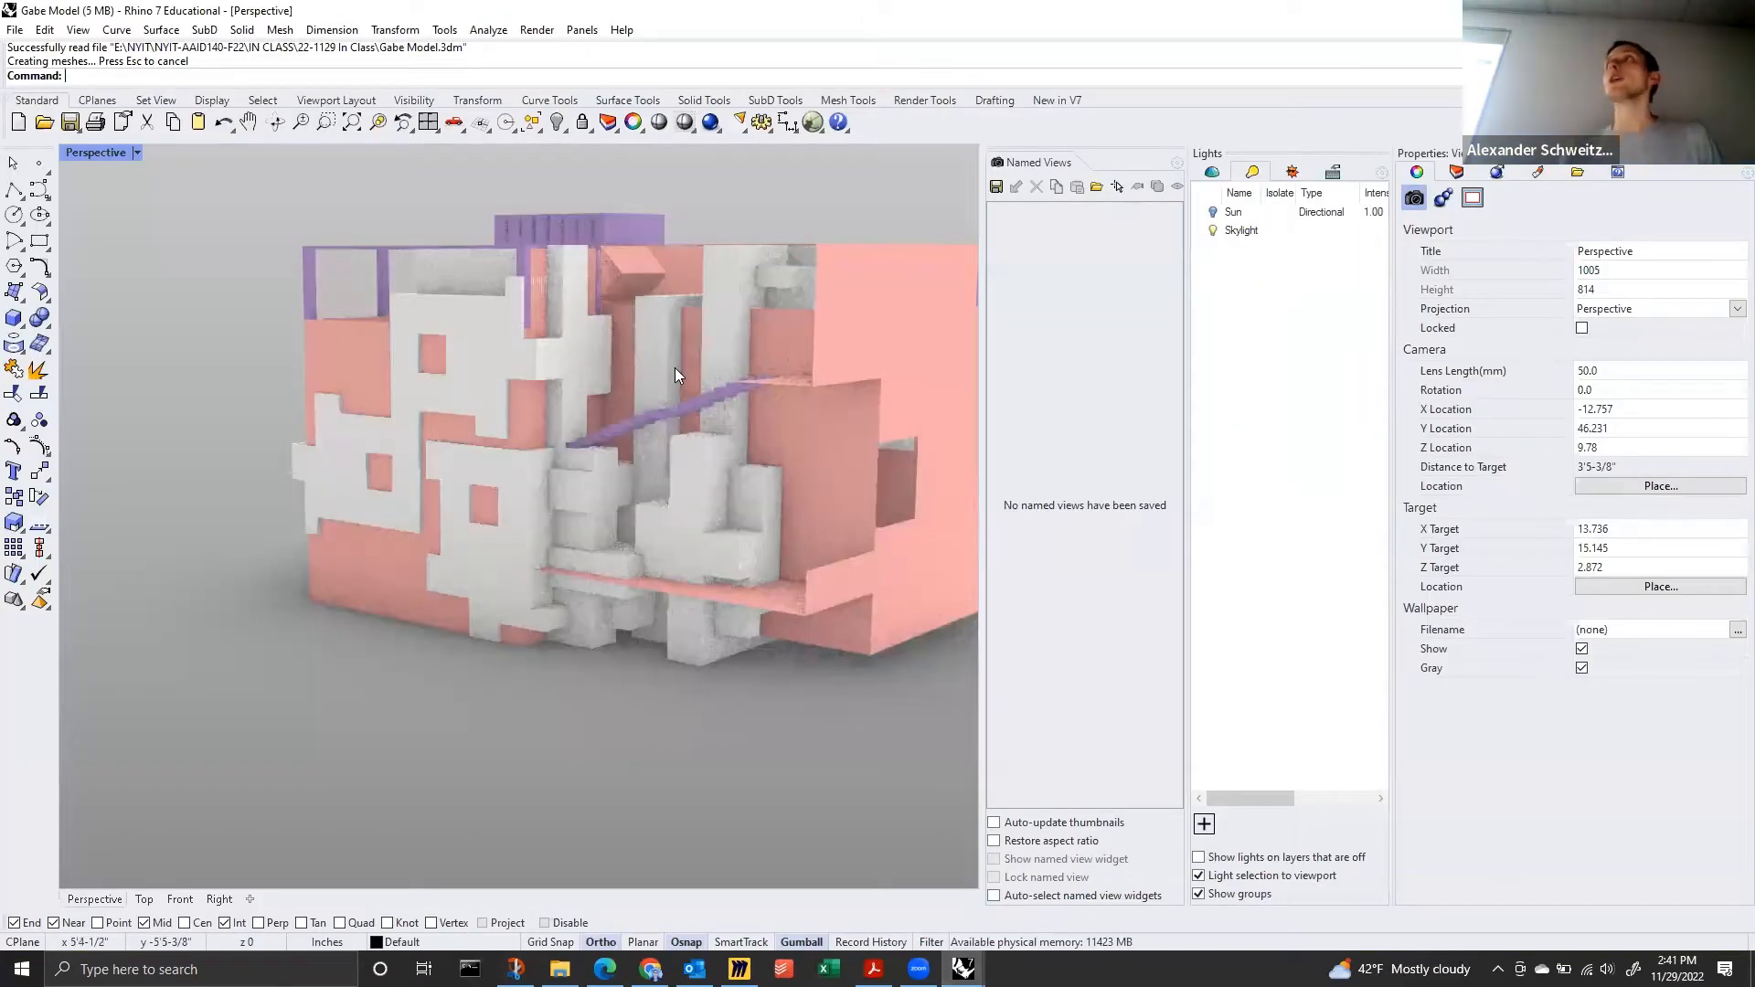
pyautogui.moveTo(658, 408); pyautogui.dragTo(707, 362, button='right')
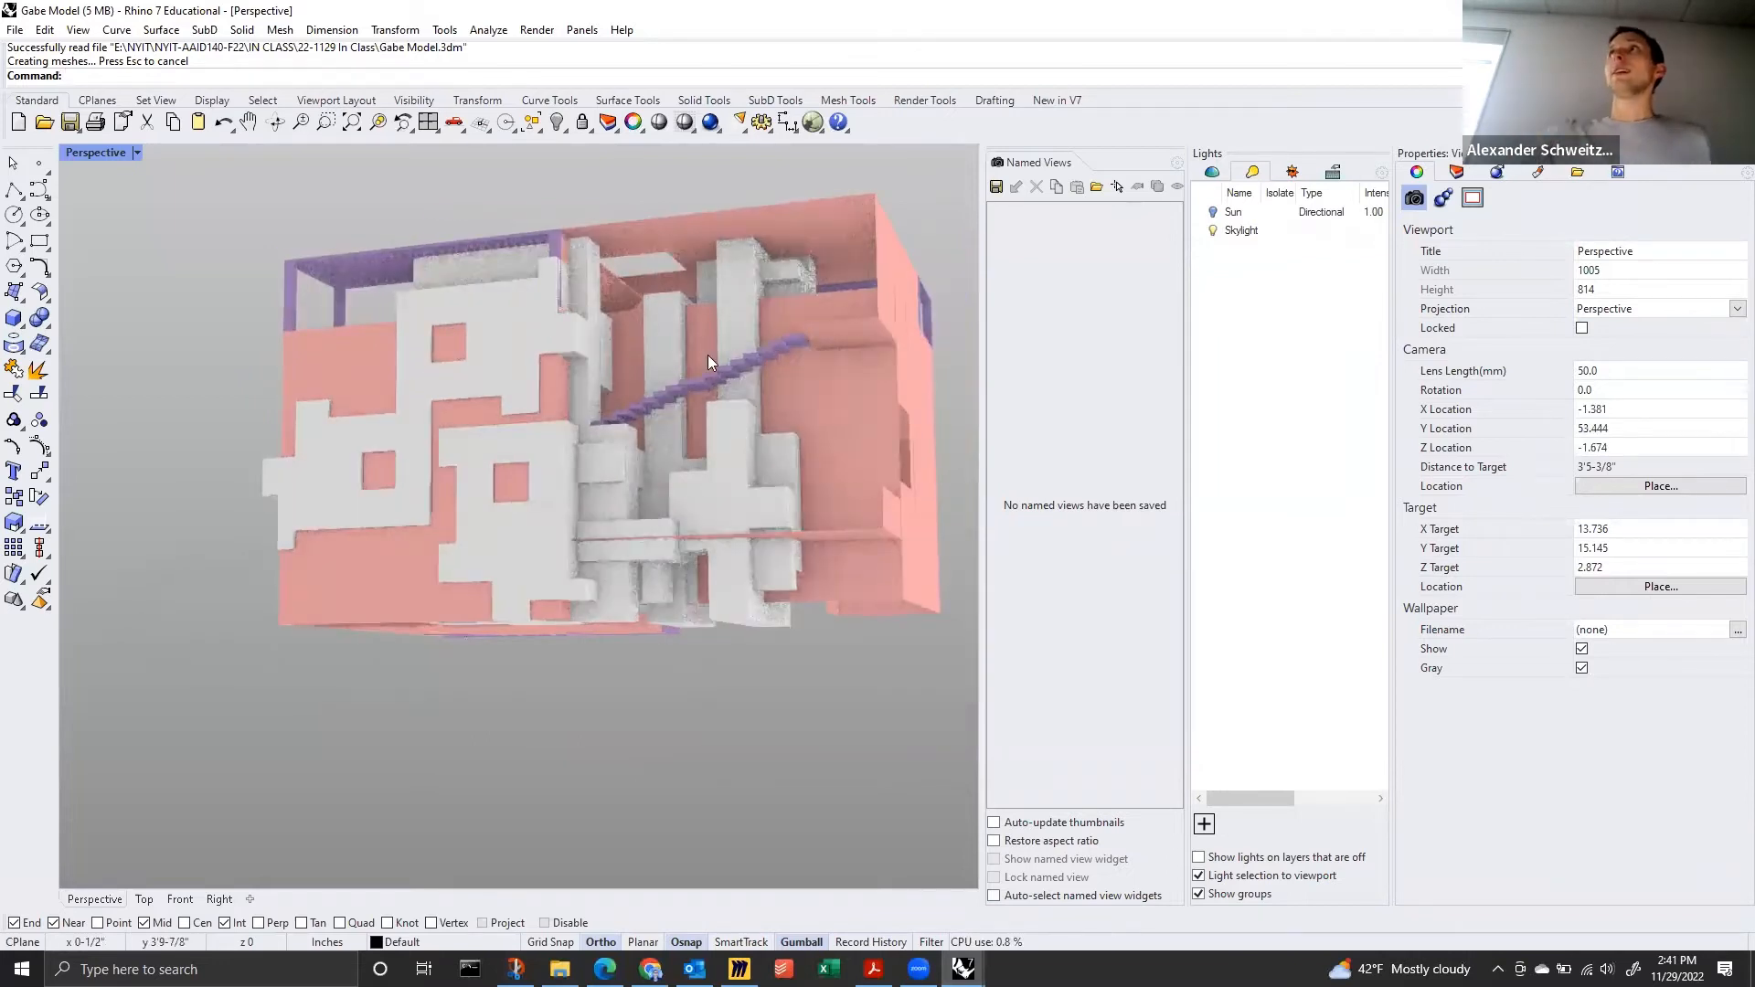
pyautogui.moveTo(707, 362); pyautogui.dragTo(605, 664, button='right')
pyautogui.scroll(5, 605, 663)
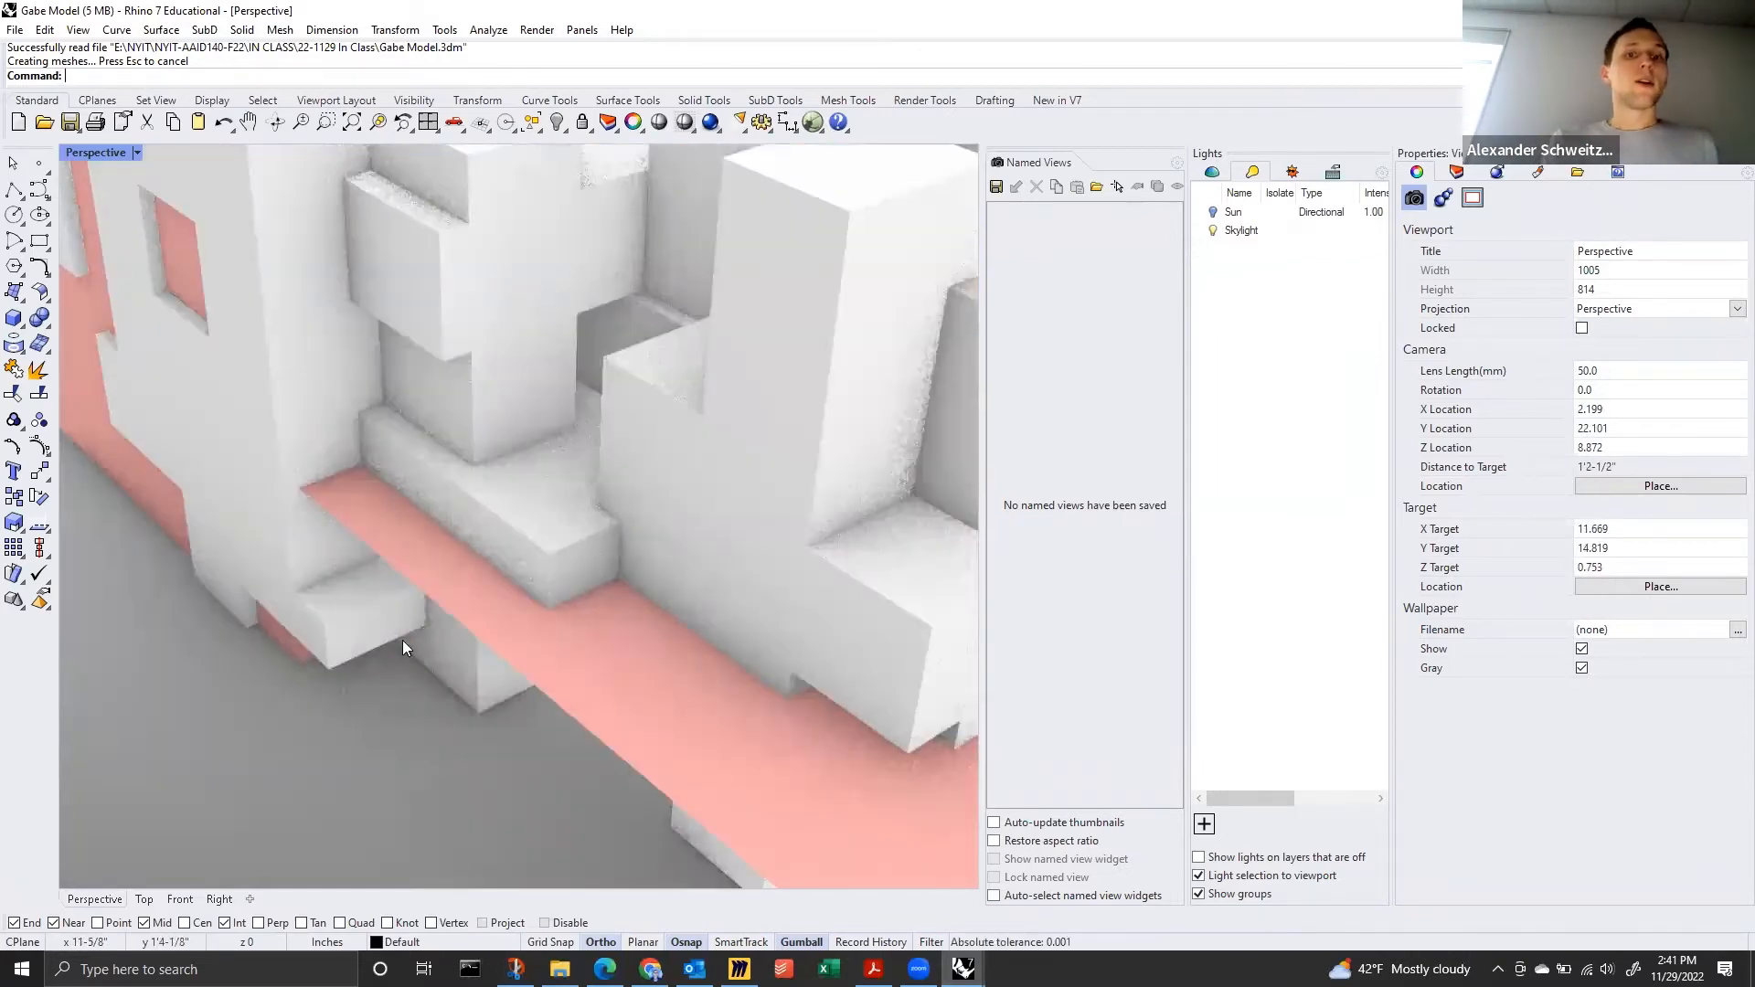
pyautogui.scroll(-4, 615, 457)
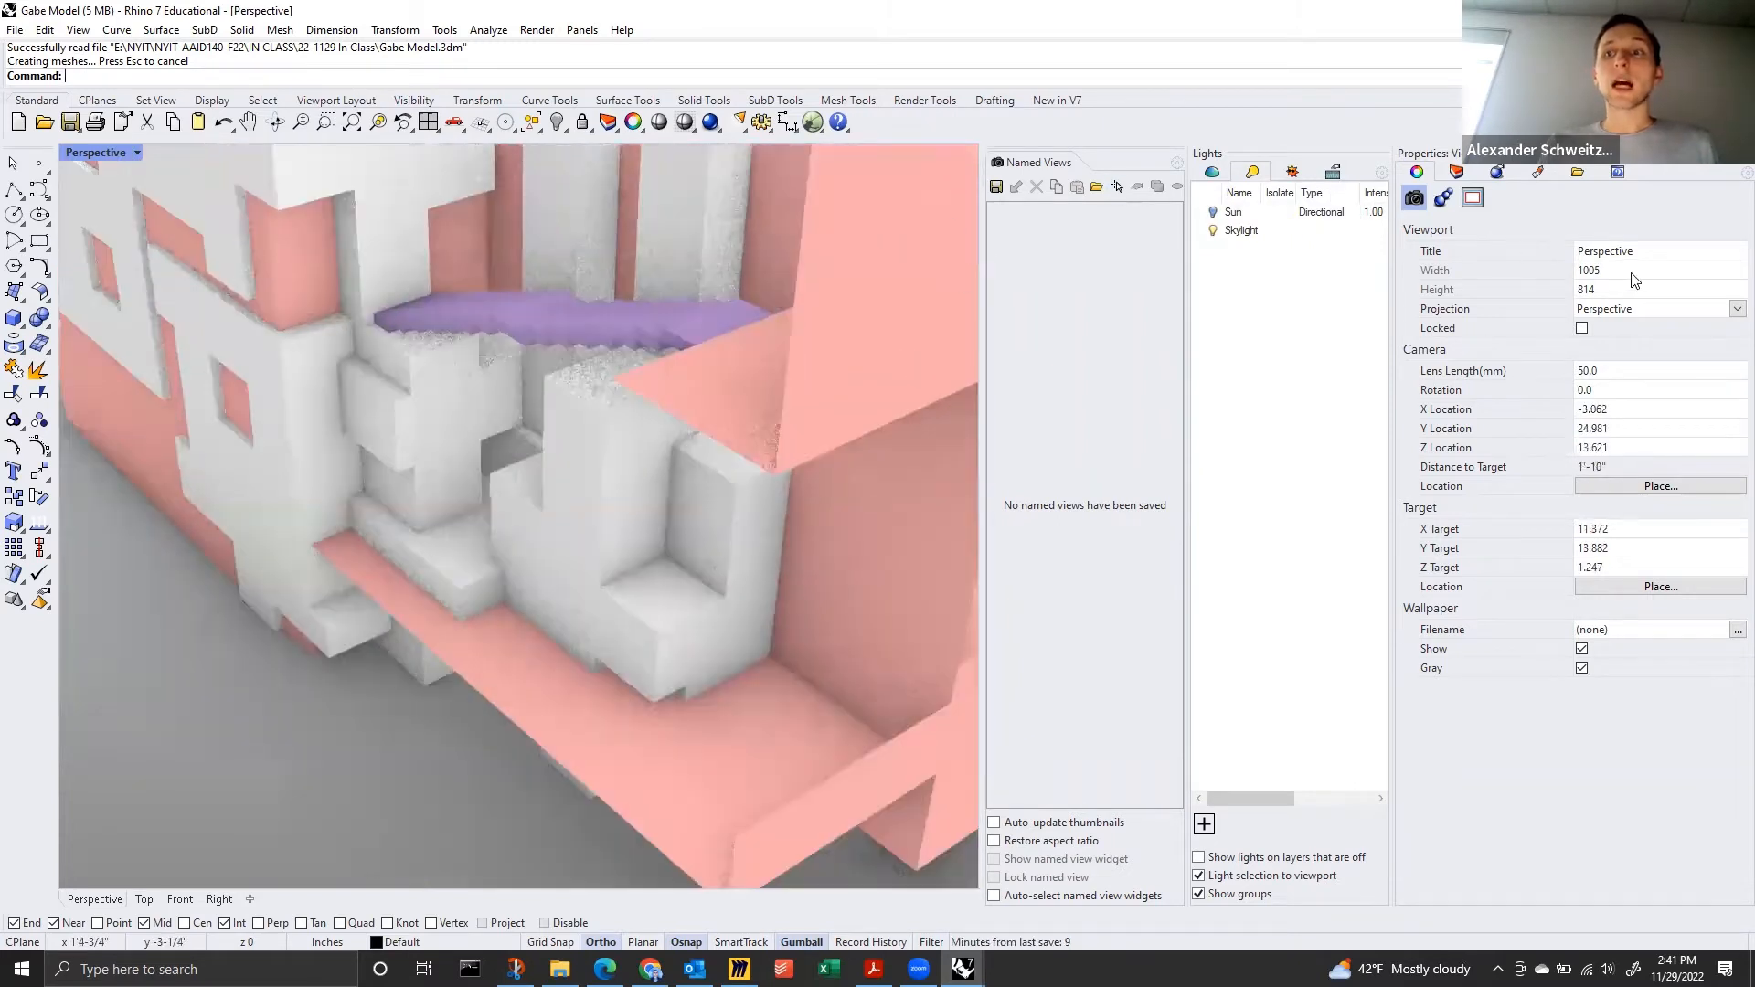
# Set the Perspective viewport's camera lens length to 35 mm.
pyautogui.click(1621, 370)
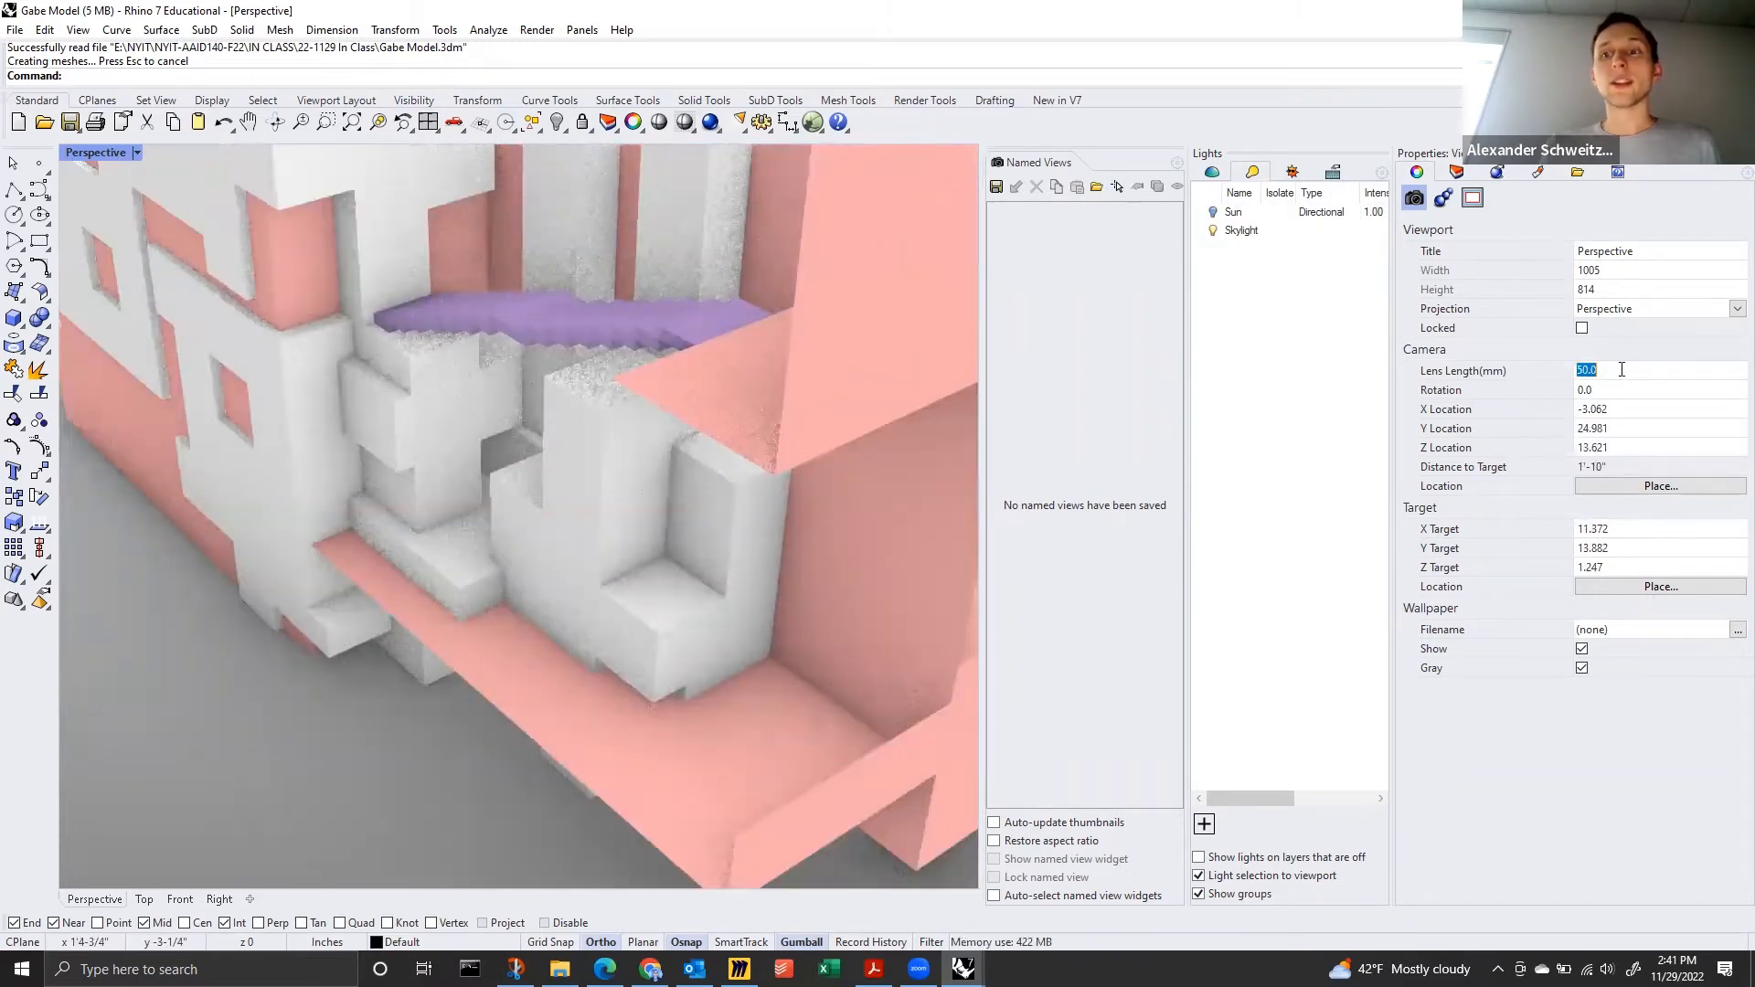
pyautogui.write('35')
pyautogui.press('Return')
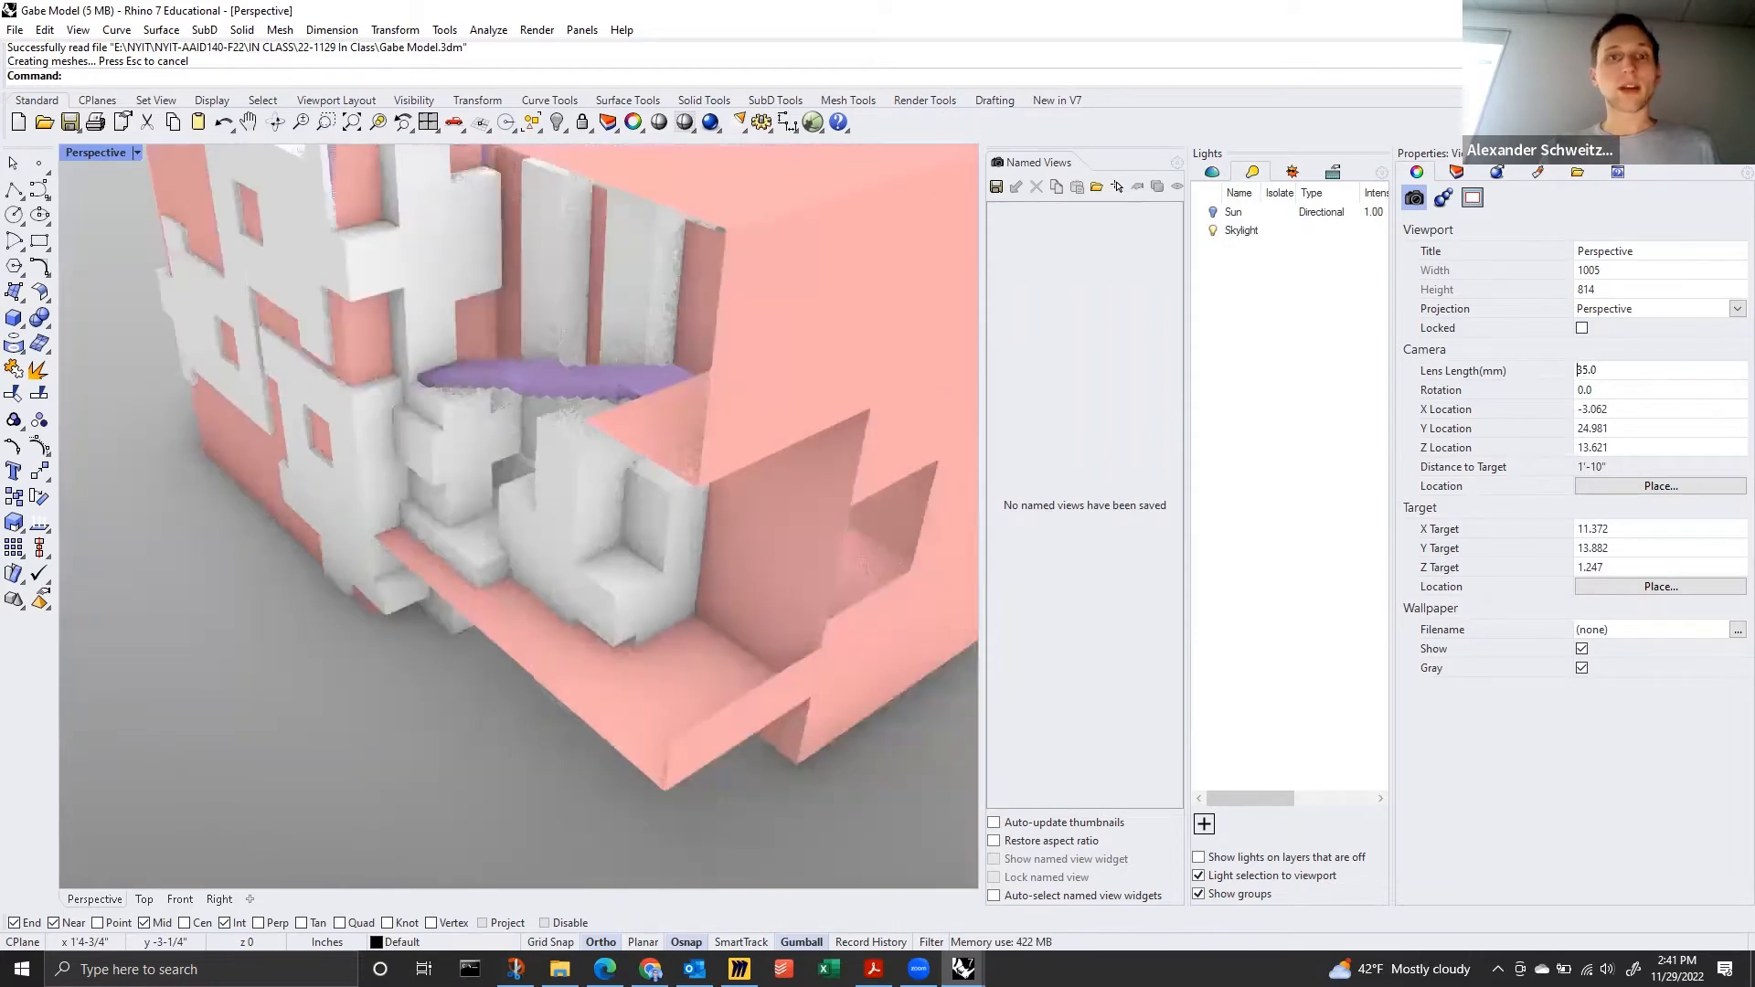
pyautogui.moveTo(541, 503); pyautogui.dragTo(572, 605)
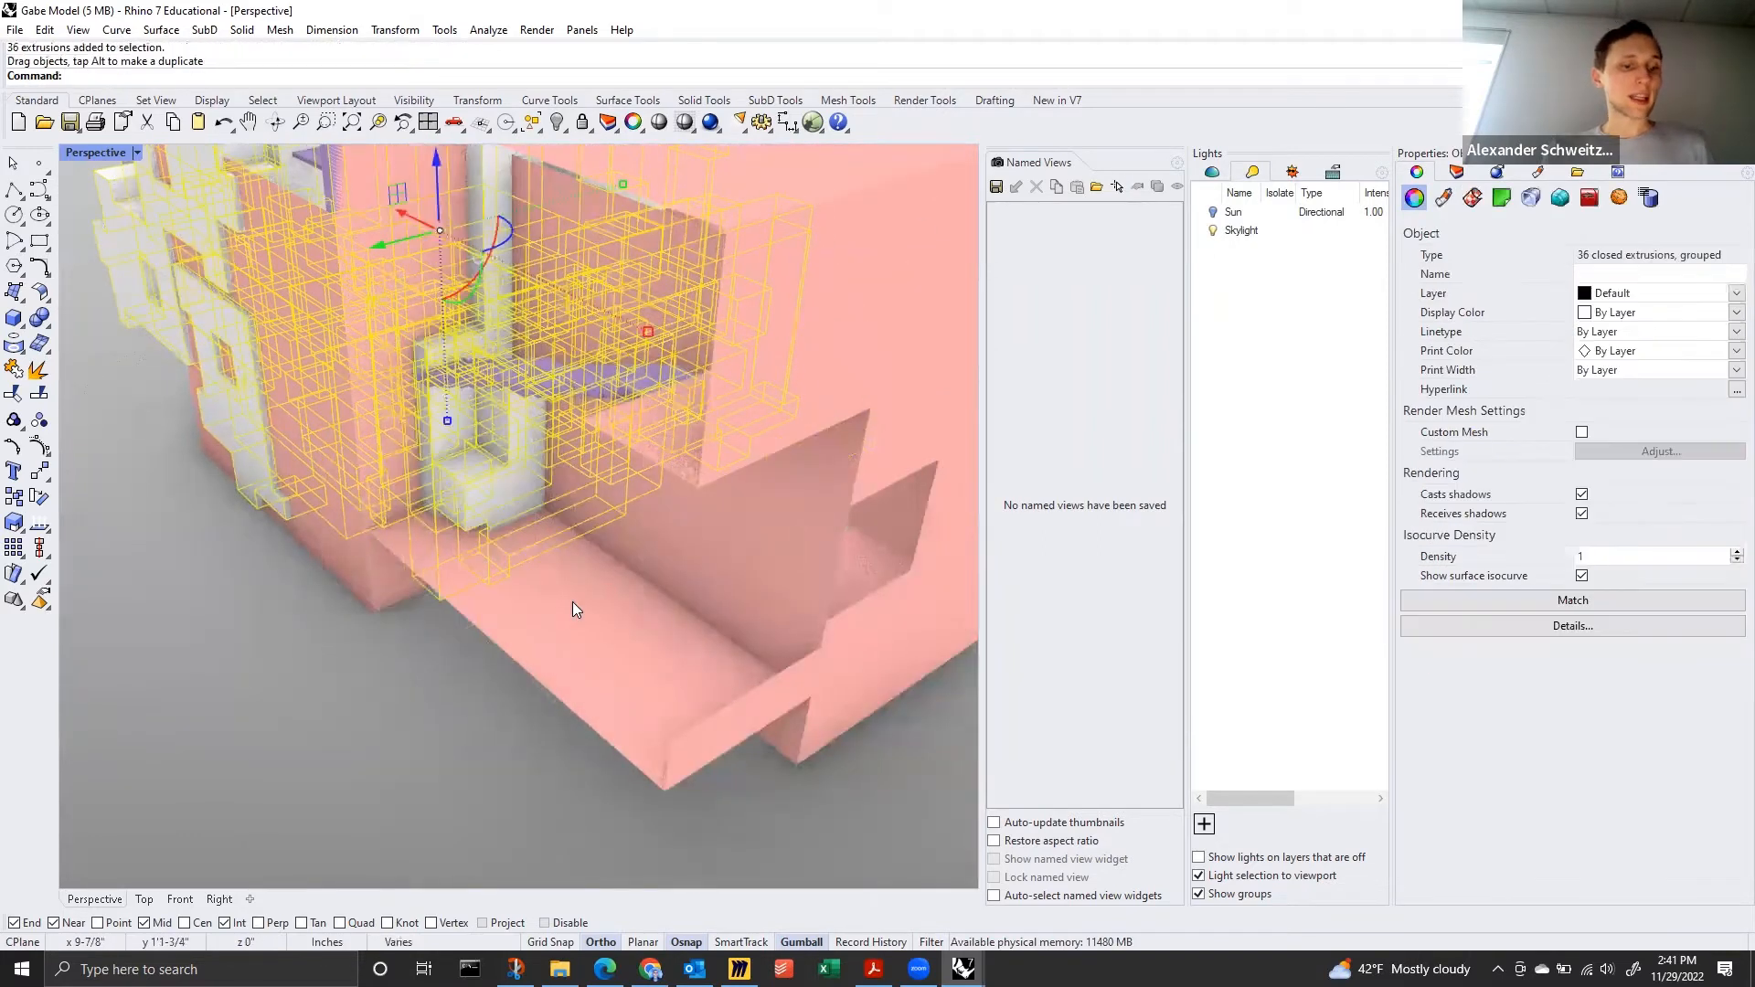
pyautogui.hotkey('ctrl', 'z')
pyautogui.press('Escape')
# Change the Perspective viewport's display mode to Shaded and clear the selection.
pyautogui.click(154, 166)
pyautogui.click(137, 152)
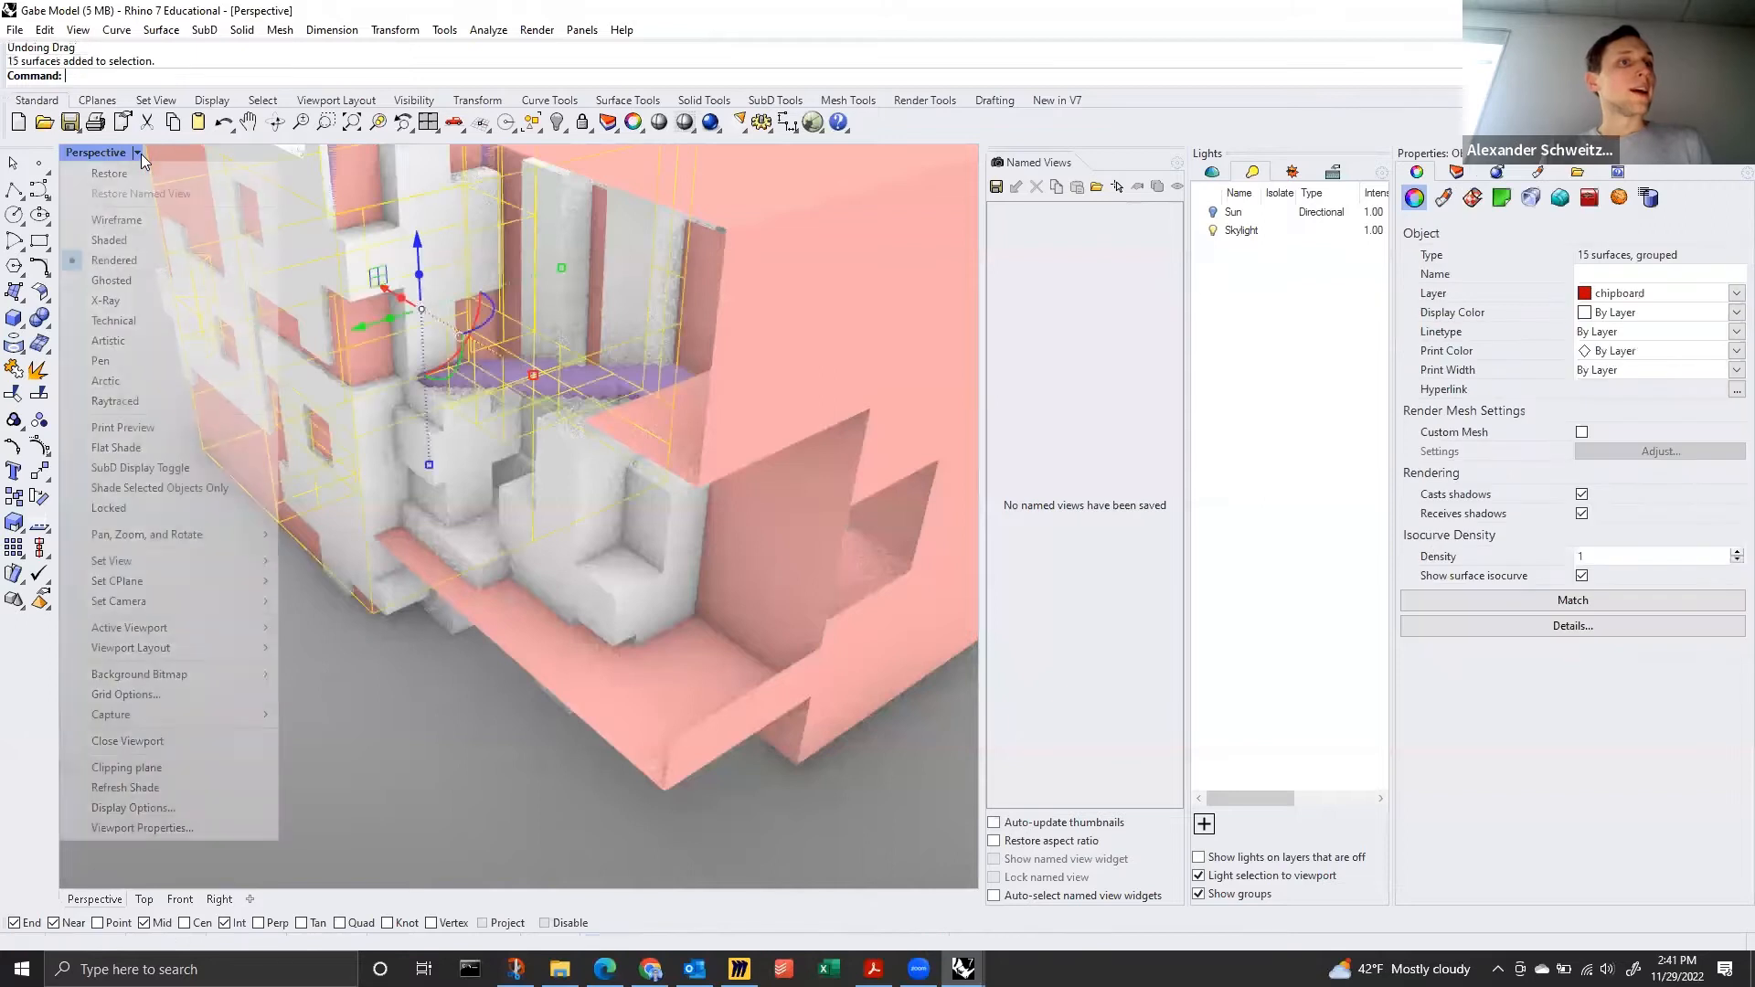
pyautogui.click(165, 242)
pyautogui.press('Escape')
# Select the group of white extrusions and zoom to it for a closer look at the stepped block beside the purple stair.
pyautogui.moveTo(294, 742)
pyautogui.mouseDown(button='right')
pyautogui.moveTo(432, 746)
pyautogui.moveTo(621, 380)
pyautogui.moveTo(897, 351)
pyautogui.moveTo(652, 473)
pyautogui.mouseUp(button='right')
pyautogui.scroll(6, 897, 353)
pyautogui.scroll(-2, 623, 477)
pyautogui.scroll(-4, 621, 469)
pyautogui.scroll(6, 758, 423)
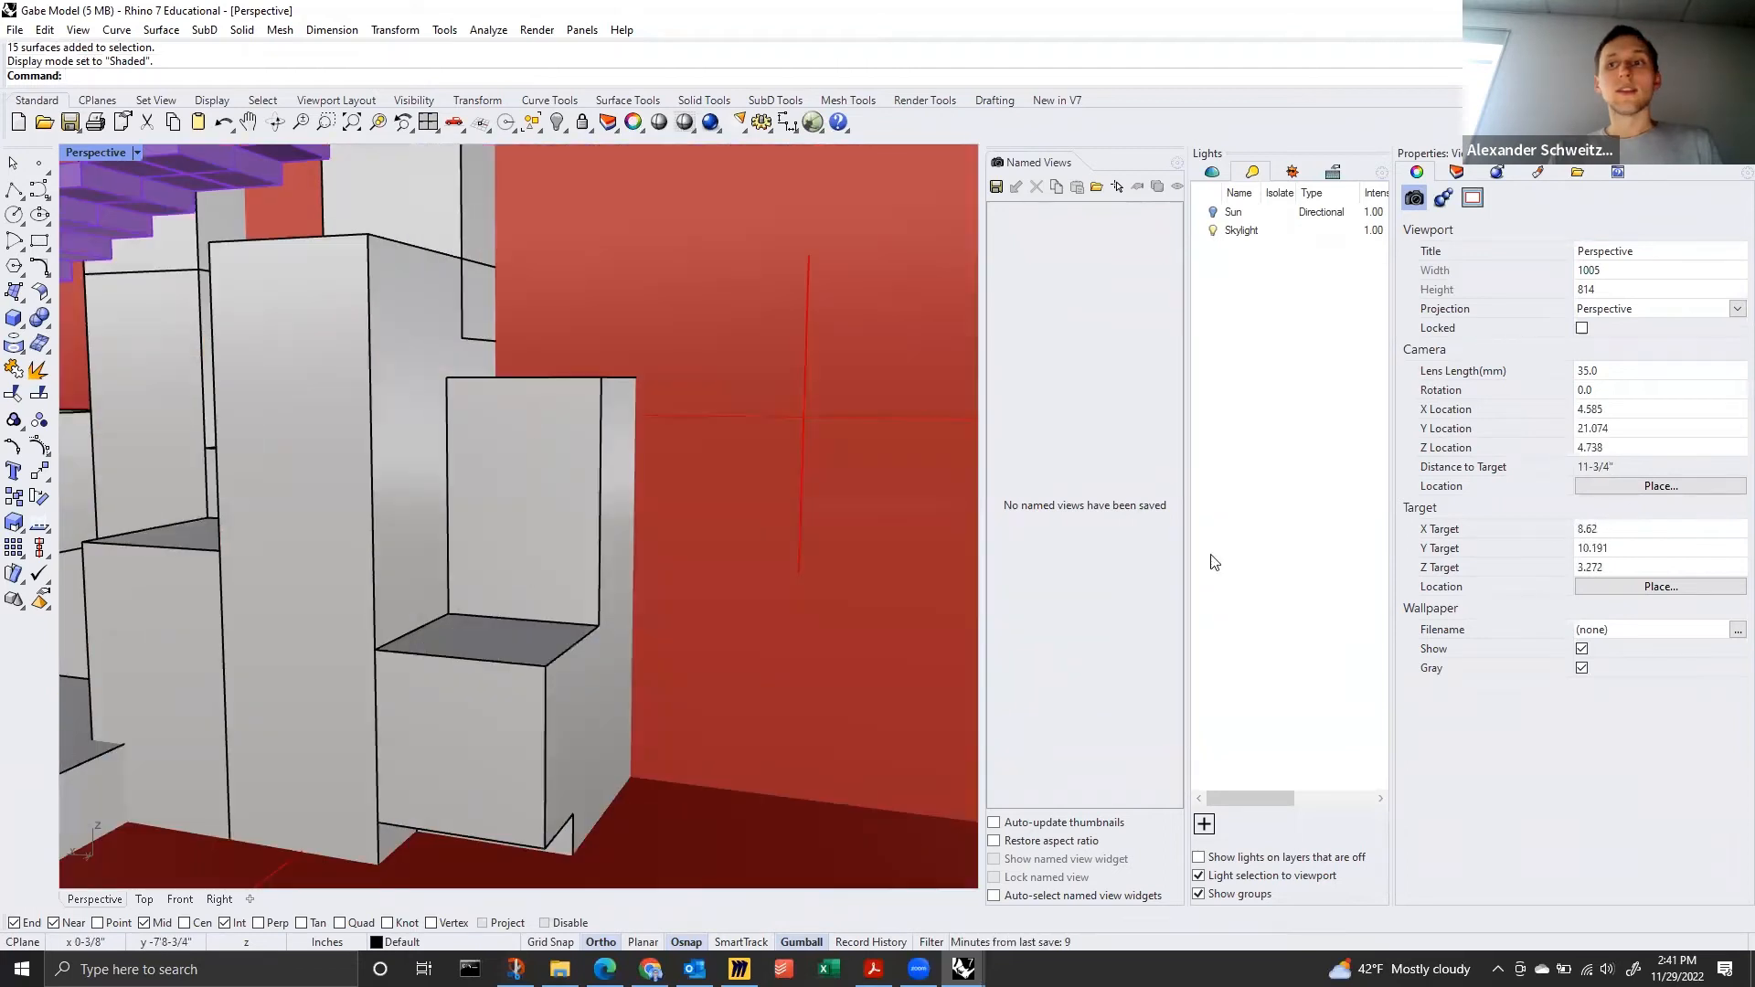
pyautogui.moveTo(878, 468); pyautogui.dragTo(804, 444, button='right')
pyautogui.scroll(-8, 805, 444)
pyautogui.click(486, 451)
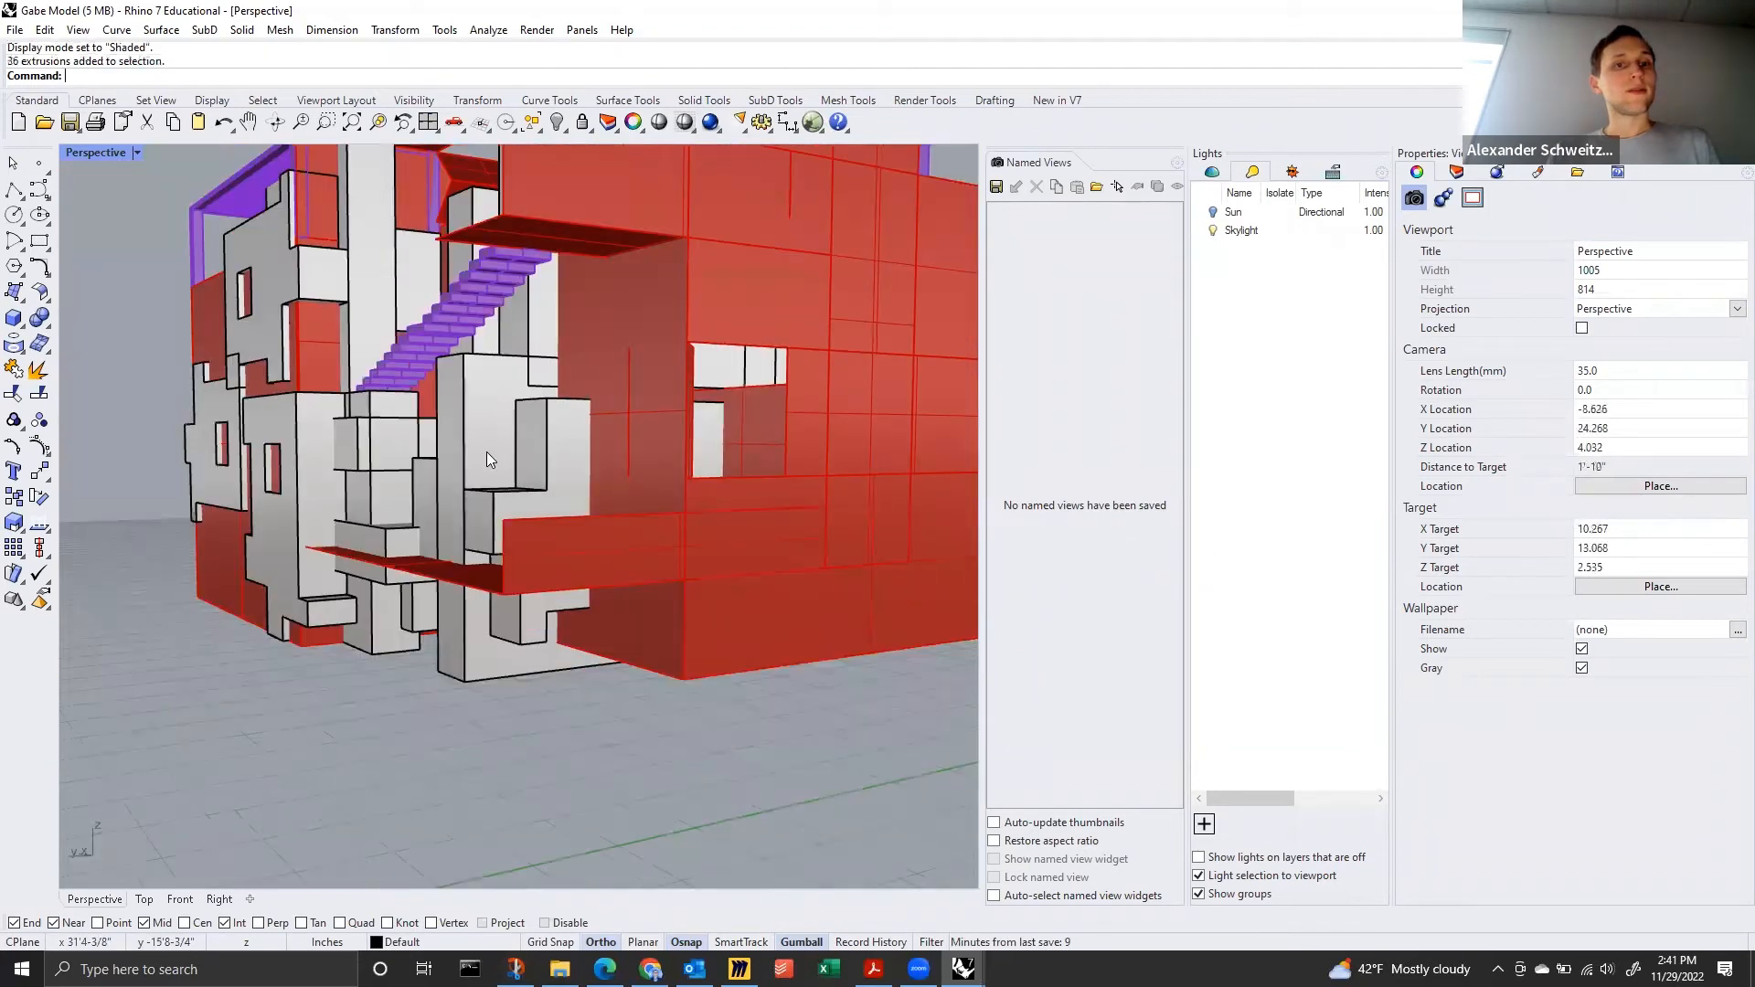
pyautogui.write('ZS')
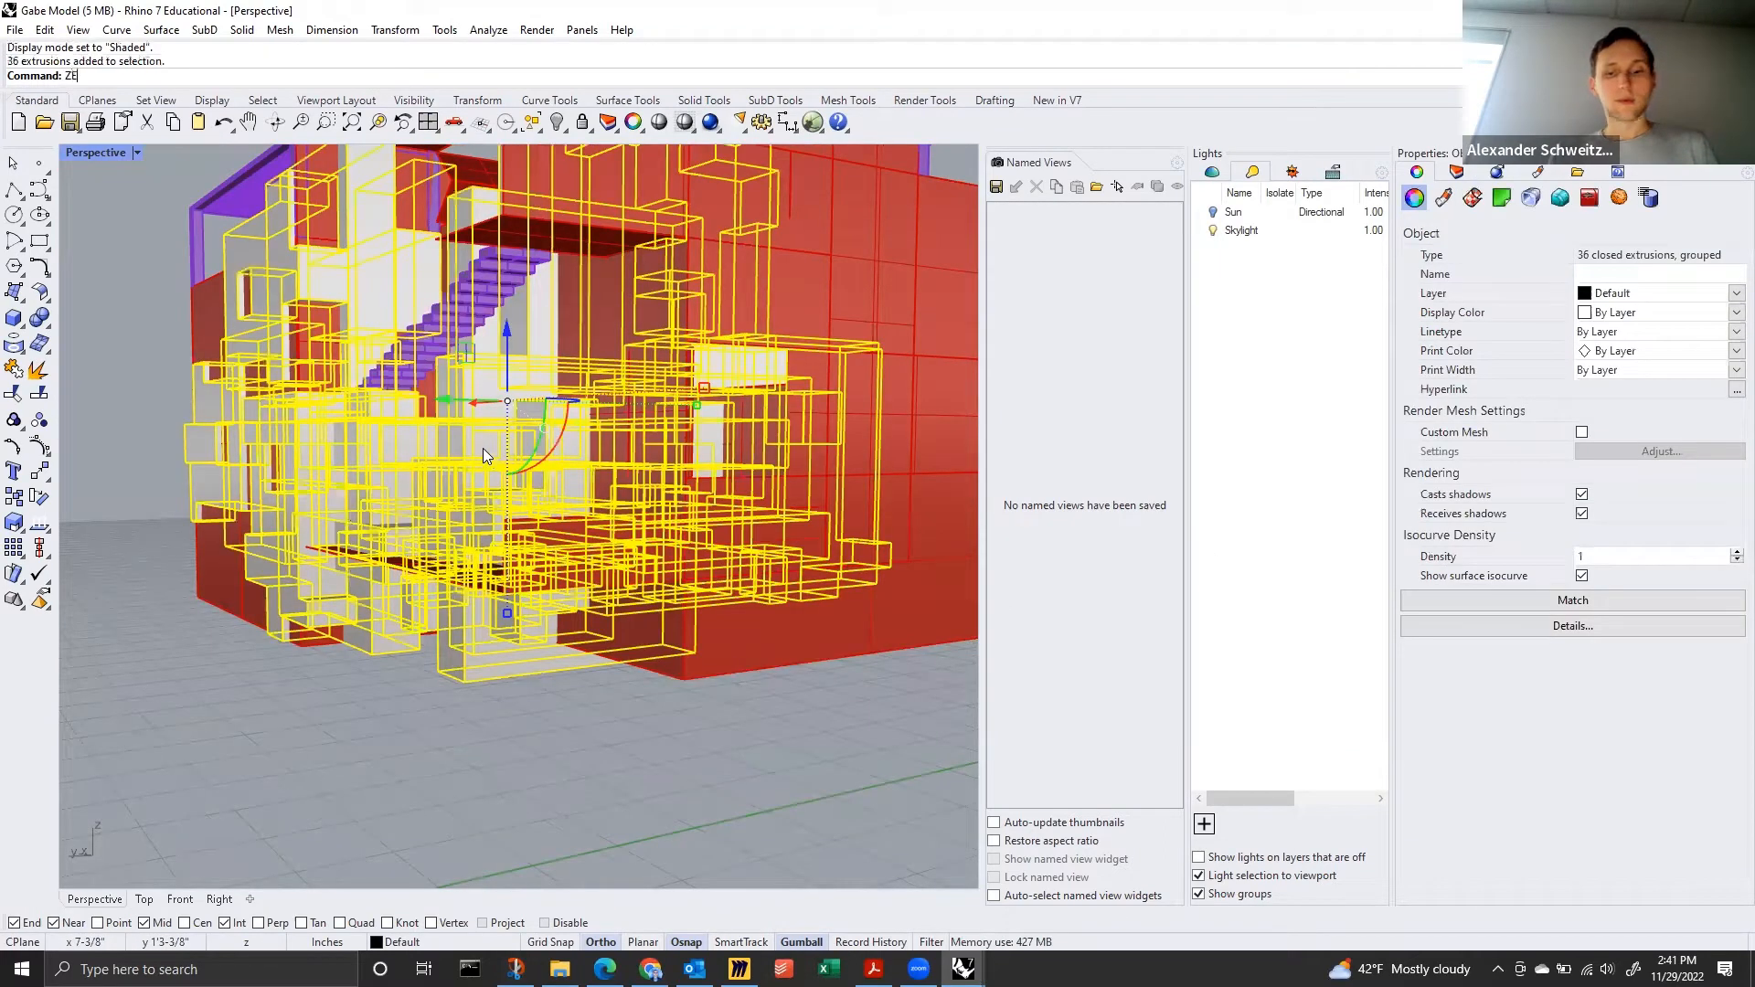
pyautogui.press('Return')
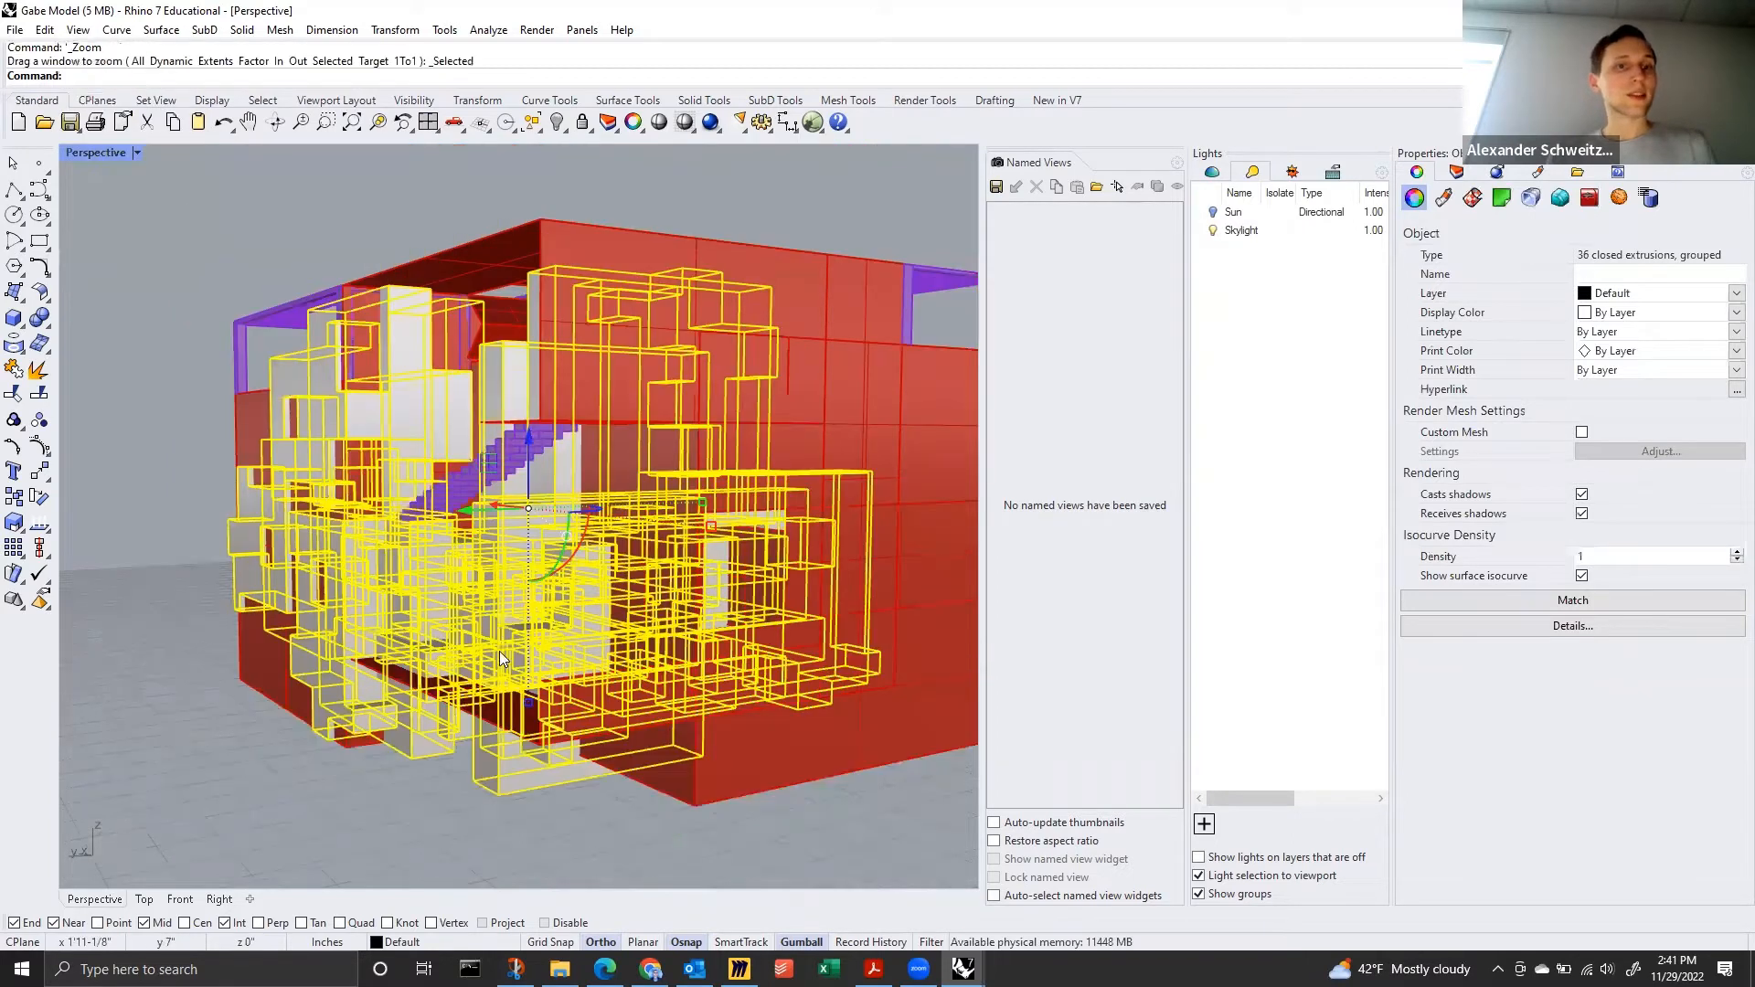
pyautogui.scroll(3, 499, 651)
pyautogui.scroll(3, 465, 613)
pyautogui.press('Escape')
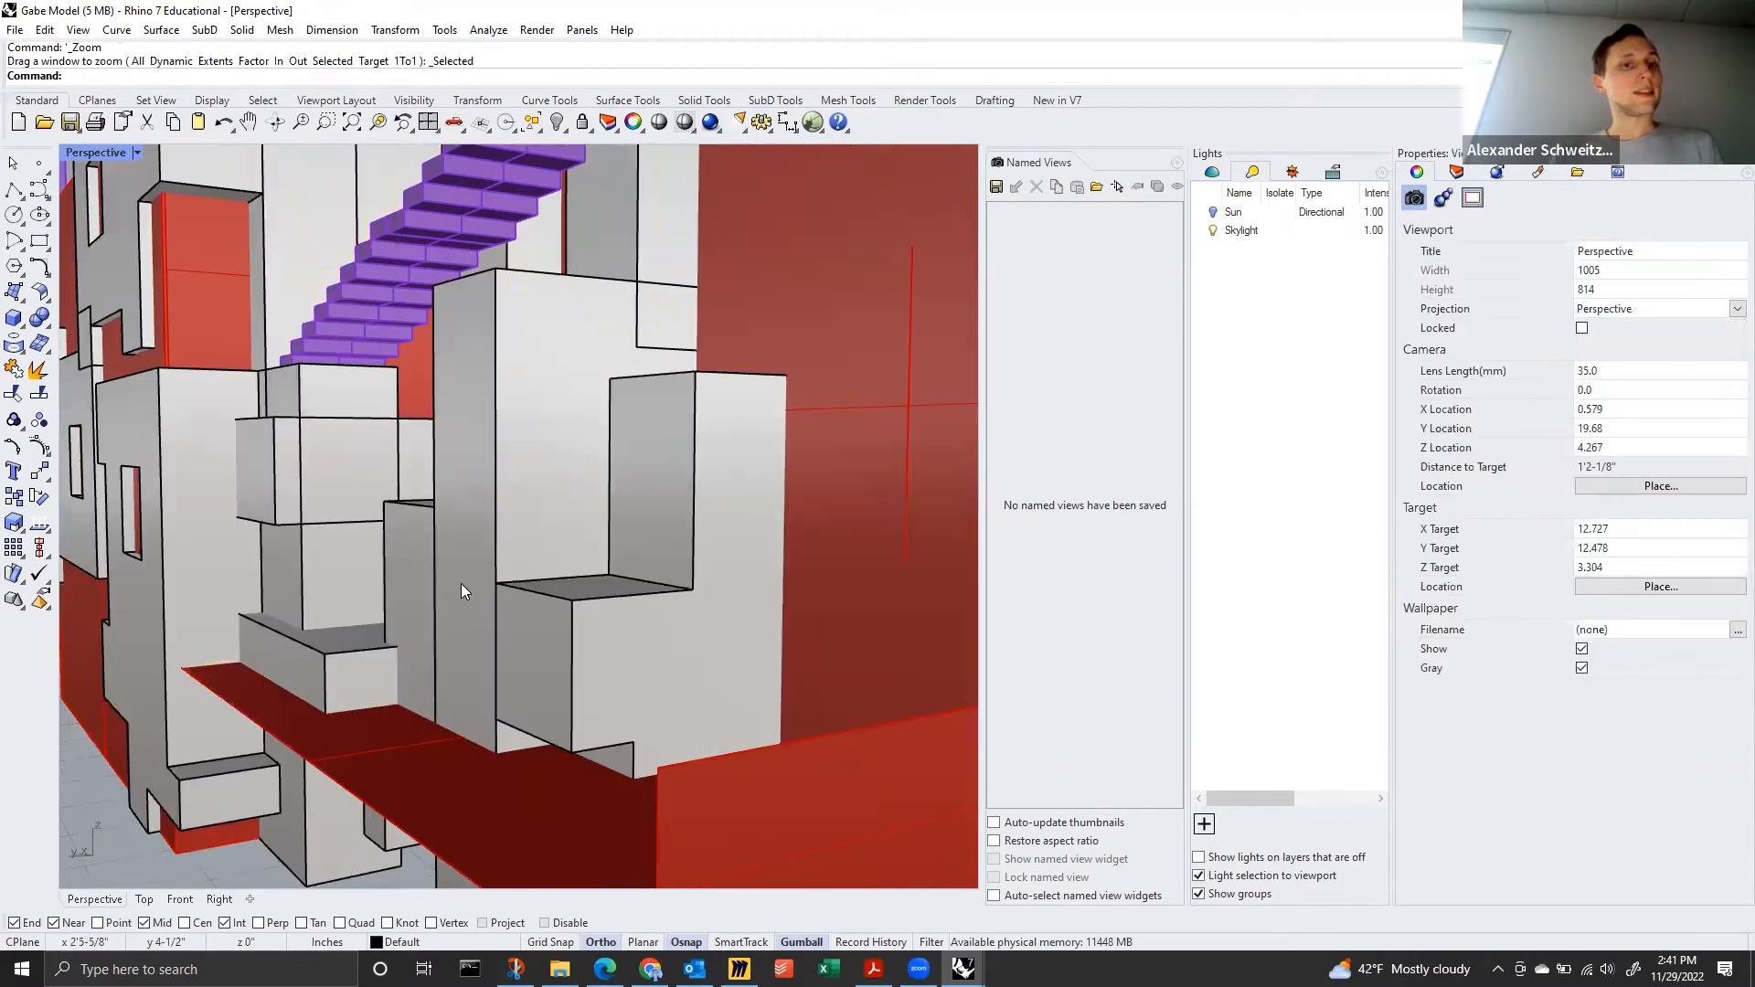
# Ungroup the white extrusions, and also ungroup the nested group containing the stepped block.
pyautogui.scroll(5, 462, 585)
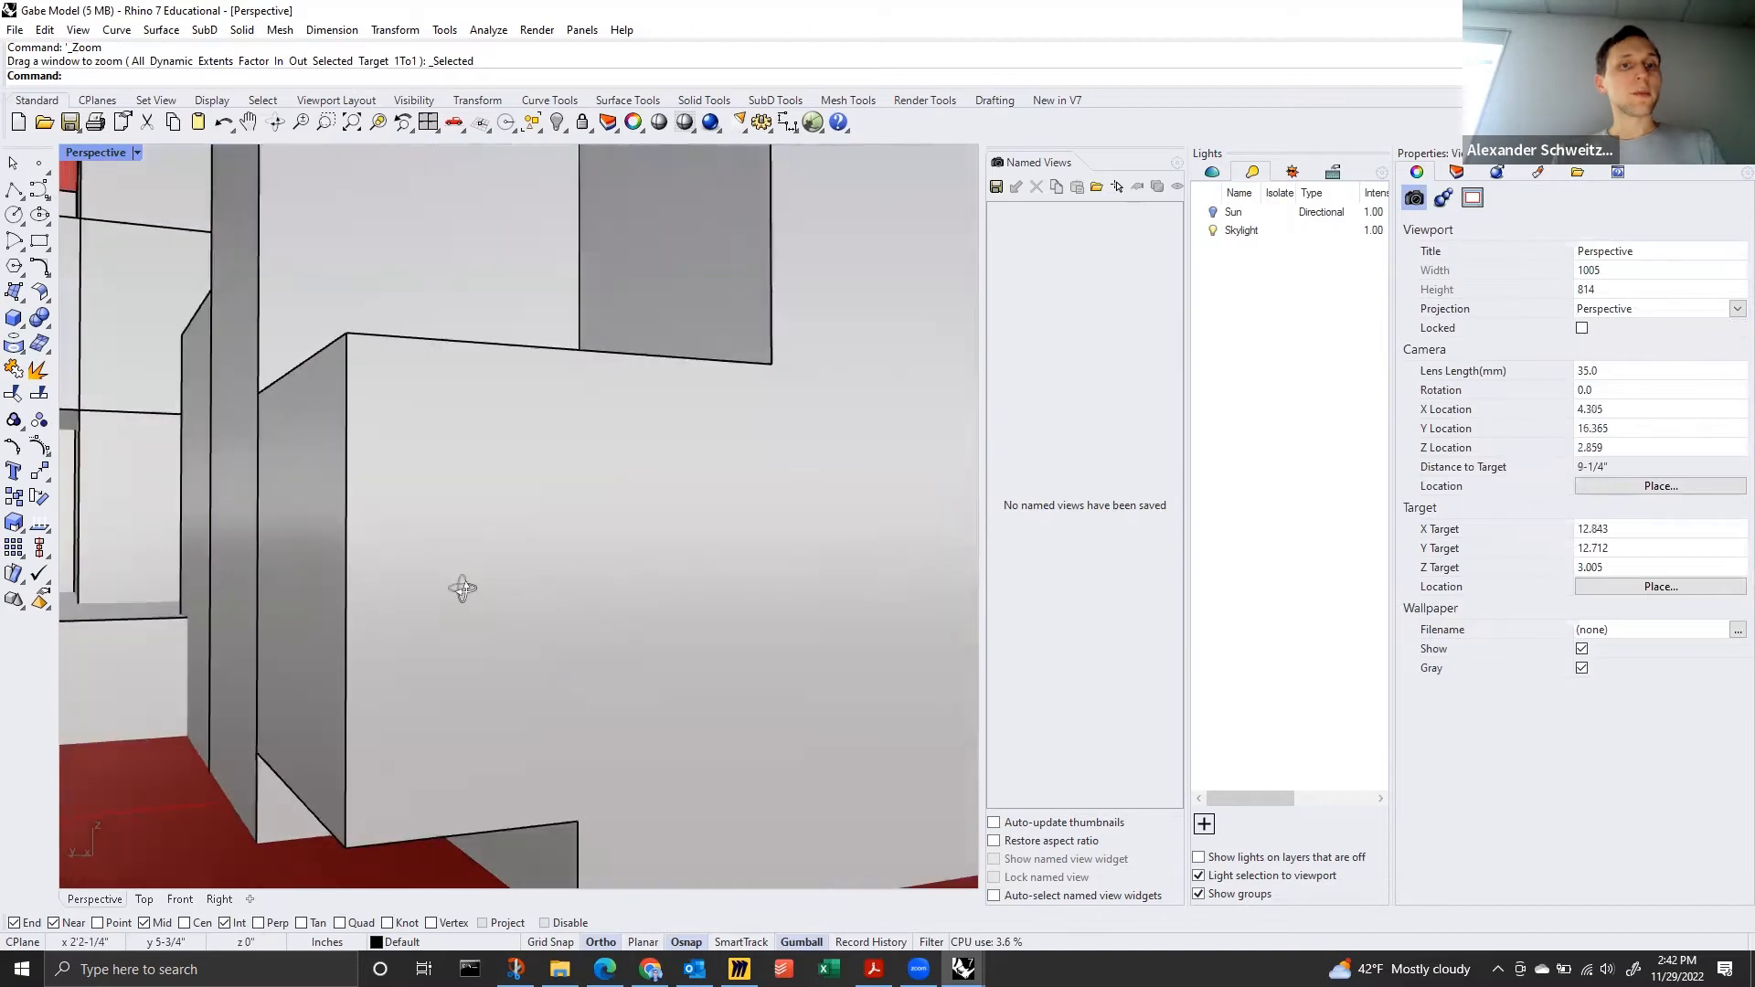
pyautogui.click(462, 586)
pyautogui.press('Escape')
pyautogui.click(462, 585)
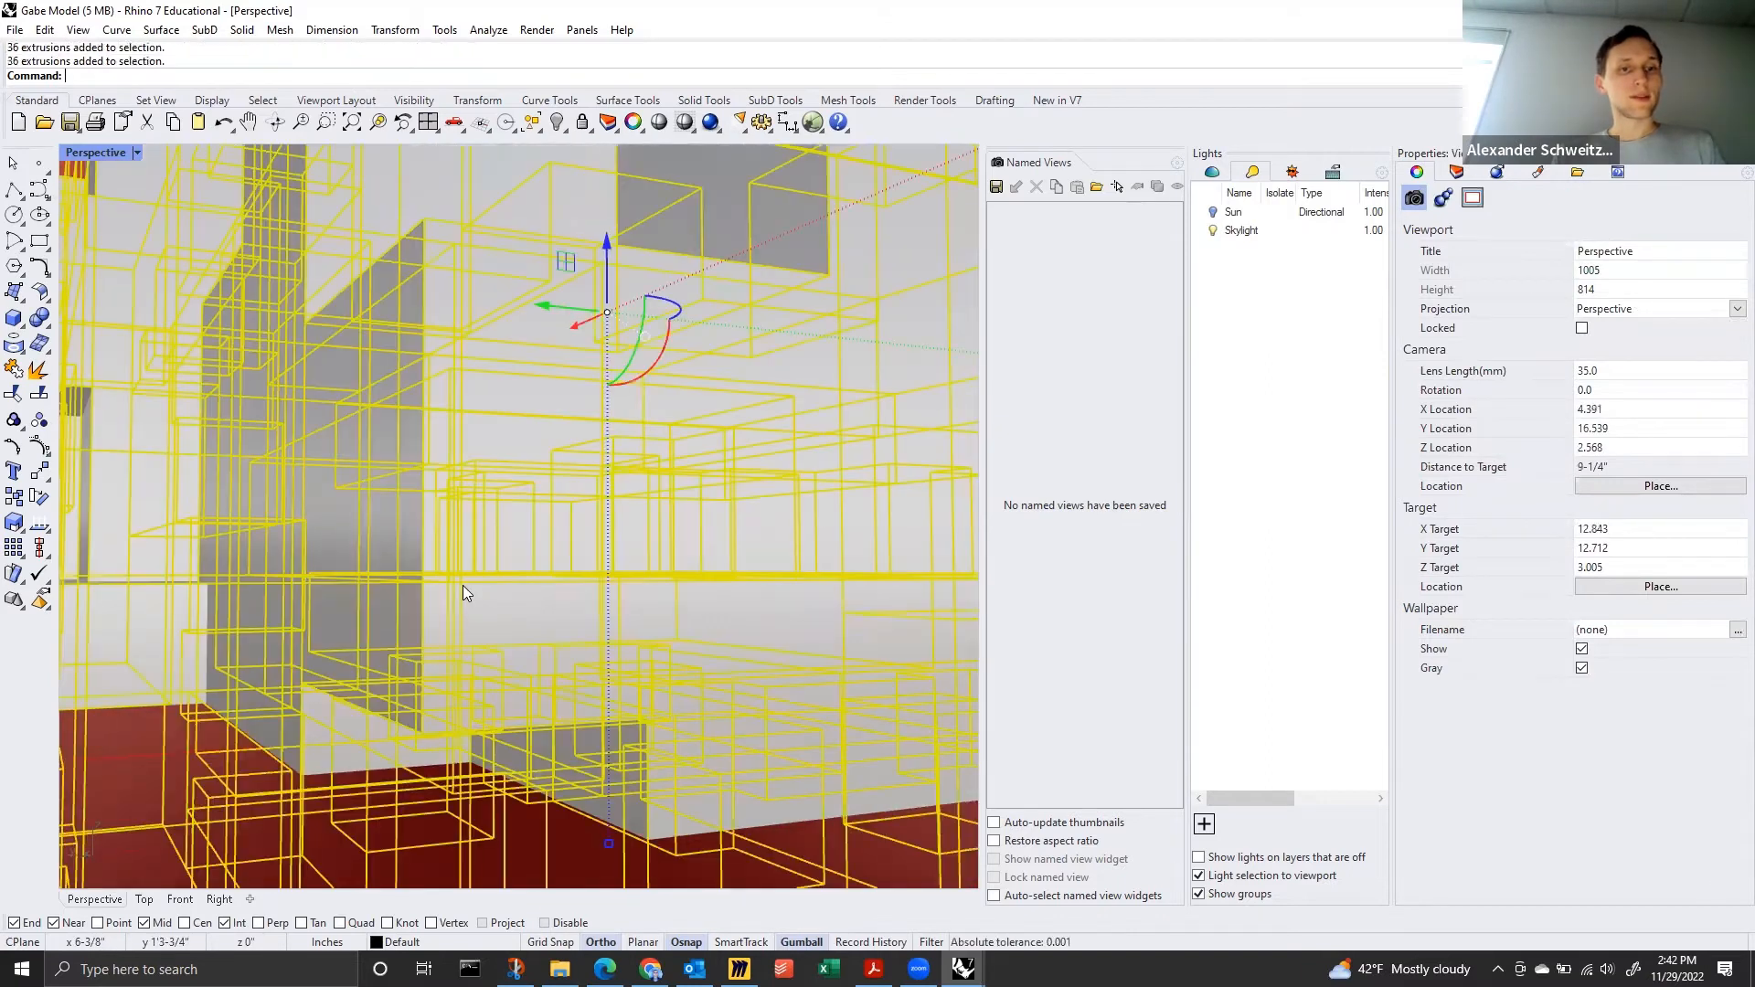
pyautogui.press('Escape')
pyautogui.click(463, 585)
pyautogui.write('Ungroup')
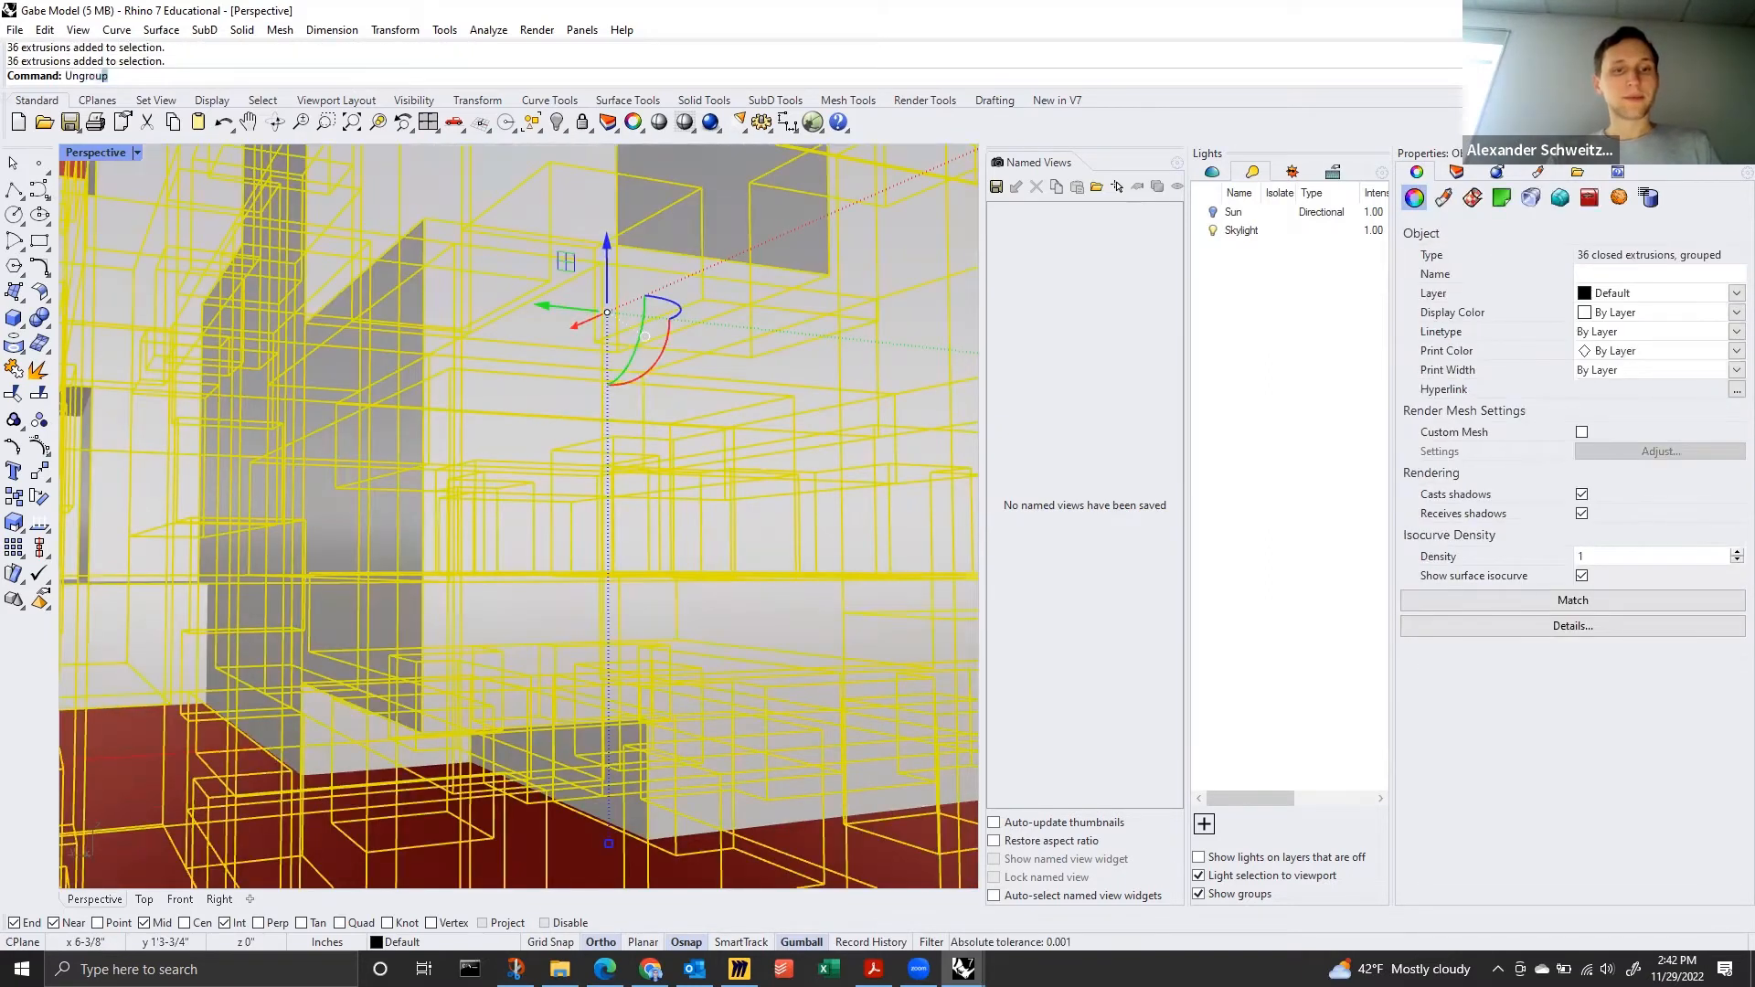
pyautogui.press('Return')
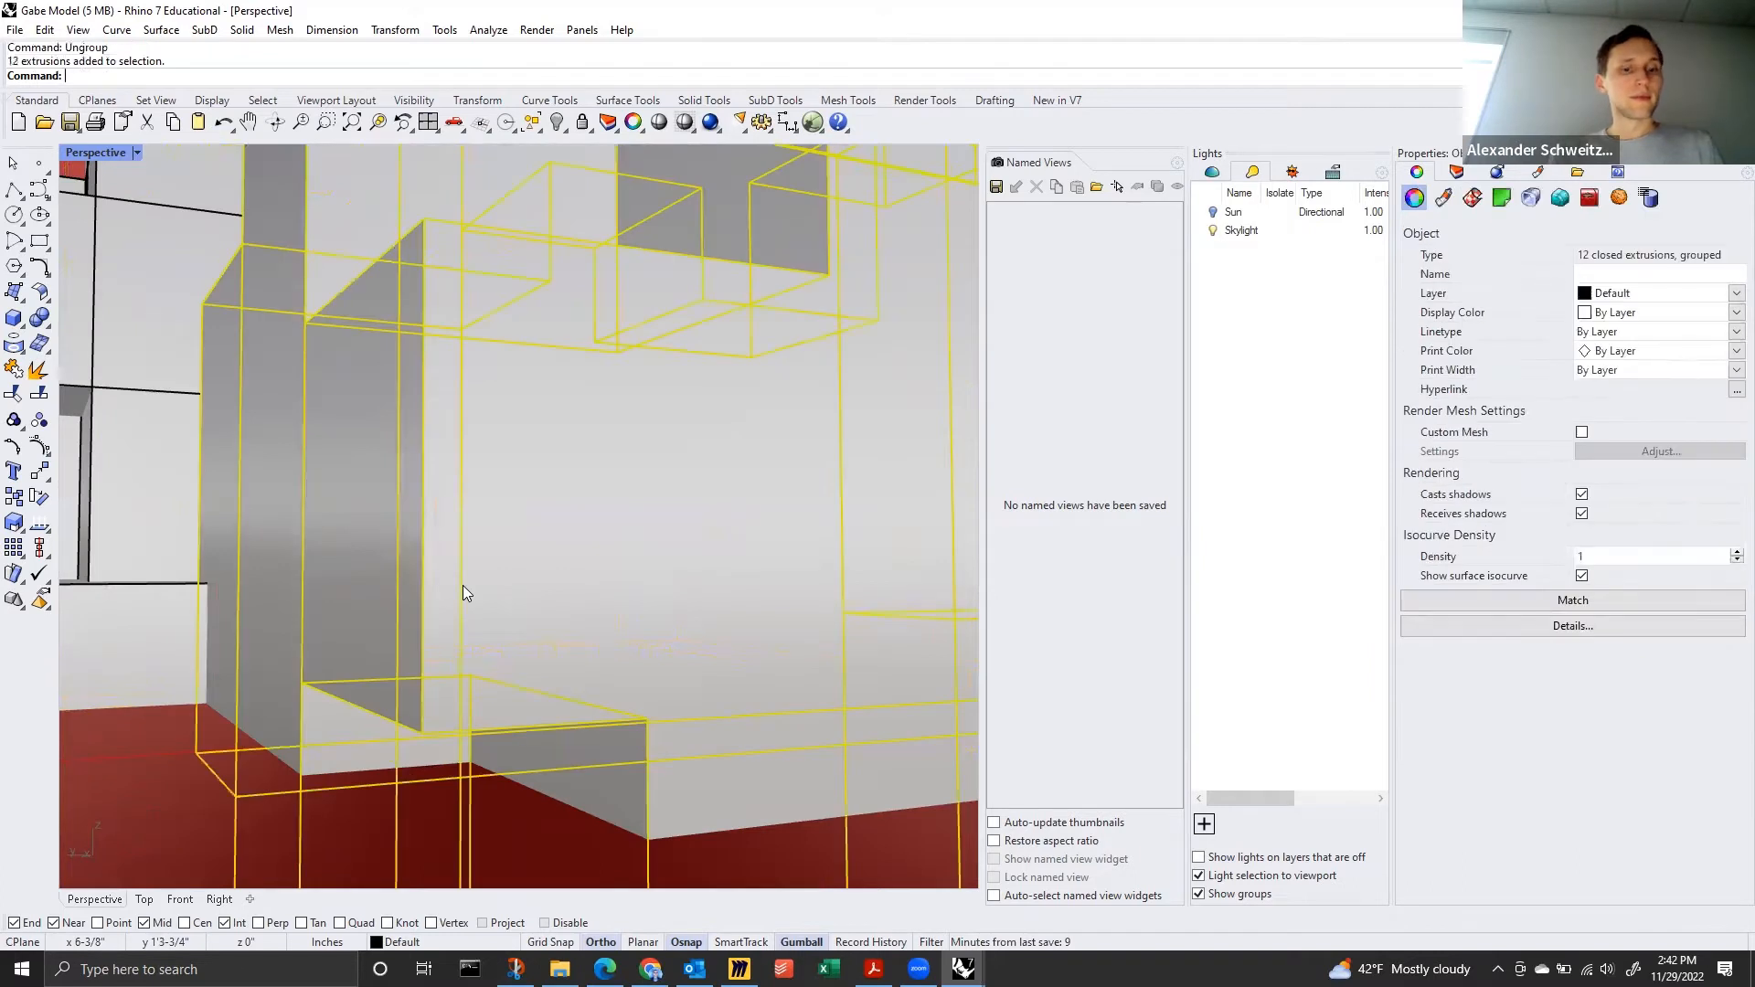
pyautogui.write('Ungroup')
pyautogui.press('Return')
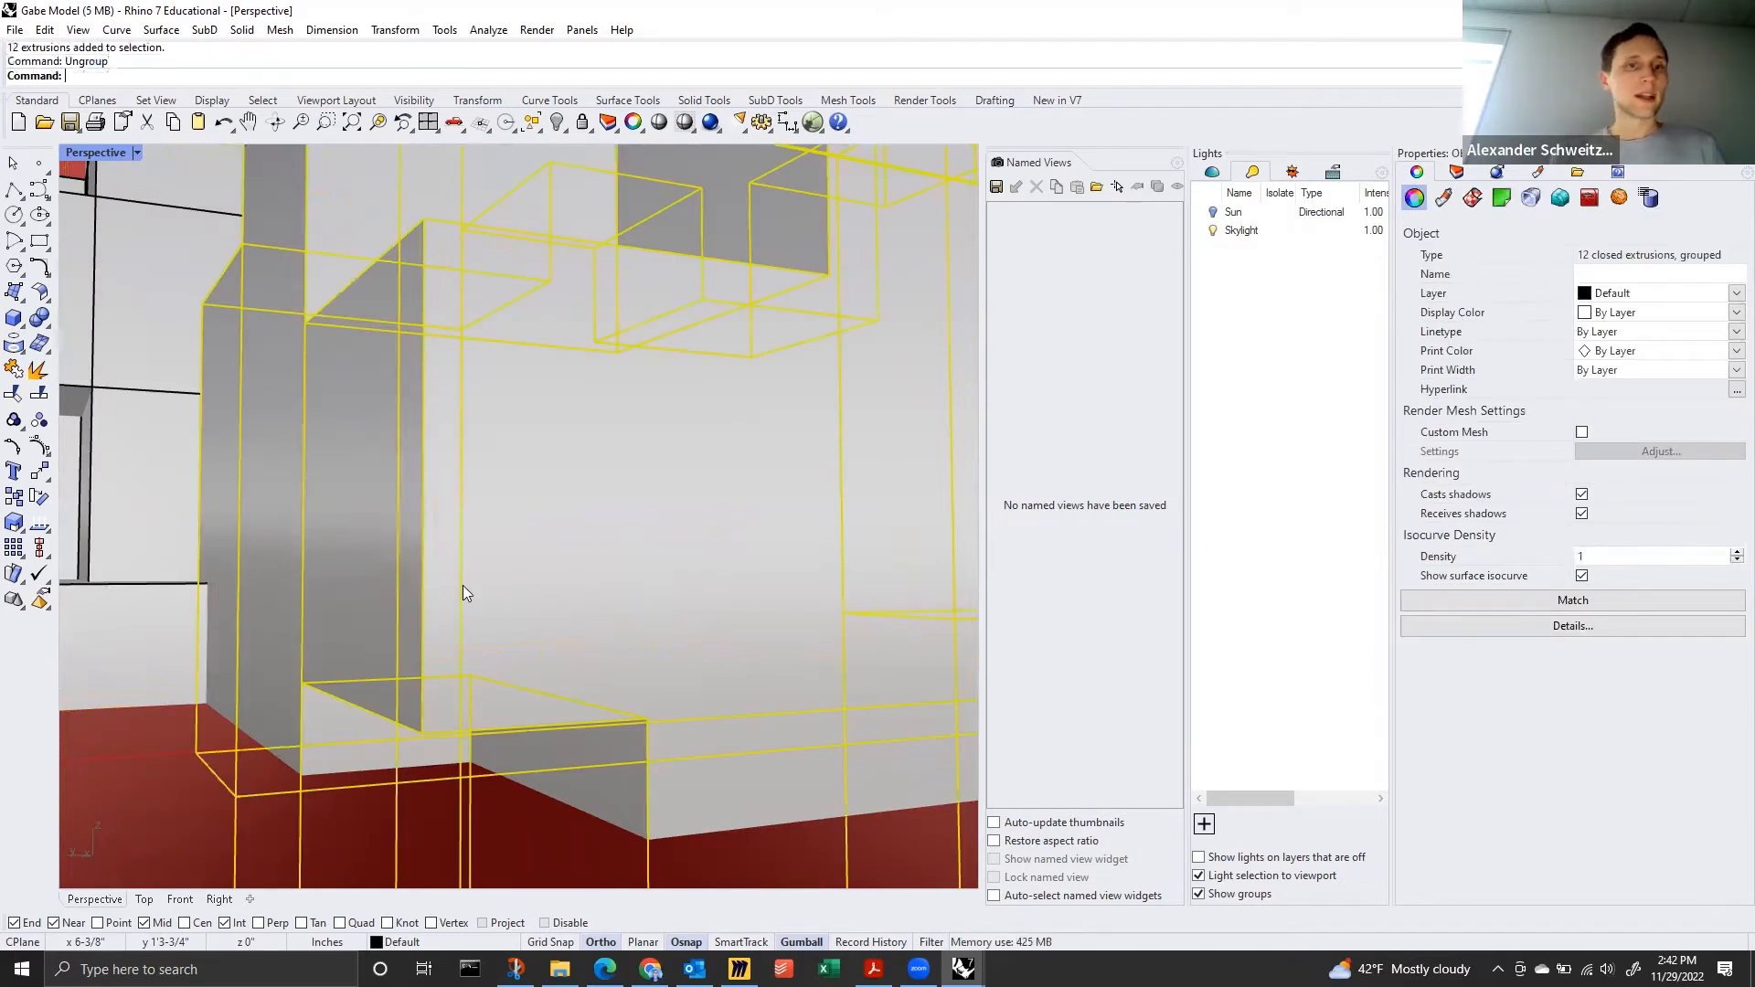
# Select the stepped block's remaining group, zoom to it, and view the block above the red slab.
pyautogui.click(463, 585)
pyautogui.press('Escape')
pyautogui.click(437, 577)
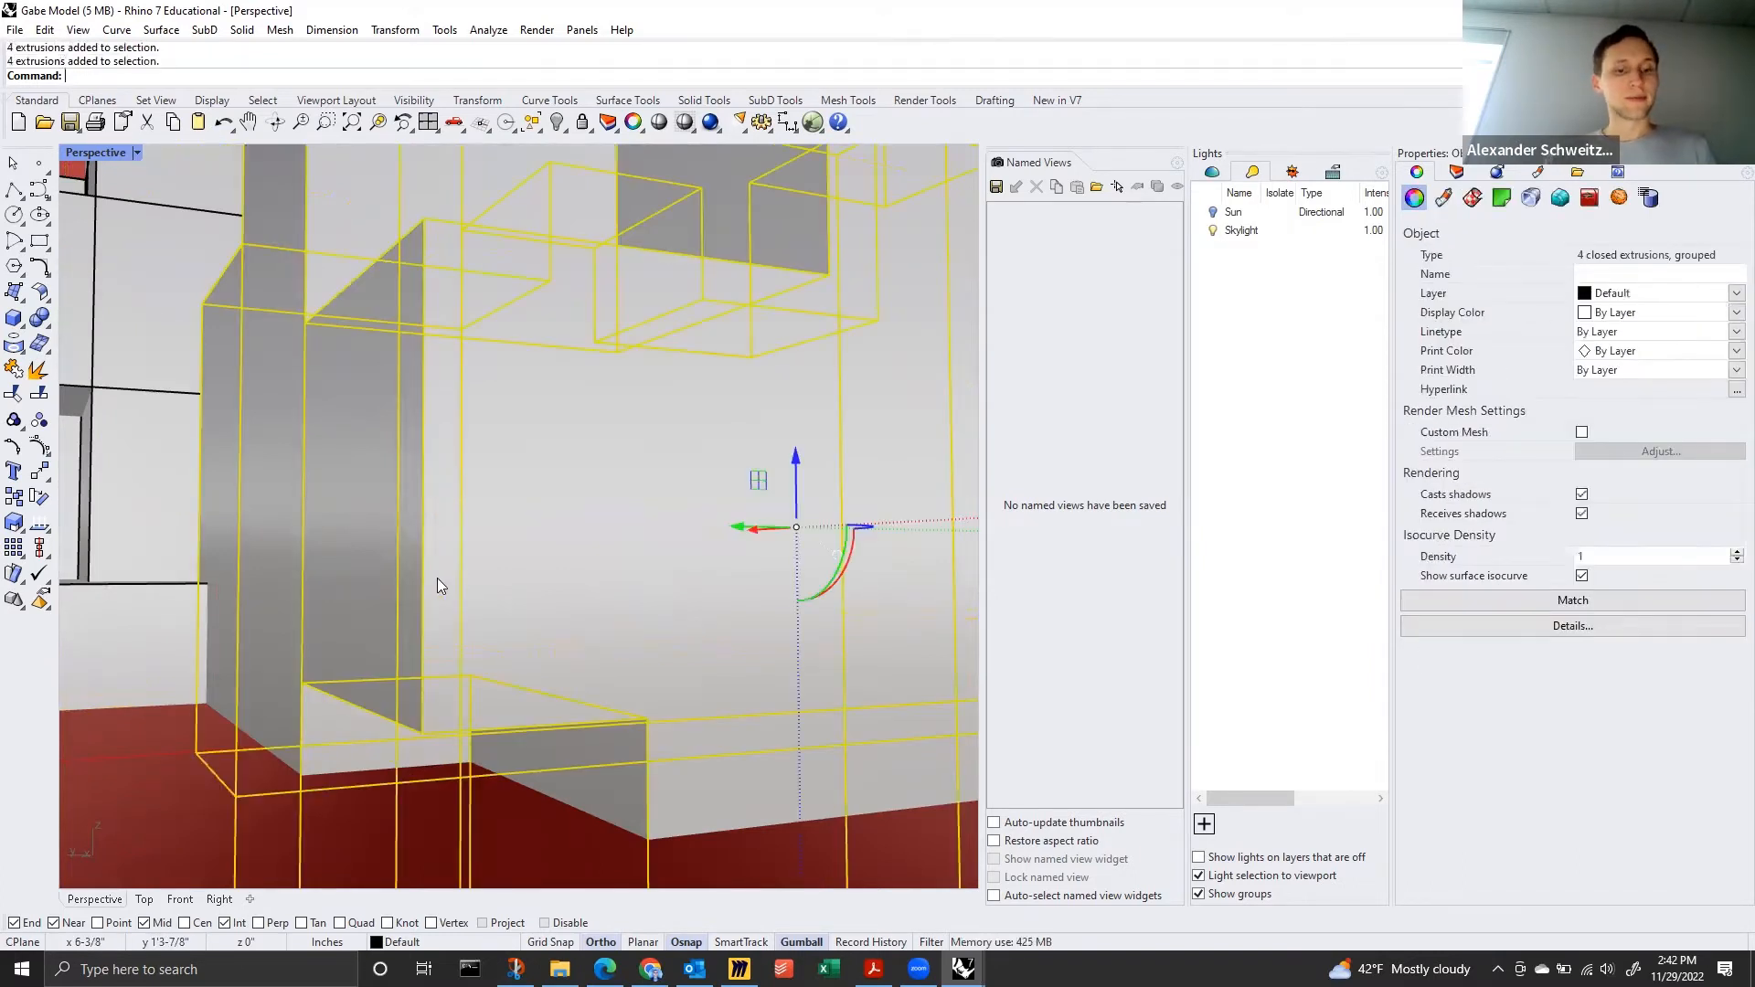
pyautogui.write('zs')
pyautogui.press('Return')
pyautogui.press('Escape')
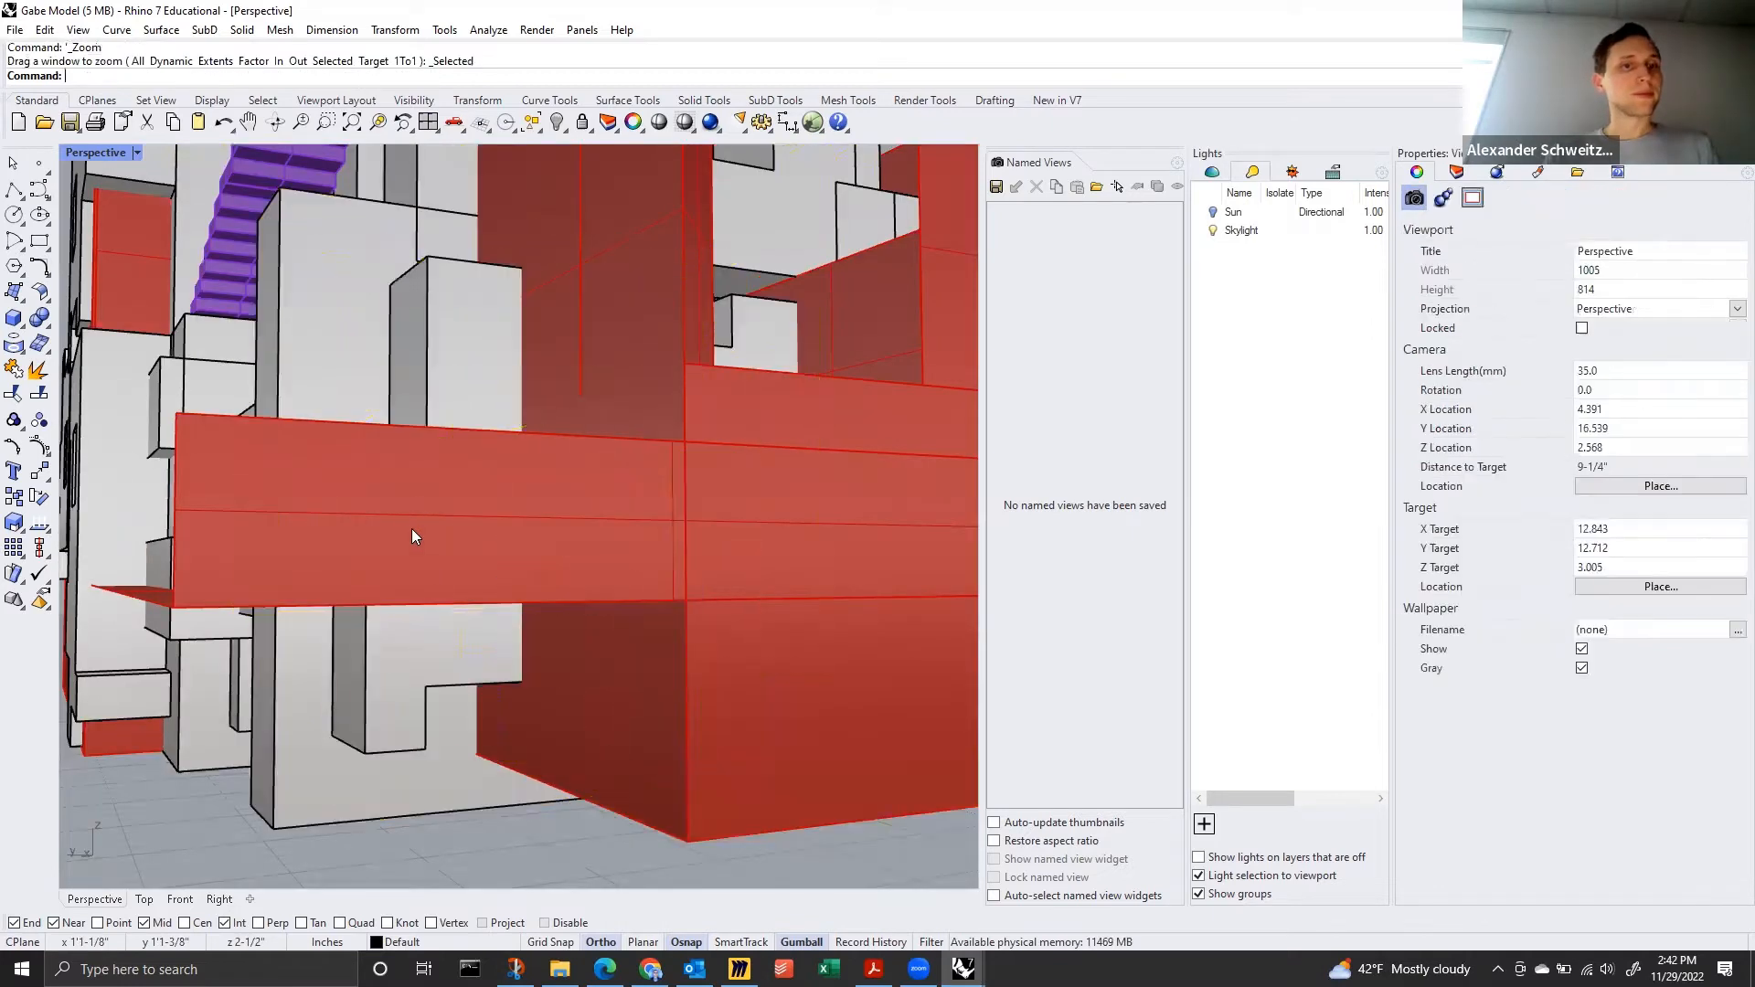
pyautogui.moveTo(411, 535); pyautogui.dragTo(491, 534, button='right')
pyautogui.write('line')
pyautogui.press('Return')
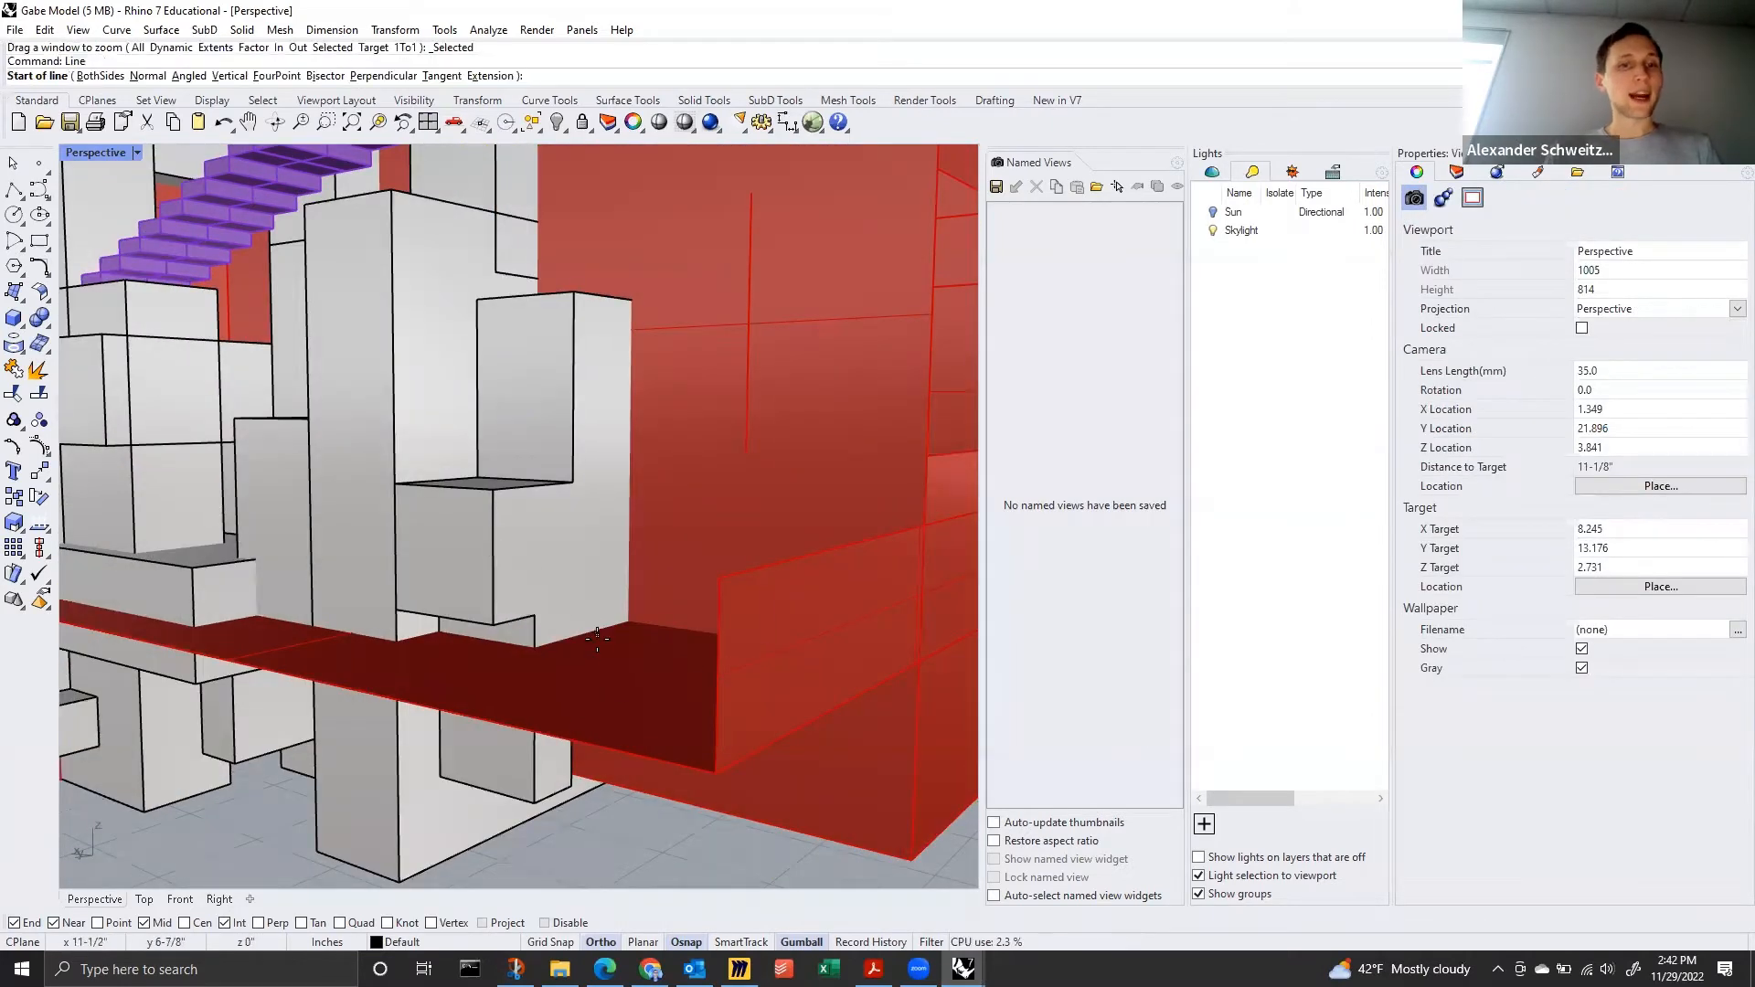
pyautogui.click(597, 642)
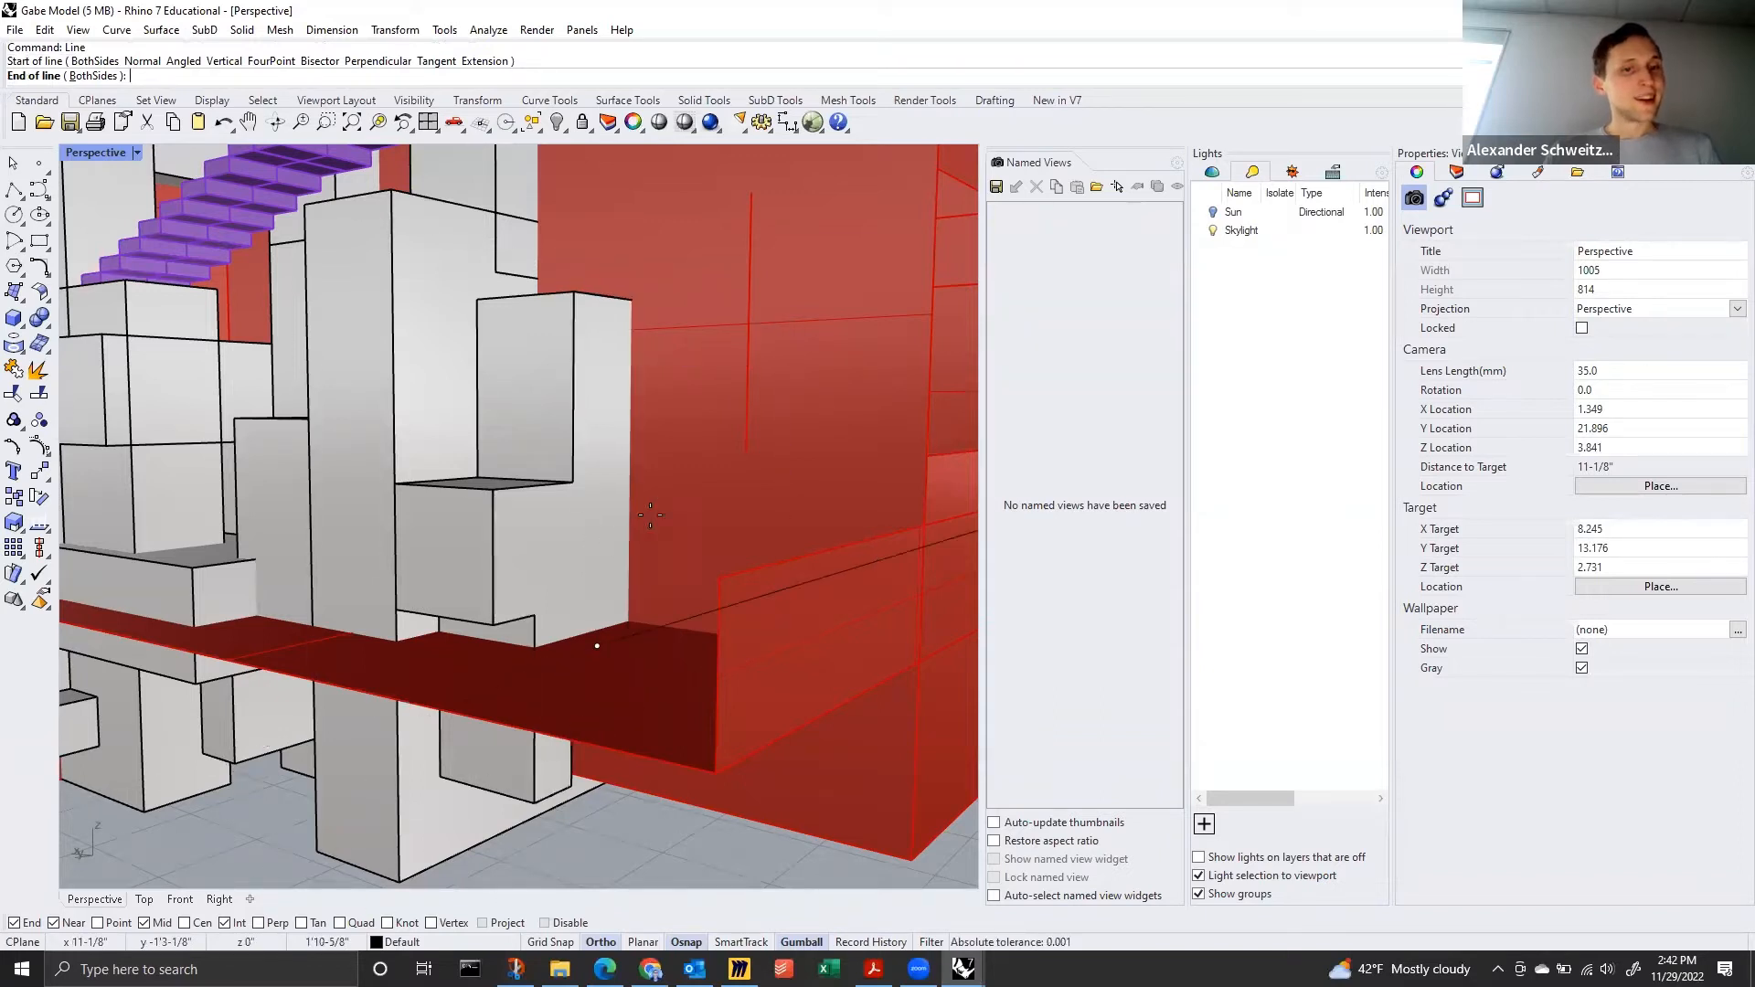
pyautogui.press('Escape')
pyautogui.click(622, 643)
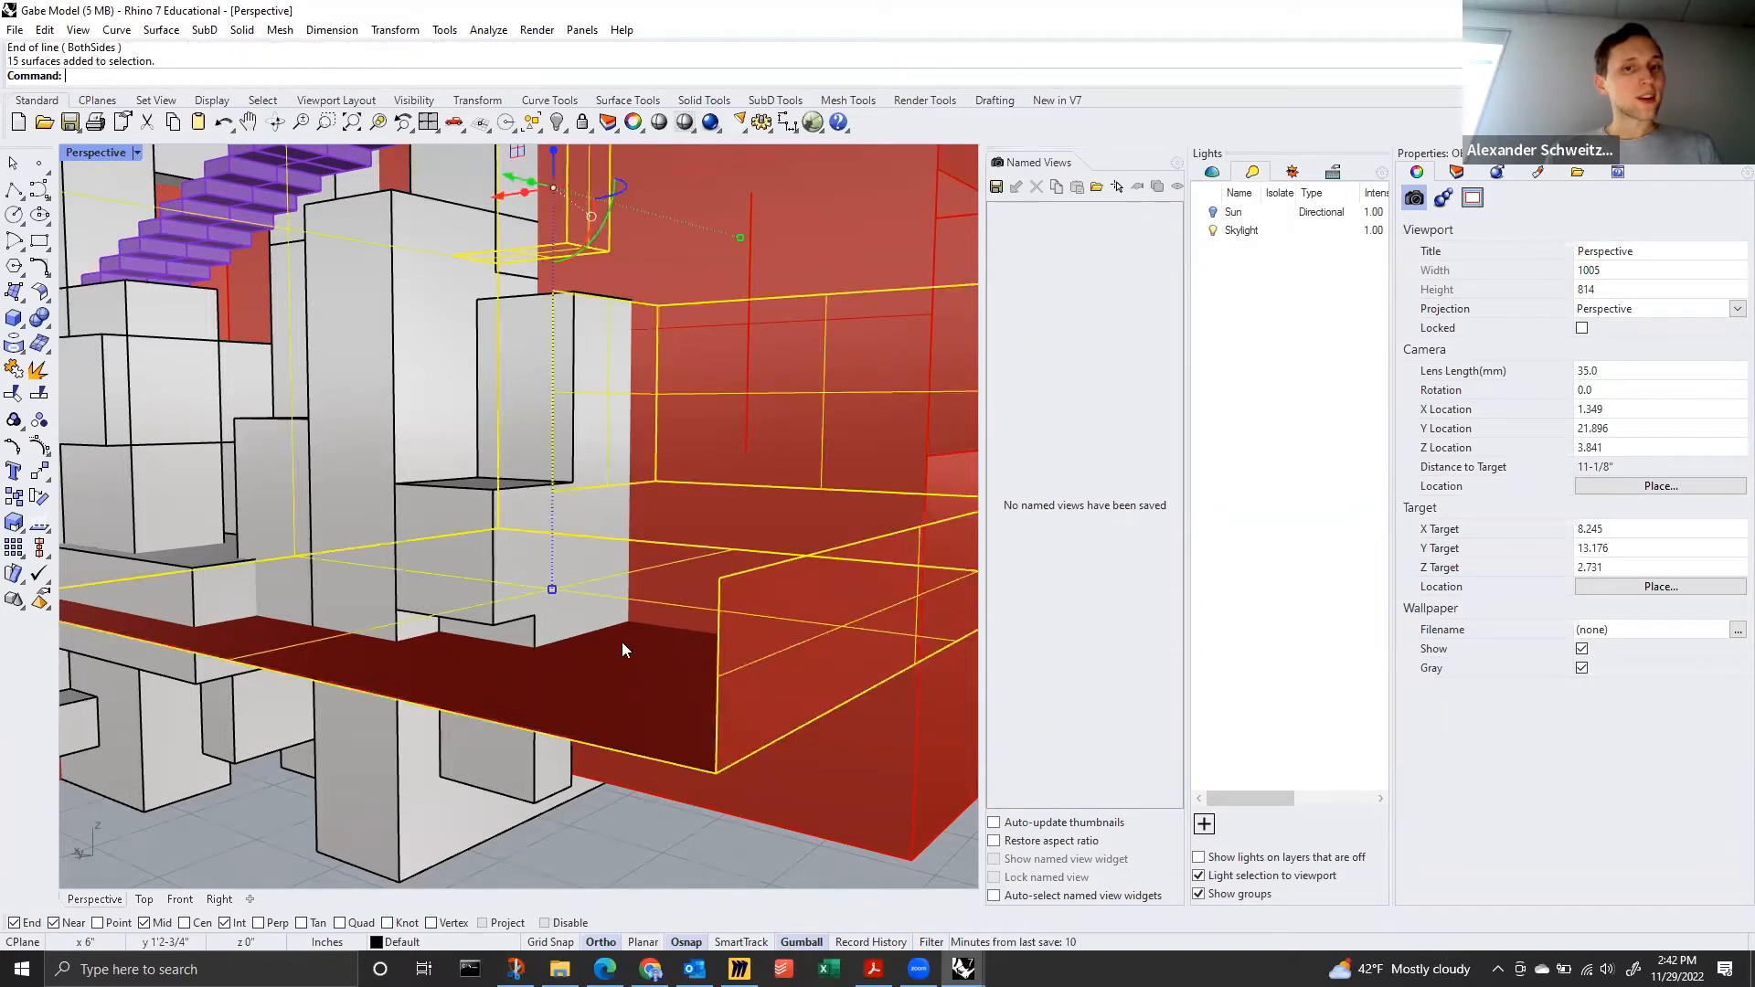
pyautogui.press('Escape')
pyautogui.click(619, 648)
pyautogui.write('ViewCaptureToFile')
pyautogui.press('Return')
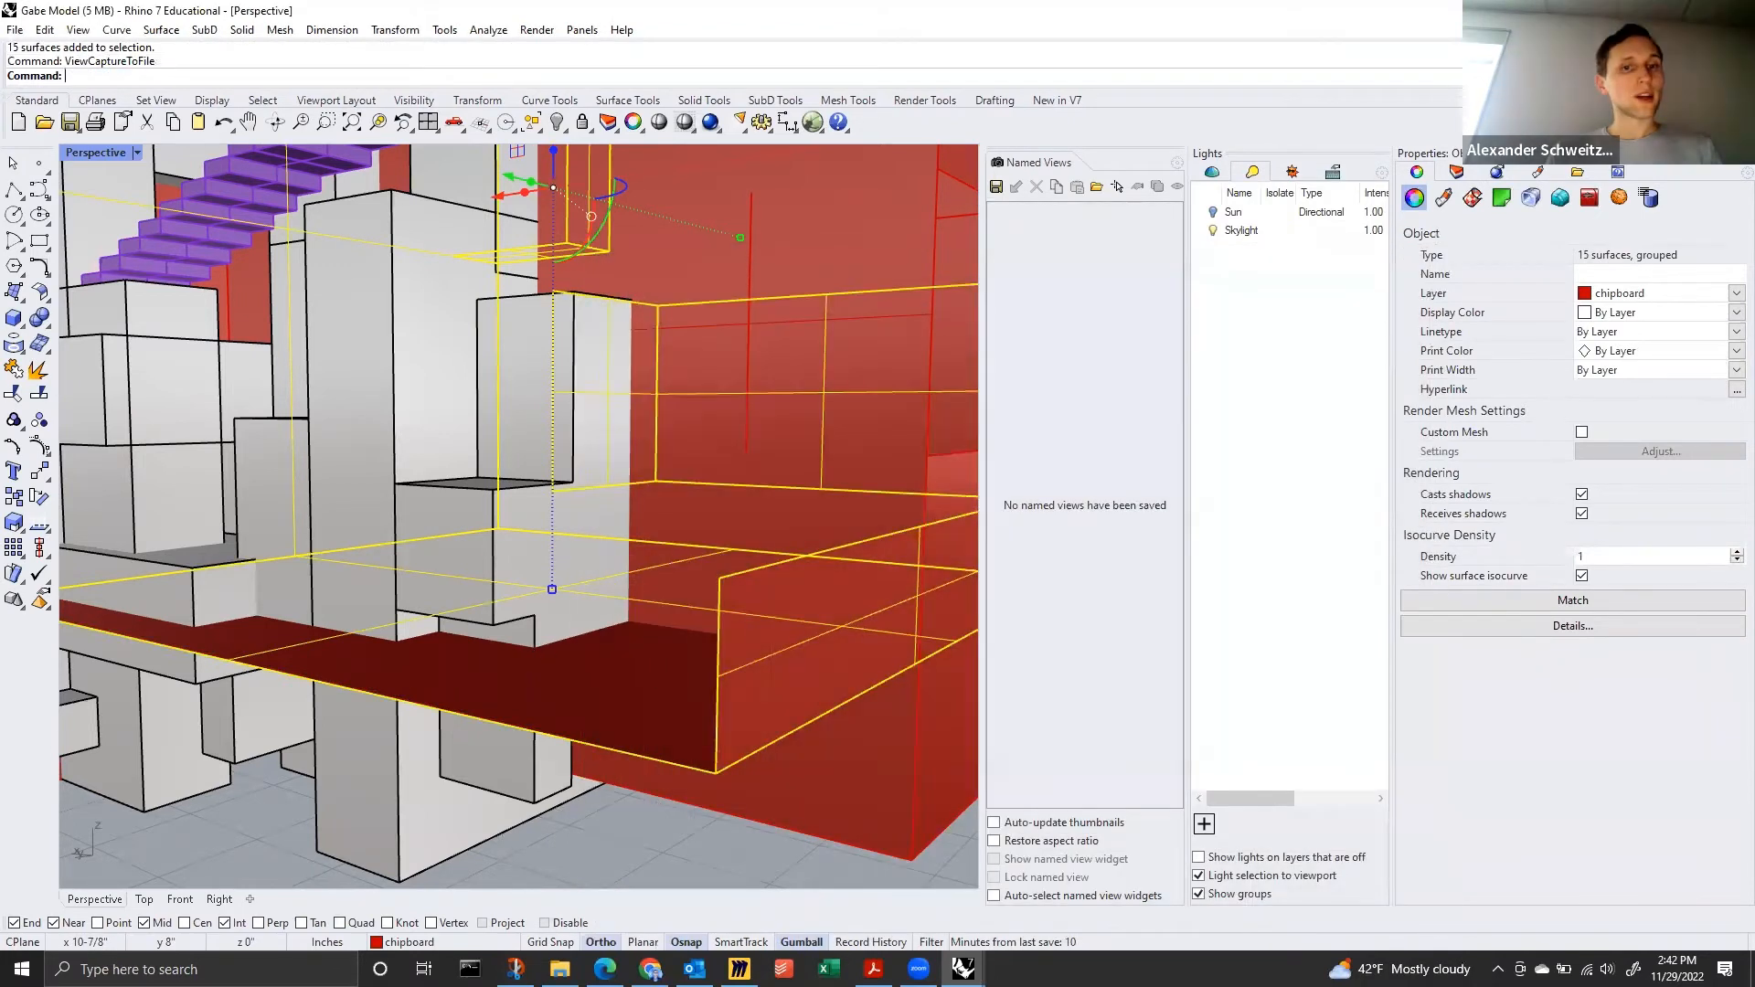
pyautogui.rightClick(534, 645)
pyautogui.press('Escape')
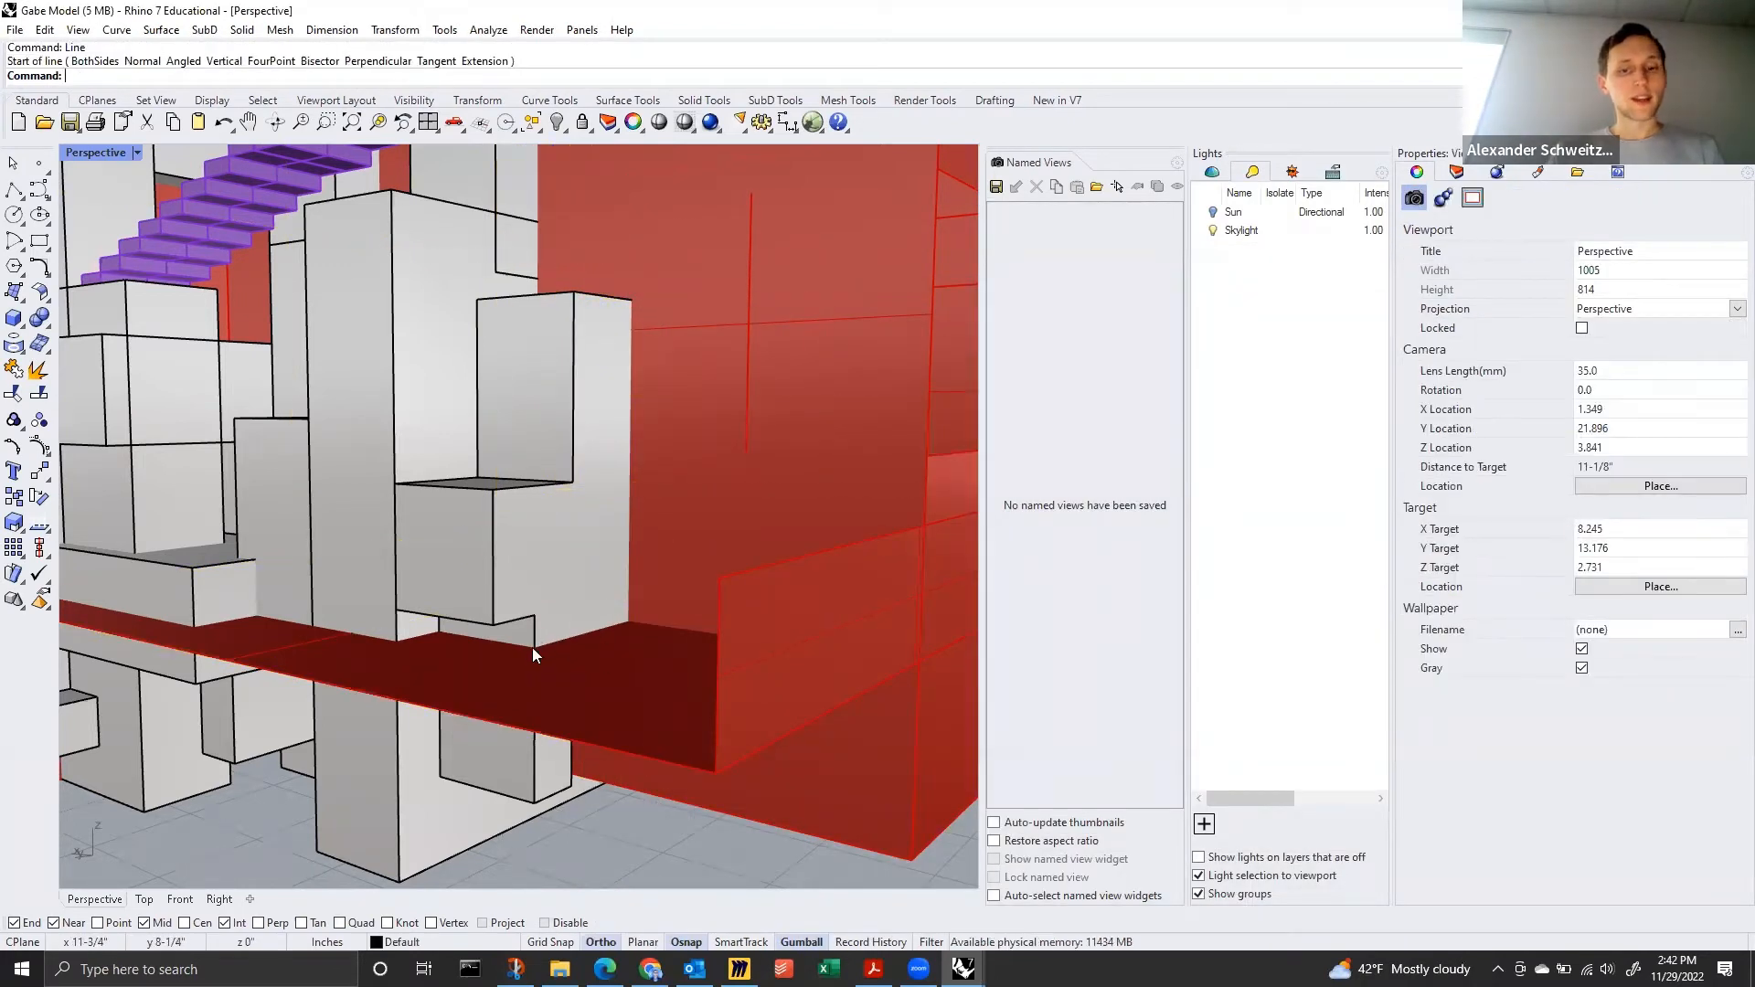
# Draw a vertical 6' line from the stepped block's lower front corner at the red slab.
pyautogui.rightClick(533, 647)
pyautogui.click(533, 646)
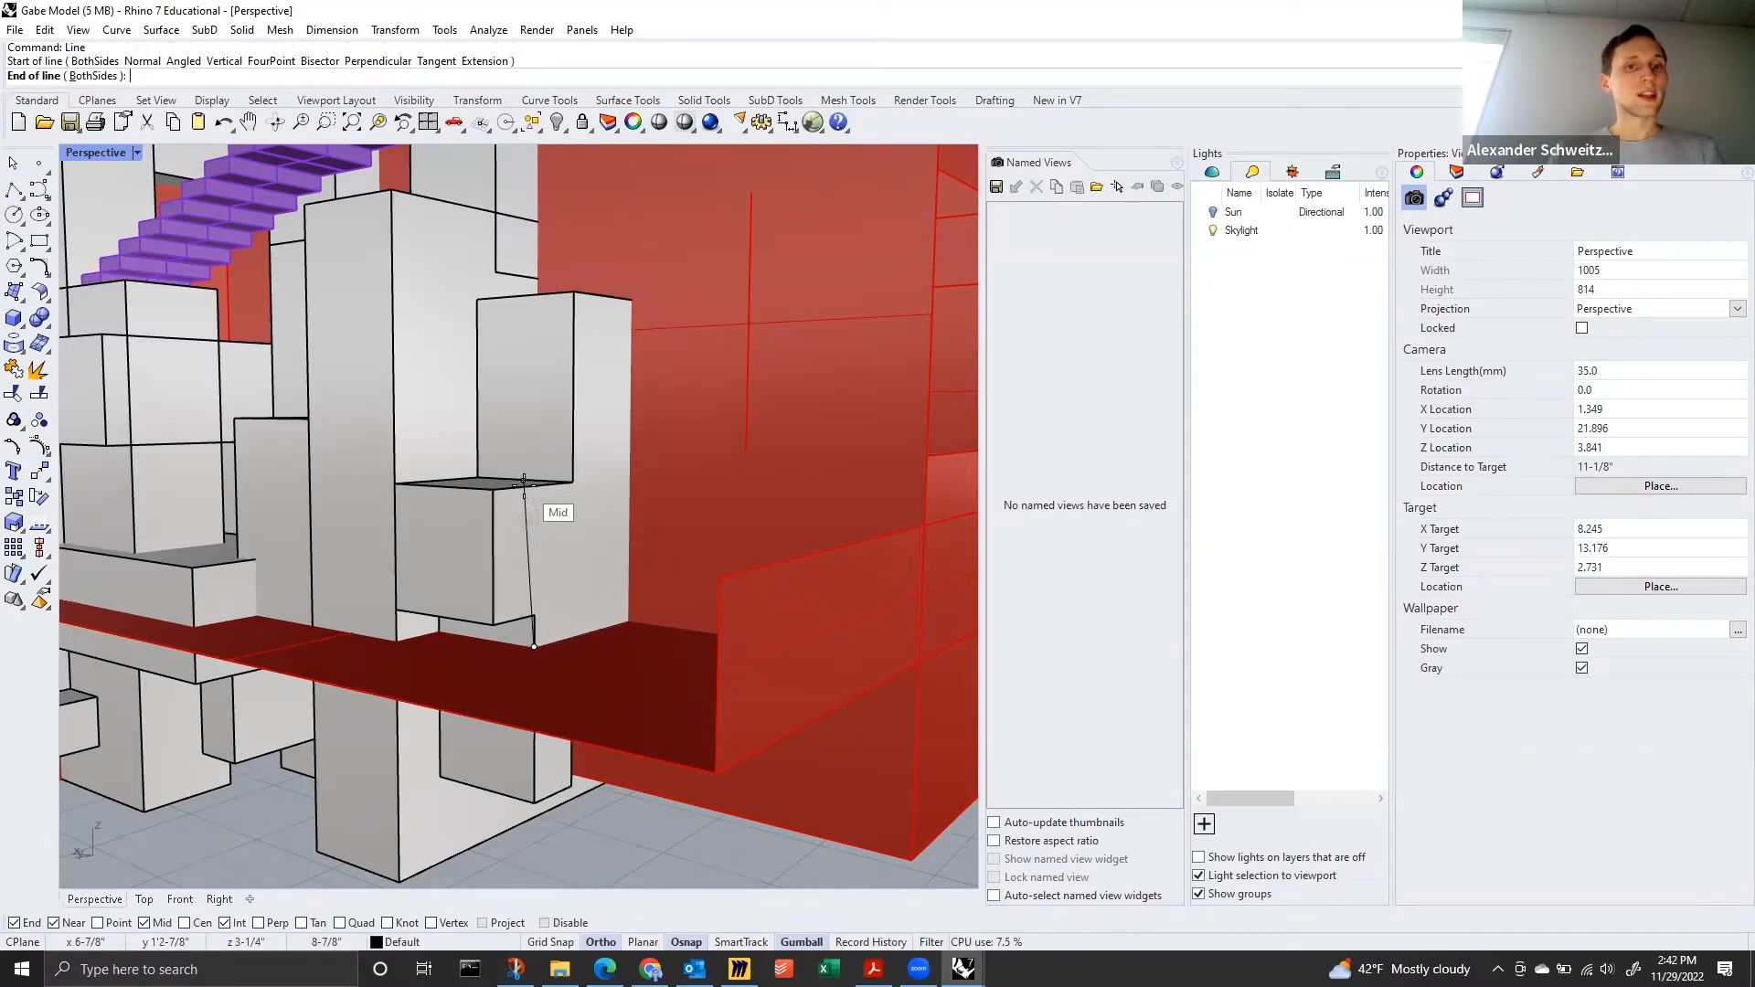
pyautogui.write("6'")
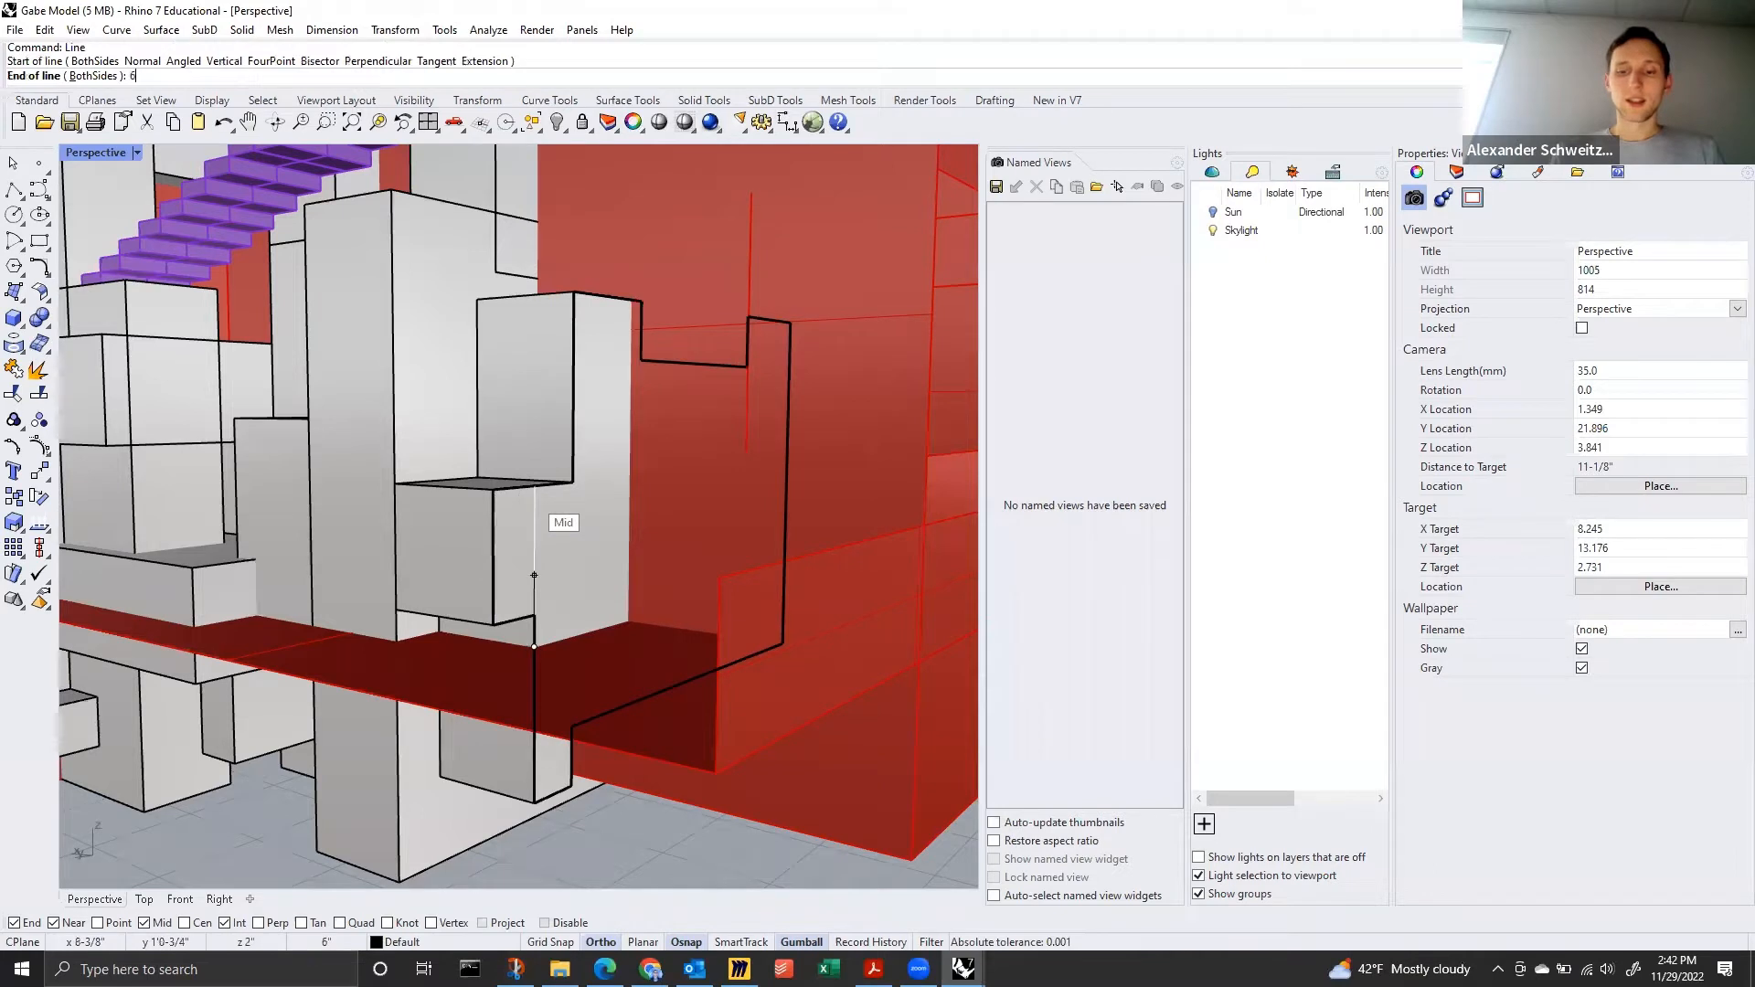
pyautogui.press('Return')
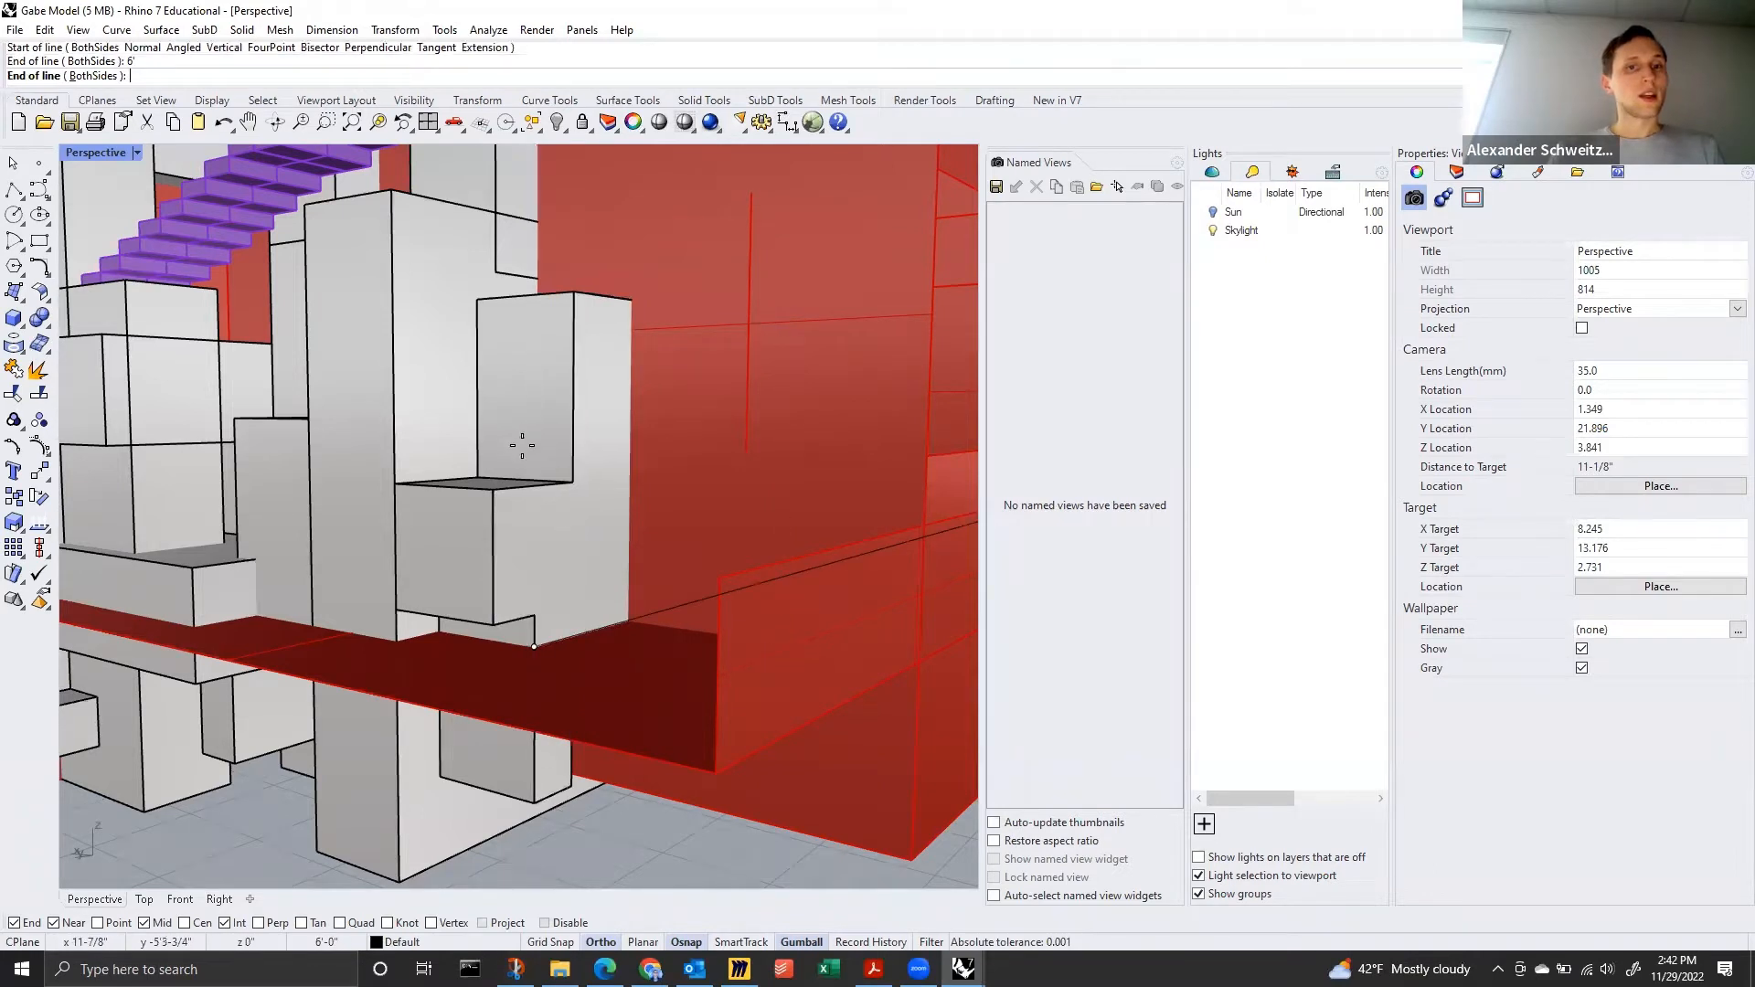
pyautogui.press('Escape')
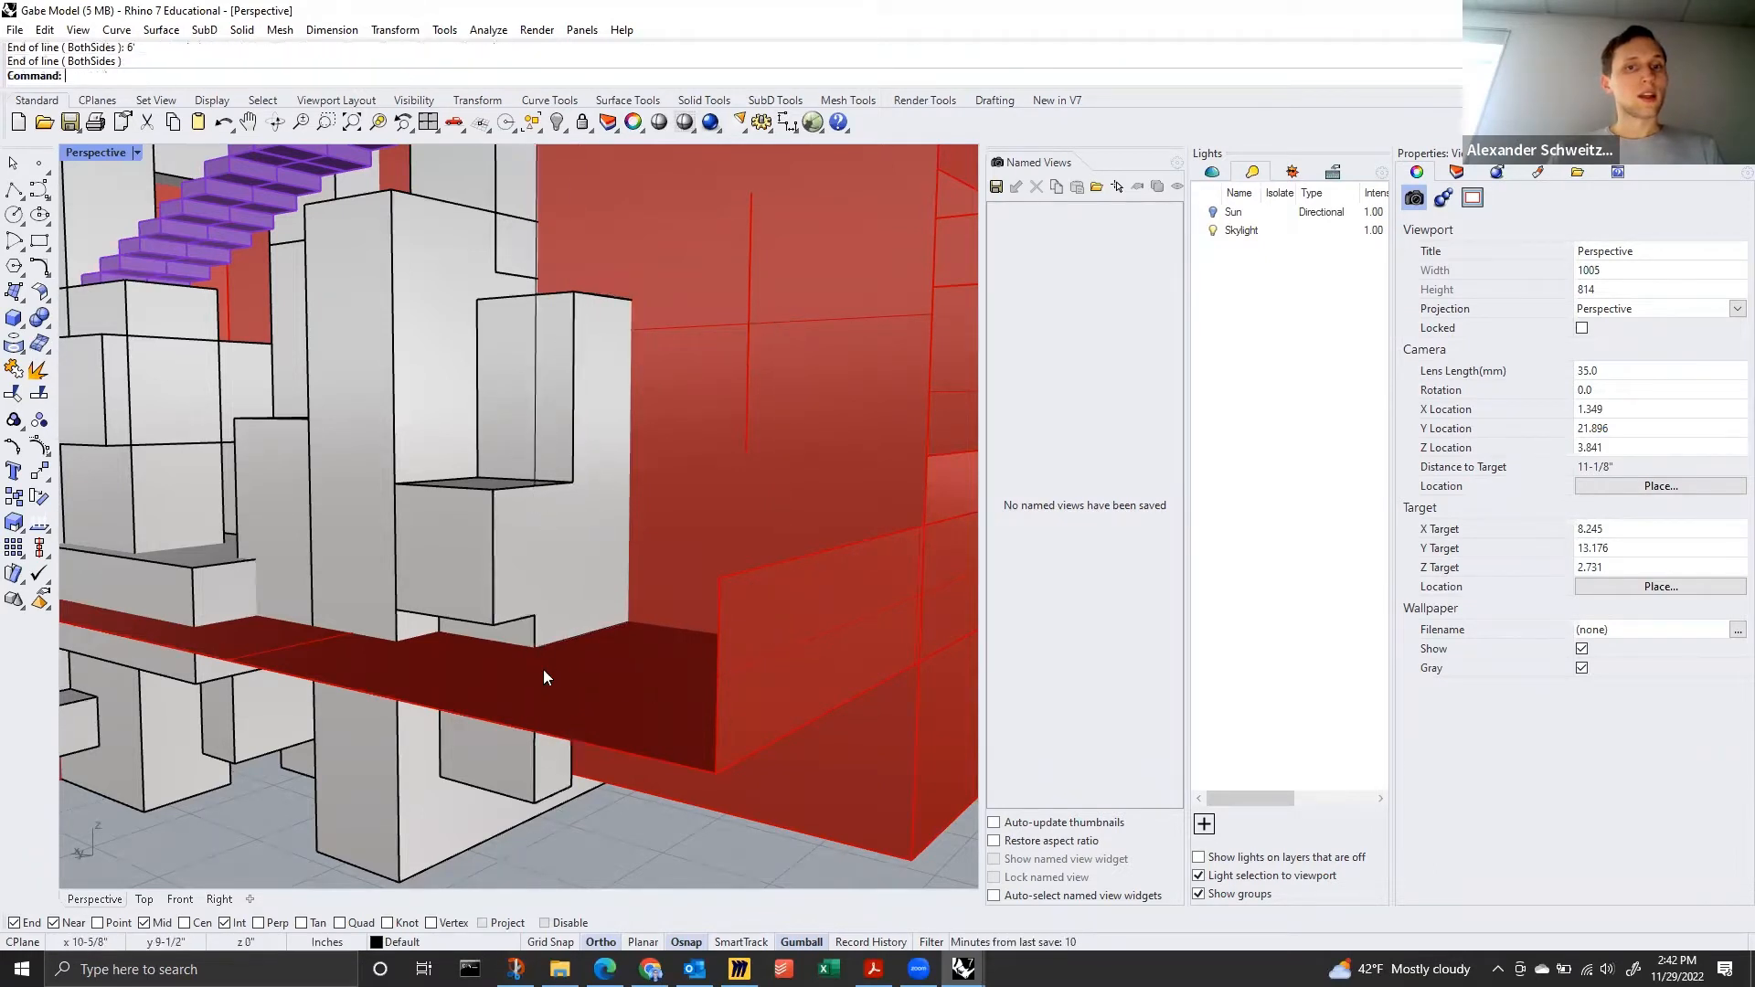
# Select the 17-step purple stair flight, zoom to it, and examine the red surfaces and white blocks around it.
pyautogui.click(537, 645)
pyautogui.press('Escape')
pyautogui.click(215, 244)
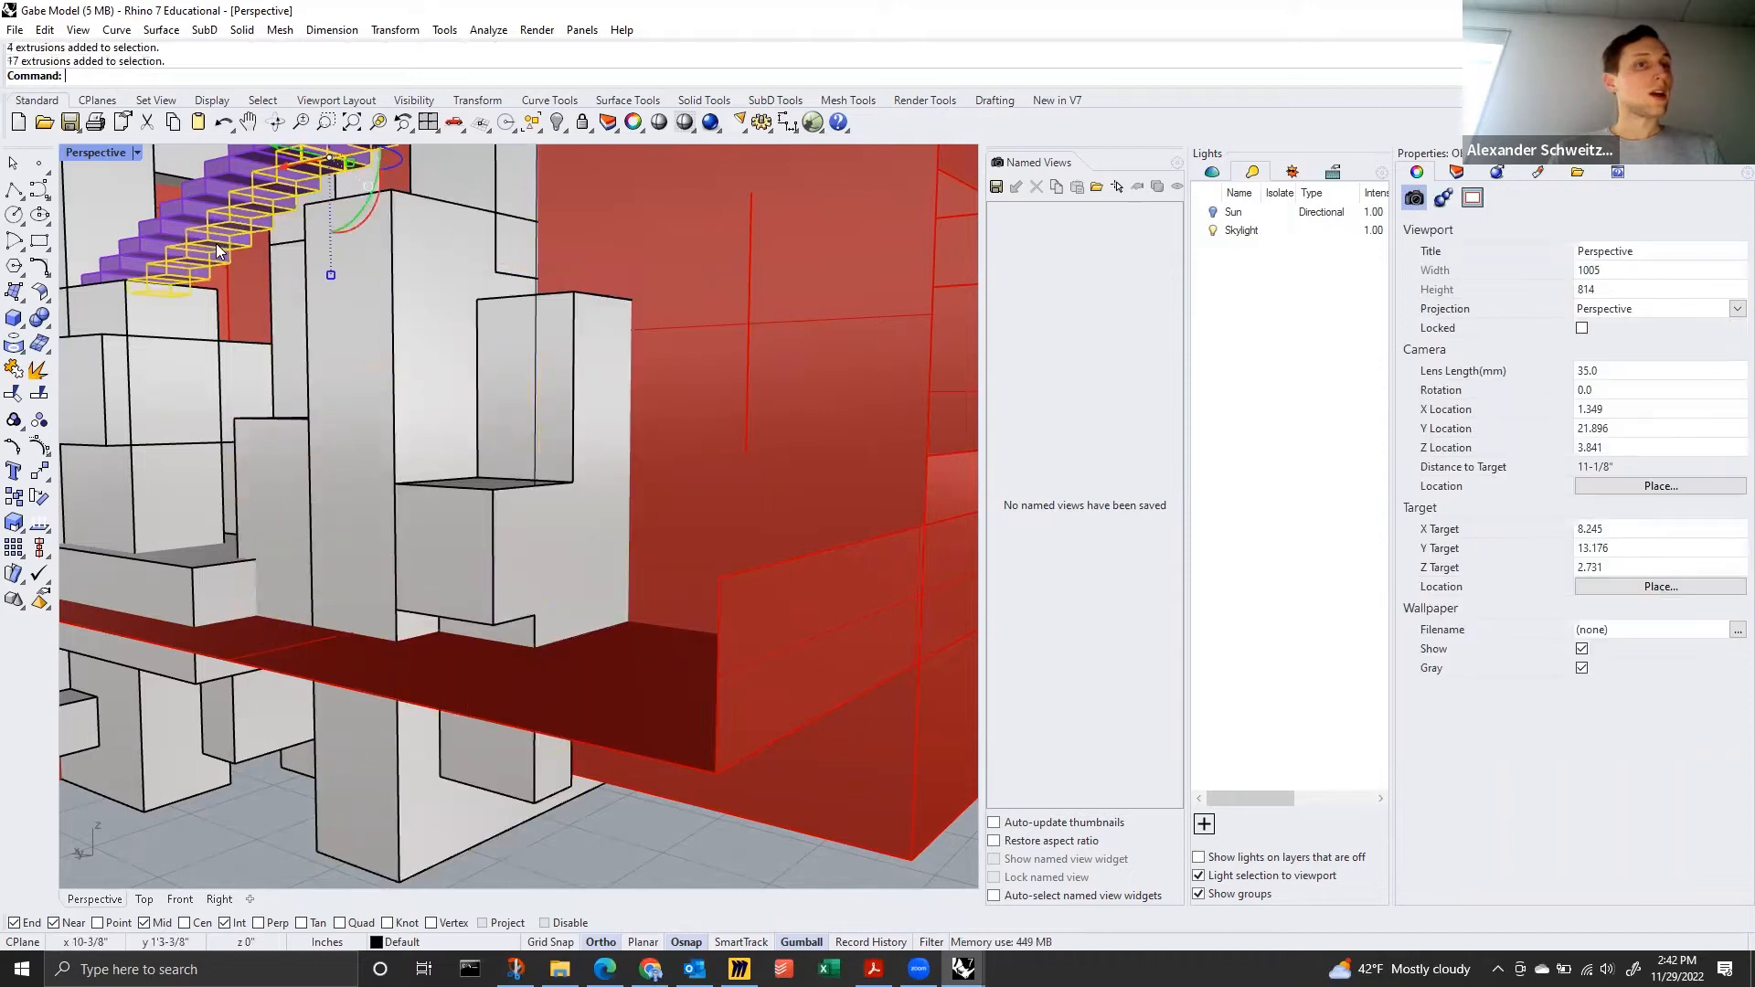
pyautogui.write('zs')
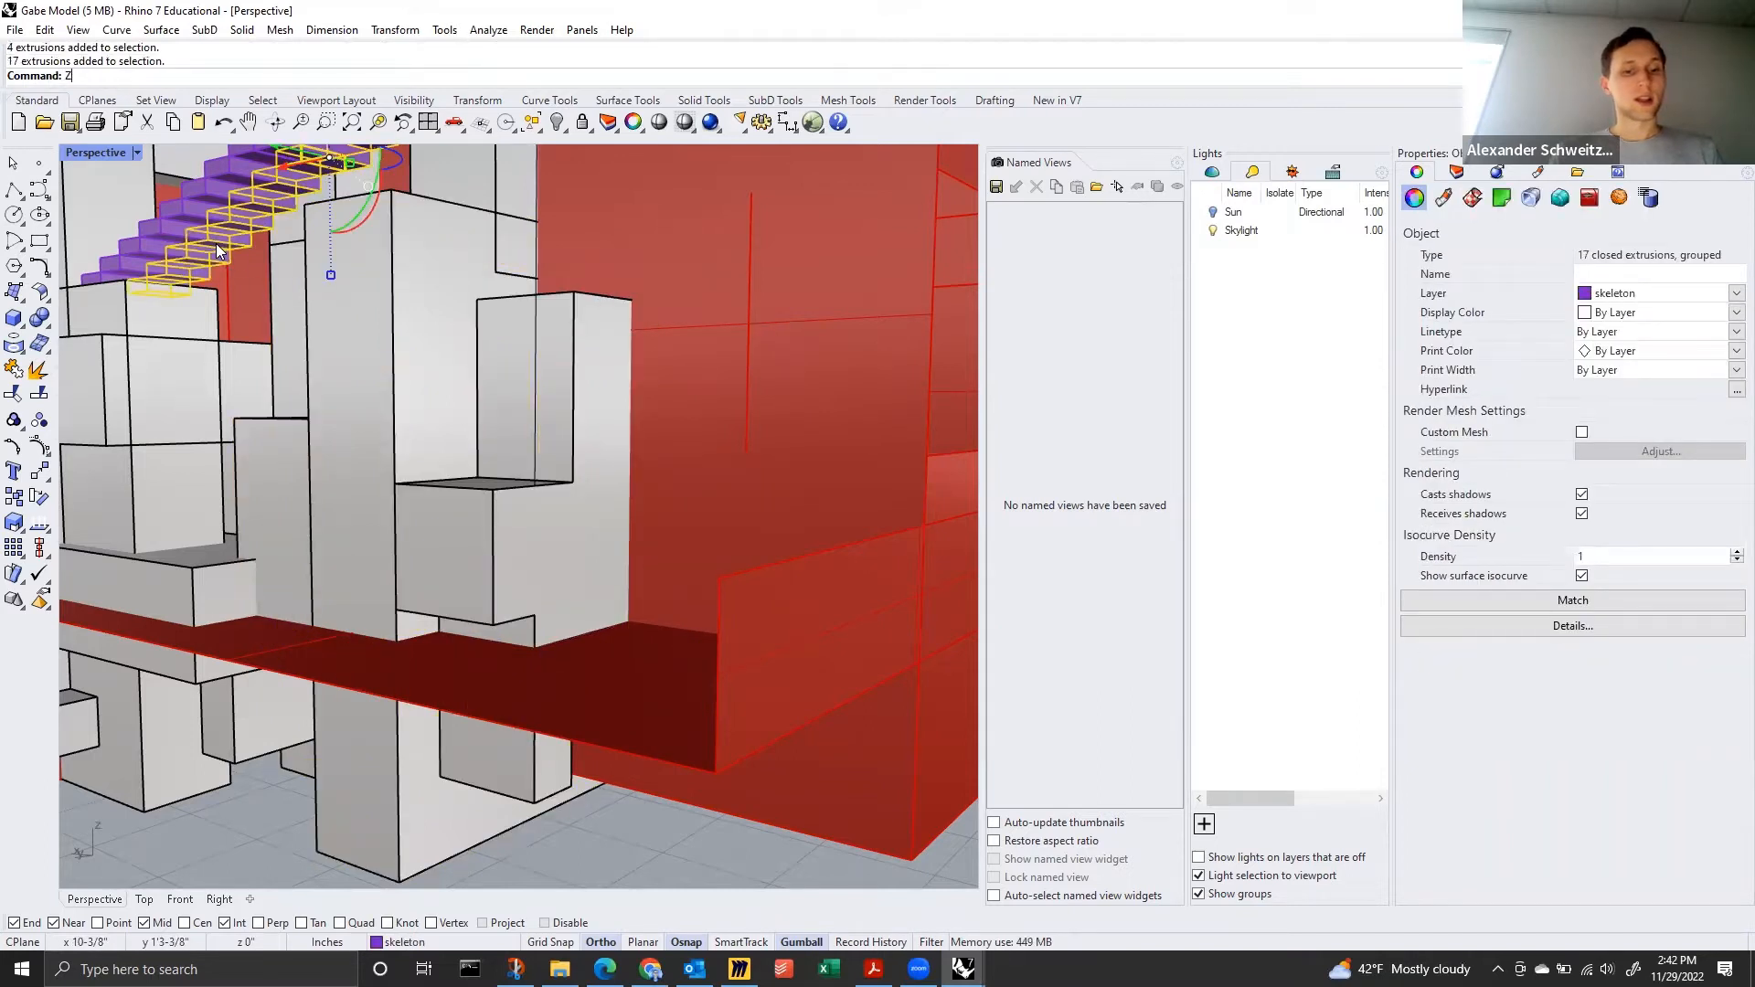
pyautogui.press('Return')
pyautogui.press('Escape')
pyautogui.moveTo(552, 466); pyautogui.dragTo(494, 728, button='right')
pyautogui.scroll(10, 495, 734)
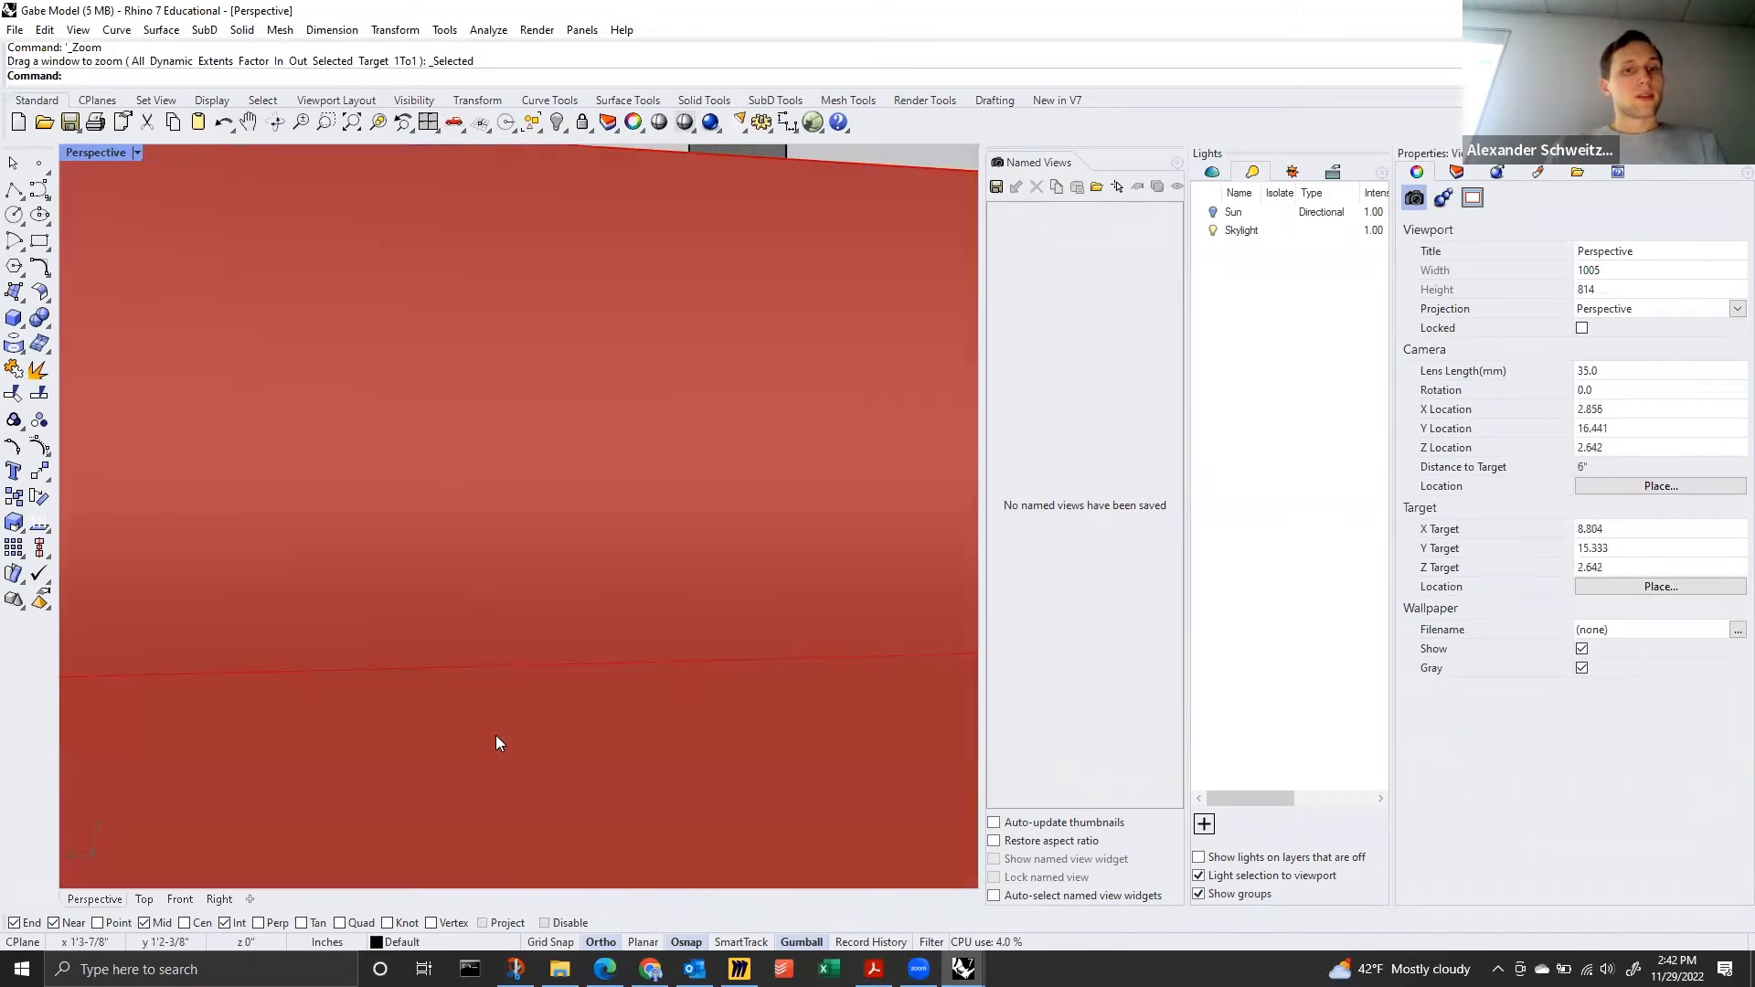
pyautogui.scroll(-2, 510, 623)
pyautogui.scroll(2, 541, 398)
pyautogui.scroll(3, 510, 554)
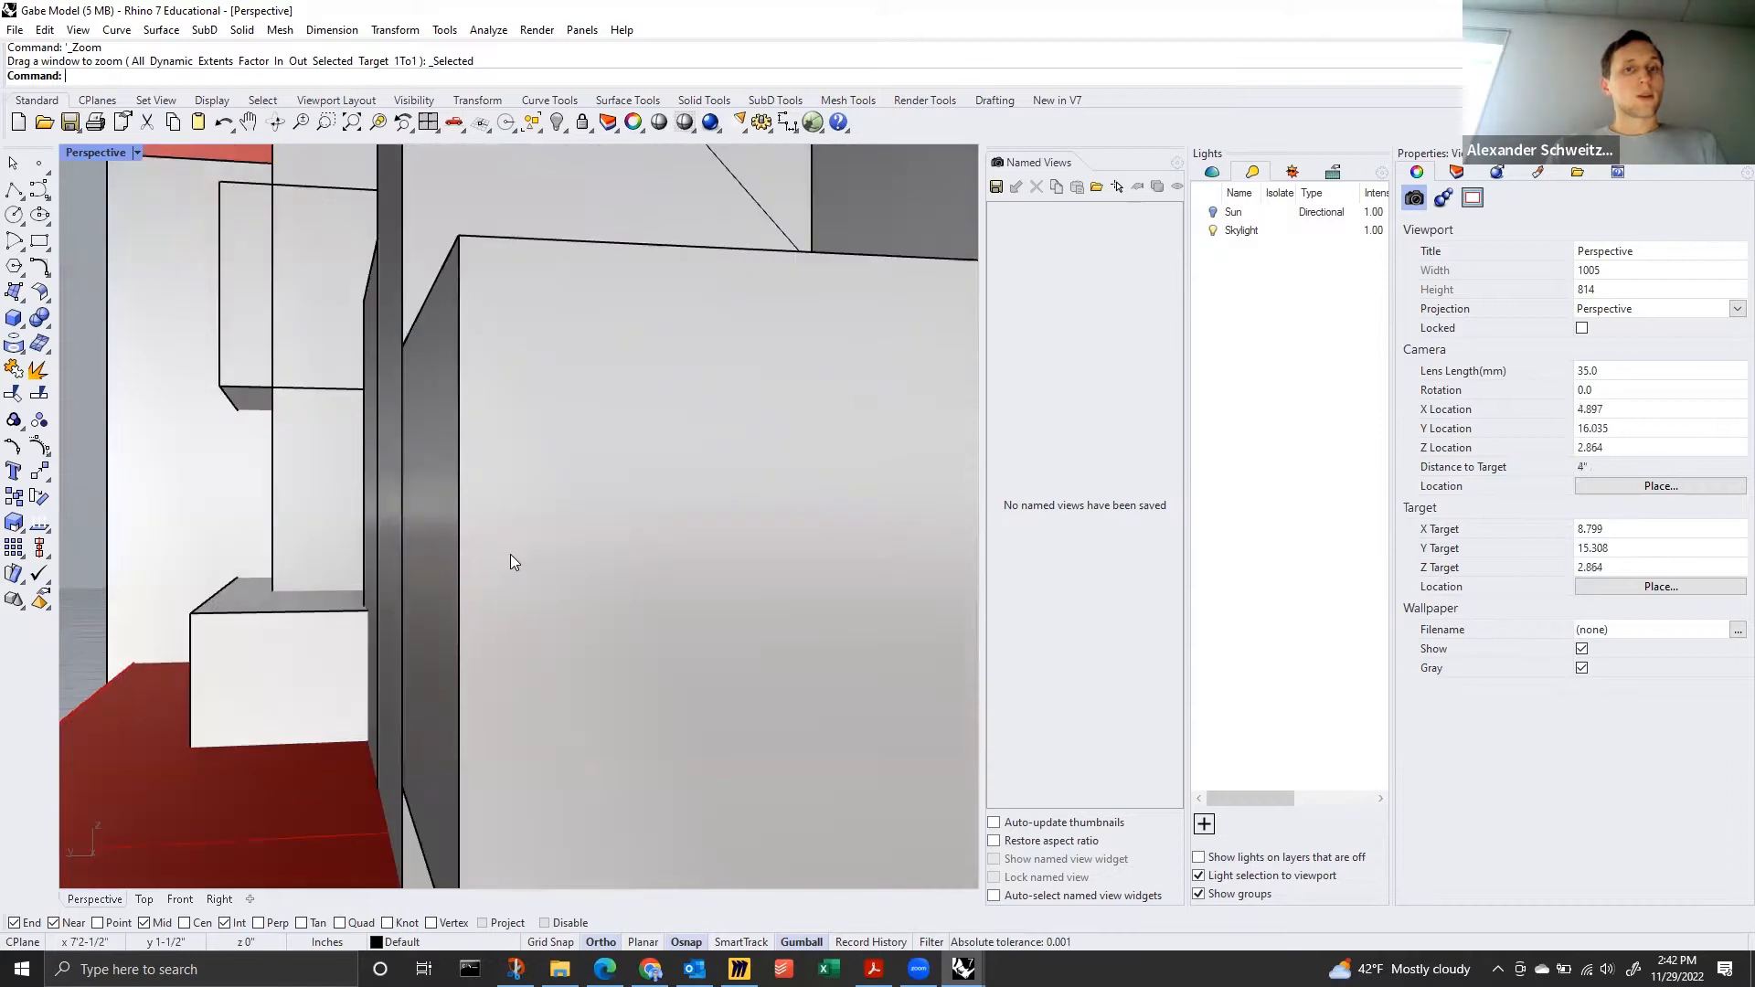
# Turn on WalkAbout mode and try walking the camera out of and back into the red and white volumes.
pyautogui.write('WalkAbout')
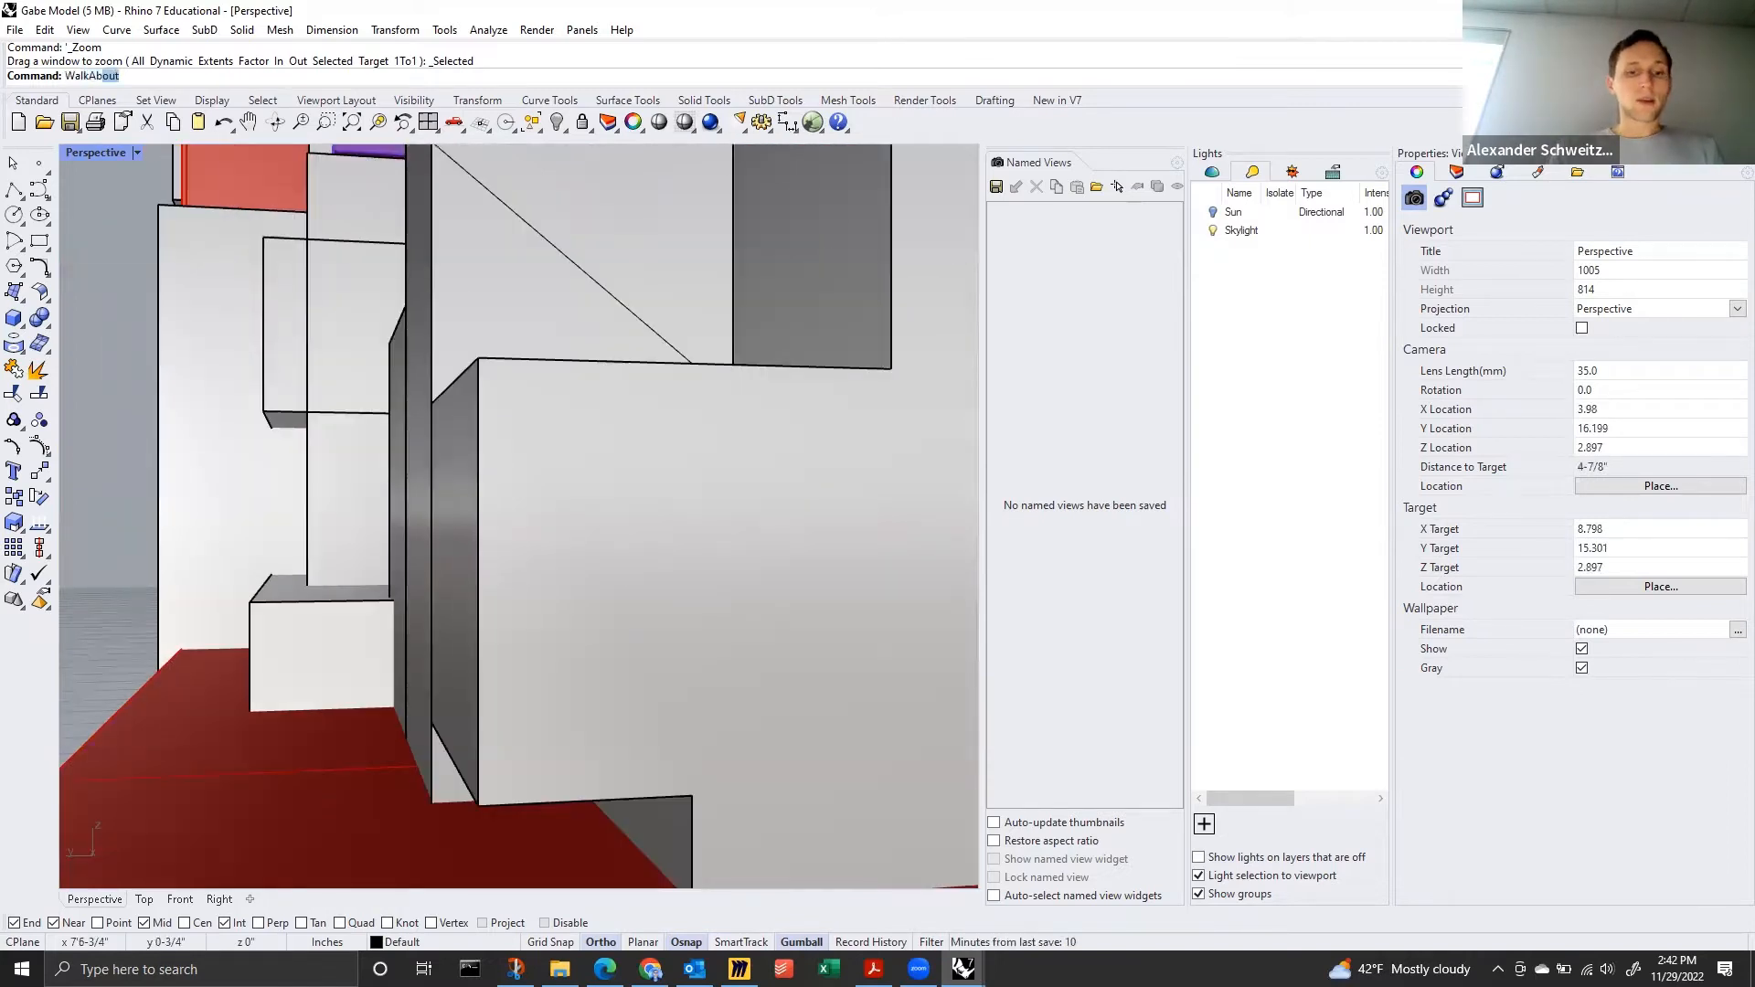
pyautogui.press('Return')
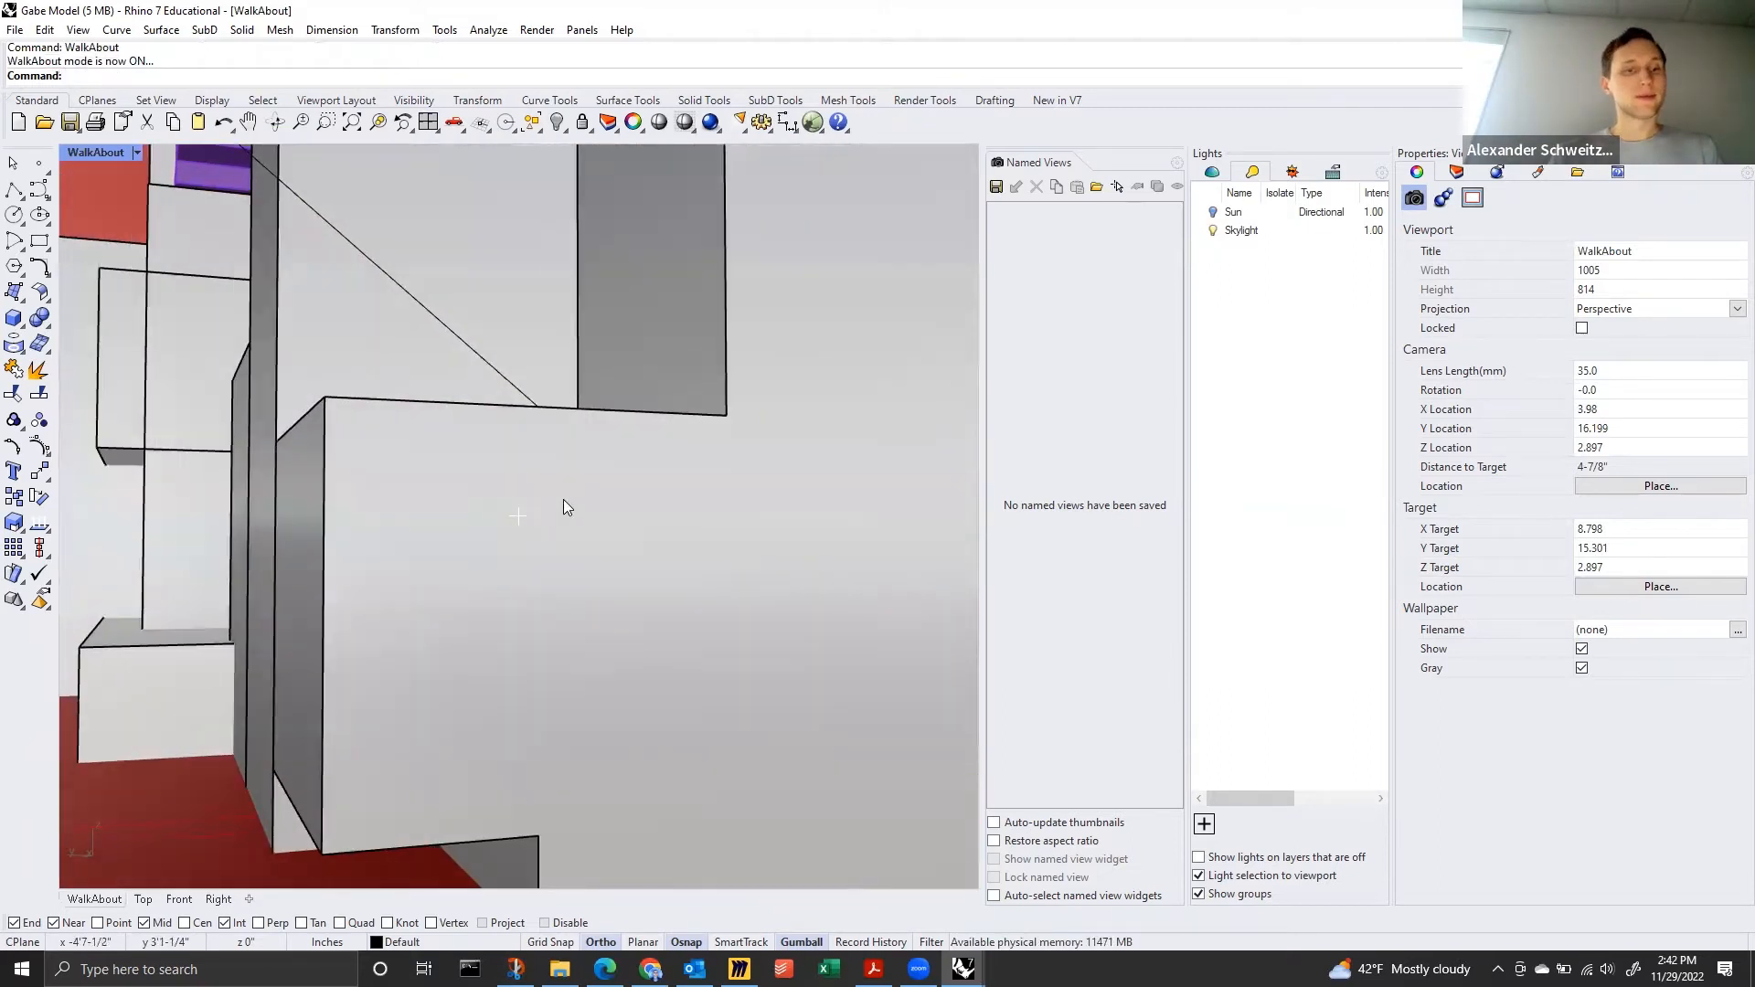
pyautogui.moveTo(563, 499); pyautogui.dragTo(777, 174, button='right')
pyautogui.moveTo(558, 311); pyautogui.dragTo(537, 484, button='right')
pyautogui.scroll(-3, 538, 484)
pyautogui.scroll(-10, 537, 488)
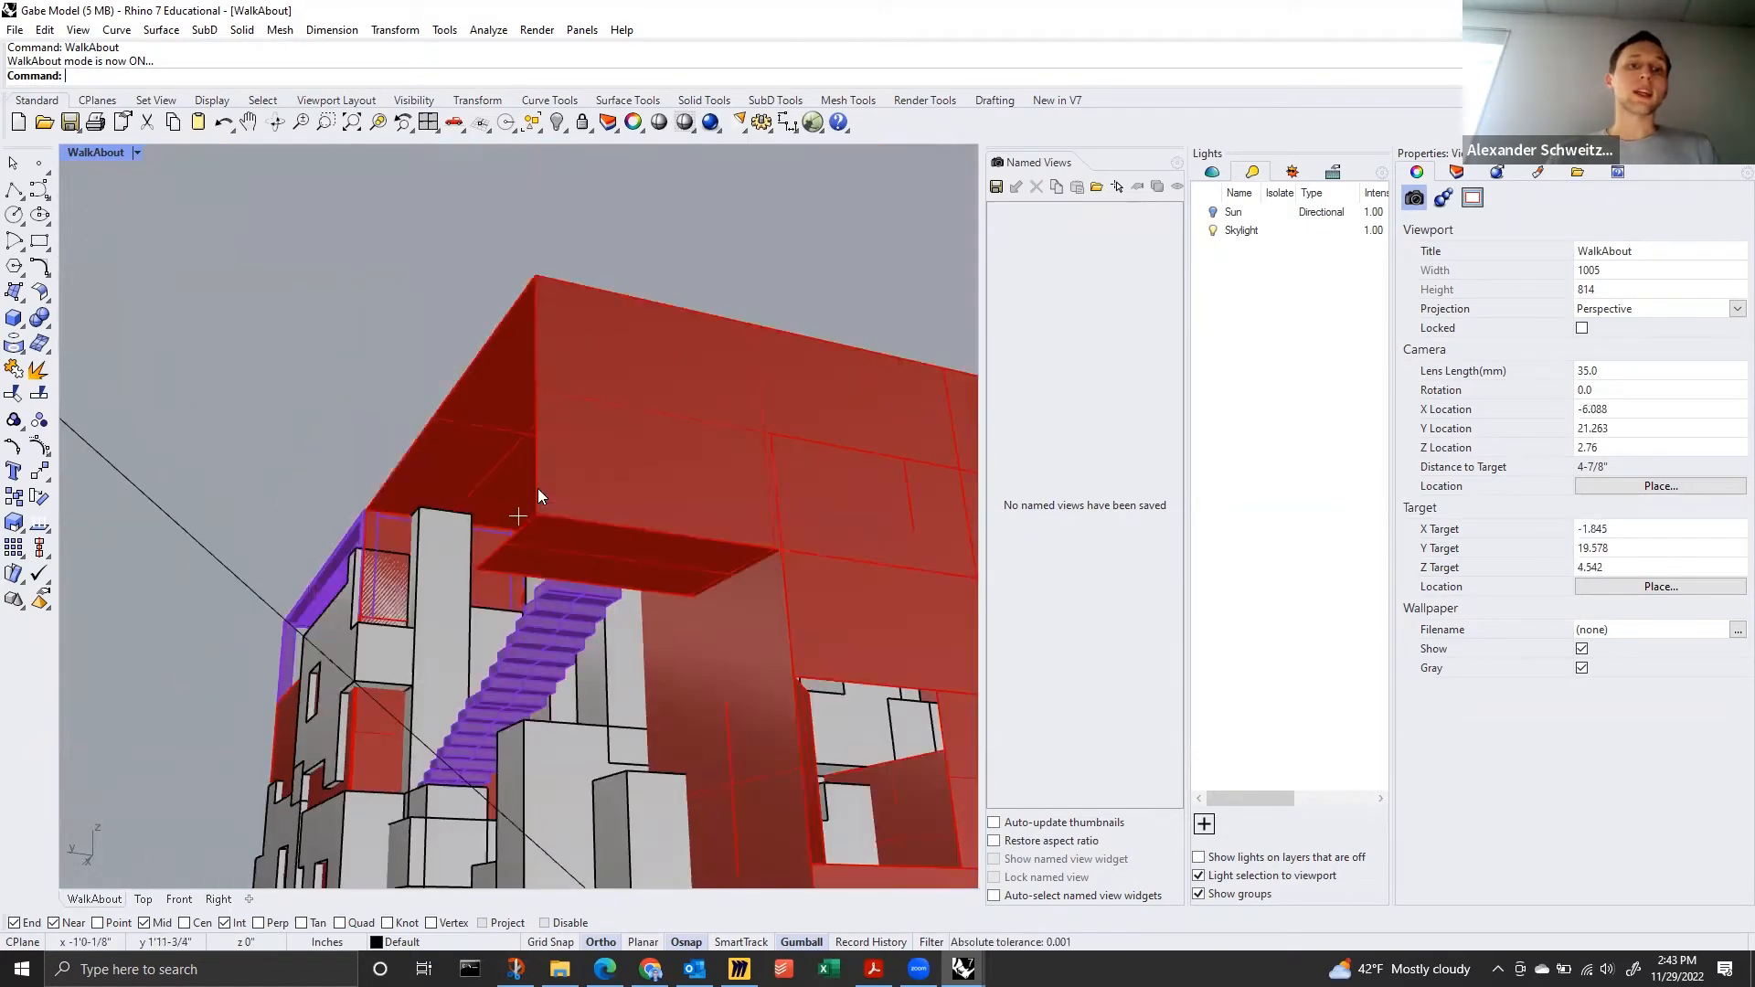
pyautogui.scroll(5, 555, 488)
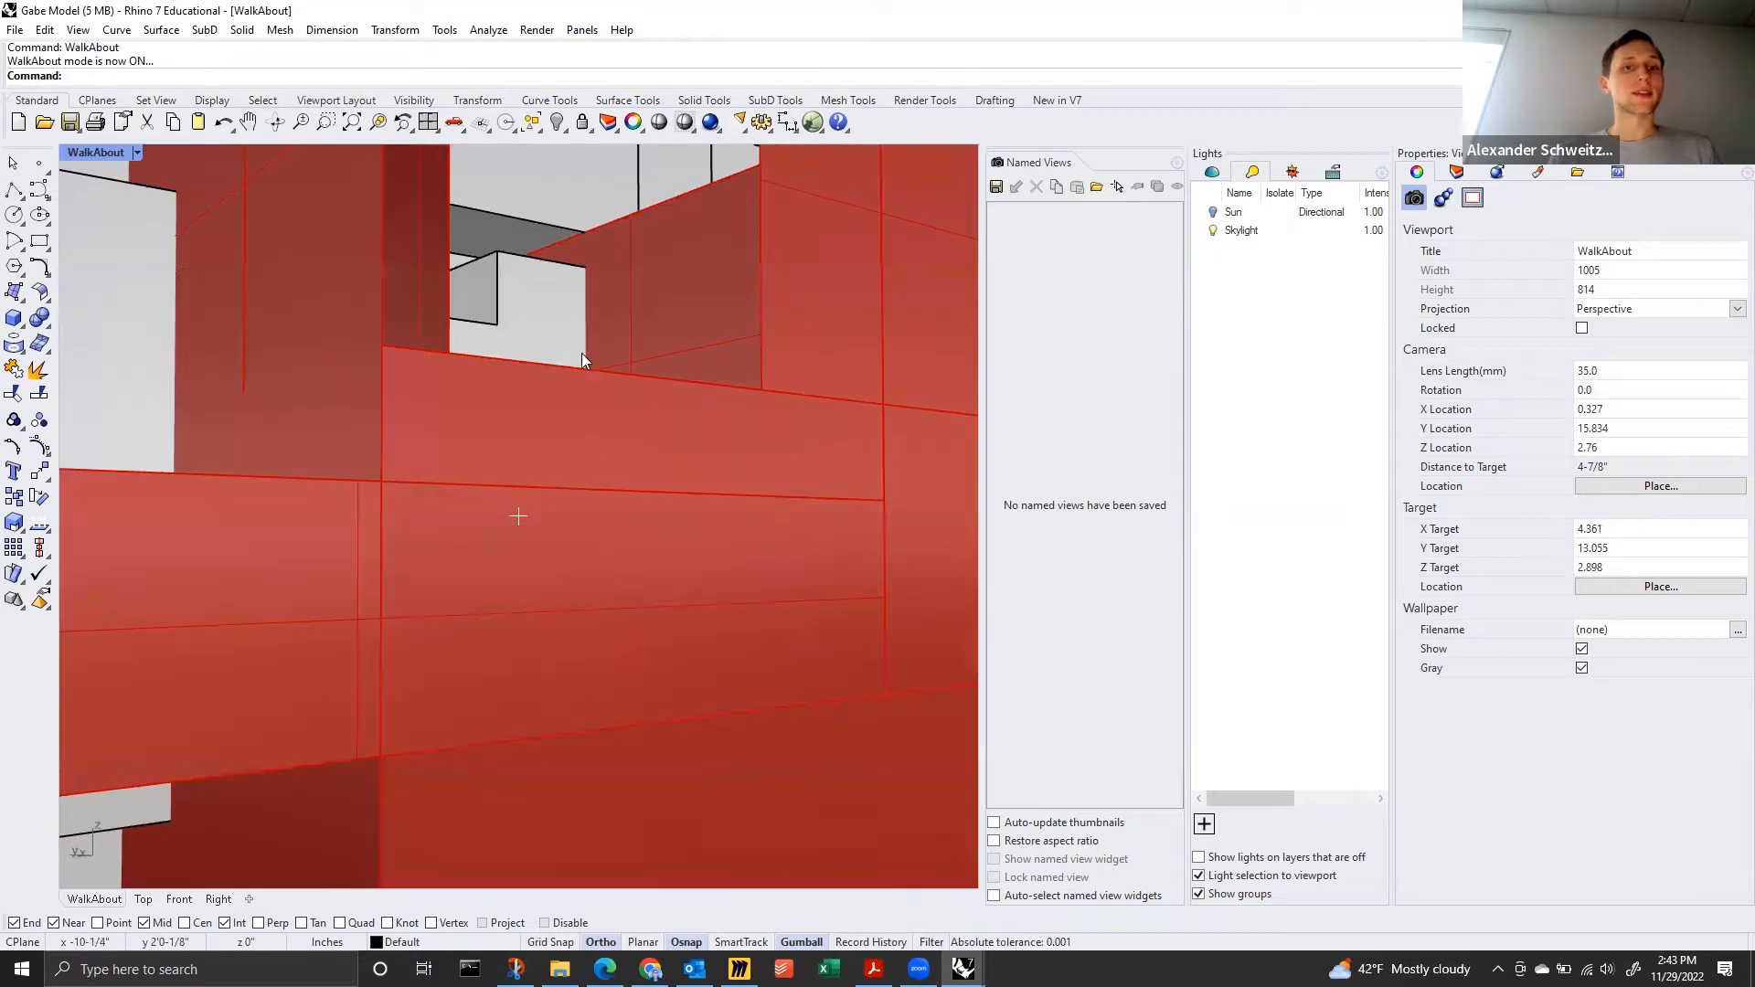
pyautogui.moveTo(581, 353); pyautogui.dragTo(576, 237, button='right')
pyautogui.scroll(4, 518, 520)
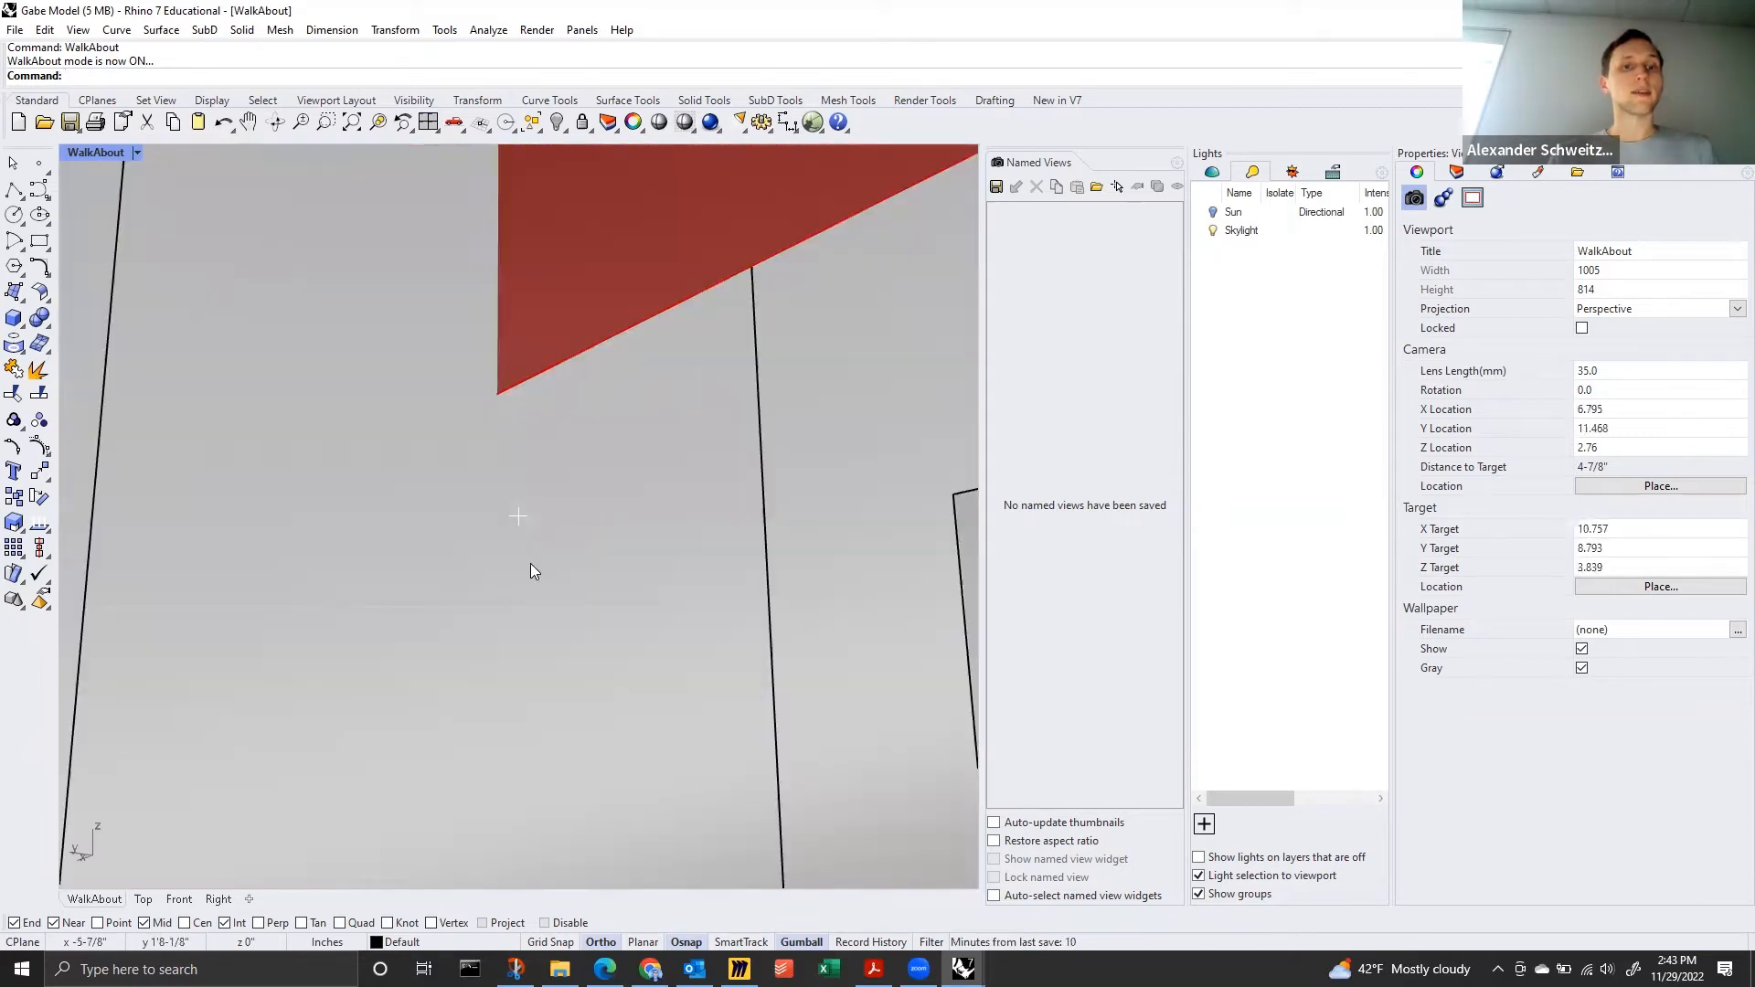
# Walk the camera through the model to examine the interior between the red walls and tall white columns from different positions.
pyautogui.scroll(-5, 530, 563)
pyautogui.moveTo(596, 395); pyautogui.dragTo(375, 822, button='right')
pyautogui.scroll(5, 572, 508)
pyautogui.moveTo(705, 561); pyautogui.dragTo(813, 612, button='right')
pyautogui.moveTo(630, 540); pyautogui.dragTo(974, 592, button='right')
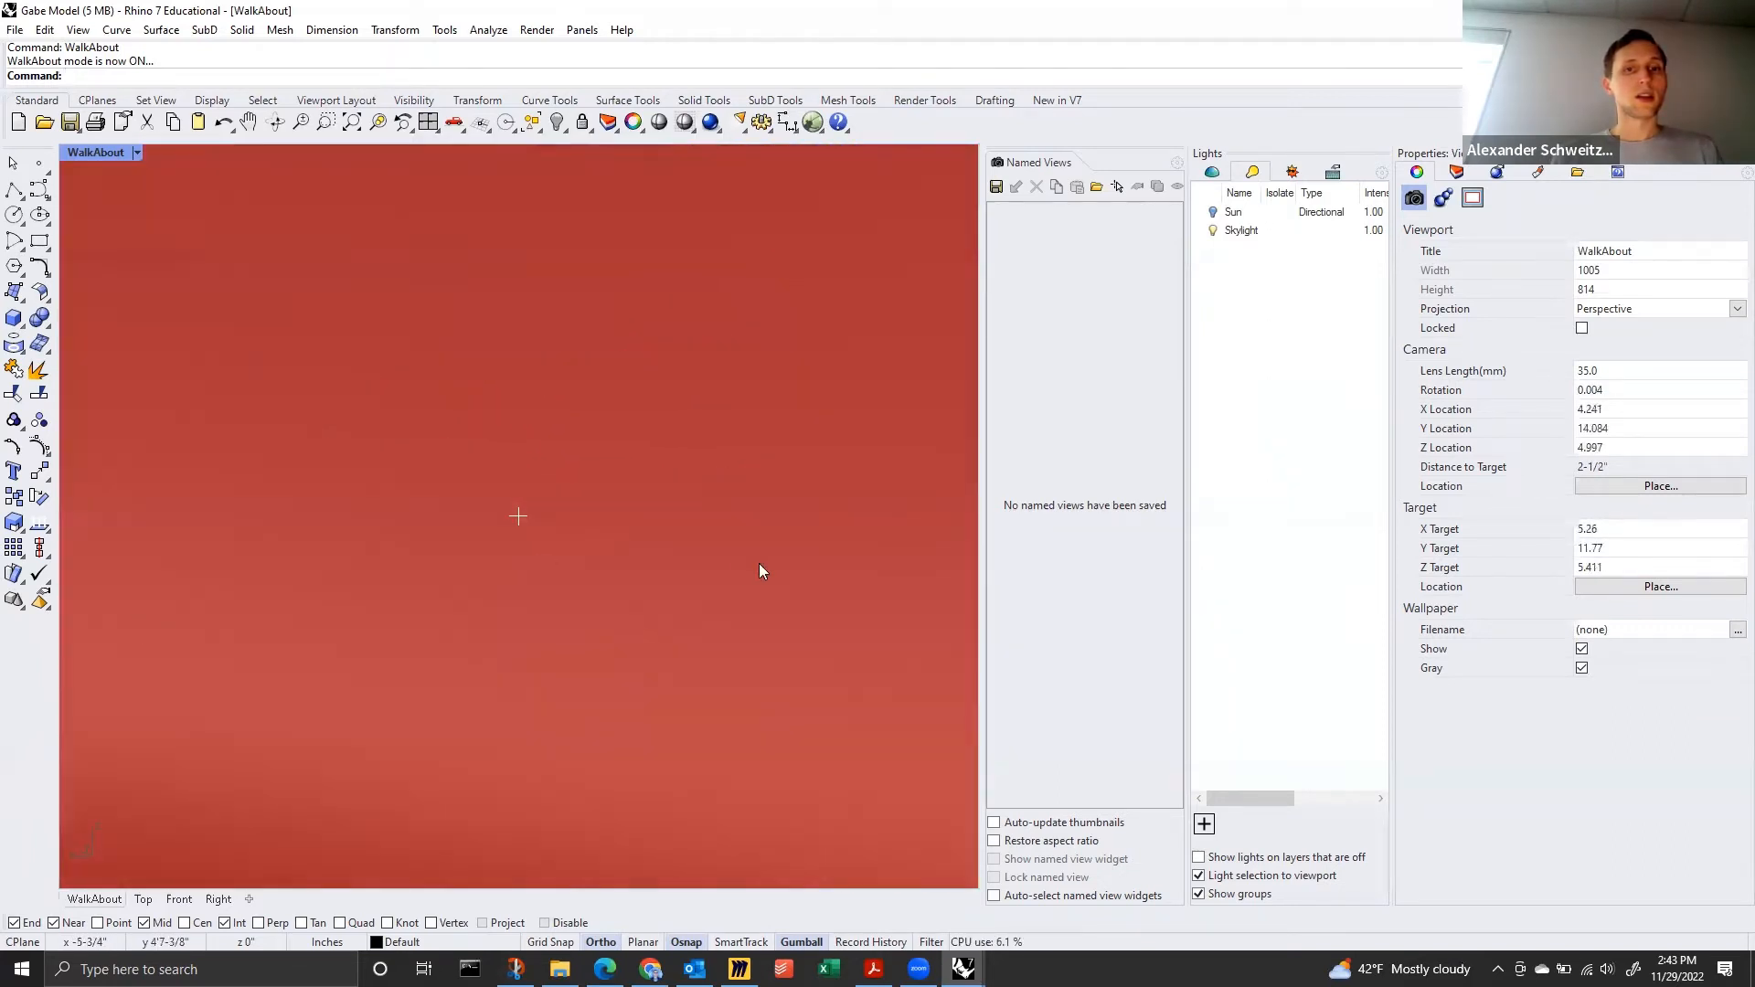
pyautogui.moveTo(592, 475); pyautogui.dragTo(548, 491, button='right')
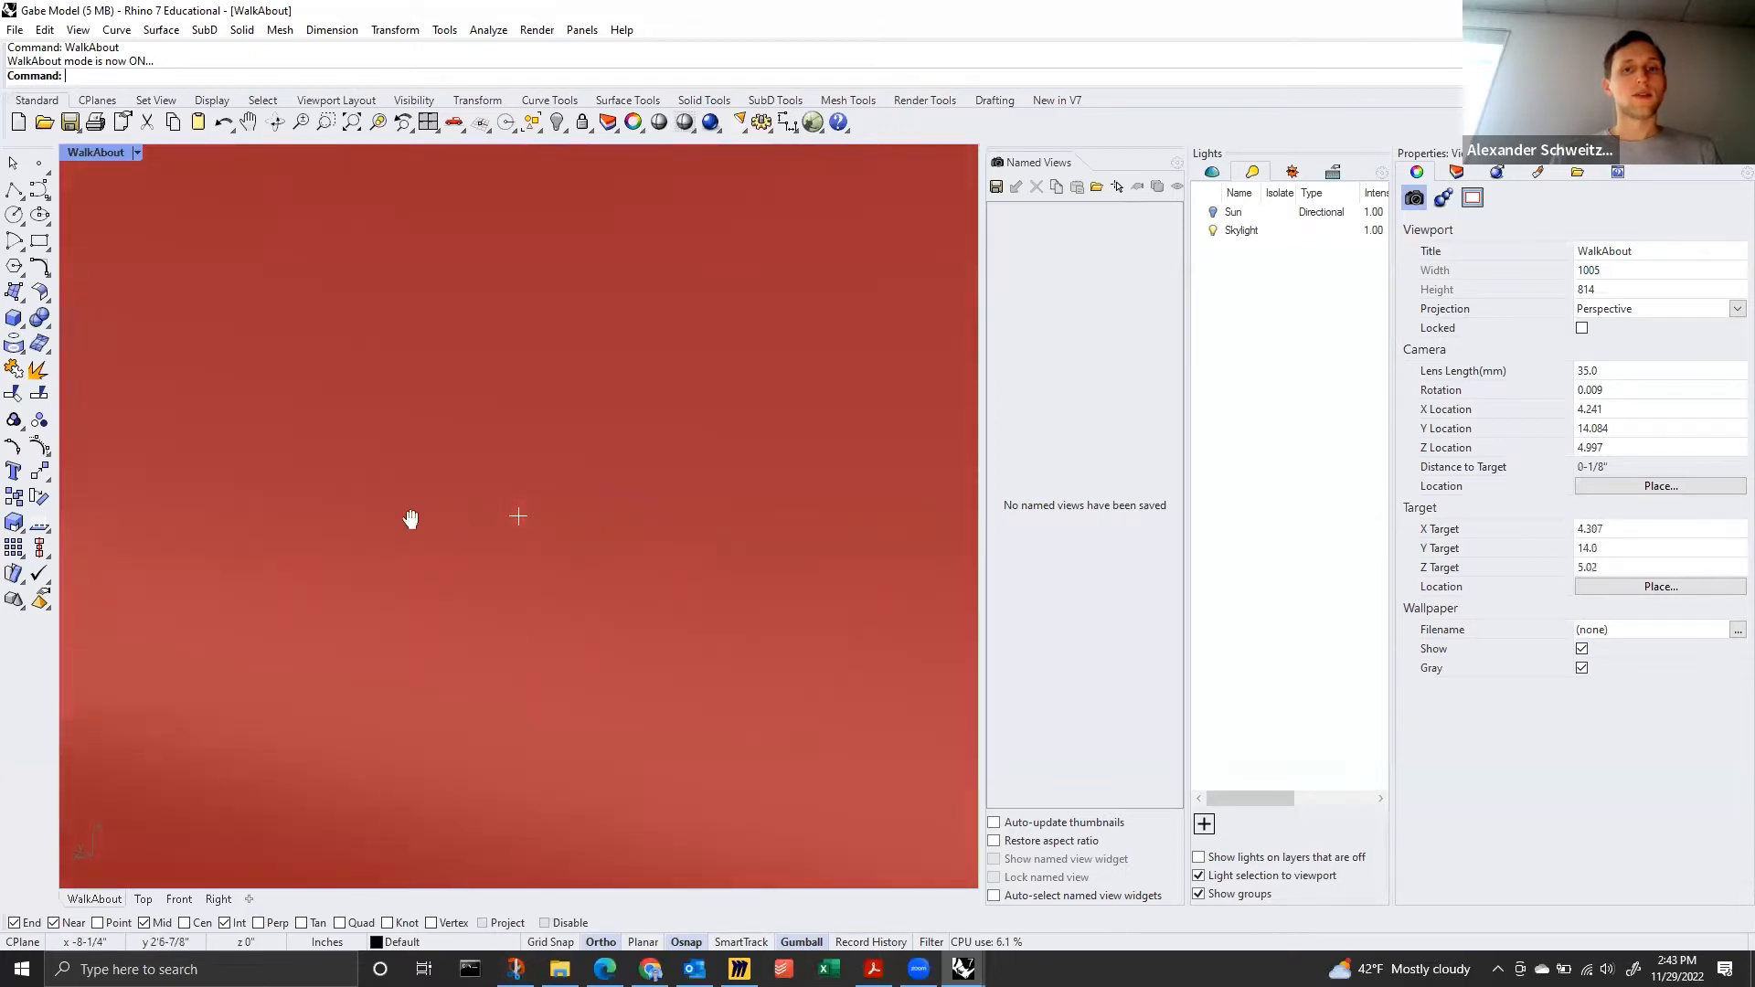
pyautogui.keyDown('shift'); pyautogui.moveTo(411, 519); pyautogui.dragTo(930, 496, button='right'); pyautogui.keyUp('shift')
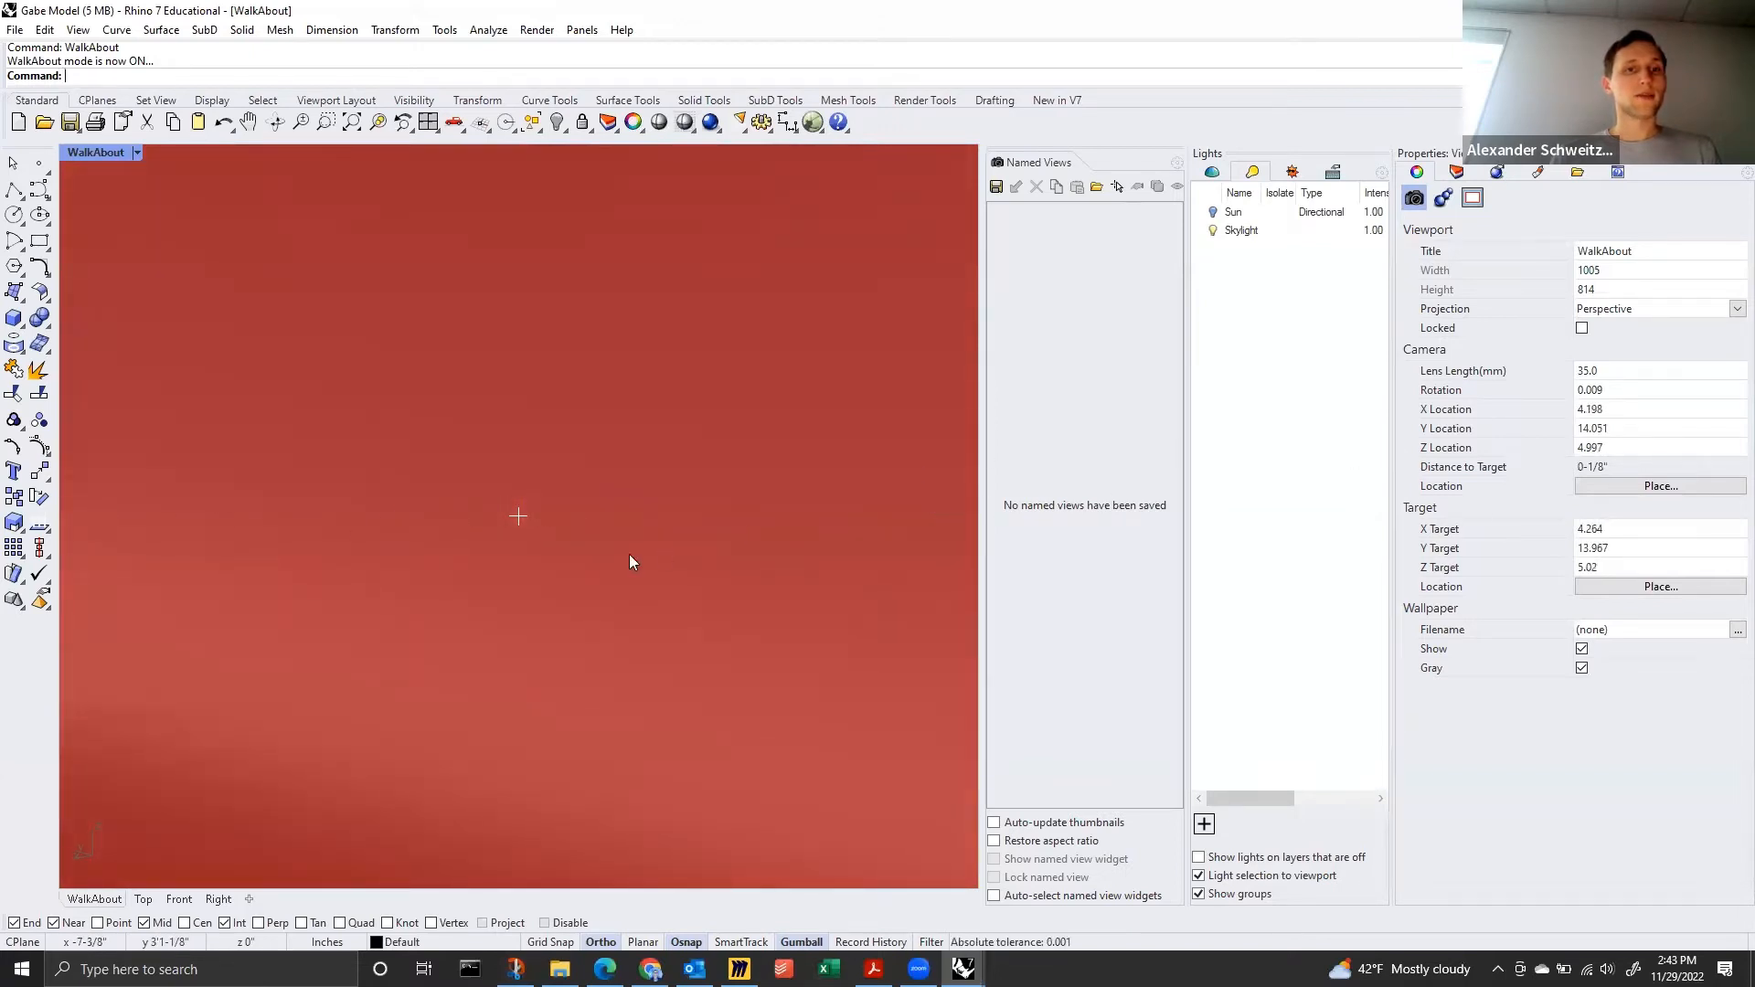
pyautogui.keyDown('shift'); pyautogui.moveTo(629, 554); pyautogui.dragTo(572, 526, button='right'); pyautogui.keyUp('shift')
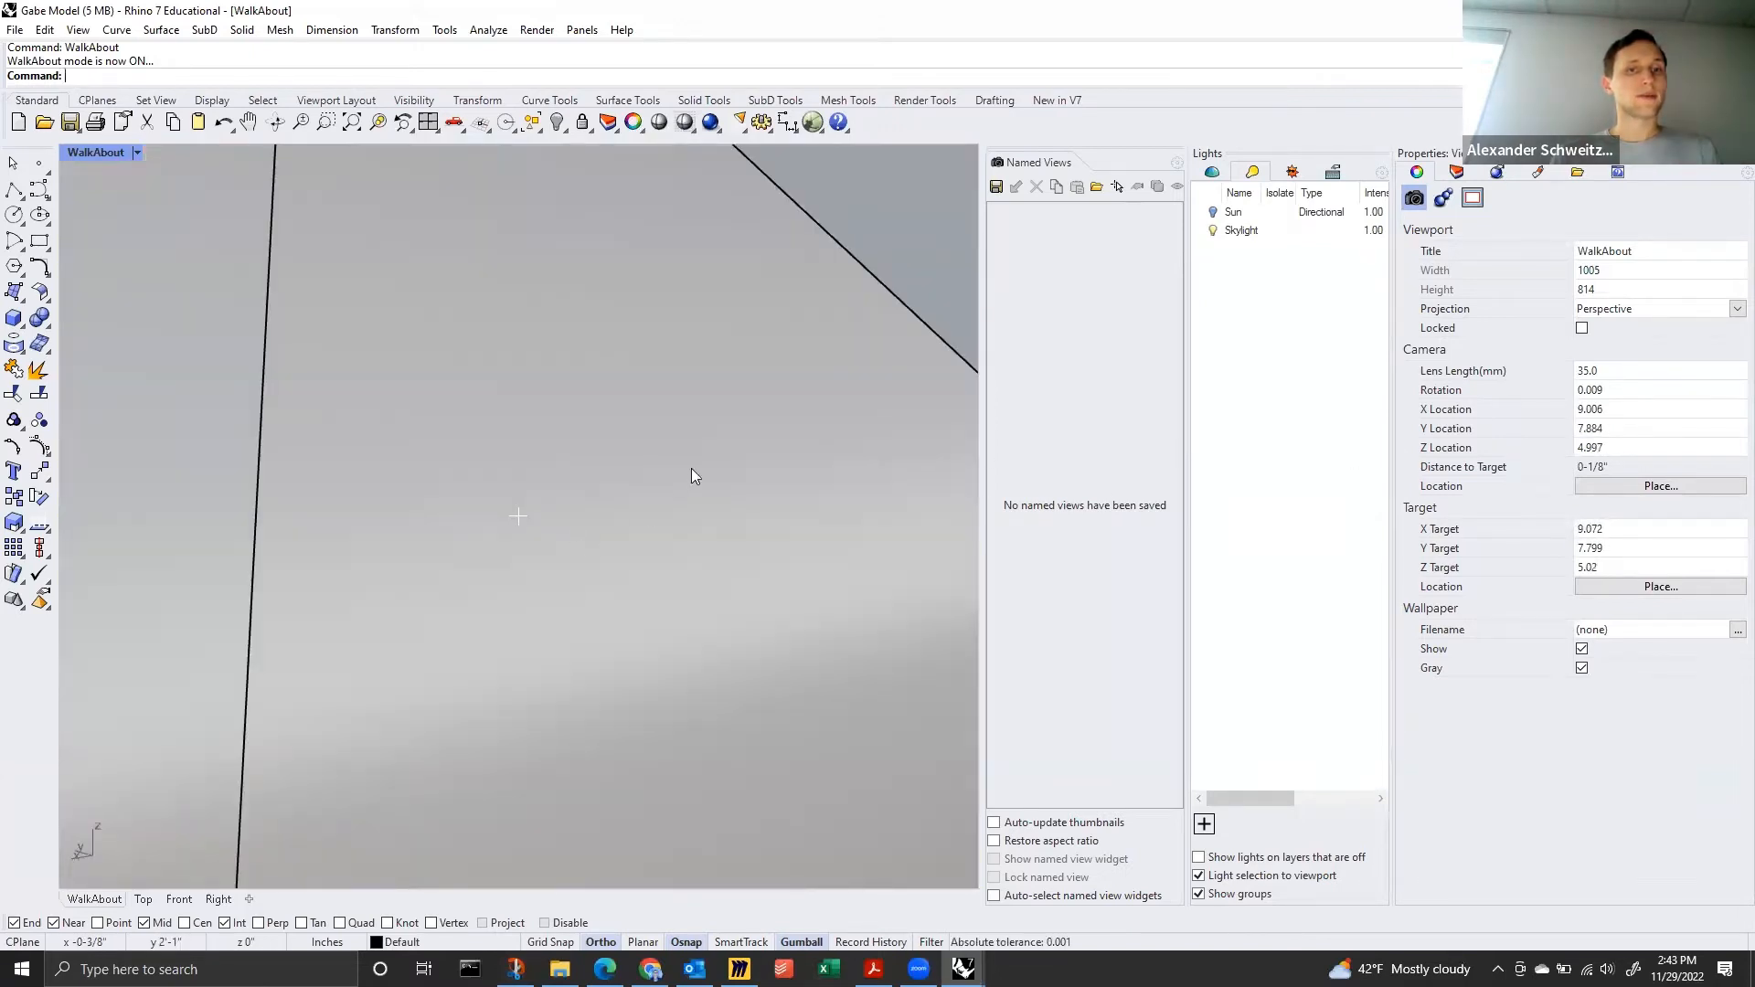
pyautogui.keyDown('shift'); pyautogui.moveTo(691, 468); pyautogui.dragTo(365, 731, button='right'); pyautogui.keyUp('shift')
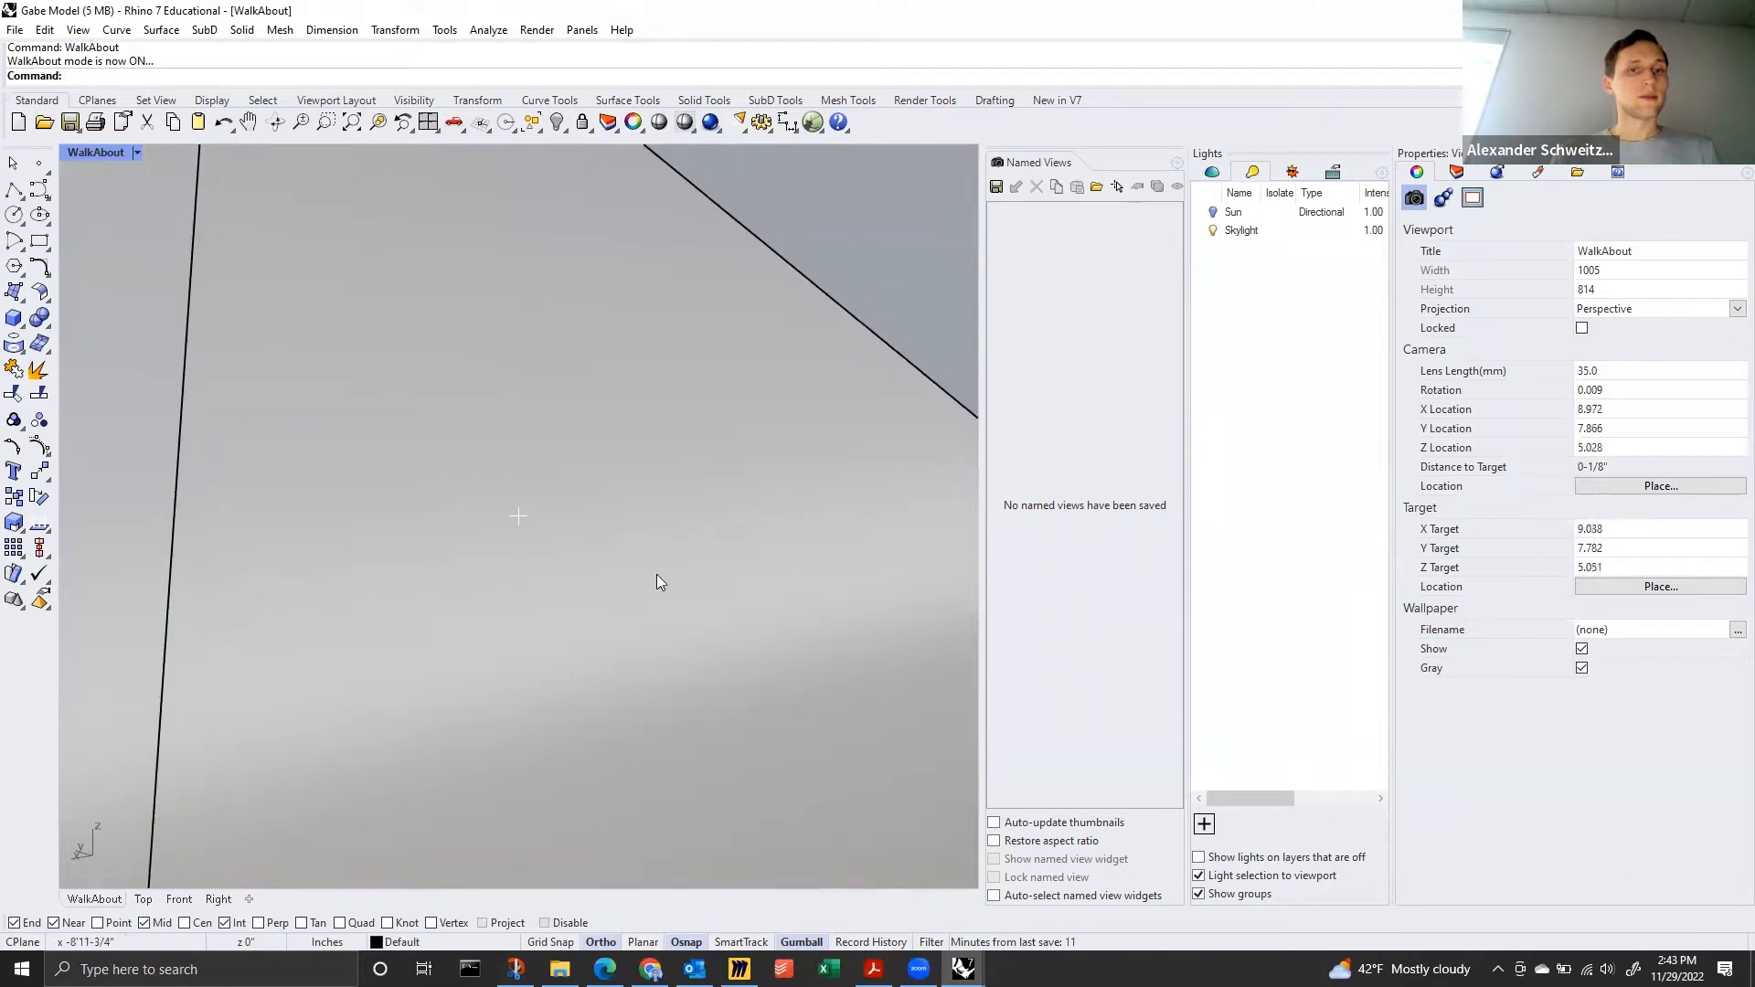
pyautogui.moveTo(656, 574); pyautogui.dragTo(598, 484, button='right')
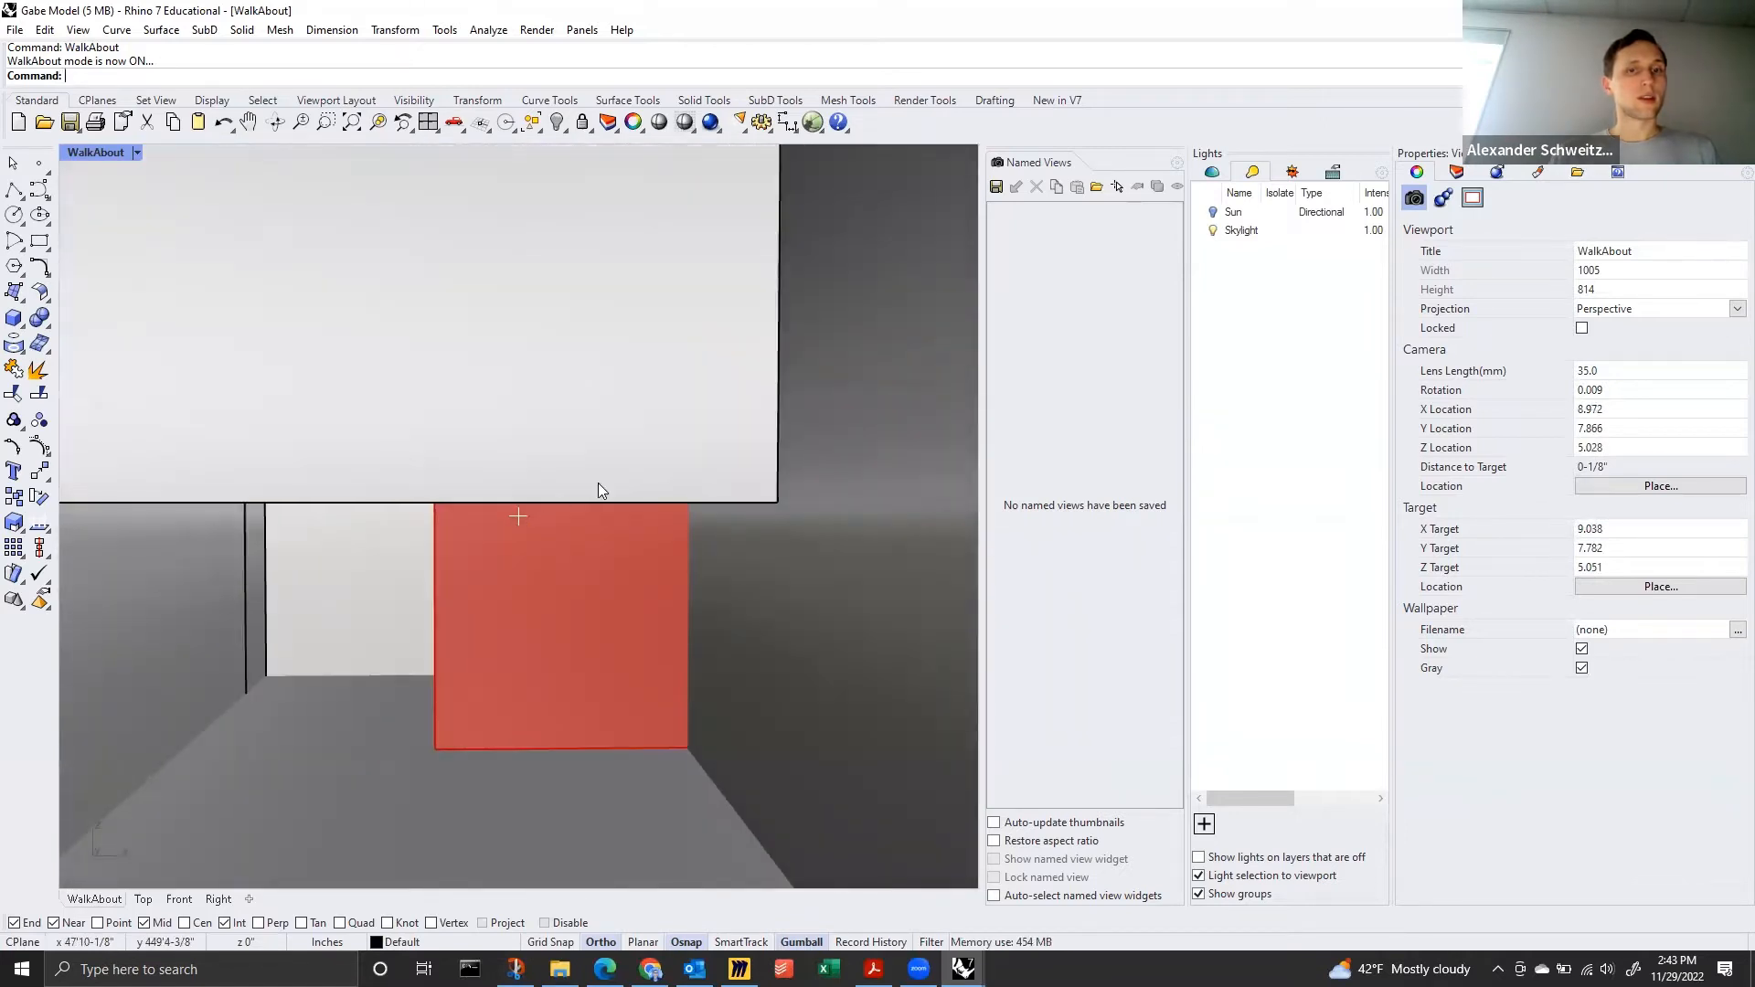
pyautogui.scroll(-2, 598, 483)
pyautogui.scroll(-1, 602, 481)
pyautogui.scroll(2, 709, 399)
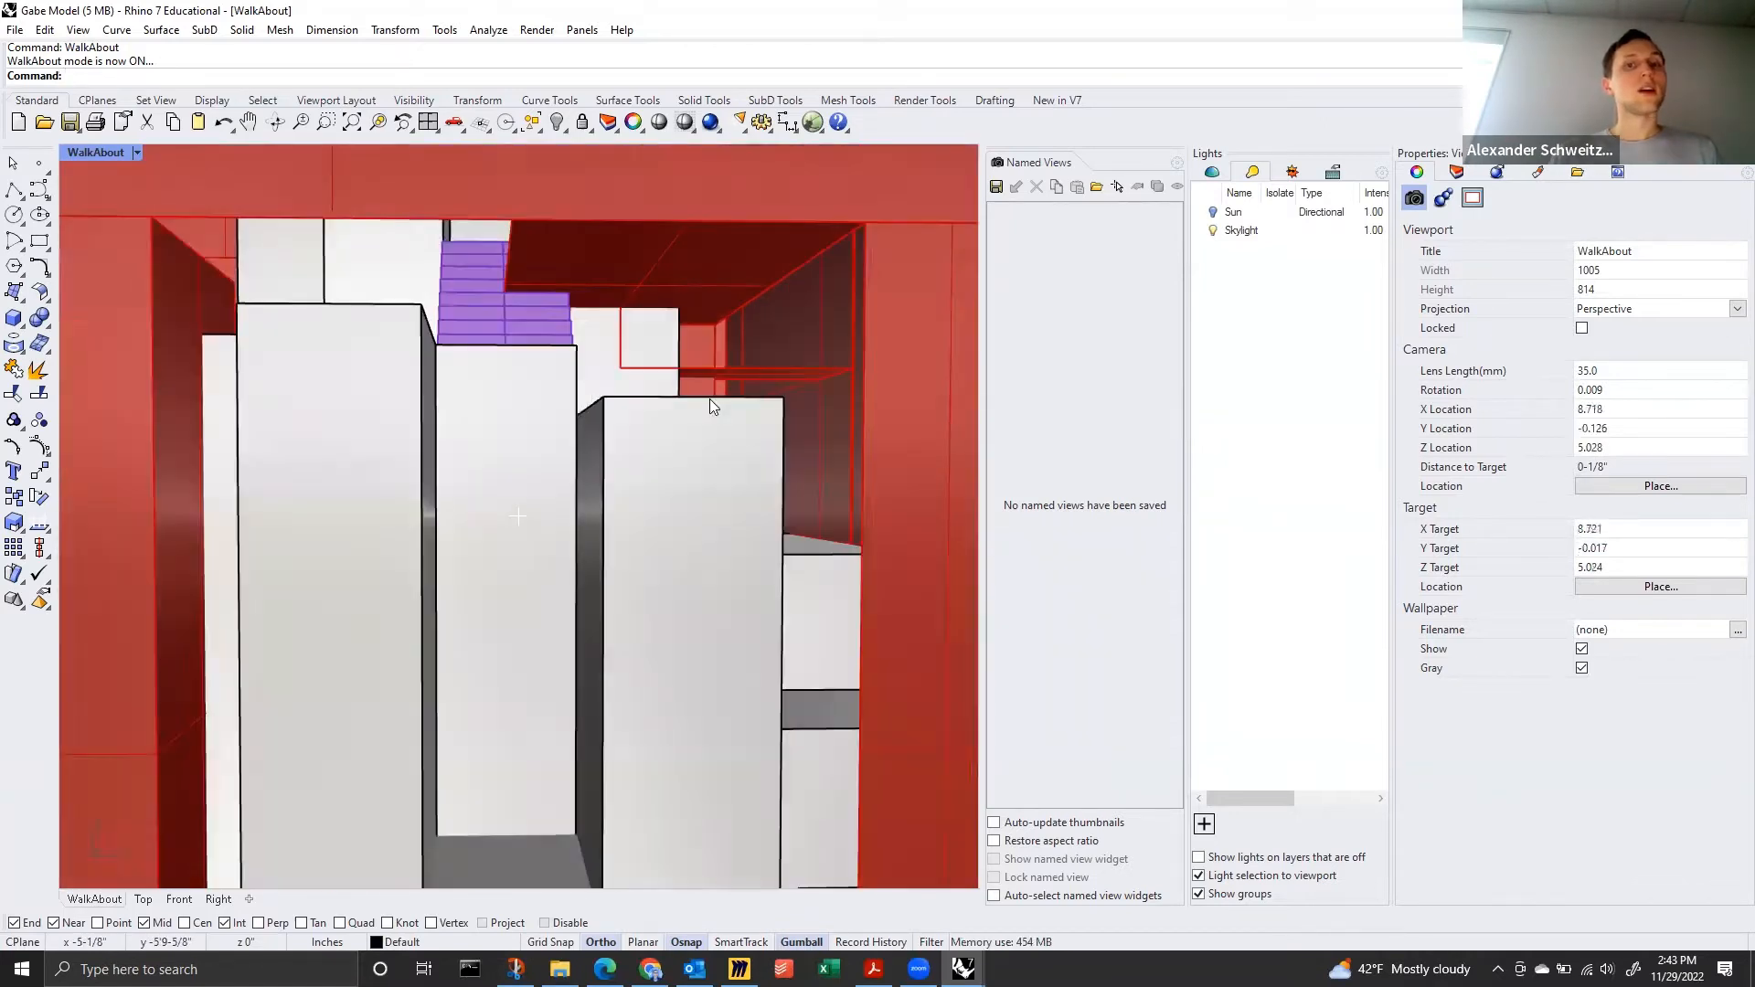
pyautogui.keyDown('shift'); pyautogui.moveTo(815, 408); pyautogui.dragTo(572, 592, button='right'); pyautogui.keyUp('shift')
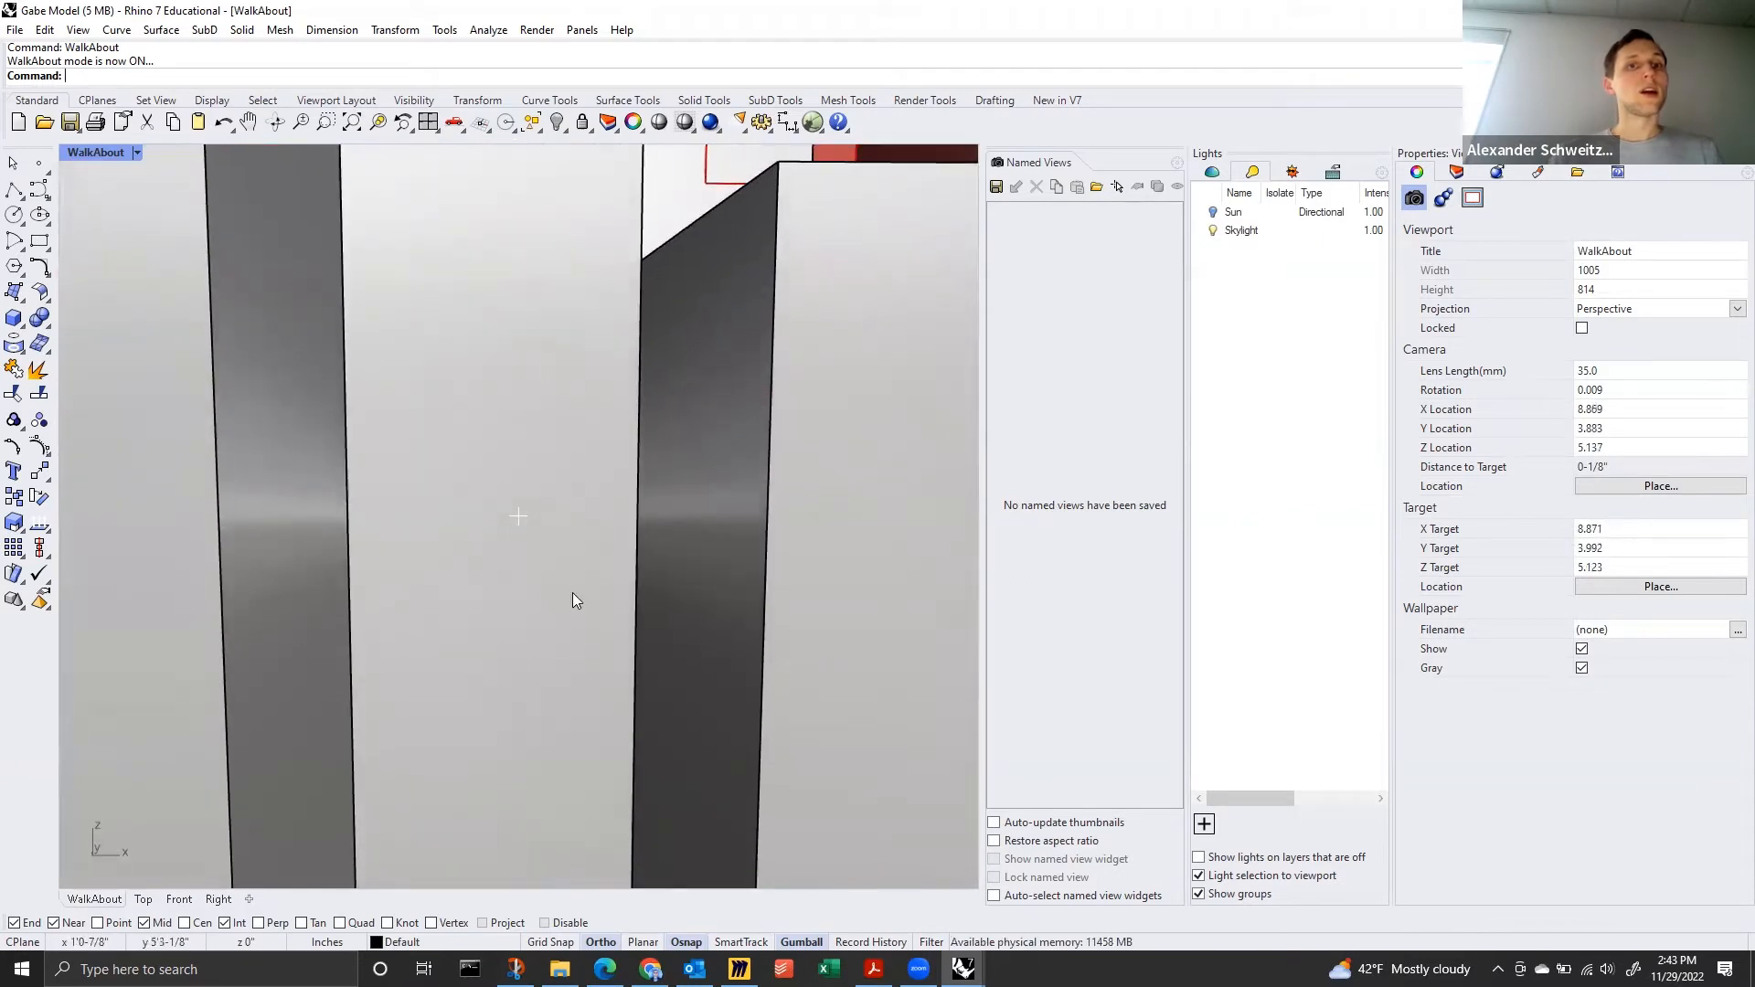
pyautogui.scroll(-3, 572, 592)
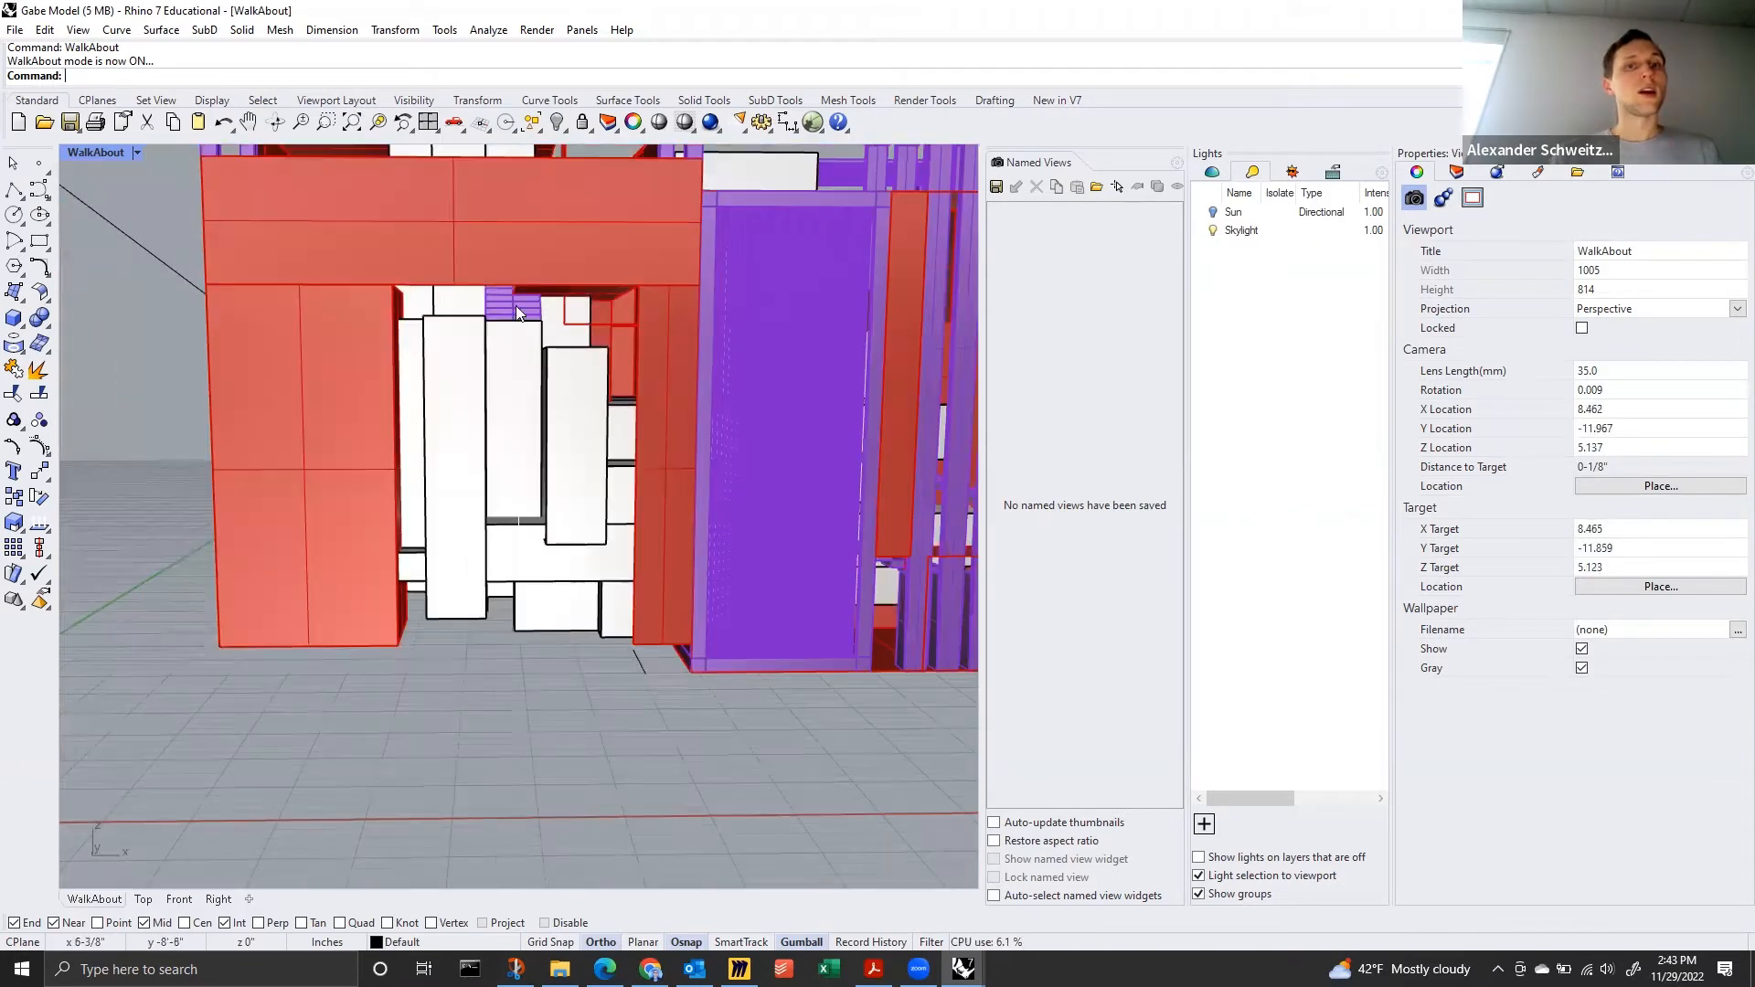
# Select the short purple stair flight above the white columns and zoom to it from the front.
pyautogui.click(517, 312)
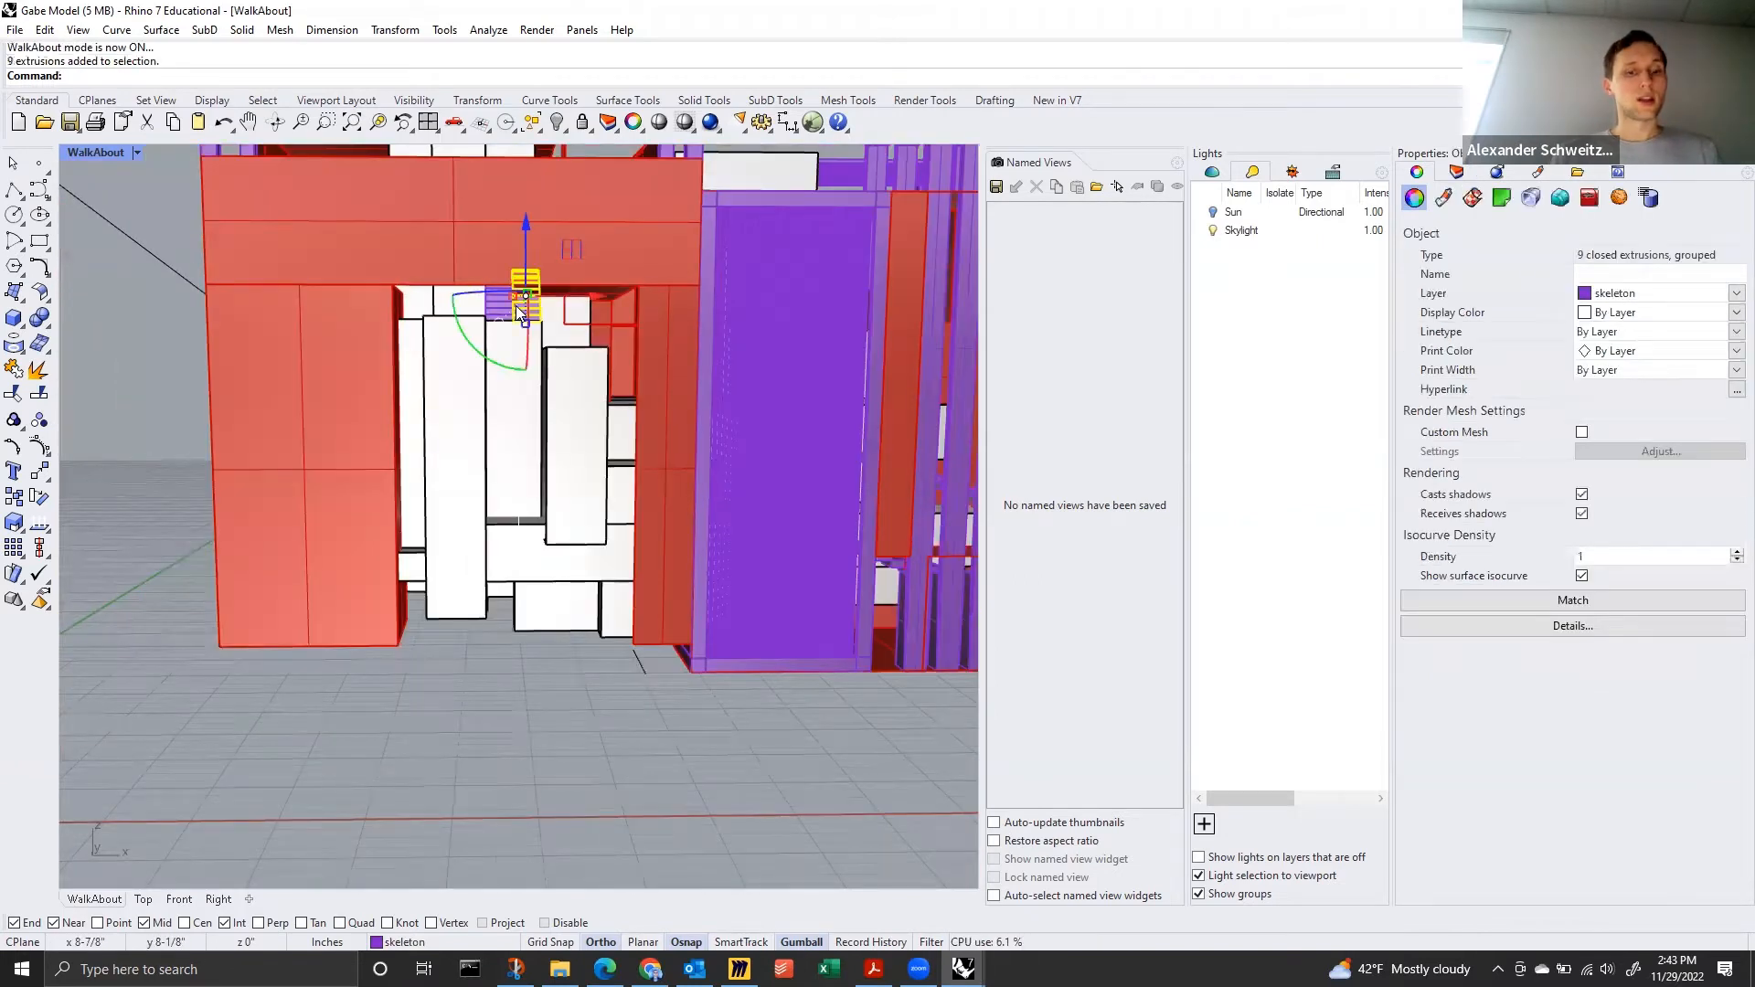
pyautogui.write('ZS')
pyautogui.press('Return')
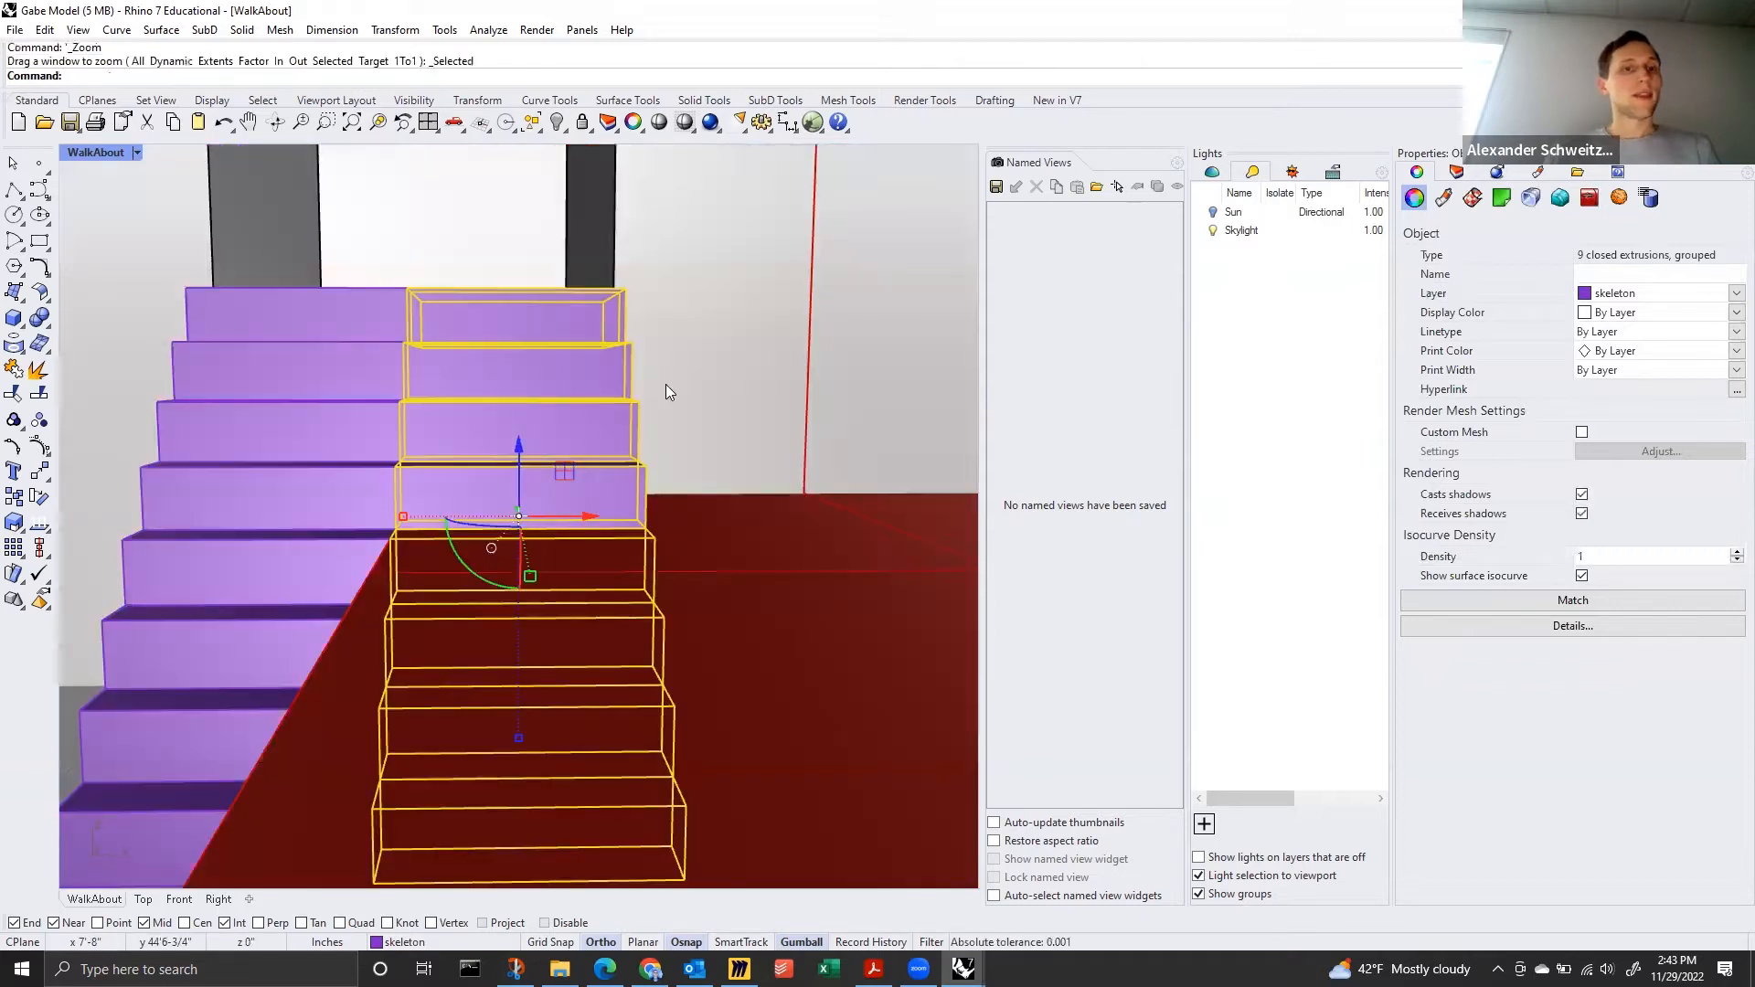
pyautogui.scroll(-2, 667, 366)
pyautogui.scroll(5, 675, 409)
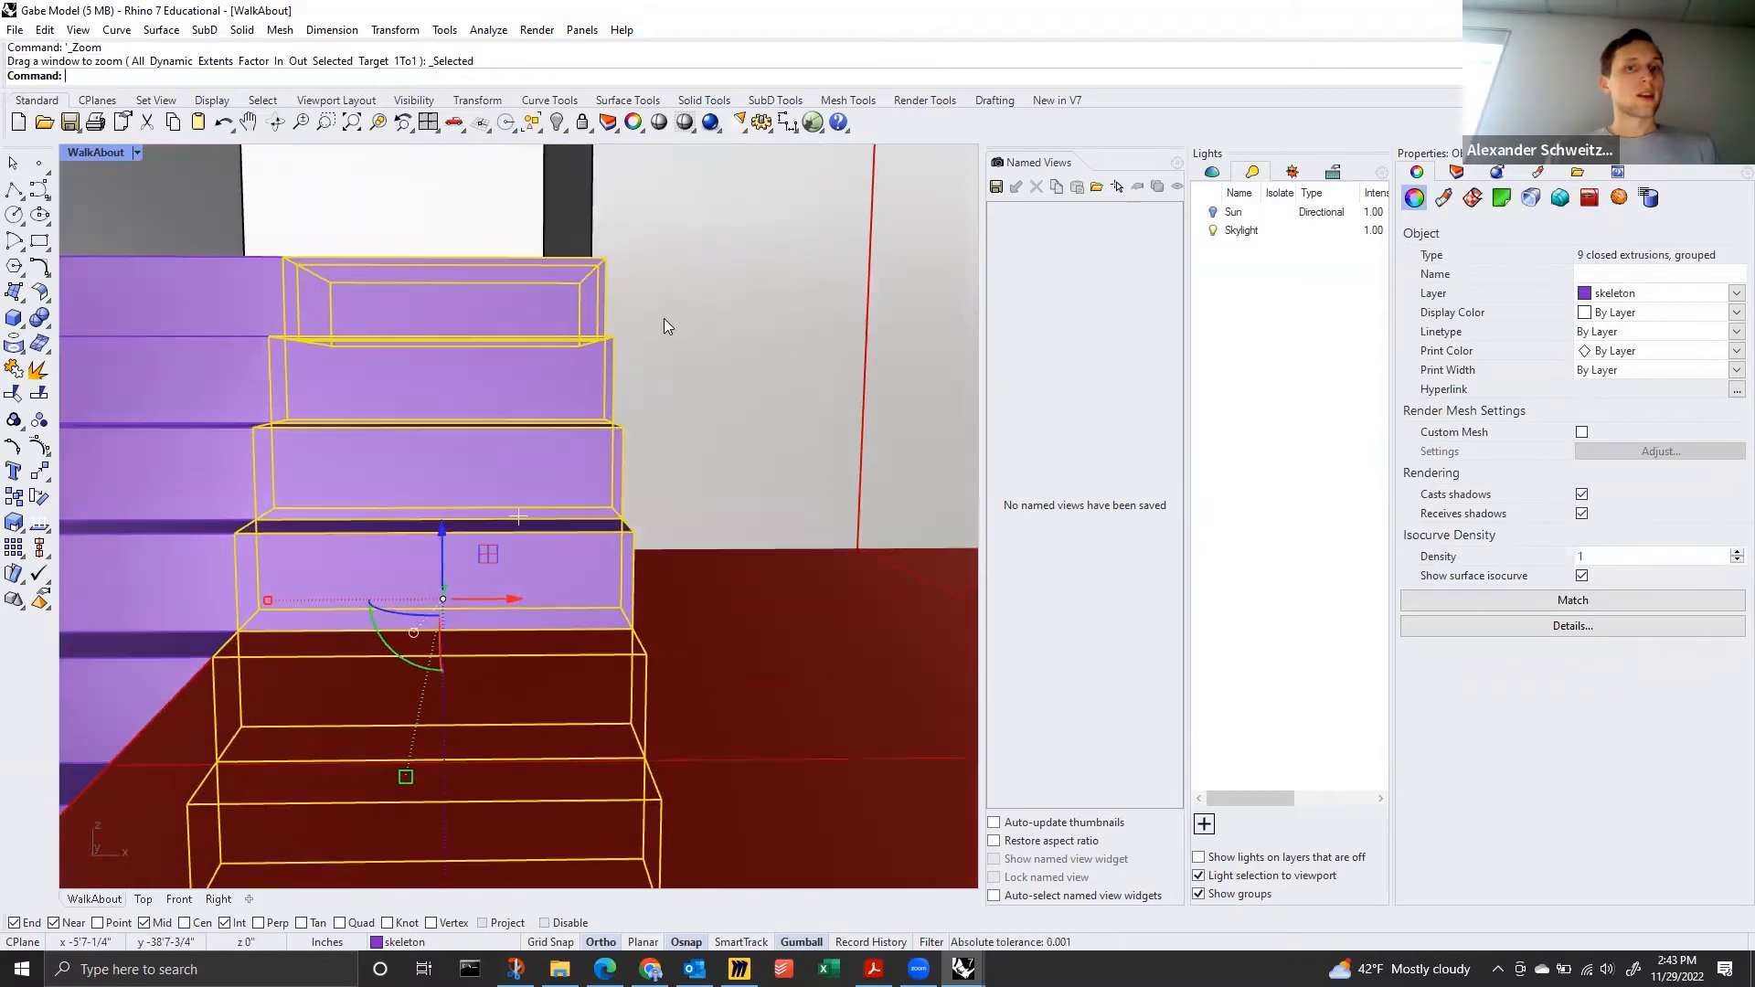
pyautogui.scroll(-5, 674, 345)
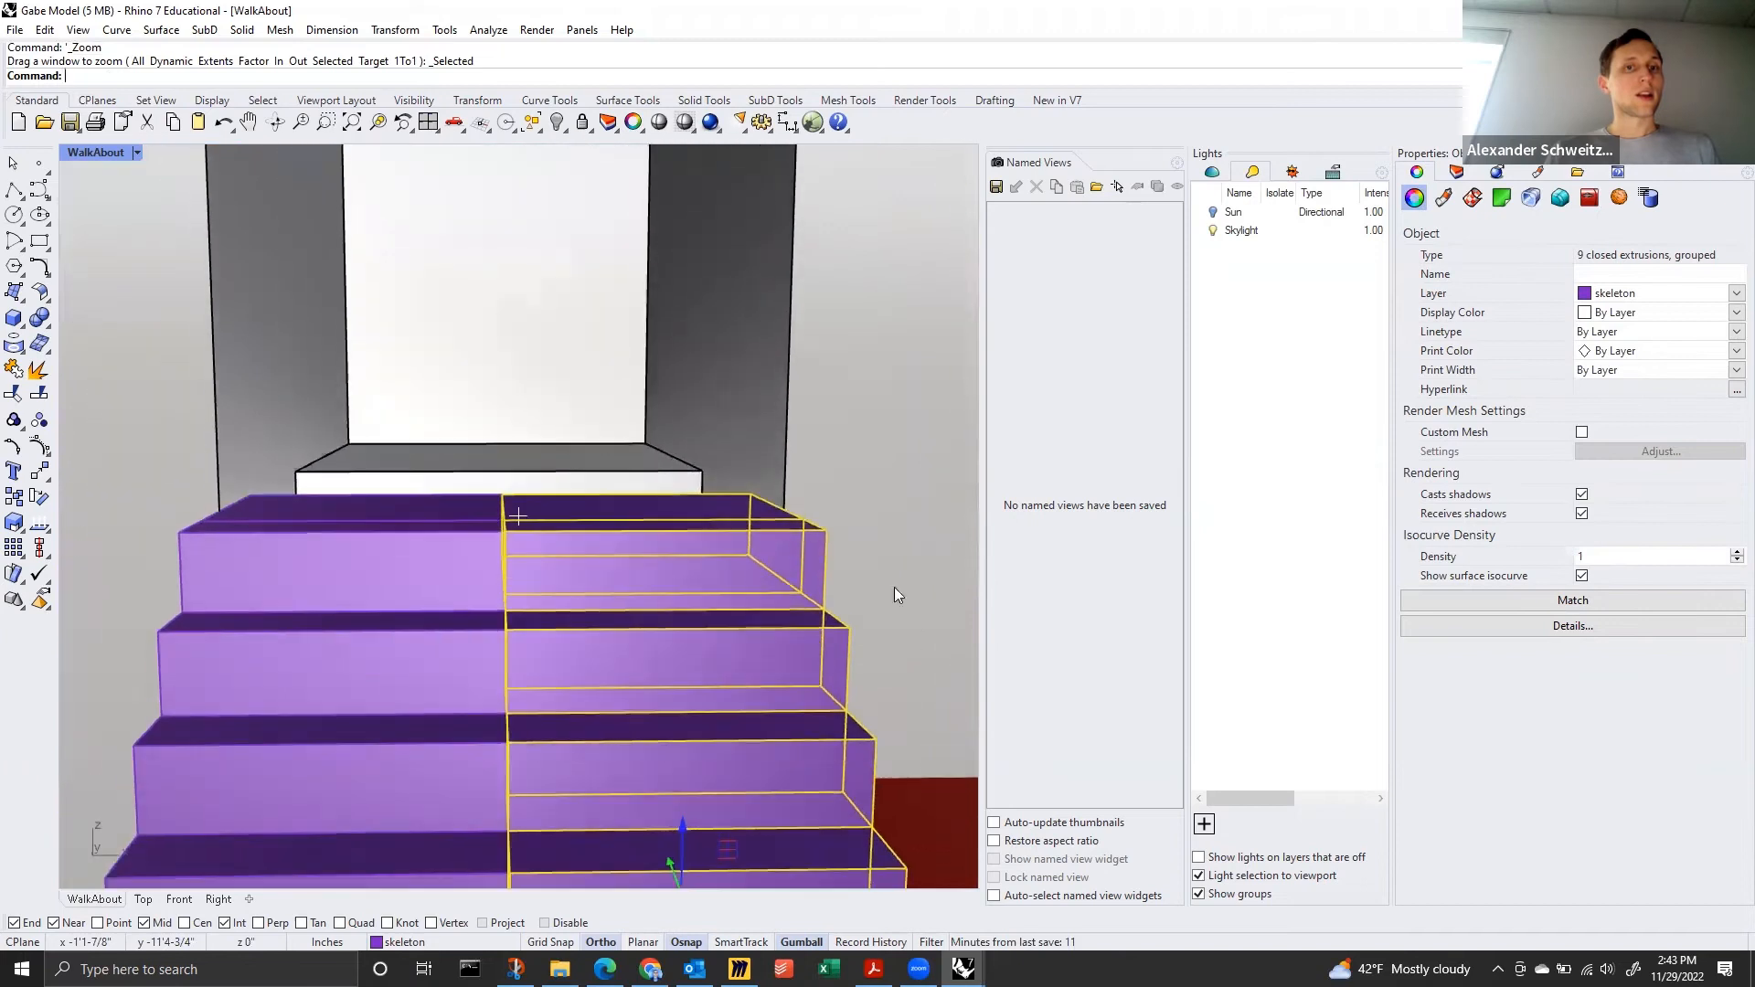
# Compose an angled interior view of the purple stairs with the red wall behind and the white blocks around them.
pyautogui.scroll(-4, 775, 479)
pyautogui.scroll(2, 773, 471)
pyautogui.moveTo(771, 466); pyautogui.dragTo(266, 540, button='right')
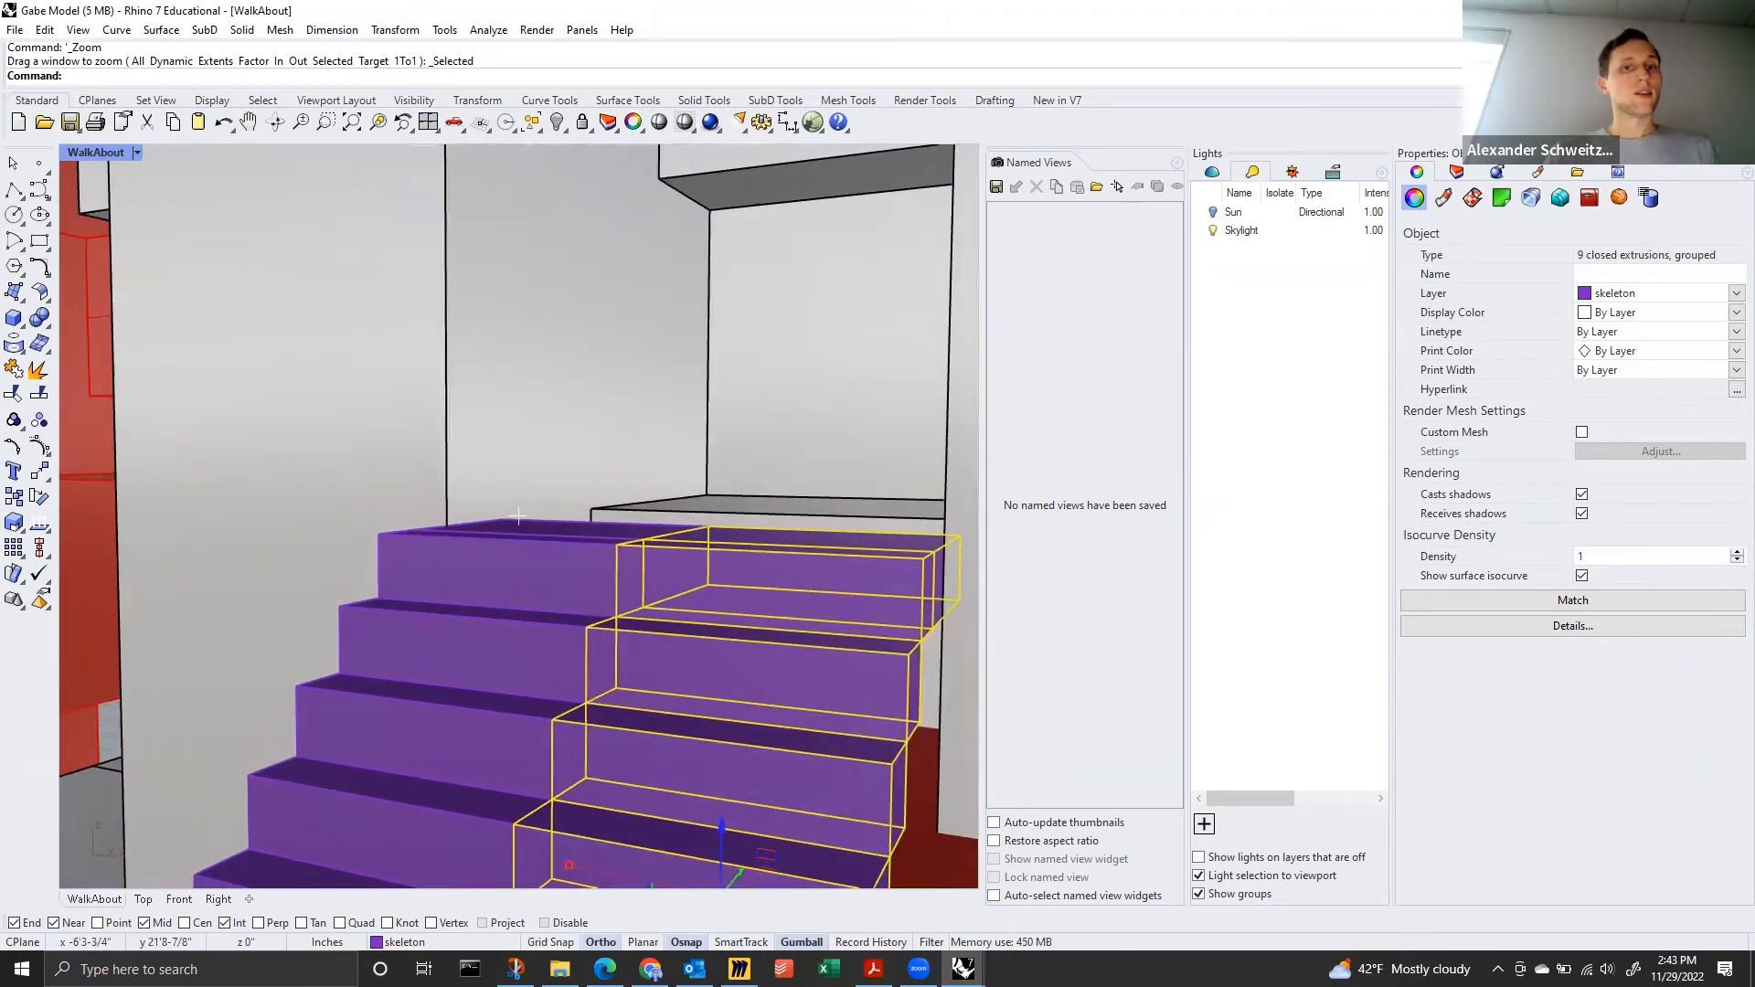
pyautogui.scroll(3, 265, 540)
pyautogui.moveTo(517, 518); pyautogui.dragTo(554, 517, button='right')
pyautogui.scroll(-3, 686, 514)
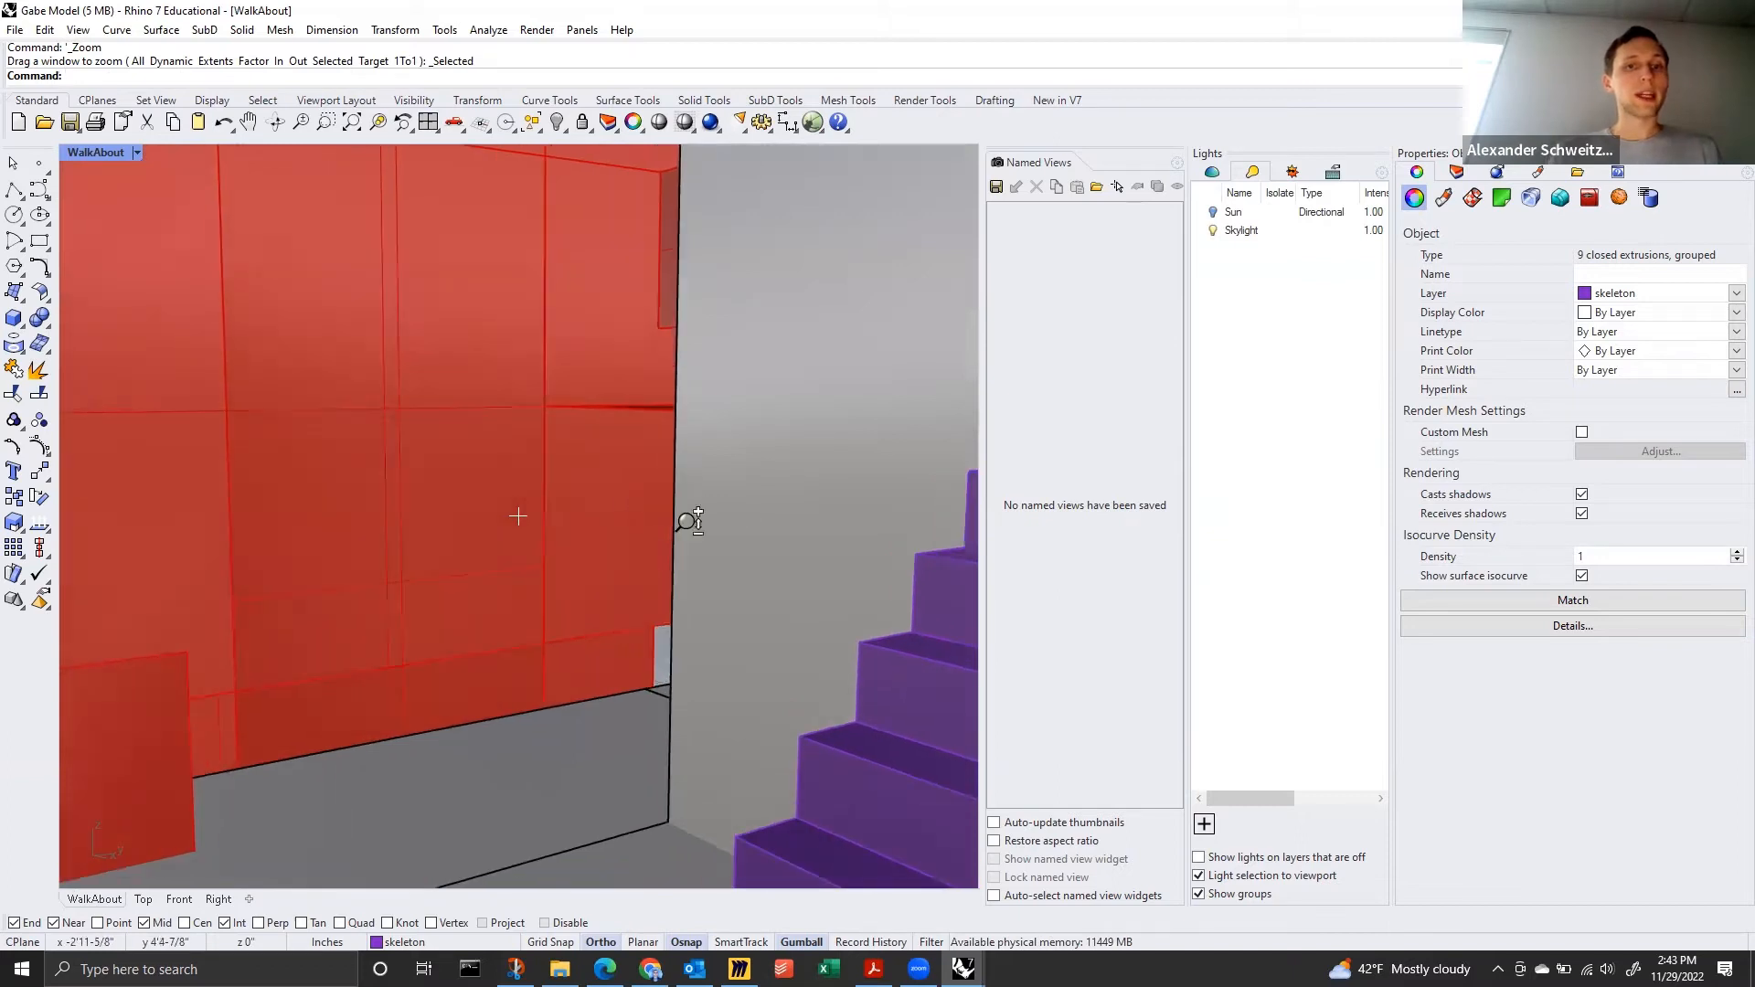
pyautogui.moveTo(813, 513); pyautogui.dragTo(704, 503, button='right')
pyautogui.scroll(3, 766, 517)
pyautogui.scroll(-5, 769, 519)
pyautogui.scroll(4, 773, 532)
pyautogui.scroll(-5, 518, 518)
pyautogui.scroll(3, 548, 484)
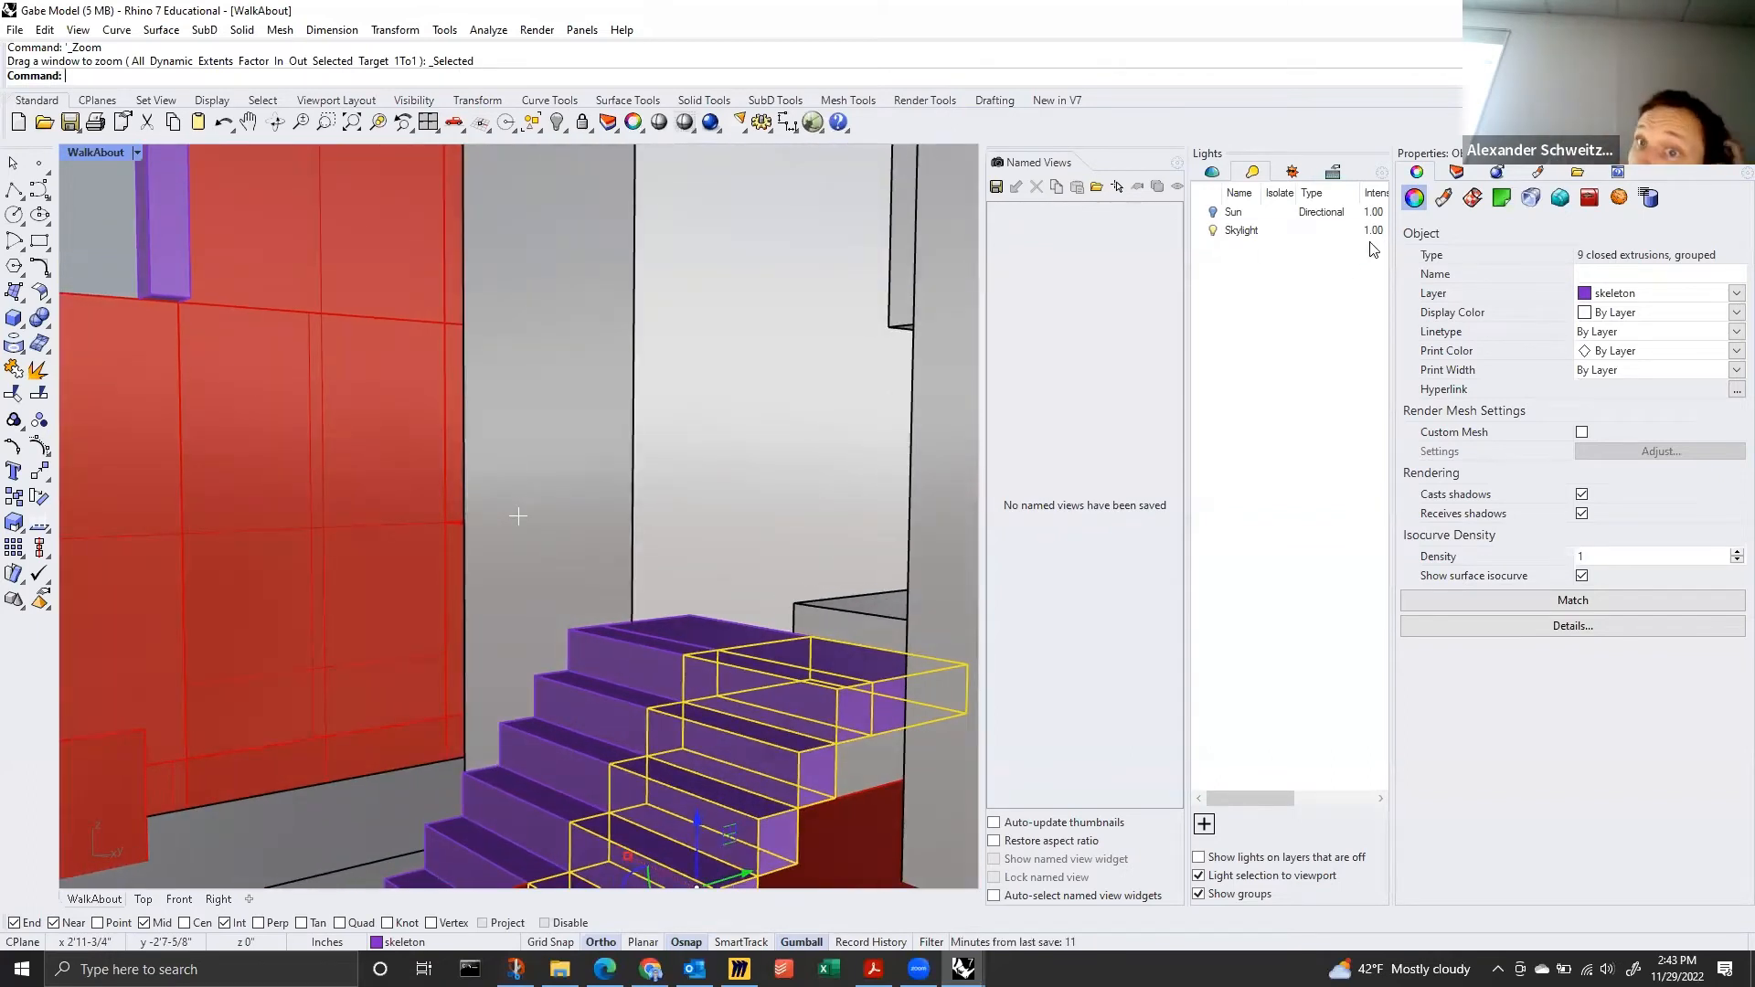
# Turn on the Sun light, clear the stair selection, and set the viewport camera's lens length to 25 mm.
pyautogui.click(1215, 216)
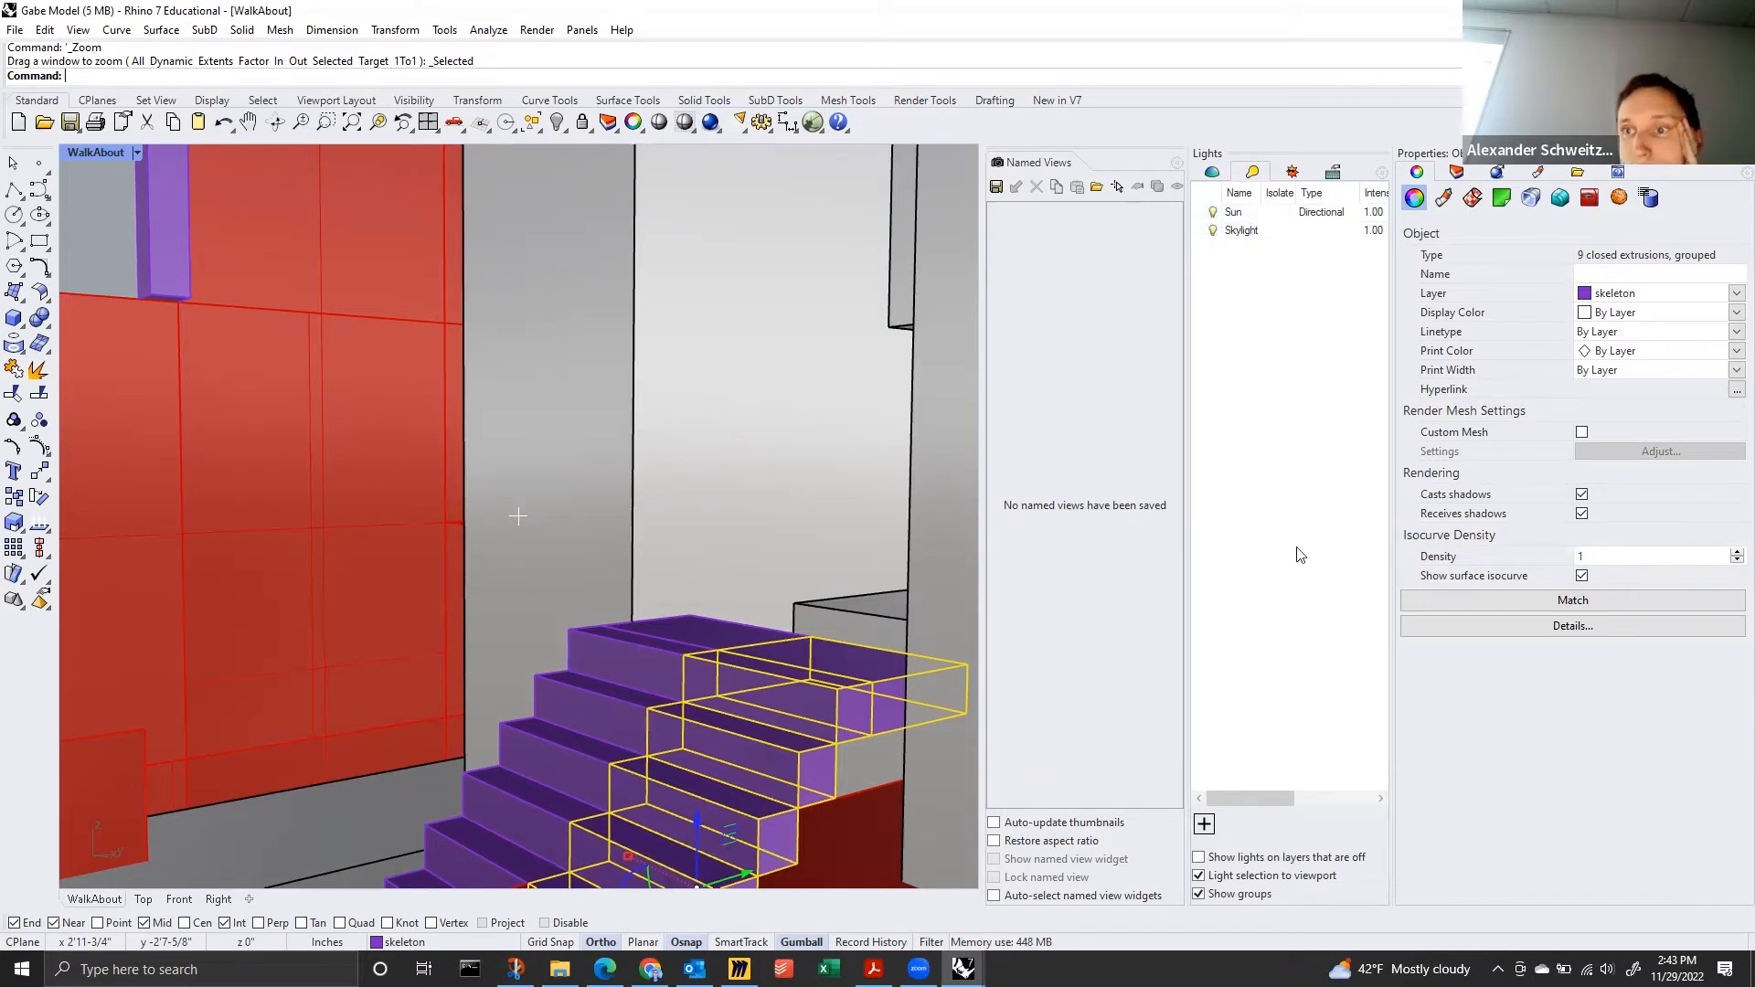
pyautogui.press('Escape')
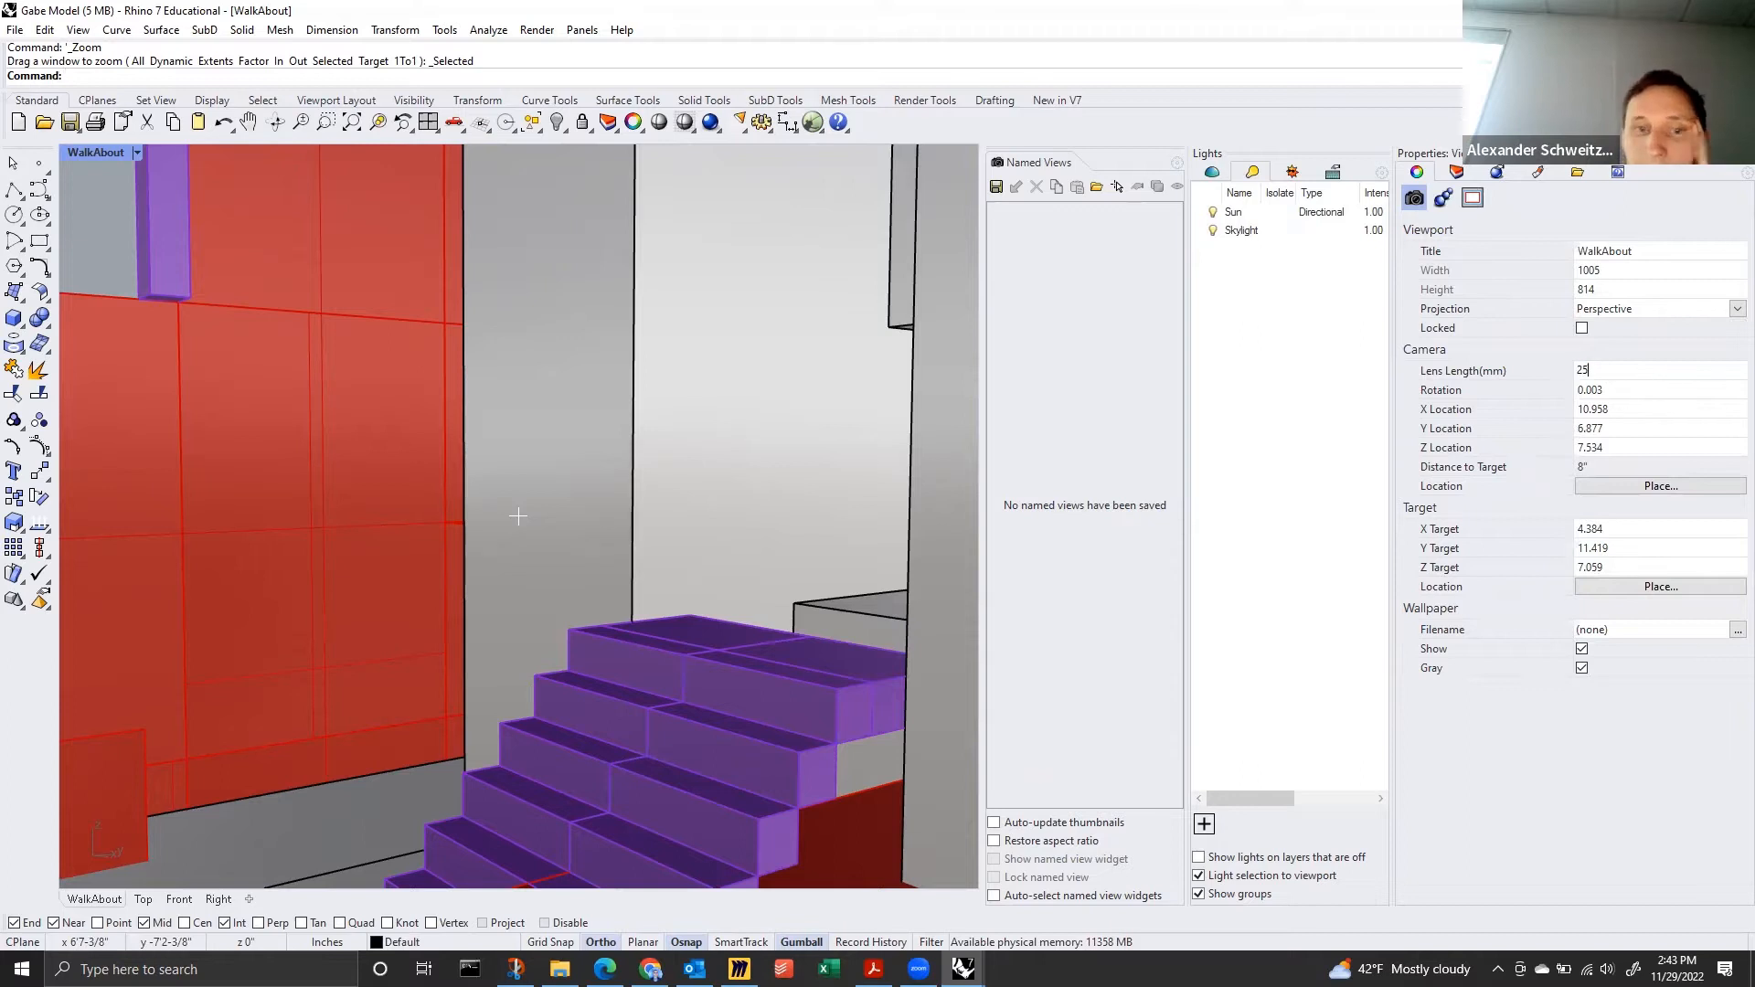
pyautogui.press('Return')
# Reframe the wide-angle view to take in the purple stairs, red floor, slatted purple ceiling and foreground white column.
pyautogui.moveTo(710, 286); pyautogui.dragTo(585, 598, button='right')
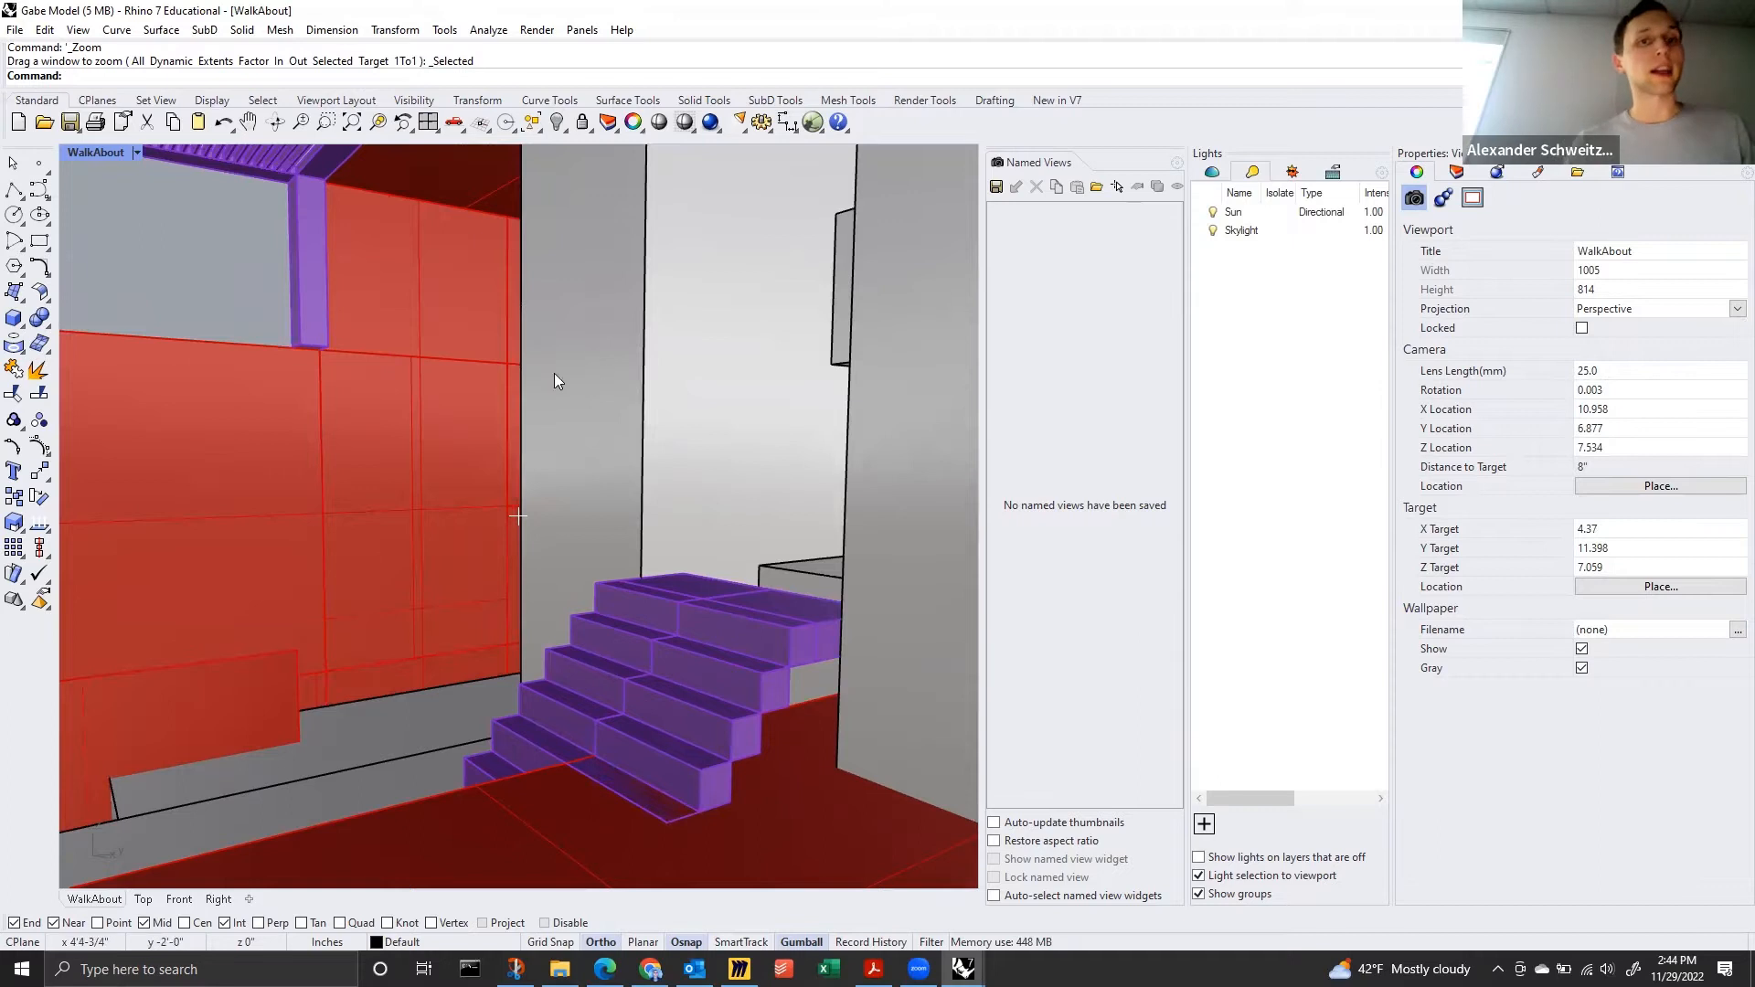
pyautogui.moveTo(554, 372); pyautogui.dragTo(554, 519, button='right')
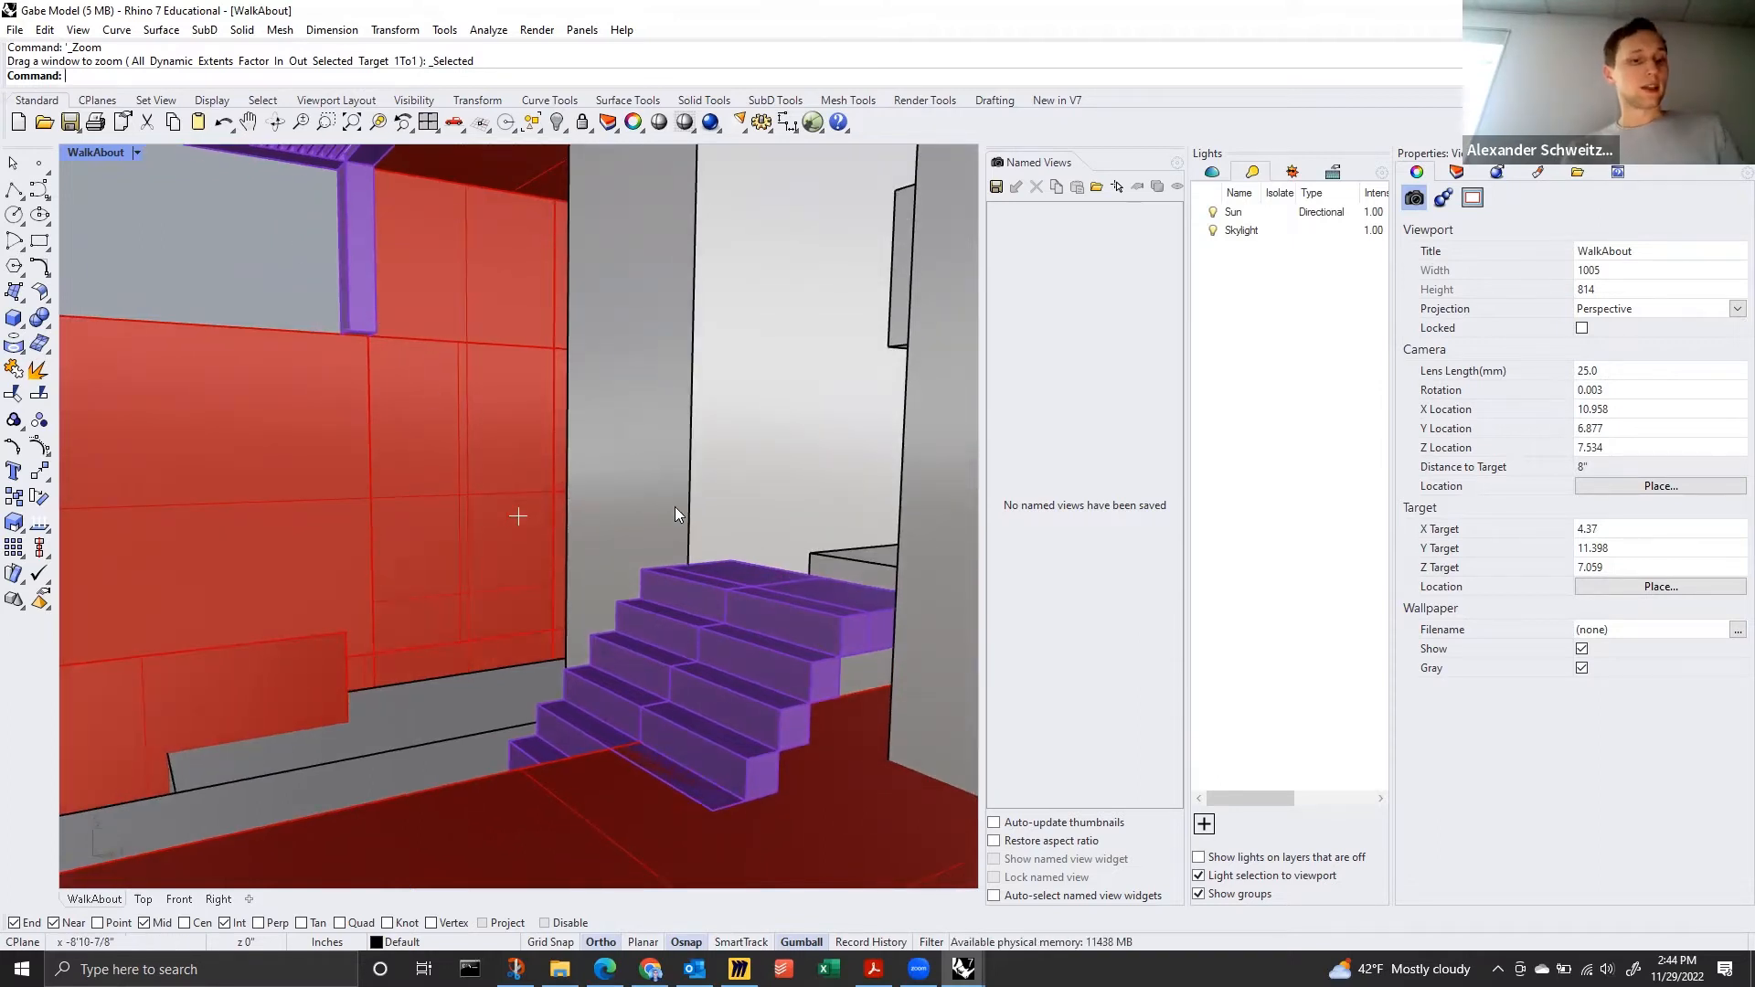
pyautogui.keyDown('shift'); pyautogui.moveTo(675, 506); pyautogui.dragTo(671, 567, button='right'); pyautogui.keyUp('shift')
pyautogui.middleClick(512, 484)
pyautogui.moveTo(518, 515)
pyautogui.mouseDown(button='right')
pyautogui.moveTo(472, 501)
pyautogui.moveTo(541, 516)
pyautogui.moveTo(512, 513)
pyautogui.moveTo(538, 537)
pyautogui.moveTo(527, 519)
pyautogui.mouseUp(button='right')
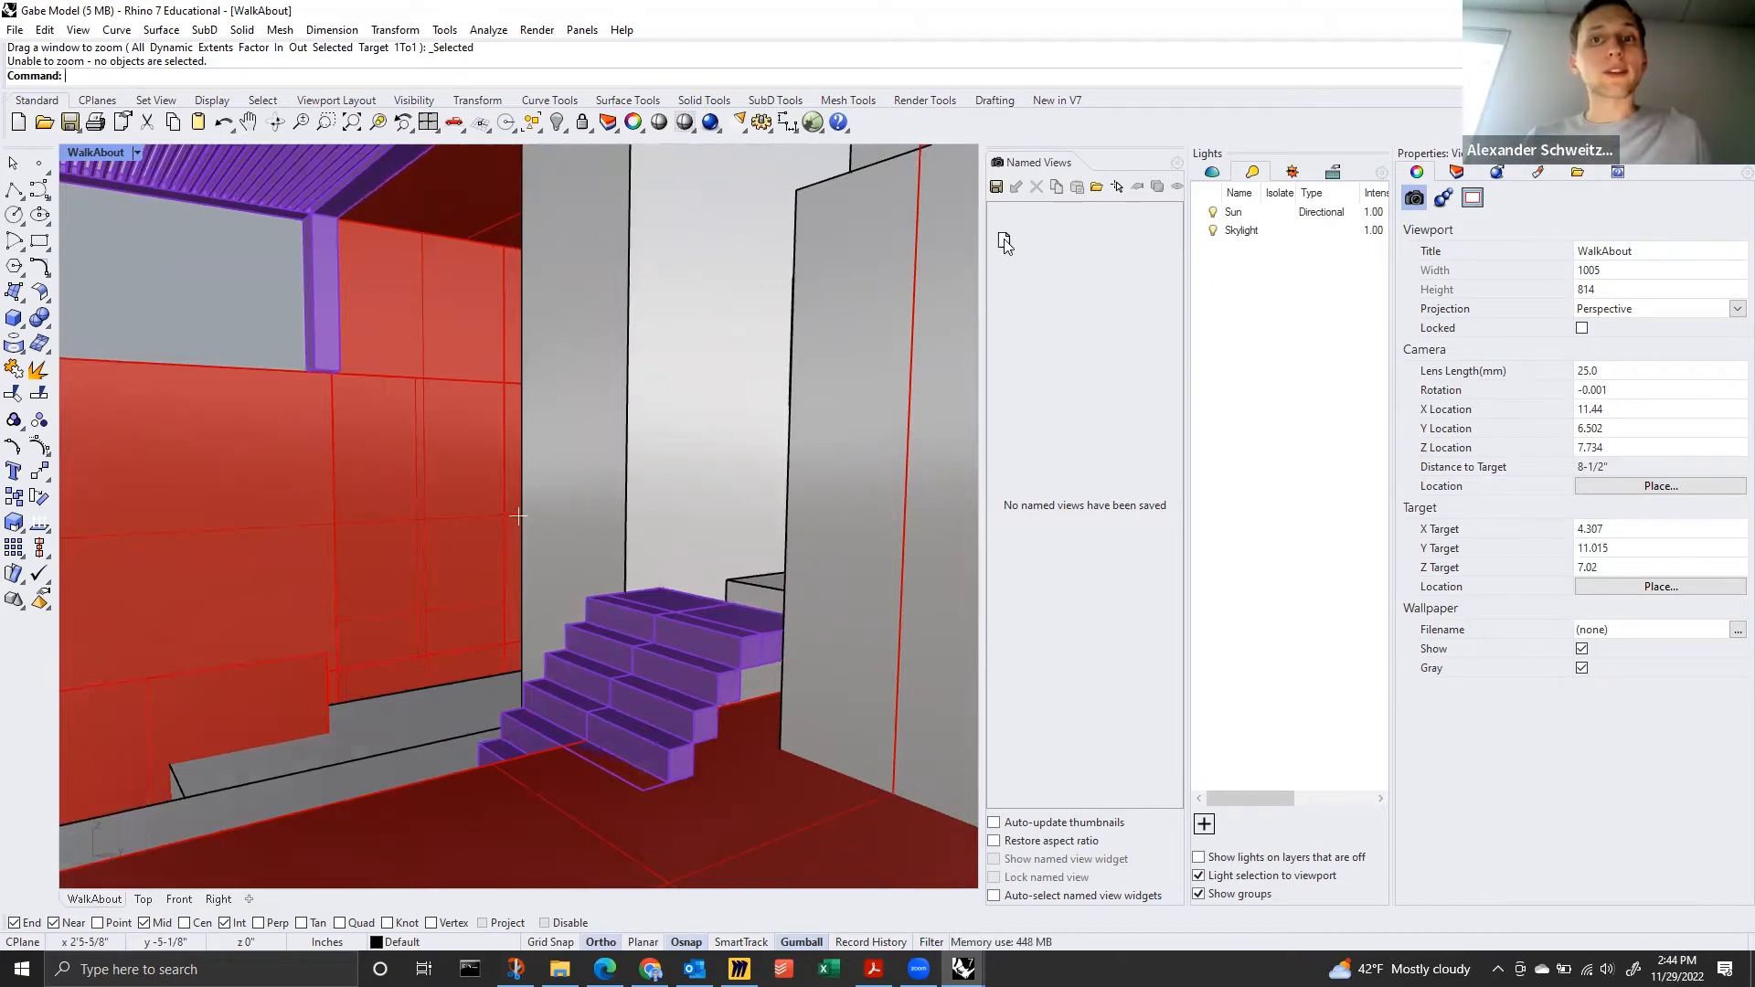
# Undock the Named Views panel and dock it into the same container as the Lights panel.
pyautogui.moveTo(884, 255); pyautogui.dragTo(858, 404)
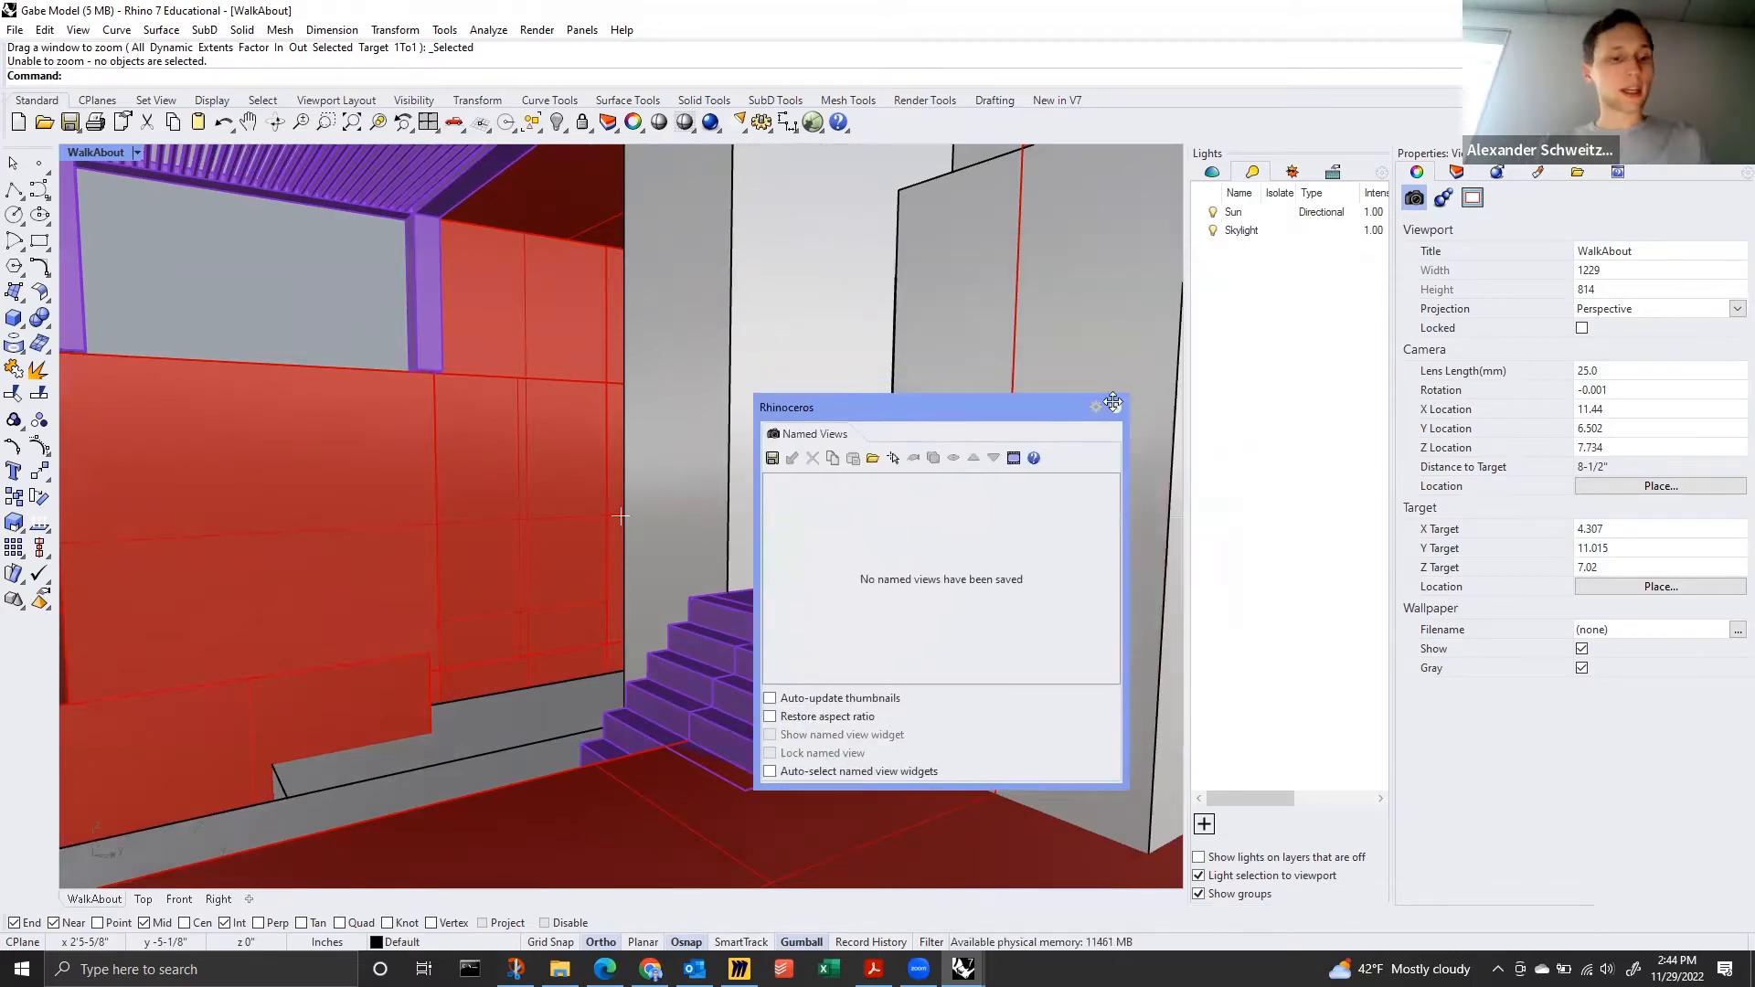
pyautogui.moveTo(1173, 367); pyautogui.dragTo(1167, 364)
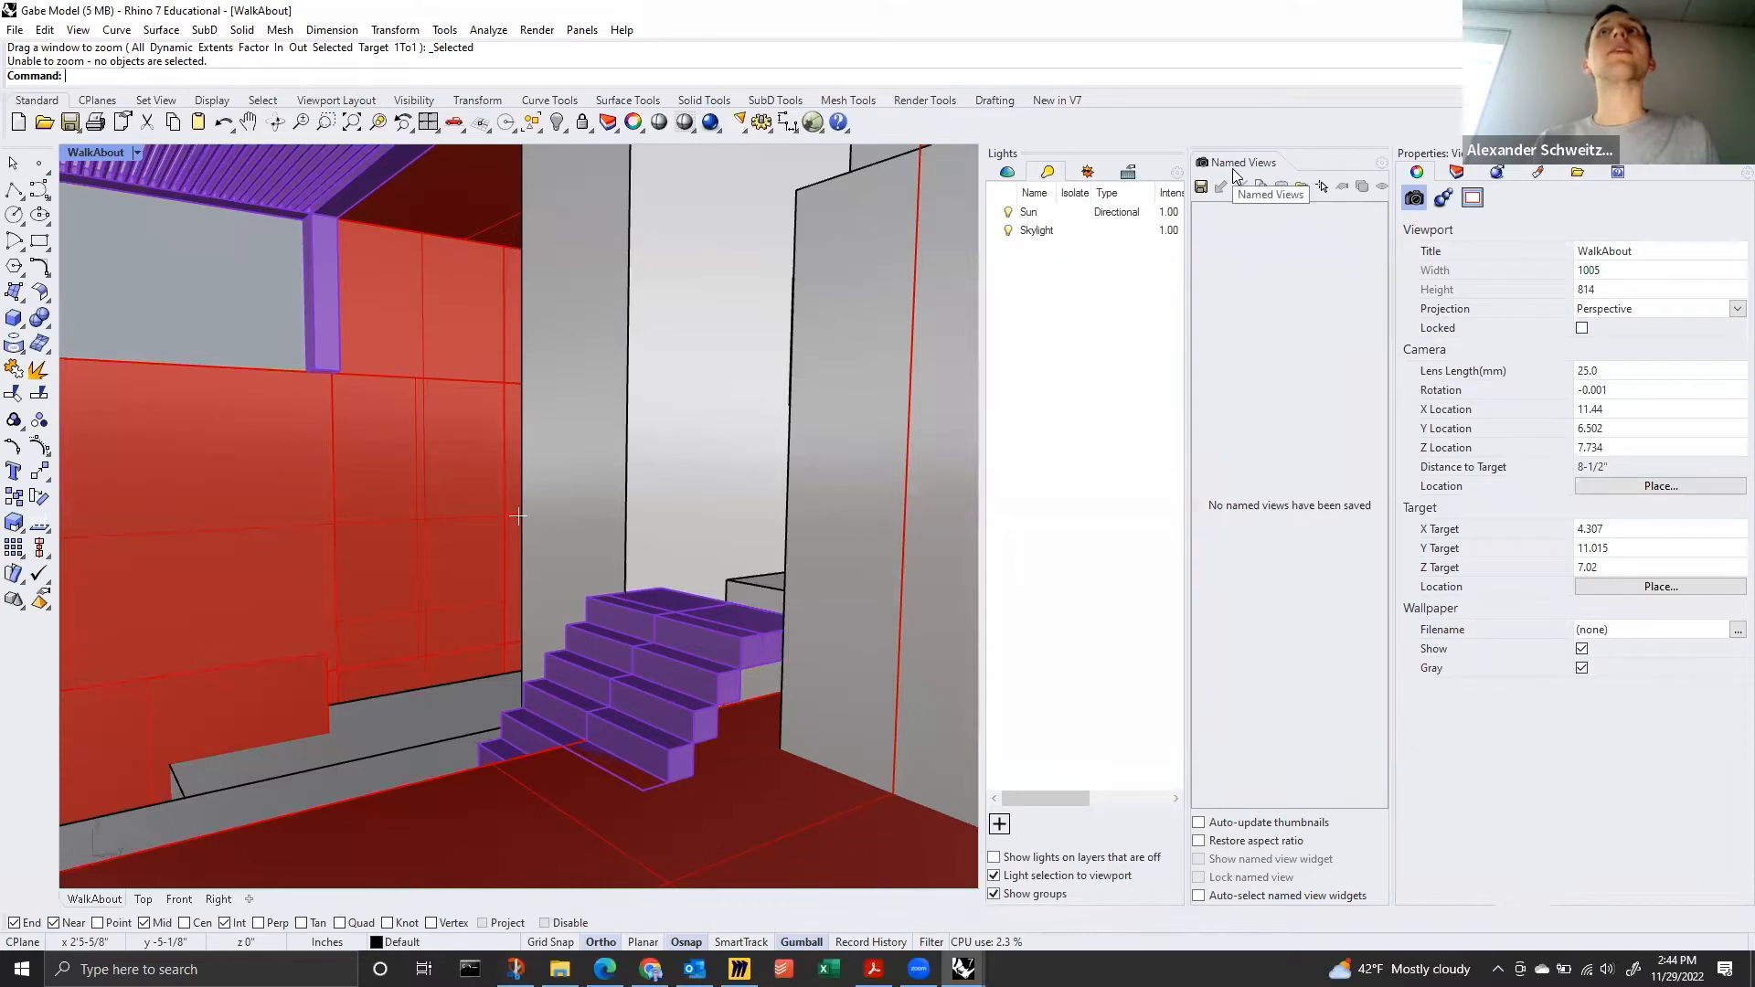
pyautogui.moveTo(1215, 170); pyautogui.dragTo(1087, 172)
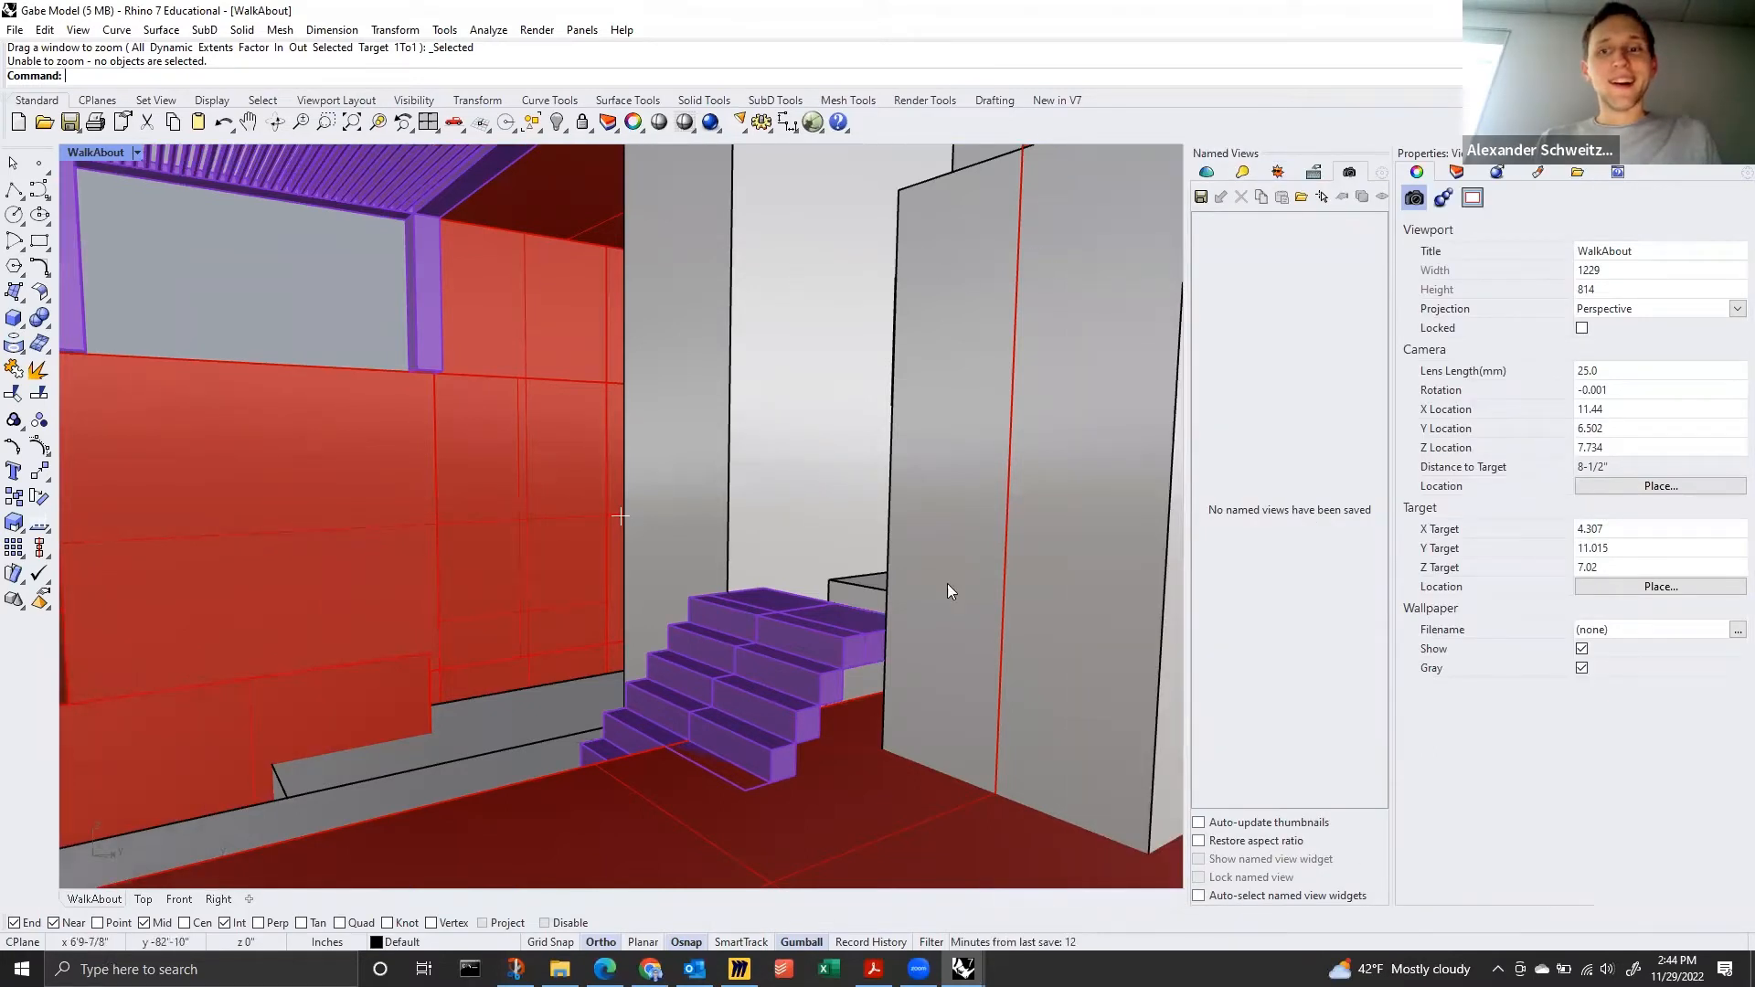
pyautogui.keyDown('shift'); pyautogui.moveTo(947, 585); pyautogui.dragTo(903, 496, button='right'); pyautogui.keyUp('shift')
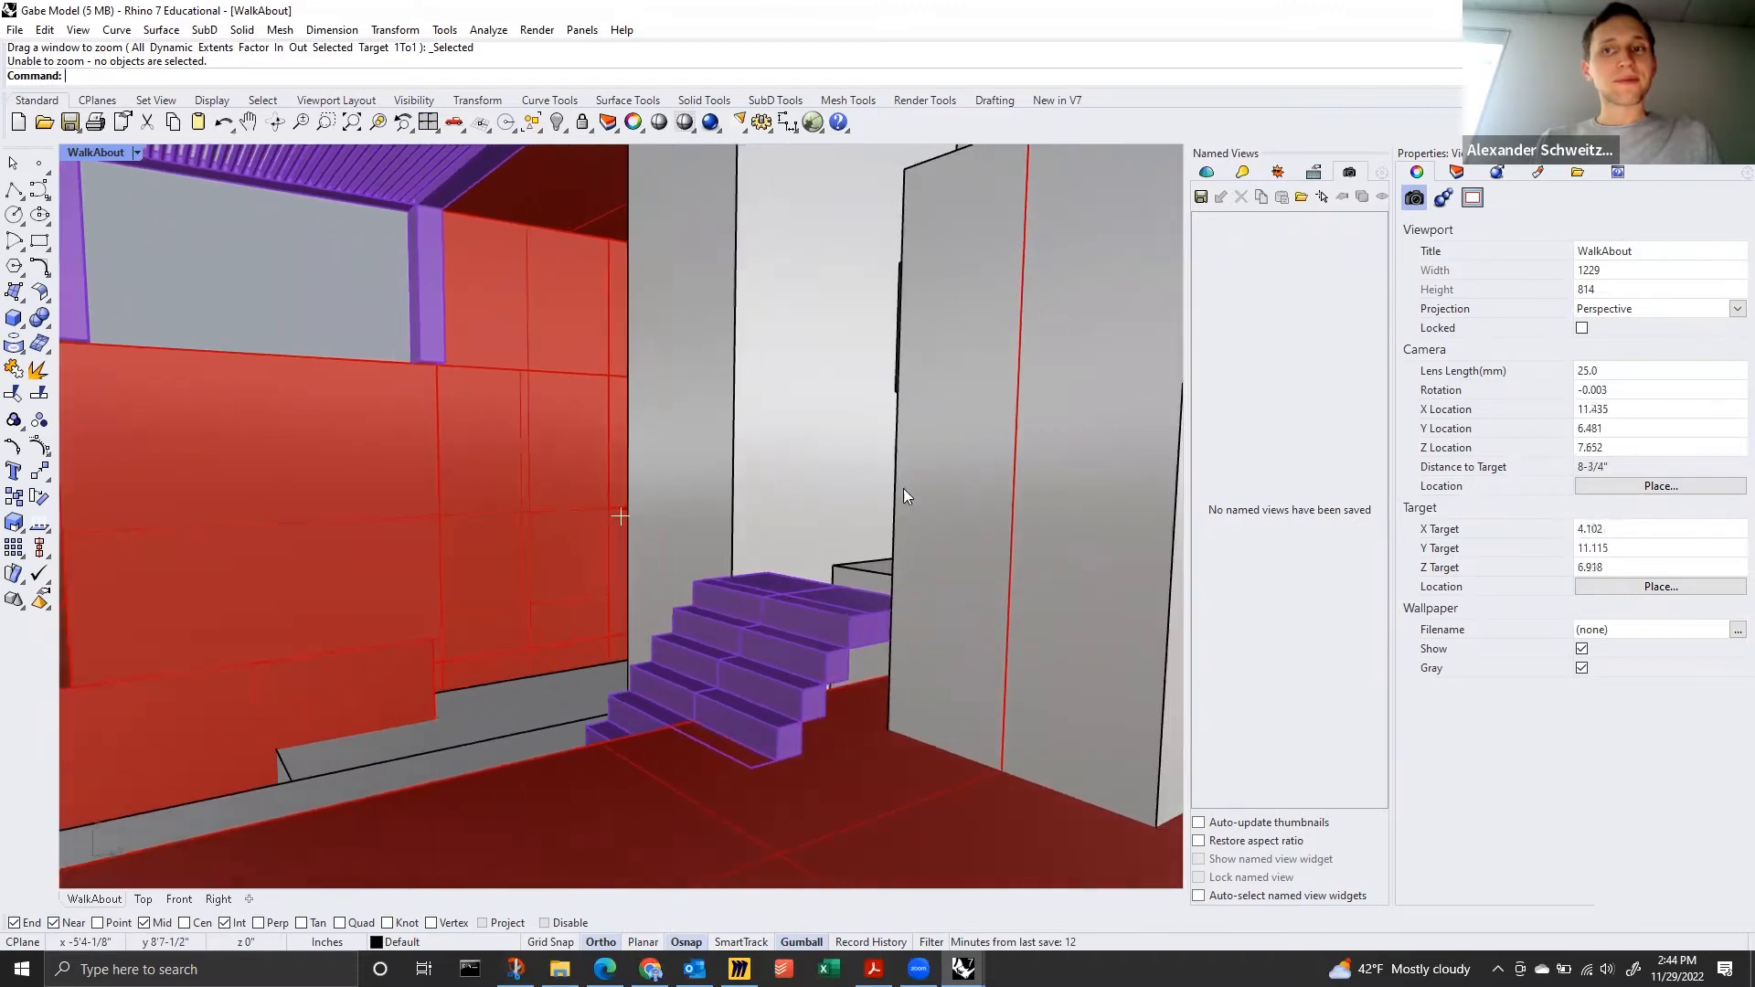
pyautogui.moveTo(1262, 154); pyautogui.dragTo(1411, 248)
pyautogui.click(879, 512)
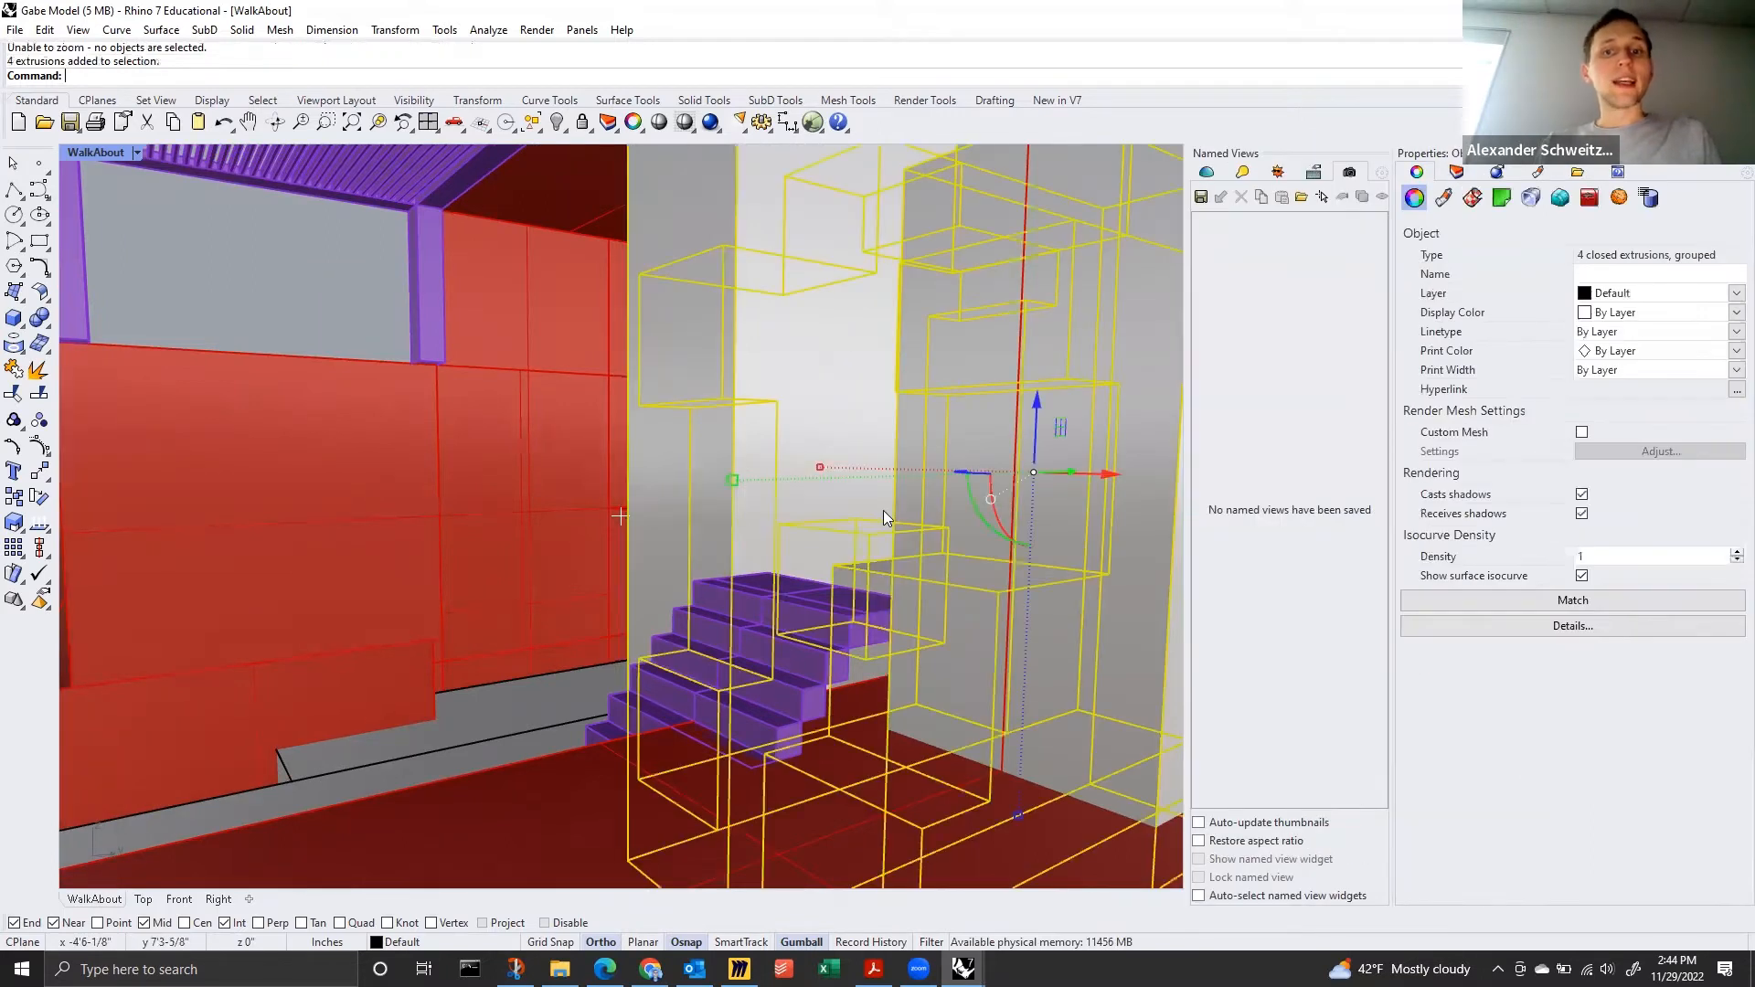
pyautogui.press('Escape')
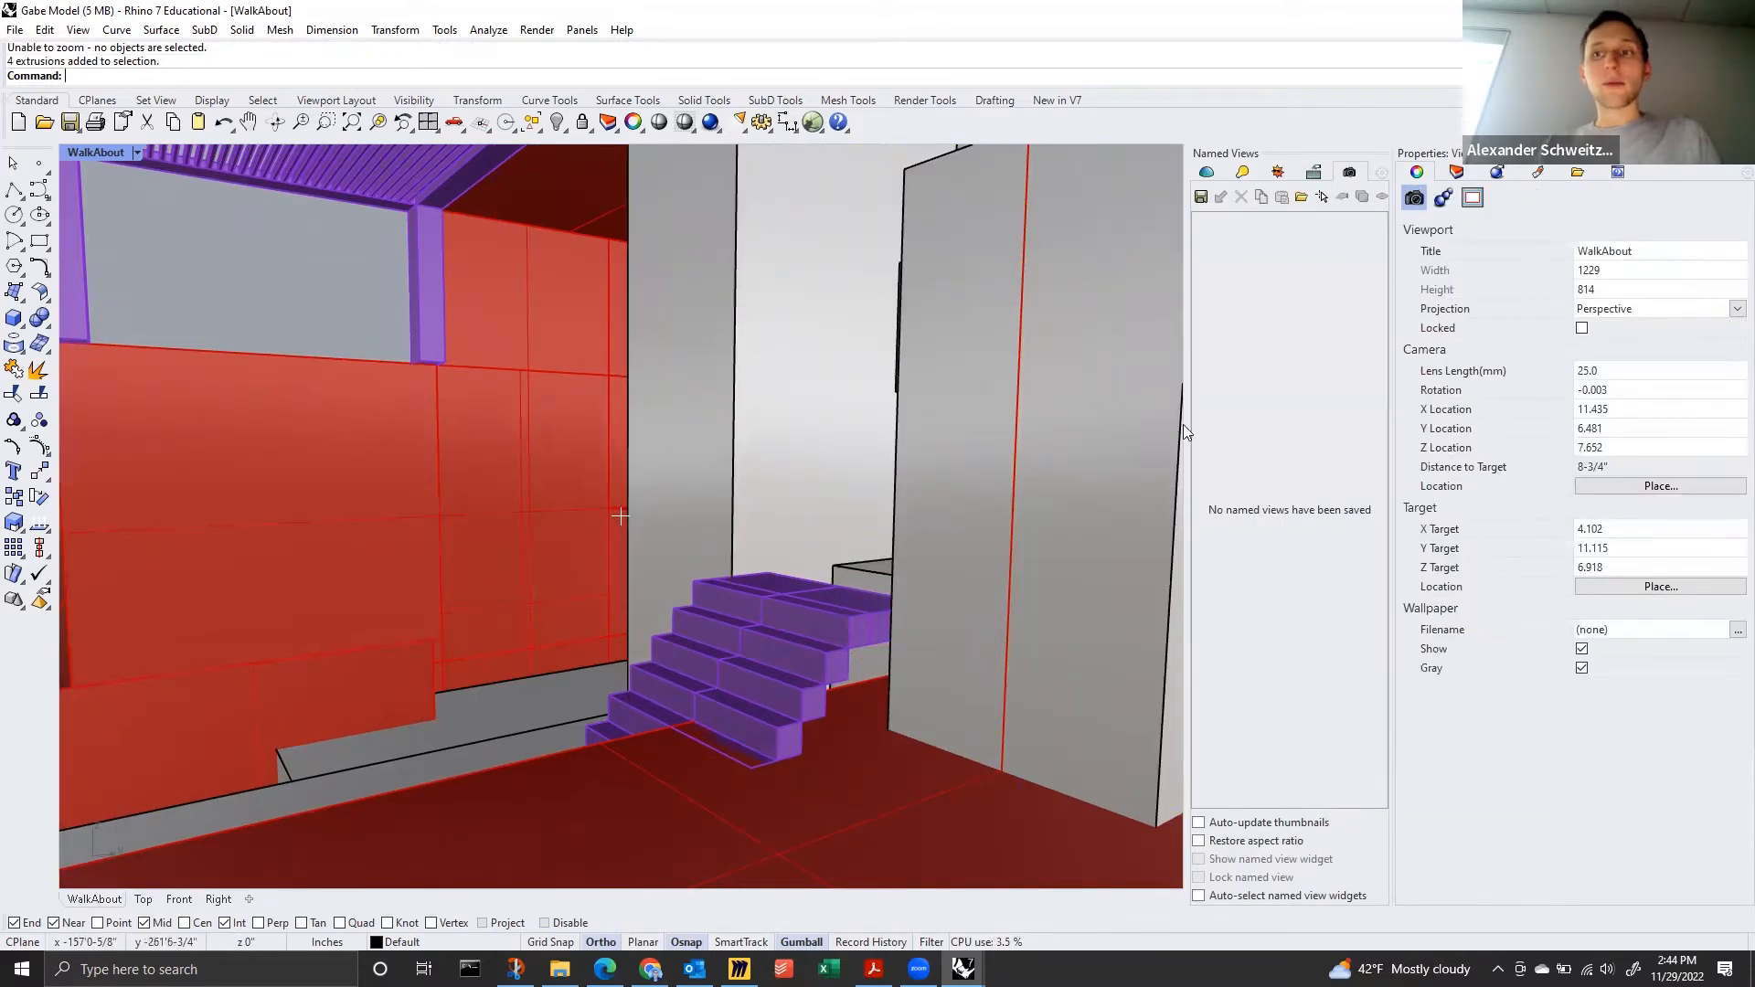
# Show the Safe Frame in the active view and reframe the purple stairs, red wall and slatted ceiling within it.
pyautogui.click(1471, 199)
pyautogui.click(1411, 254)
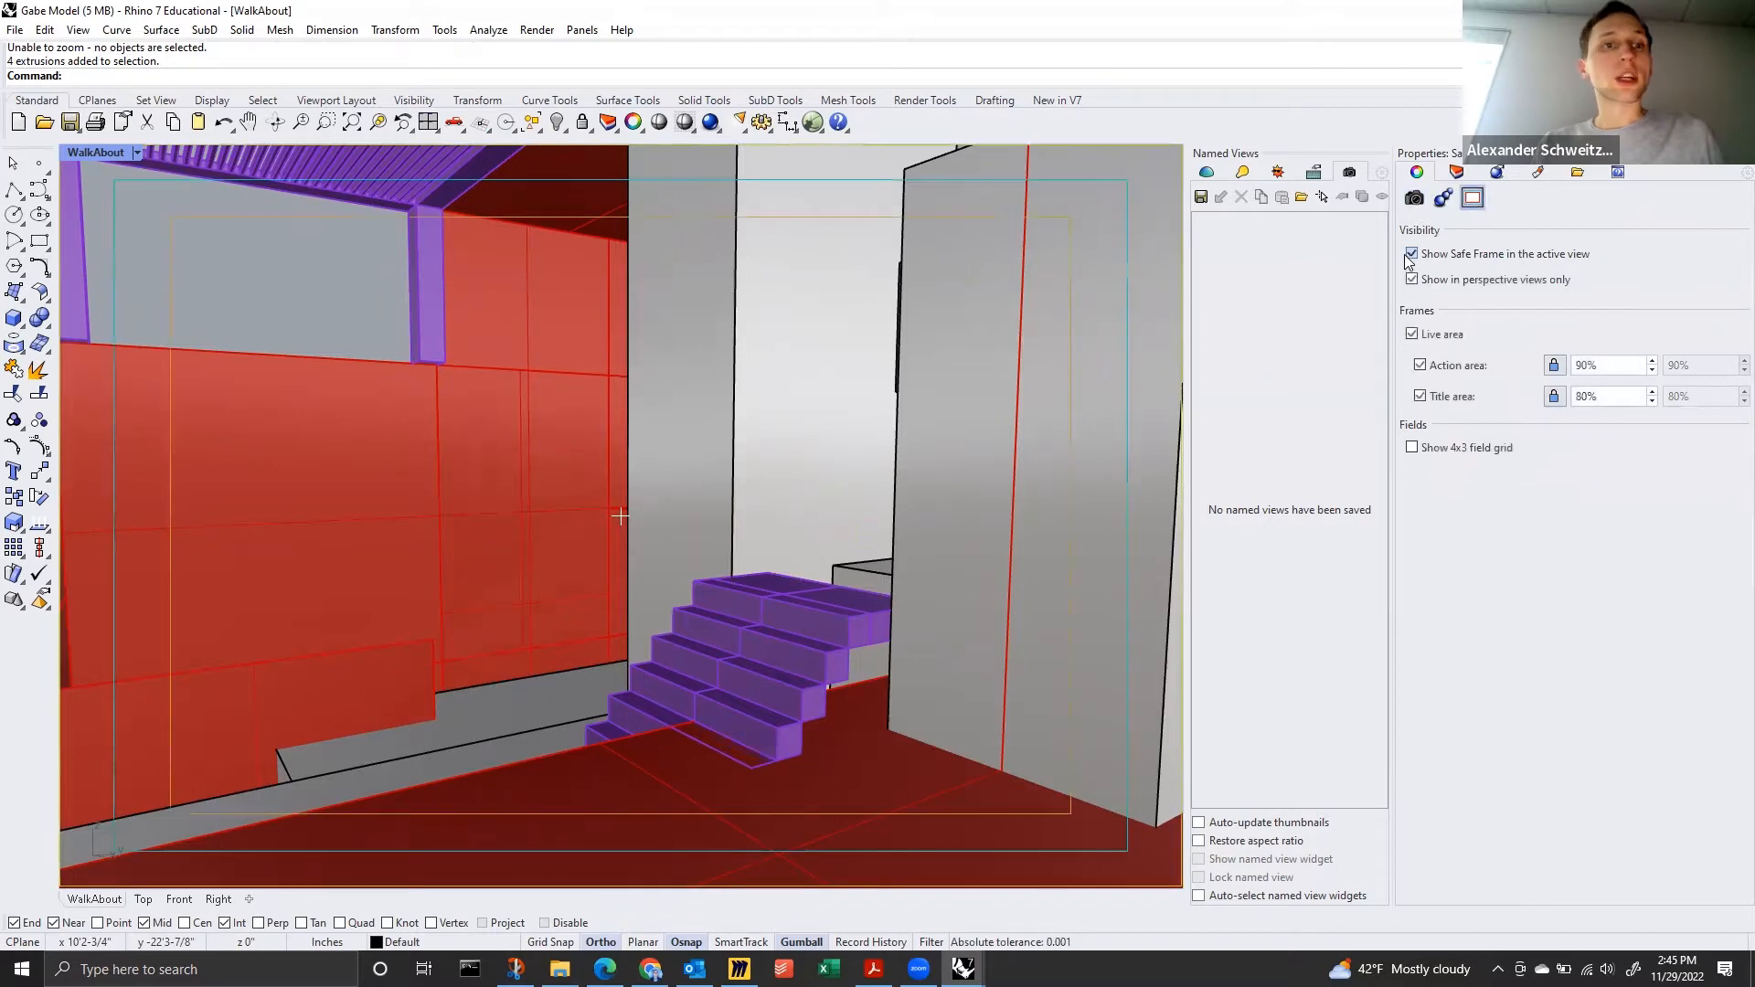
pyautogui.moveTo(850, 339)
pyautogui.mouseDown(button='right')
pyautogui.moveTo(808, 321)
pyautogui.moveTo(873, 316)
pyautogui.moveTo(850, 315)
pyautogui.mouseUp(button='right')
pyautogui.keyDown('shift'); pyautogui.moveTo(621, 515); pyautogui.dragTo(657, 526, button='right'); pyautogui.keyUp('shift')
pyautogui.moveTo(954, 368); pyautogui.dragTo(970, 378, button='right')
pyautogui.moveTo(622, 516)
pyautogui.keyDown('shift'); pyautogui.mouseDown(button='right')
pyautogui.moveTo(632, 554)
pyautogui.moveTo(595, 561)
pyautogui.moveTo(663, 516)
pyautogui.moveTo(632, 528)
pyautogui.mouseUp(button='right'); pyautogui.keyUp('shift')
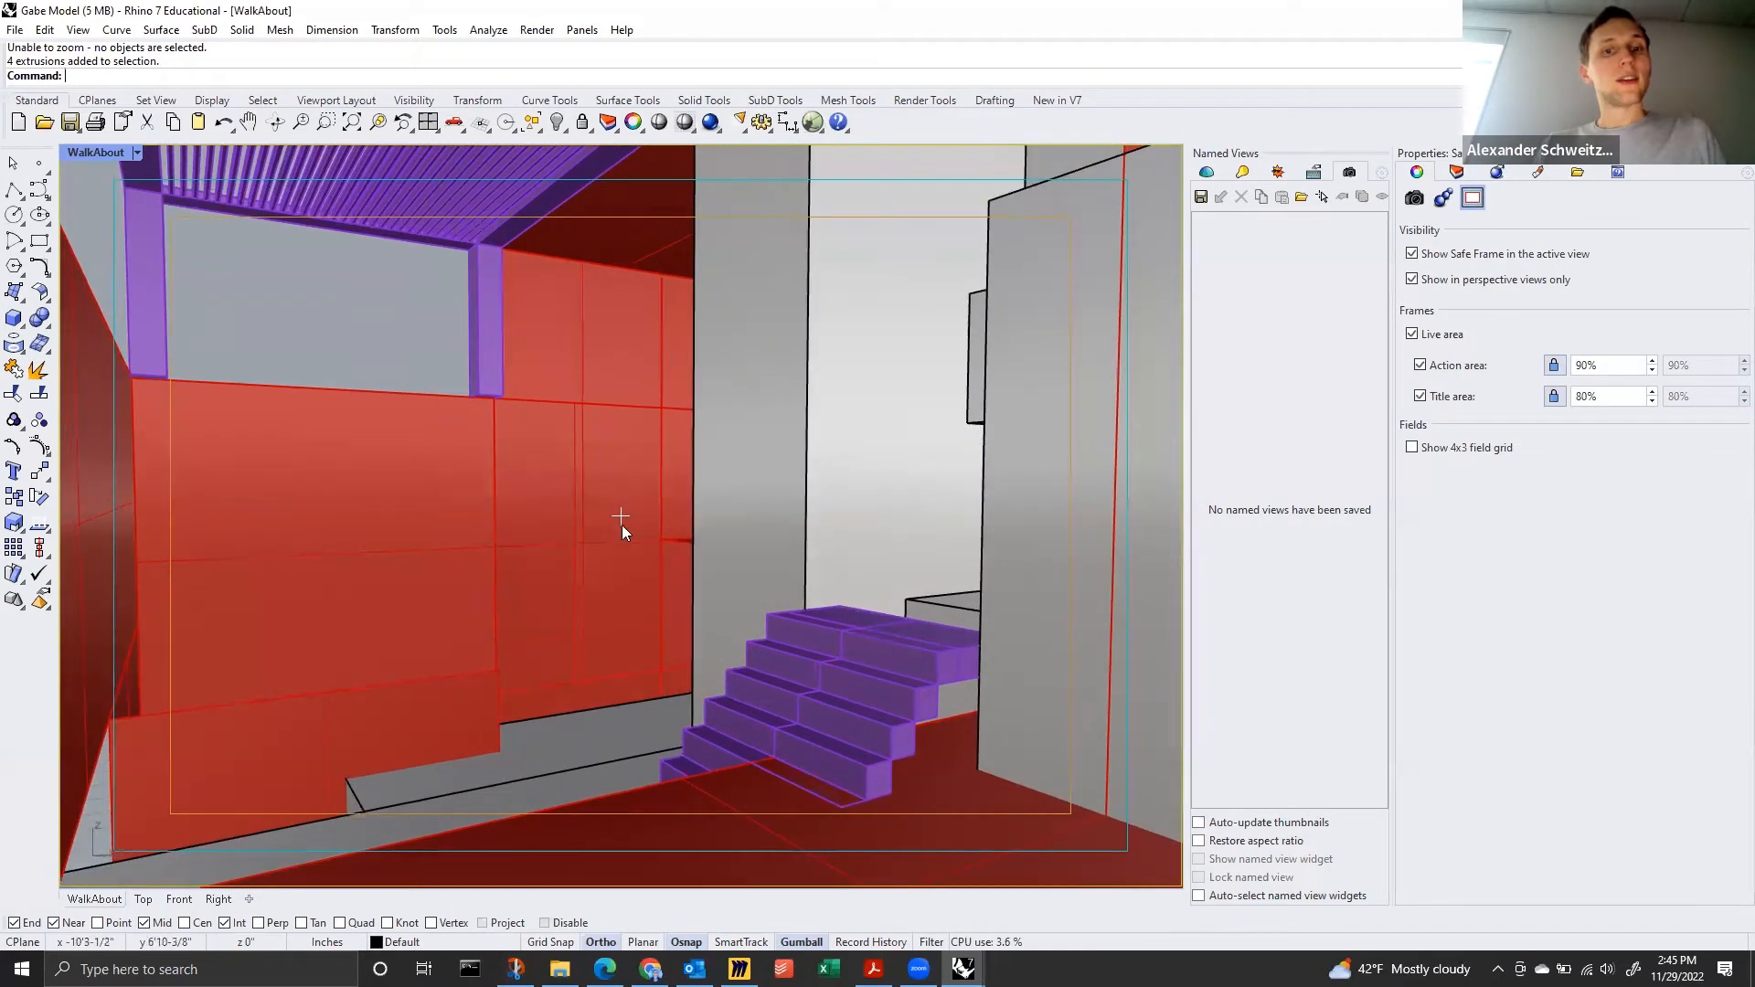
# Set the viewport camera's lens length to 20 mm and turn the view toward the white block beside the stairs.
pyautogui.click(1414, 199)
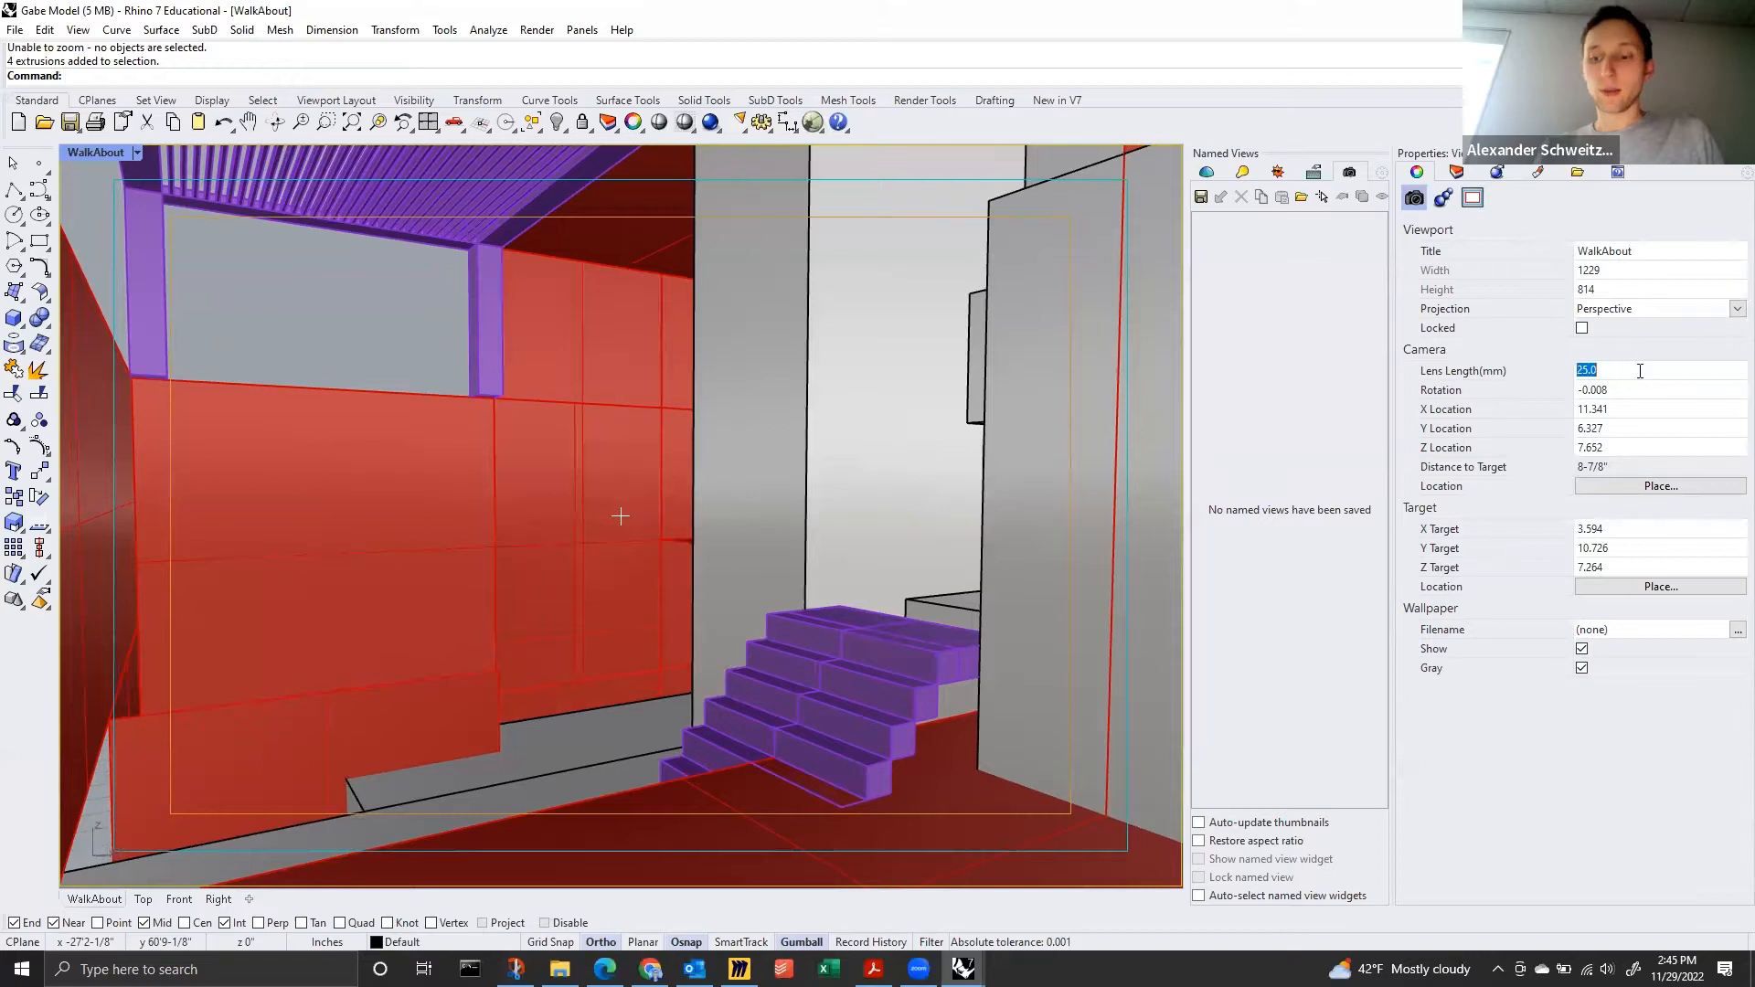
pyautogui.write('20')
pyautogui.press('Return')
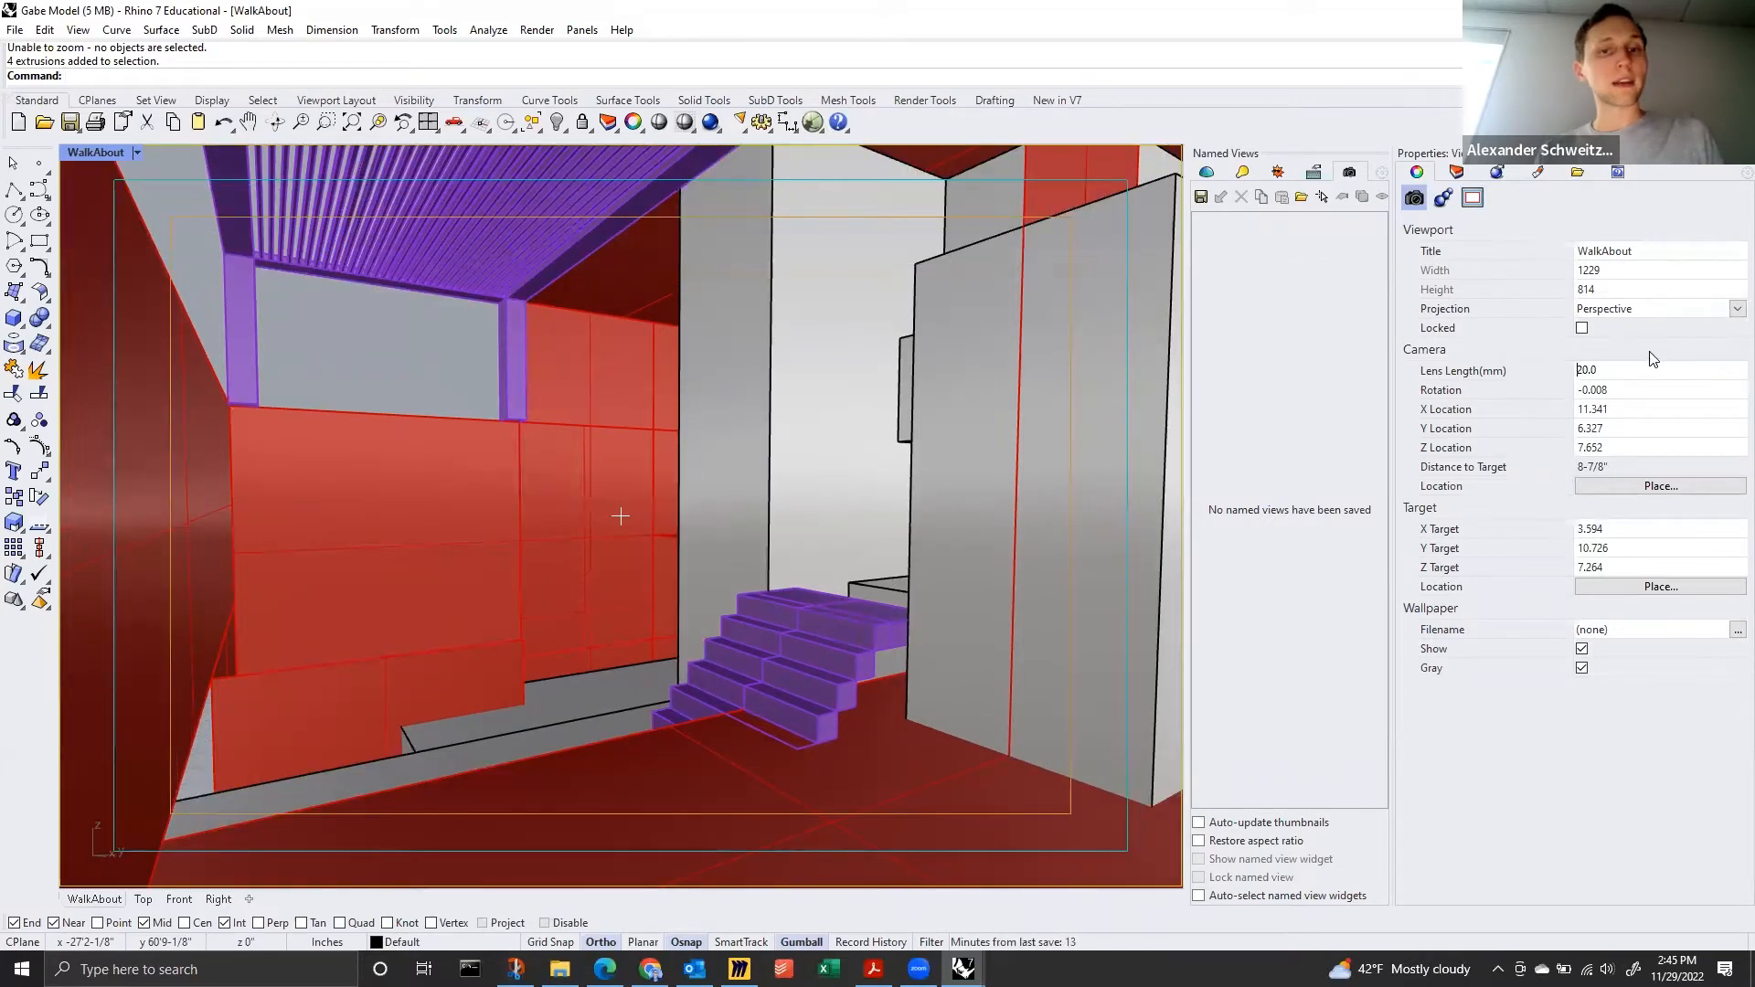
pyautogui.moveTo(620, 517); pyautogui.dragTo(461, 501, button='right')
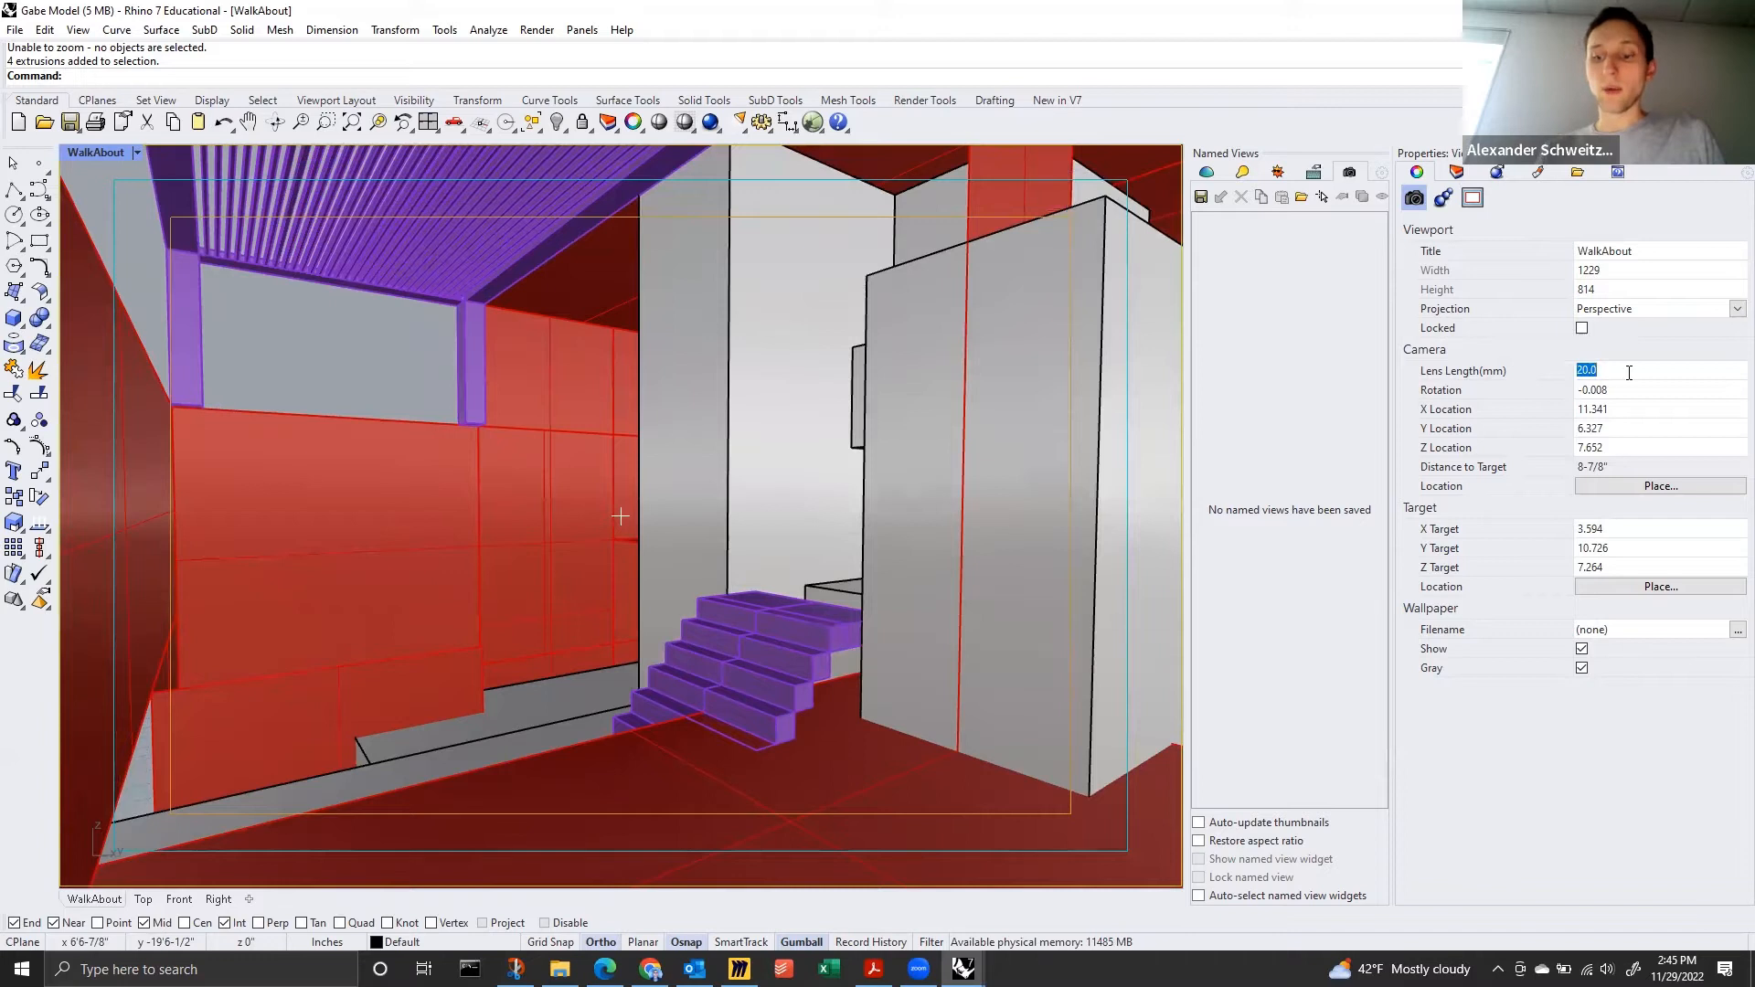
# Try a 40 mm camera lens length for comparison, and return the lens length to 20 mm.
pyautogui.write('40')
pyautogui.press('Return')
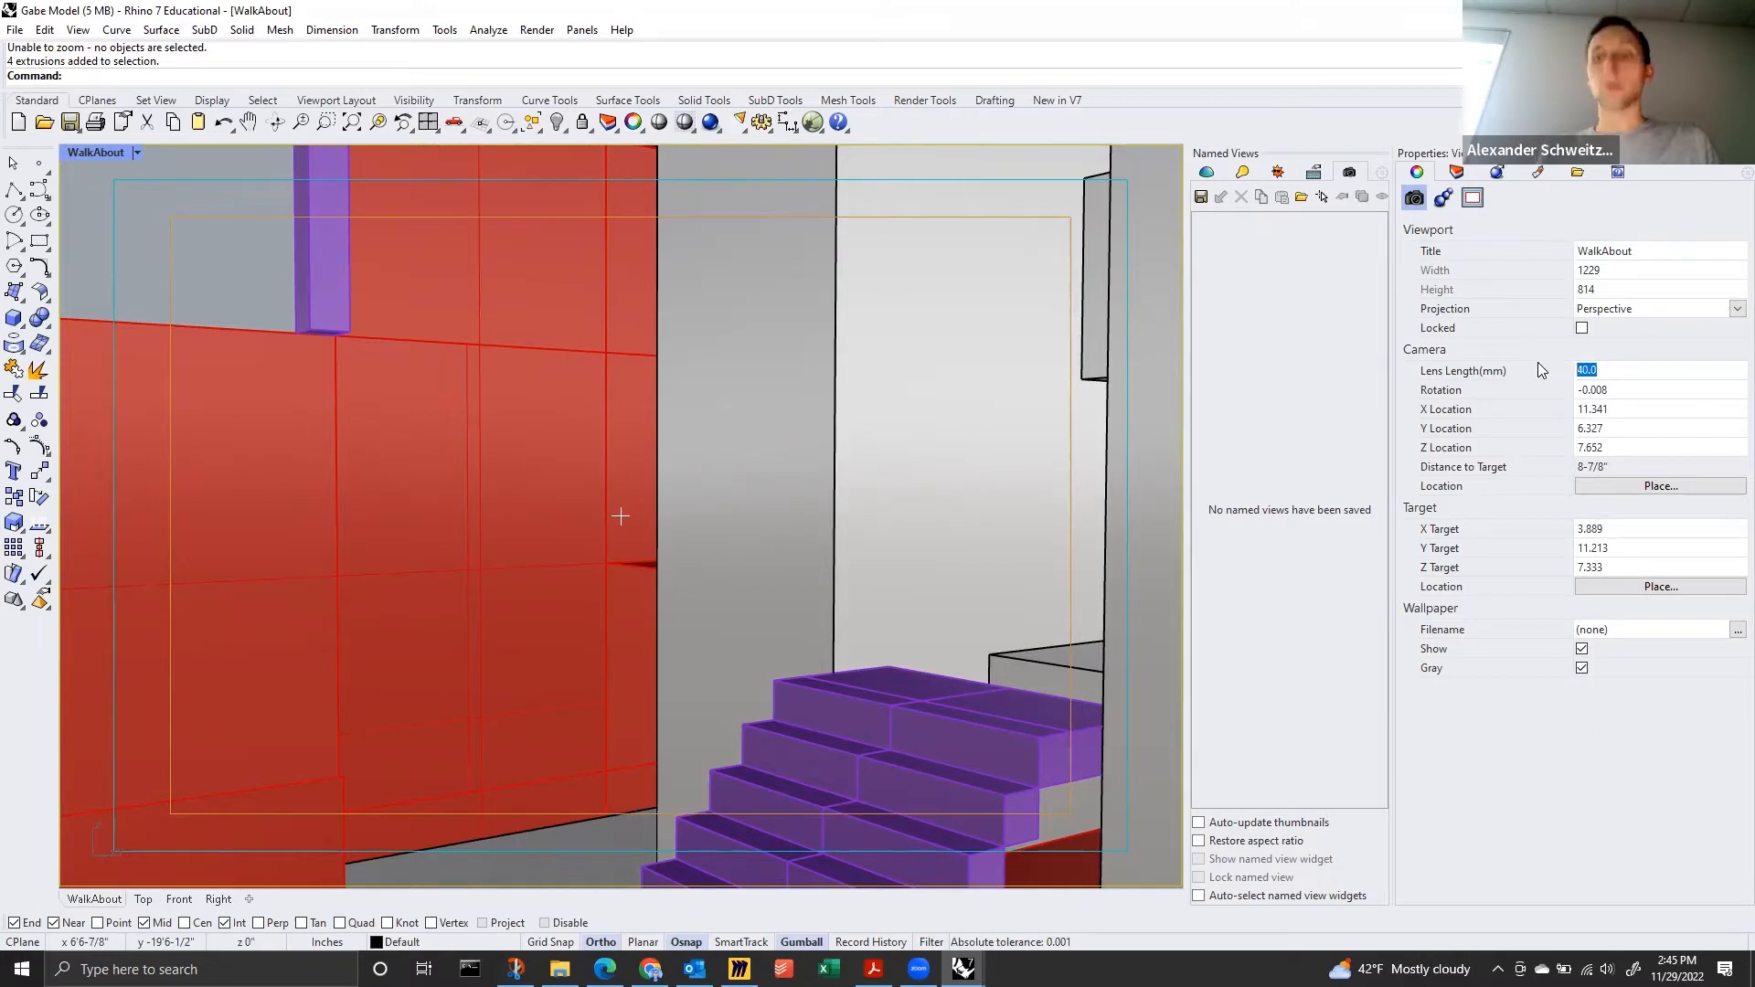
pyautogui.write('20')
pyautogui.press('Return')
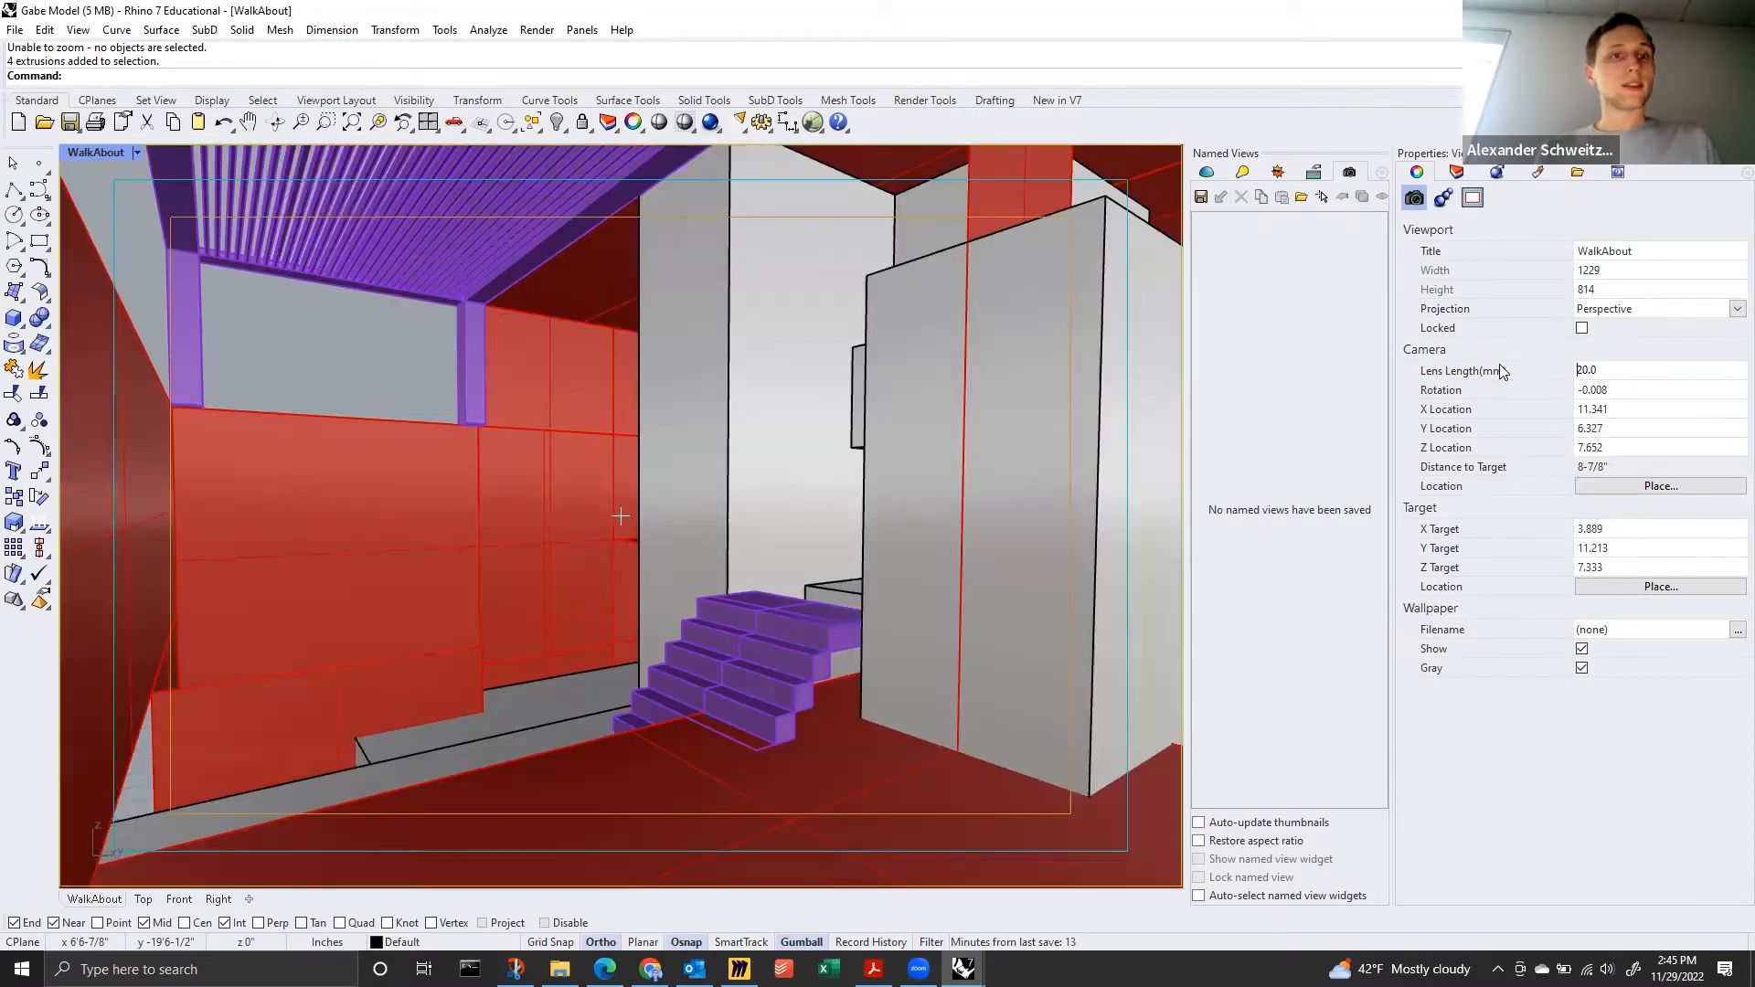
# Fine-tune the camera direction so the stairs and the whole front white block sit inside the safe frame.
pyautogui.moveTo(831, 492); pyautogui.dragTo(870, 494, button='right')
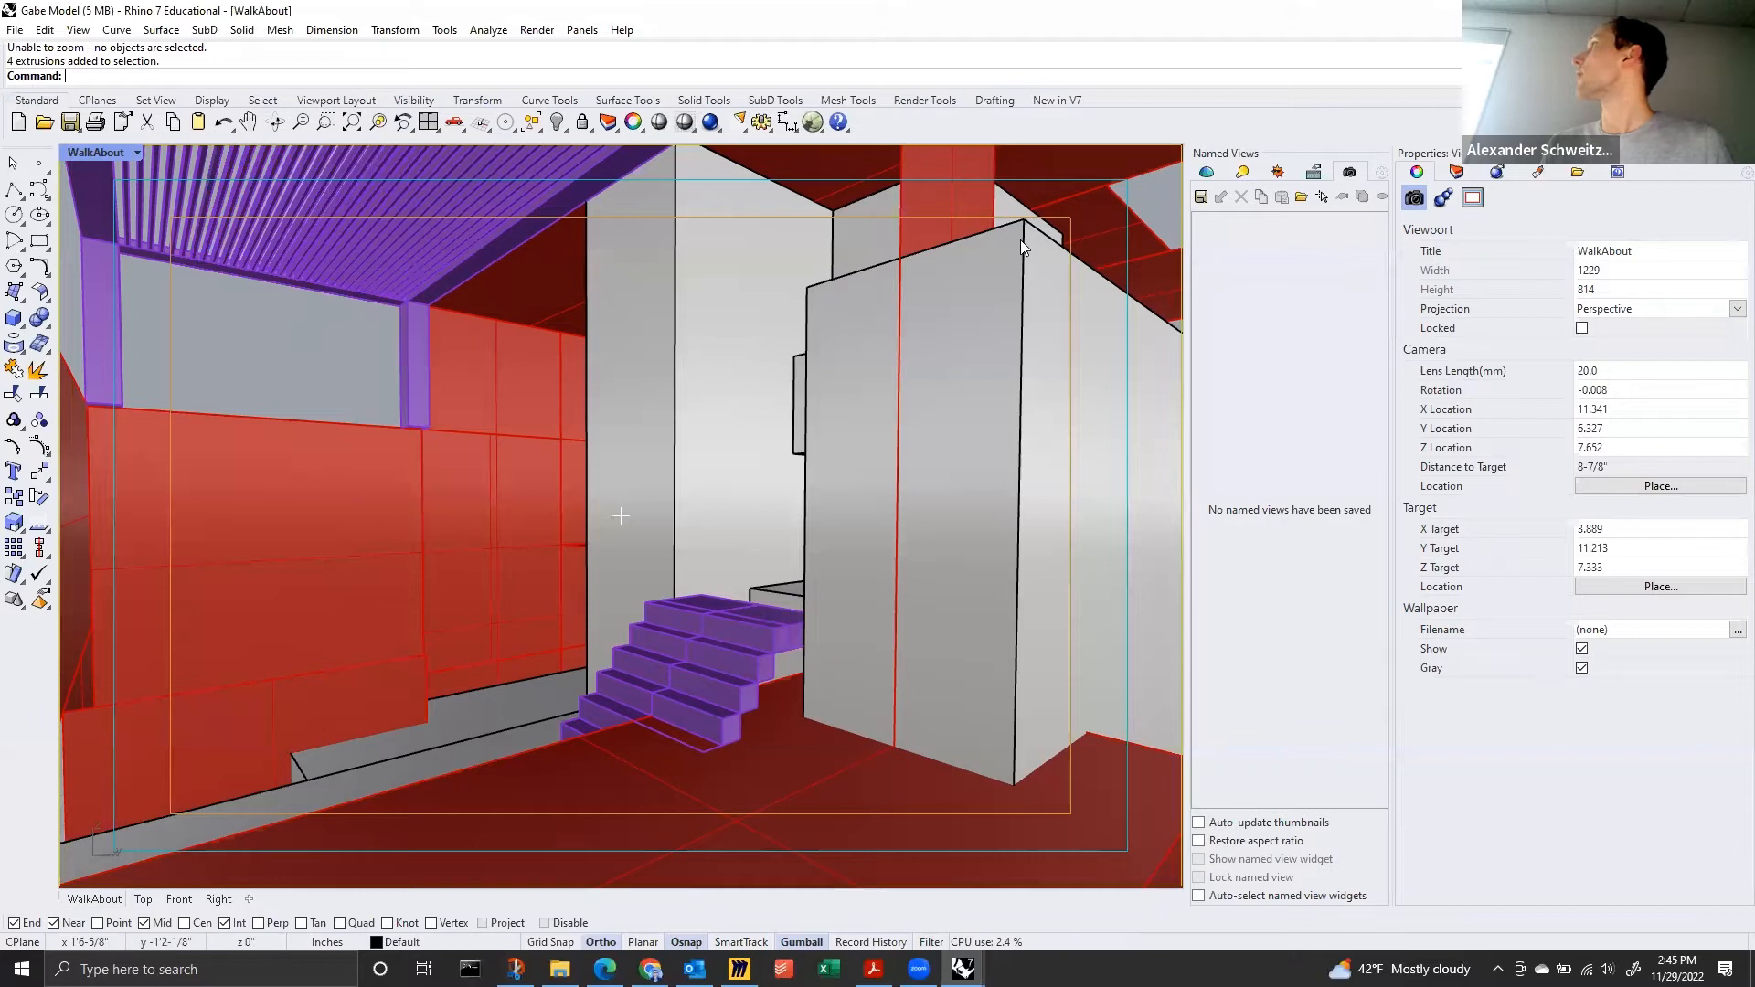
pyautogui.moveTo(658, 750); pyautogui.dragTo(649, 751, button='right')
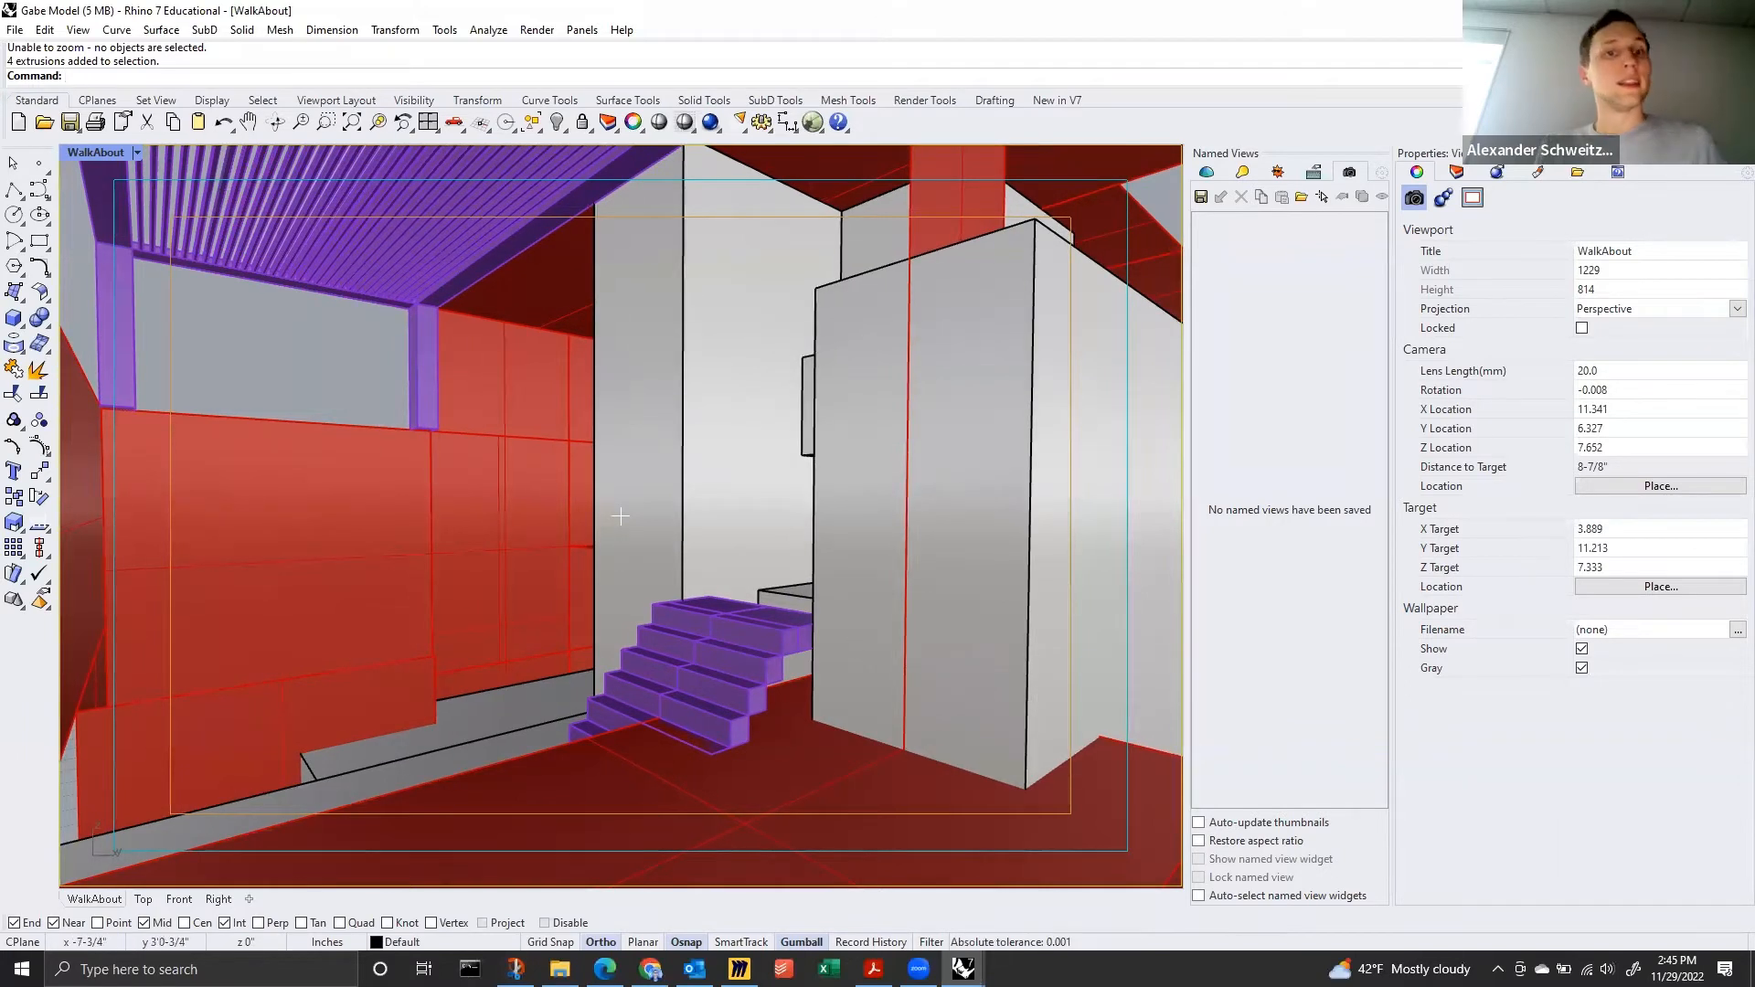
pyautogui.moveTo(619, 515); pyautogui.dragTo(619, 516, button='right')
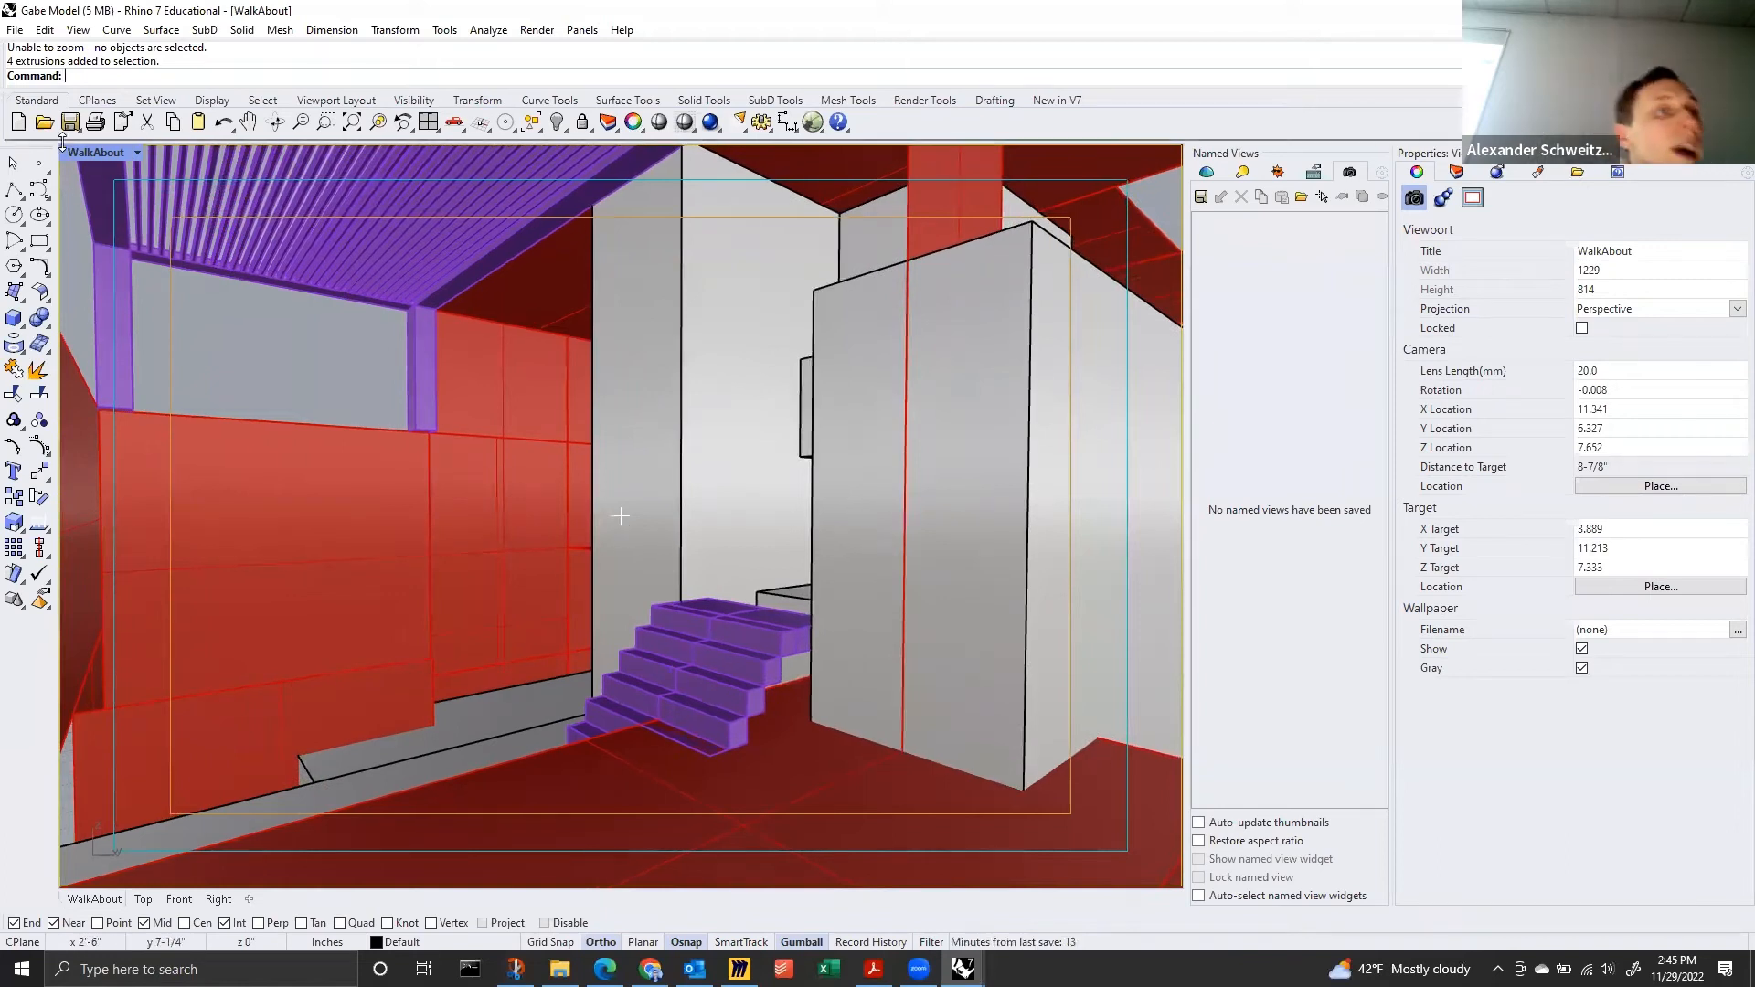
# Switch the WalkAbout viewport's display mode to Rendered.
pyautogui.click(15, 32)
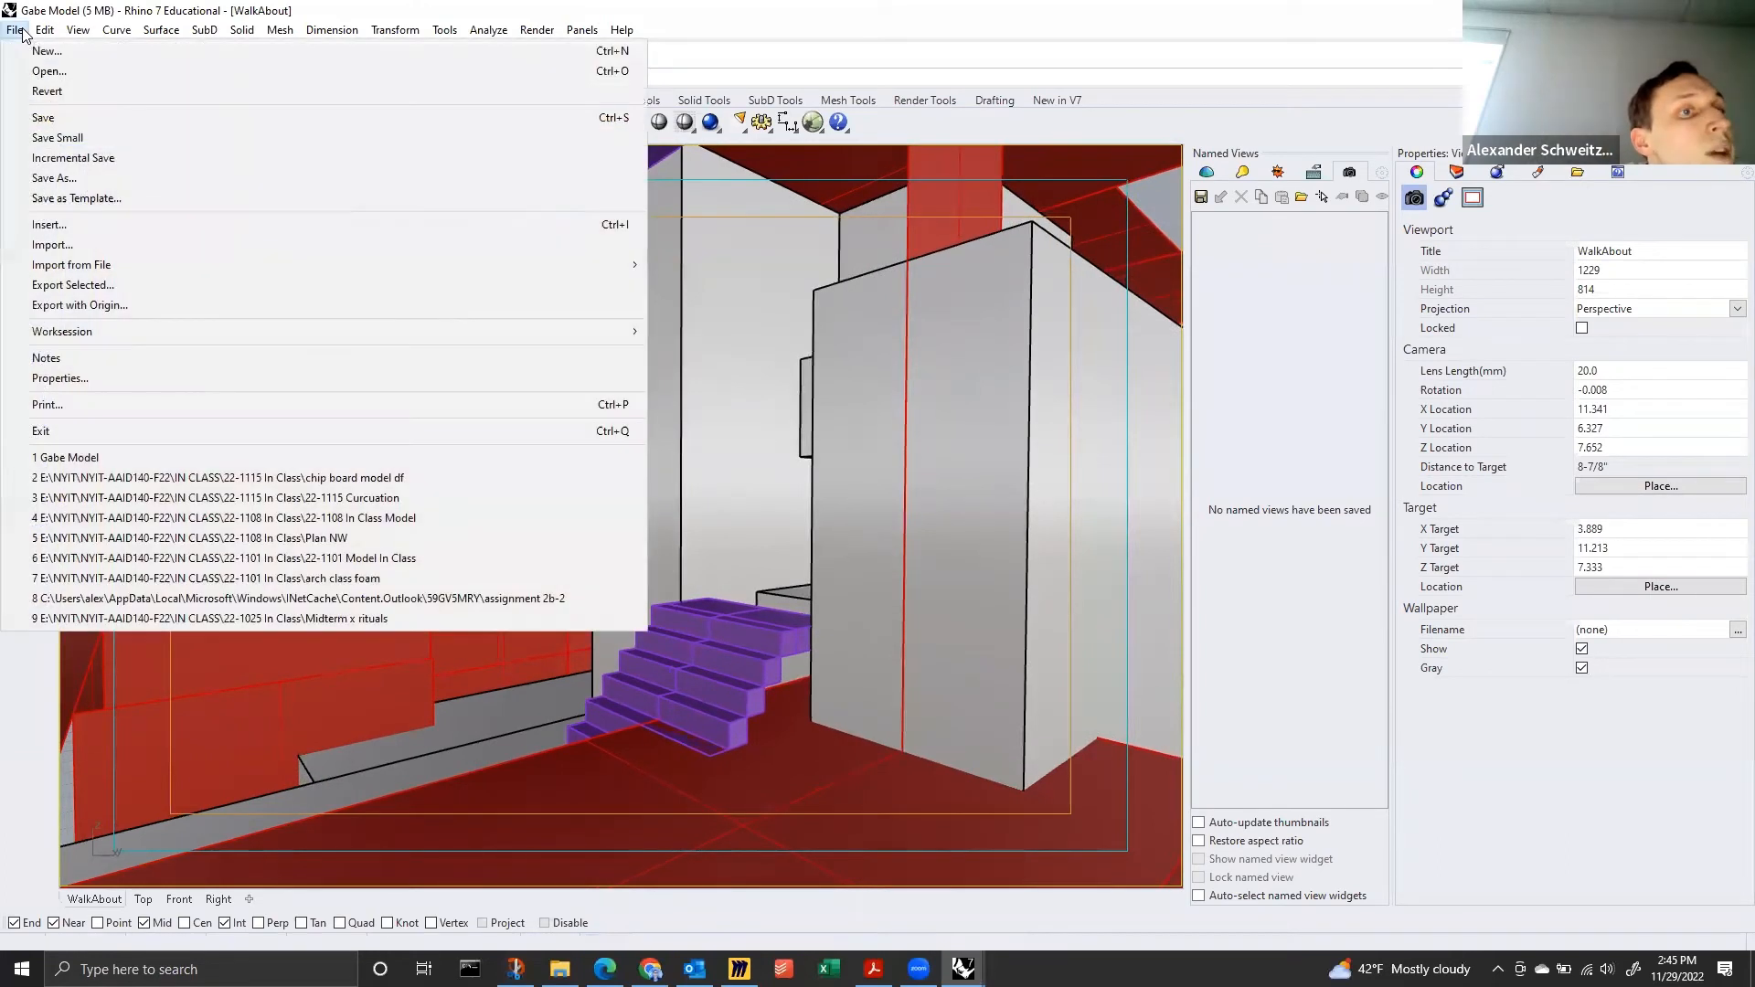
pyautogui.click(15, 32)
pyautogui.click(137, 152)
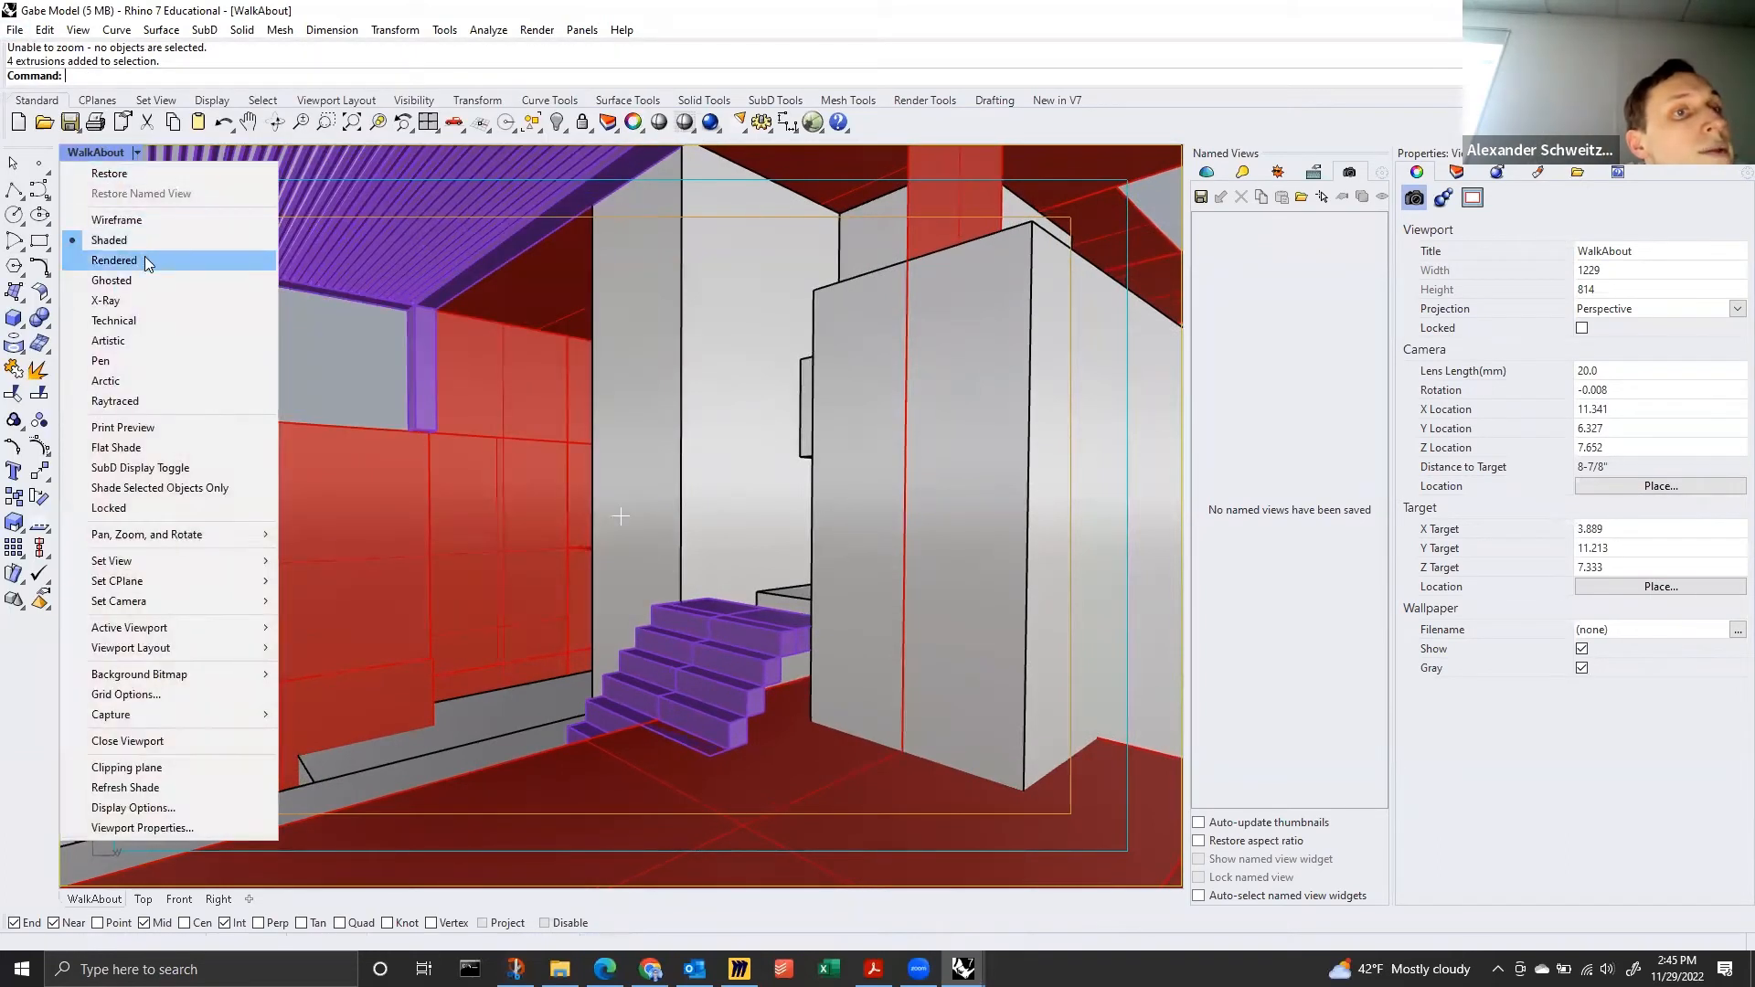
pyautogui.click(144, 256)
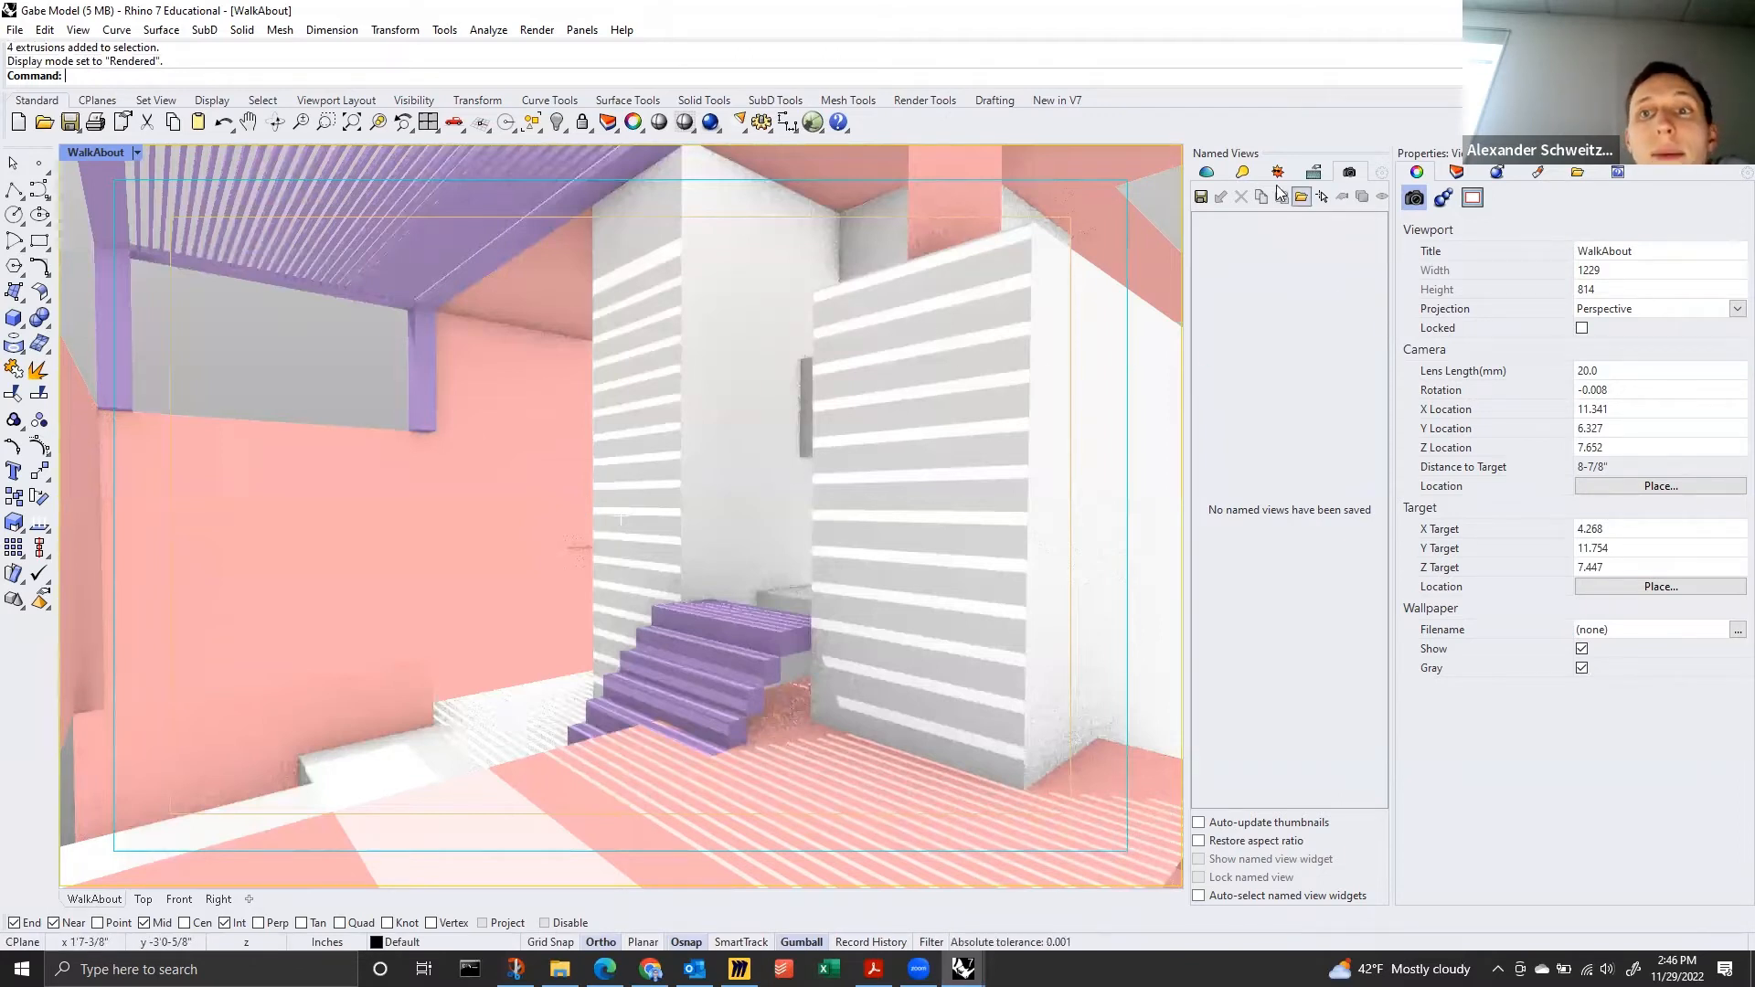
# Open the Sun settings, move the date about a month earlier in the year, and set the time to about 12:24 PM.
pyautogui.click(1242, 172)
pyautogui.doubleClick(1252, 232)
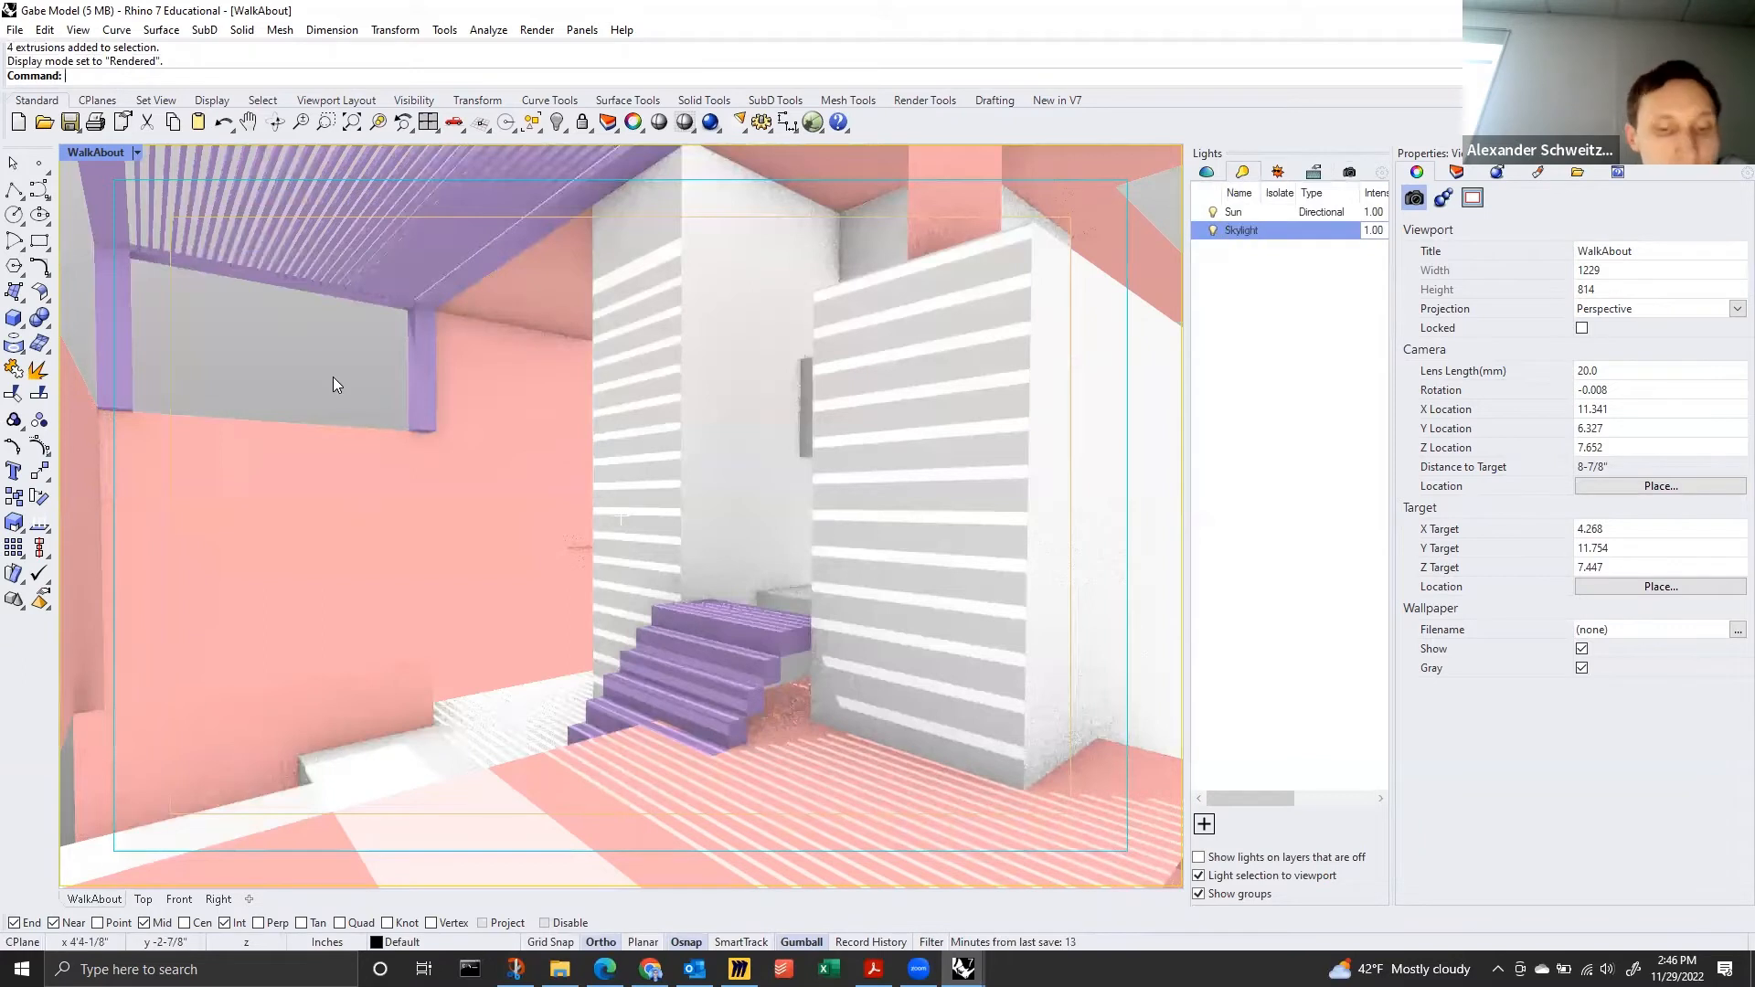
pyautogui.write('Sun')
pyautogui.press('Return')
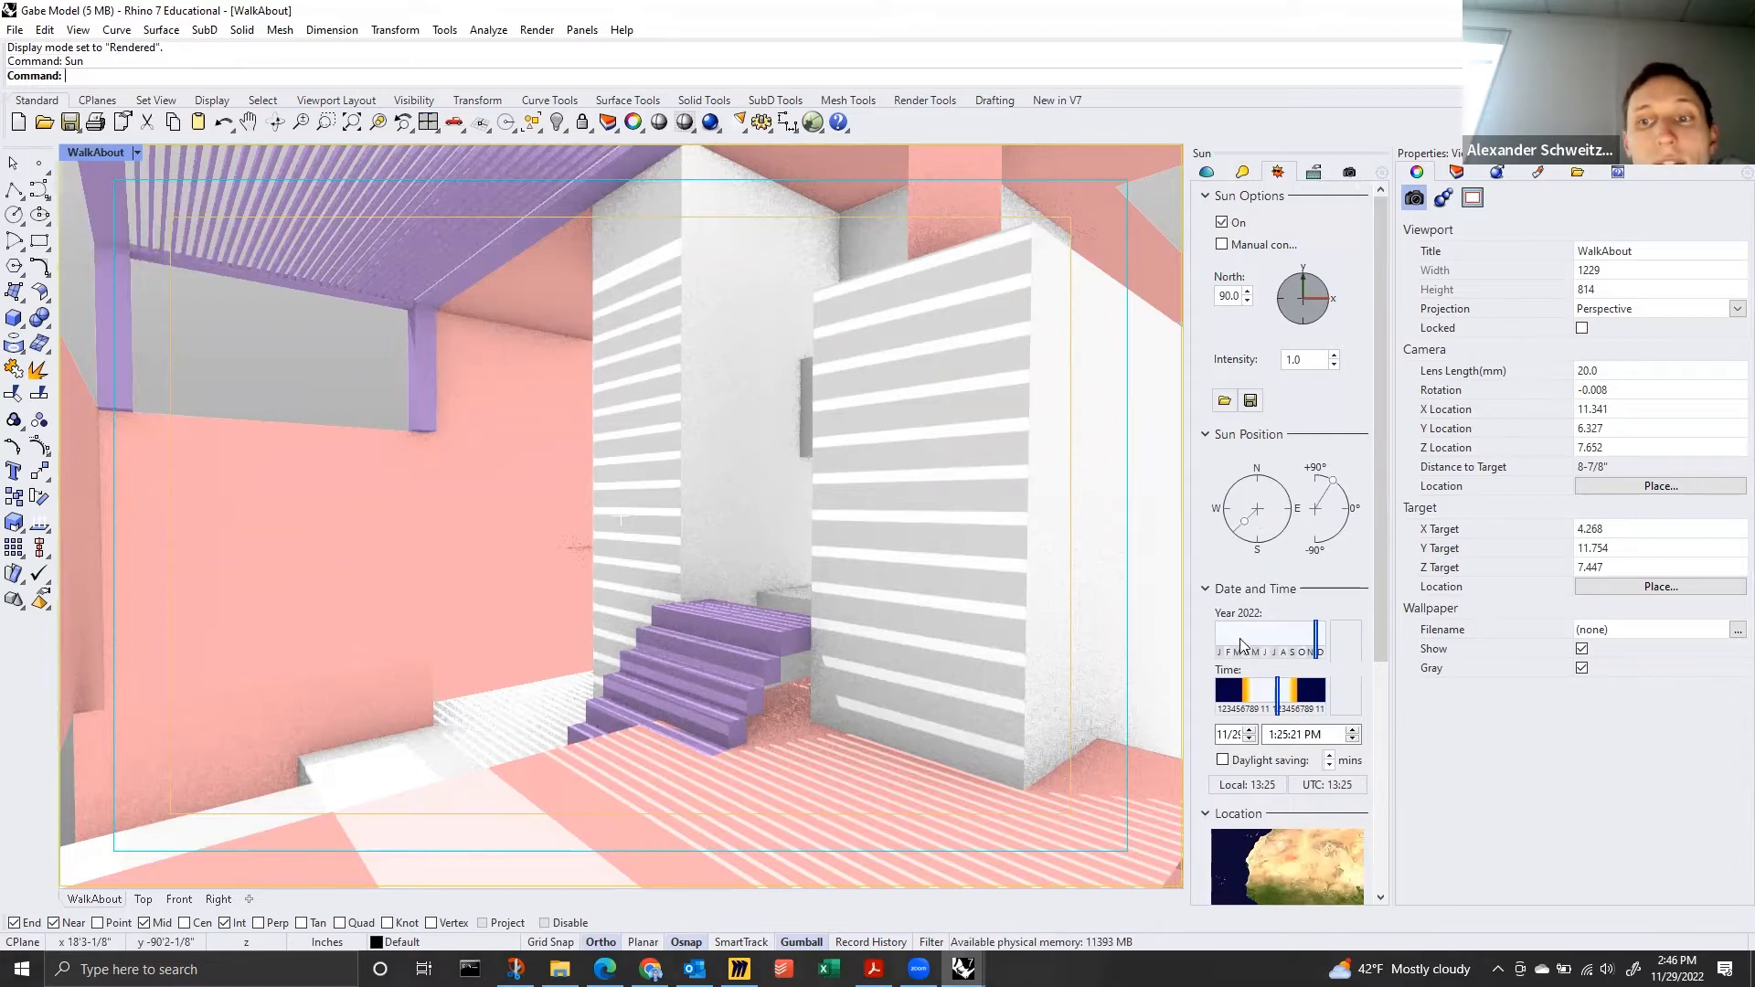
pyautogui.moveTo(1316, 649); pyautogui.dragTo(1308, 650)
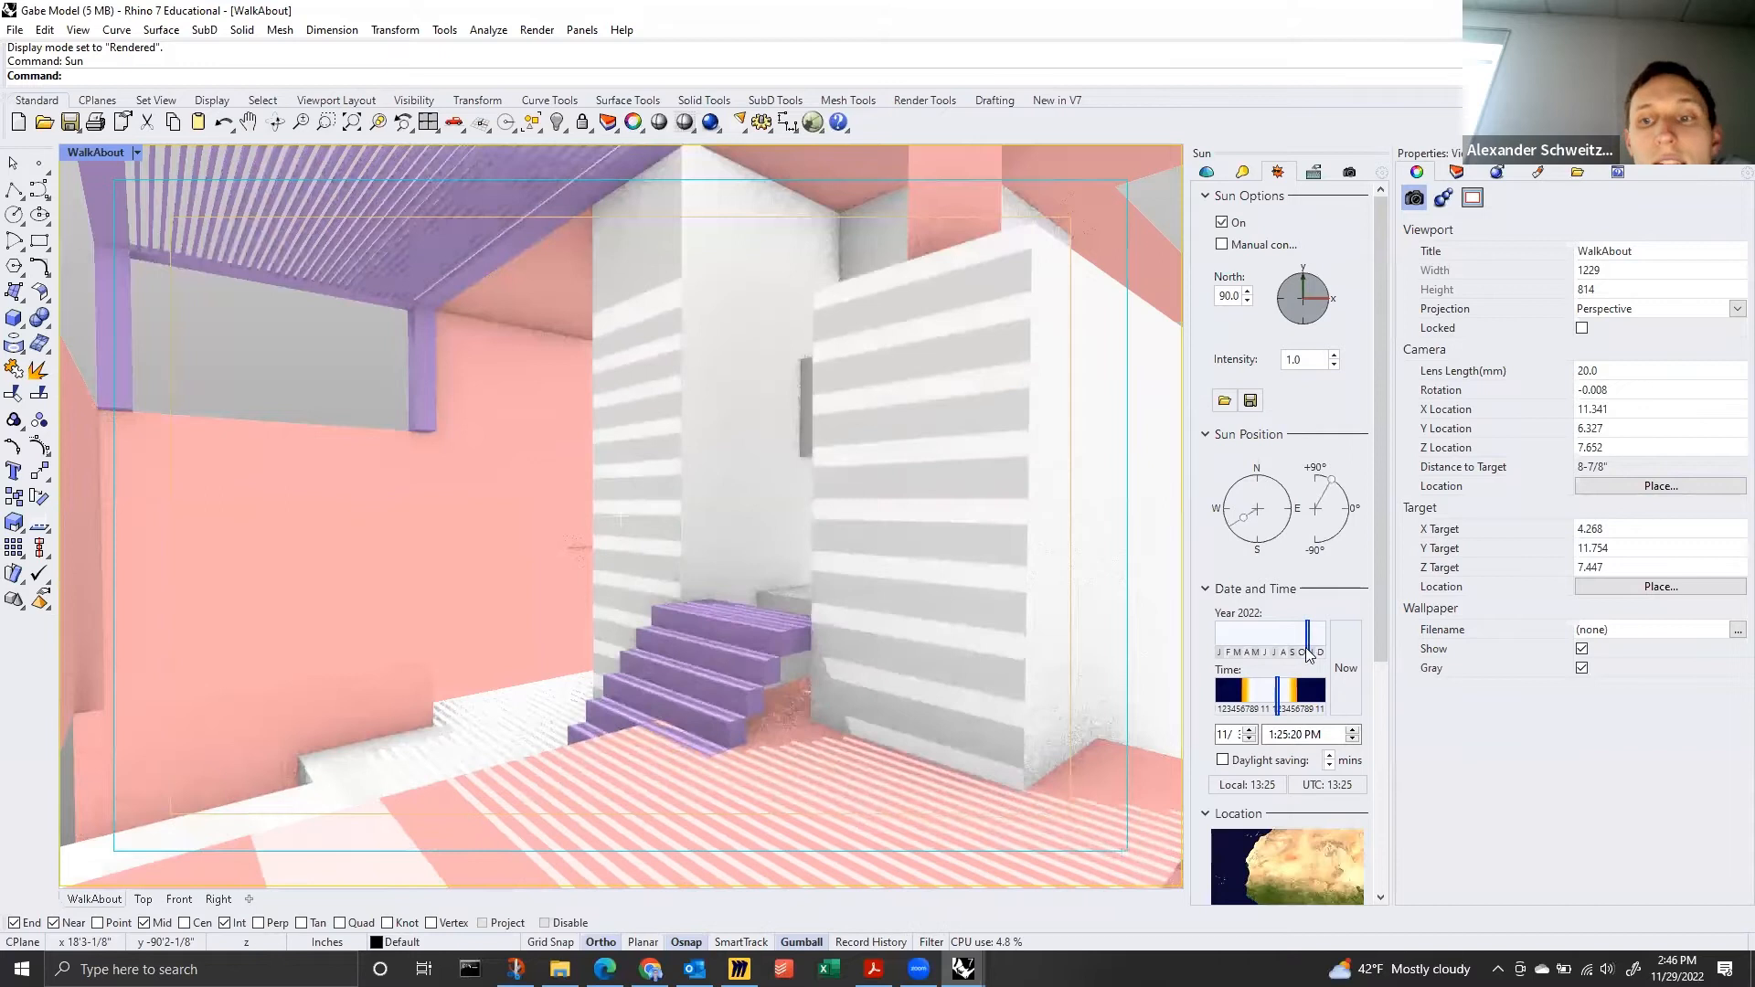
pyautogui.moveTo(1277, 691); pyautogui.dragTo(1275, 692)
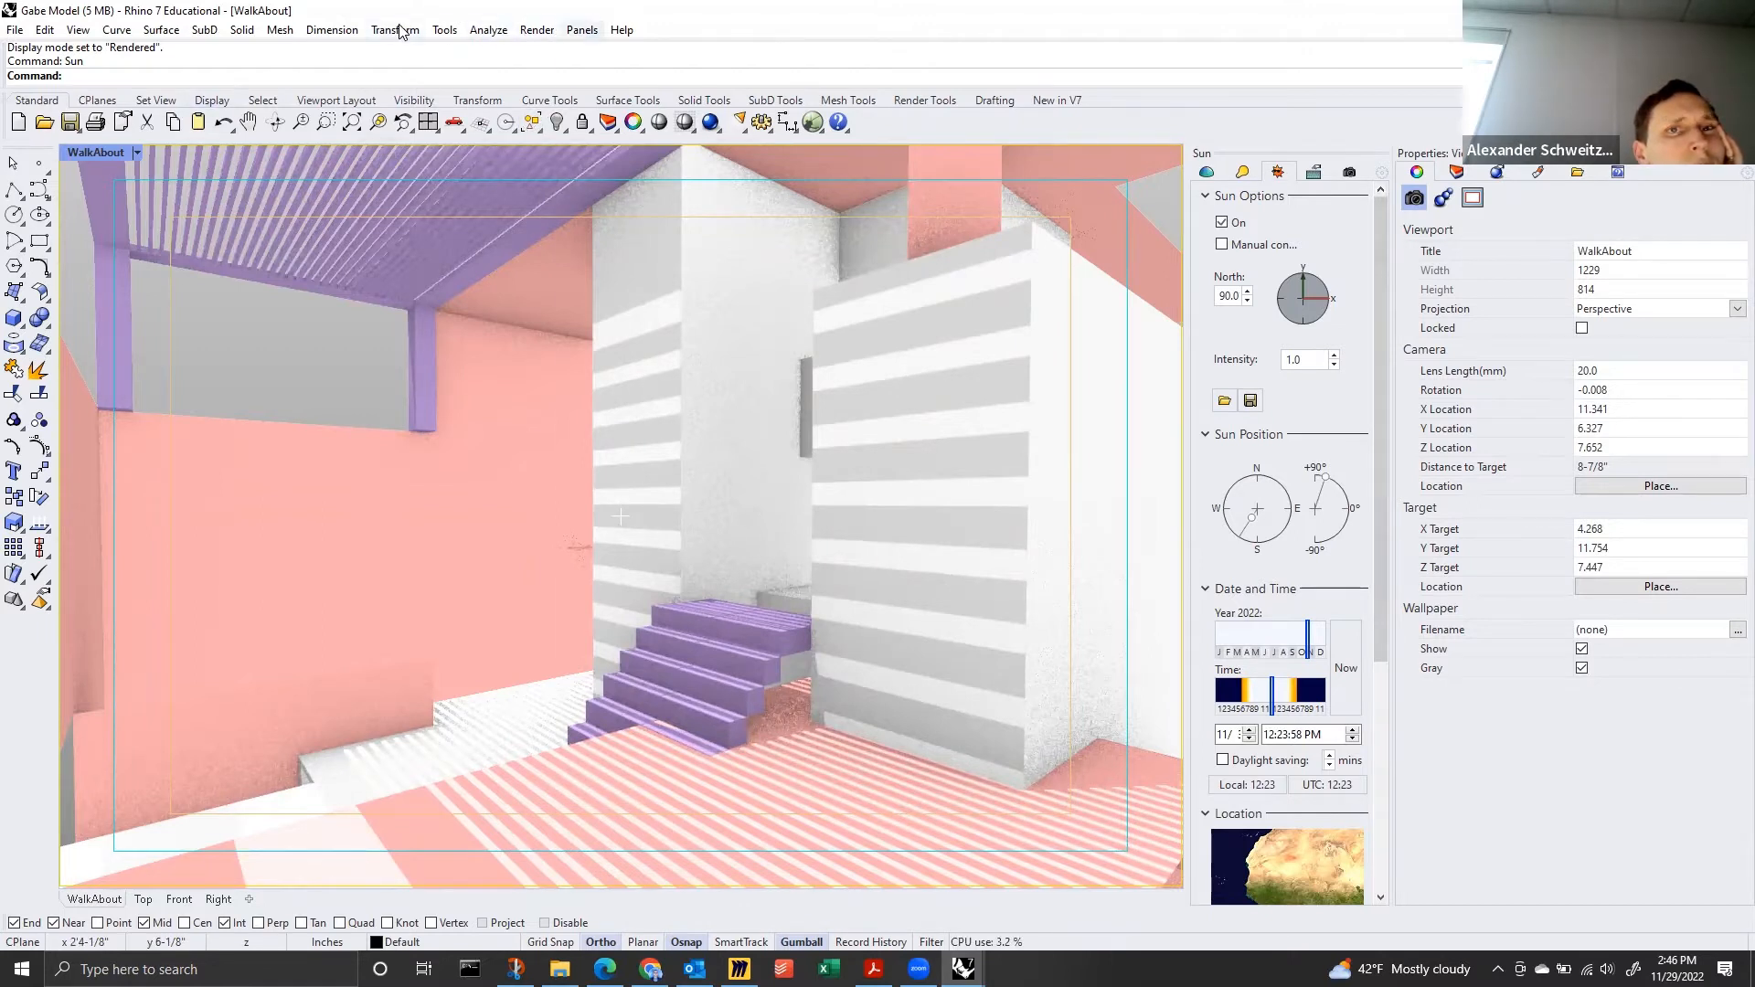
# Save the current viewport as a named view called "View 1".
pyautogui.click(582, 30)
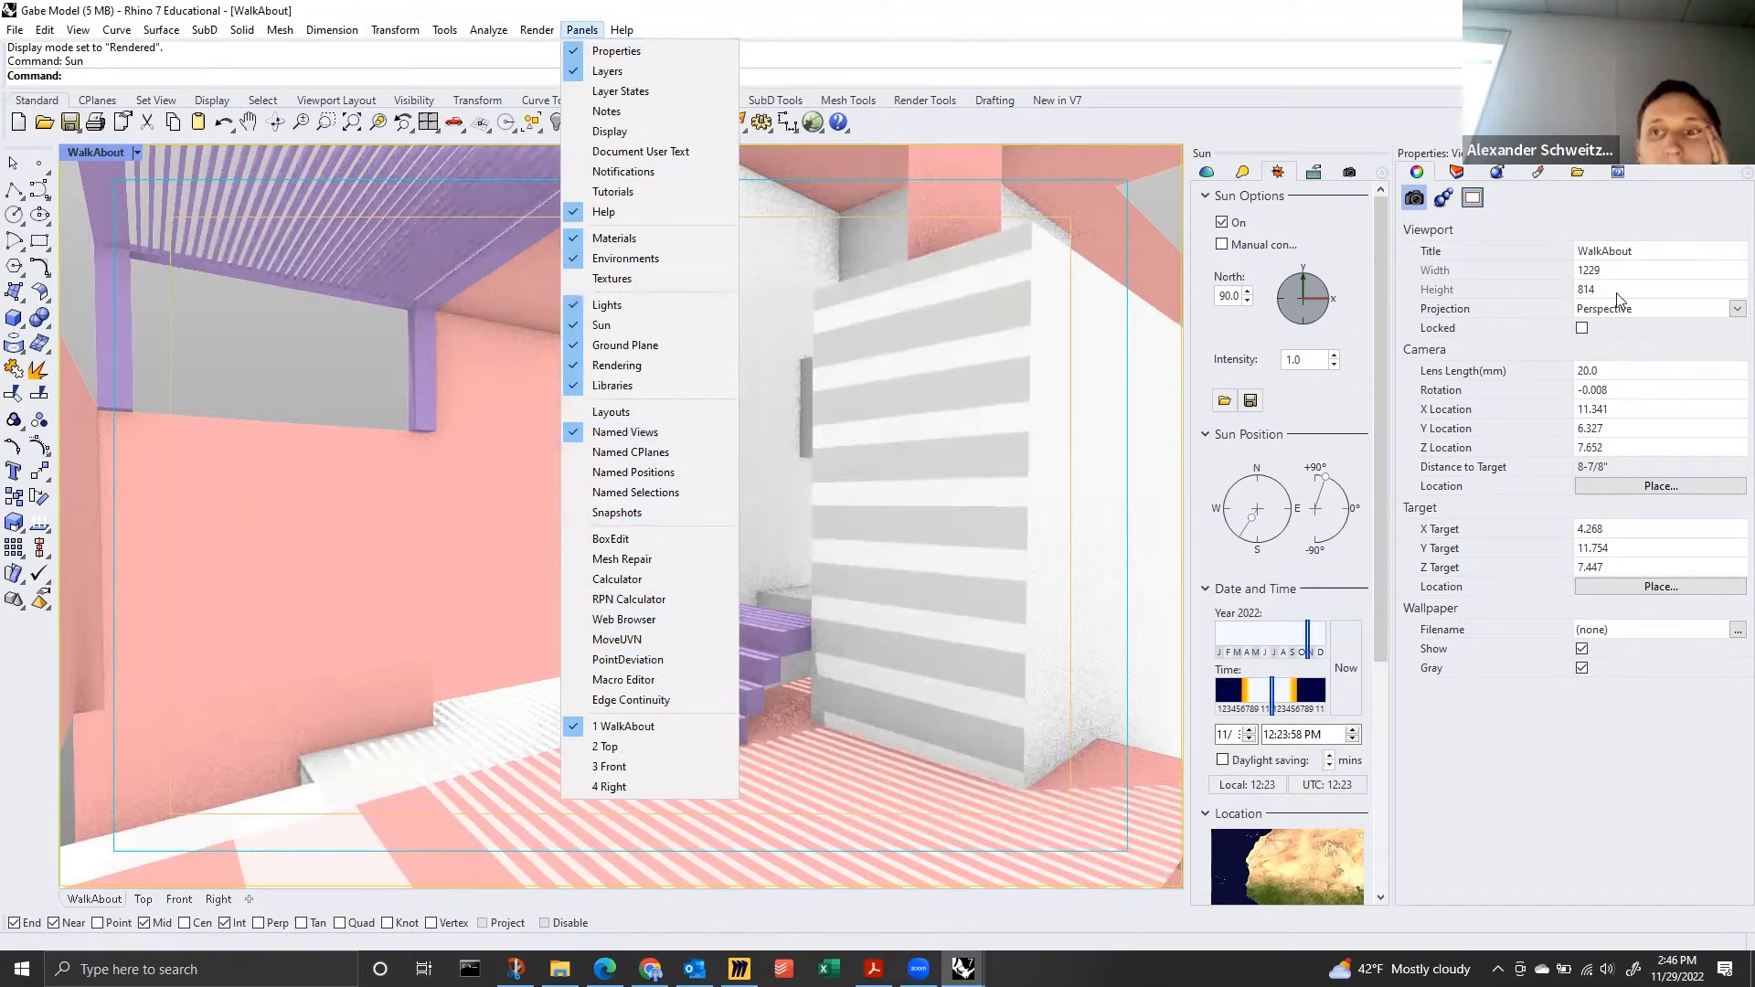
pyautogui.click(702, 432)
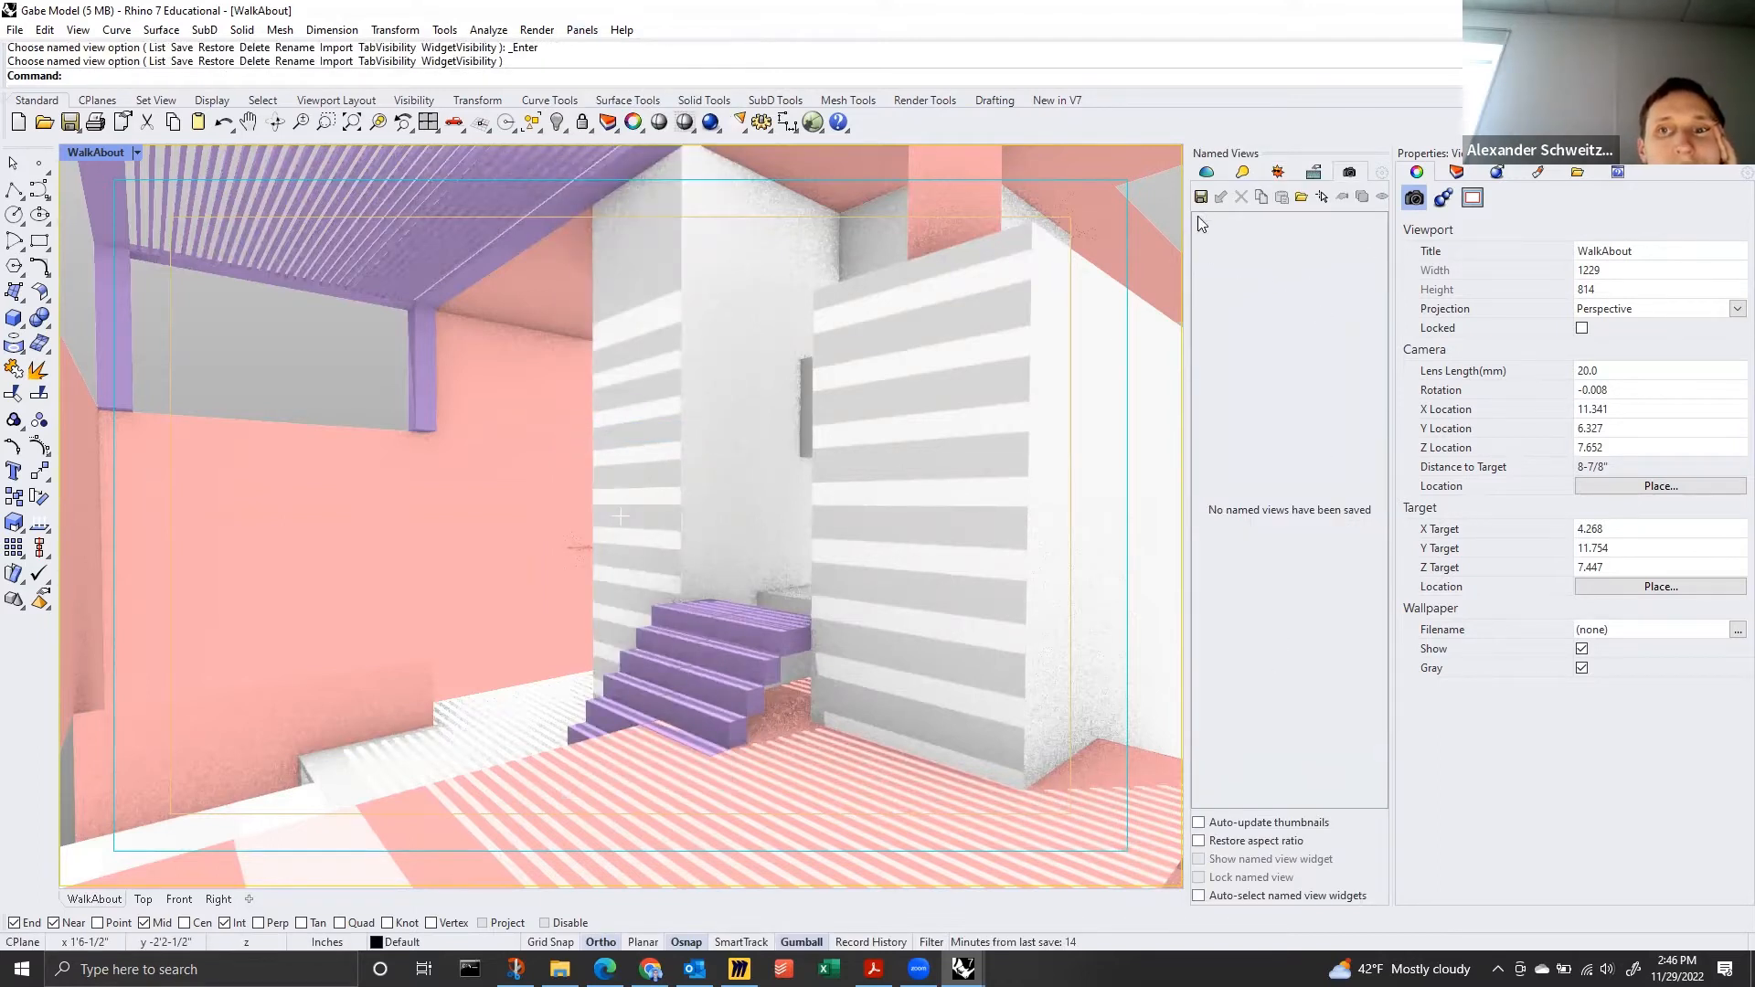
pyautogui.rightClick(1252, 484)
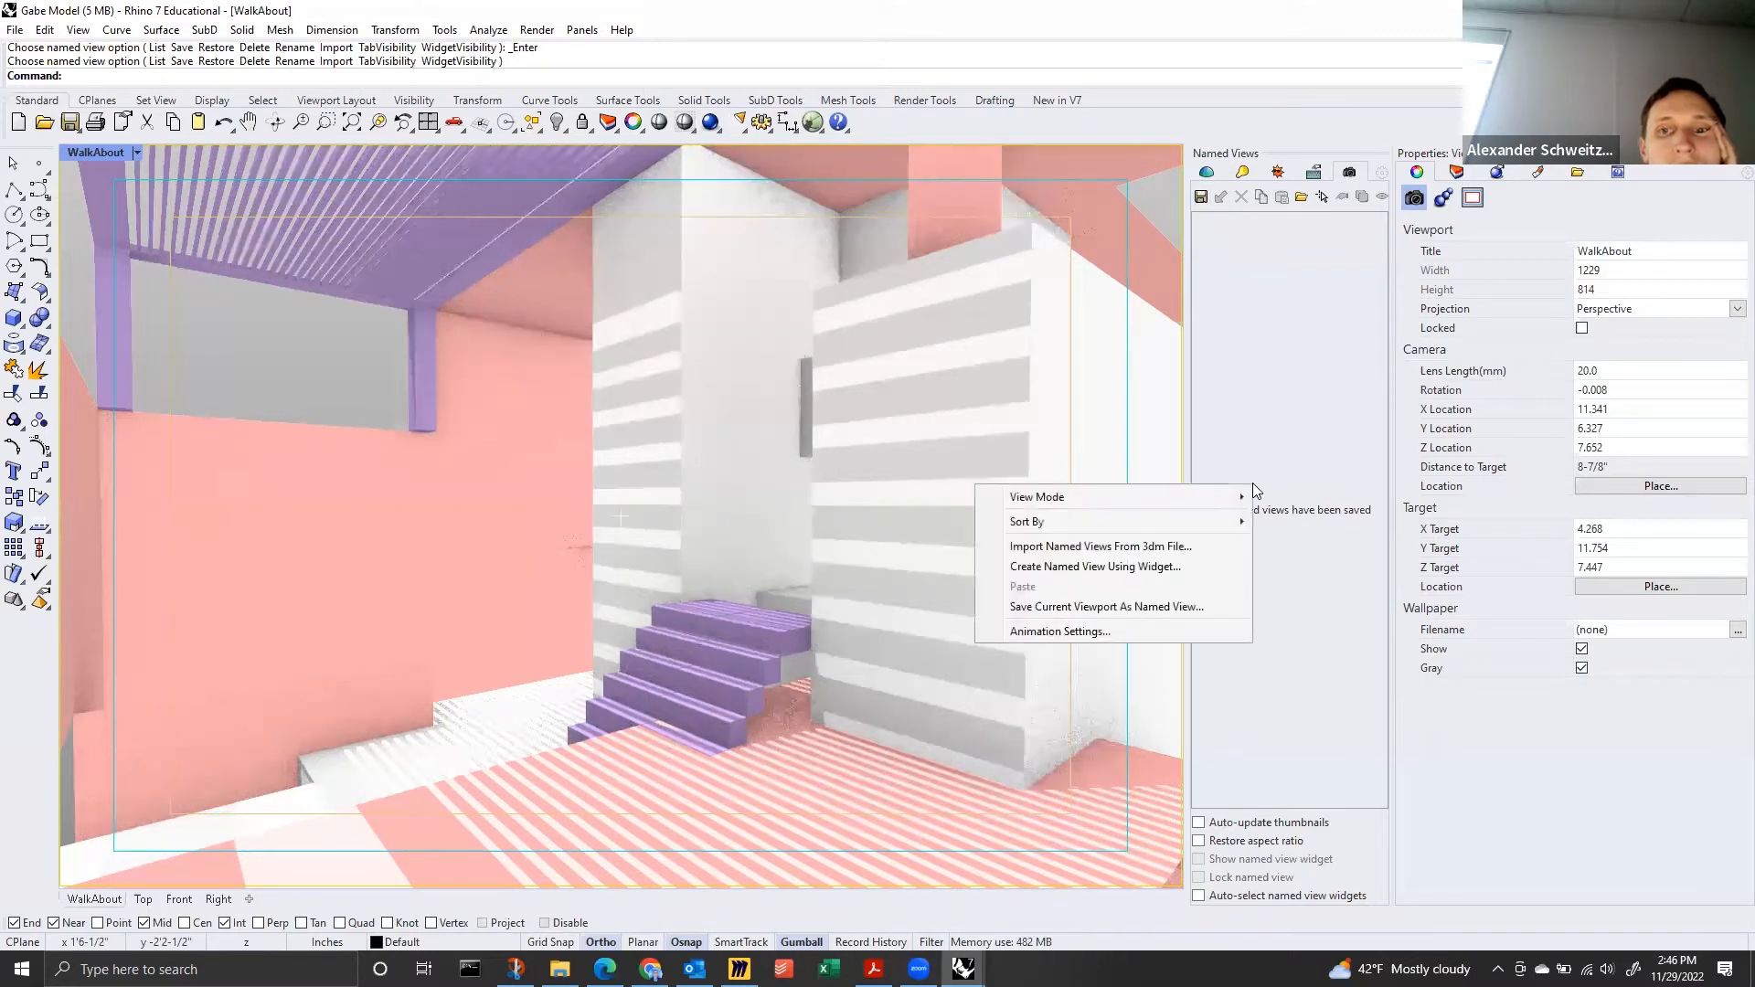
pyautogui.moveTo(1221, 500)
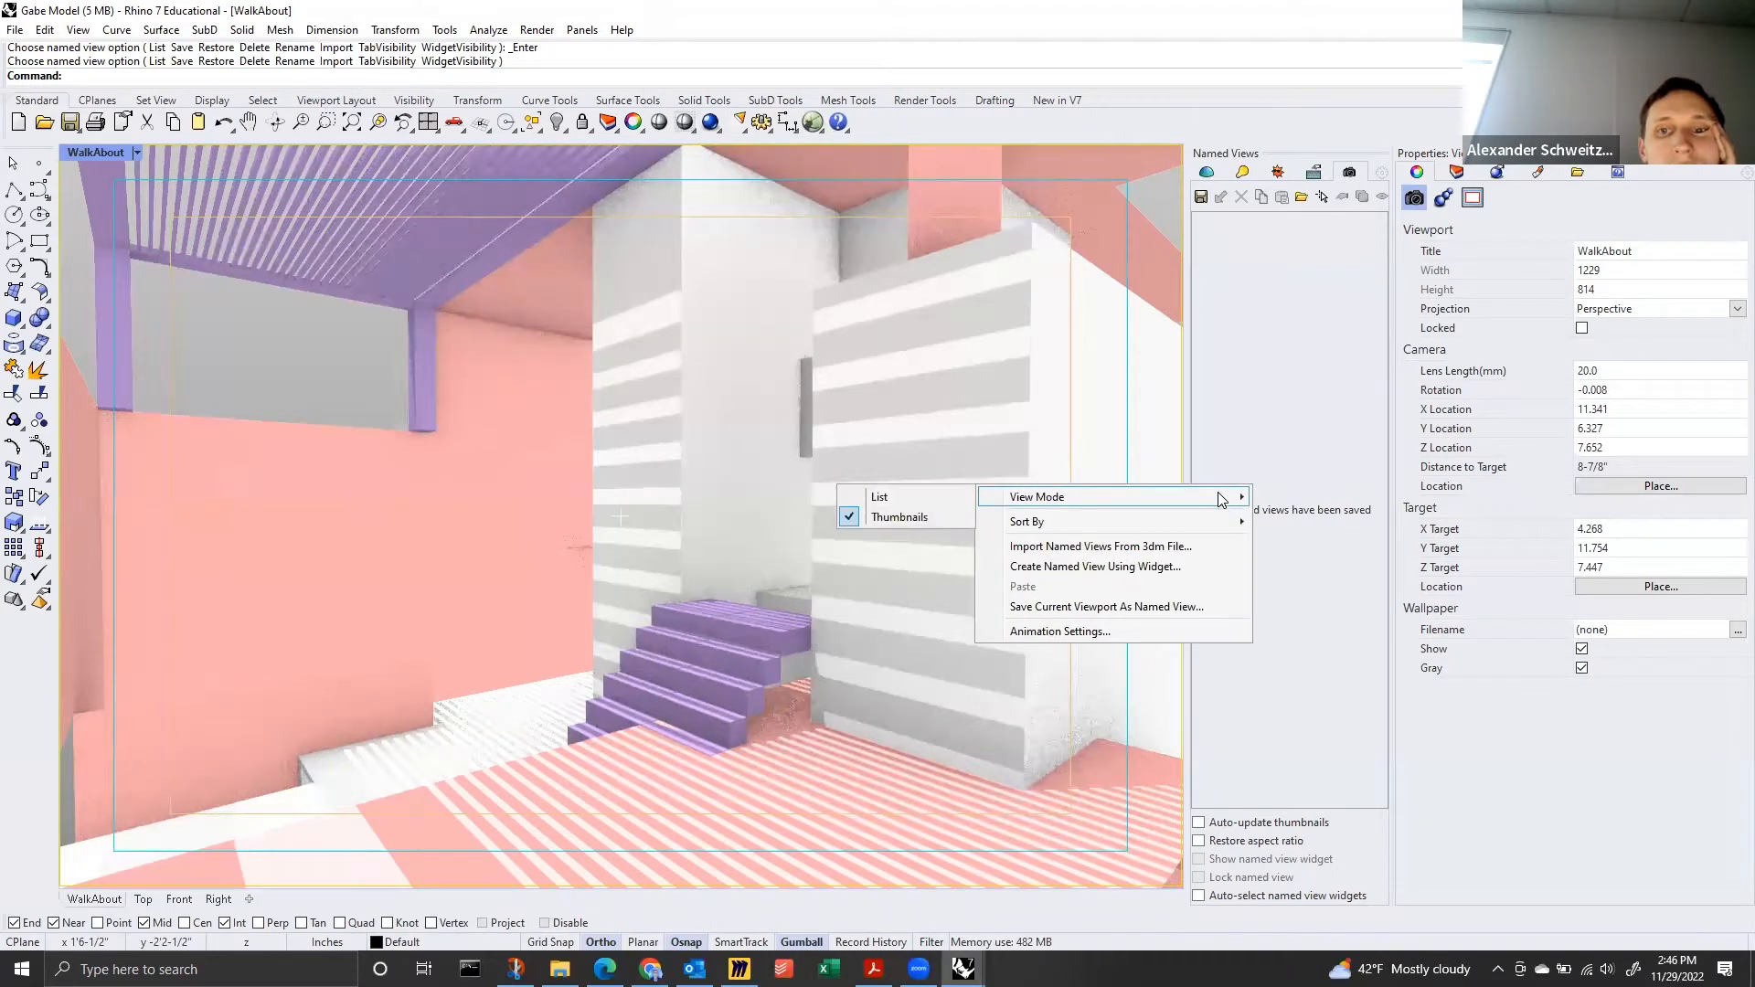
pyautogui.click(1258, 430)
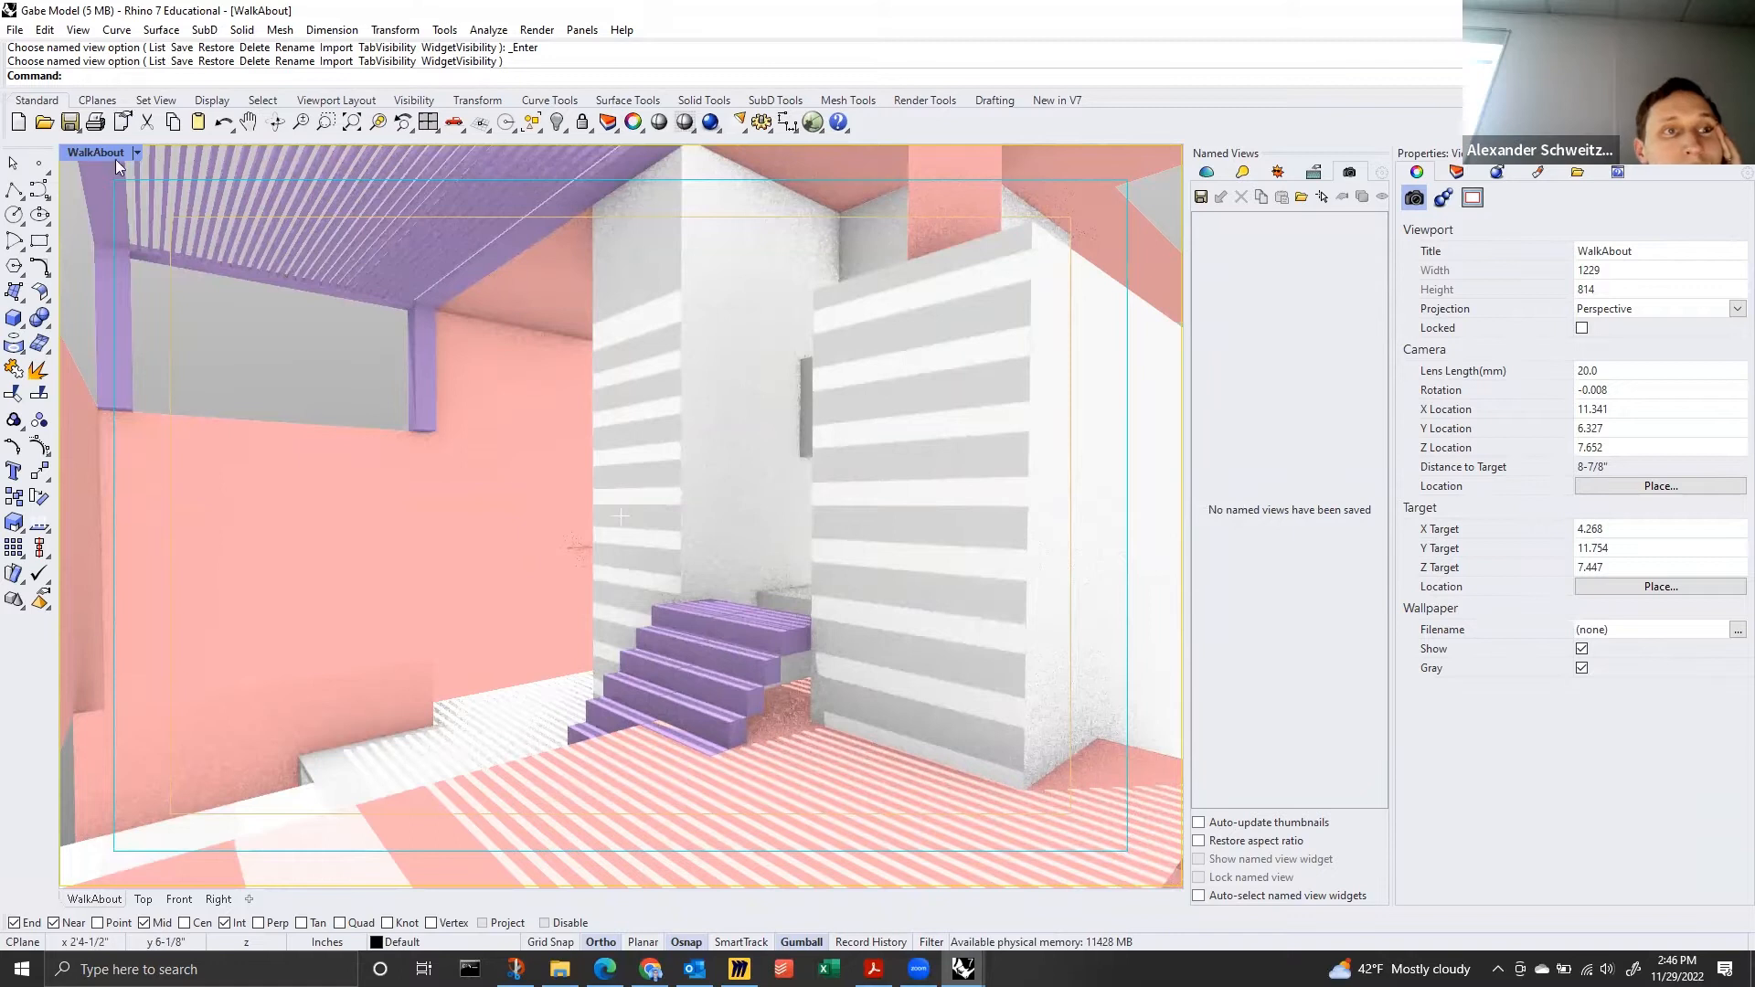
pyautogui.click(1201, 198)
pyautogui.press('BackSpace')
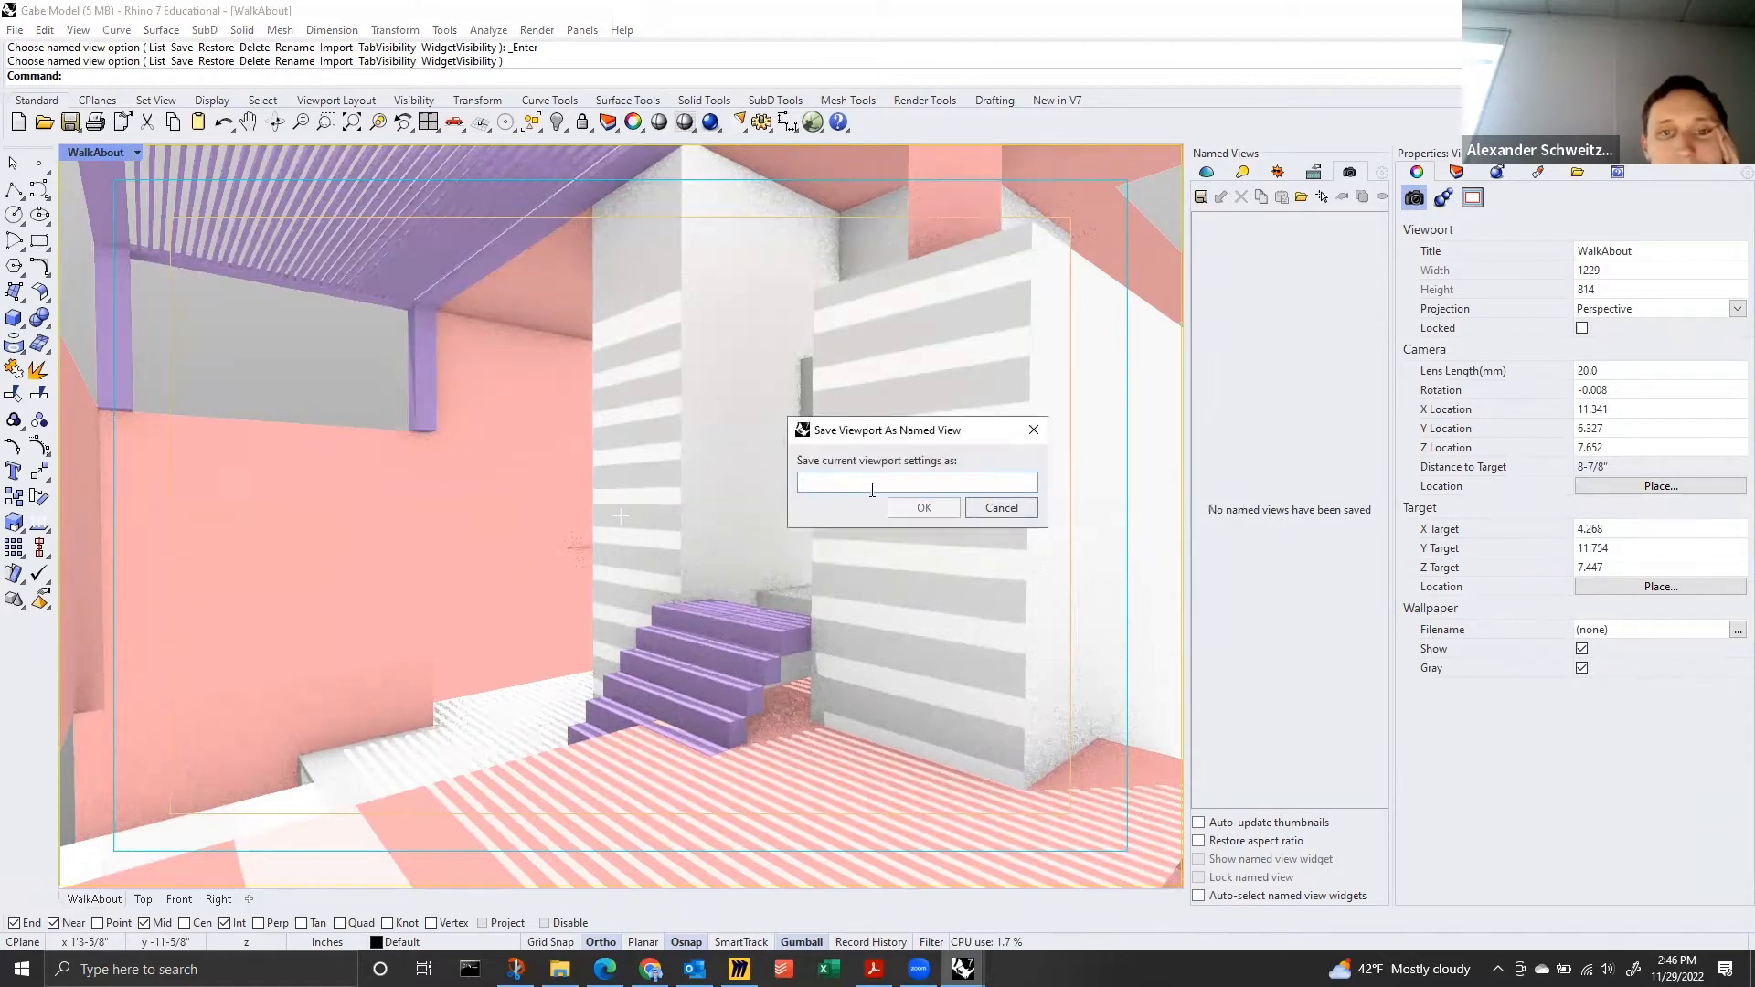
pyautogui.write('View 1')
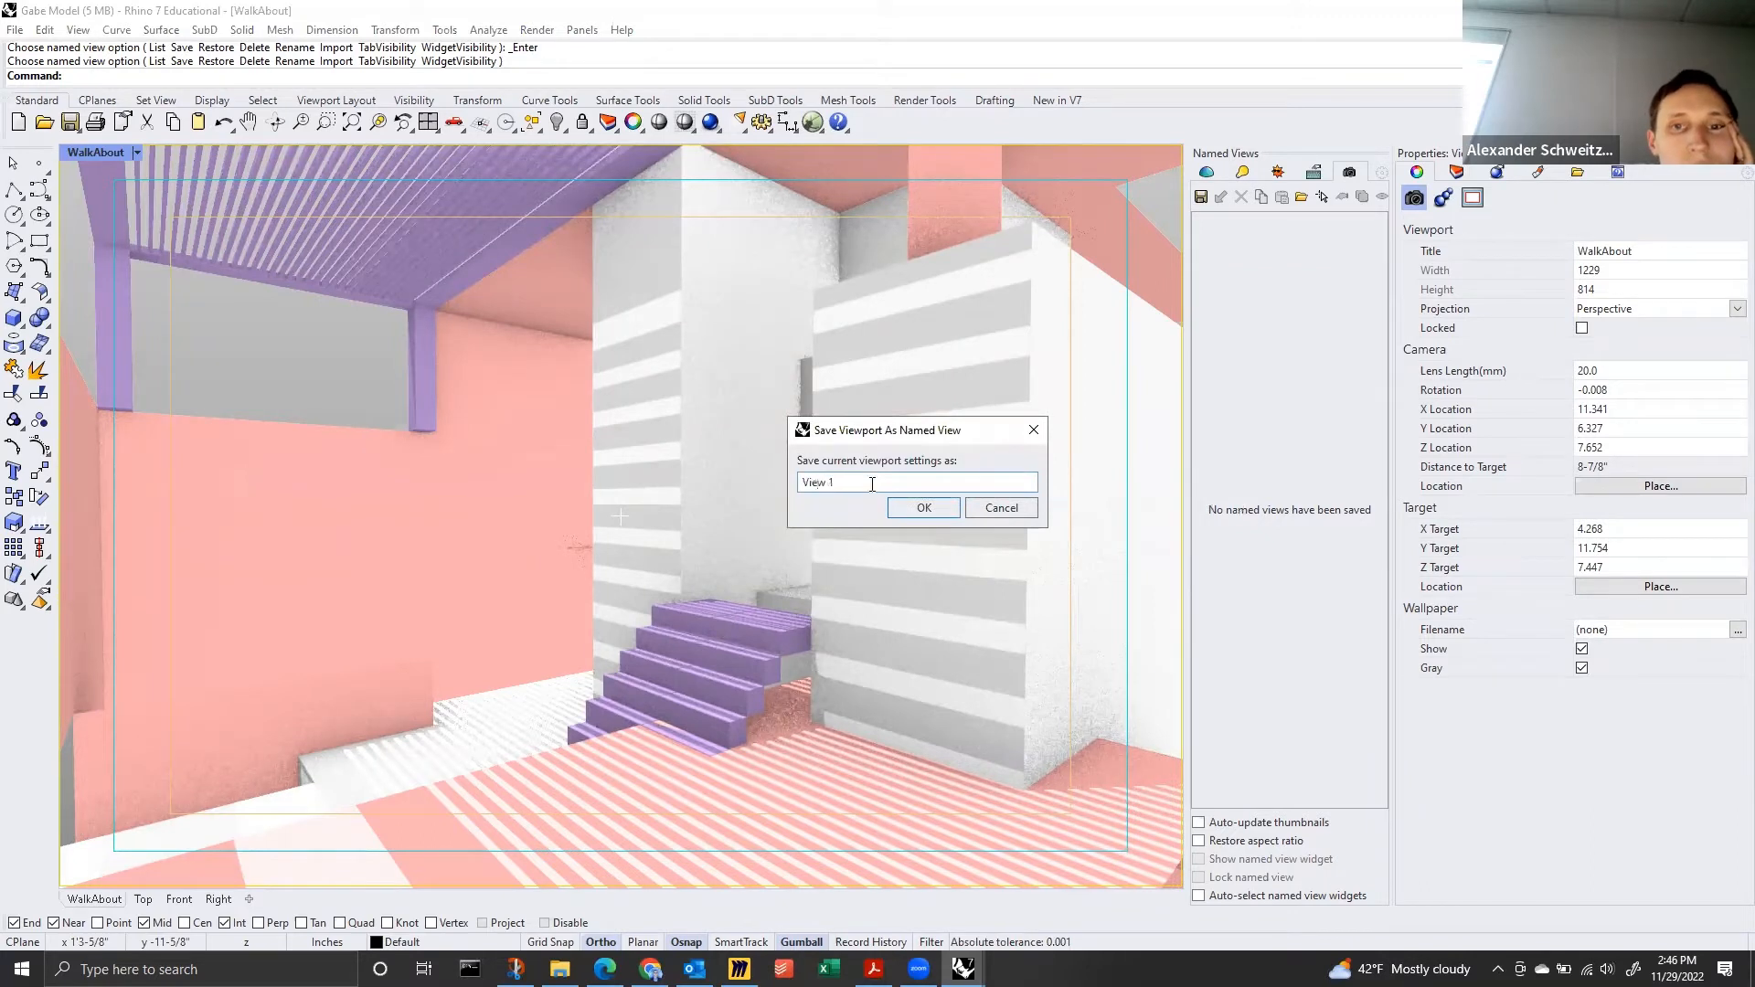
pyautogui.press('Return')
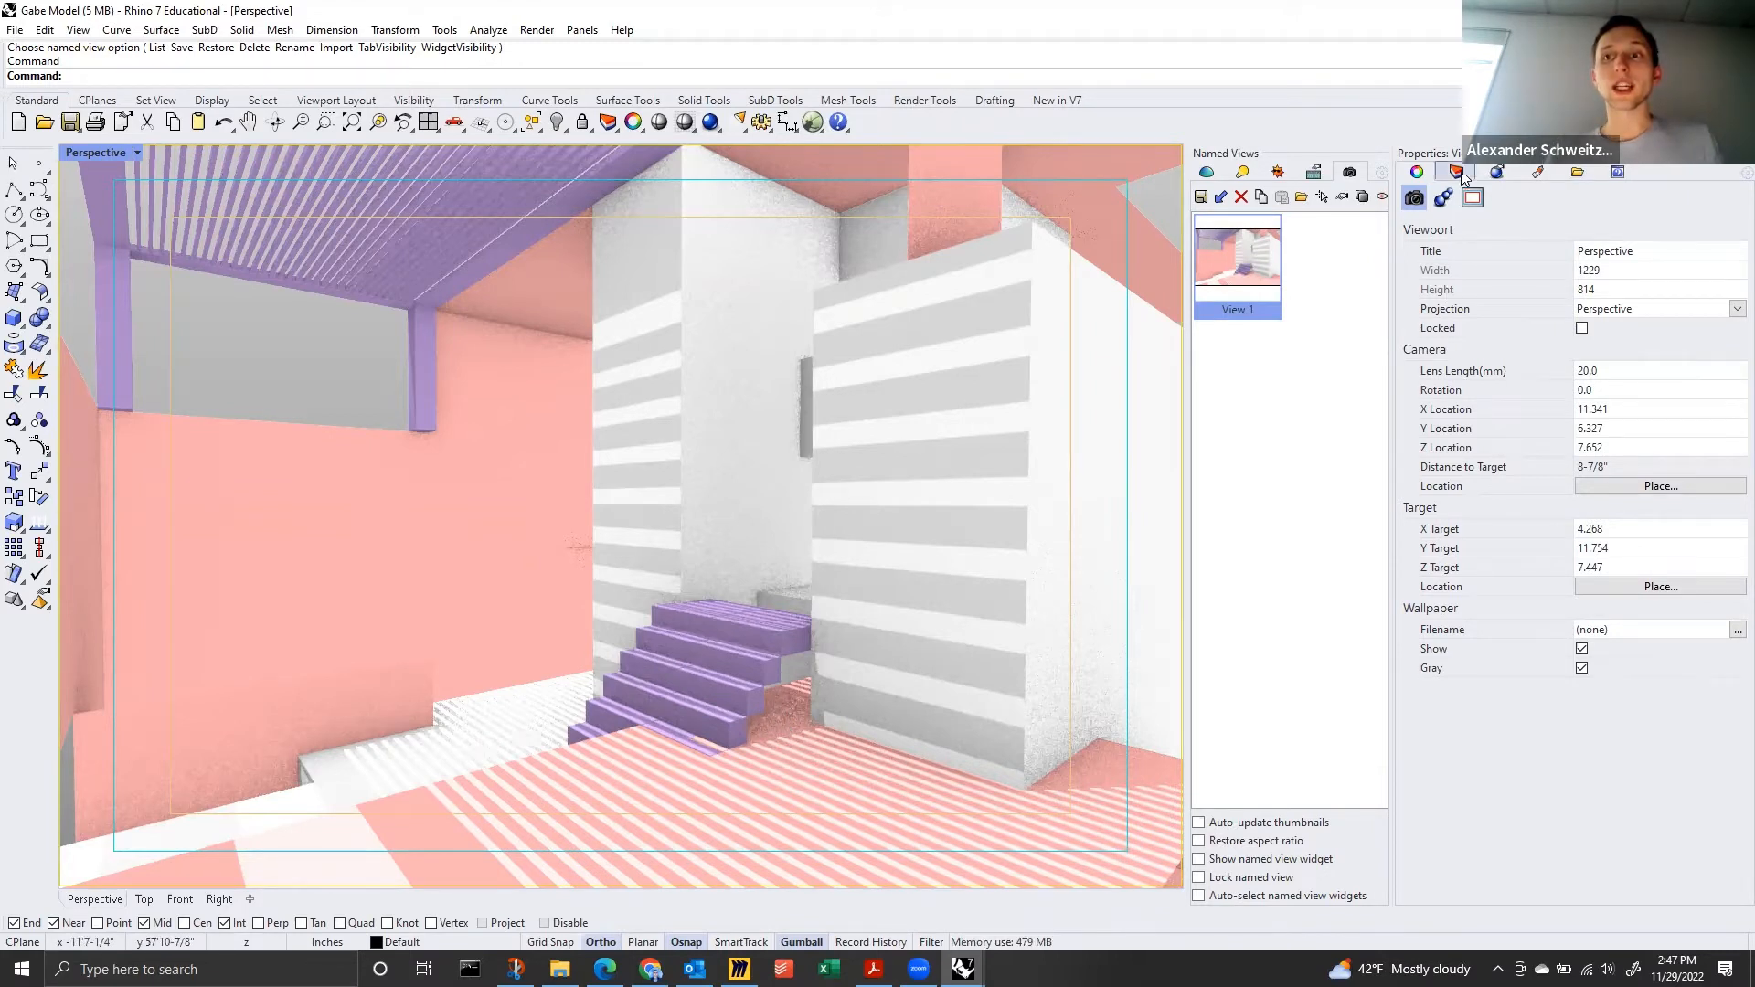
# In the rendering settings, keep Current Viewport as the view and set the render dimensions to 1920 x 1080 (16:9).
pyautogui.click(1493, 174)
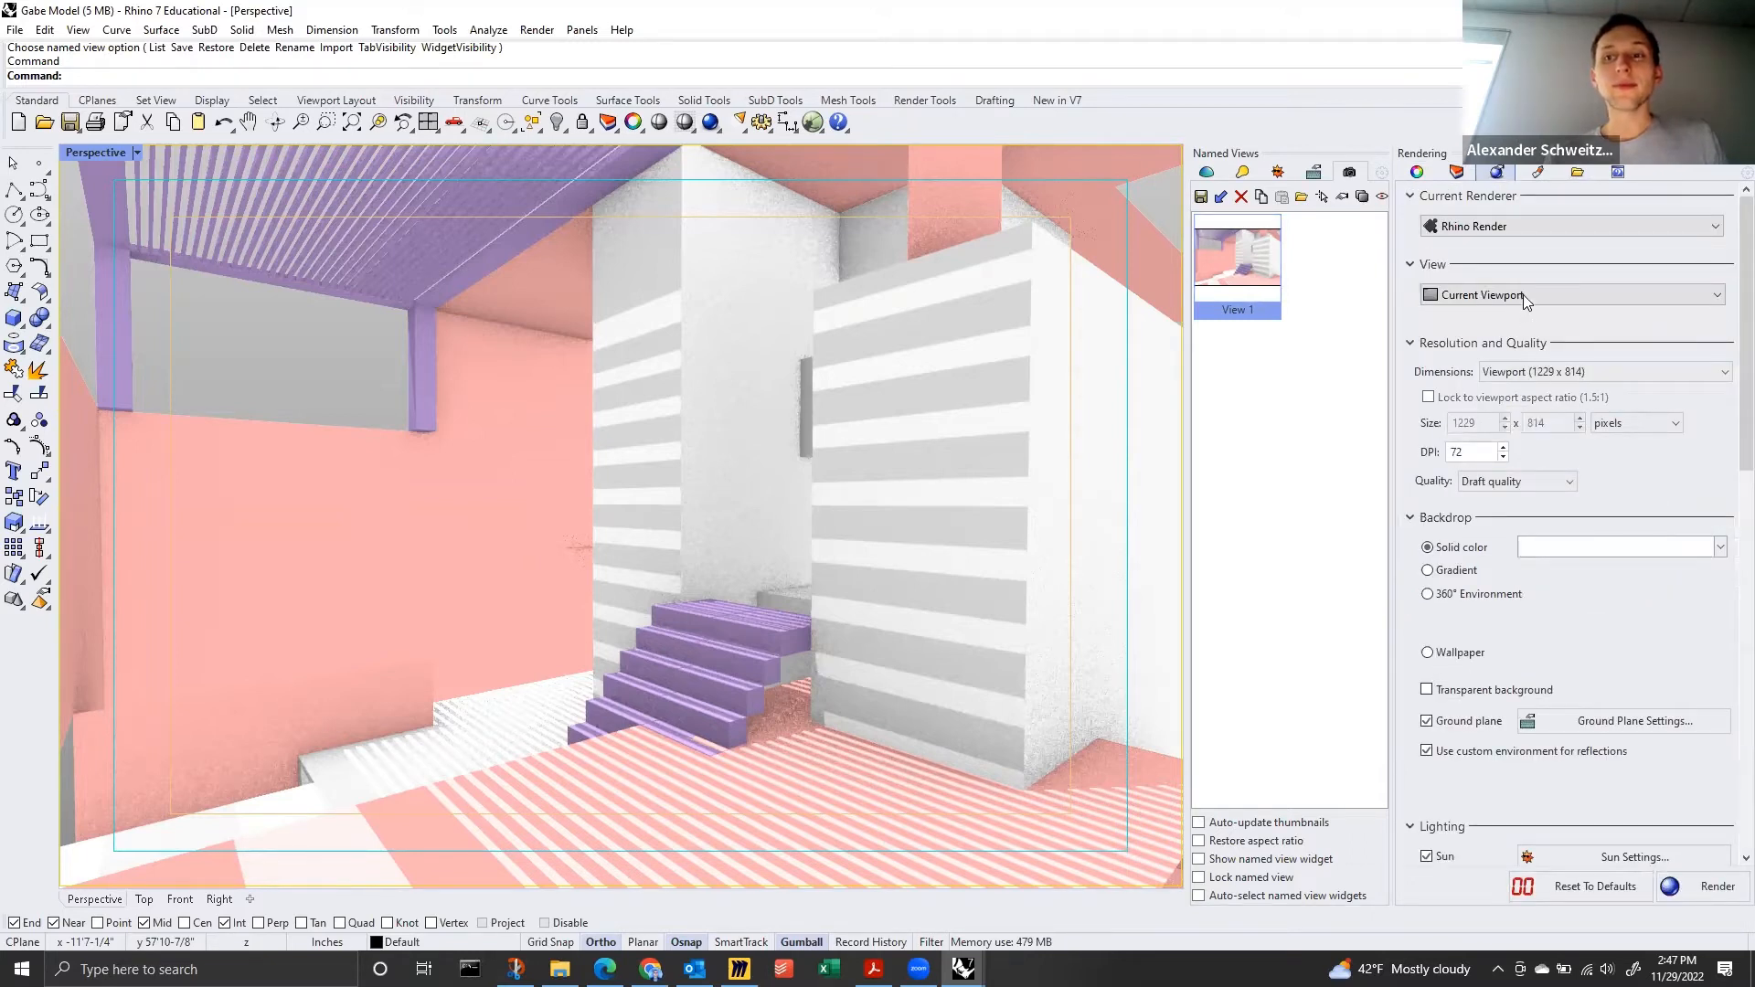
pyautogui.click(1522, 294)
pyautogui.click(1525, 294)
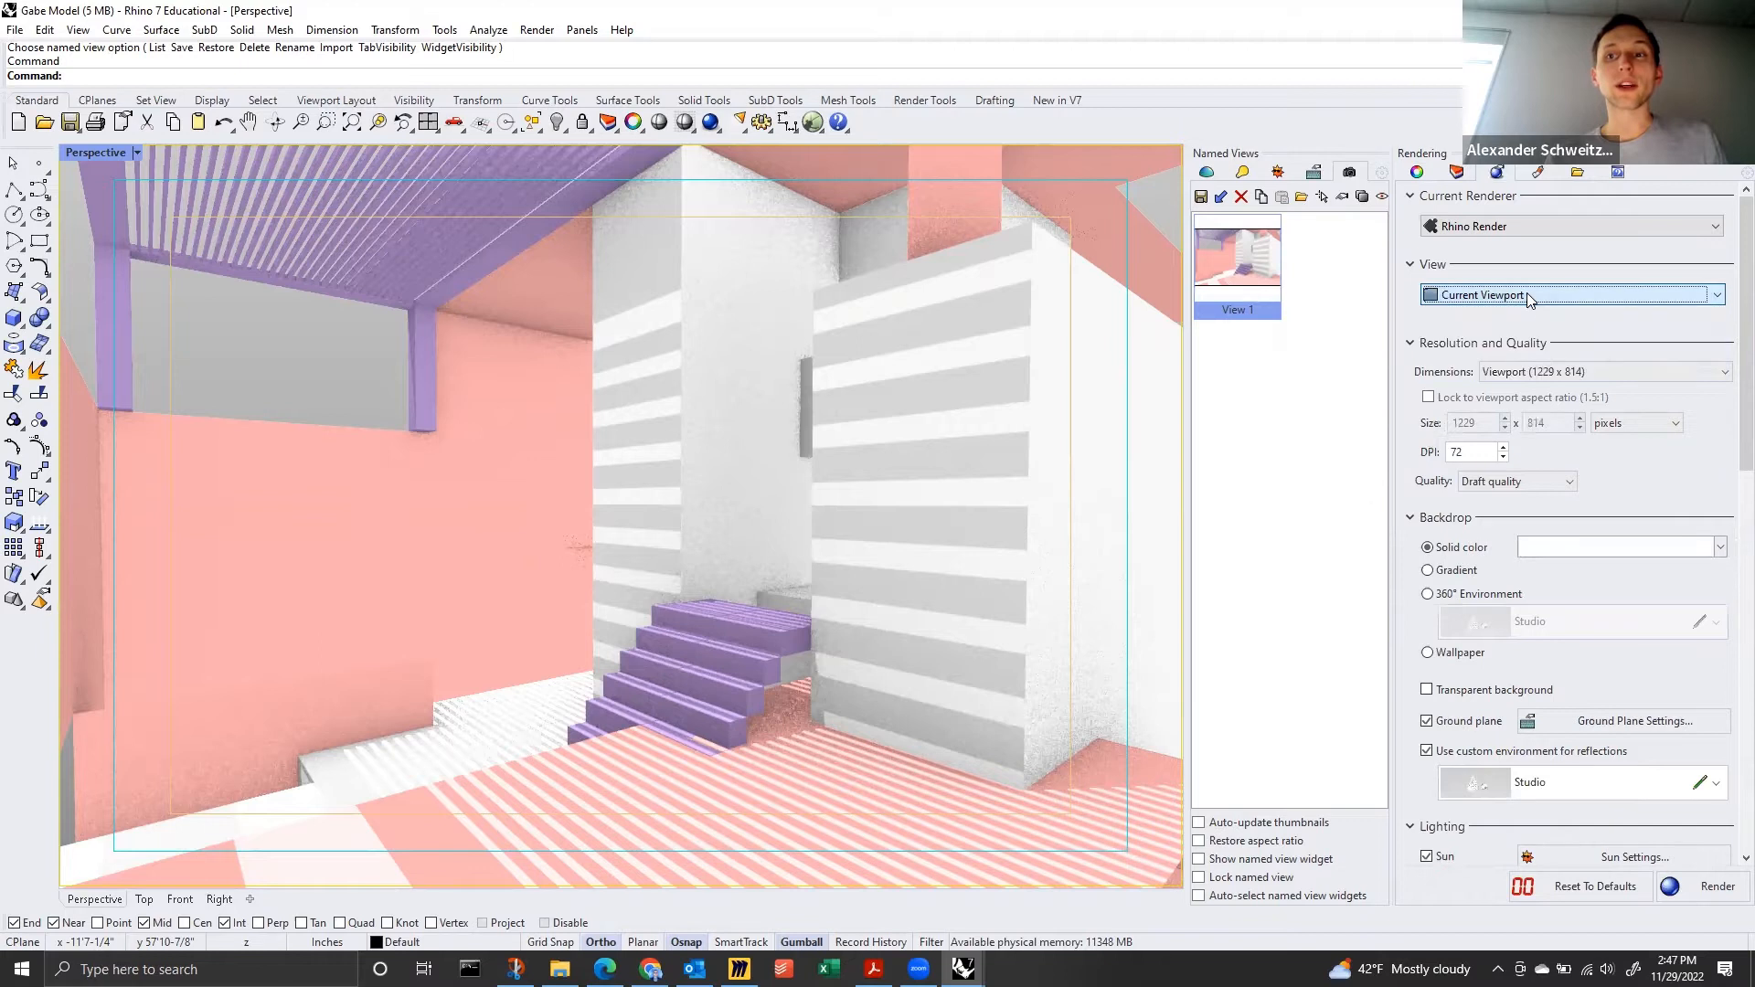
pyautogui.click(1538, 375)
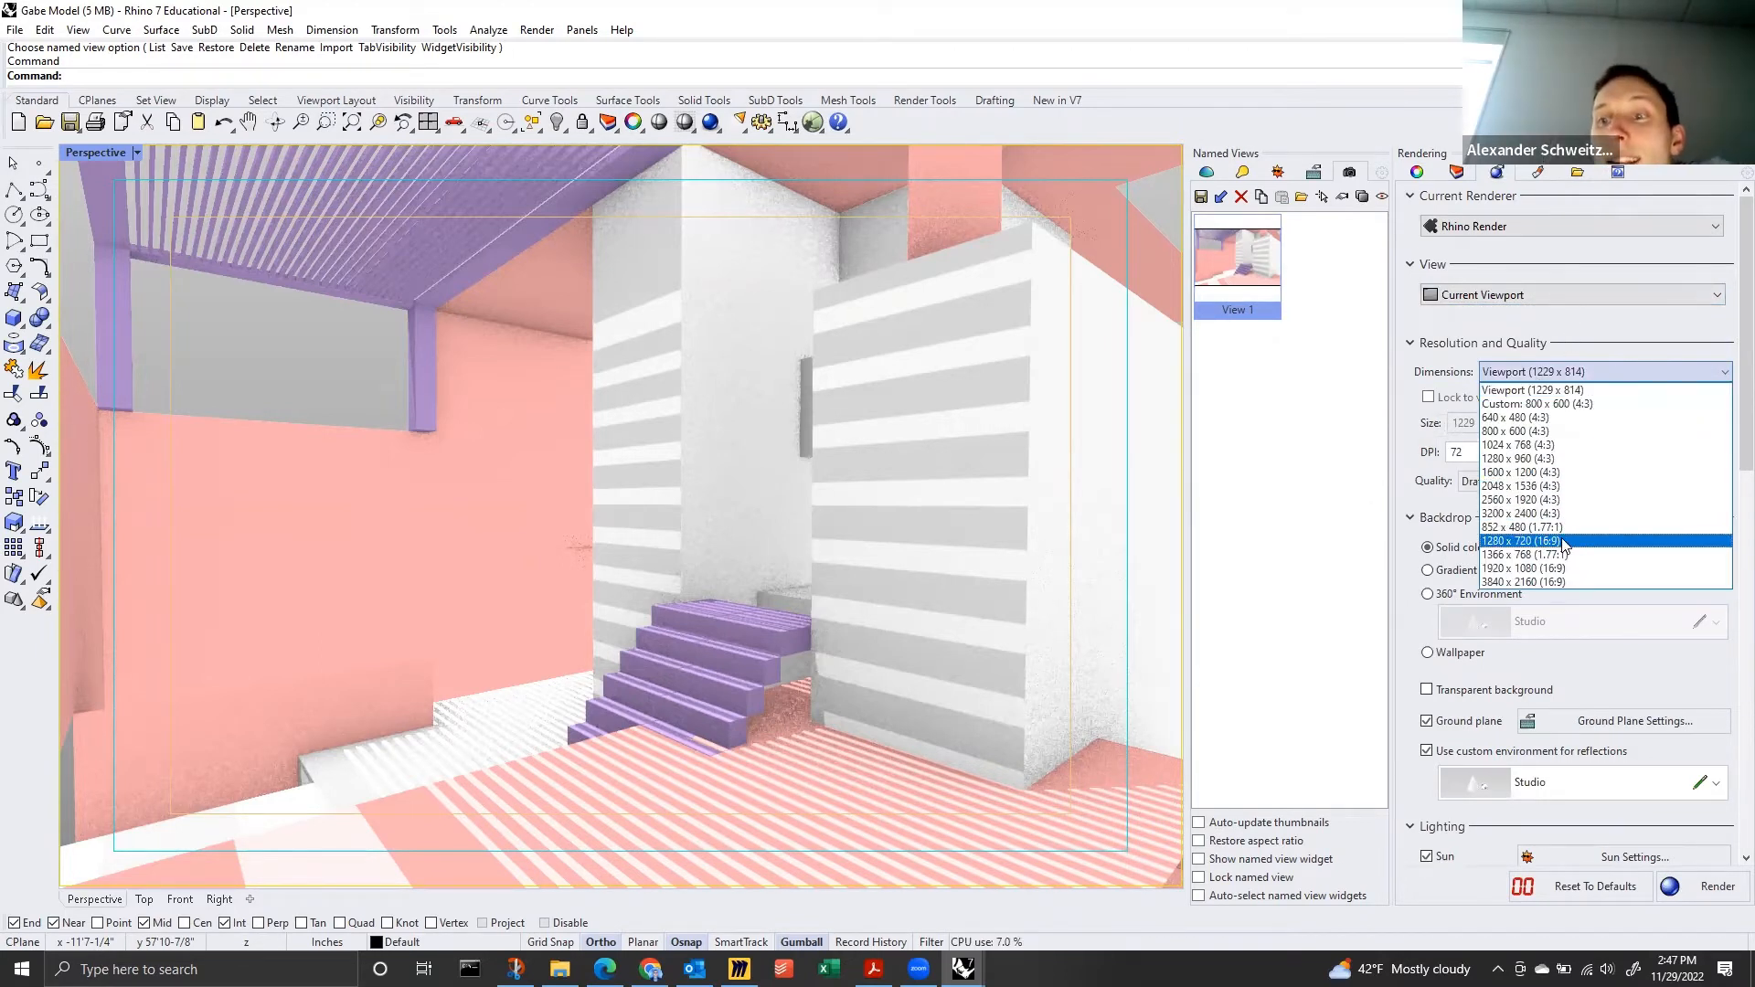
pyautogui.click(1561, 568)
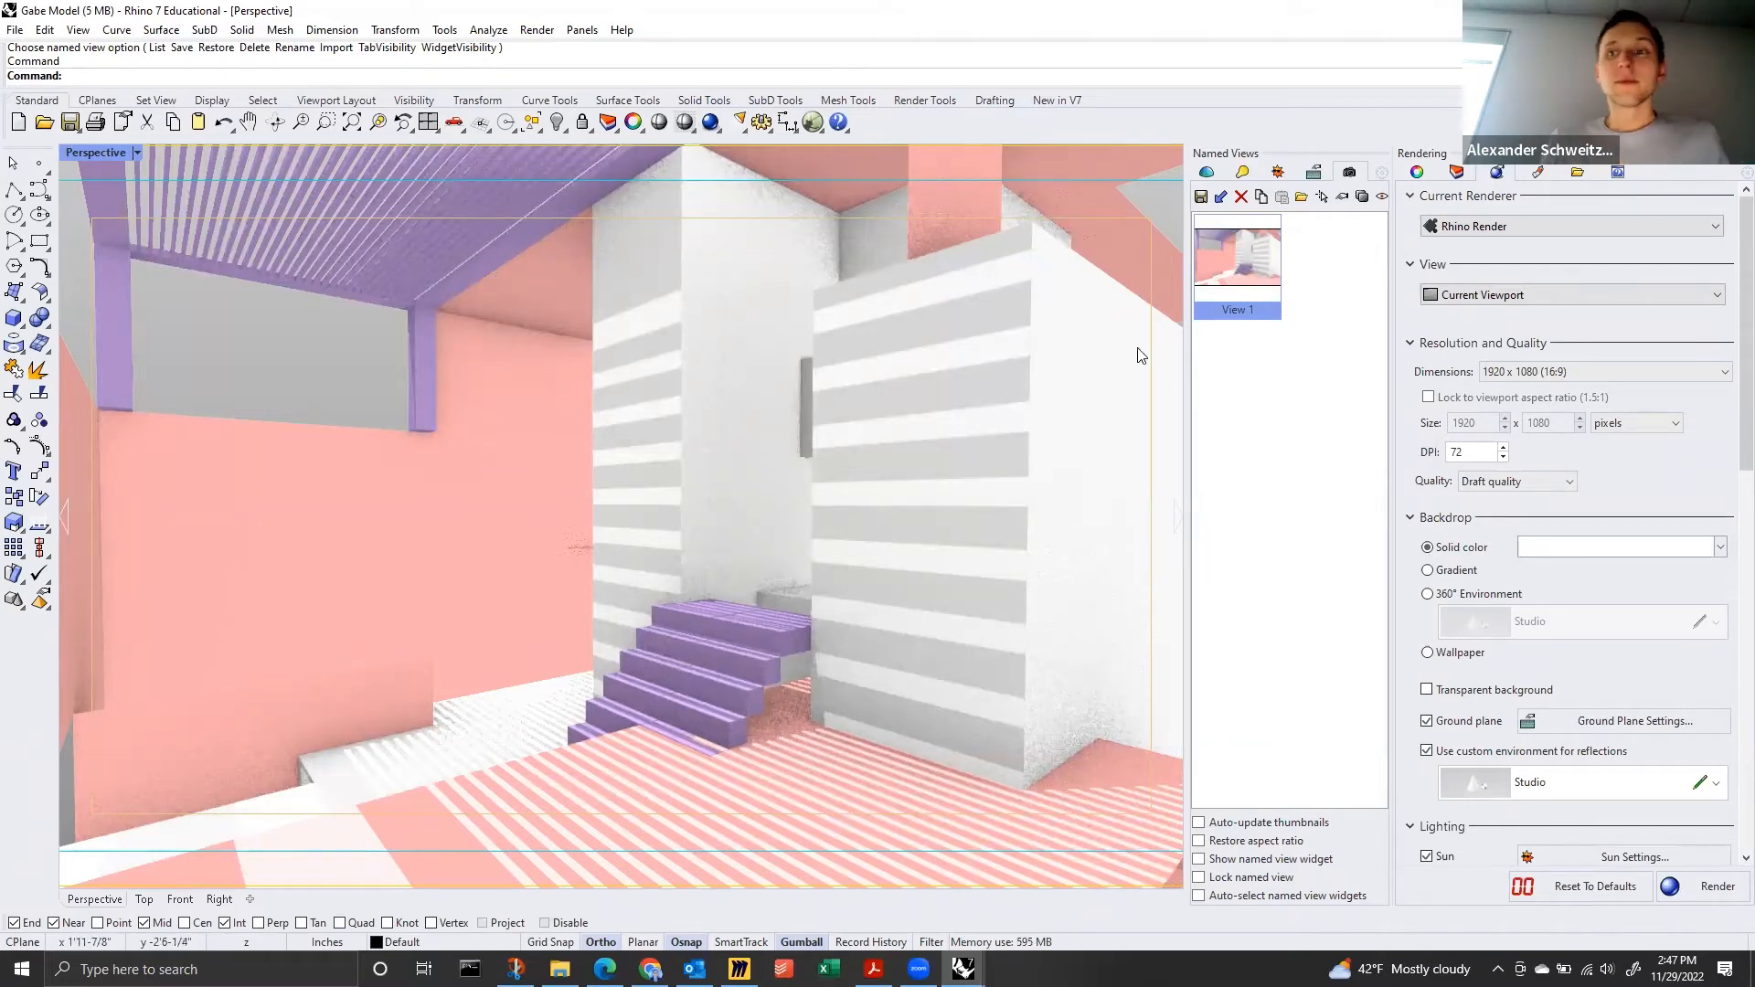
# Set the render resolution to 150 DPI and the quality to Good quality.
pyautogui.doubleClick(1478, 454)
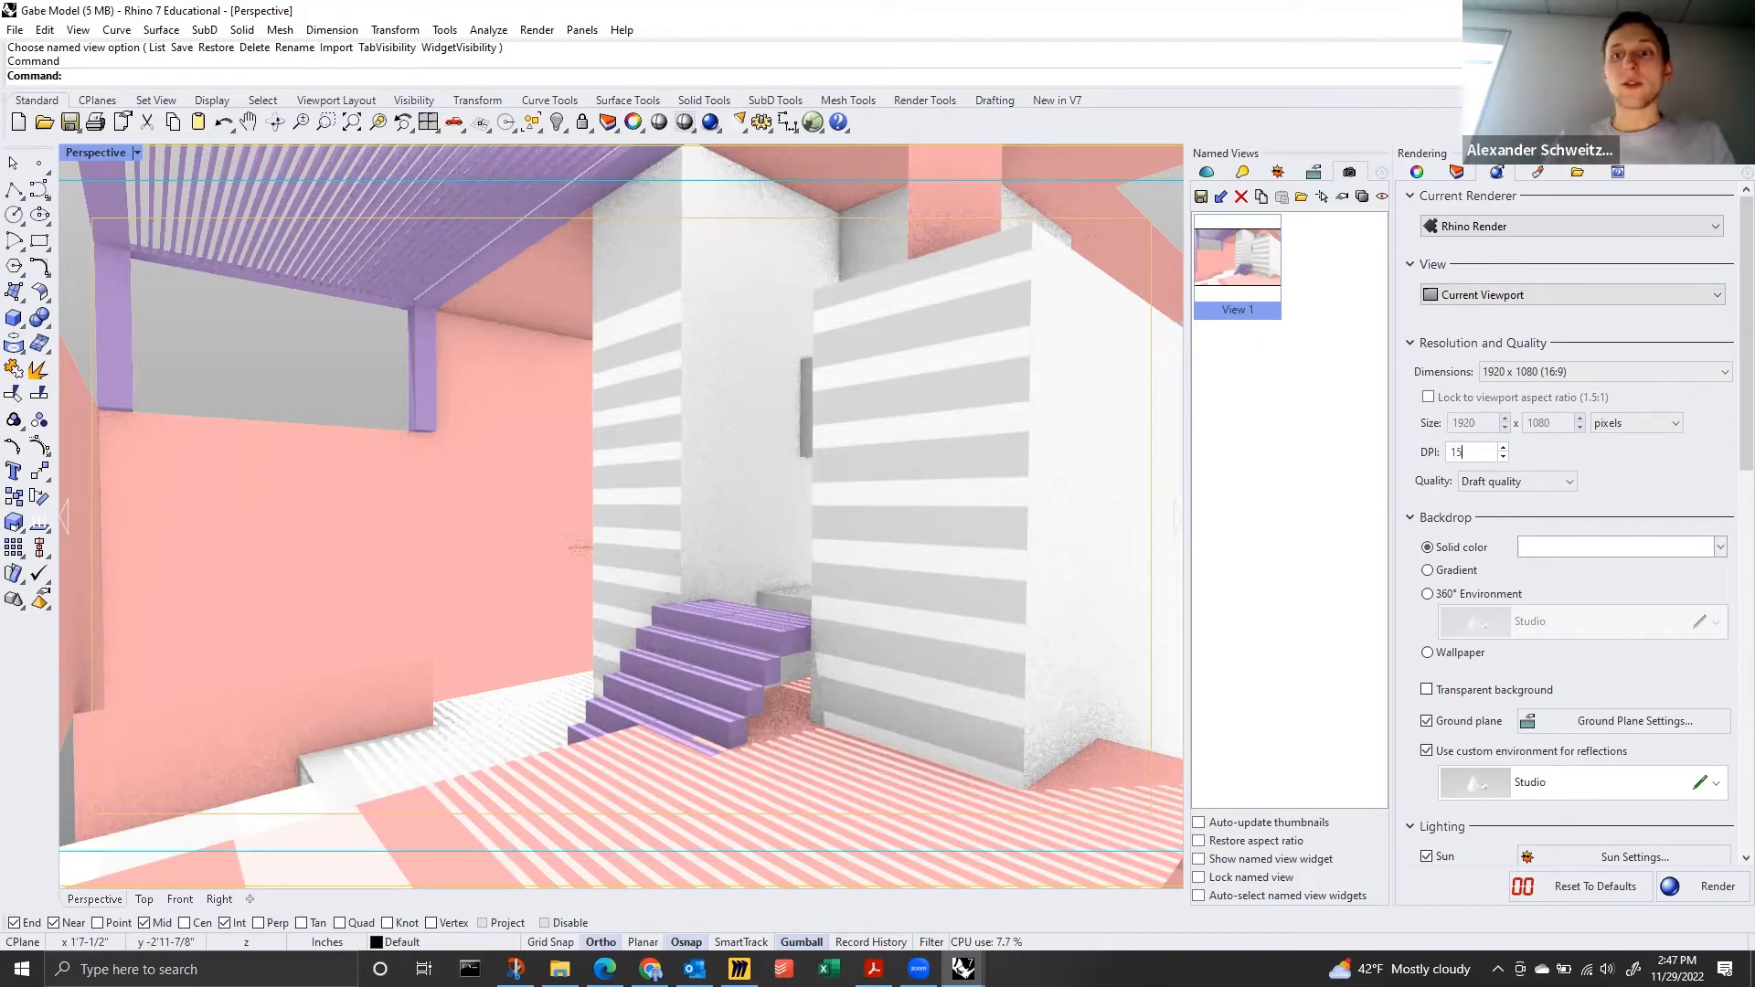
pyautogui.click(1516, 477)
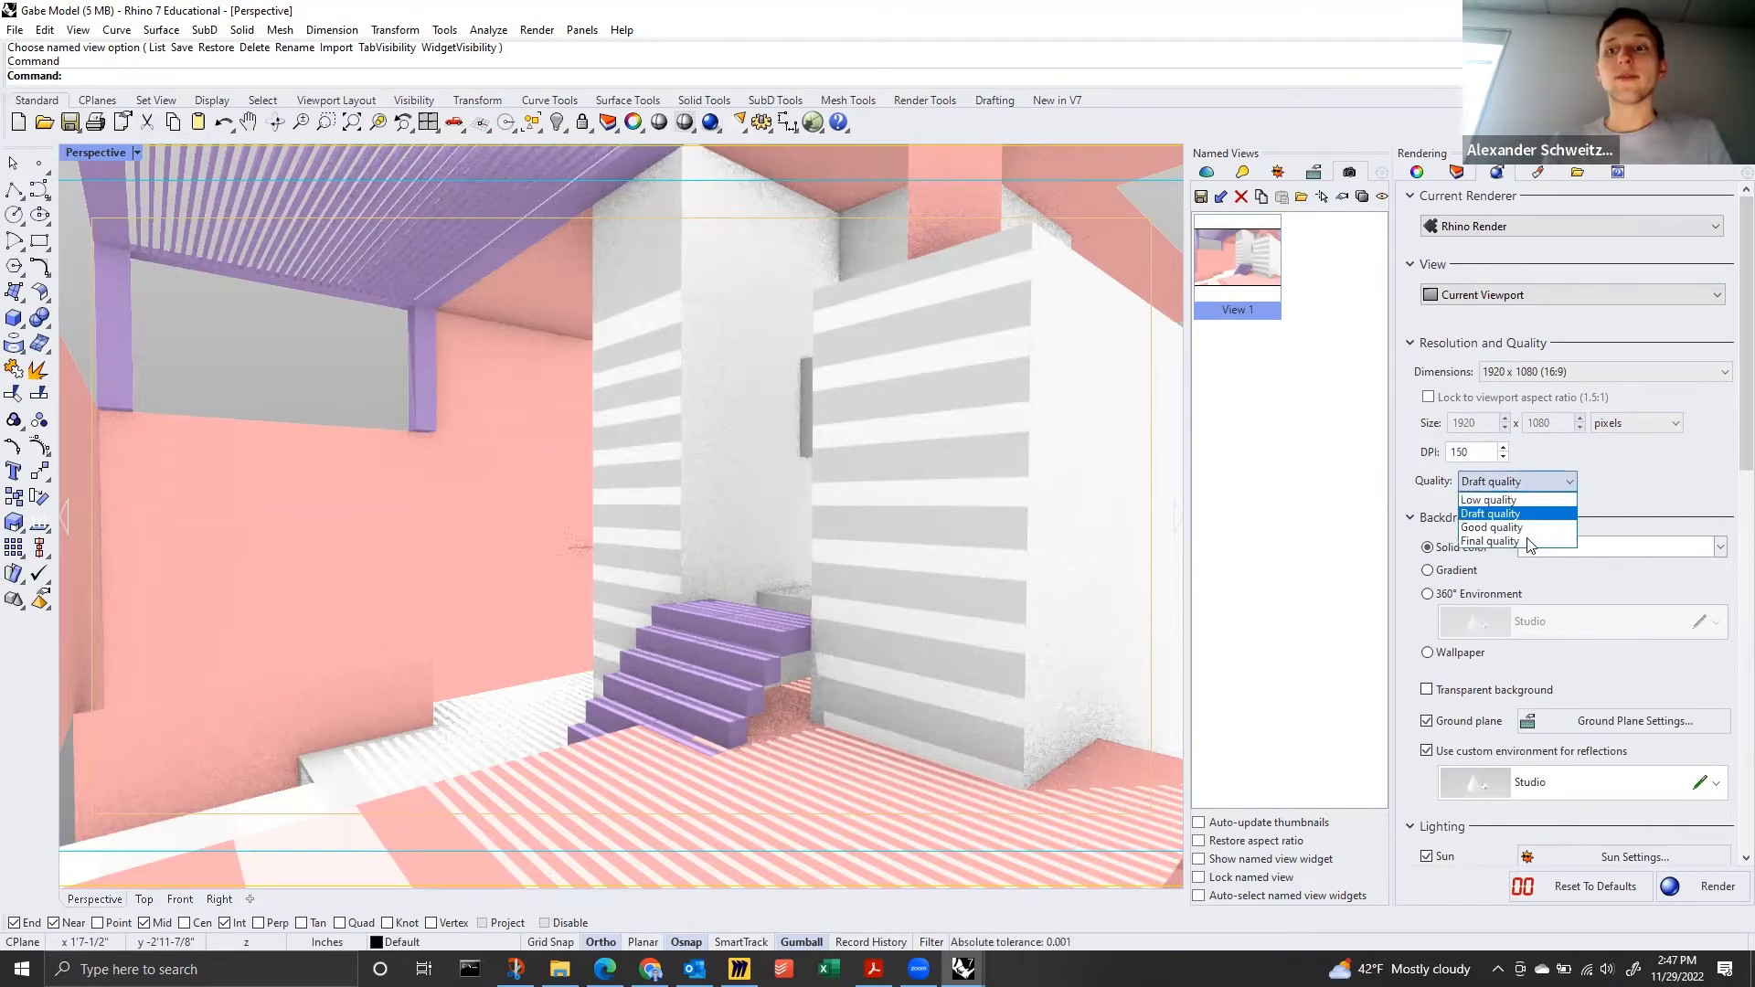
pyautogui.click(1528, 528)
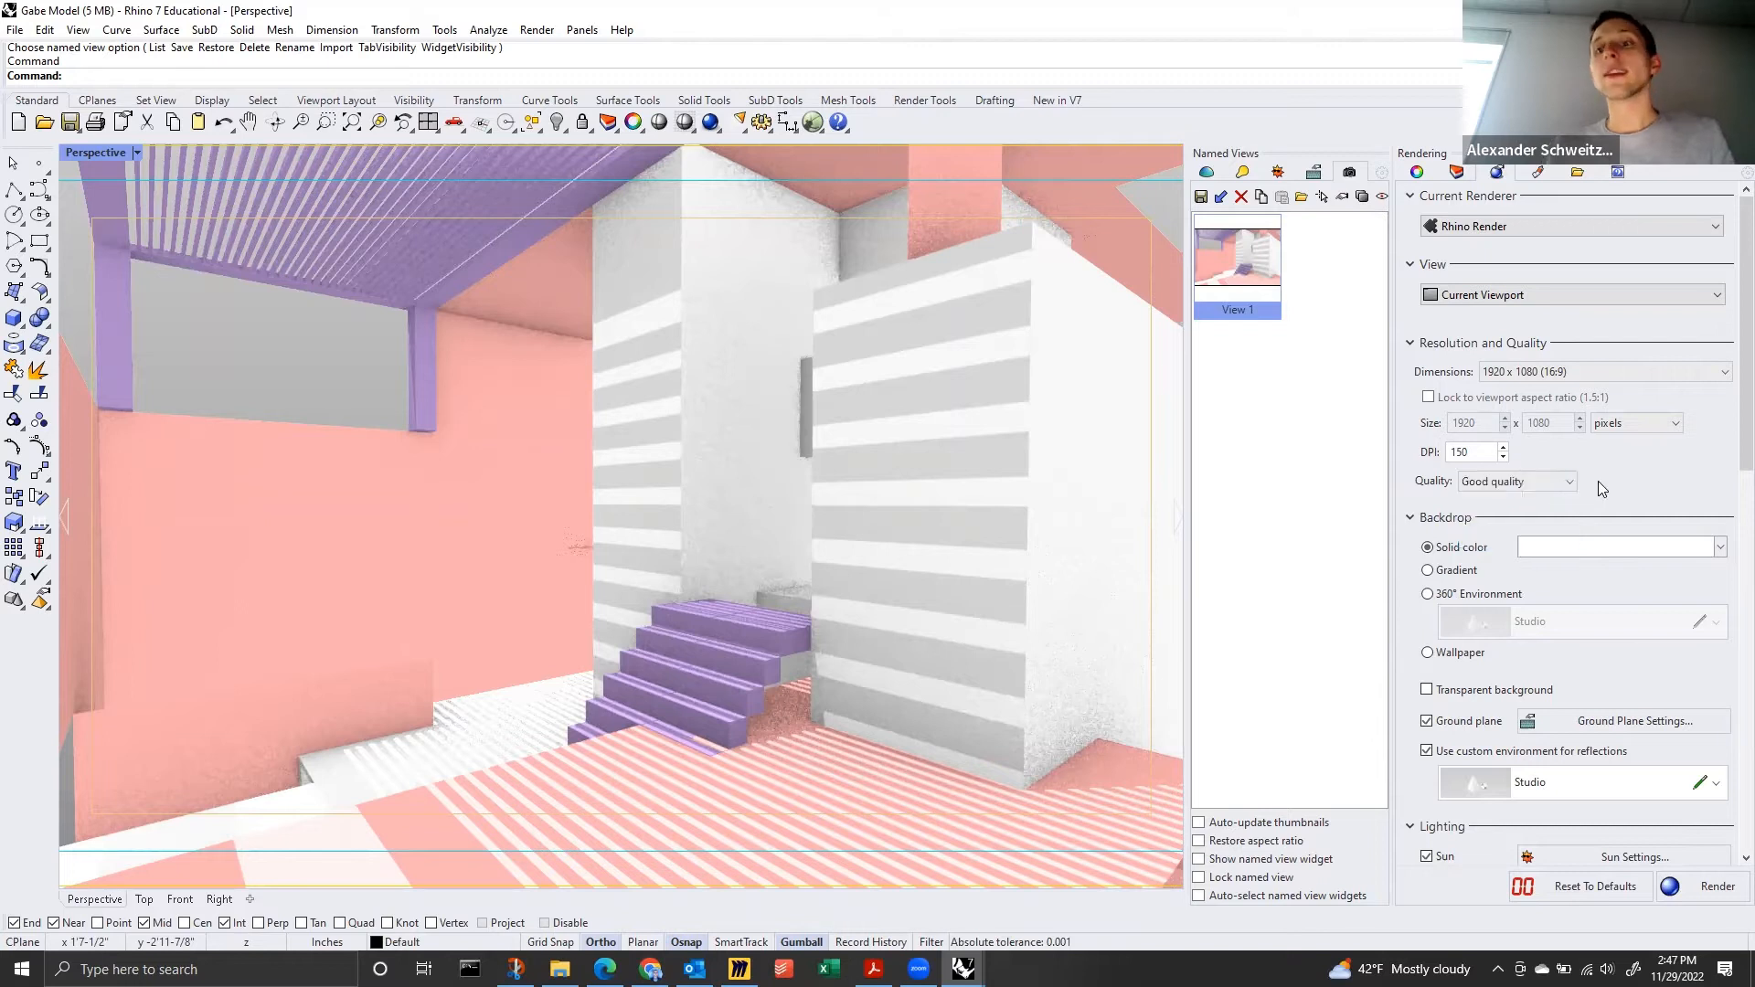
# Turn on the transparent background in the render backdrop settings and review the remaining render settings.
pyautogui.click(1541, 554)
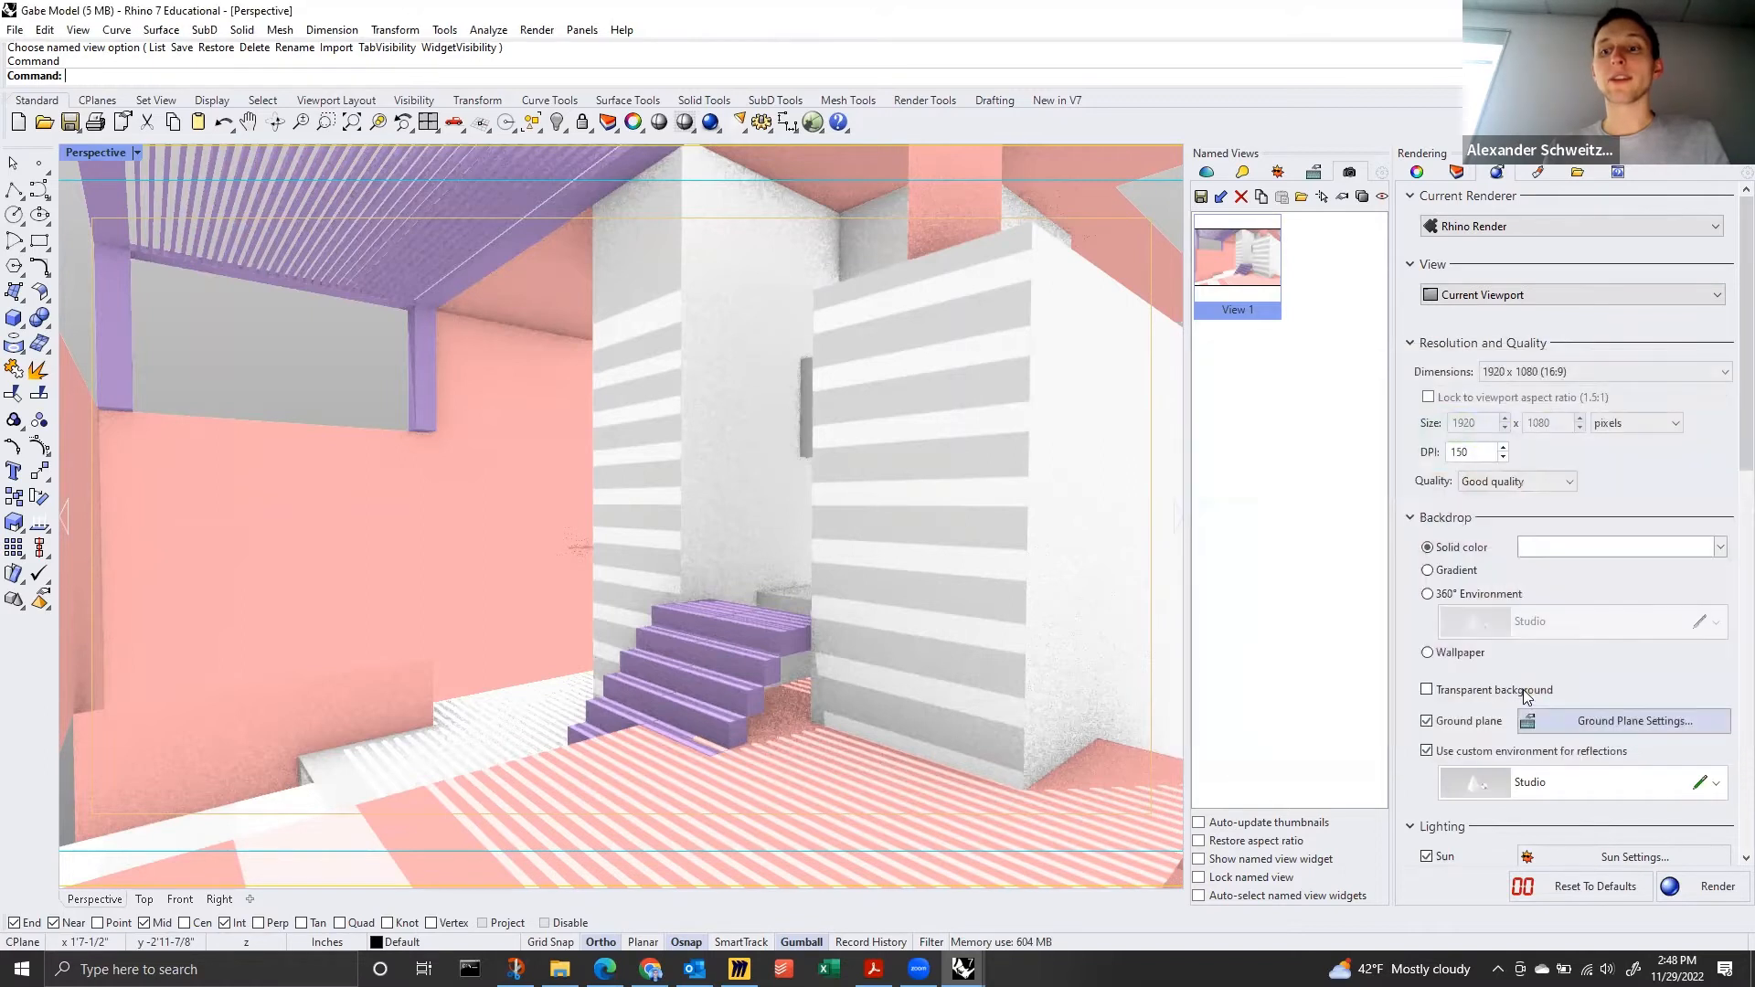
pyautogui.click(1522, 689)
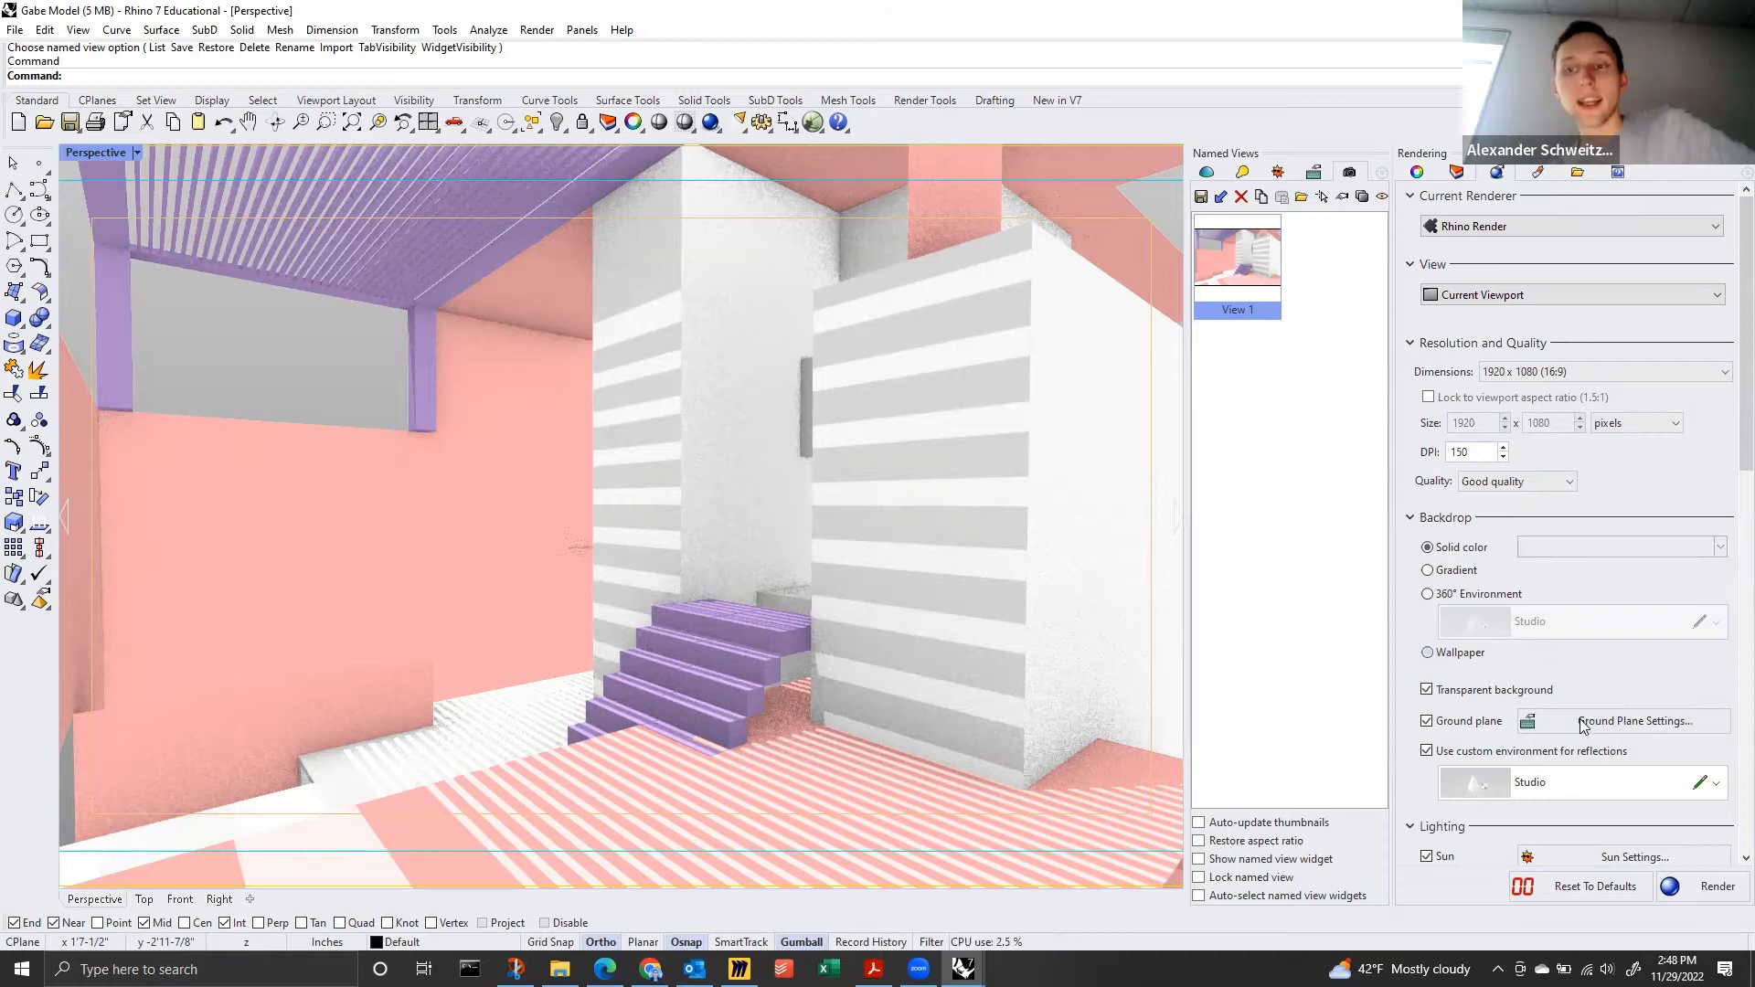
pyautogui.scroll(-4, 1596, 704)
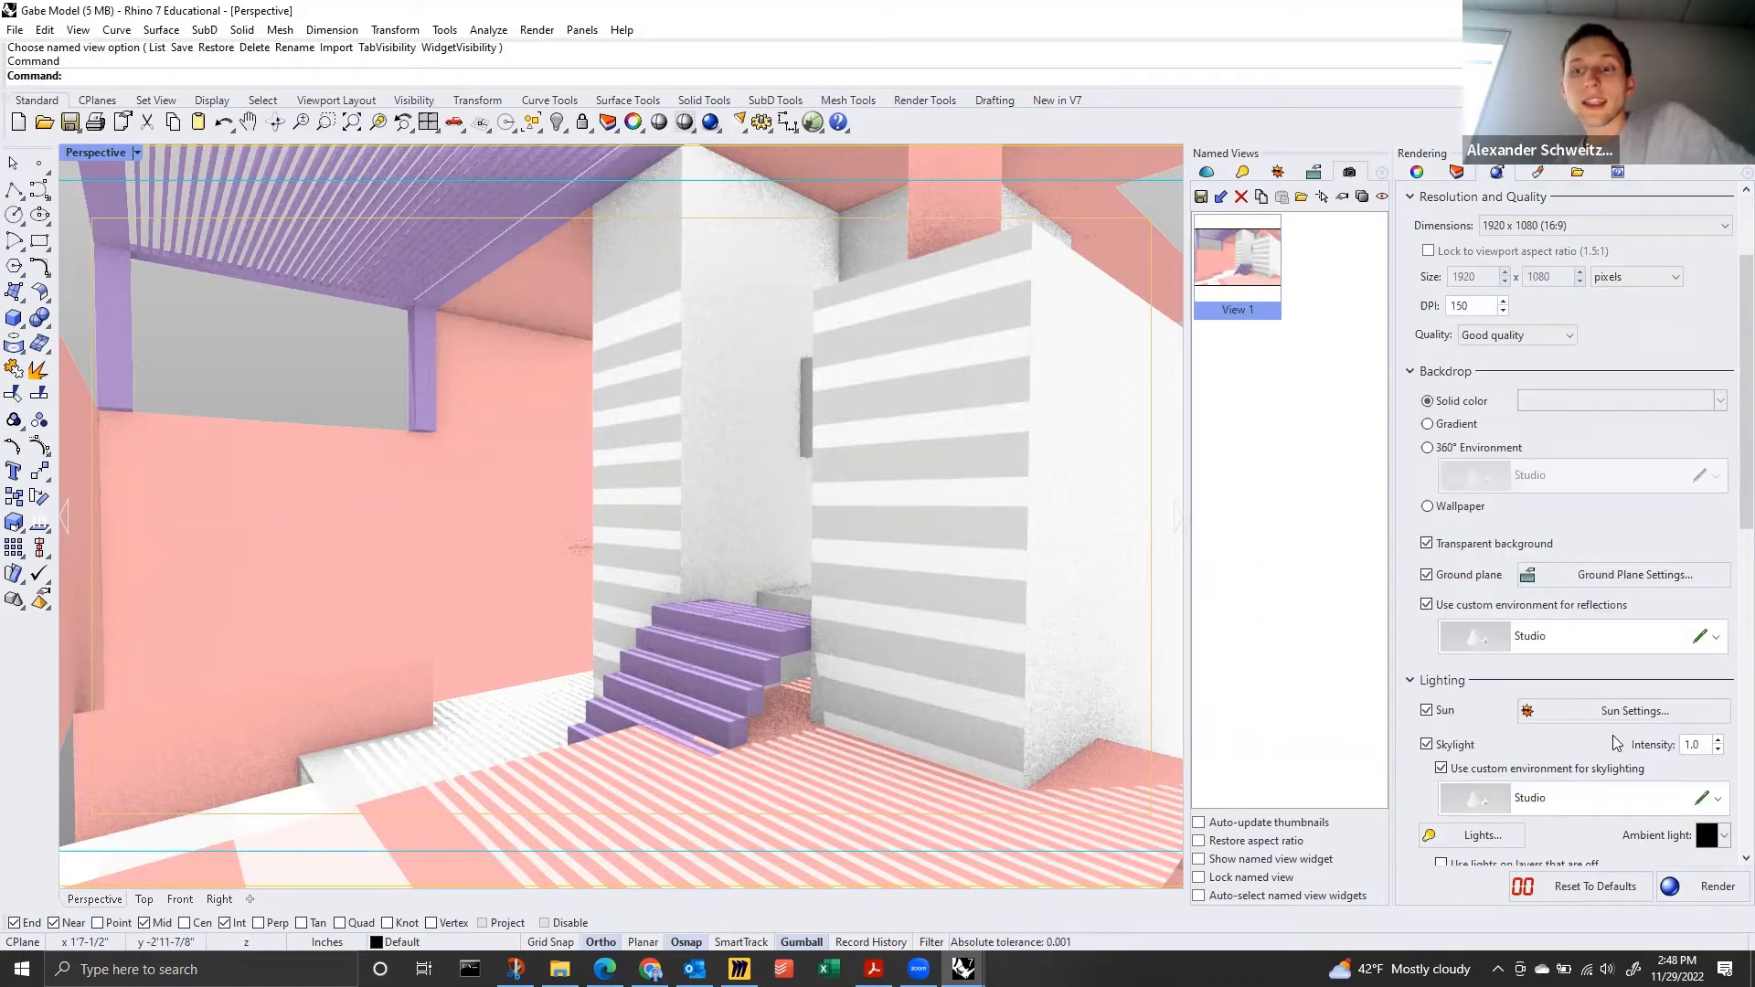
pyautogui.scroll(-15, 1614, 742)
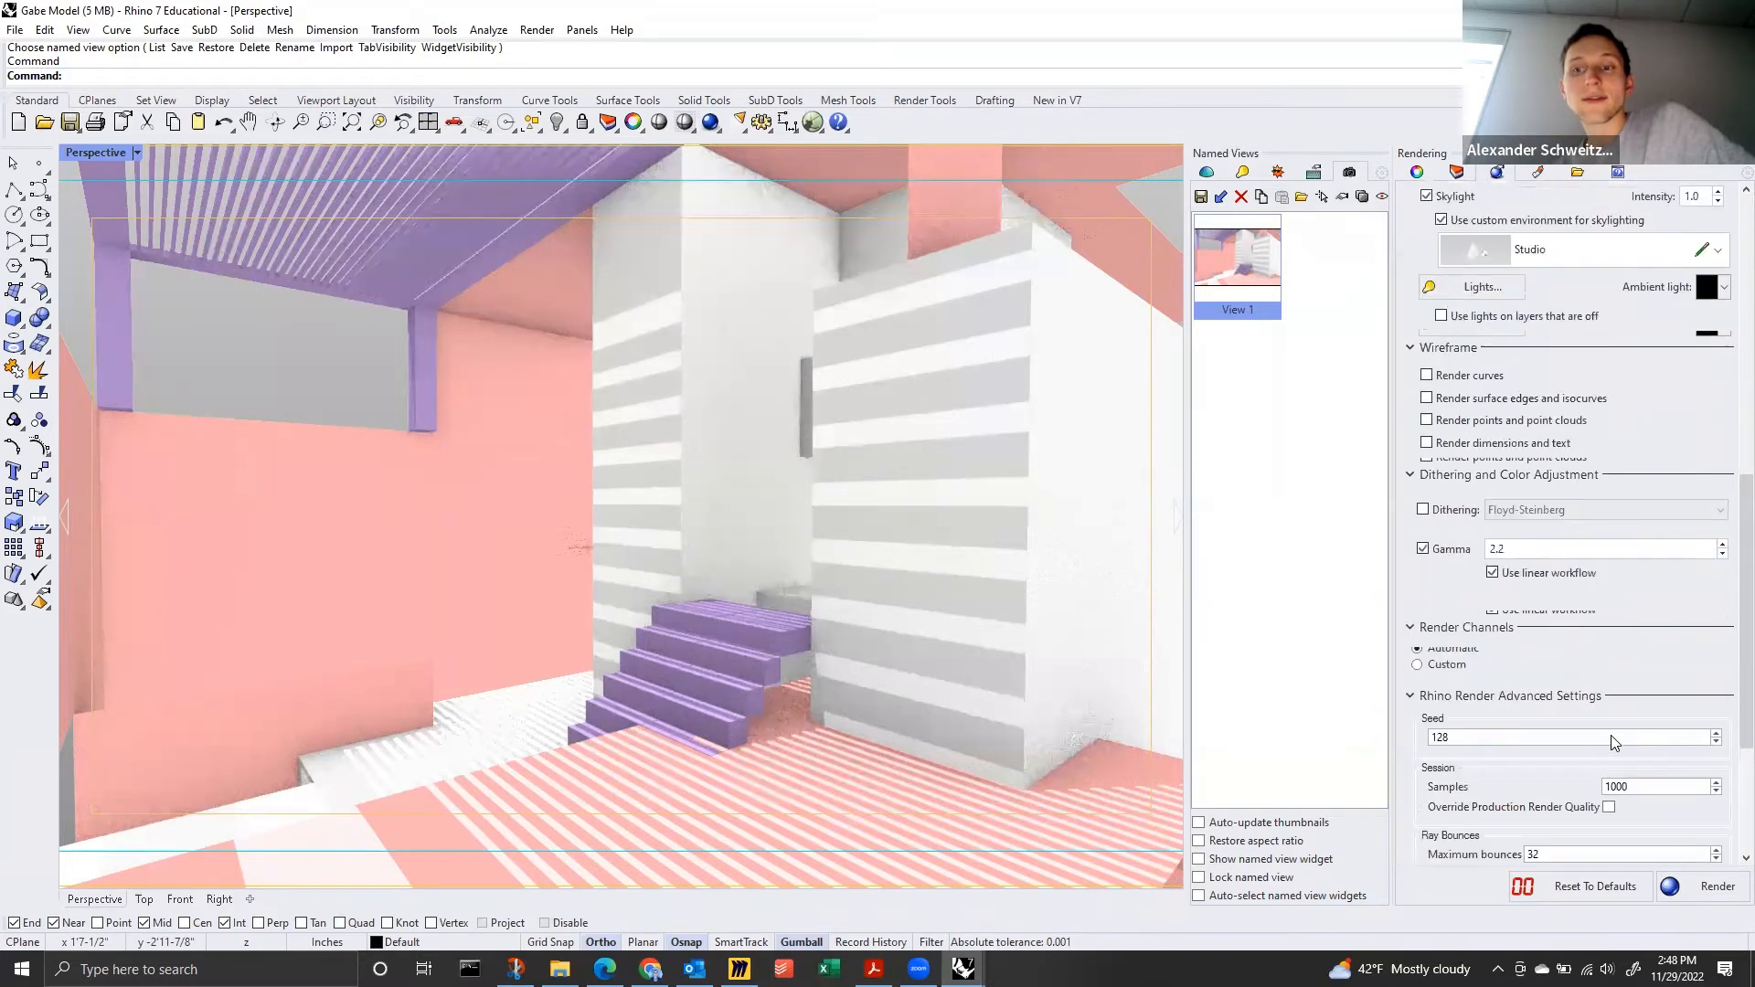
pyautogui.scroll(-7, 1611, 737)
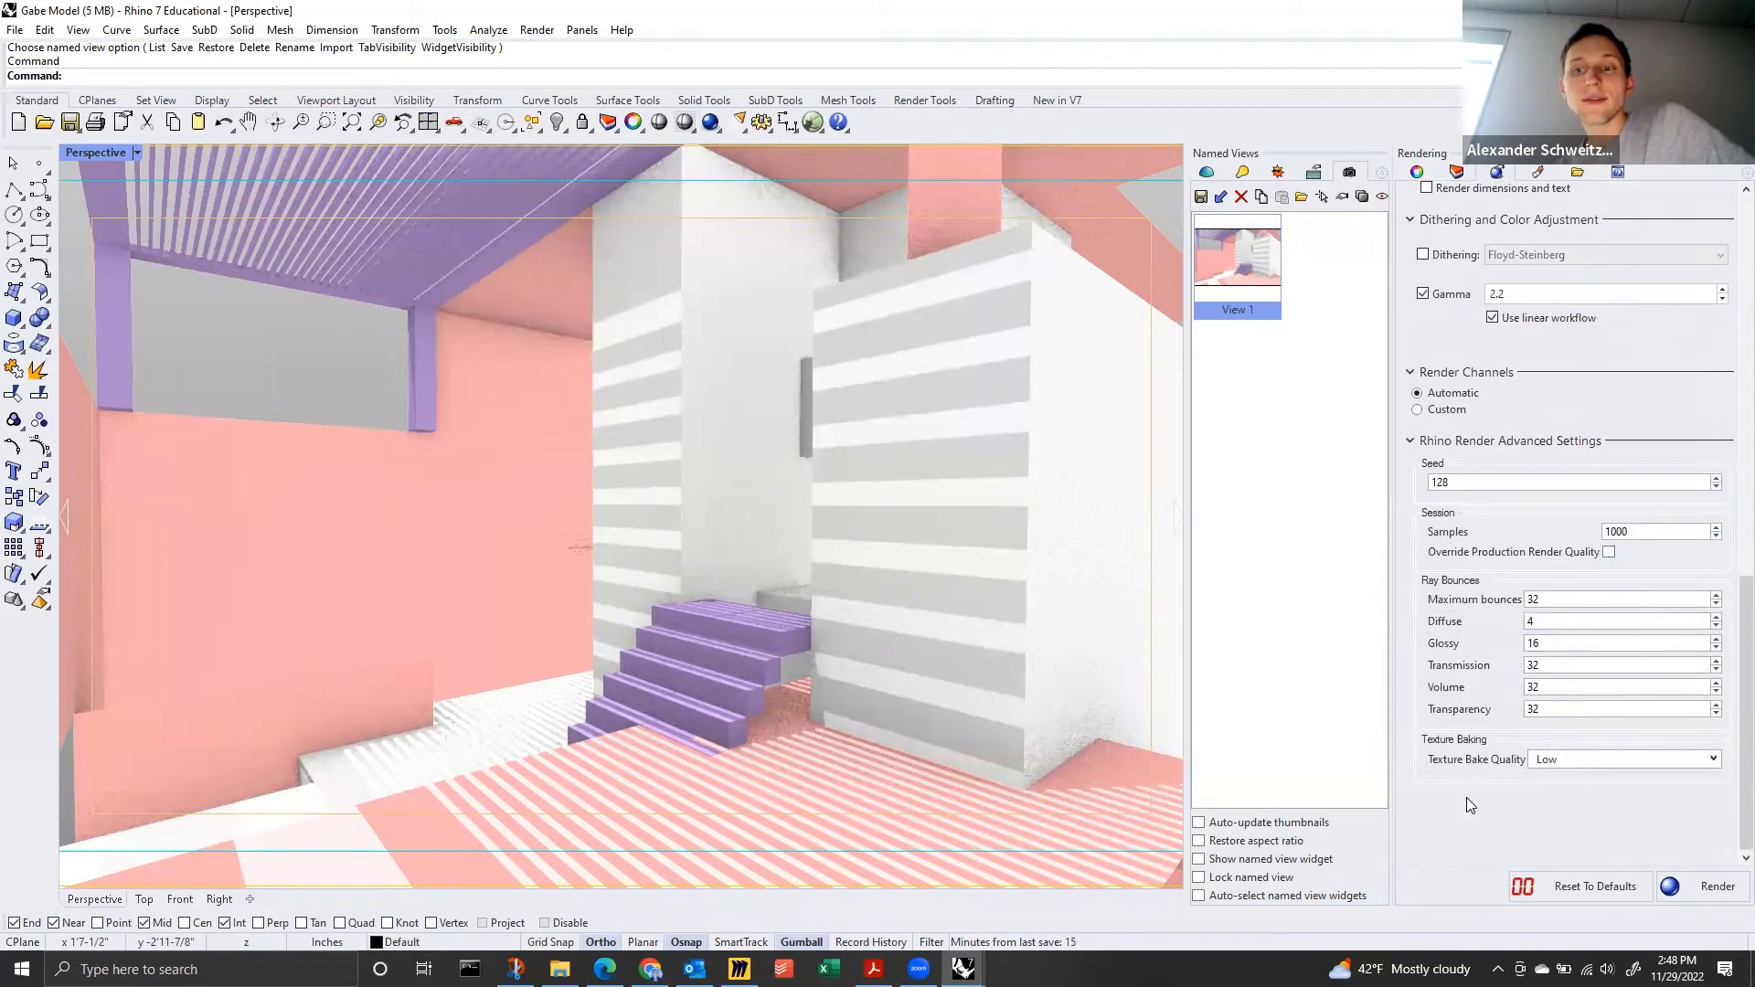
# Start a render of the current Perspective viewport, pause it, and stop it by closing the render window.
pyautogui.click(1713, 887)
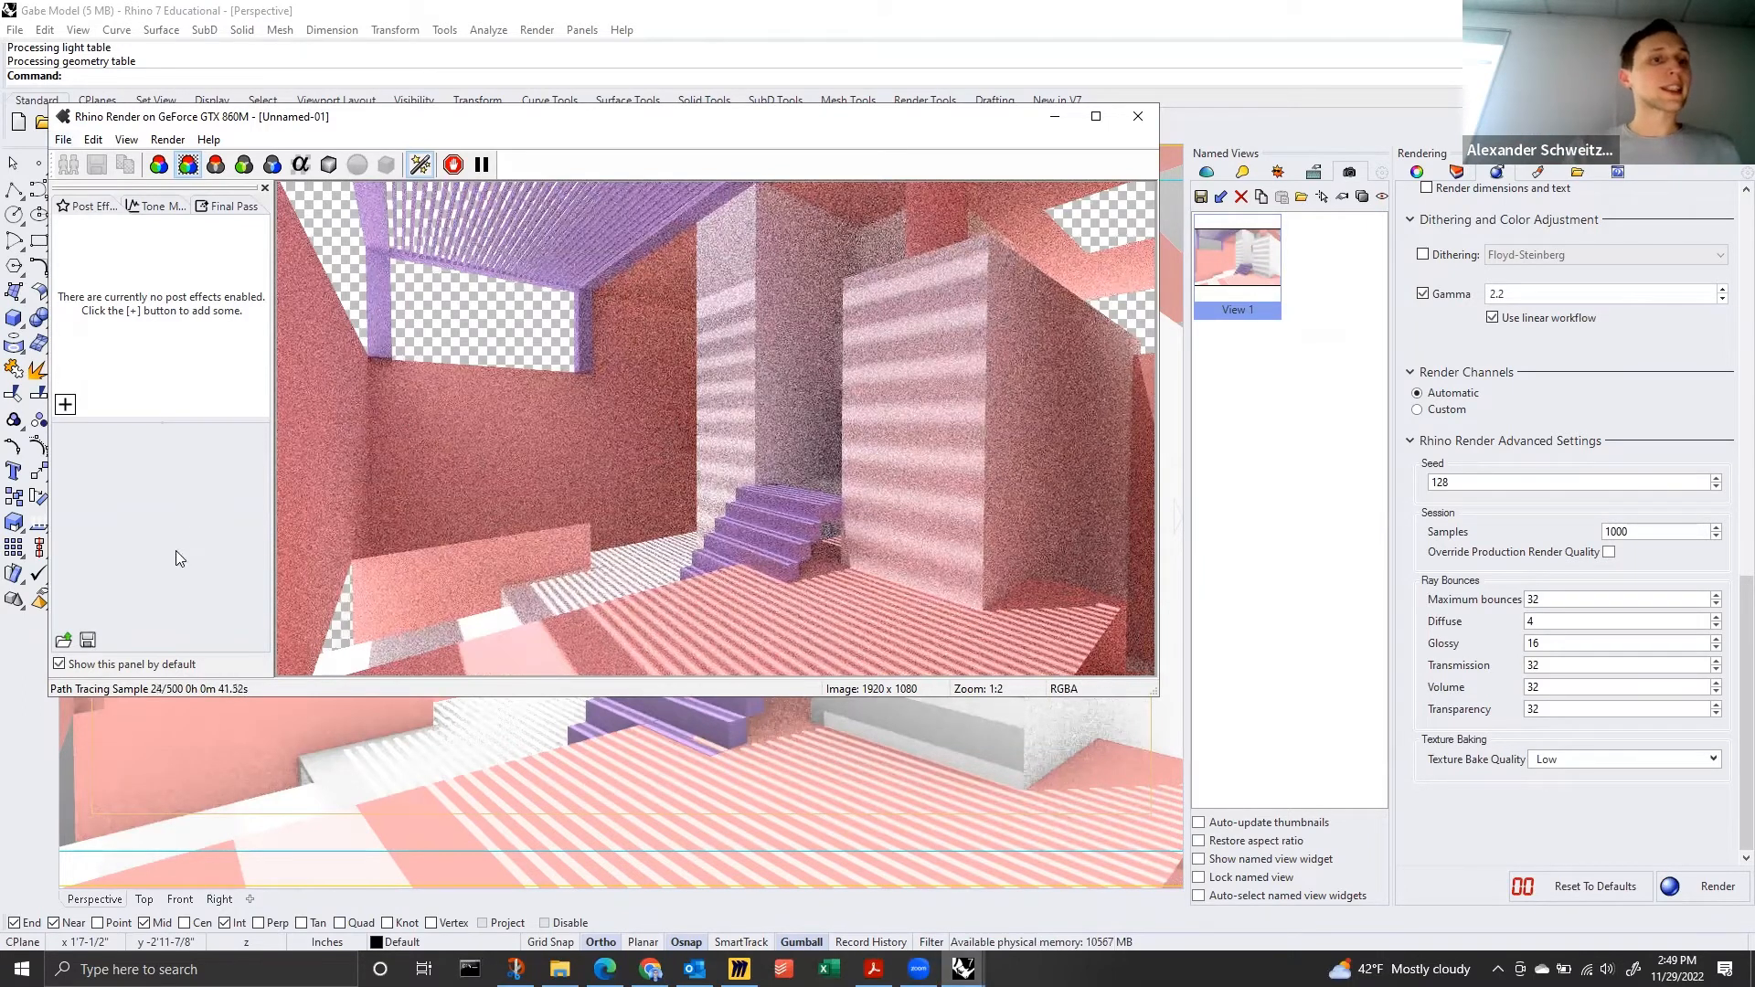
pyautogui.click(483, 165)
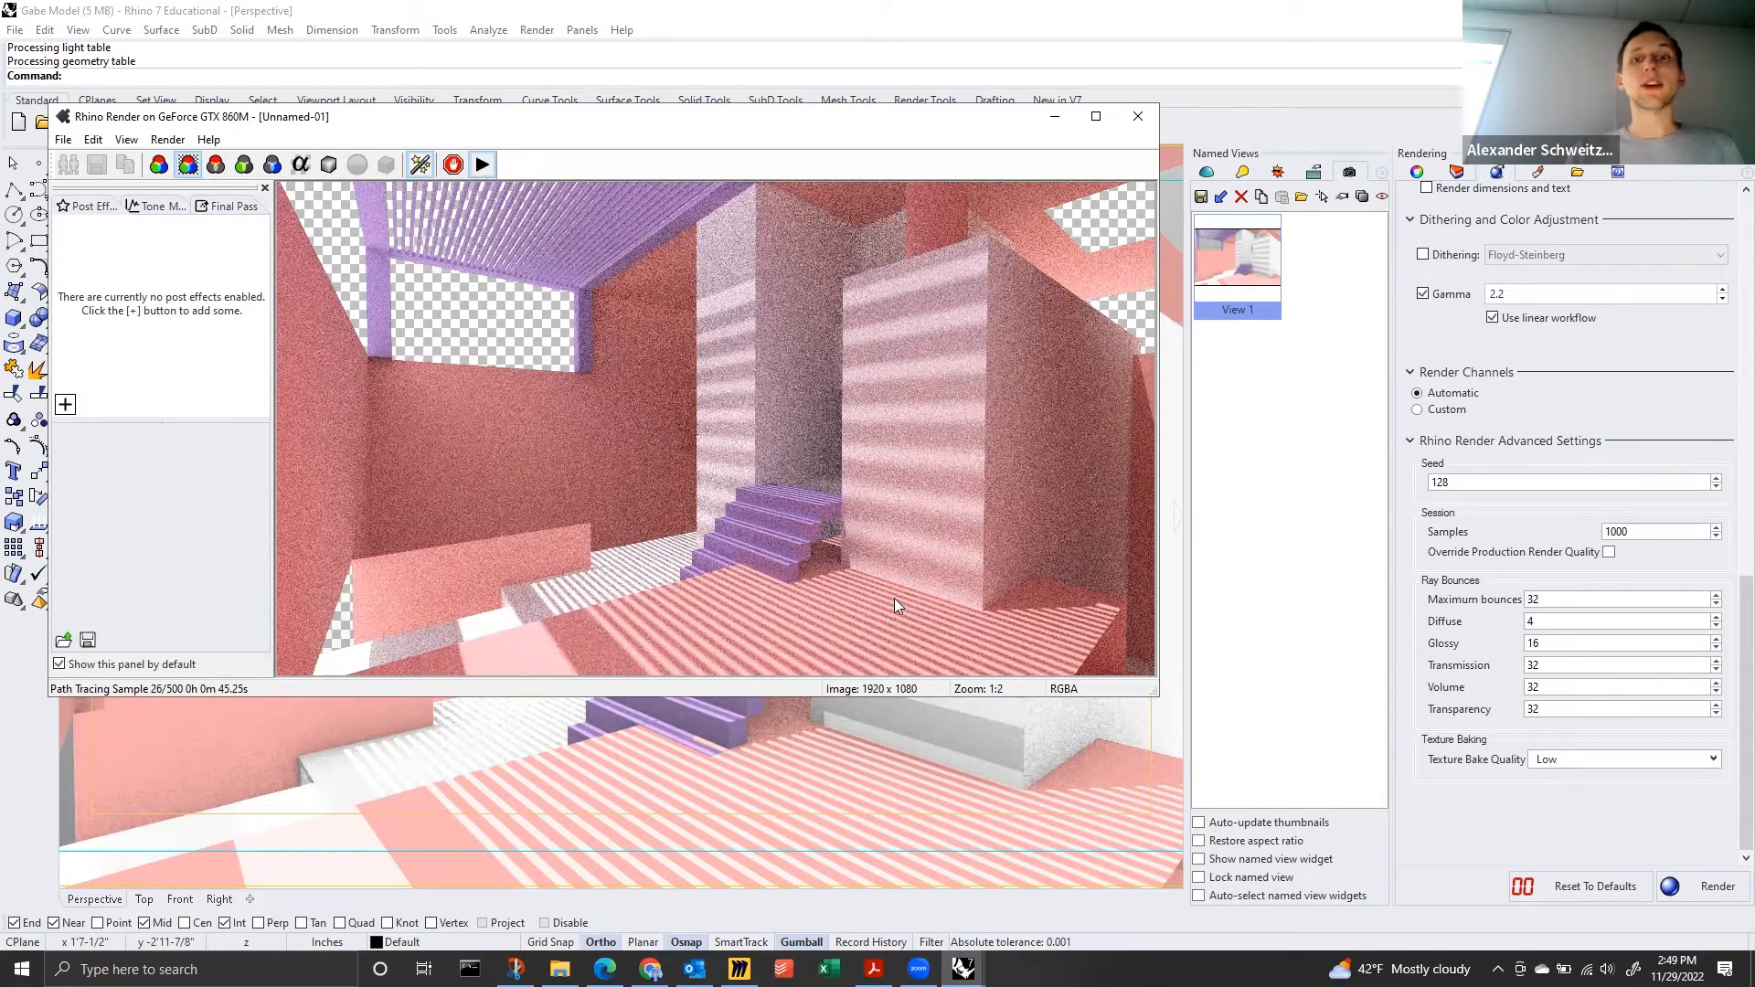
pyautogui.click(1138, 116)
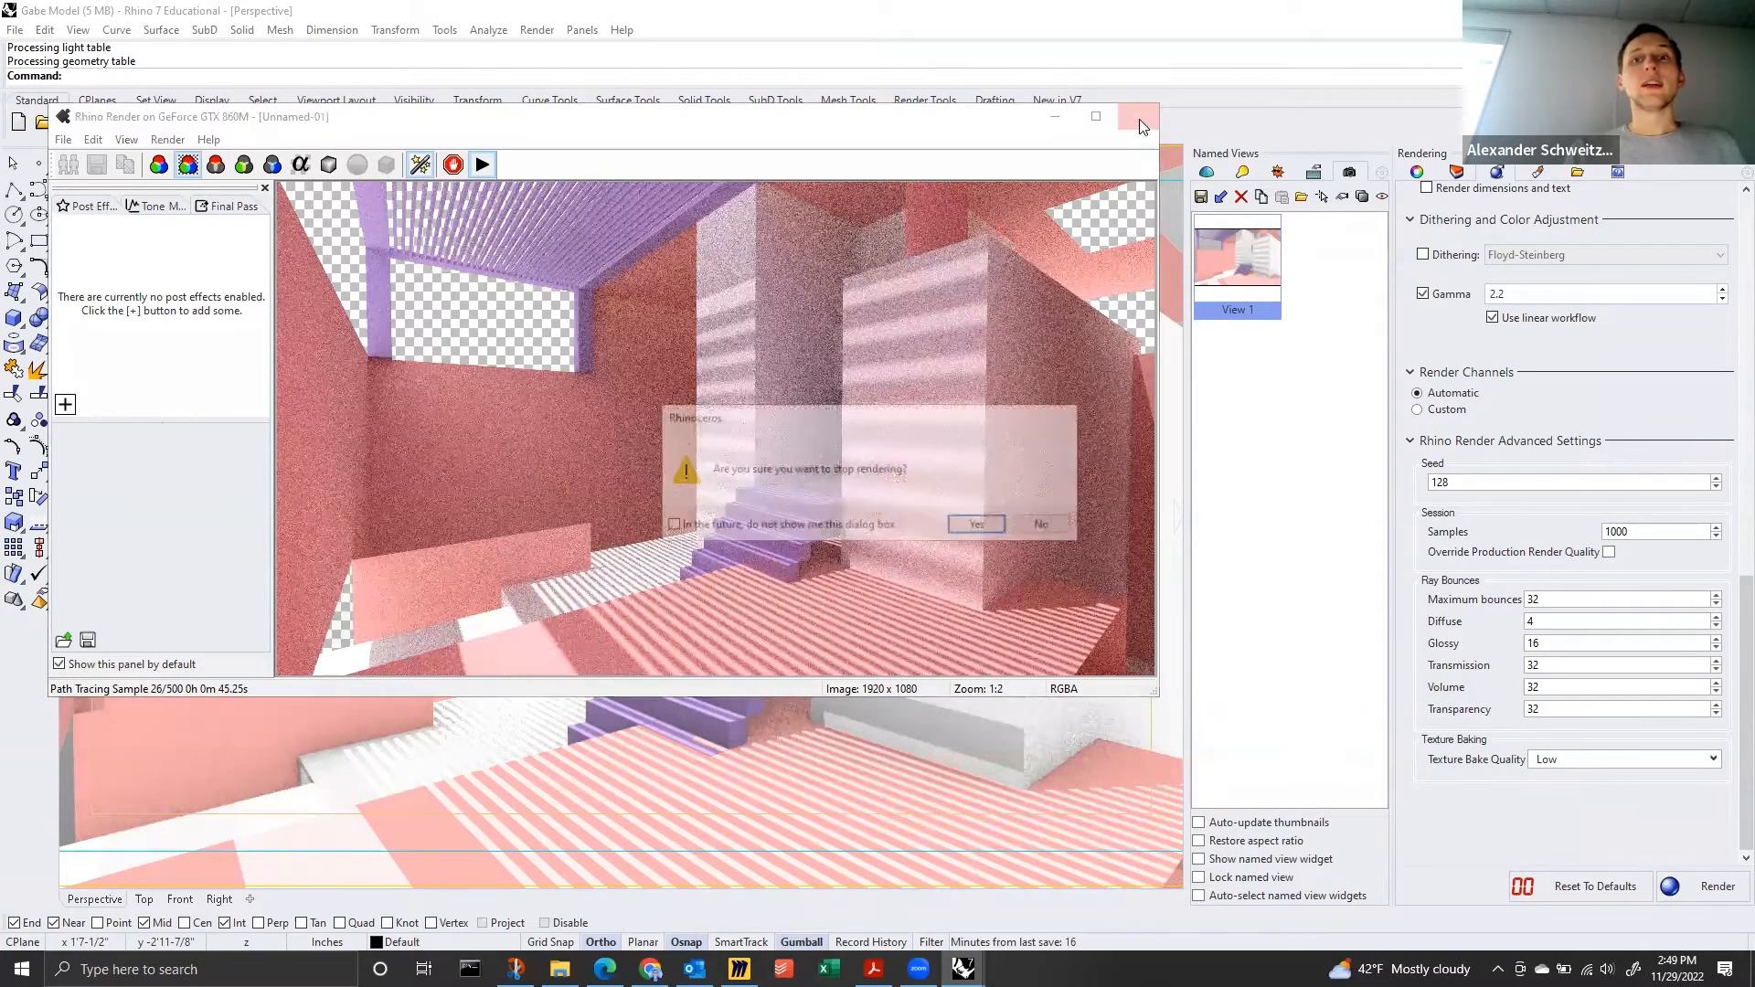
pyautogui.click(978, 526)
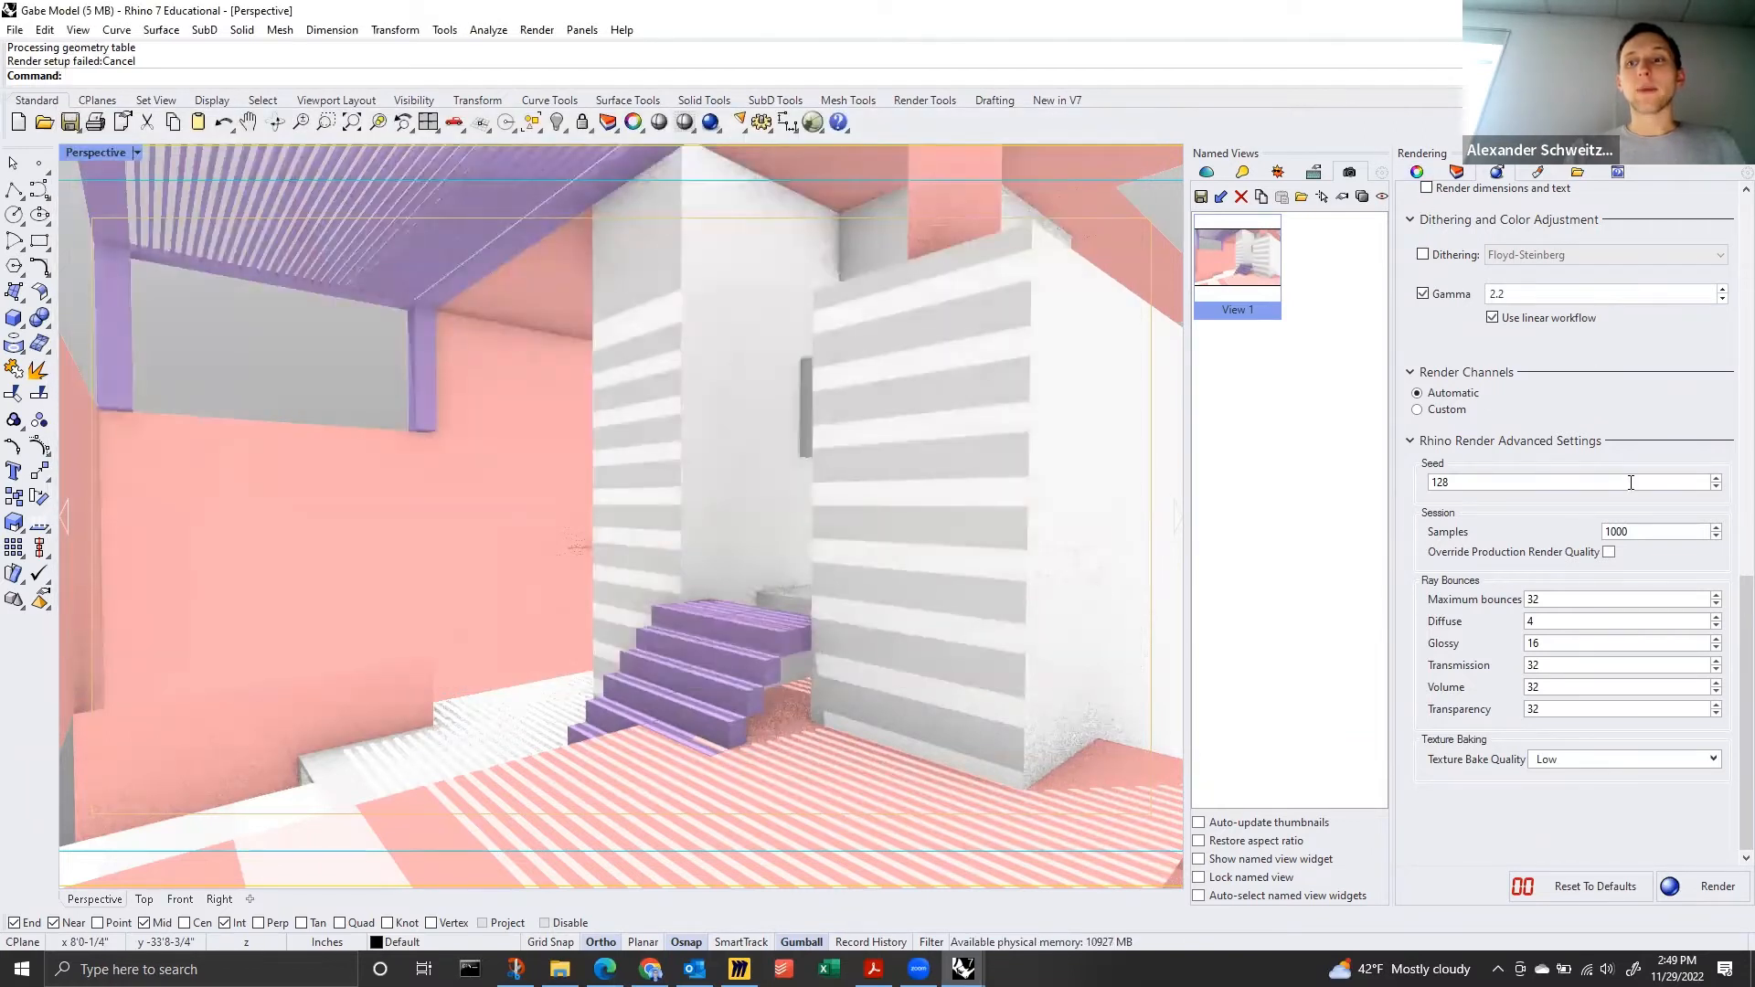
# Set the render resolution to 72 DPI and the quality to Draft quality.
pyautogui.scroll(3, 1631, 494)
pyautogui.scroll(15, 1621, 546)
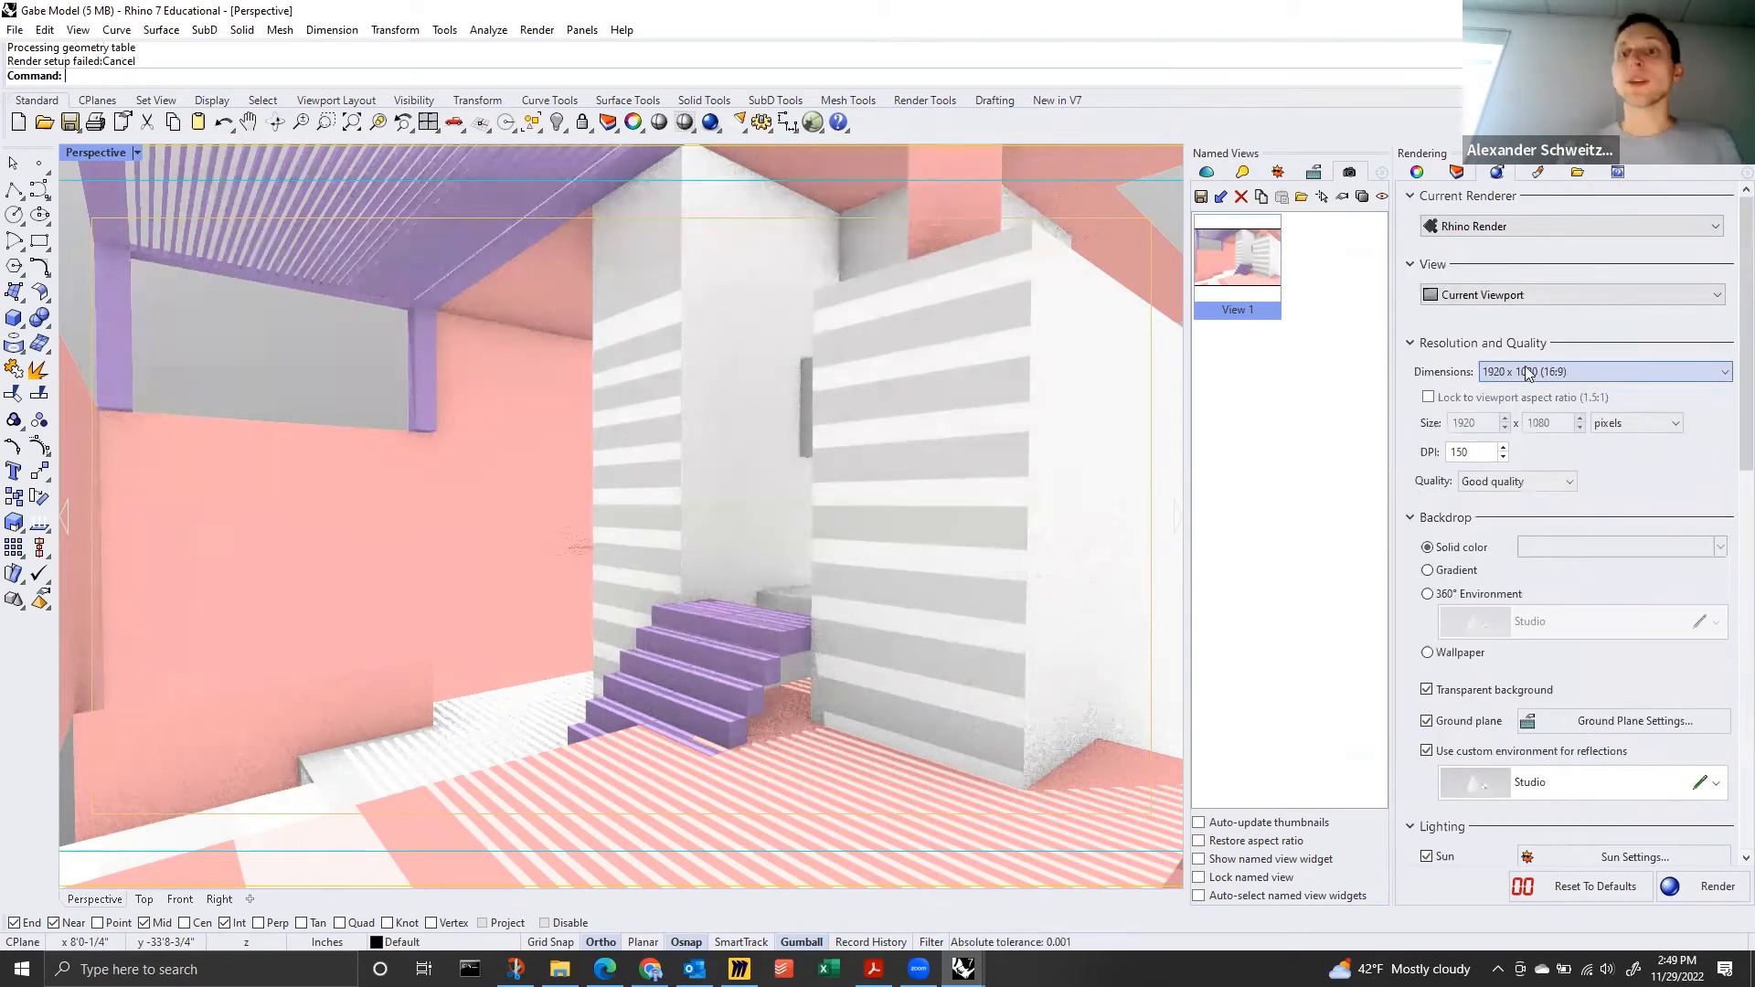
pyautogui.doubleClick(1467, 451)
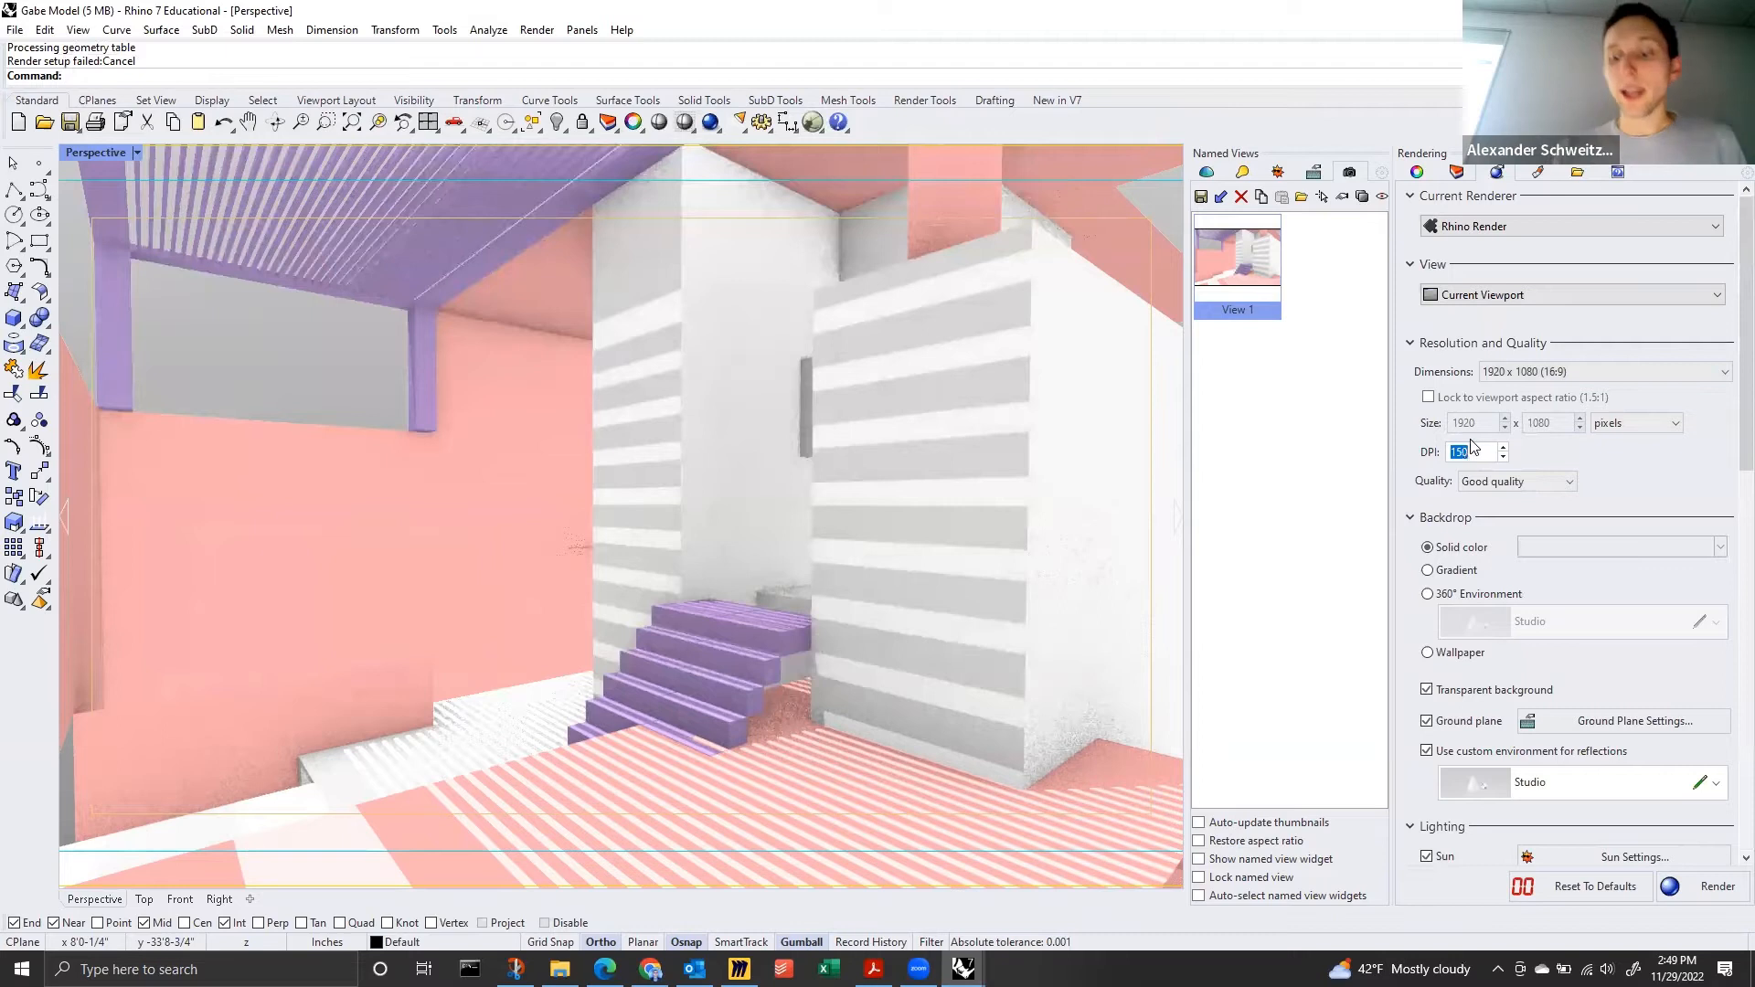
pyautogui.write('72')
pyautogui.click(1519, 482)
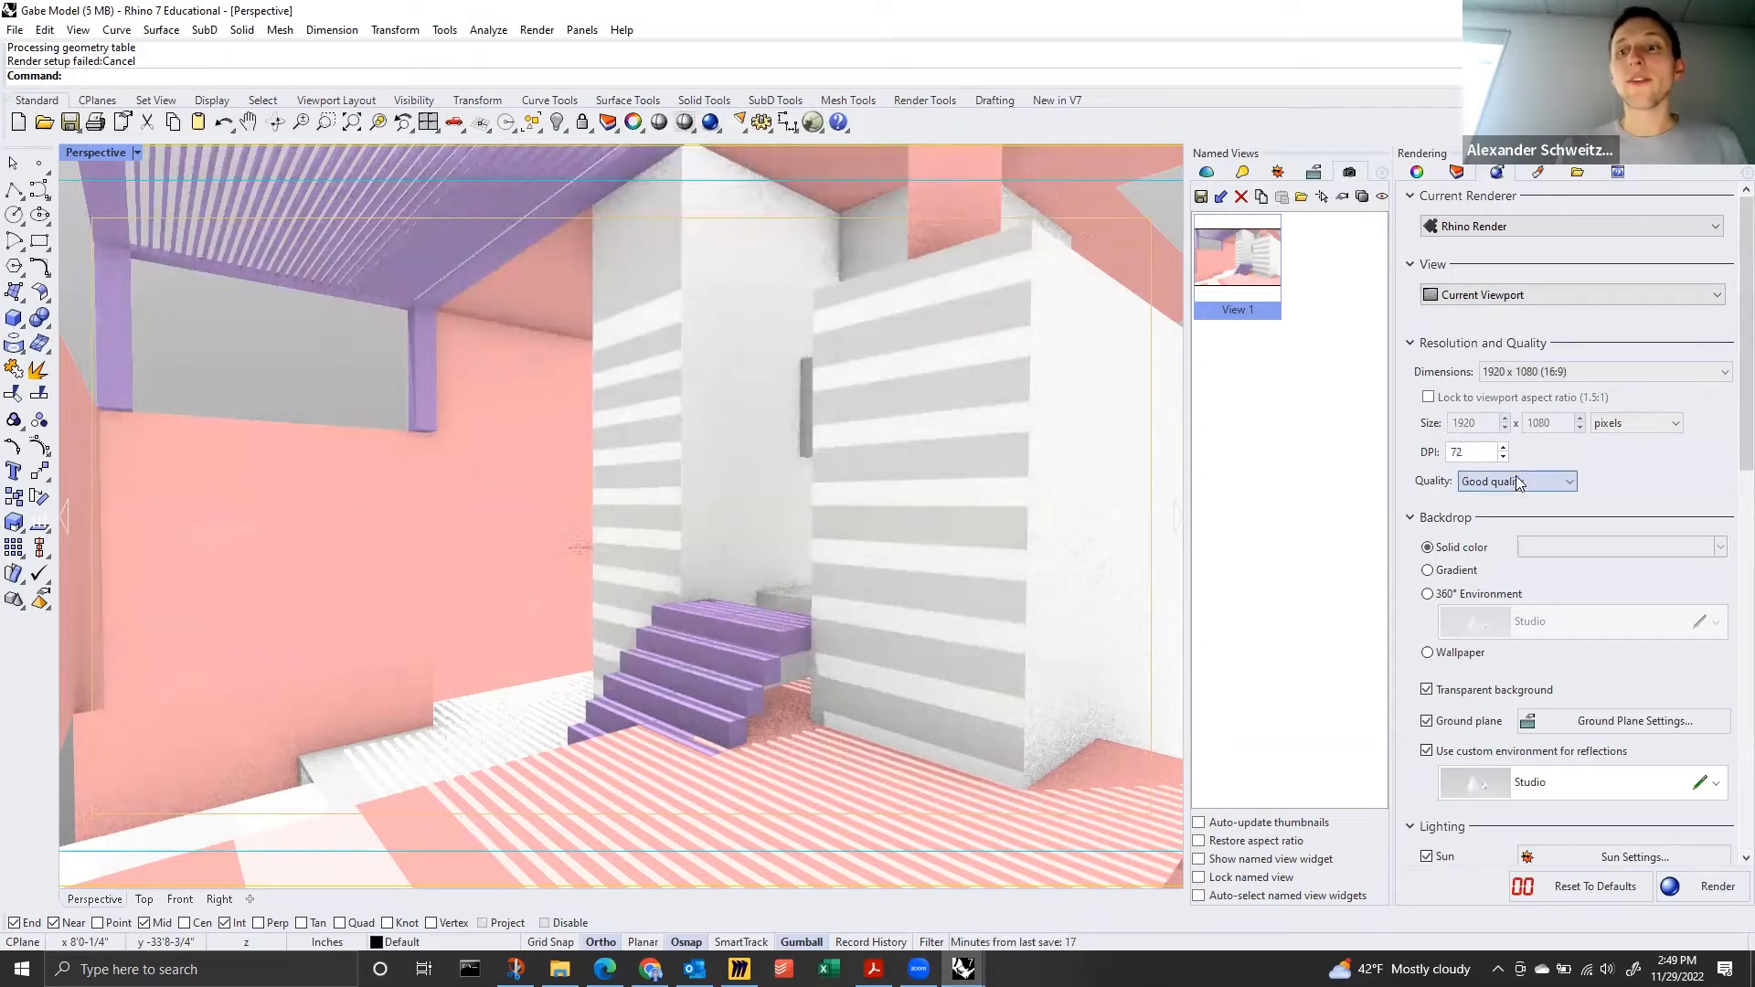
pyautogui.click(1524, 515)
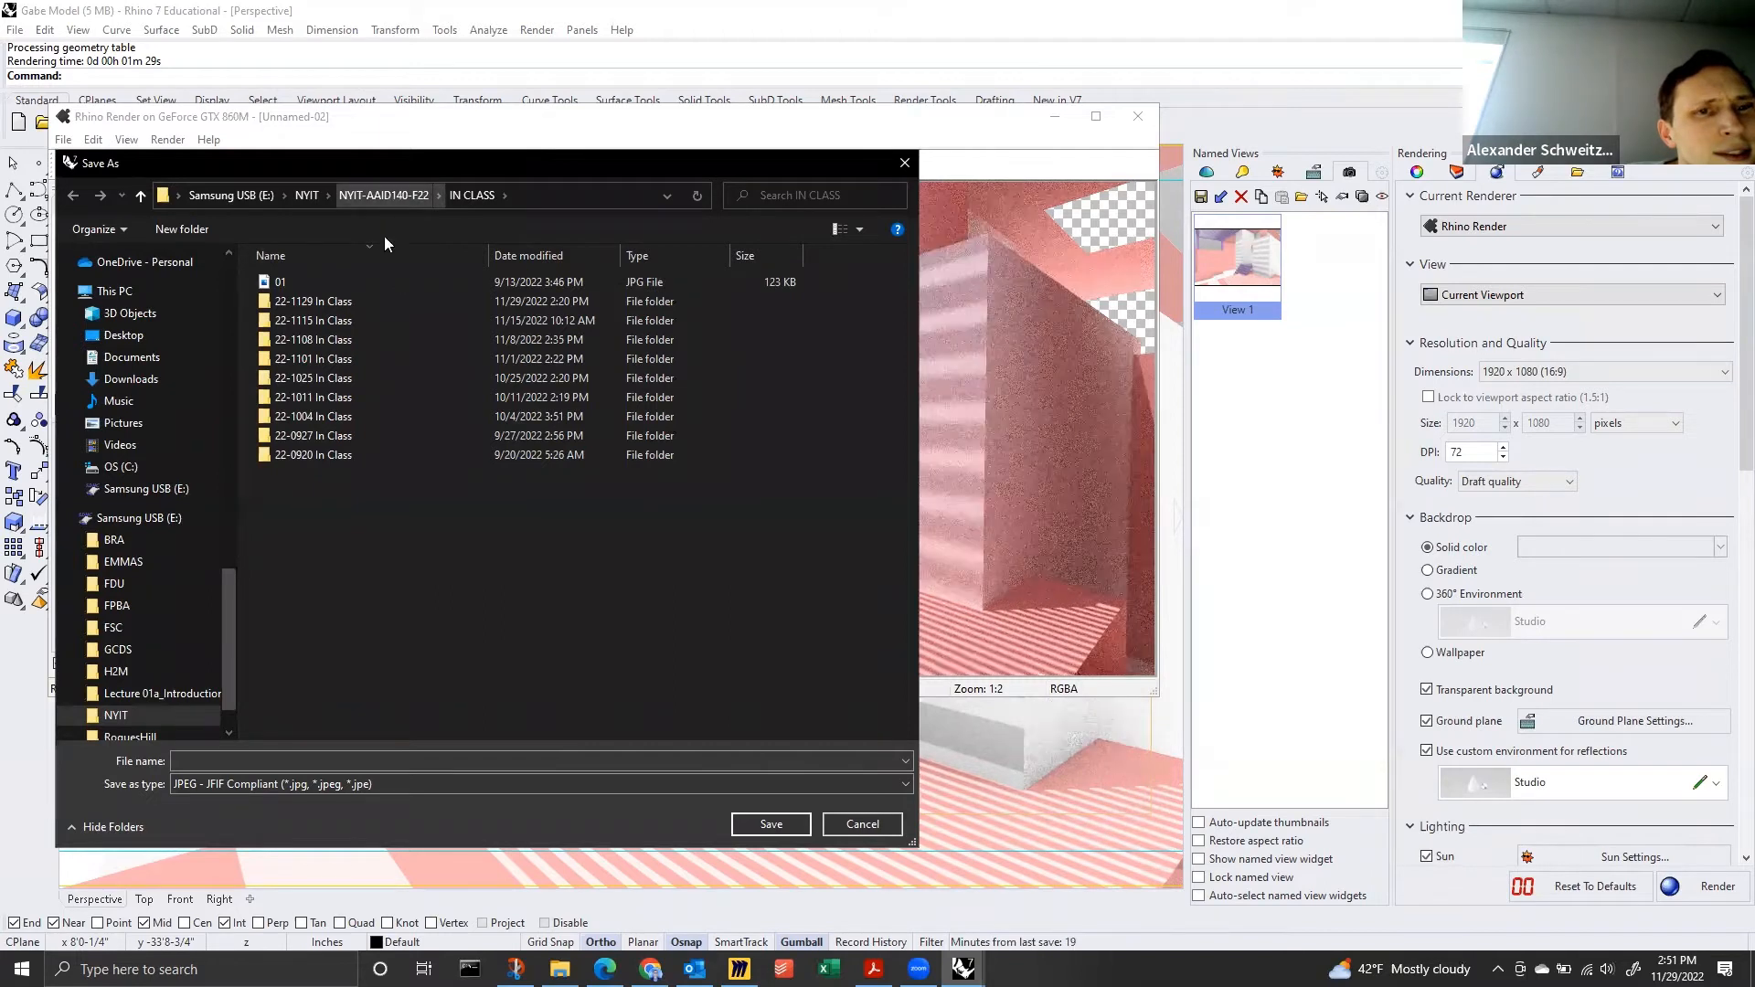
# Save the rendered image as "View 1 Image" in Portable Network Graphics (*.png) format in the 22-1129 In Class folder.
pyautogui.doubleClick(365, 301)
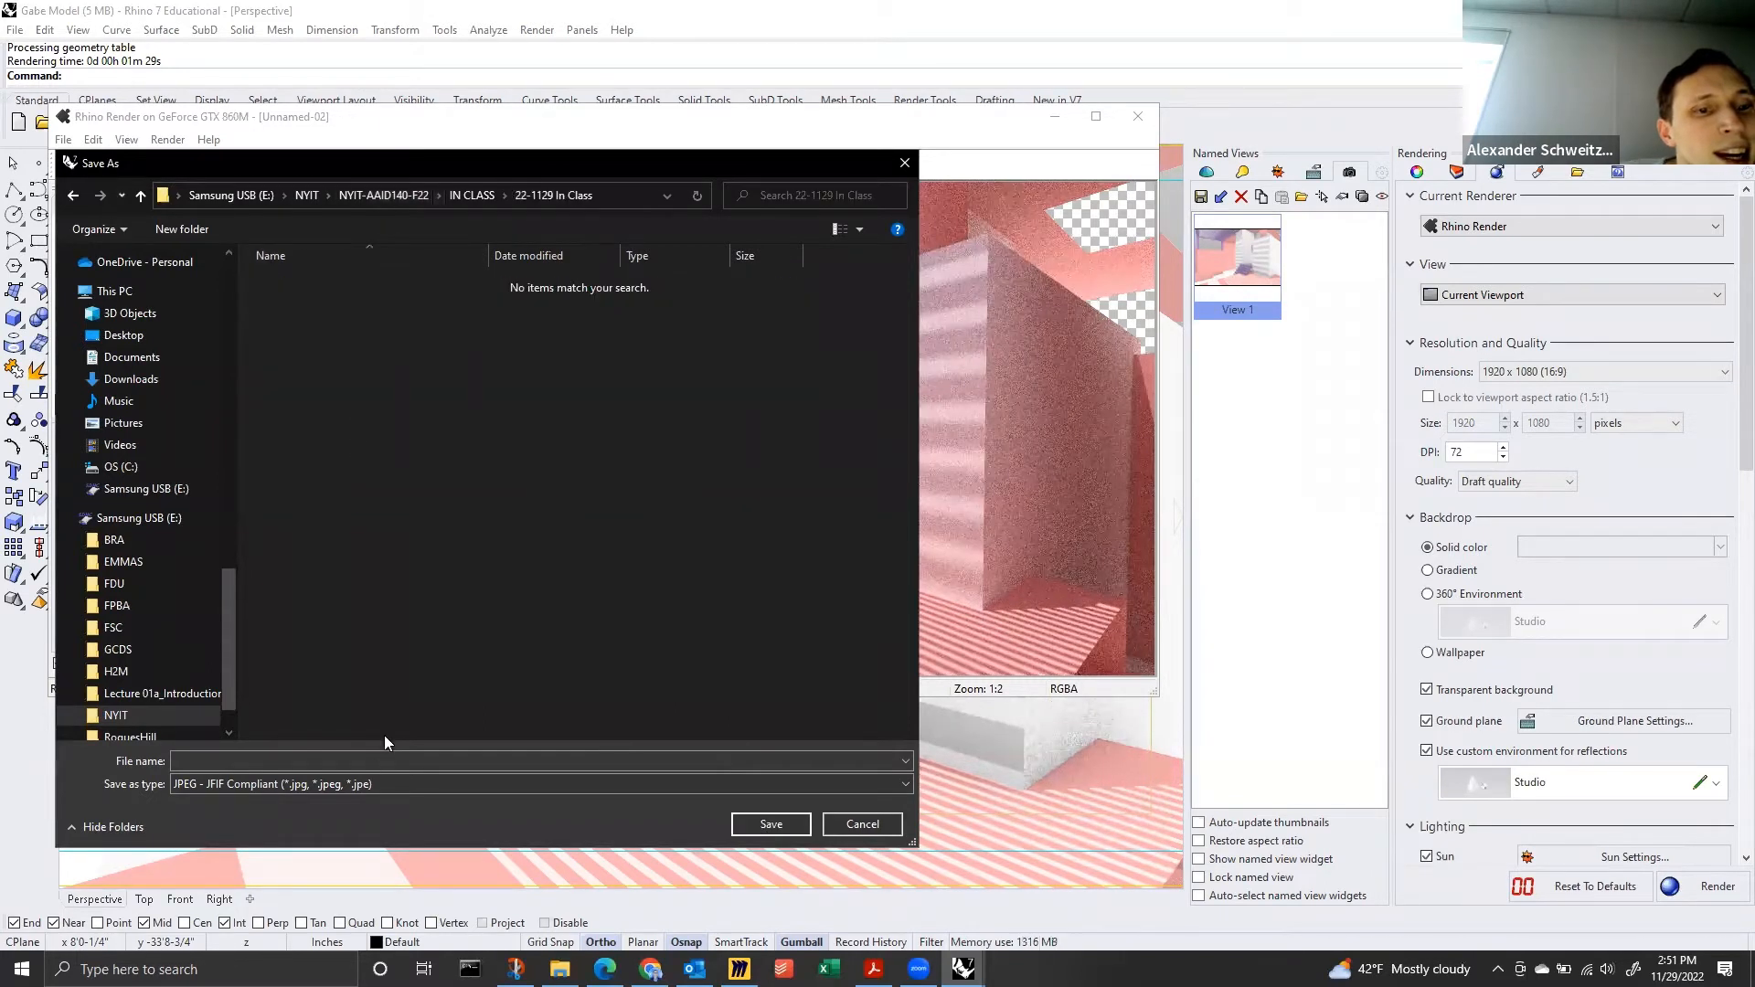
pyautogui.click(328, 762)
pyautogui.write('Exp')
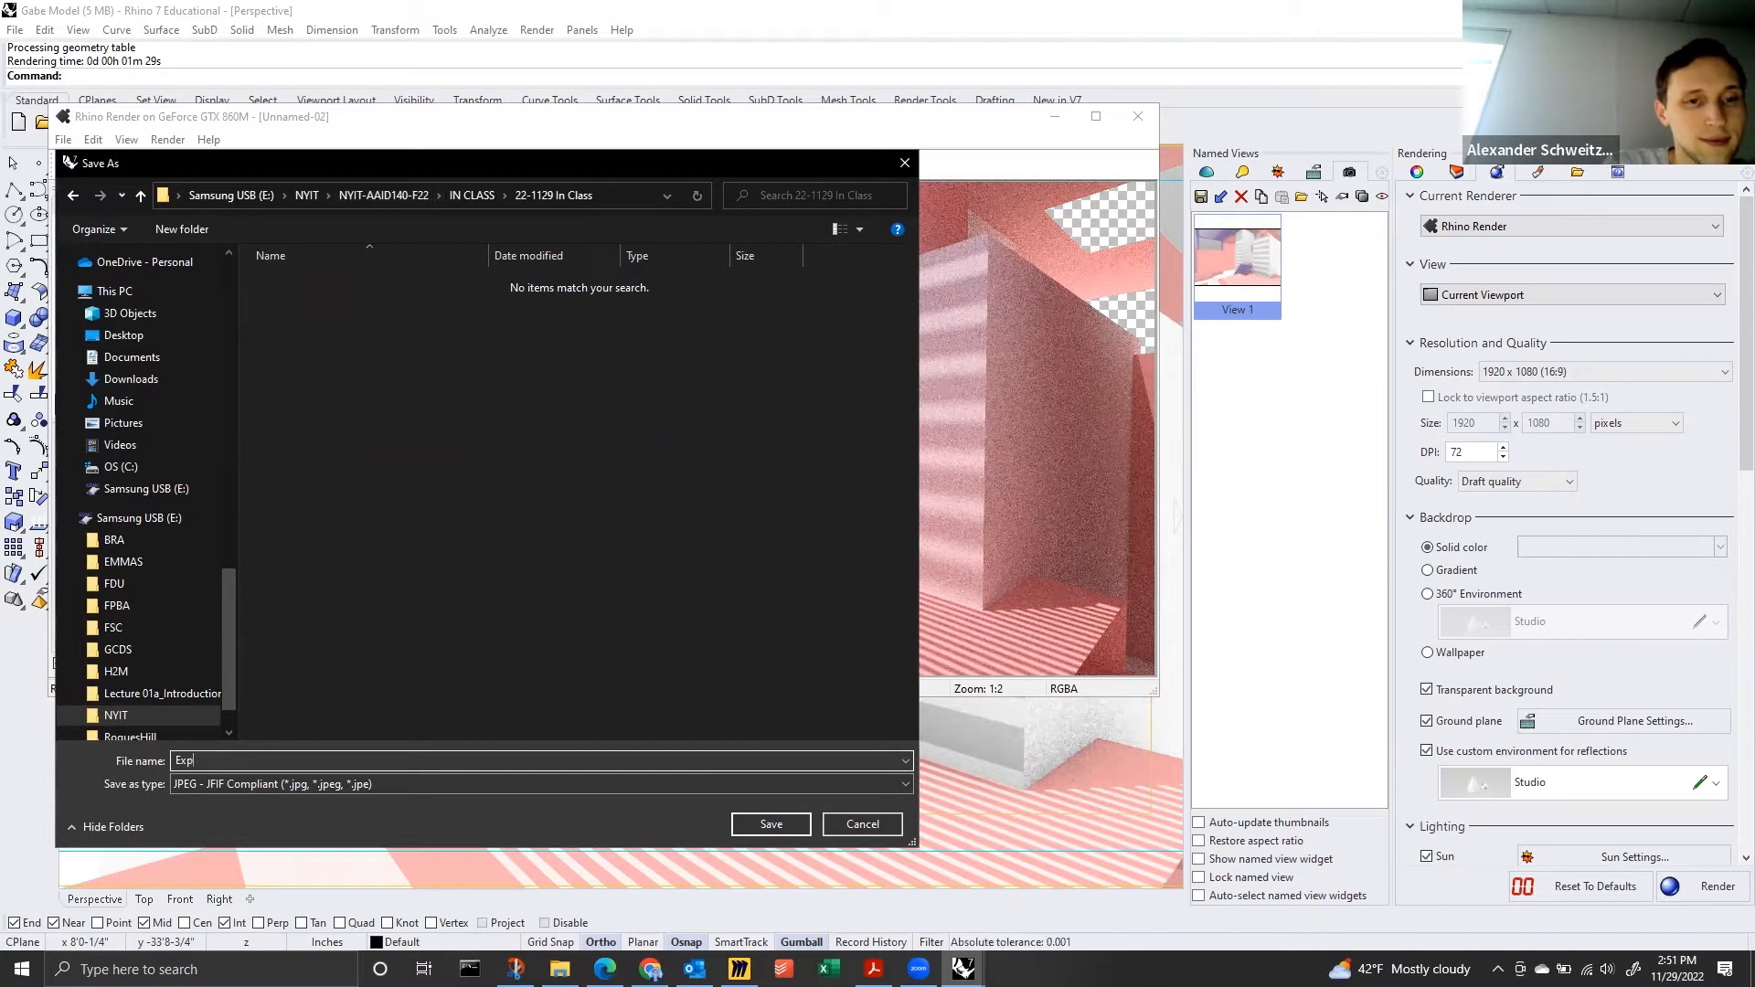
pyautogui.write('Vi')
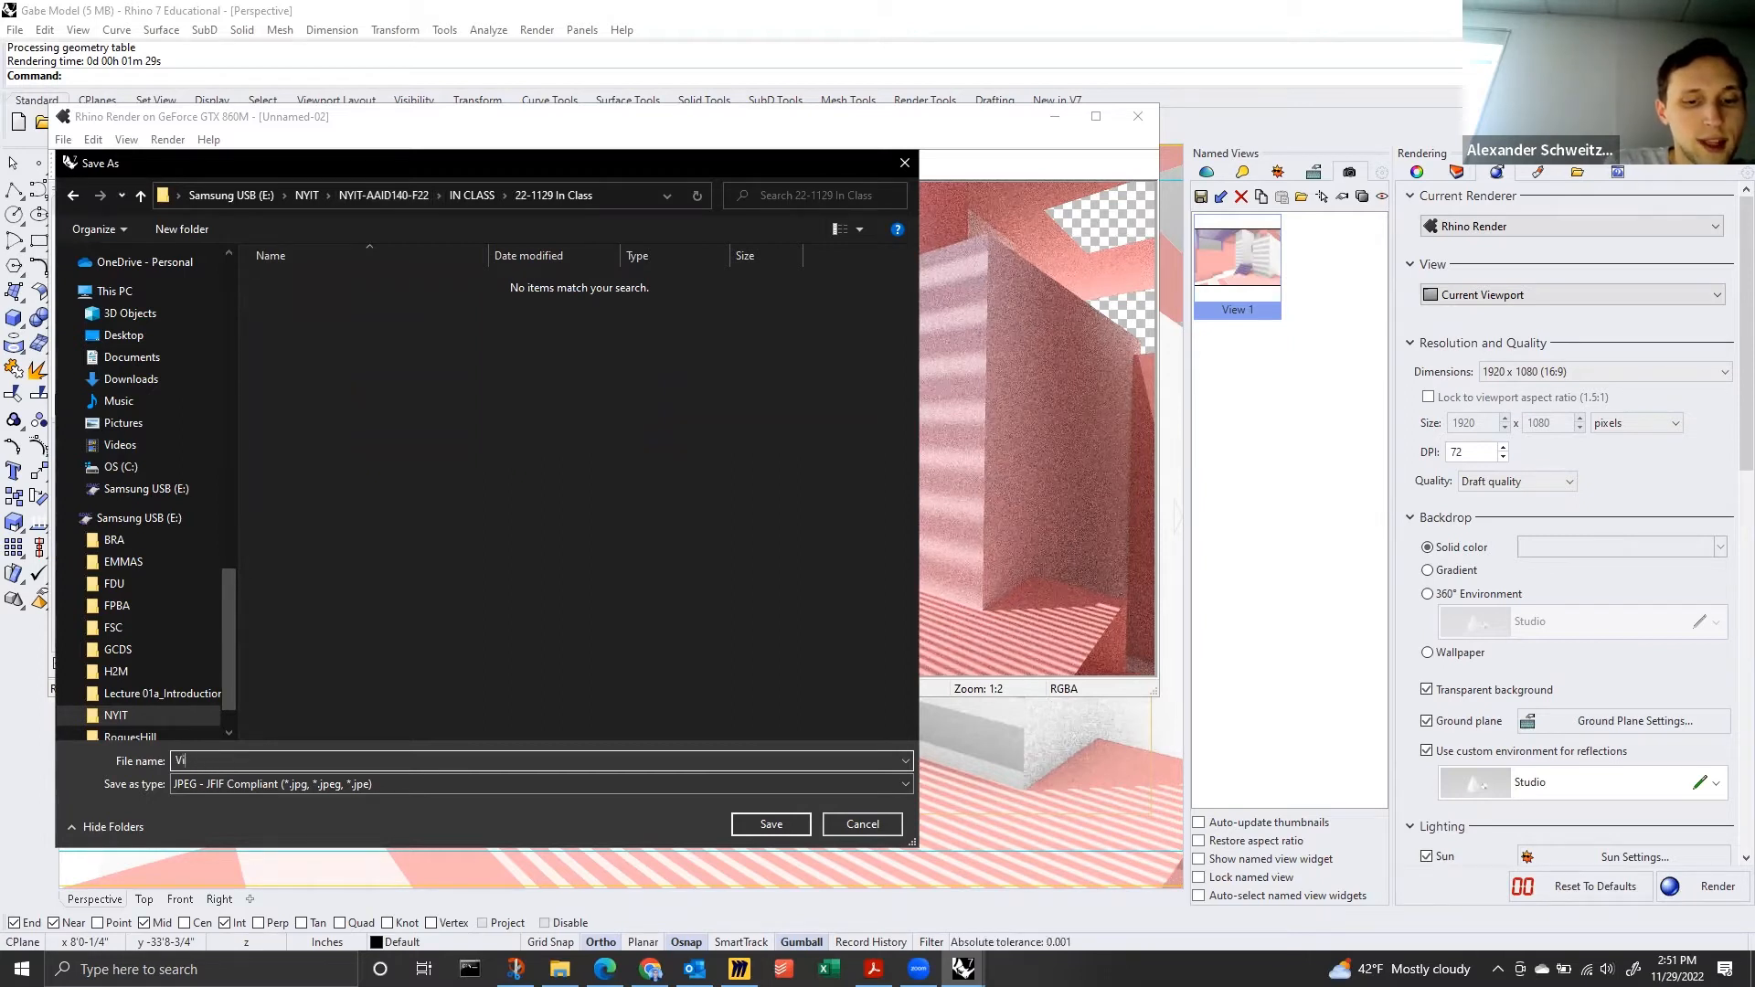
pyautogui.write('ew 1 Image')
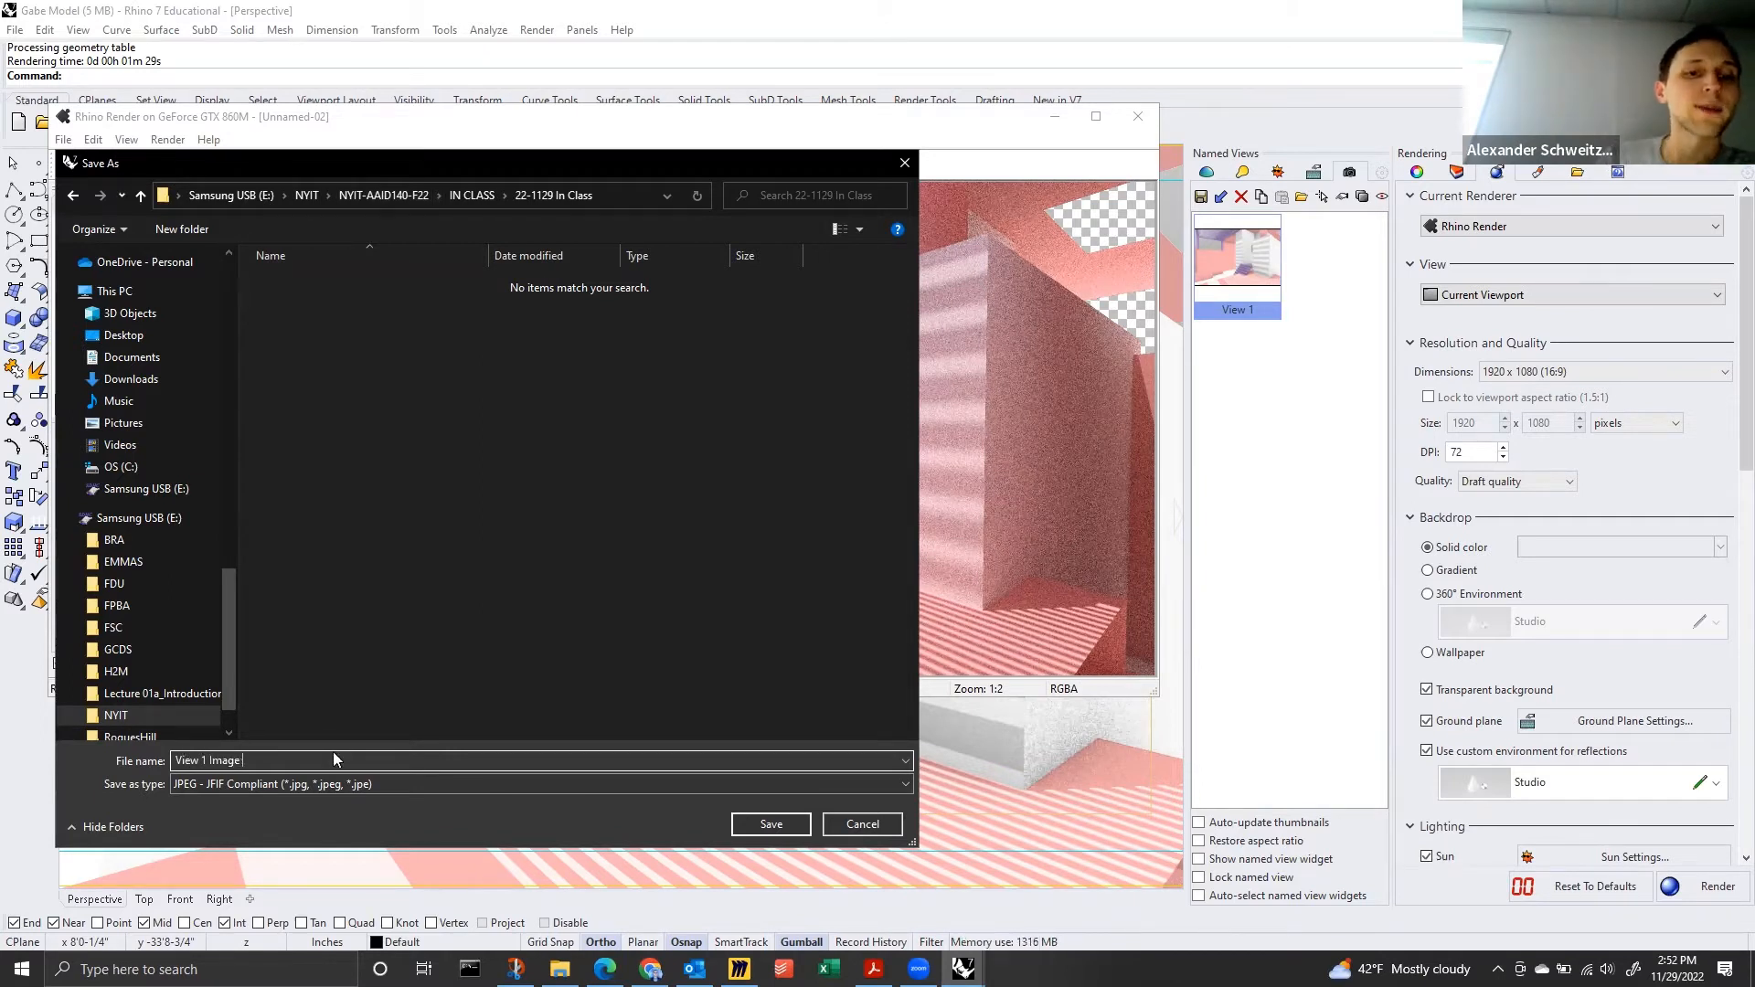
pyautogui.click(417, 784)
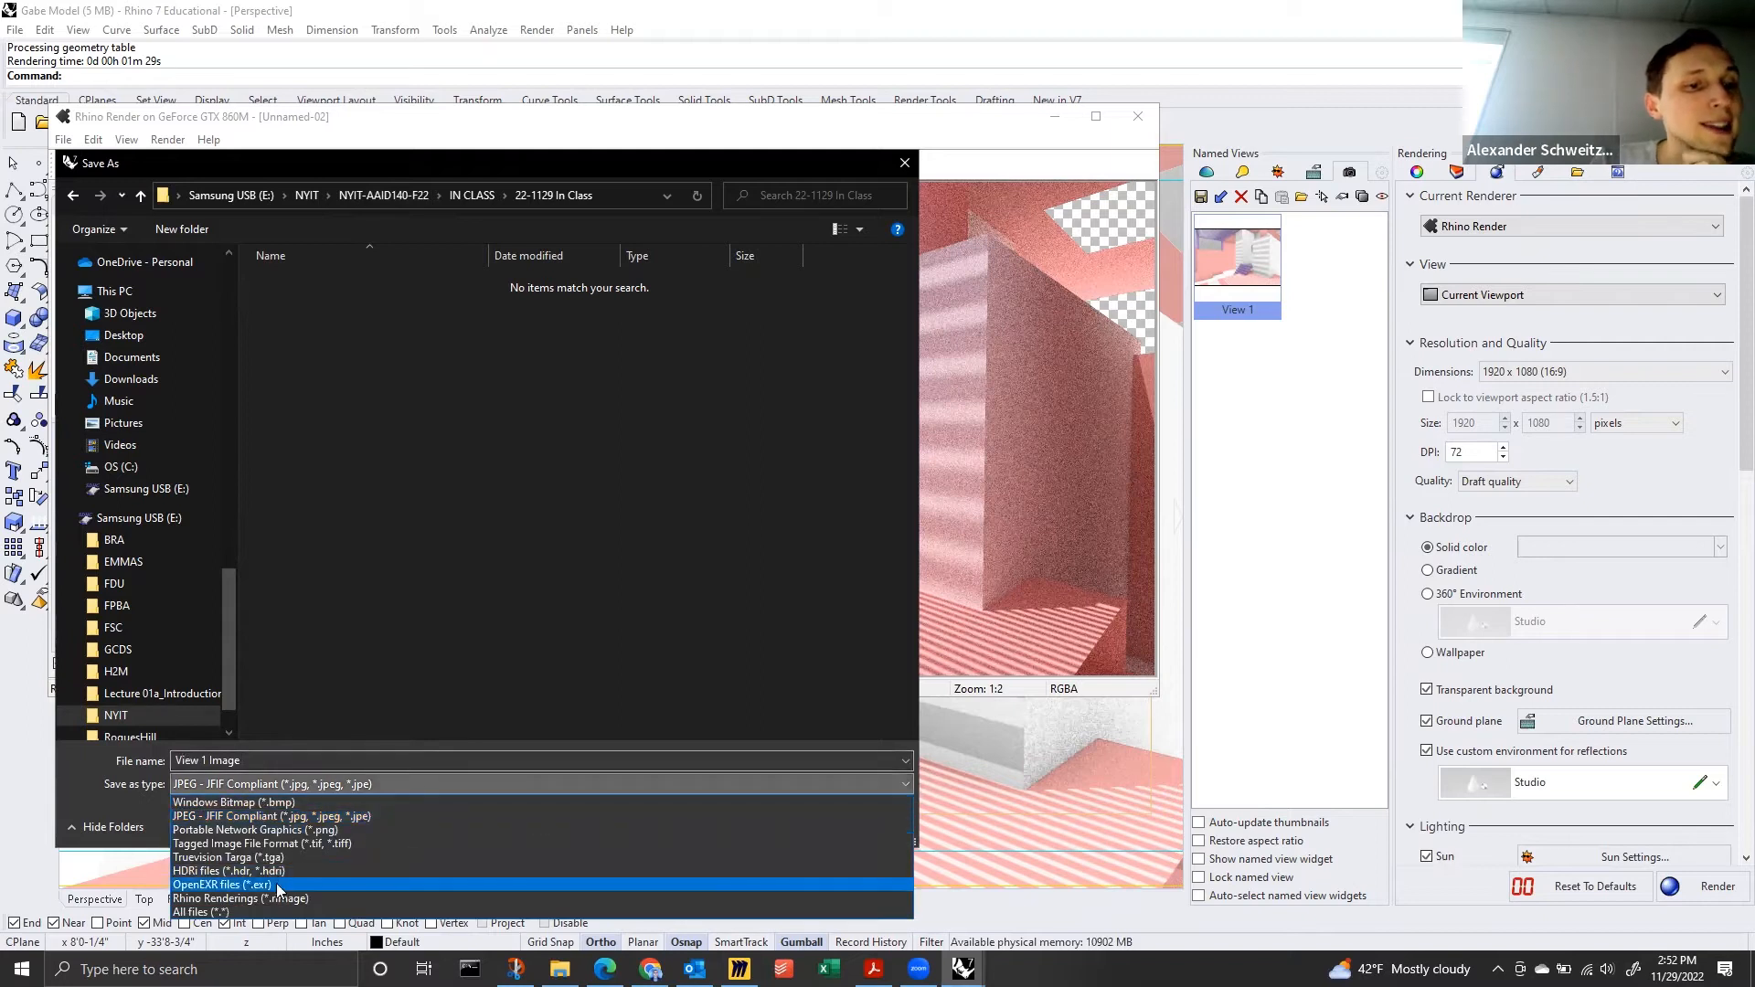
pyautogui.click(271, 830)
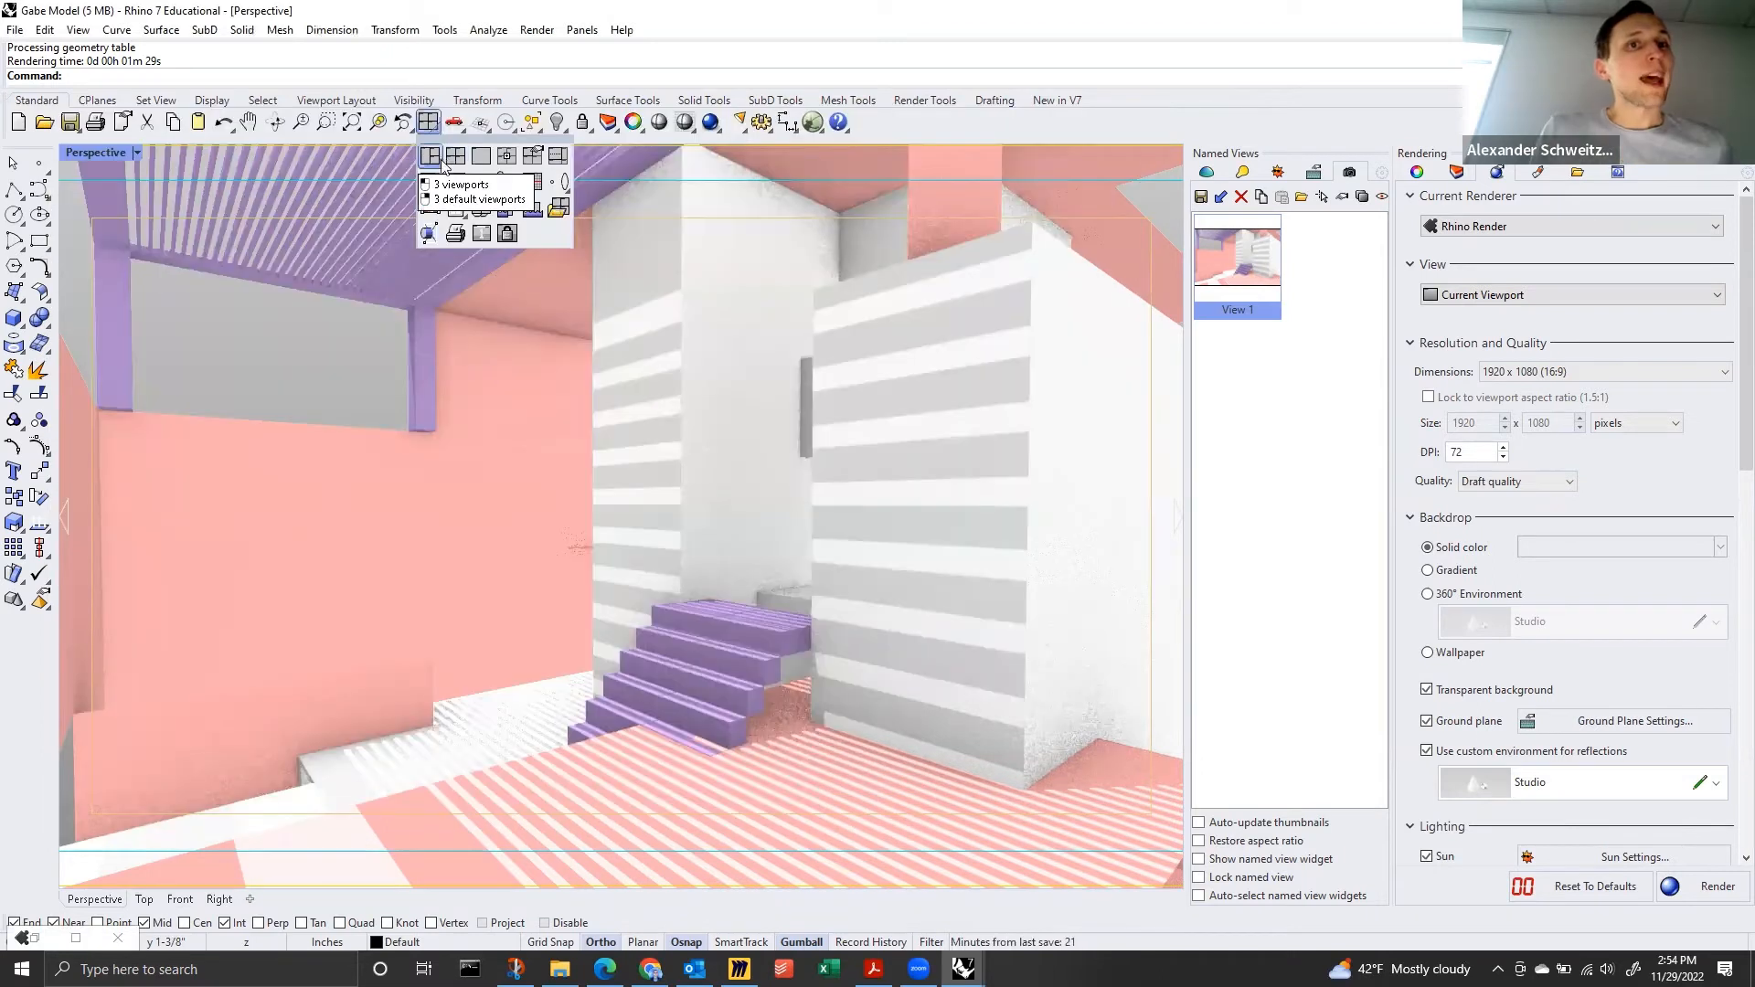
# Switch to a three-viewport layout and run Make2D on all model objects from the Perspective view, using the View projection and grouped output.
pyautogui.click(433, 159)
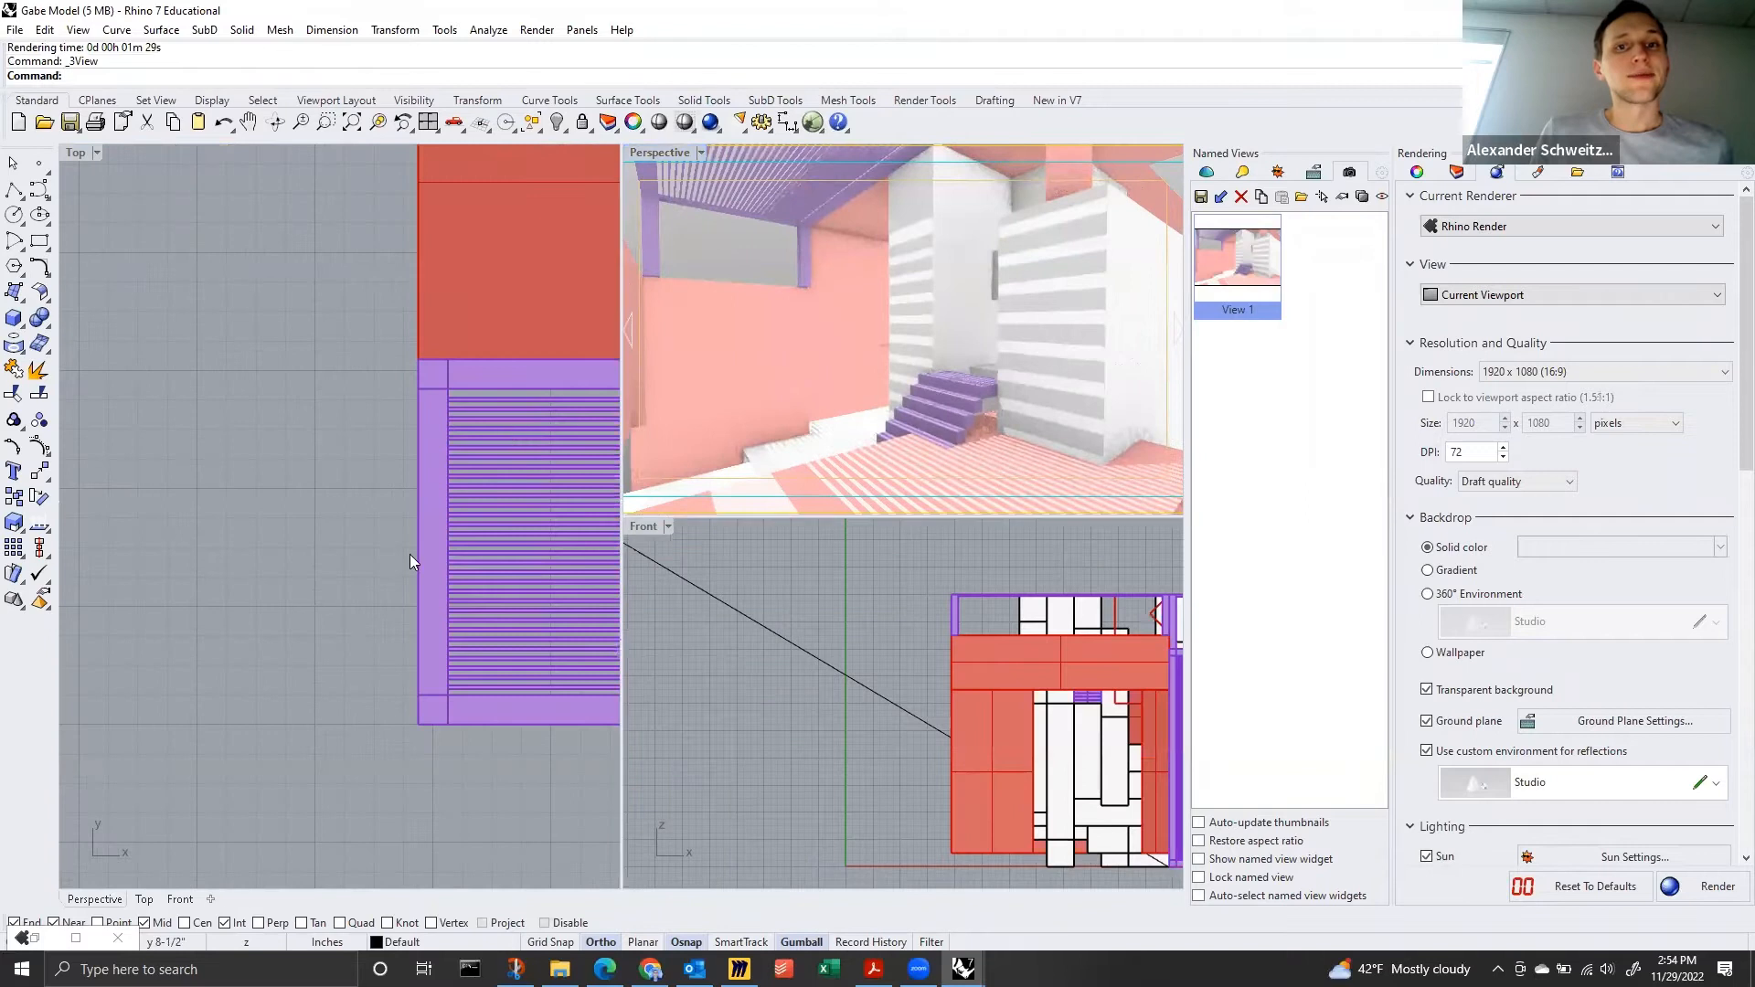
pyautogui.scroll(-5, 384, 594)
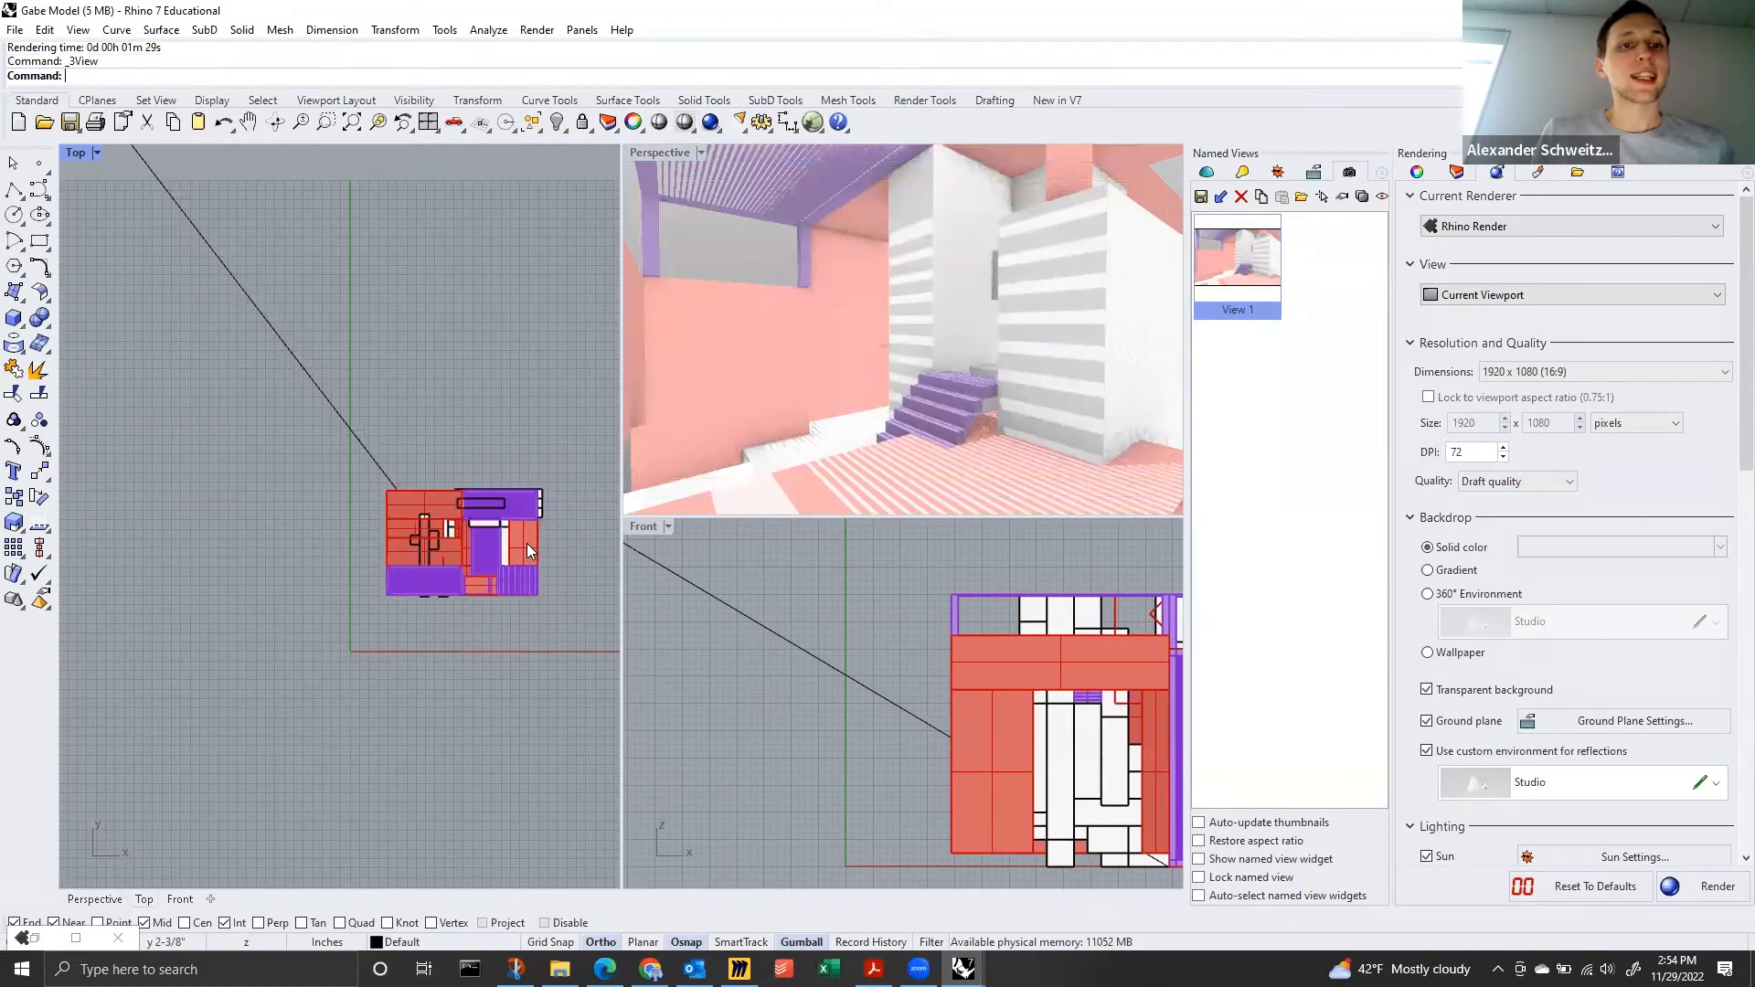
pyautogui.hotkey('ctrl', 'a')
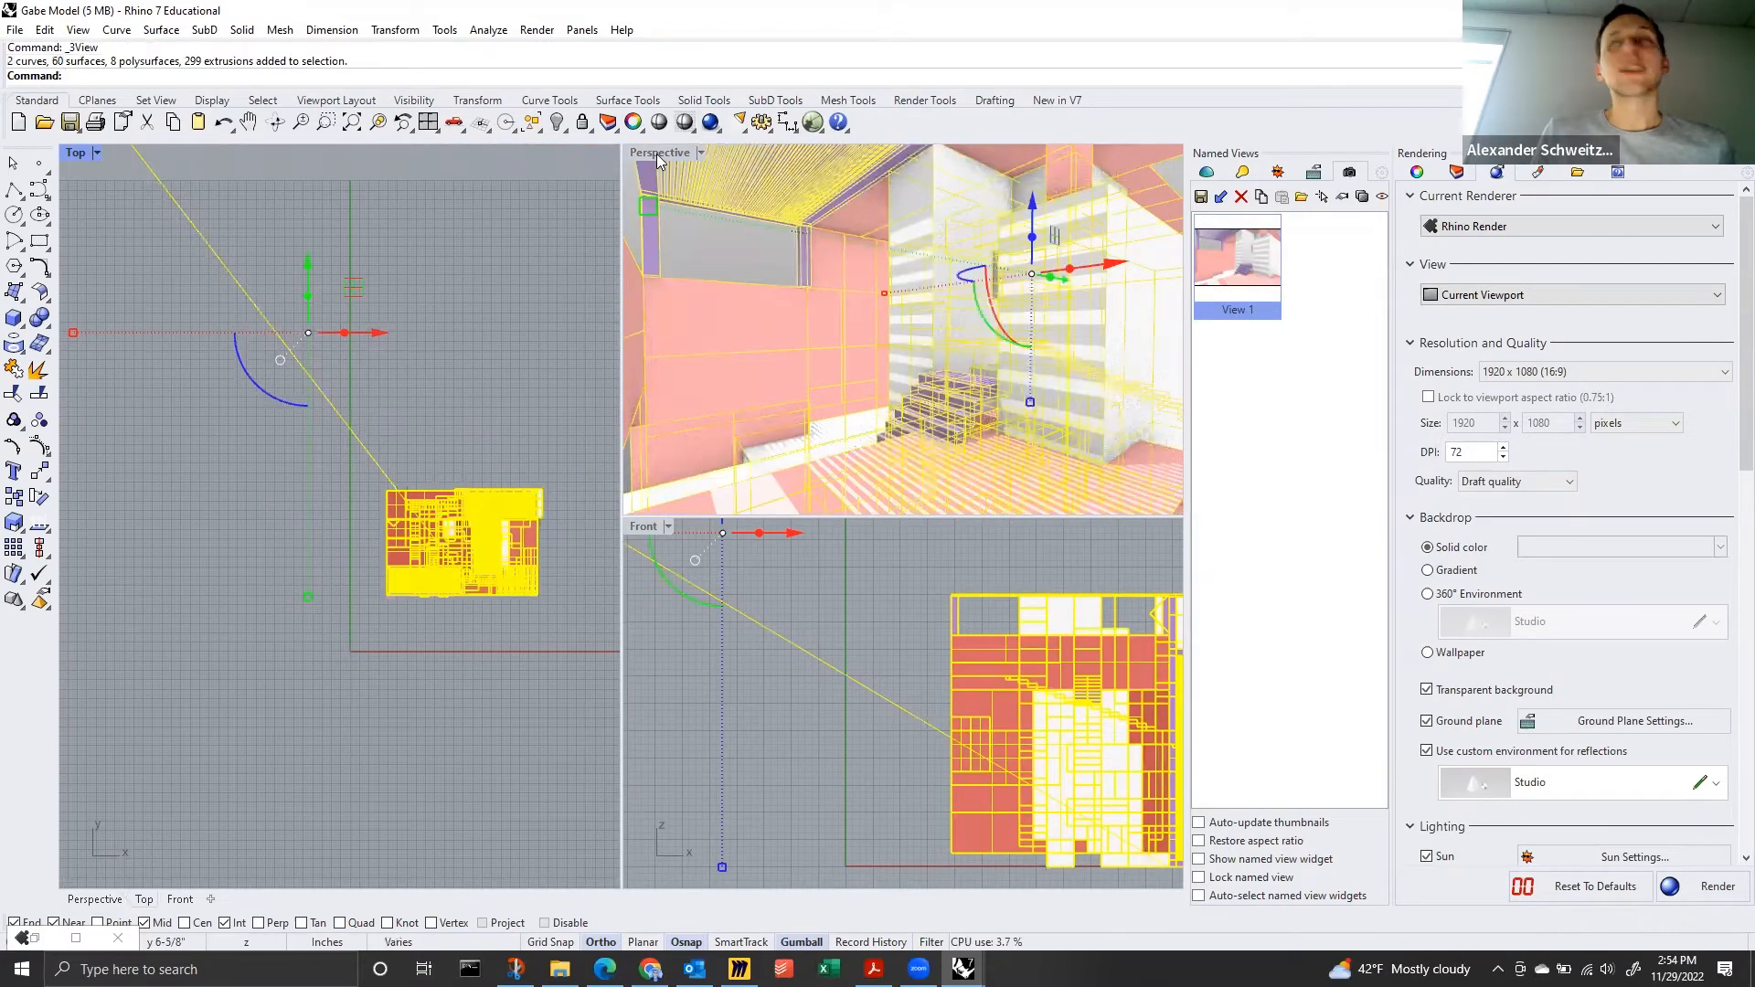
pyautogui.click(657, 155)
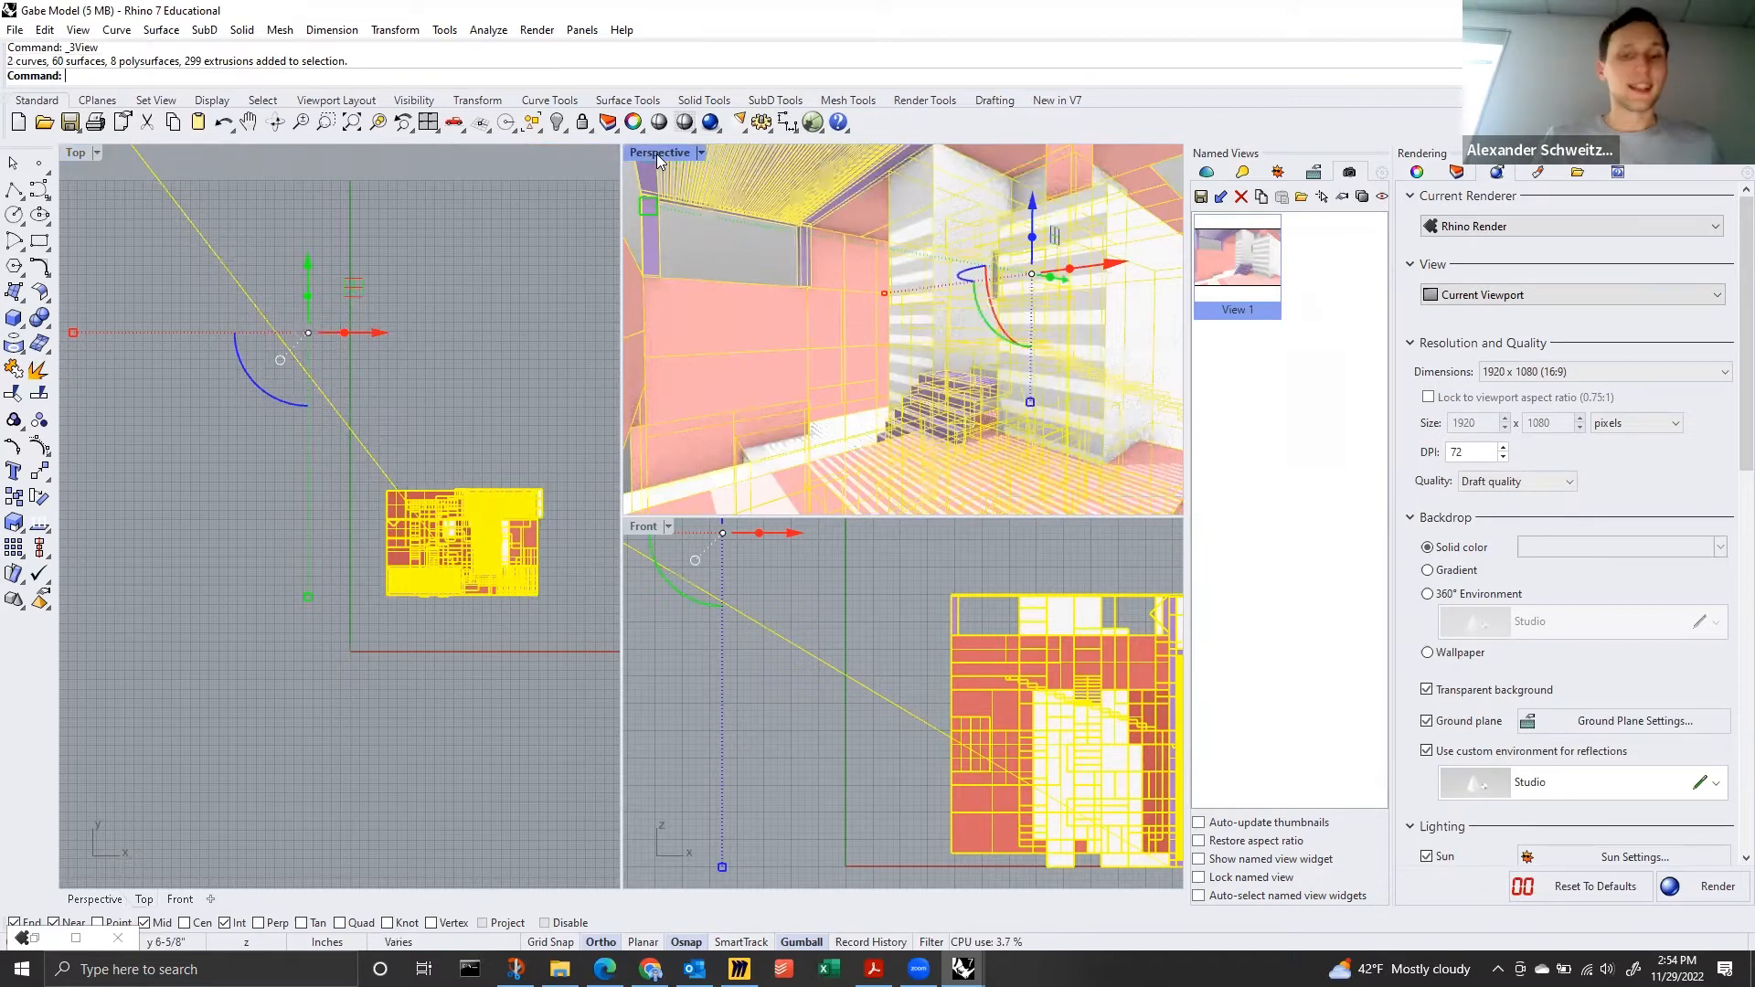
pyautogui.write('Make2D')
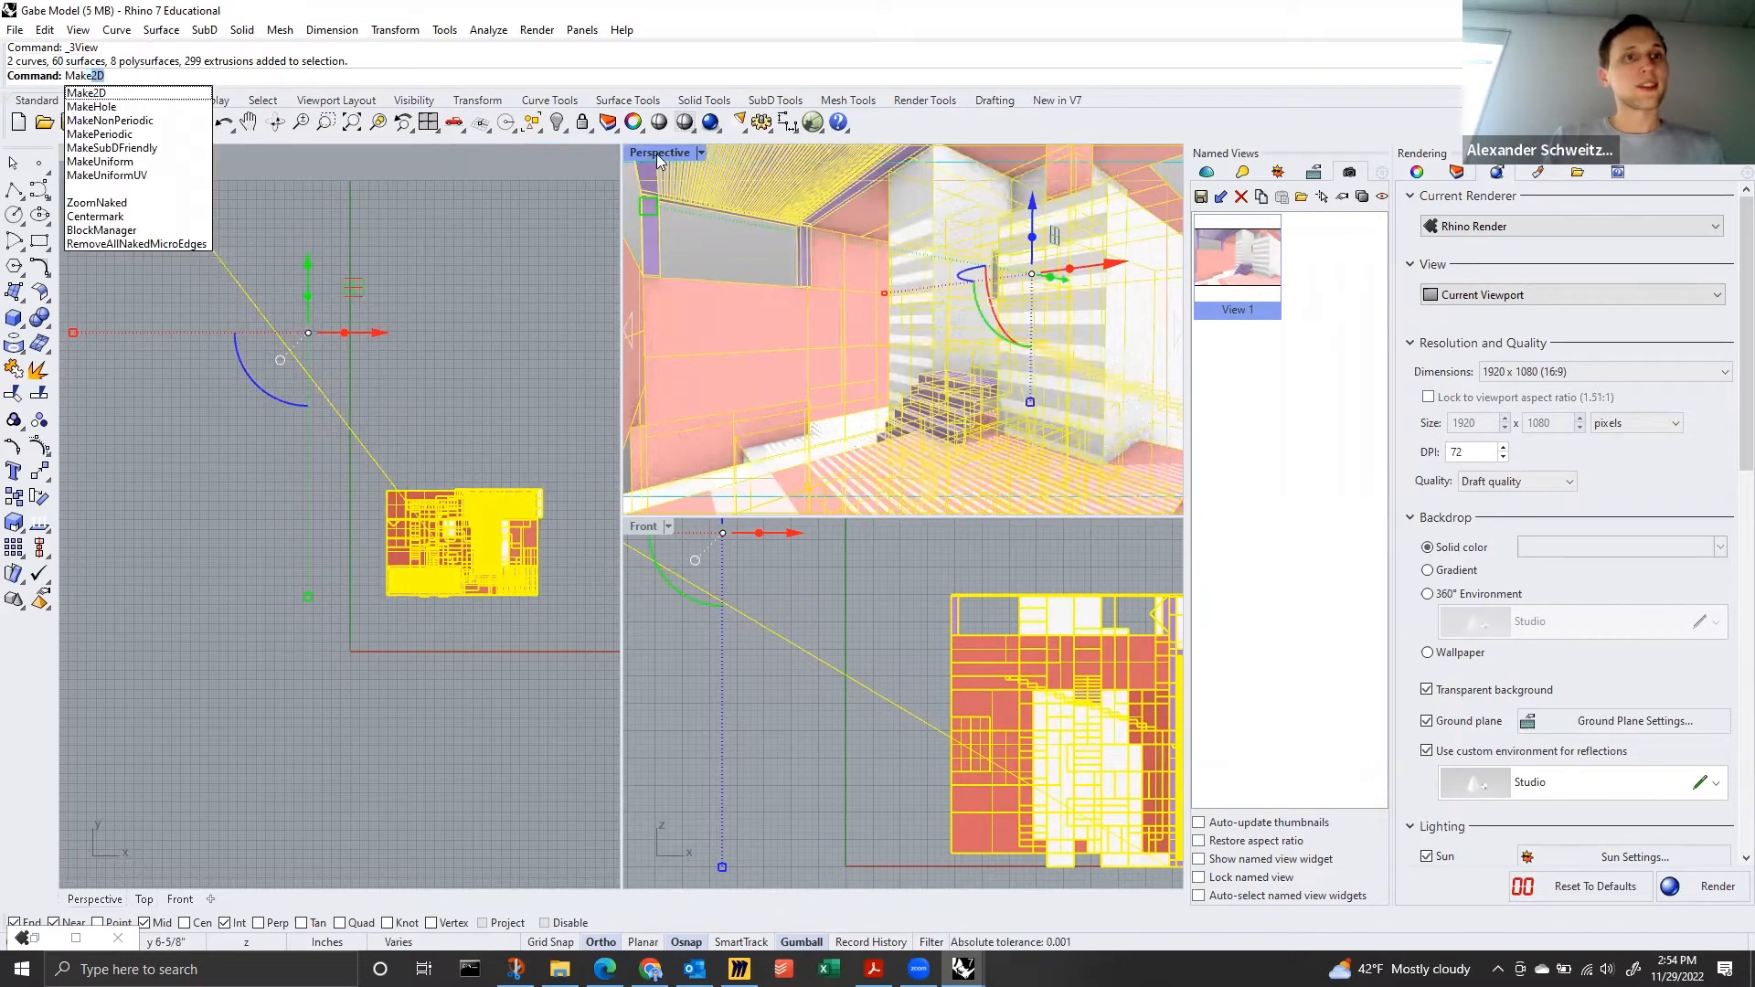
pyautogui.press('Return')
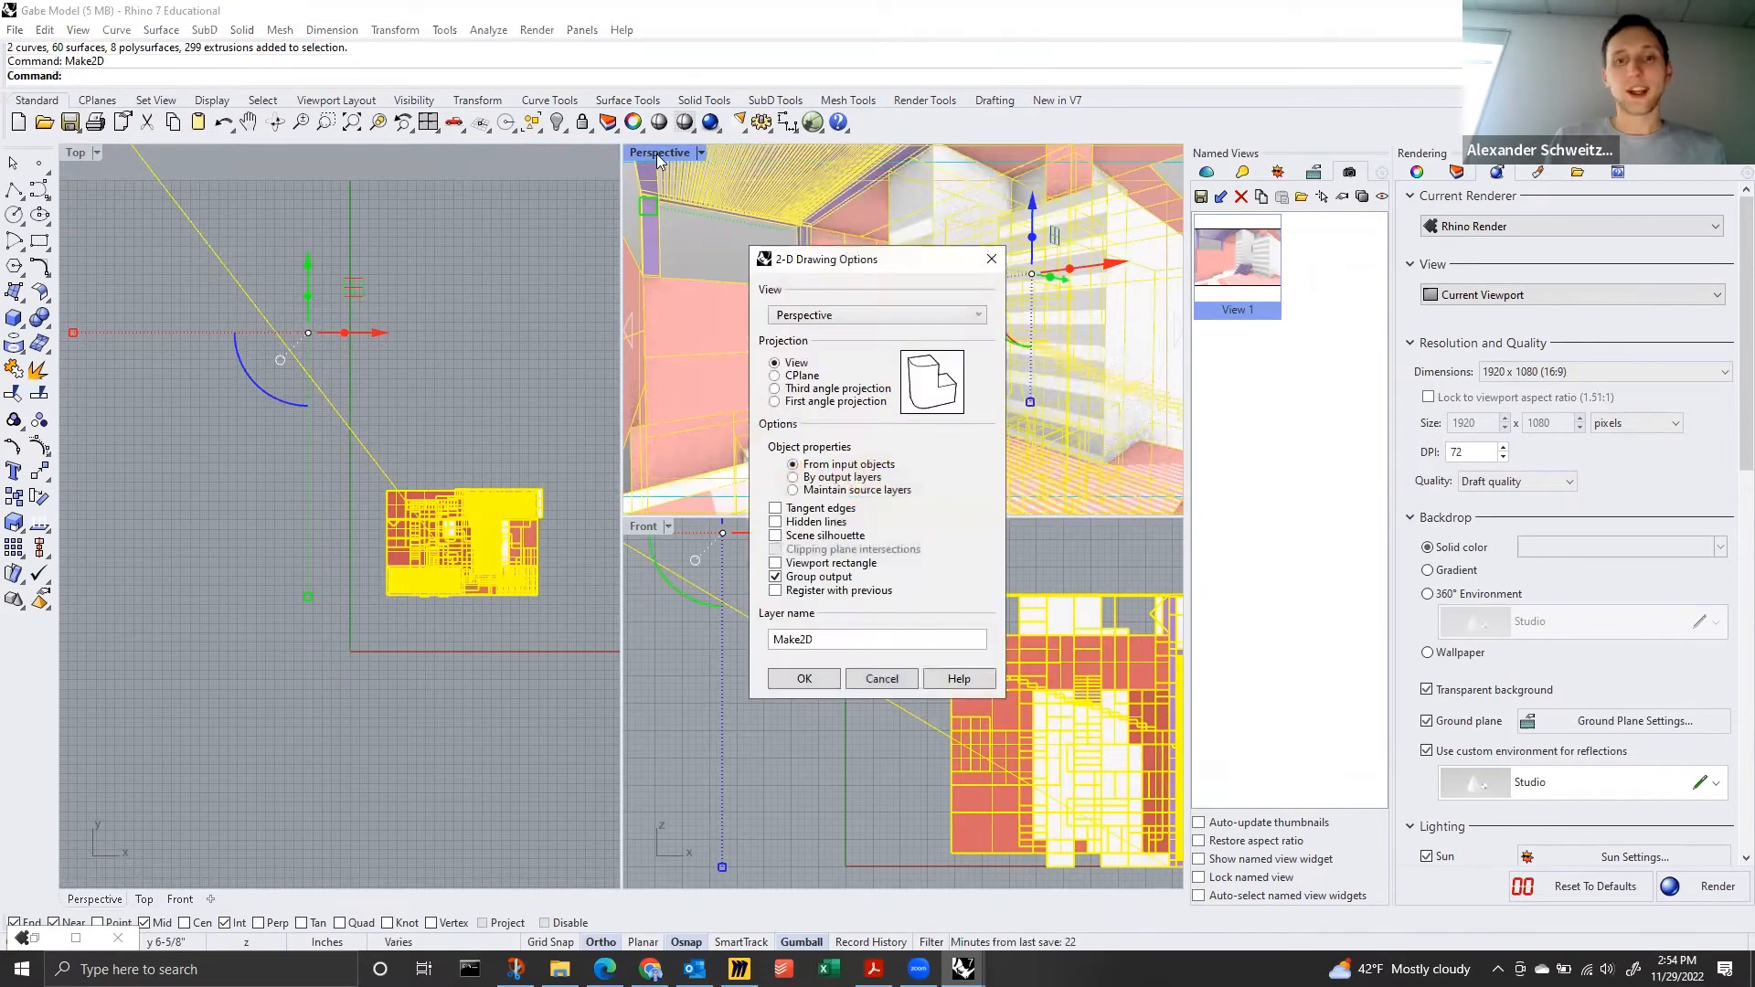
pyautogui.press('Return')
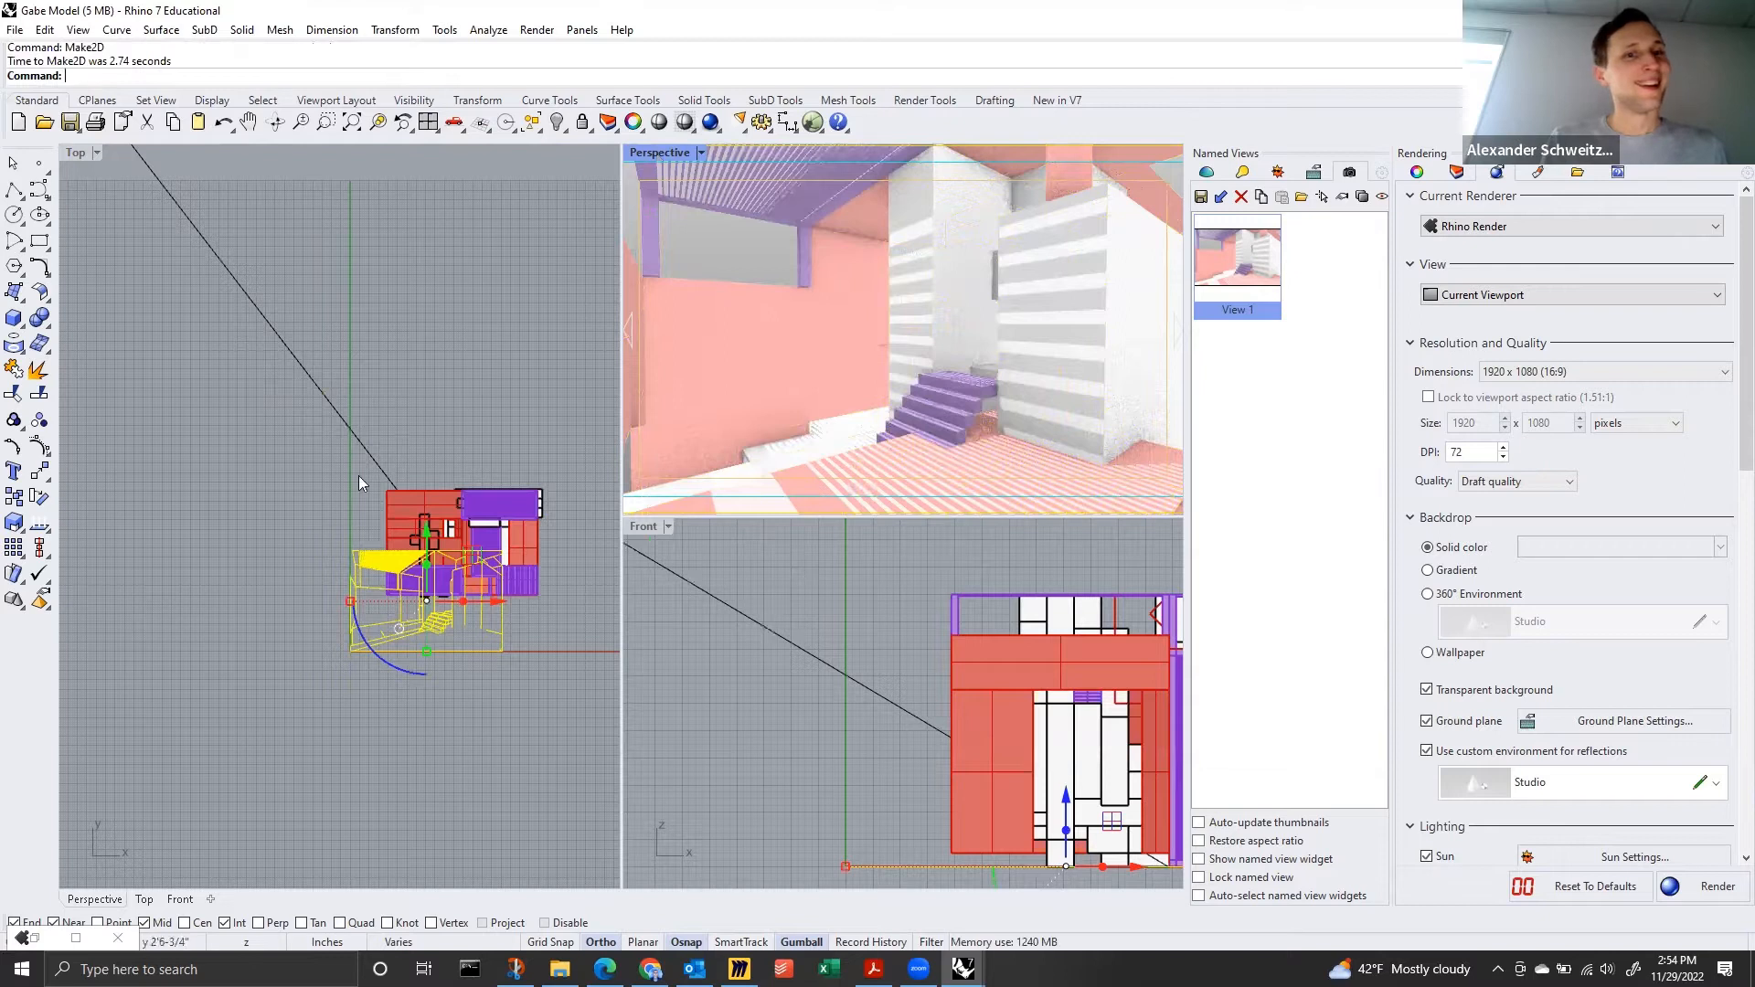
# Move the grouped Make2D linework along the X axis in the Top viewport, clear of the model.
pyautogui.scroll(-5, 305, 550)
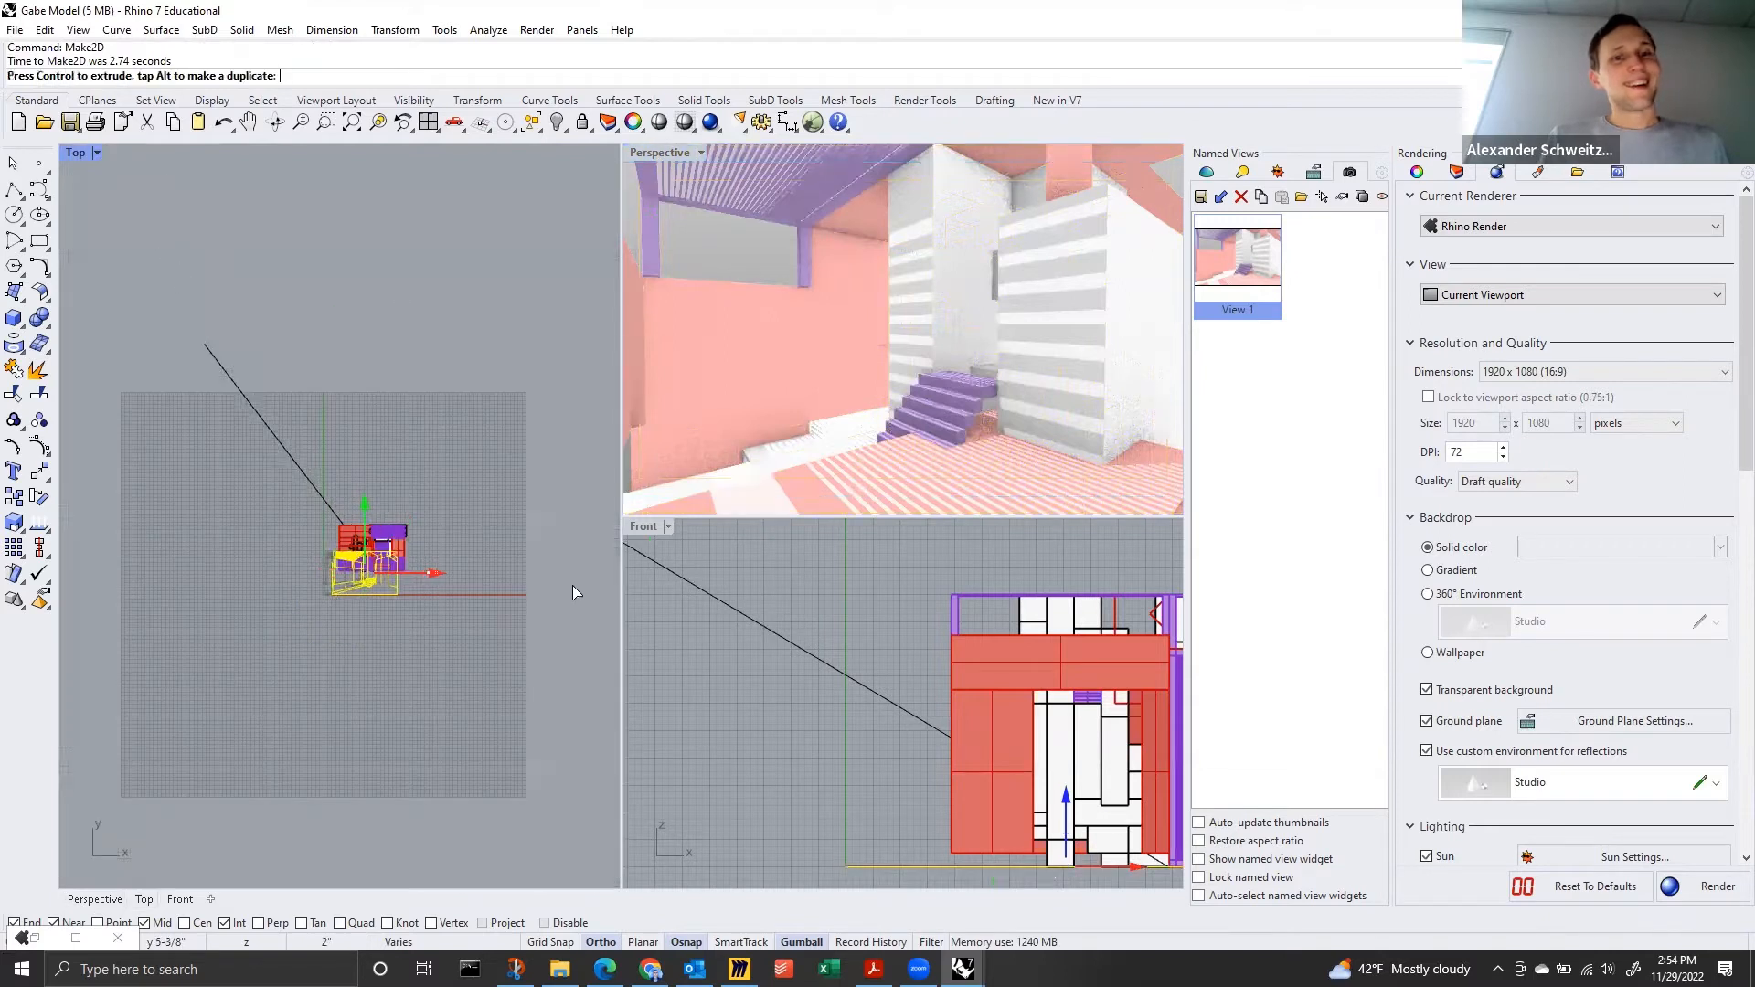
pyautogui.moveTo(572, 592); pyautogui.dragTo(572, 584)
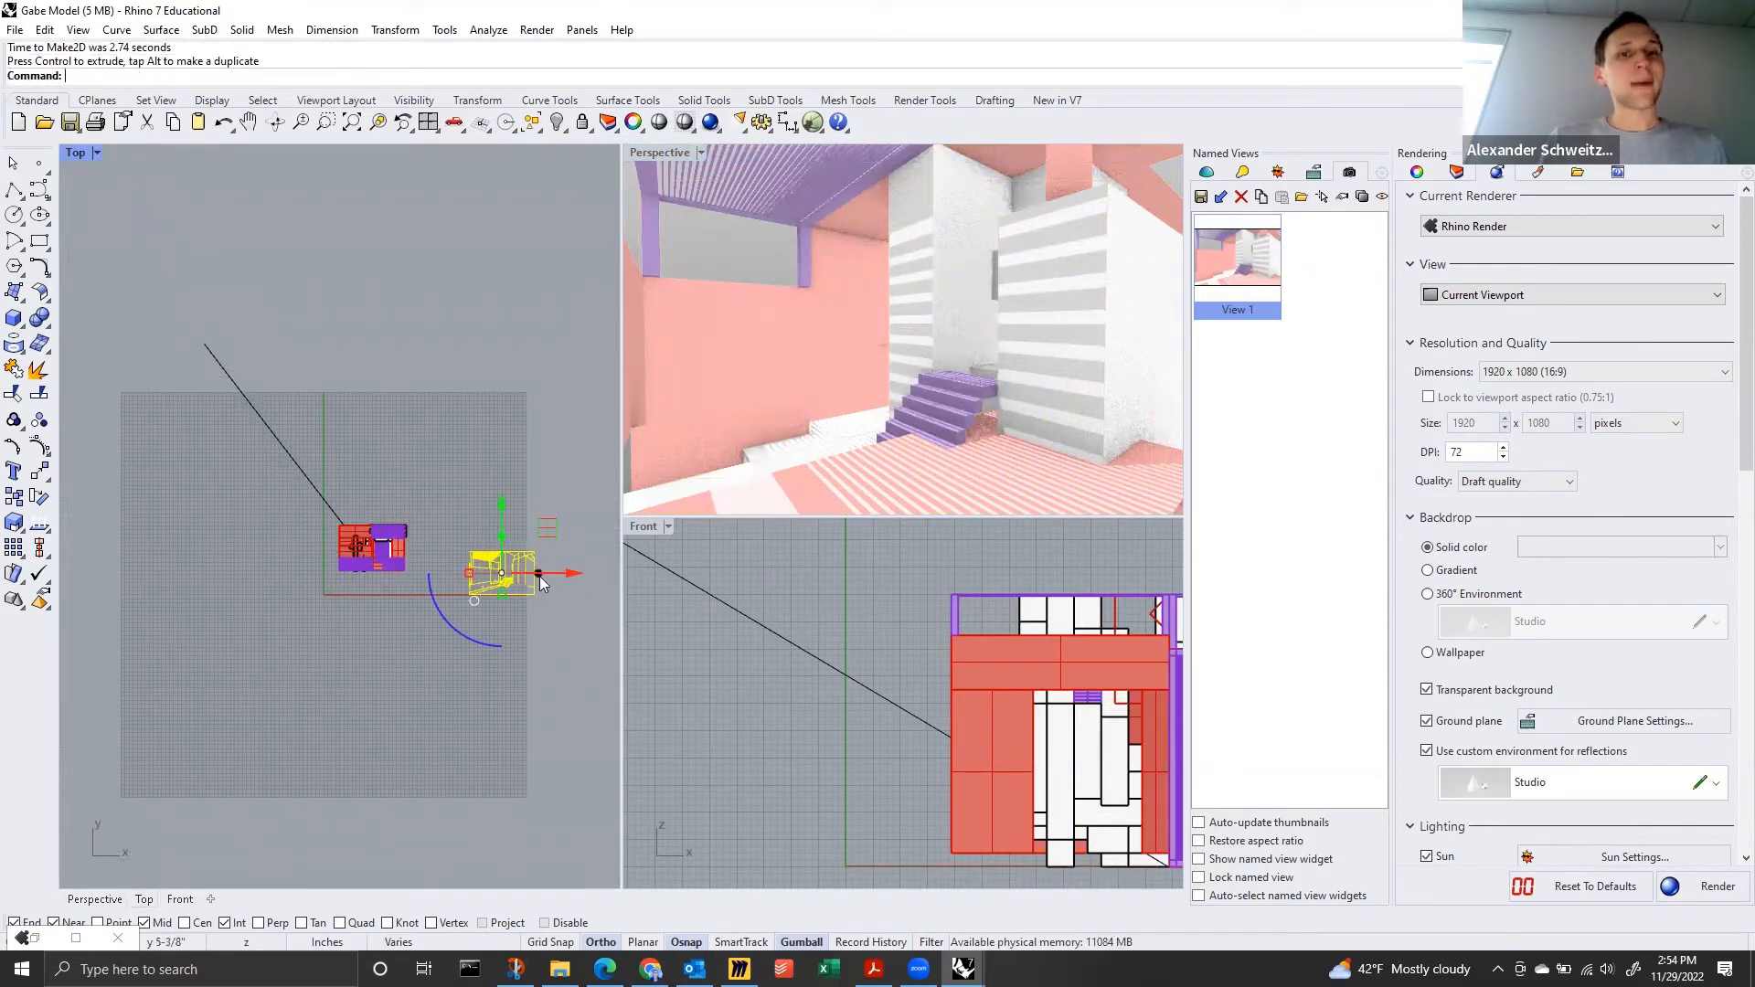
pyautogui.scroll(8, 539, 575)
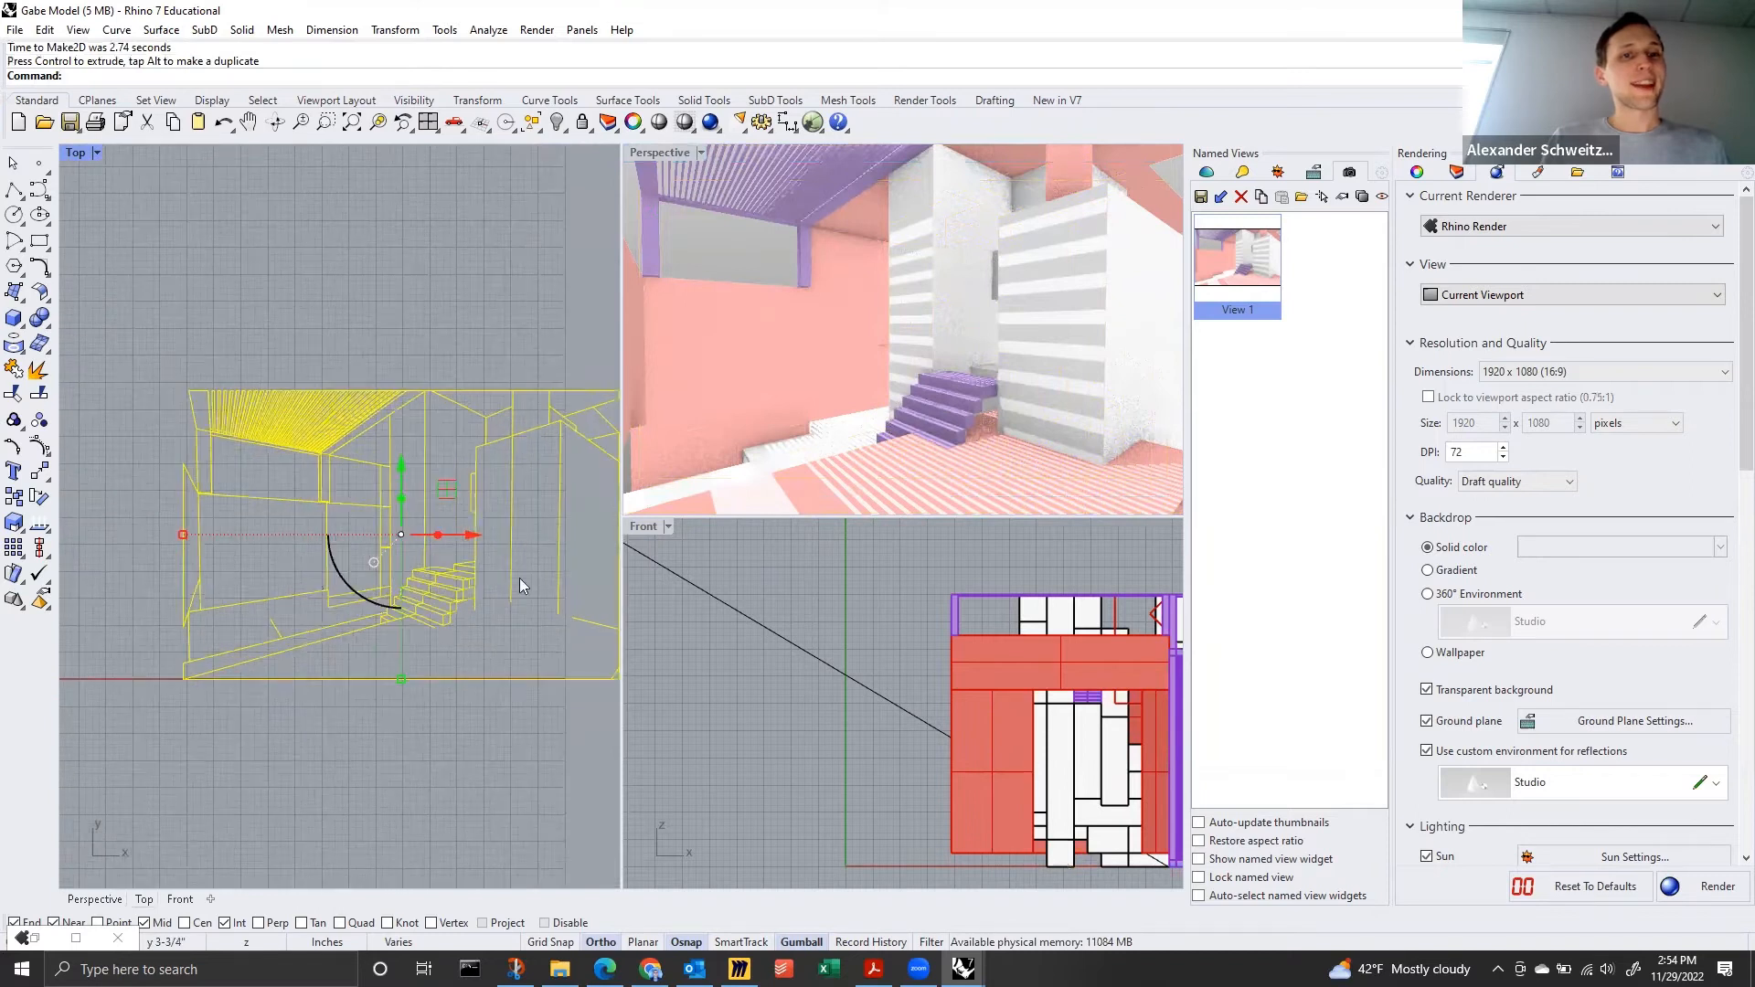
pyautogui.scroll(2, 519, 577)
pyautogui.scroll(-6, 450, 571)
pyautogui.scroll(4, 484, 572)
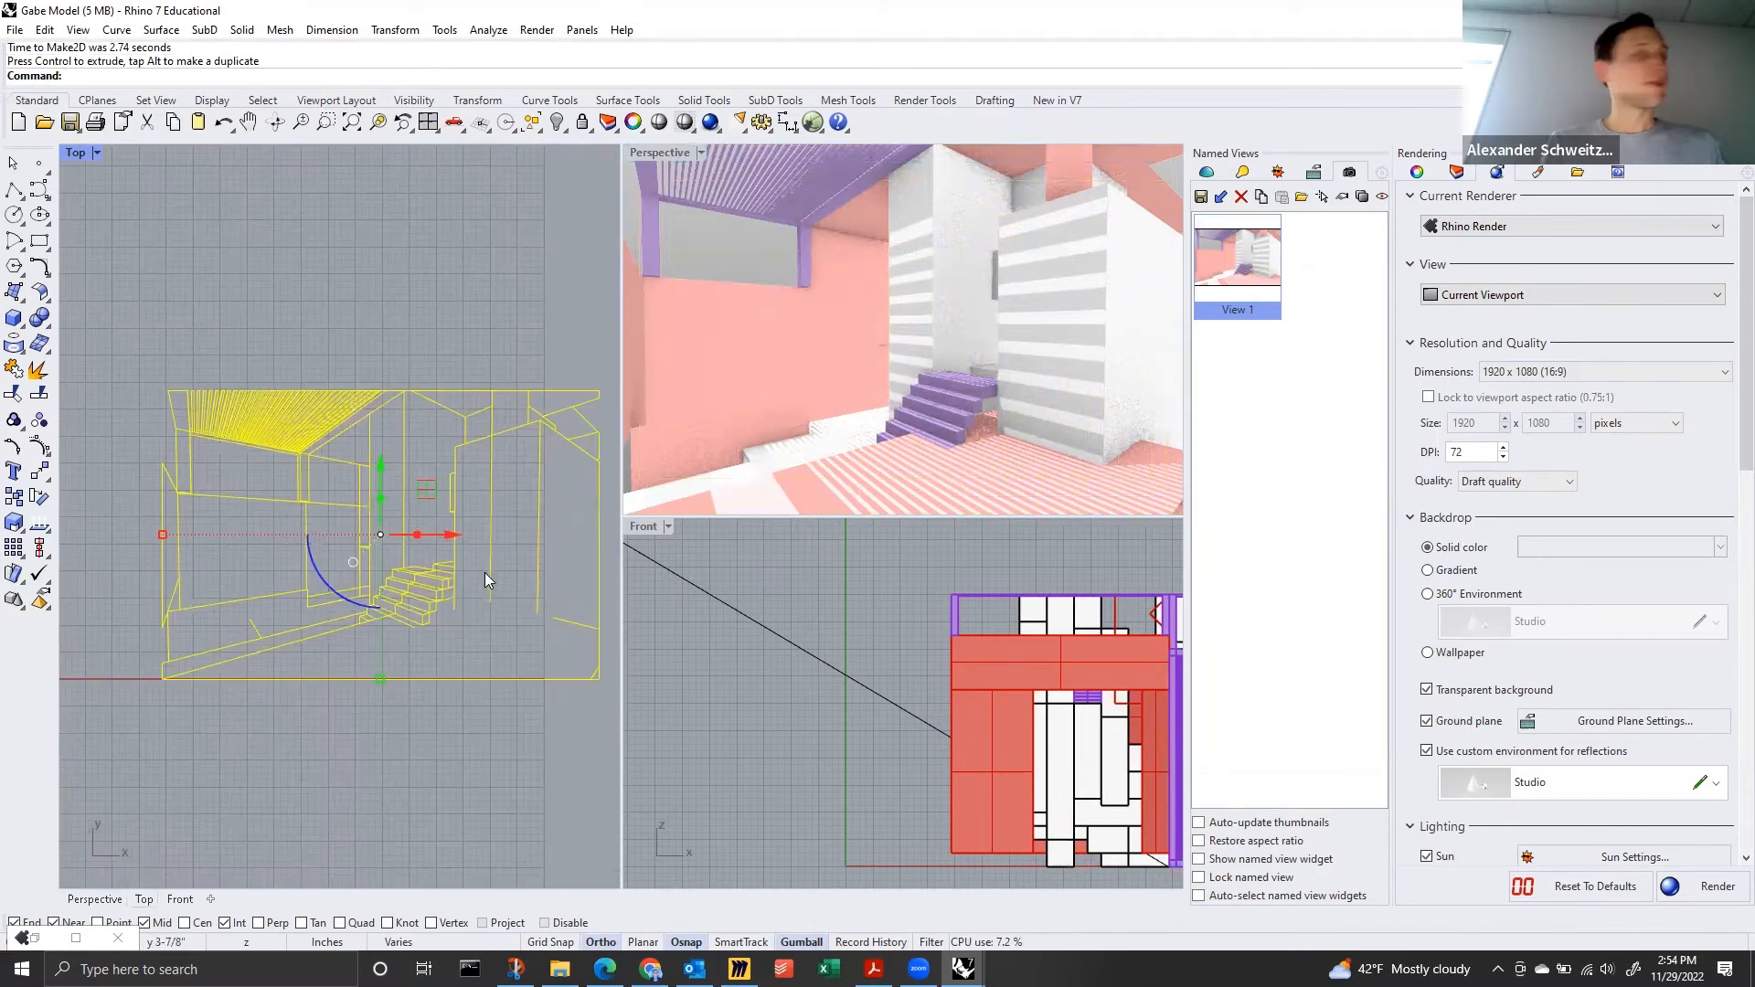
# Start exporting the selected Make2D linework and choose the 22-1129 In Class folder as the destination.
pyautogui.press('Up')
pyautogui.write('Export')
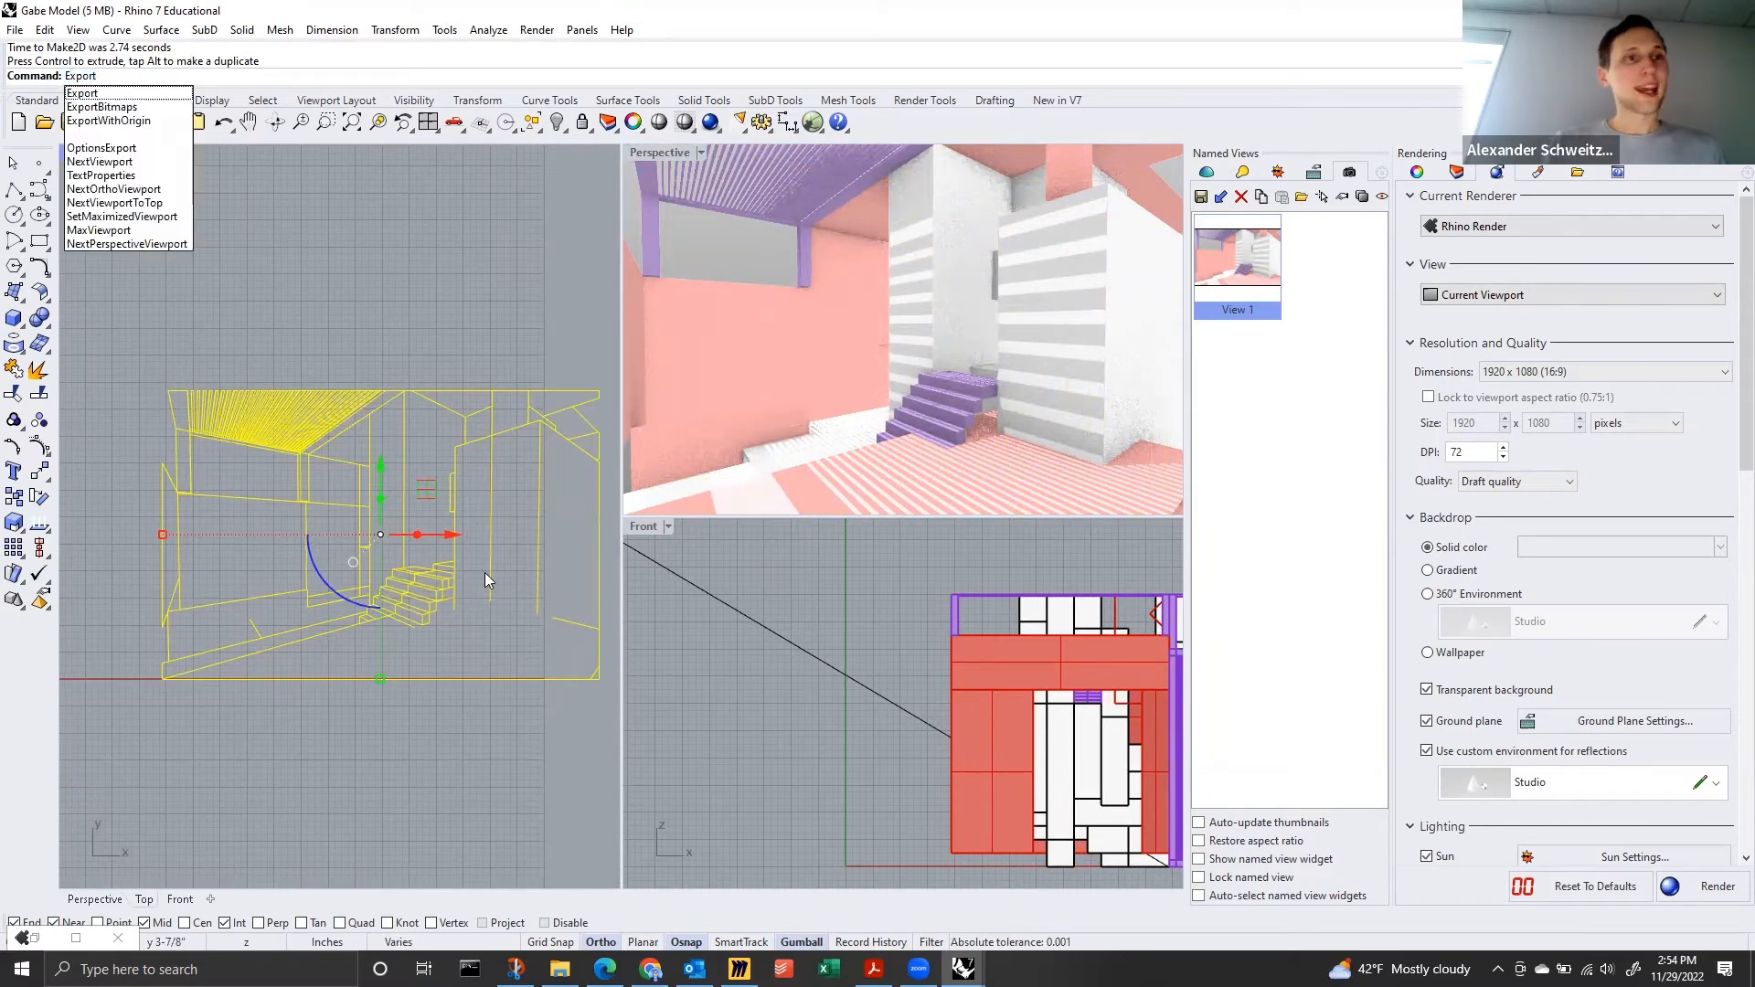
pyautogui.press('Return')
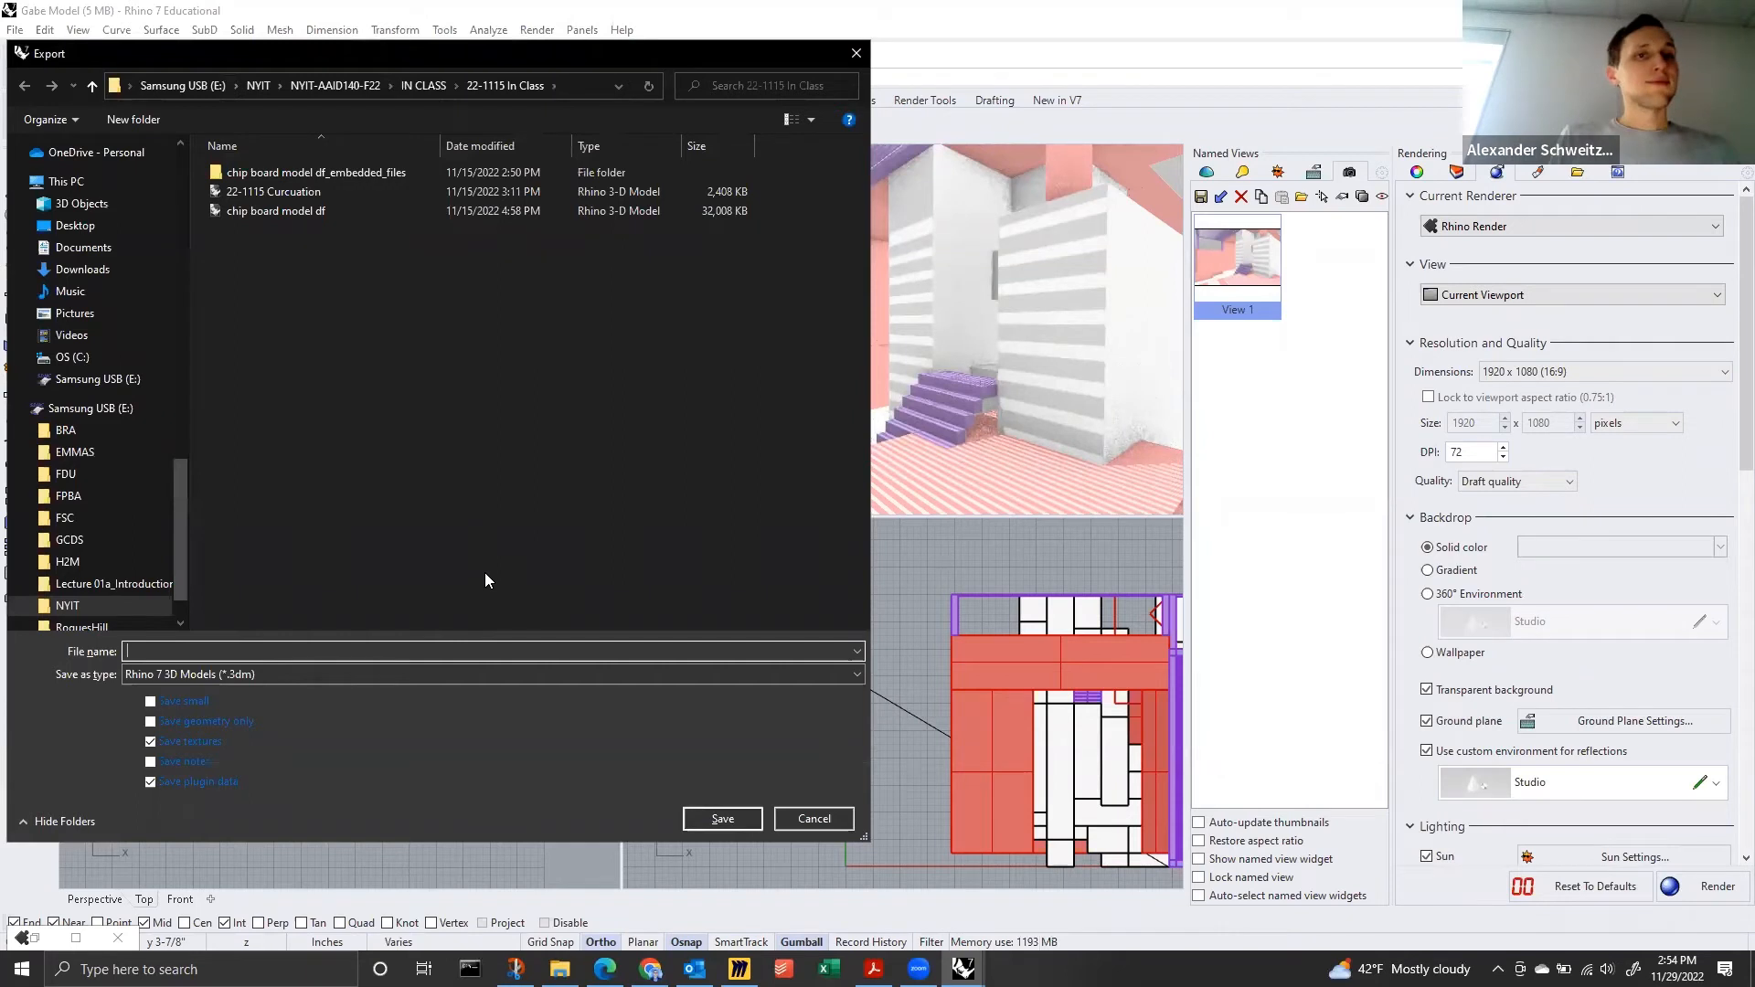
pyautogui.click(422, 88)
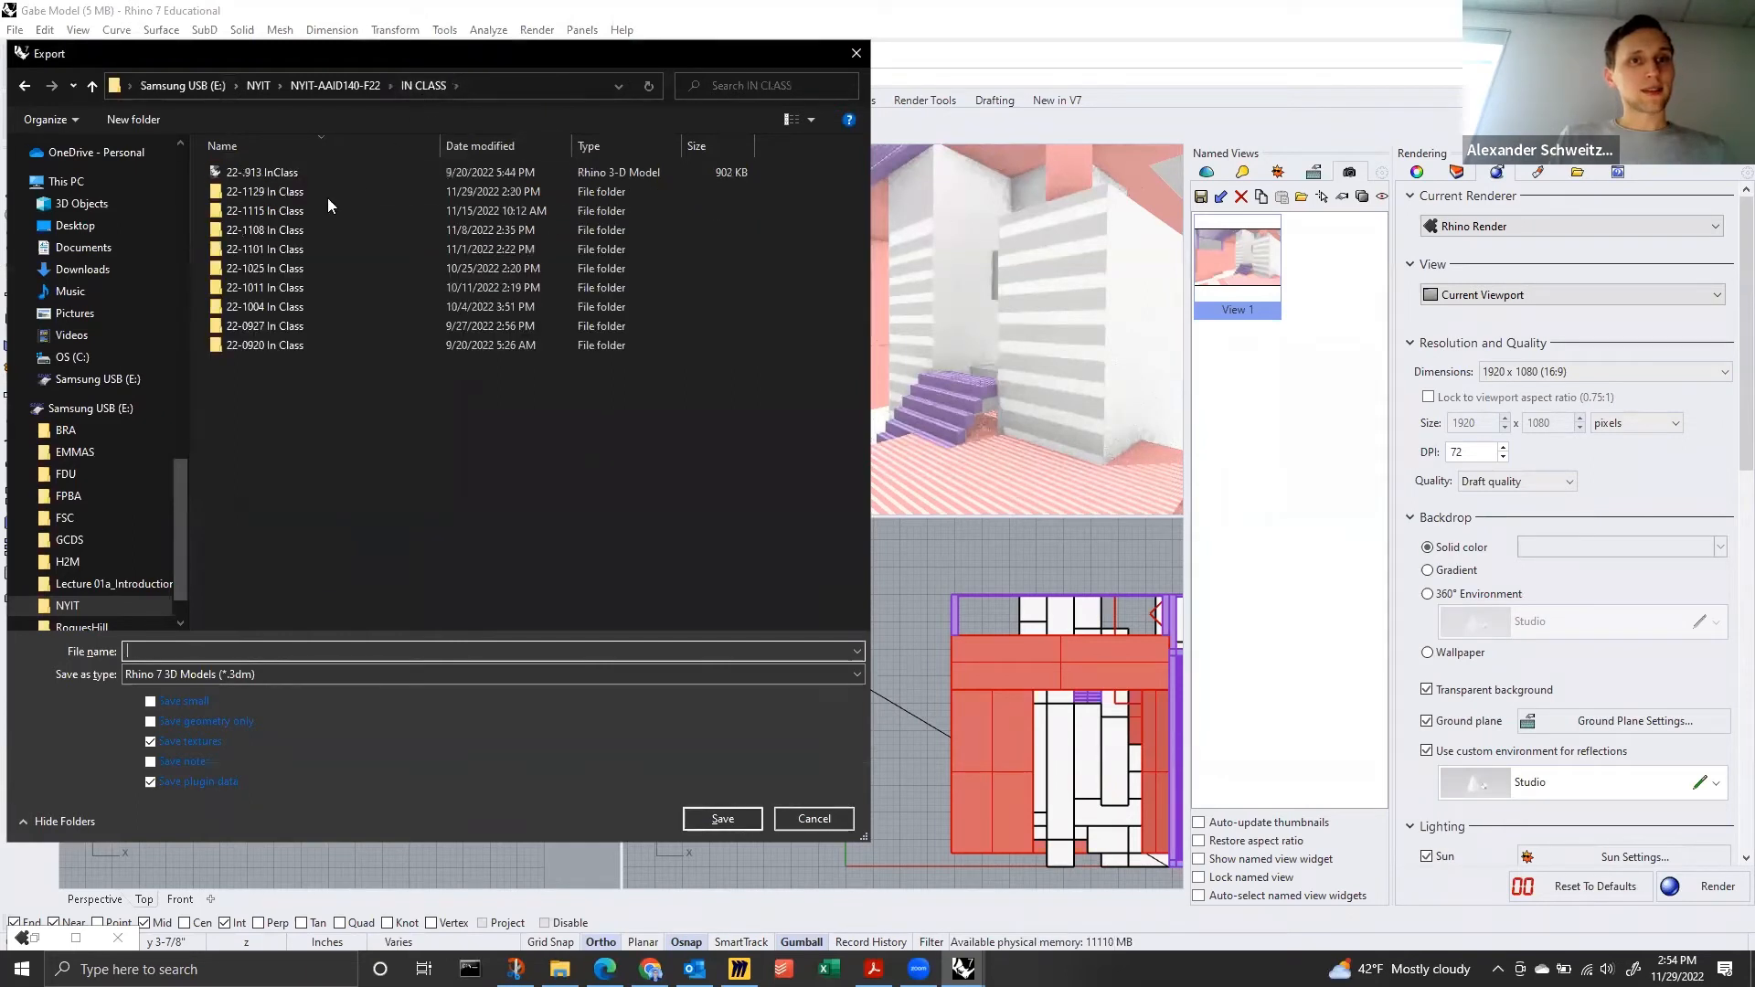
pyautogui.doubleClick(275, 191)
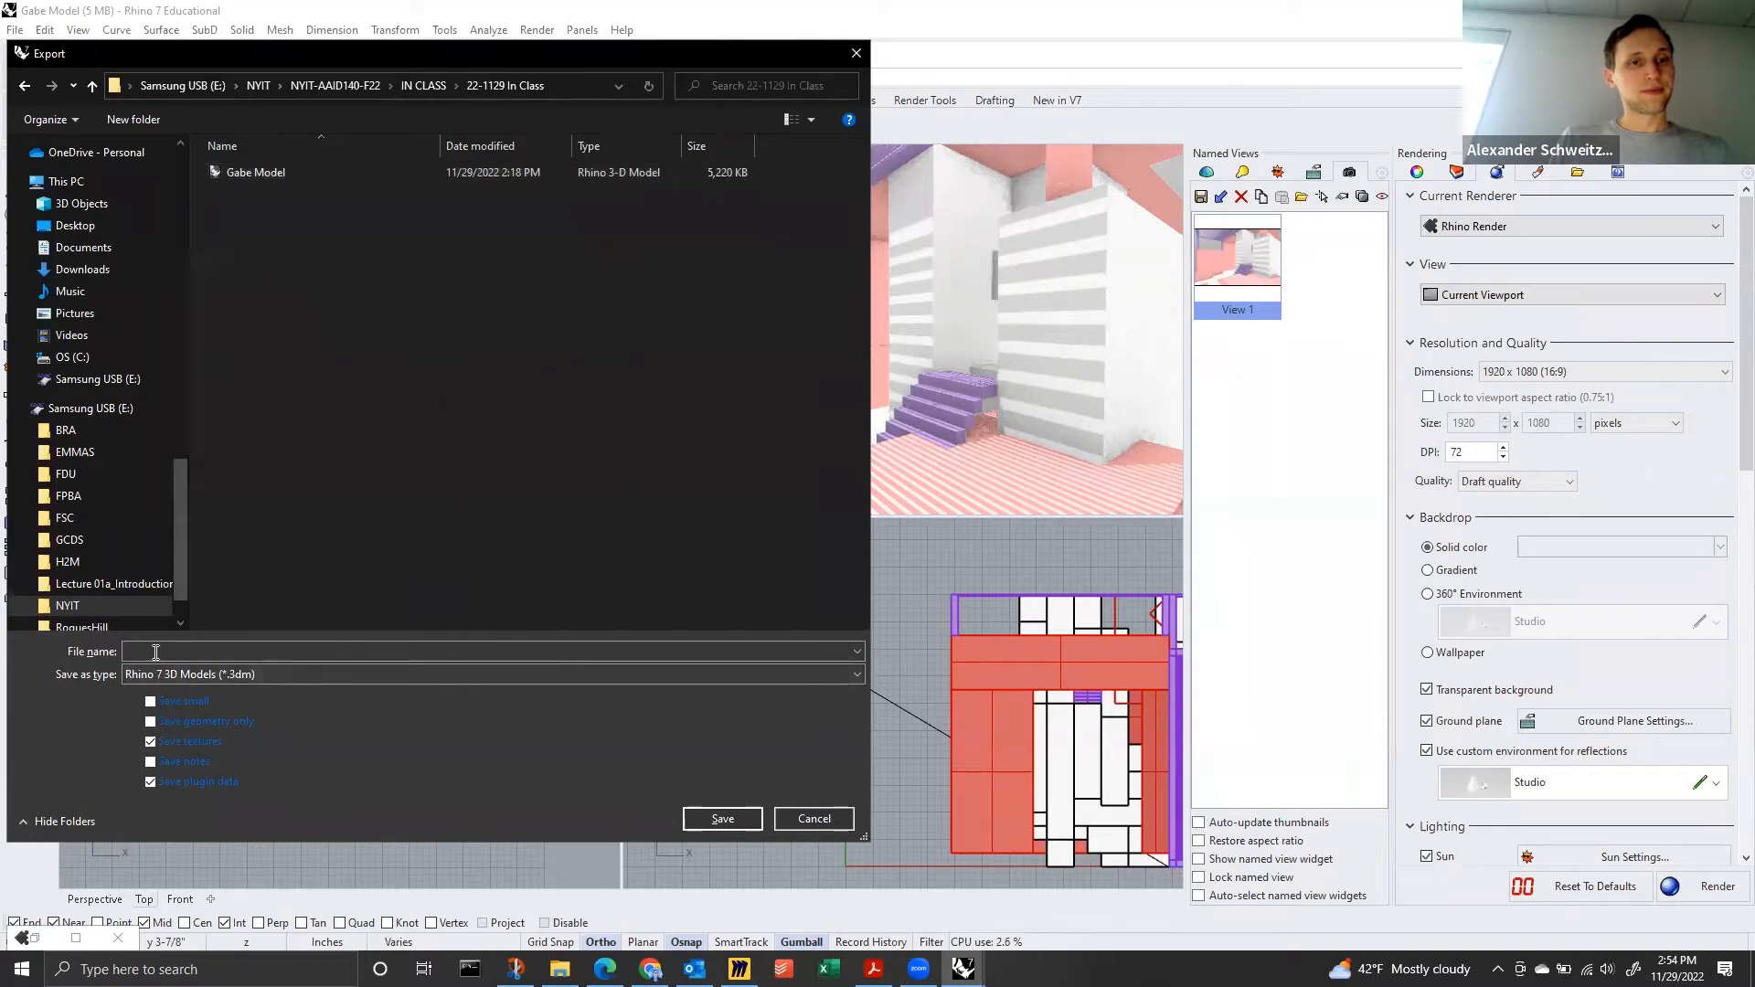
# Export the linework as an Adobe Illustrator (*.ai) file named "View 1 Lines", using a snapshot of the current view in RGB, and clear the selection.
pyautogui.click(180, 675)
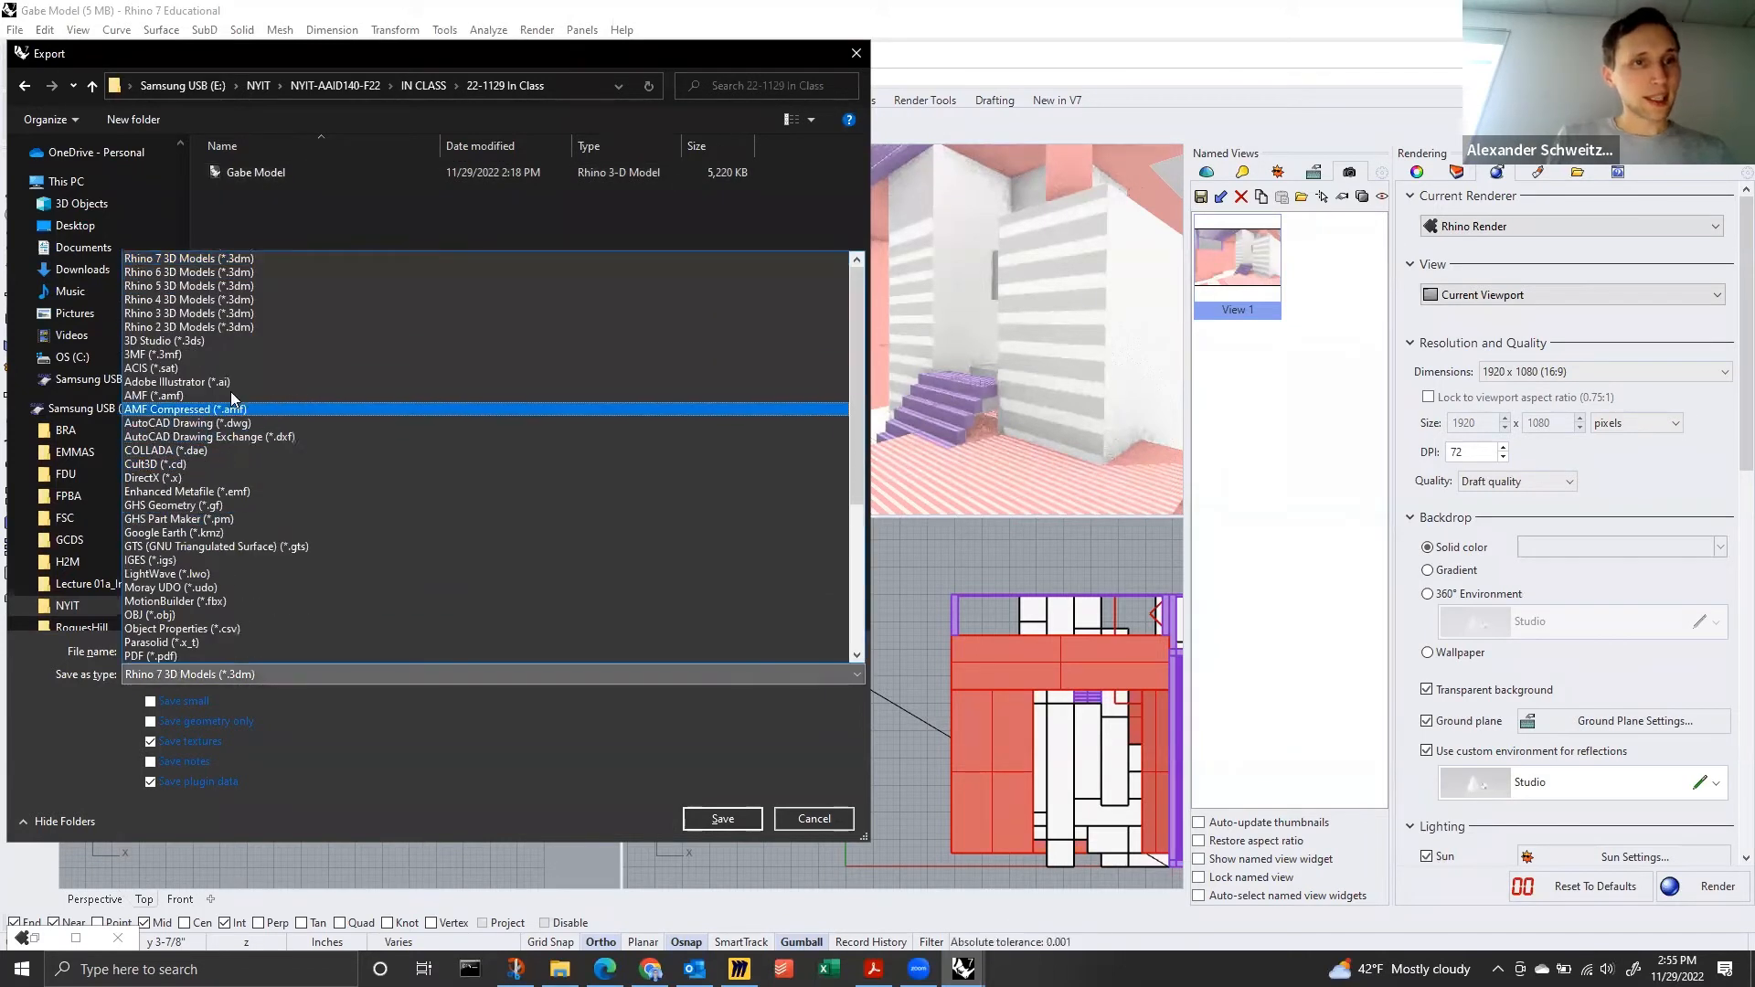
pyautogui.click(223, 384)
pyautogui.click(163, 651)
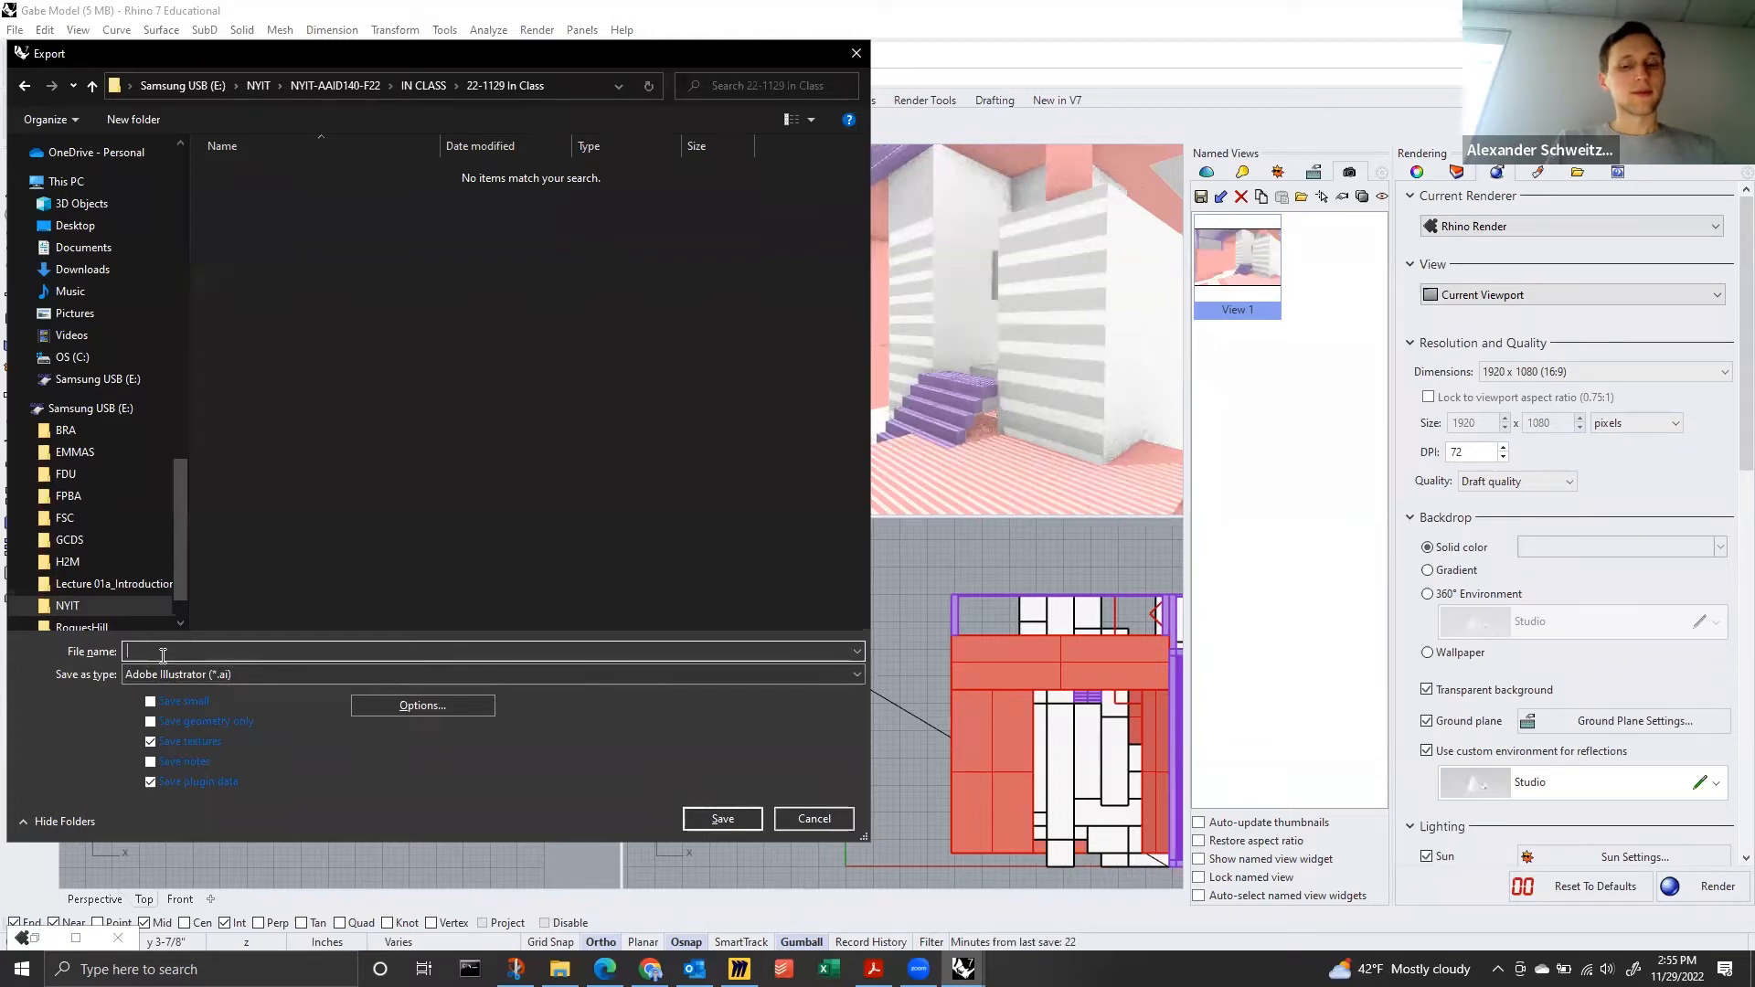
pyautogui.write('View')
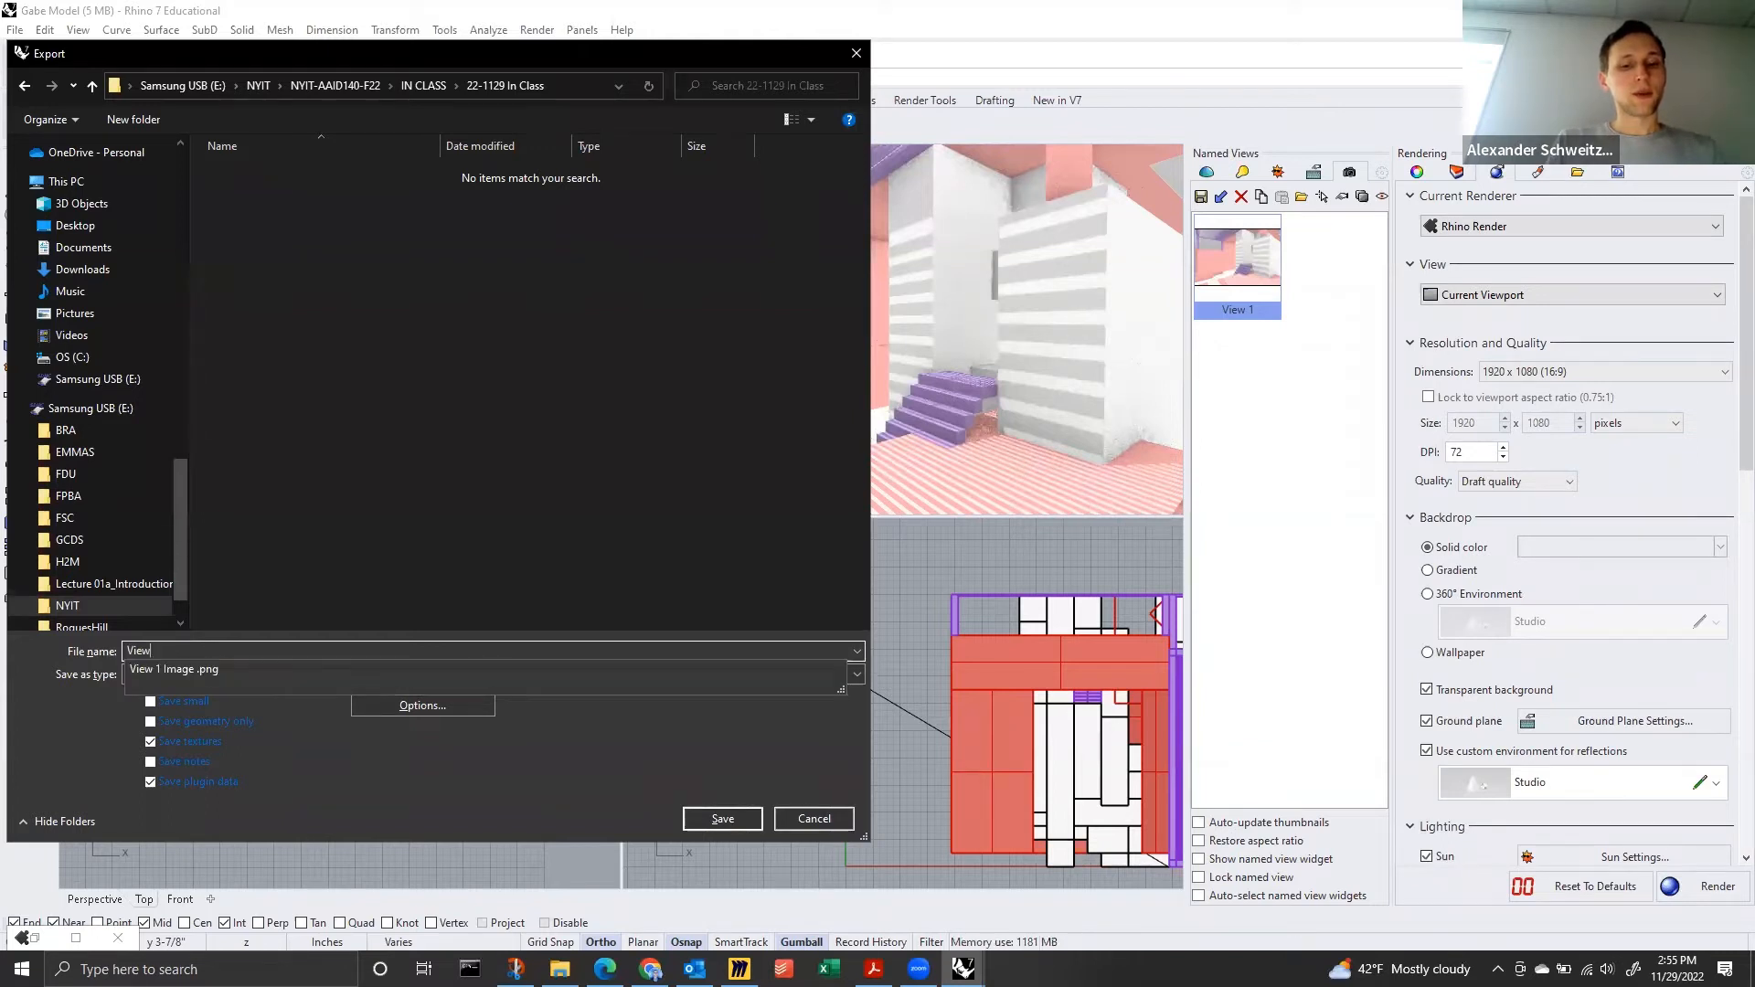
pyautogui.write(' 1 L')
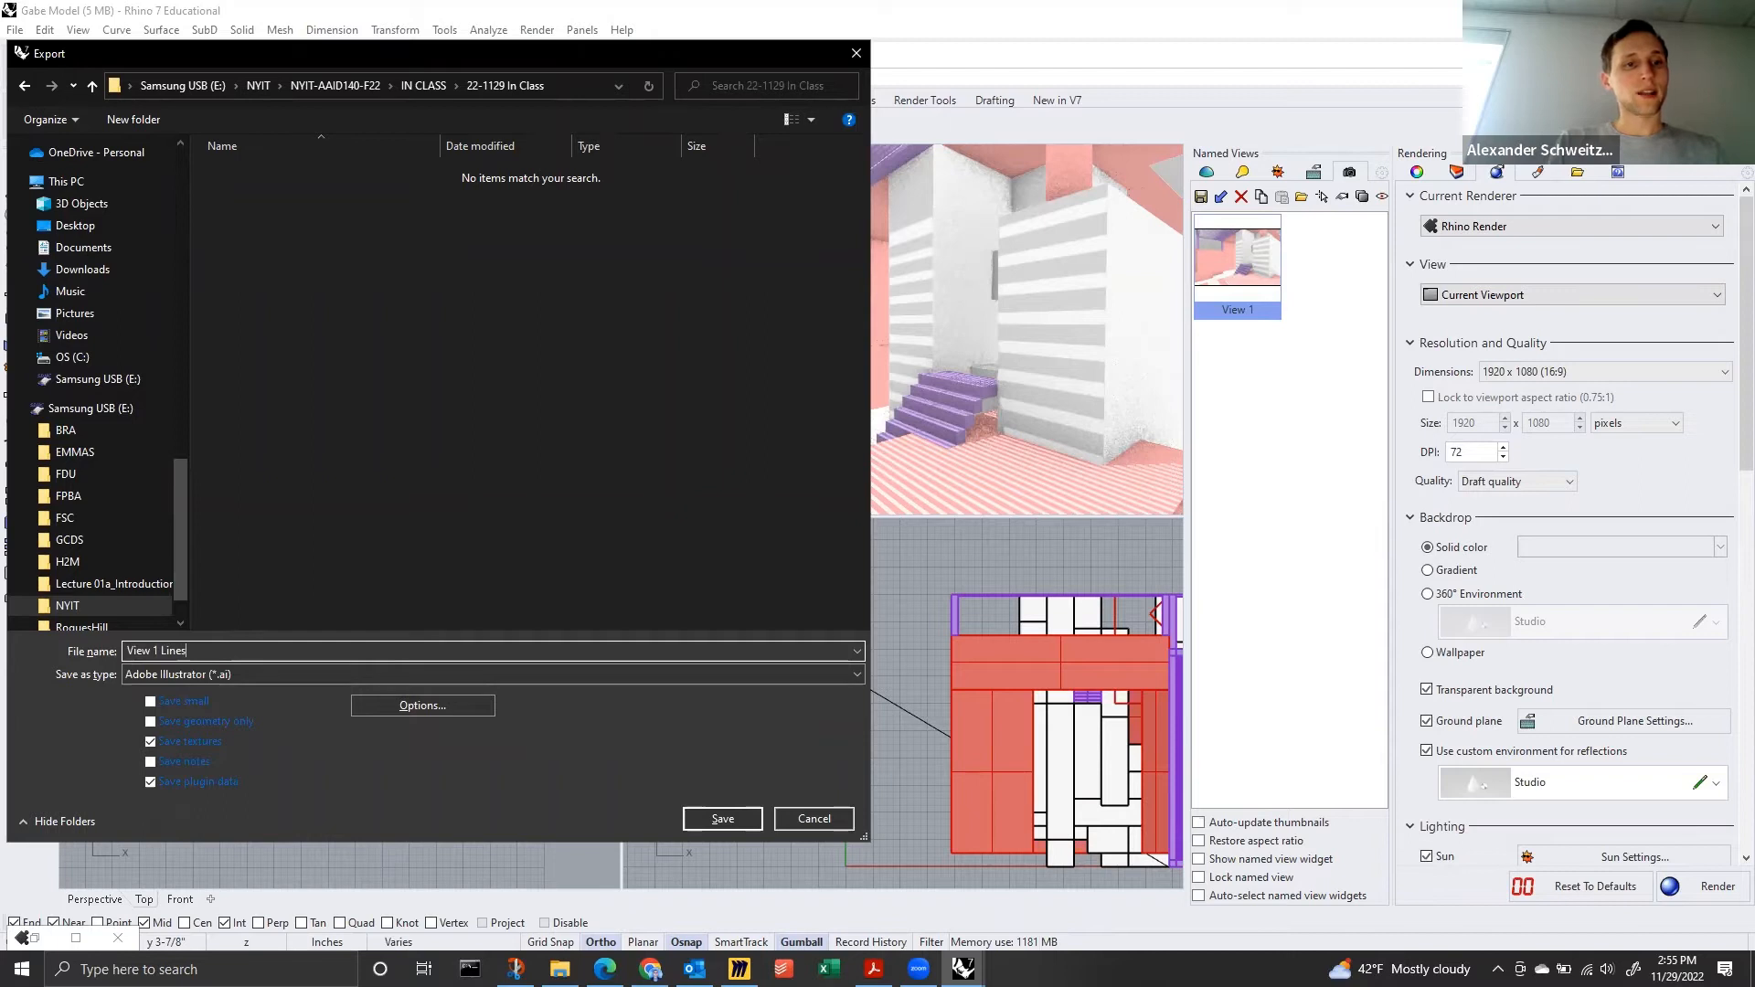
pyautogui.write('ines')
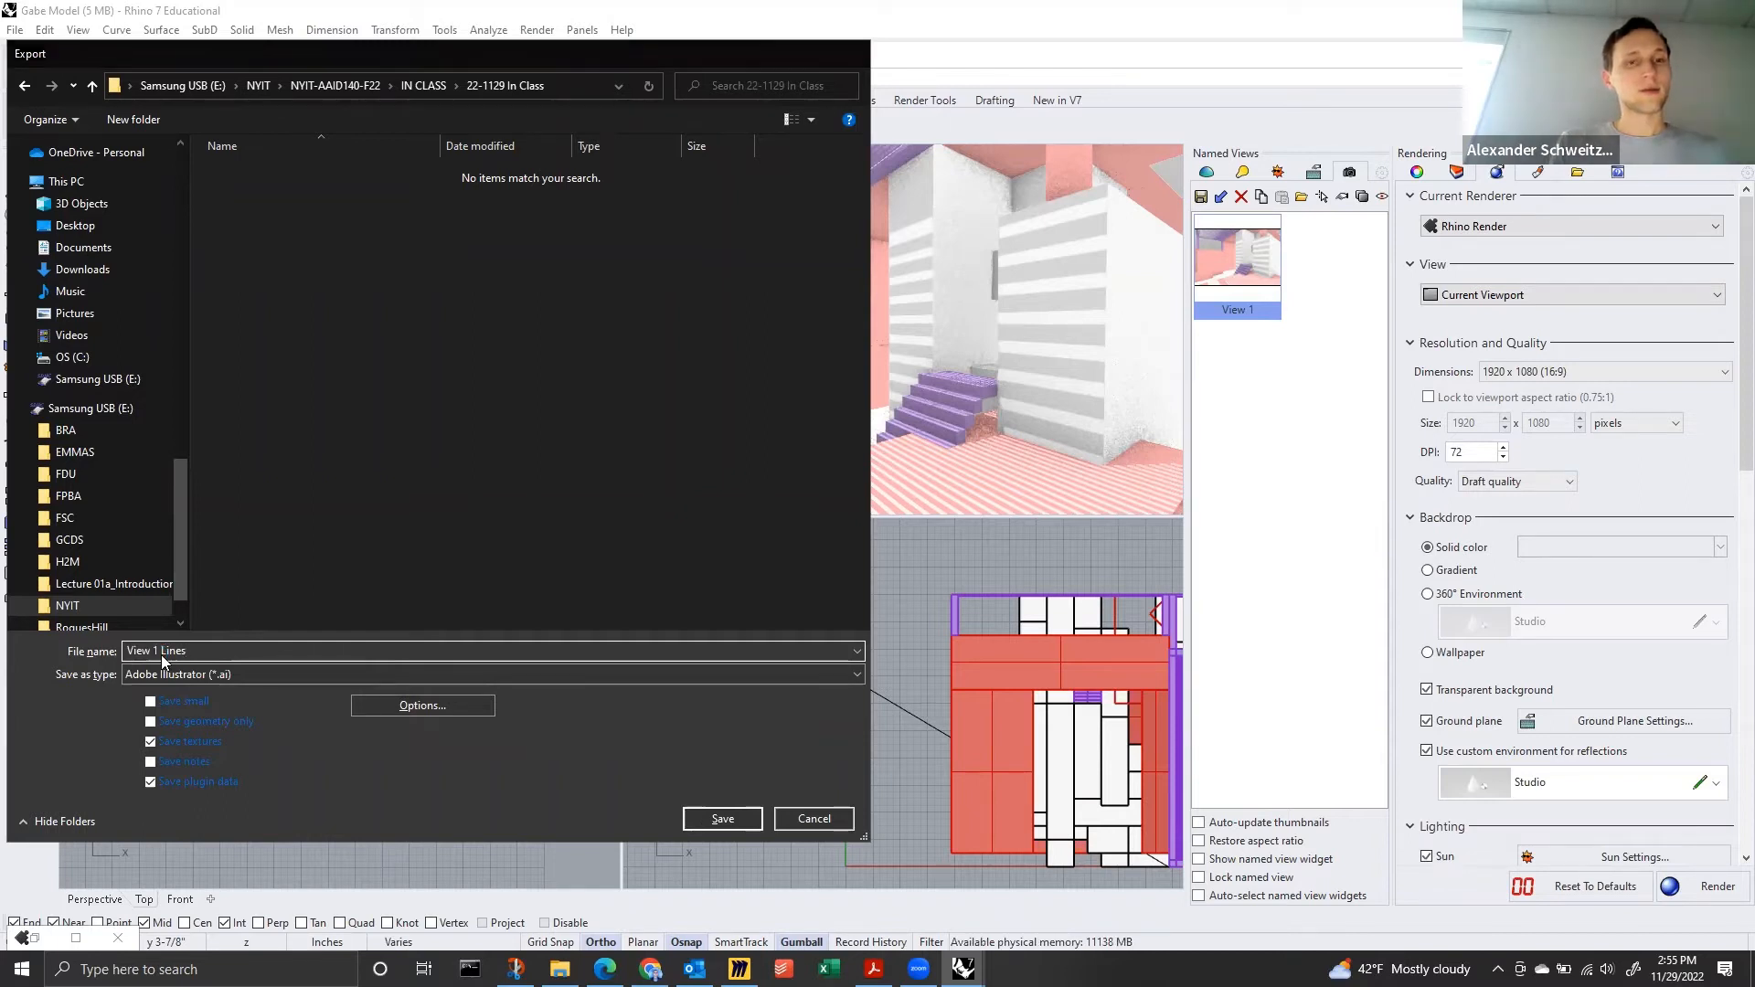
pyautogui.press('Return')
pyautogui.press('Return')
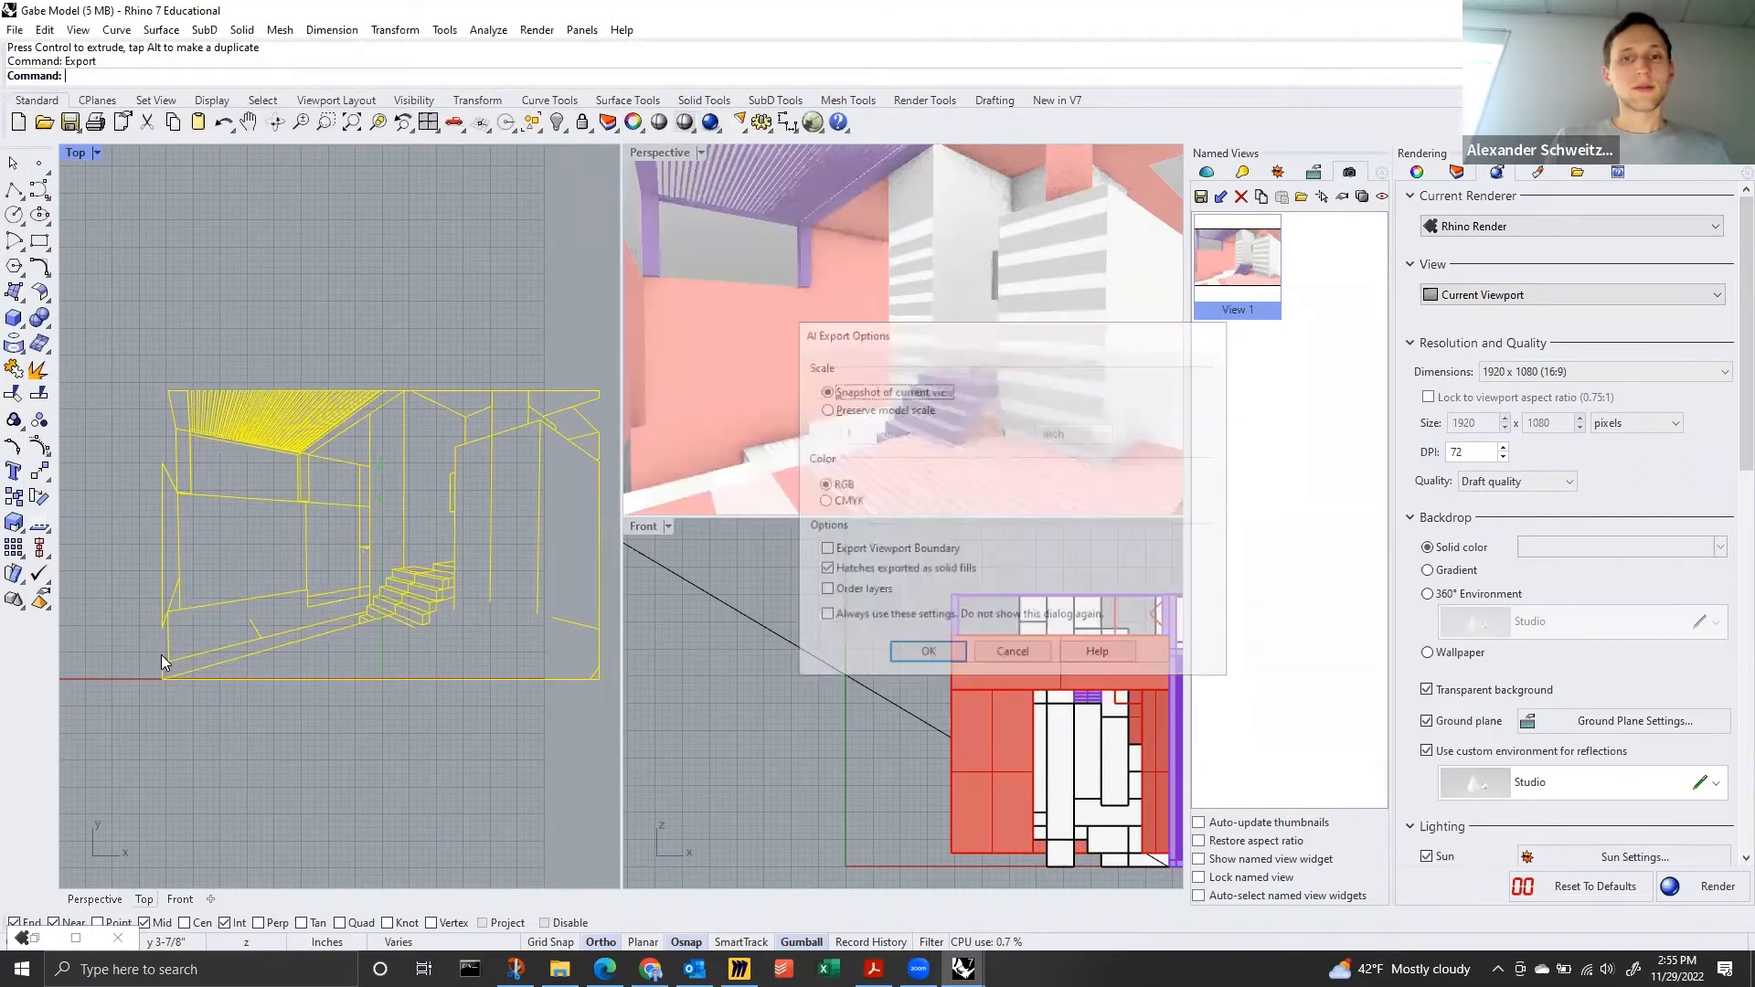
pyautogui.press('Escape')
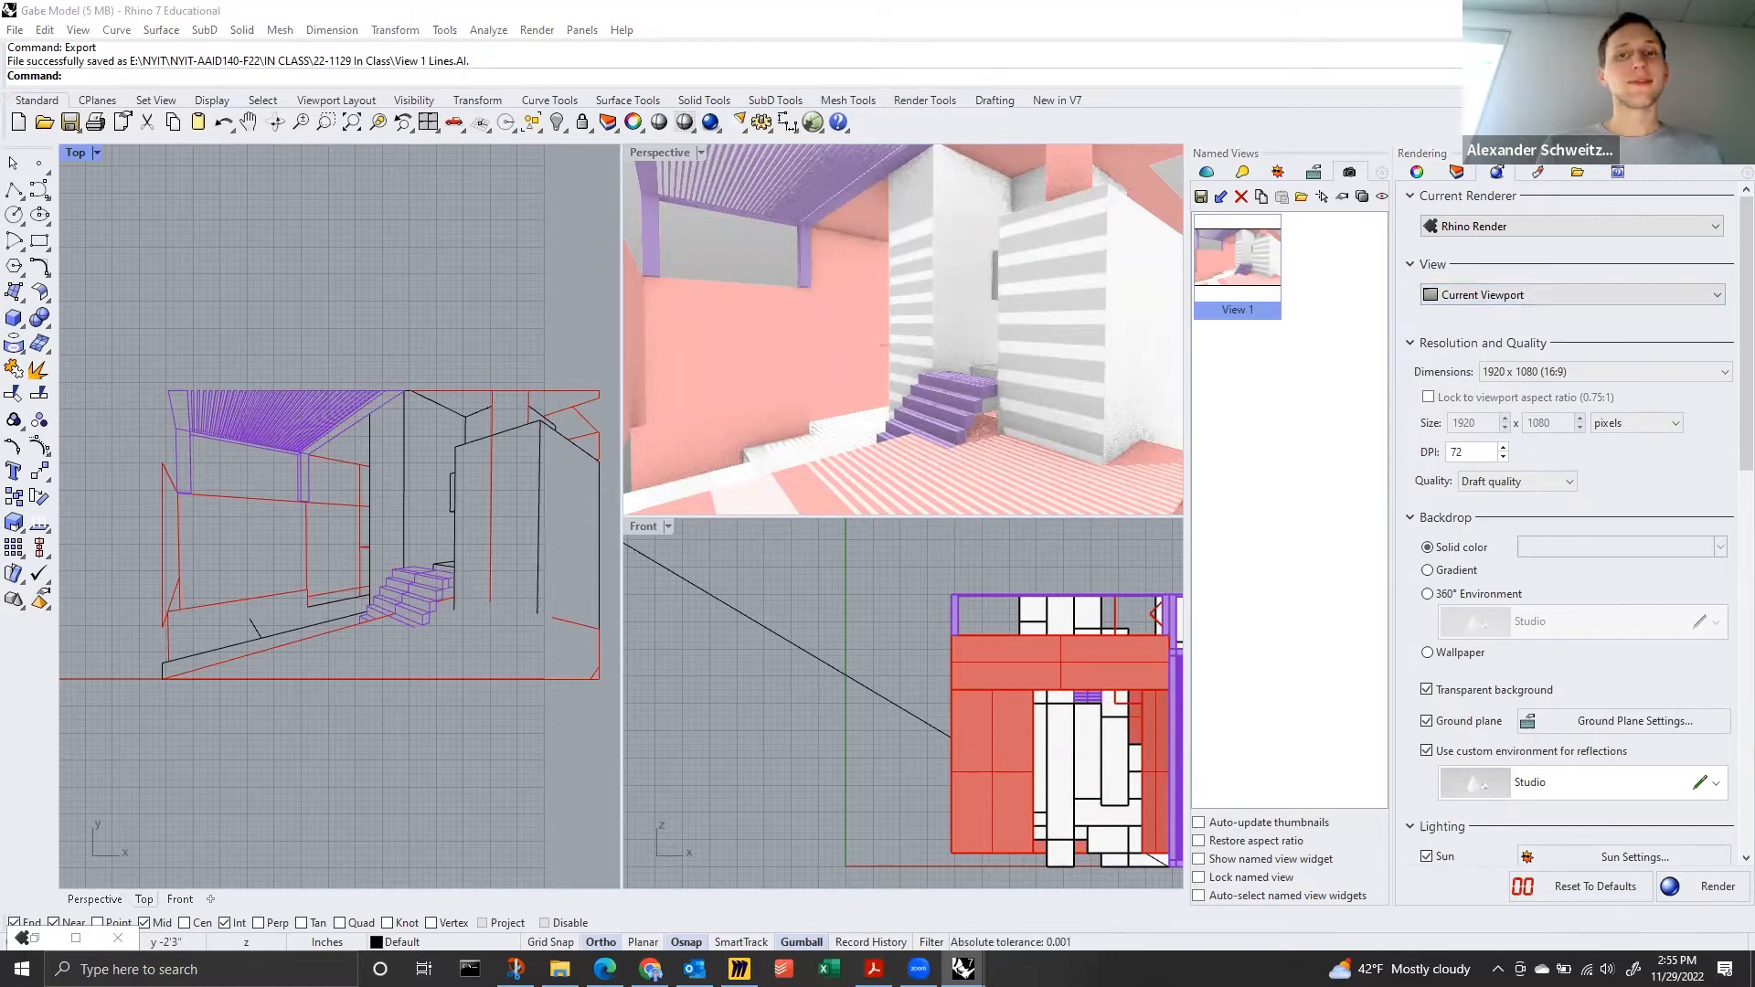
pyautogui.hotkey('alt', 'Tab')
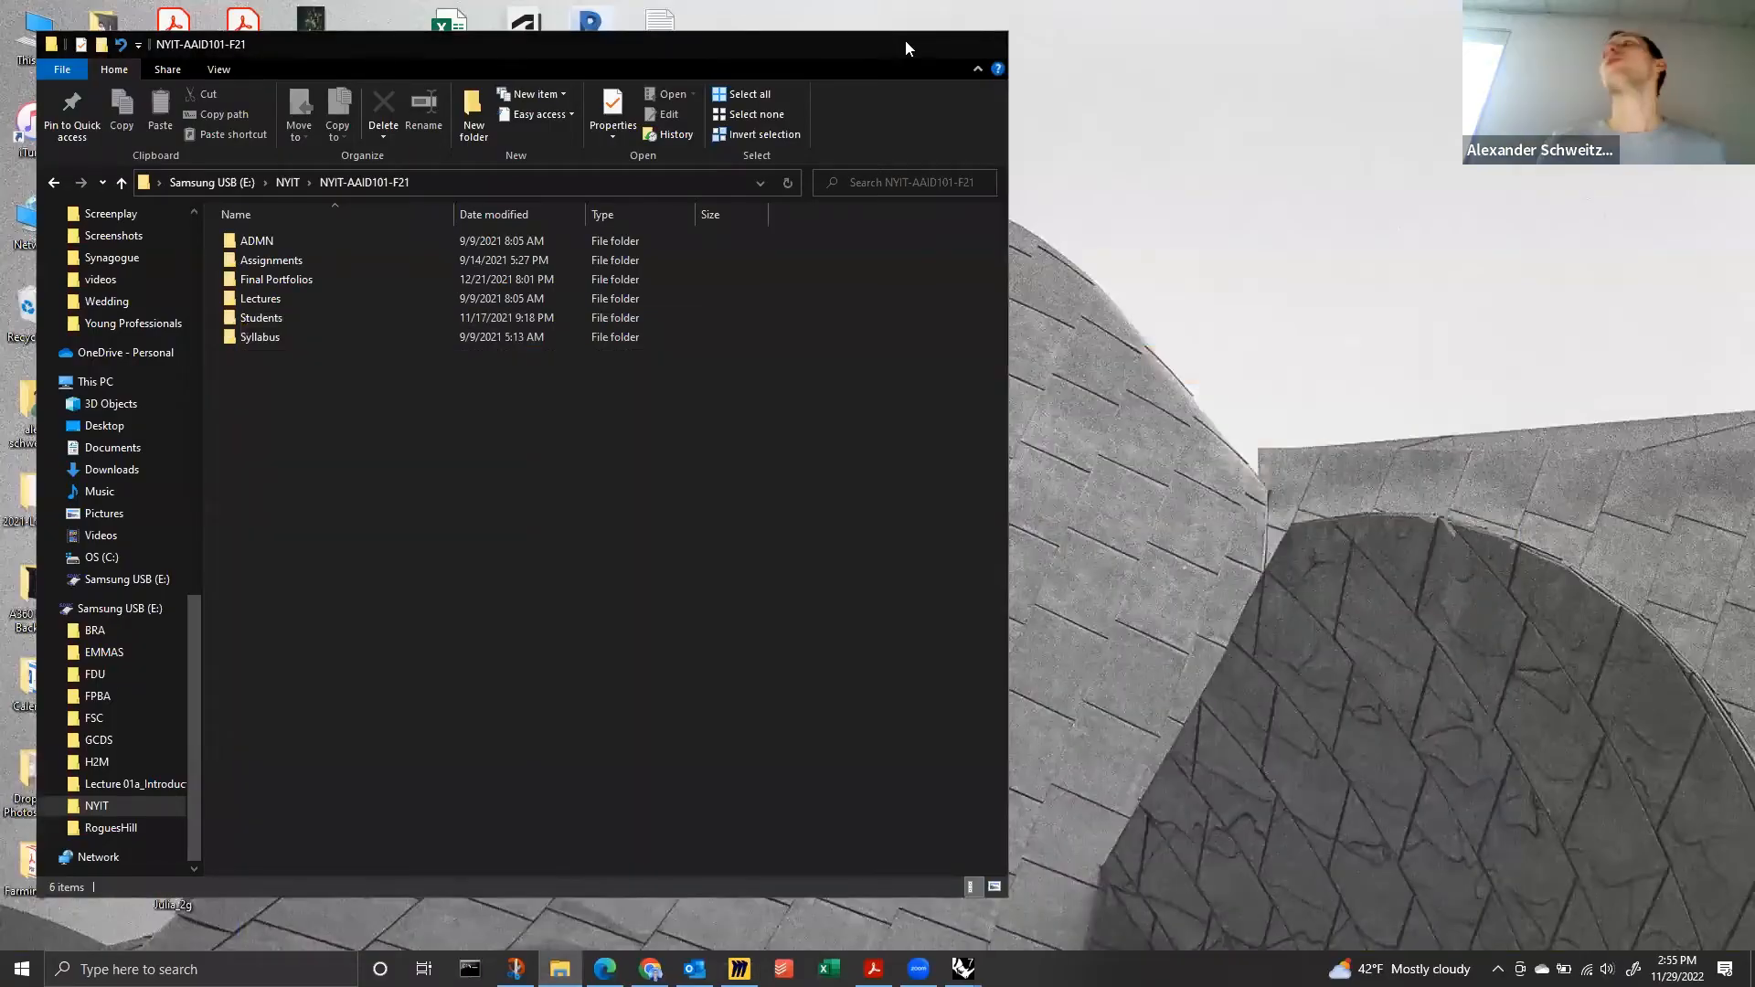
pyautogui.click(905, 41)
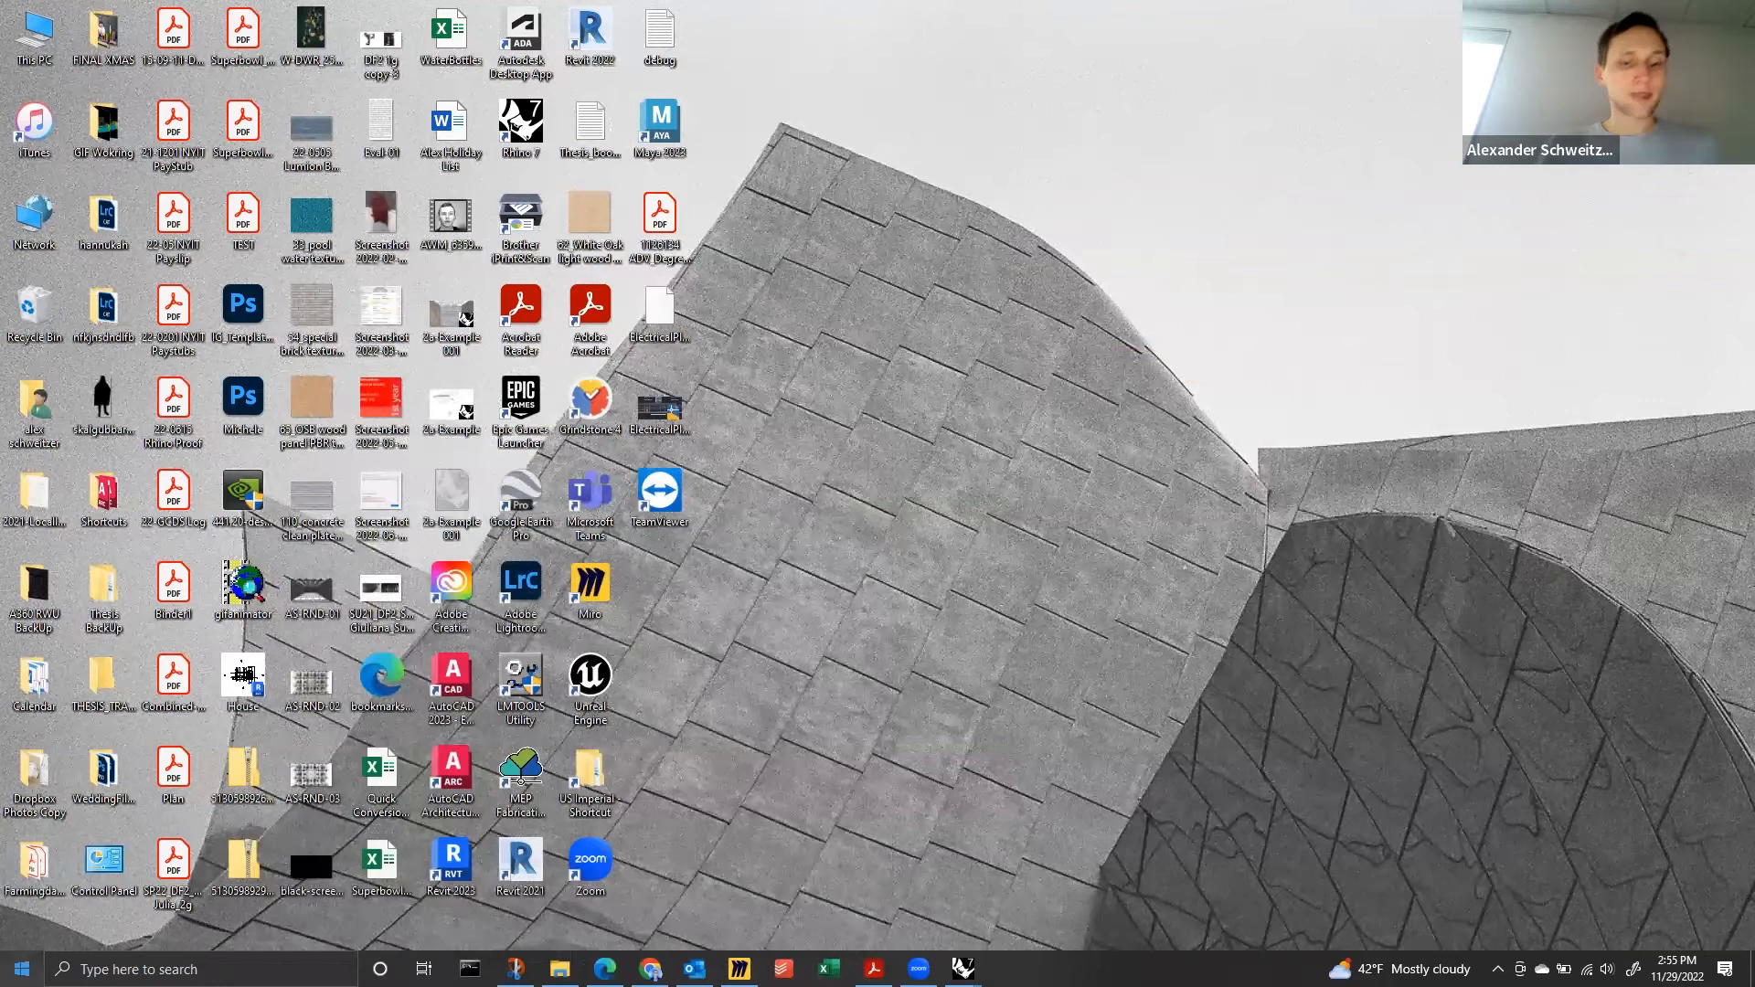
pyautogui.press('super')
pyautogui.write('ai')
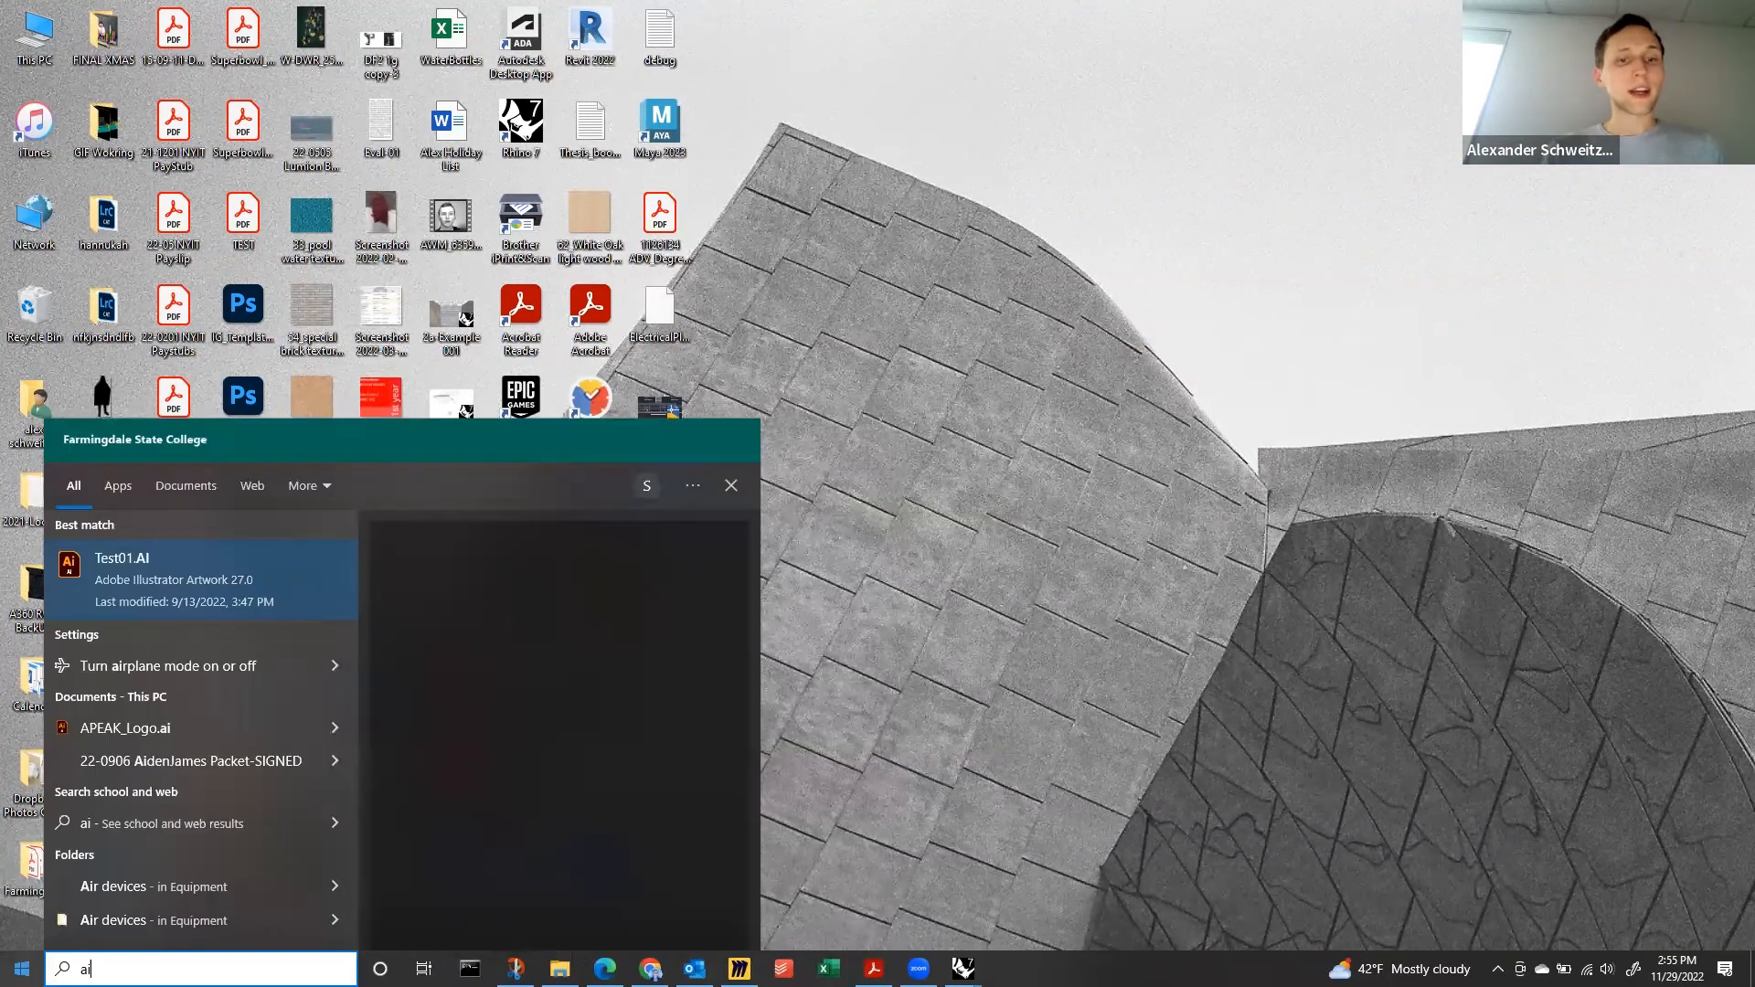
# Switch to File Explorer and browse through NYIT, NYIT-AAID140-F22 and IN CLASS to the 22-1129 In Class folder.
pyautogui.click(560, 969)
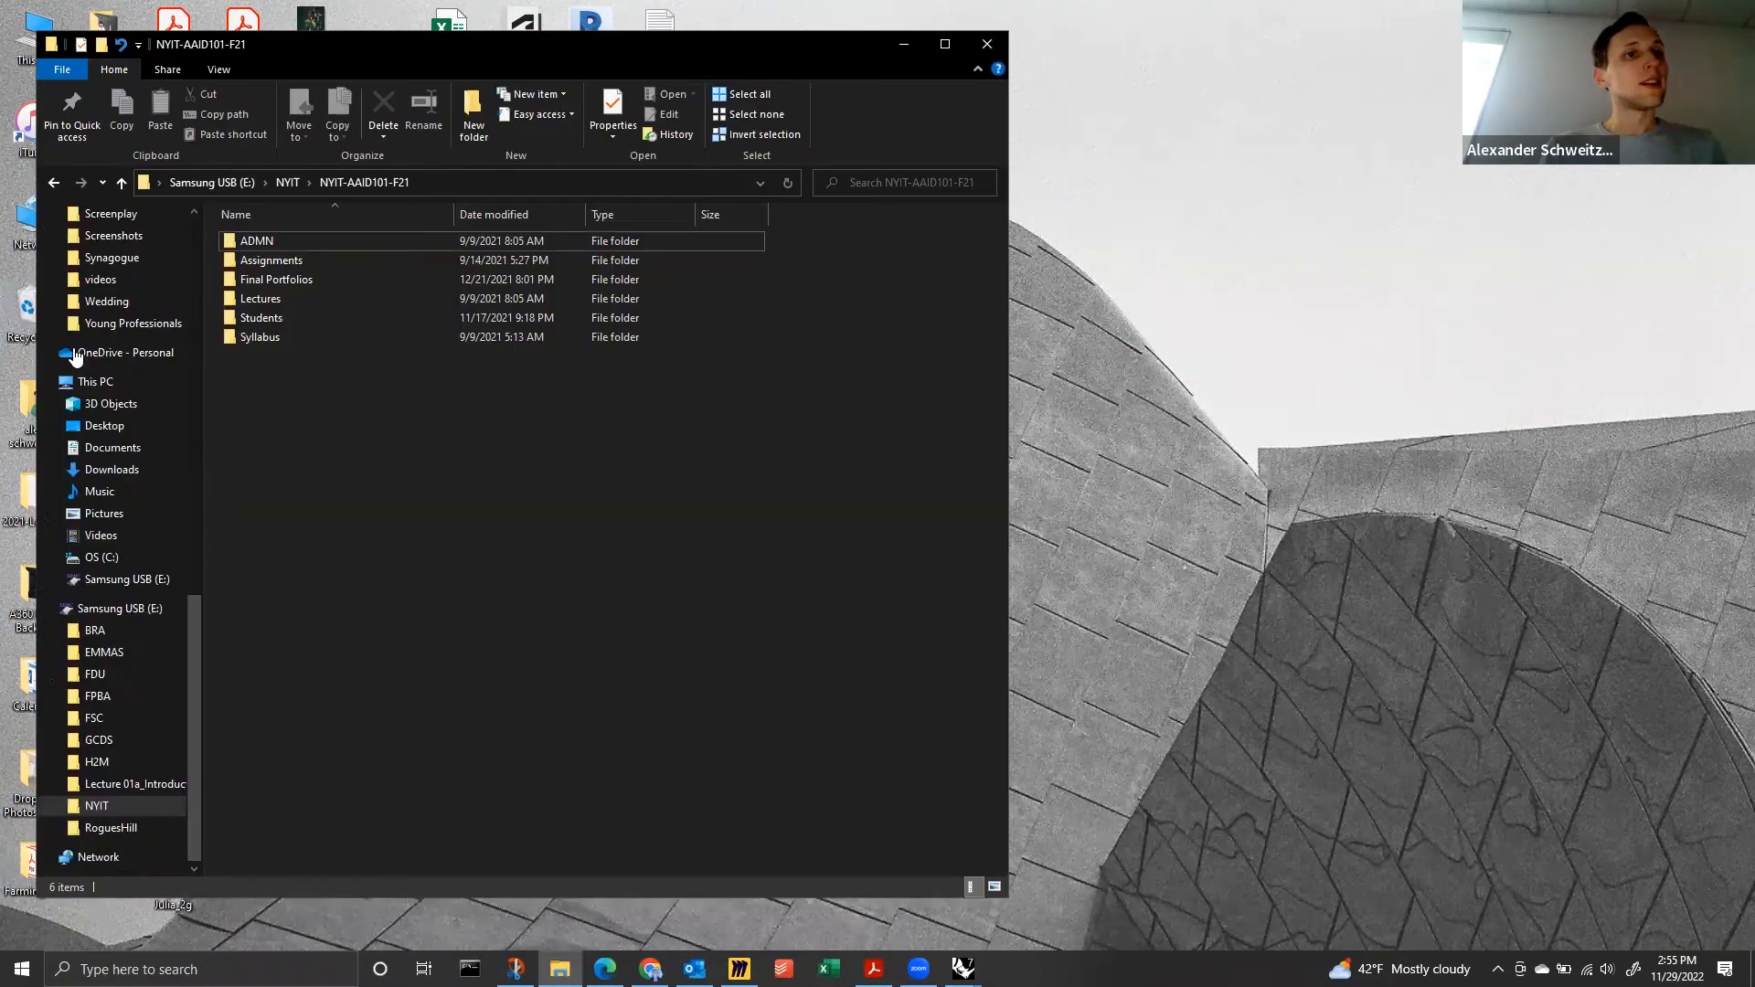
pyautogui.scroll(14, 75, 358)
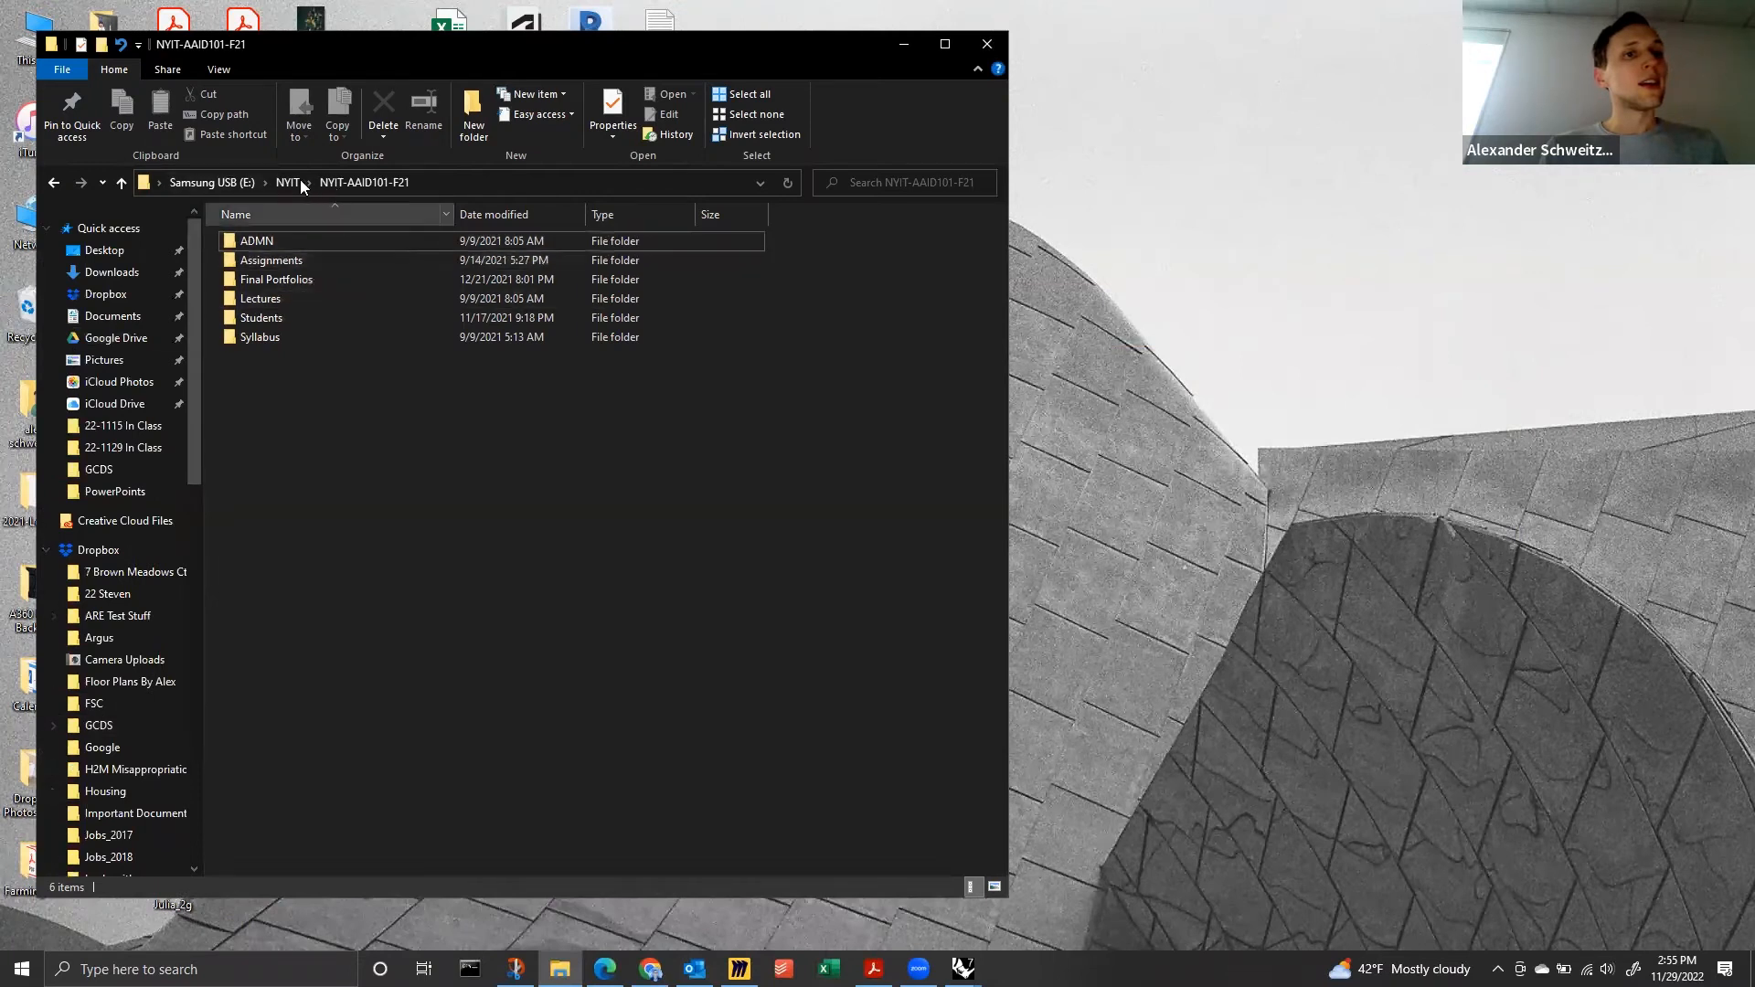
pyautogui.click(296, 184)
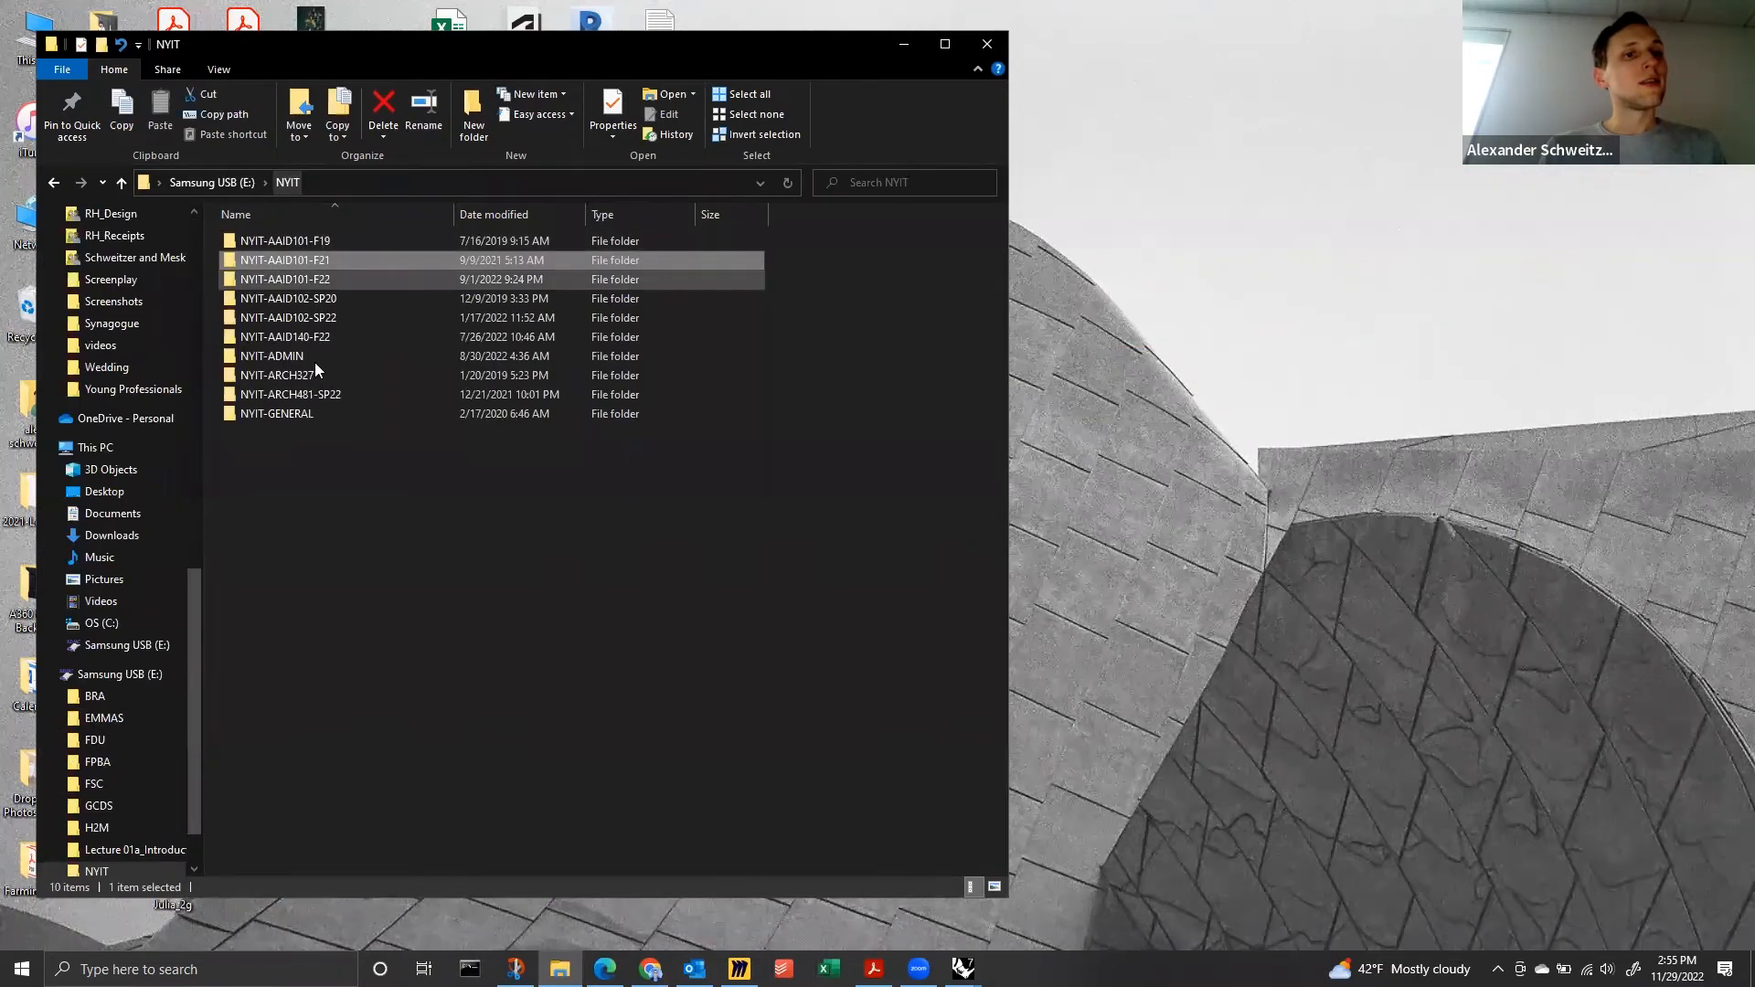
pyautogui.doubleClick(315, 338)
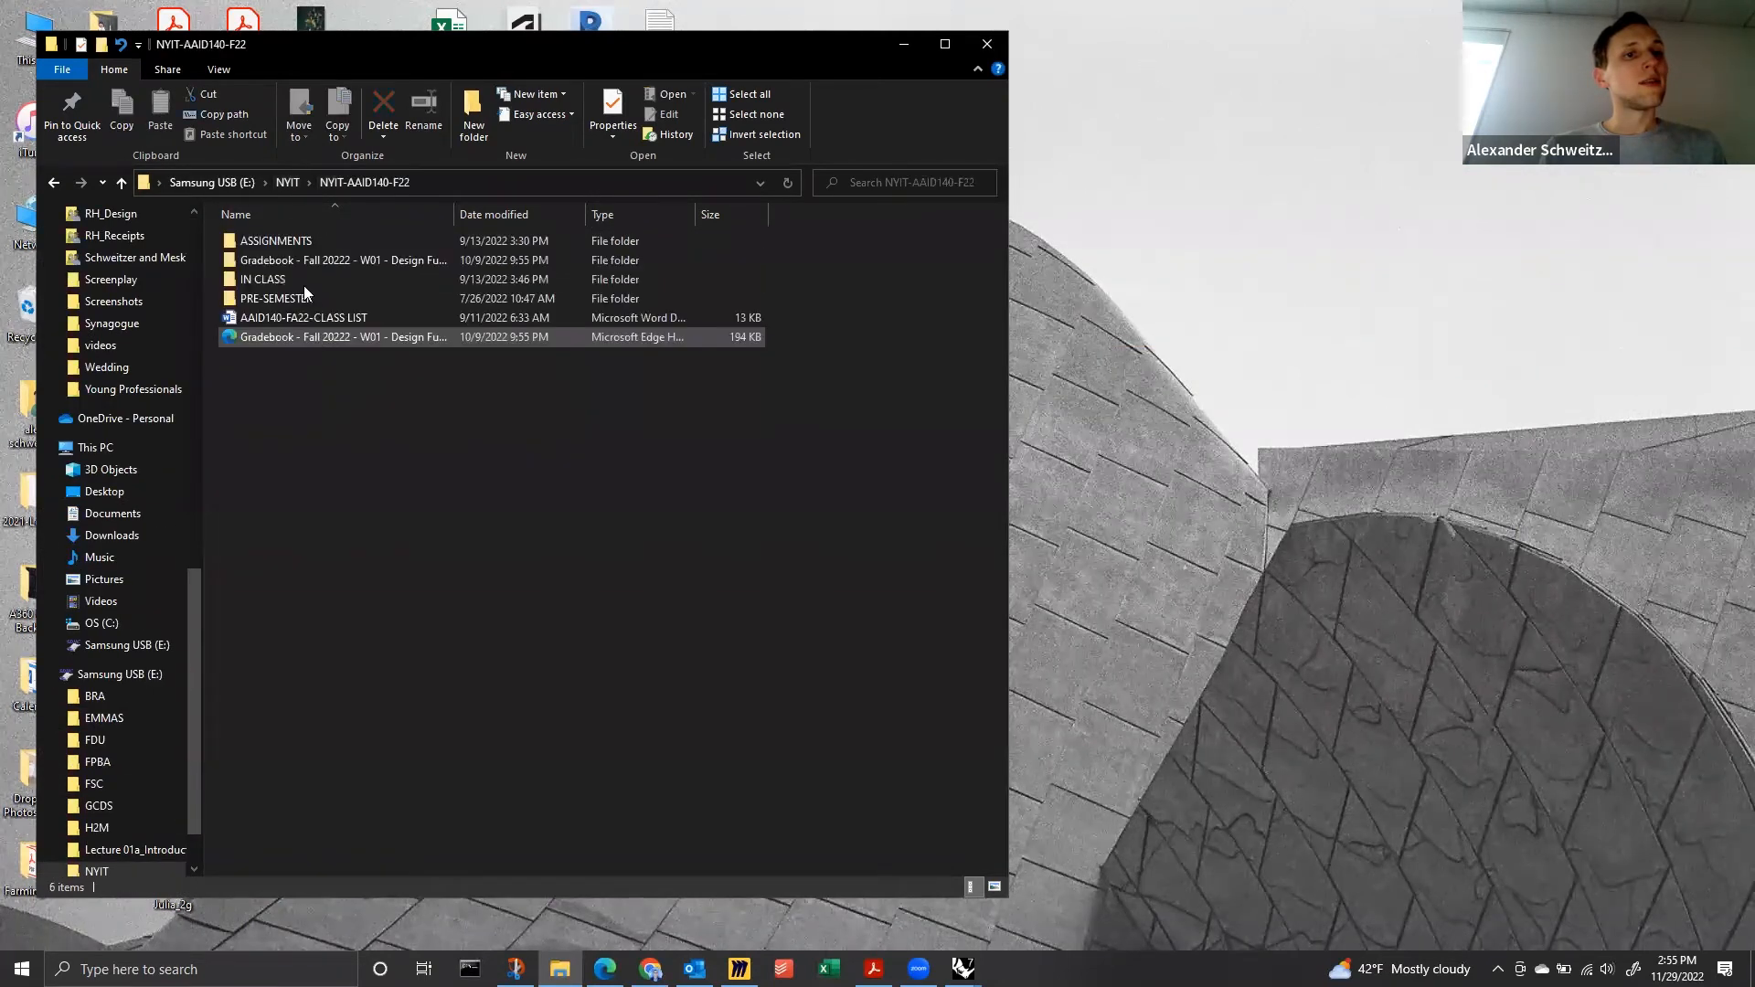
pyautogui.doubleClick(296, 240)
pyautogui.click(62, 182)
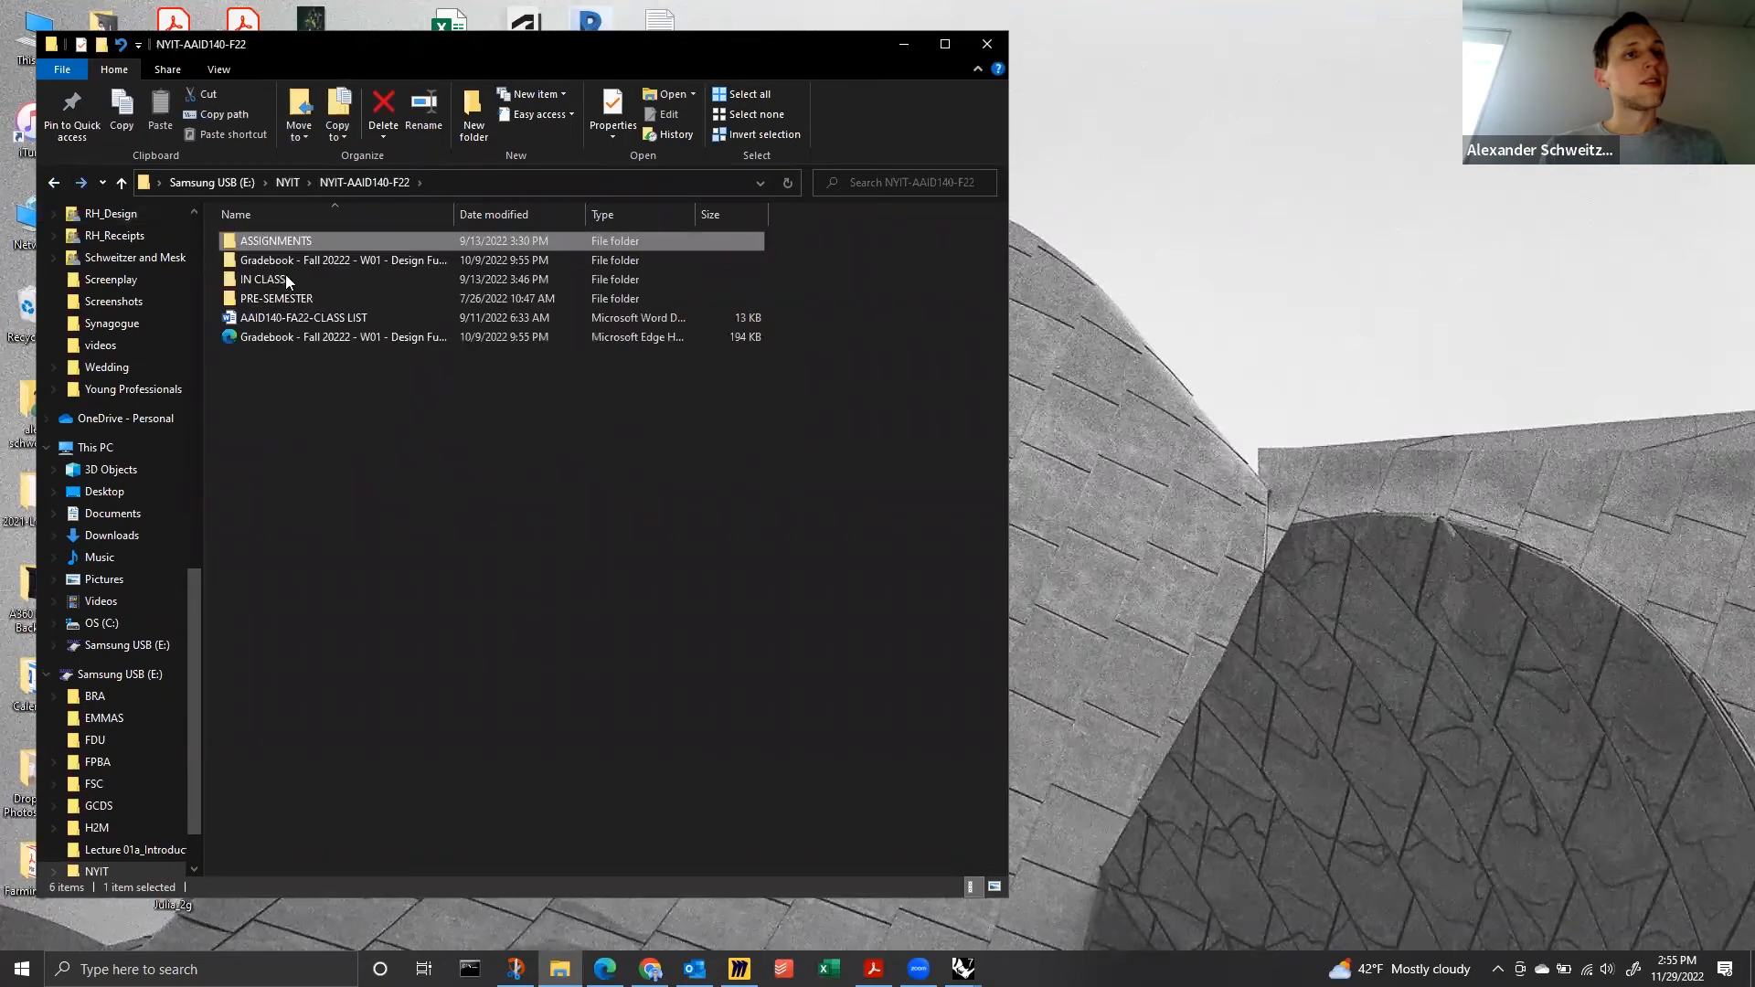
pyautogui.doubleClick(287, 281)
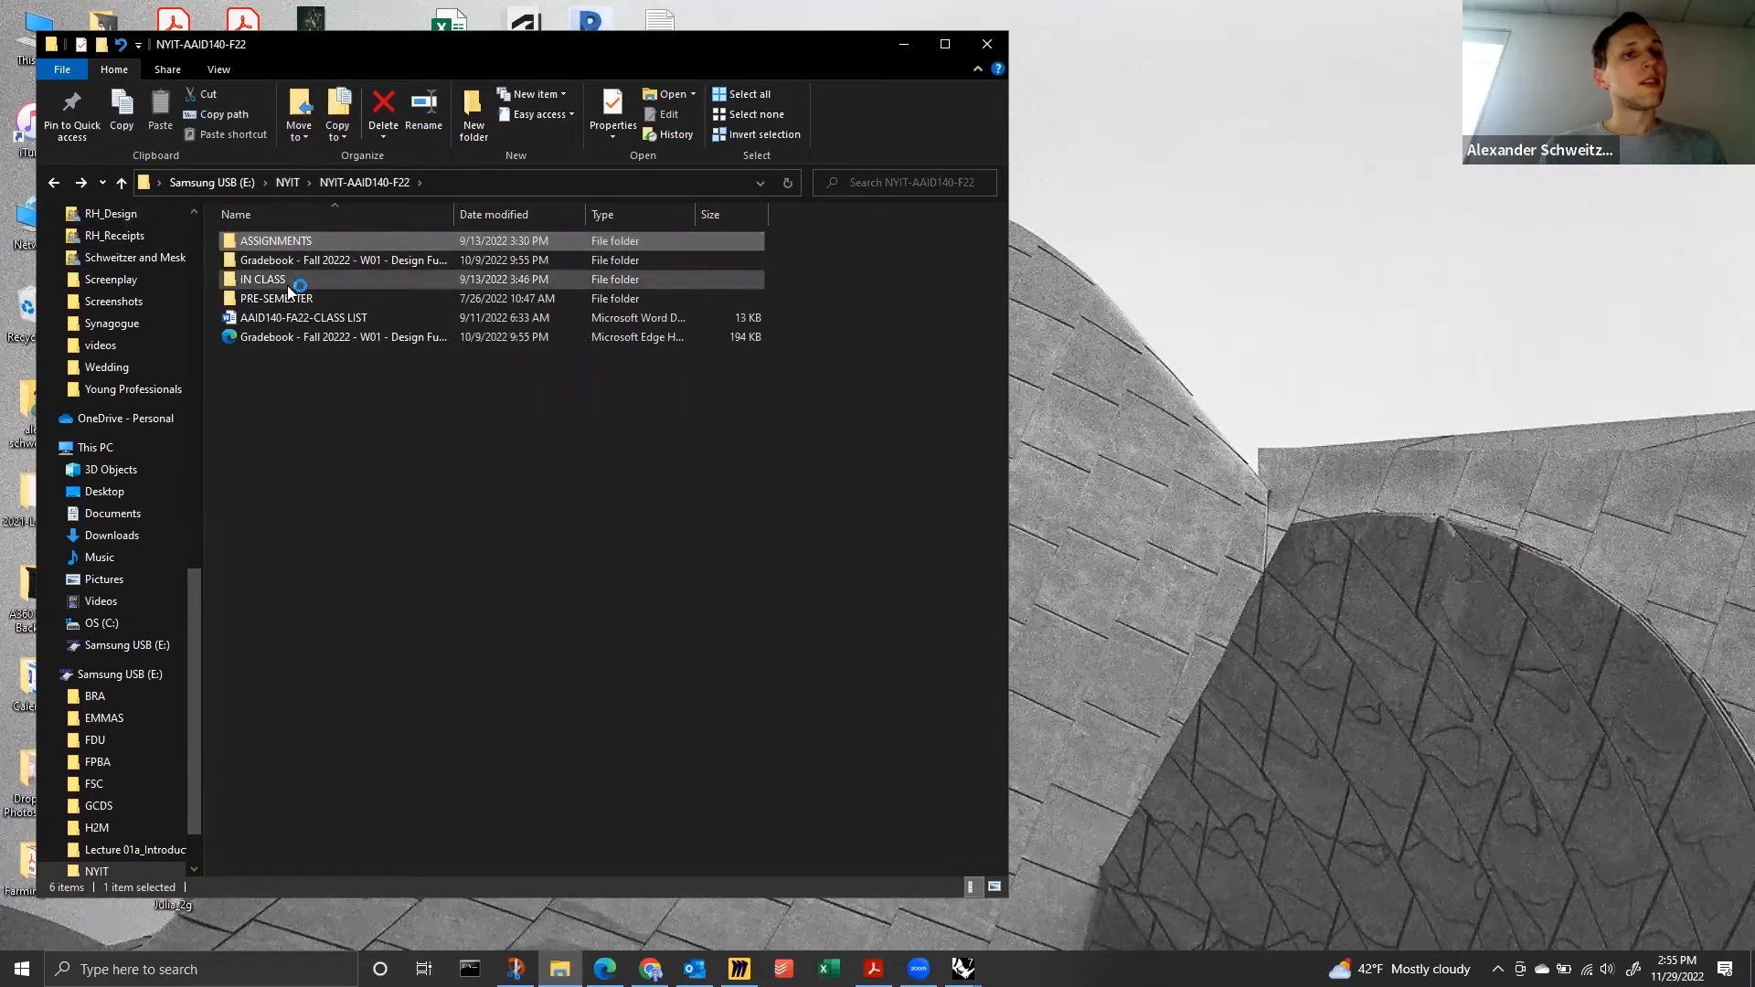
pyautogui.doubleClick(294, 393)
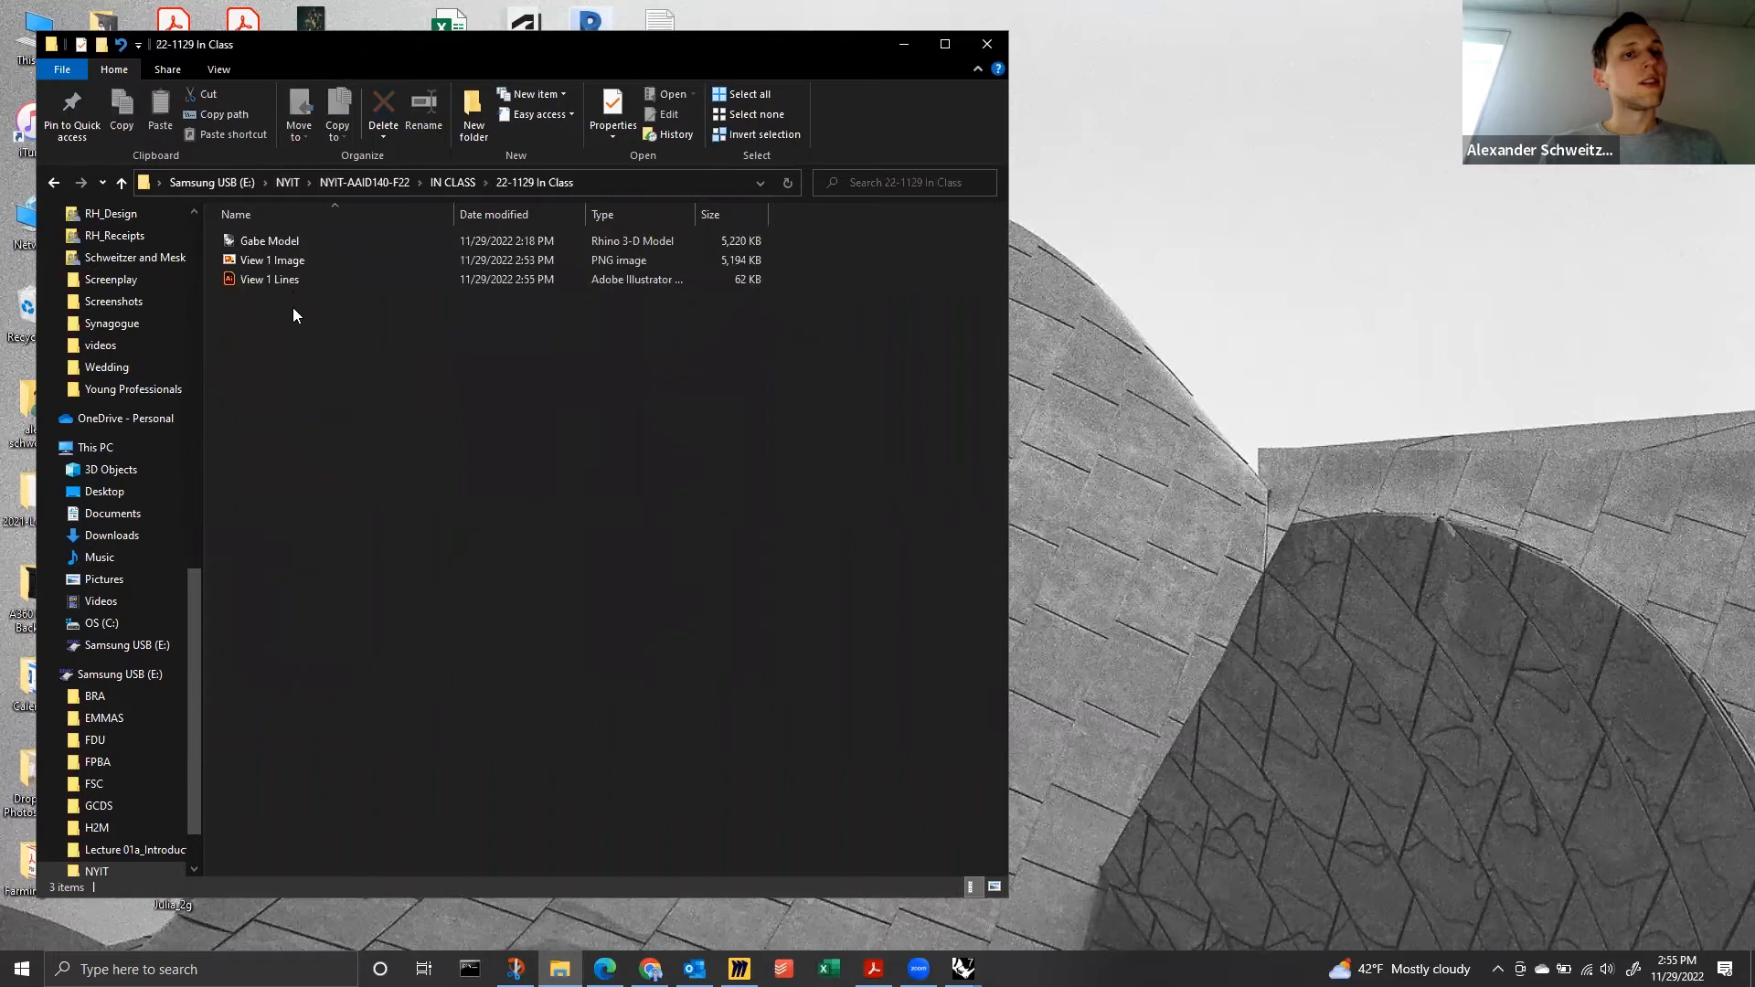
# Open the View 1 Lines file in Illustrator and the View 1 Image PNG in Windows Photo Viewer.
pyautogui.click(292, 284)
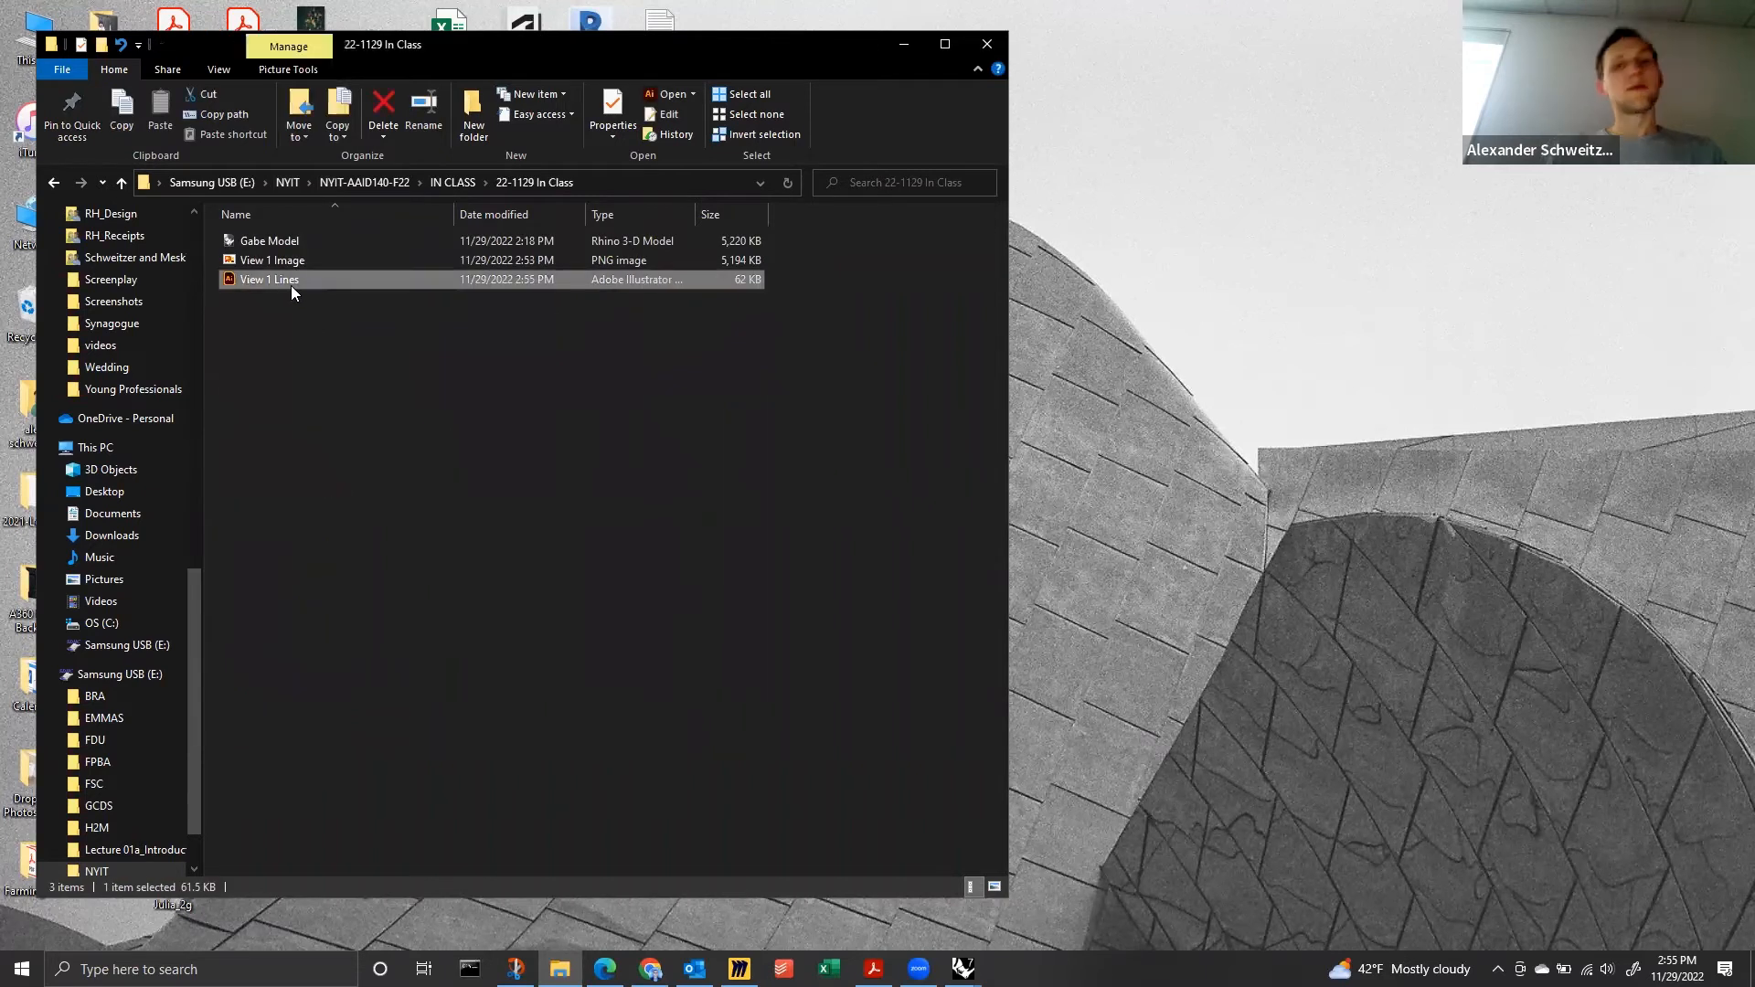
pyautogui.click(297, 262)
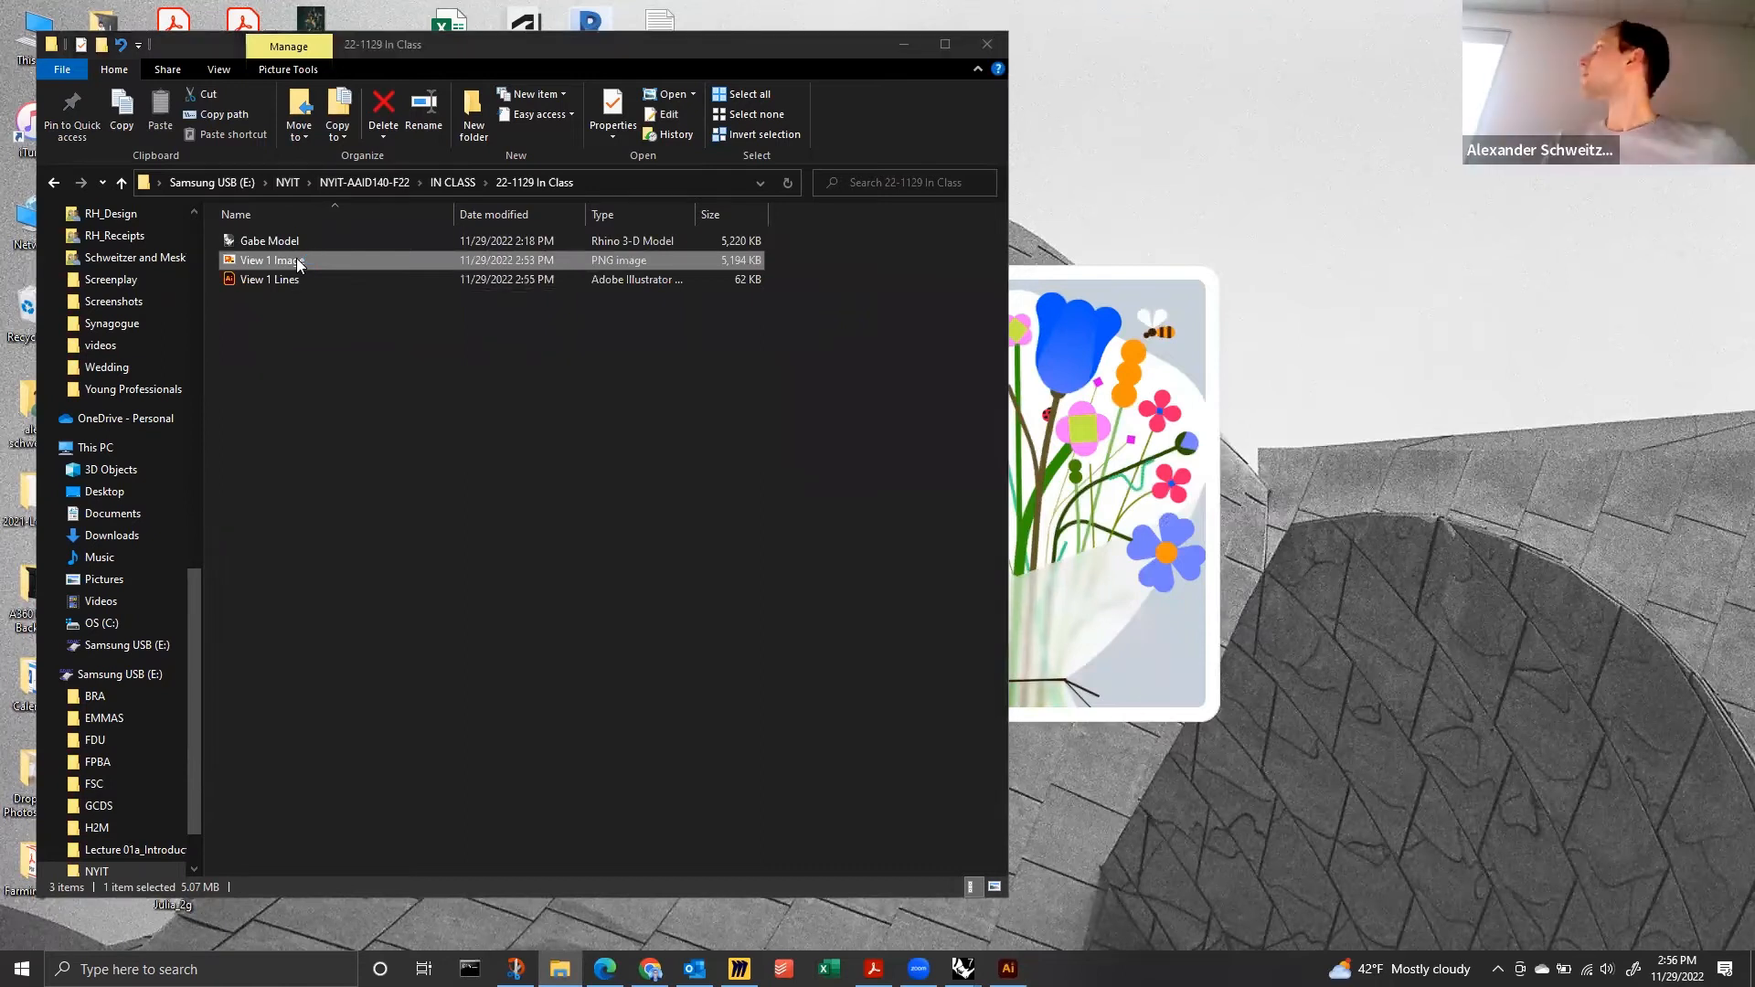
pyautogui.doubleClick(296, 261)
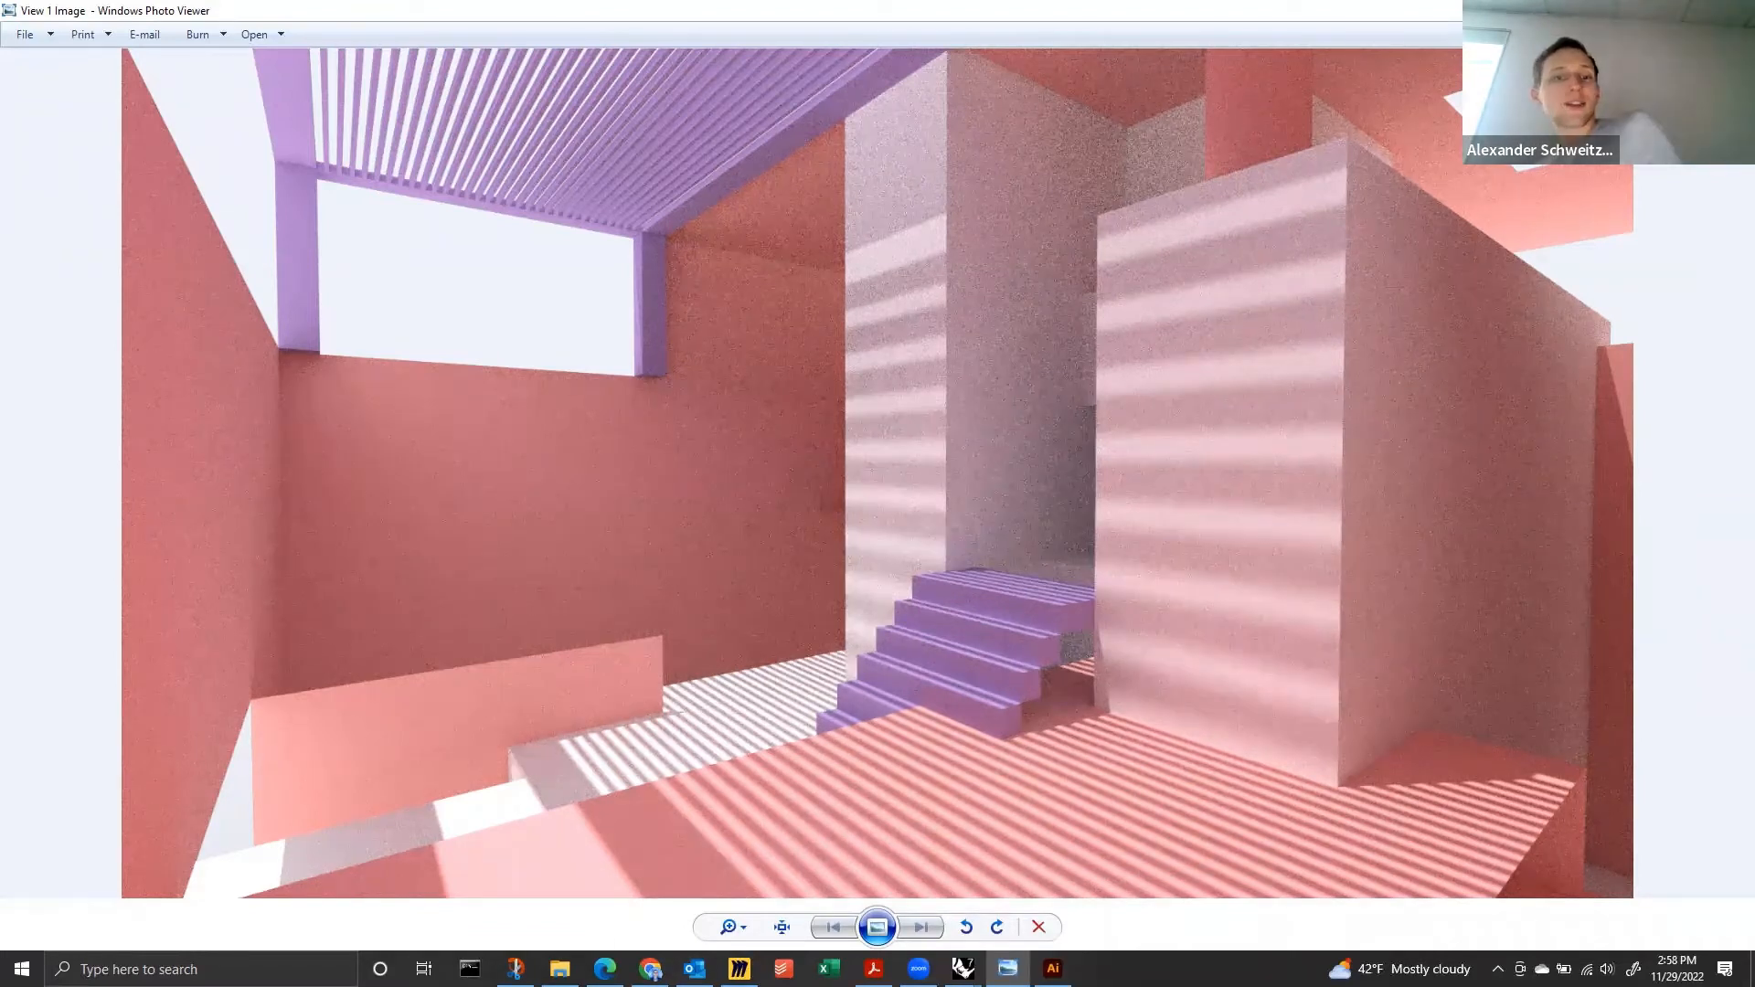
# Switch to Illustrator and dismiss the product feedback survey.
pyautogui.moveTo(559, 968)
pyautogui.click(569, 893)
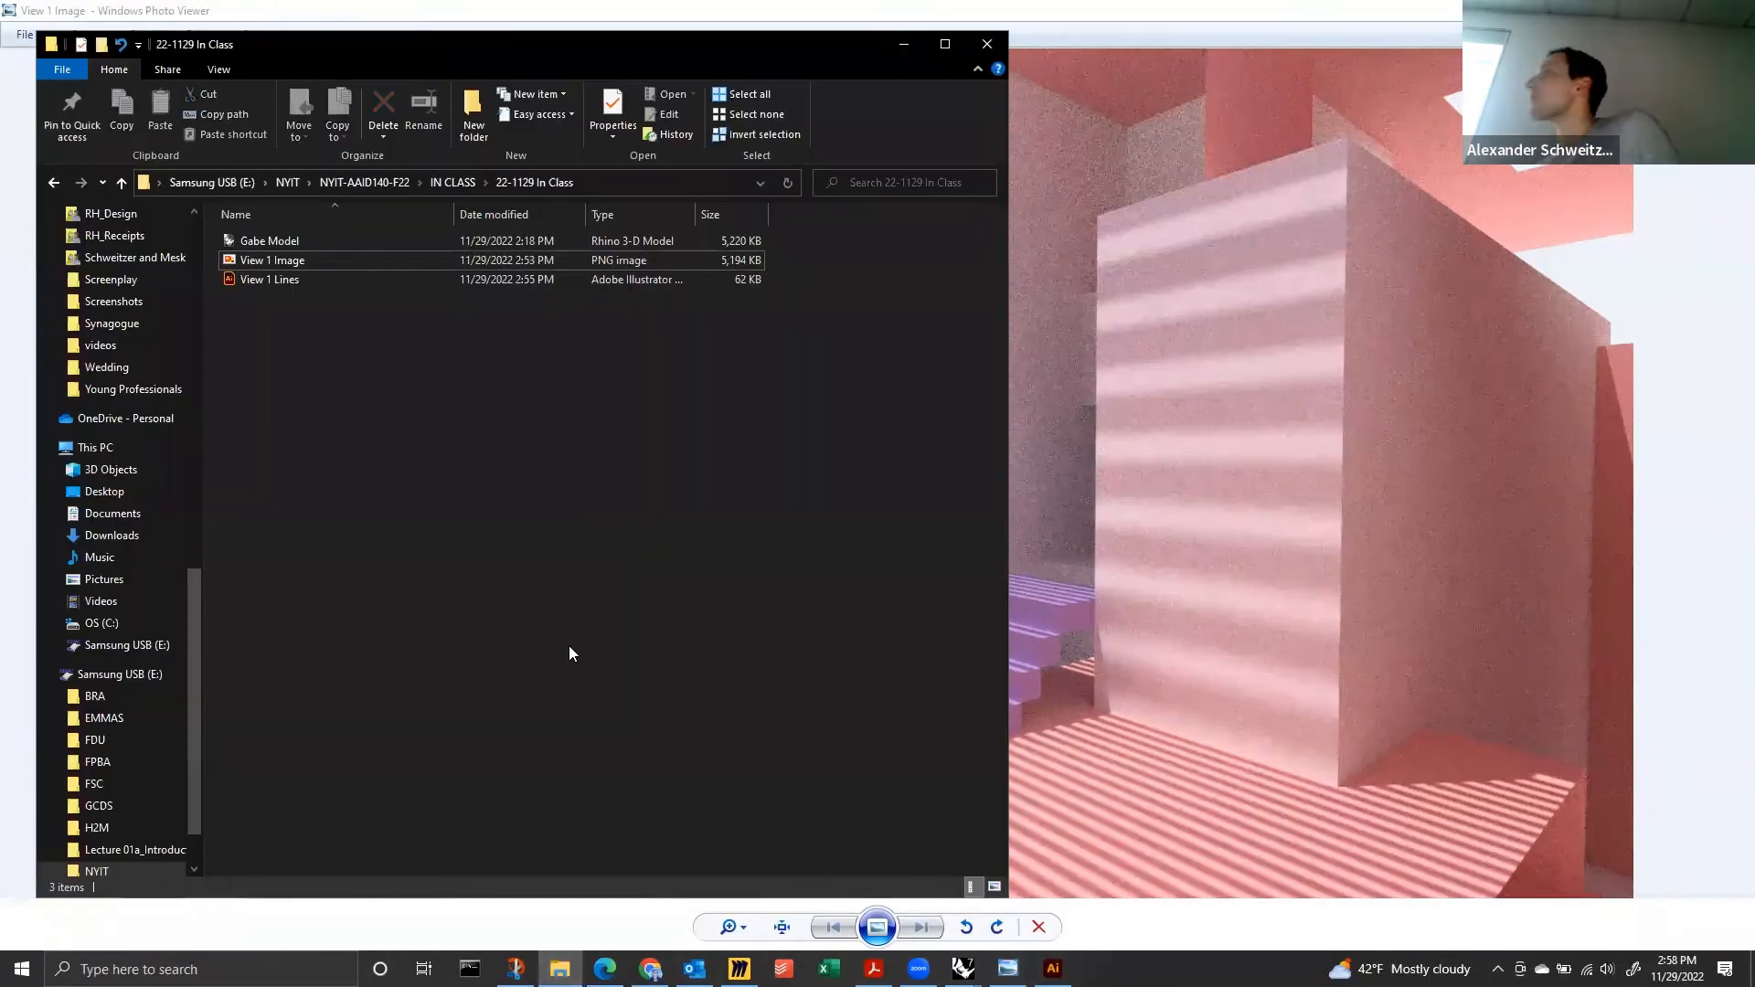
pyautogui.click(1053, 968)
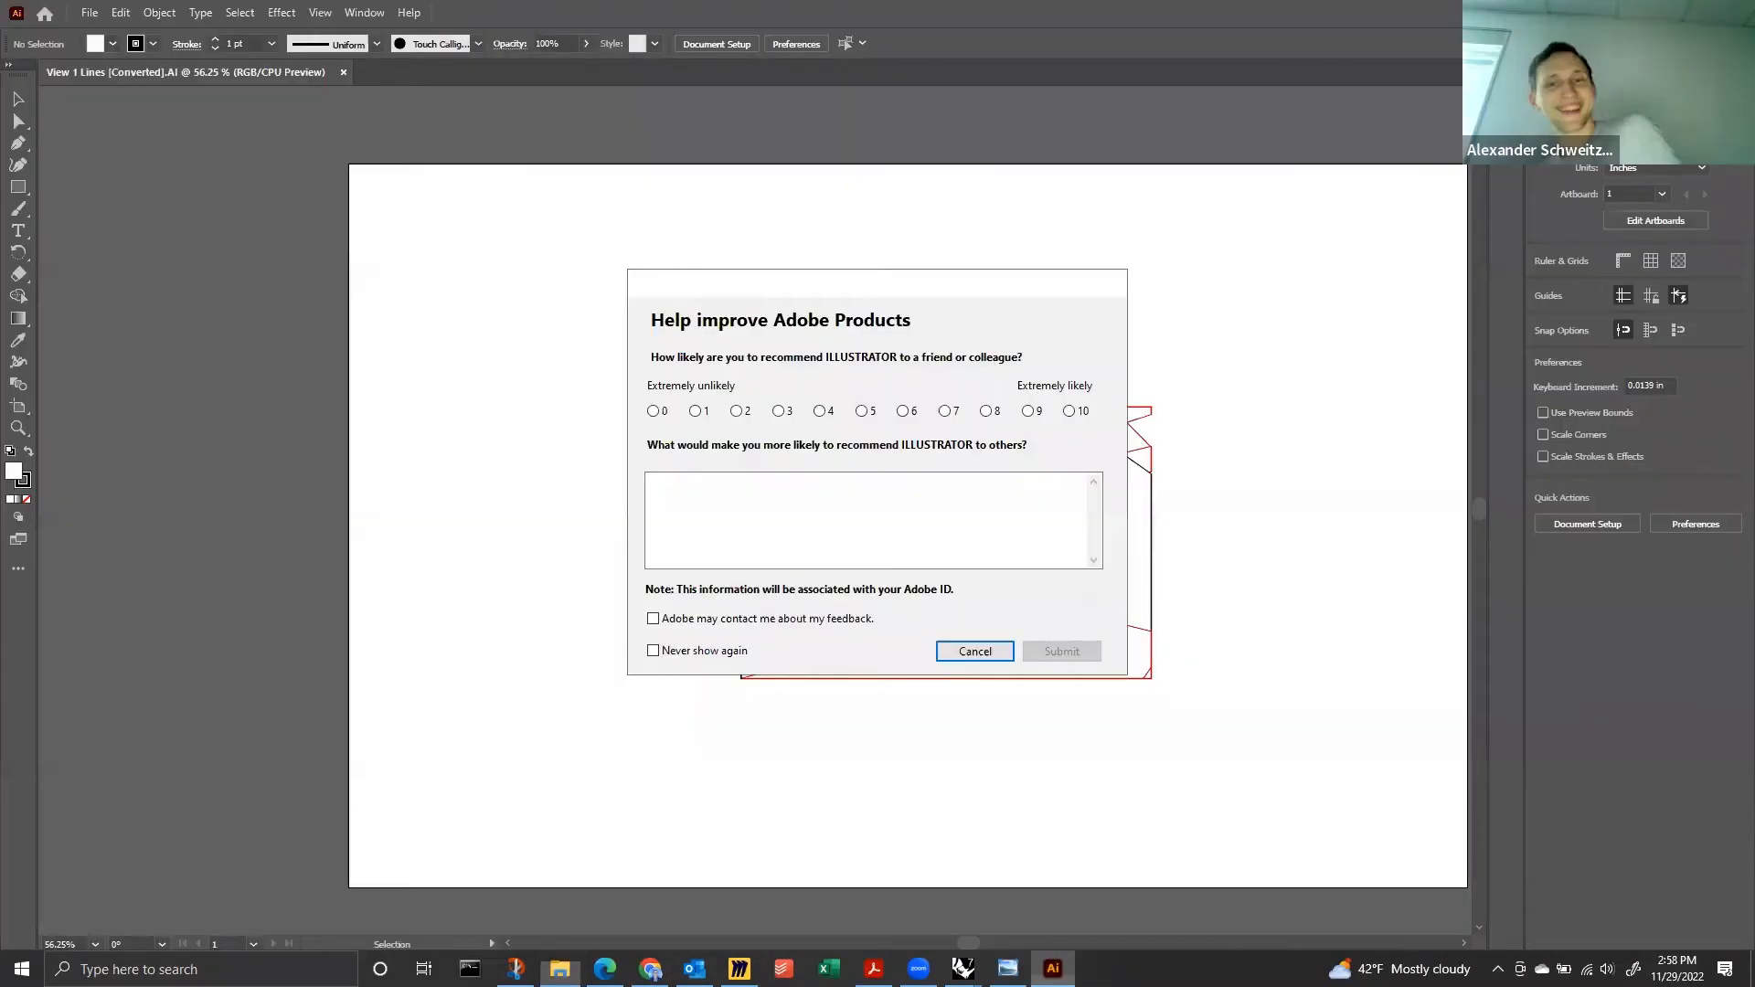
pyautogui.press('Escape')
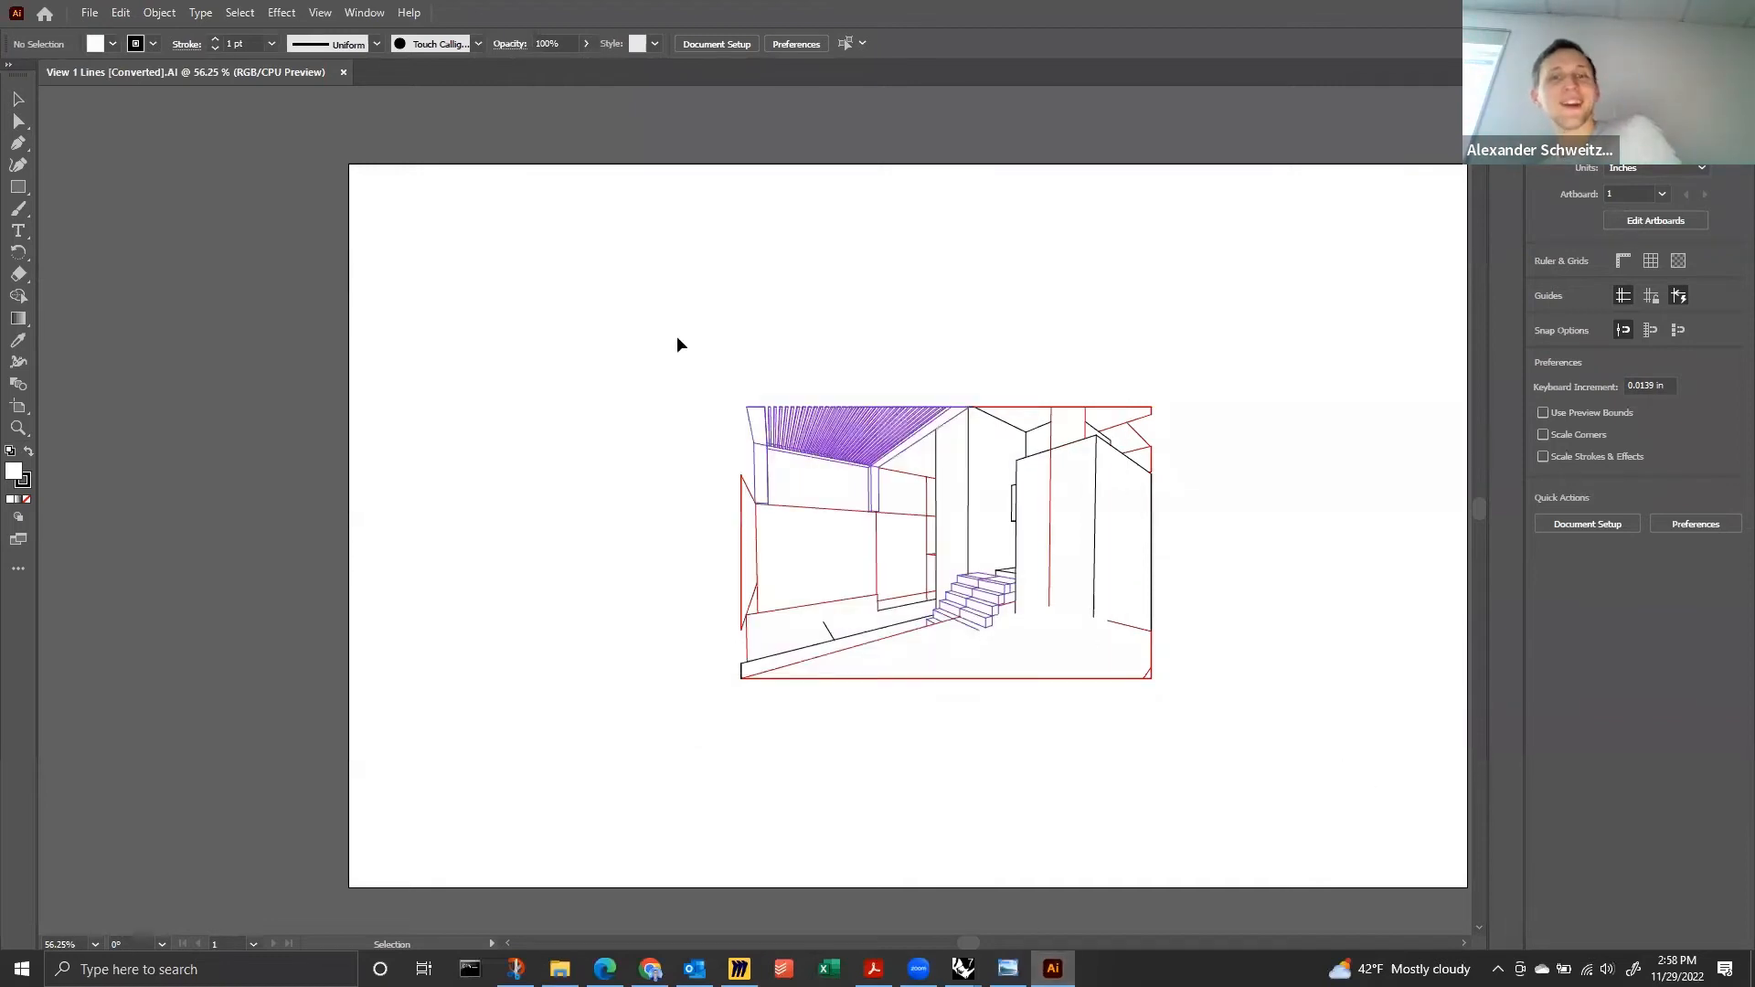
# Select all the linework, scale it up proportionally to about 15.3 by 10.1 in, center it on the artboard, and deselect it.
pyautogui.moveTo(1250, 740); pyautogui.dragTo(565, 313)
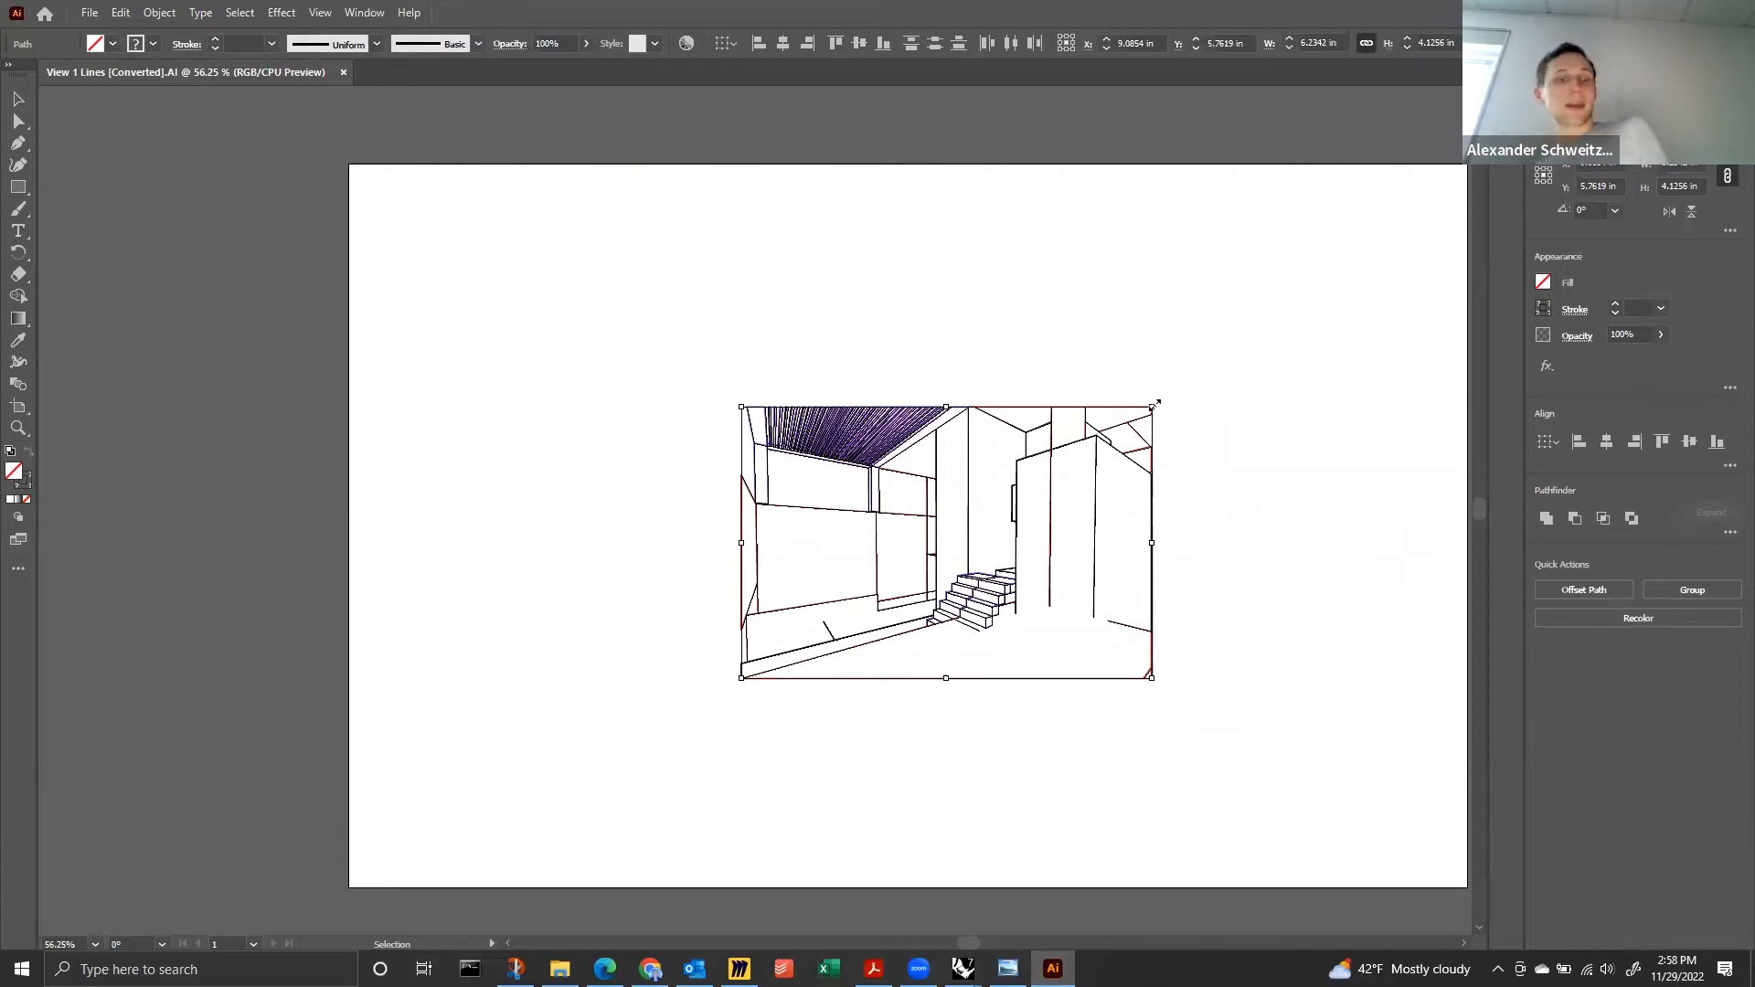
pyautogui.moveTo(1152, 403); pyautogui.dragTo(1421, 224)
pyautogui.press('space')
pyautogui.moveTo(741, 455); pyautogui.dragTo(1383, 430)
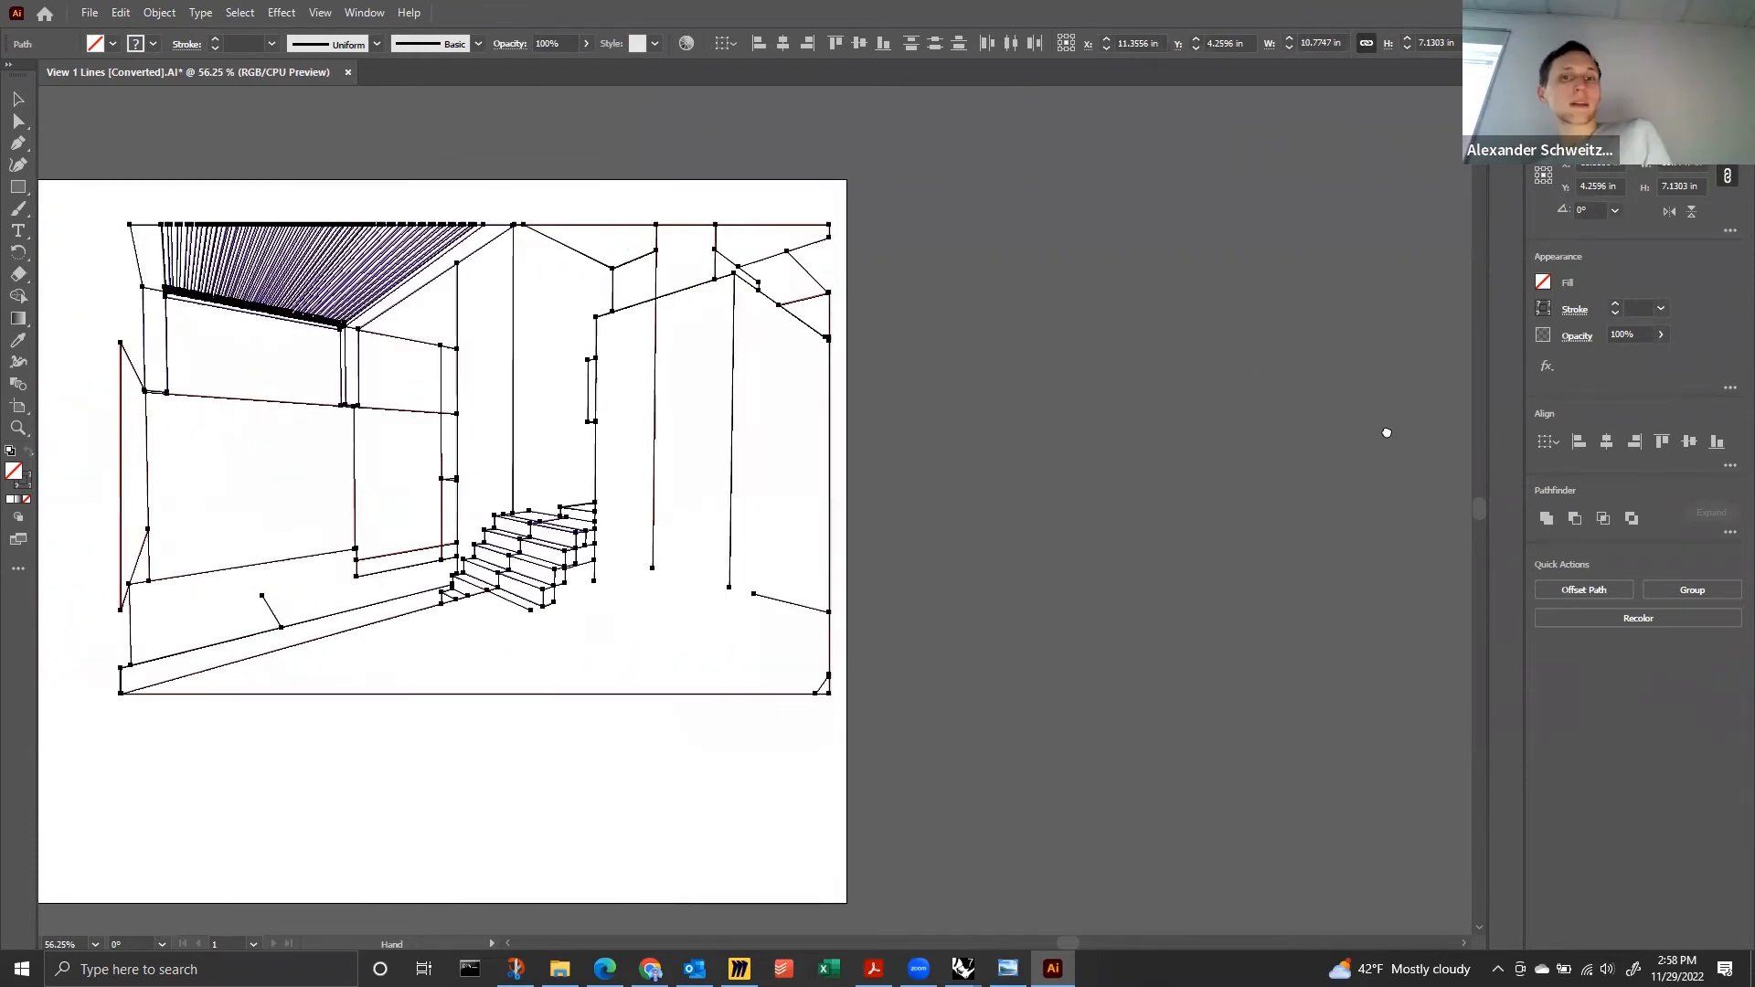
pyautogui.moveTo(524, 651); pyautogui.dragTo(226, 848)
pyautogui.moveTo(766, 677); pyautogui.dragTo(704, 644)
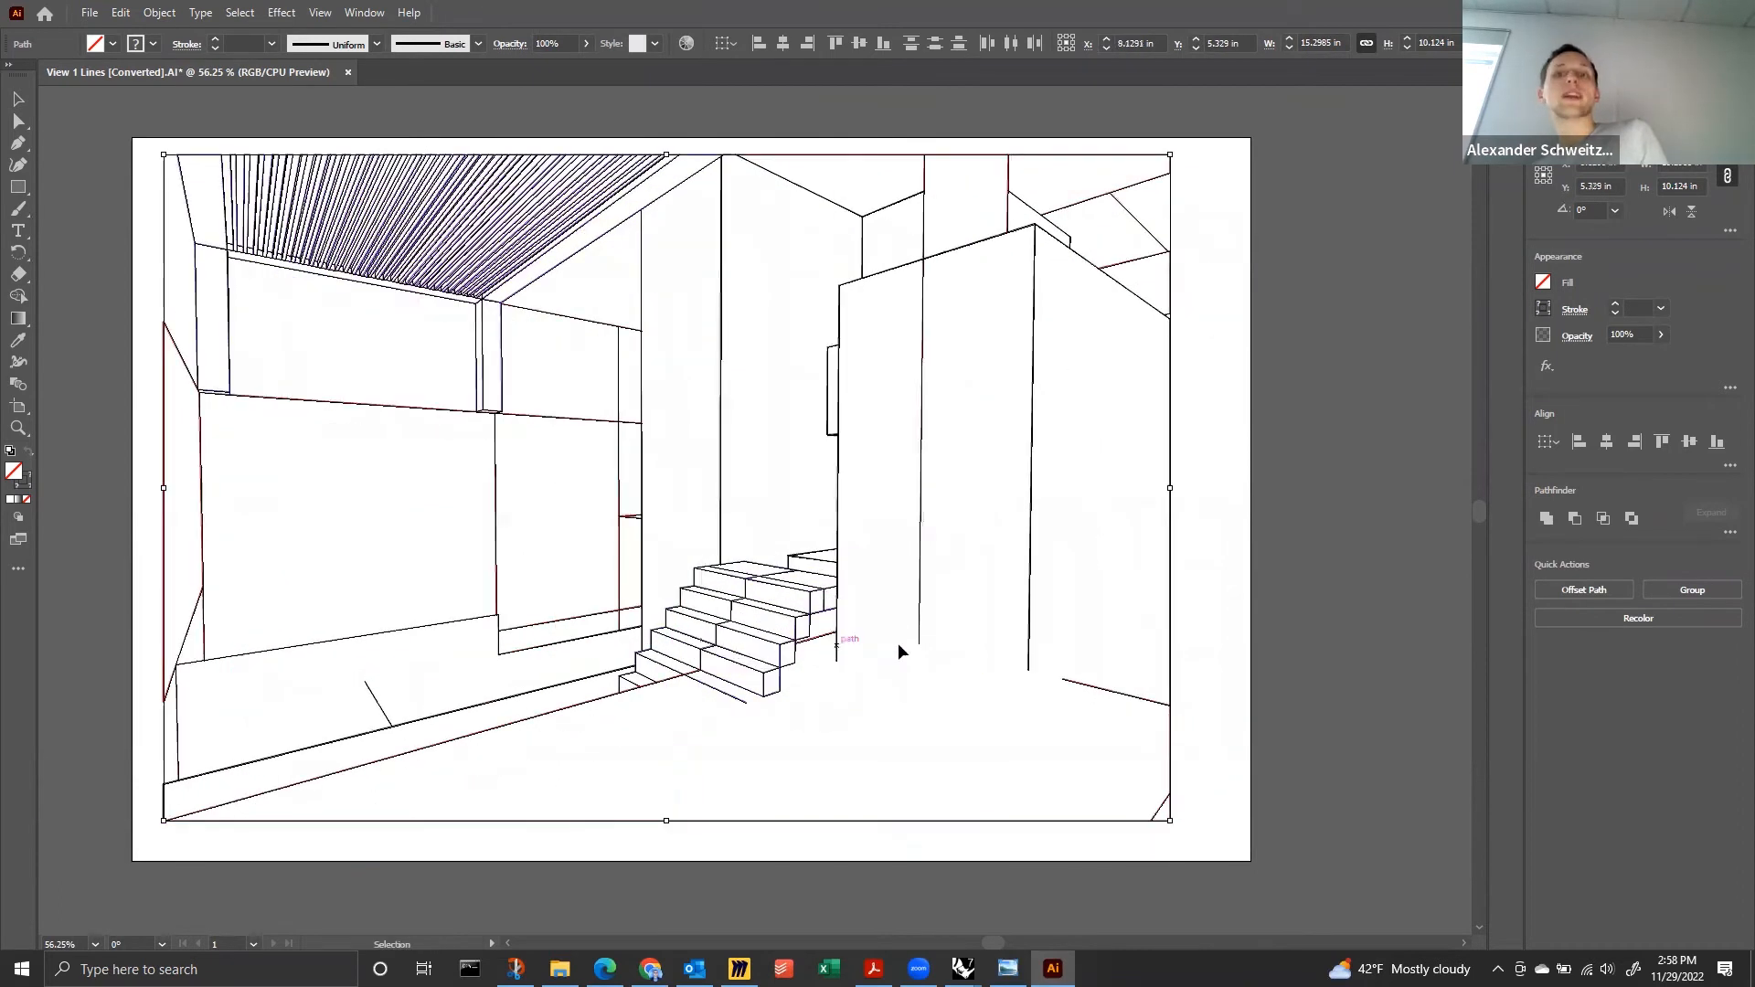
pyautogui.moveTo(839, 636); pyautogui.dragTo(859, 632)
pyautogui.click(1291, 580)
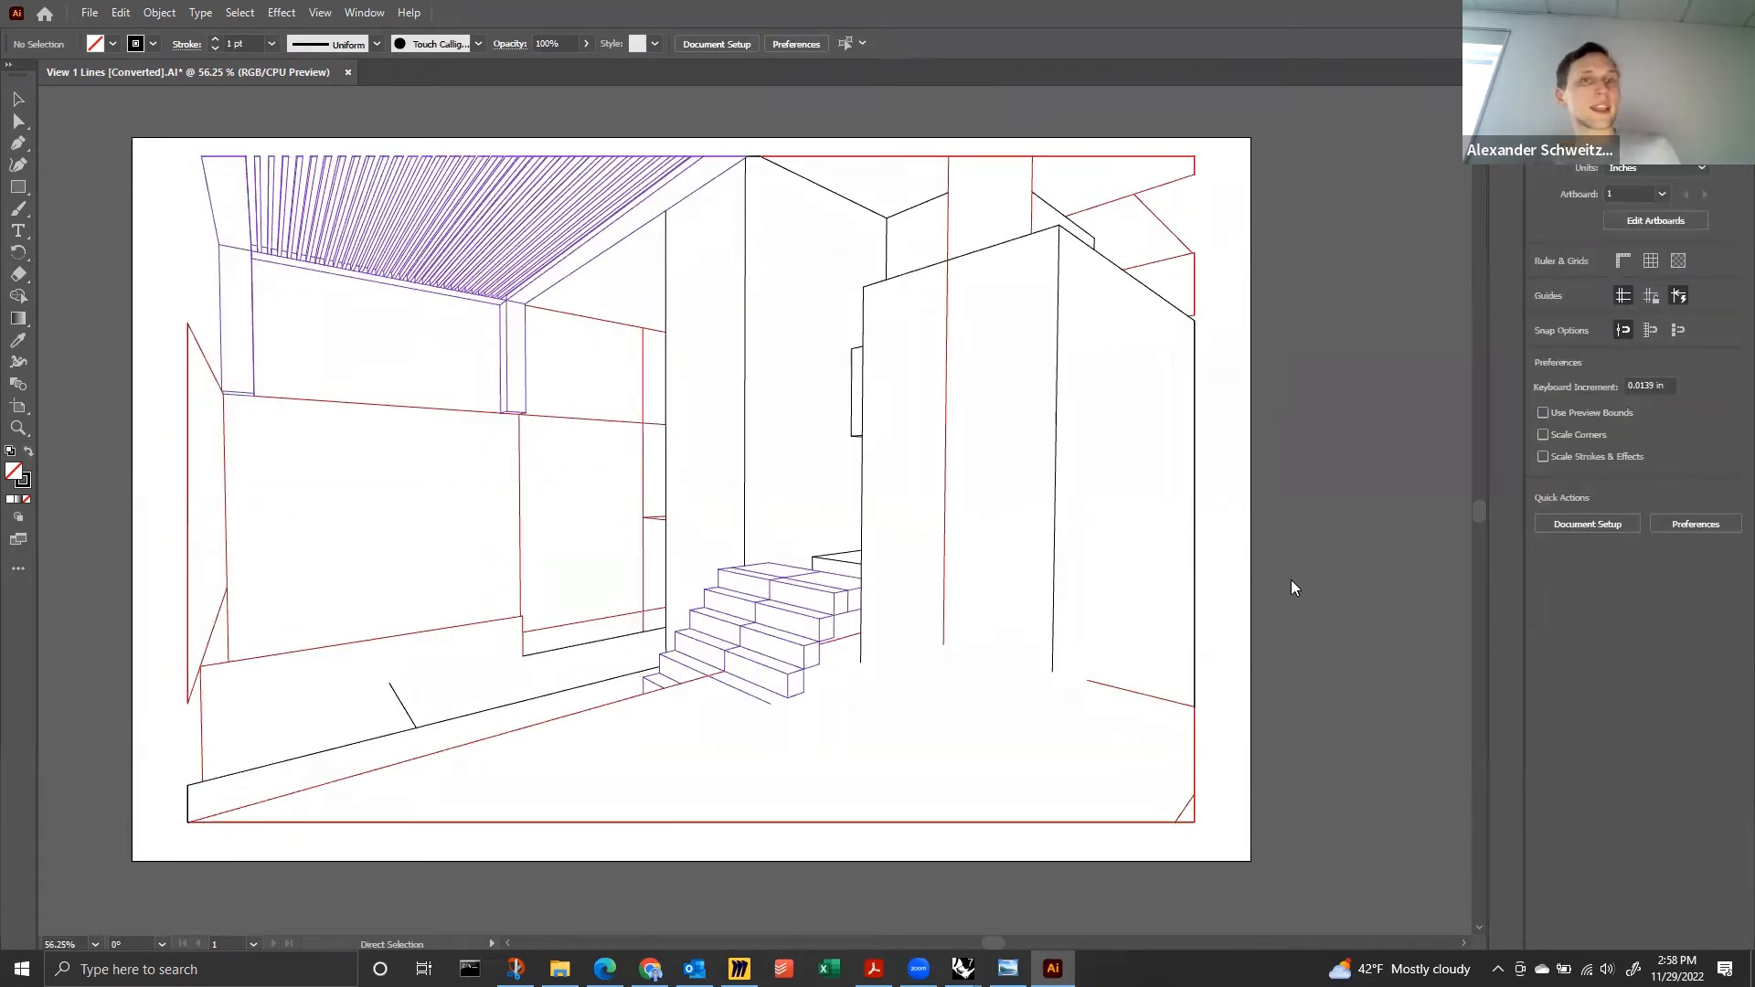
# Save the document as the Adobe Illustrator file "View 1 Lines [Converted]" in the 22-1129 In Class folder, with version Illustrator 2020.
pyautogui.hotkey('ctrl', 'shift', 's')
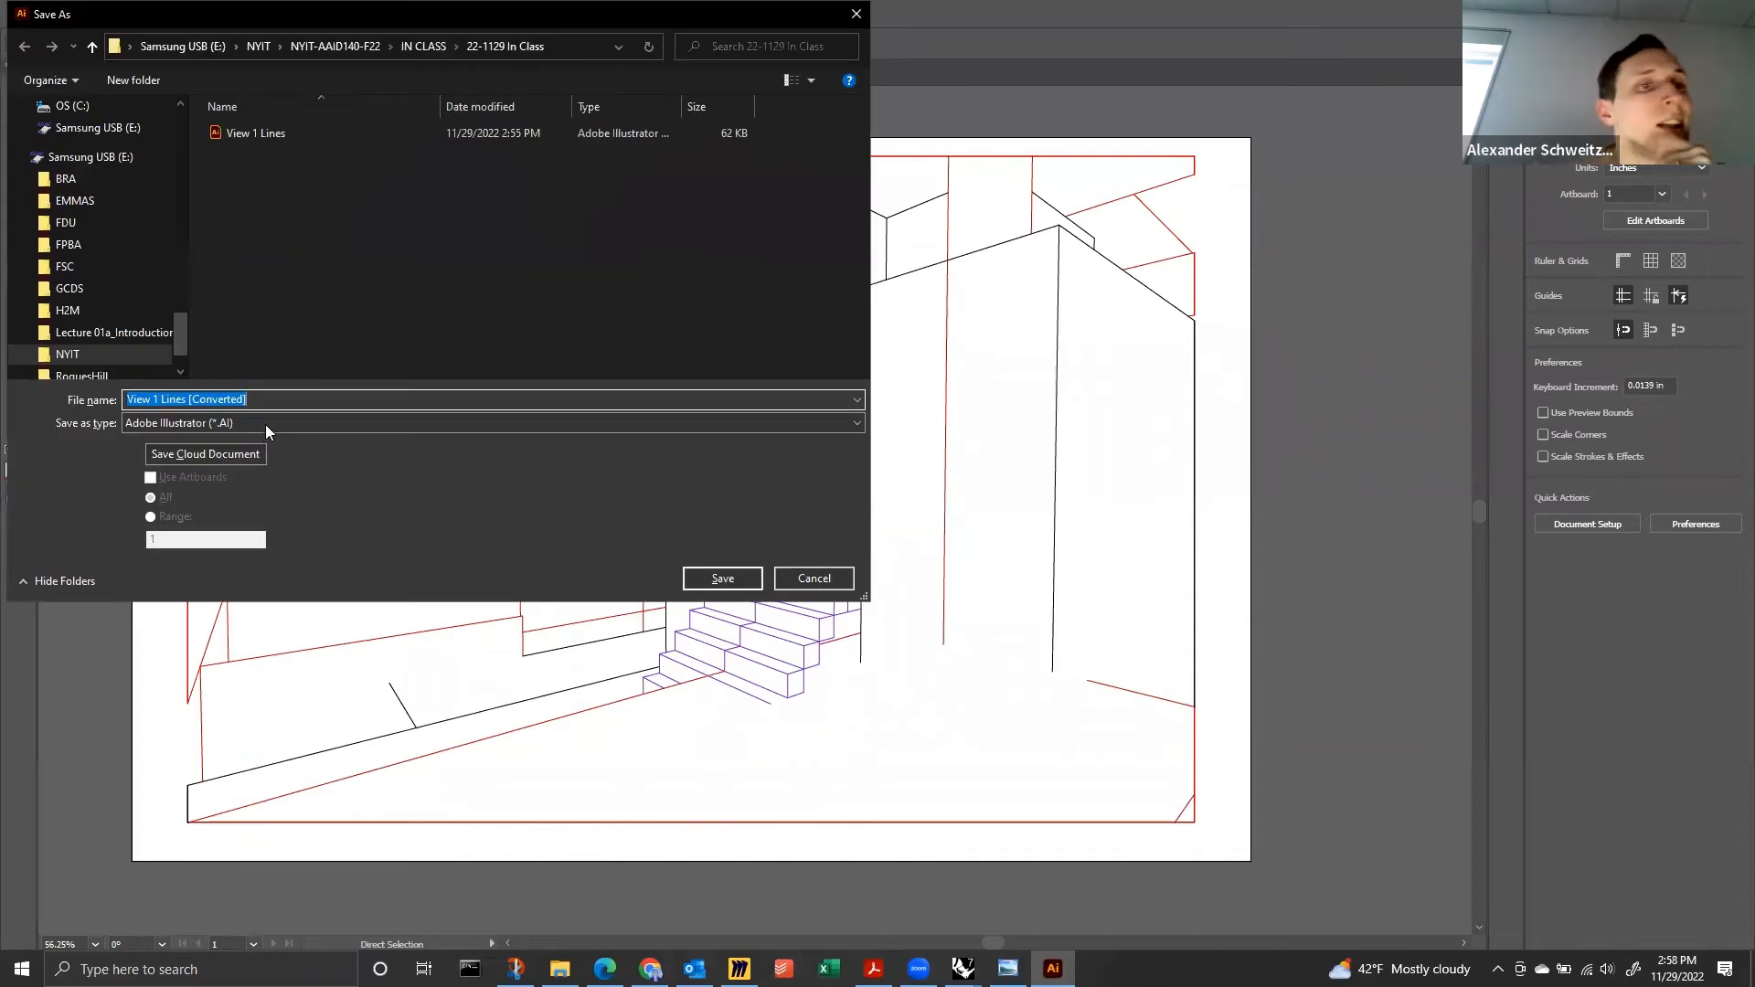
pyautogui.click(718, 575)
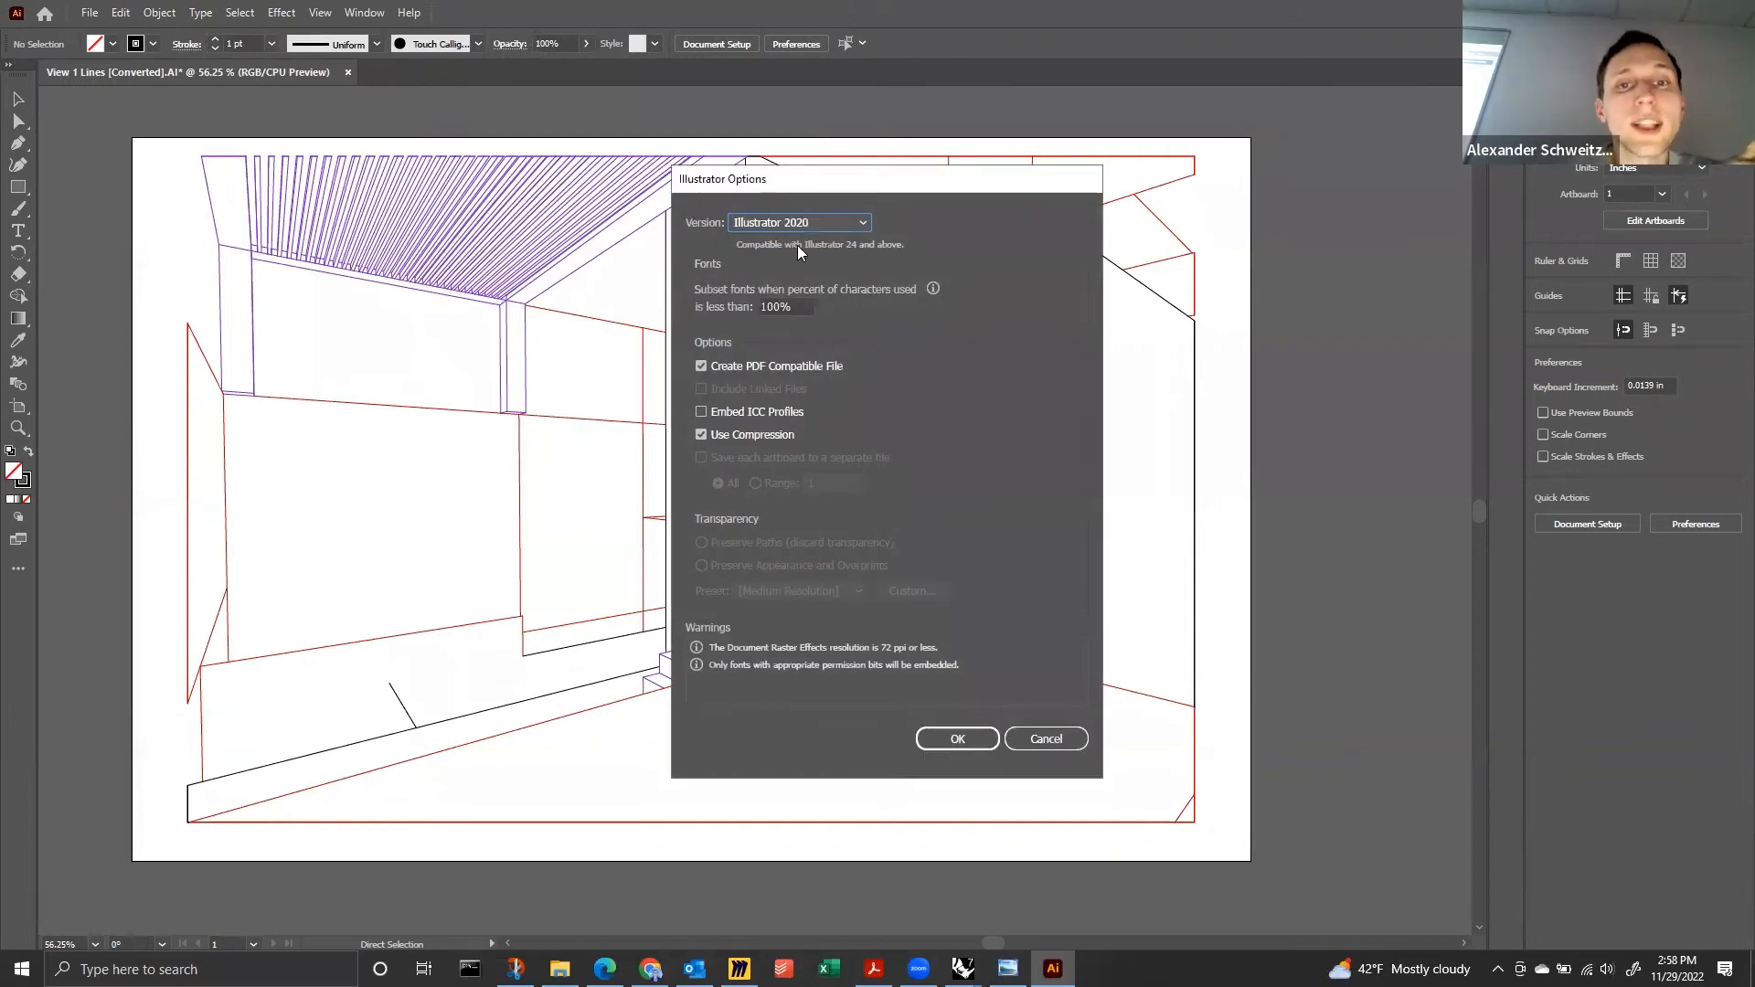
pyautogui.click(934, 735)
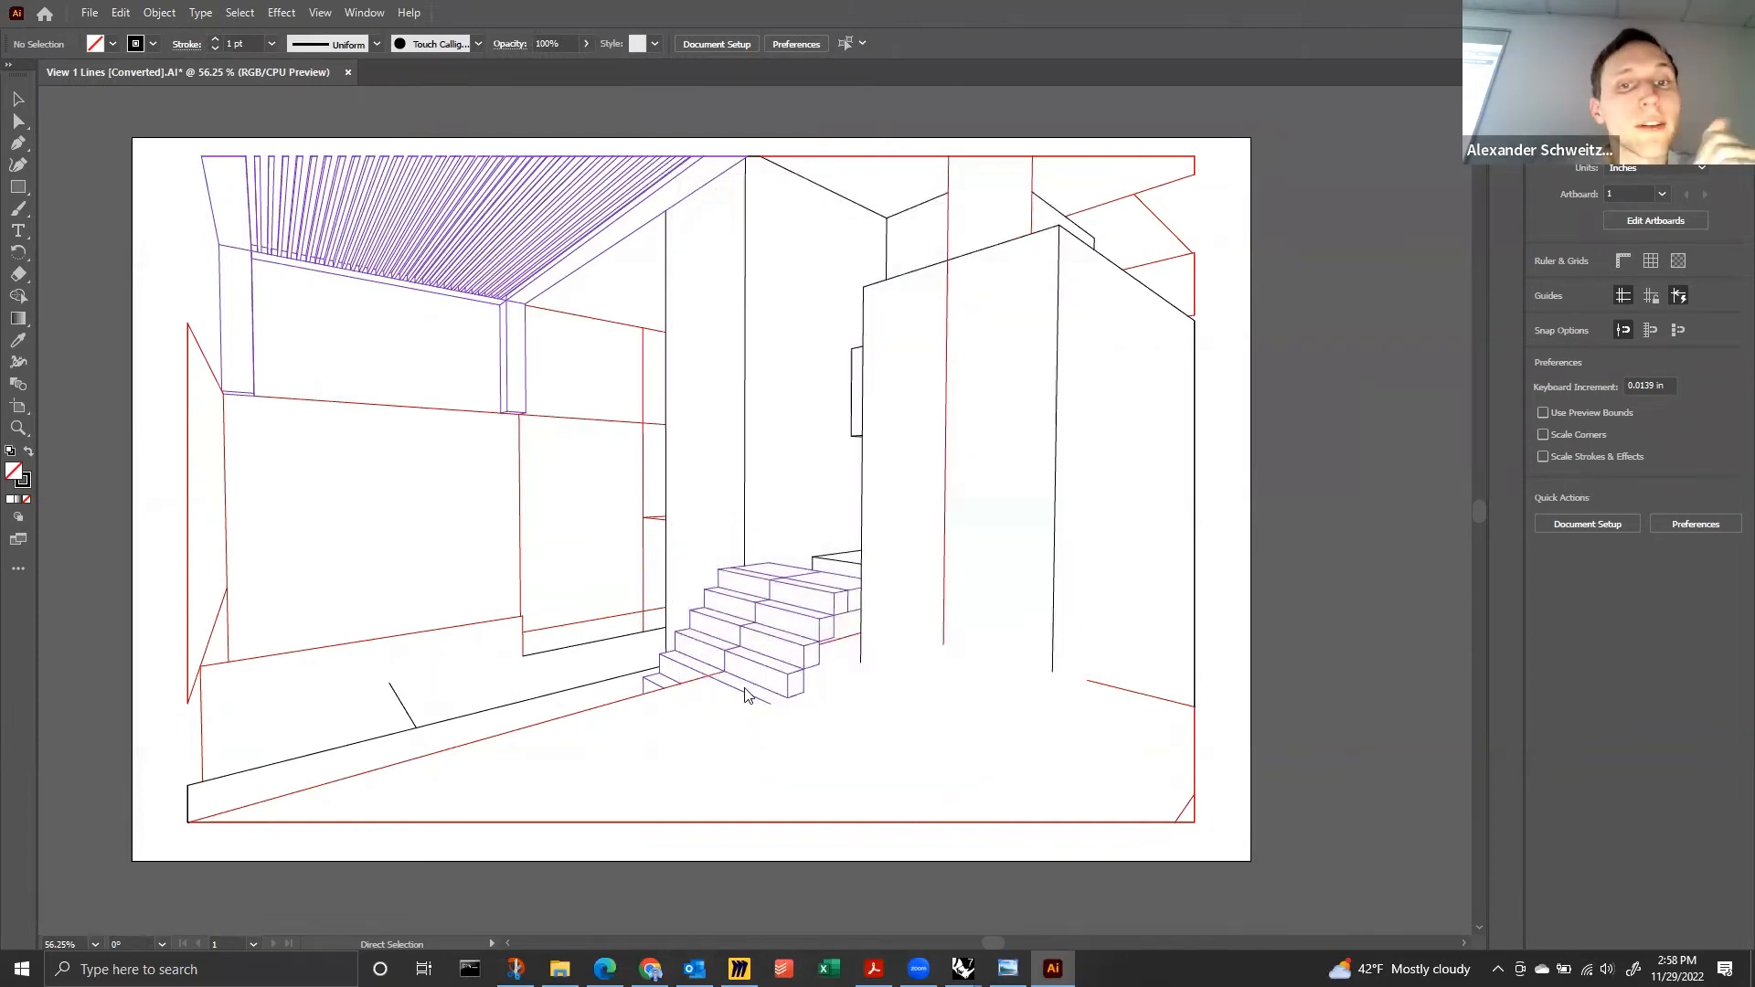
pyautogui.click(744, 691)
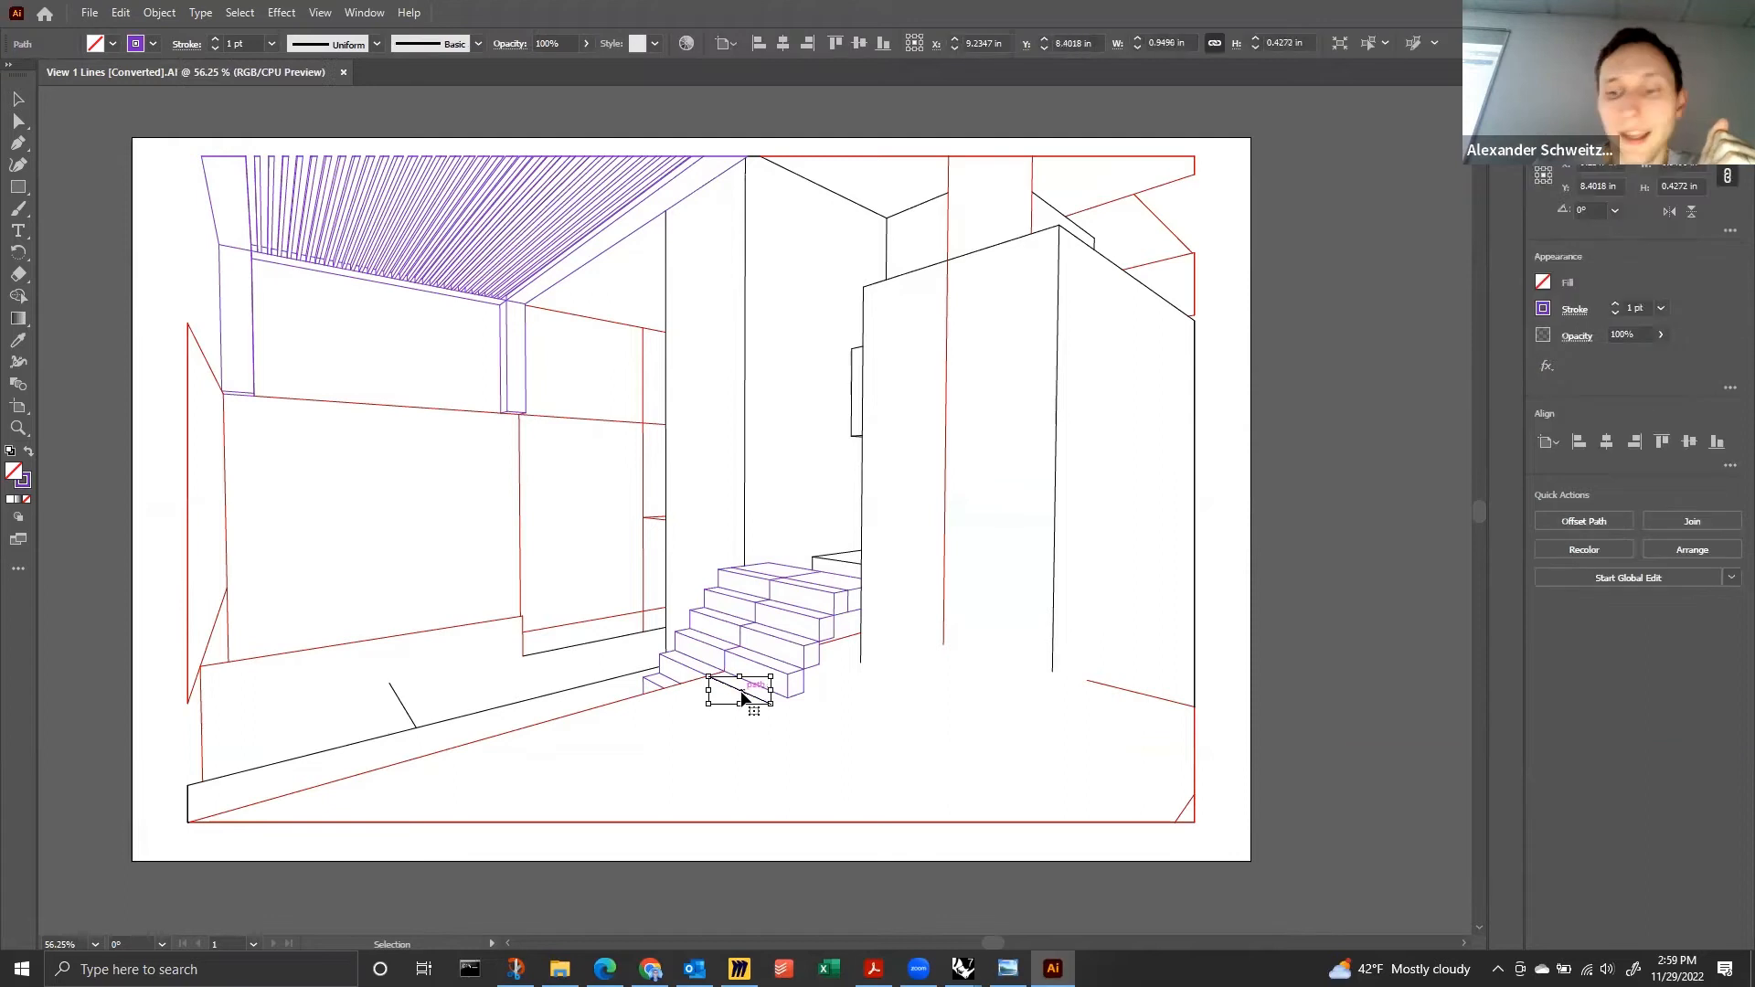
# Delete the stray short line segments beneath and along the open side of the lower staircase steps.
pyautogui.moveTo(744, 696); pyautogui.dragTo(811, 673)
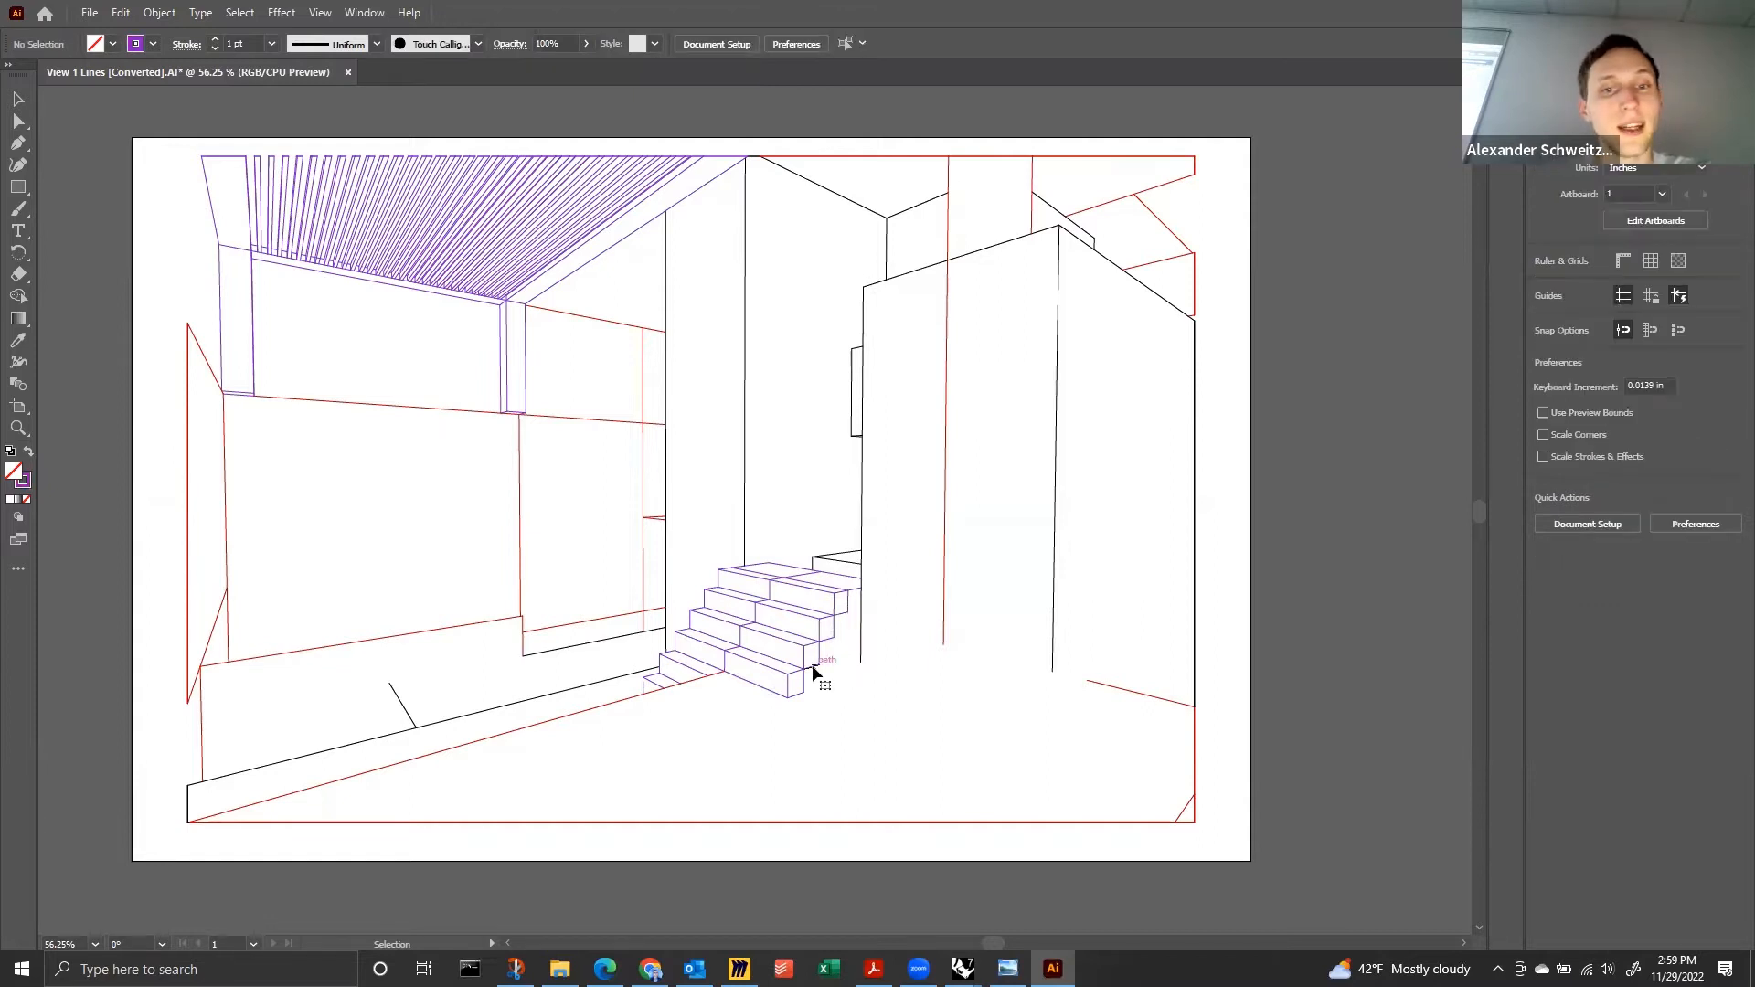
pyautogui.press('Delete')
pyautogui.click(803, 684)
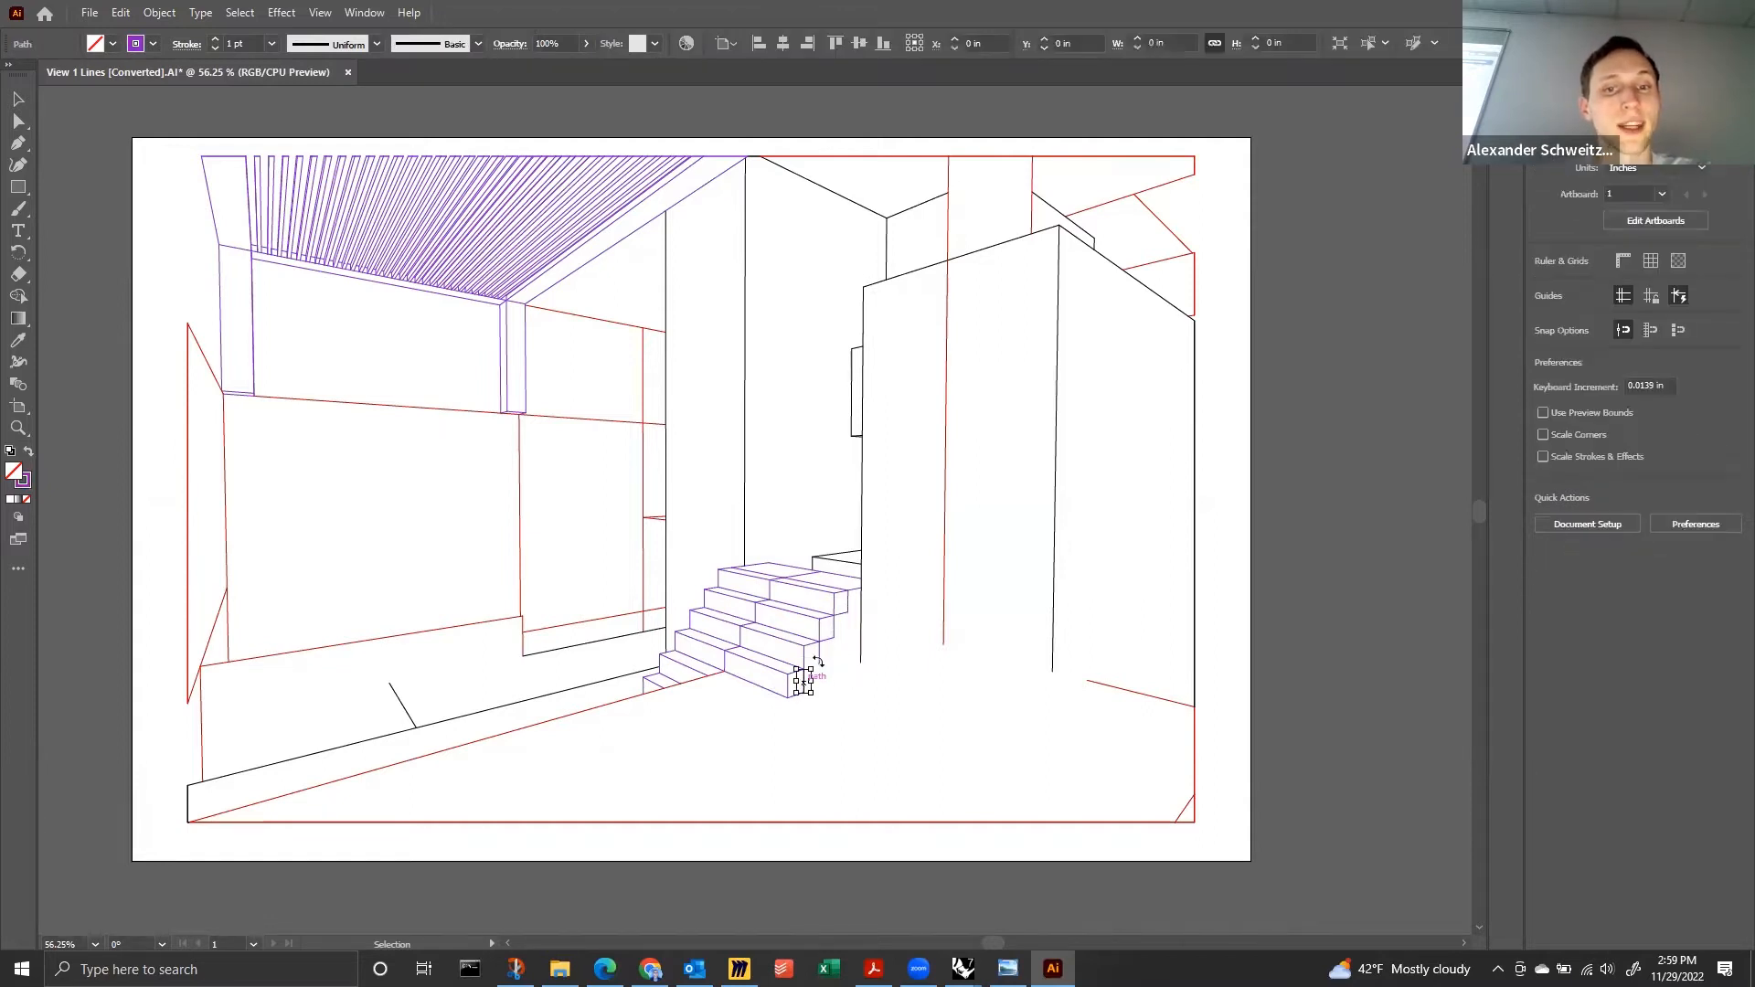
pyautogui.press('Delete')
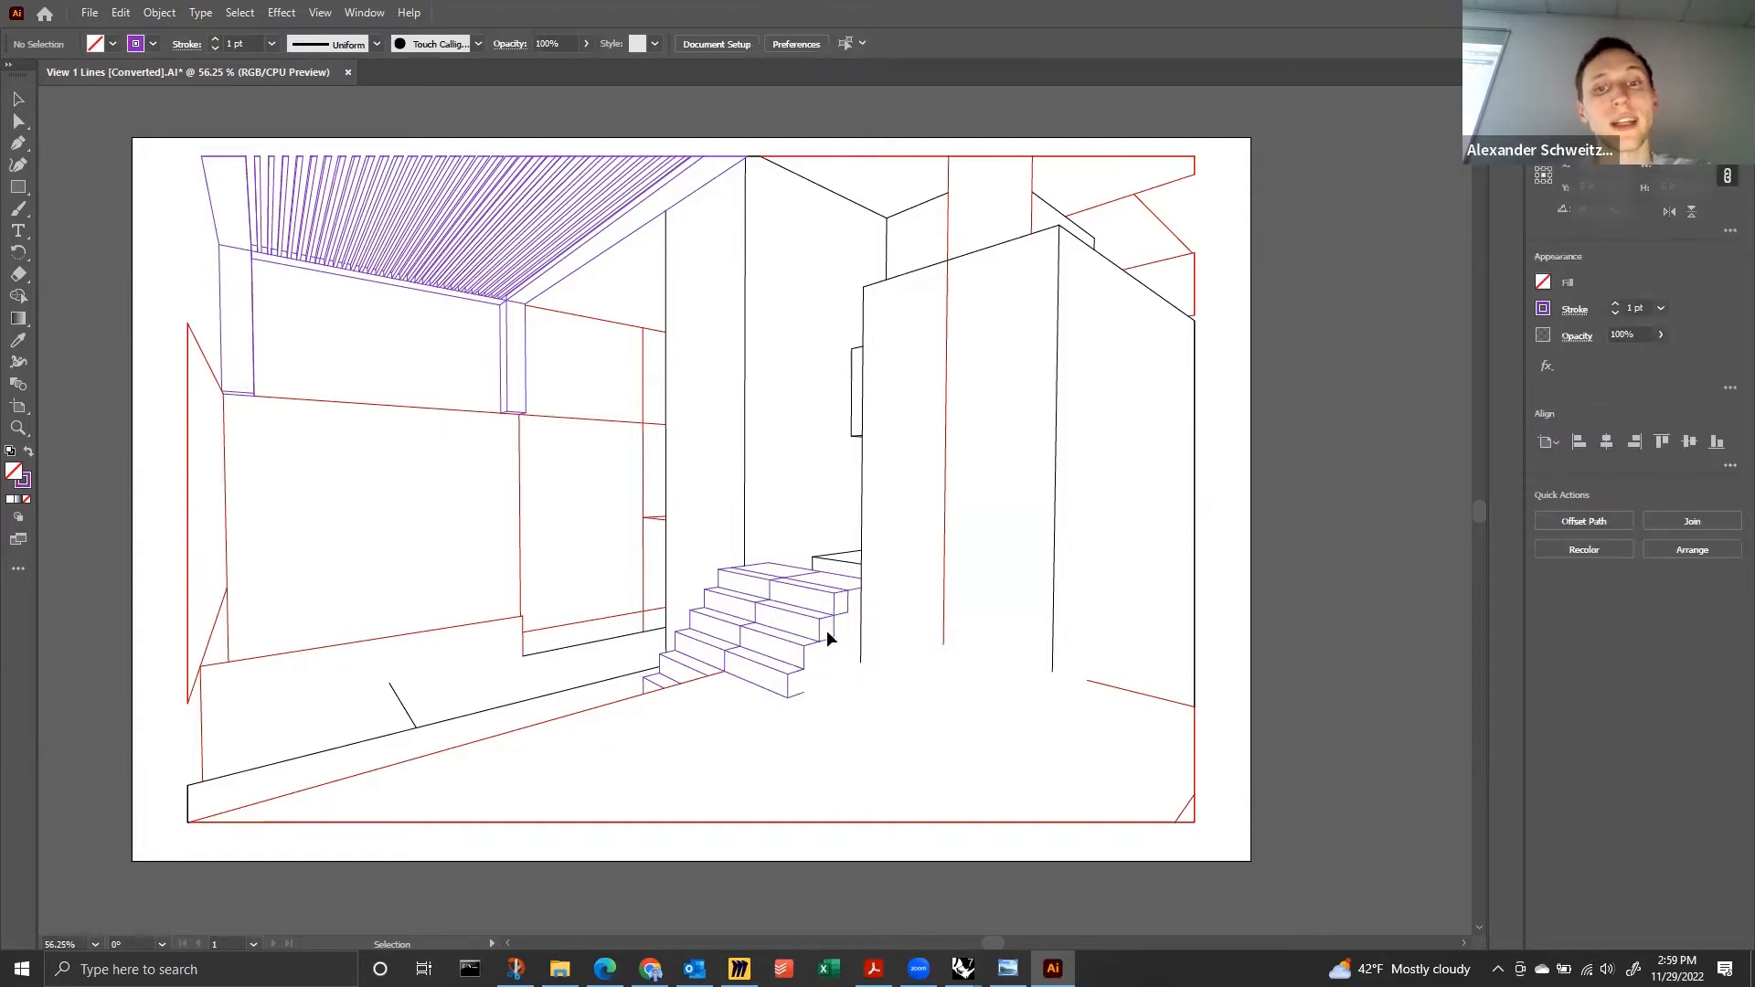
pyautogui.click(831, 634)
pyautogui.press('Delete')
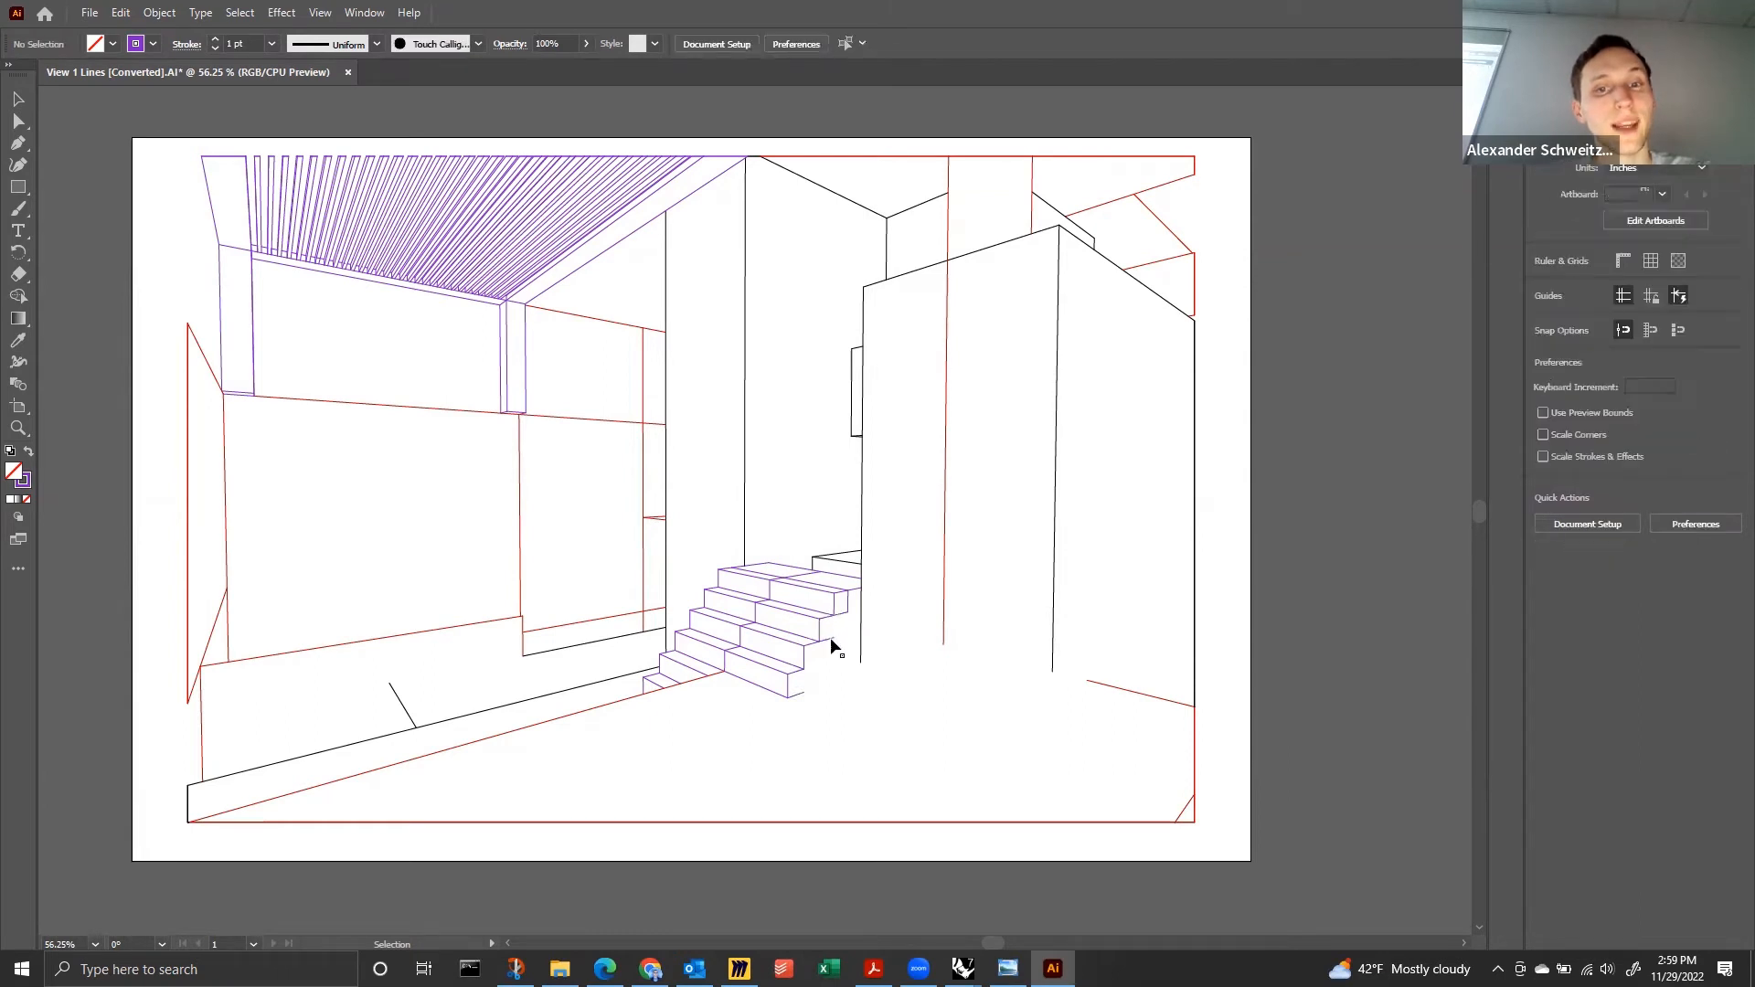
pyautogui.click(831, 637)
pyautogui.press('Delete')
pyautogui.click(841, 611)
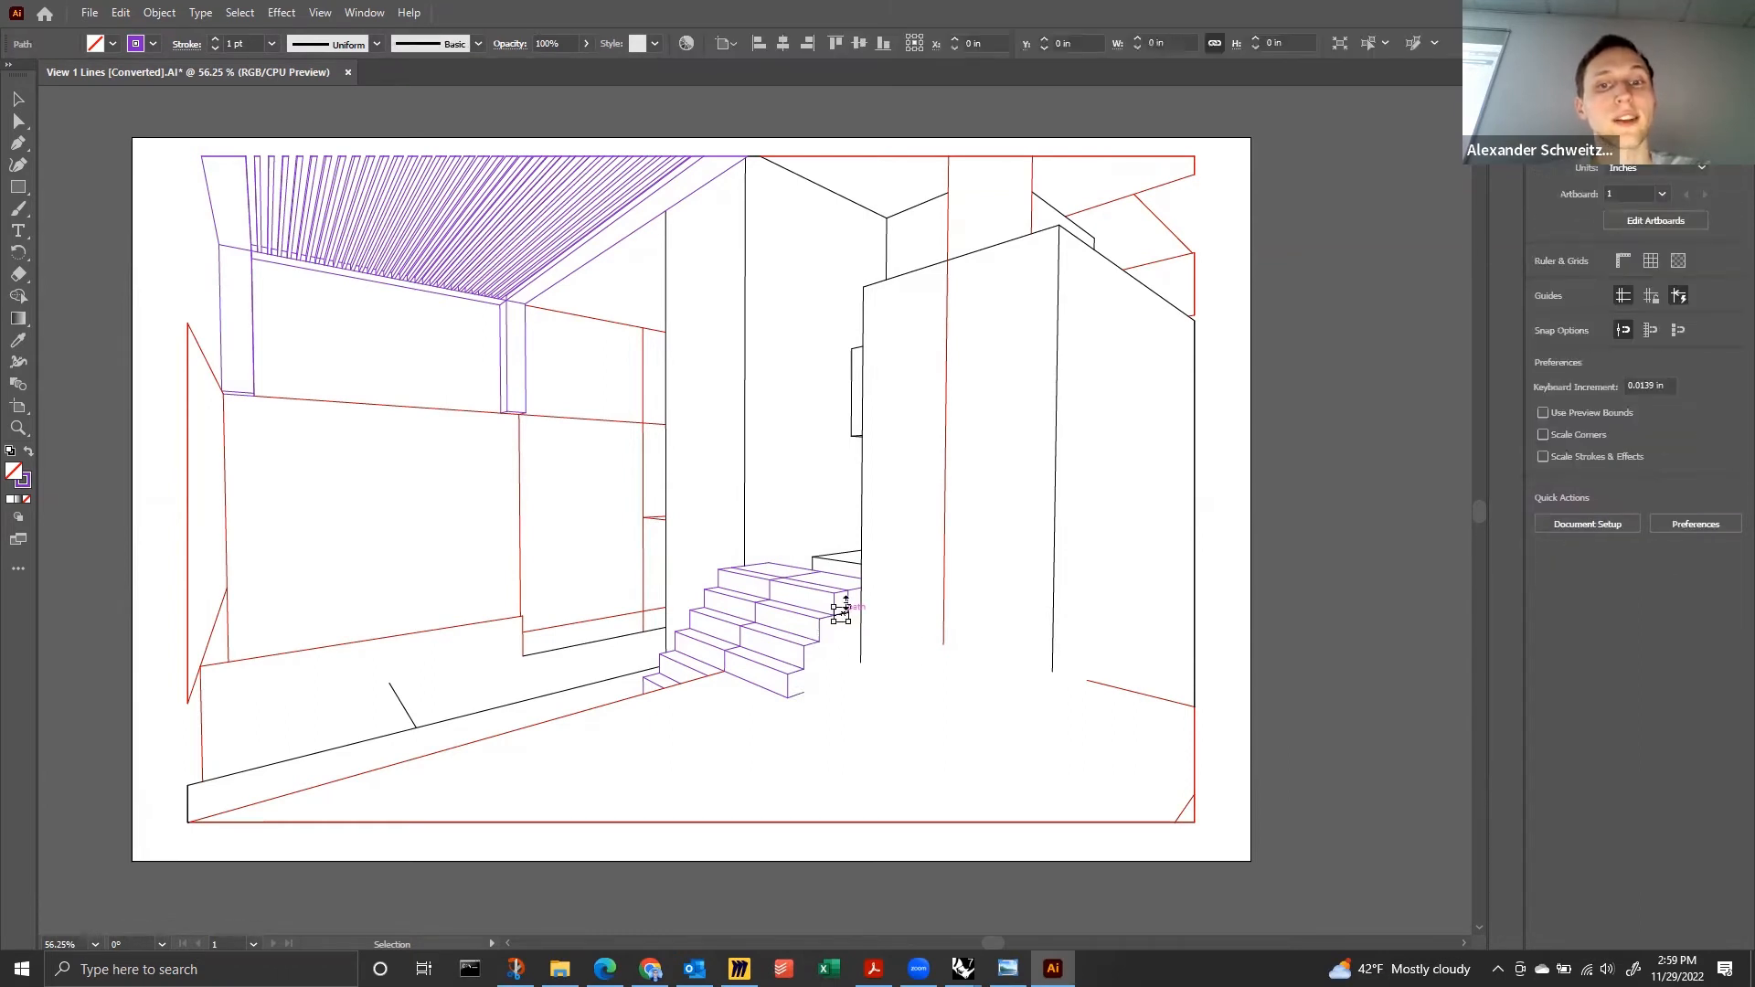
pyautogui.press('Delete')
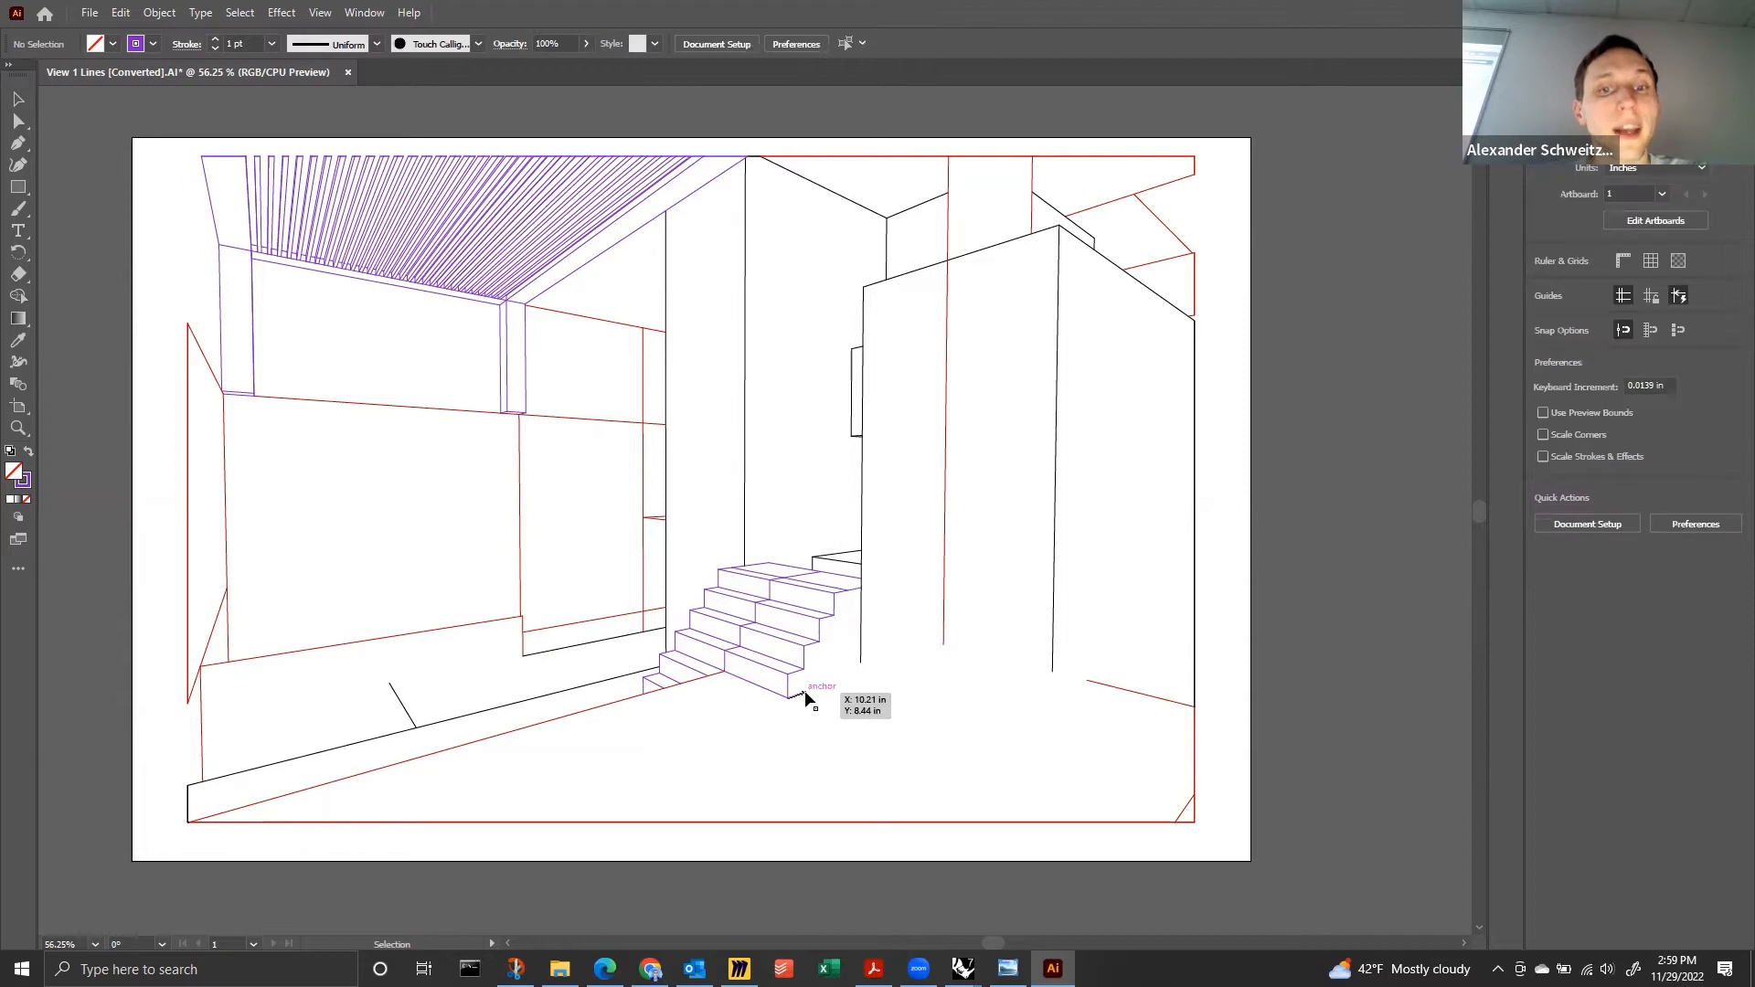
pyautogui.click(860, 675)
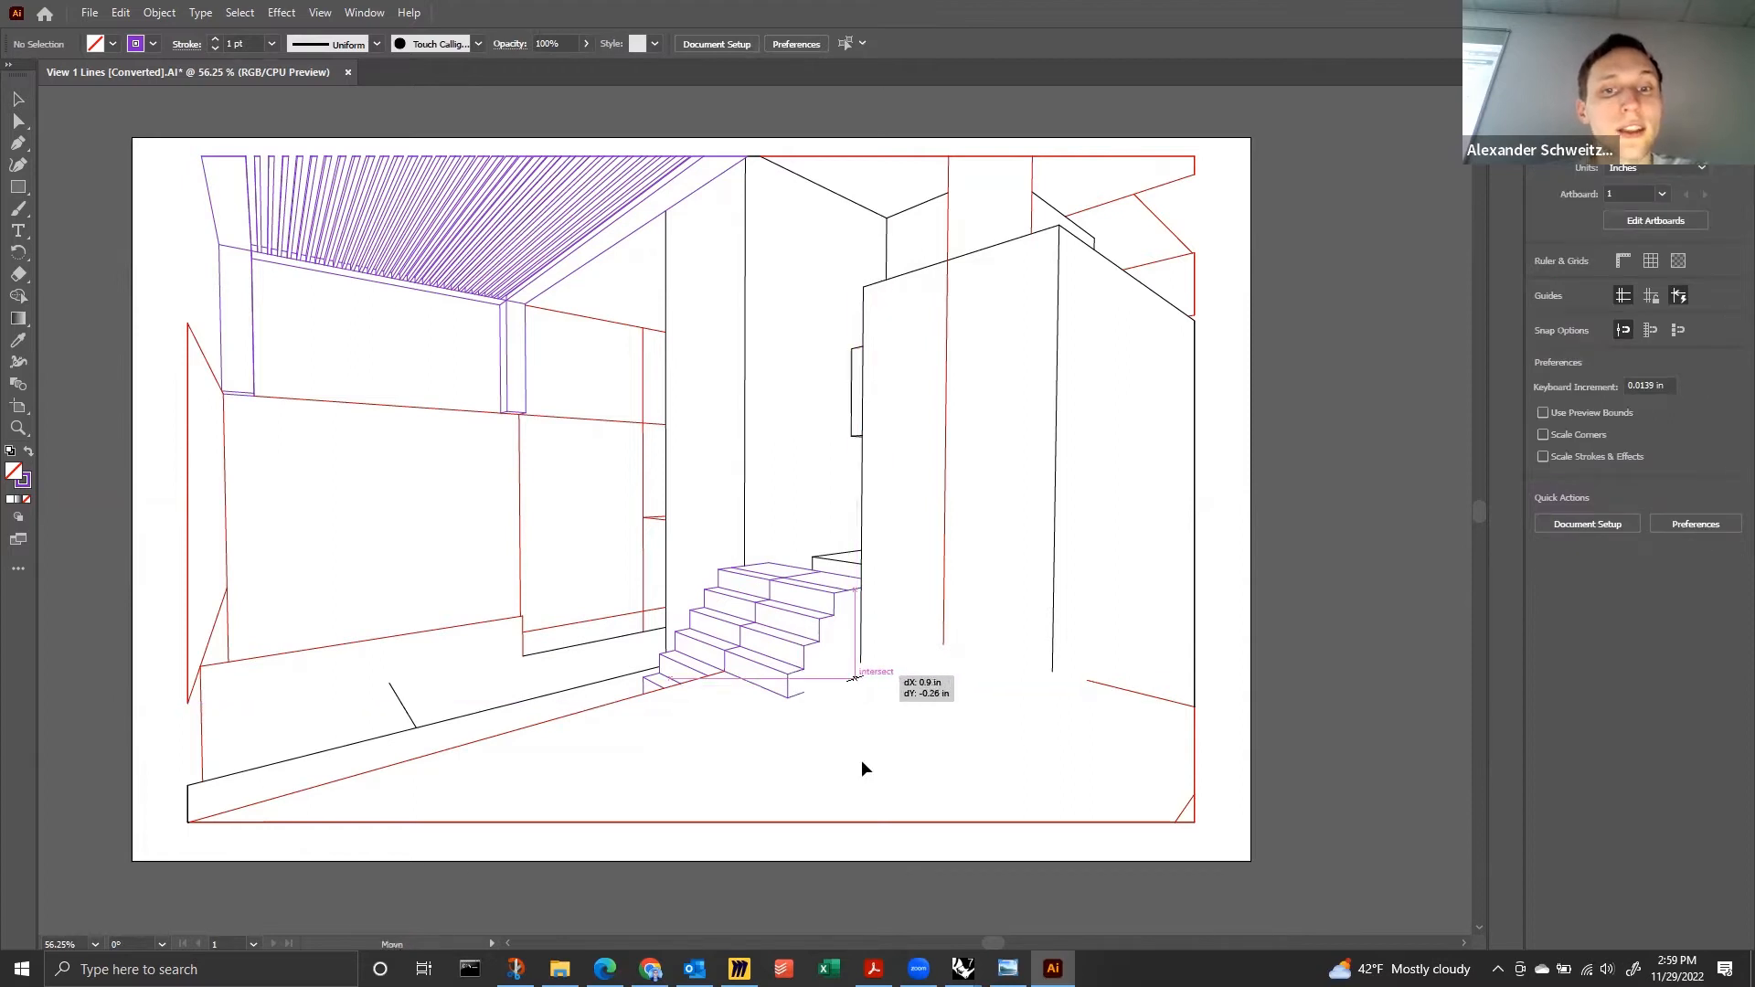
pyautogui.press('Delete')
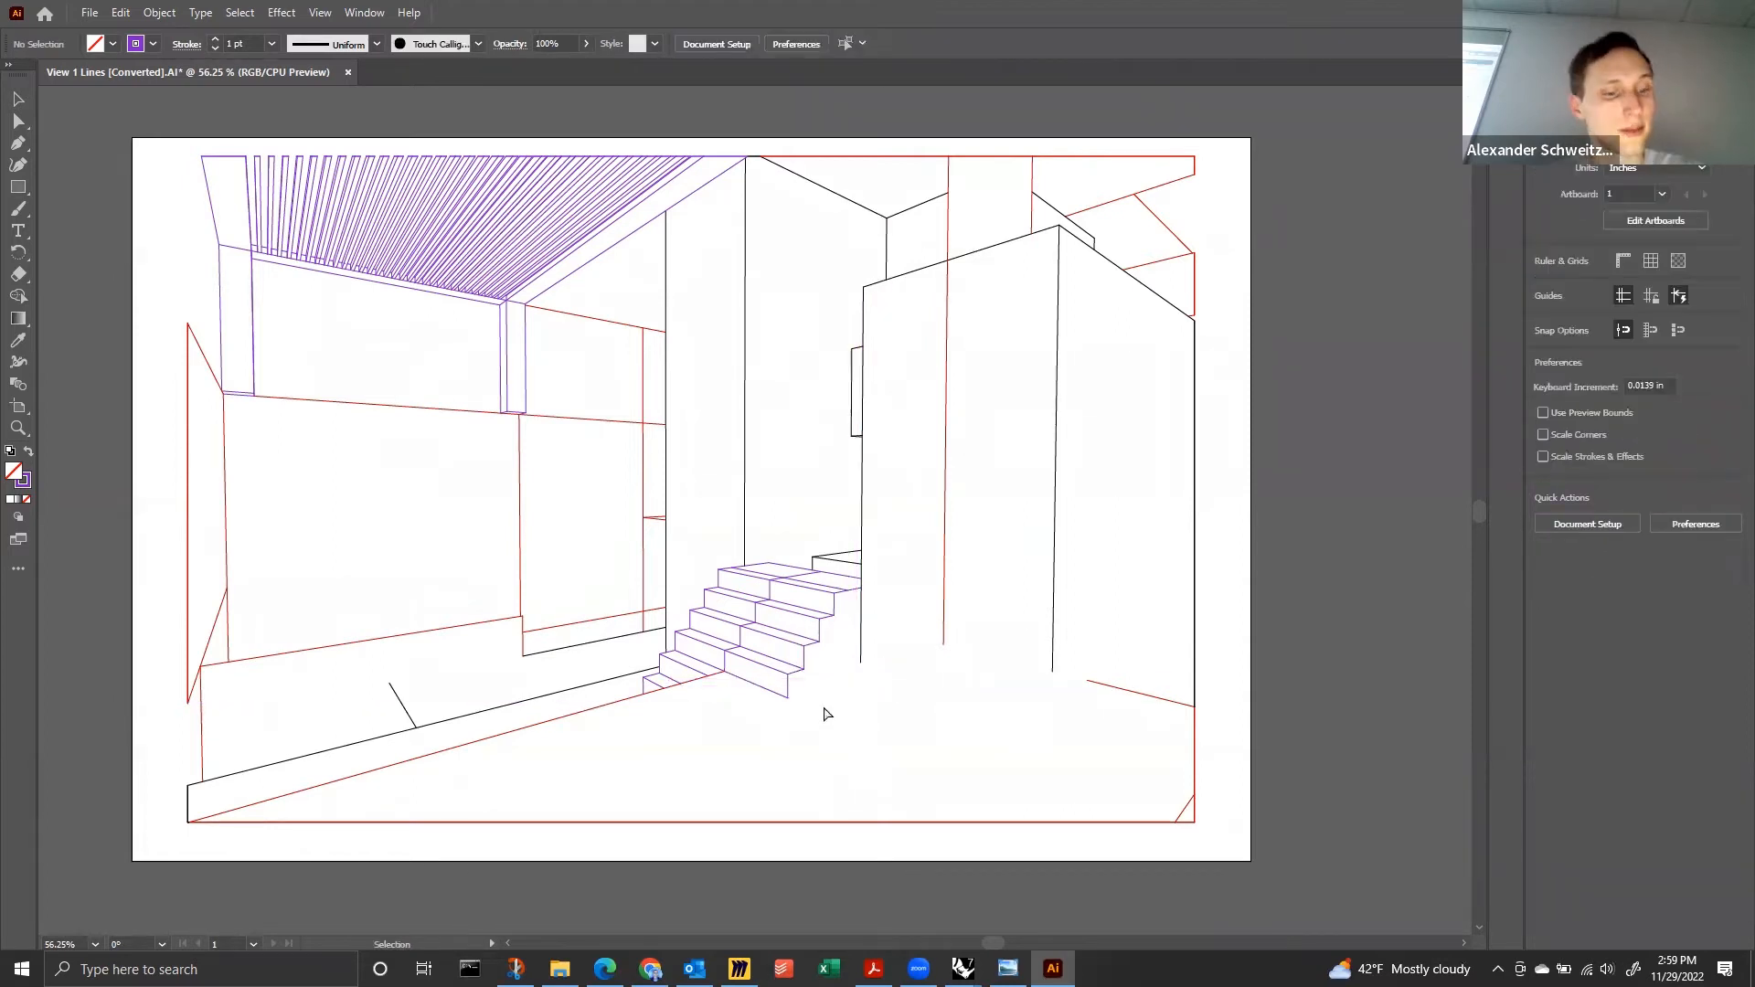
pyautogui.hotkey('ctrl', 'z')
pyautogui.press('a')
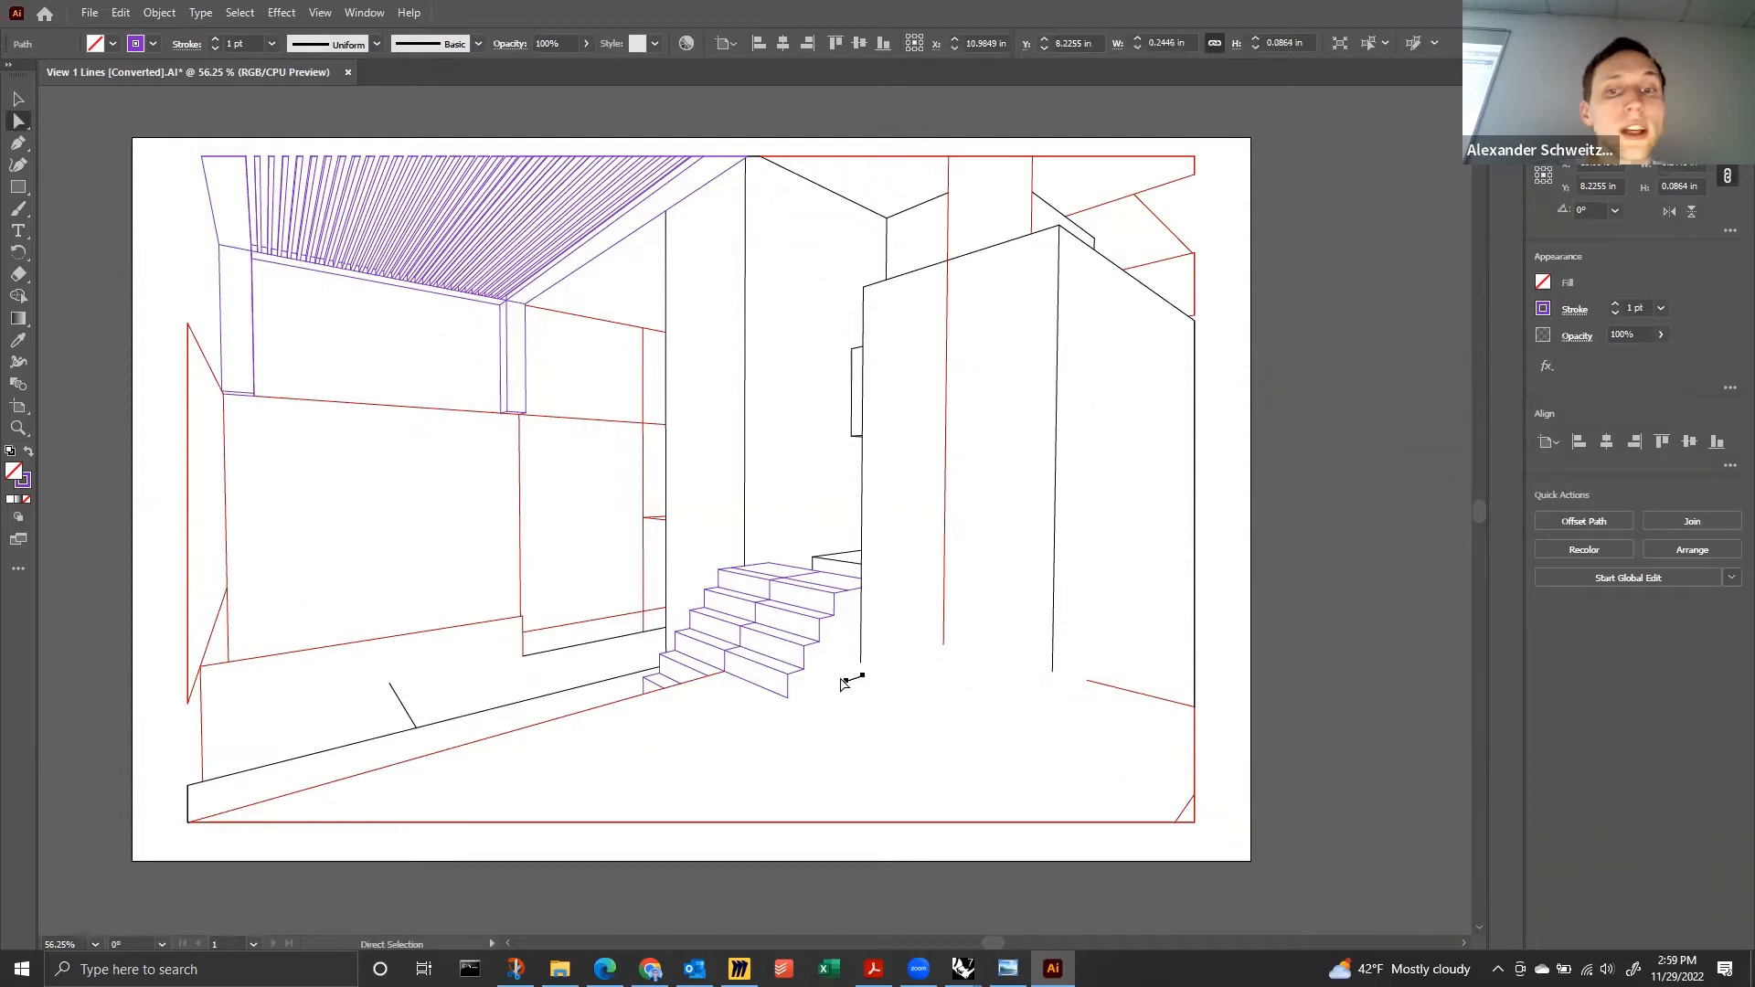
pyautogui.moveTo(843, 684); pyautogui.dragTo(782, 707)
# Extend the short base line of the lowest stair by snapping its free endpoint to the lower end of the adjacent wall edge.
pyautogui.hotkey('ctrl', '=')
pyautogui.hotkey('ctrl', '=')
pyautogui.hotkey('ctrl', '=')
pyautogui.hotkey('ctrl', '=')
pyautogui.hotkey('ctrl', '=')
pyautogui.hotkey('ctrl', '=')
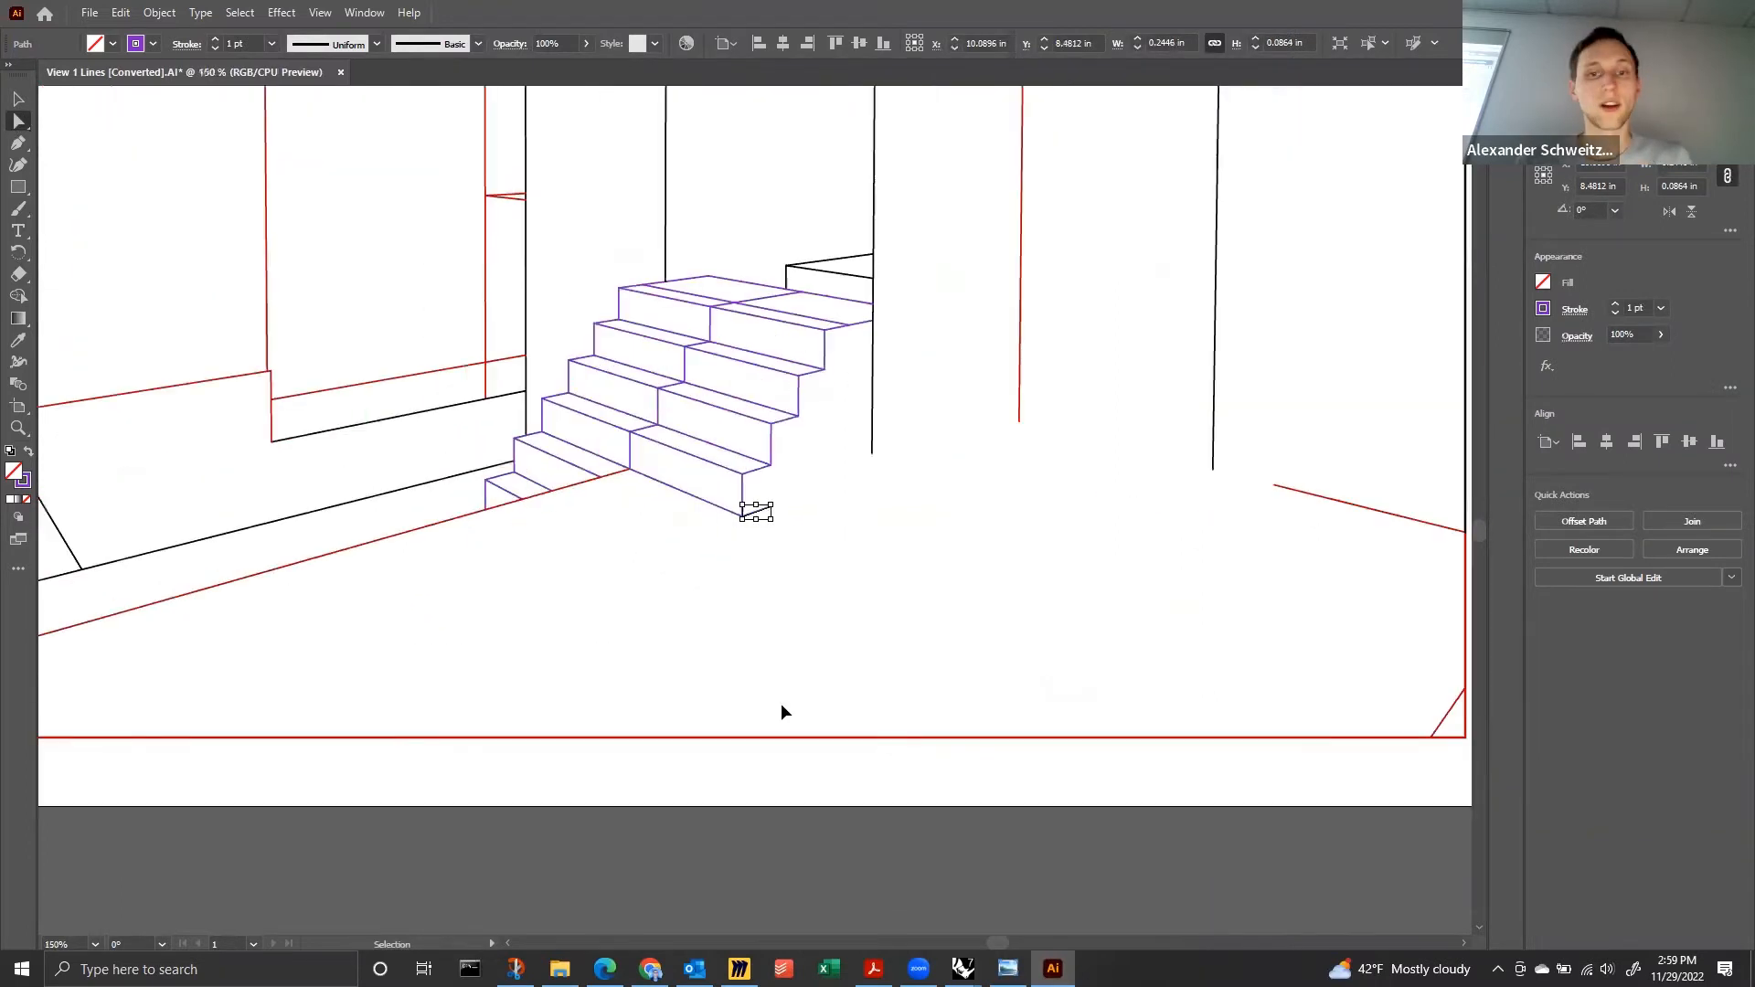
pyautogui.click(811, 492)
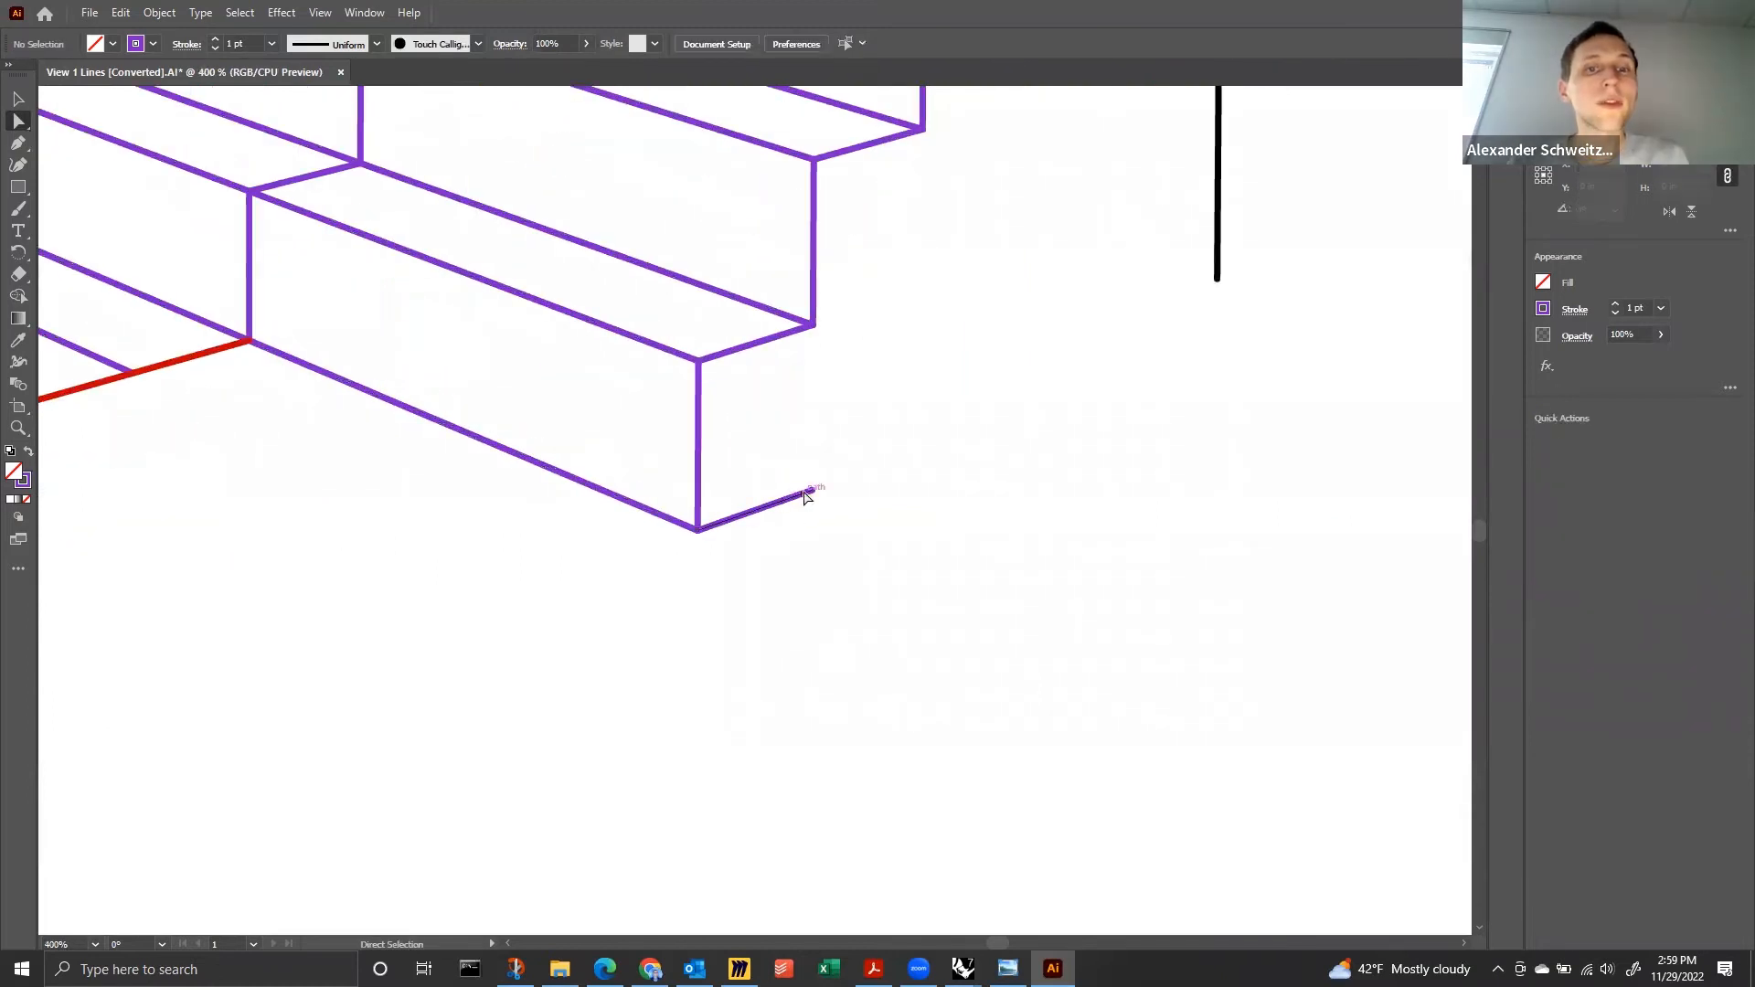
pyautogui.moveTo(811, 493); pyautogui.dragTo(1216, 279)
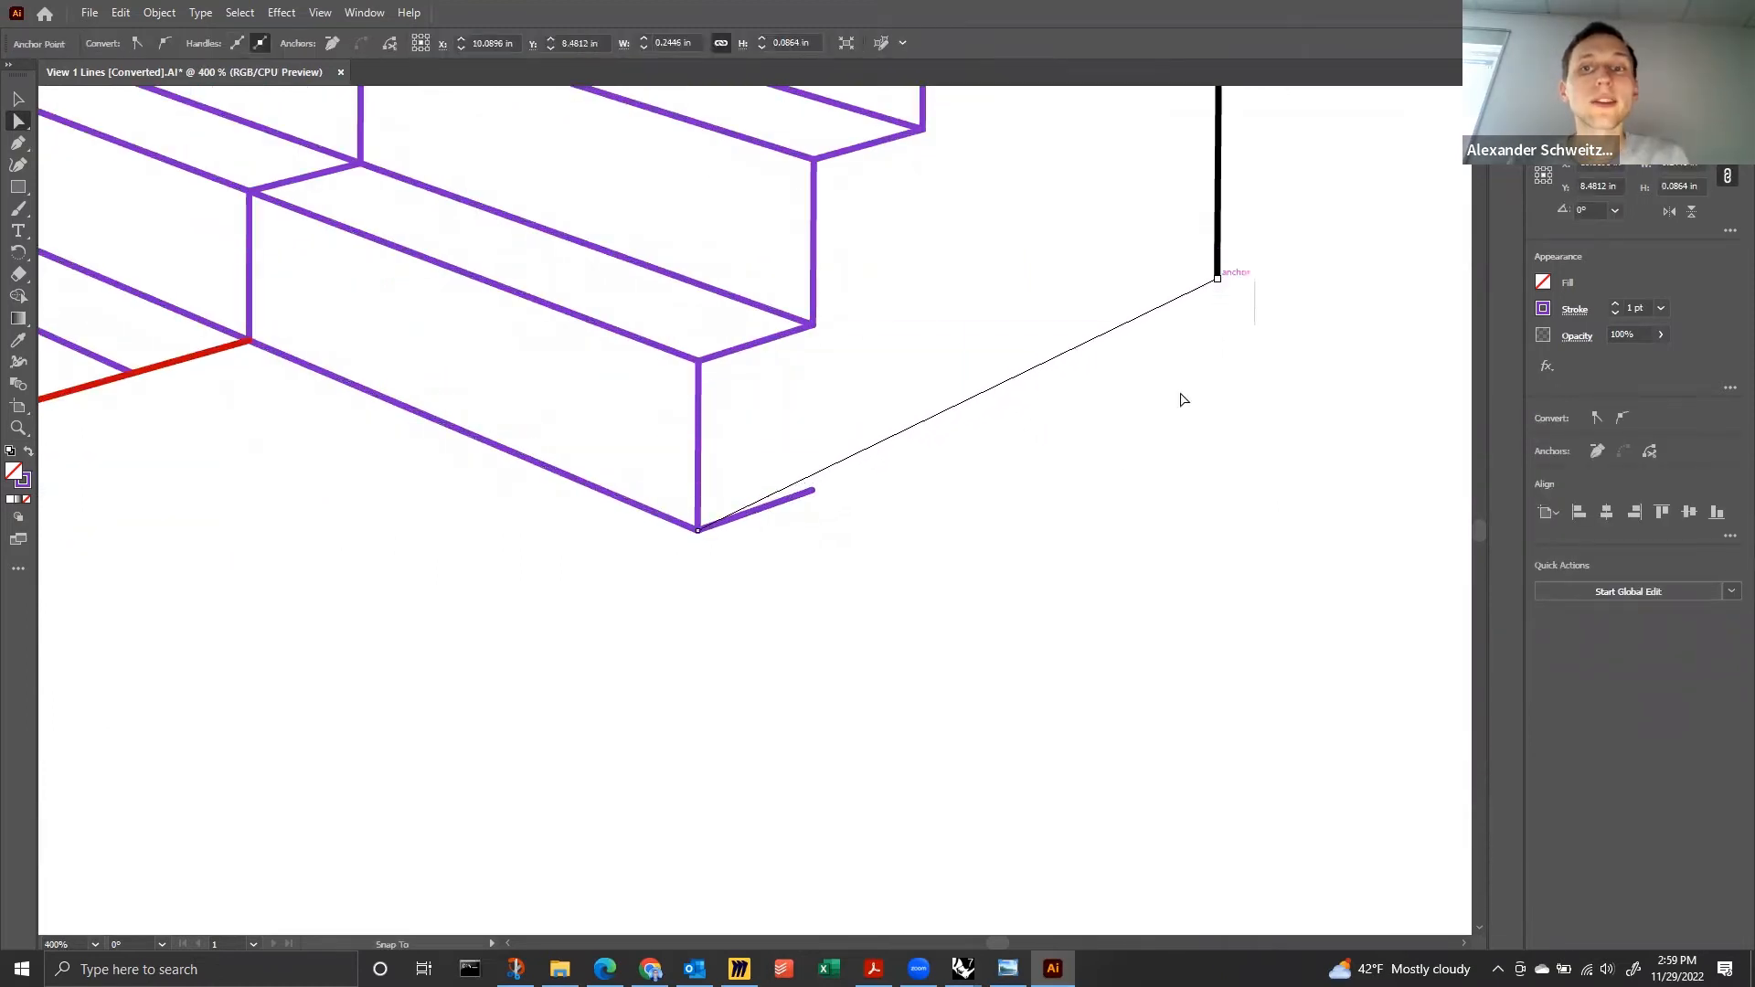
pyautogui.click(1161, 434)
pyautogui.hotkey('ctrl', '-')
pyautogui.hotkey('ctrl', '-')
pyautogui.hotkey('ctrl', '-')
pyautogui.hotkey('ctrl', '-')
pyautogui.hotkey('ctrl', '-')
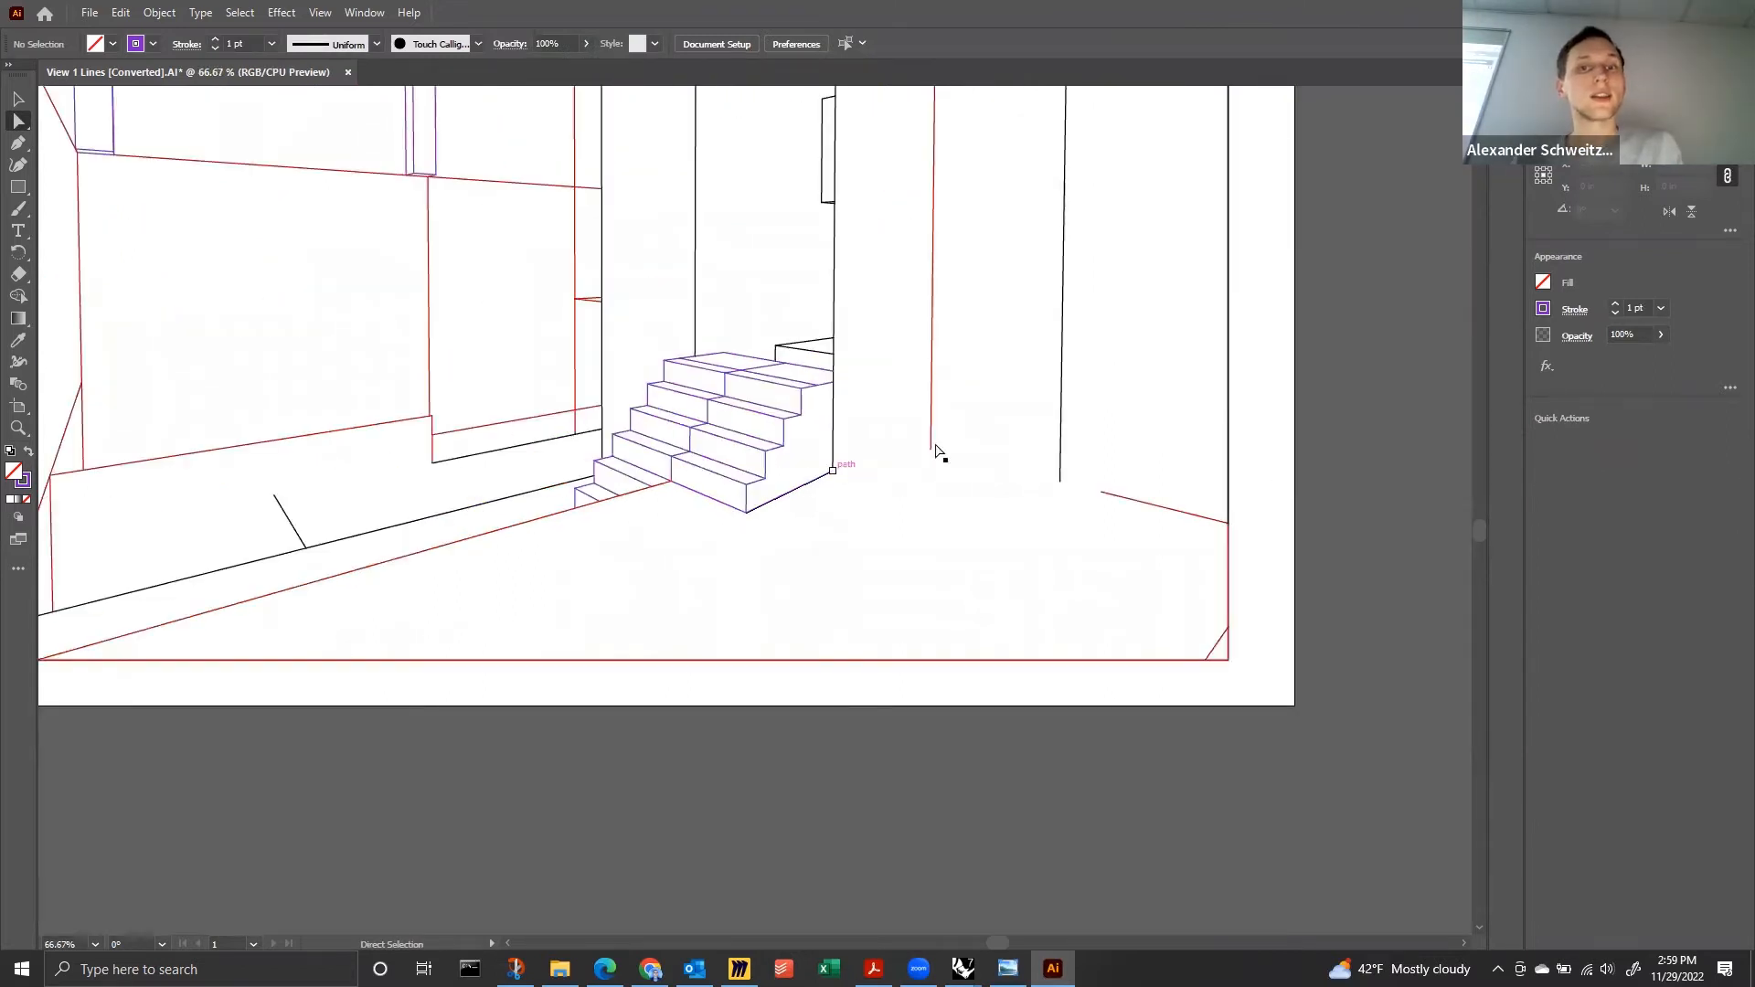
pyautogui.scroll(3, 925, 520)
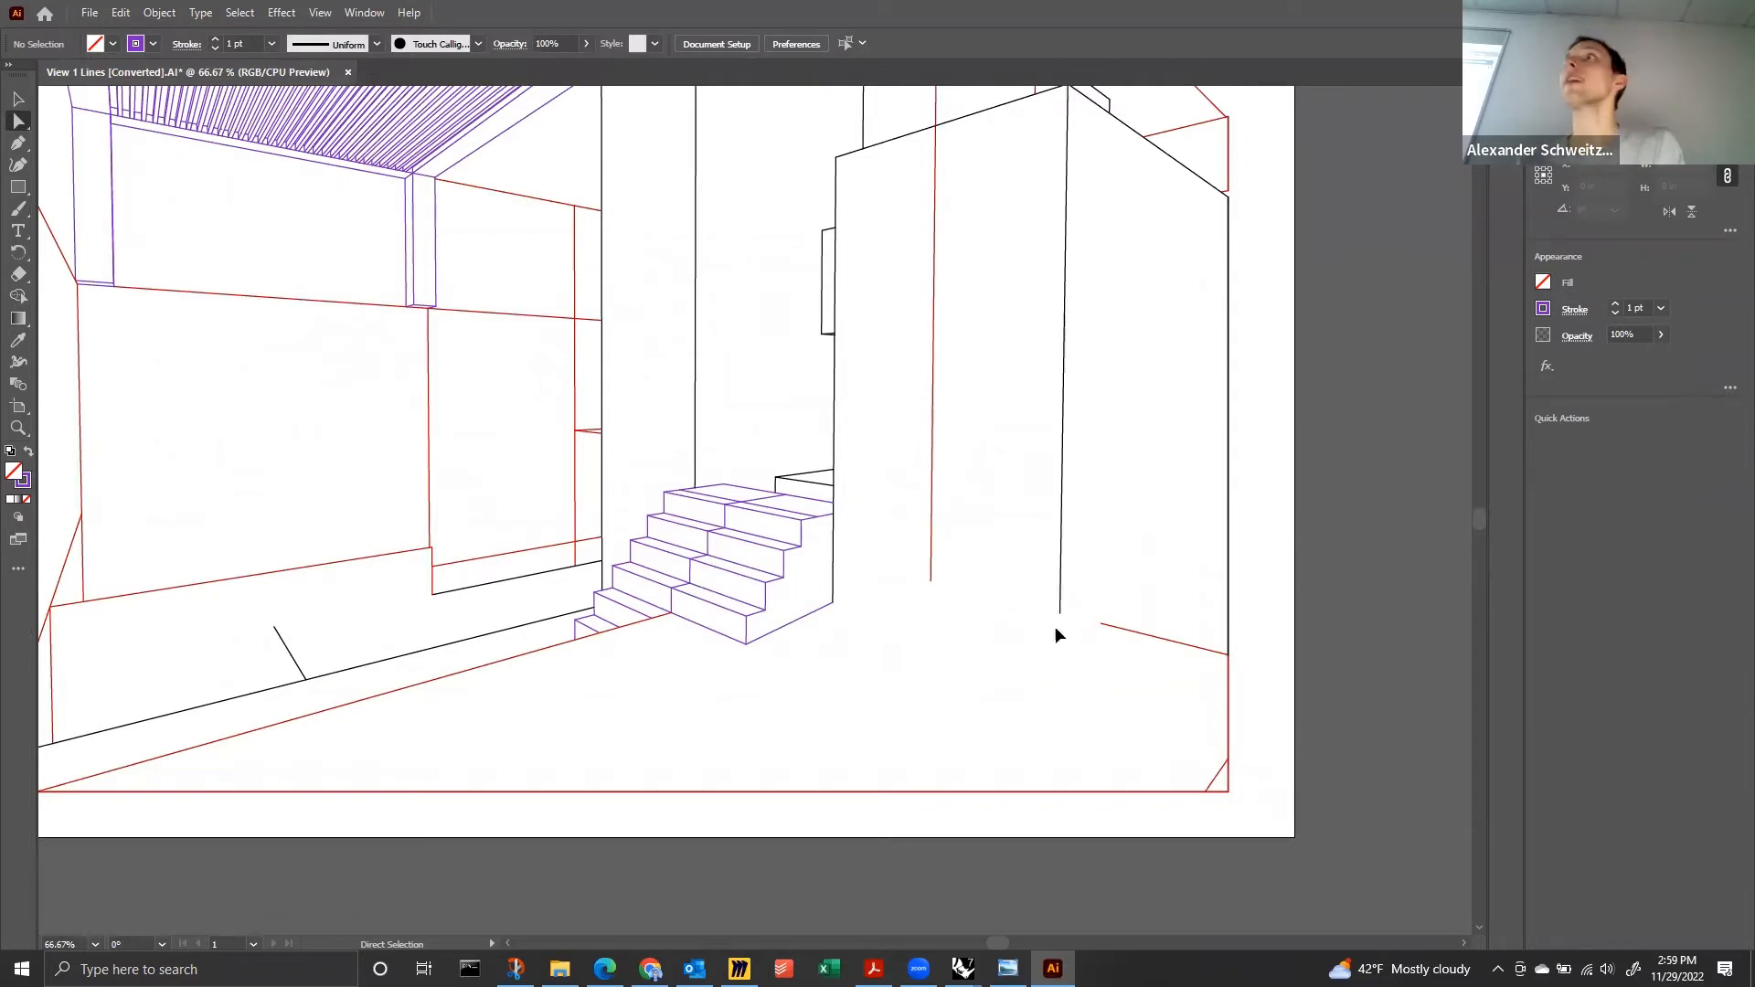
pyautogui.hotkey('ctrl', '-')
pyautogui.hotkey('ctrl', '-')
pyautogui.hotkey('ctrl', '+')
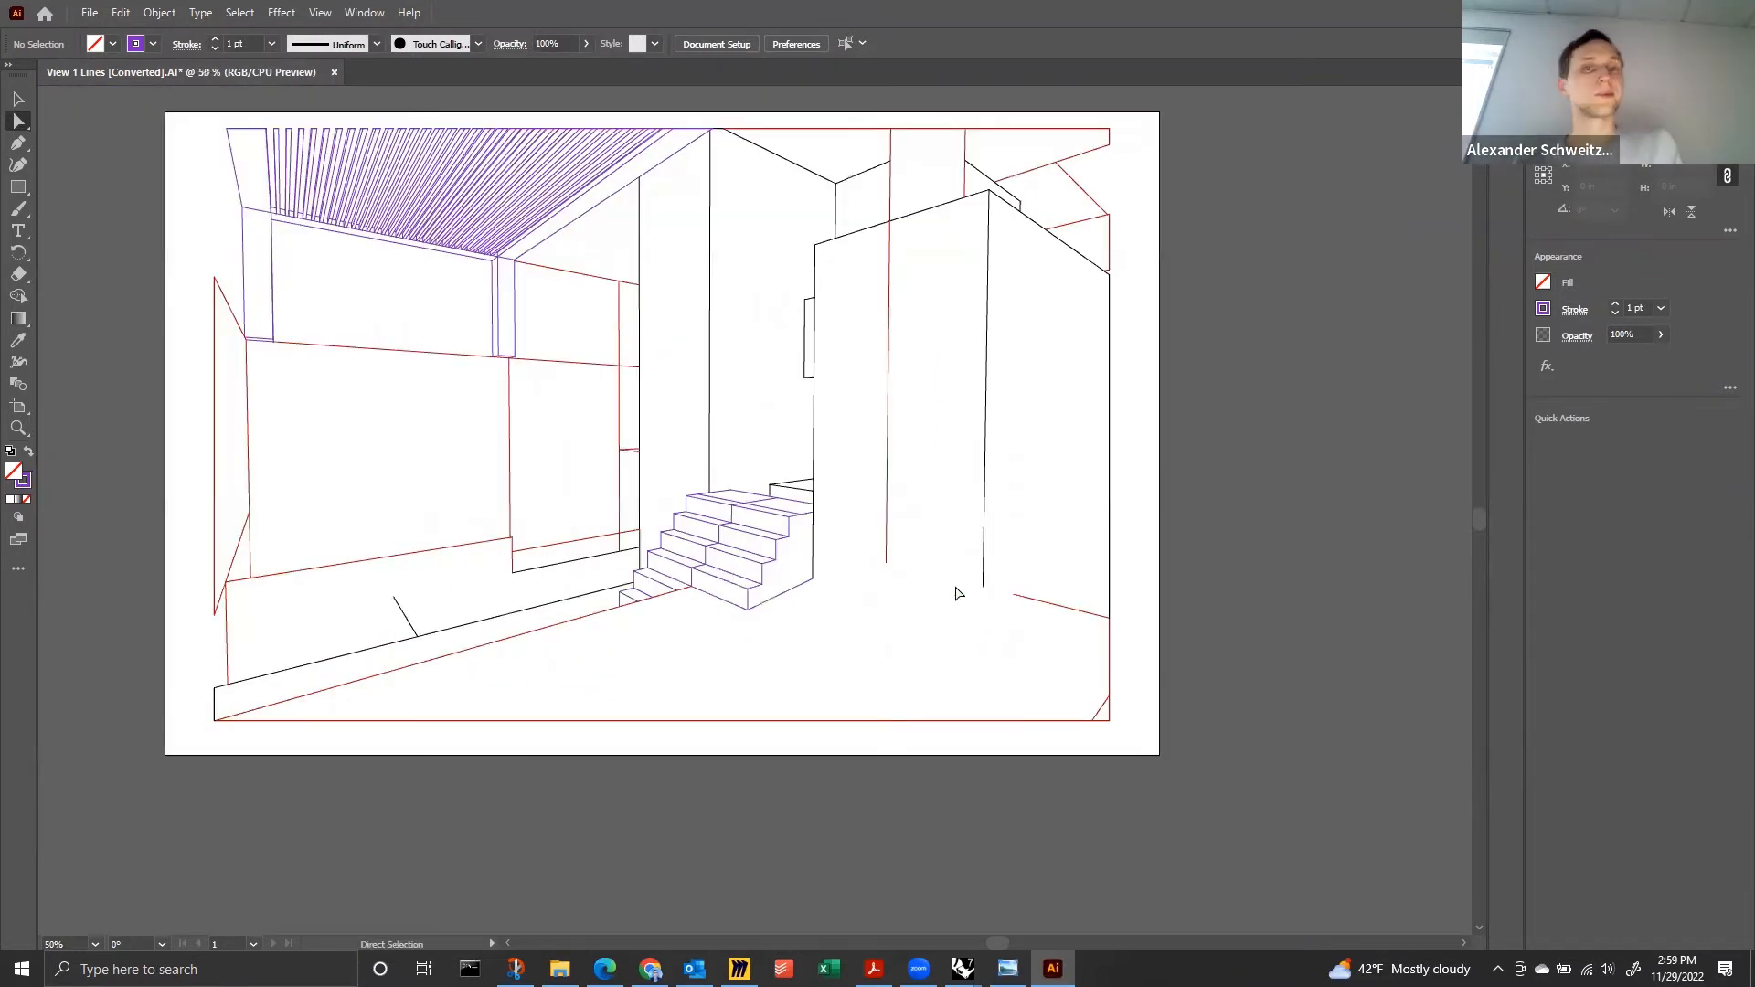
pyautogui.scroll(2, 962, 888)
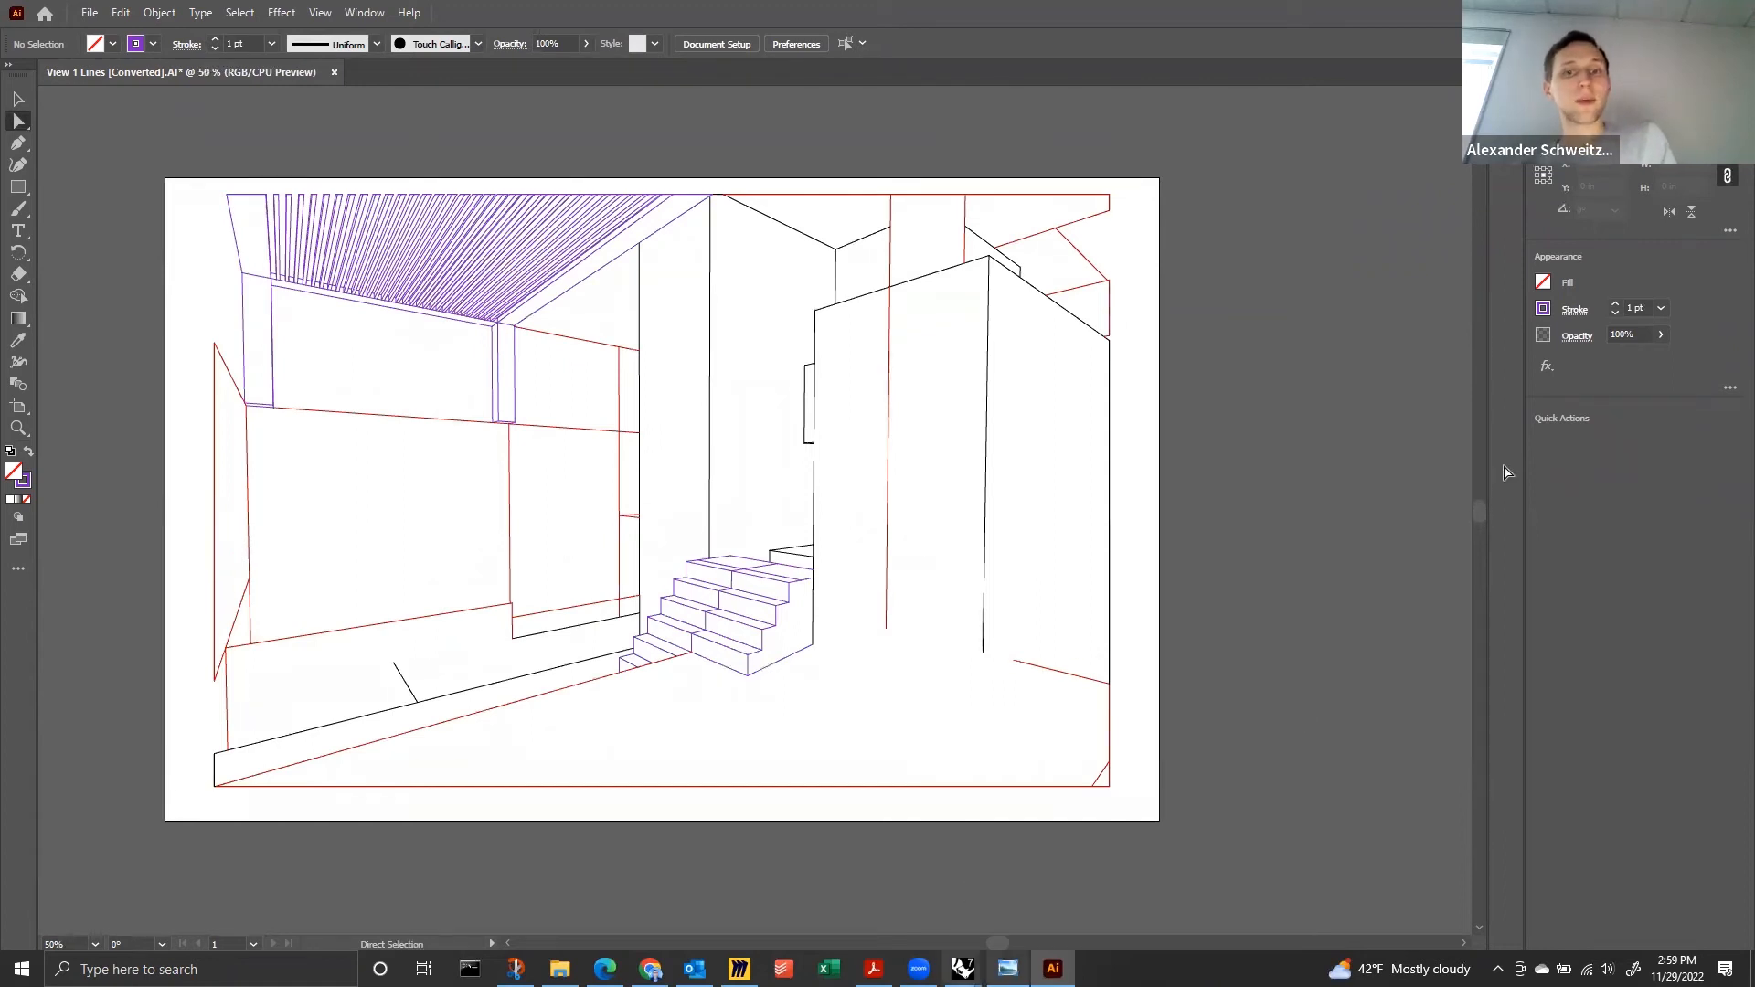
# Open the View 1 Image PNG from Windows Photo Viewer in Photoshop, and briefly hide and reshow Layer 1.
pyautogui.click(1645, 13)
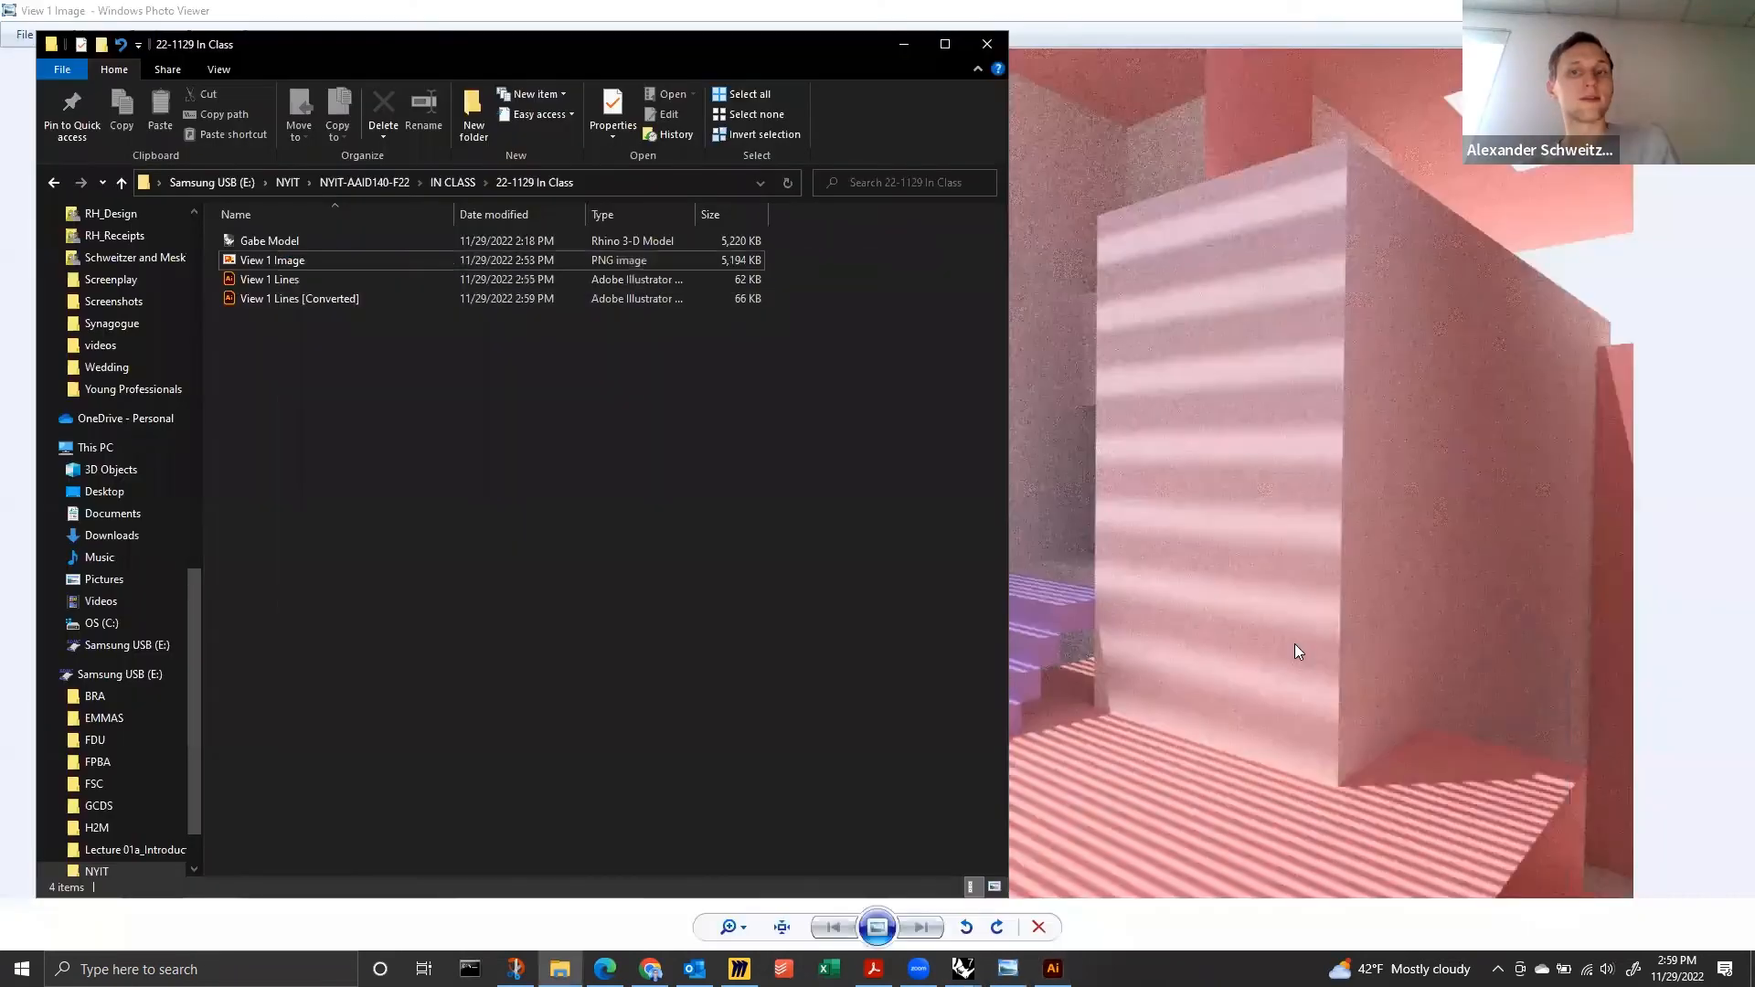
pyautogui.click(1294, 644)
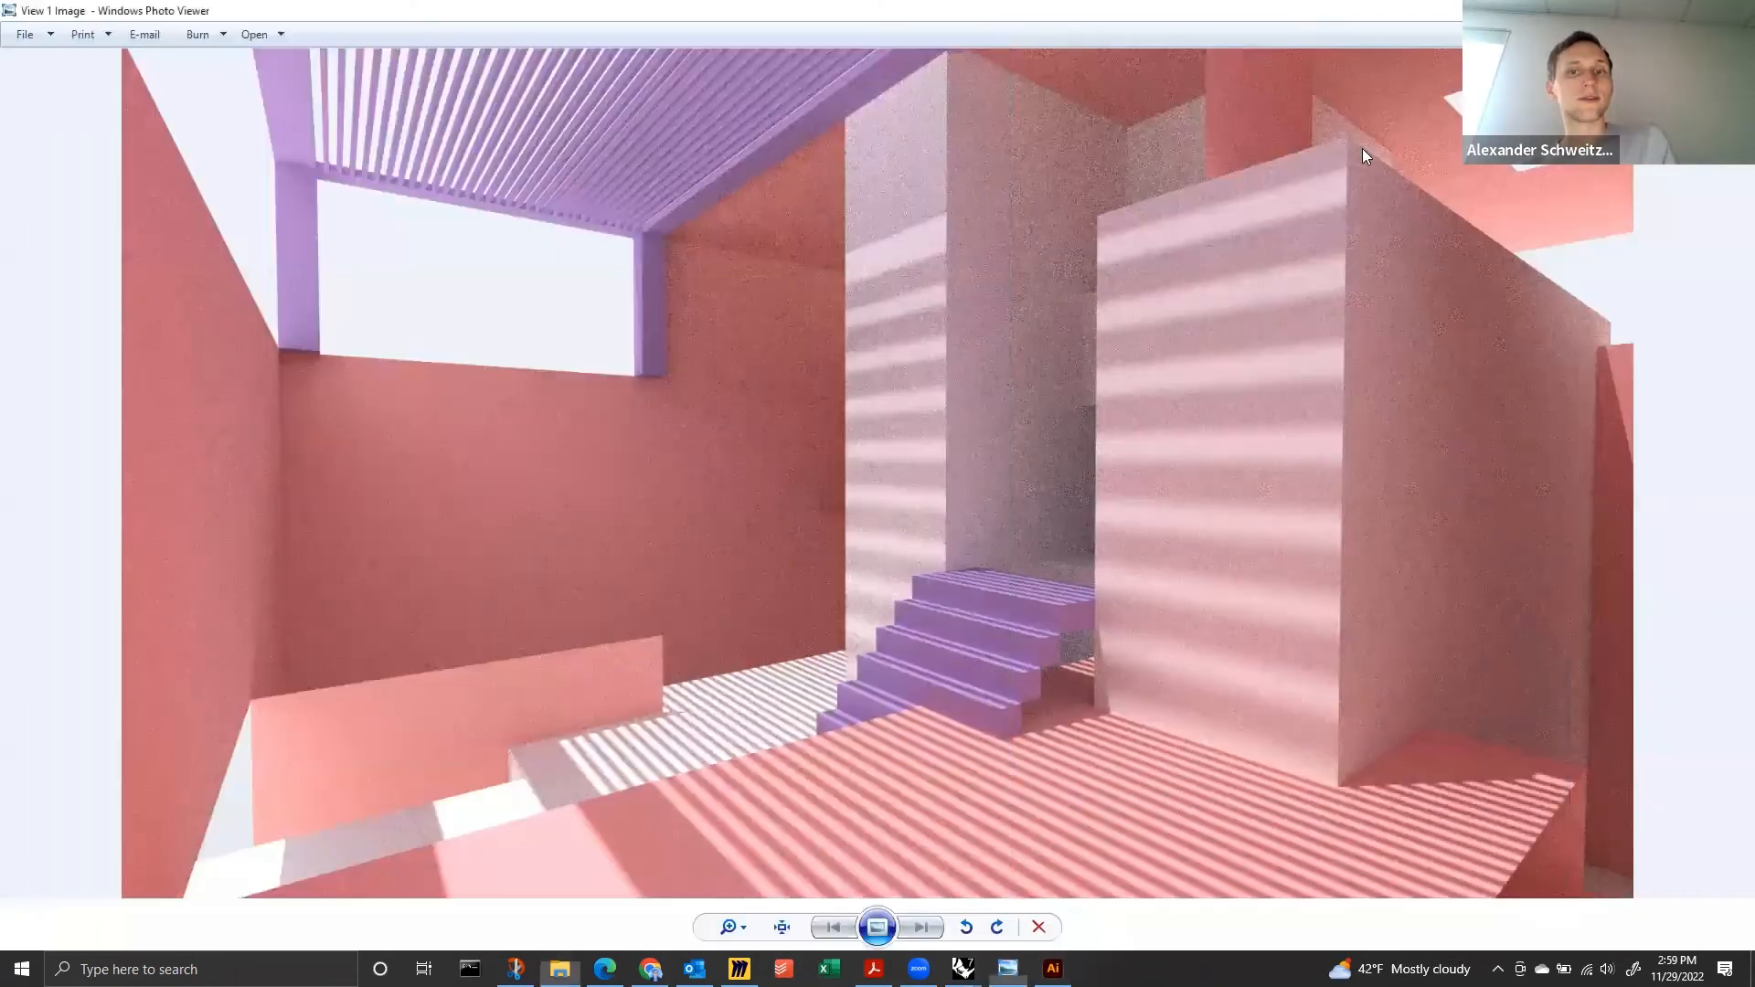
pyautogui.rightClick(702, 566)
pyautogui.moveTo(756, 579)
pyautogui.click(1009, 699)
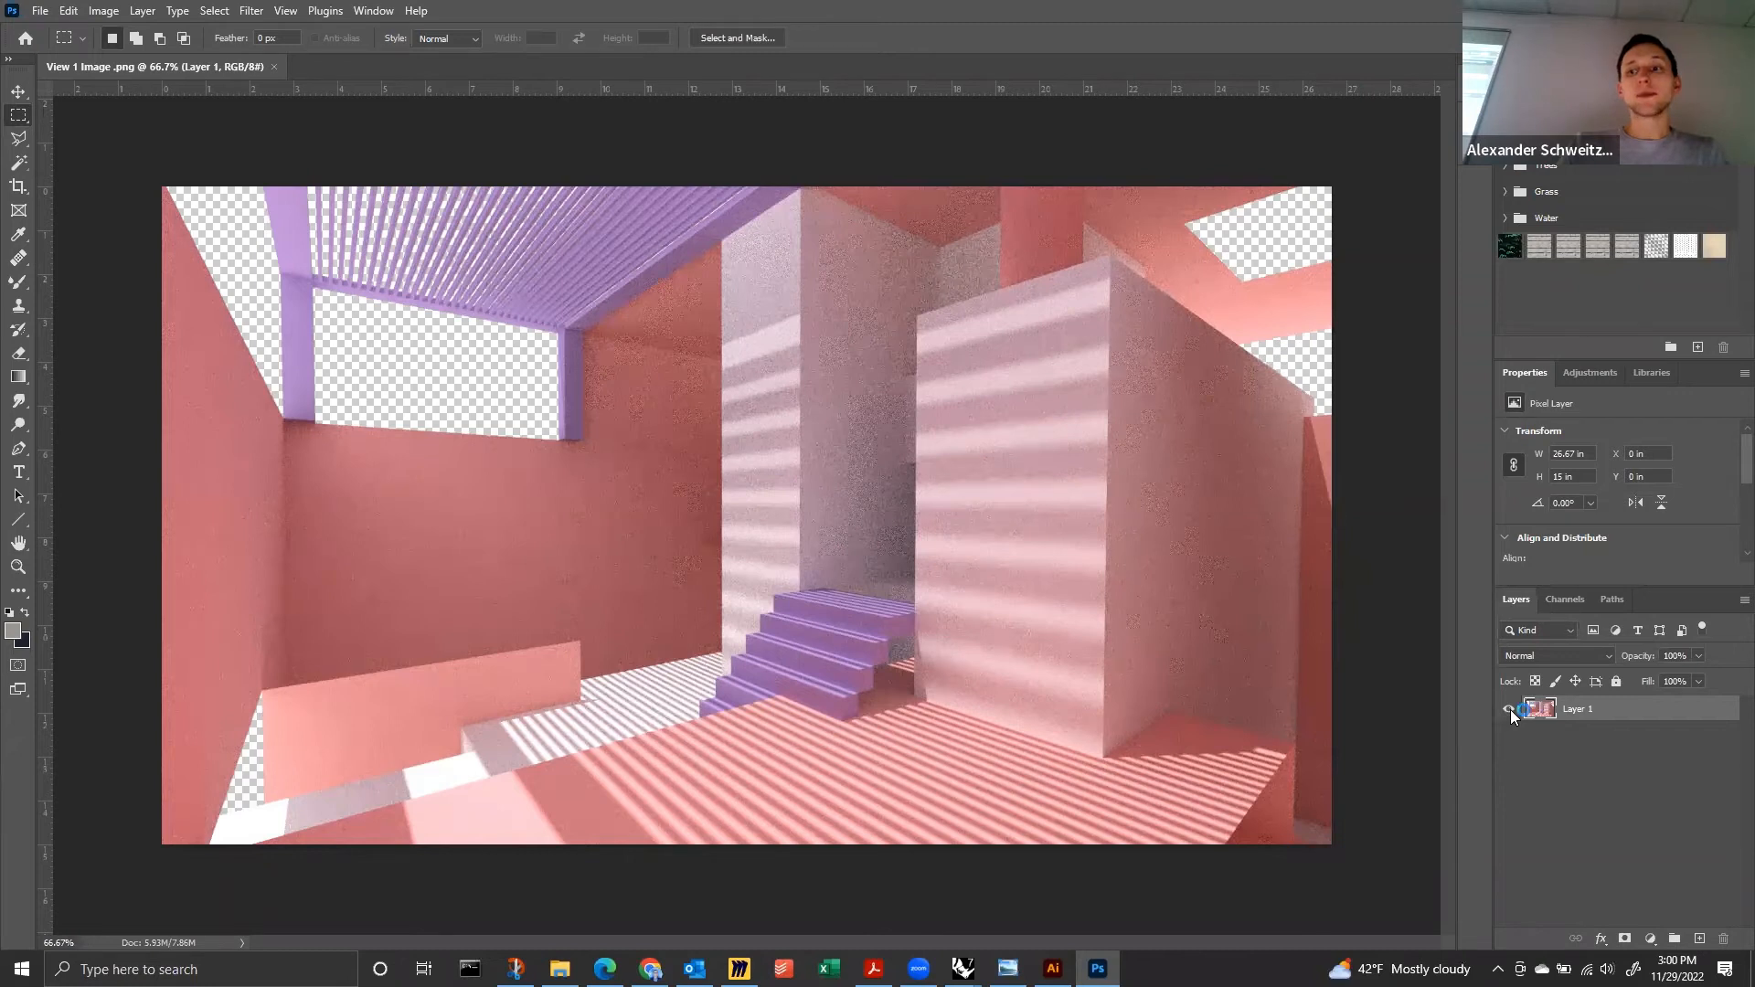
pyautogui.click(1509, 710)
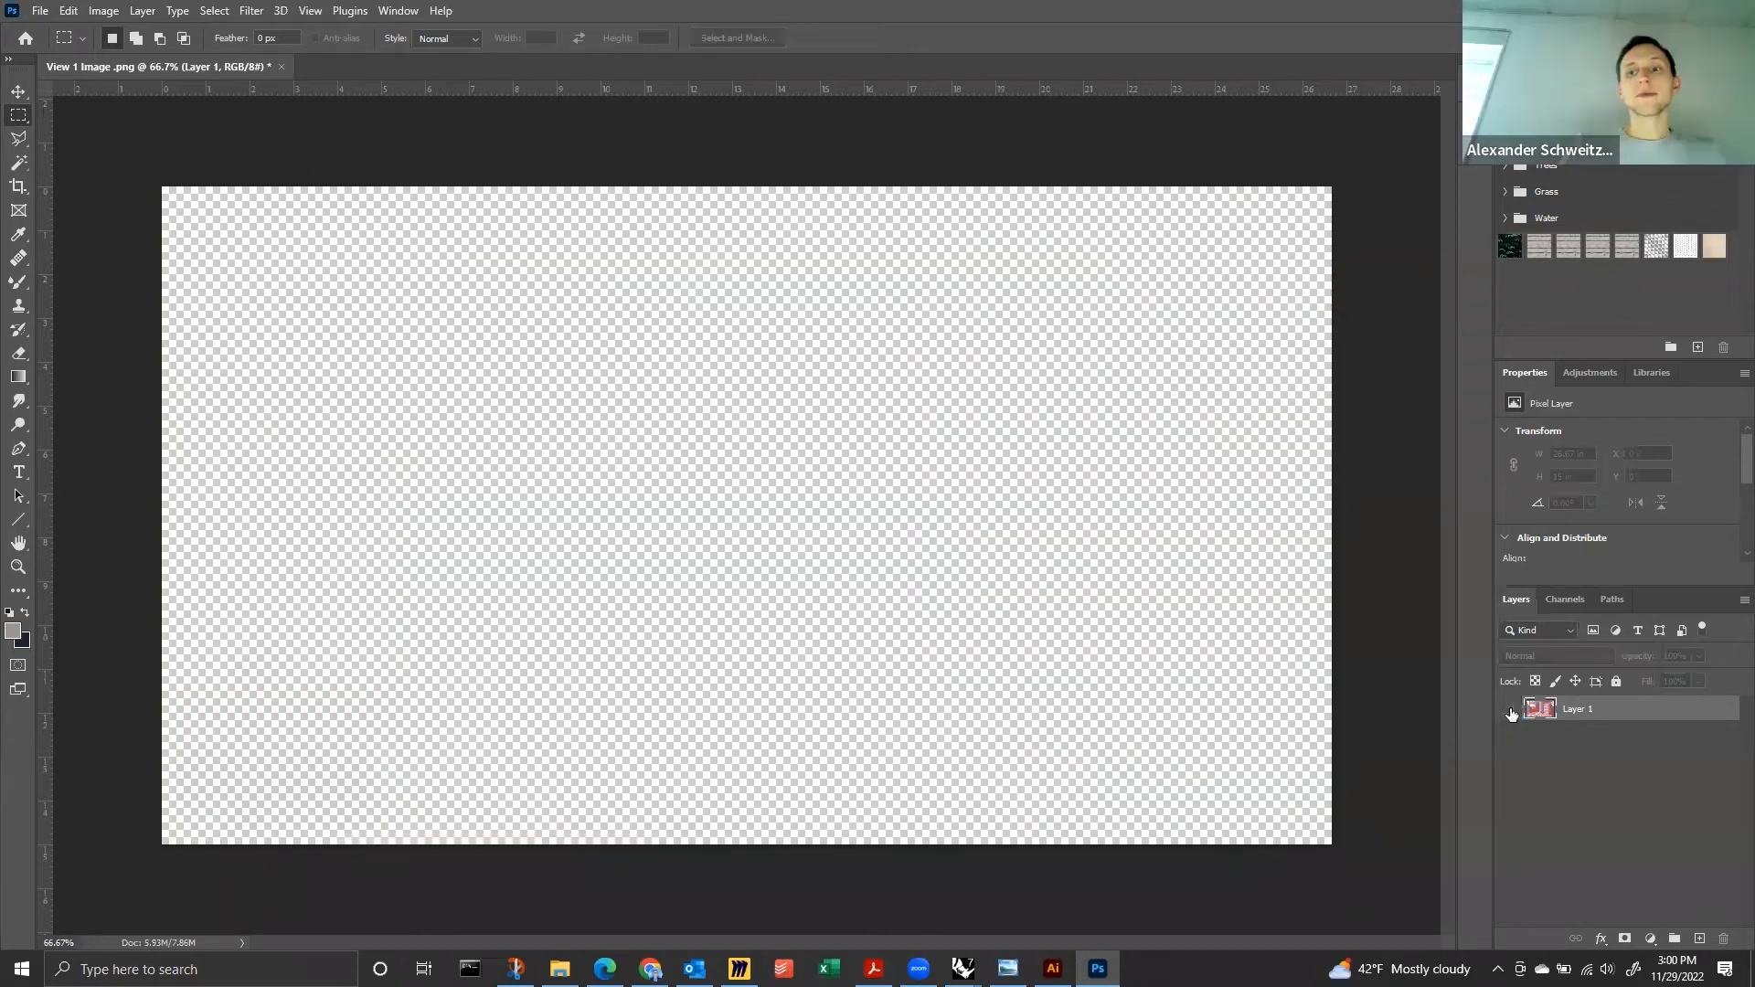
pyautogui.click(1509, 710)
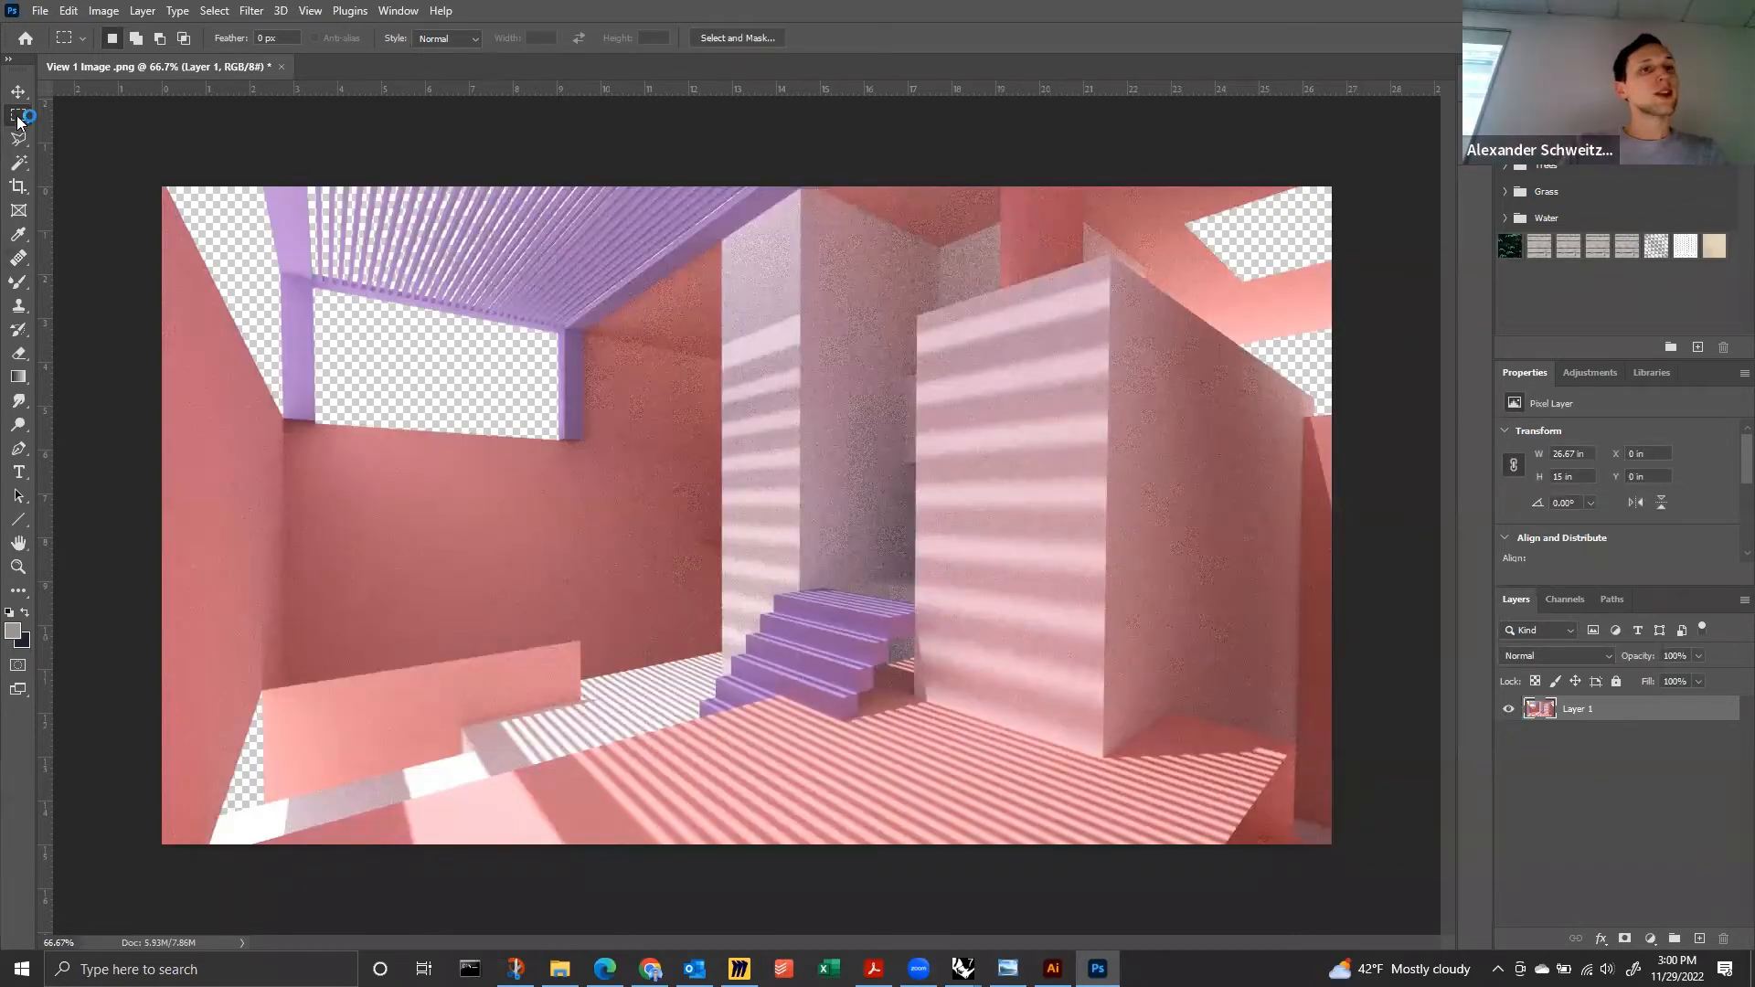
# Add a new layer filled across the whole canvas with 50% Gray and move it below the rendering layer.
pyautogui.click(1700, 939)
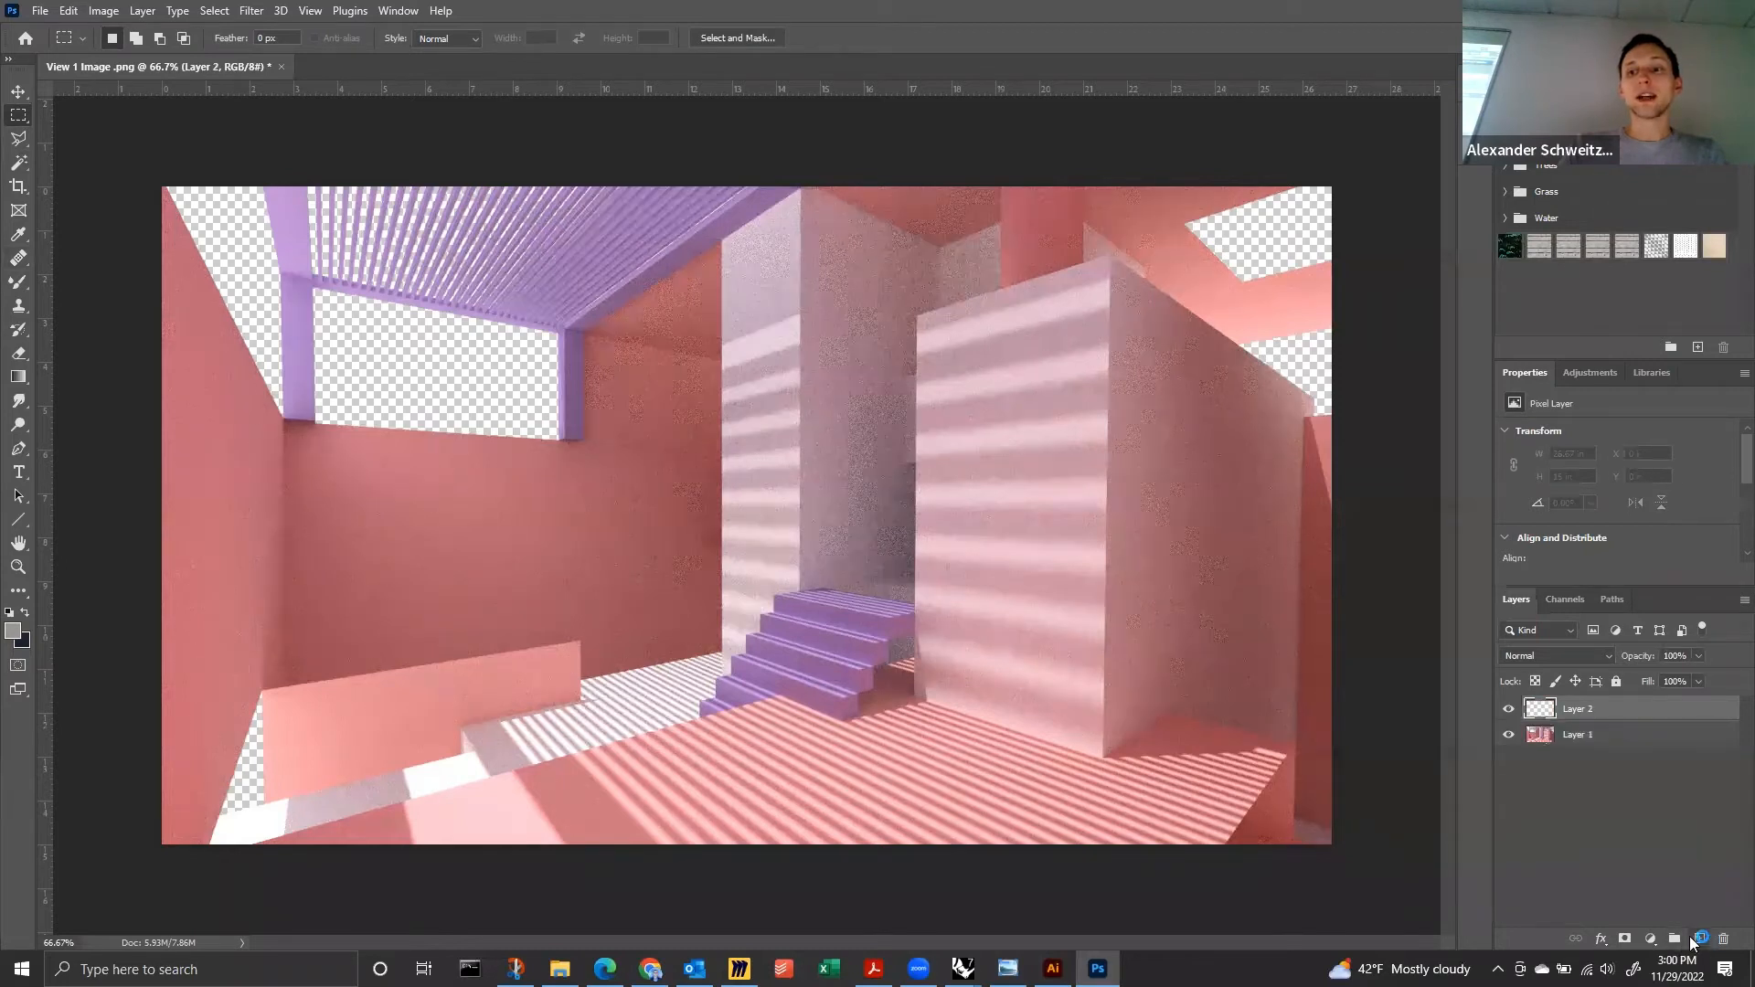
pyautogui.moveTo(162, 187); pyautogui.dragTo(550, 325)
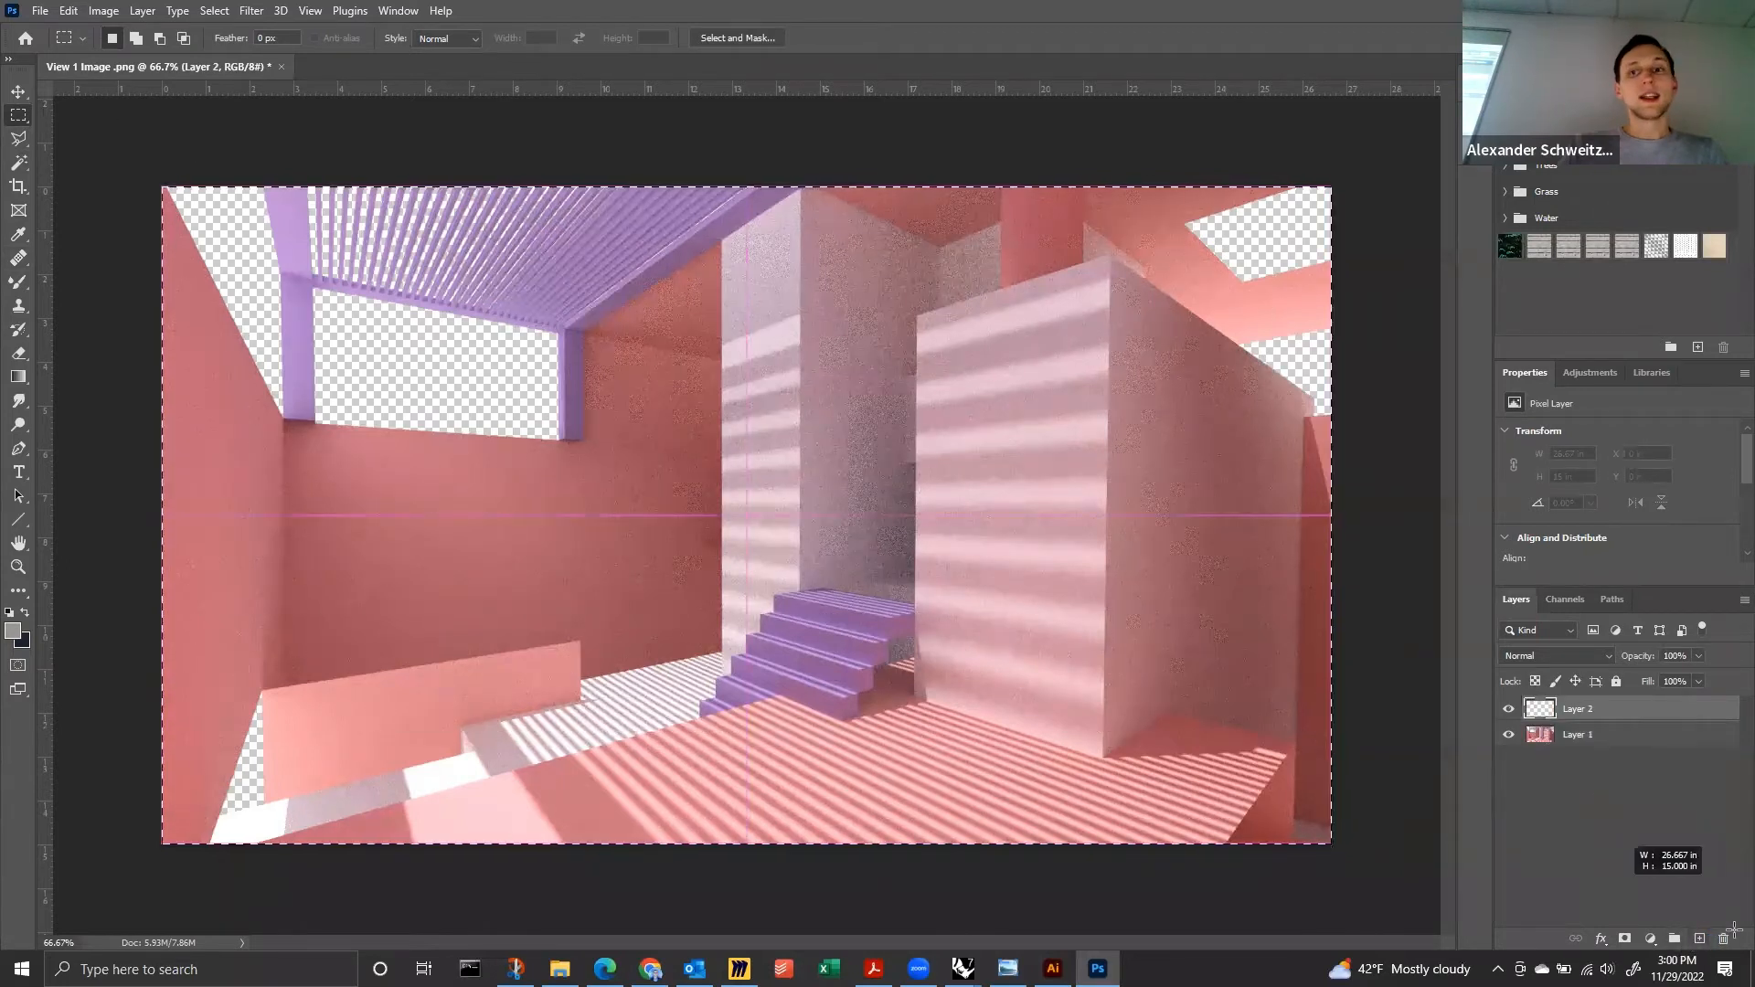
pyautogui.hotkey('ctrl', 'a')
pyautogui.rightClick(722, 498)
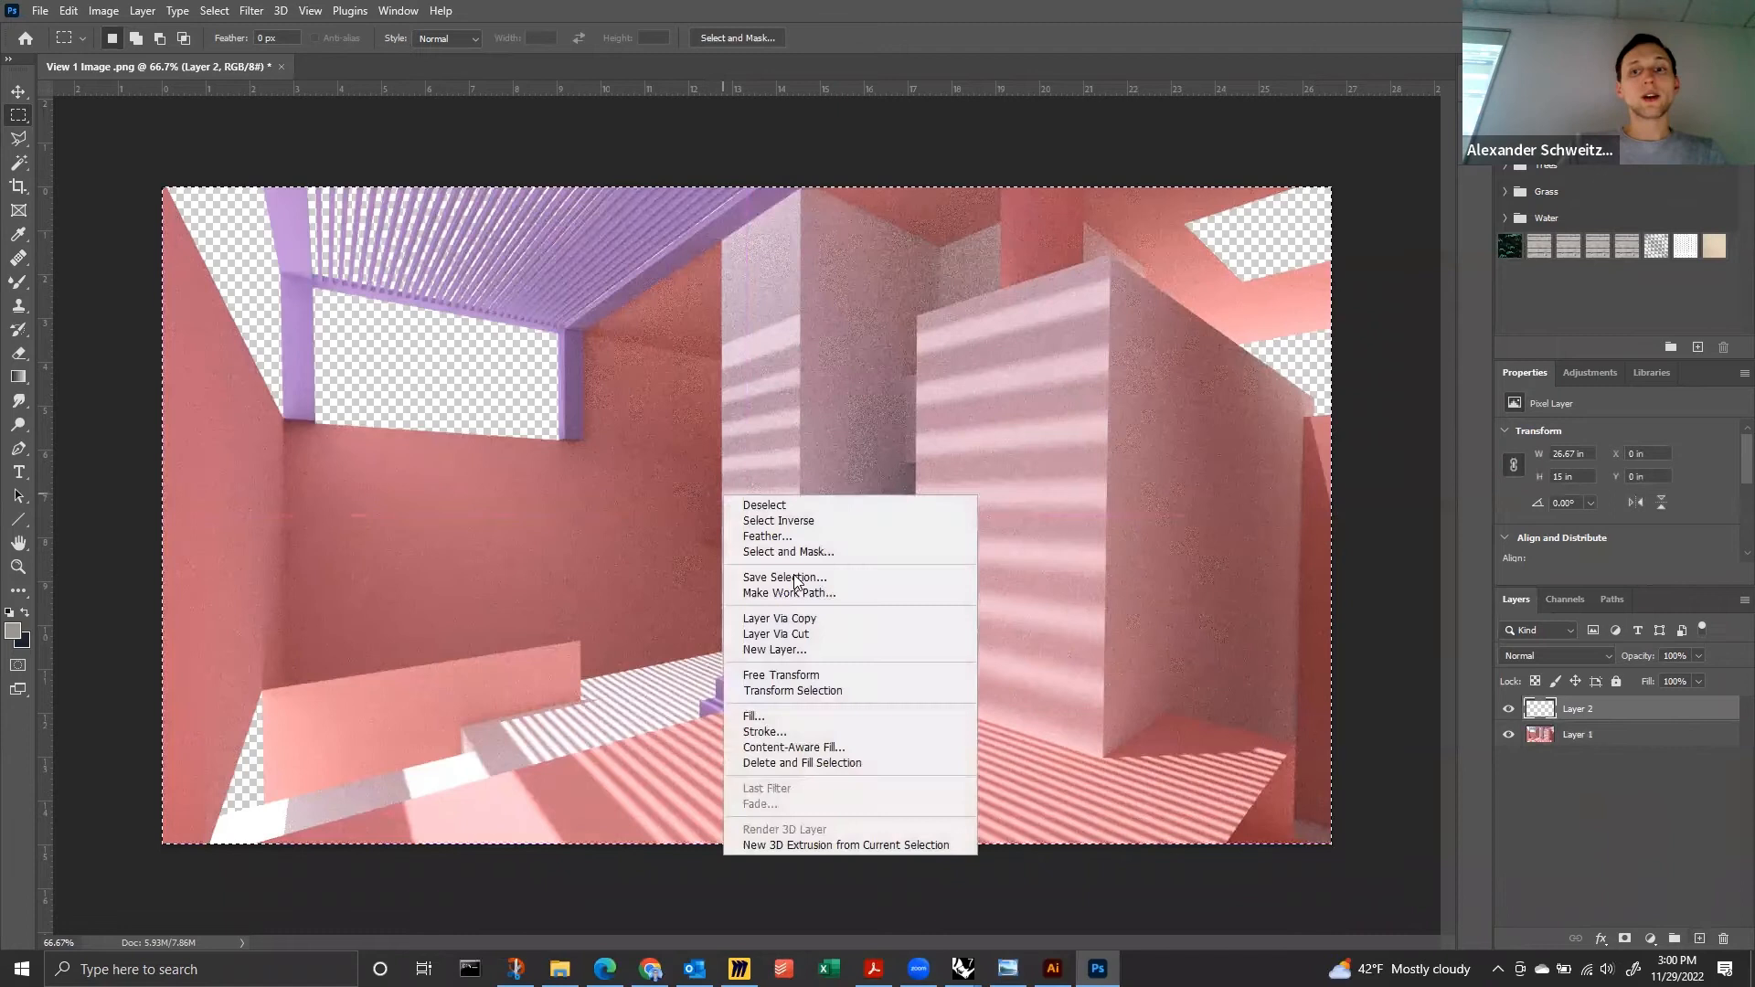
pyautogui.click(797, 714)
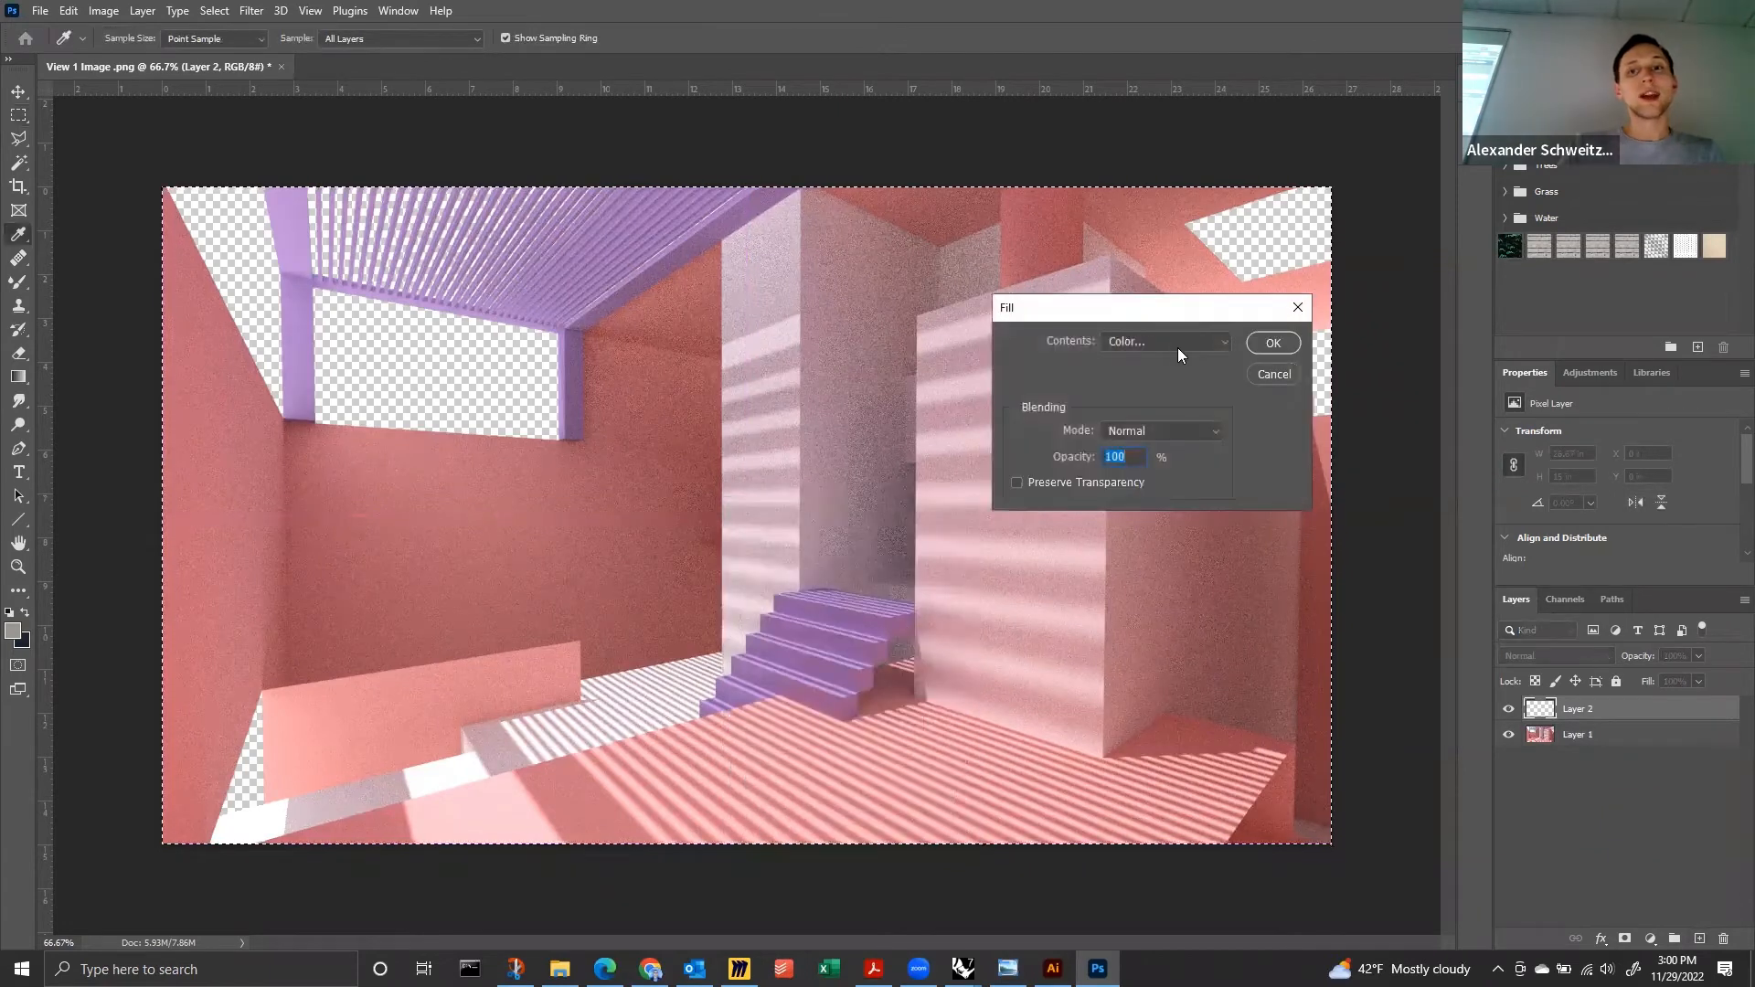
pyautogui.click(1177, 347)
pyautogui.click(1146, 498)
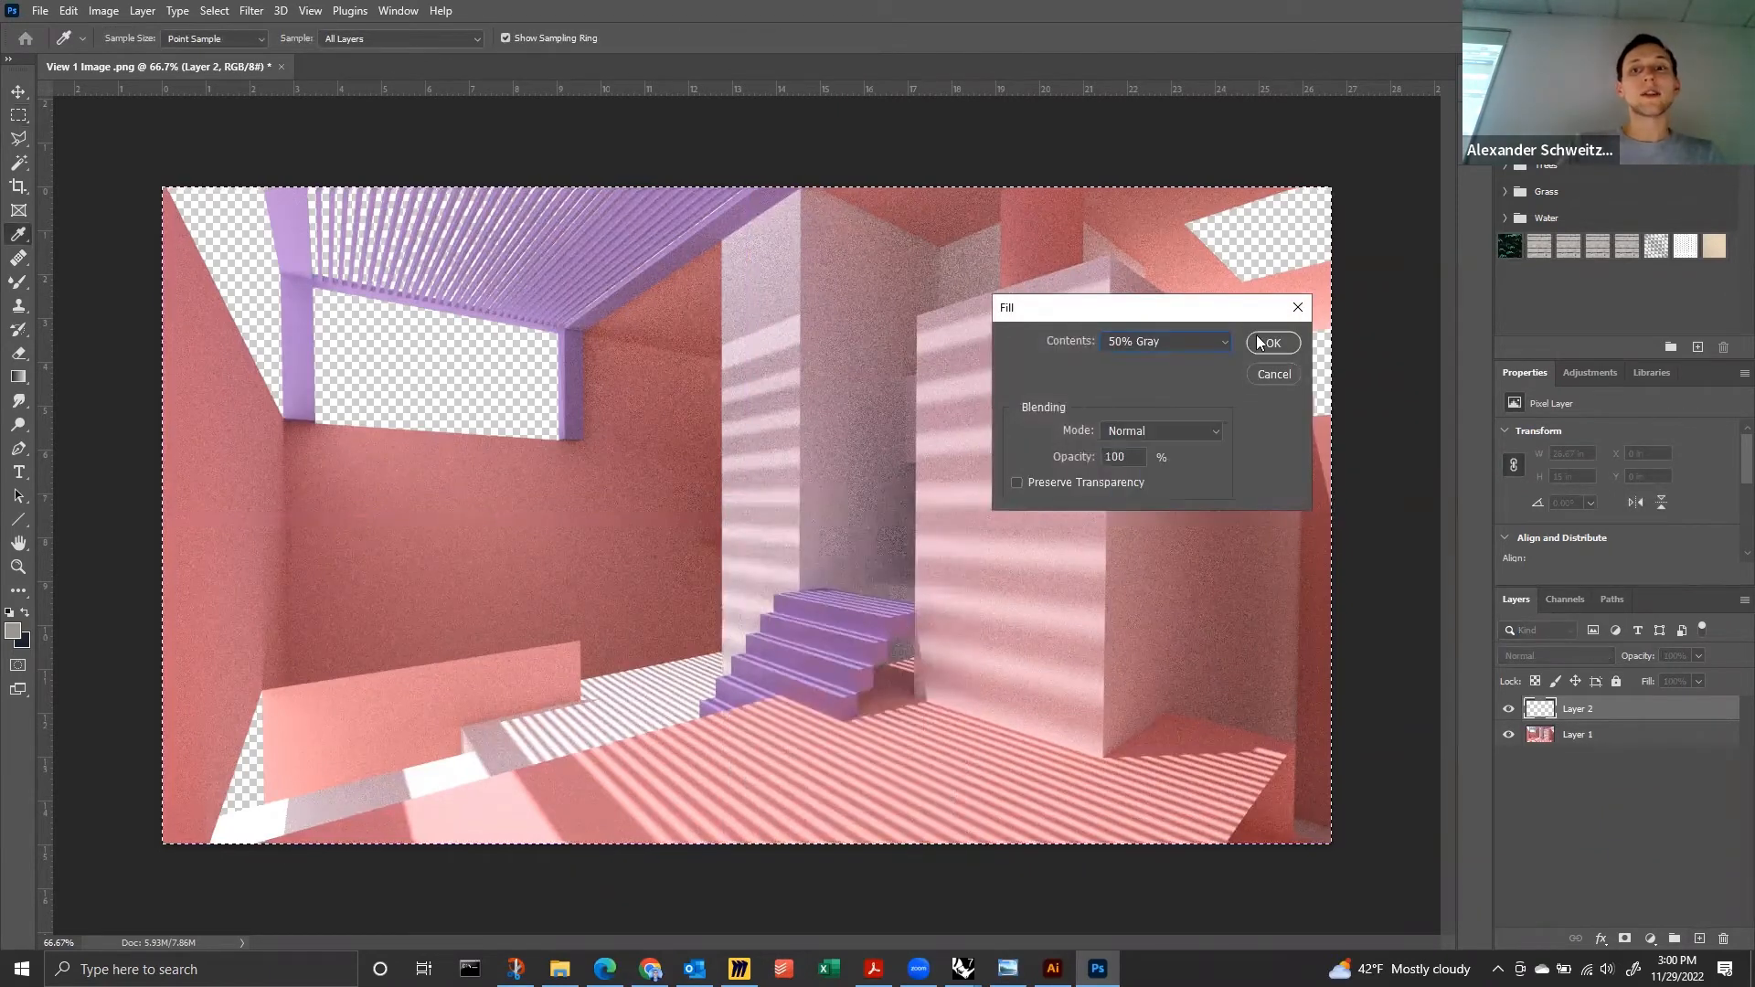
pyautogui.click(1256, 340)
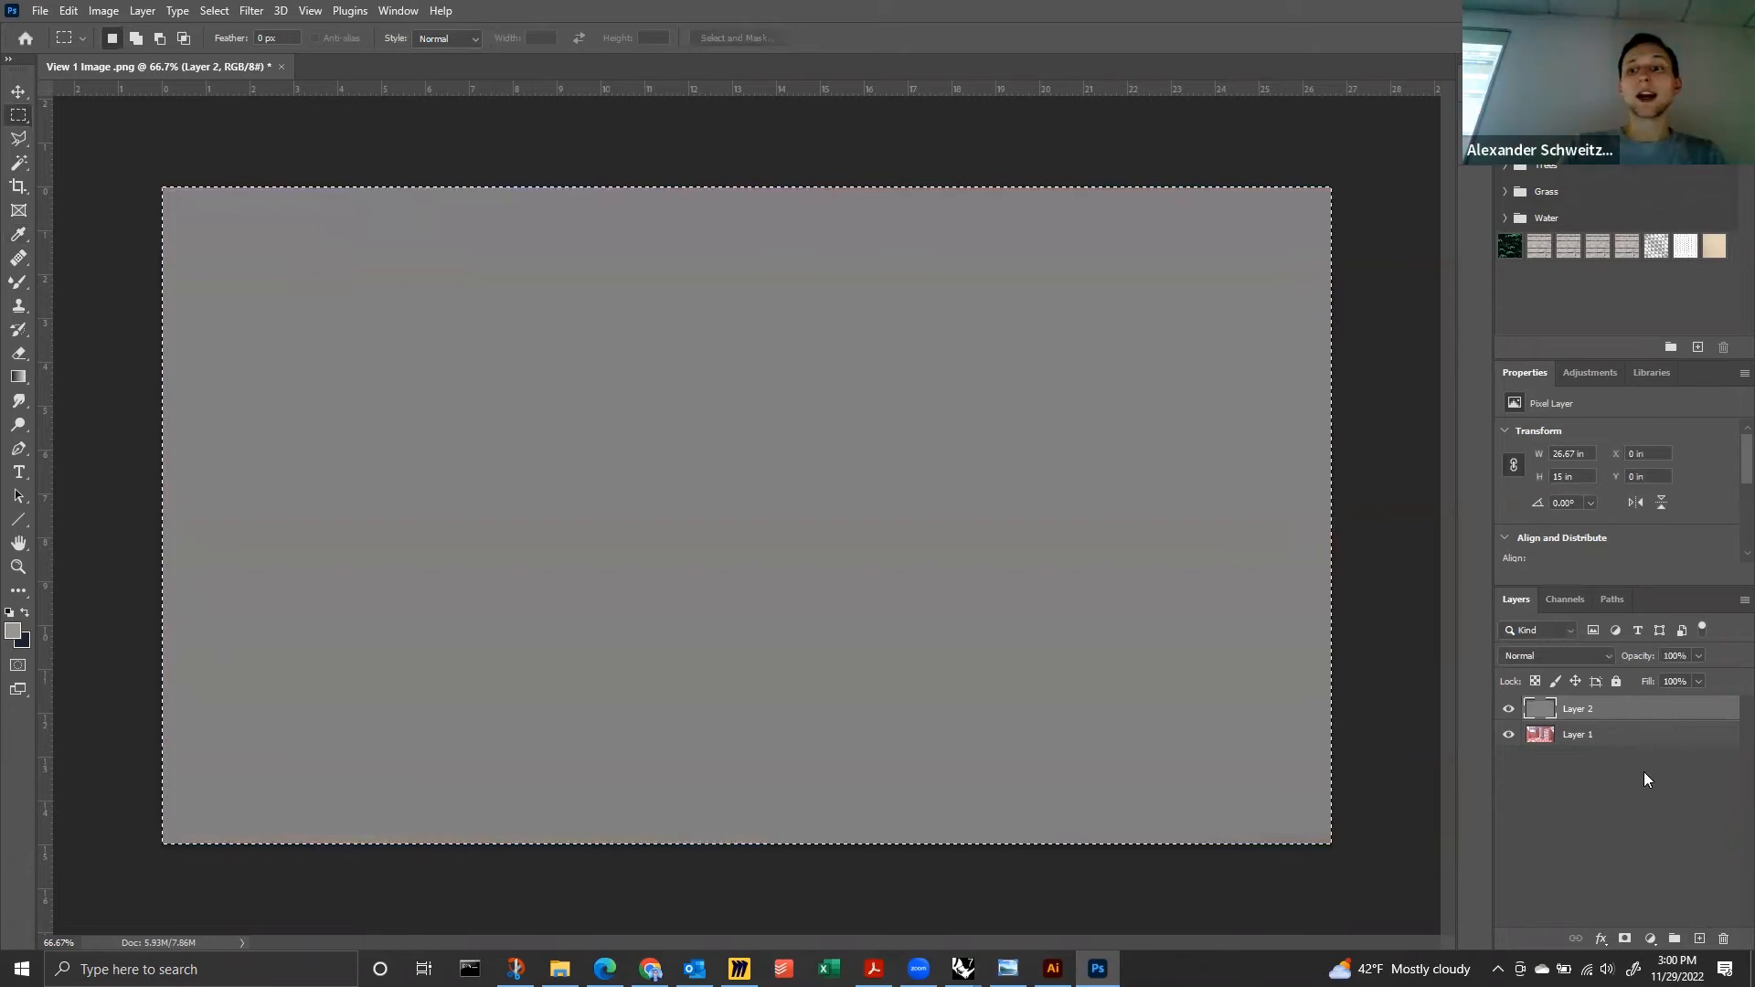
pyautogui.click(1643, 772)
pyautogui.moveTo(1617, 718); pyautogui.dragTo(1618, 746)
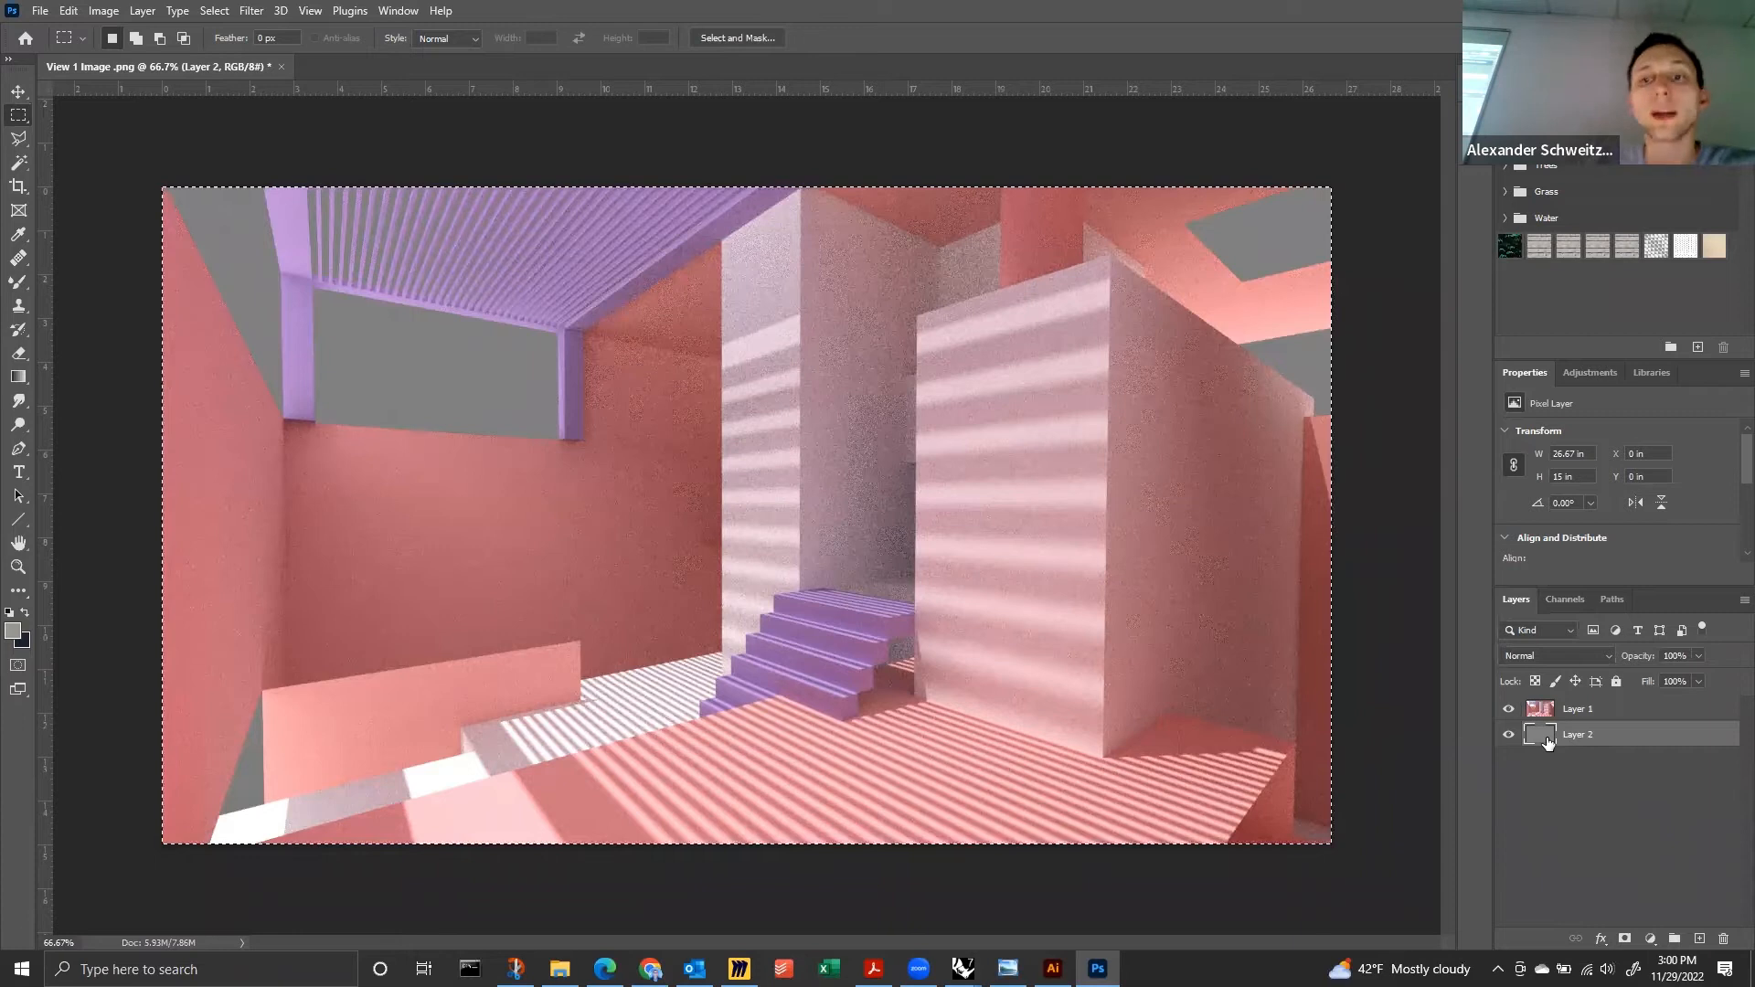
# Add a Gradient Overlay layer style to the gray background layer and inspect its gradient in the Gradient Editor.
pyautogui.doubleClick(1587, 737)
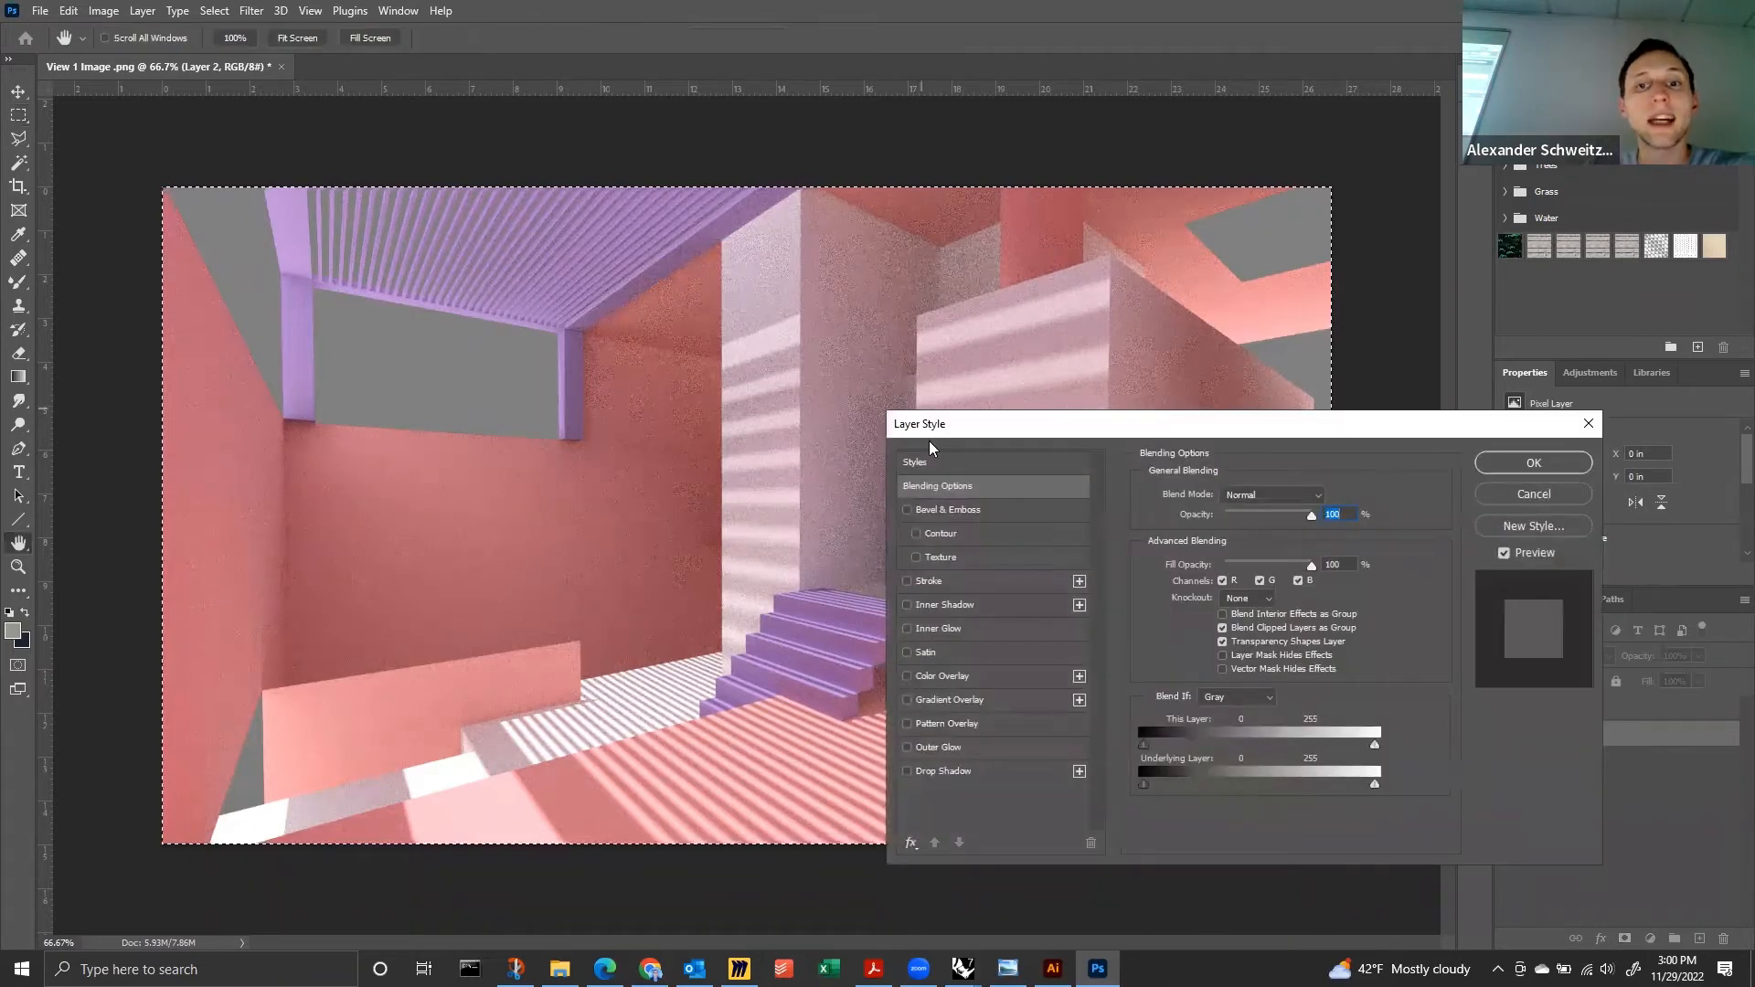
pyautogui.click(906, 700)
pyautogui.click(941, 700)
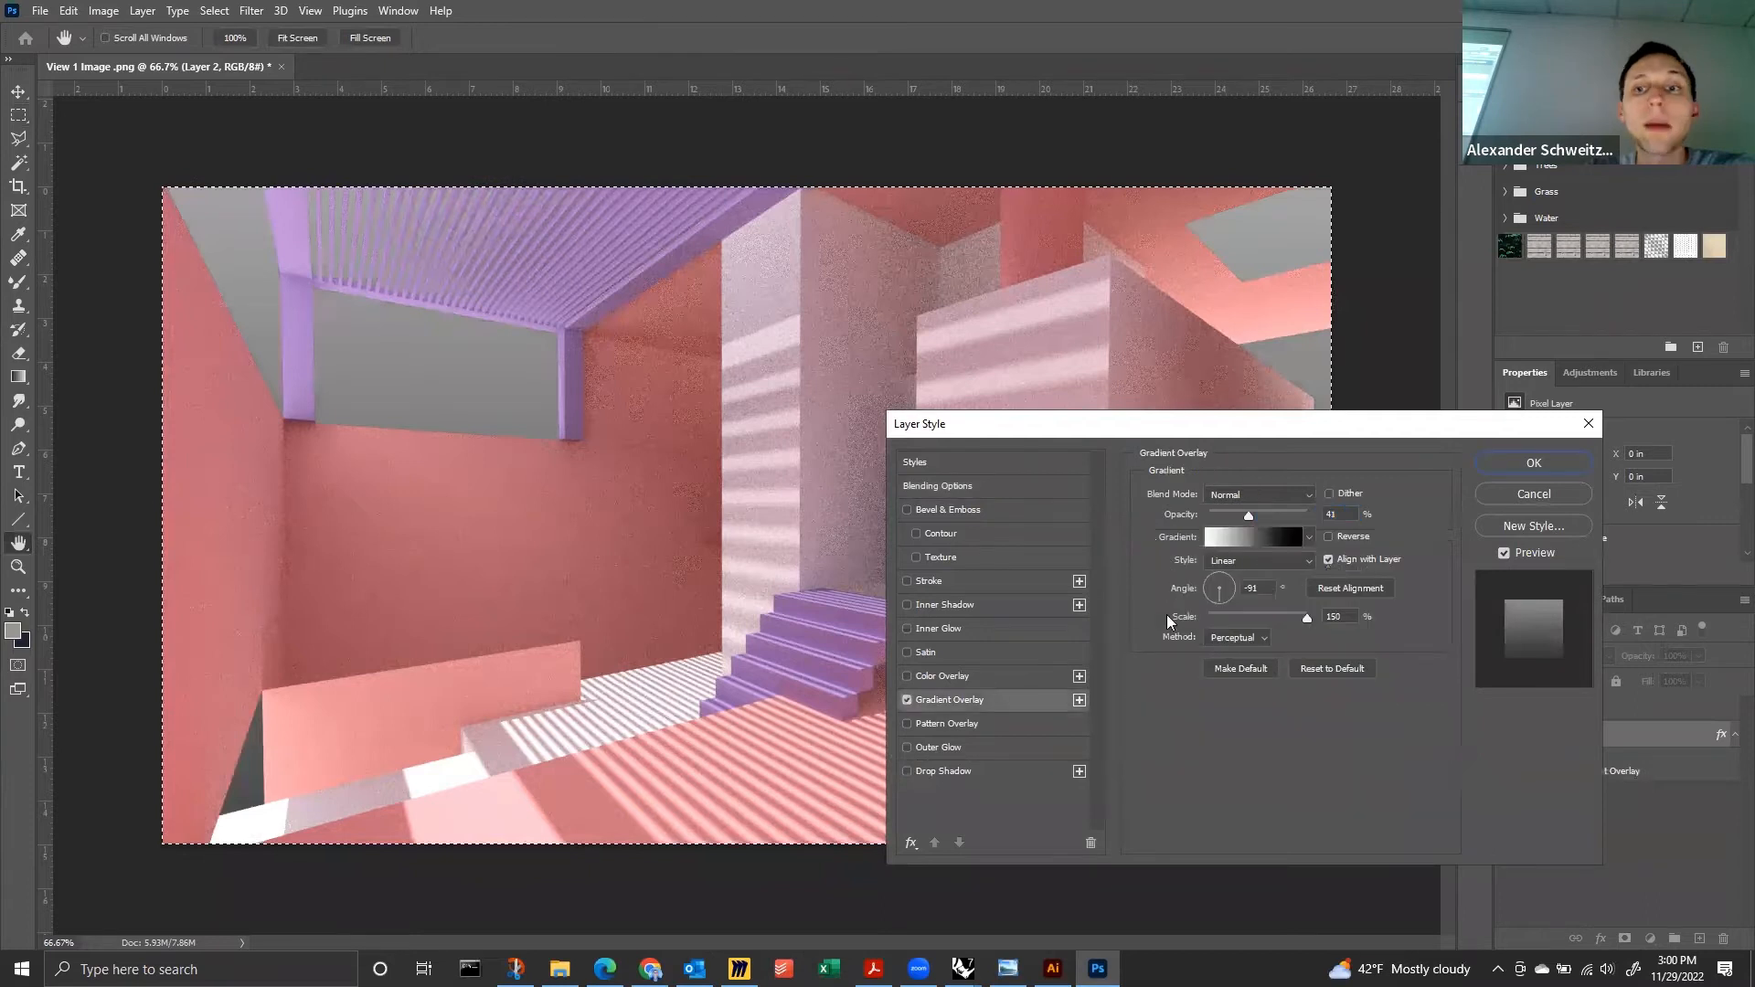
pyautogui.click(1250, 539)
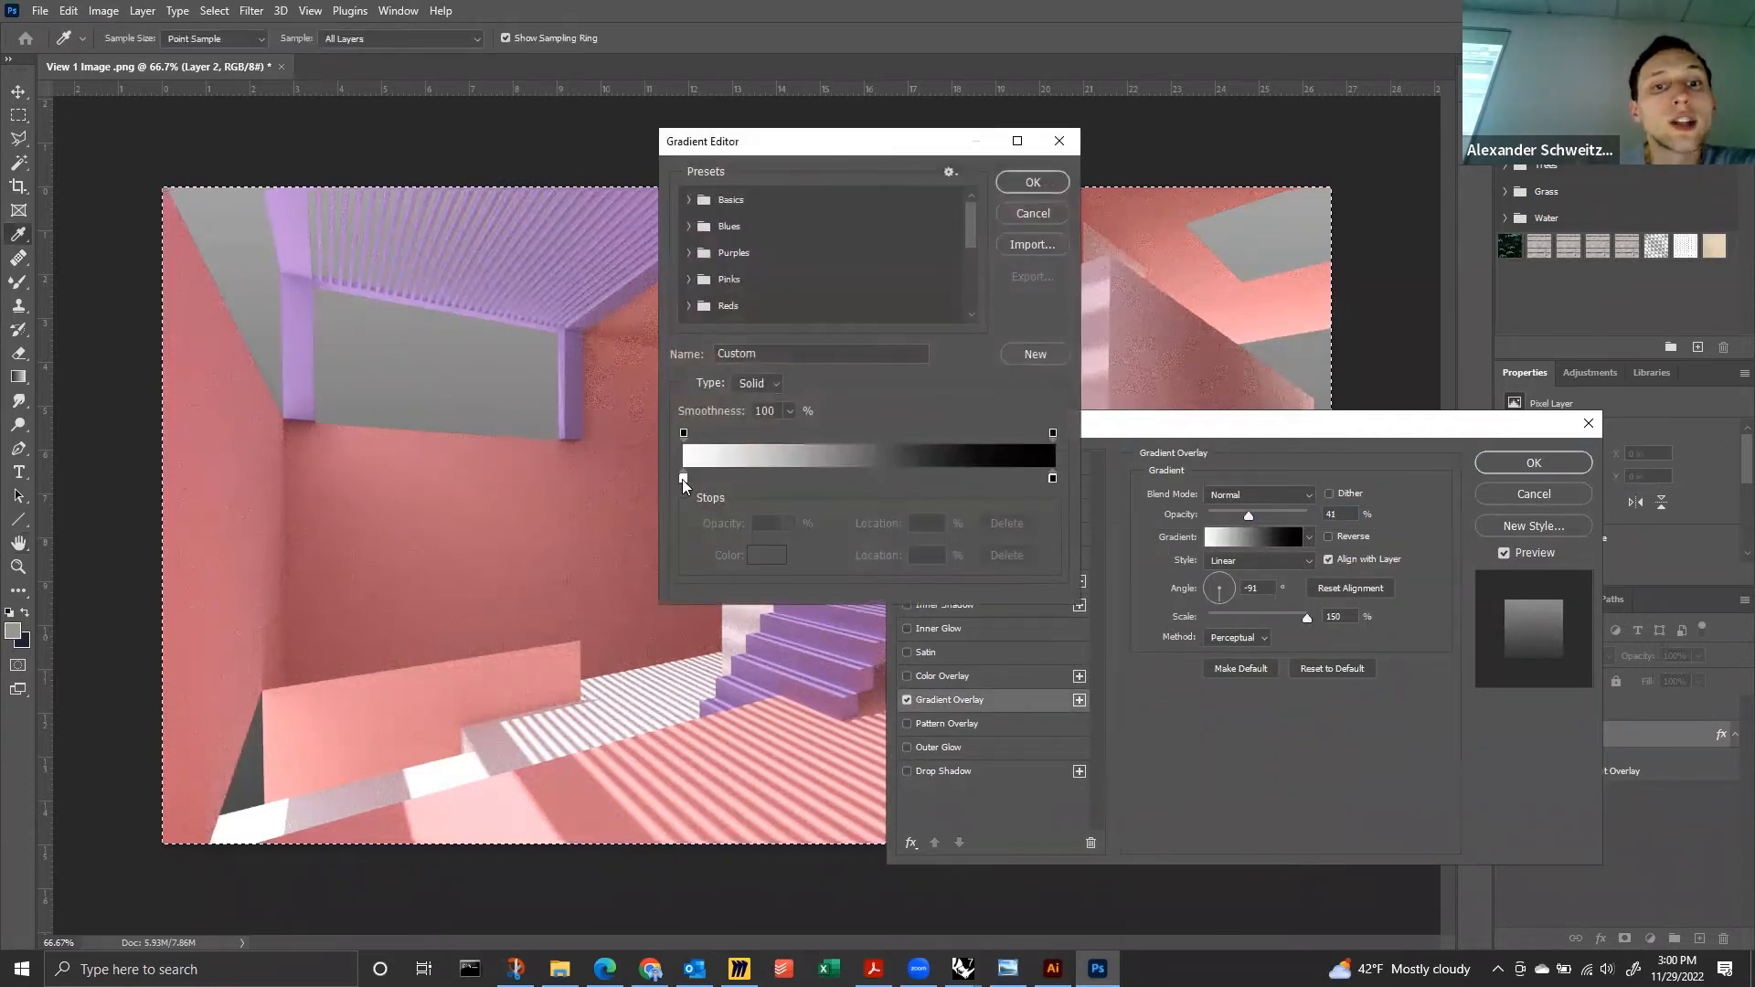
pyautogui.click(1033, 183)
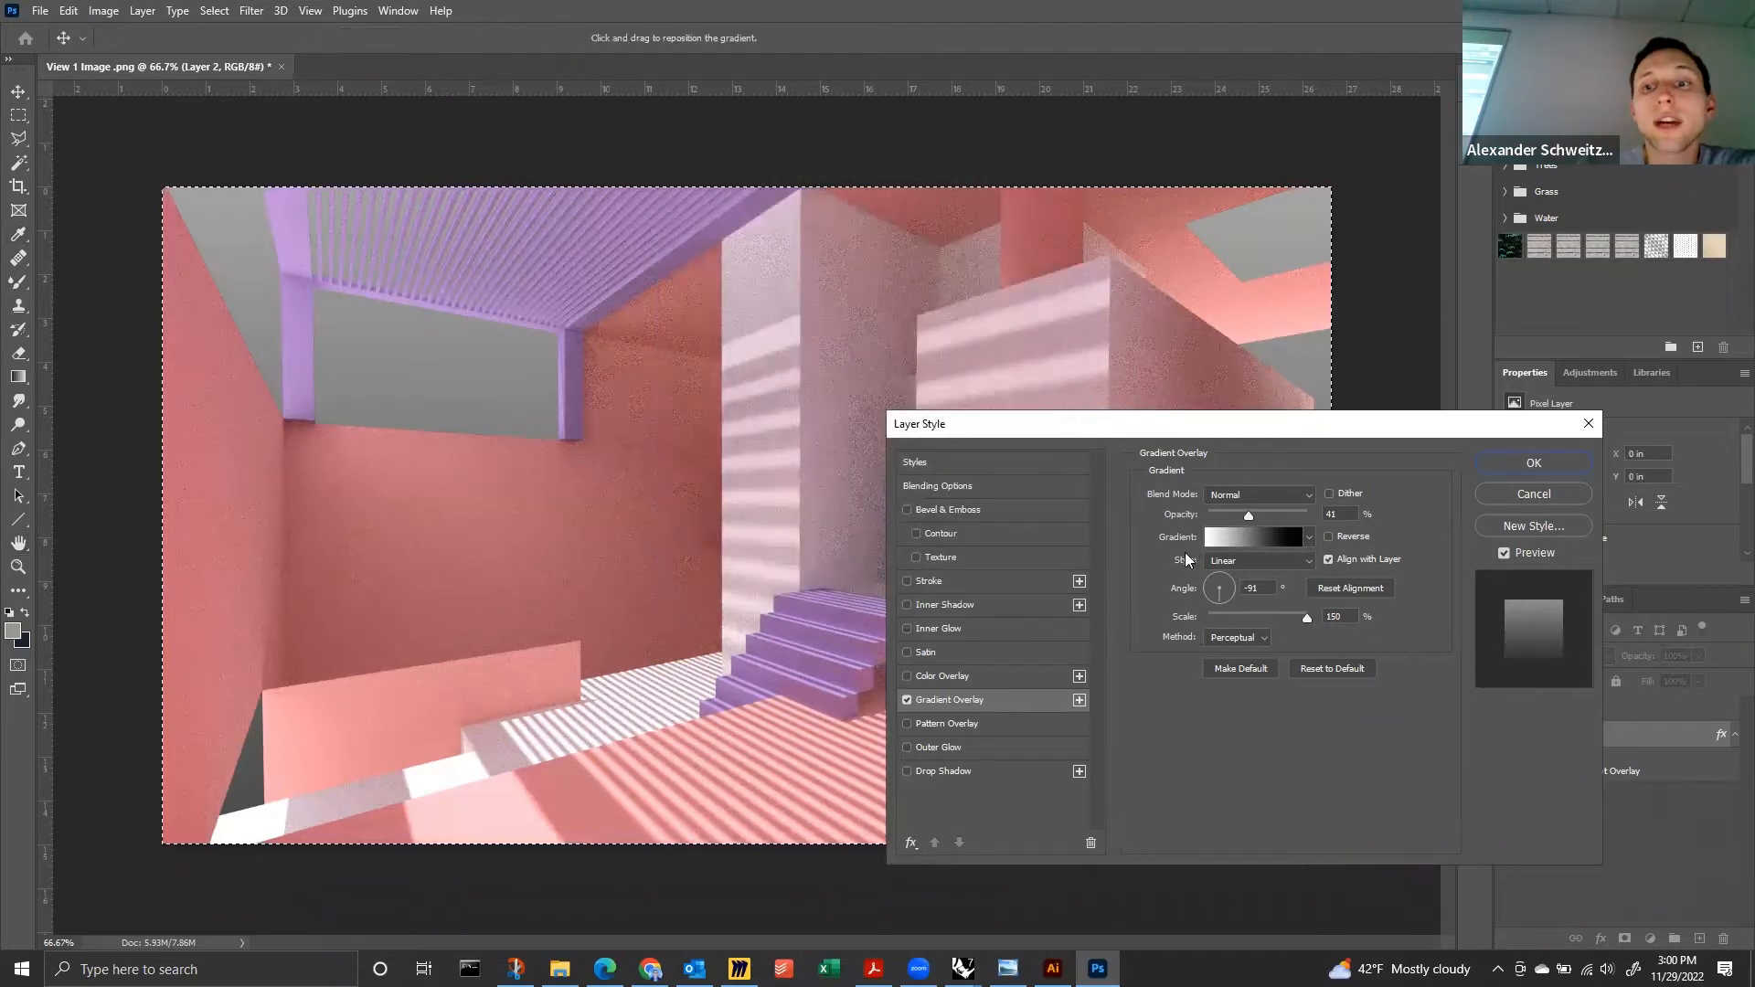
# Try the Basics presets on the background's gradient overlay, choosing Foreground to Transparent.
pyautogui.click(1258, 536)
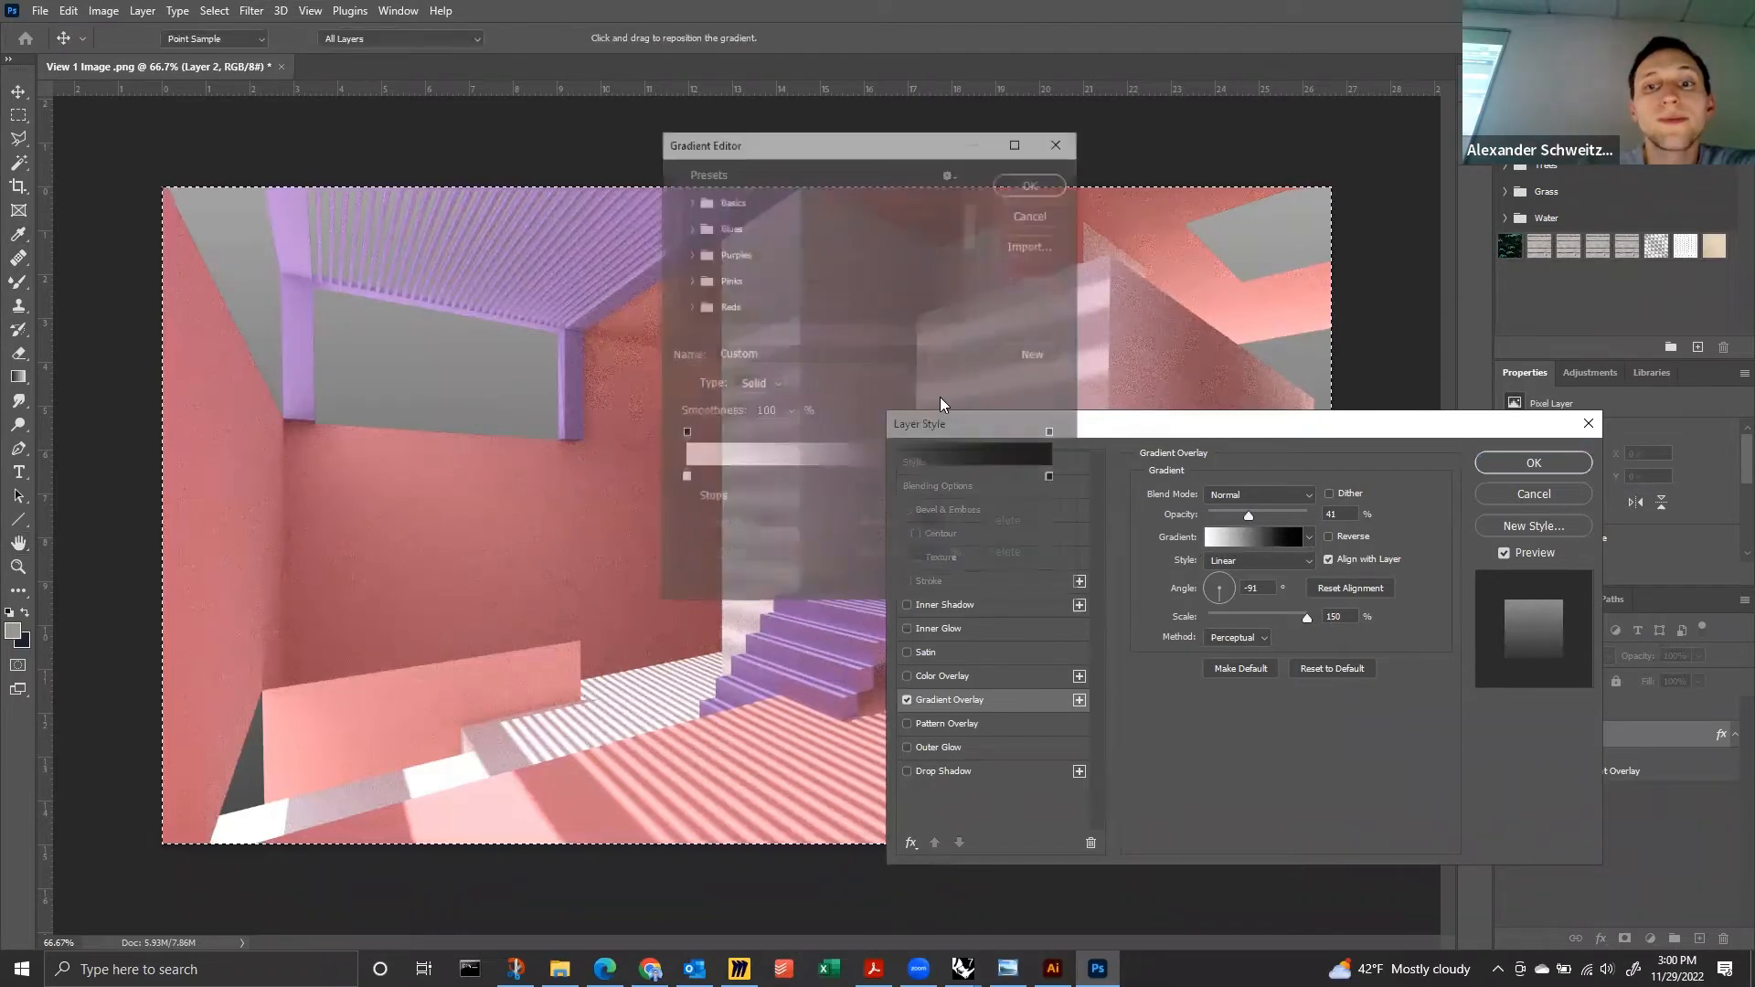
pyautogui.click(688, 201)
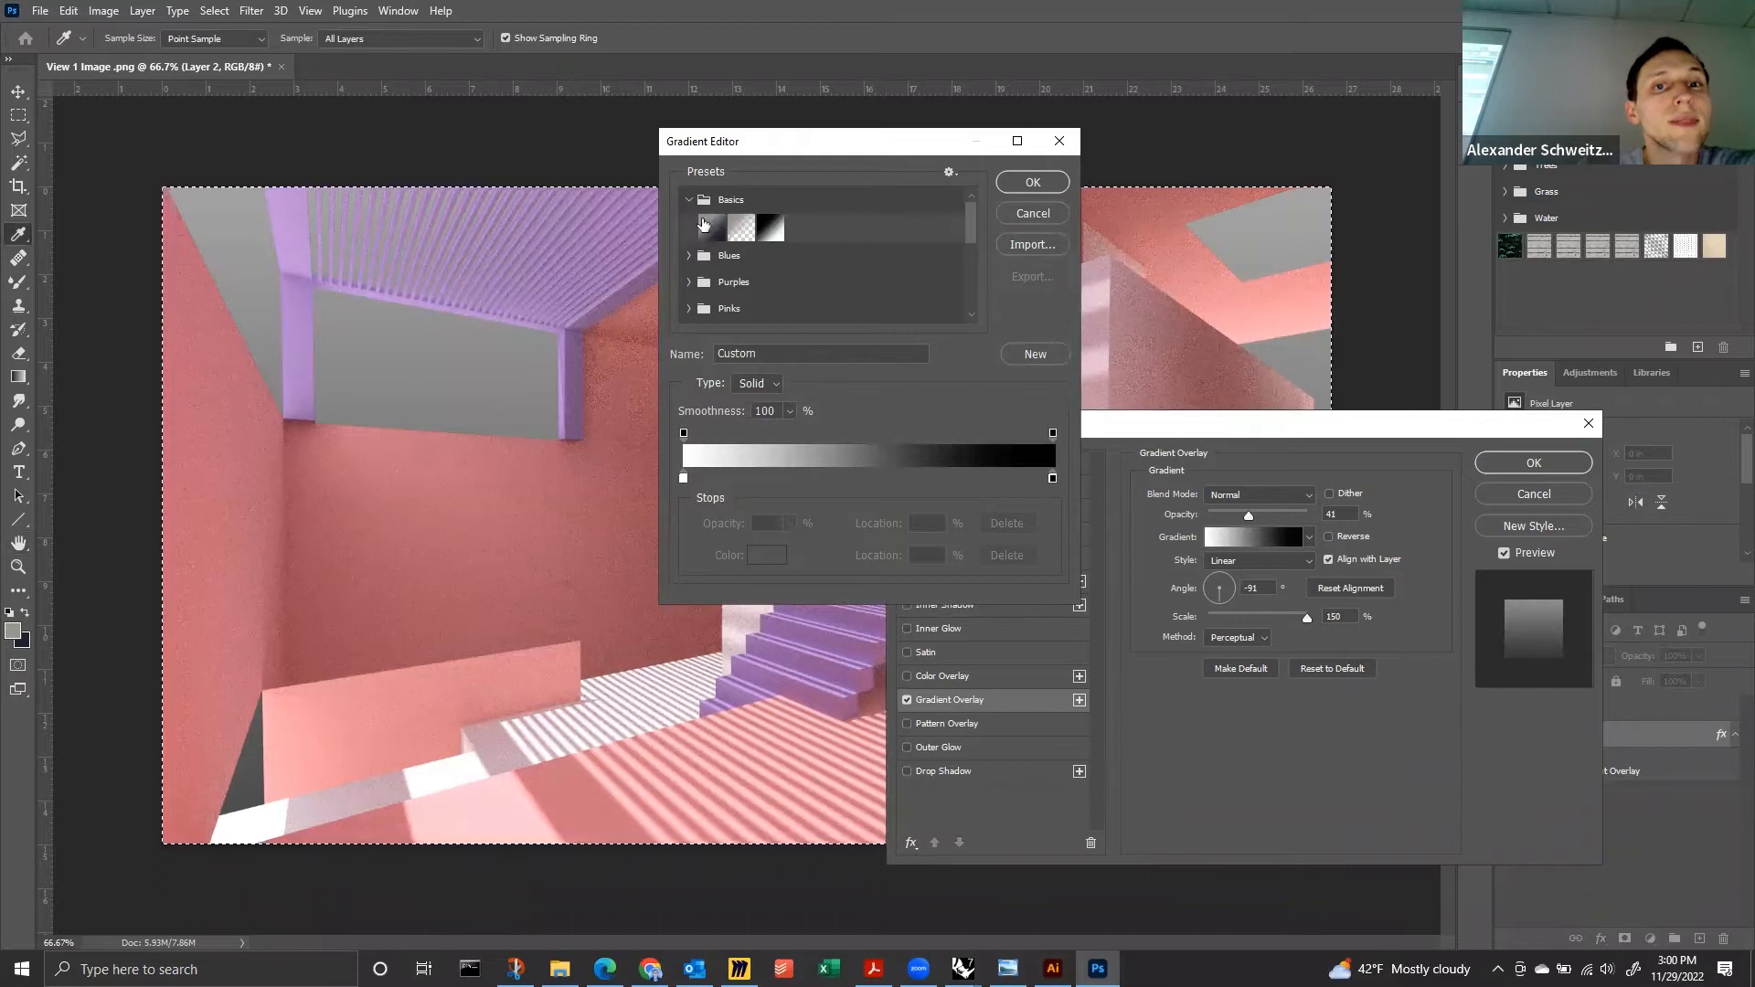
pyautogui.click(711, 227)
pyautogui.click(742, 229)
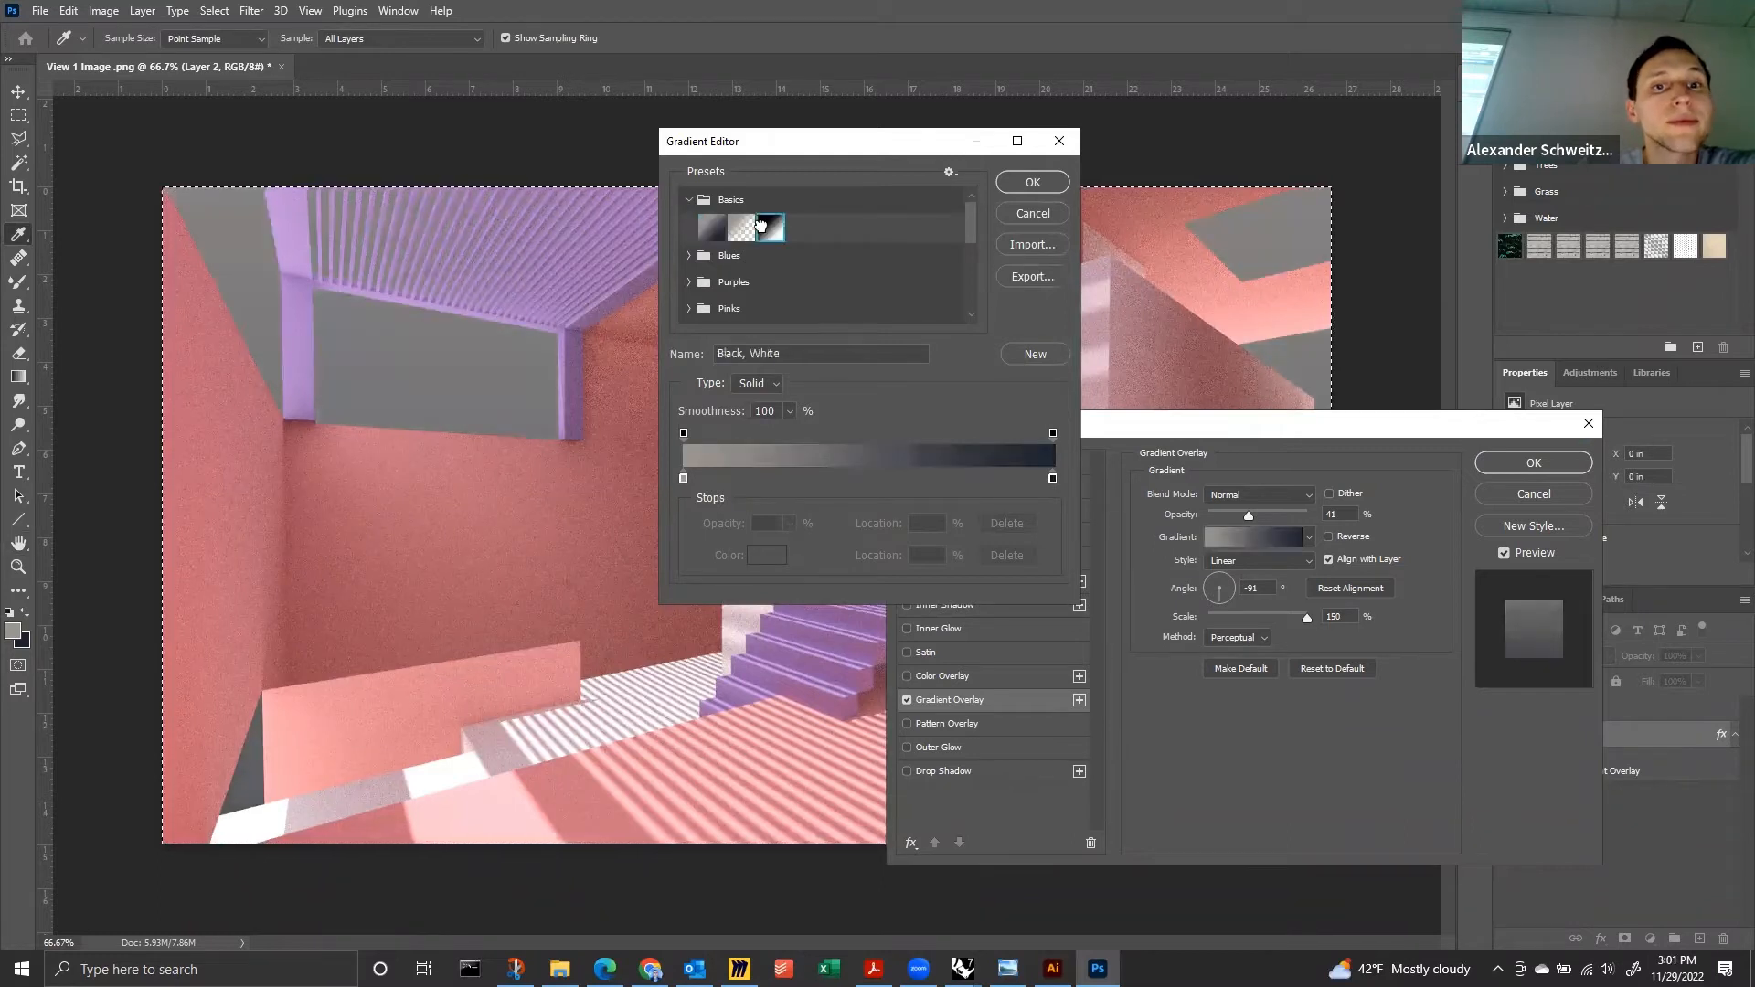
pyautogui.click(1031, 186)
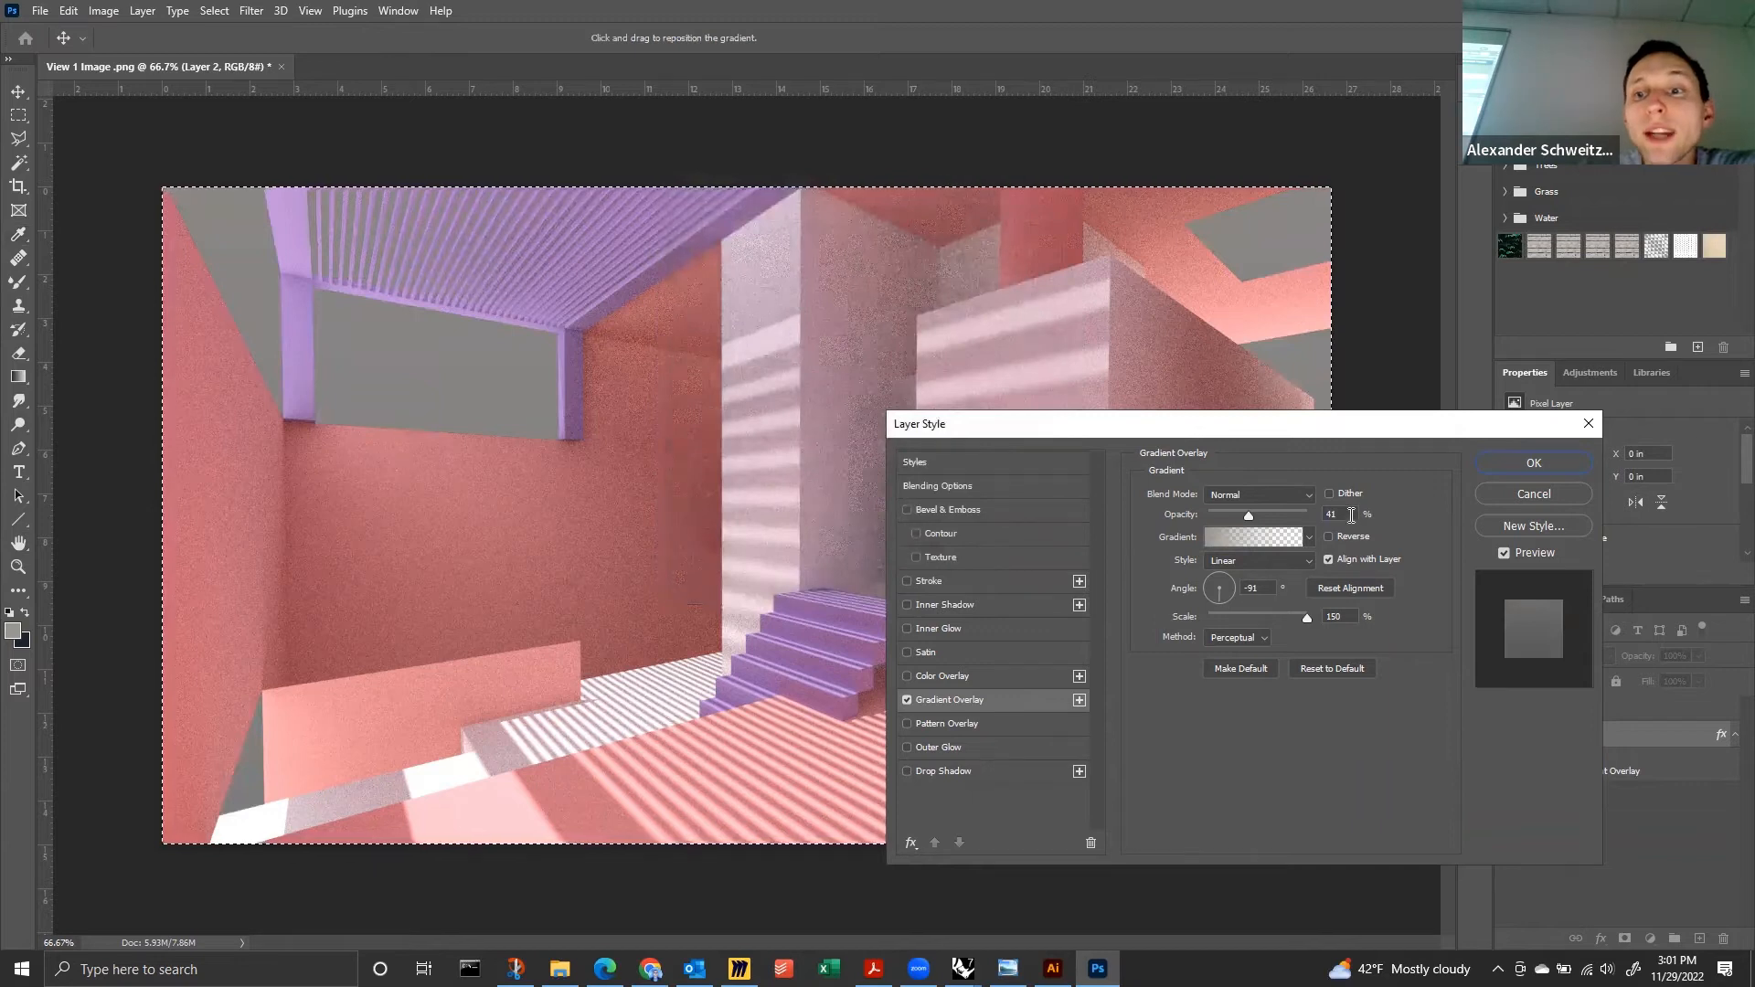
# Set the gradient overlay's opacity to 100%, trying 0% for comparison and reverting it.
pyautogui.moveTo(1351, 515)
pyautogui.mouseDown()
pyautogui.moveTo(1248, 504)
pyautogui.moveTo(1351, 523)
pyautogui.mouseUp()
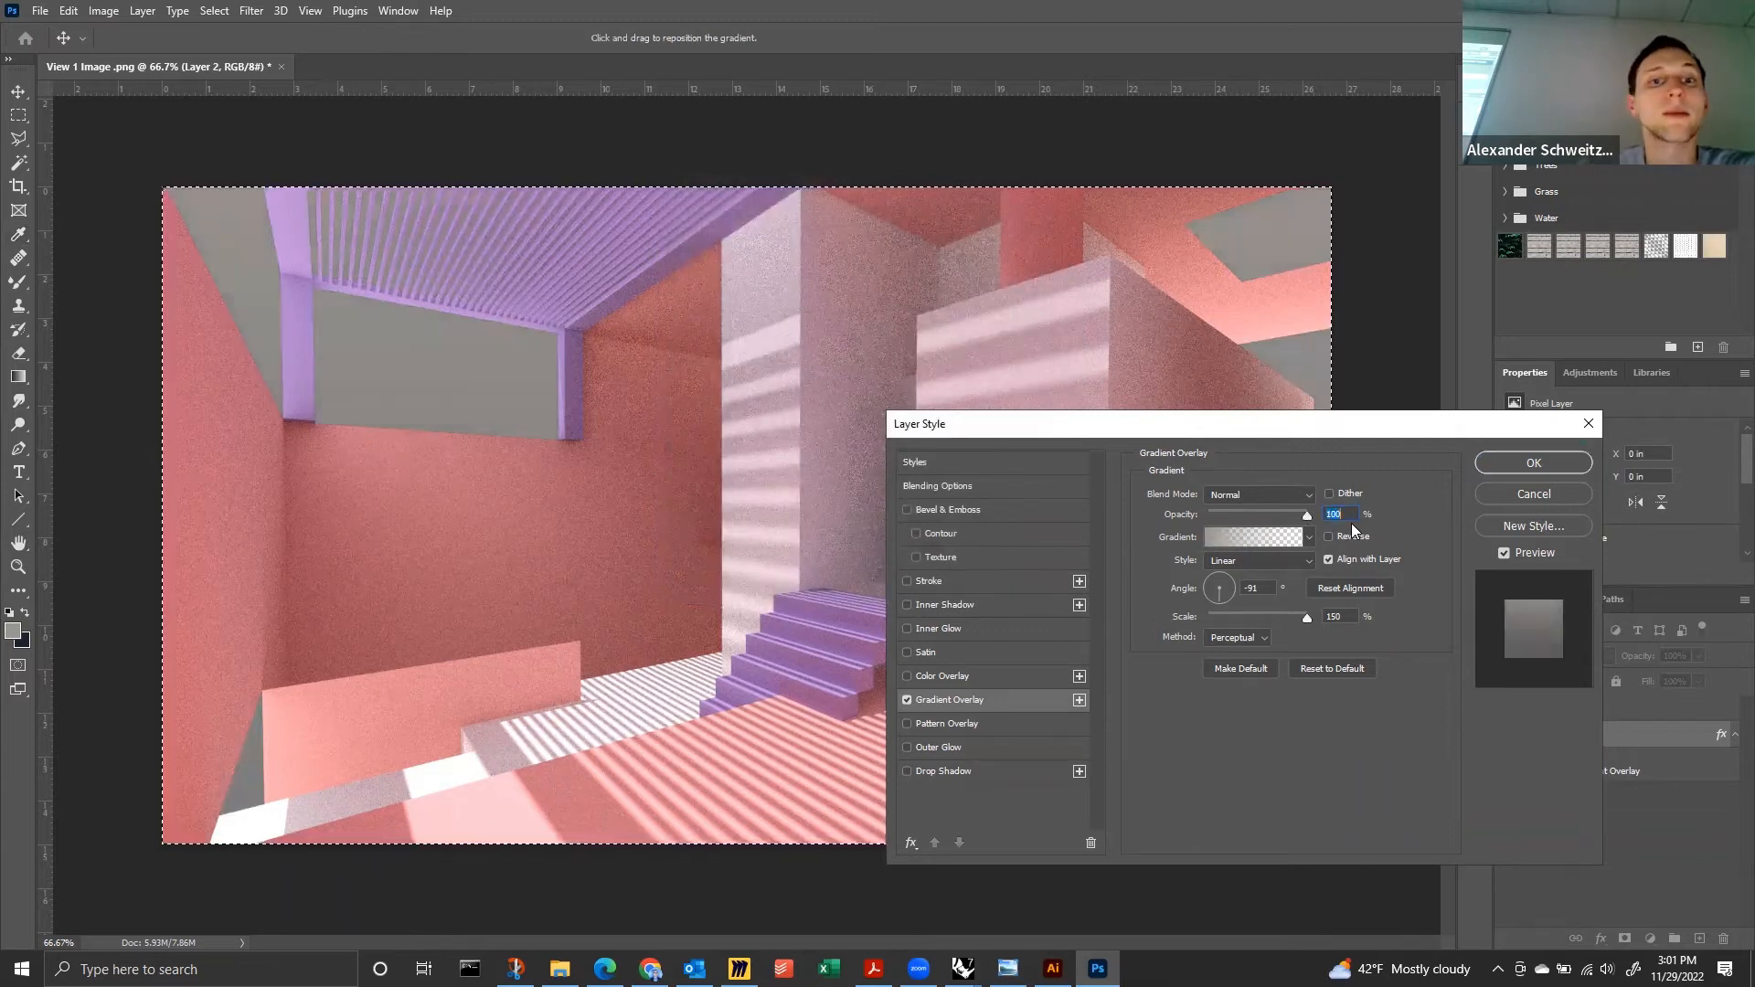
pyautogui.click(1244, 538)
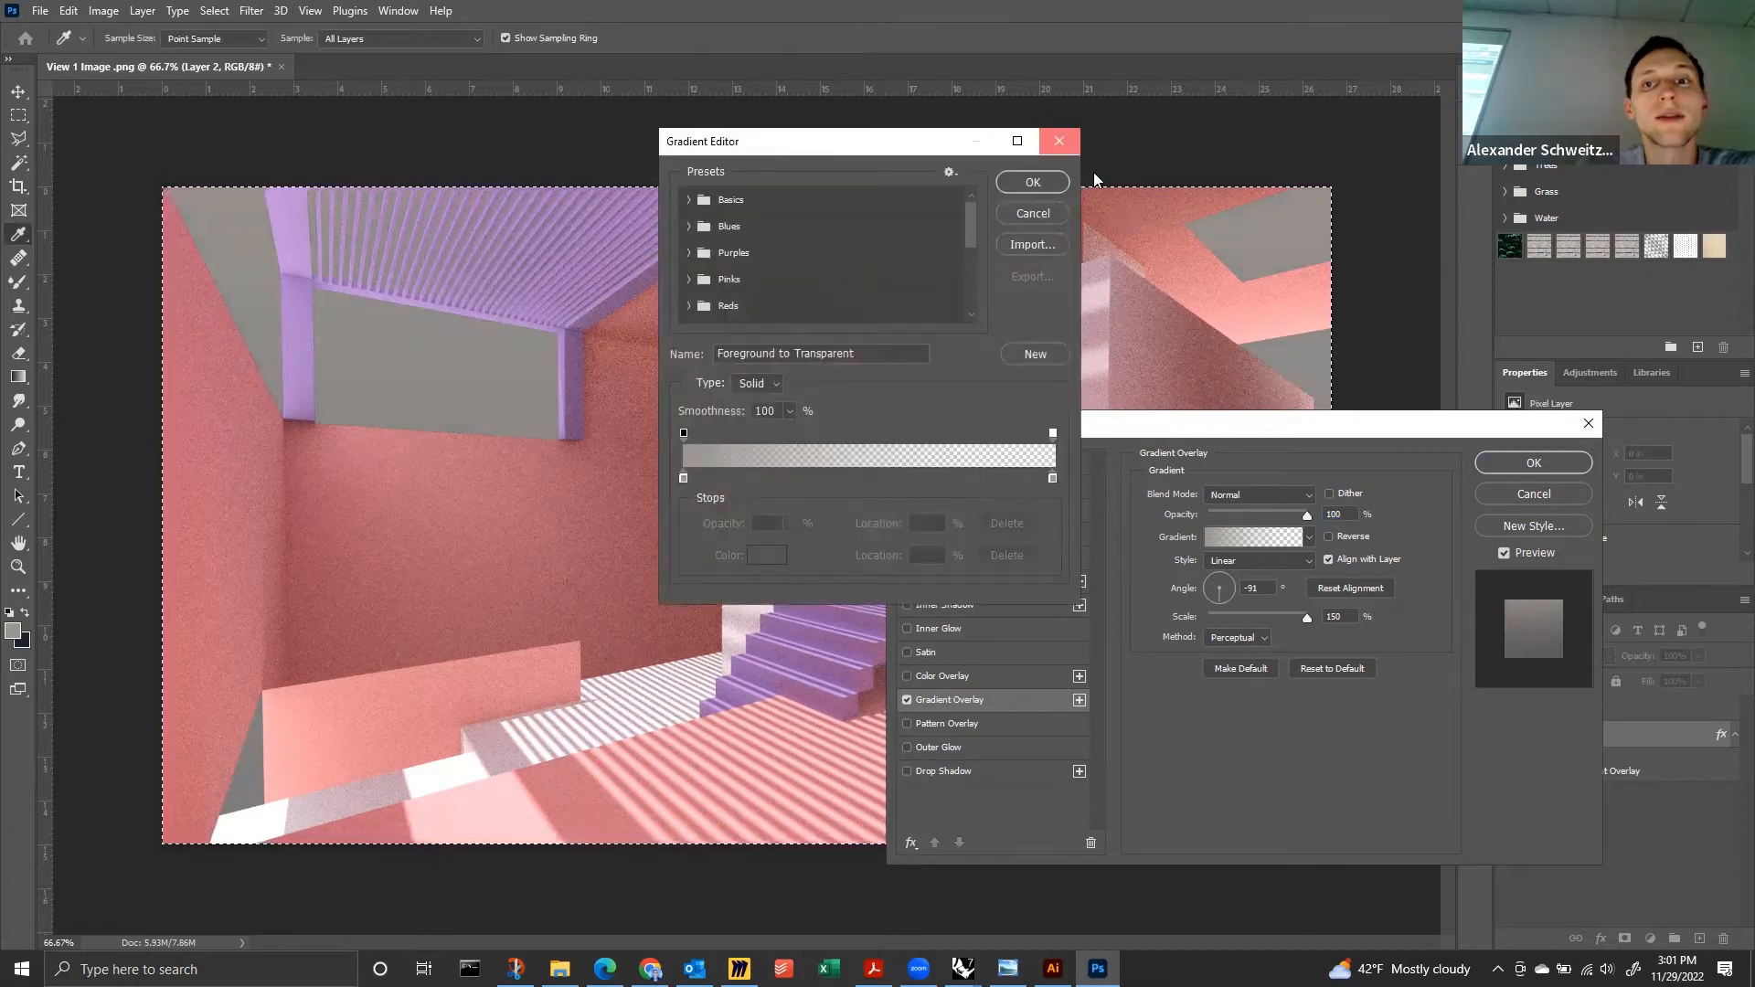
pyautogui.click(1058, 140)
pyautogui.write('0')
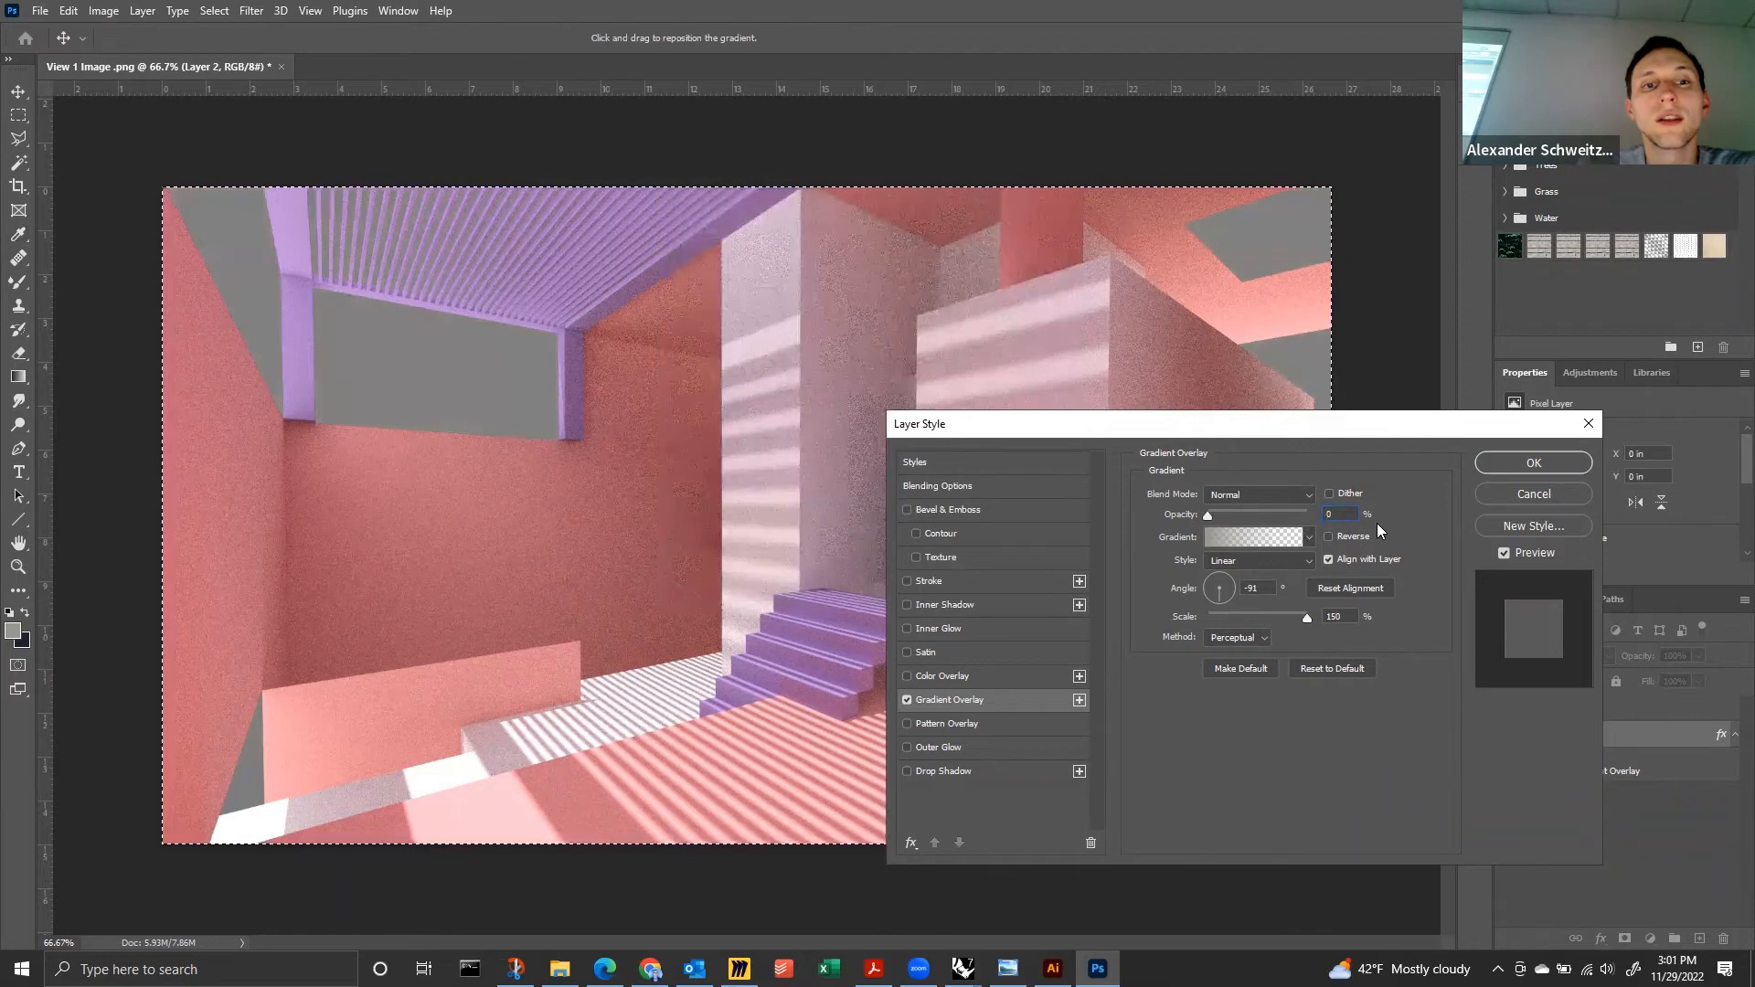
pyautogui.hotkey('ctrl', 'z')
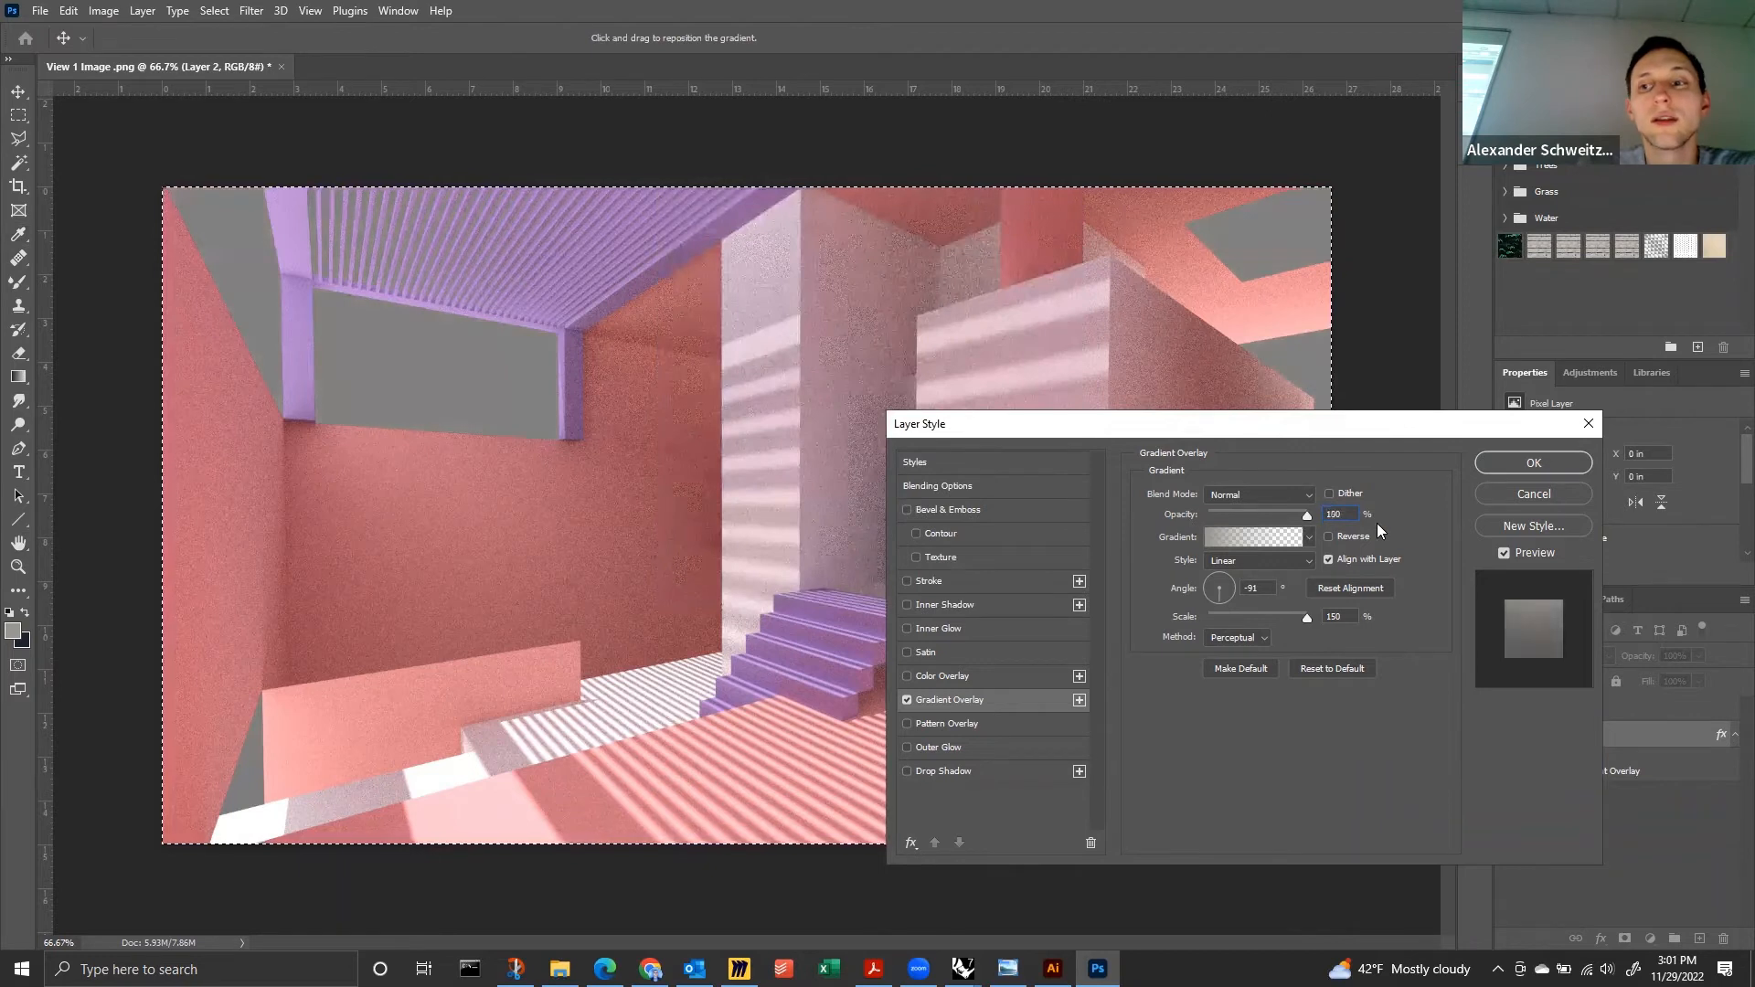
# Apply the Pink_01 preset from the Pinks group to the overlay gradient and rotate its angle to 71°.
pyautogui.click(1232, 541)
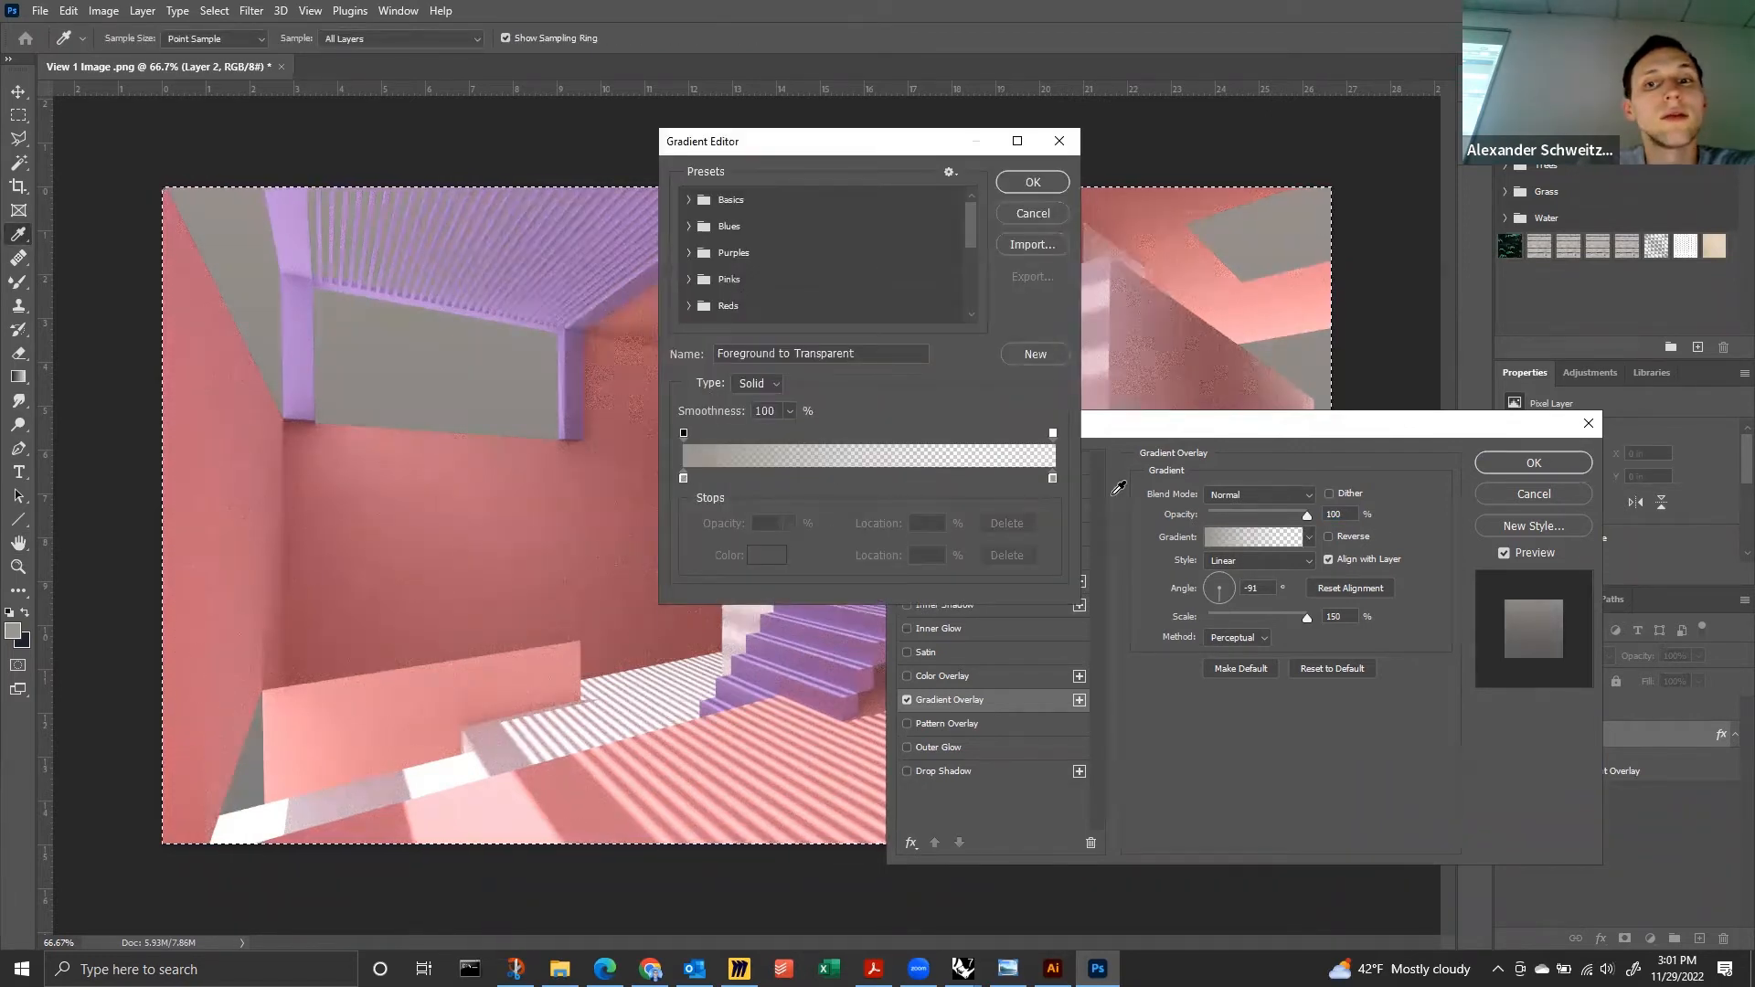
pyautogui.click(694, 282)
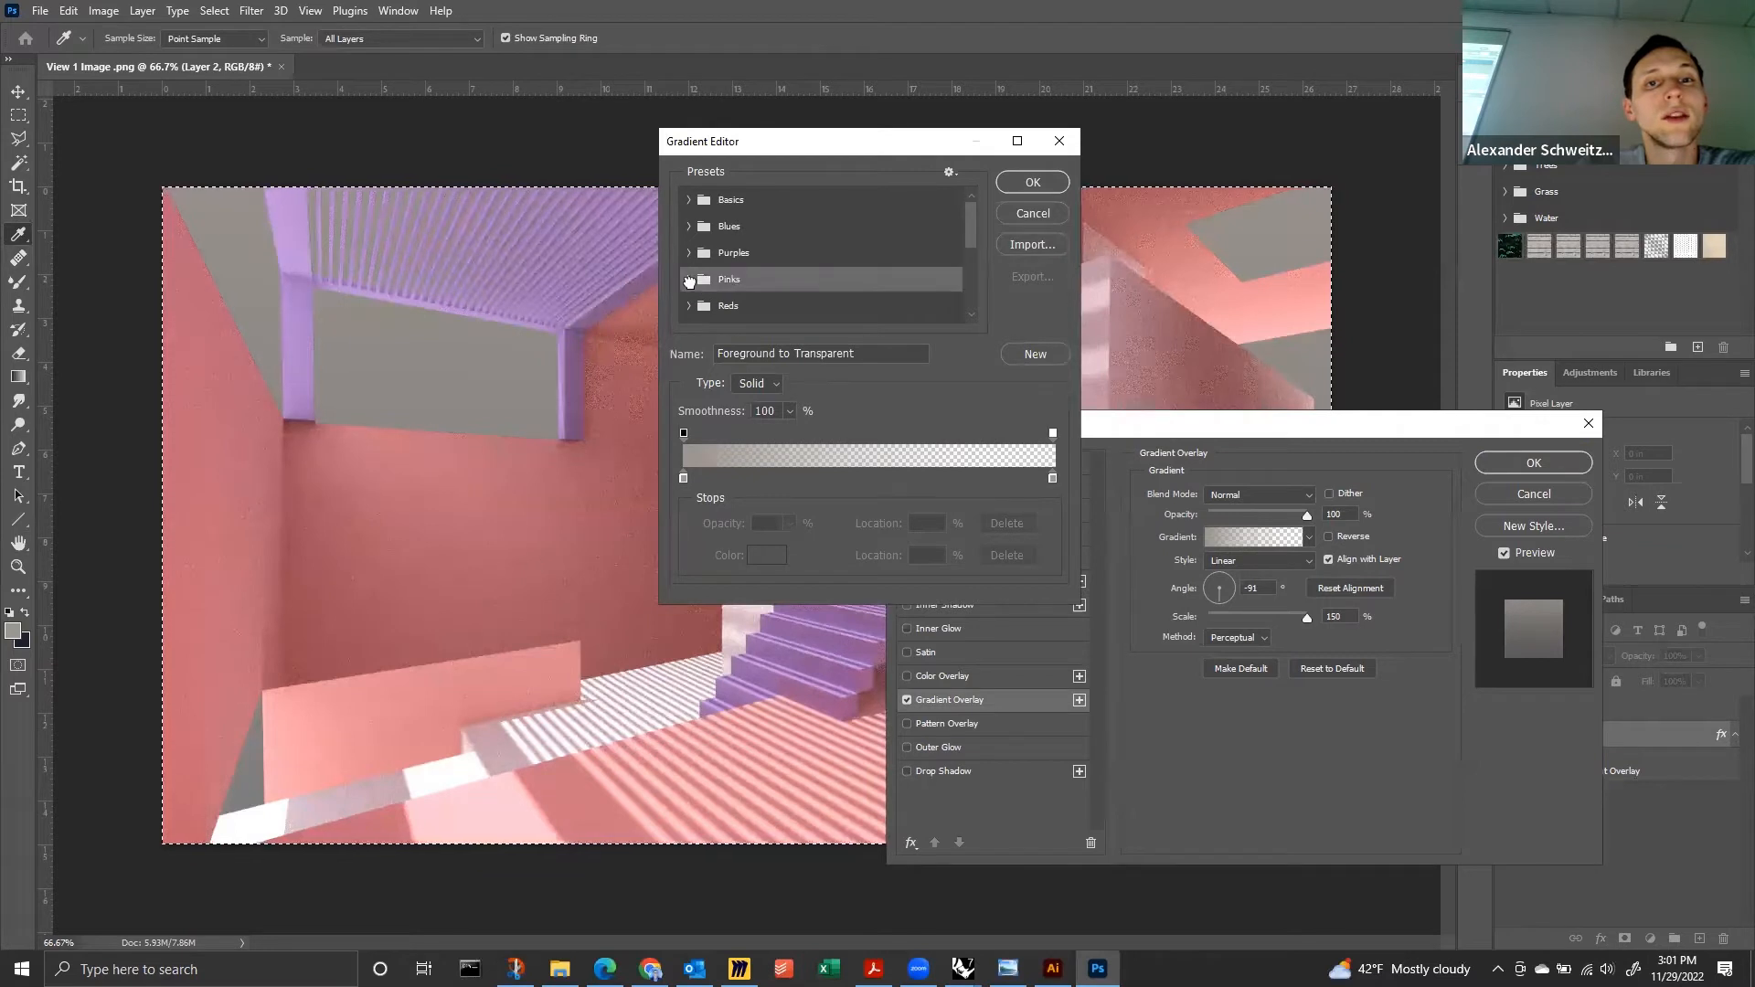
pyautogui.click(689, 281)
pyautogui.click(856, 309)
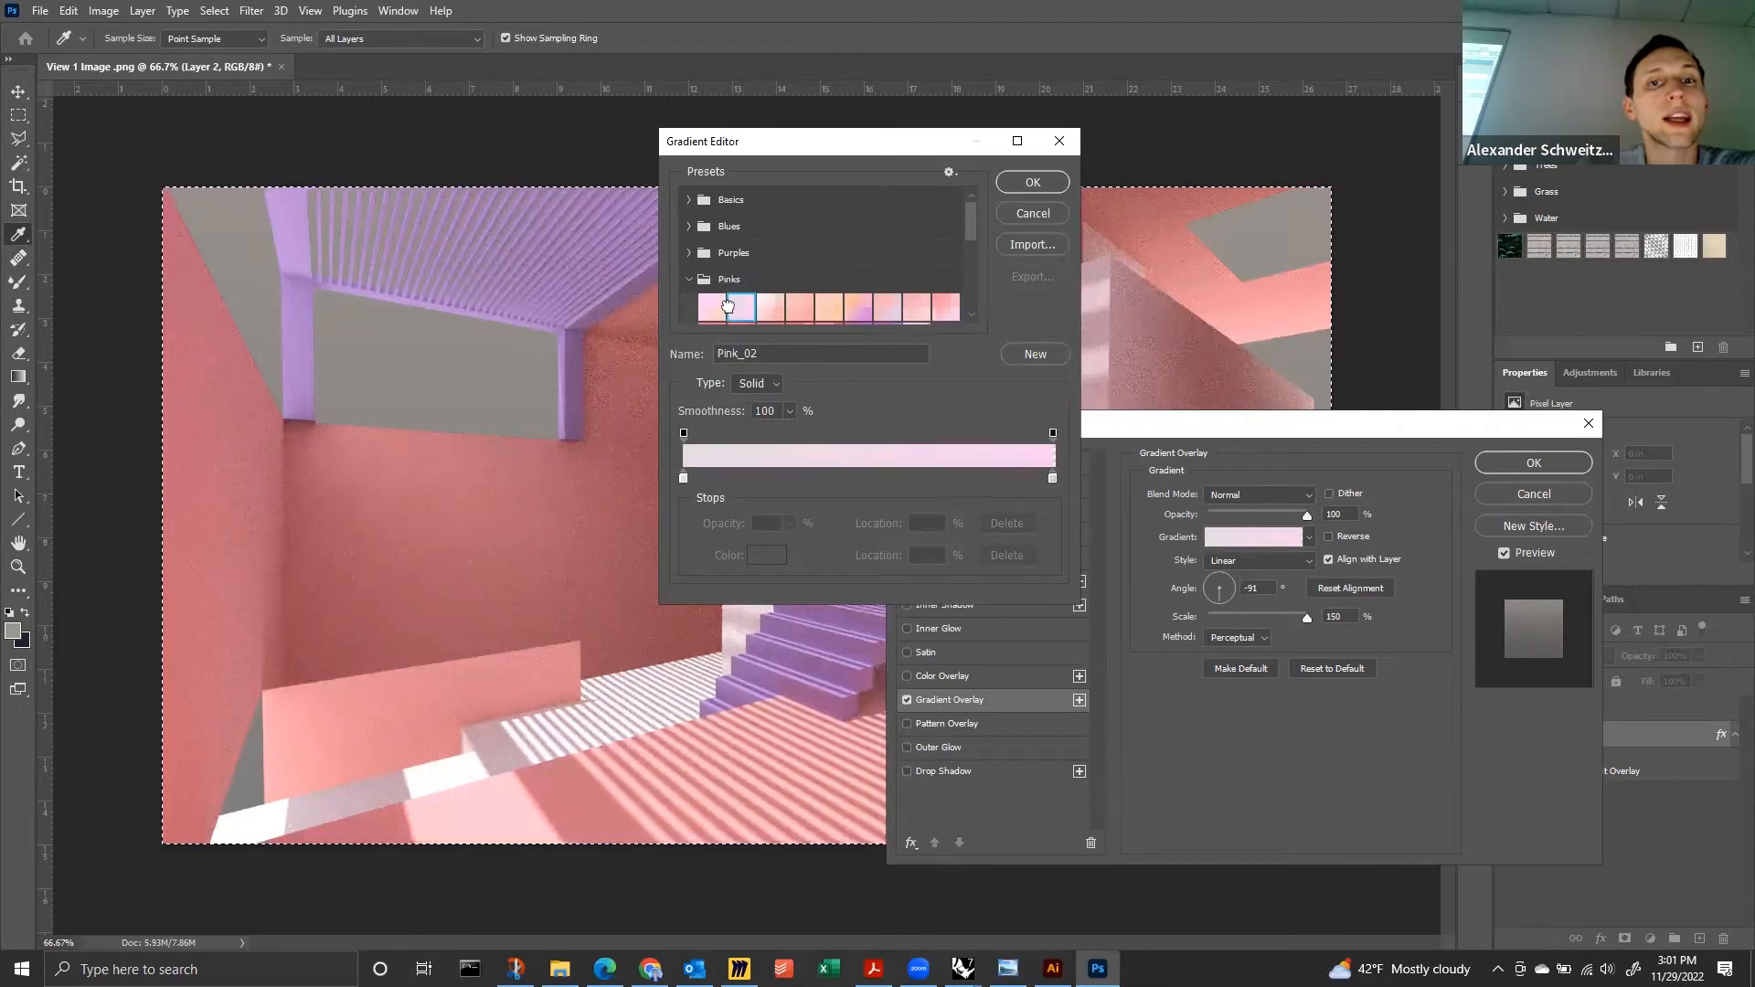
pyautogui.click(830, 308)
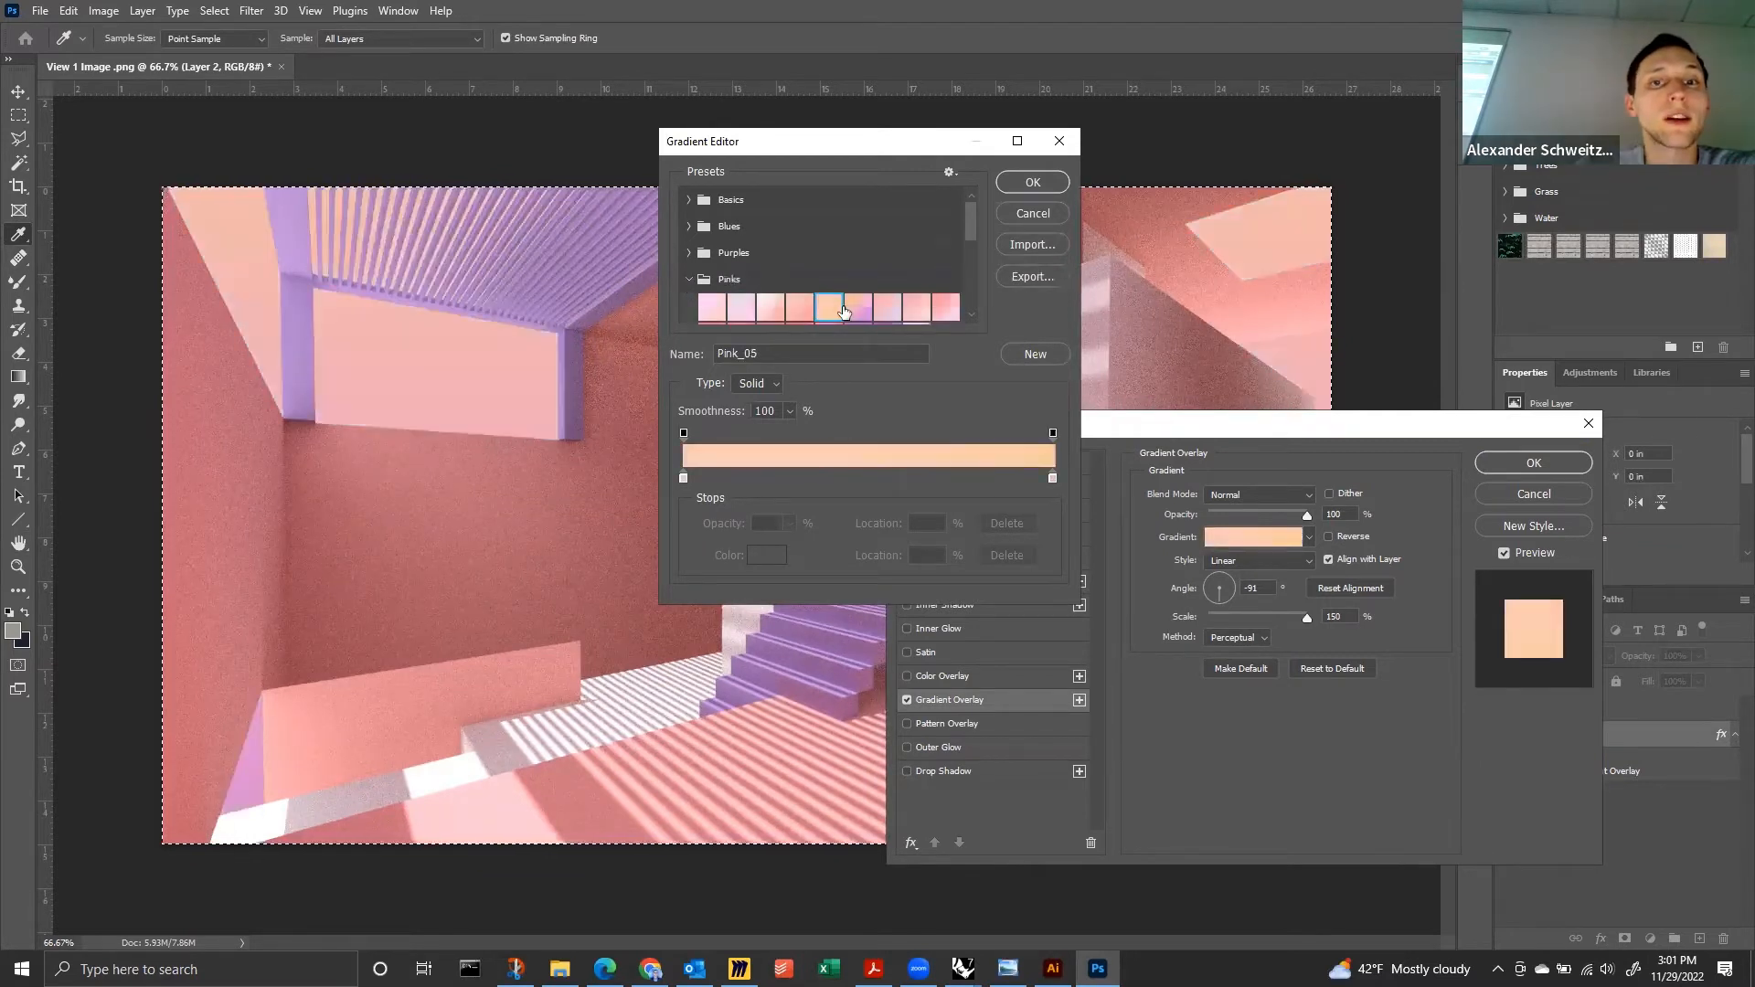
pyautogui.click(706, 307)
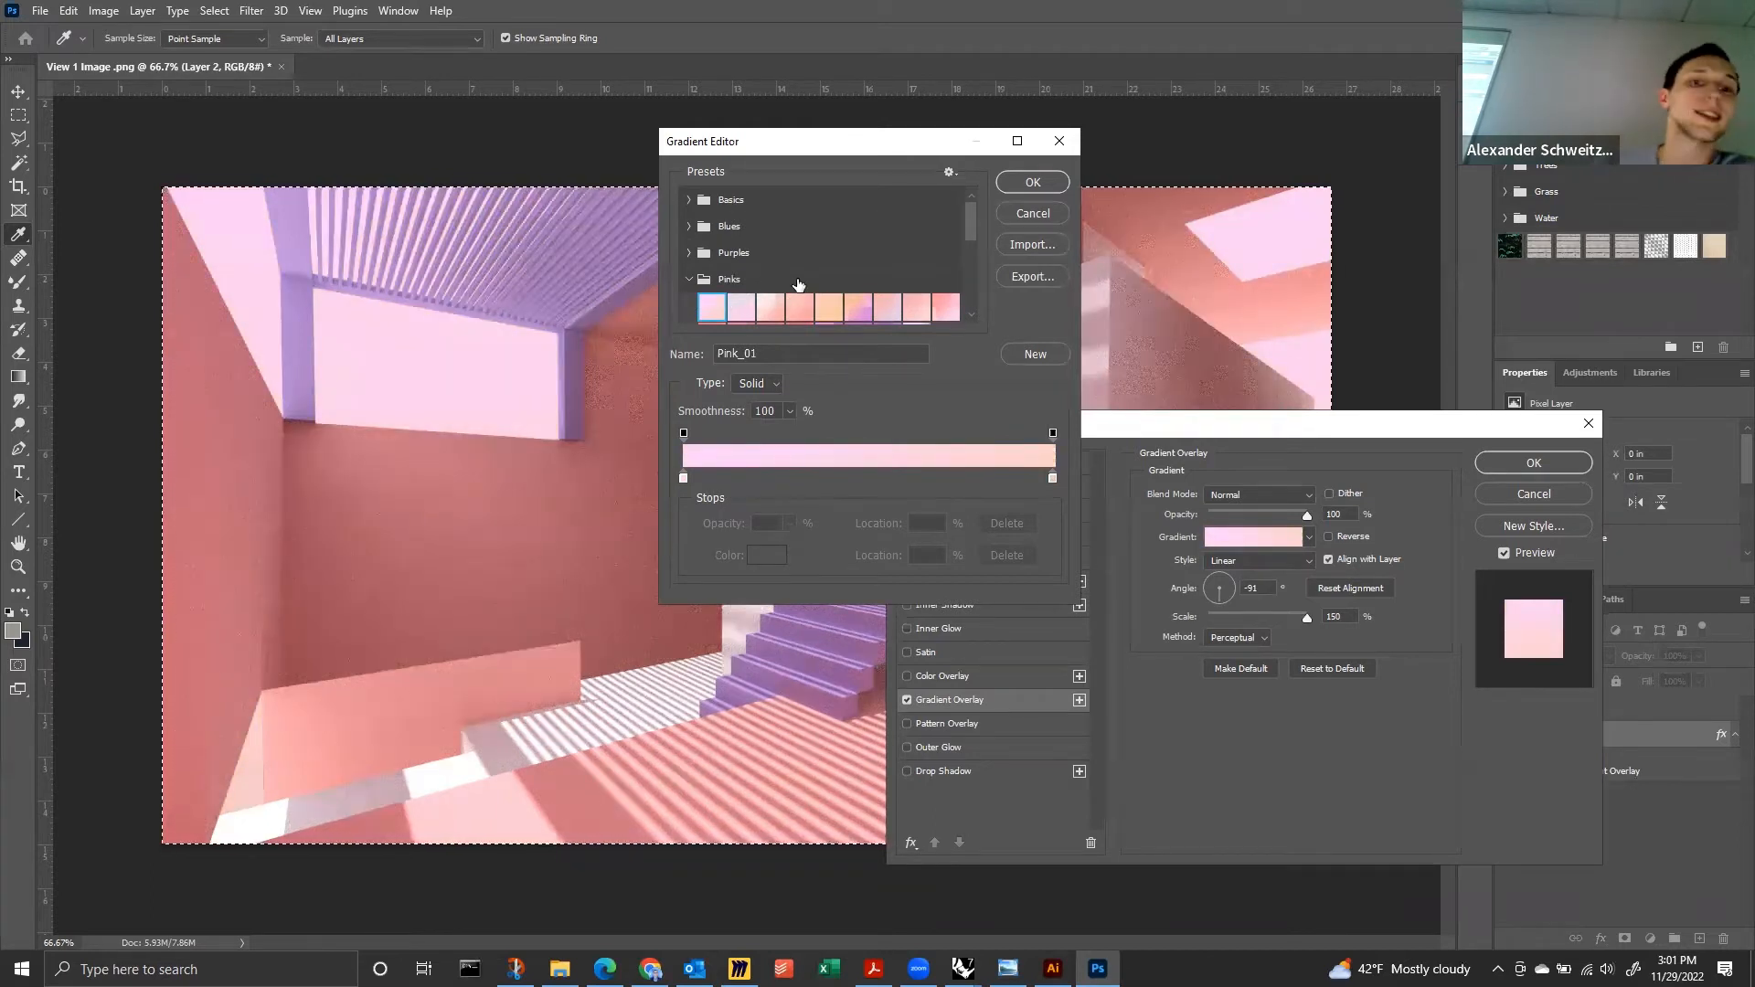
pyautogui.click(1027, 182)
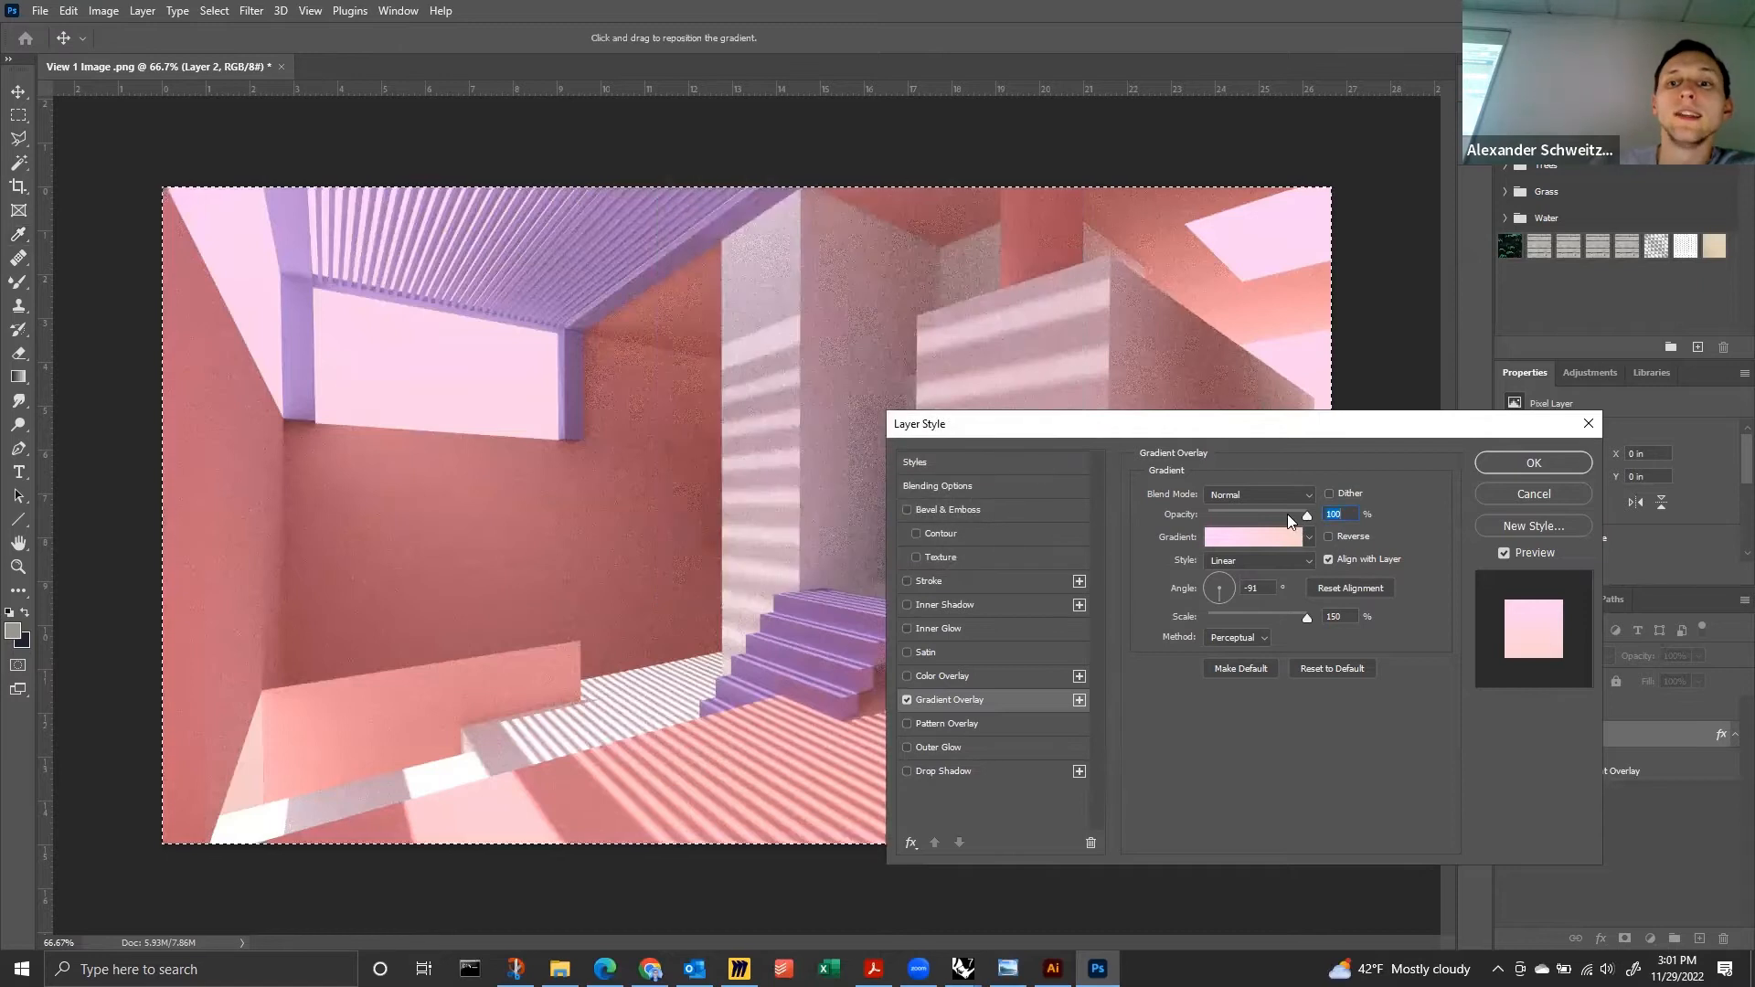
pyautogui.moveTo(1289, 516)
pyautogui.mouseDown()
pyautogui.moveTo(1272, 516)
pyautogui.moveTo(1314, 519)
pyautogui.mouseUp()
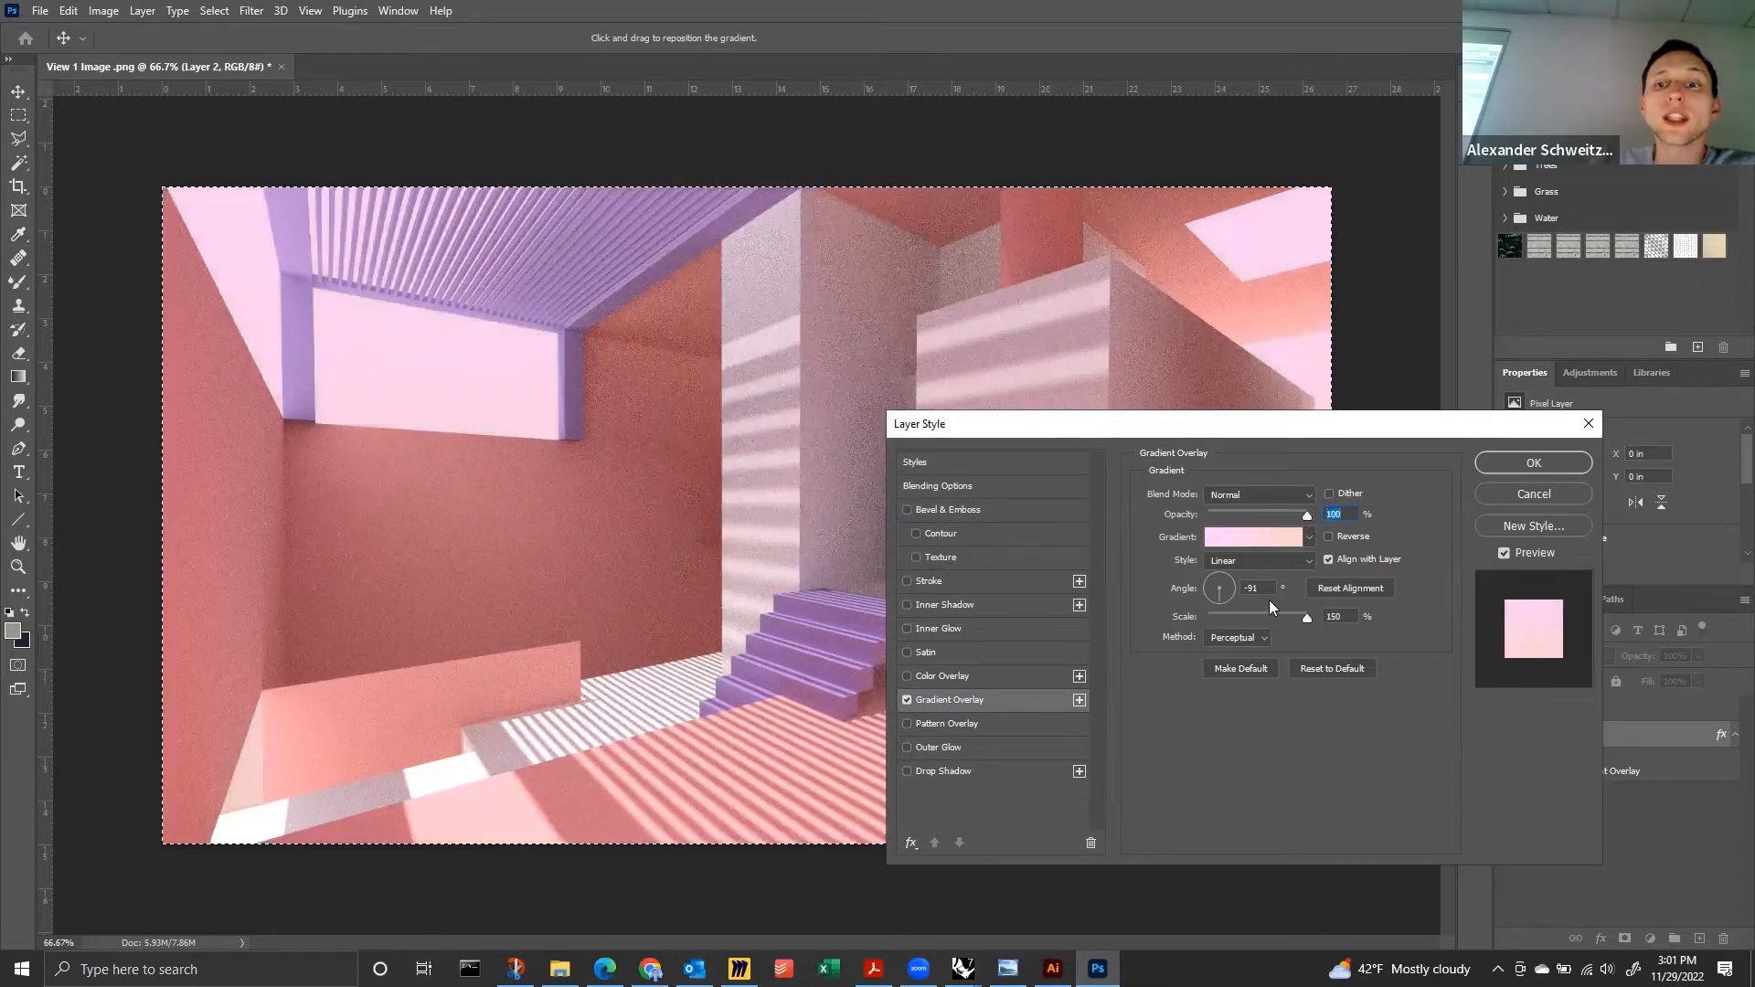
pyautogui.moveTo(1219, 596); pyautogui.dragTo(1212, 576)
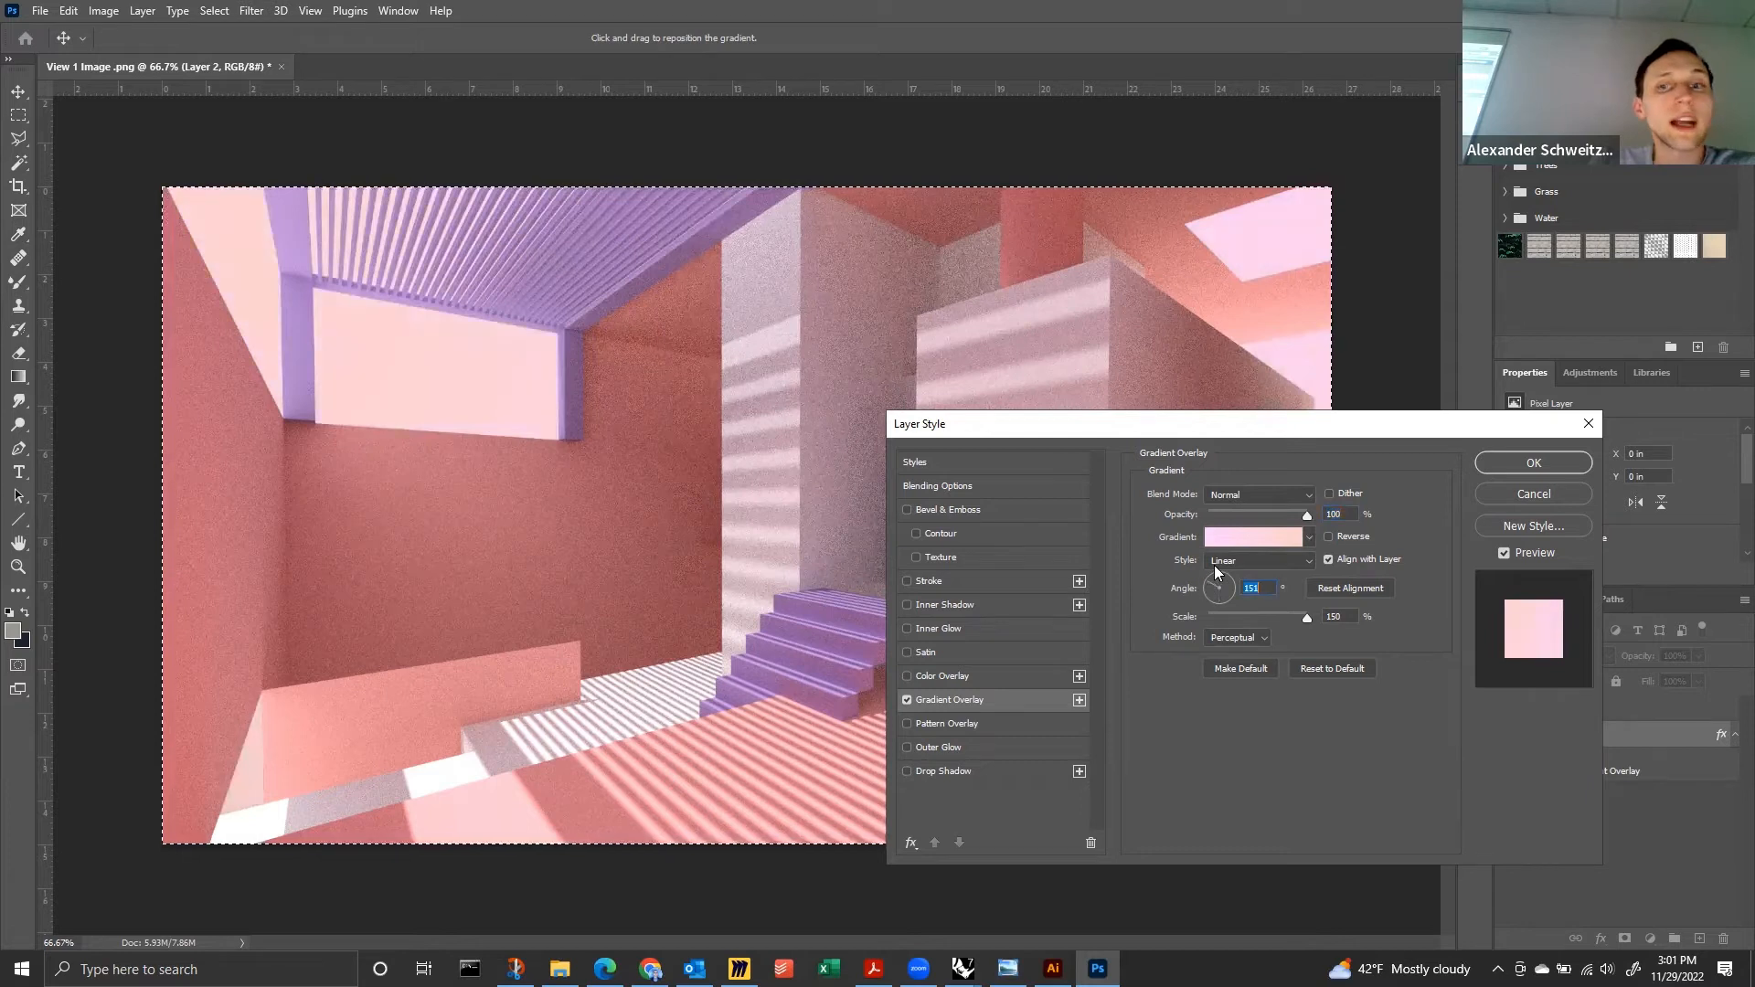
# Recolor the end stop of the overlay gradient to the muted gray-pink cebeba.
pyautogui.click(1252, 534)
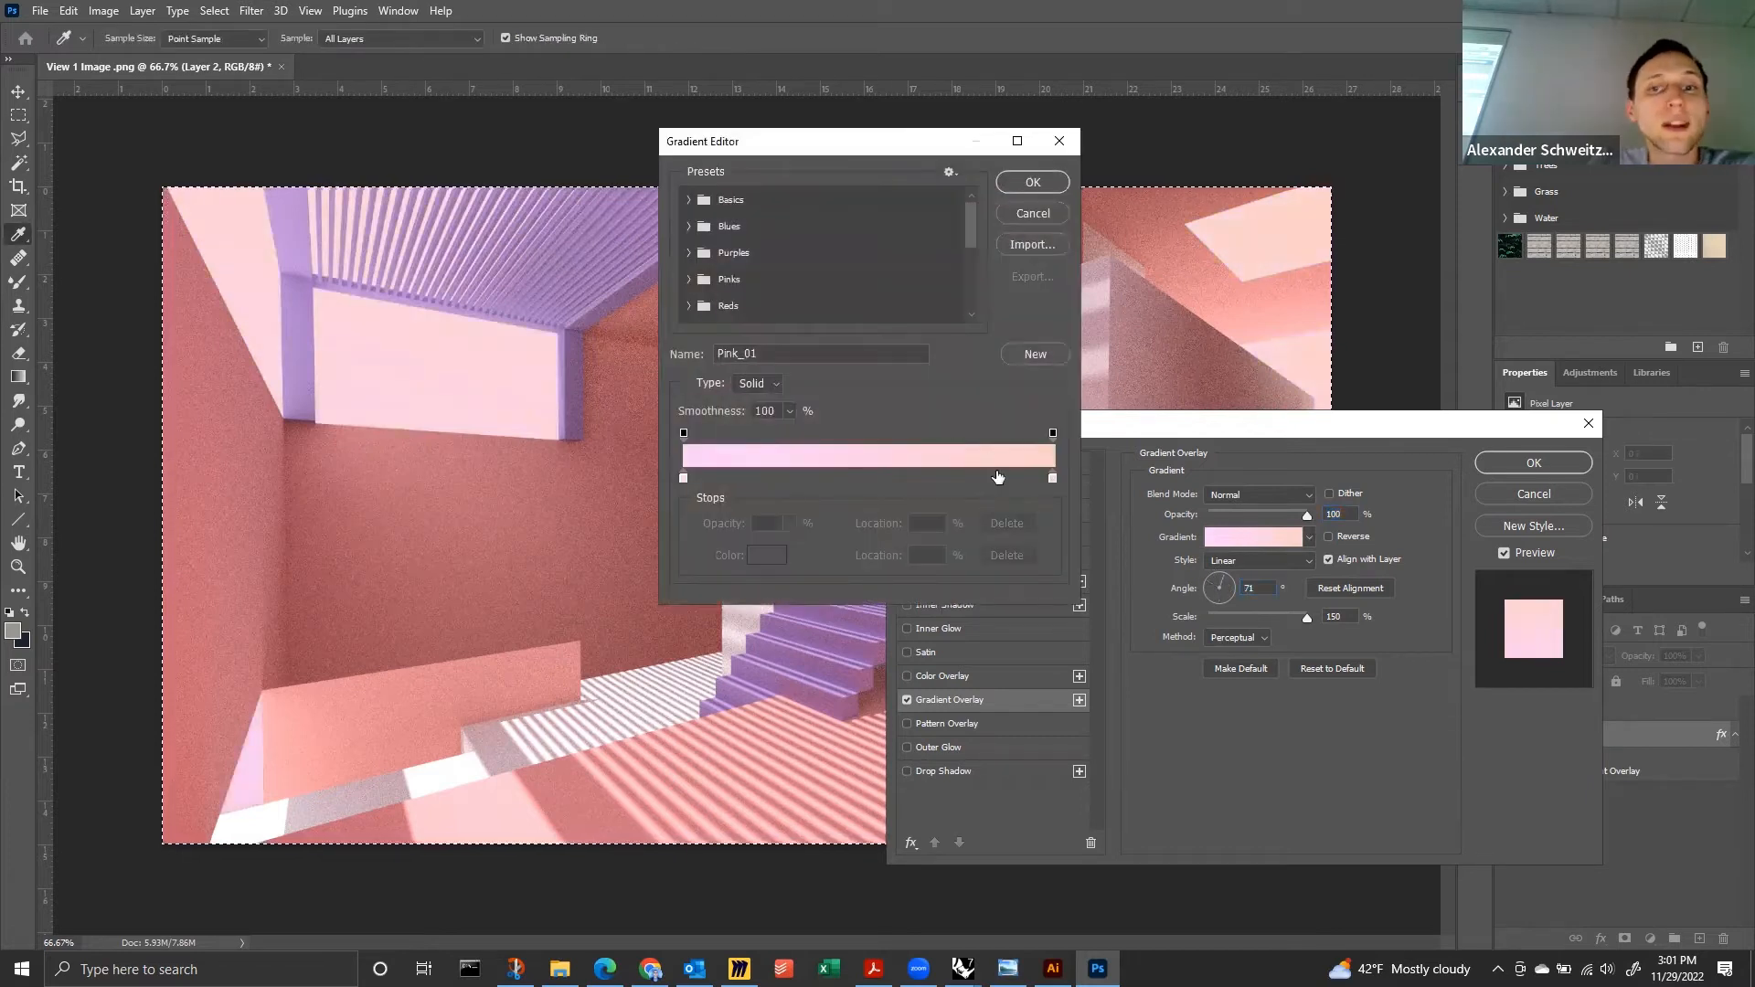
pyautogui.click(1053, 478)
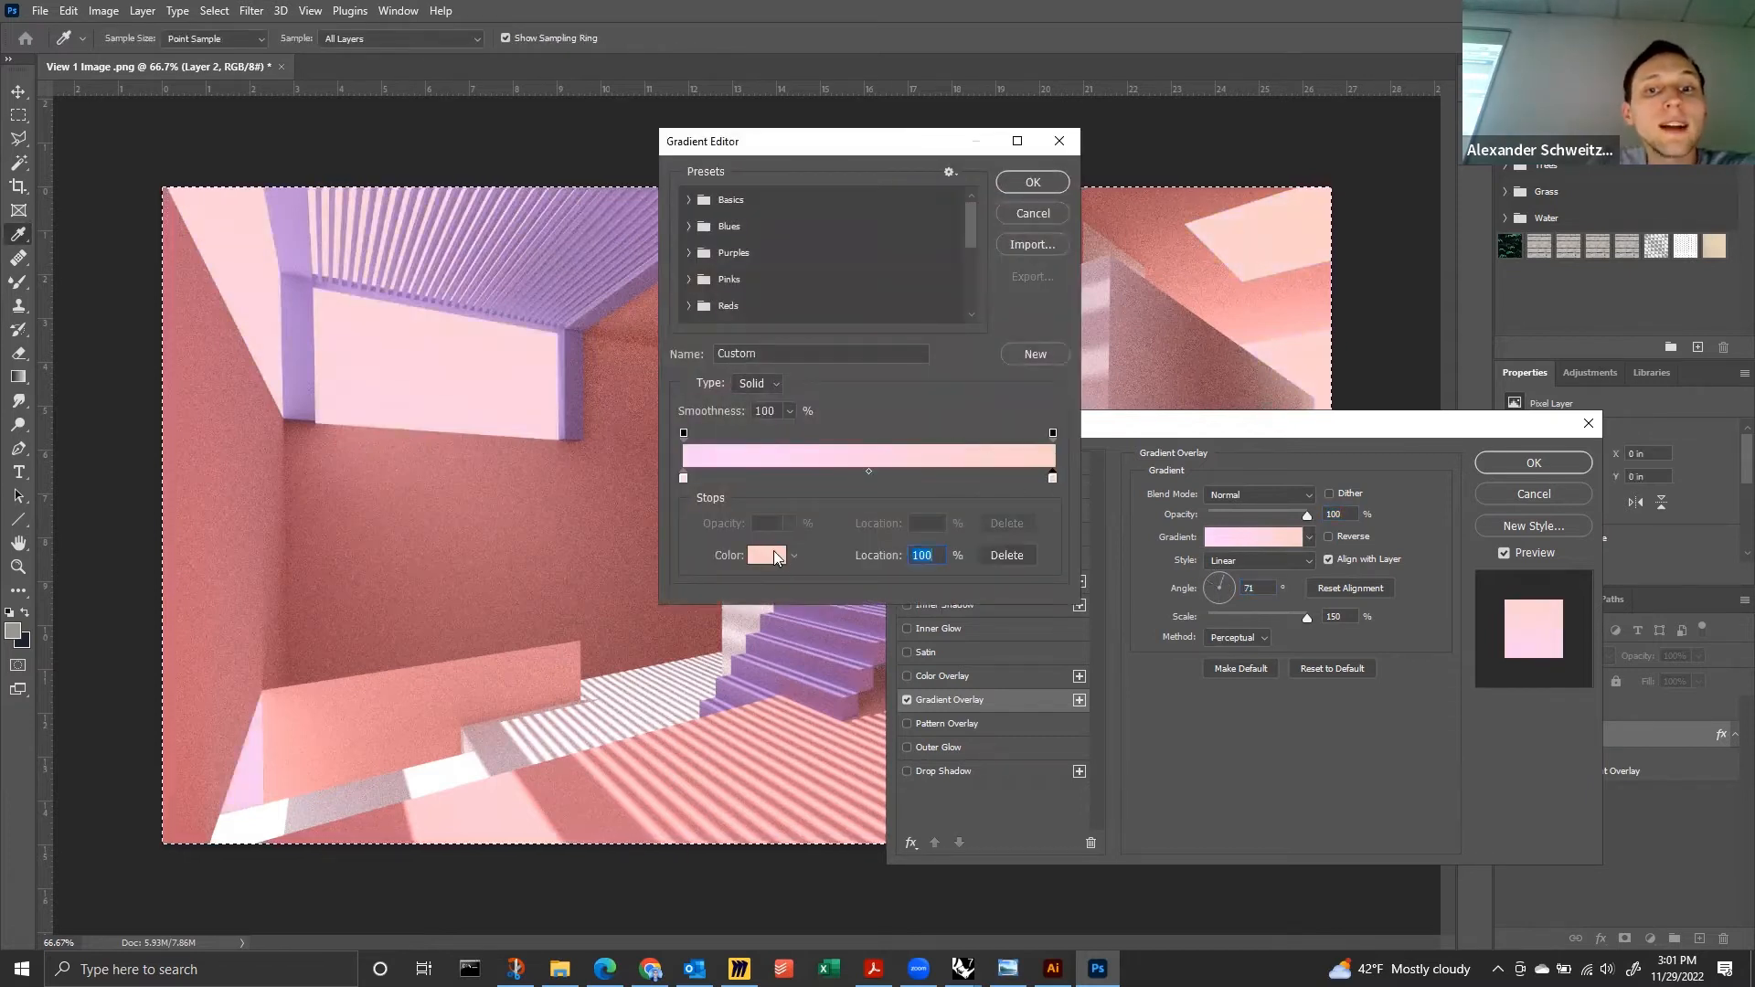
pyautogui.click(774, 550)
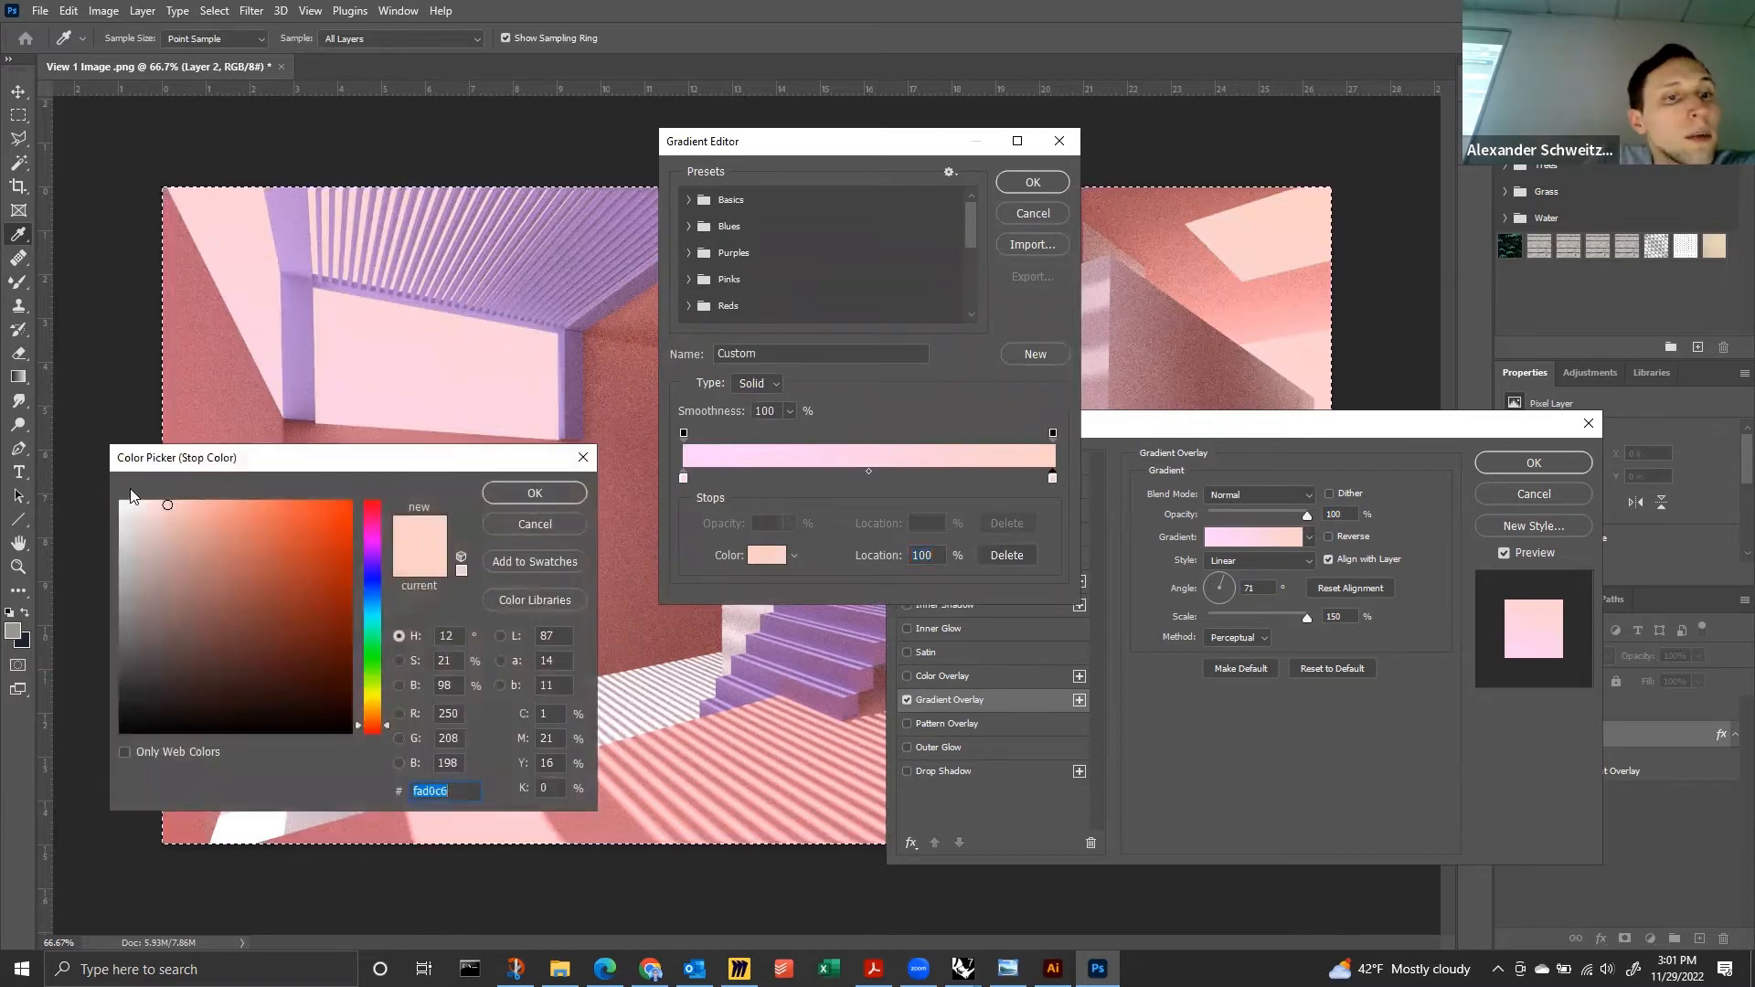
pyautogui.moveTo(160, 521)
pyautogui.mouseDown()
pyautogui.moveTo(163, 549)
pyautogui.moveTo(143, 546)
pyautogui.mouseUp()
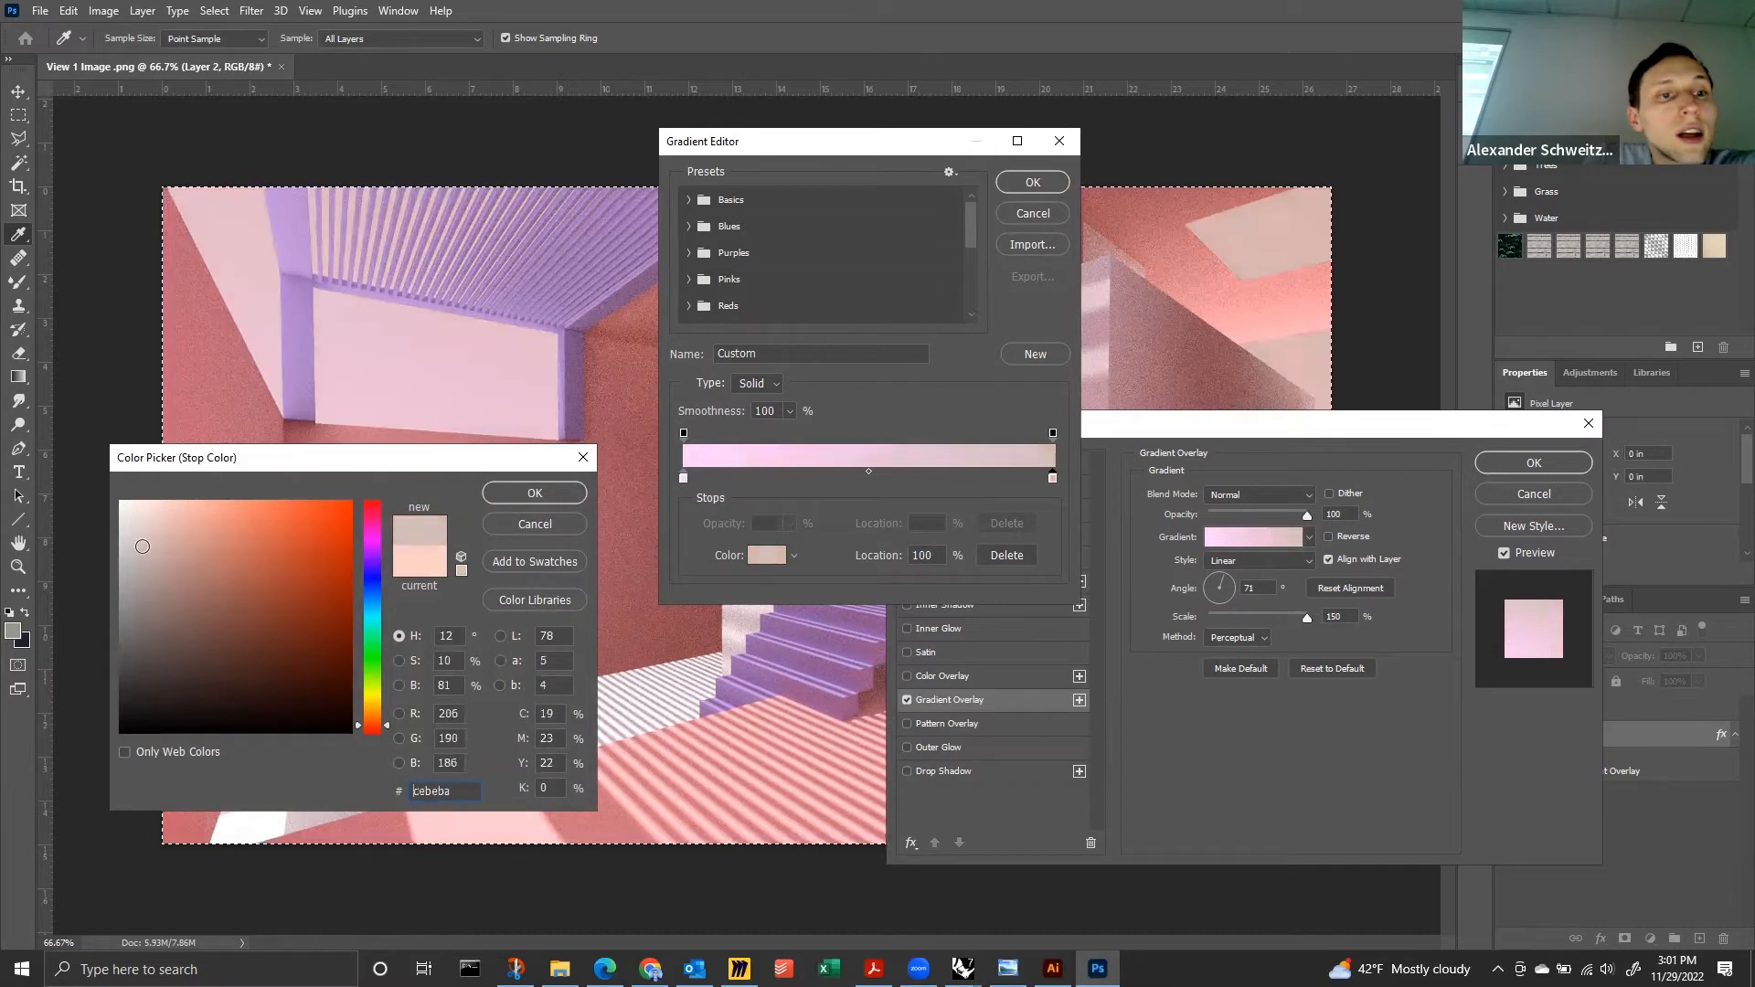
pyautogui.click(535, 493)
# Move the gradient's end color stop to the 78% location and apply the layer style.
pyautogui.click(1051, 477)
pyautogui.moveTo(1033, 478); pyautogui.dragTo(970, 477)
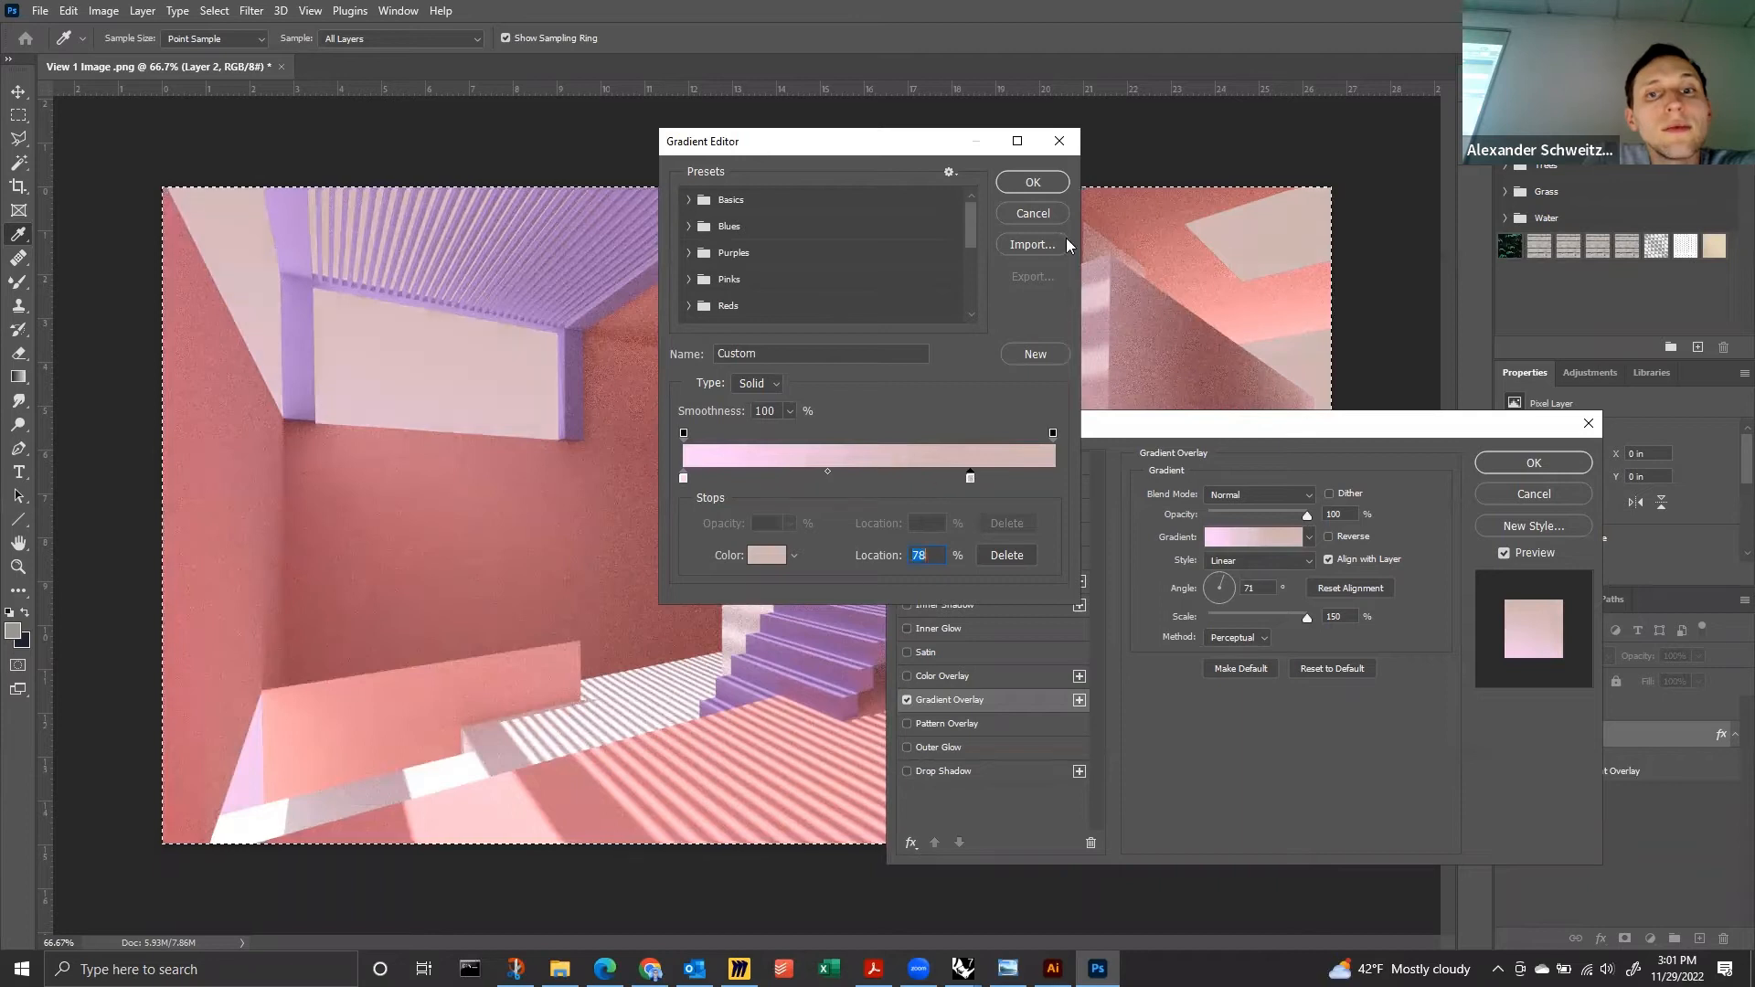
pyautogui.press('Return')
pyautogui.click(1544, 468)
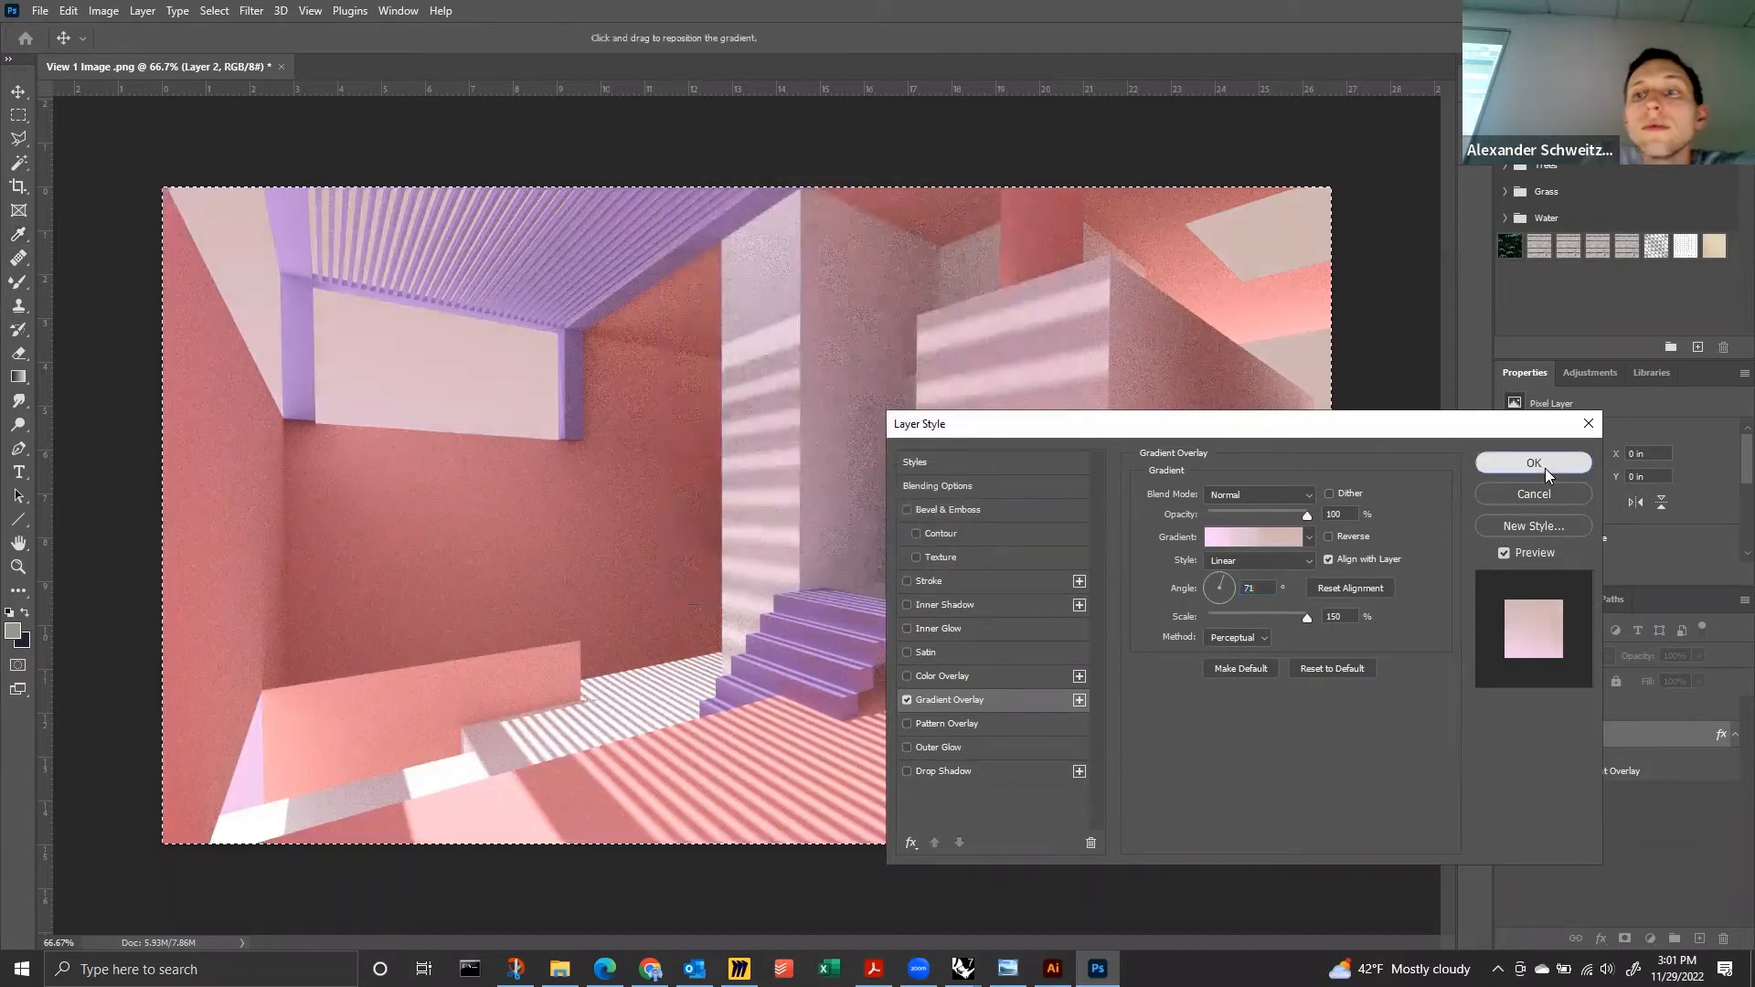
# Deselect the canvas and add a Black & White adjustment layer above the rendering layer.
pyautogui.click(1593, 851)
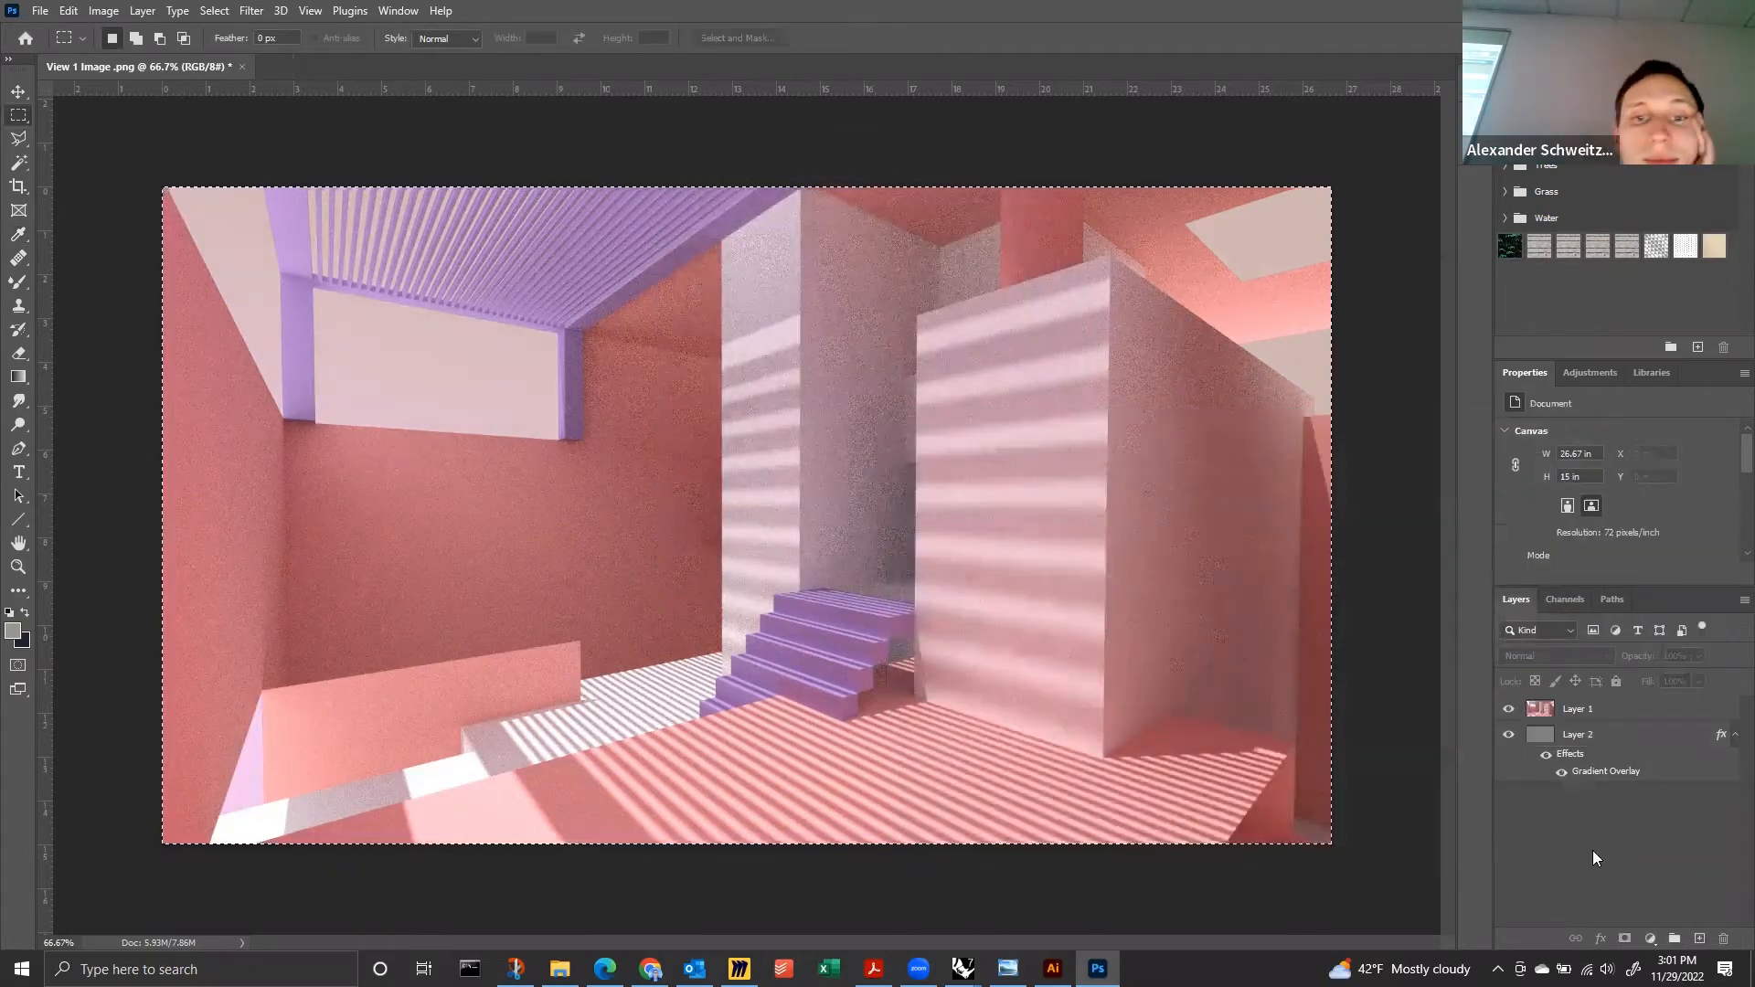
pyautogui.click(165, 152)
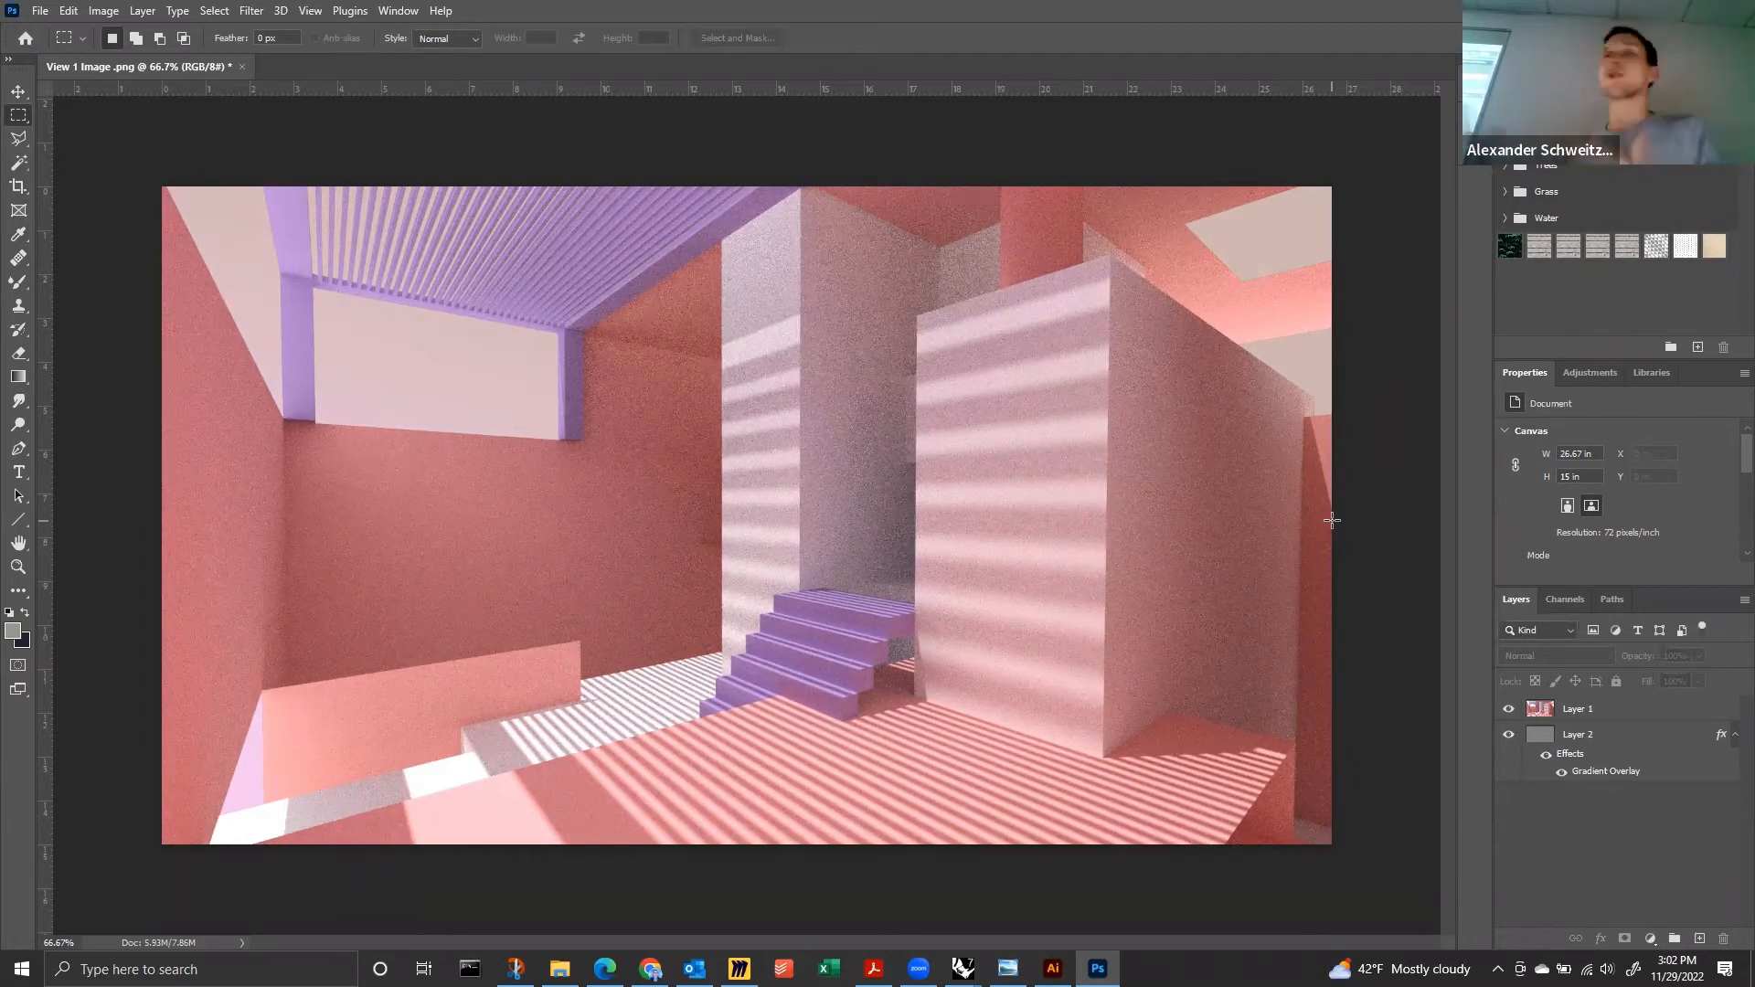
pyautogui.click(1575, 372)
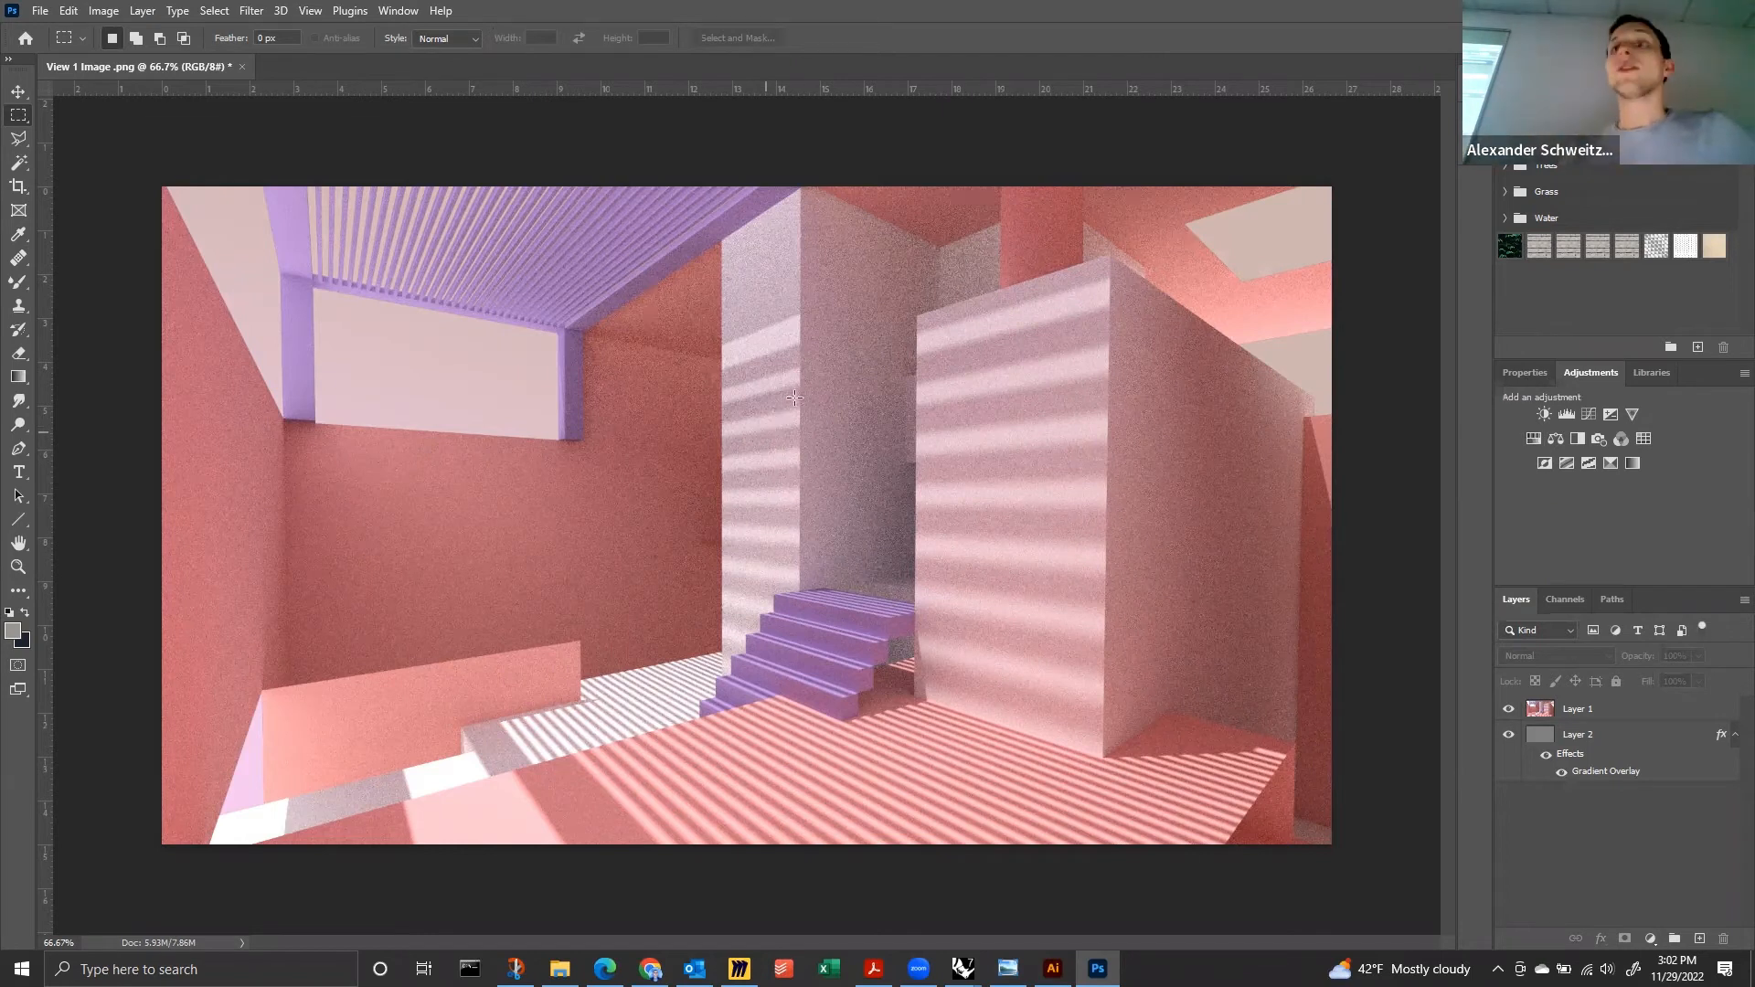
pyautogui.click(1578, 438)
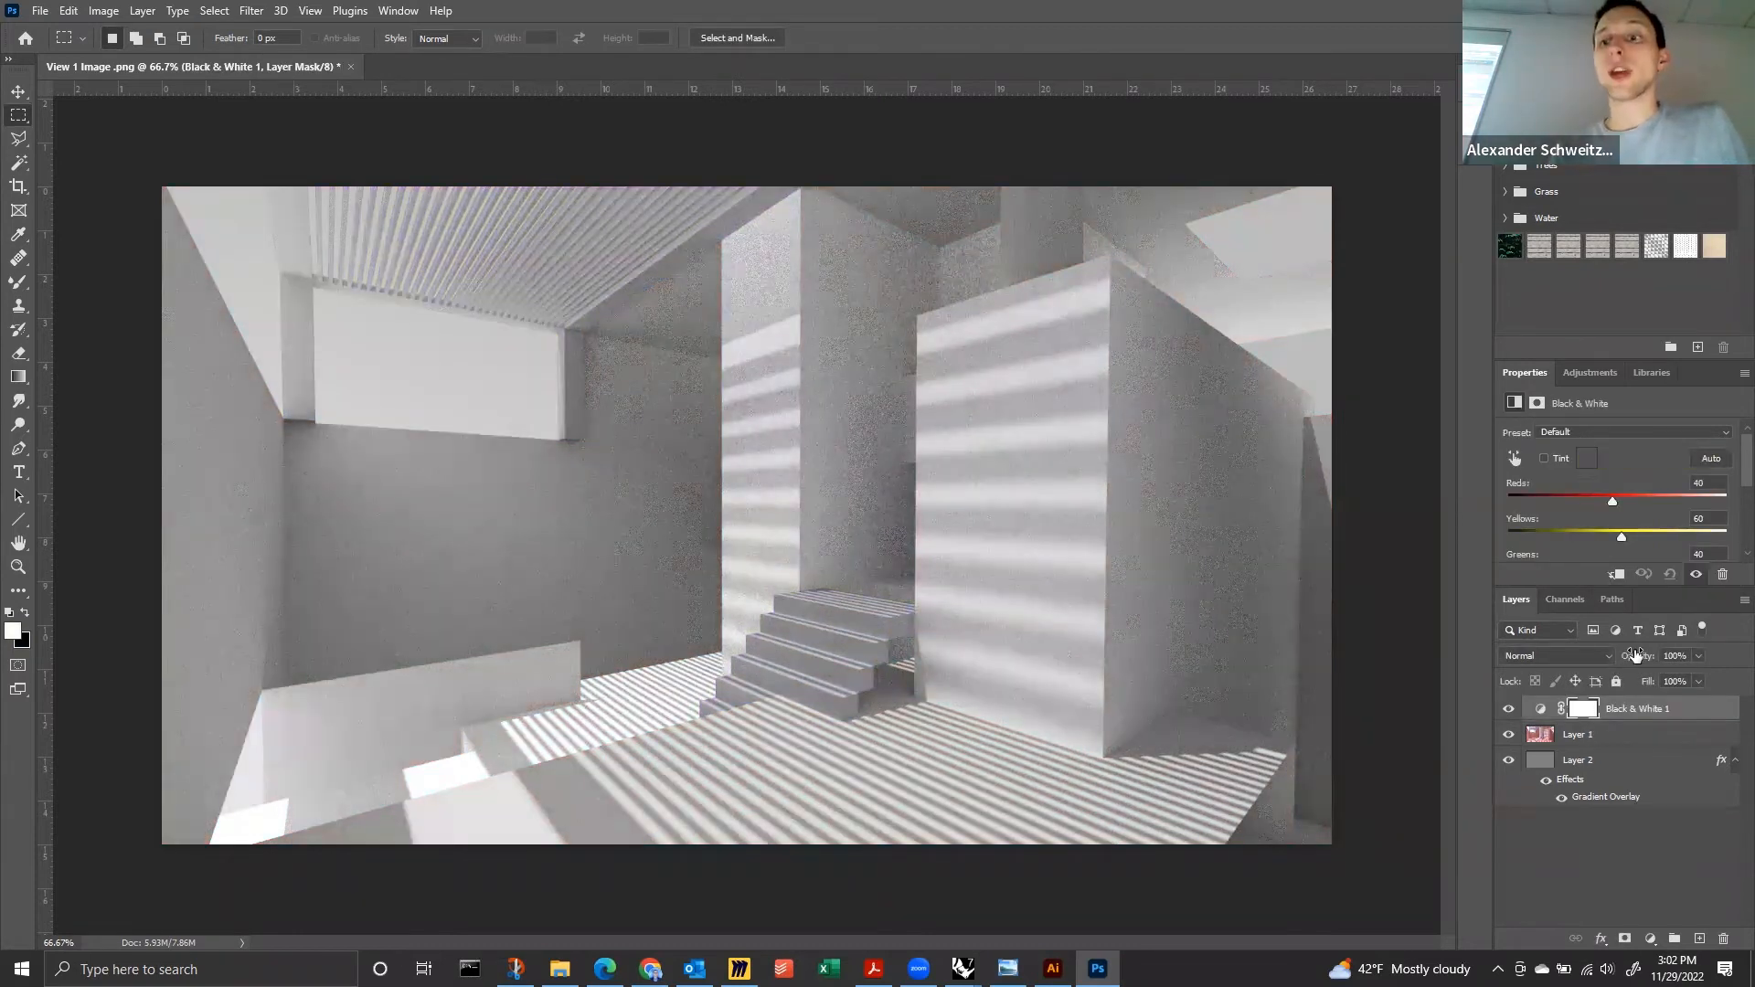
# Compare the rendering with and without the Black & White adjustment by varying its opacity and visibility.
pyautogui.moveTo(1634, 654); pyautogui.dragTo(1682, 658)
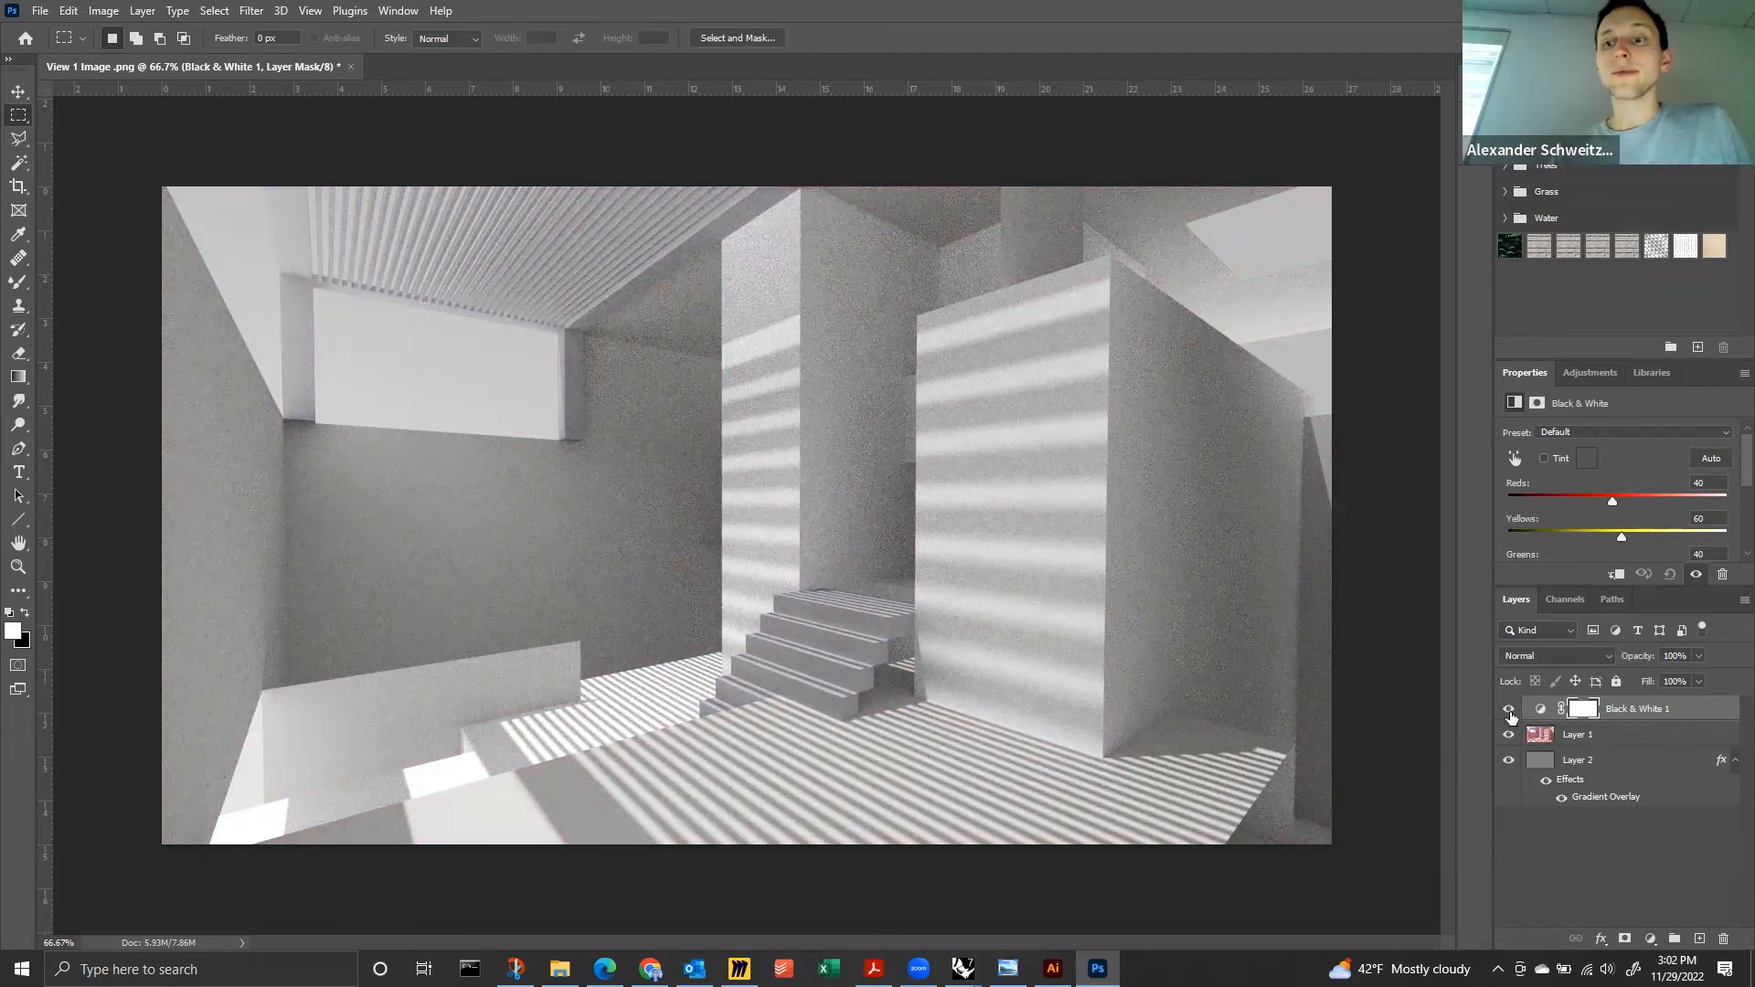
pyautogui.click(1510, 714)
pyautogui.click(1510, 714)
pyautogui.click(1510, 714)
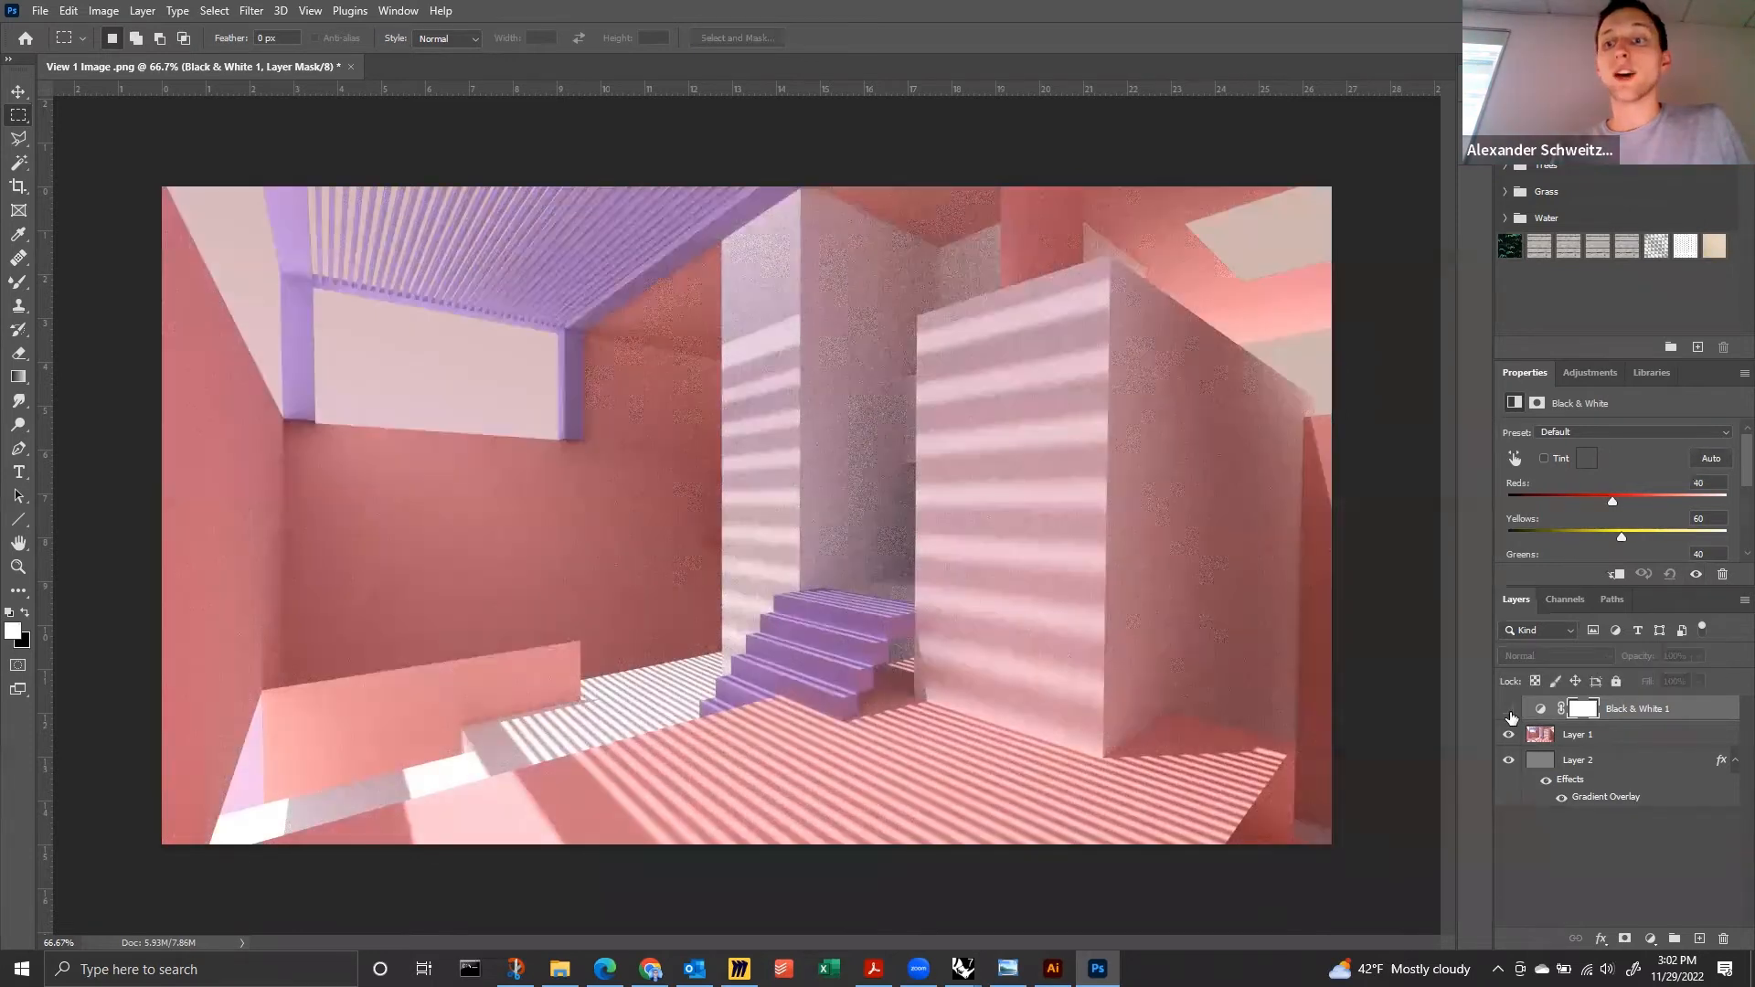
pyautogui.click(1510, 712)
# Set the Black & White adjustment to Reds -75, Yellows -19, Greens -12 and Magentas -65, and compare it with the original colors.
pyautogui.moveTo(1612, 503); pyautogui.dragTo(1565, 509)
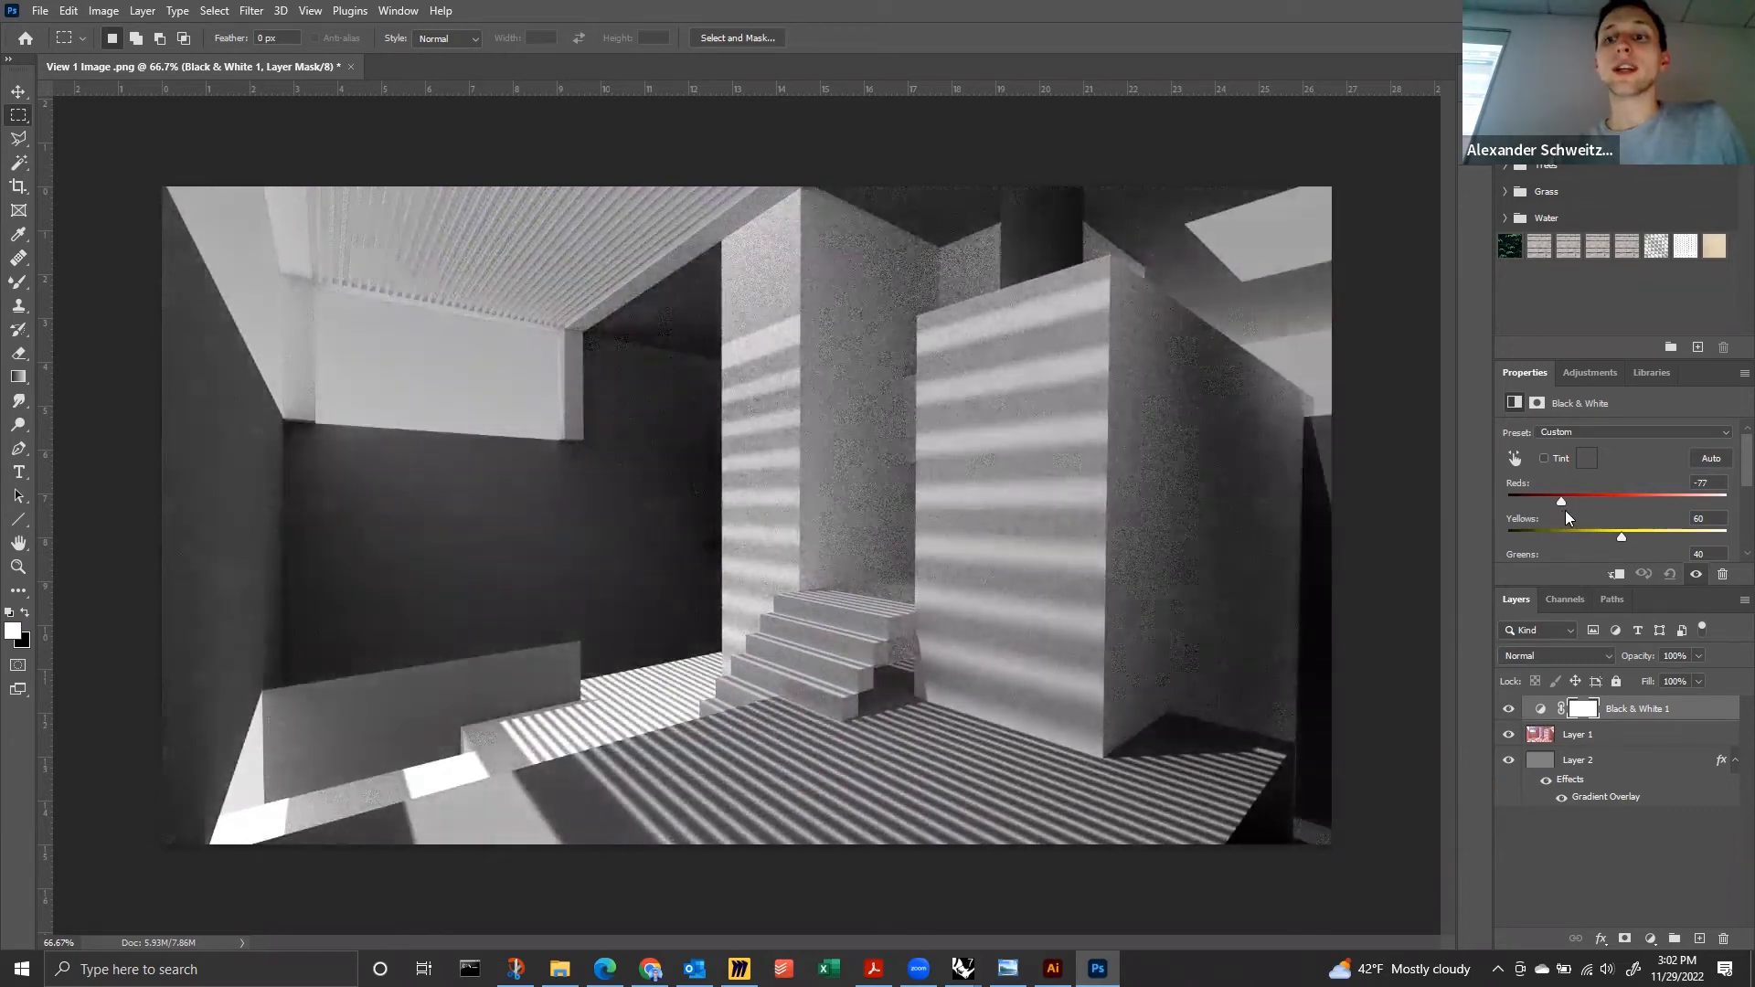
pyautogui.click(1540, 533)
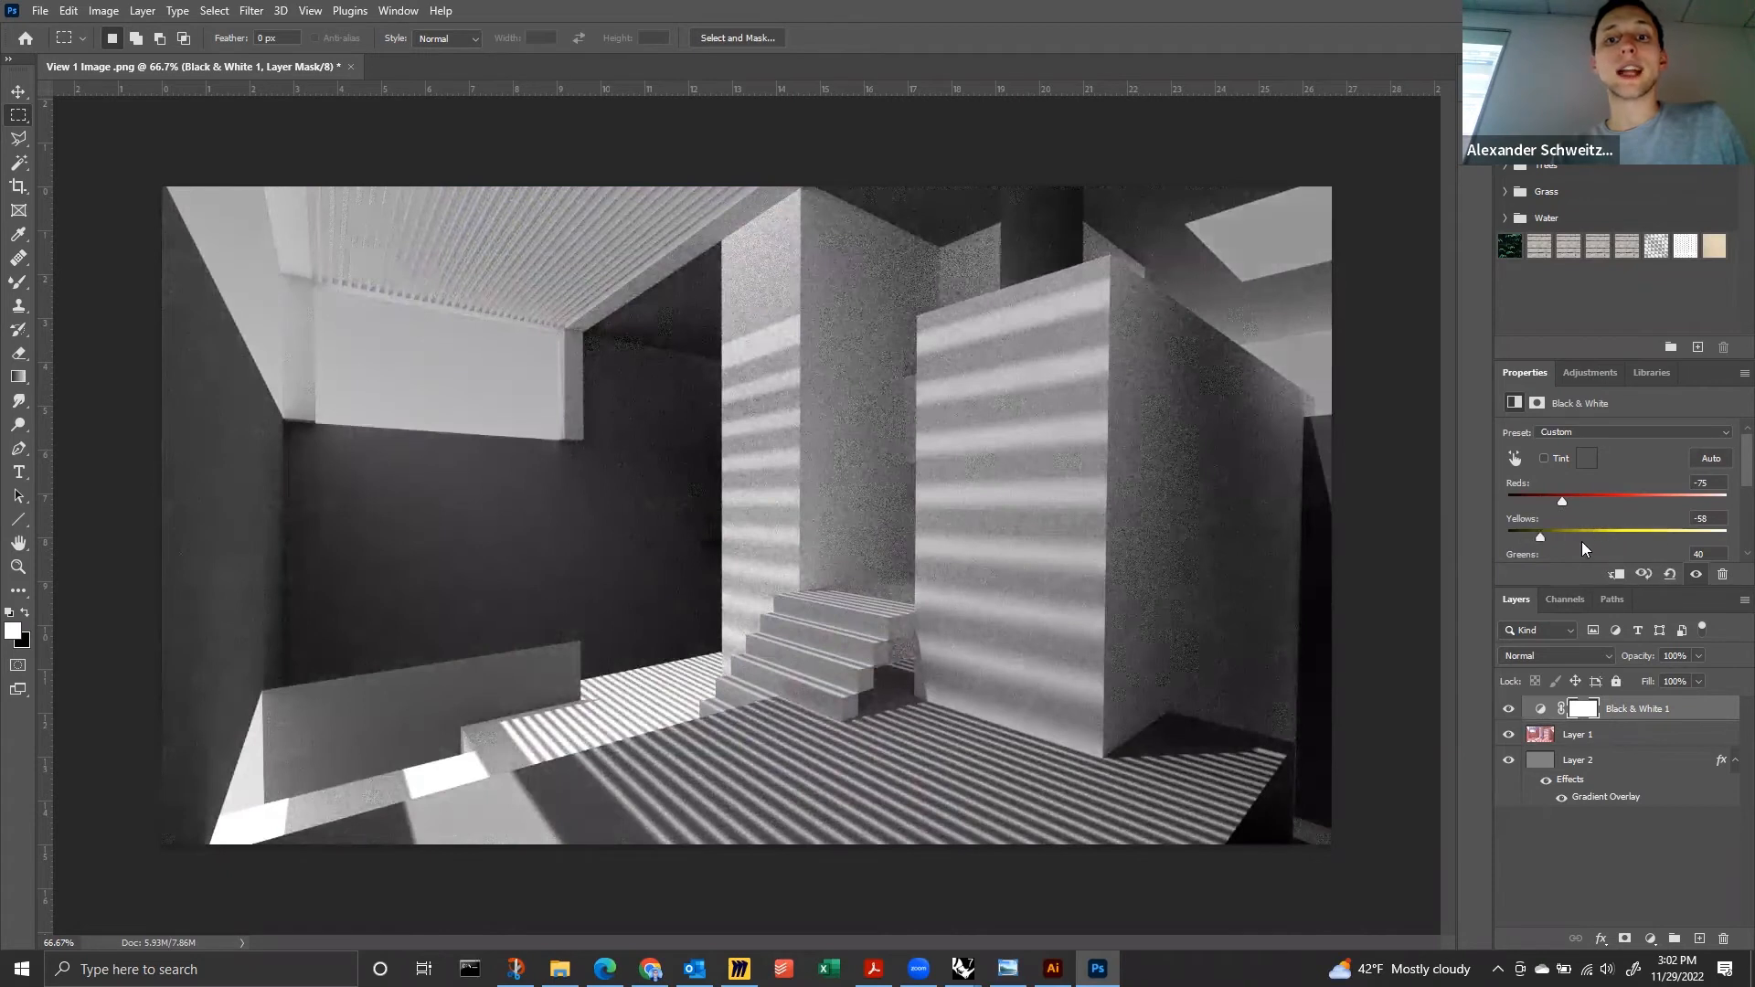
pyautogui.scroll(-1, 1598, 497)
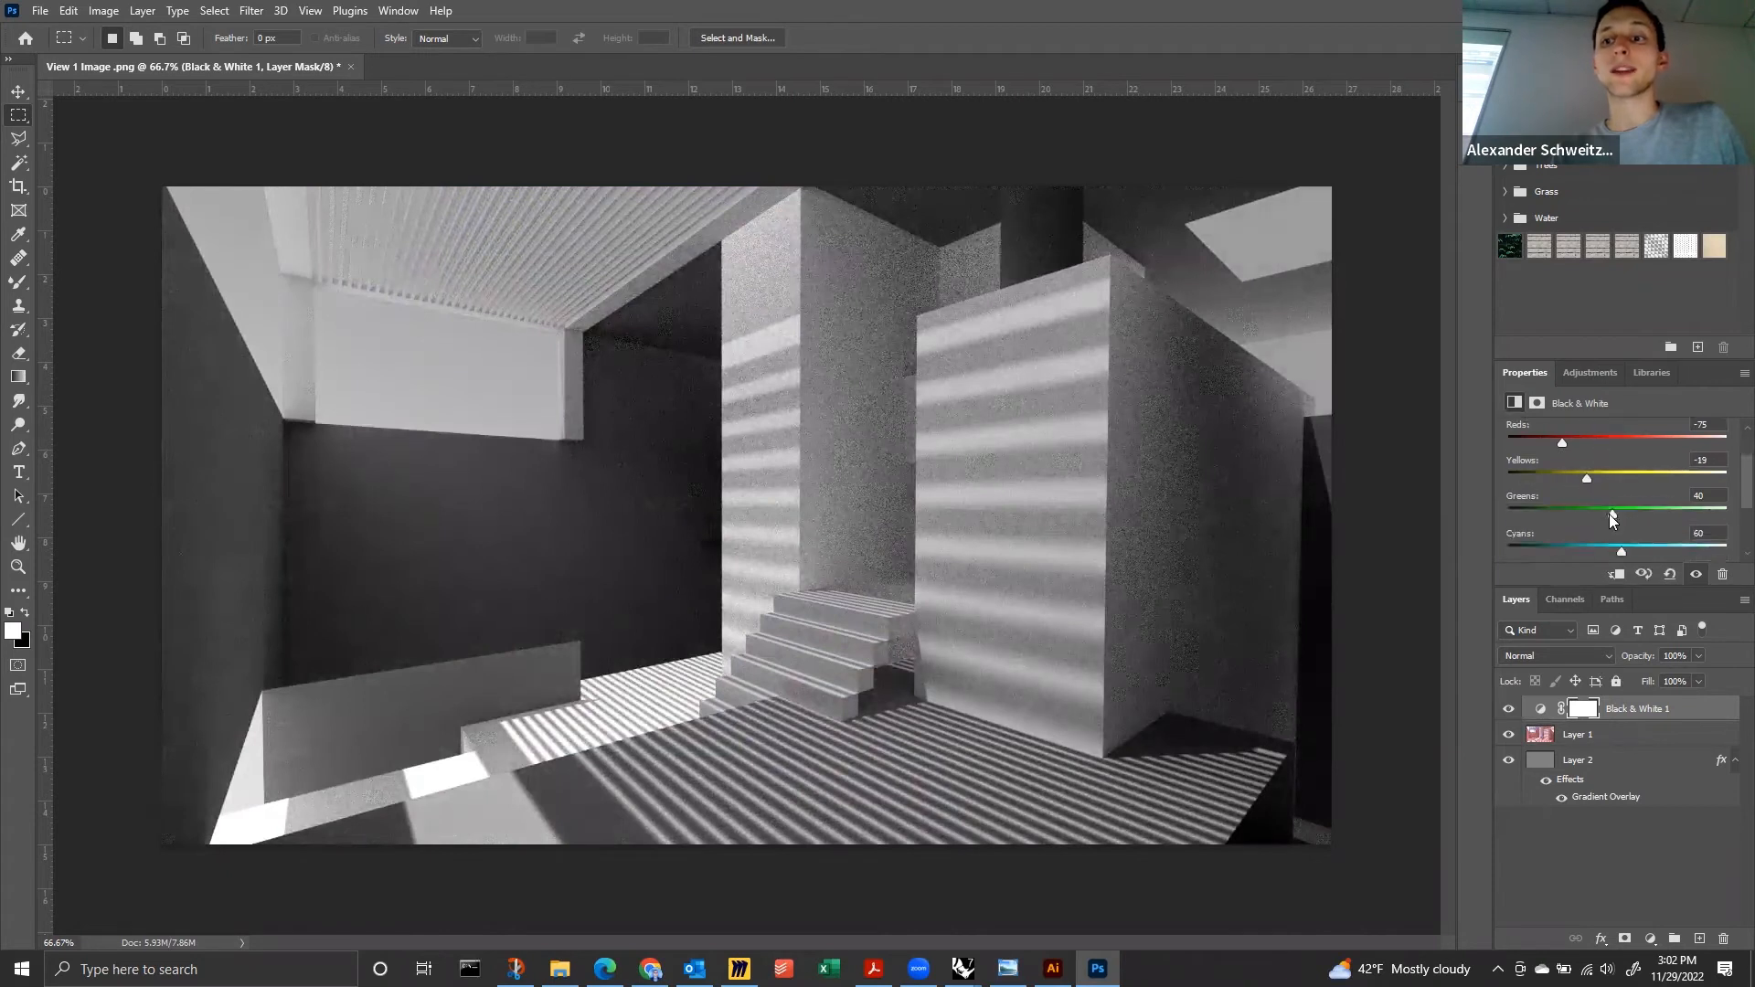
pyautogui.moveTo(1609, 514); pyautogui.dragTo(1547, 521)
pyautogui.scroll(-2, 1596, 517)
pyautogui.scroll(-1, 1601, 530)
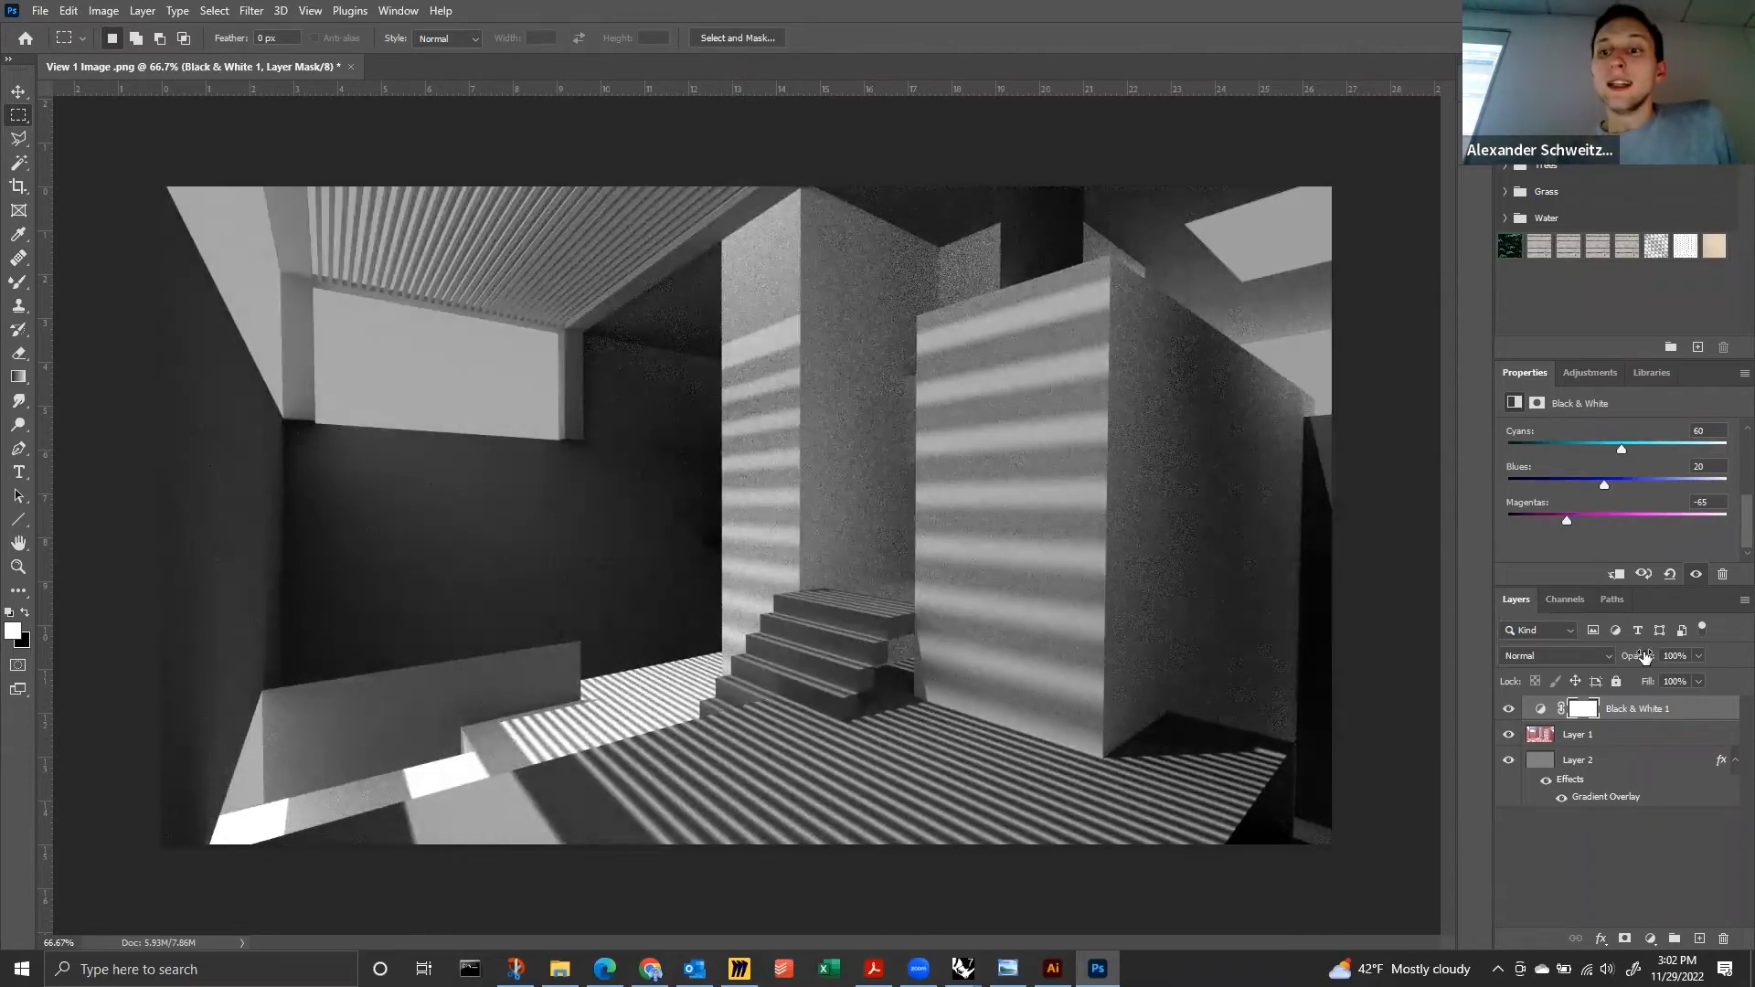
pyautogui.click(1503, 709)
pyautogui.click(1503, 709)
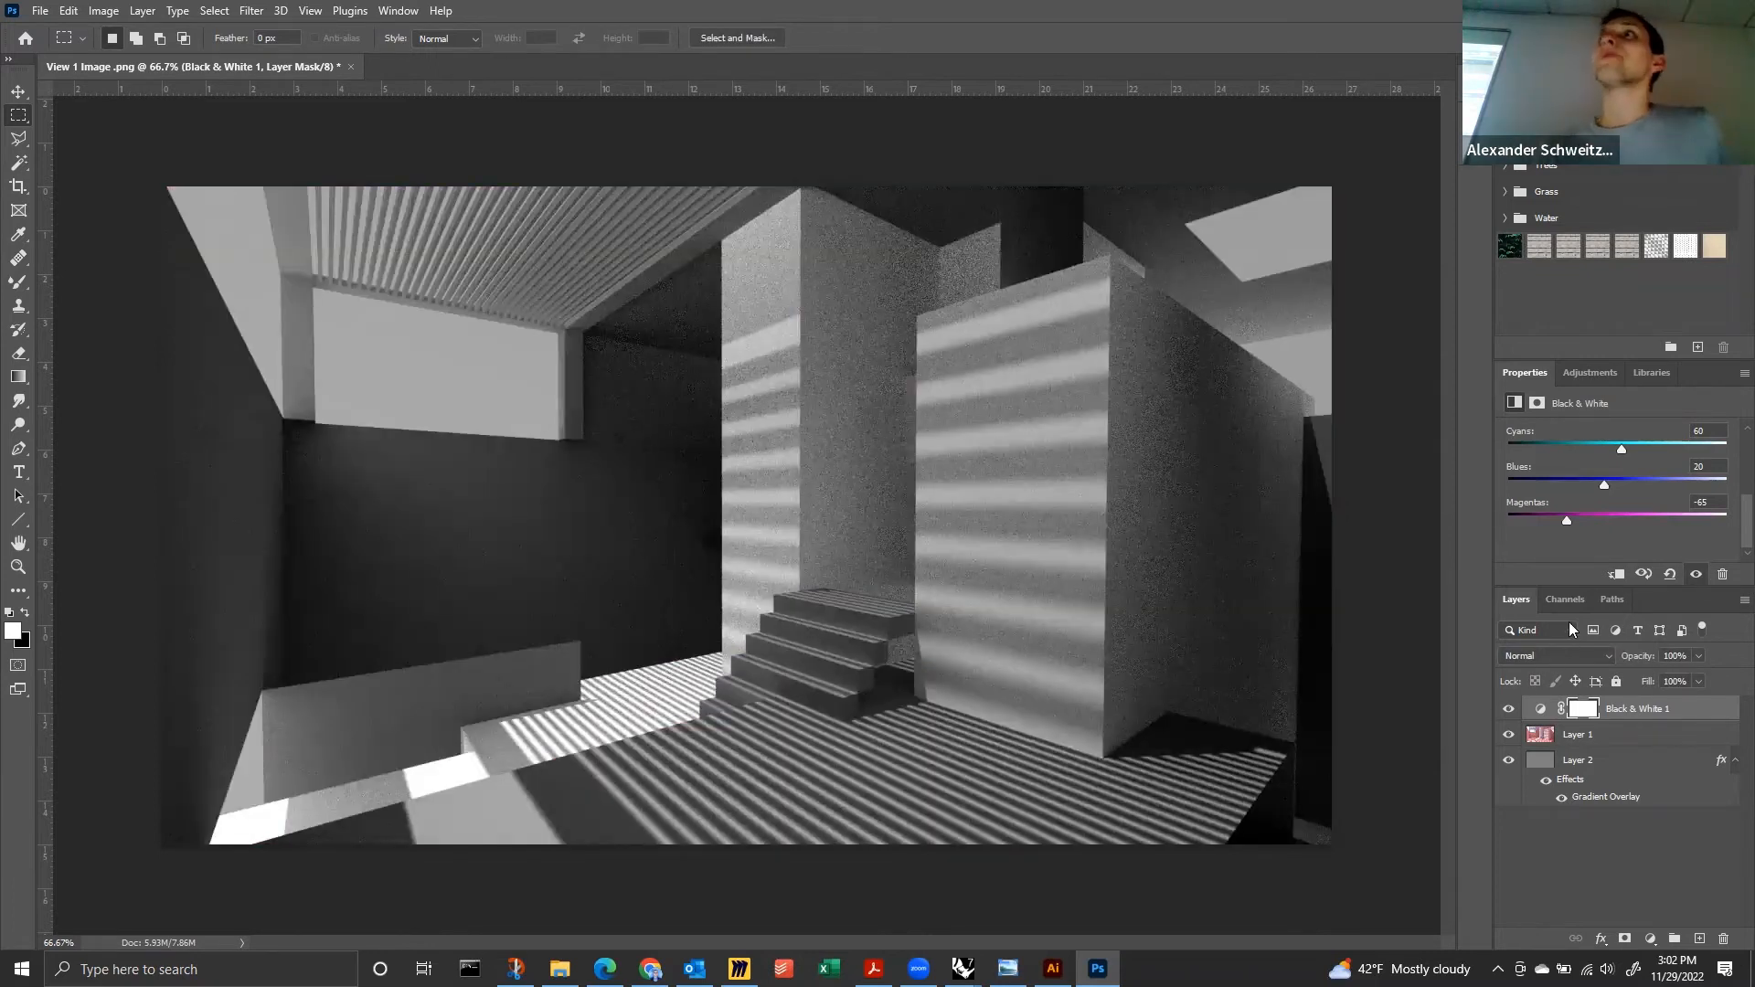
pyautogui.scroll(2, 1544, 475)
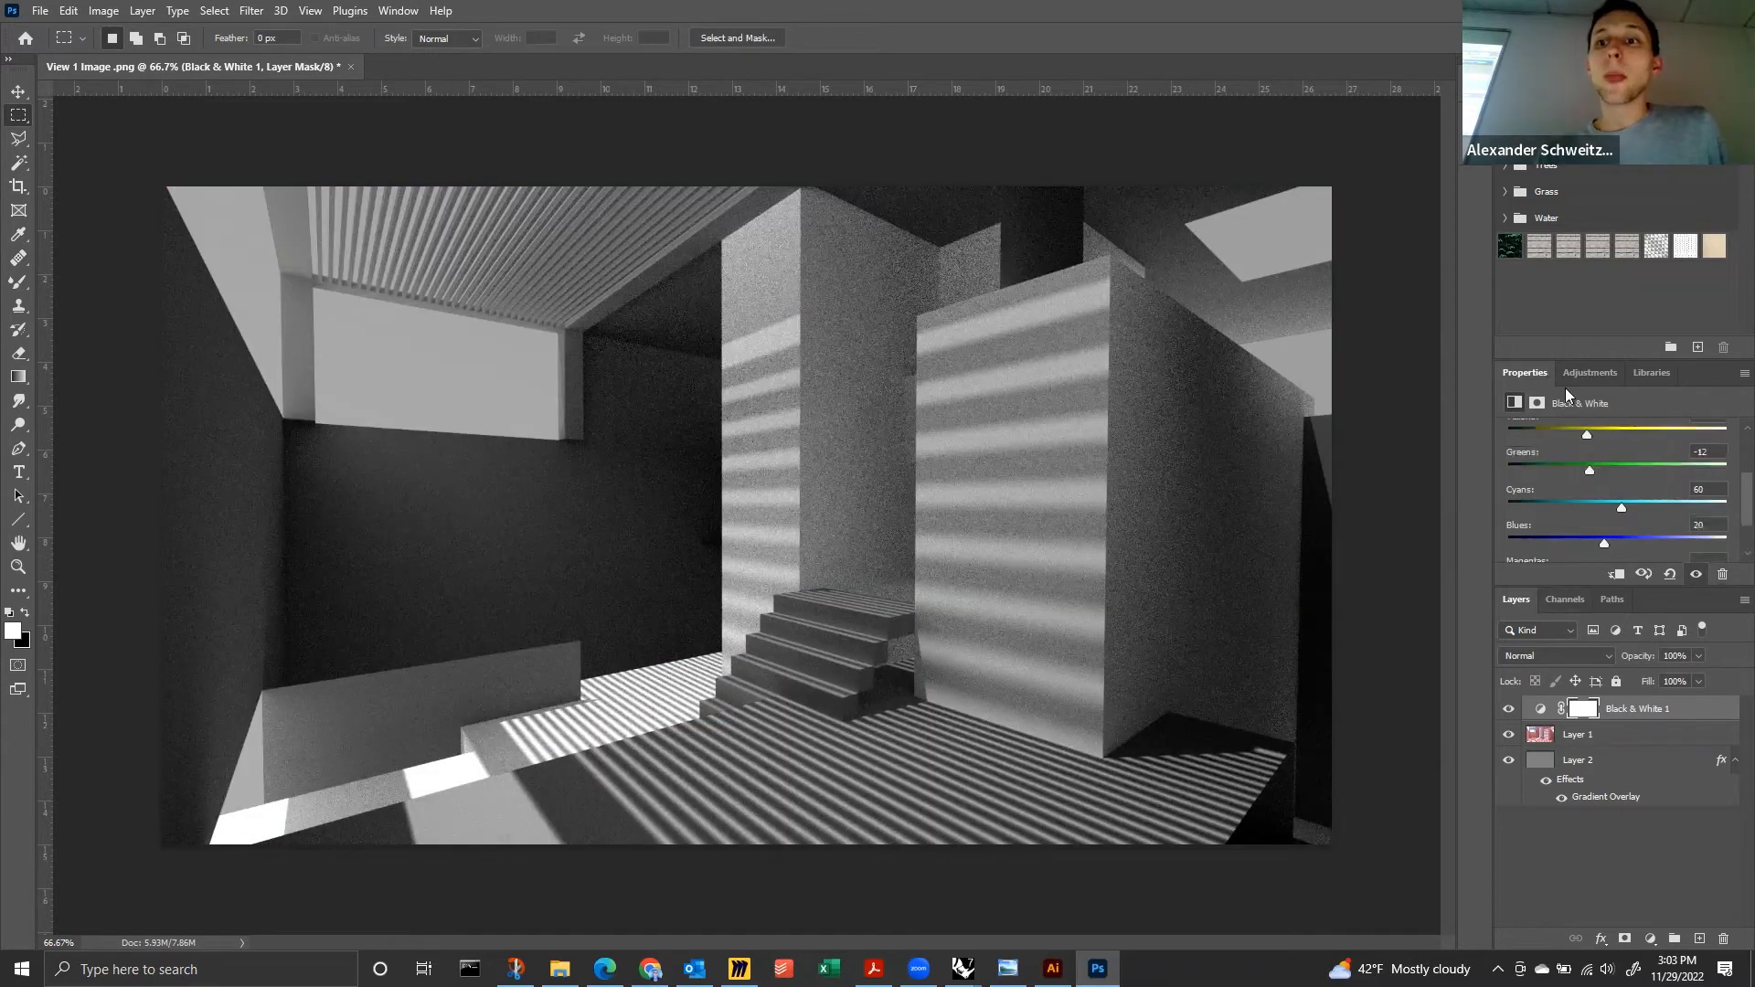
# Add a Brightness/Contrast adjustment layer above Black & White 1 with brightness 3 and contrast 62.
pyautogui.click(1590, 371)
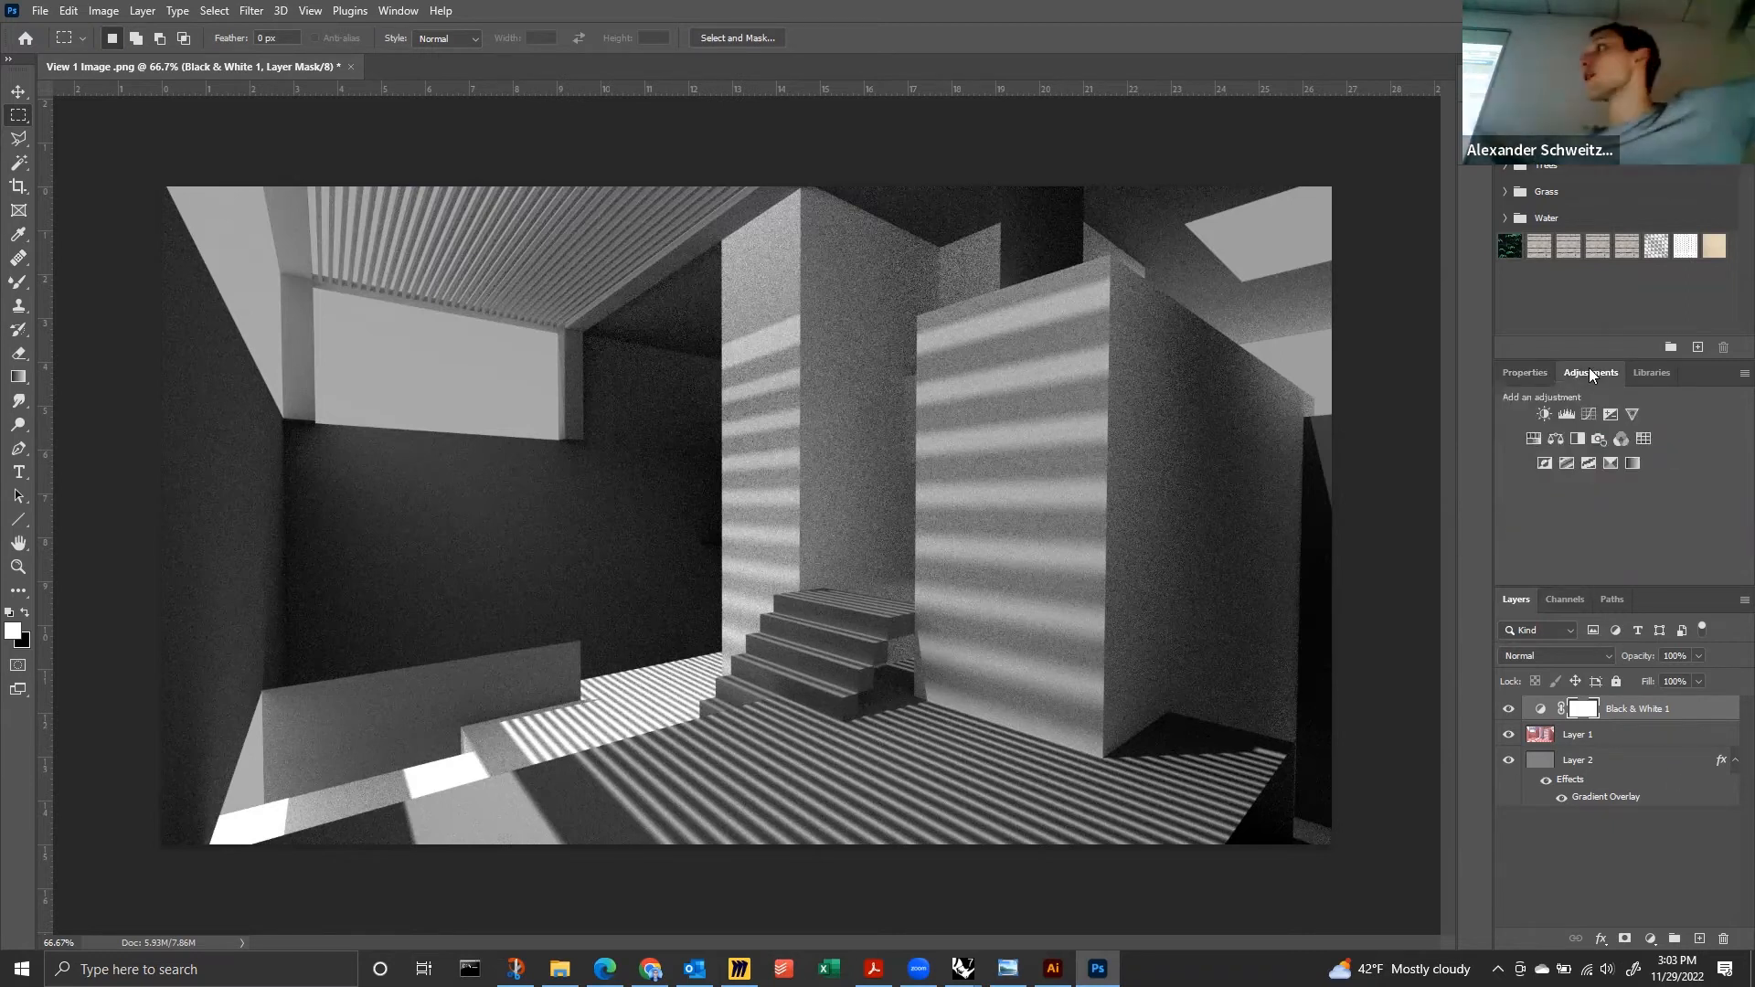
pyautogui.click(1545, 413)
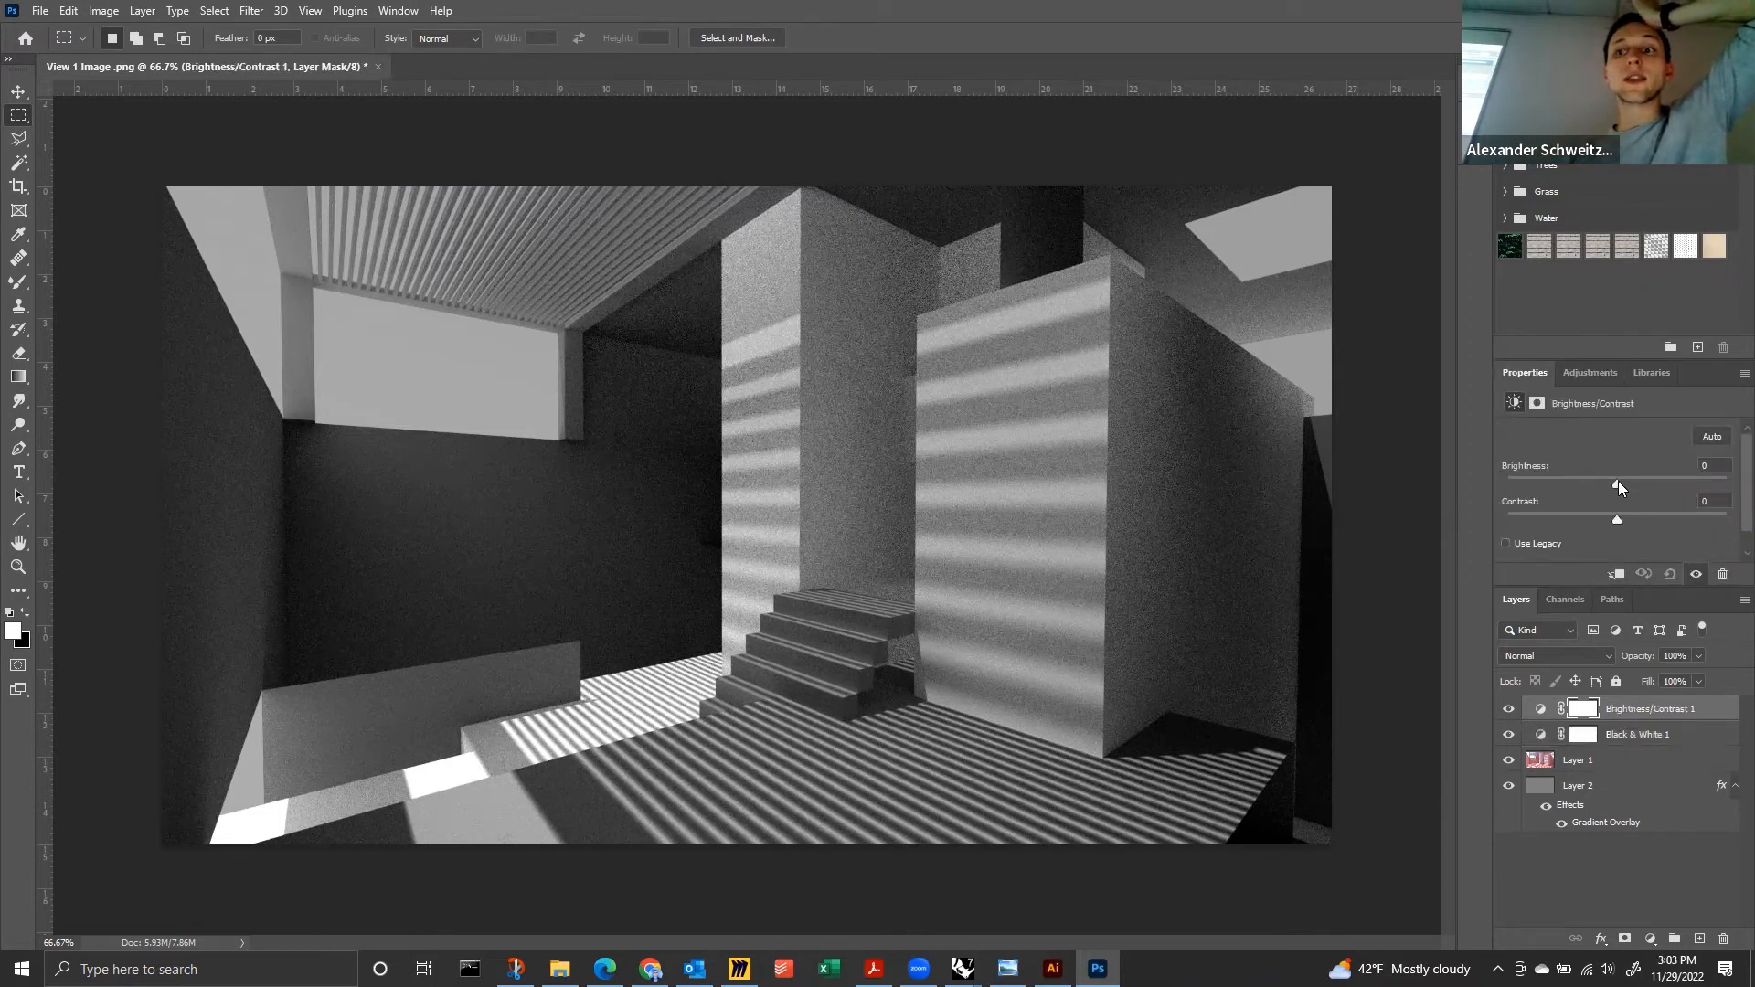
pyautogui.moveTo(1618, 482); pyautogui.dragTo(1683, 523)
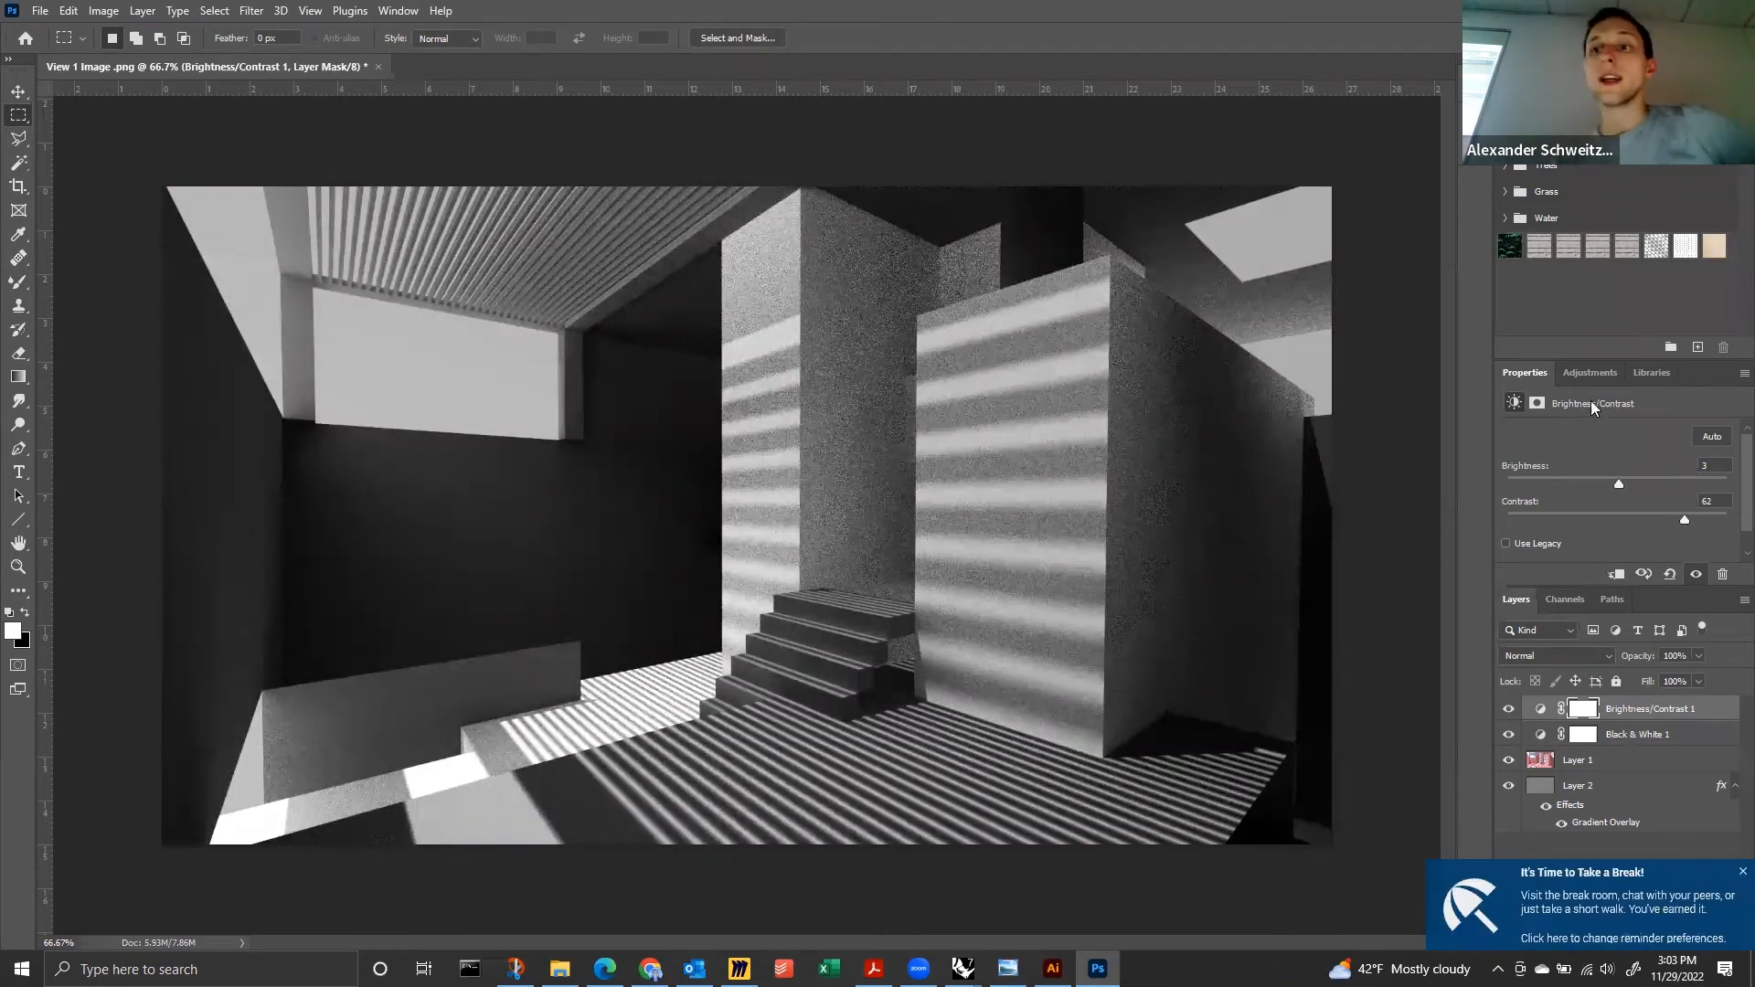
# Add a Levels adjustment layer above Brightness/Contrast 1.
pyautogui.click(1592, 373)
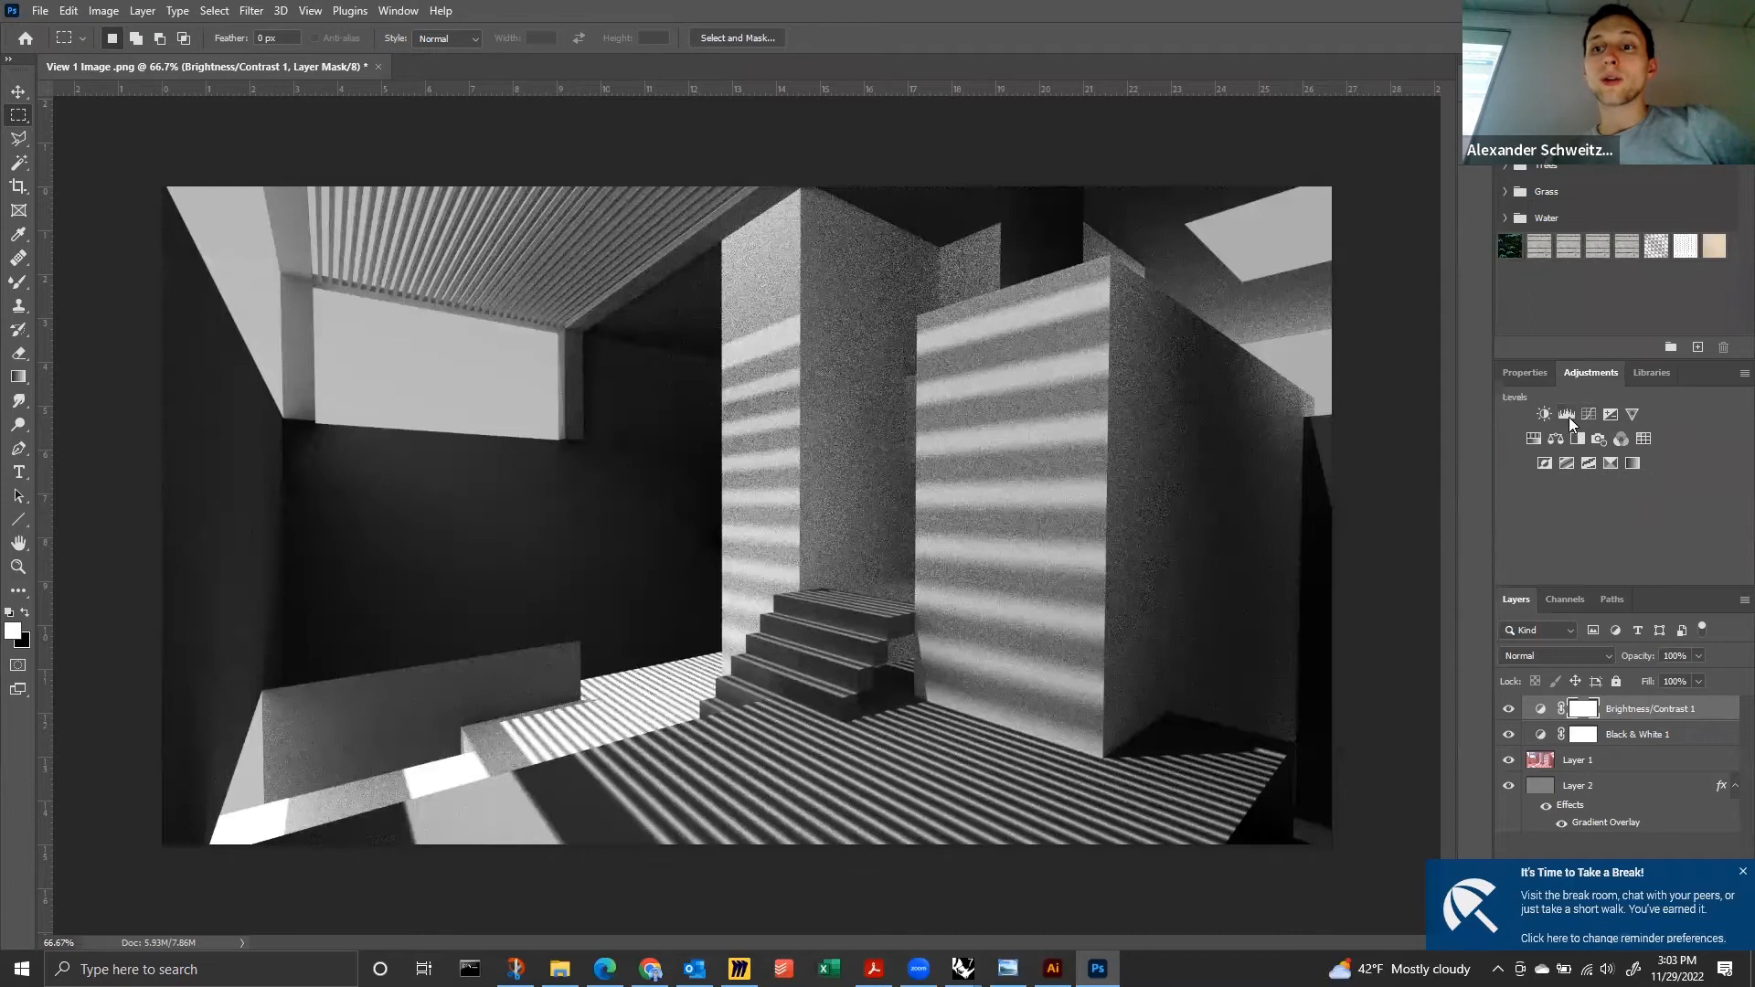
pyautogui.click(1569, 417)
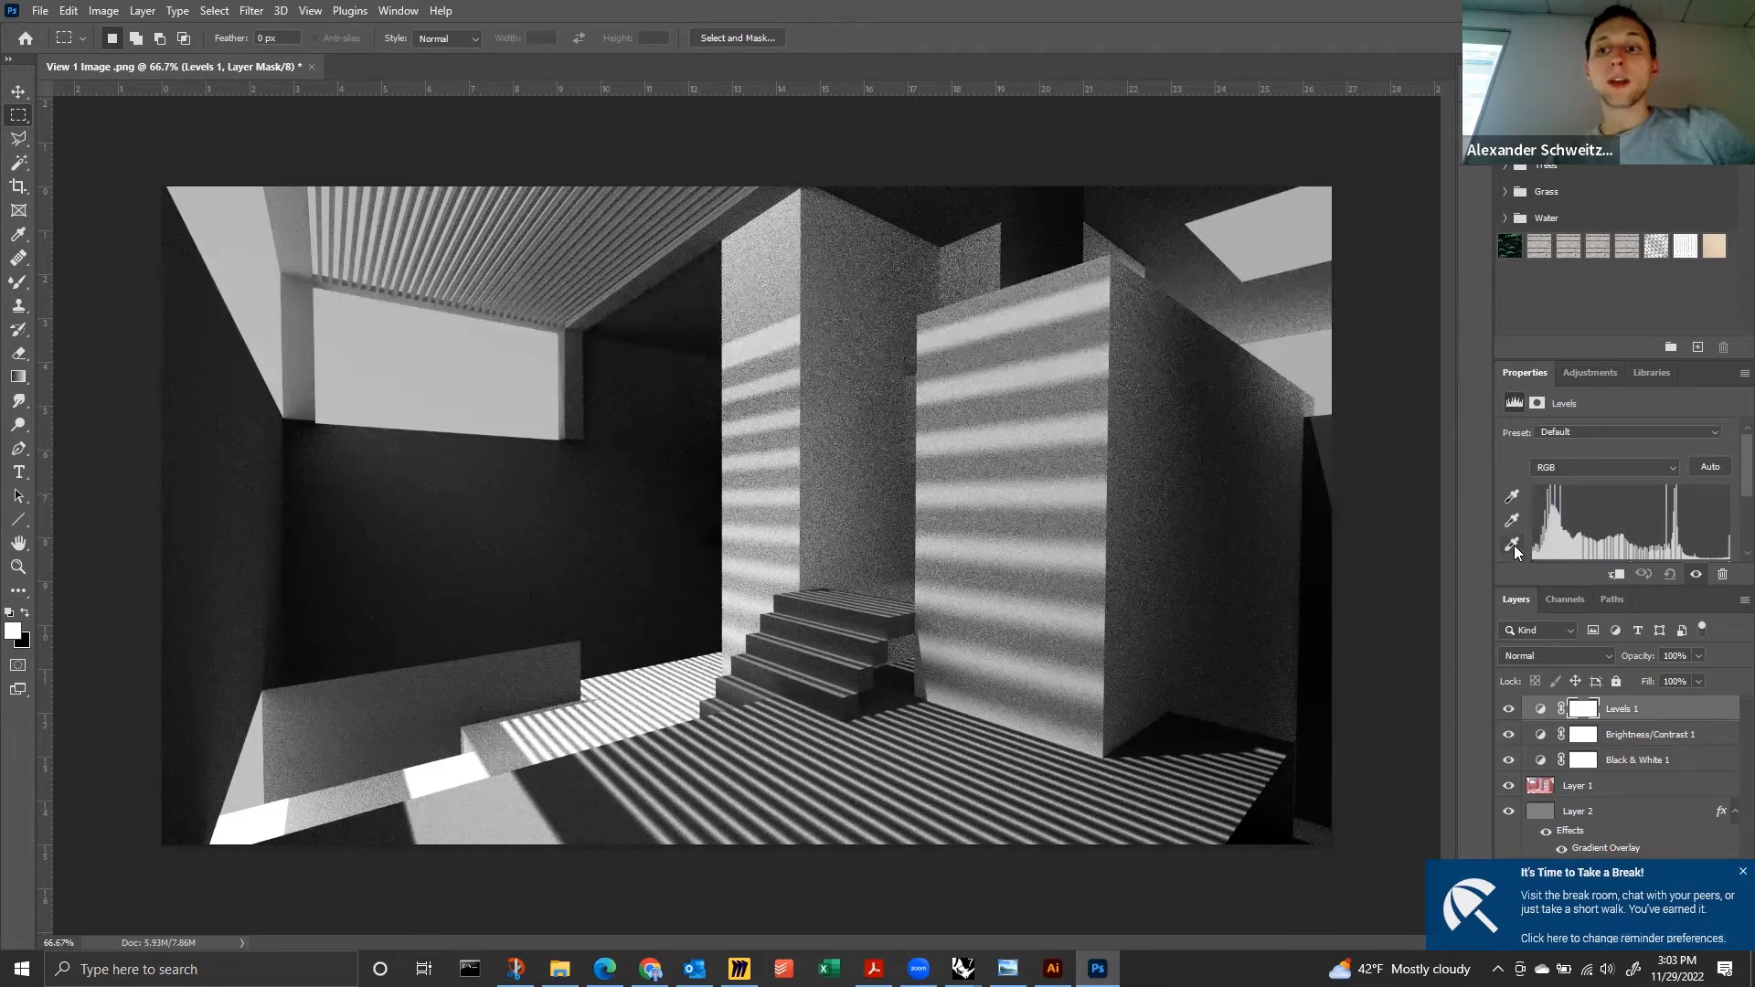
# Try setting the Levels white point by sampling the sunlit face of the tall wall, and undo it.
pyautogui.click(1512, 544)
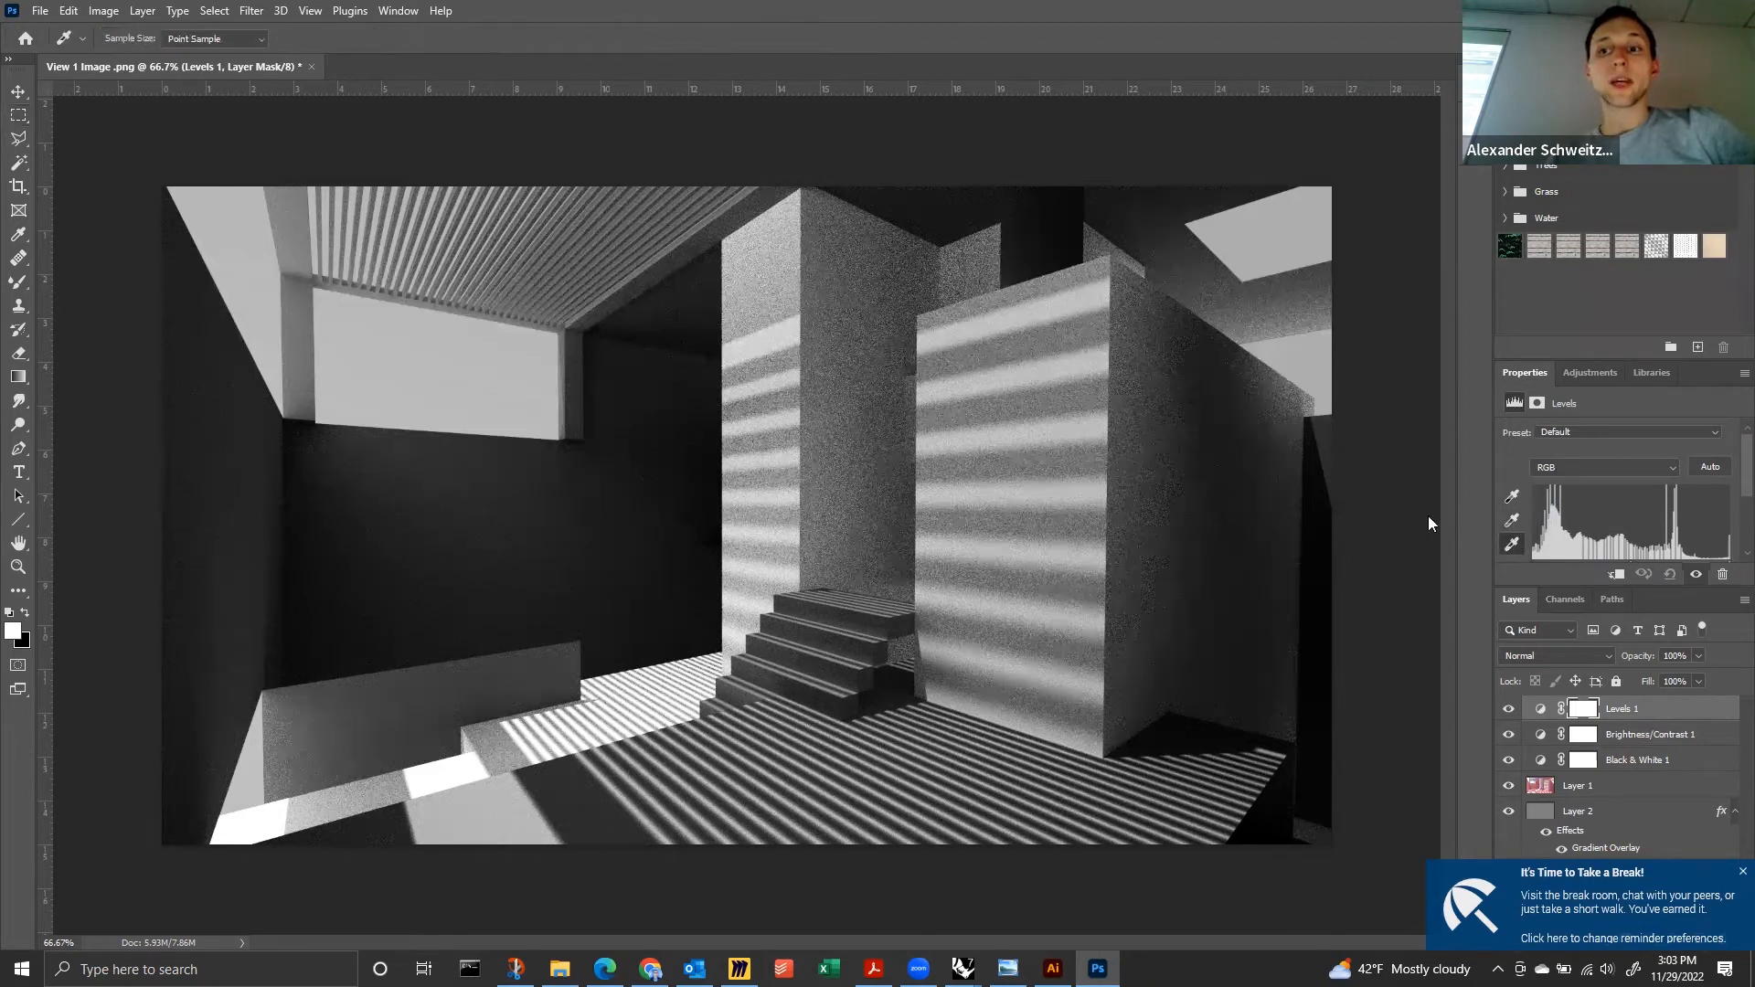
pyautogui.click(760, 339)
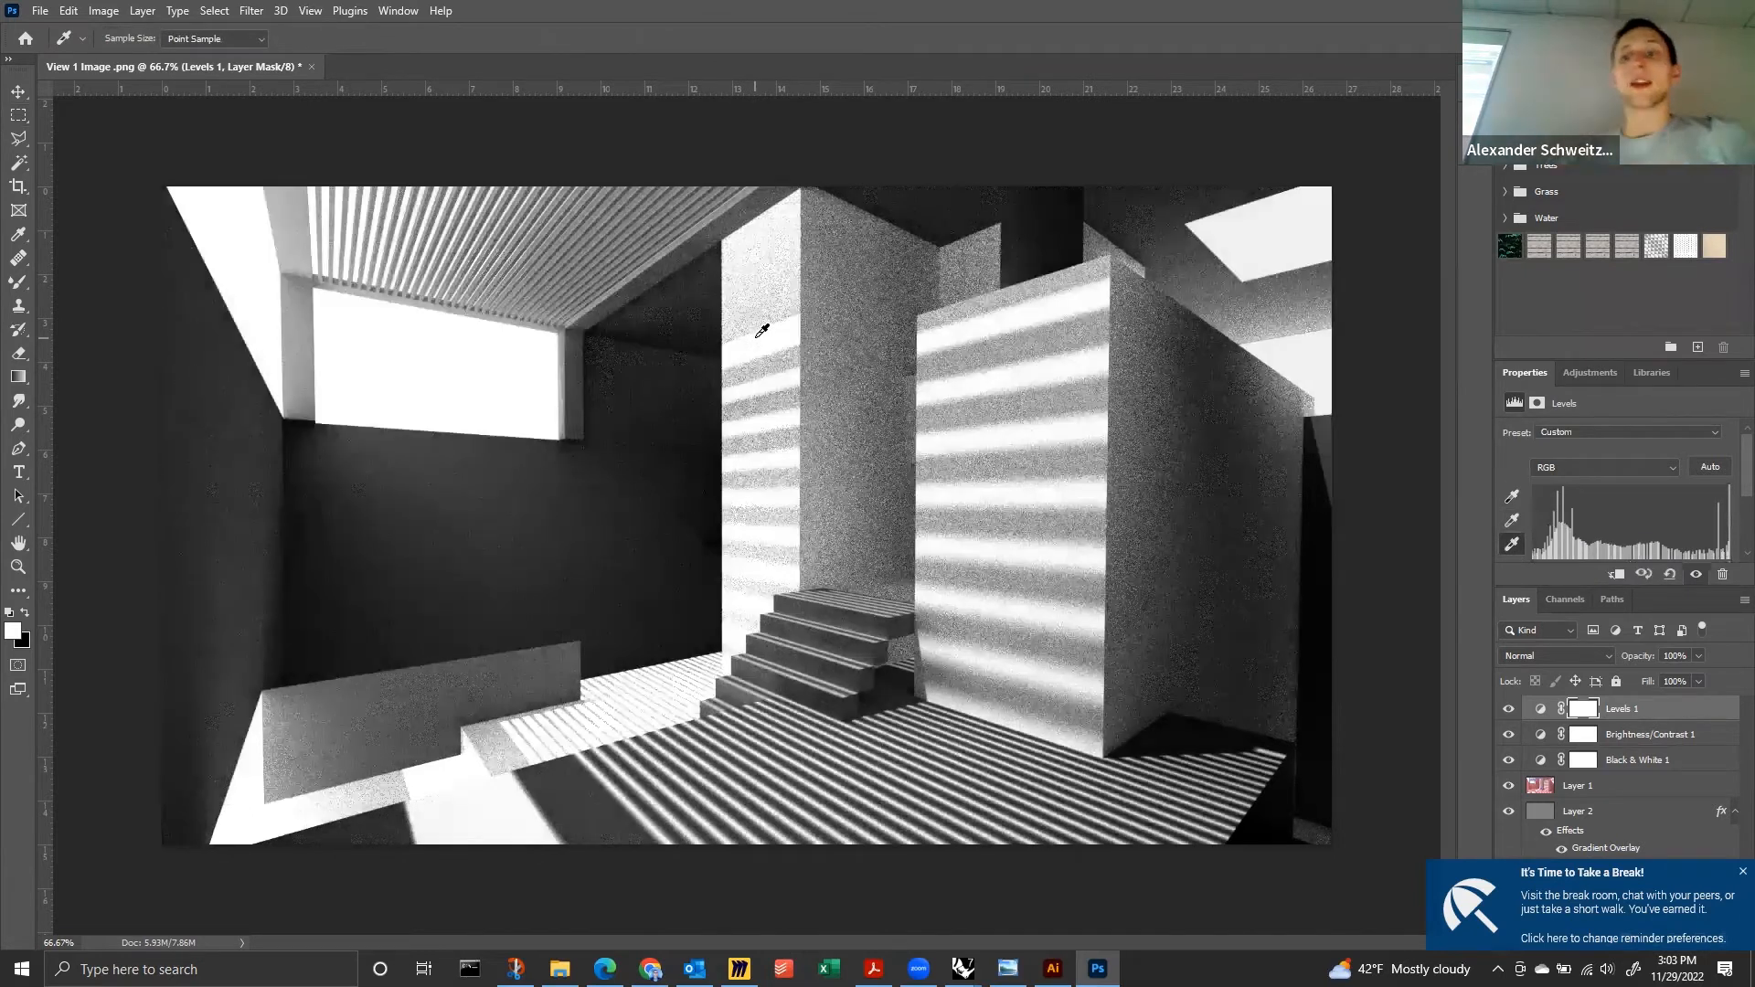
pyautogui.hotkey('ctrl', 'z')
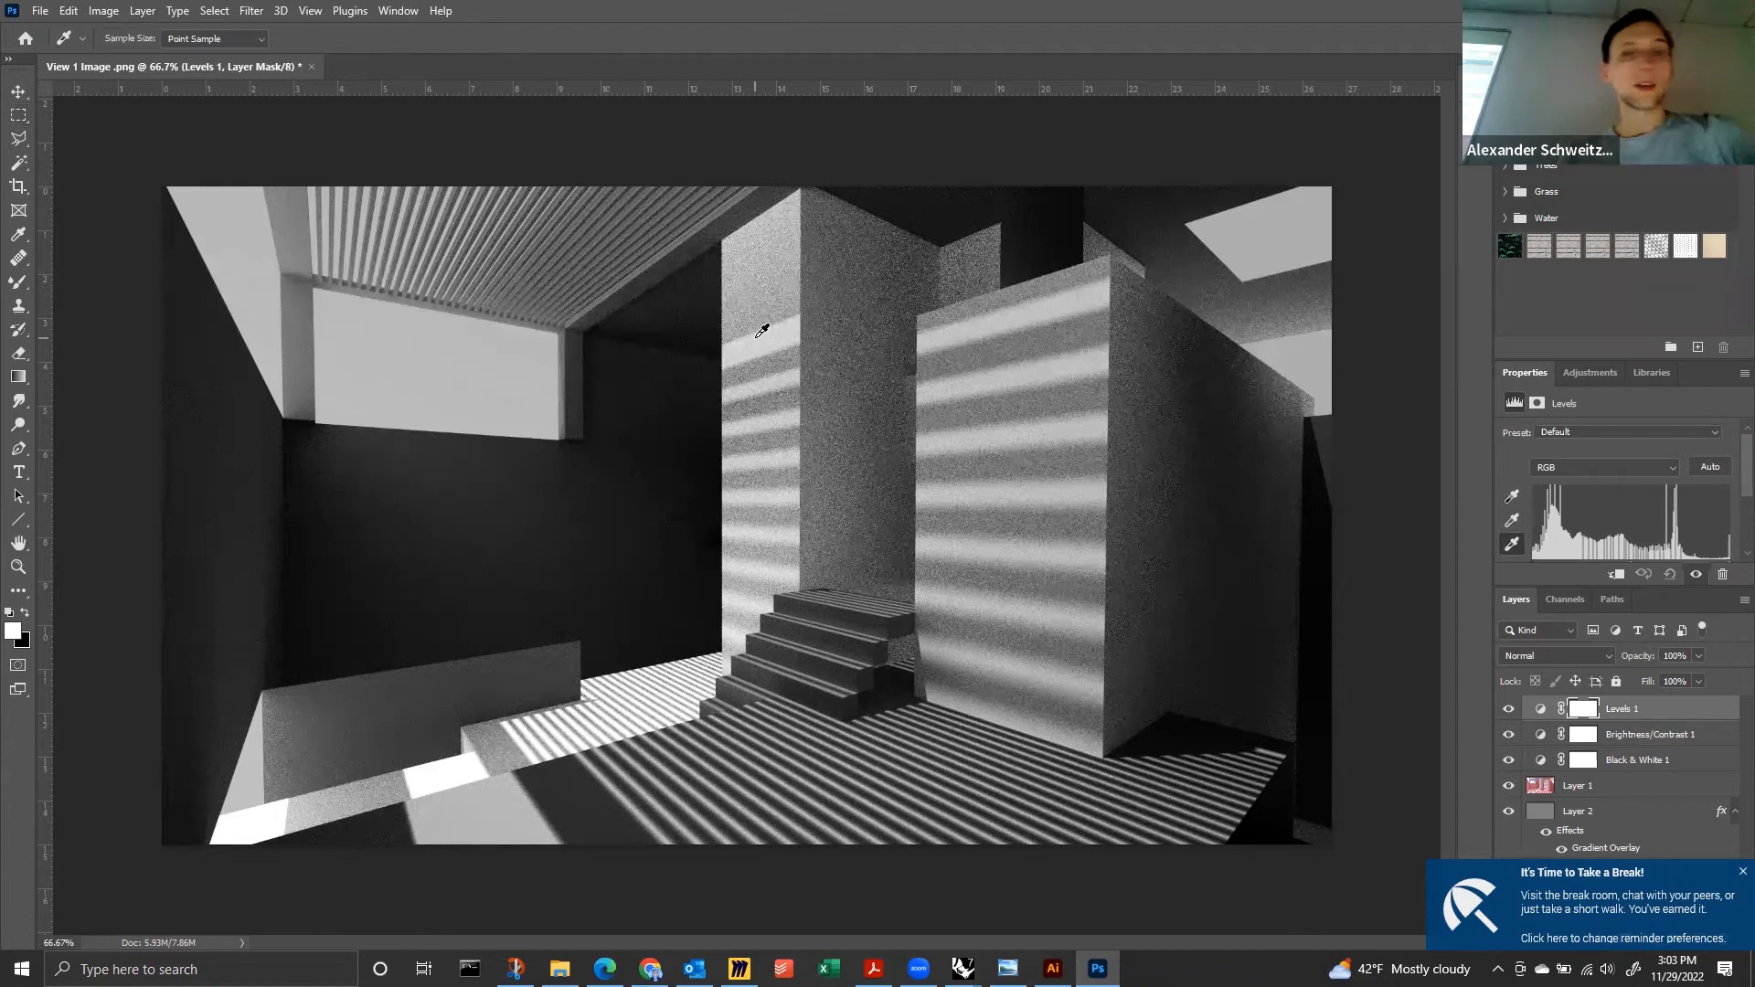
# Sample the dark wall at the image's far right edge as the Levels black point, and apply the automatic levels correction.
pyautogui.click(1520, 494)
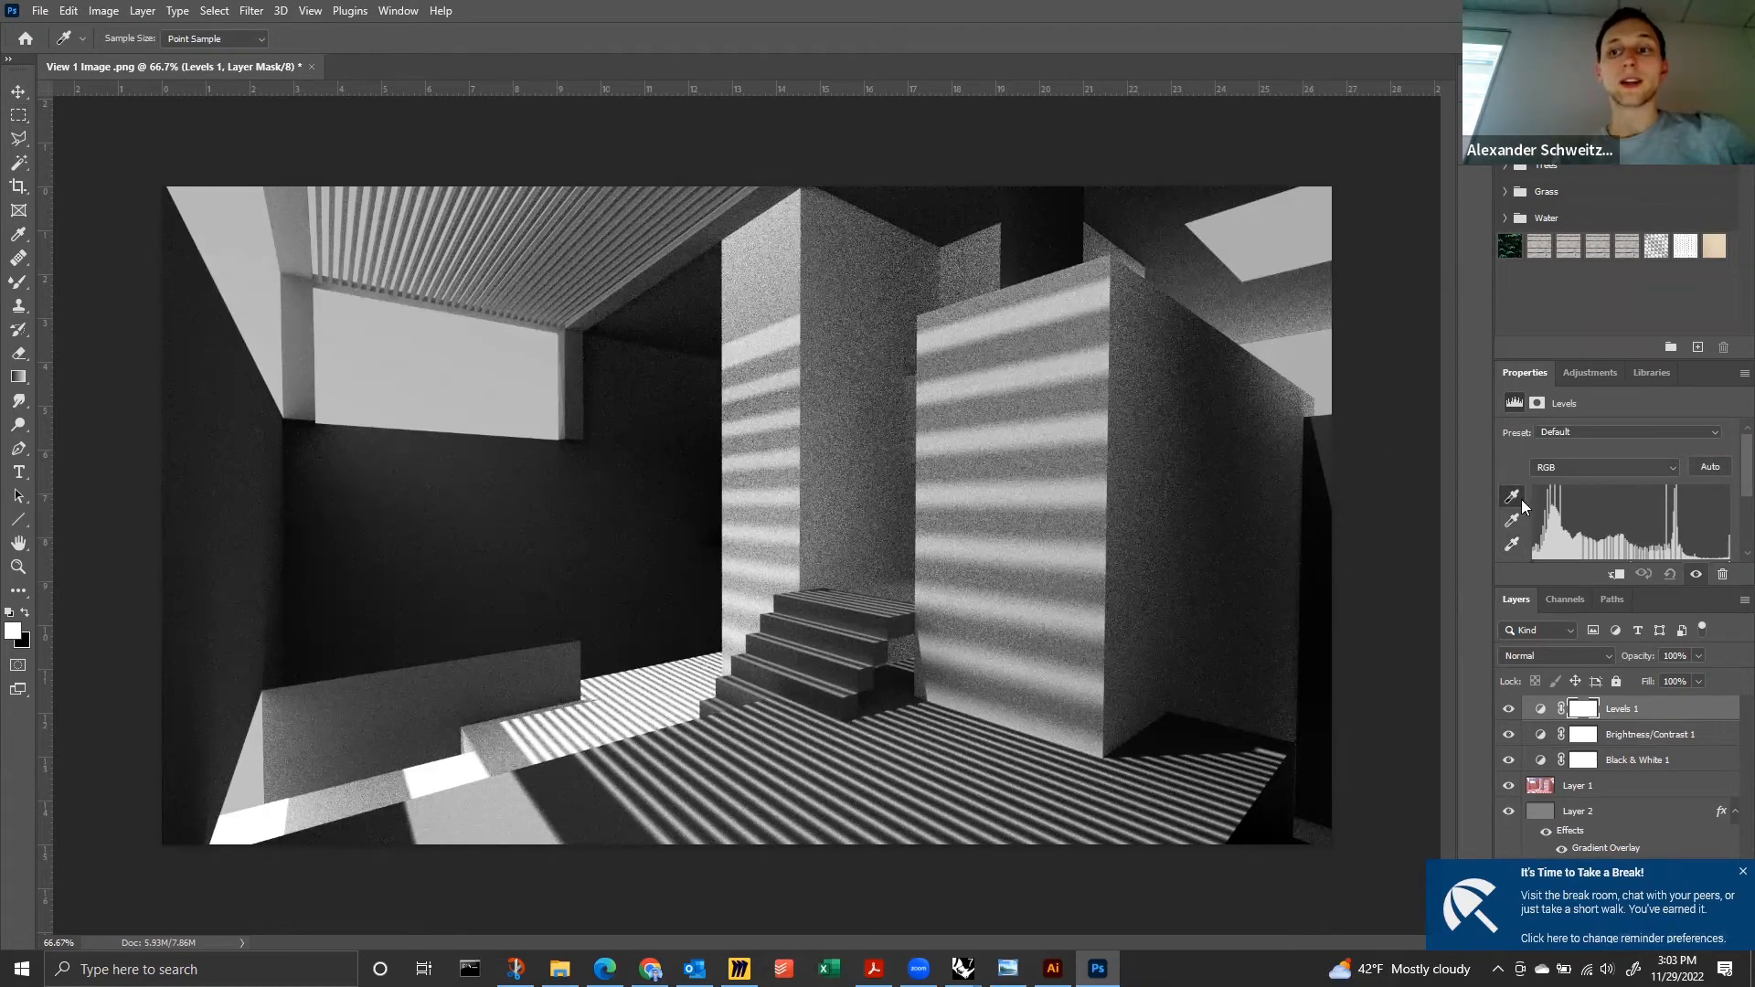
pyautogui.click(1325, 647)
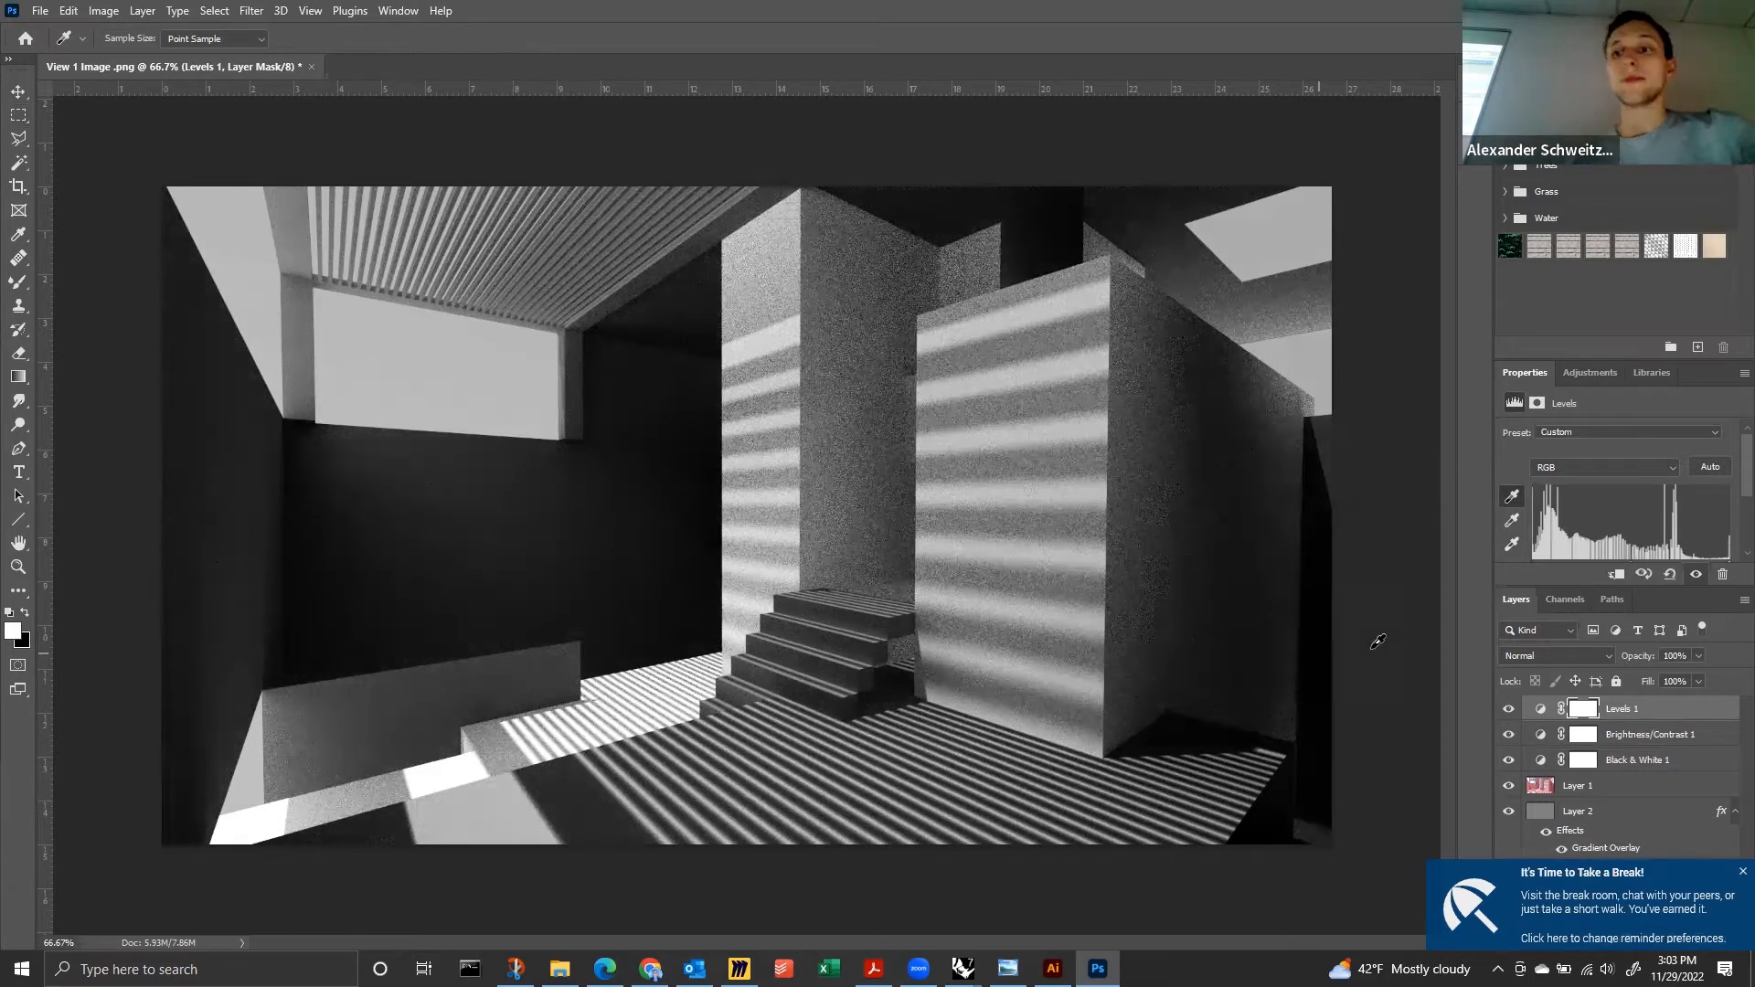
pyautogui.click(1710, 468)
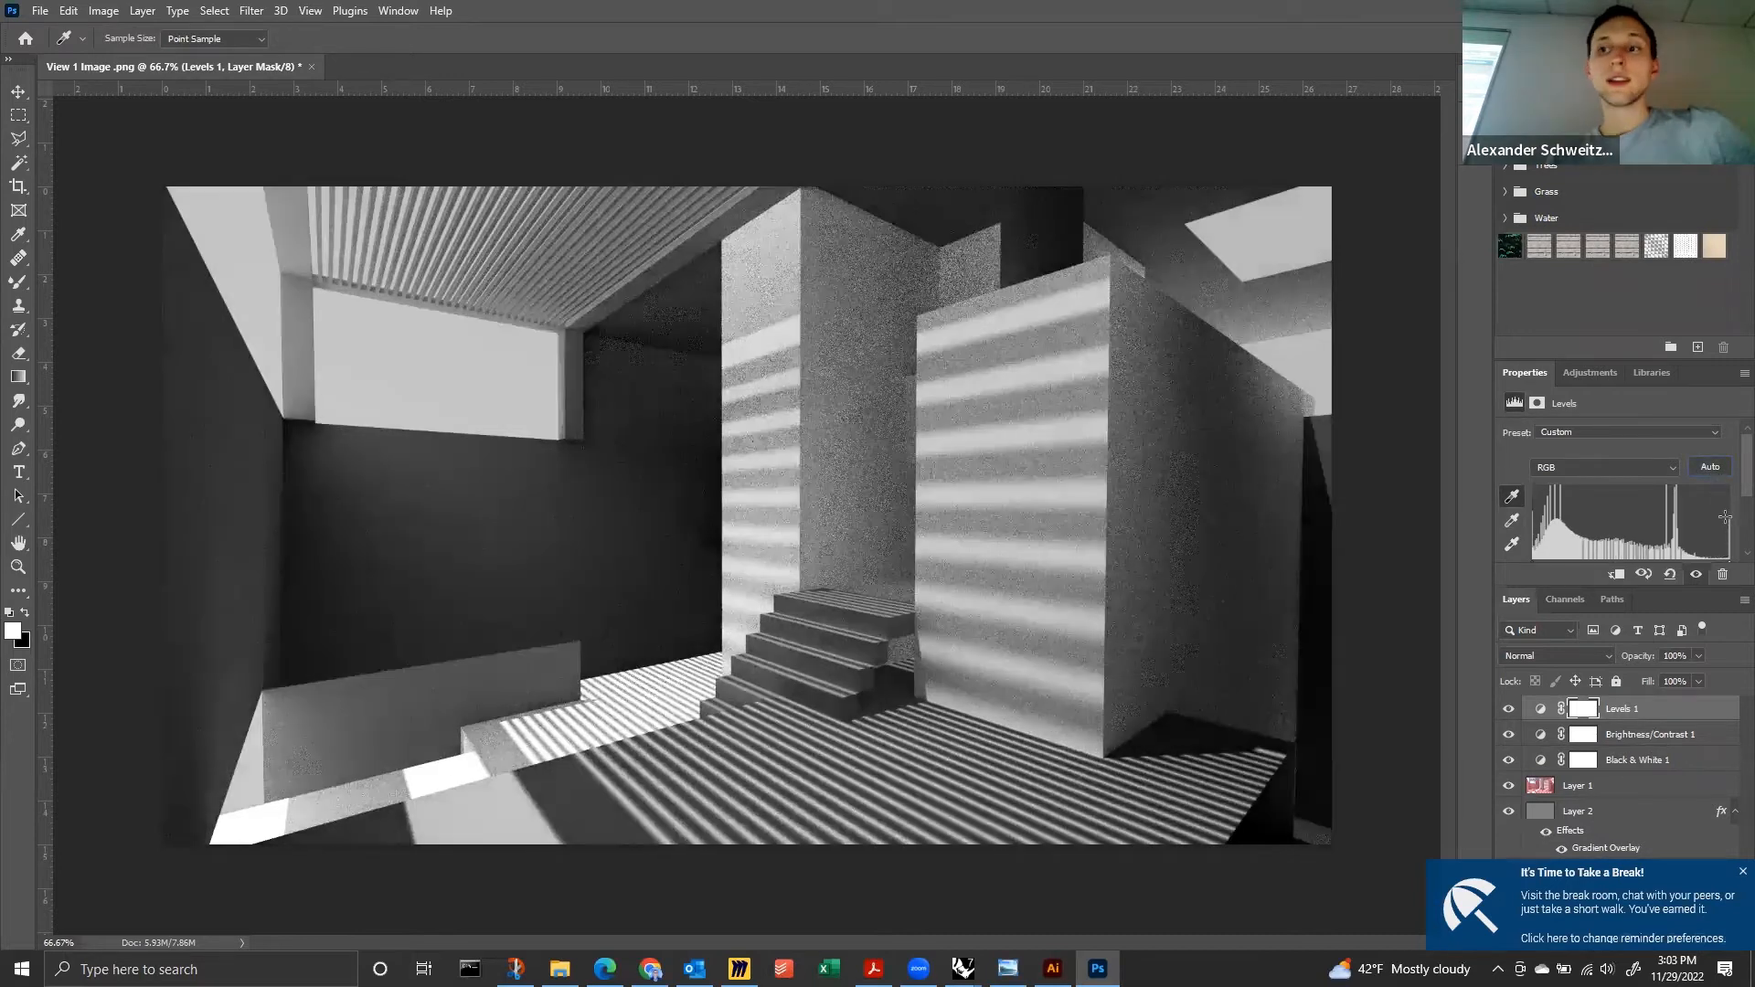
# Compare the image with and without the Levels 1 adjustment, and leave that layer hidden.
pyautogui.click(1508, 710)
pyautogui.click(1508, 710)
pyautogui.click(1508, 710)
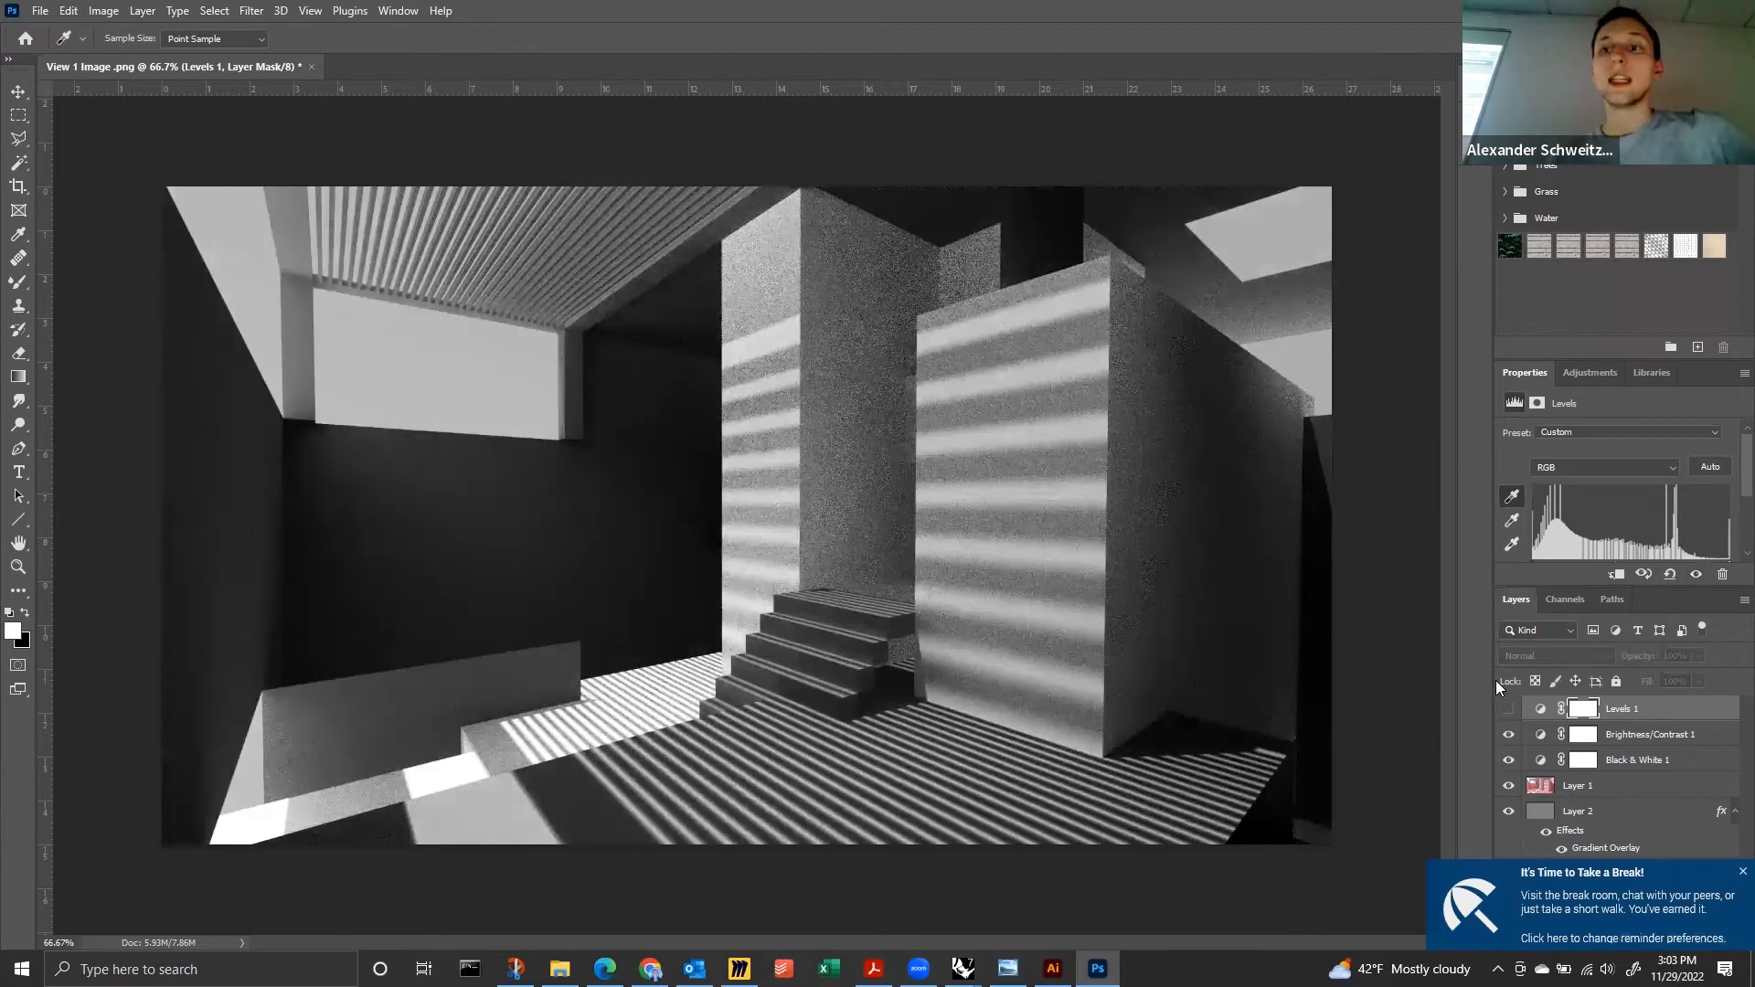
# Place the skalgubbar_277_k_in_medival_outfit PNG from the Desktop folder in File Explorer into the image at its default size.
pyautogui.click(559, 968)
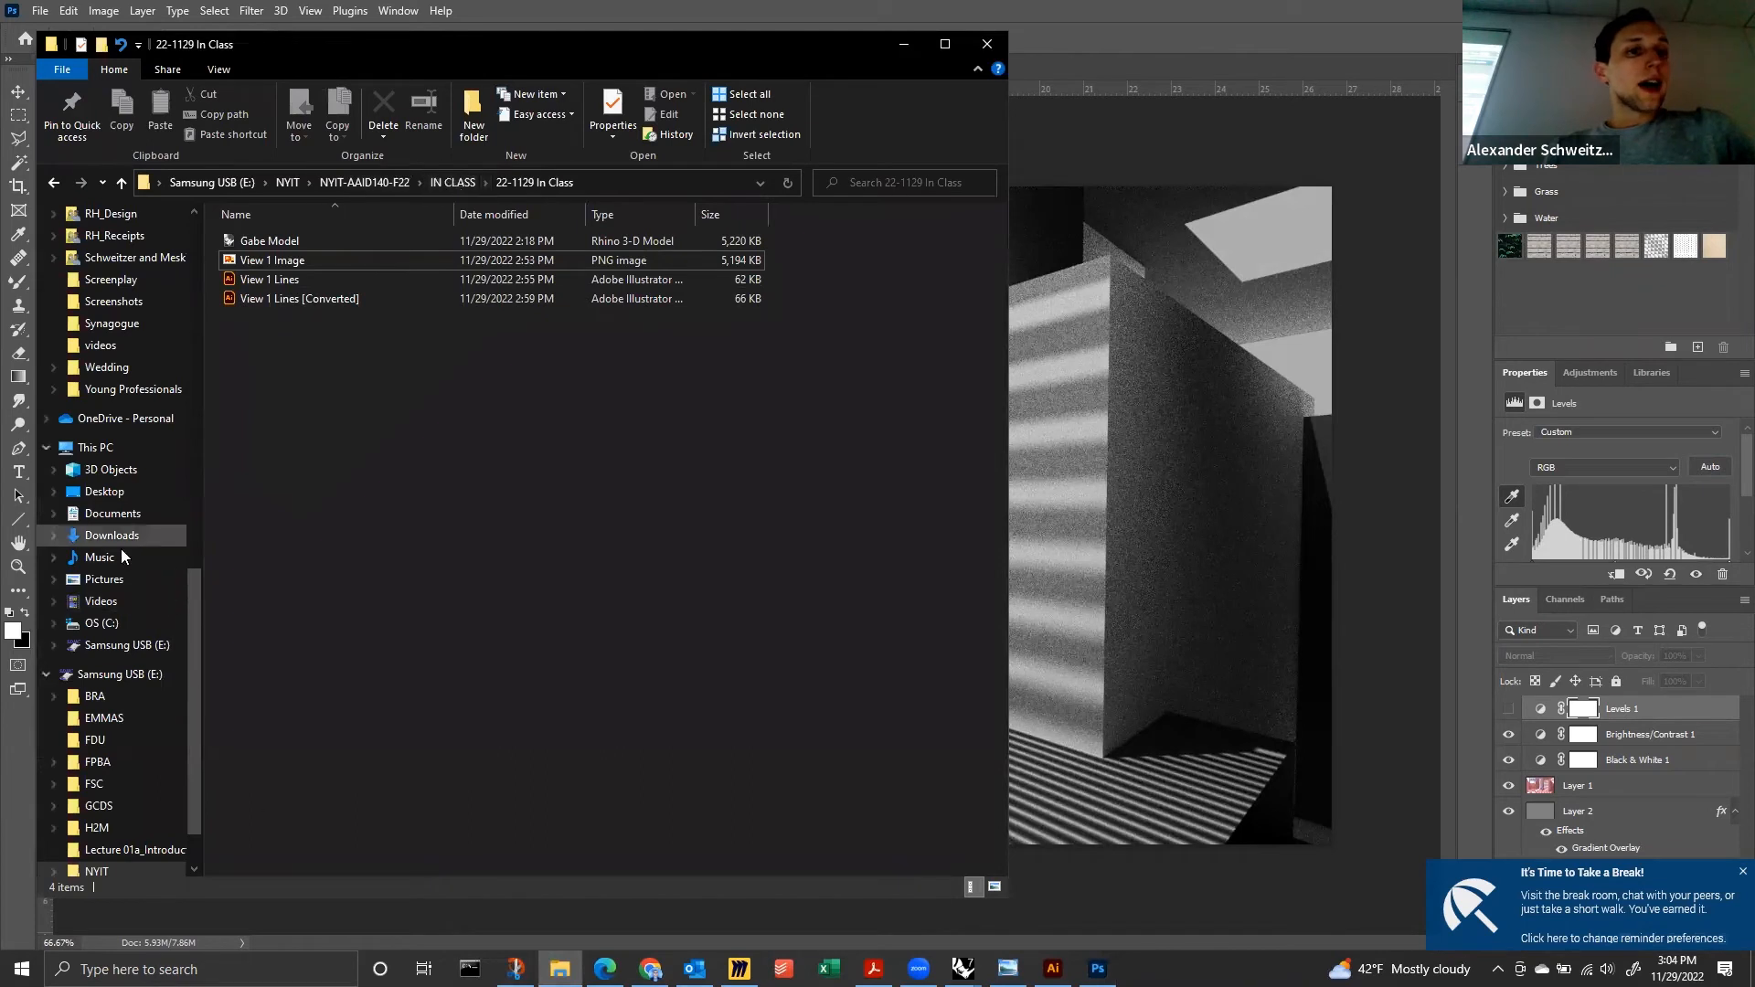
pyautogui.scroll(15, 120, 556)
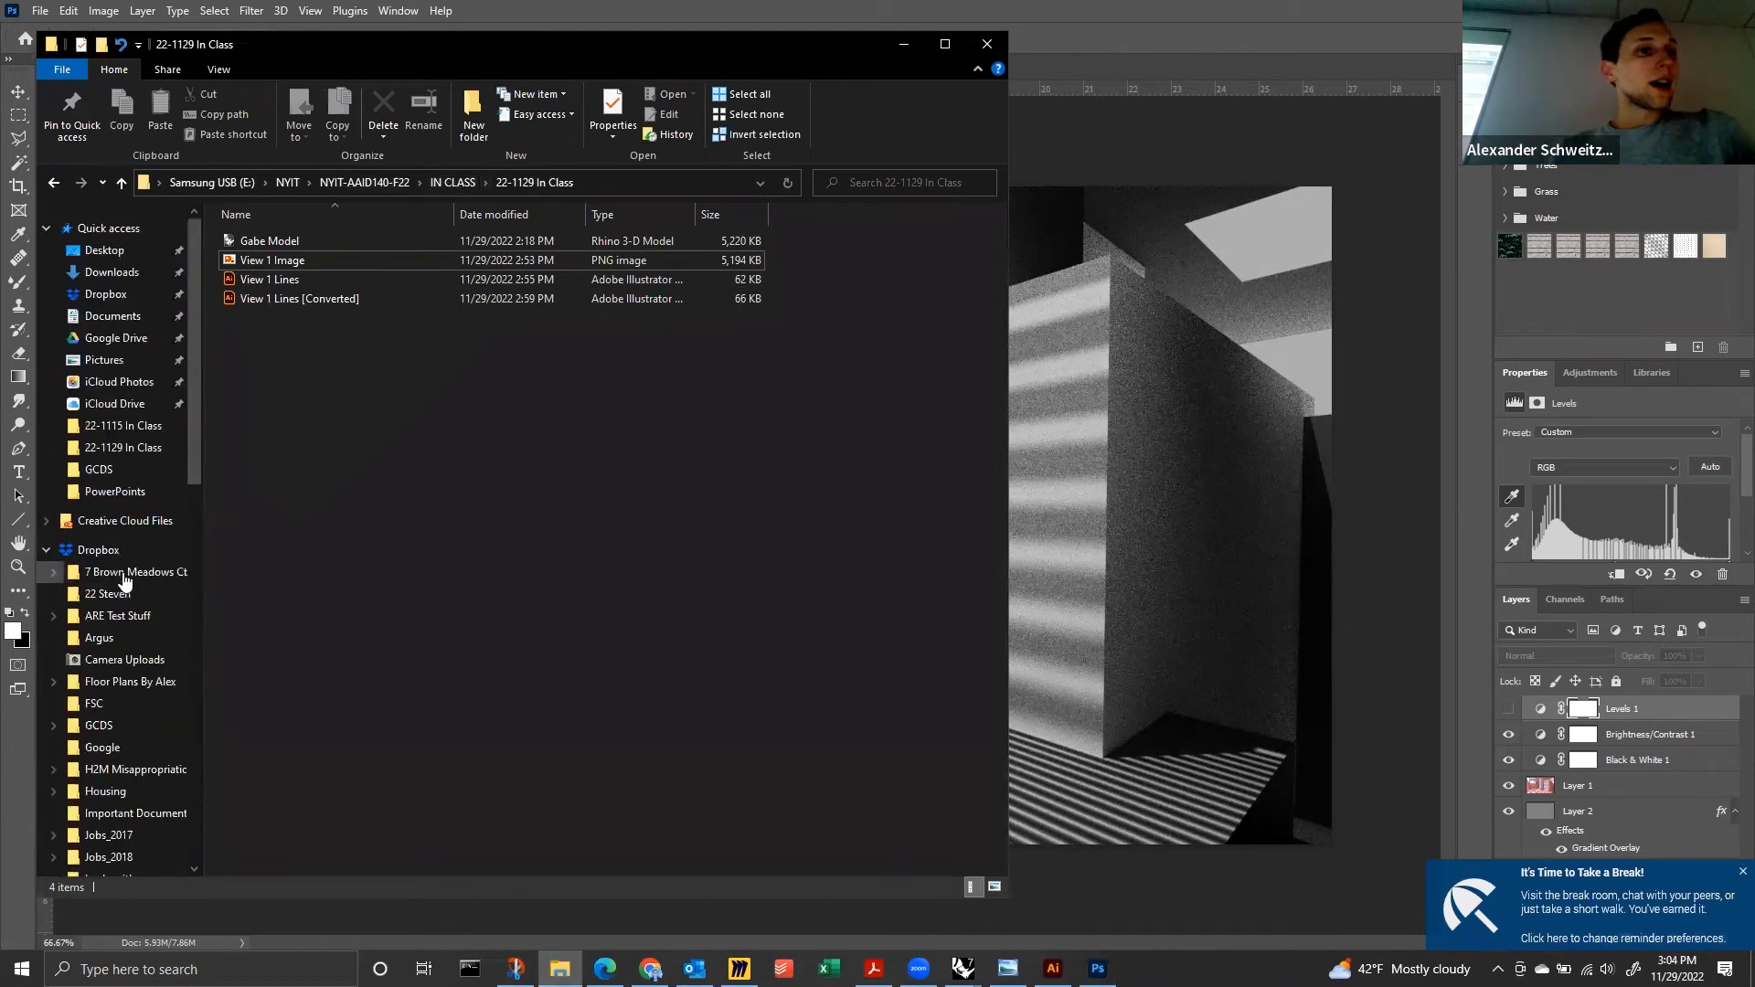
pyautogui.click(114, 316)
pyautogui.scroll(-4, 270, 807)
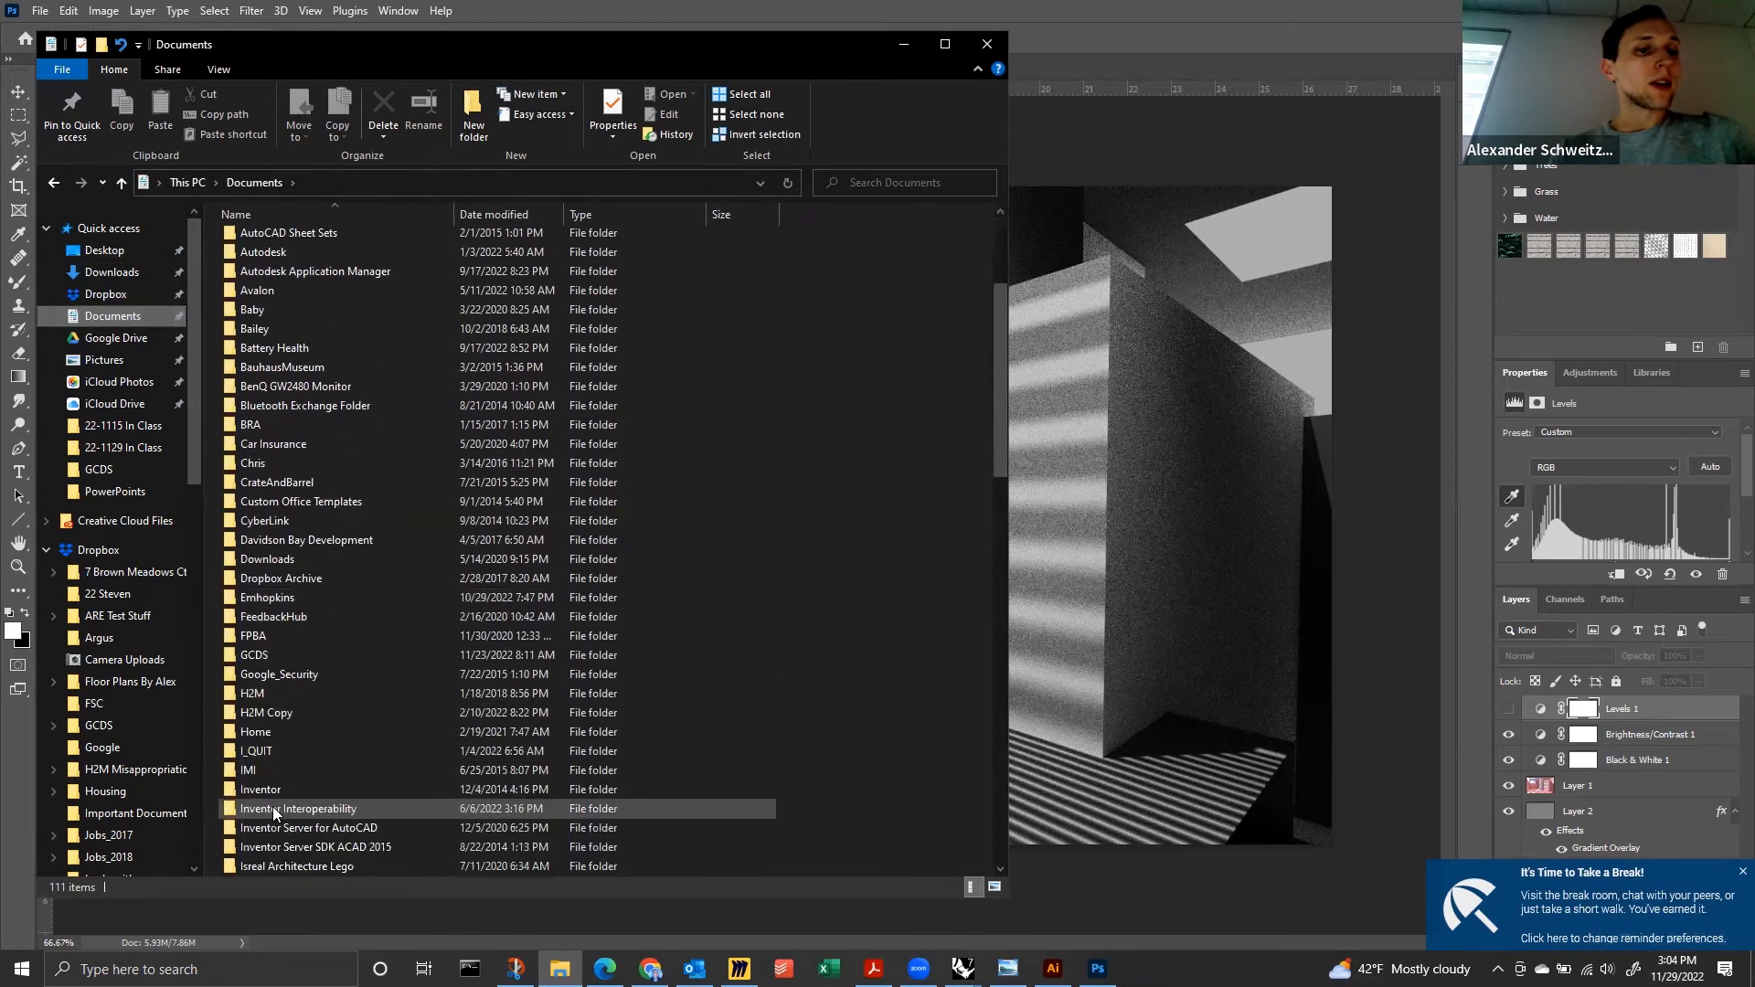
pyautogui.click(104, 250)
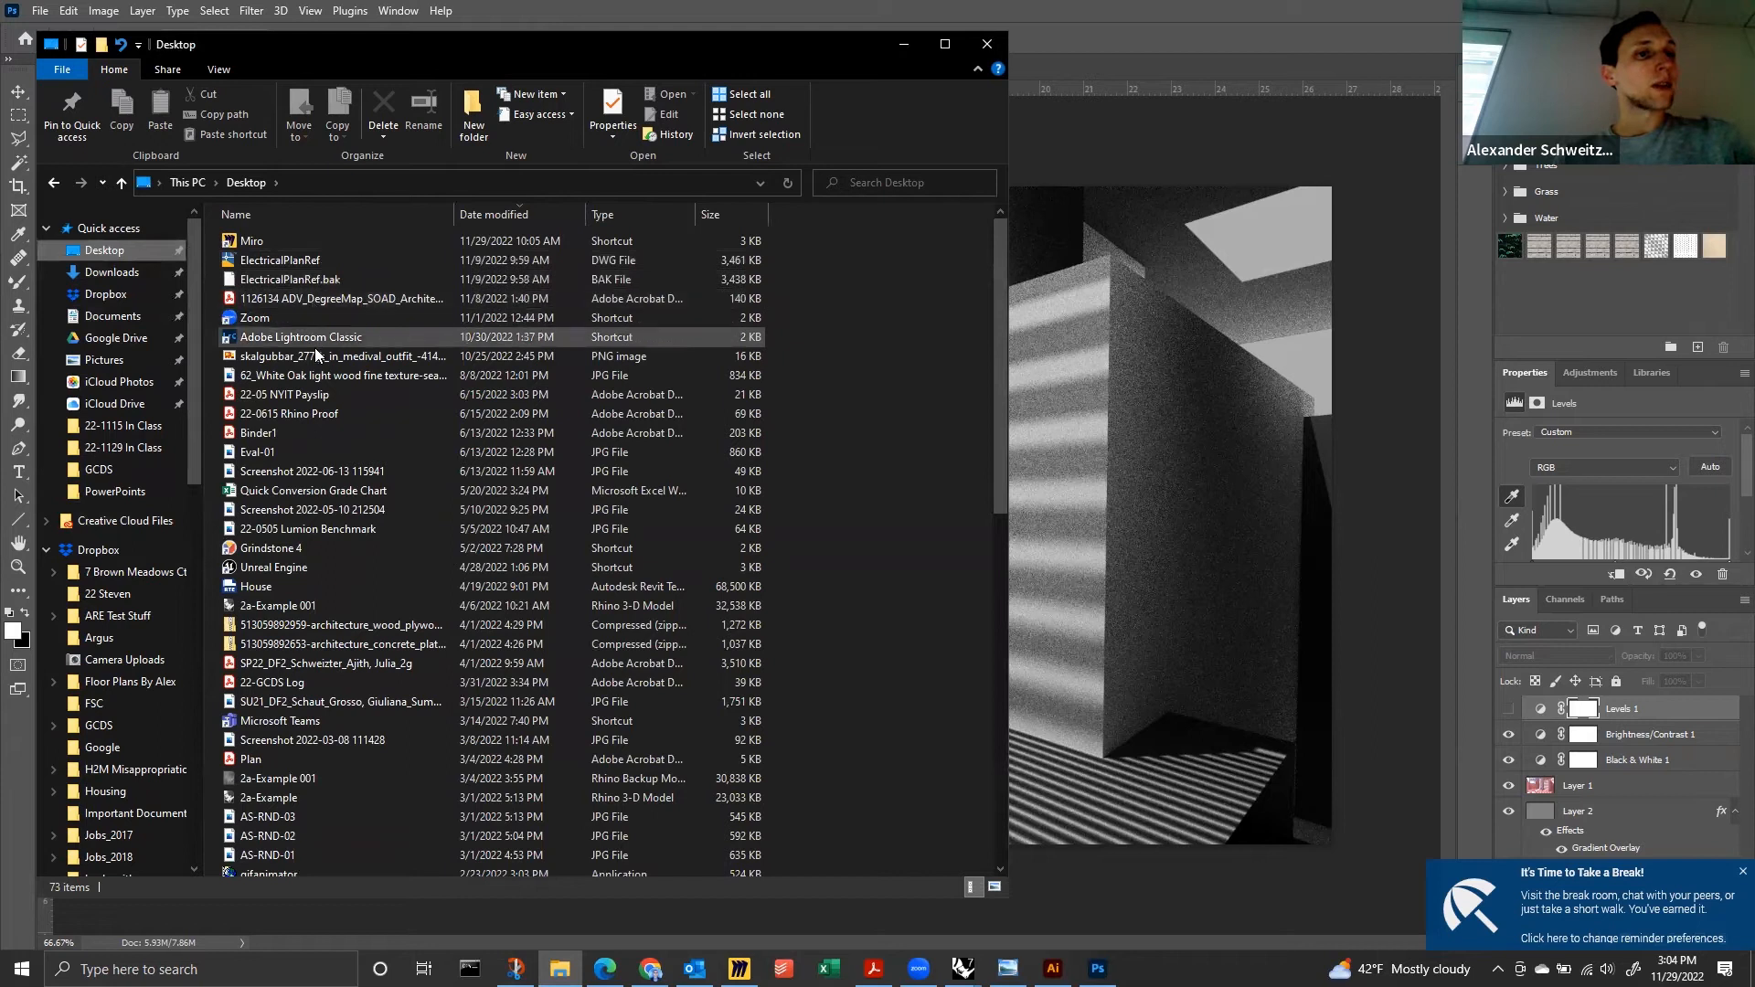
pyautogui.moveTo(331, 358); pyautogui.dragTo(1122, 435)
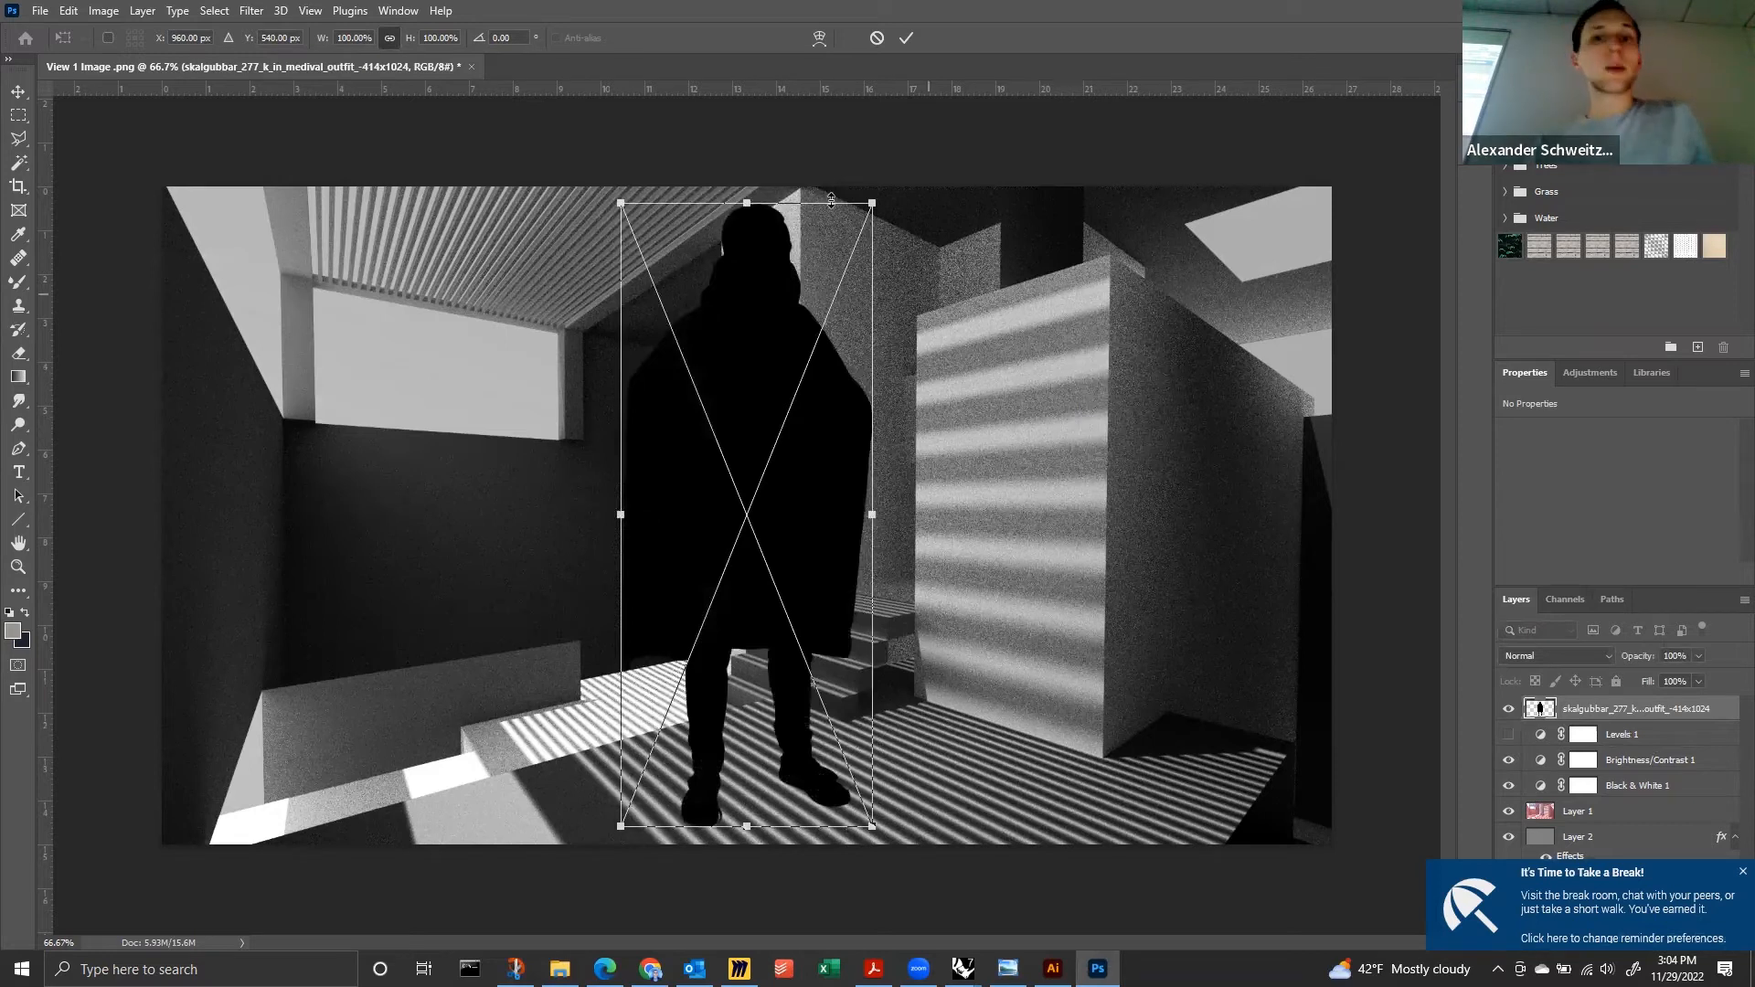
pyautogui.press('Return')
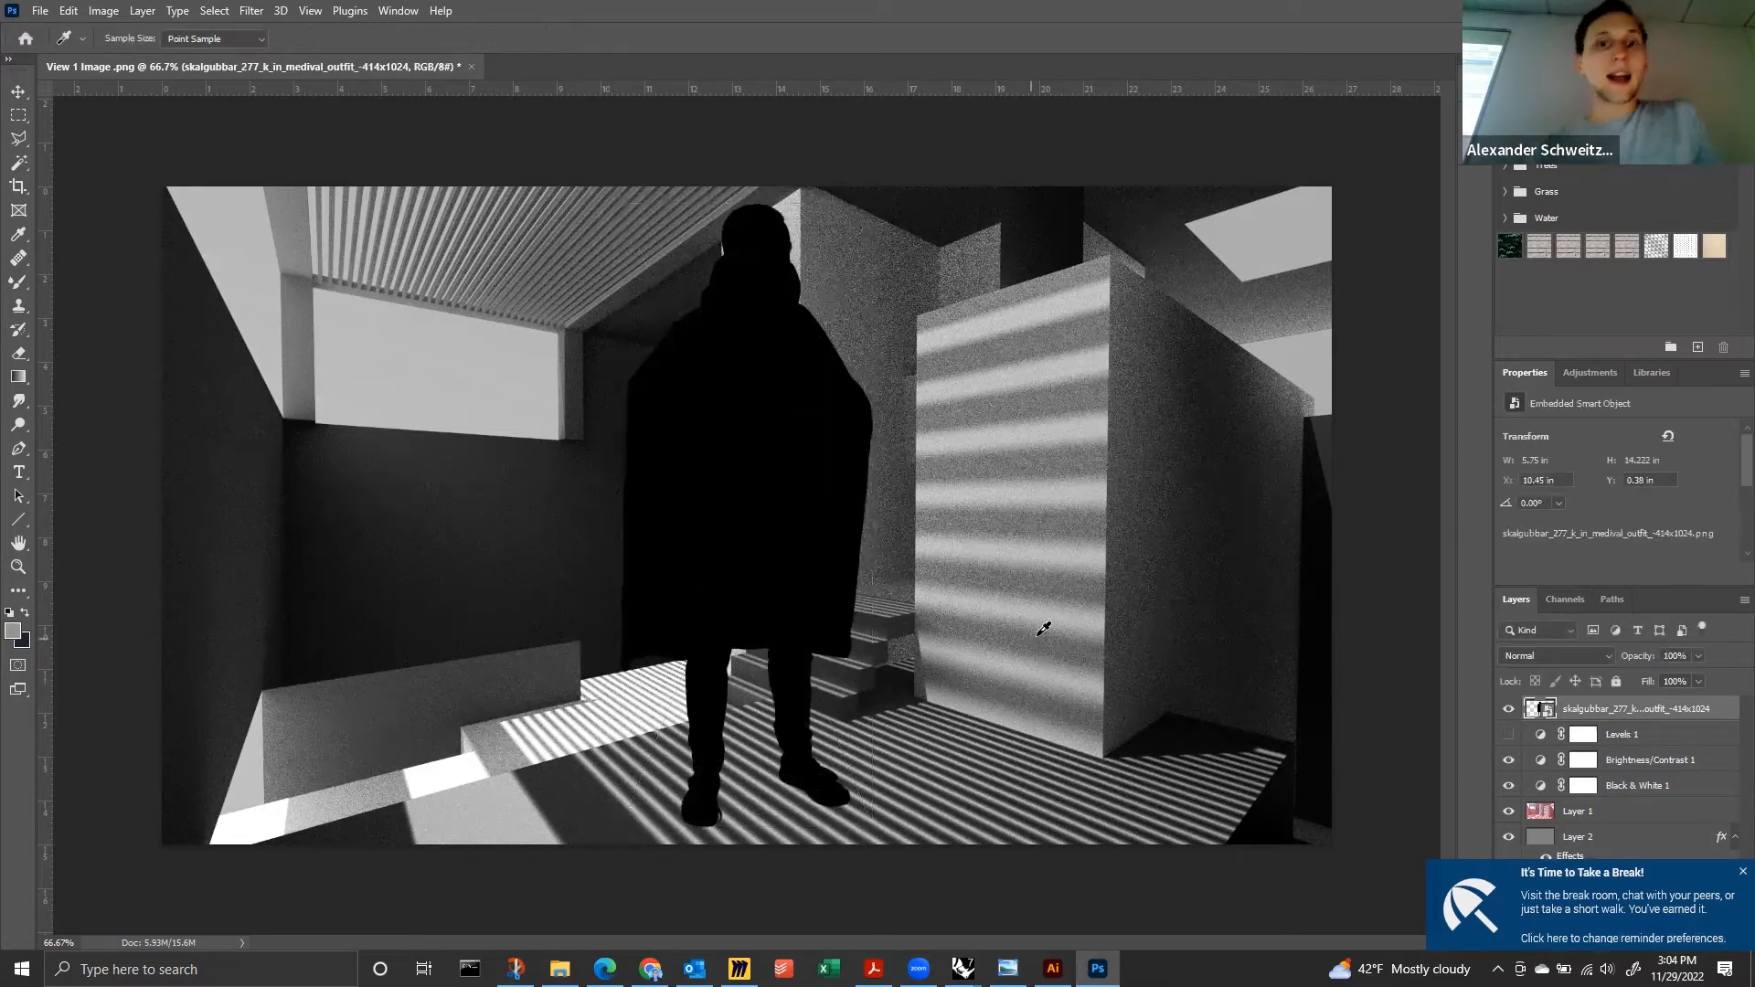
# Switch to the Gabe Model in Rhino, close its render window, and return to Photoshop.
pyautogui.moveTo(962, 967)
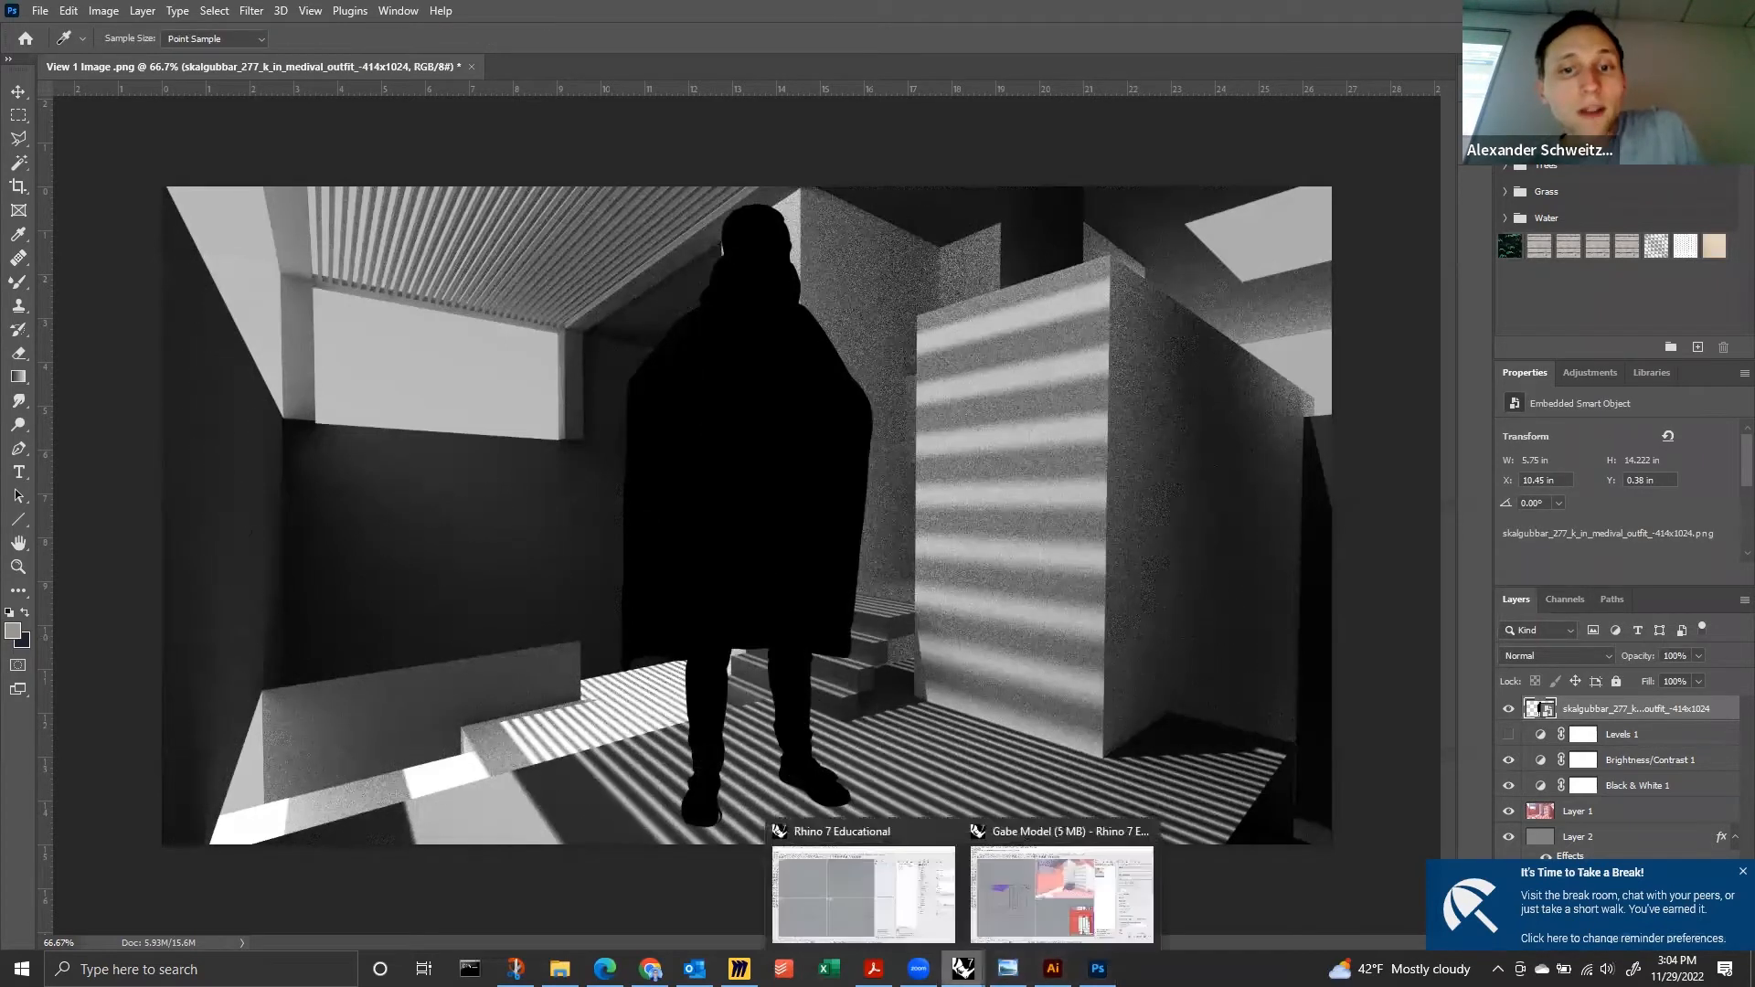
pyautogui.click(1056, 894)
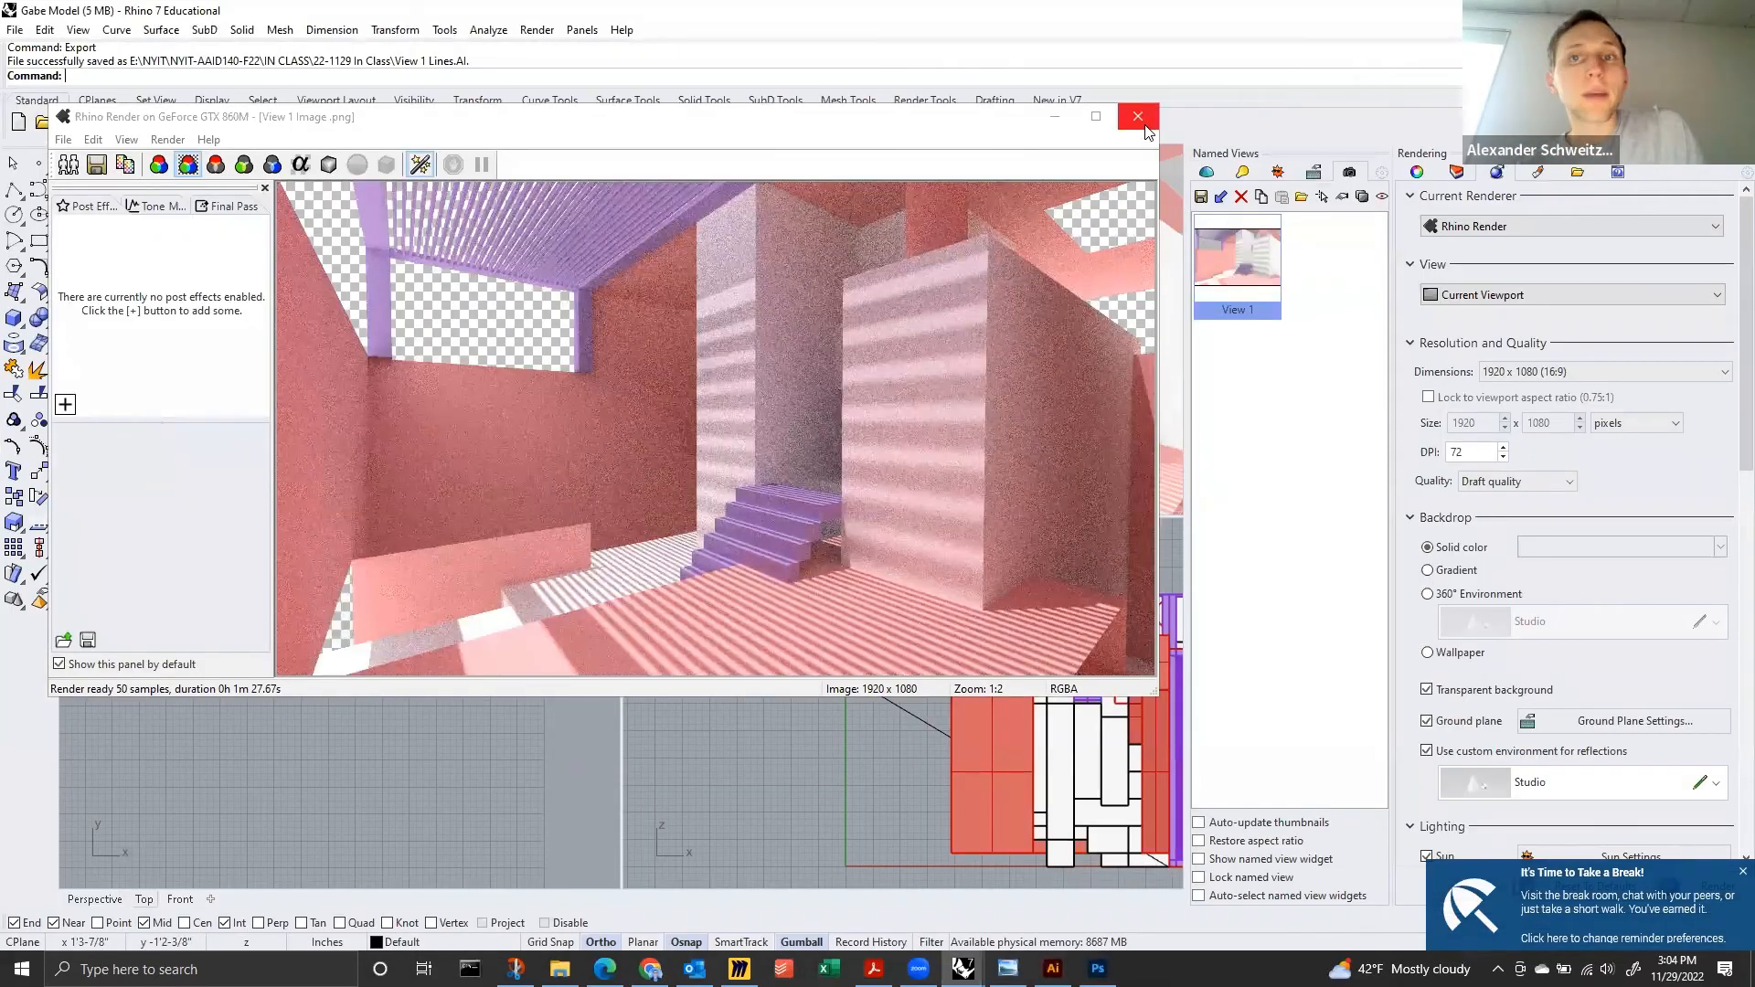
pyautogui.click(1137, 116)
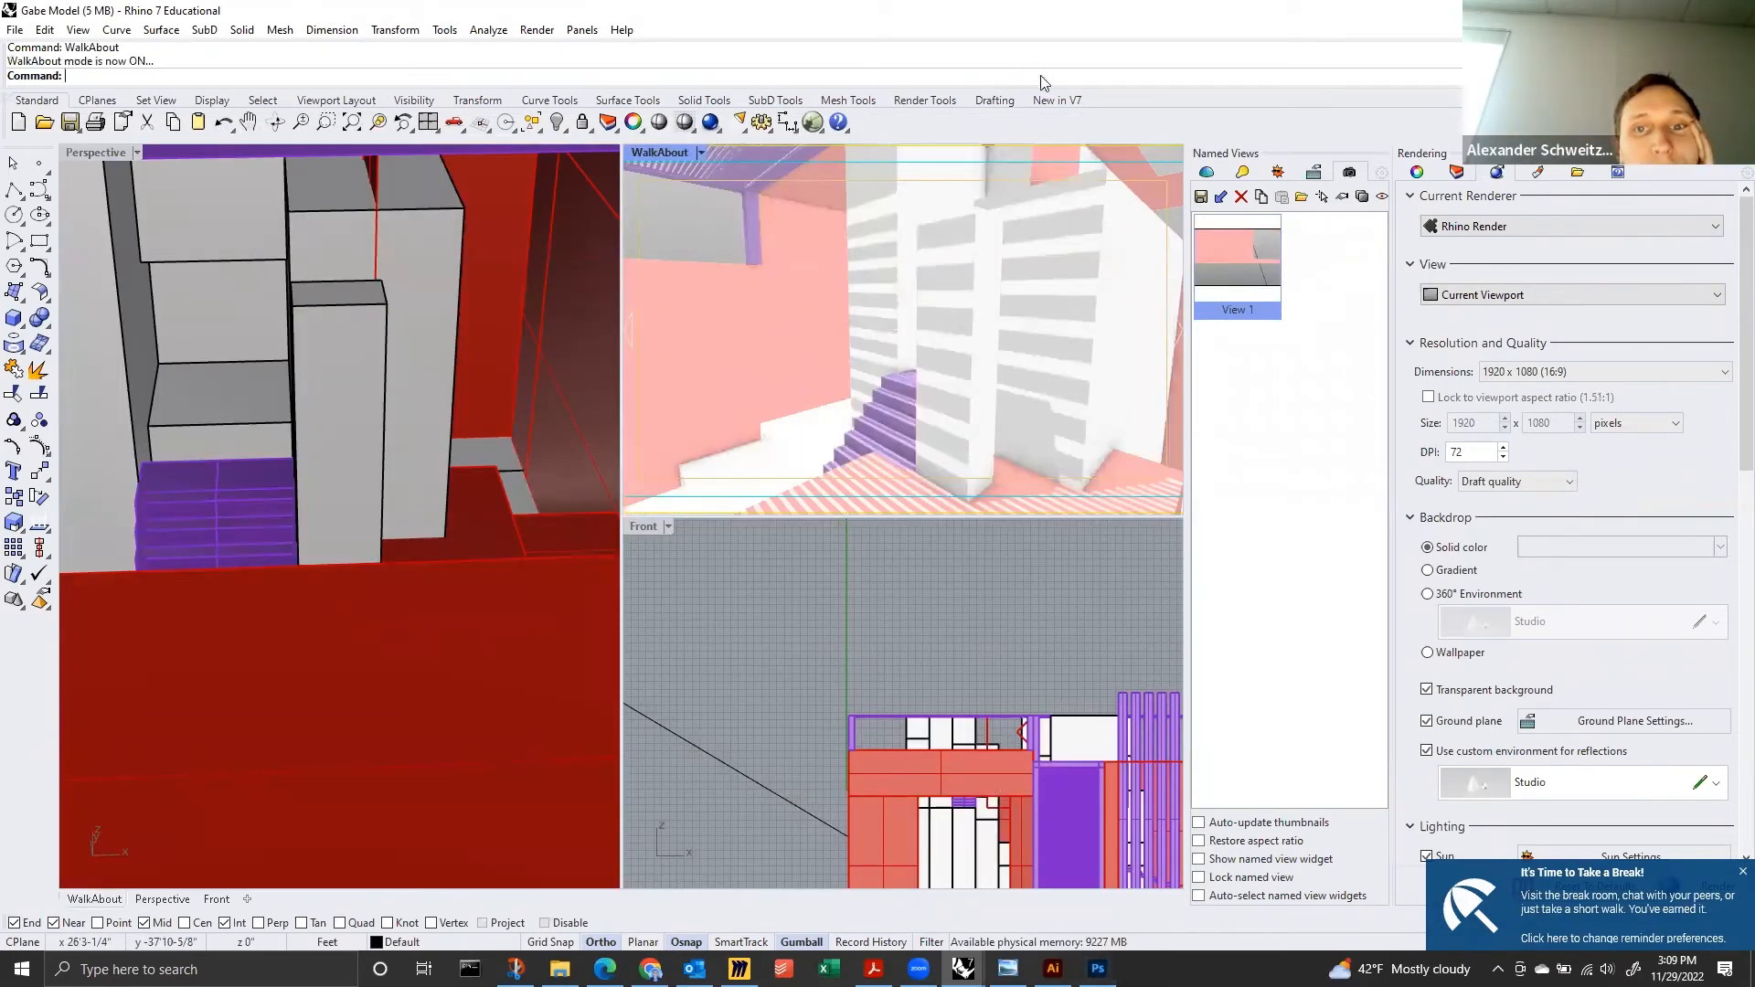
pyautogui.click(1098, 969)
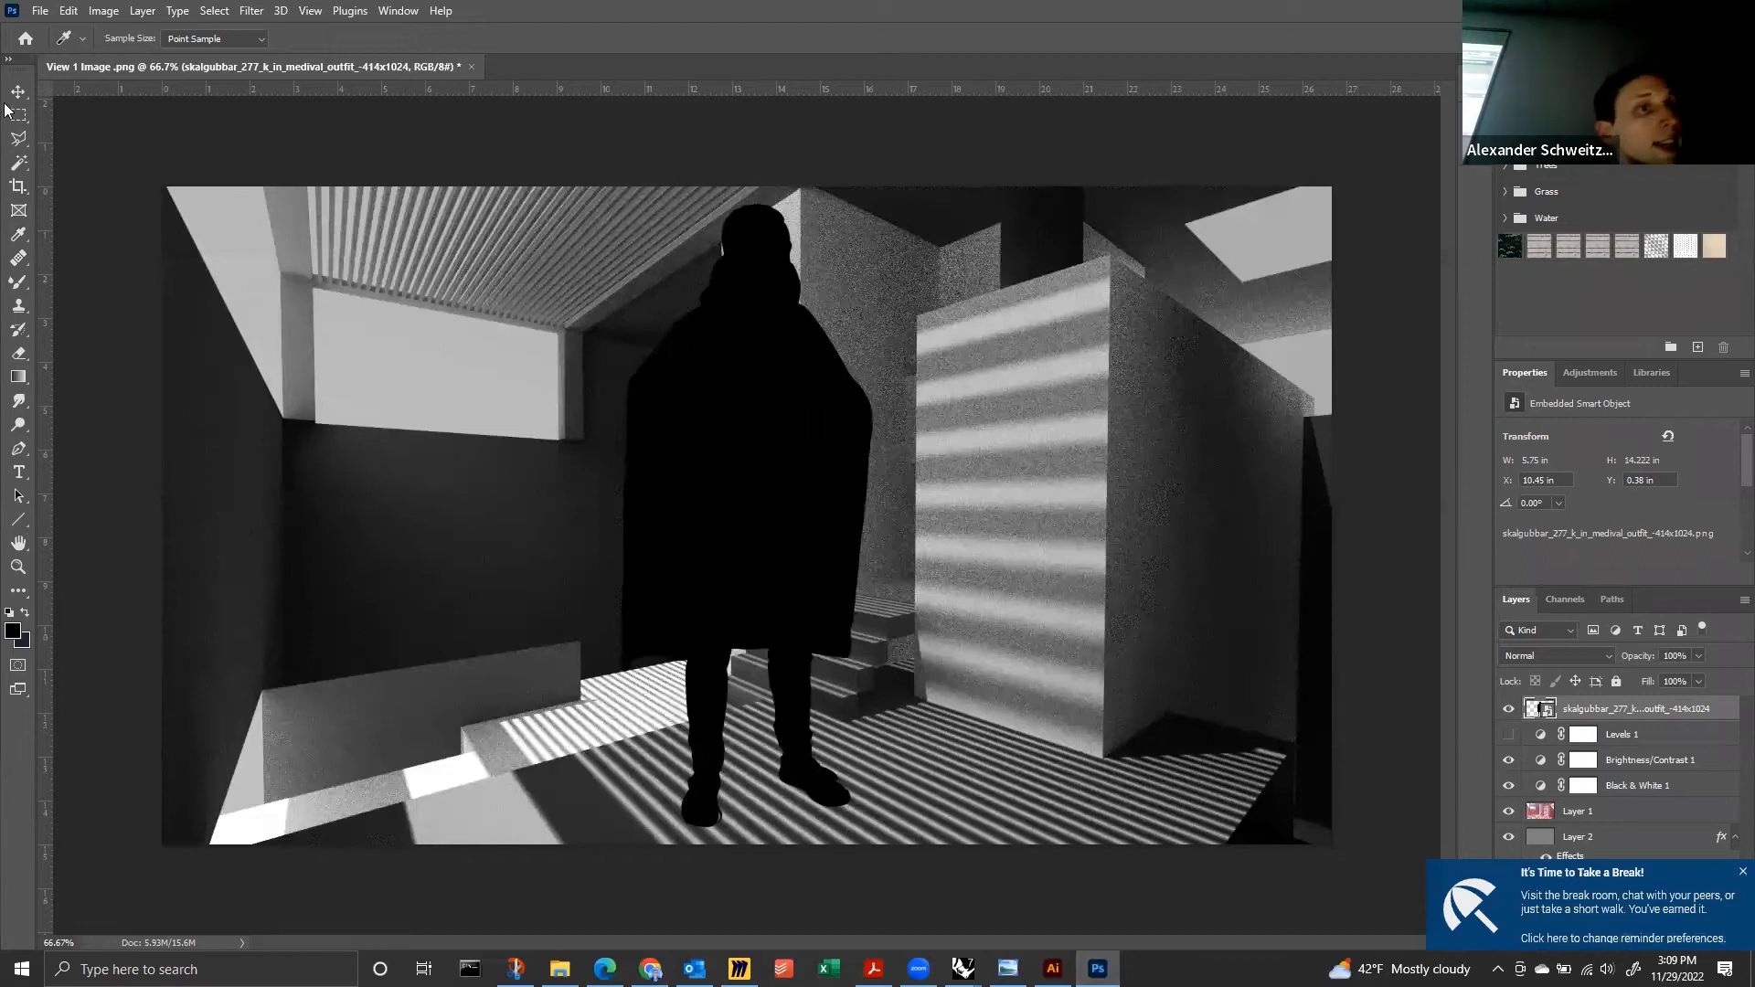
# Try scaling the silhouette figure to about 71% and standing it in front of the striped block, and cancel the transform.
pyautogui.click(18, 91)
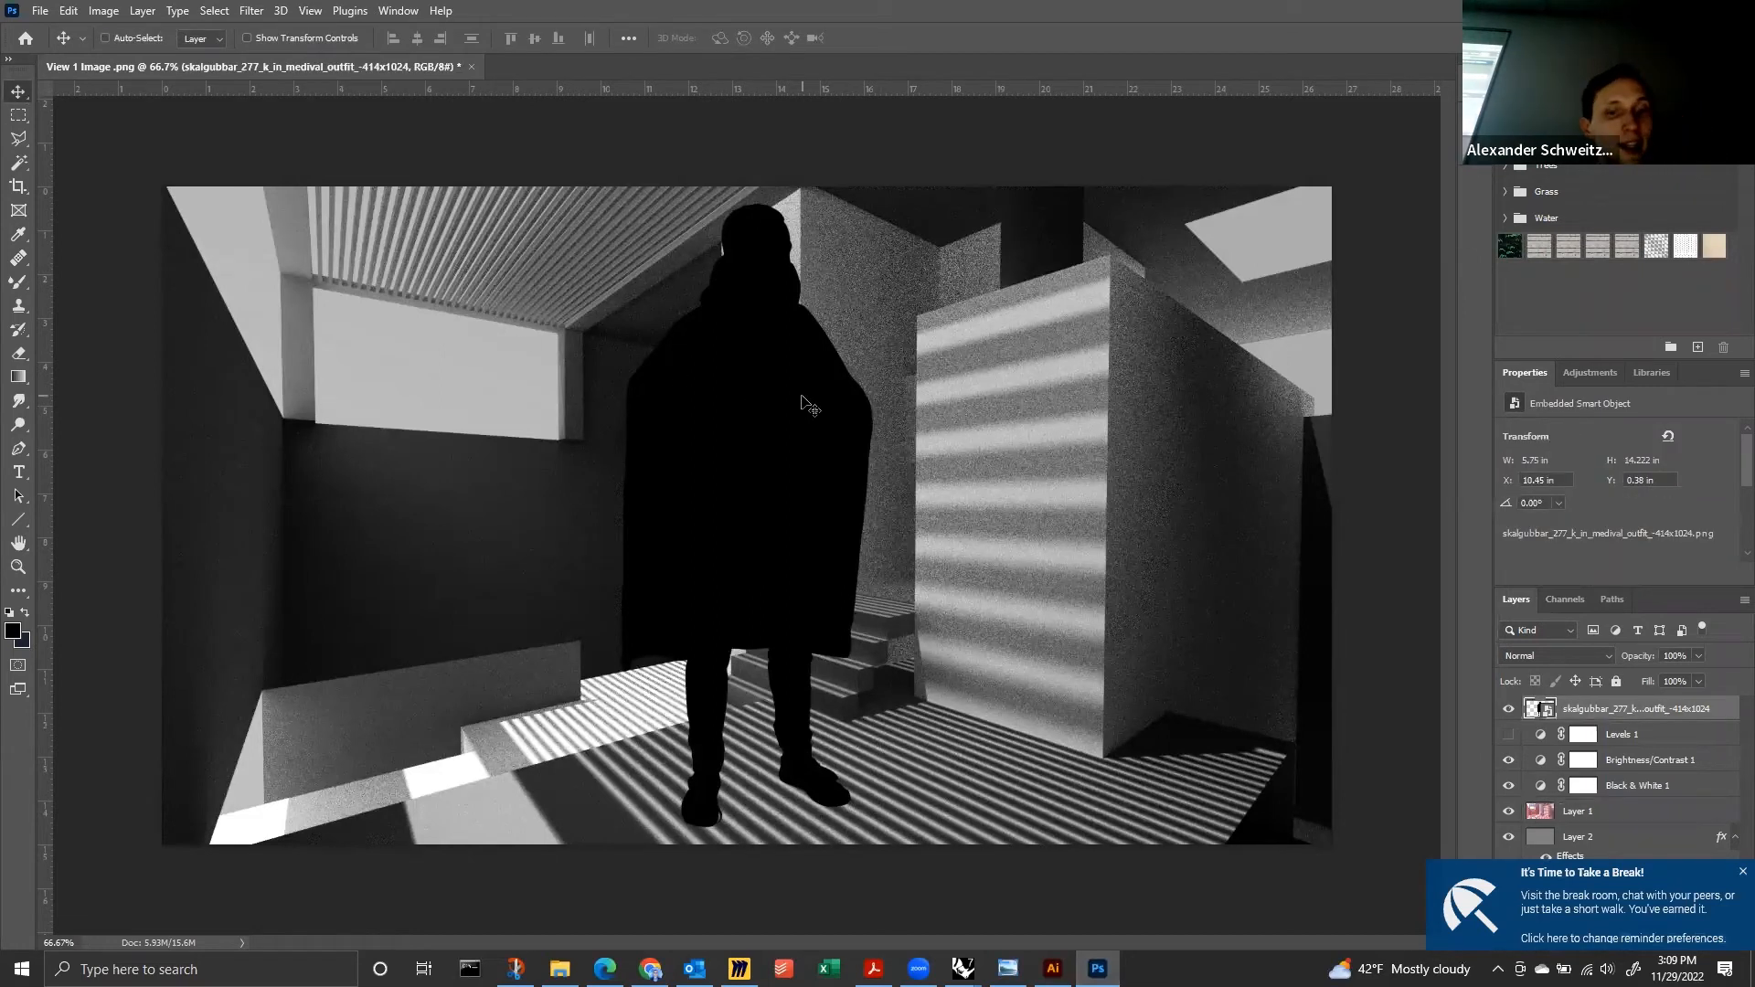
pyautogui.hotkey('ctrl', 't')
pyautogui.moveTo(875, 194); pyautogui.dragTo(942, 371)
pyautogui.moveTo(899, 466); pyautogui.dragTo(983, 449)
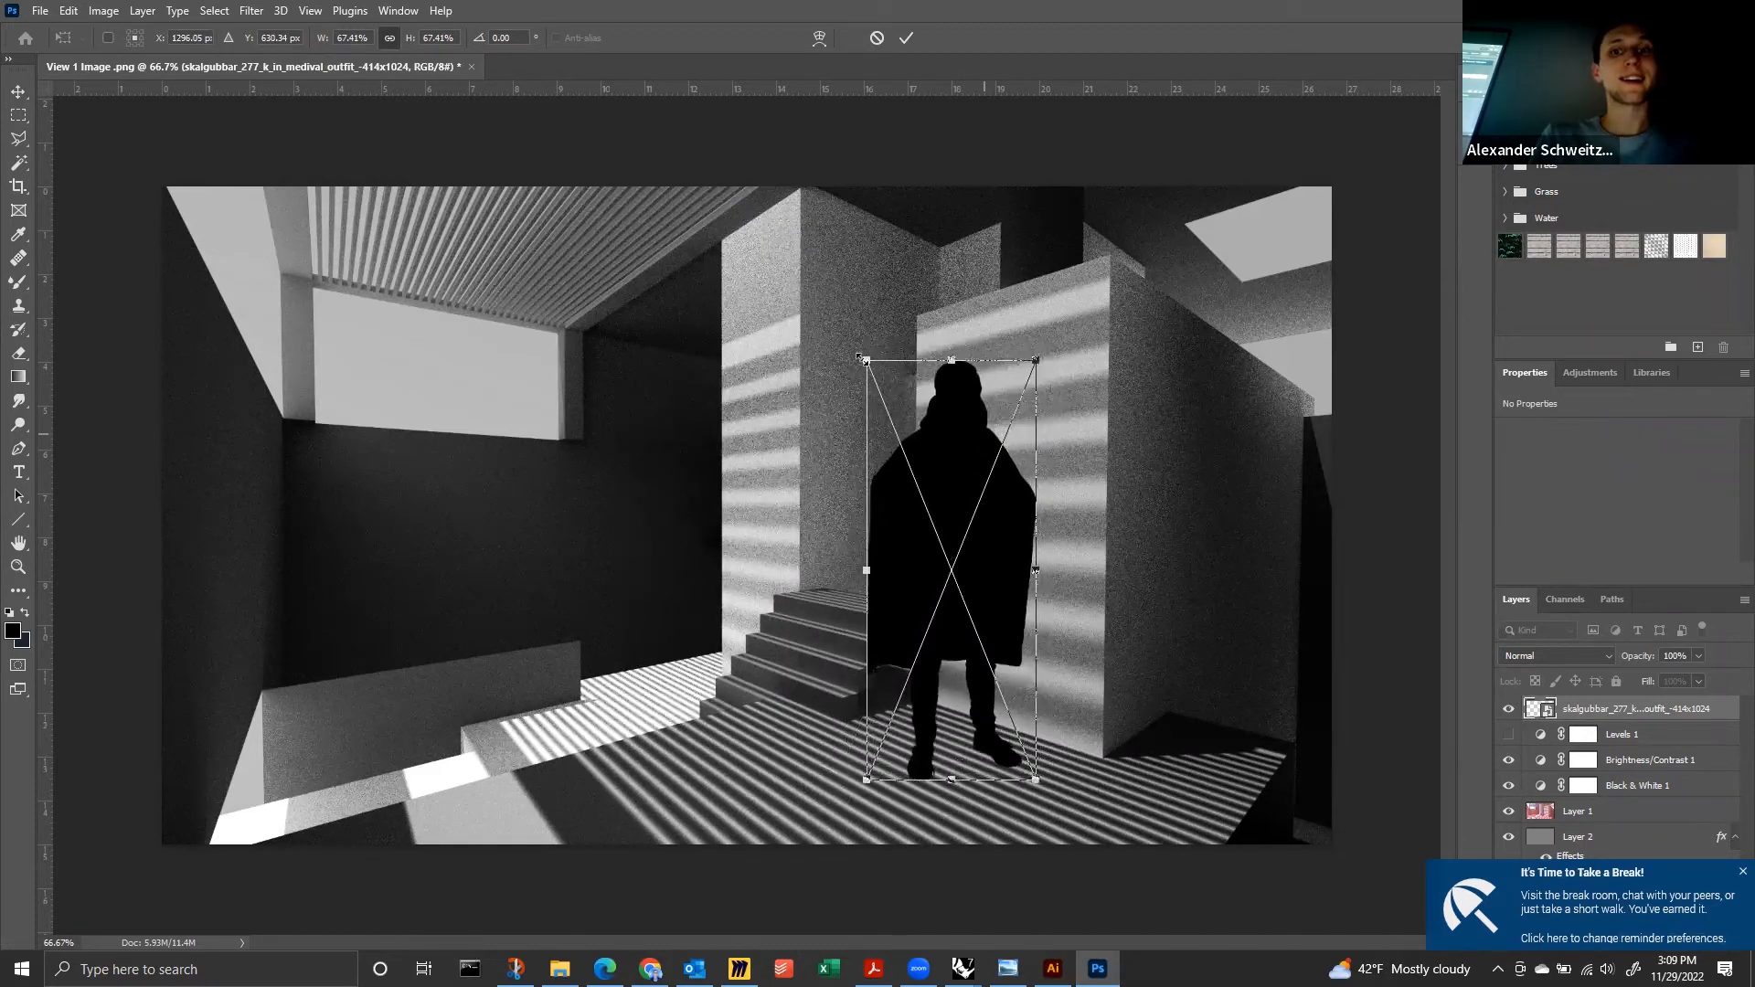
pyautogui.moveTo(864, 359); pyautogui.dragTo(858, 338)
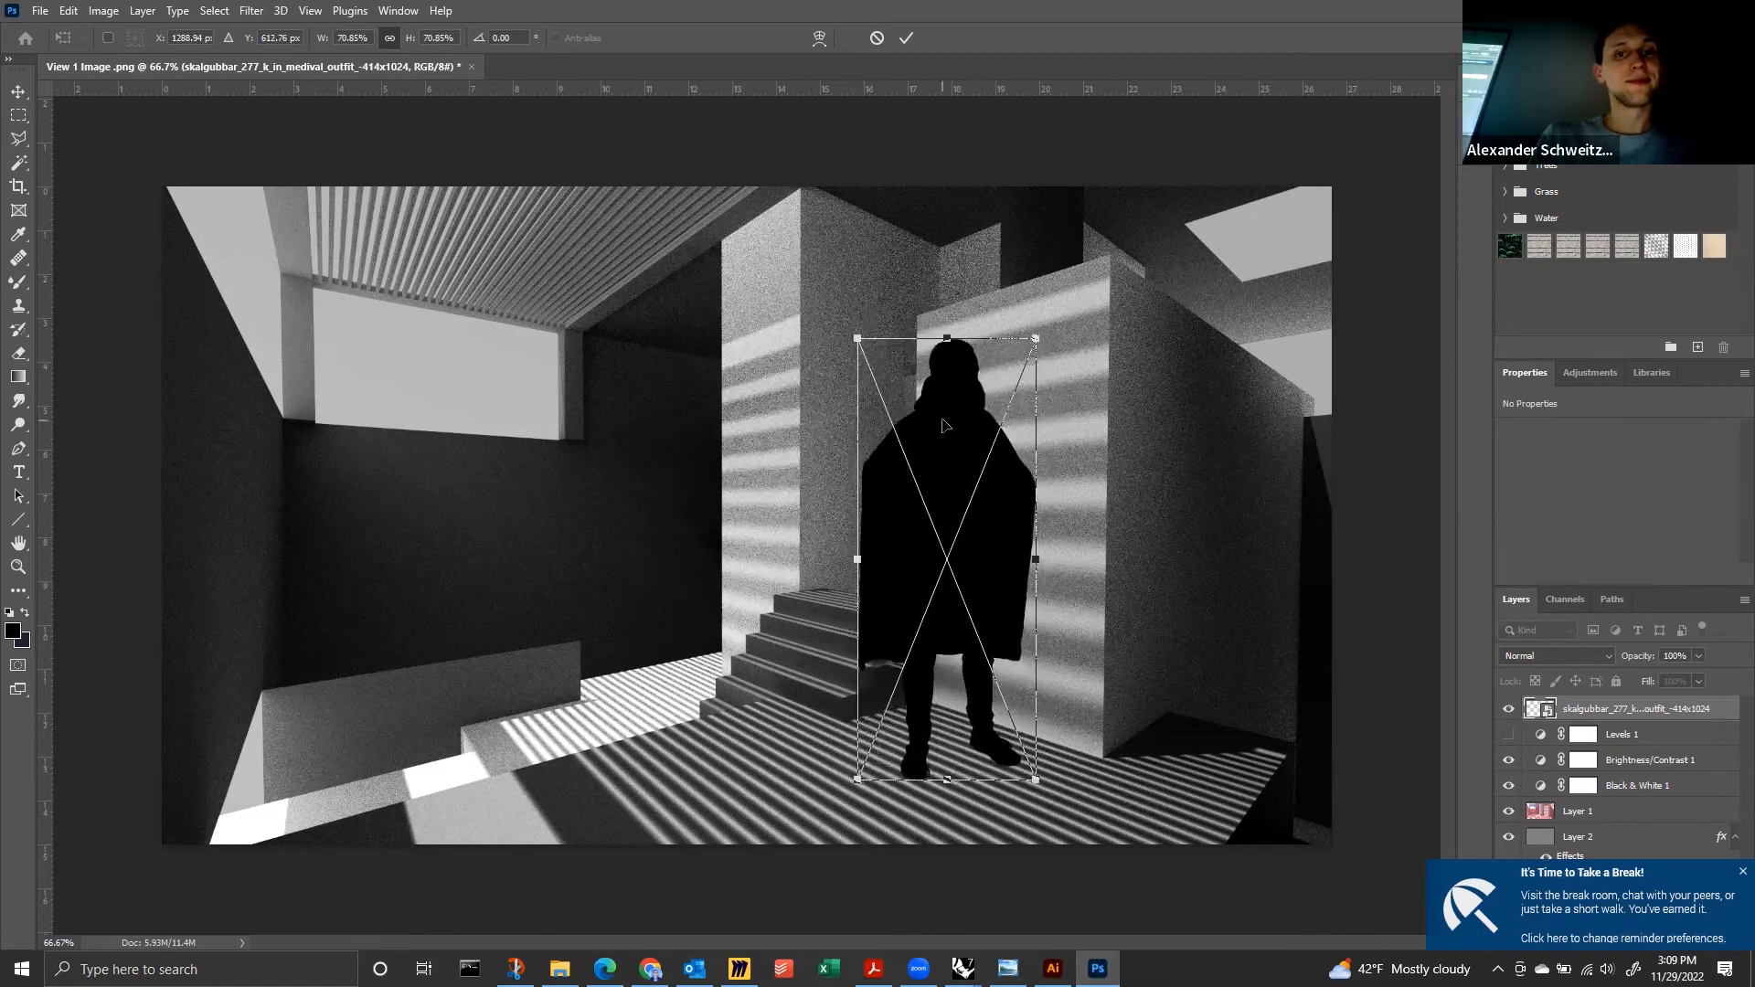
pyautogui.moveTo(862, 433); pyautogui.dragTo(922, 467)
pyautogui.moveTo(913, 91); pyautogui.dragTo(947, 113)
pyautogui.press('Escape')
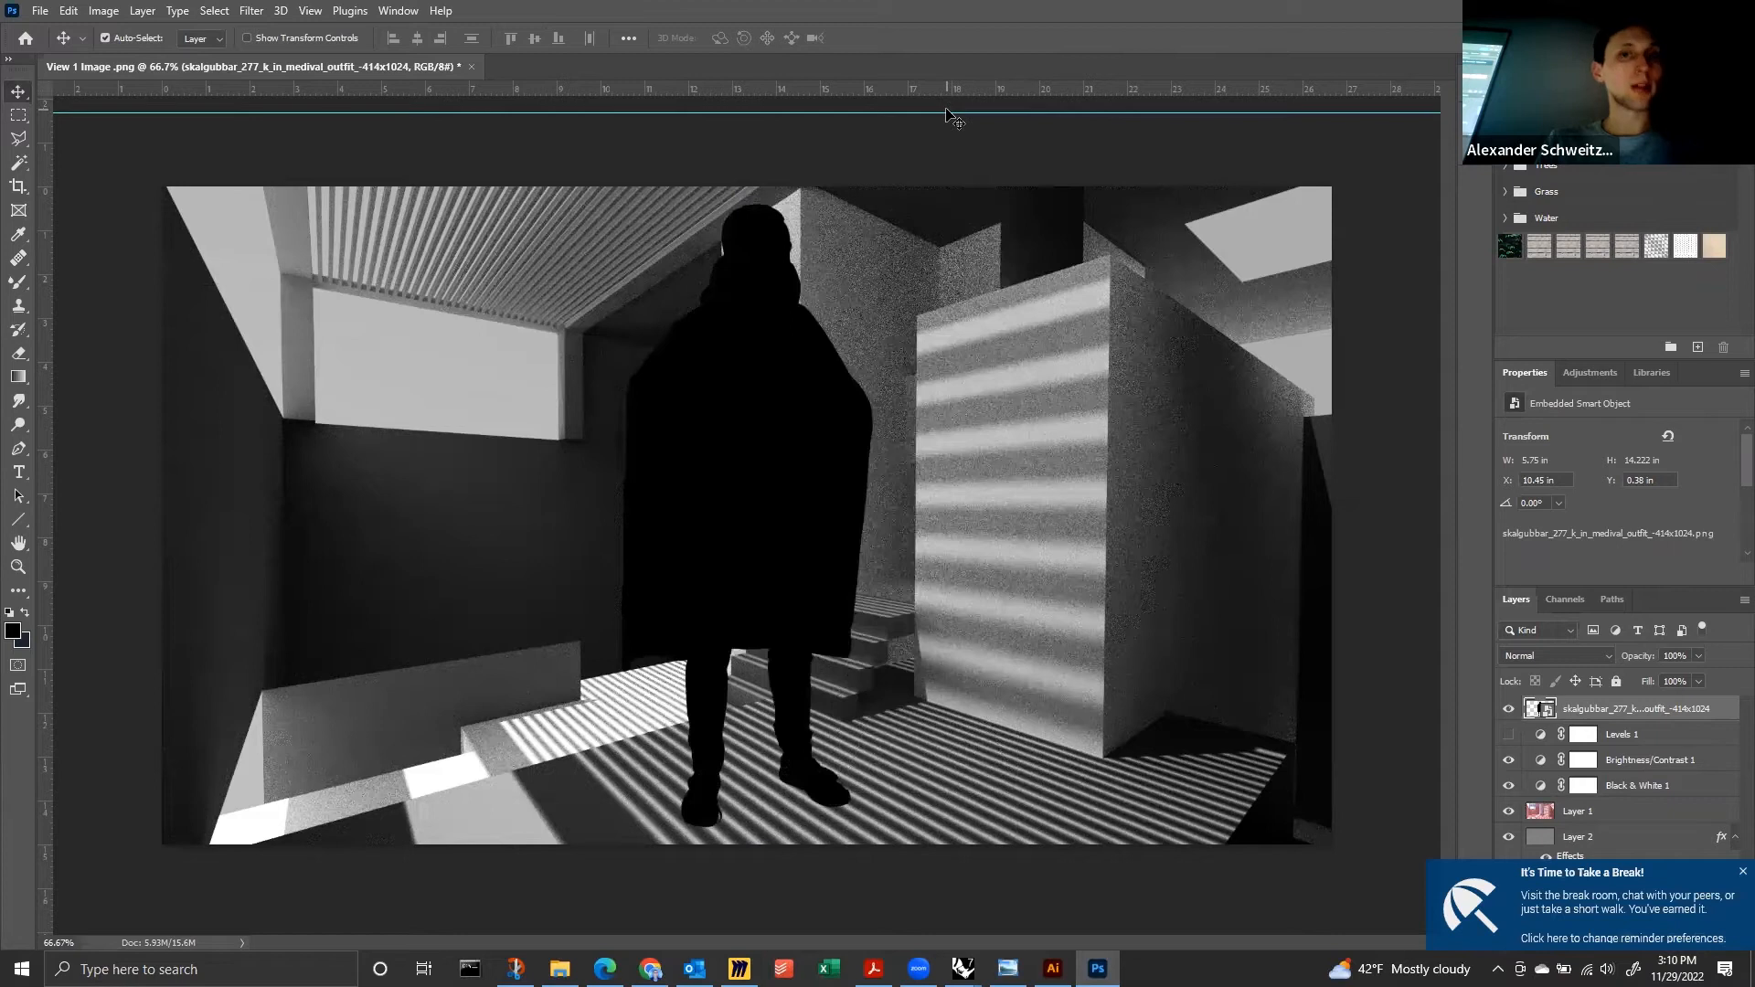
# Toggle the rulers and add a horizontal eye-level guide across the image, passing through the window opening above the dark back wall.
pyautogui.press('r')
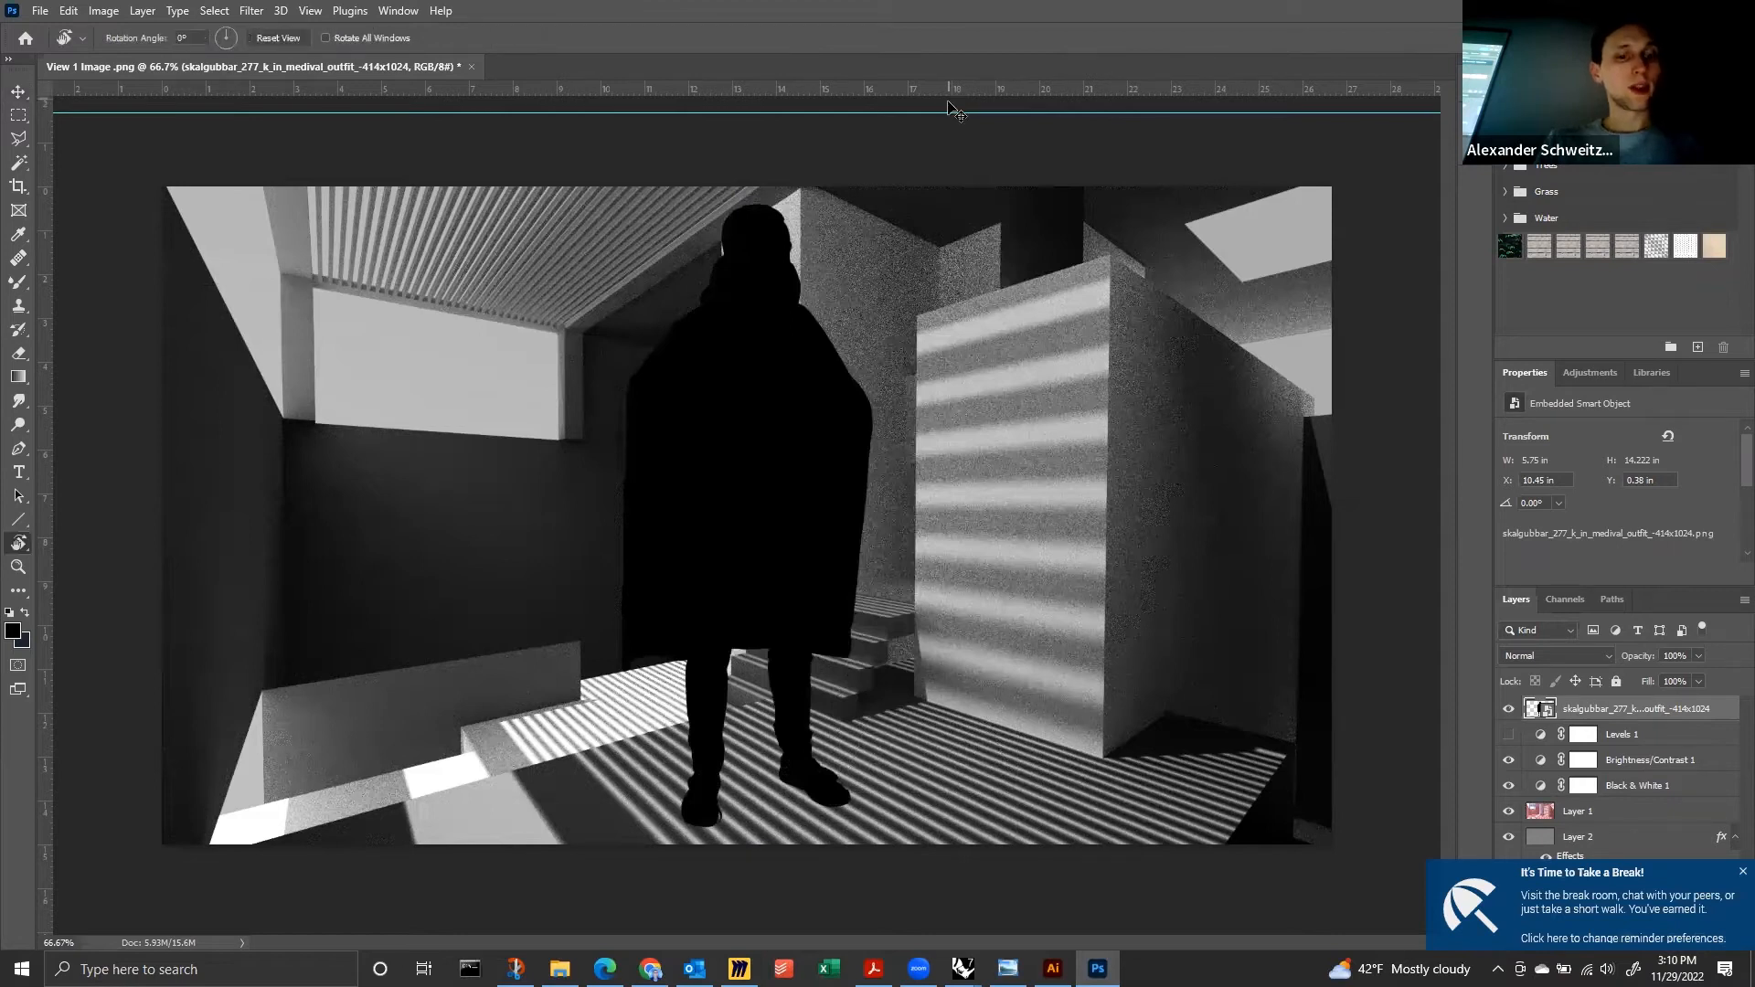
pyautogui.hotkey('ctrl', 'r')
pyautogui.hotkey('ctrl', 'r')
pyautogui.hotkey('ctrl', 'r')
pyautogui.hotkey('ctrl', 'r')
pyautogui.hotkey('ctrl', 'r')
pyautogui.hotkey('ctrl', 'r')
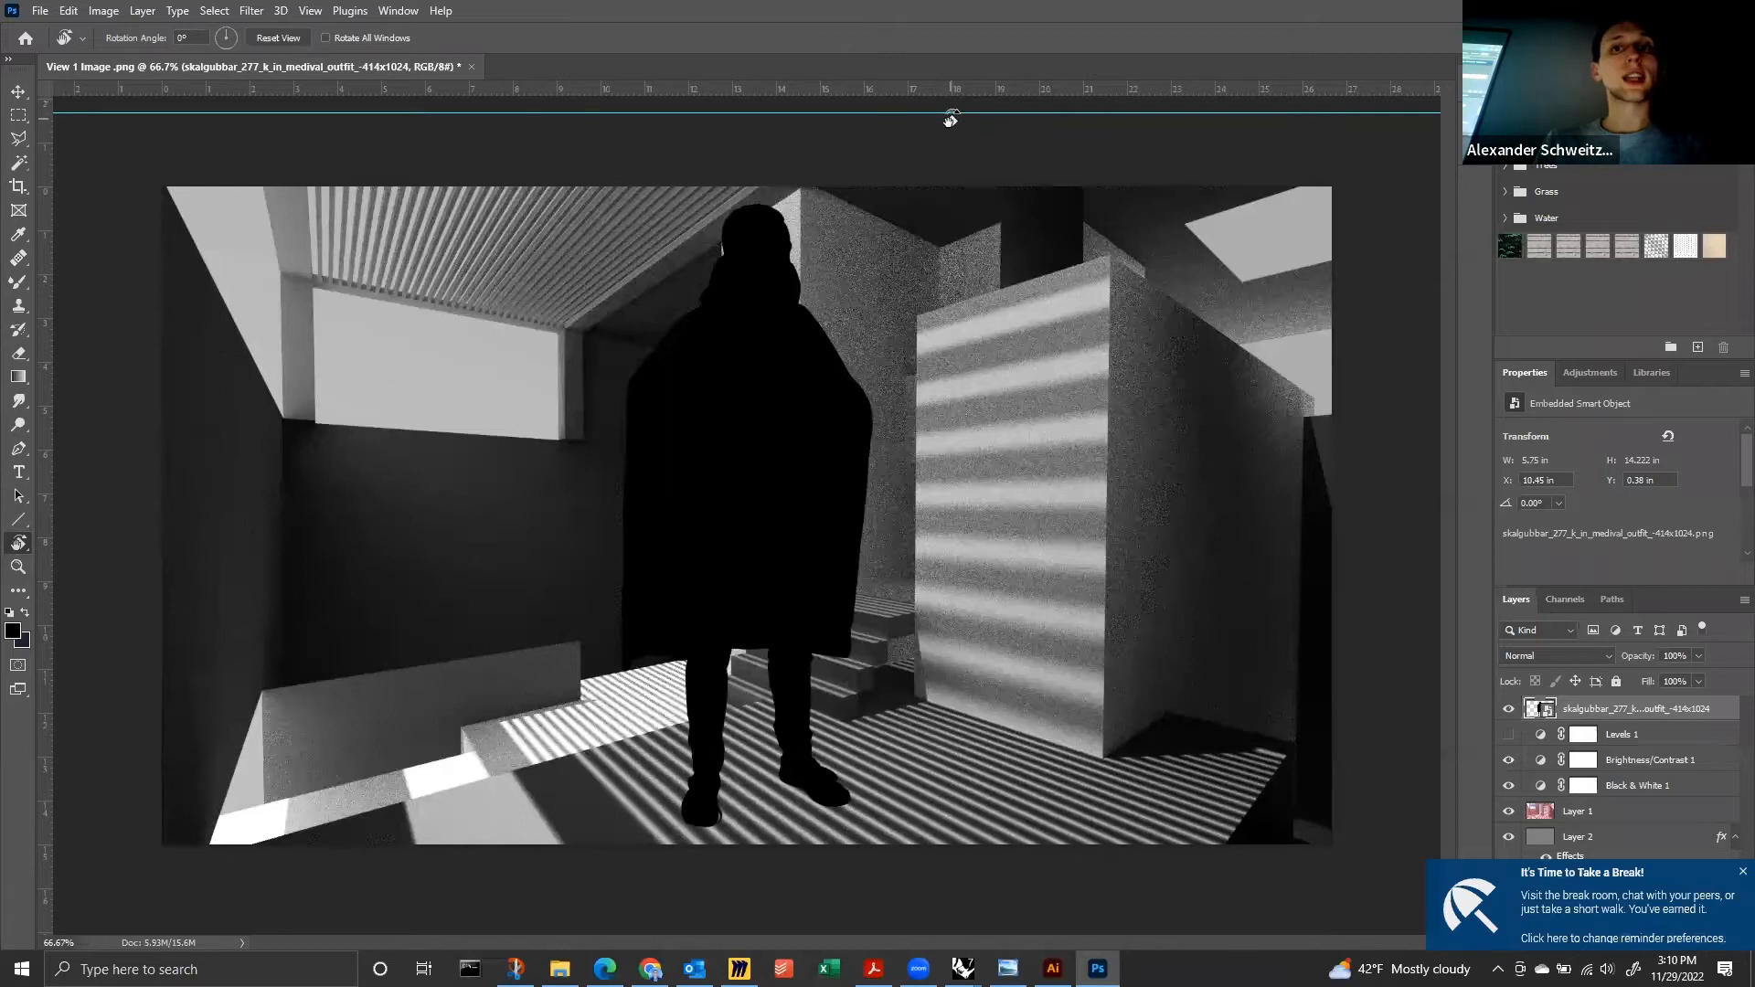
pyautogui.moveTo(963, 158); pyautogui.dragTo(983, 382)
# Scale the silhouette figure to about 116% and position it in the left foreground with its head on the eye-level guide.
pyautogui.click(22, 93)
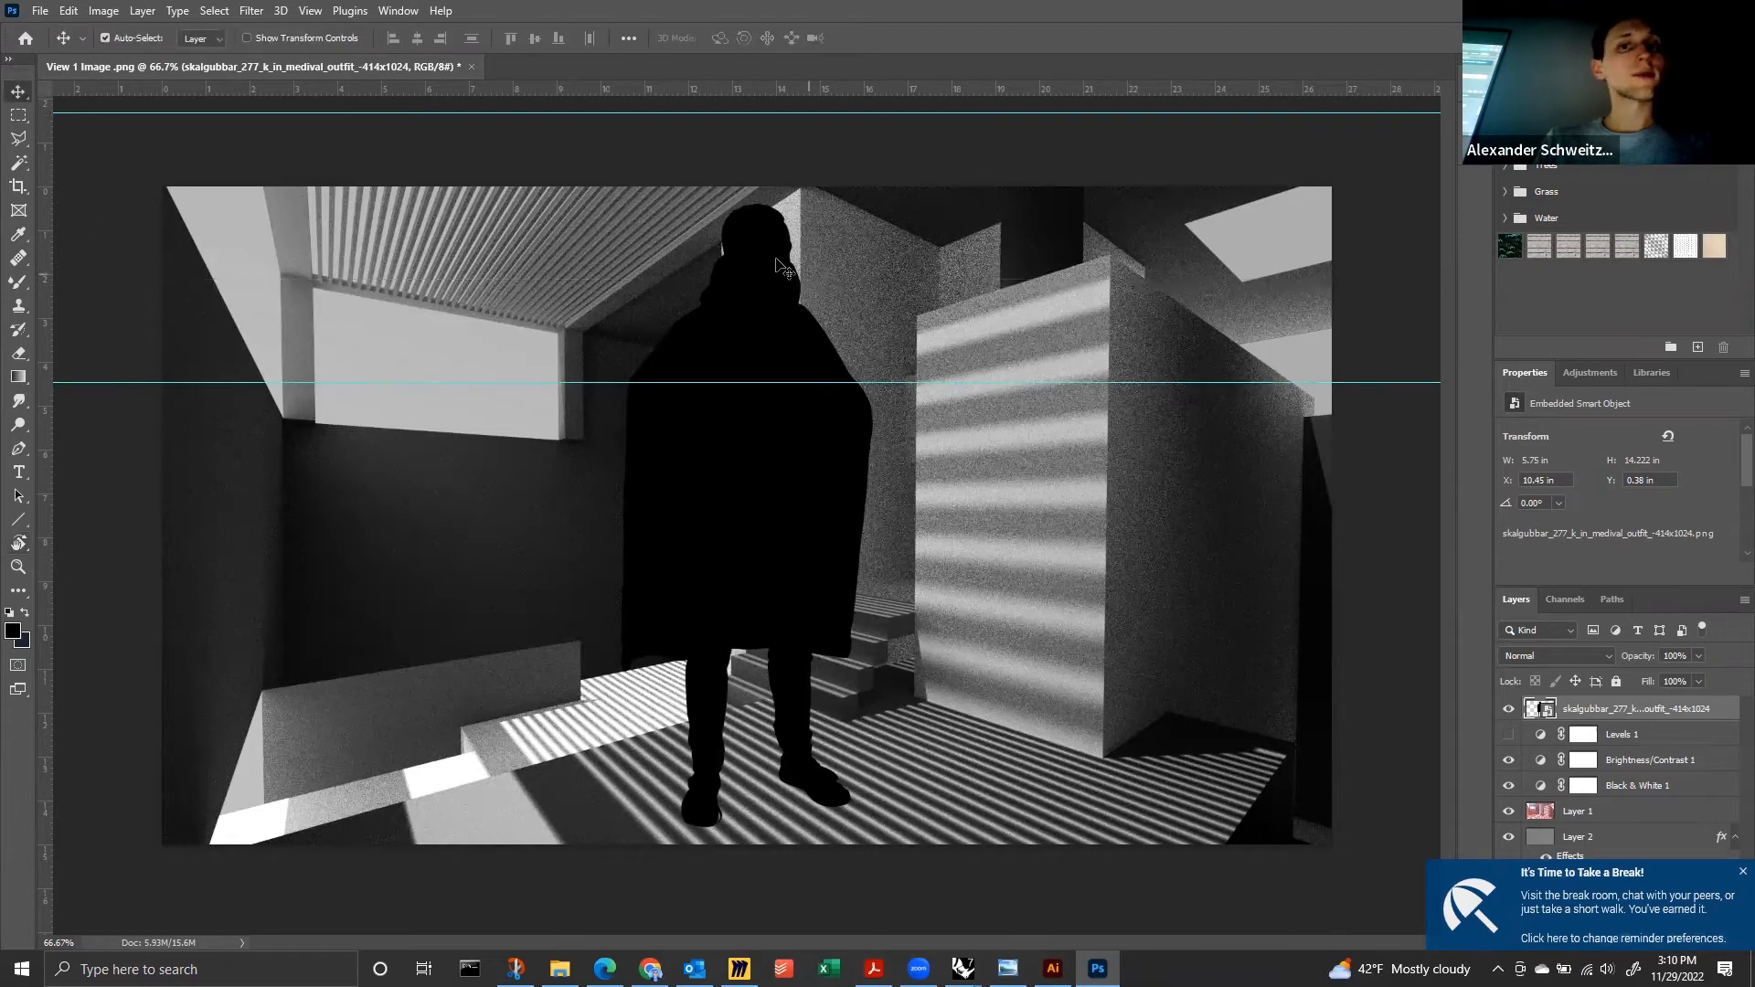
pyautogui.moveTo(776, 249); pyautogui.dragTo(940, 408)
pyautogui.hotkey('ctrl', 't')
pyautogui.moveTo(829, 608); pyautogui.dragTo(400, 594)
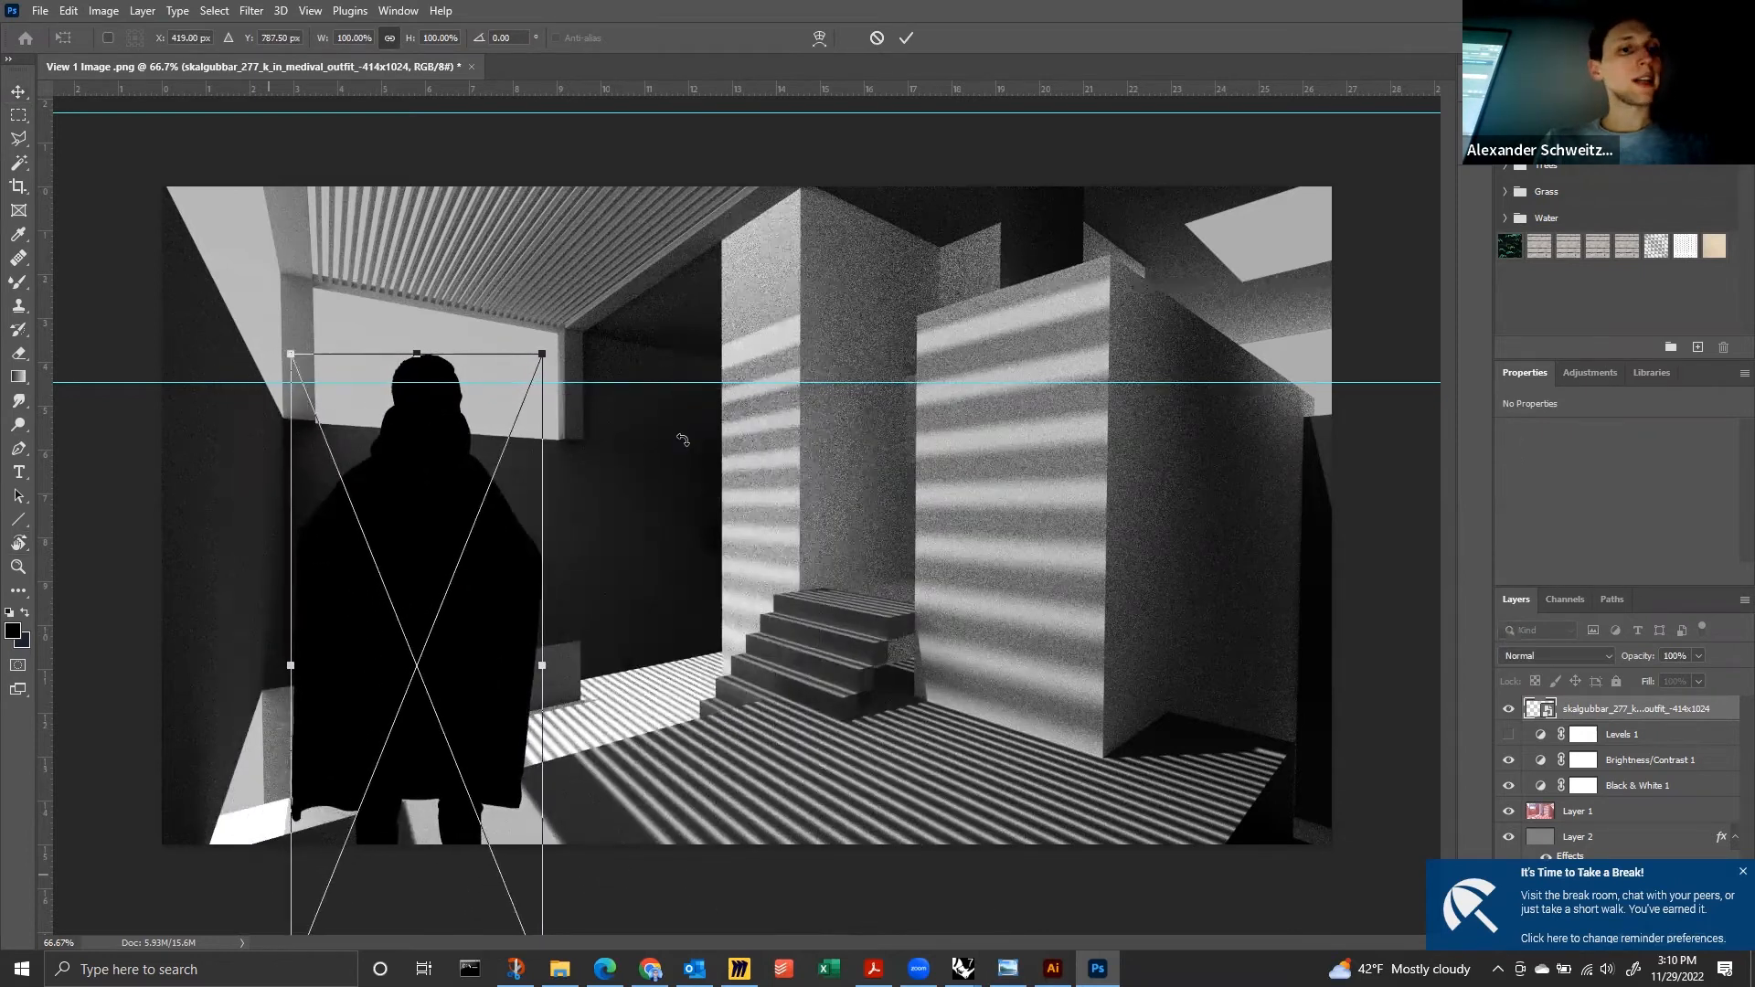
pyautogui.moveTo(545, 351); pyautogui.dragTo(667, 310)
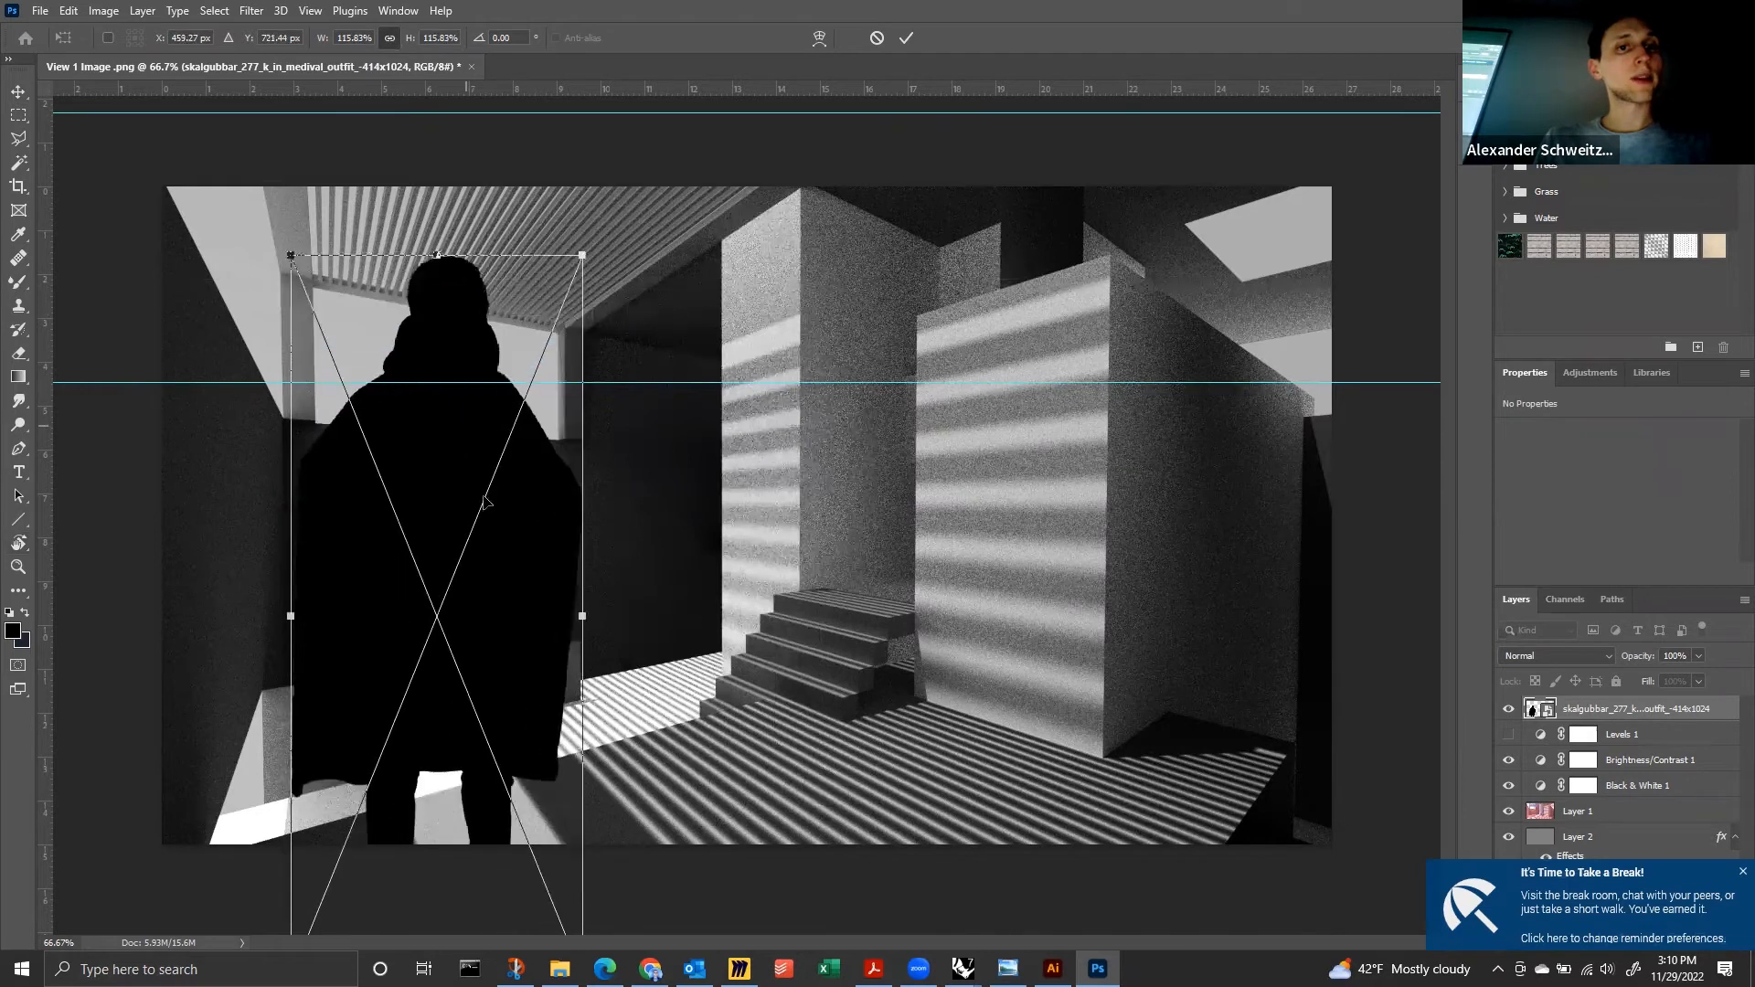
pyautogui.moveTo(465, 425); pyautogui.dragTo(467, 517)
pyautogui.press('Return')
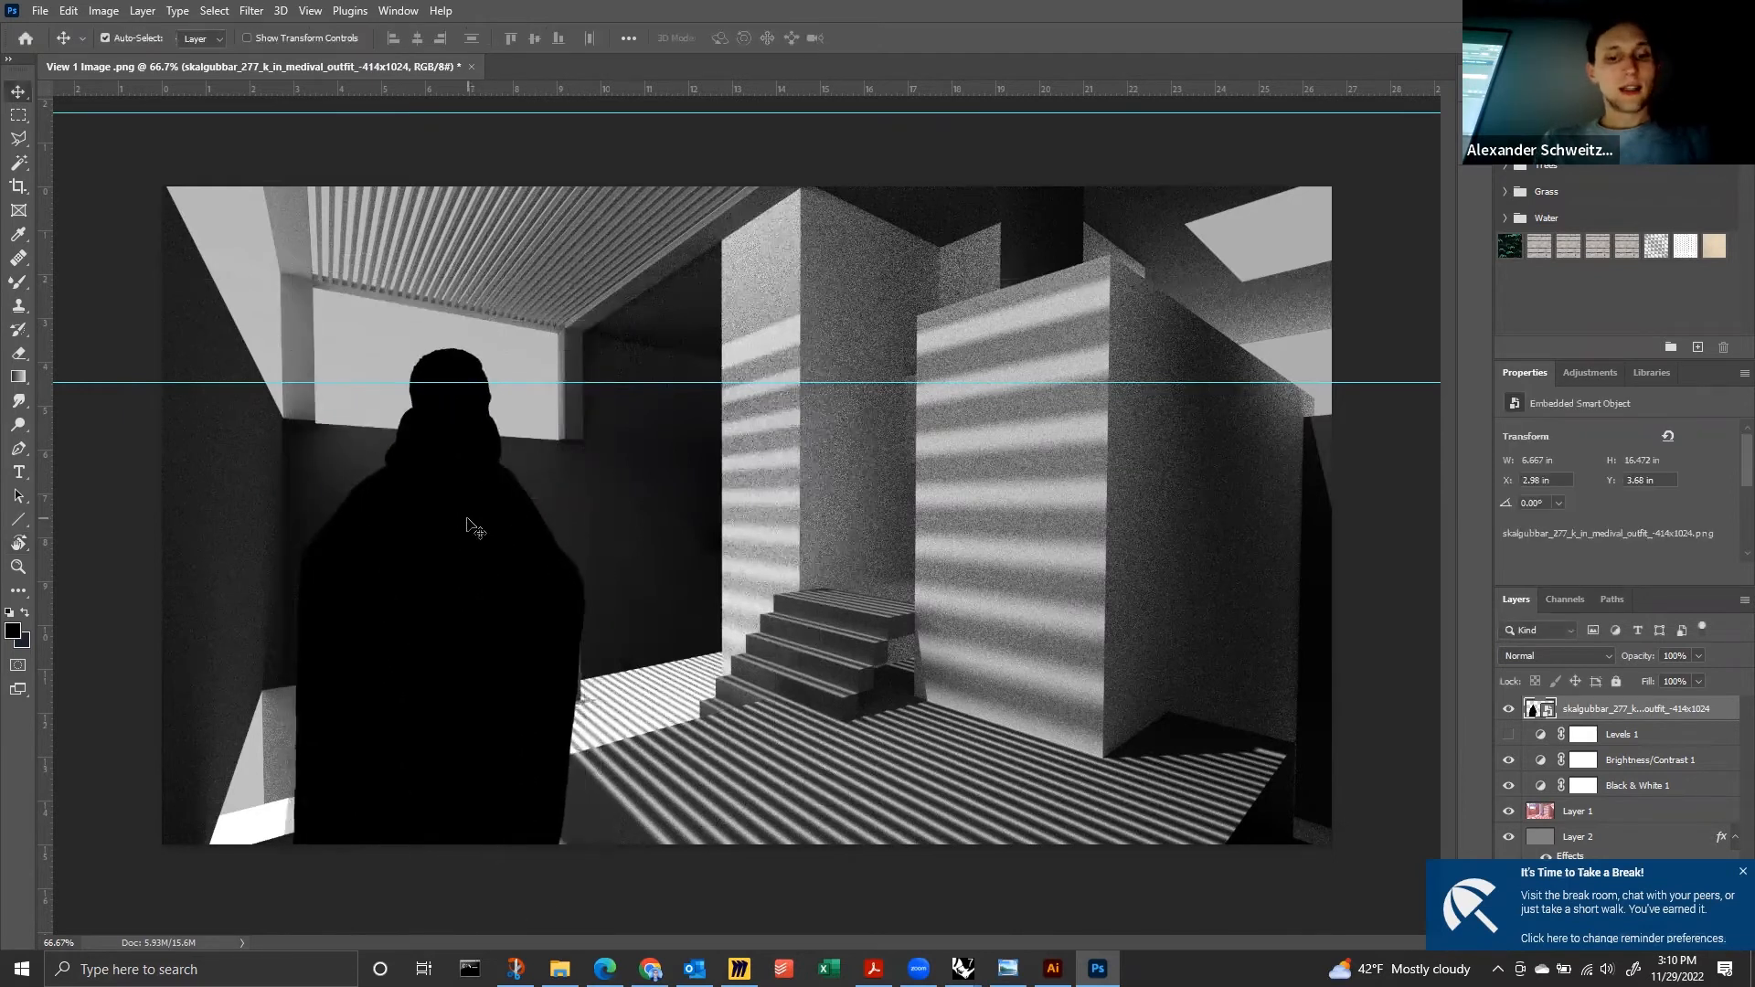
# Duplicate the figure layer, scale the copy to about 37%, and place it above the stairs with its head on the guide.
pyautogui.hotkey('ctrl', 'j')
pyautogui.hotkey('ctrl', 't')
pyautogui.moveTo(394, 461); pyautogui.dragTo(947, 454)
pyautogui.moveTo(844, 340); pyautogui.dragTo(1002, 729)
pyautogui.moveTo(1056, 801); pyautogui.dragTo(903, 437)
pyautogui.moveTo(833, 699); pyautogui.dragTo(891, 595)
pyautogui.moveTo(921, 496); pyautogui.dragTo(900, 501)
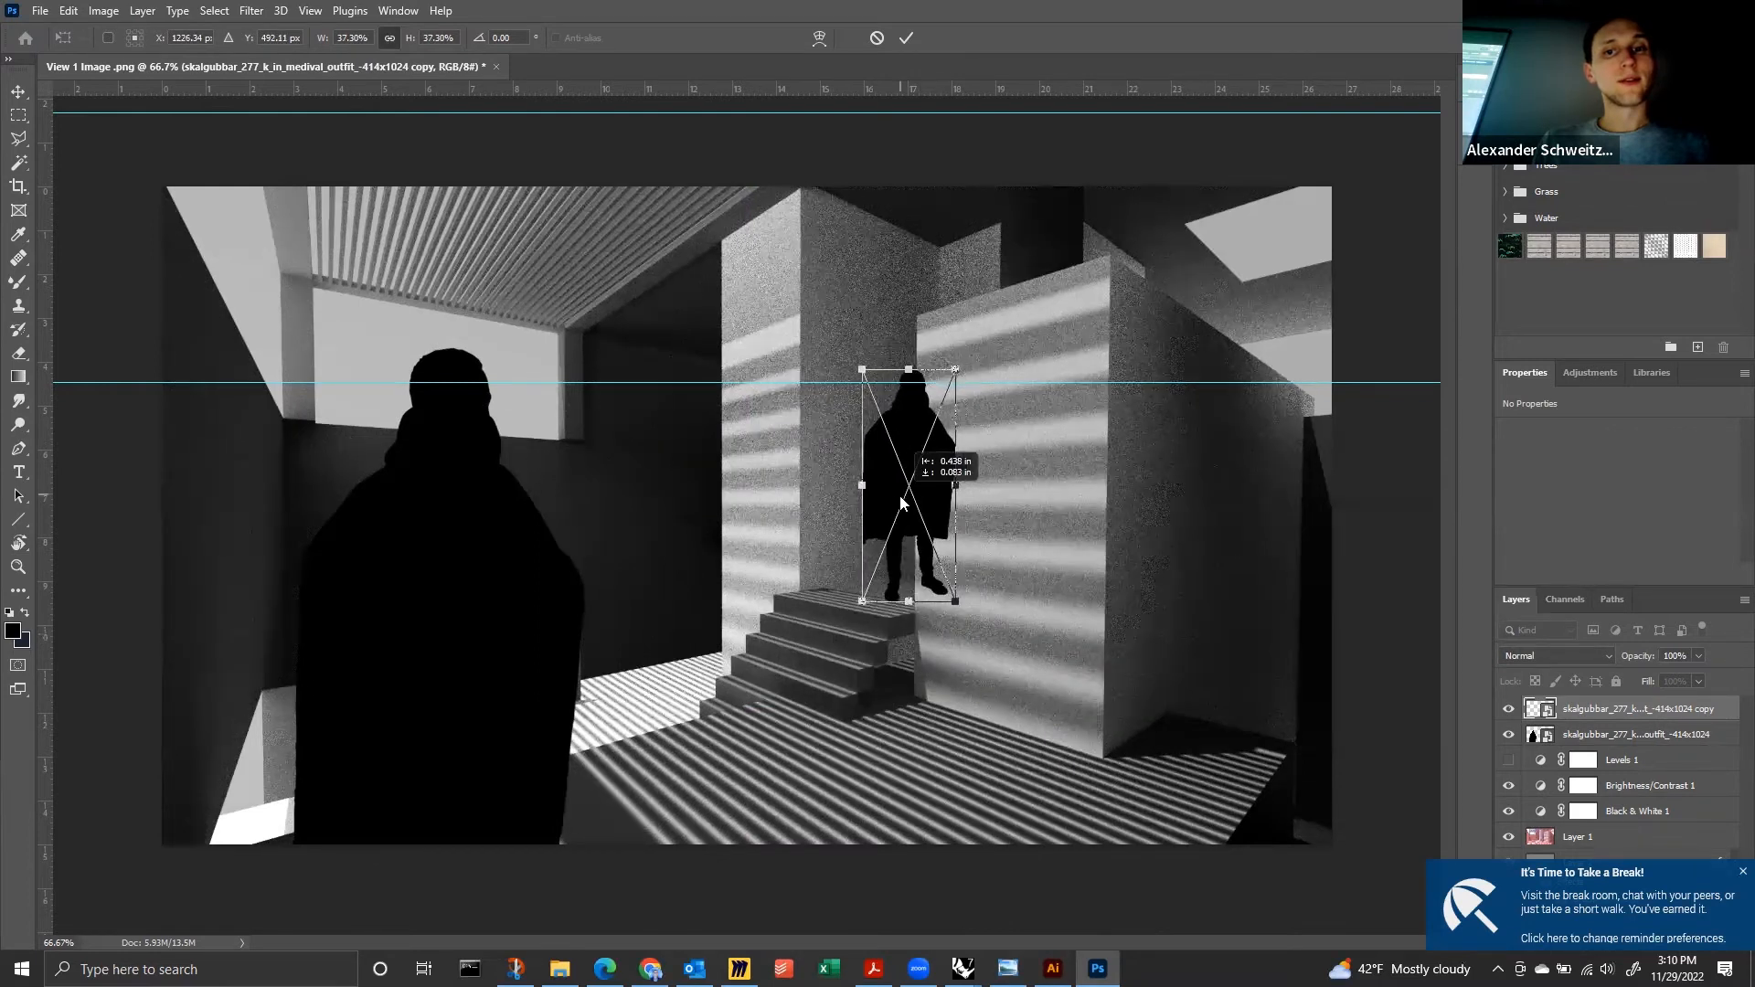
pyautogui.press('Return')
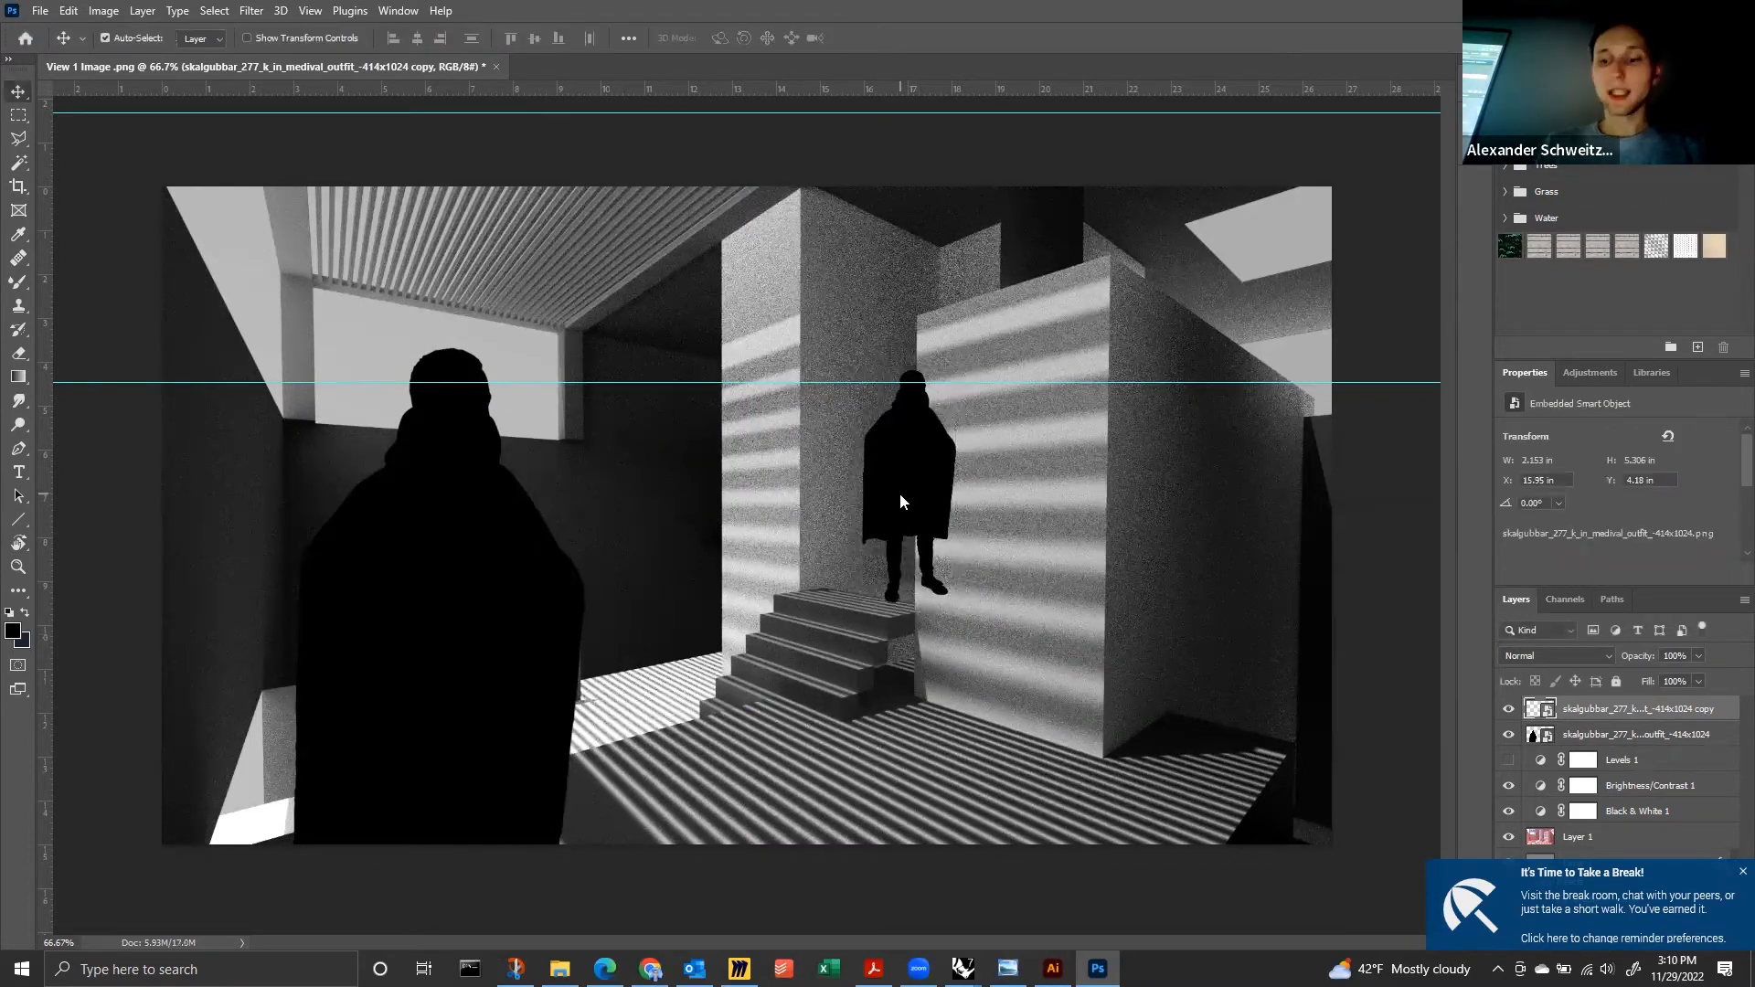
# Rasterize the layer of the smaller silhouette figure standing above the stairs.
pyautogui.hotkey('ctrl', '+')
pyautogui.hotkey('ctrl', '+')
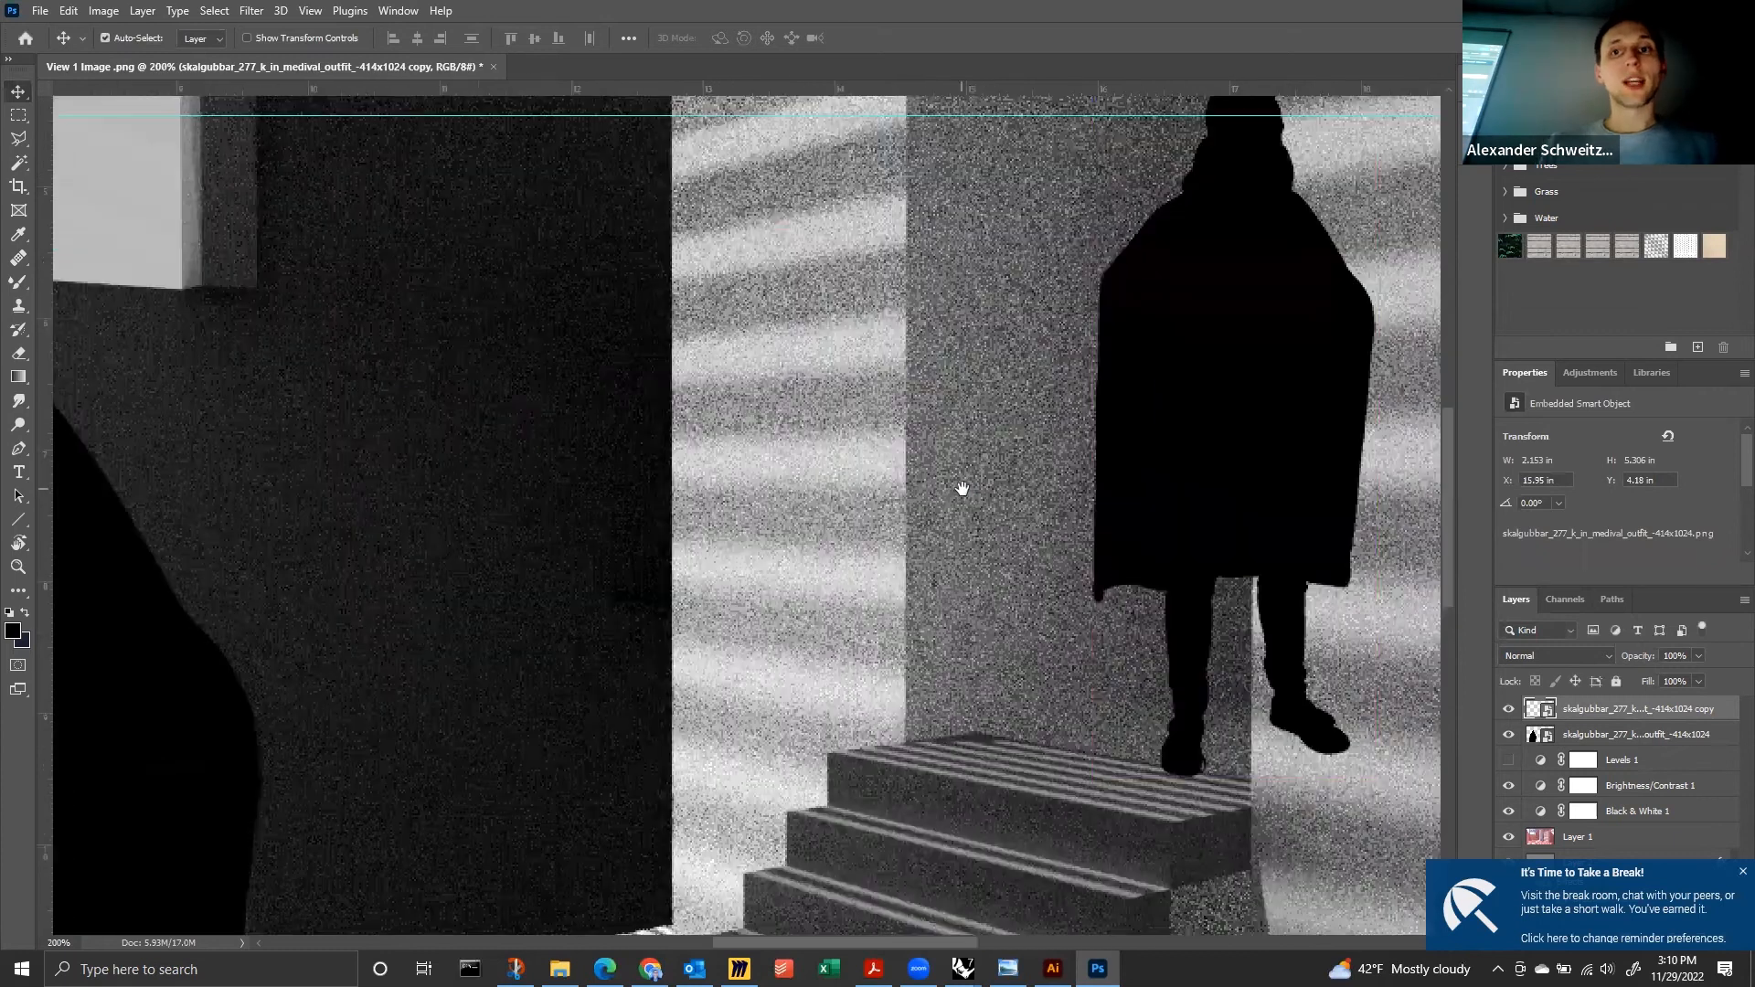
pyautogui.moveTo(962, 488); pyautogui.dragTo(678, 605)
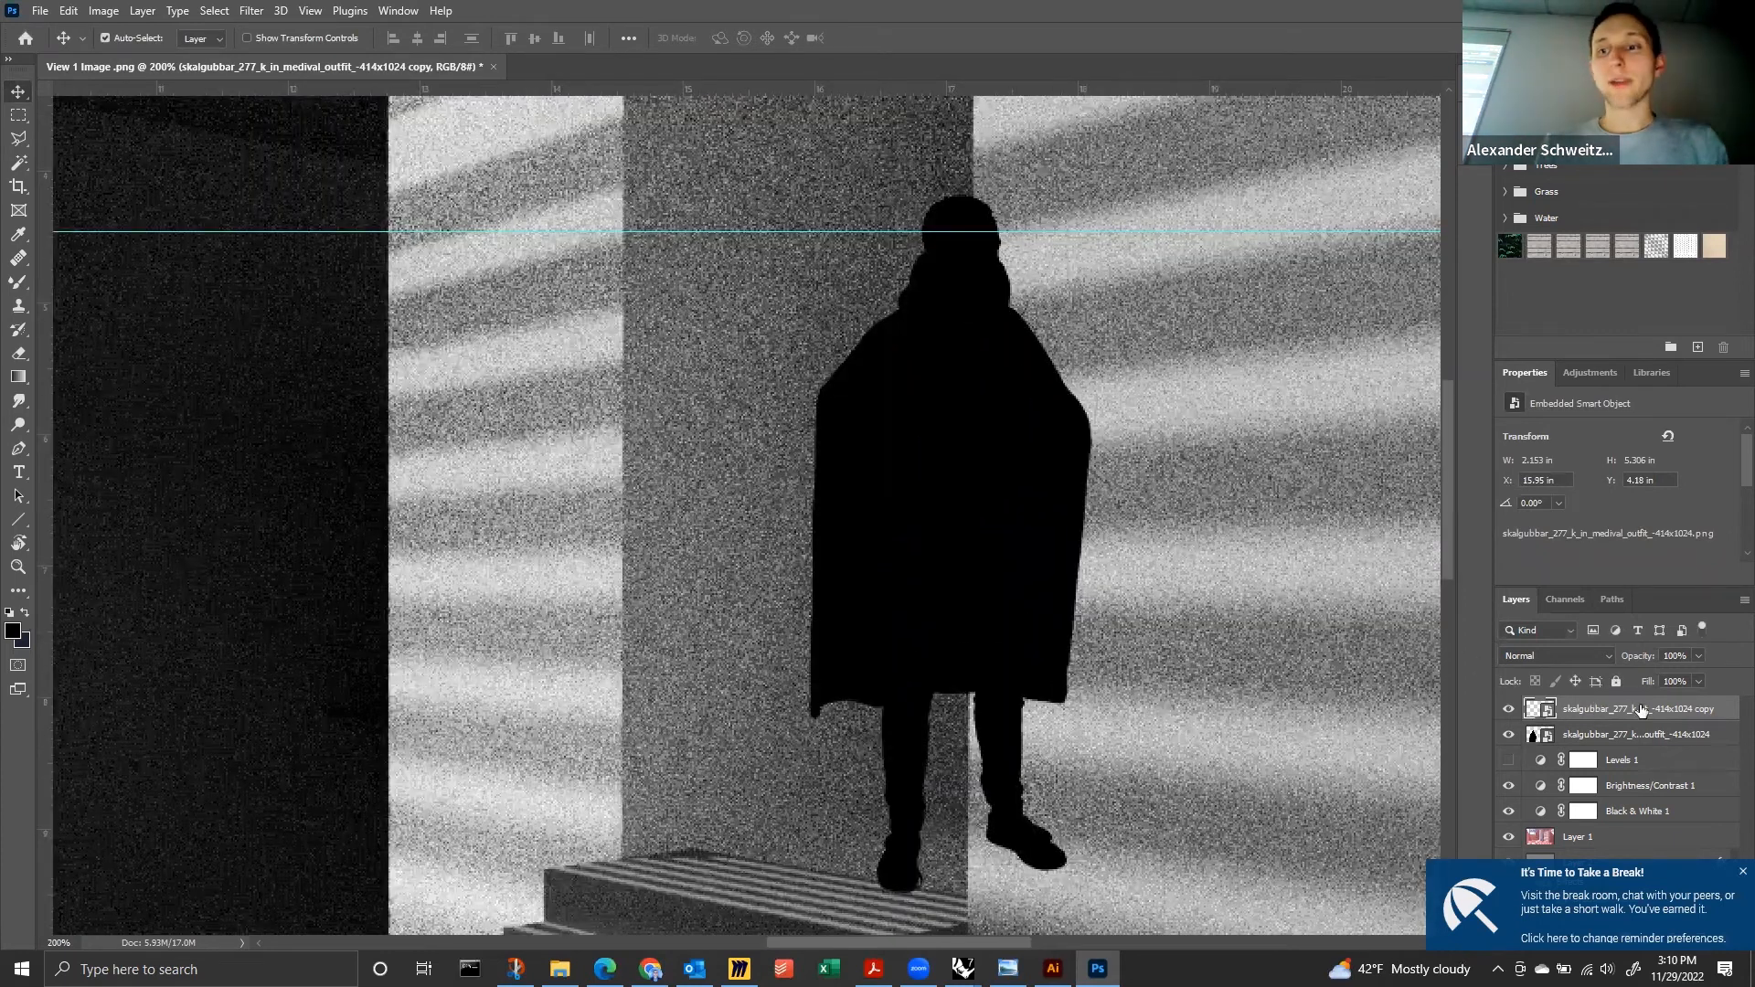
pyautogui.rightClick(1641, 710)
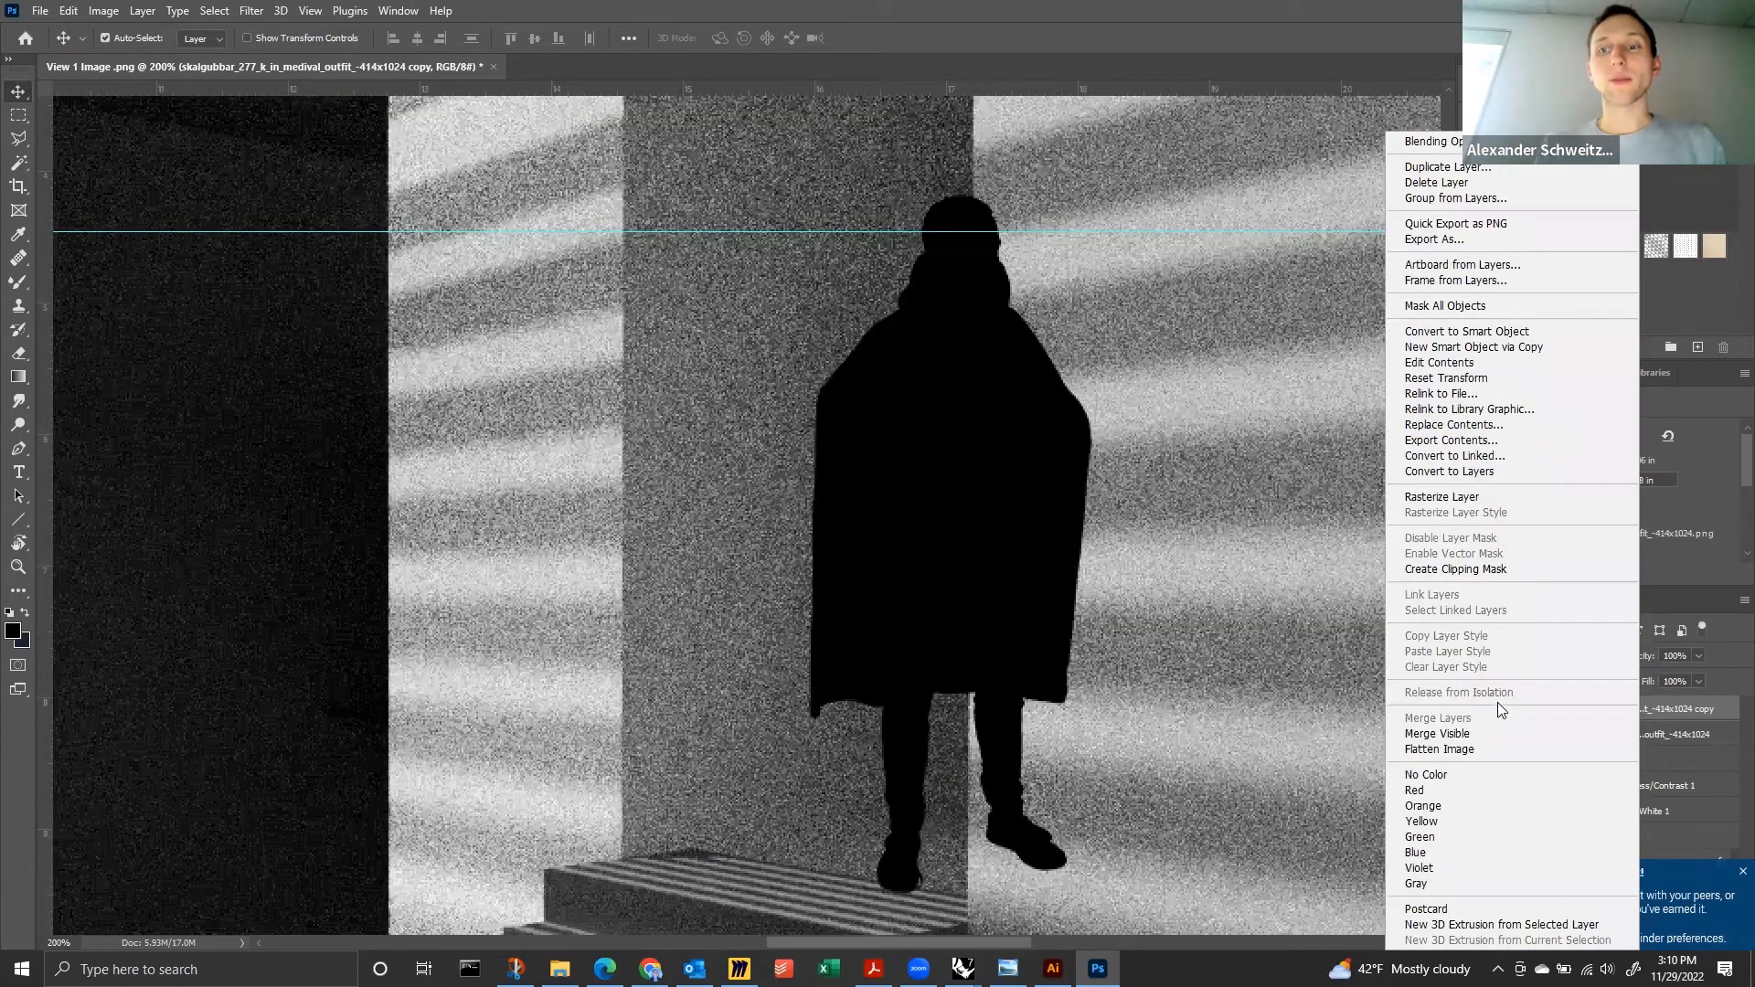
pyautogui.click(1453, 497)
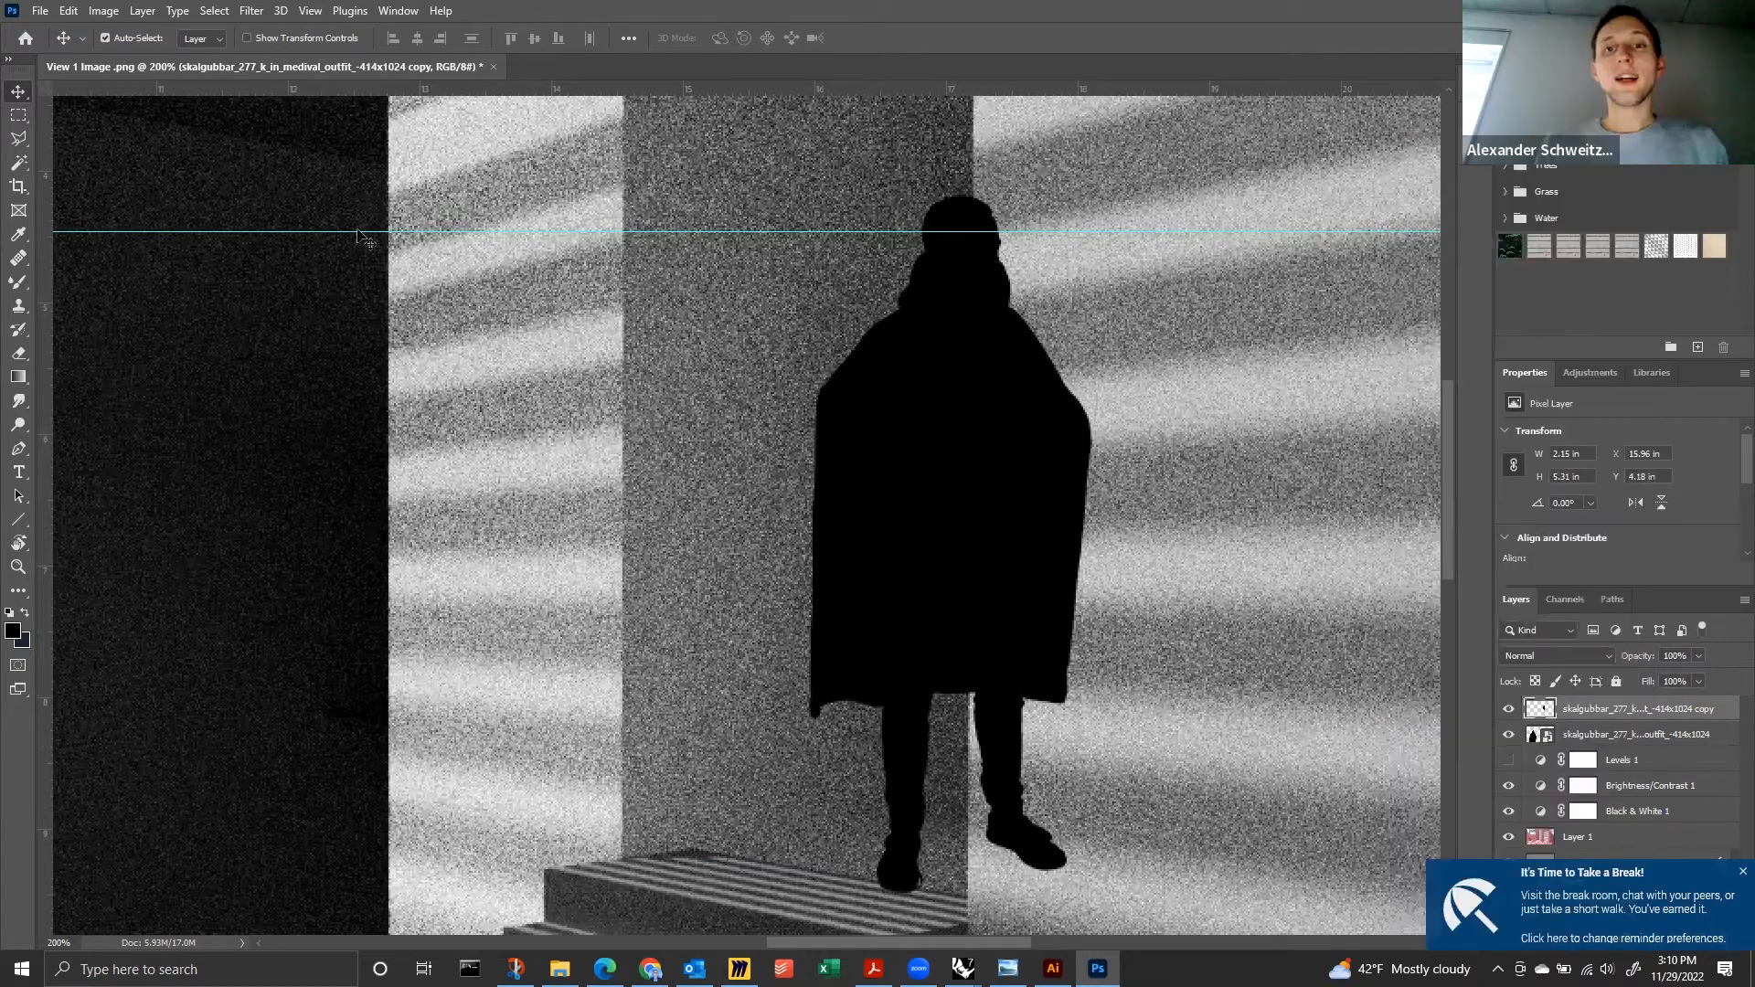
# Outline the part of the stair figure that overlaps the striped block with the Polygonal Lasso, delete it, and clear the selection.
pyautogui.press('m')
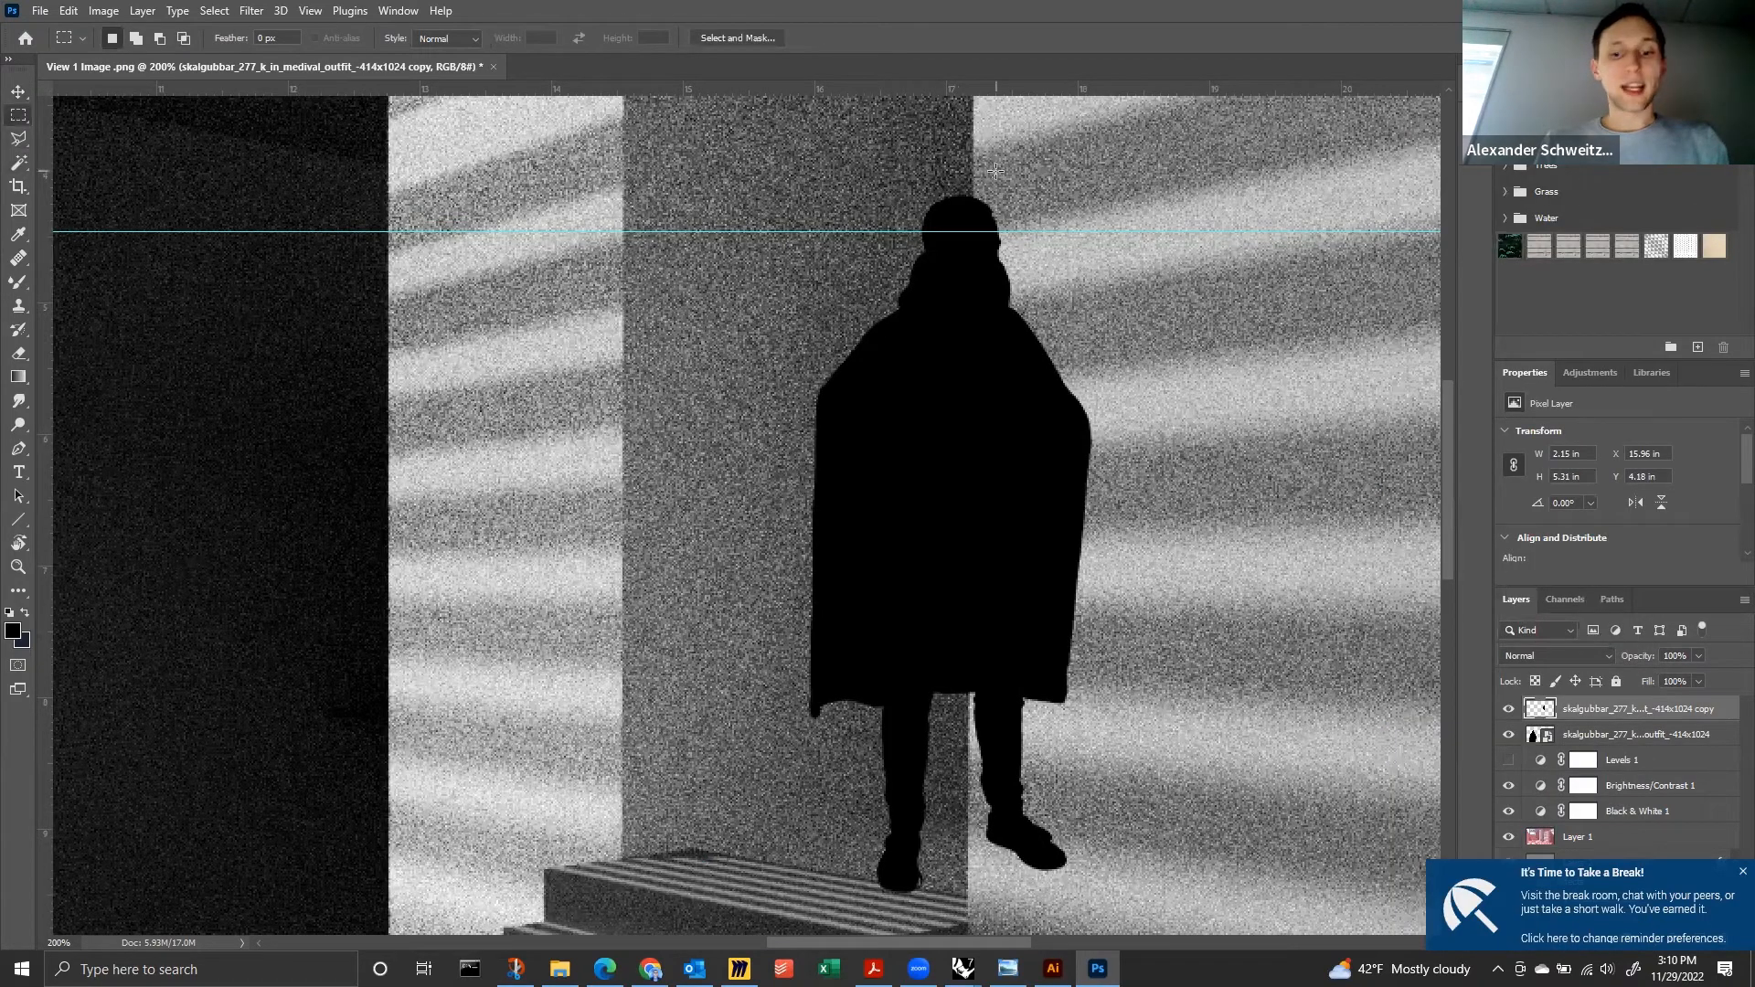
pyautogui.press('l')
pyautogui.click(972, 118)
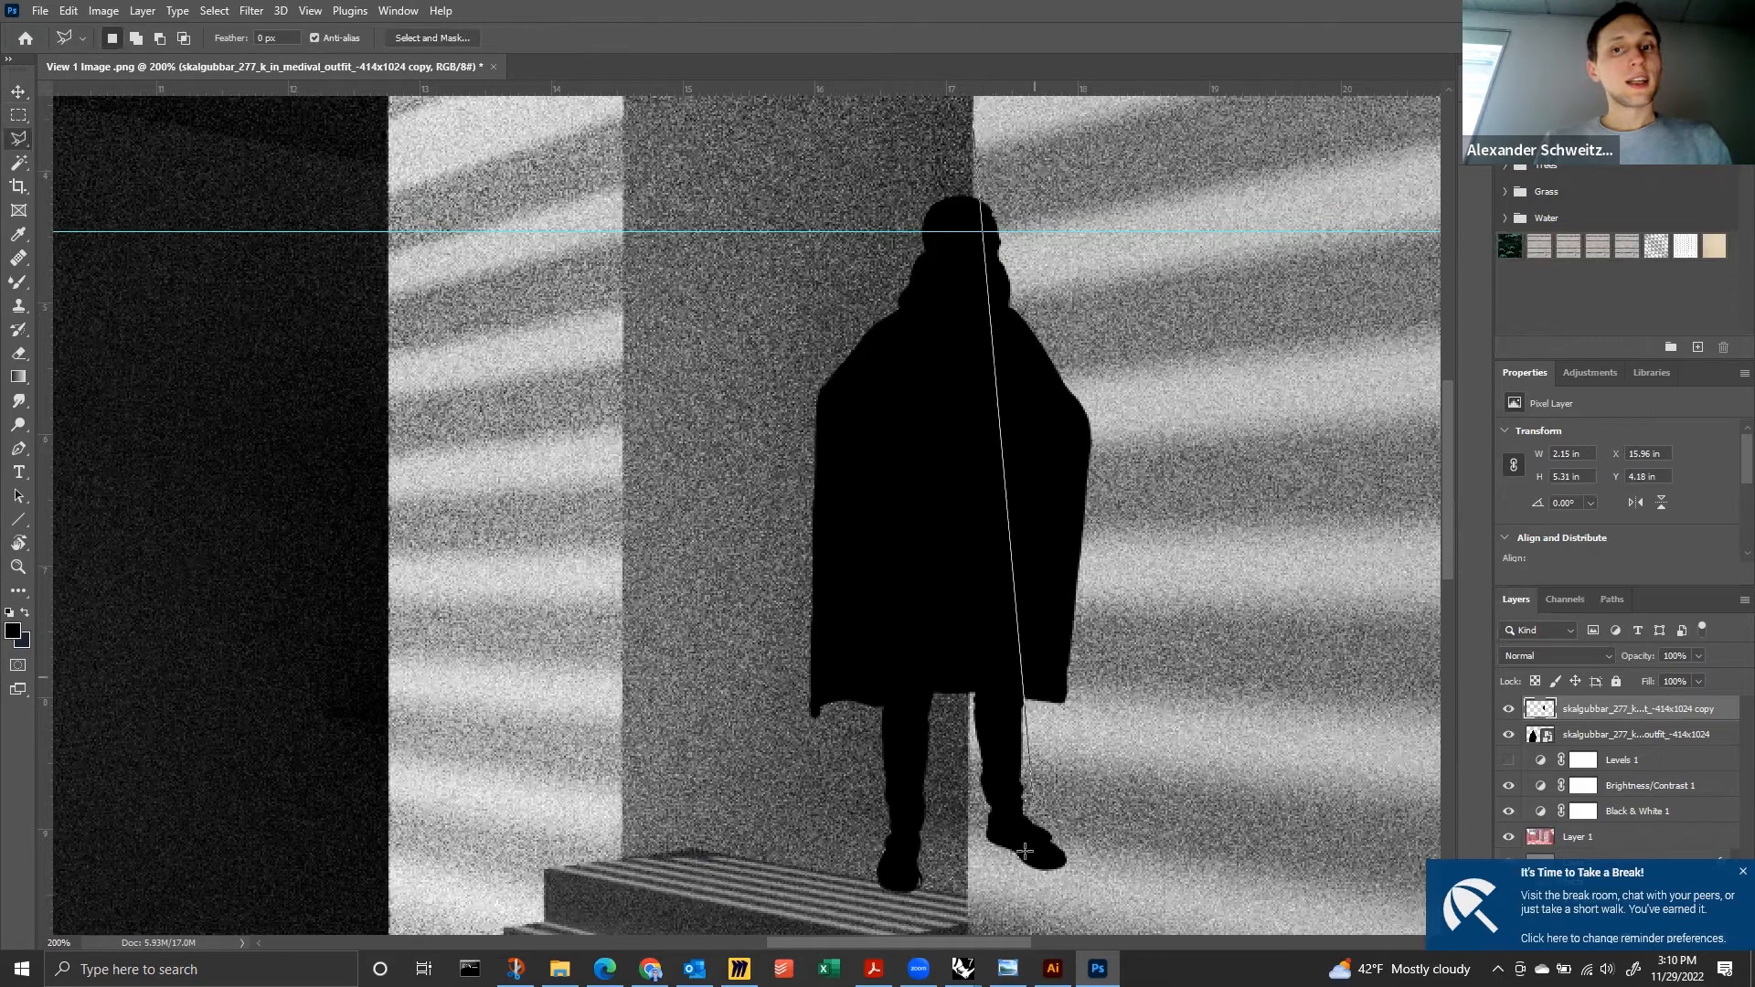
pyautogui.click(966, 911)
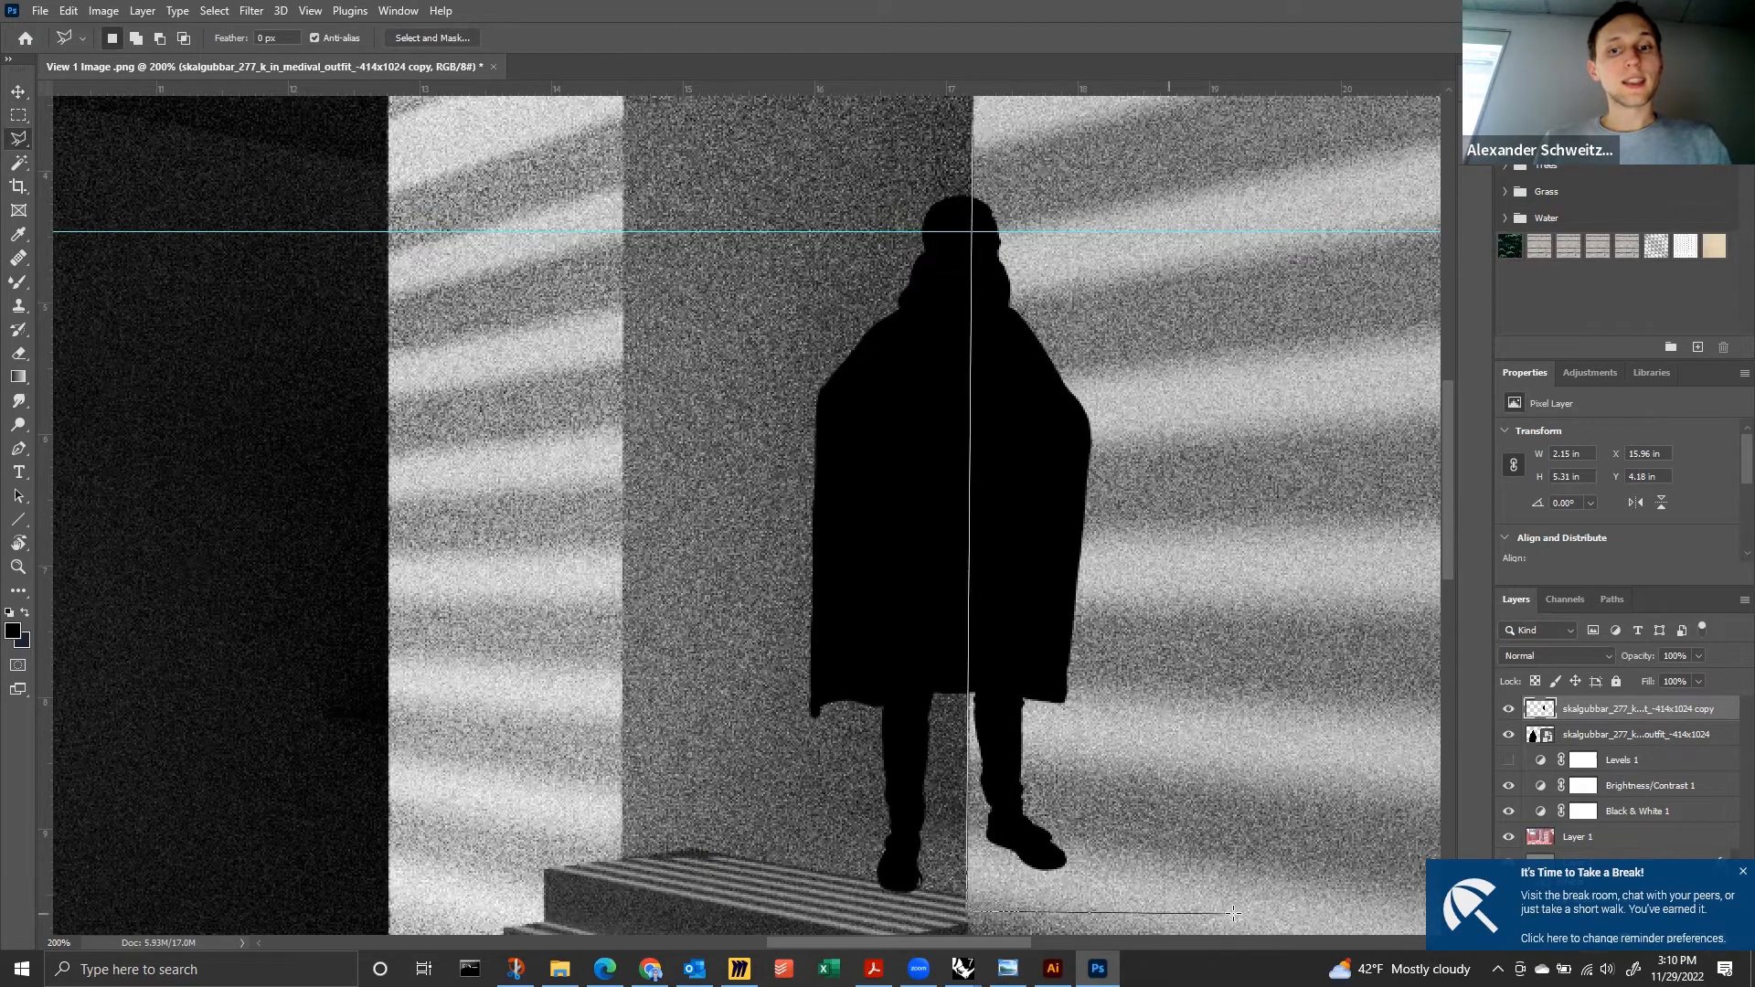
pyautogui.click(1232, 911)
pyautogui.click(1143, 347)
pyautogui.doubleClick(1047, 156)
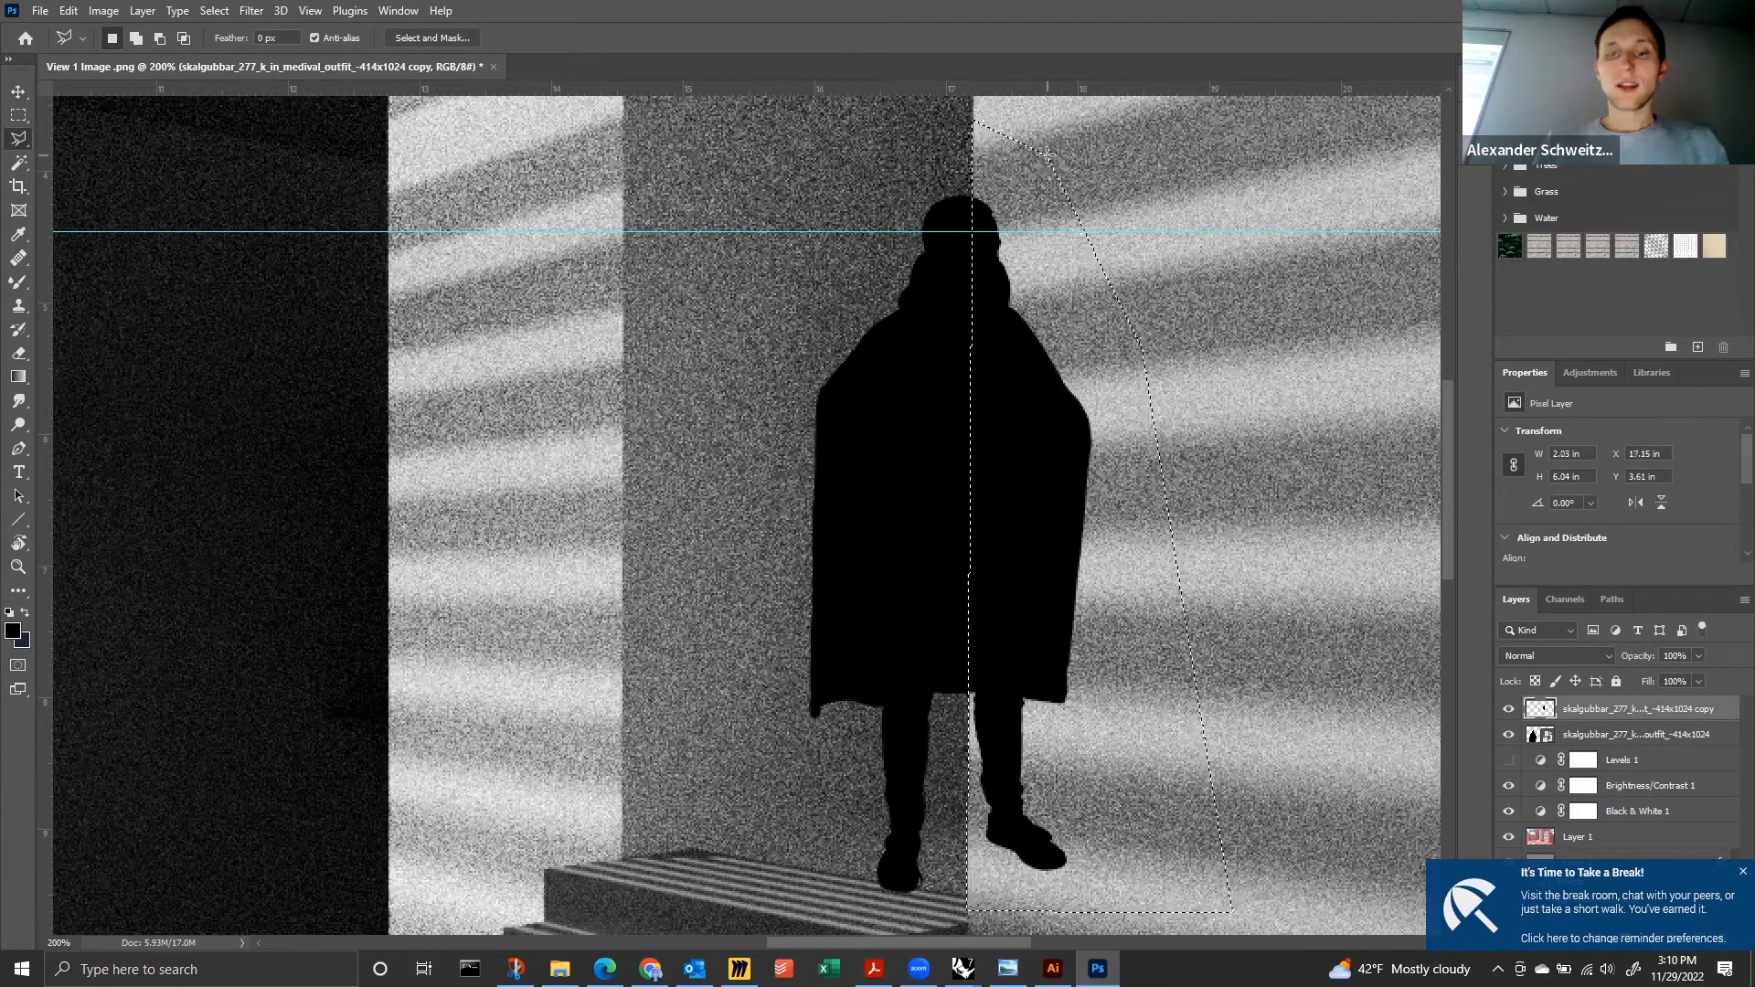
pyautogui.press('Delete')
pyautogui.click(18, 116)
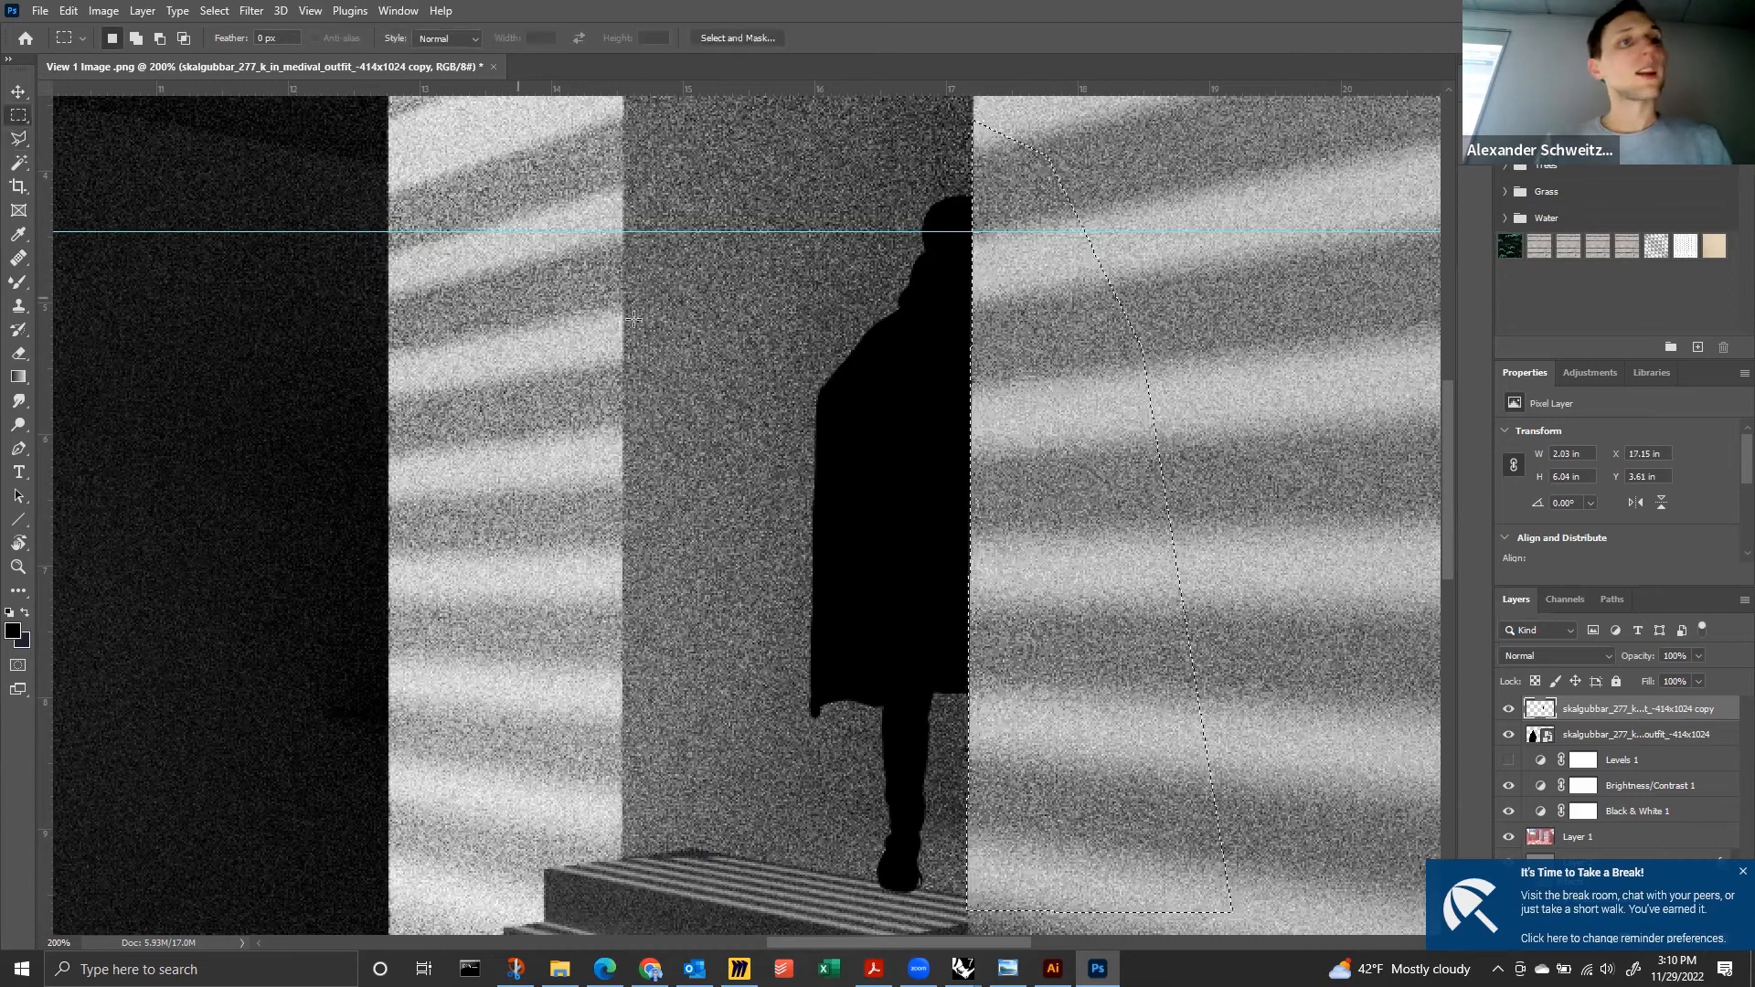
pyautogui.hotkey('ctrl', 'd')
pyautogui.hotkey('ctrl', '-')
pyautogui.hotkey('ctrl', '-')
pyautogui.hotkey('ctrl', '-')
pyautogui.hotkey('ctrl', '-')
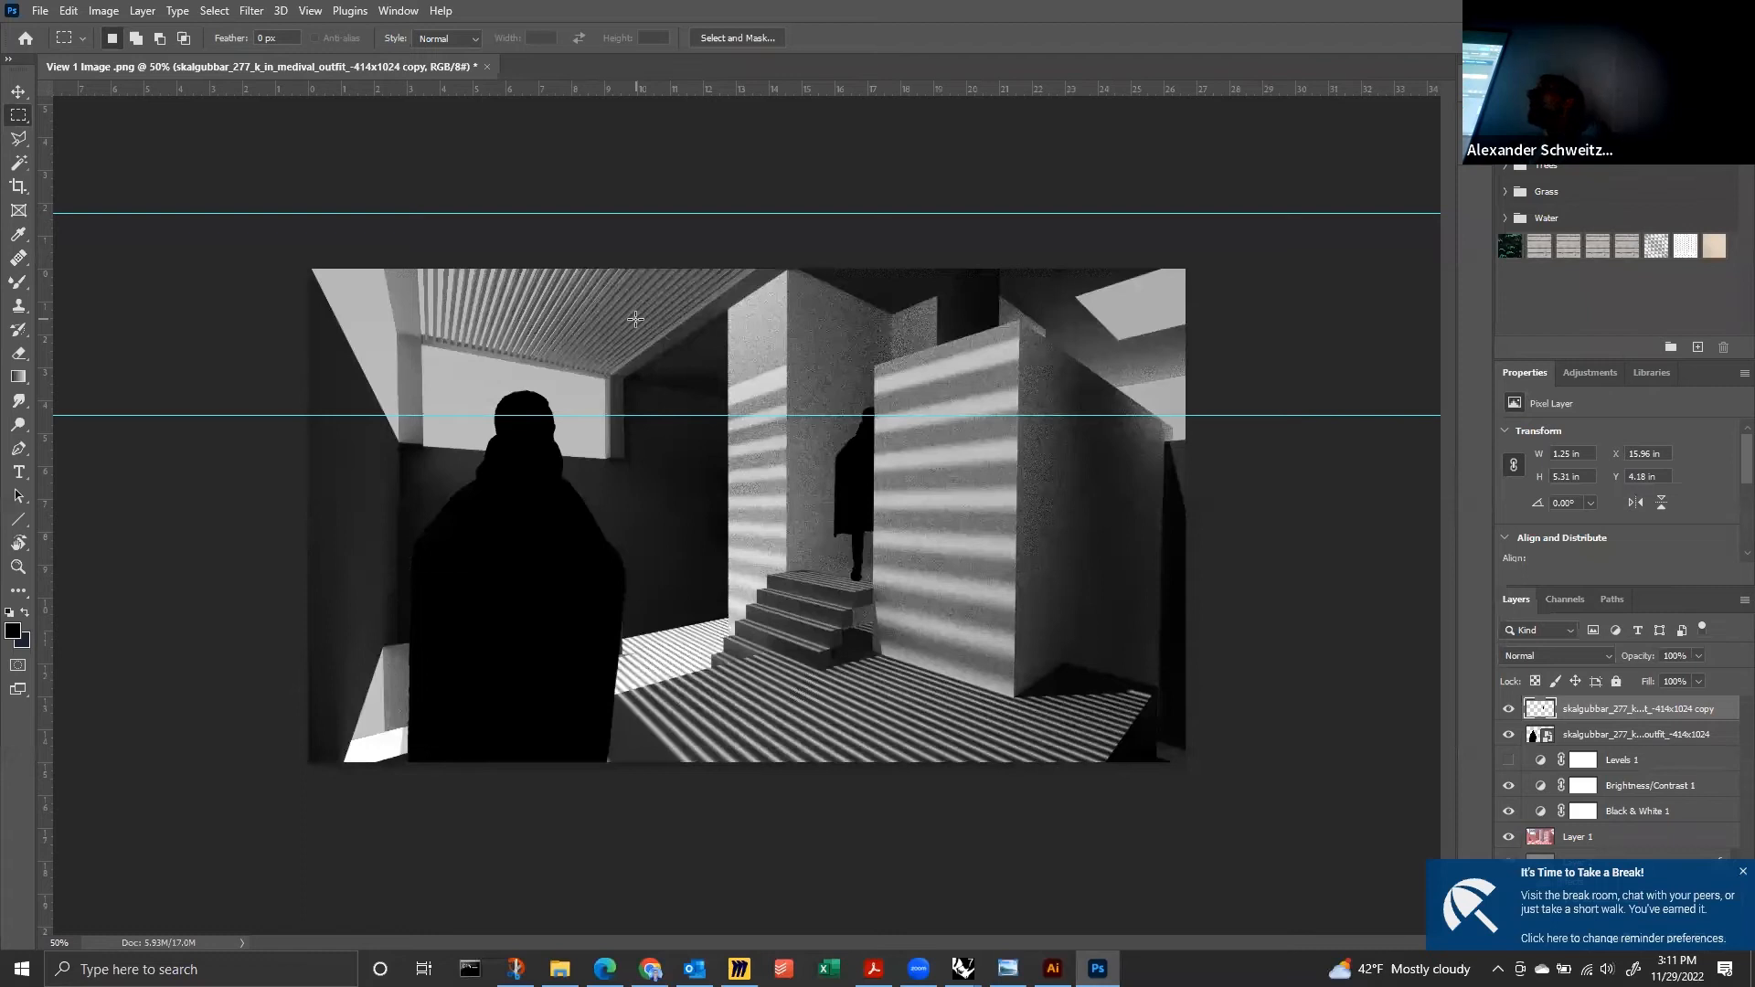
pyautogui.hotkey('ctrl', '+')
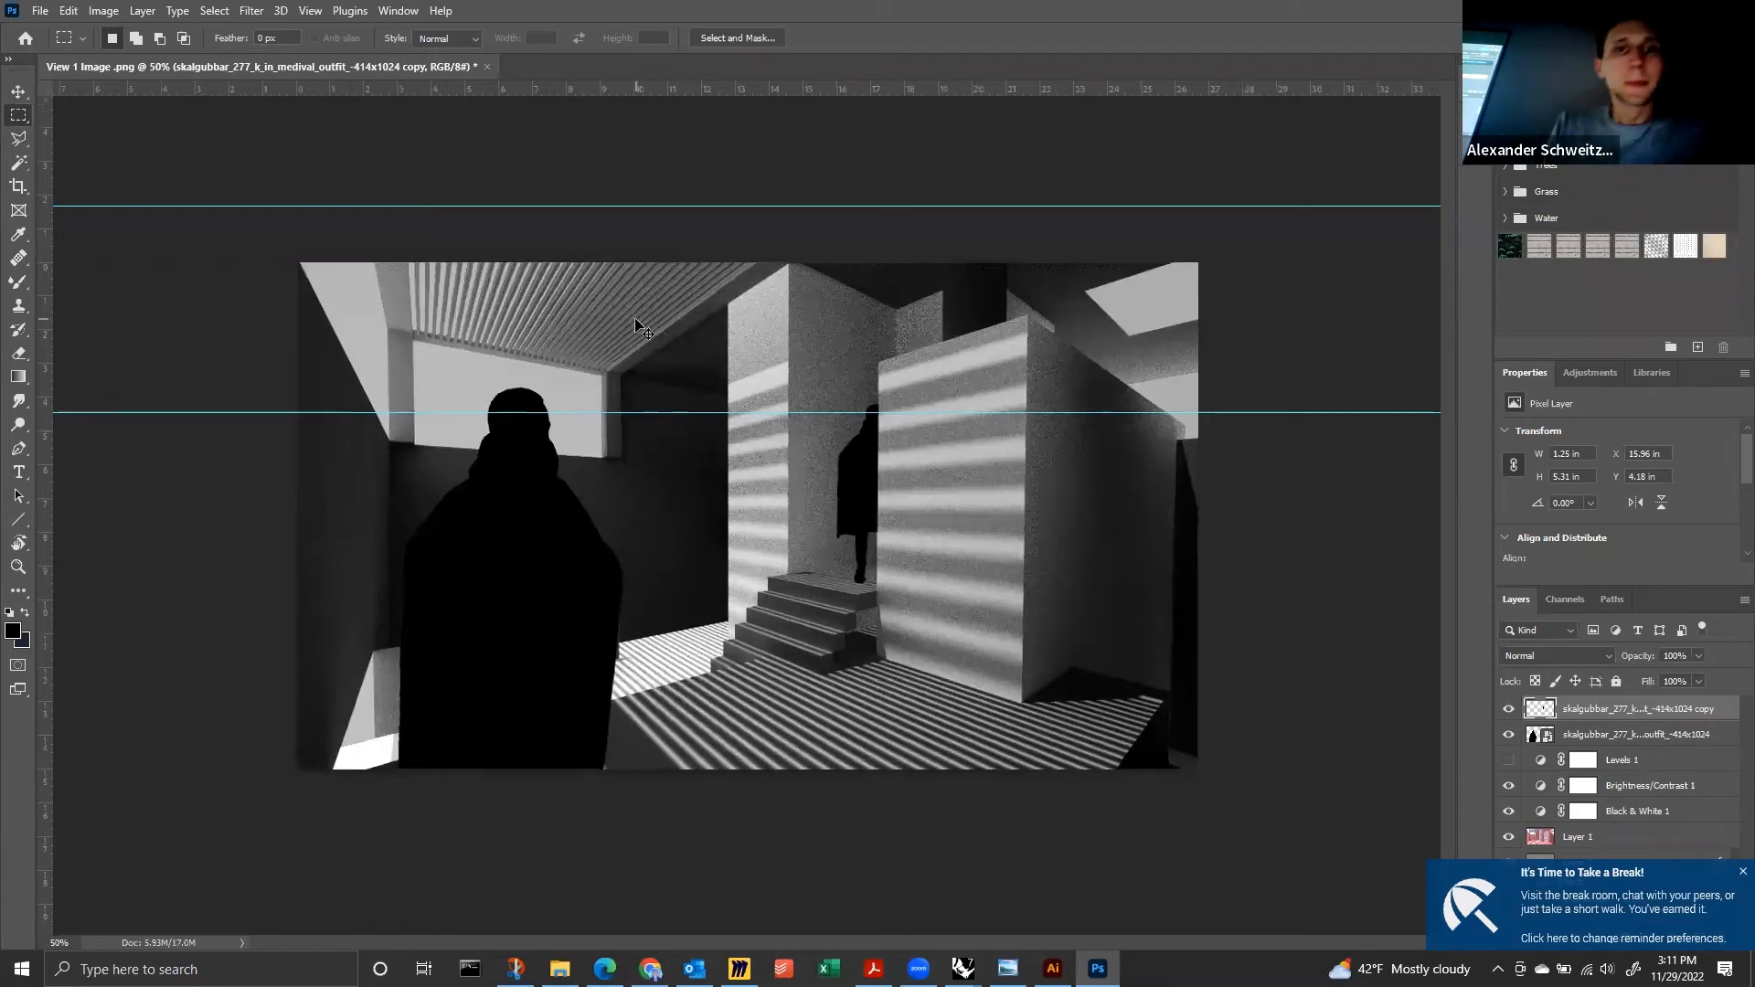
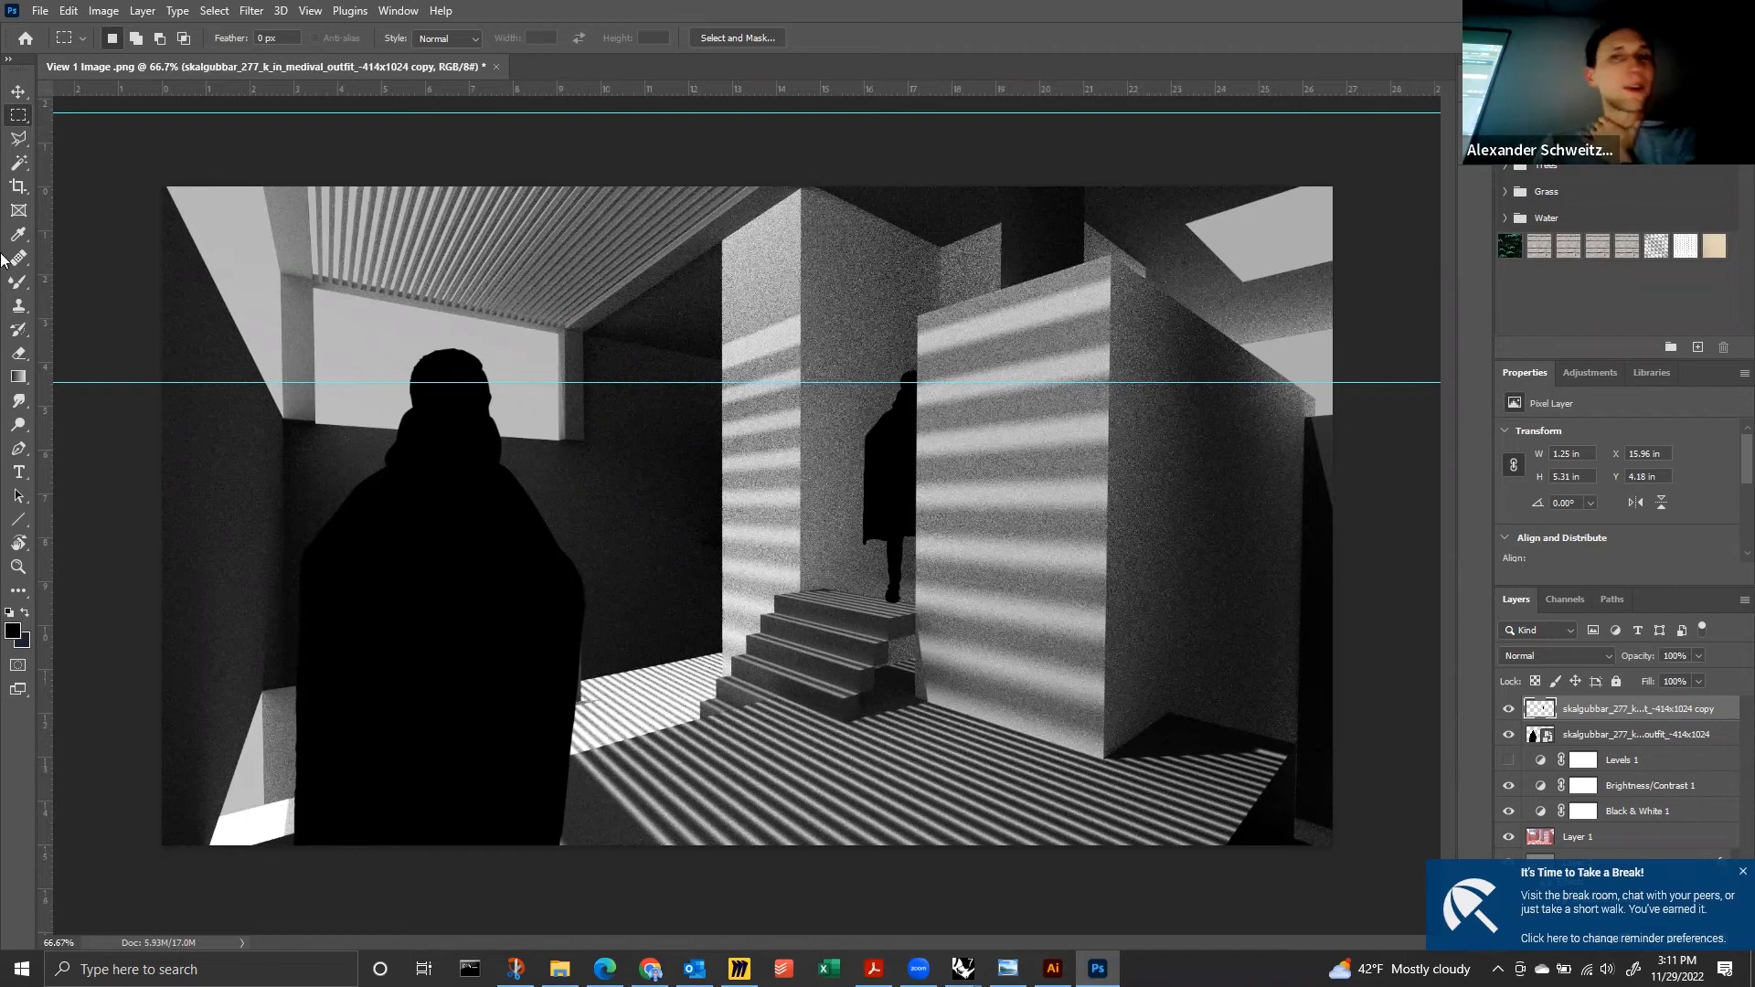
# Remove the extra guide above the image and keep a hidden duplicate of the stair figure's layer.
pyautogui.click(19, 92)
pyautogui.moveTo(137, 112); pyautogui.dragTo(703, 69)
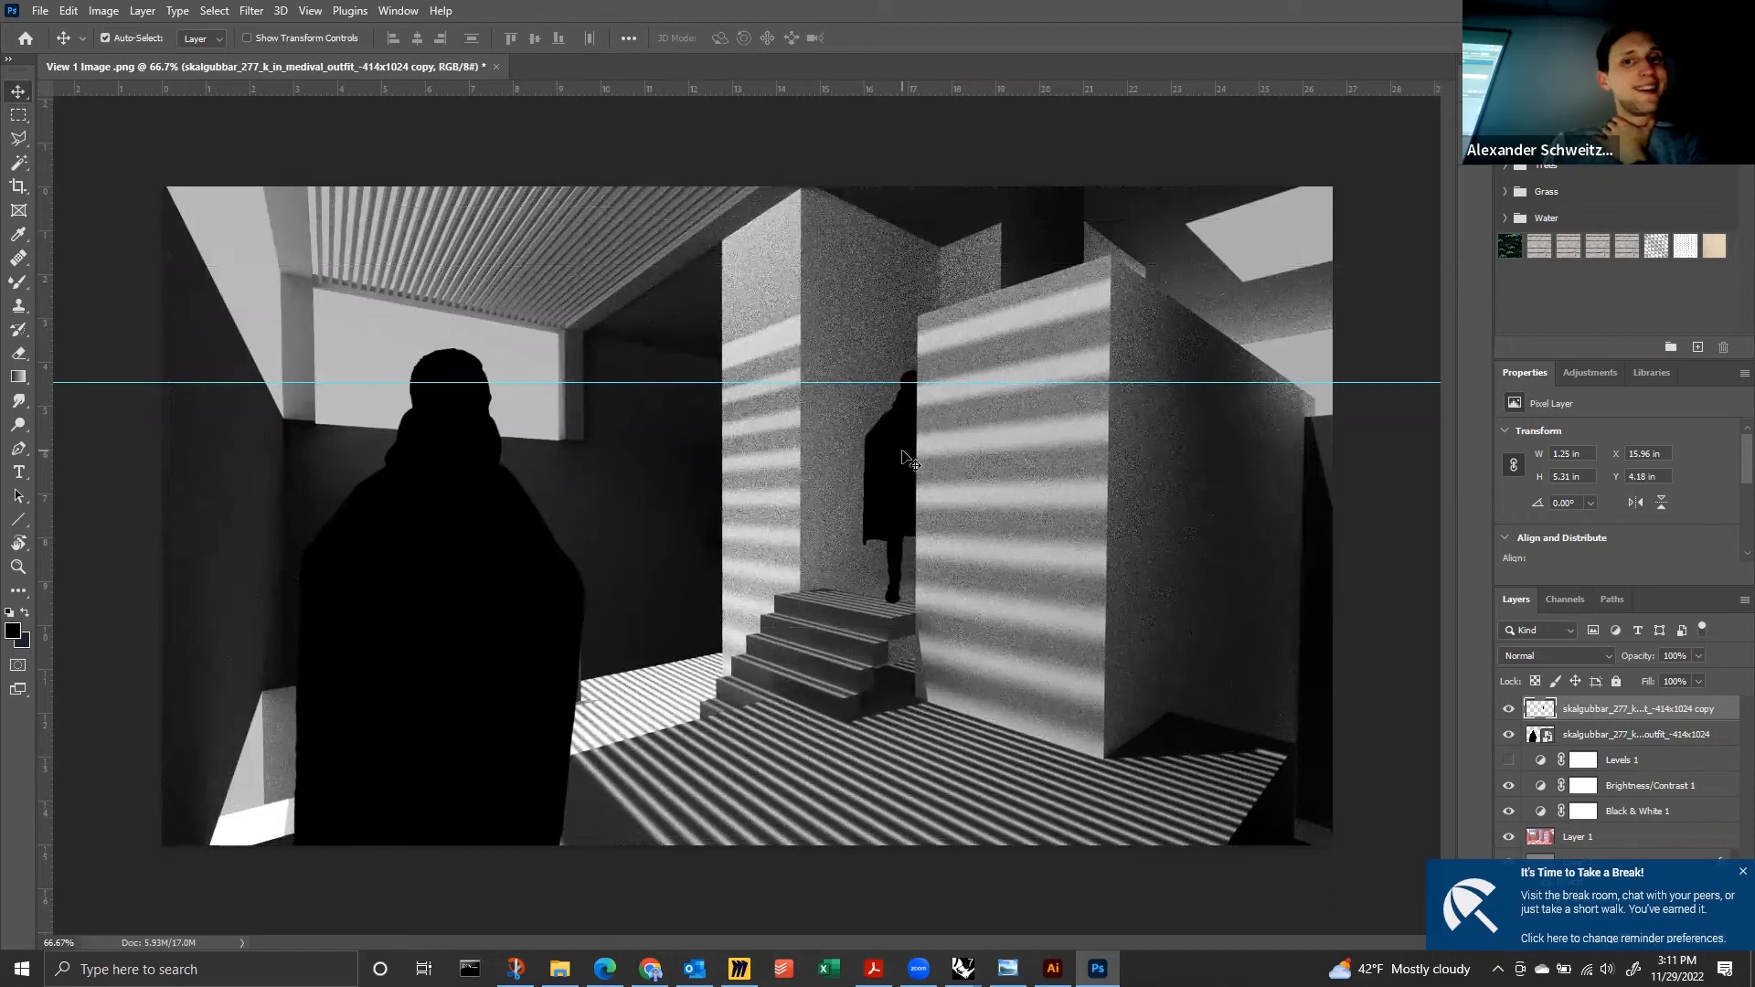
pyautogui.hotkey('ctrl', 'j')
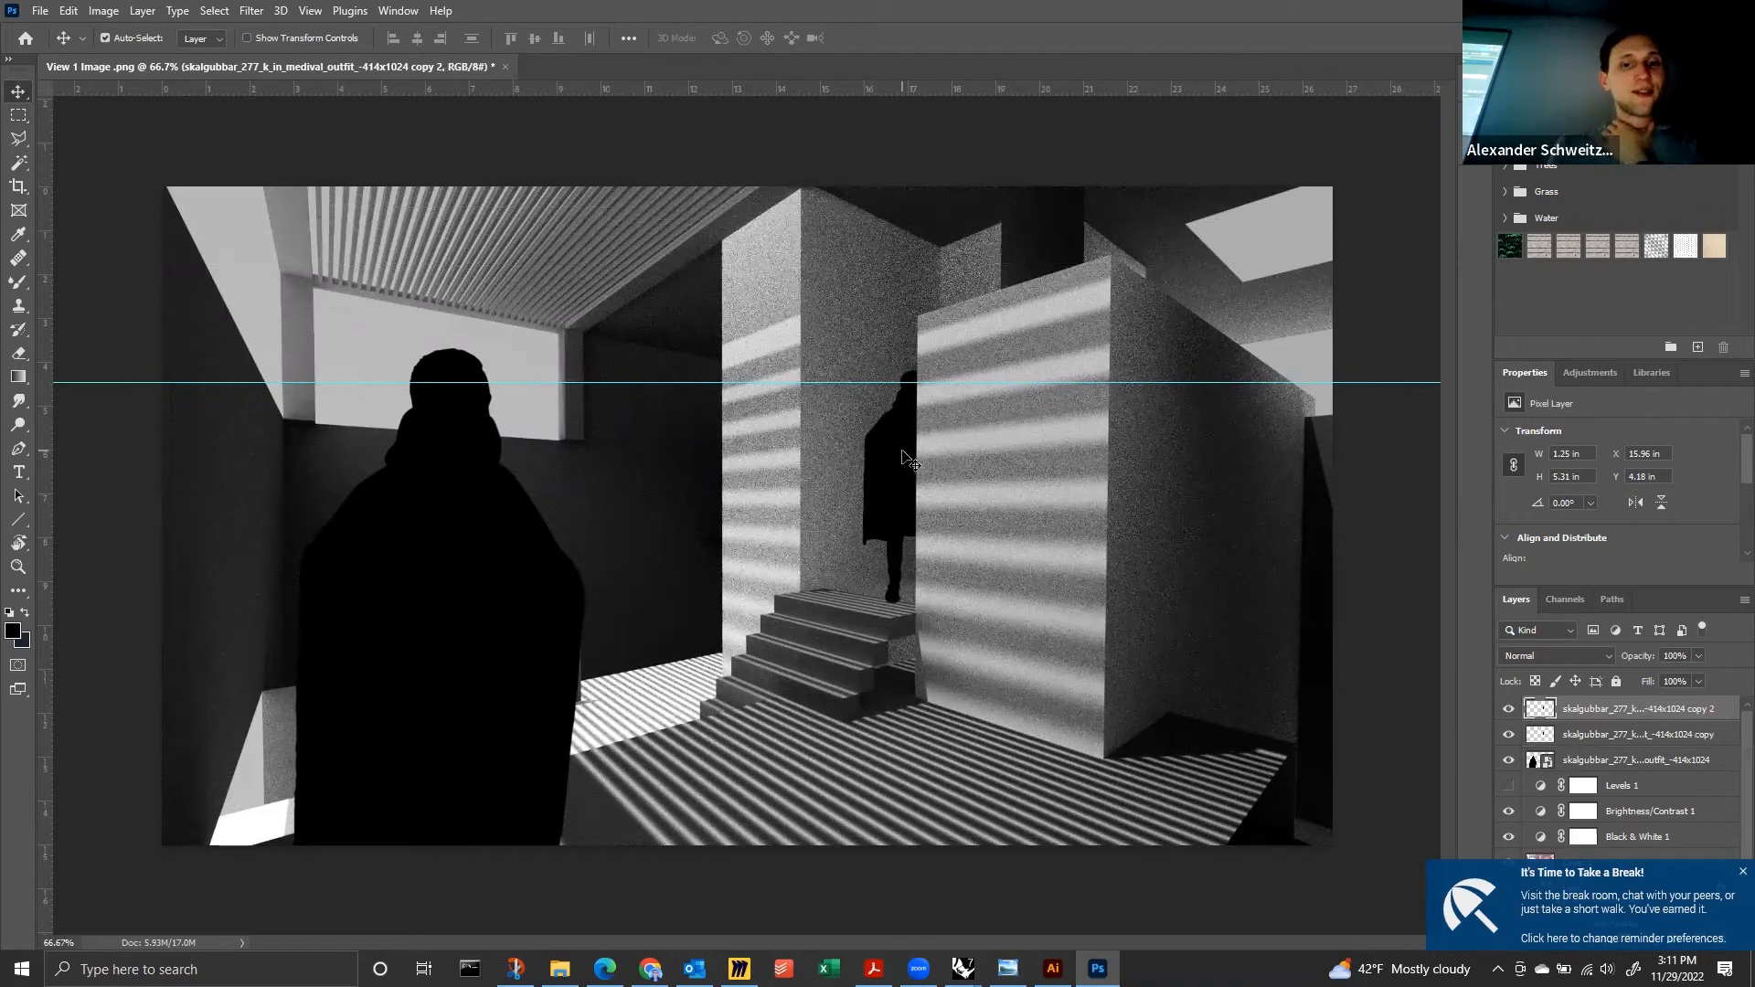
pyautogui.click(1510, 709)
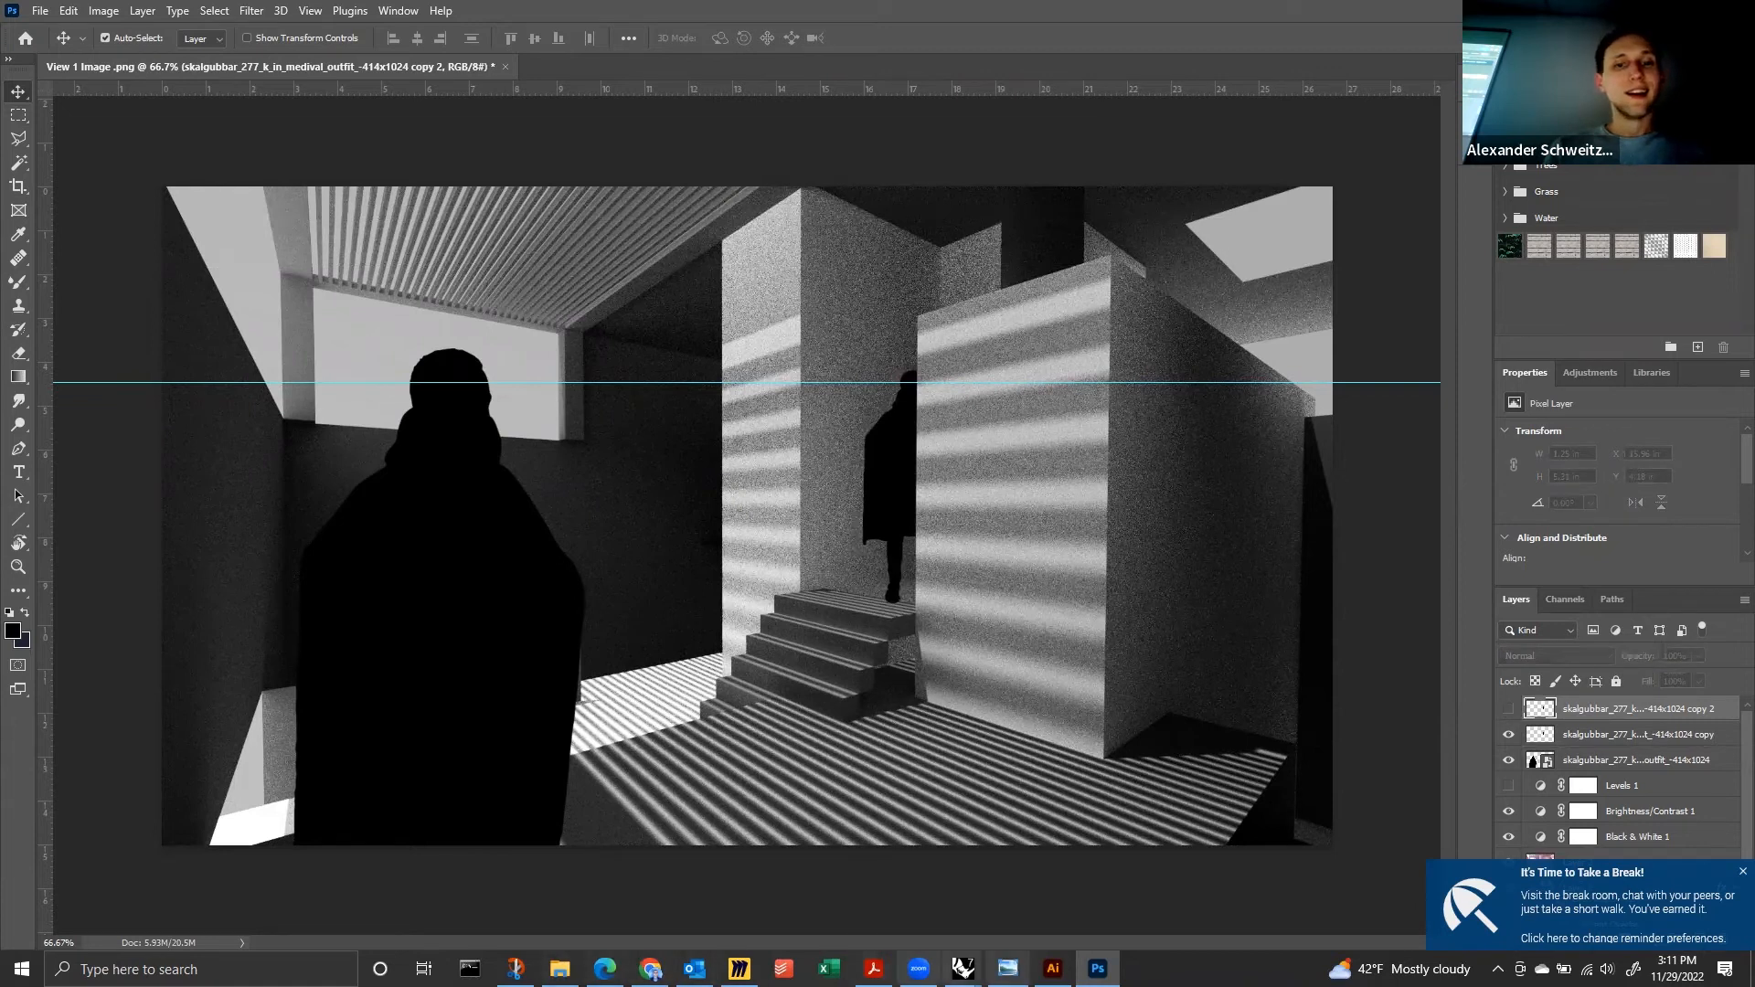
pyautogui.click(1052, 968)
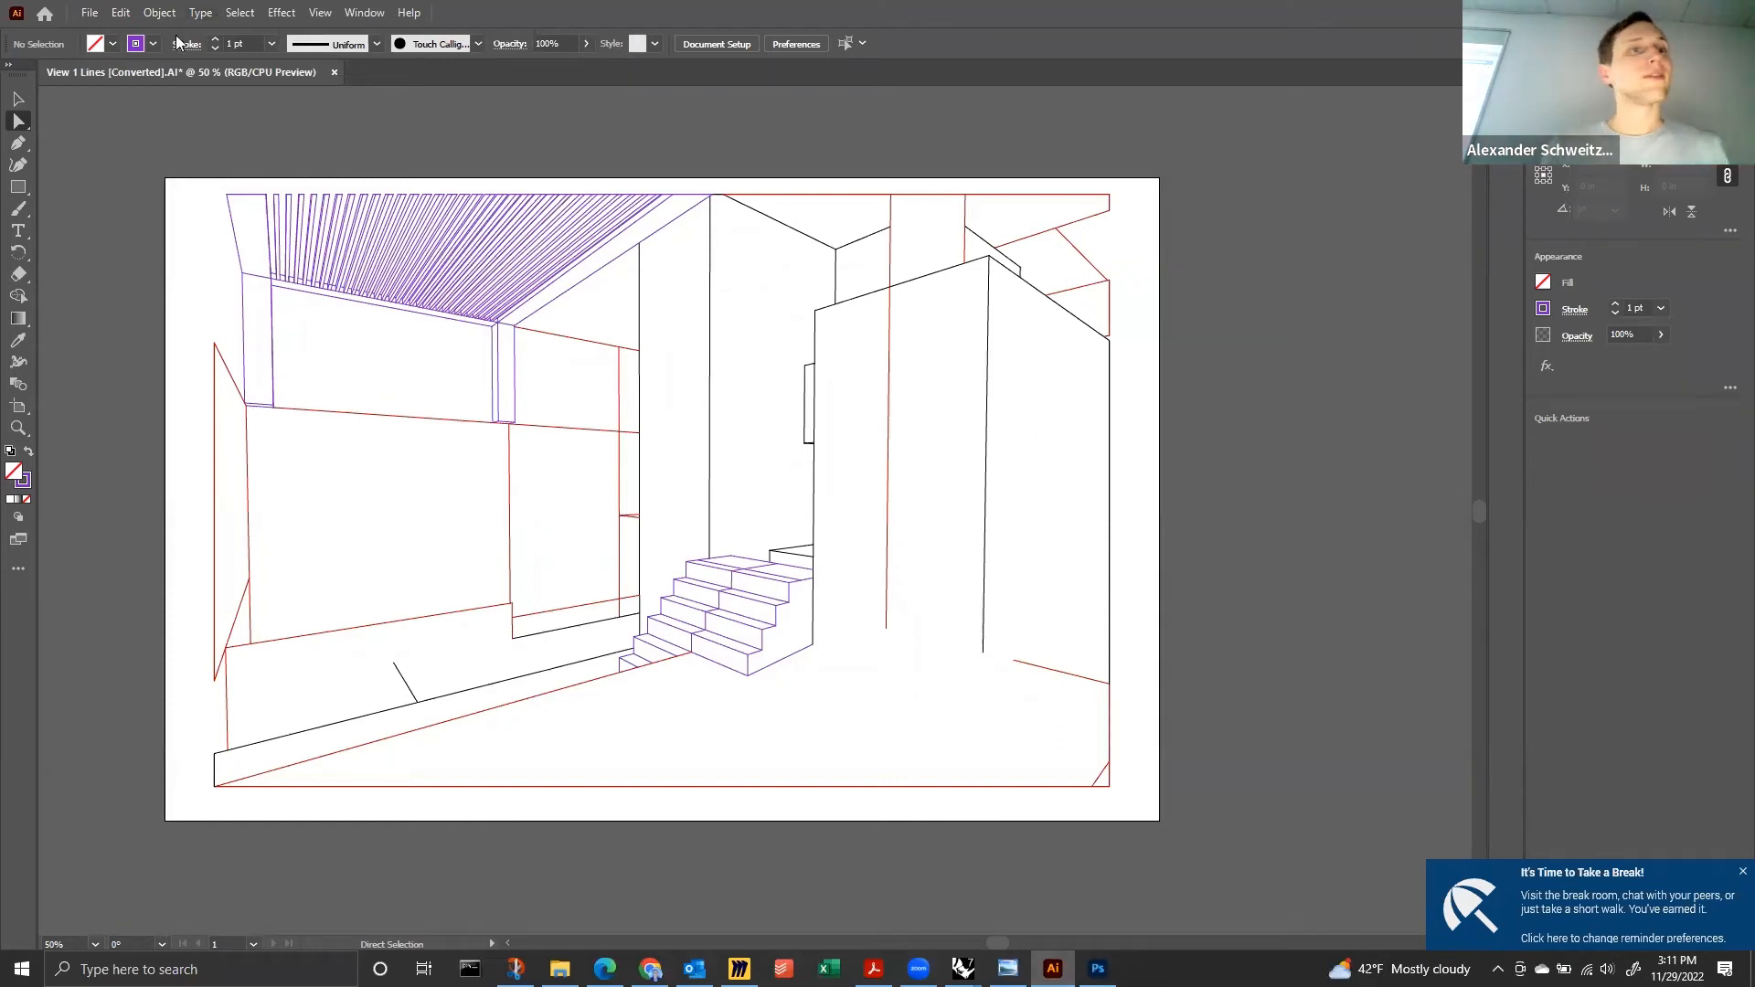
pyautogui.moveTo(384, 335); pyautogui.dragTo(1138, 820)
pyautogui.click(1138, 819)
pyautogui.click(1098, 968)
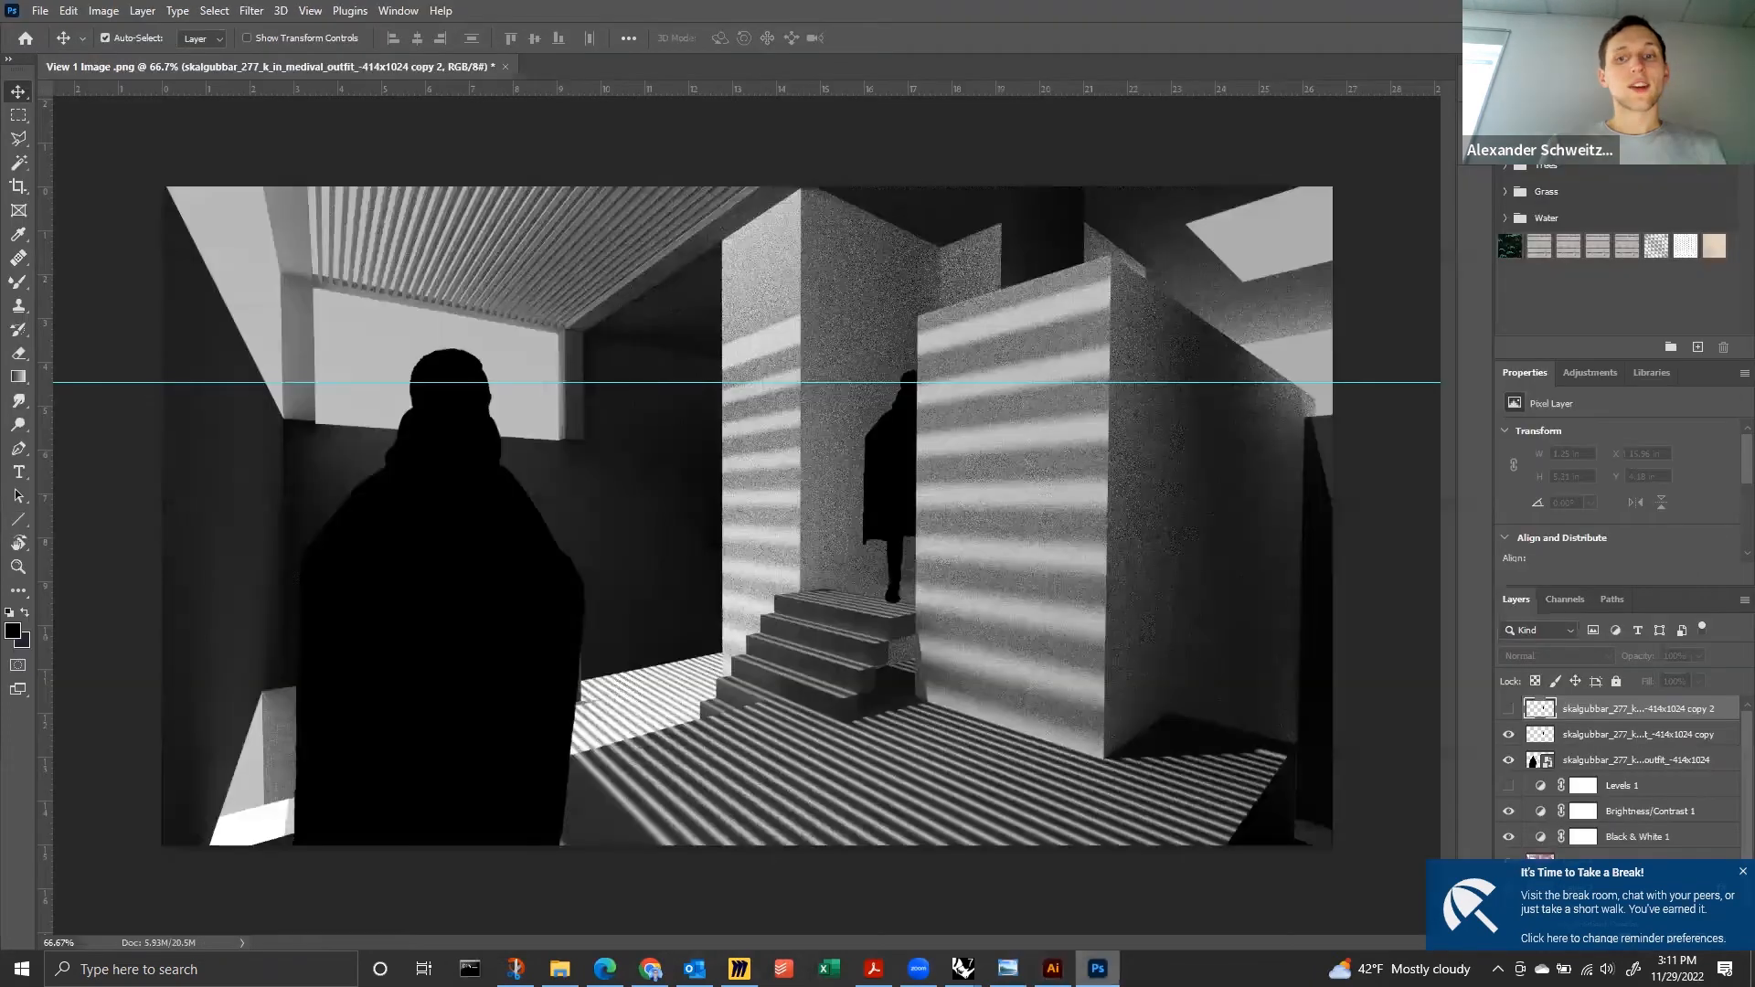
# Start exporting the image in PNG format at 1920 x 1080 px and 100% scale.
pyautogui.click(40, 10)
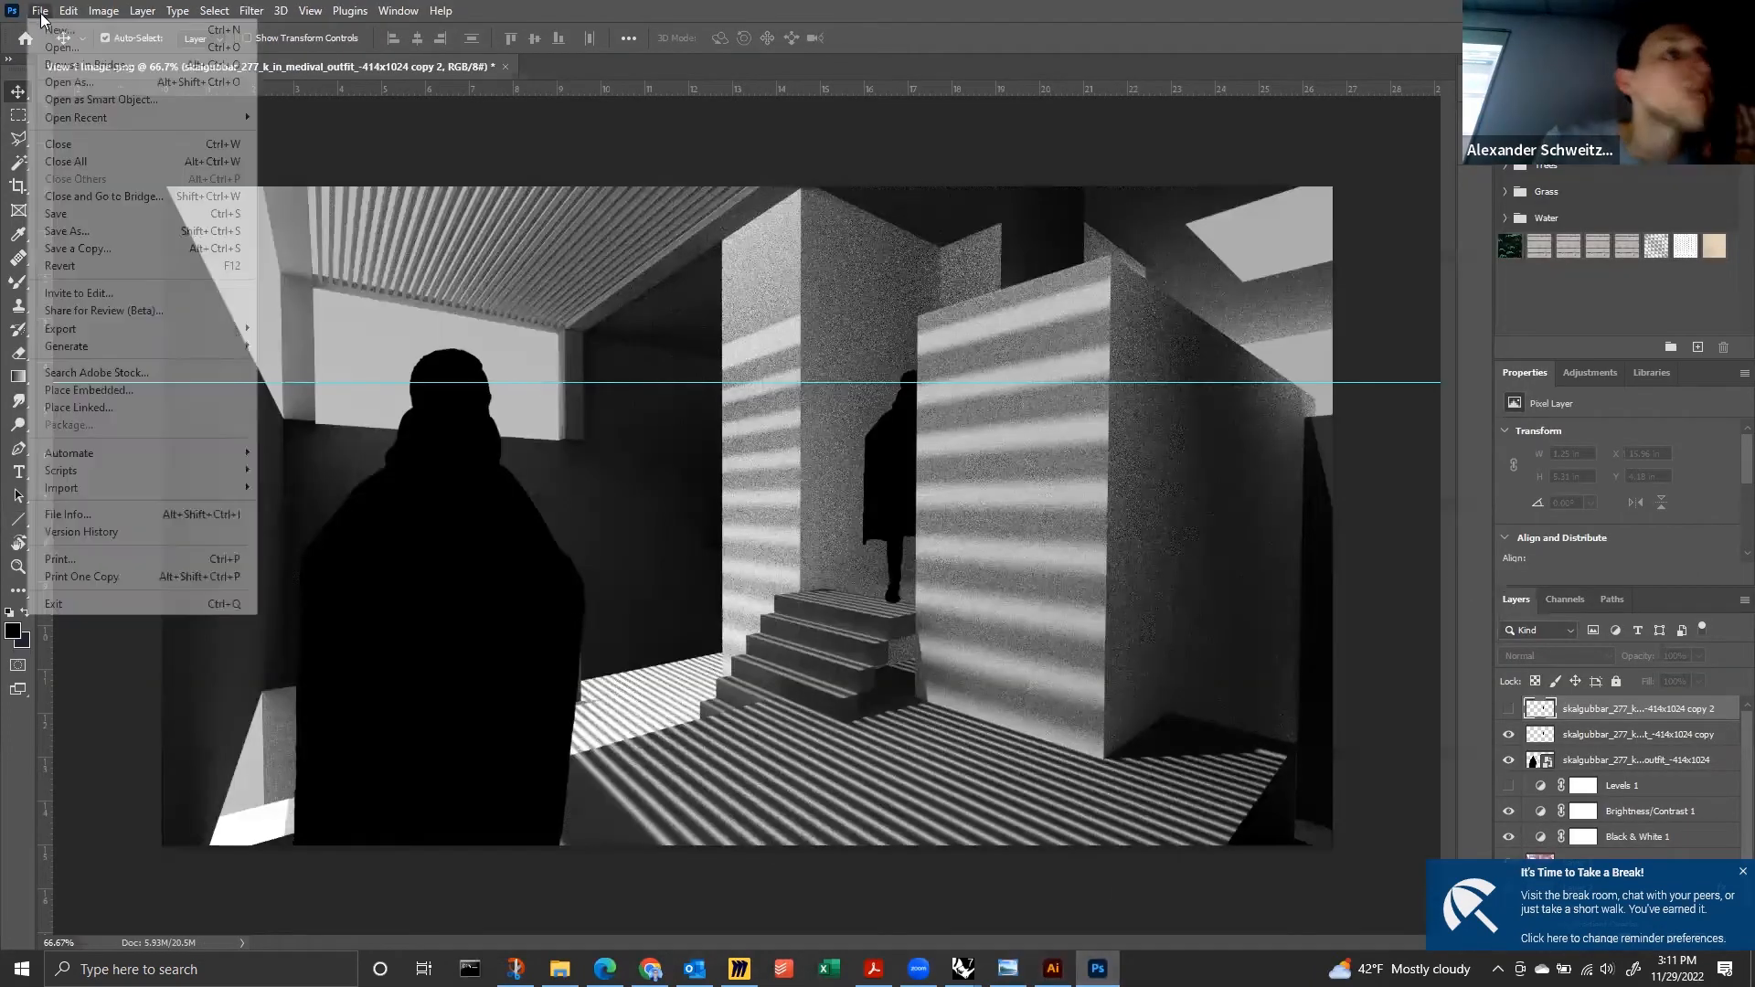
pyautogui.moveTo(162, 322)
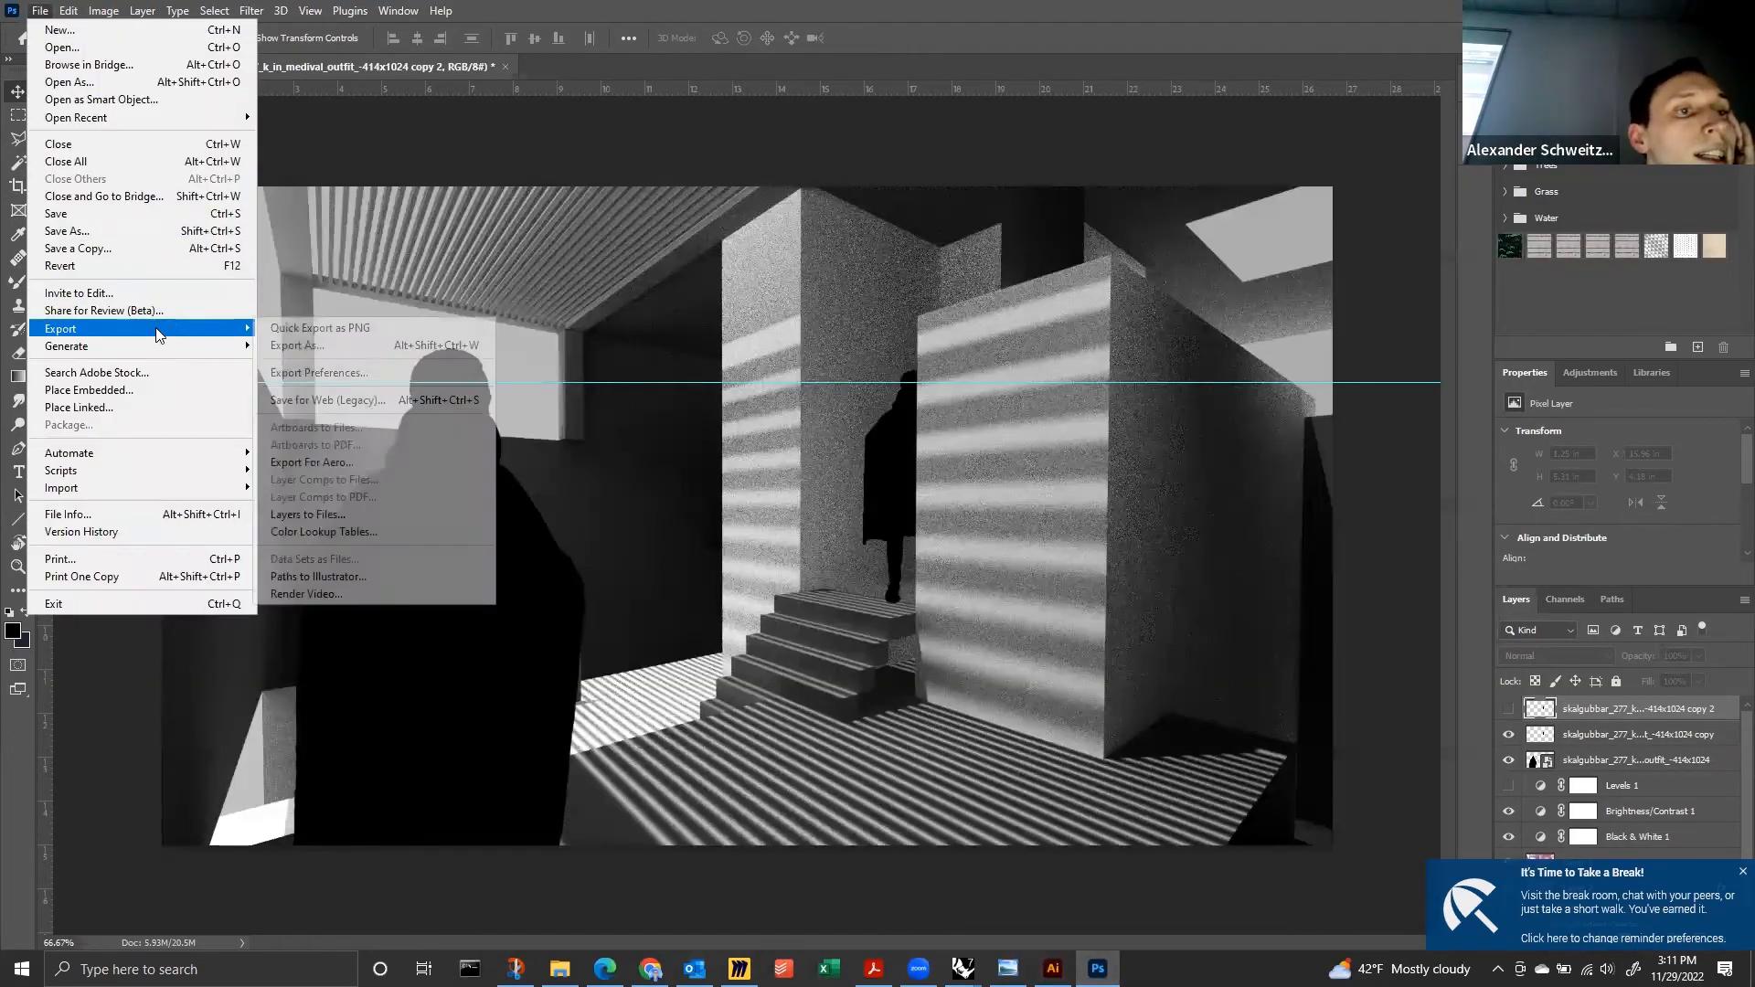
pyautogui.click(295, 347)
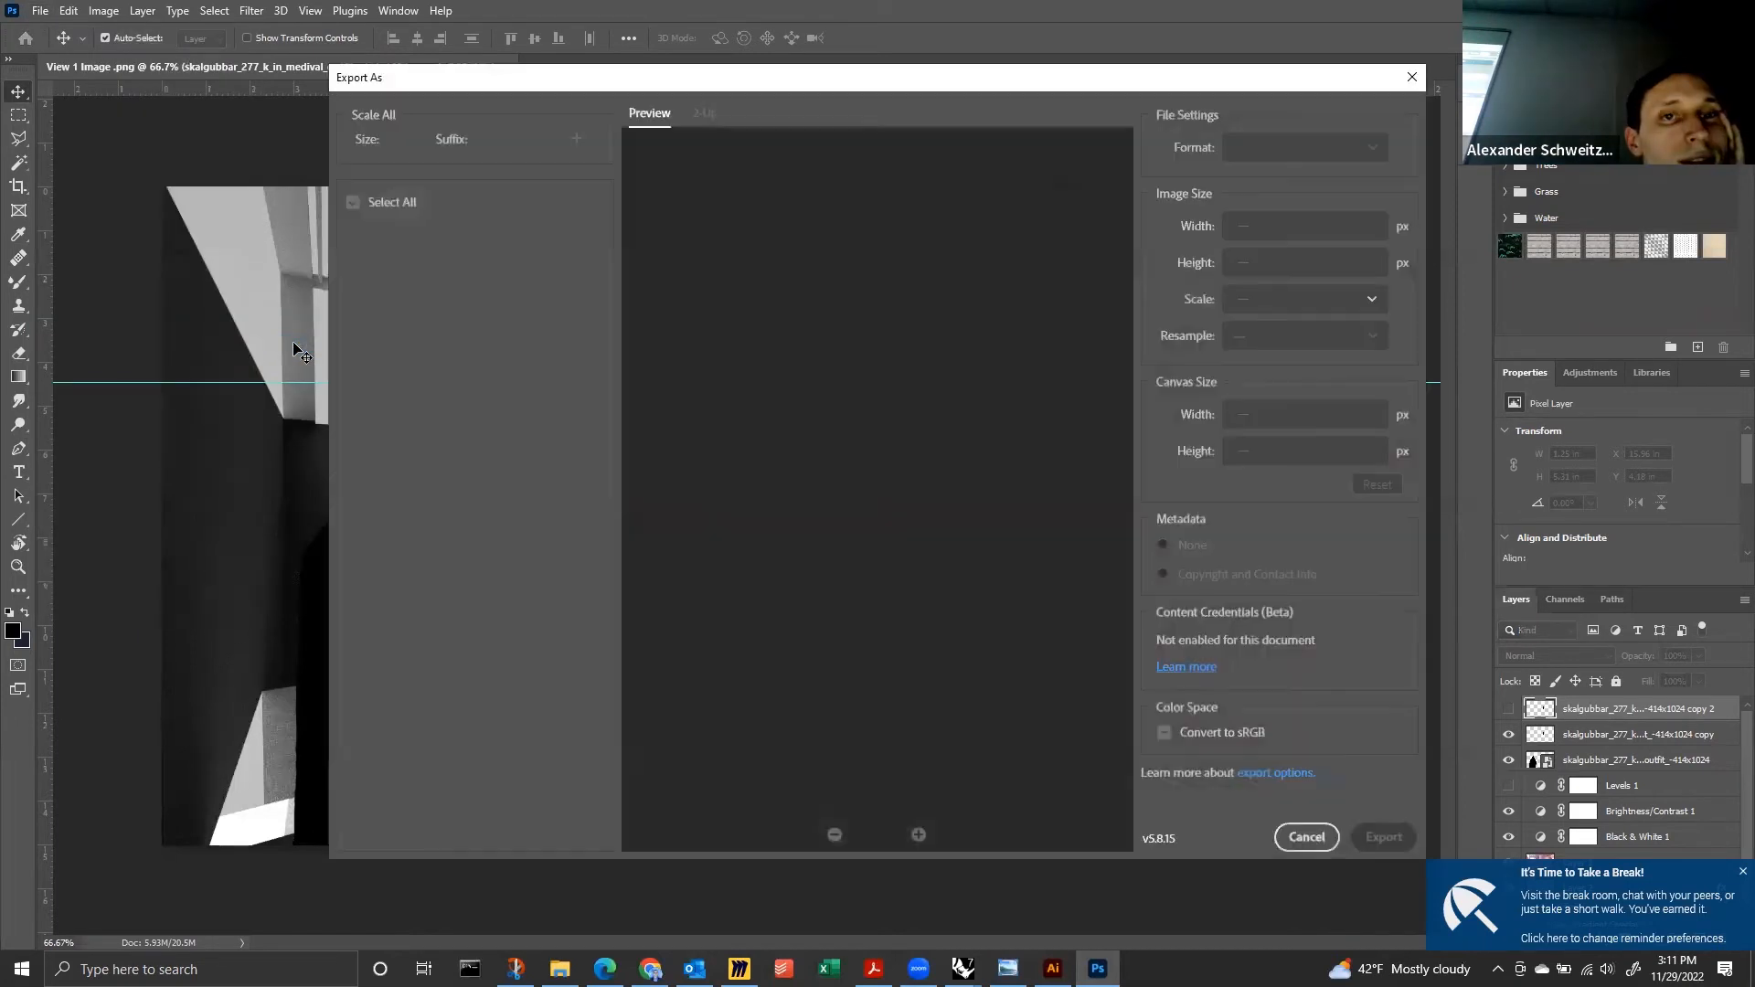
pyautogui.click(1297, 147)
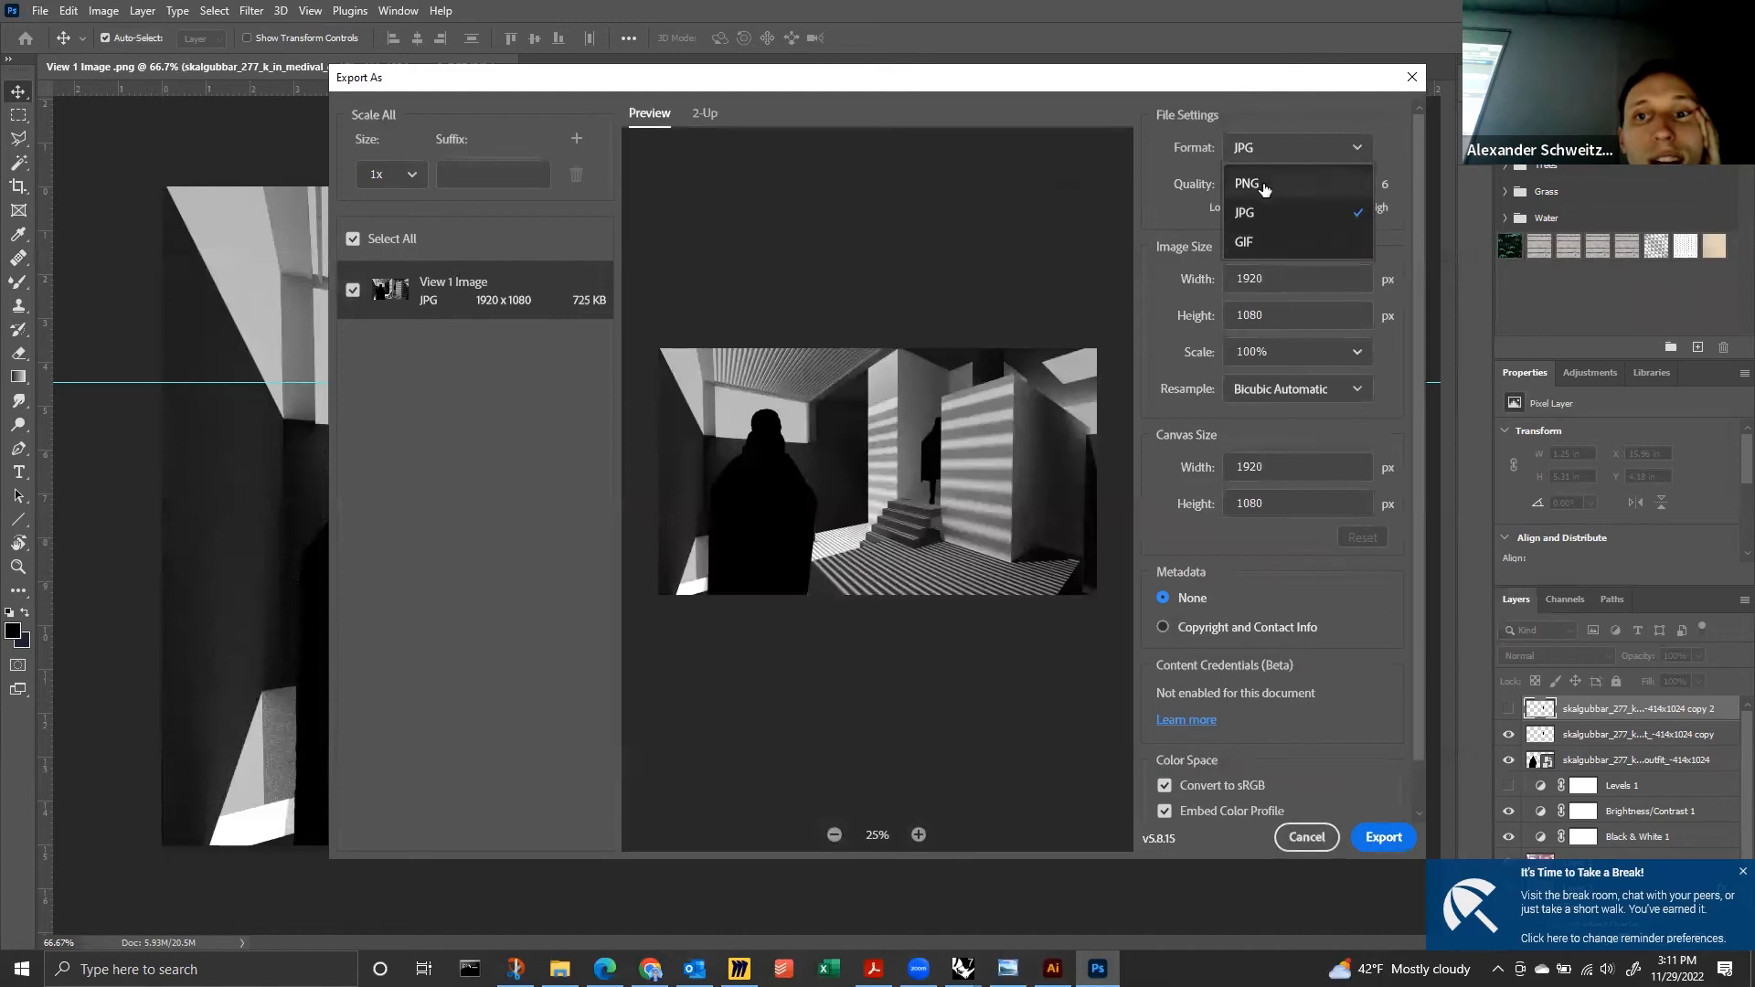
pyautogui.click(1271, 184)
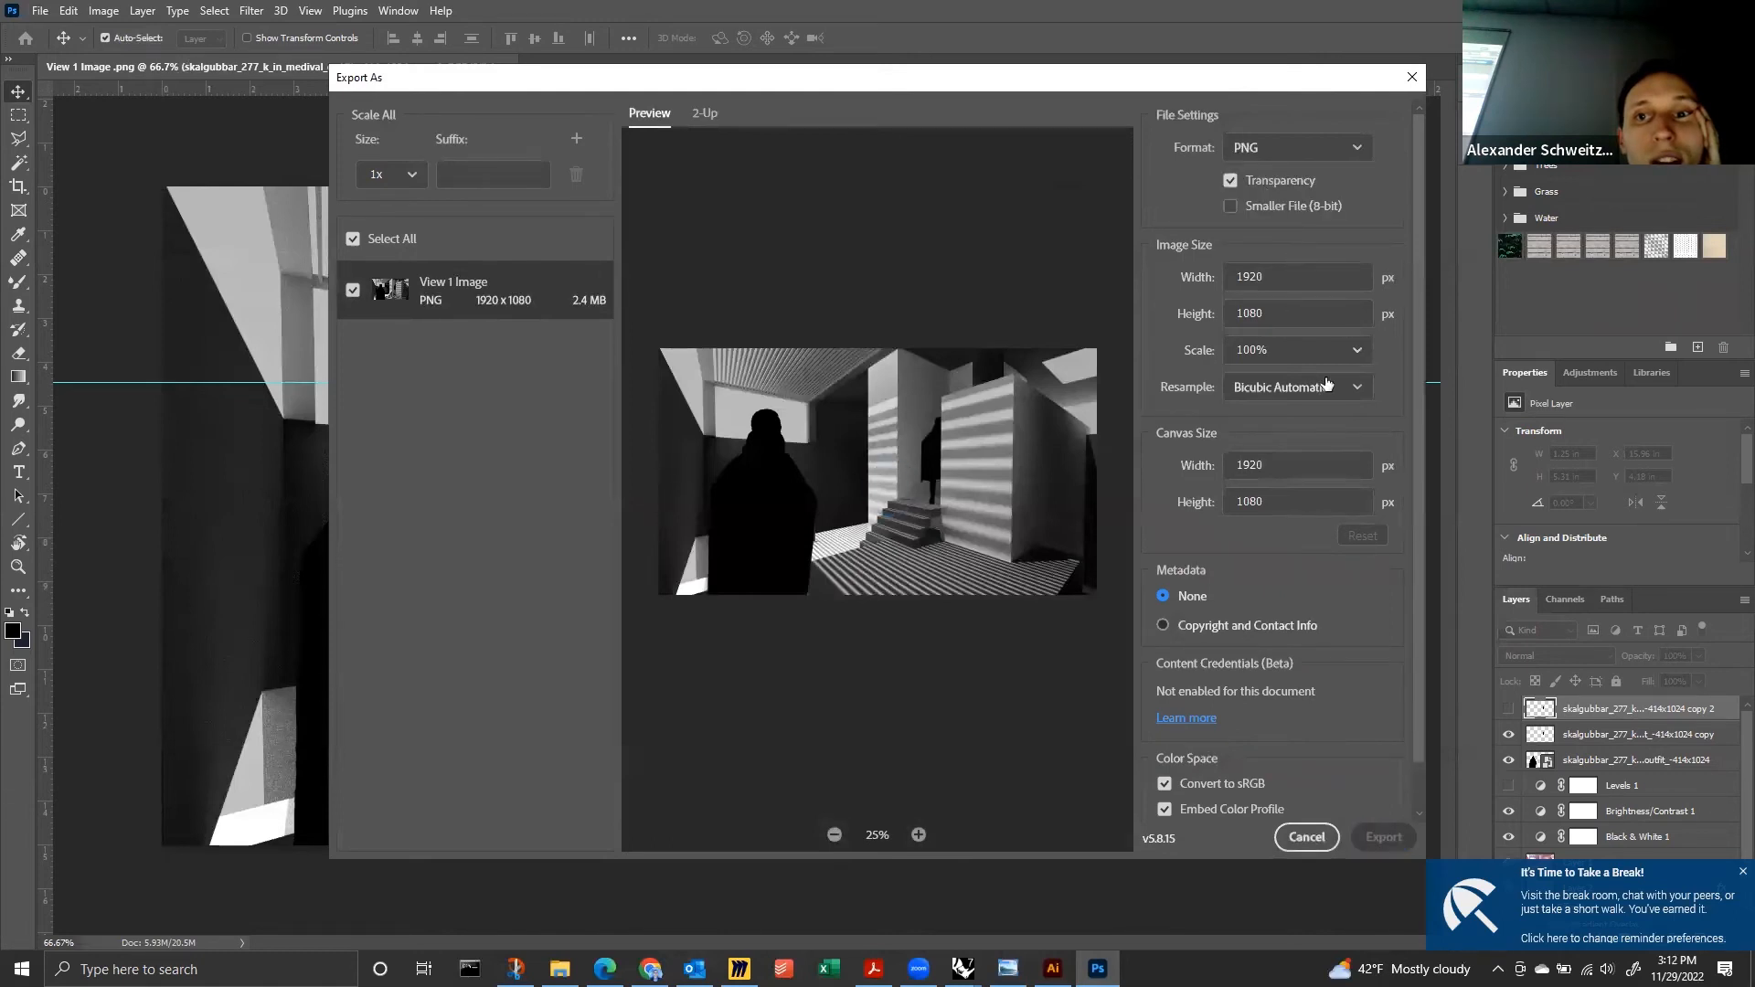
pyautogui.click(1382, 837)
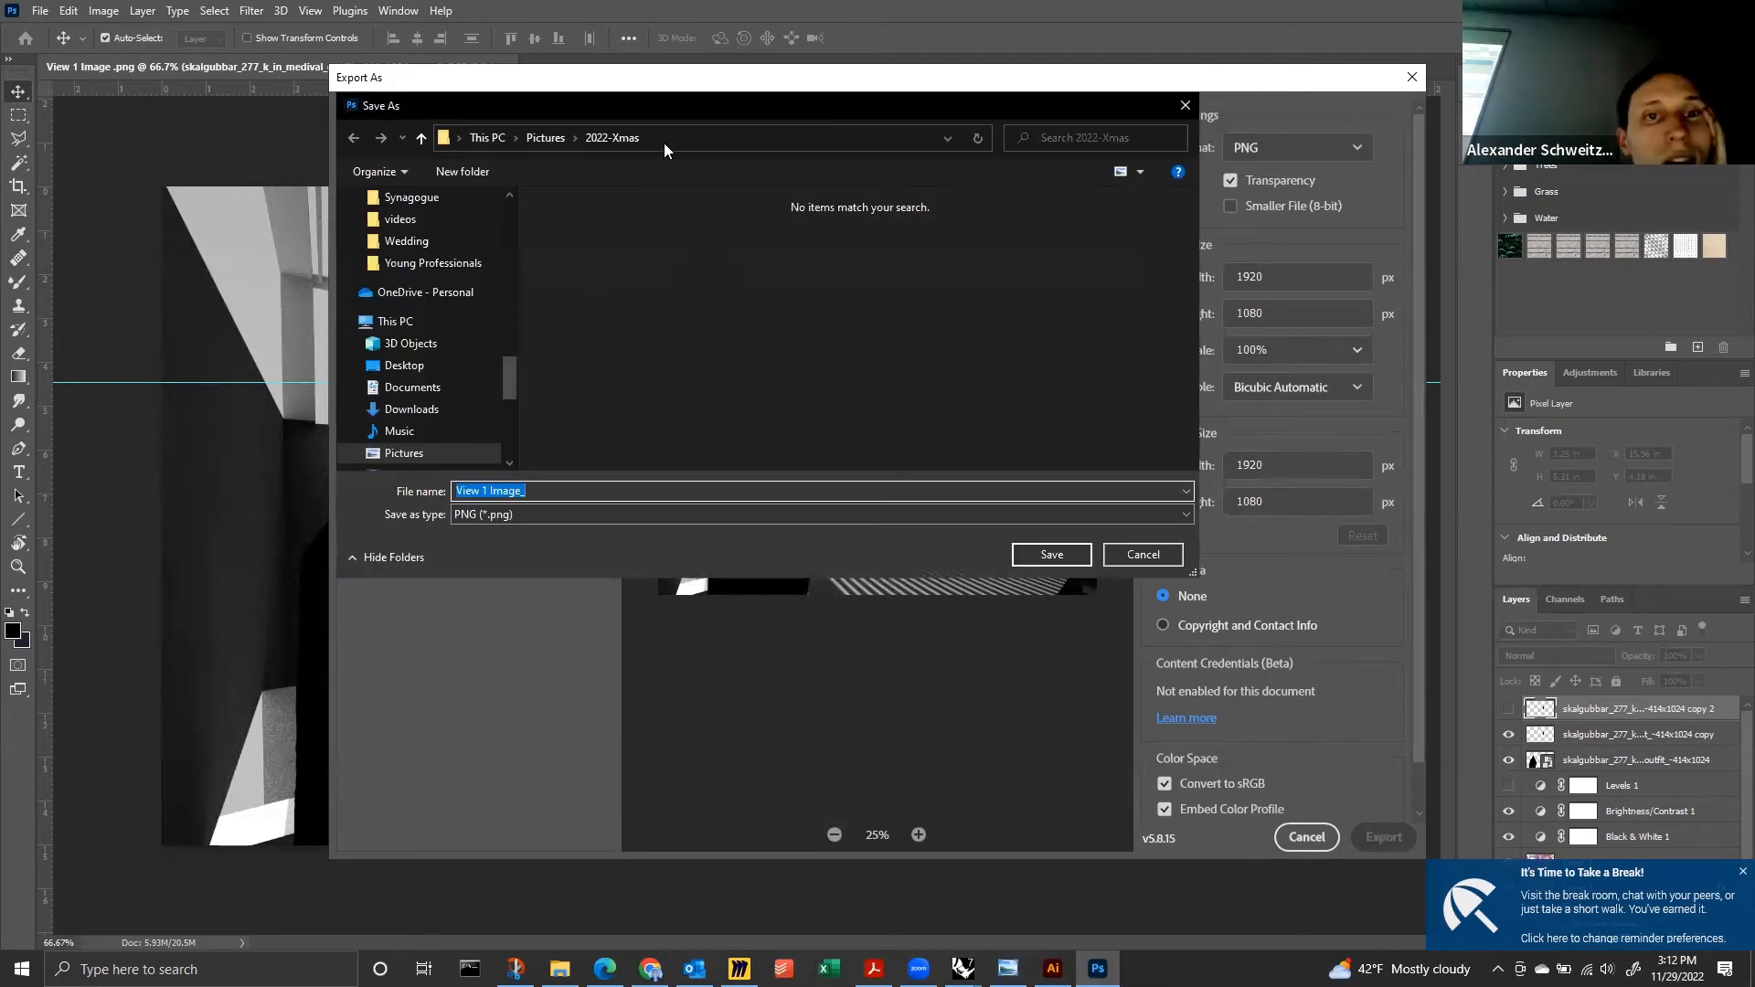
# Choose the folder NYIT > NYIT-AAID140-F22 > IN CLASS > 22-1129 In Class on the Samsung USB drive as the export location.
pyautogui.scroll(3, 455, 310)
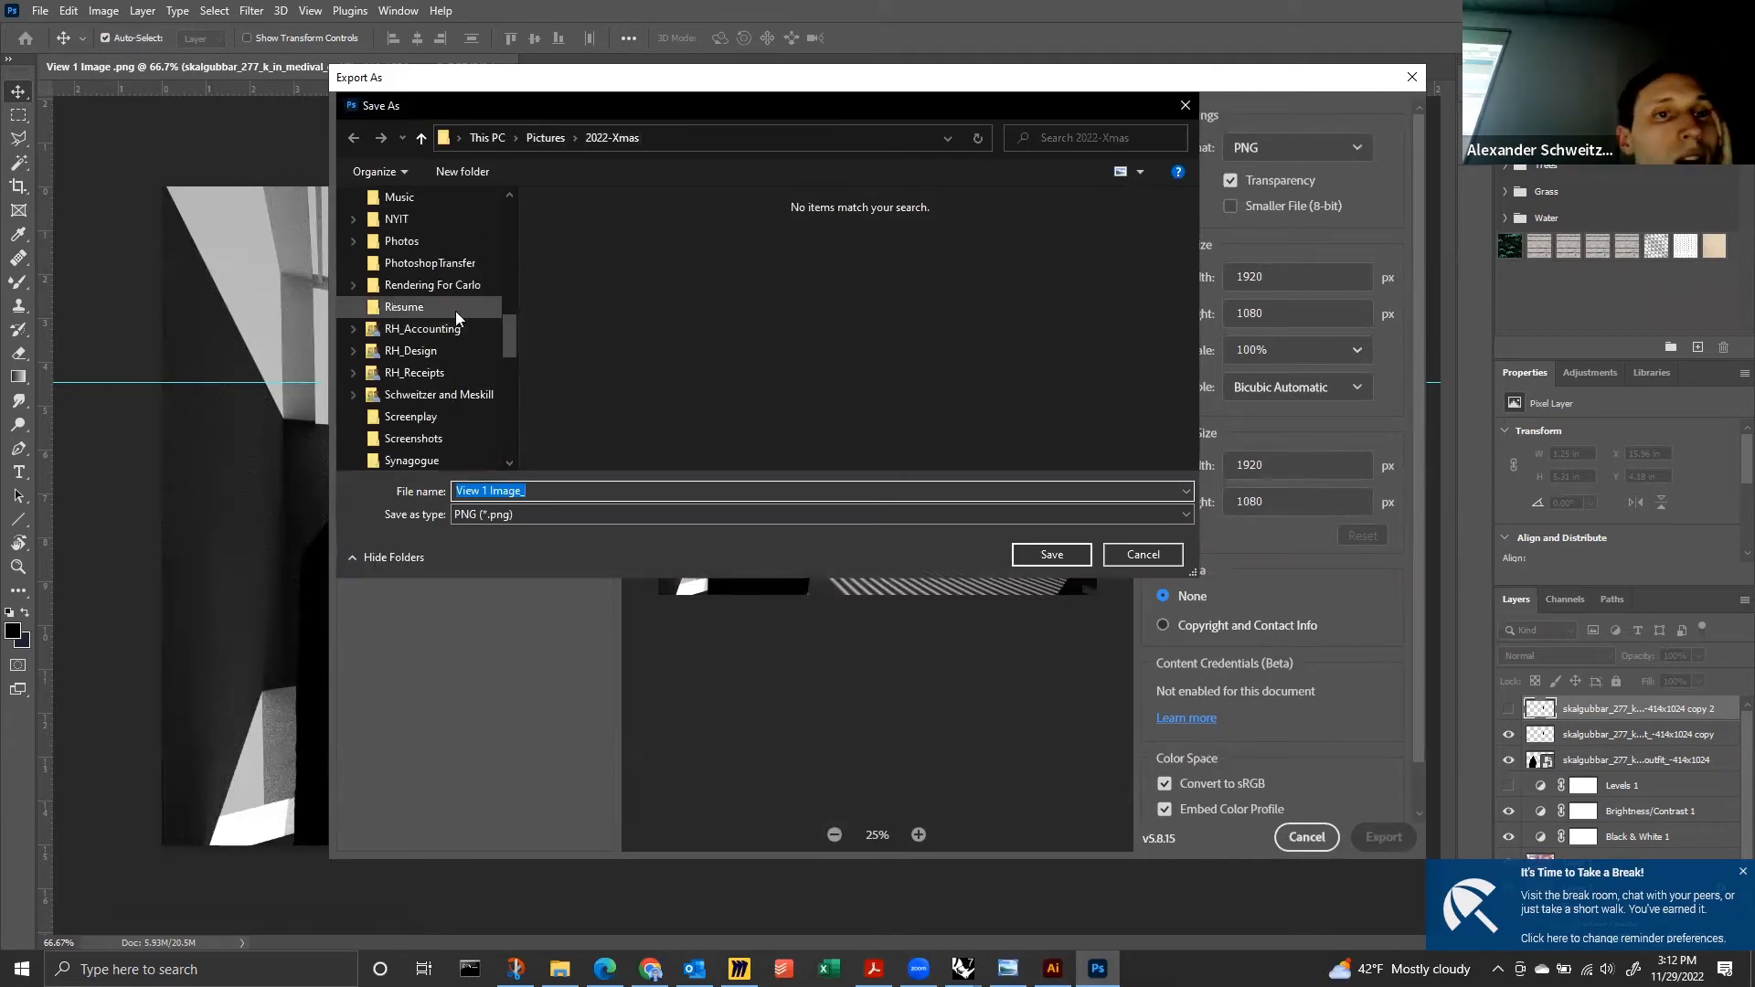
pyautogui.scroll(-10, 490, 413)
pyautogui.click(427, 404)
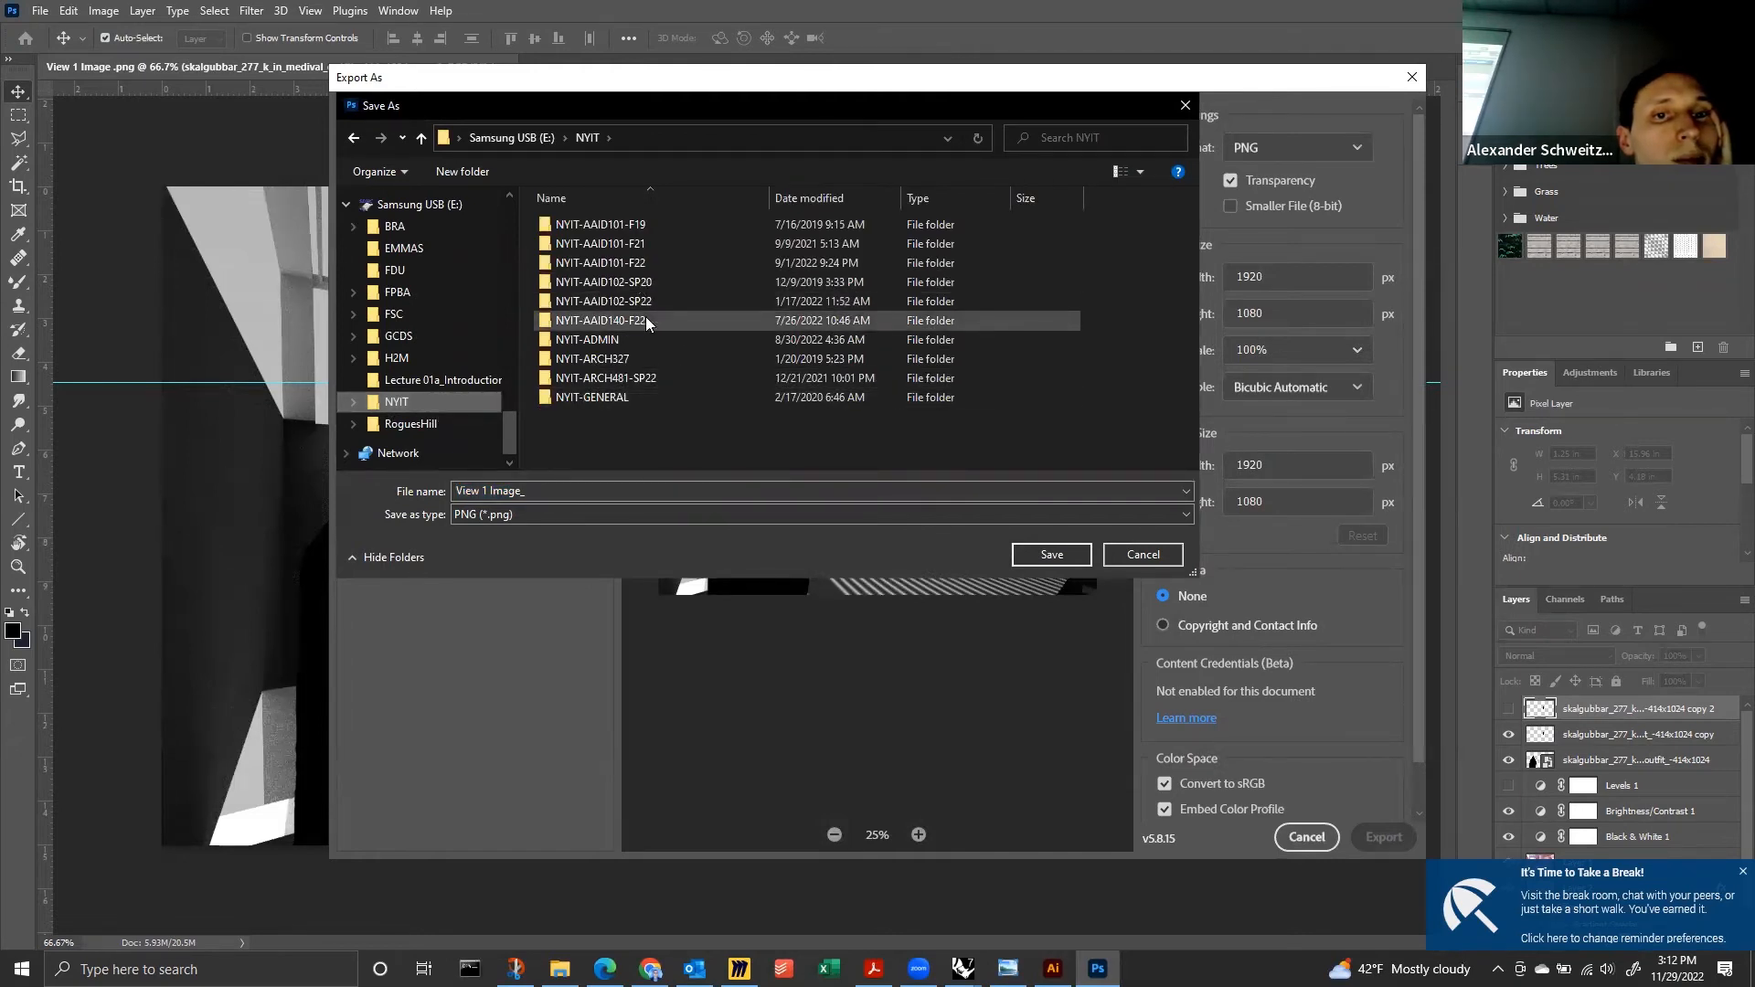
pyautogui.doubleClick(645, 320)
pyautogui.doubleClick(621, 260)
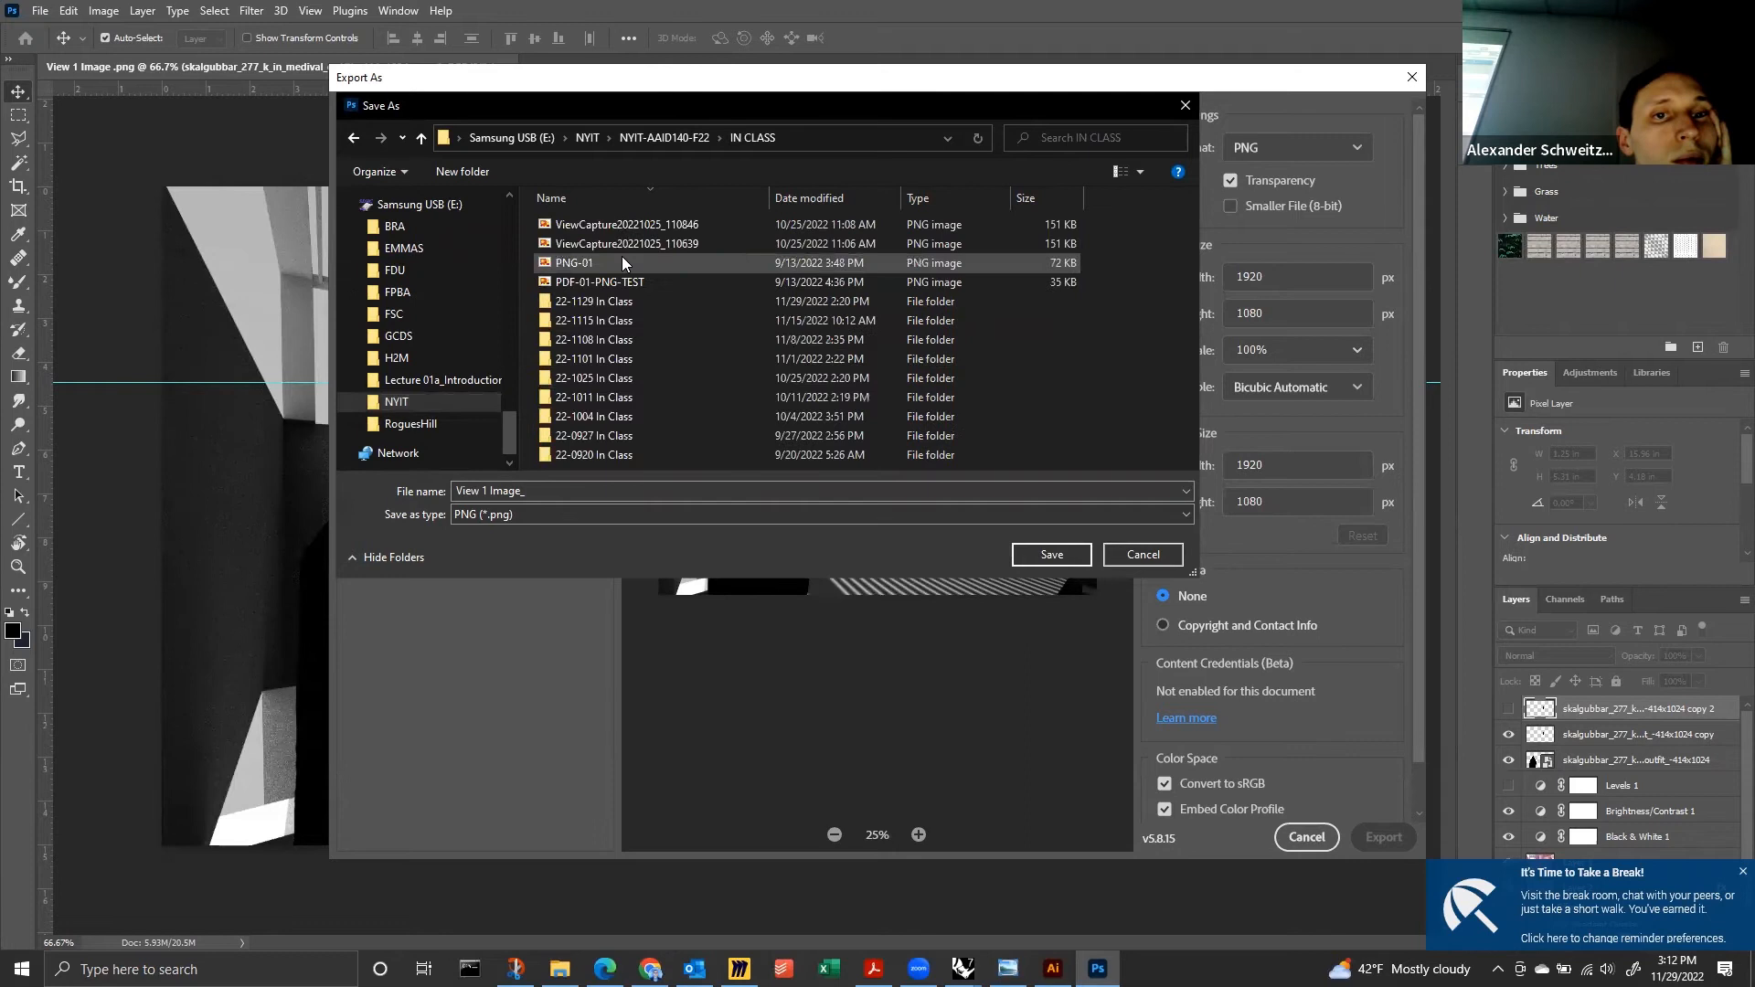
pyautogui.click(587, 307)
pyautogui.doubleClick(586, 305)
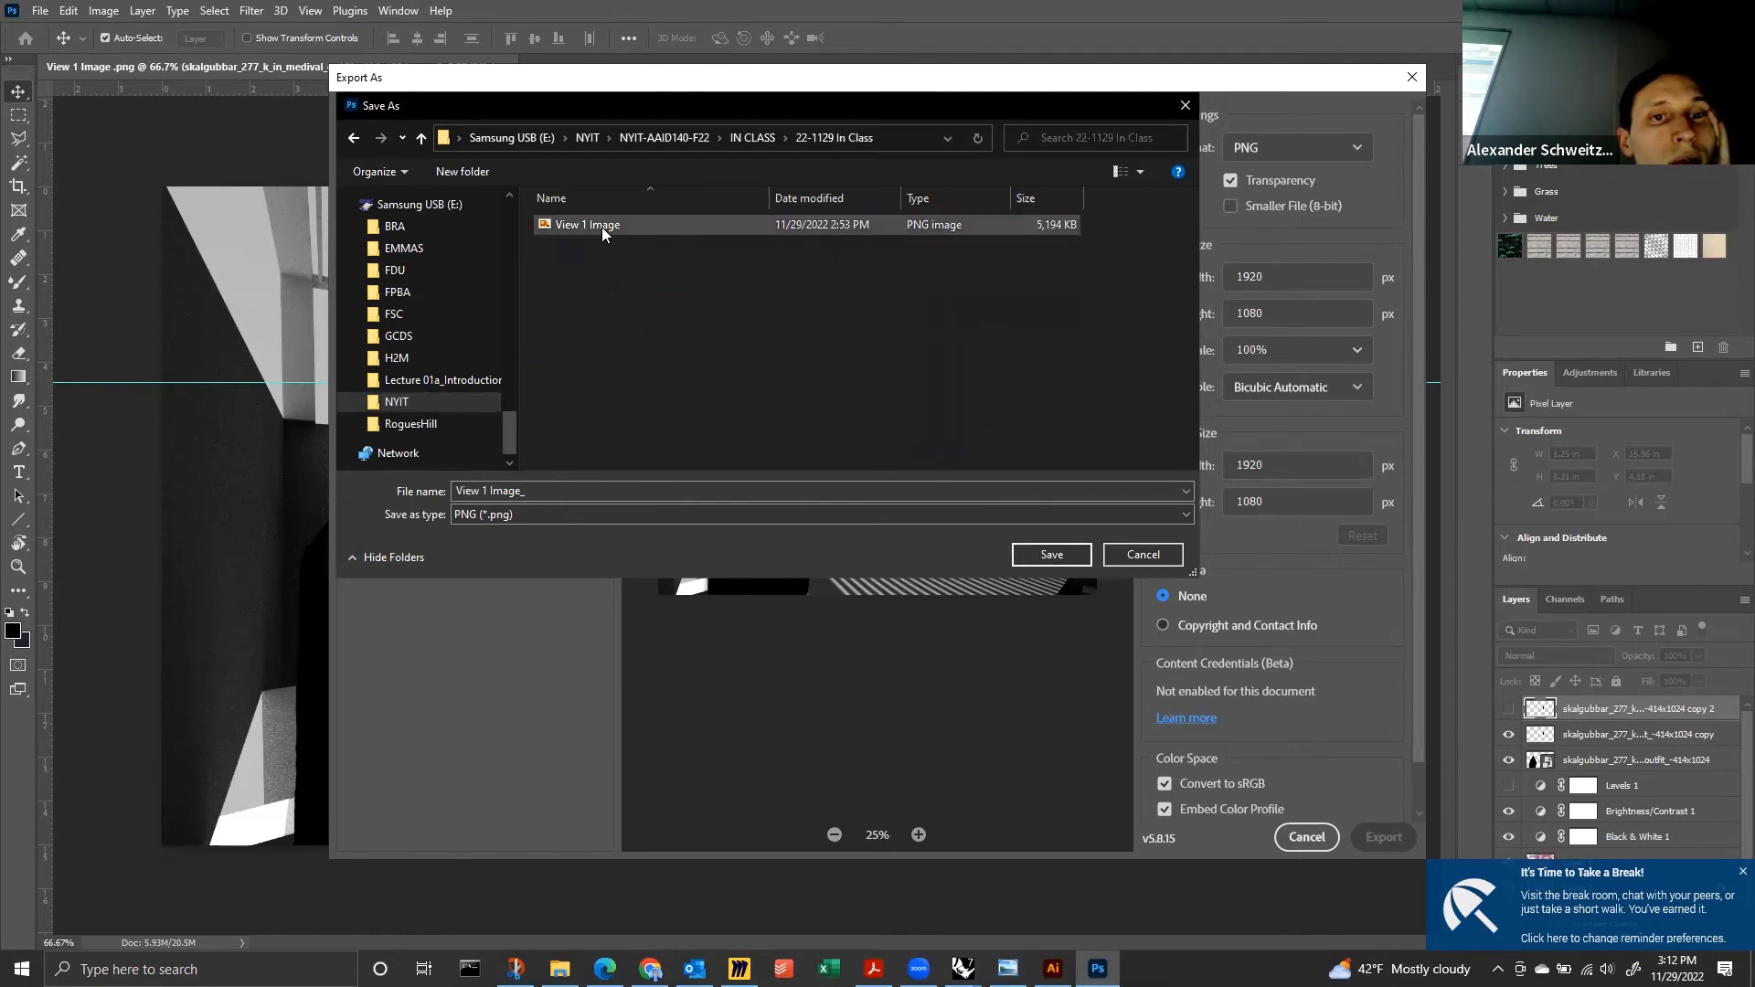
# Name the exported file View 1 Image BW and save it.
pyautogui.click(558, 490)
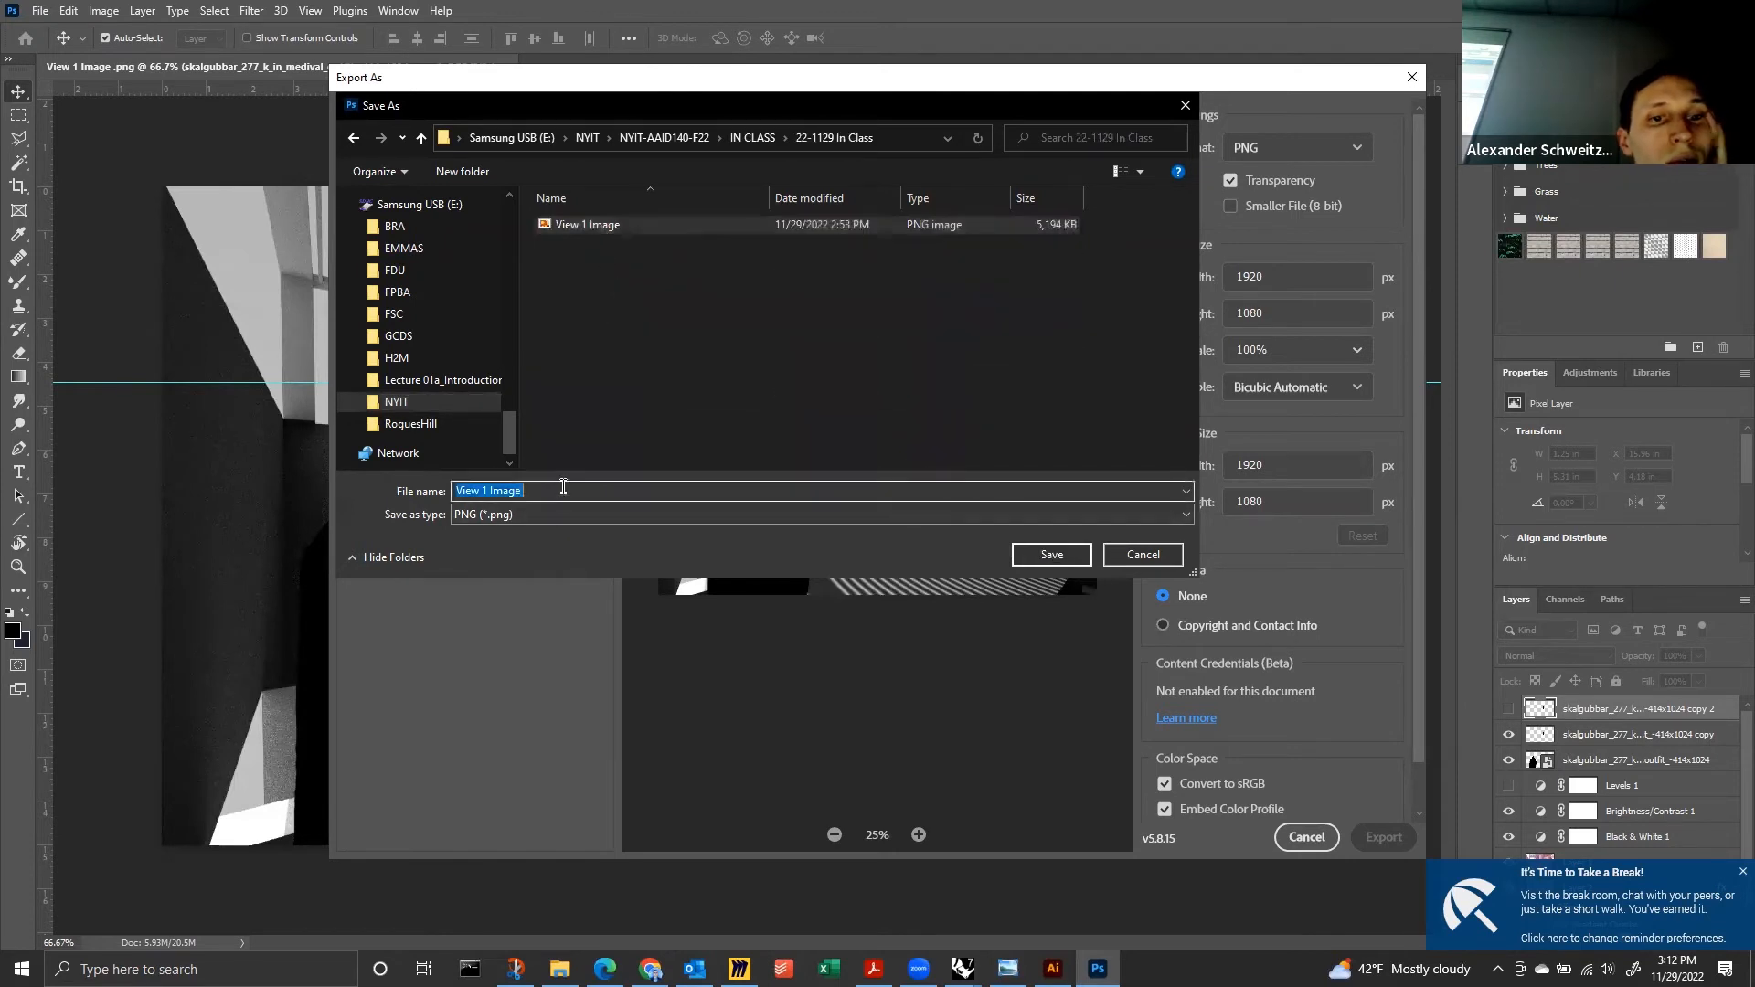
pyautogui.click(563, 487)
pyautogui.write('BW')
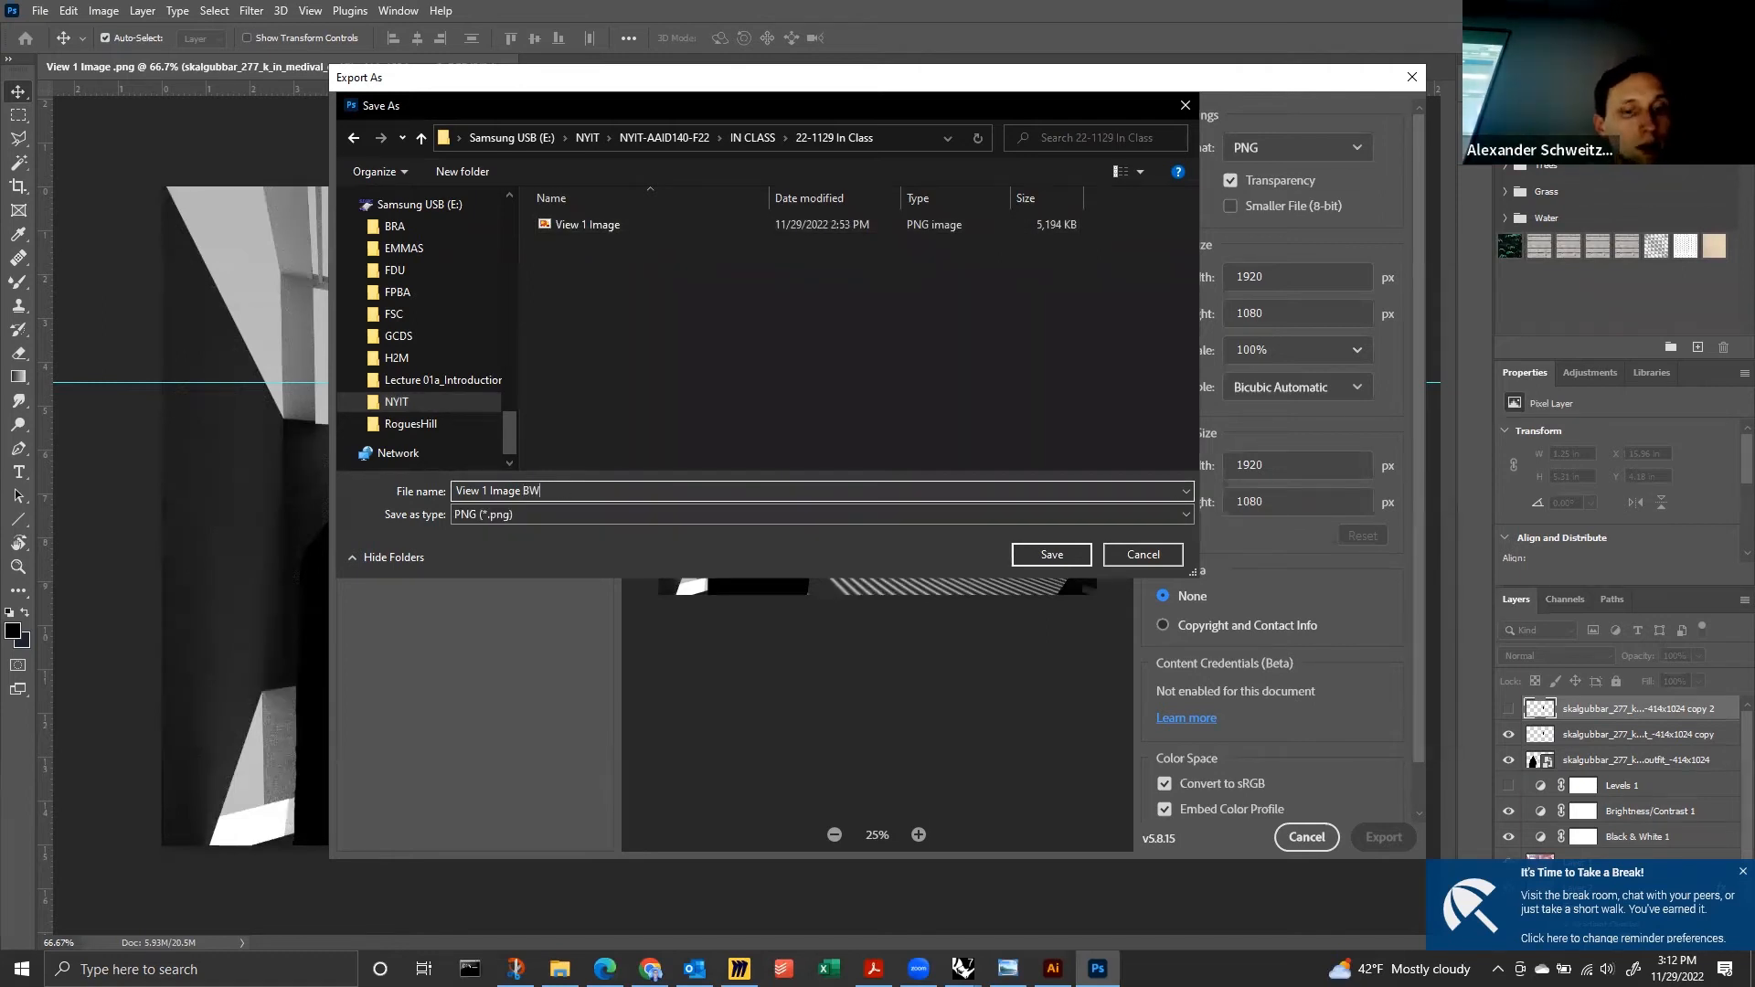
pyautogui.press('capslock')
pyautogui.press('Return')
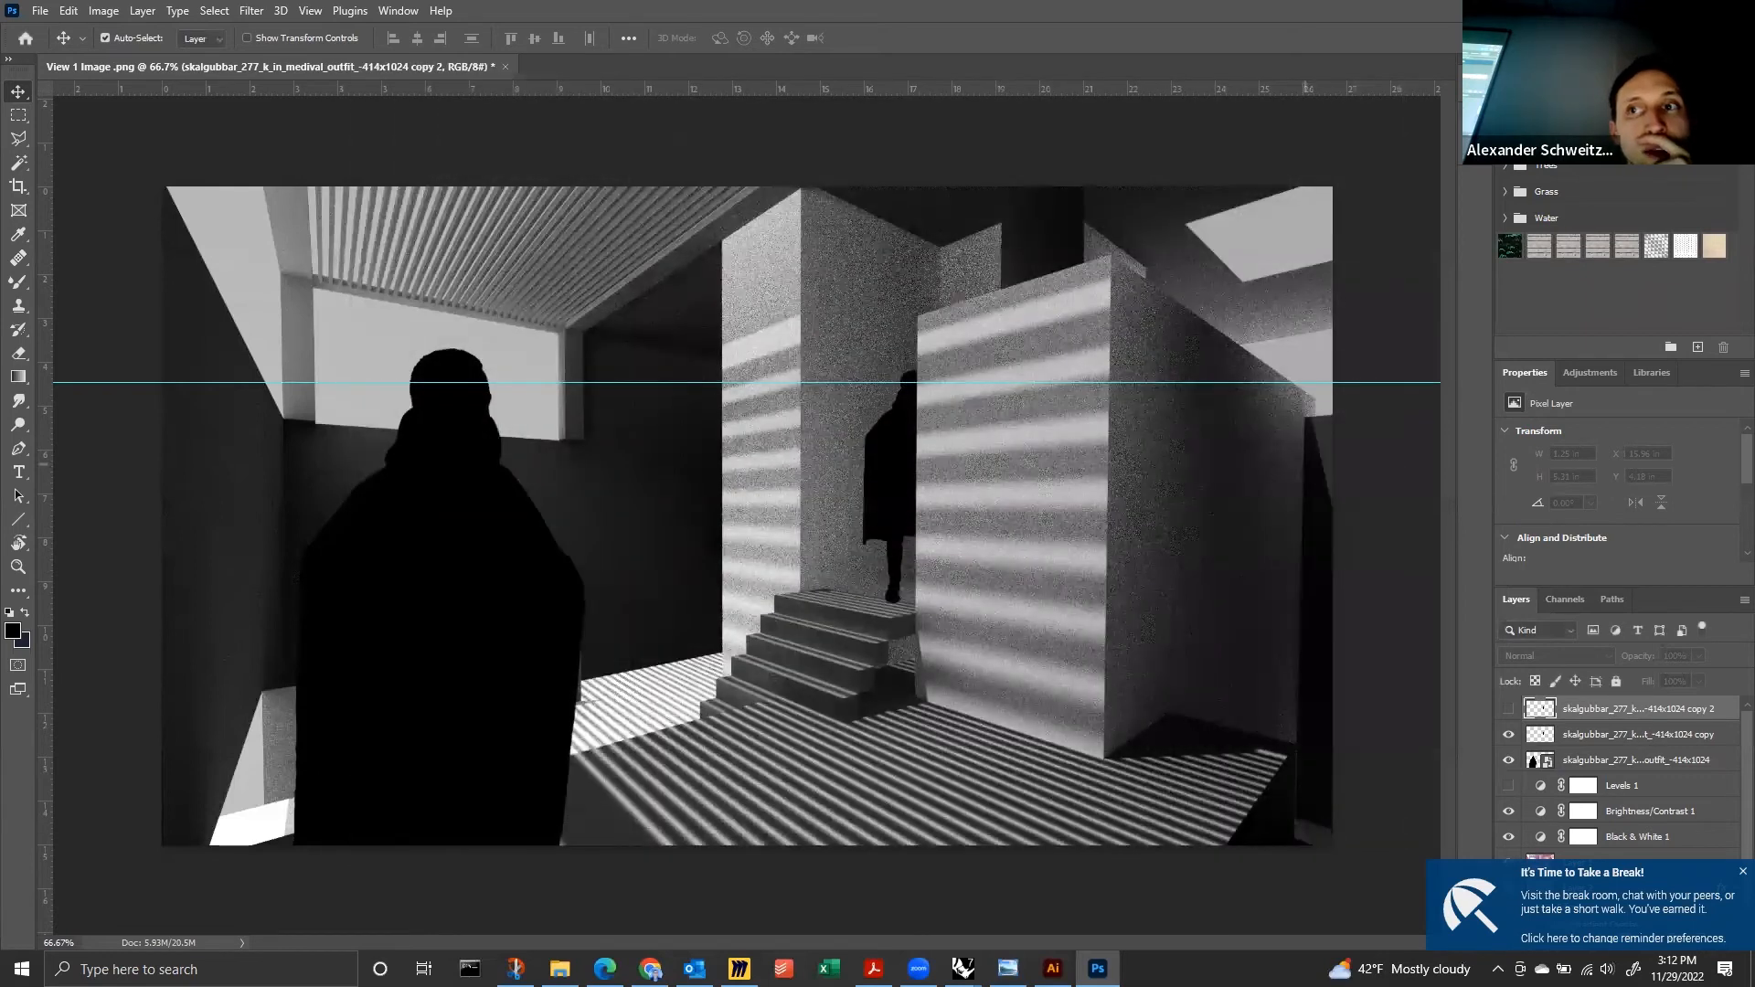
# Switch to Illustrator with the View 1 Lines drawing, show its layers, and target the third layer.
pyautogui.hotkey('alt', 'Tab')
pyautogui.click(560, 969)
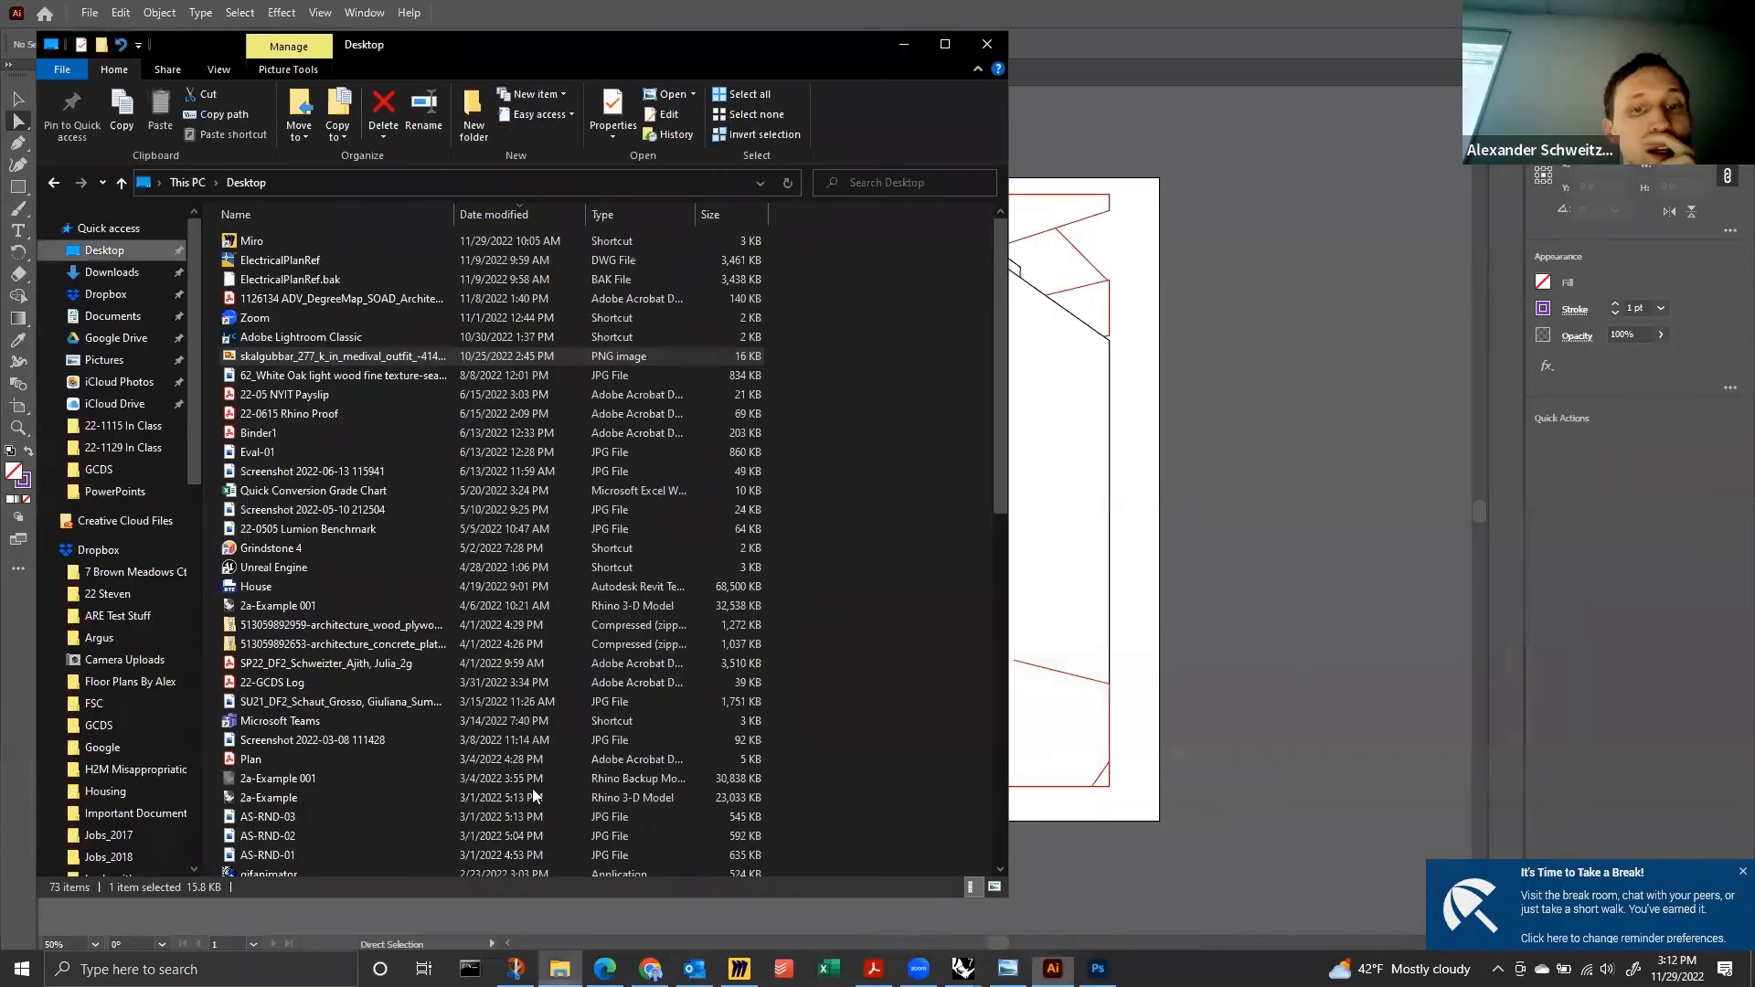
pyautogui.click(1638, 190)
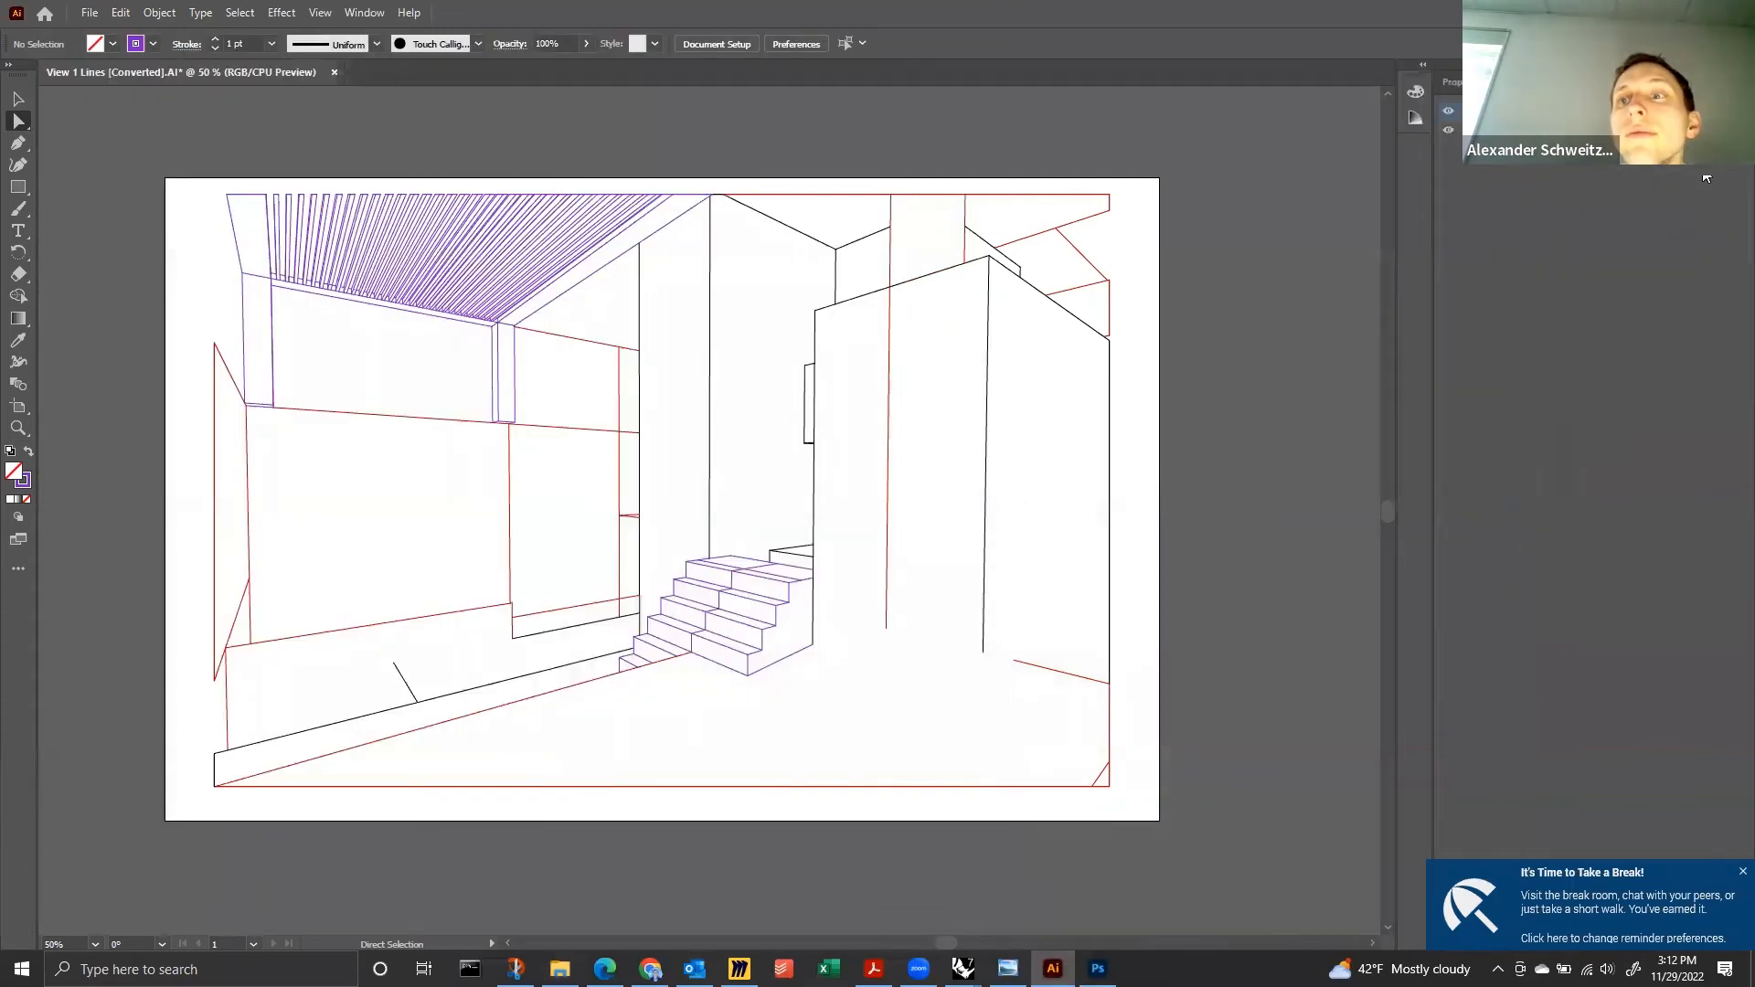
pyautogui.click(1742, 871)
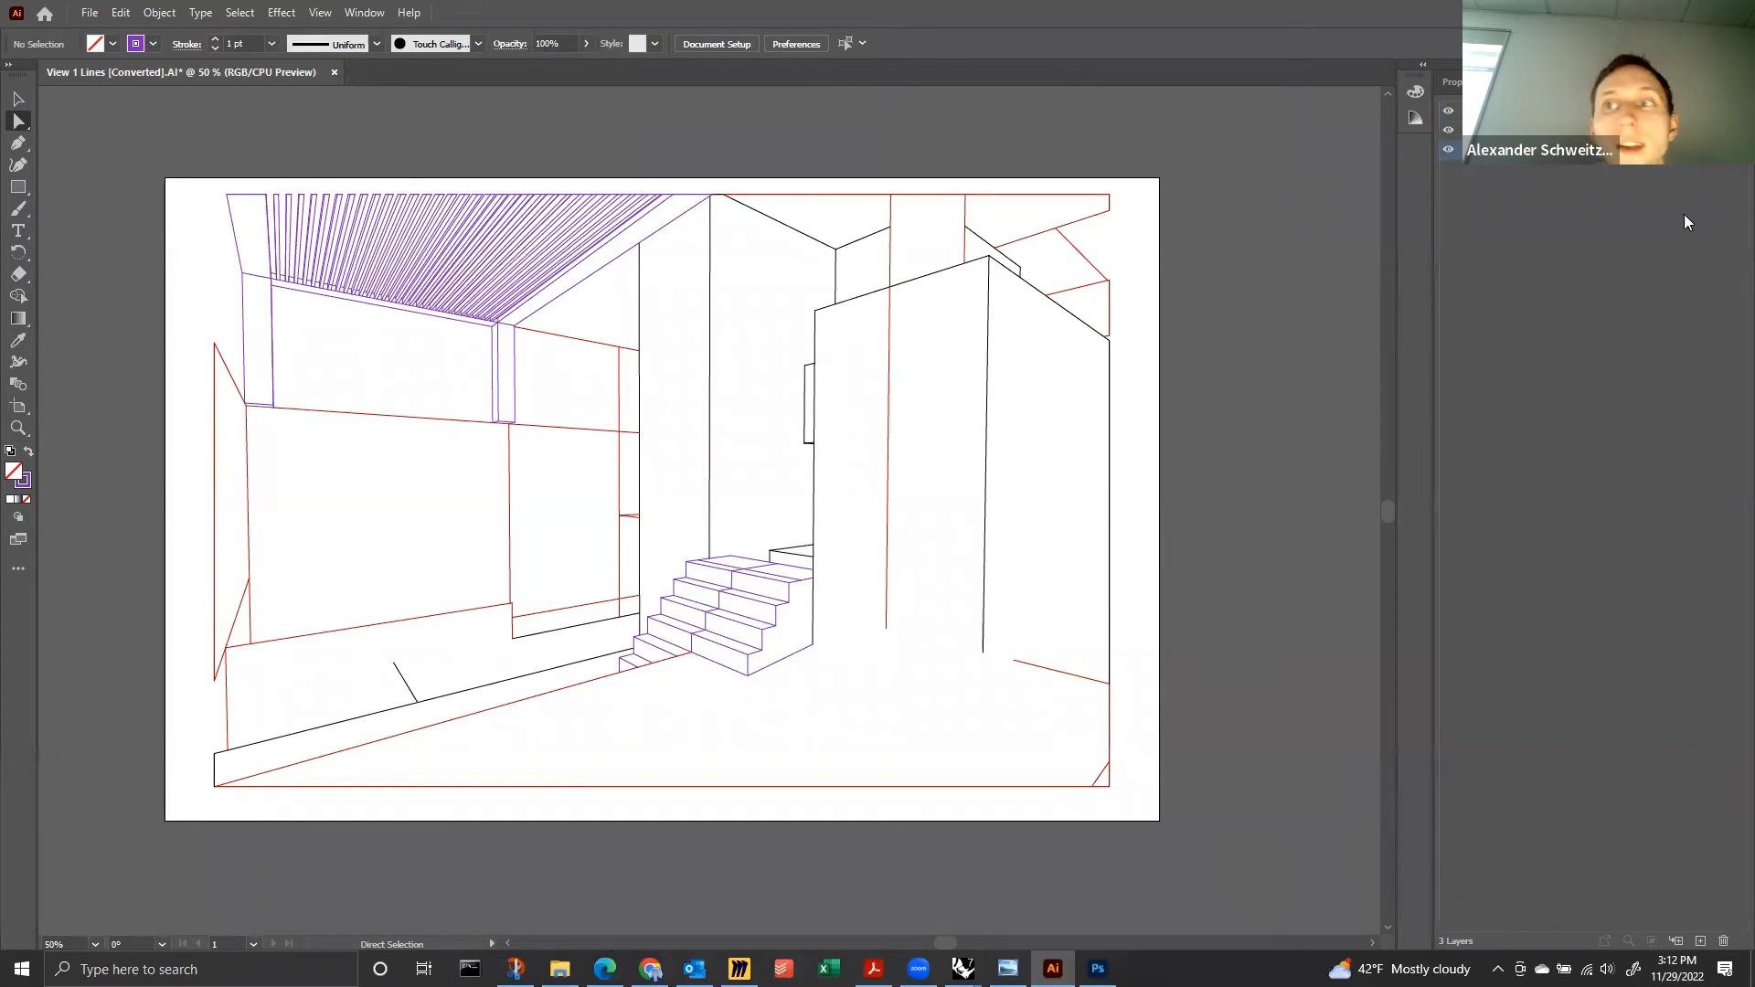
pyautogui.click(1723, 148)
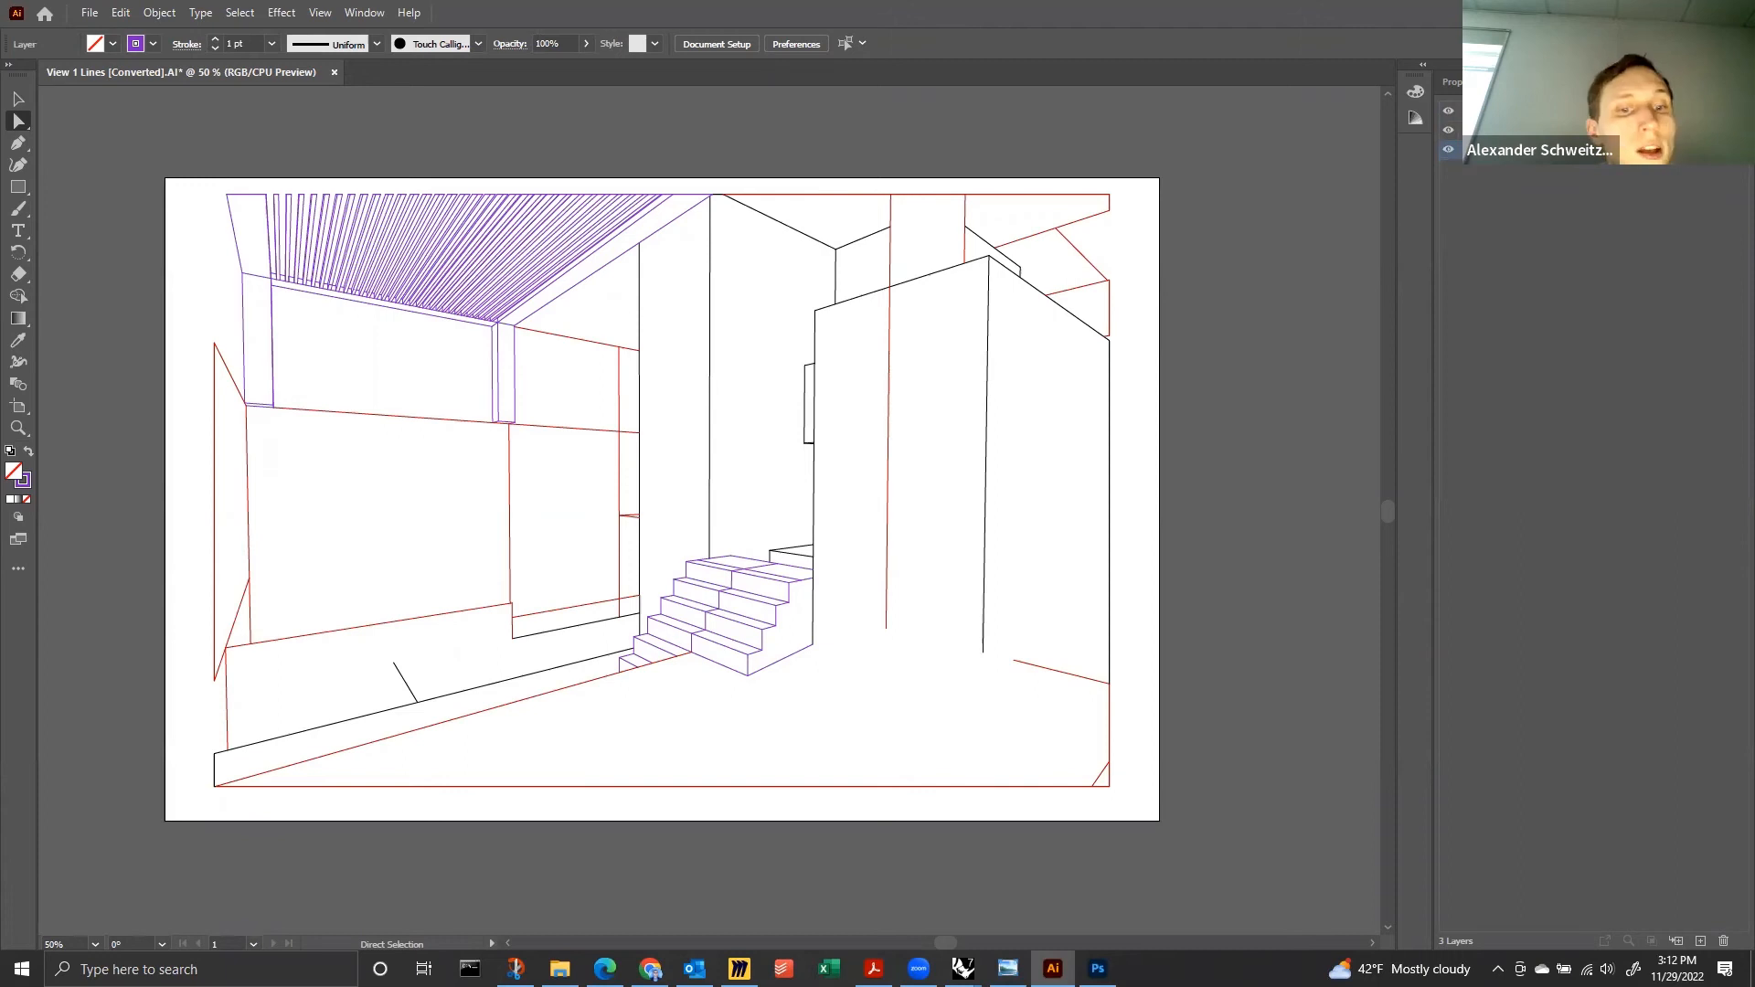
# Switch to File Explorer and open the folder NYIT > NYIT-AAID140-F22 > IN CLASS > 22-1129 In Class on the Samsung USB drive.
pyautogui.hotkey('alt', 'Tab')
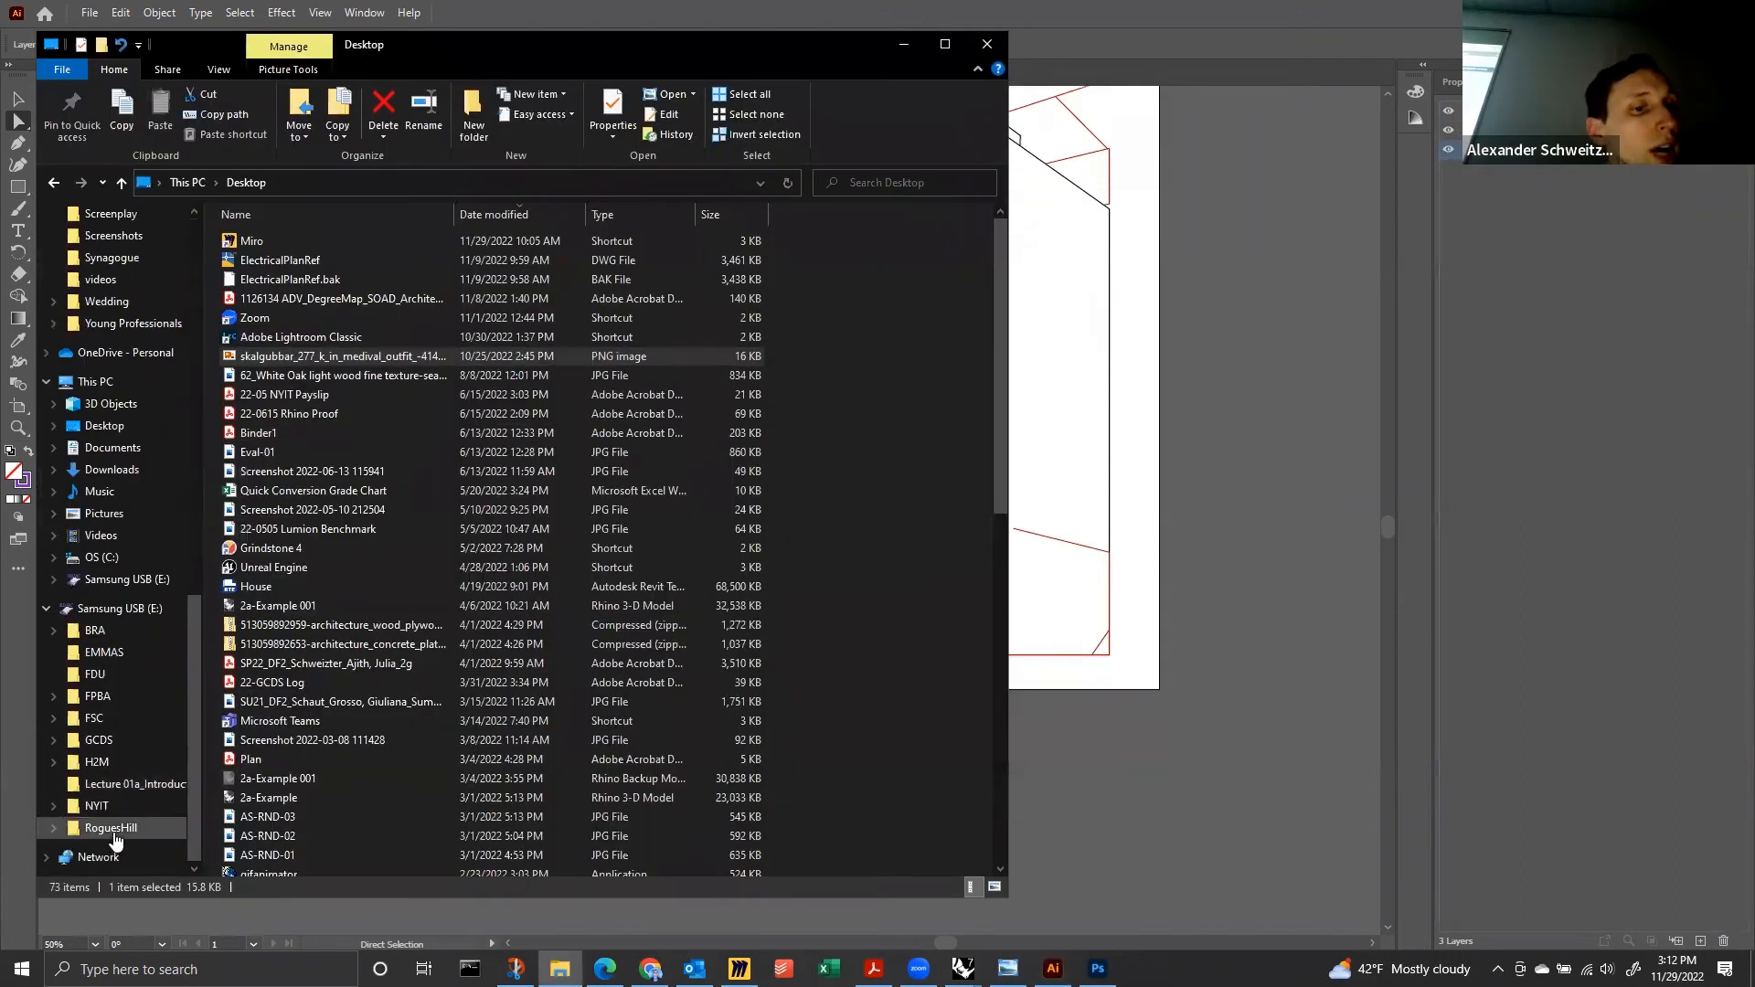
pyautogui.click(109, 806)
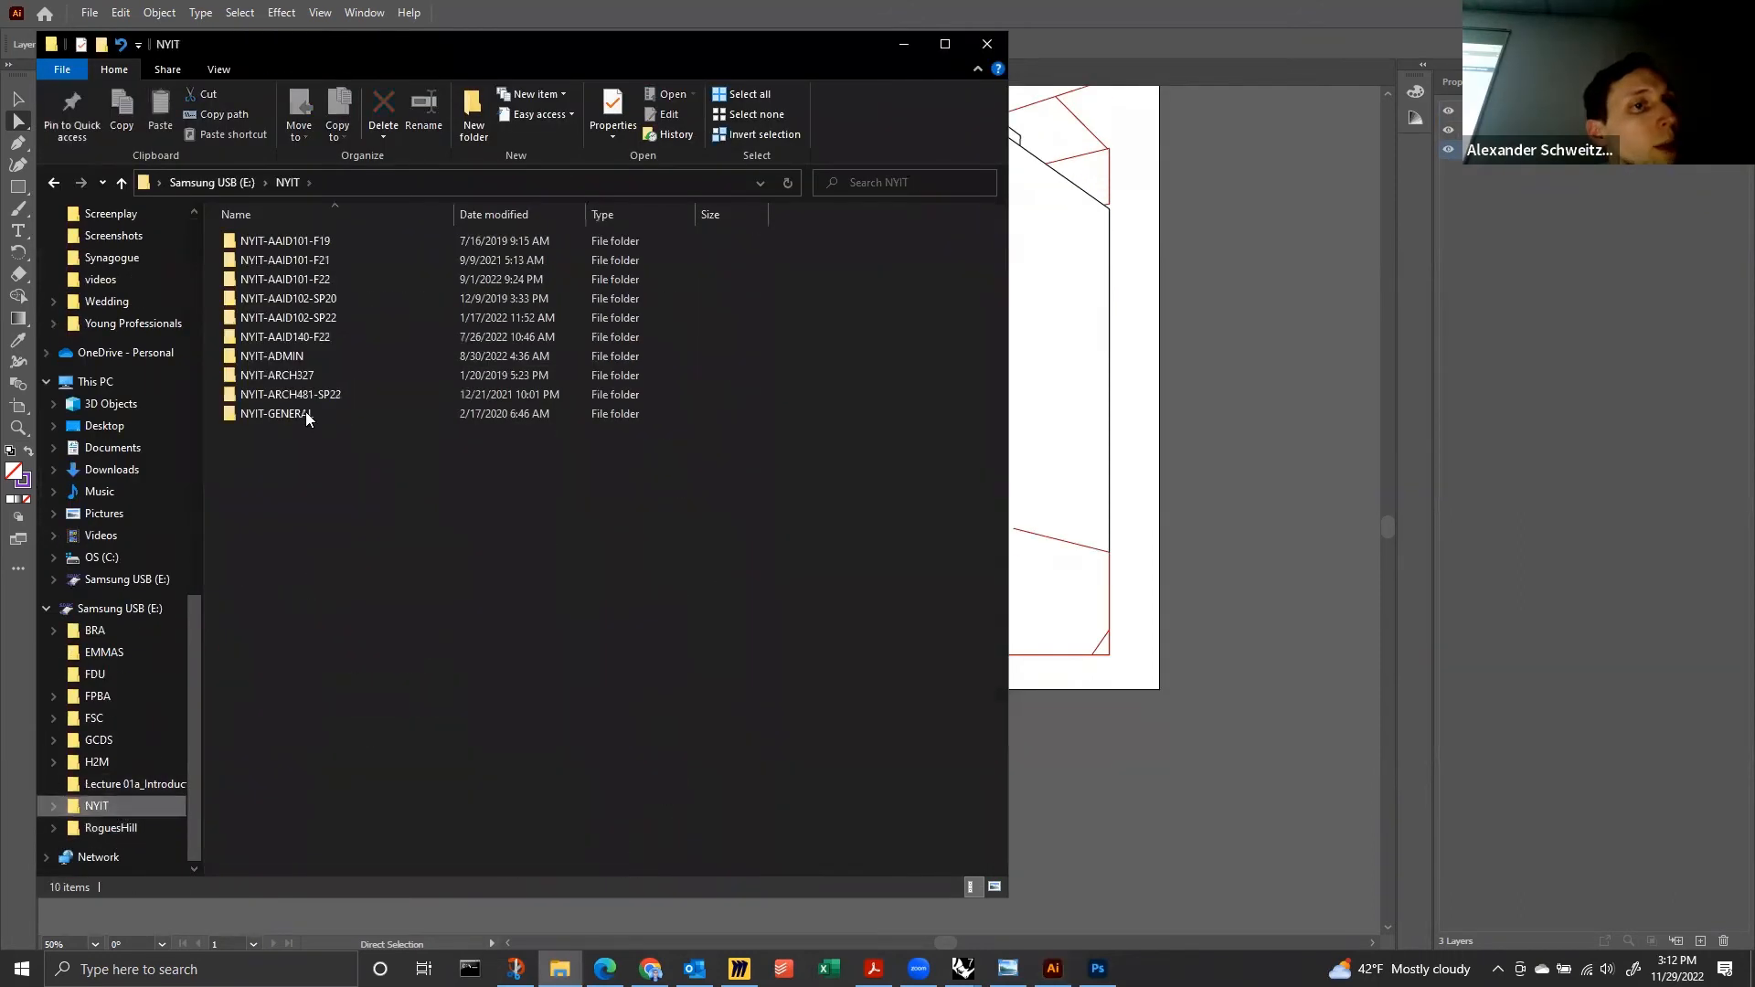
pyautogui.doubleClick(327, 335)
pyautogui.click(303, 243)
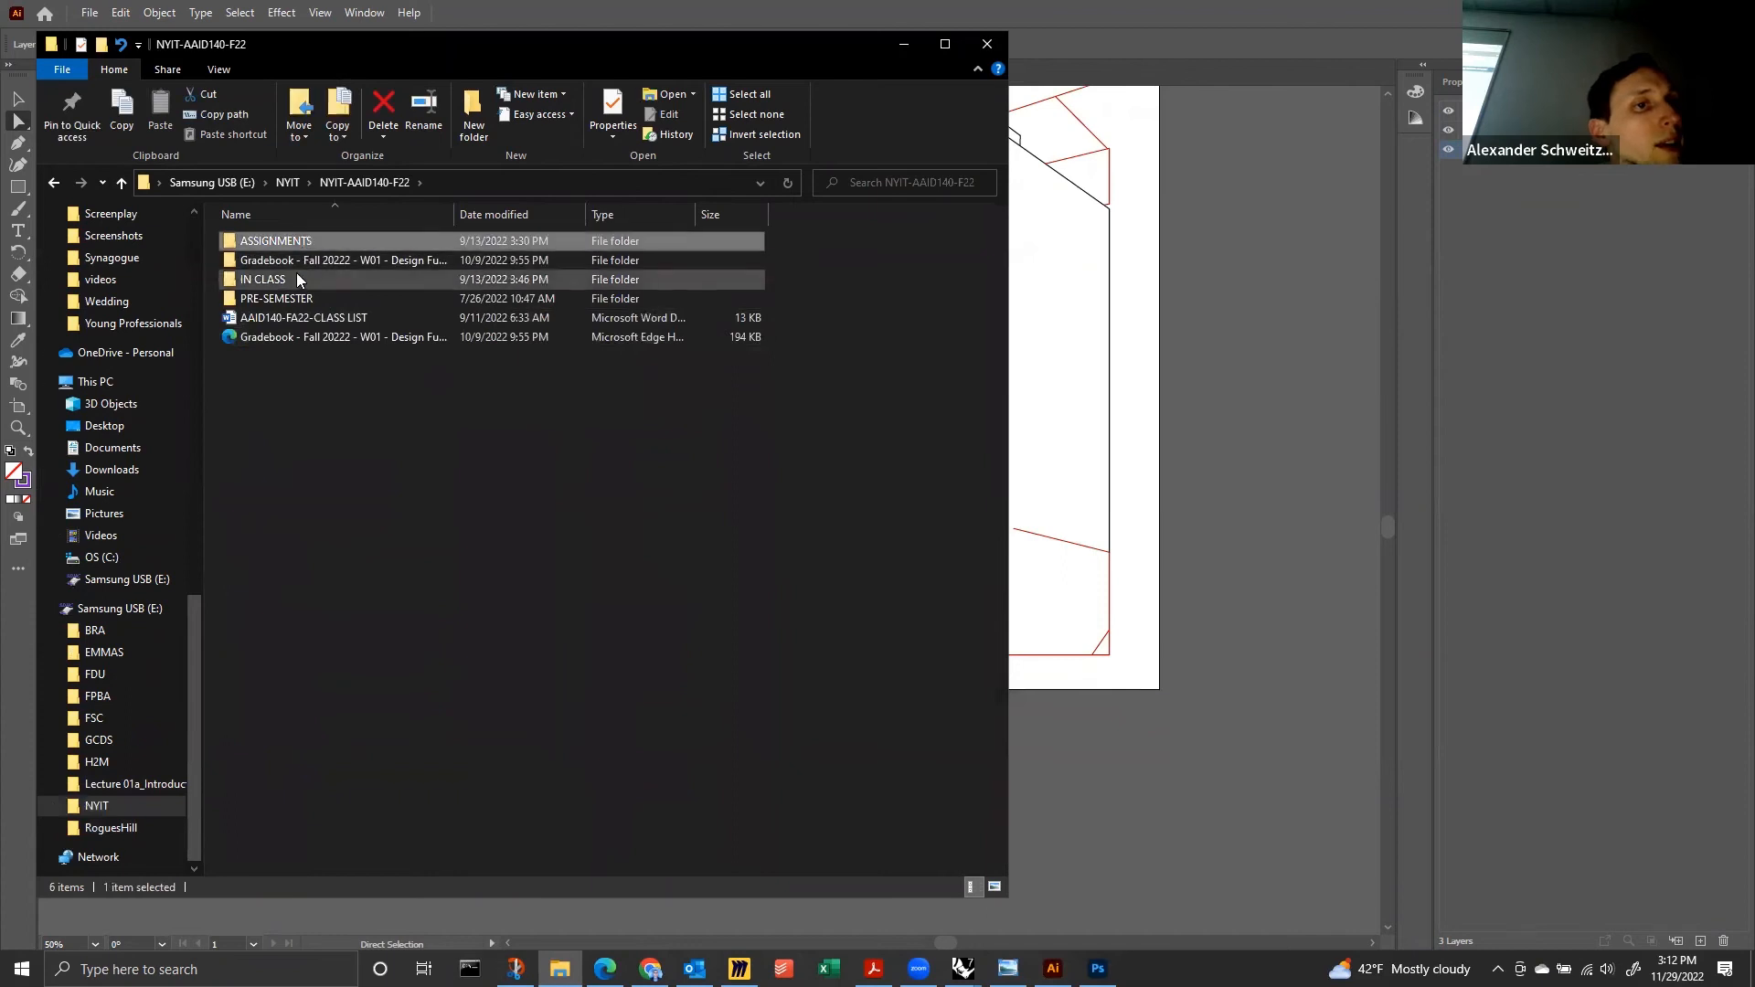
pyautogui.doubleClick(296, 276)
pyautogui.doubleClick(294, 395)
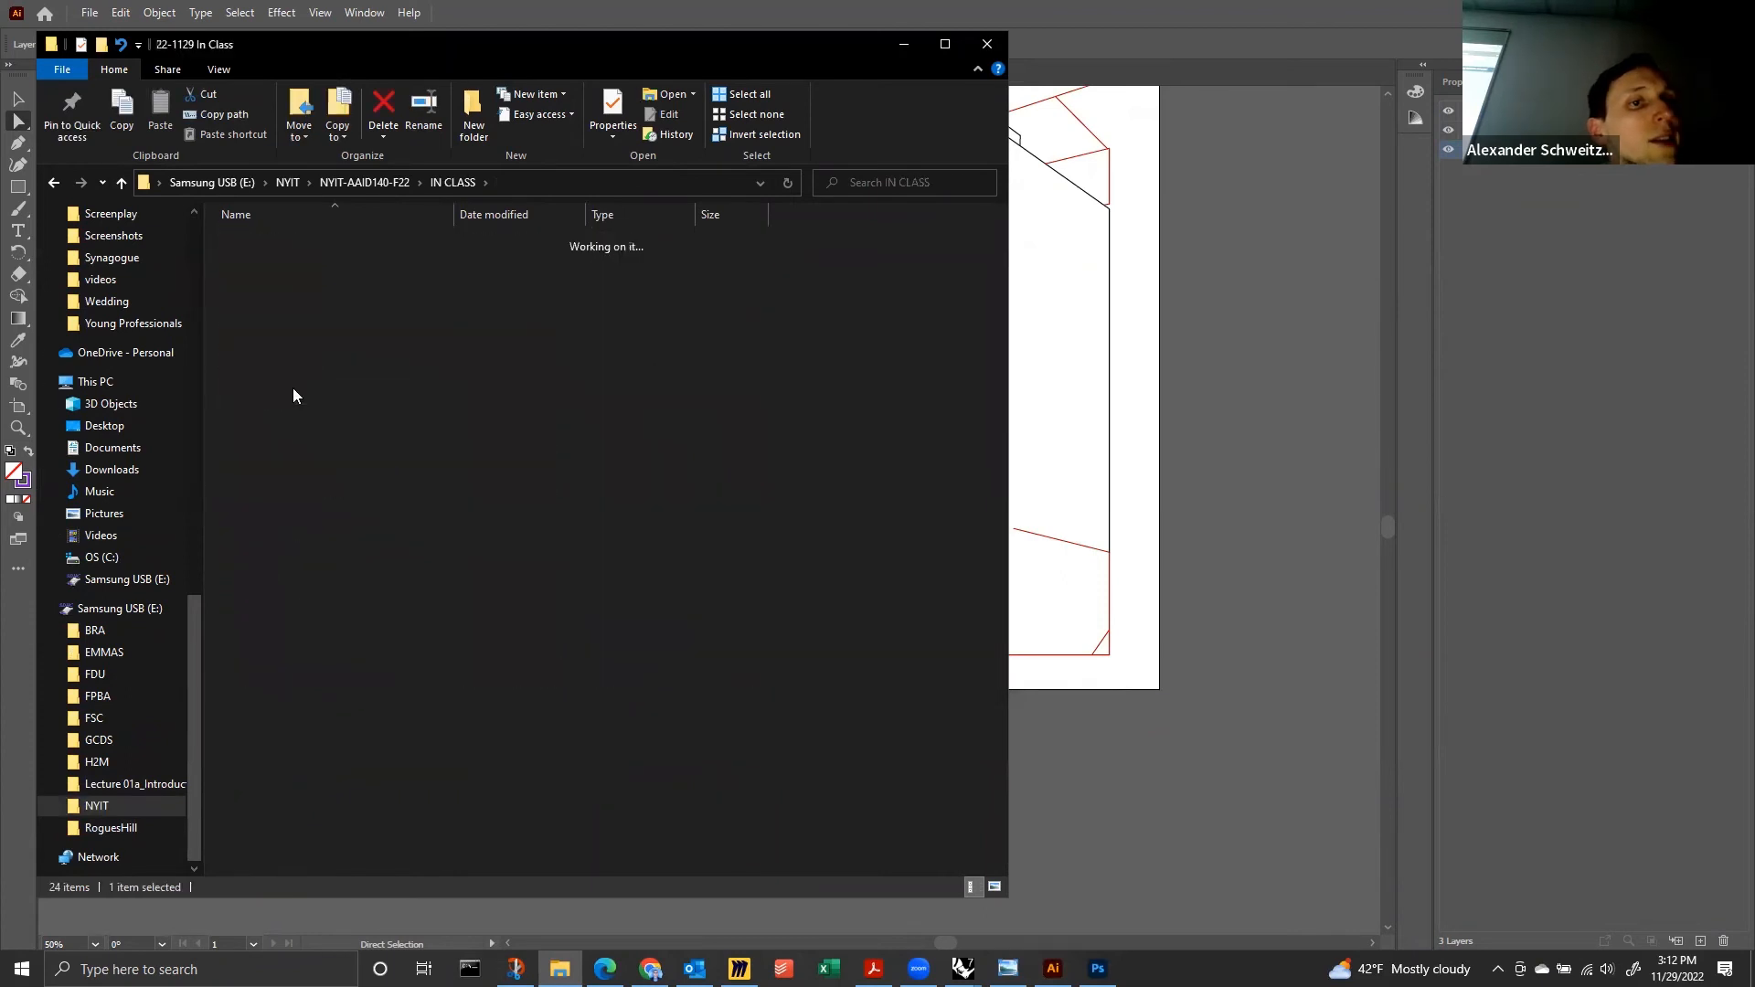
# Place View 1 Image BW.png into the Illustrator line drawing and move it so its upper-right corner roughly meets the linework's corner.
pyautogui.moveTo(317, 280); pyautogui.dragTo(1304, 529)
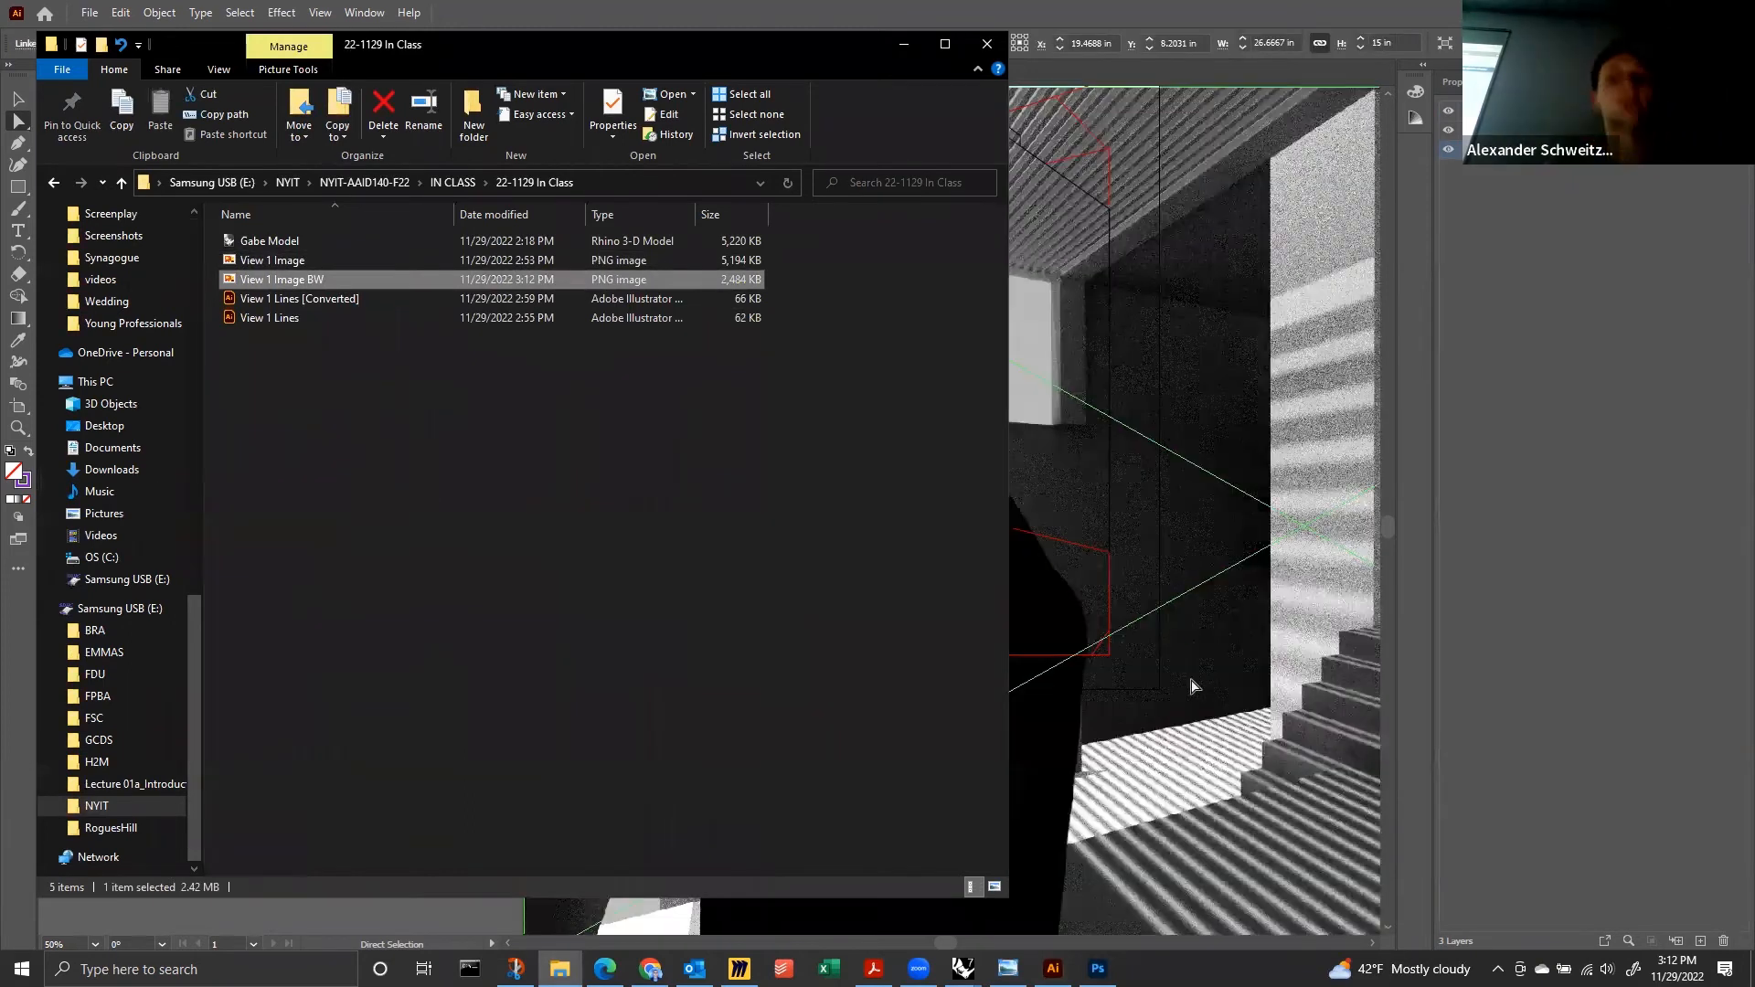
pyautogui.click(1193, 690)
pyautogui.hotkey('ctrl', '-')
pyautogui.hotkey('ctrl', '-')
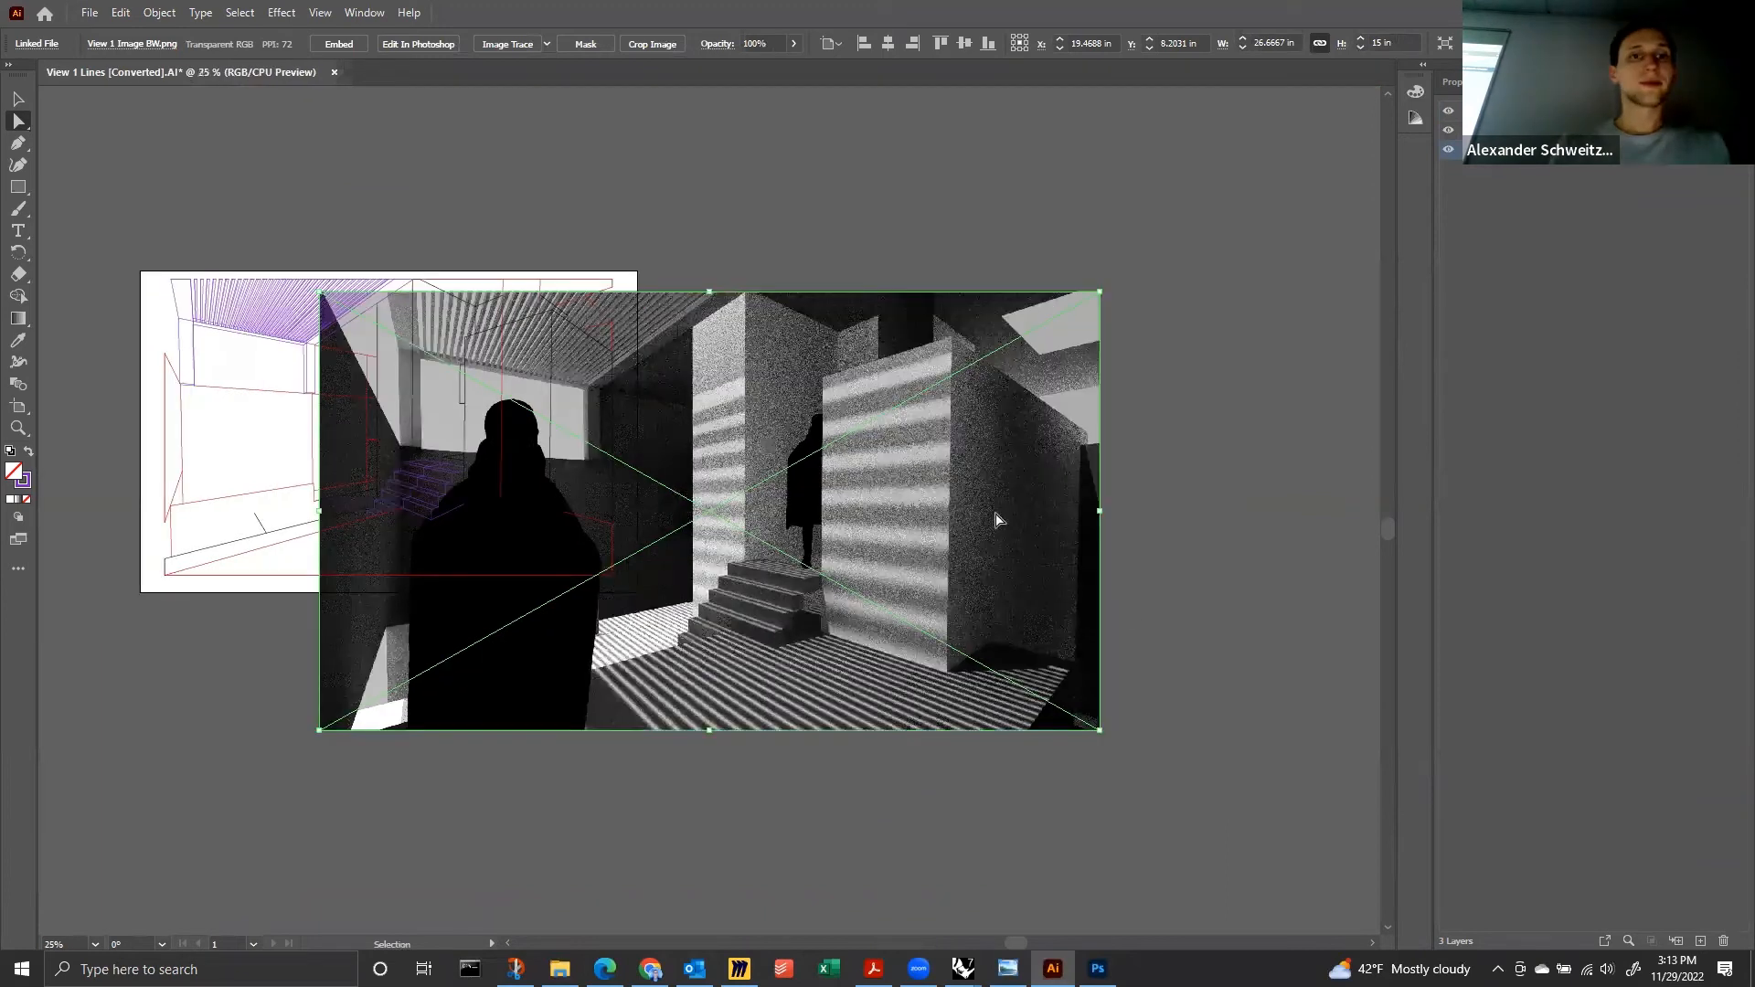
pyautogui.moveTo(931, 472); pyautogui.dragTo(457, 469)
pyautogui.moveTo(703, 542); pyautogui.dragTo(1120, 572)
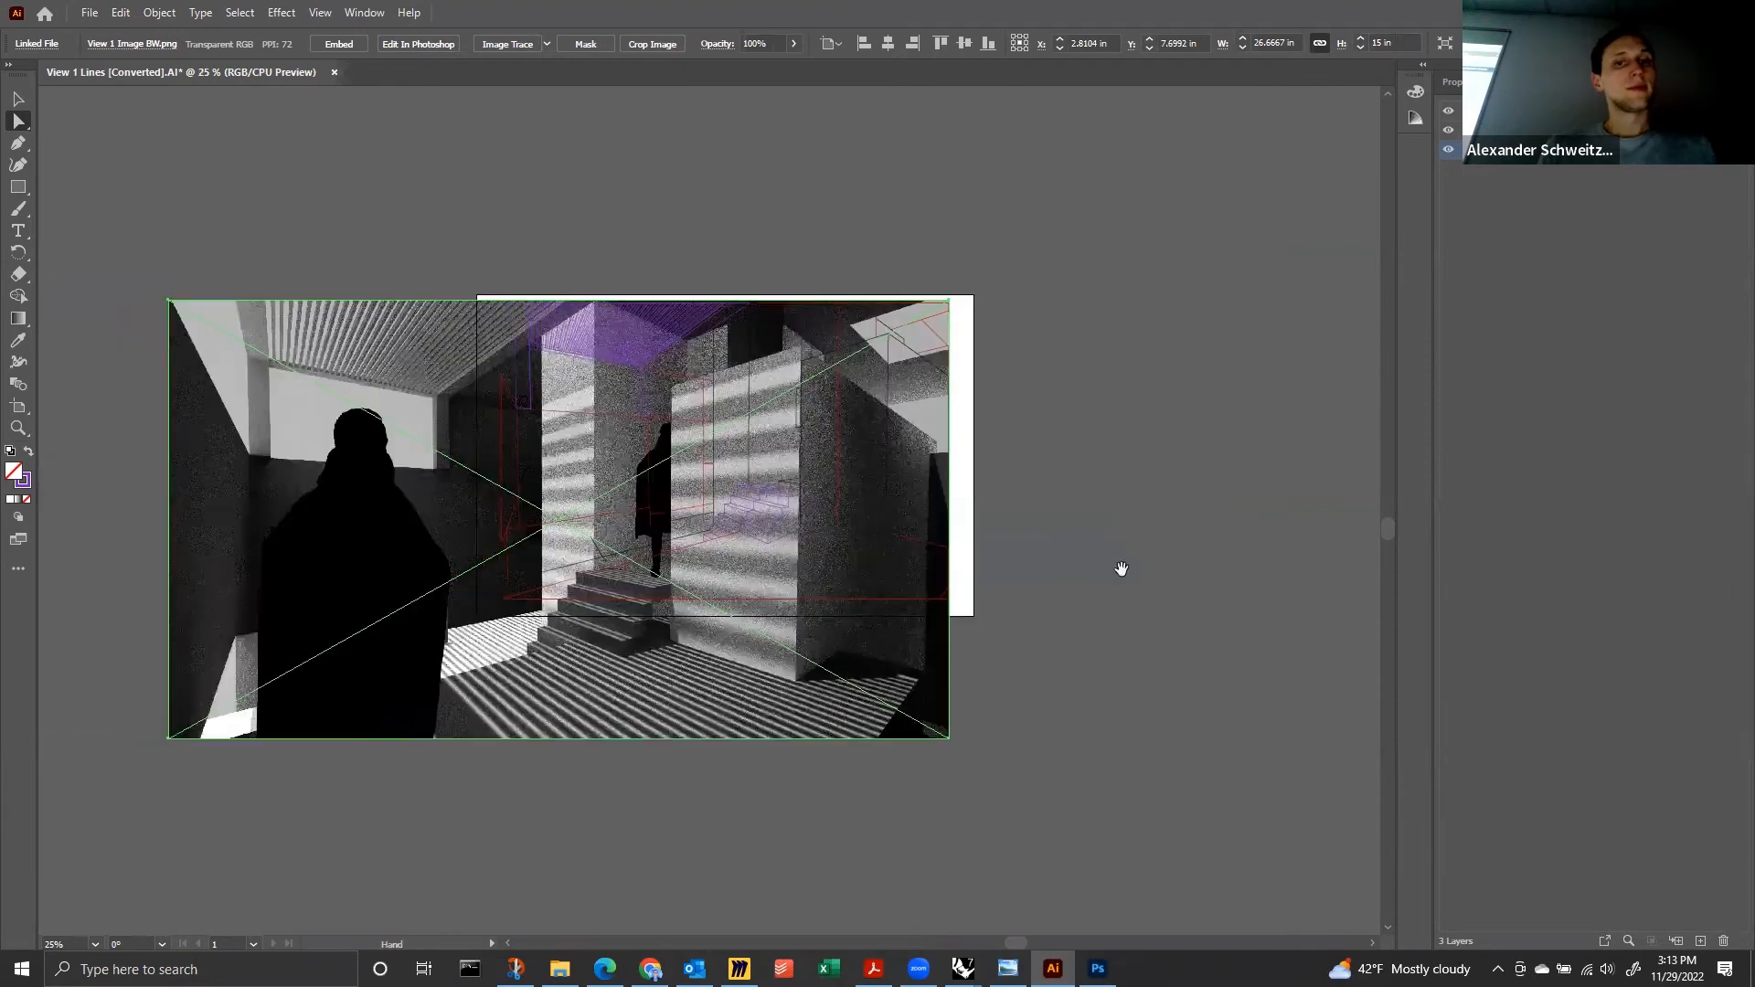
# Scale the placed image down proportionally from its lower-left corner to about 18.24 x 10.26 in.
pyautogui.press('v')
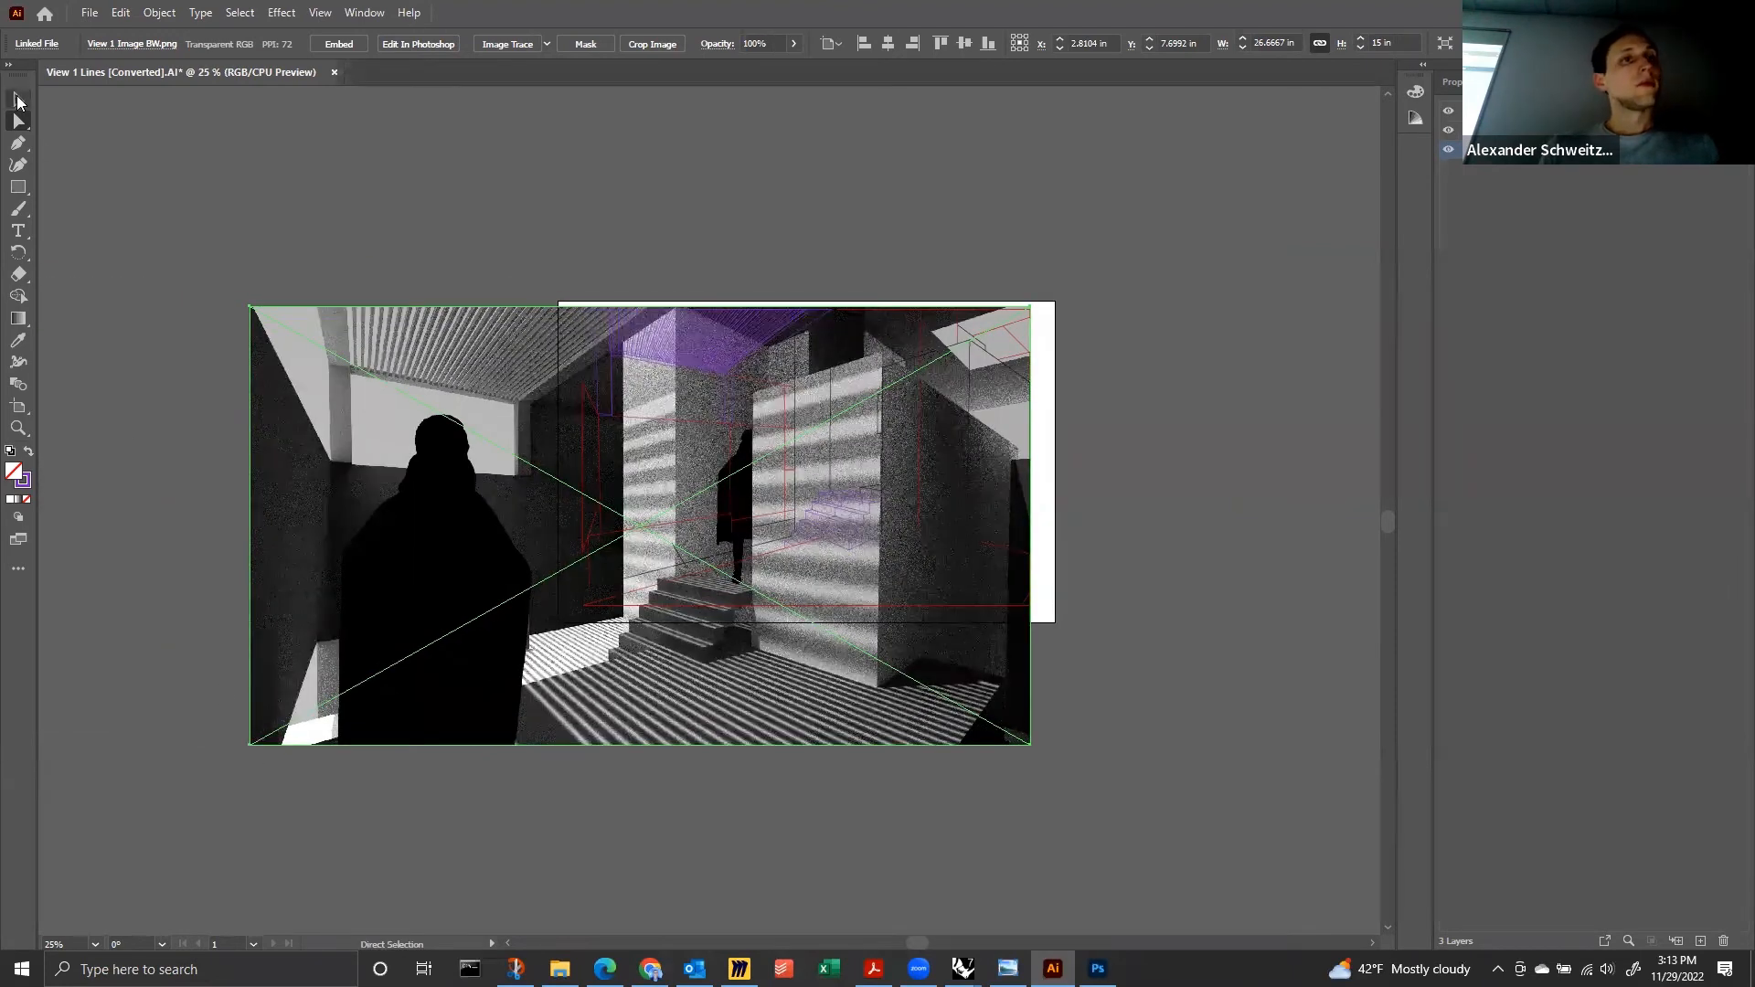
pyautogui.moveTo(246, 744); pyautogui.dragTo(495, 656)
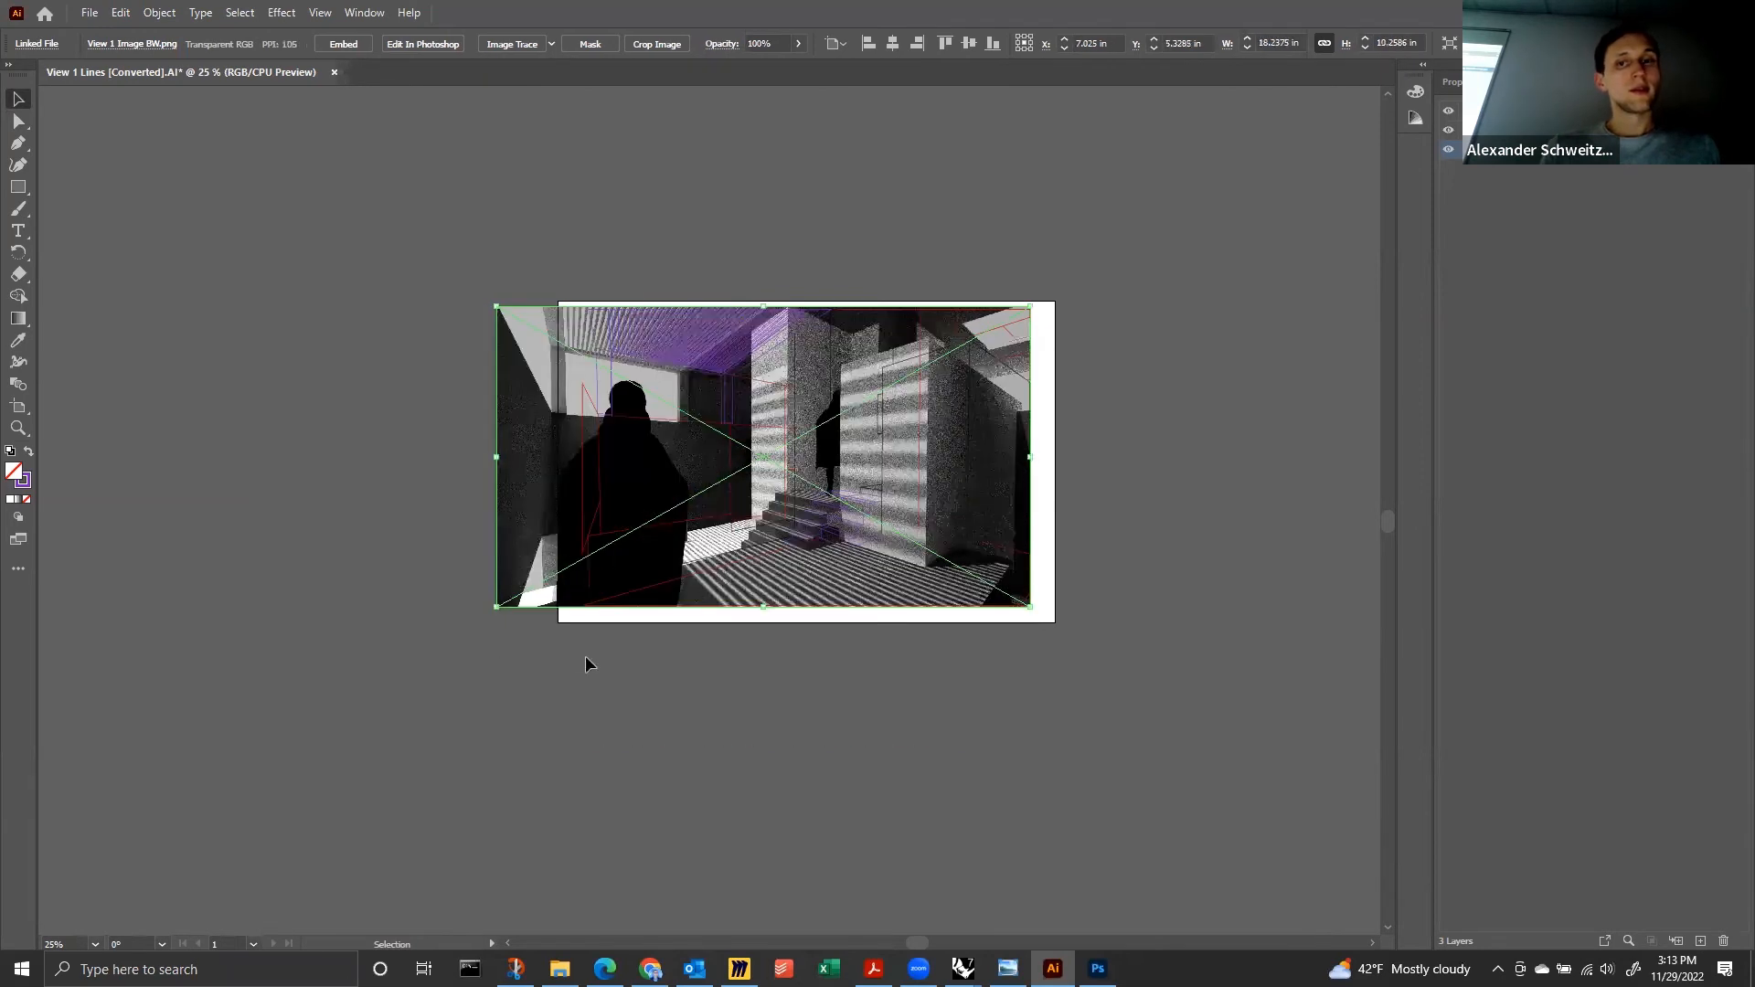
pyautogui.hotkey('ctrl', '=')
pyautogui.hotkey('ctrl', '=')
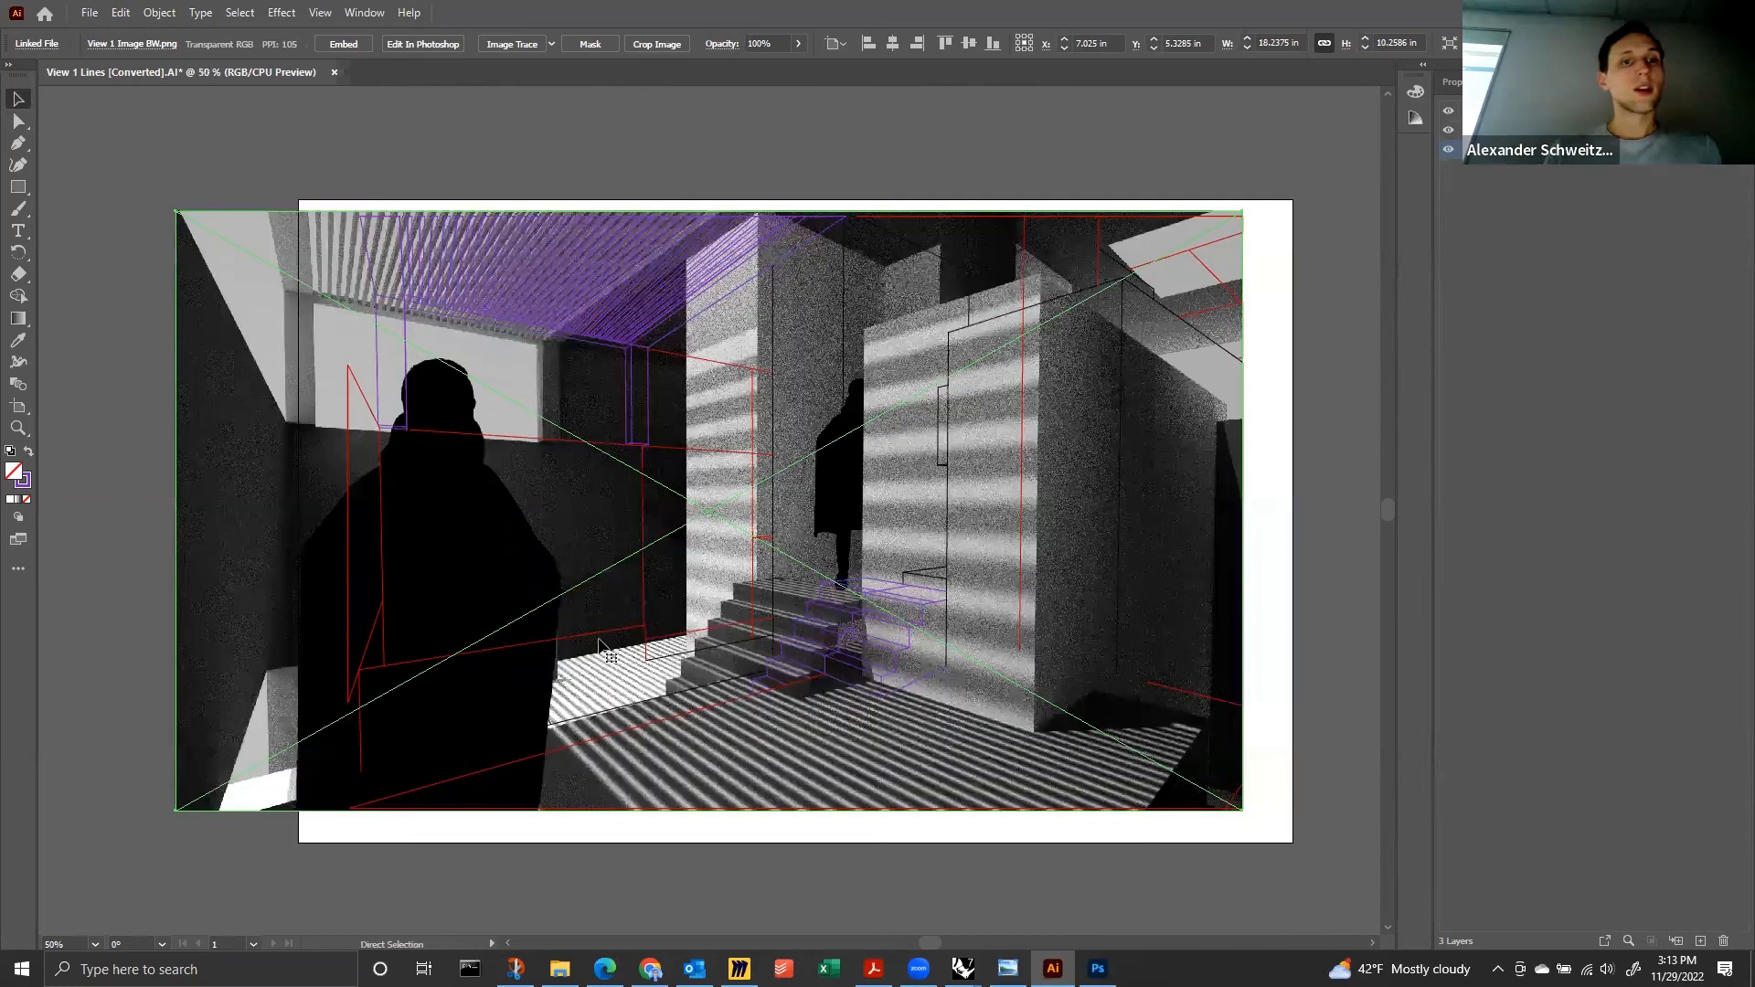
# Move and nudge the placed image to about X 8.47 in, Y 5.40 in to match the linework of the walls and stairs.
pyautogui.moveTo(502, 521); pyautogui.dragTo(594, 523)
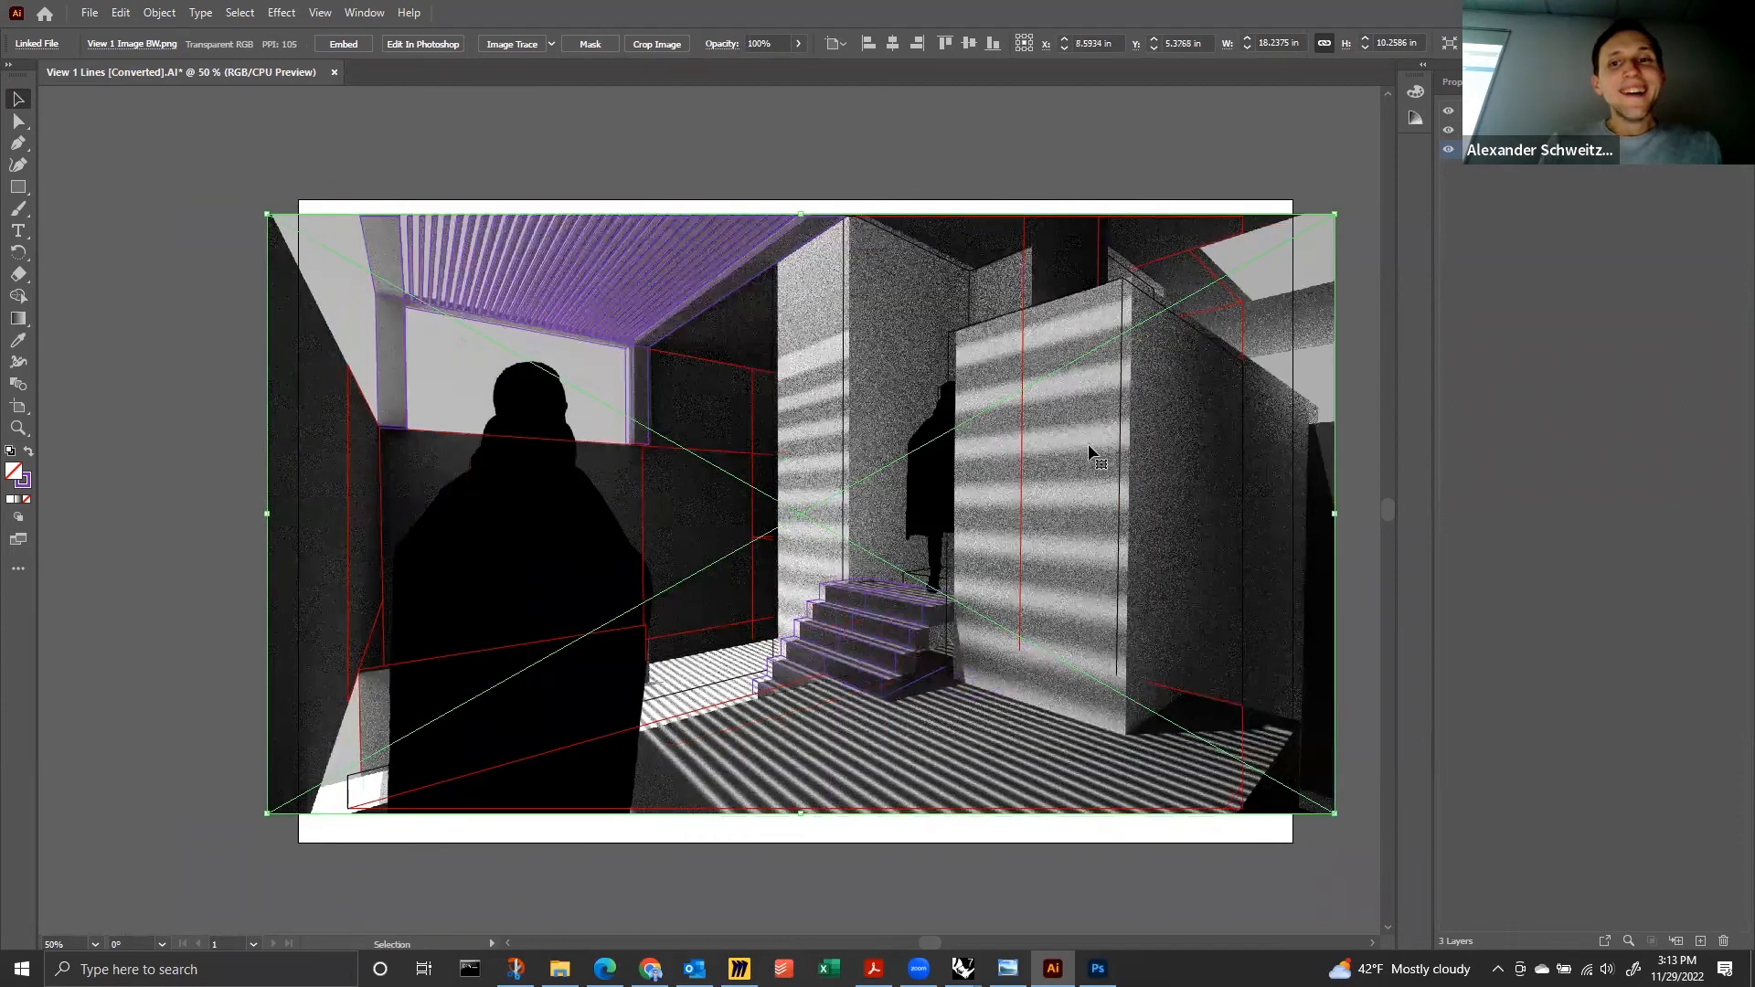
pyautogui.moveTo(1089, 446); pyautogui.dragTo(1092, 440)
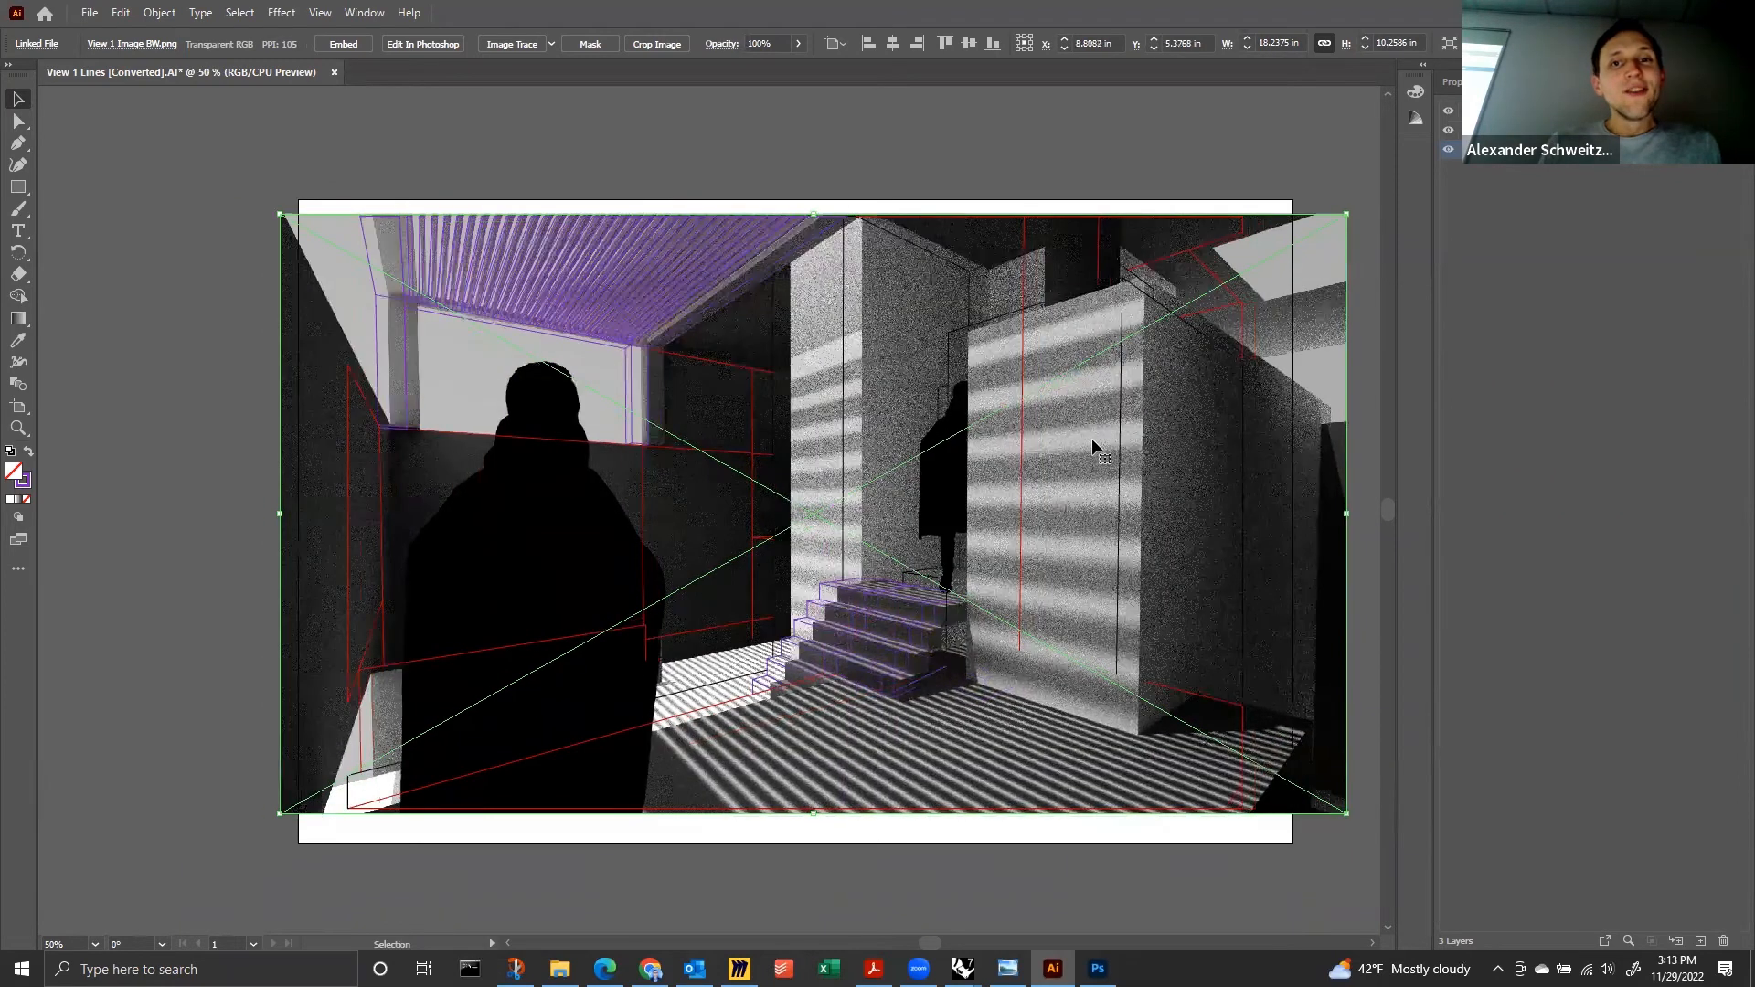
pyautogui.press('Down')
pyautogui.press('Down')
pyautogui.press('Down')
pyautogui.press('Down')
pyautogui.press('Down')
pyautogui.press('Down')
pyautogui.press('Down')
pyautogui.press('Down')
pyautogui.press('Down')
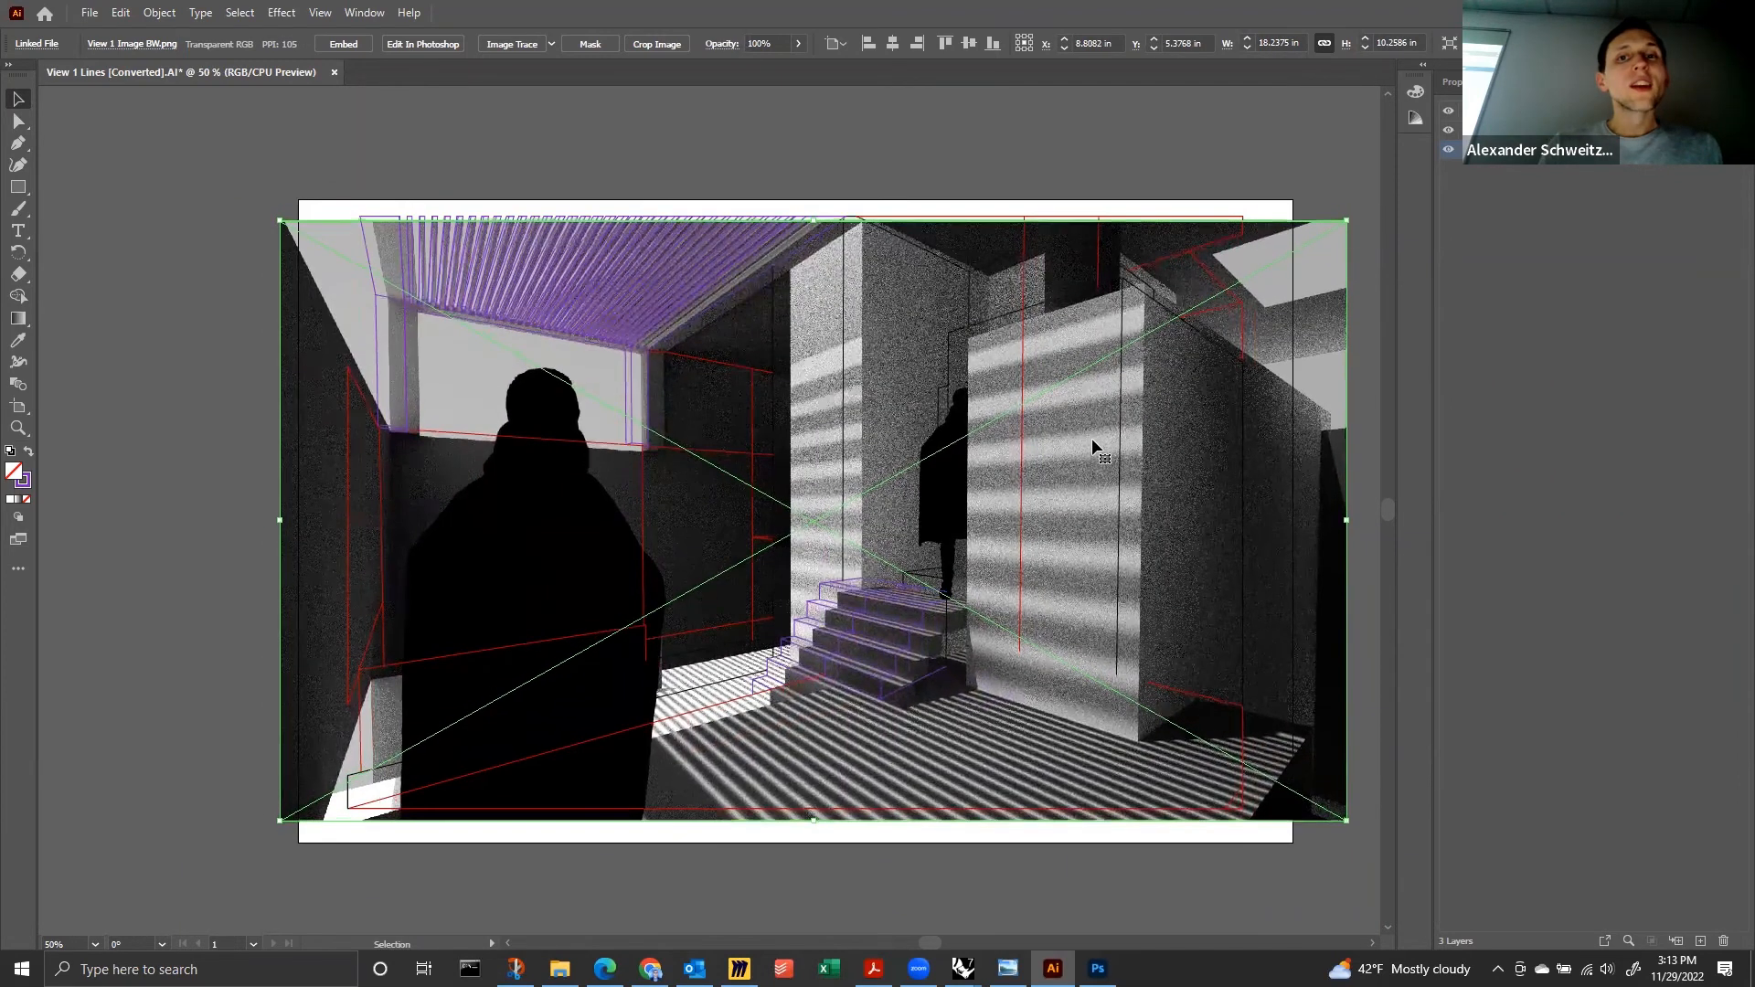
pyautogui.press('Left')
pyautogui.press('Left')
pyautogui.press('Left')
pyautogui.press('Left')
pyautogui.press('Left')
pyautogui.press('Left')
pyautogui.press('Left')
pyautogui.press('Left')
pyautogui.press('Left')
pyautogui.press('Up')
pyautogui.press('Up')
pyautogui.press('Up')
pyautogui.press('Up')
pyautogui.press('Up')
pyautogui.press('Up')
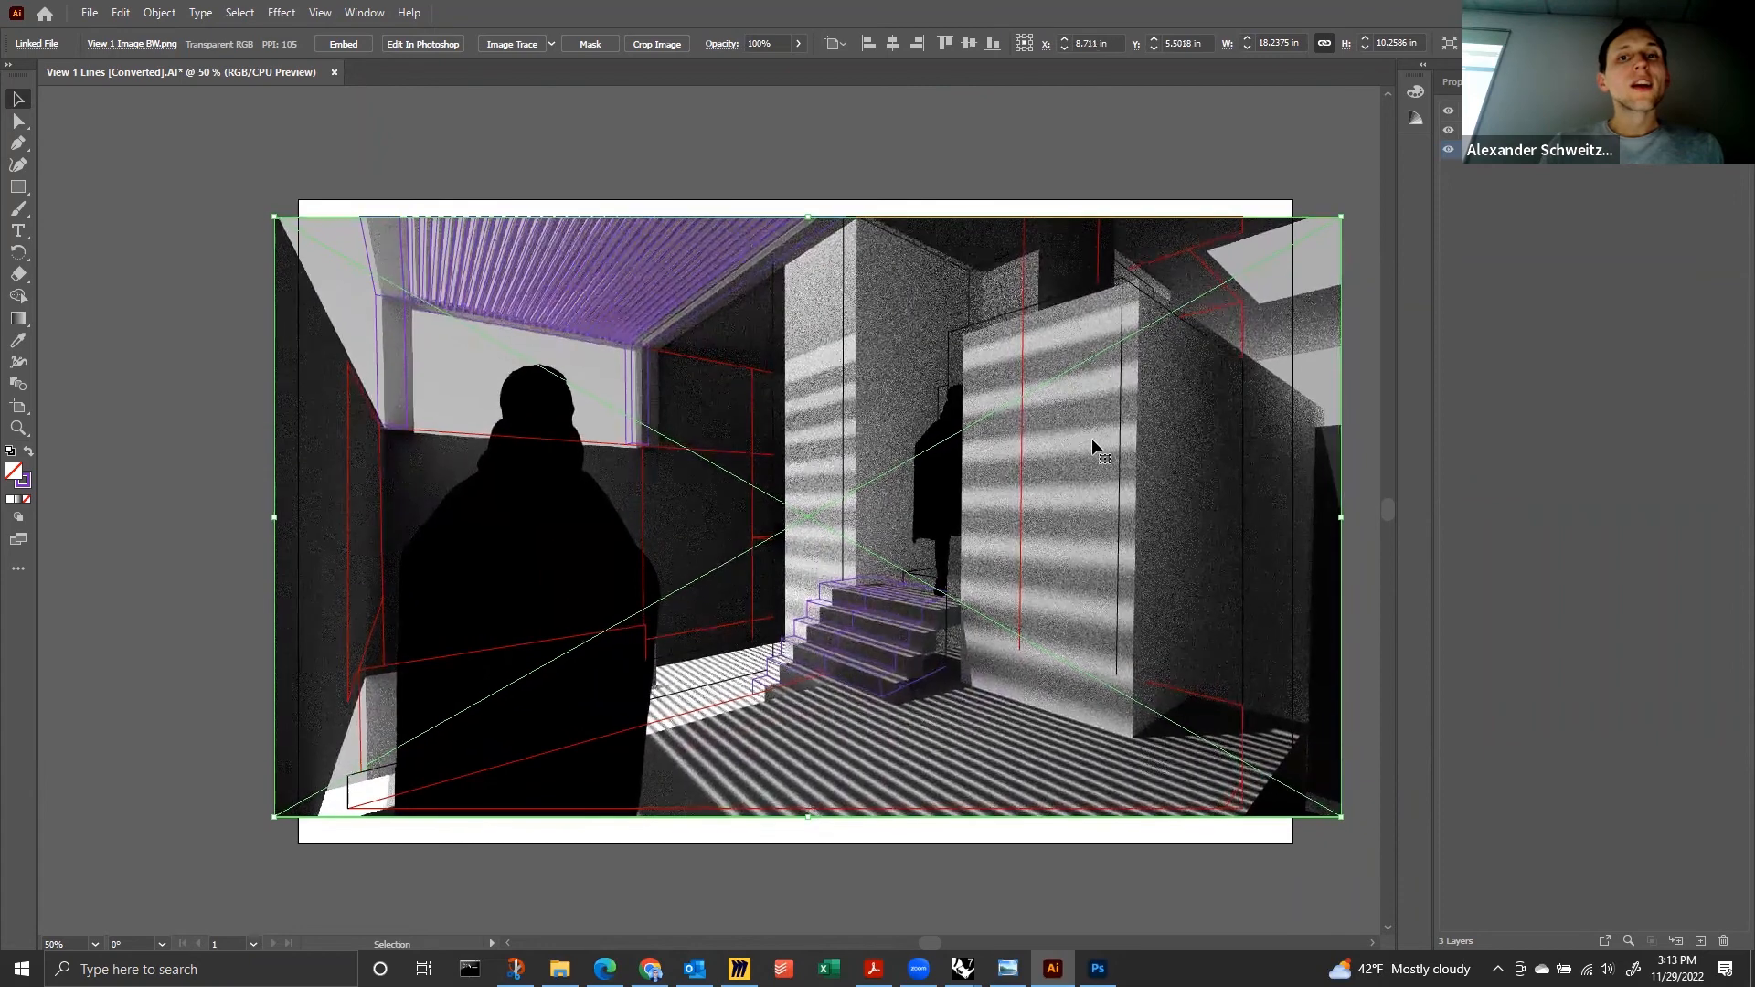
pyautogui.press('Left')
pyautogui.press('Left')
pyautogui.press('Left')
pyautogui.press('Left')
pyautogui.press('Left')
pyautogui.press('Left')
pyautogui.press('Left')
pyautogui.press('Left')
pyautogui.press('Left')
pyautogui.press('Left')
pyautogui.press('Left')
pyautogui.press('Left')
pyautogui.press('Left')
pyautogui.press('Left')
pyautogui.press('Left')
pyautogui.press('Left')
pyautogui.press('Up')
pyautogui.press('Up')
pyautogui.press('Up')
pyautogui.press('Up')
pyautogui.press('Up')
pyautogui.press('Up')
pyautogui.press('Up')
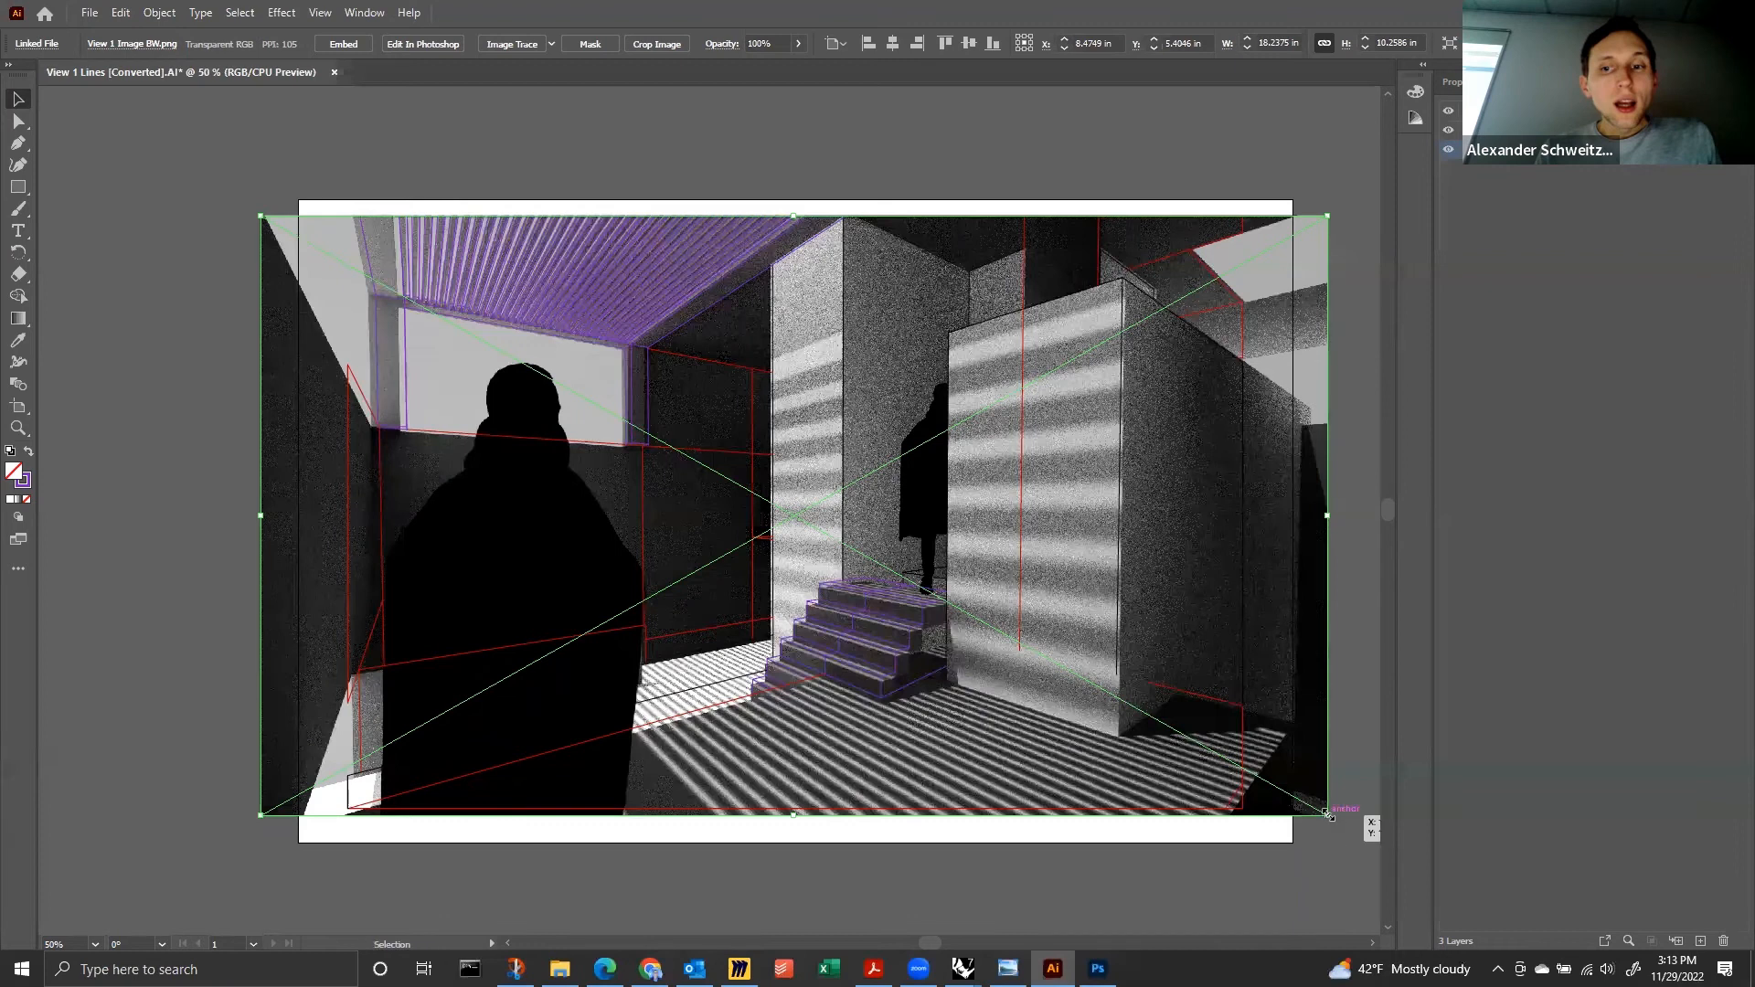
# Scale the placed image proportionally to about 18.07 x 10.16 in and nudge it horizontally to line up with the linework.
pyautogui.moveTo(1331, 814); pyautogui.dragTo(1325, 814)
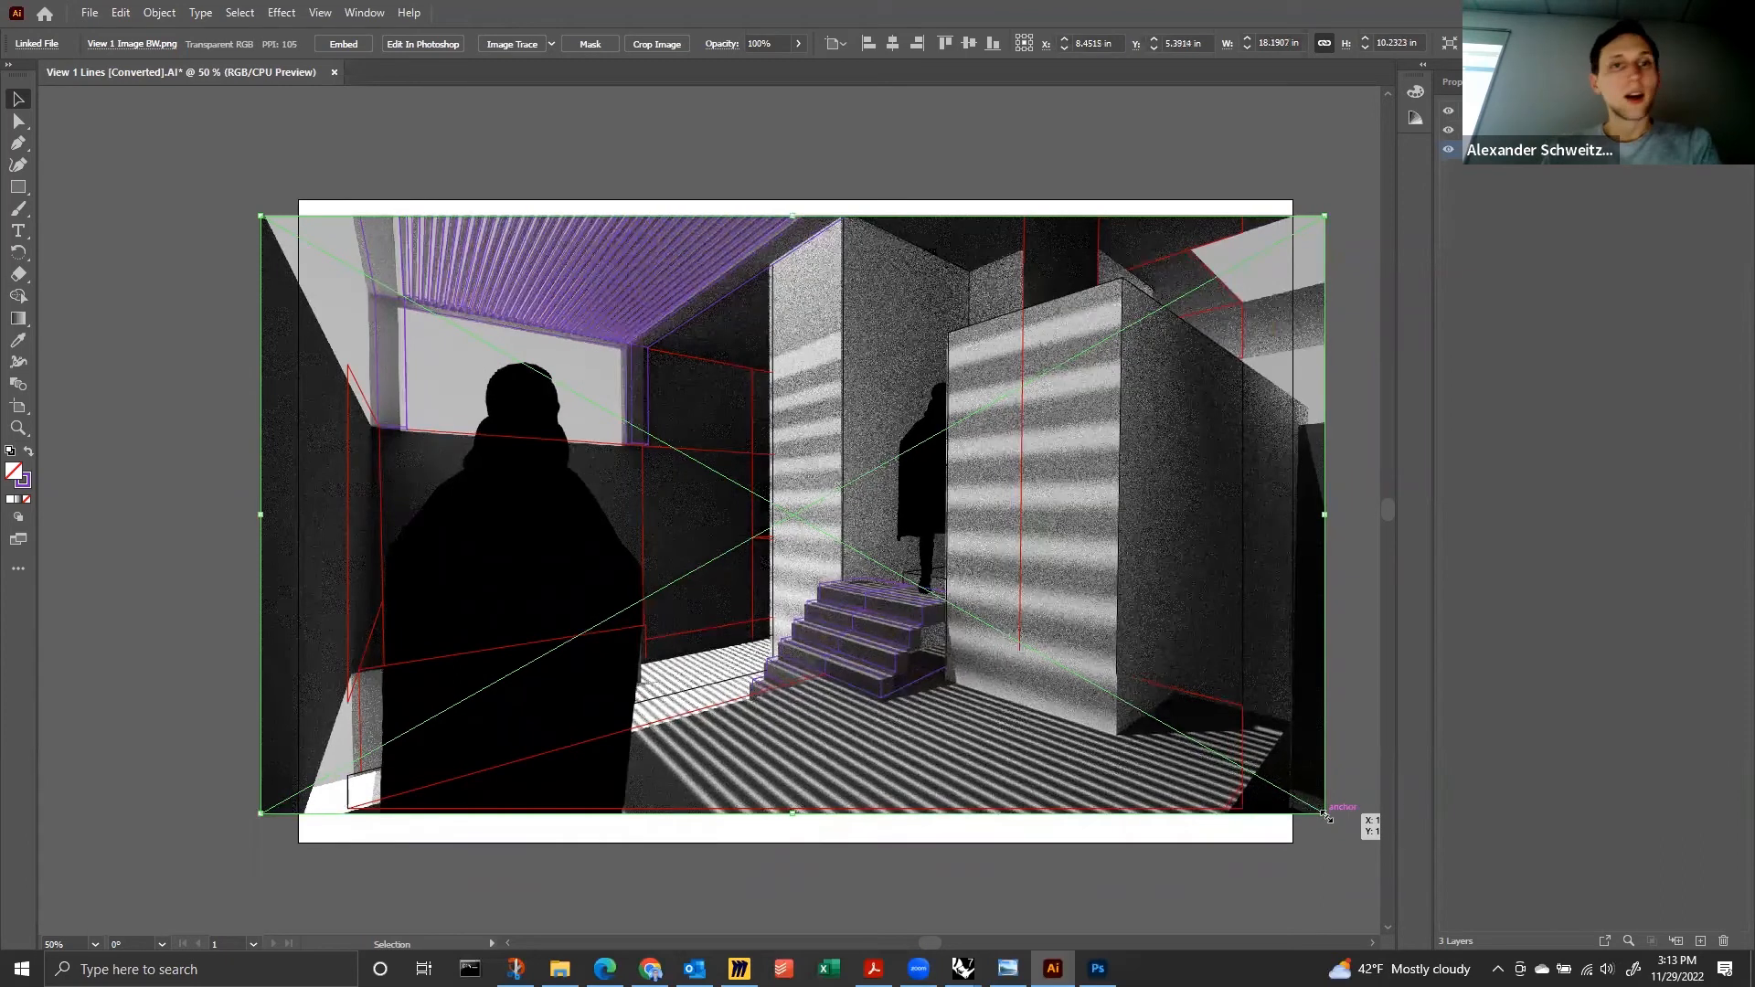
pyautogui.press('Left')
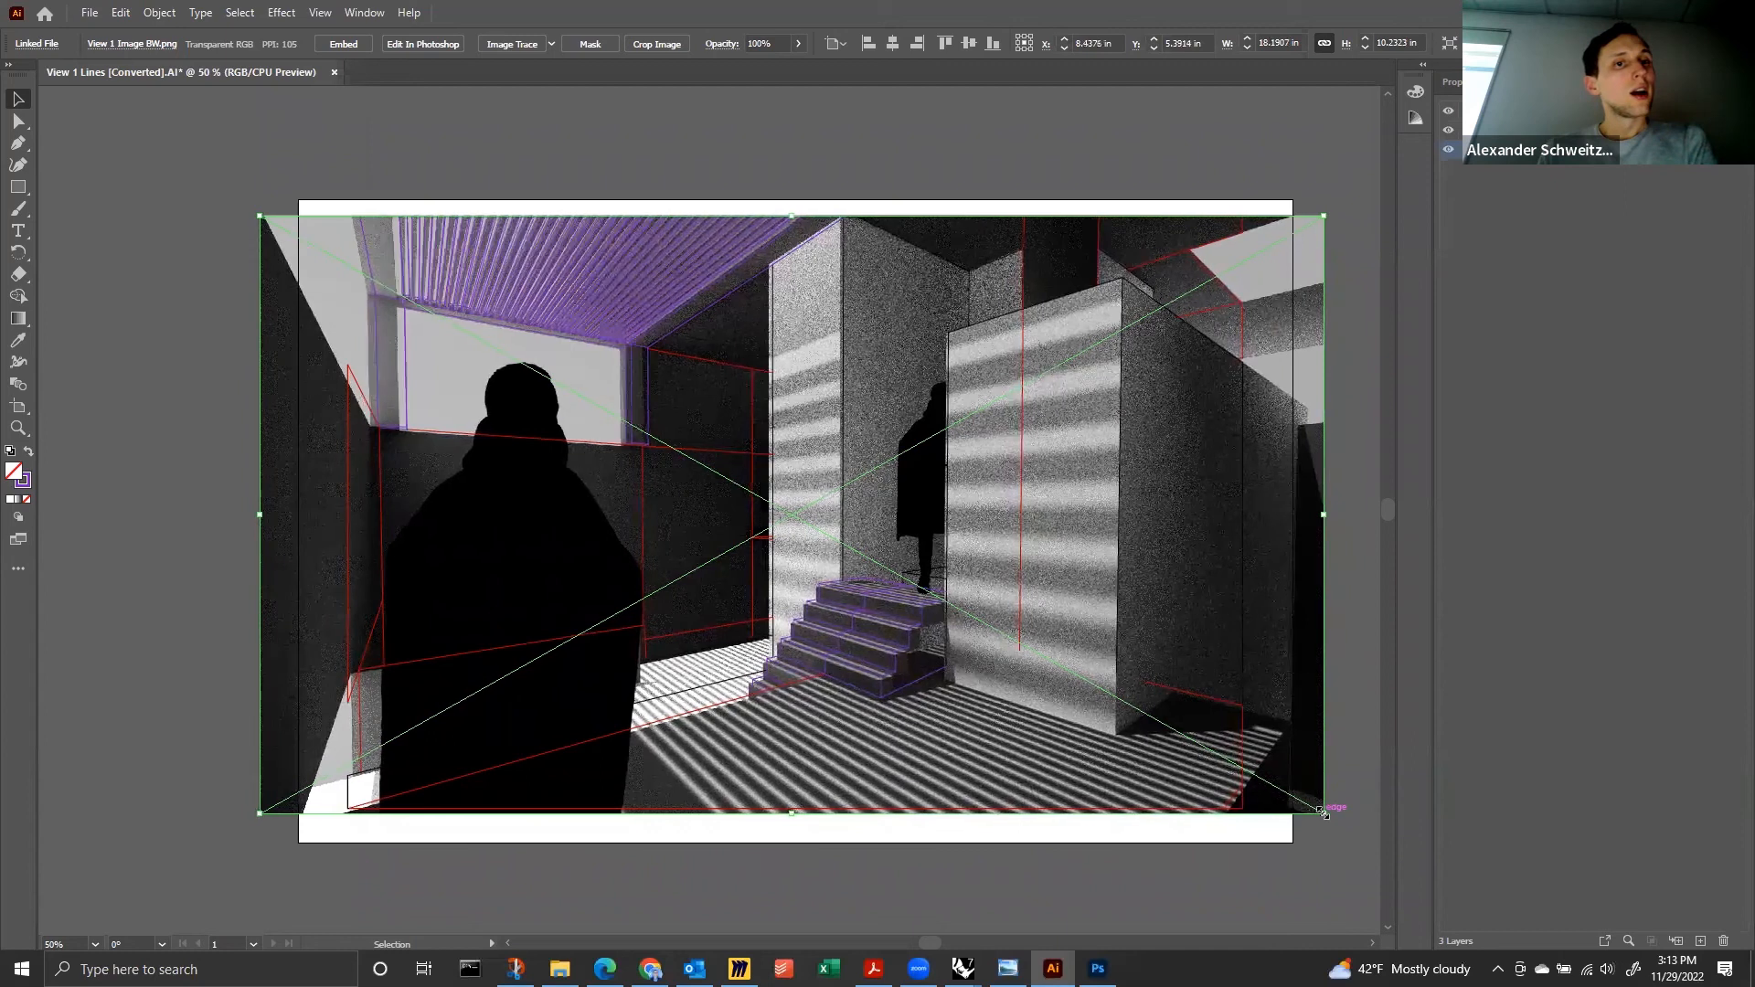
pyautogui.hotkey('shift', 'Right')
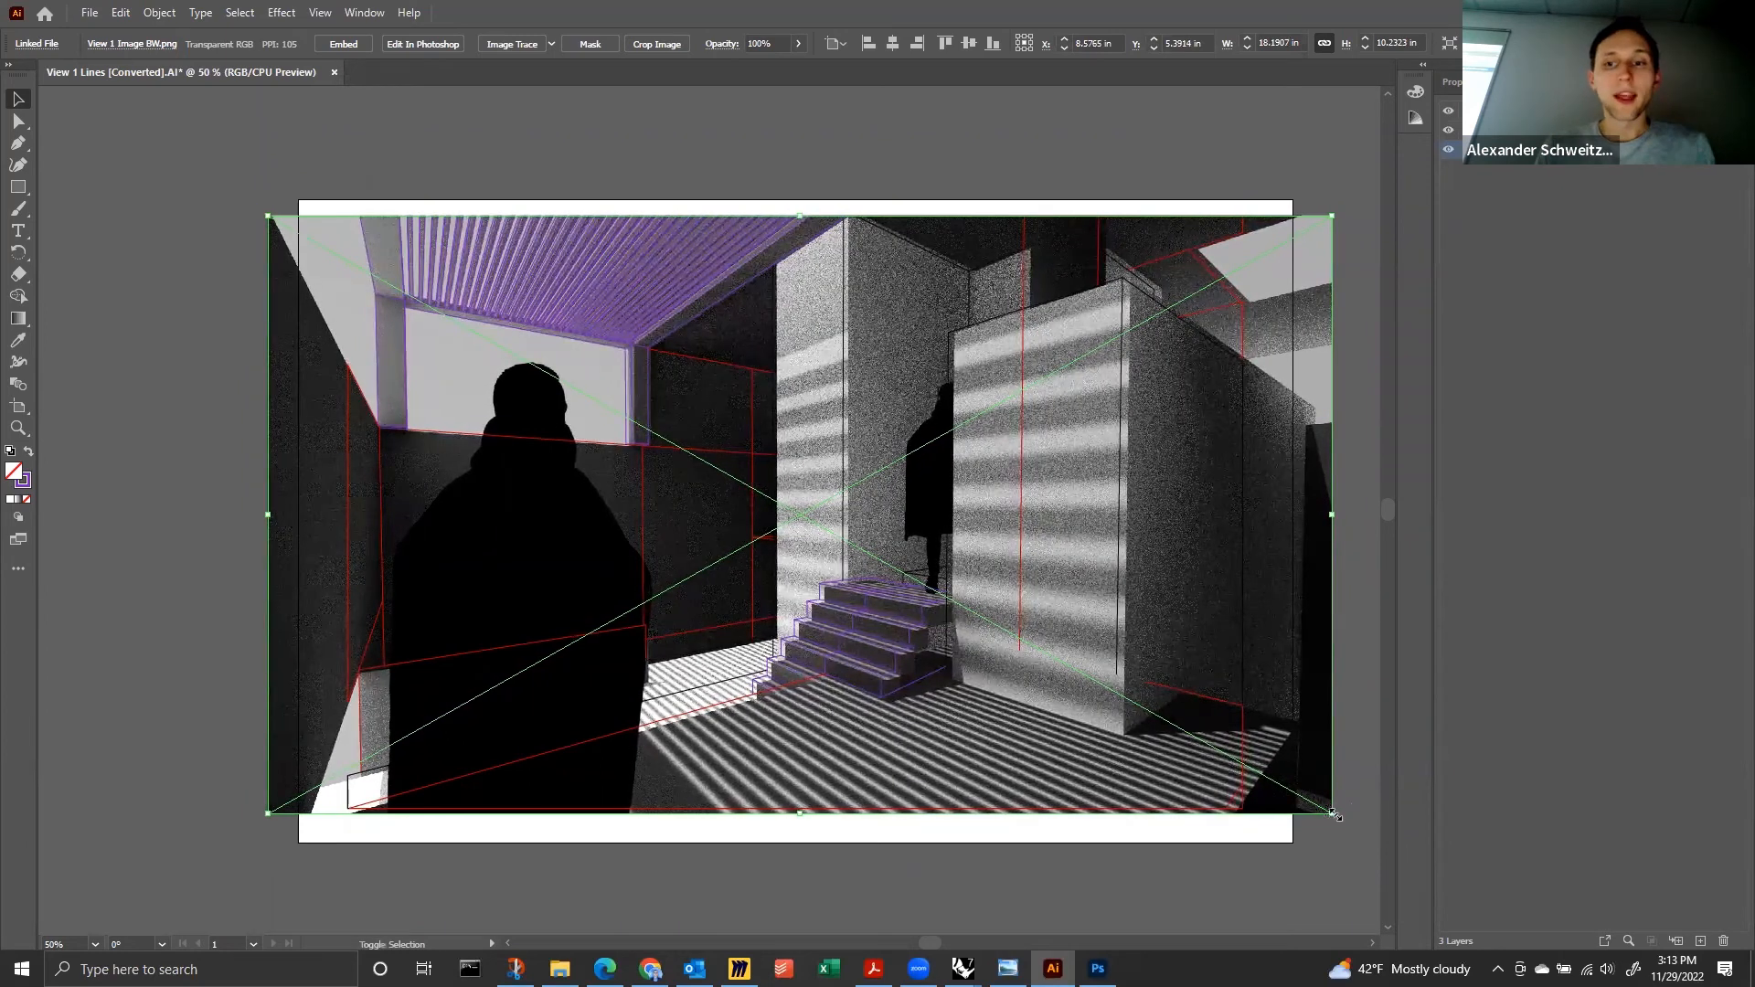
pyautogui.moveTo(1329, 816); pyautogui.dragTo(1327, 814)
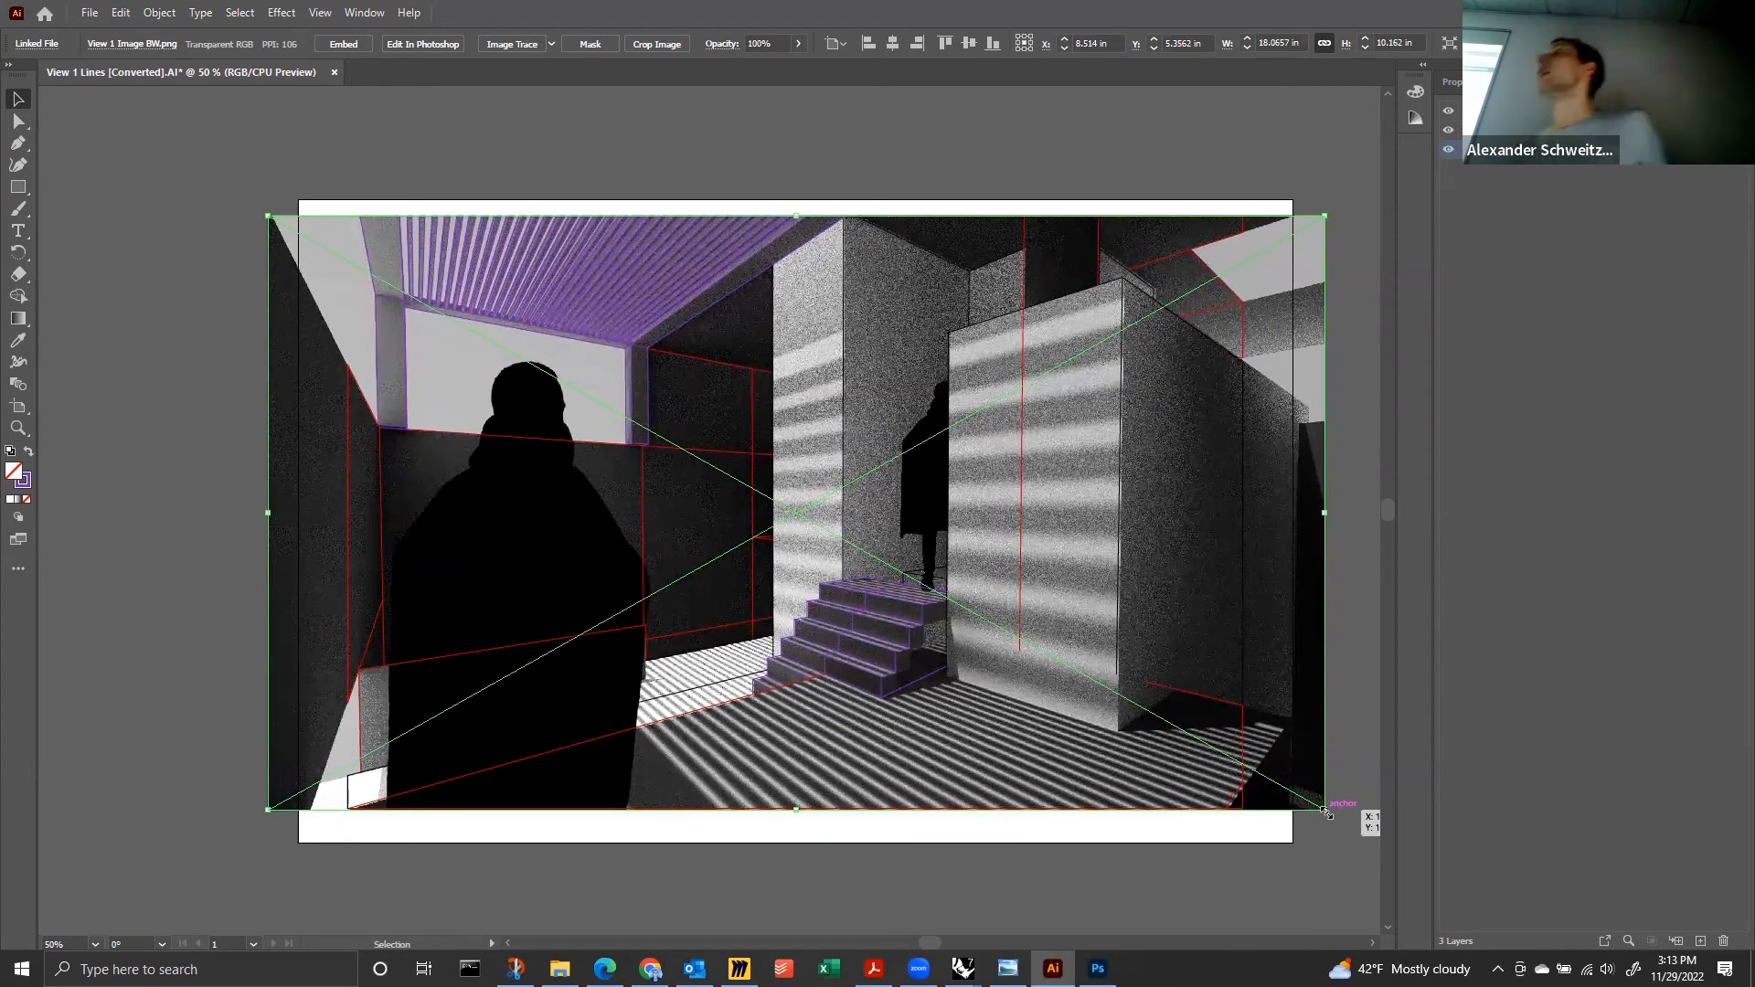
pyautogui.press('Return')
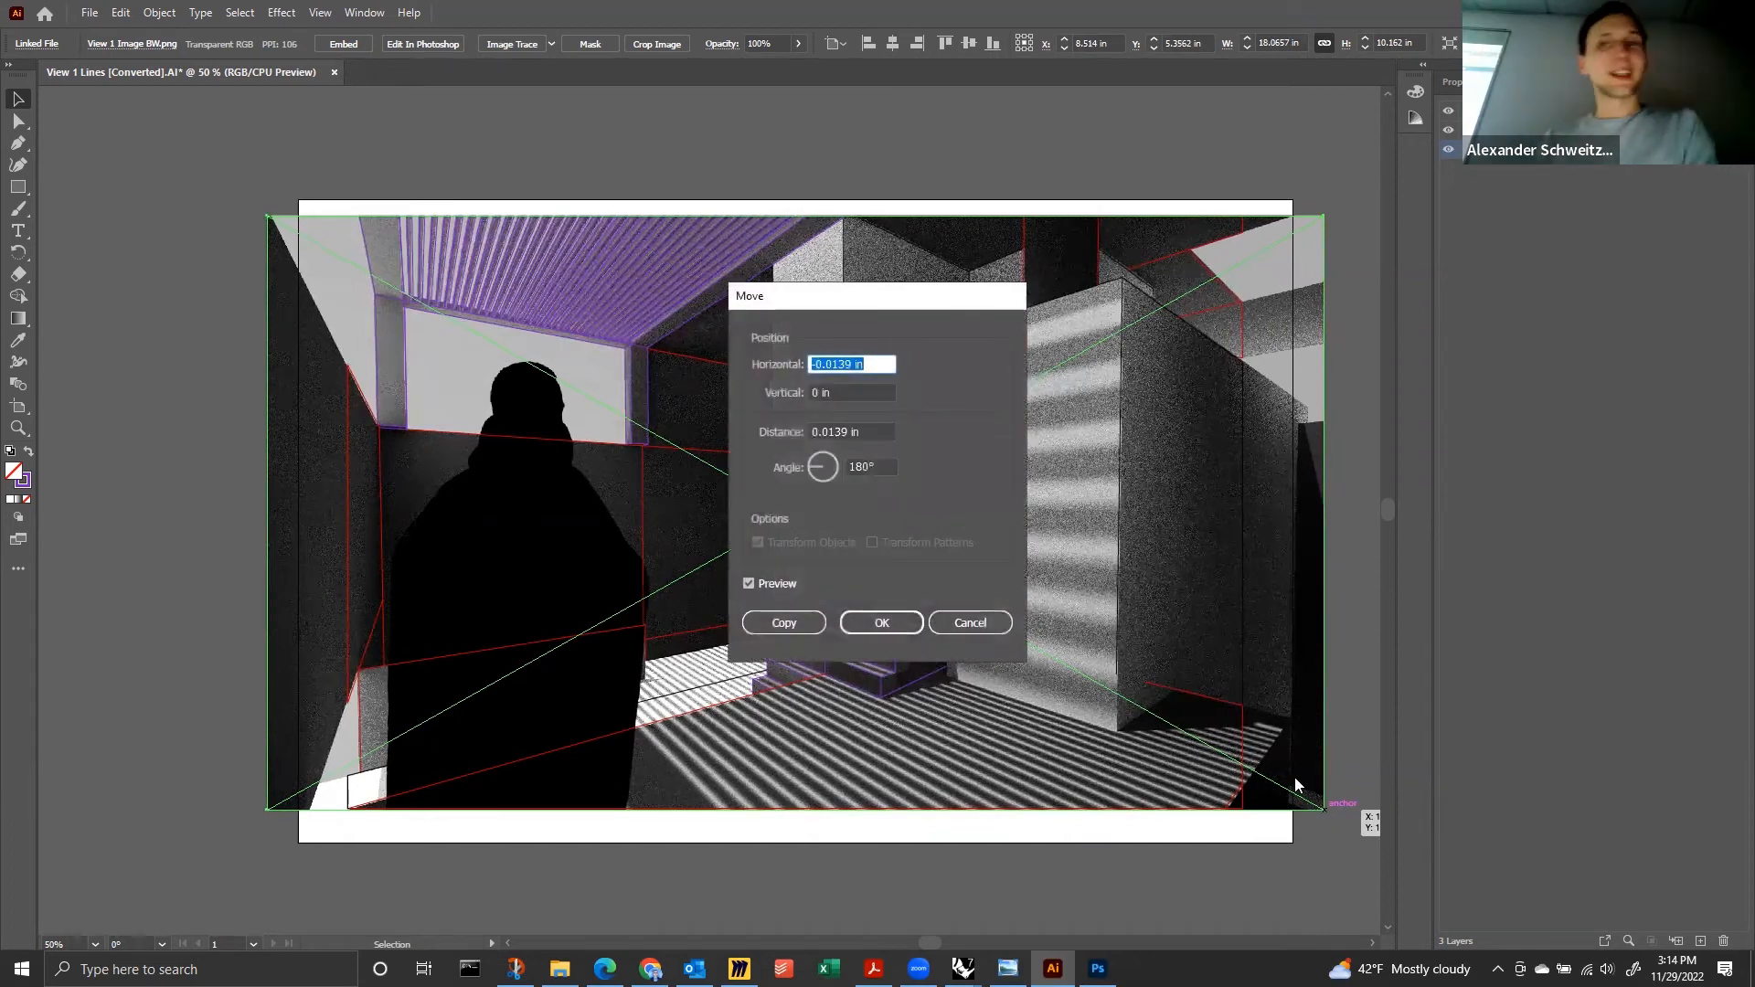
pyautogui.click(862, 614)
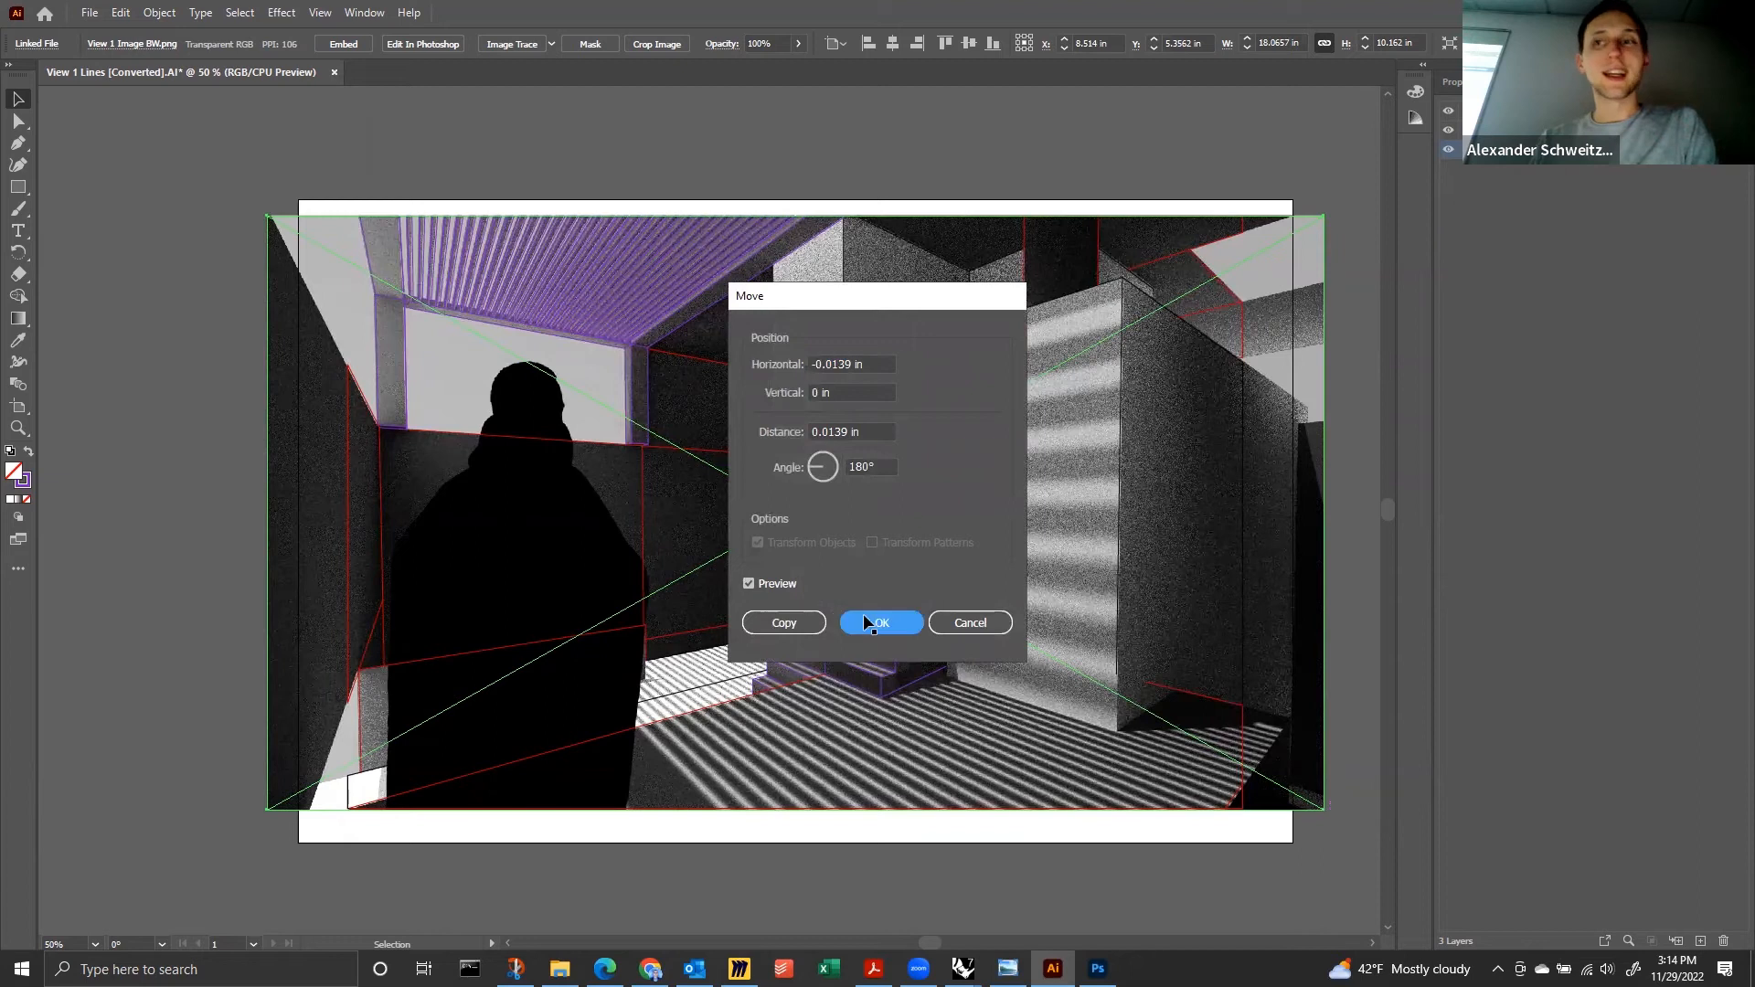
# Hide the placed image's layer and set the stroke color of all the linework to black.
pyautogui.click(1448, 151)
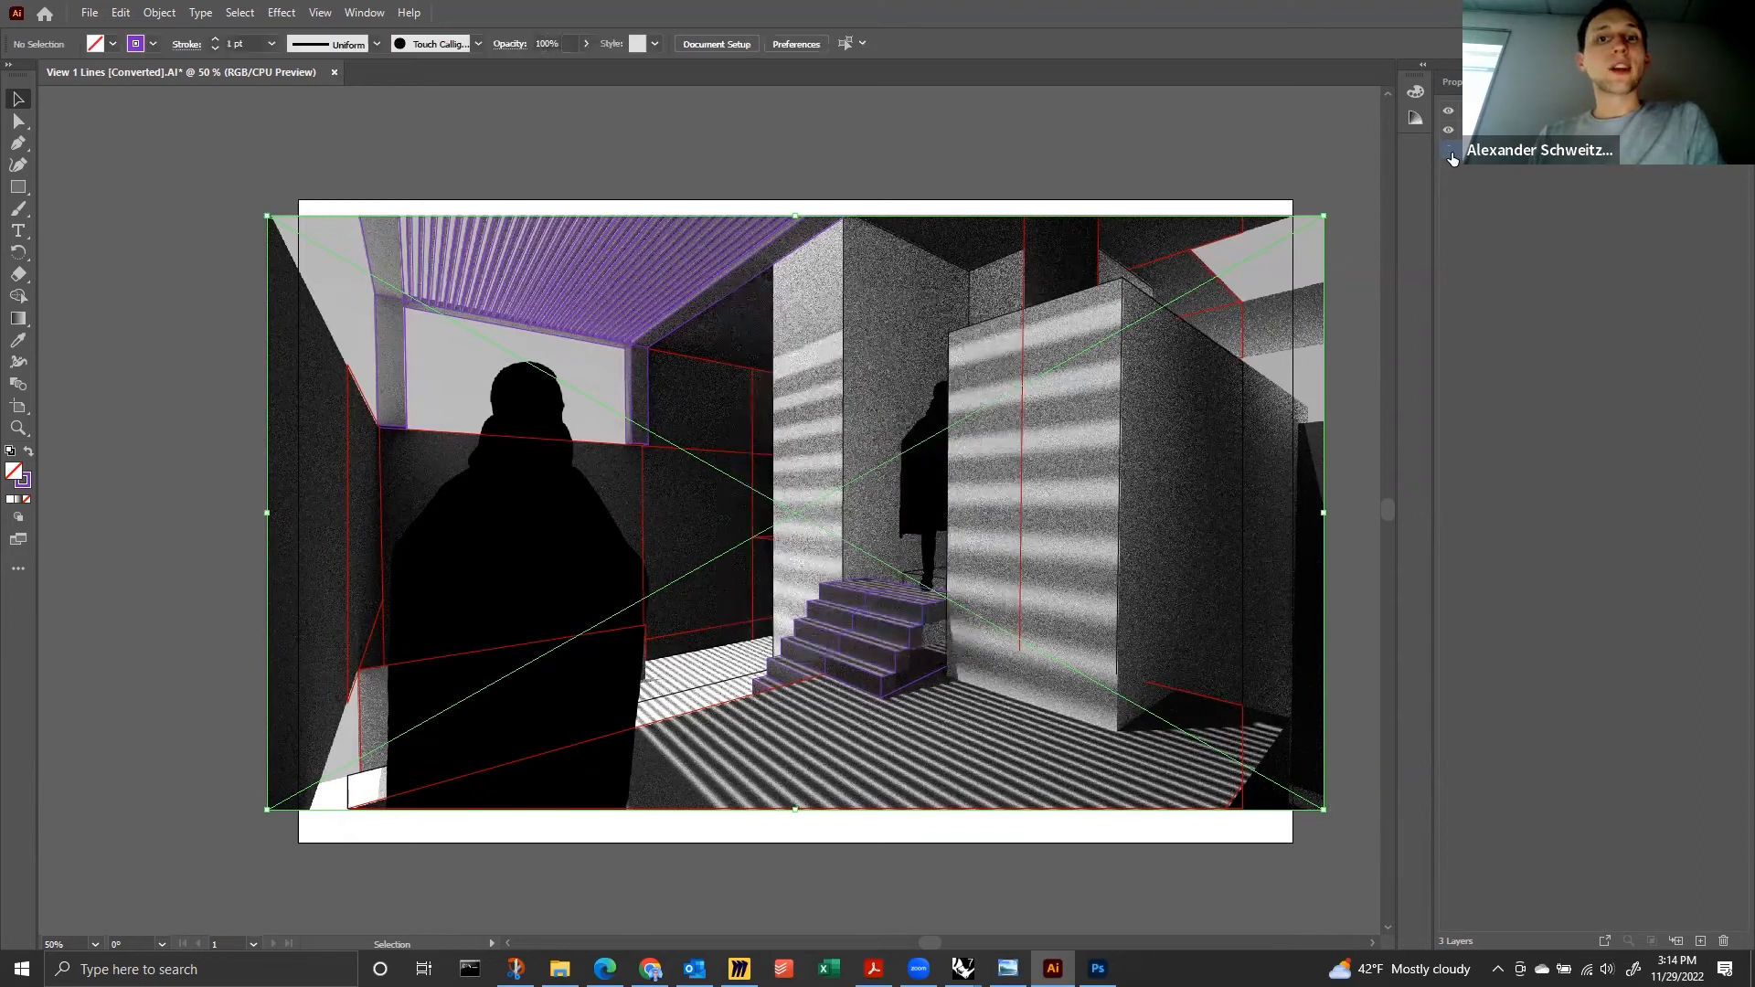
pyautogui.moveTo(1276, 198); pyautogui.dragTo(1277, 154)
pyautogui.click(331, 823)
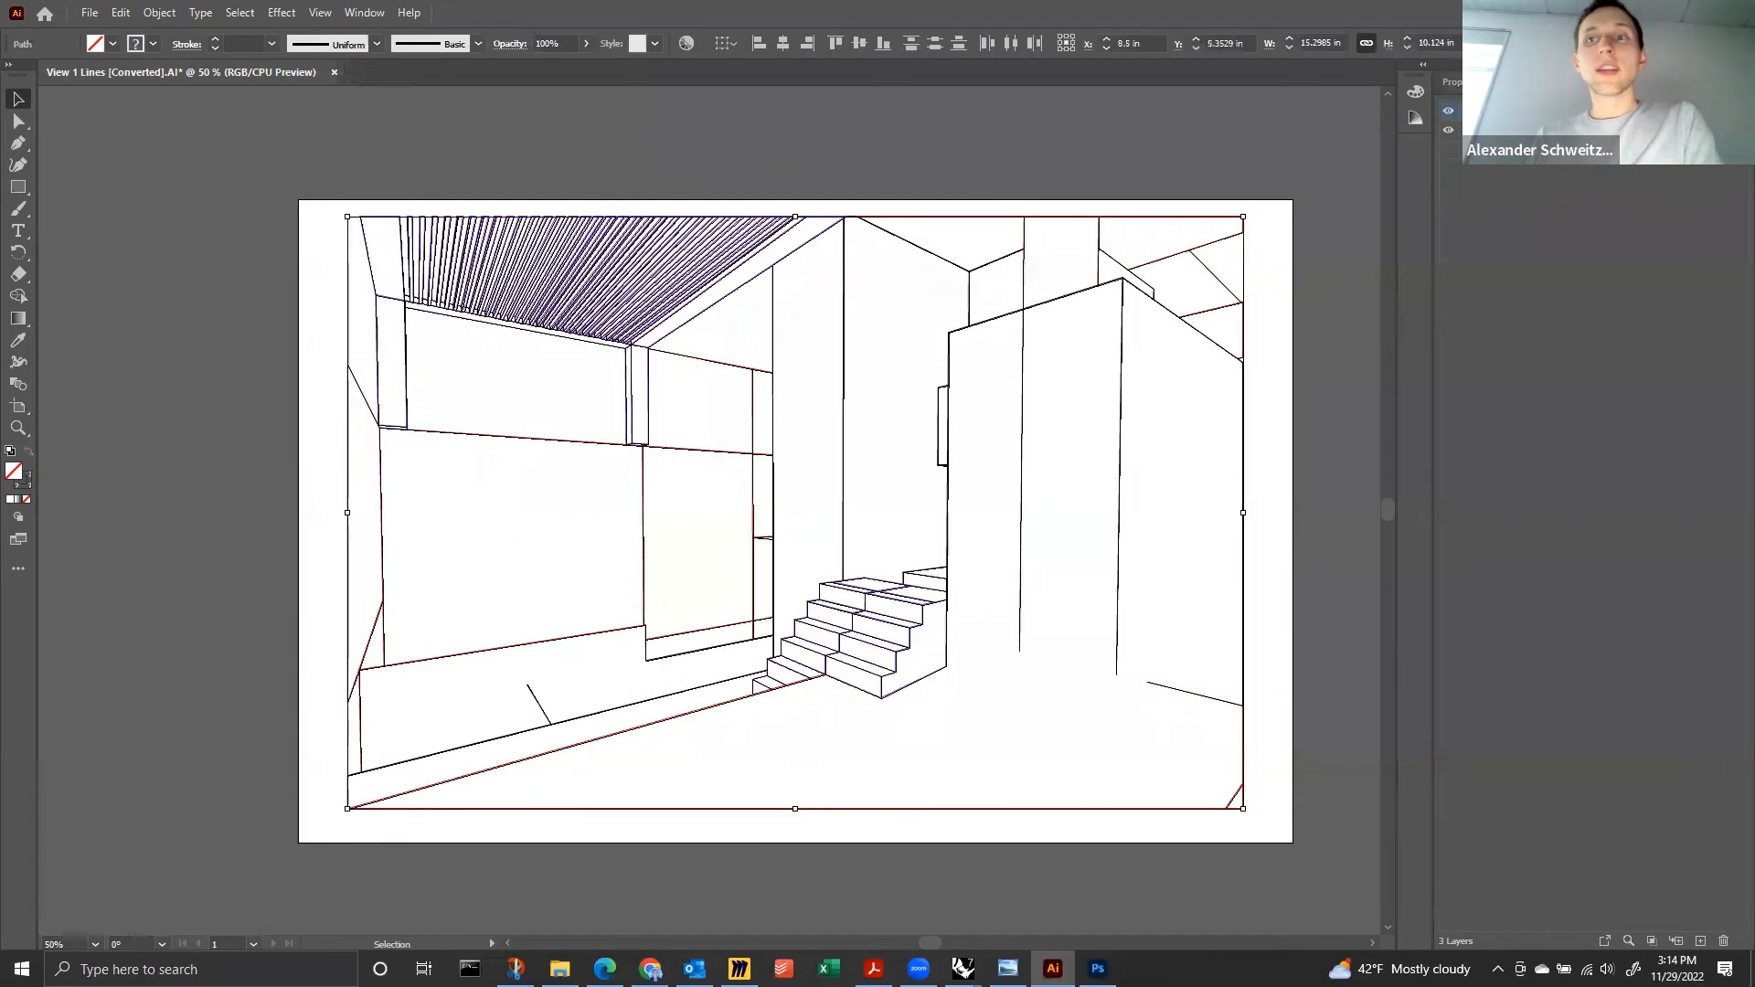
pyautogui.click(1467, 83)
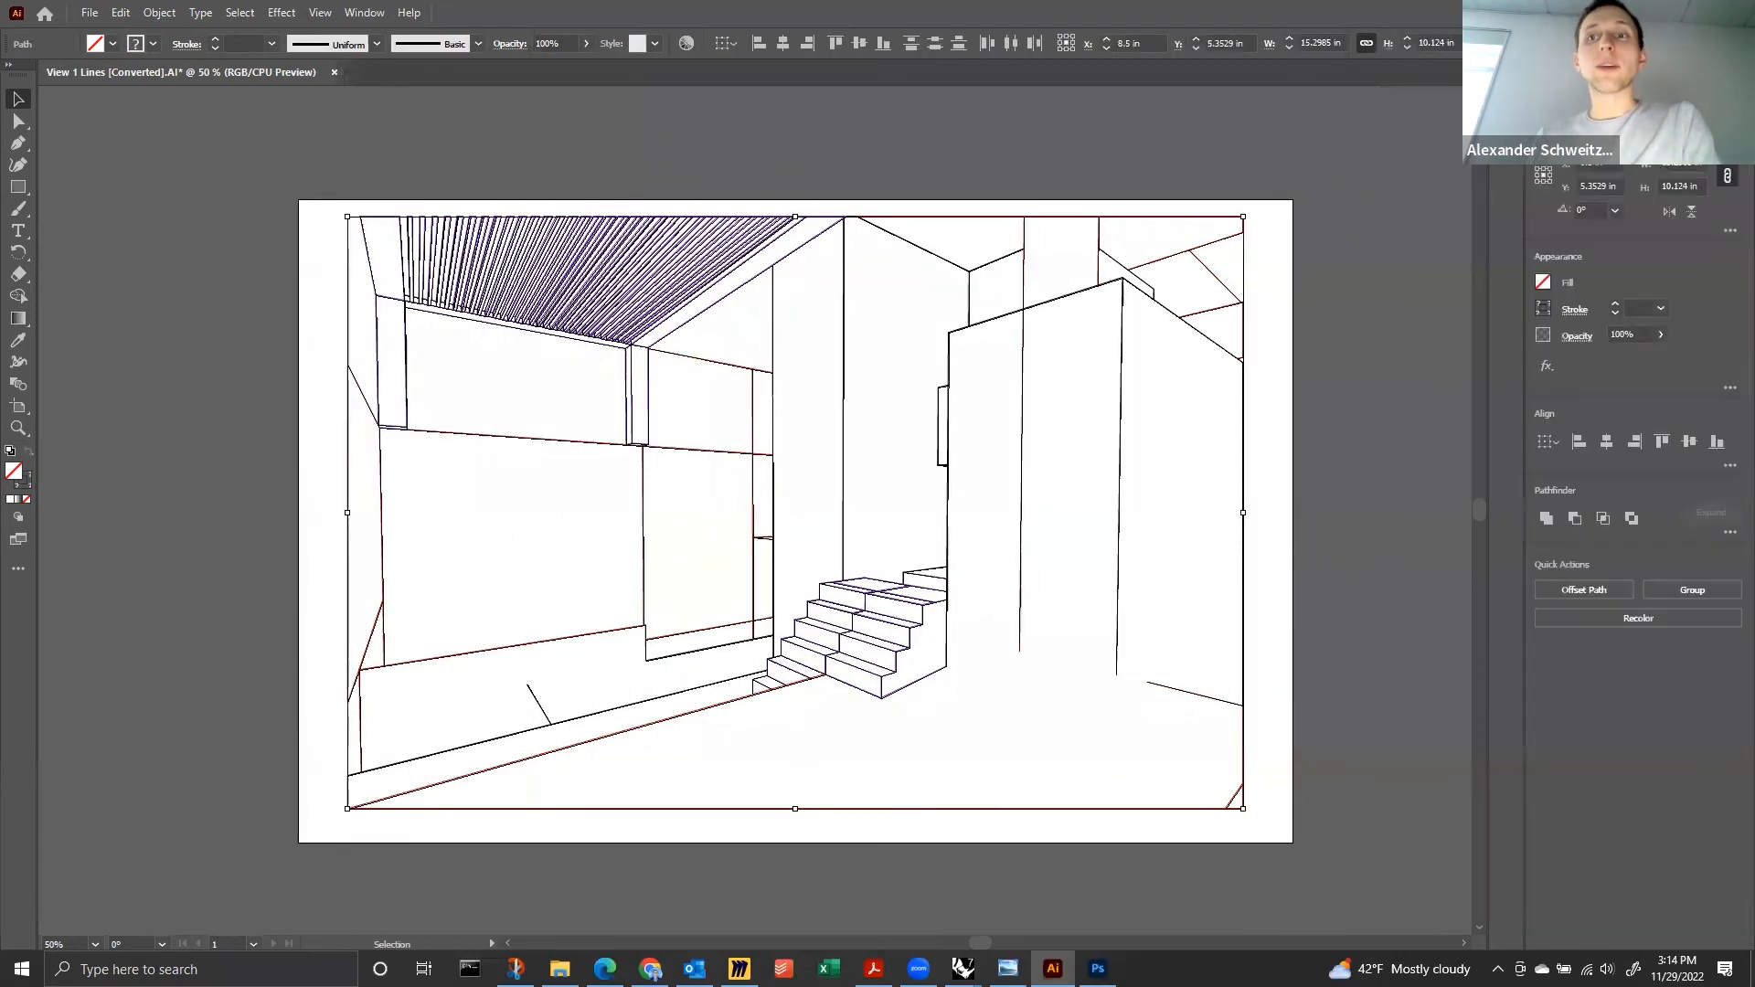
pyautogui.click(1546, 313)
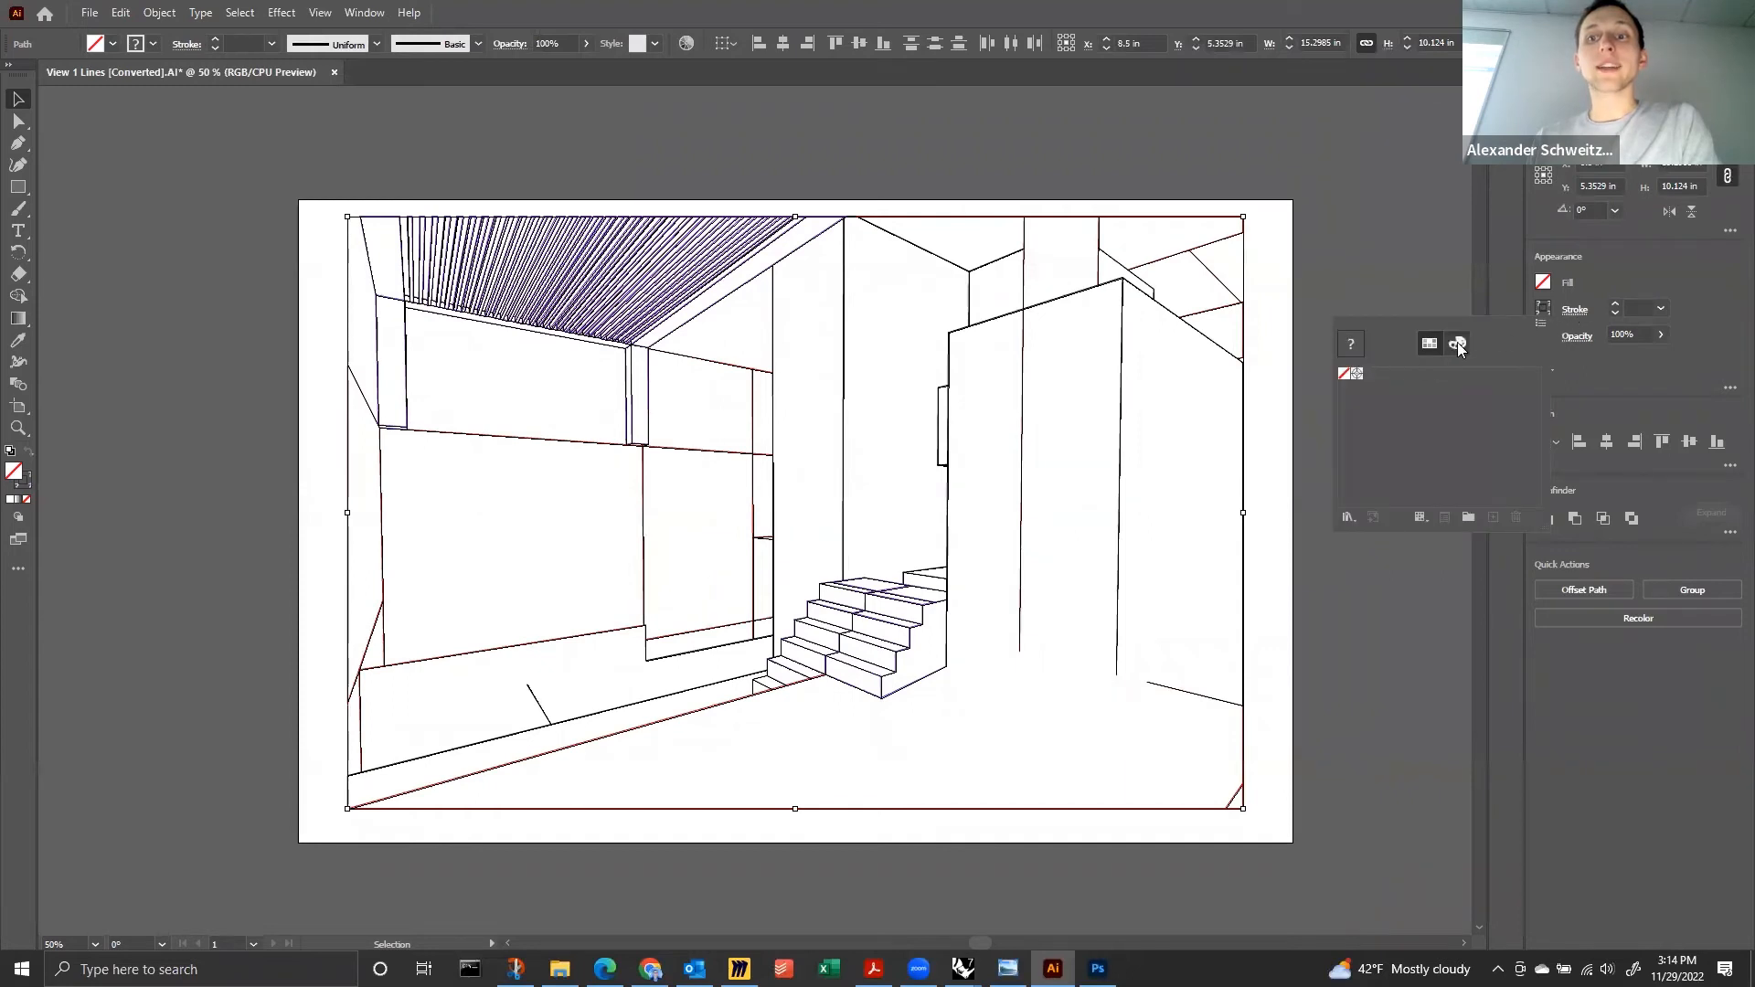
pyautogui.click(1457, 342)
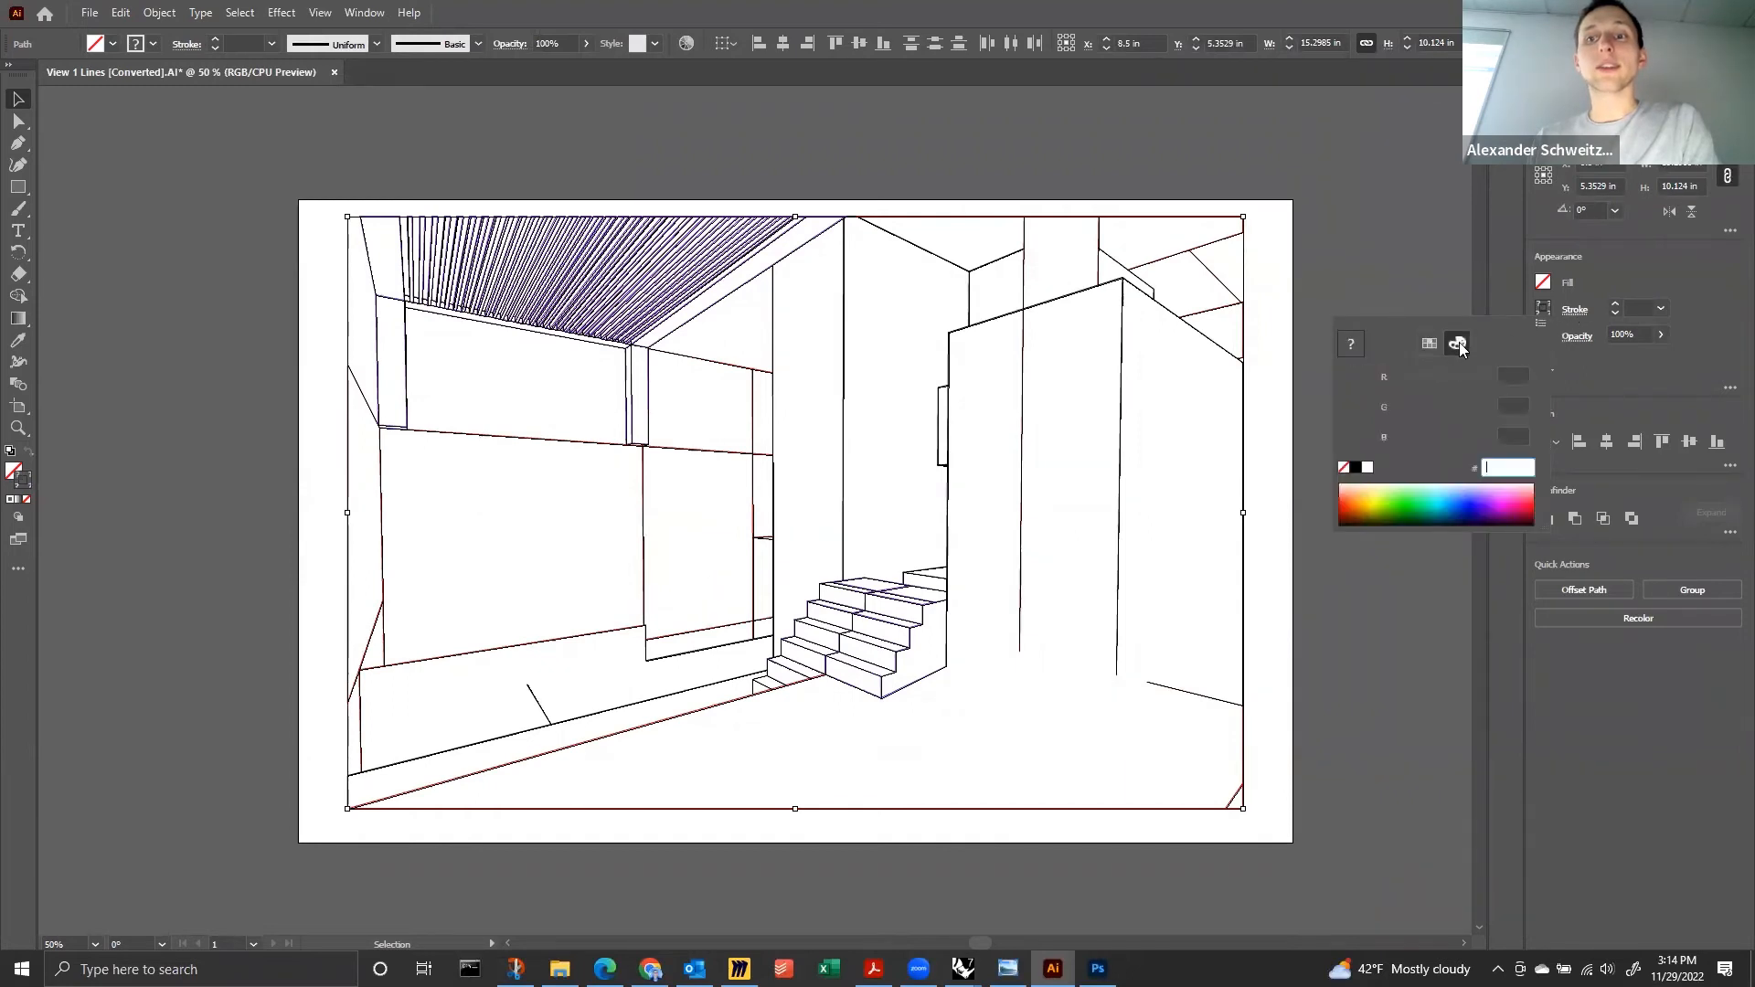
pyautogui.click(1355, 467)
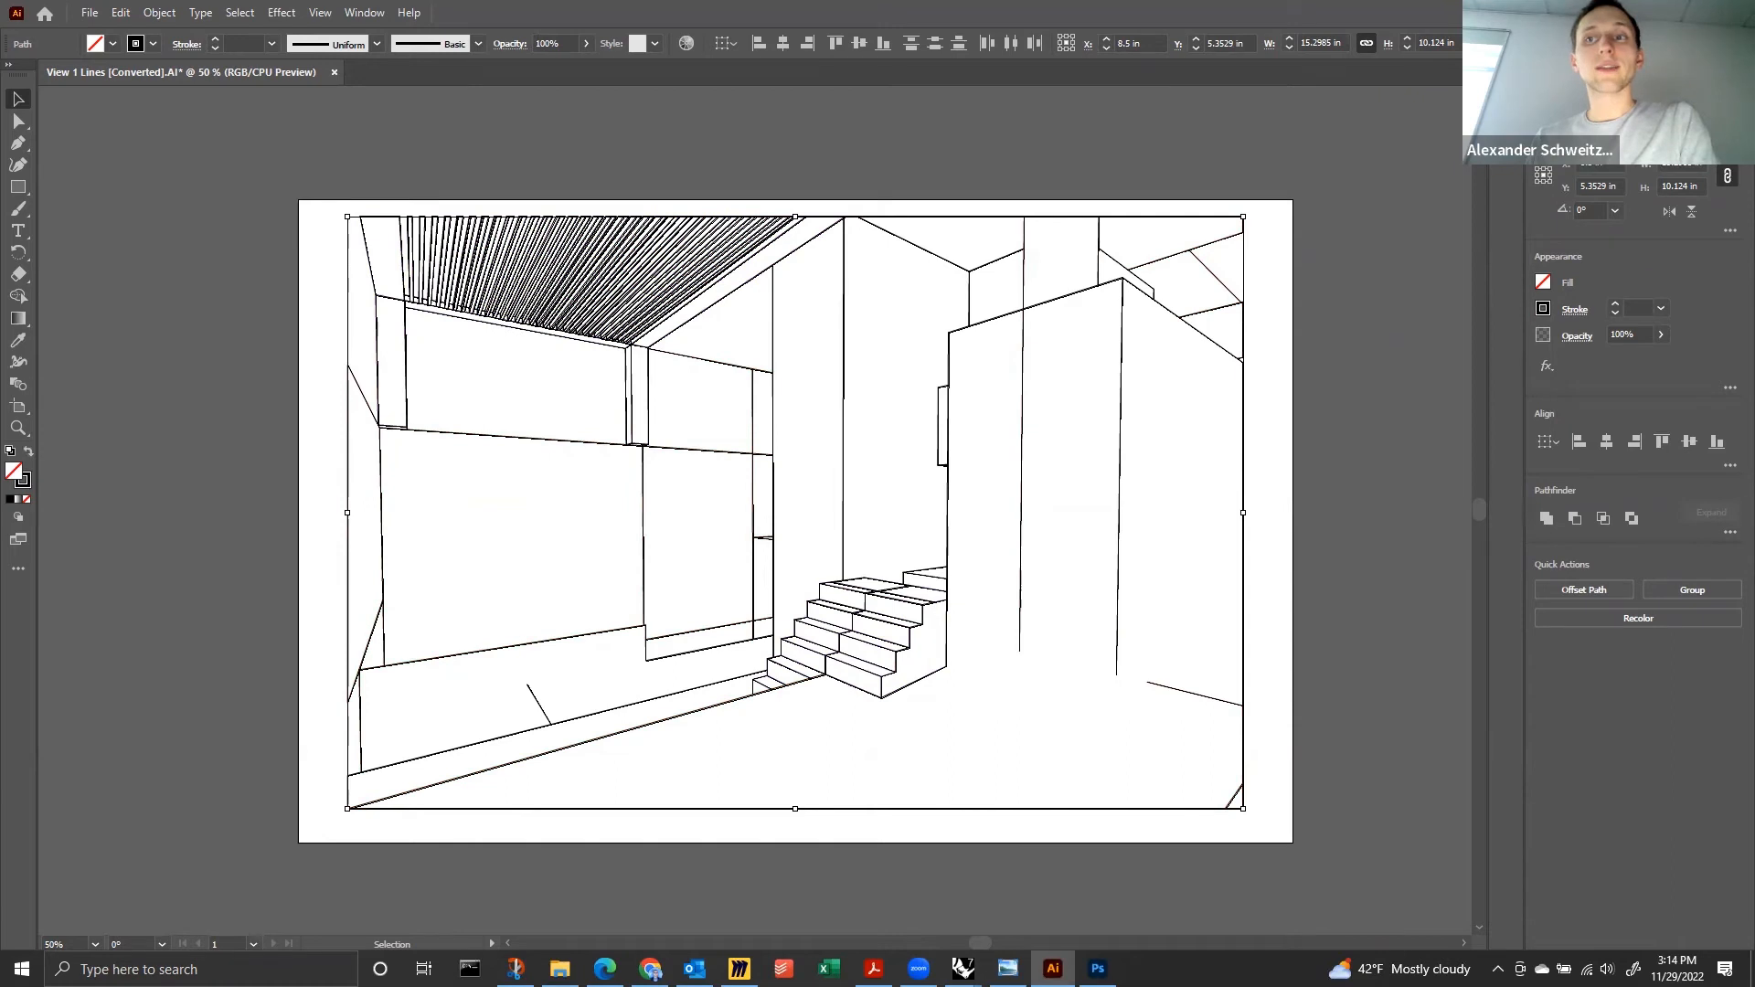
pyautogui.click(1602, 83)
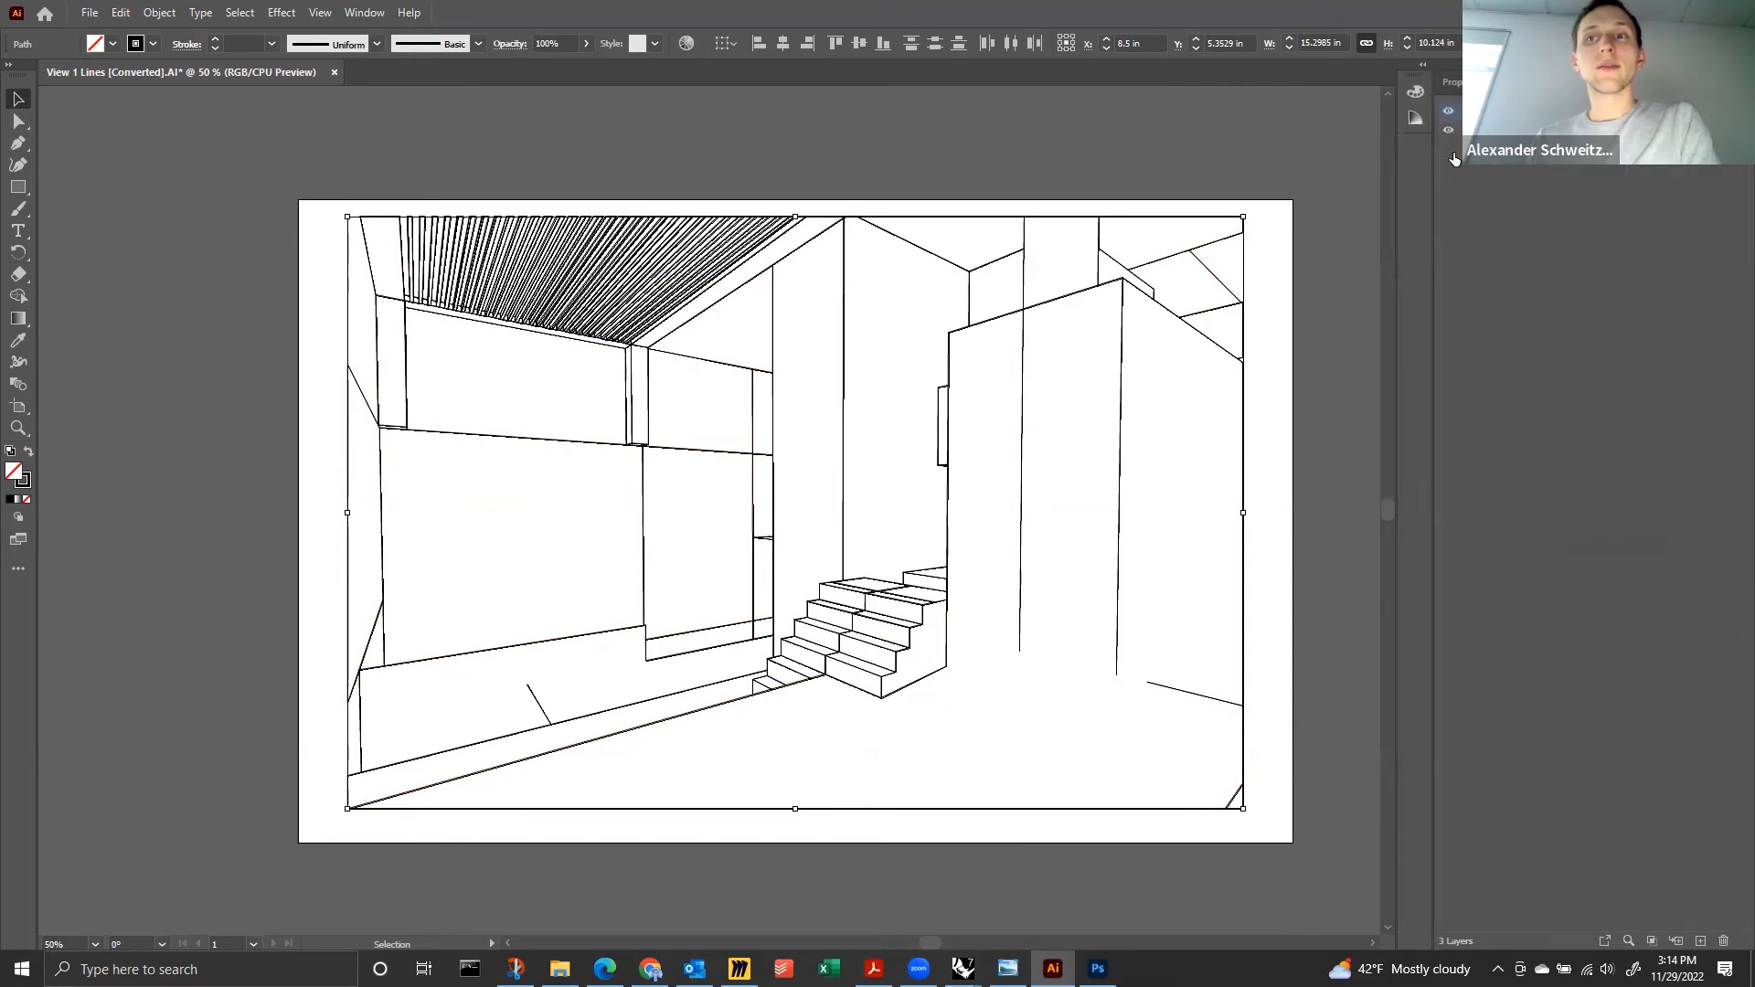
# Show the placed image's layer again and select the vertical line crossing the striped wall block.
pyautogui.click(1451, 154)
pyautogui.click(1199, 157)
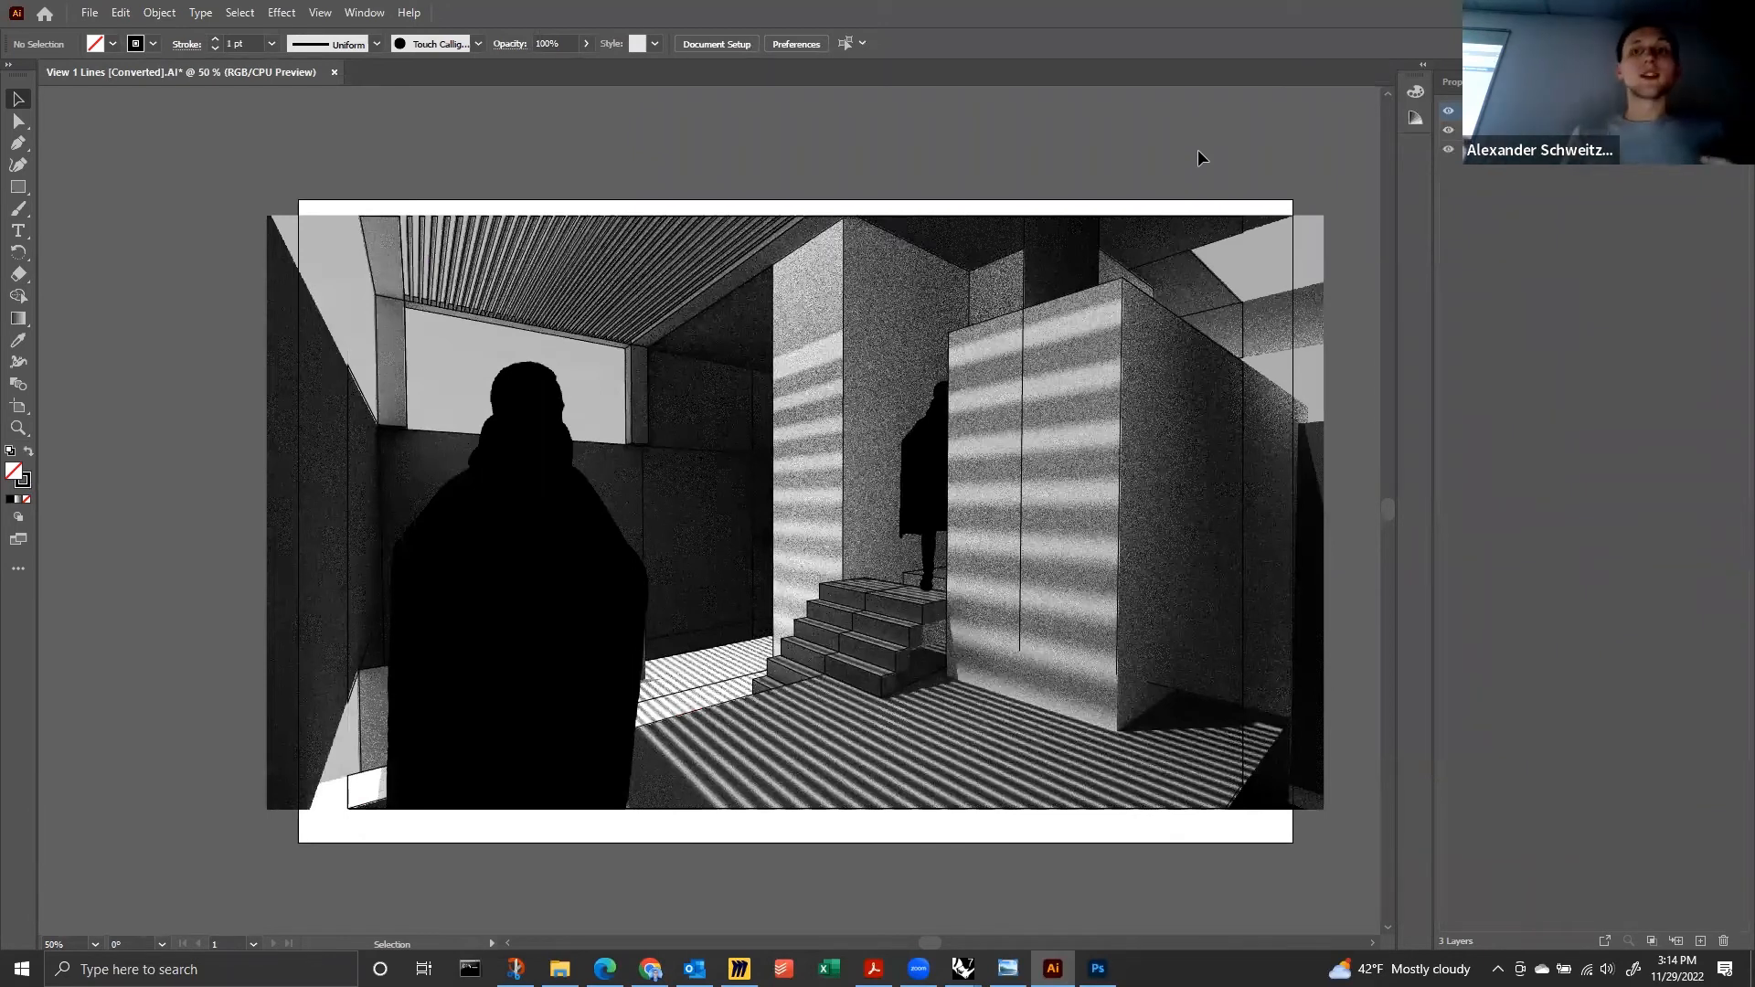
pyautogui.click(1025, 357)
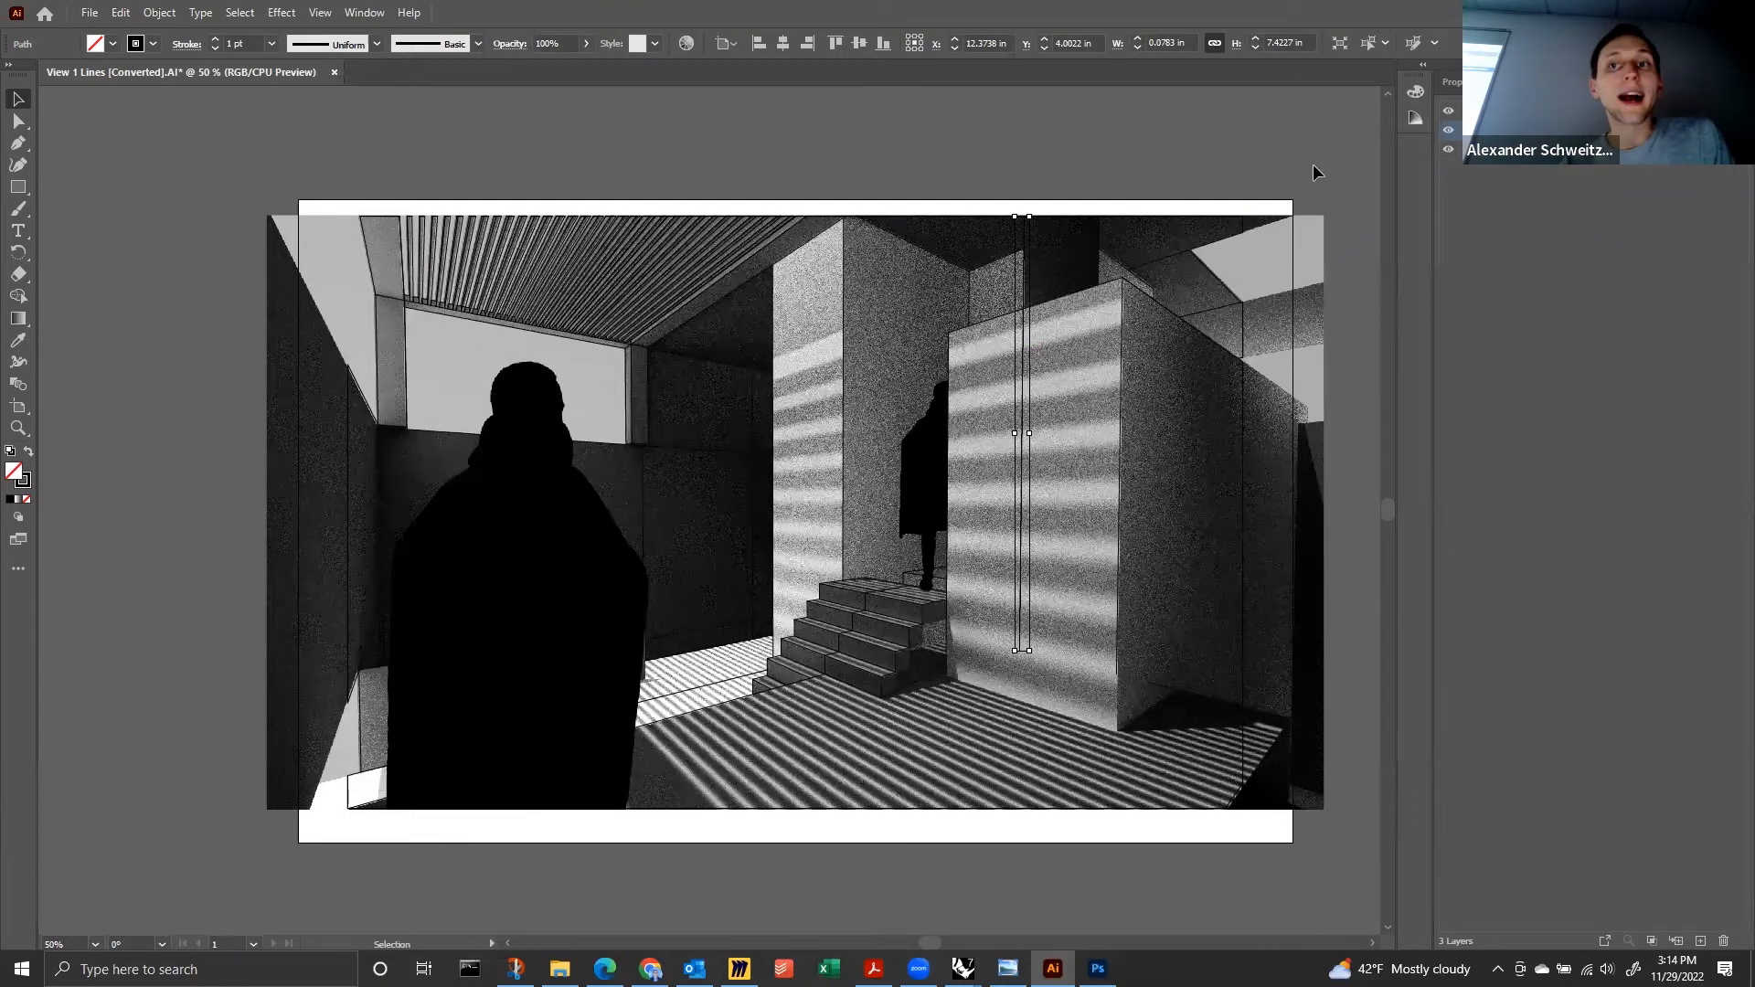
# Select all the linework over the image and set its stroke color to white (FFFFFF).
pyautogui.moveTo(1312, 166); pyautogui.dragTo(283, 826)
pyautogui.click(1451, 82)
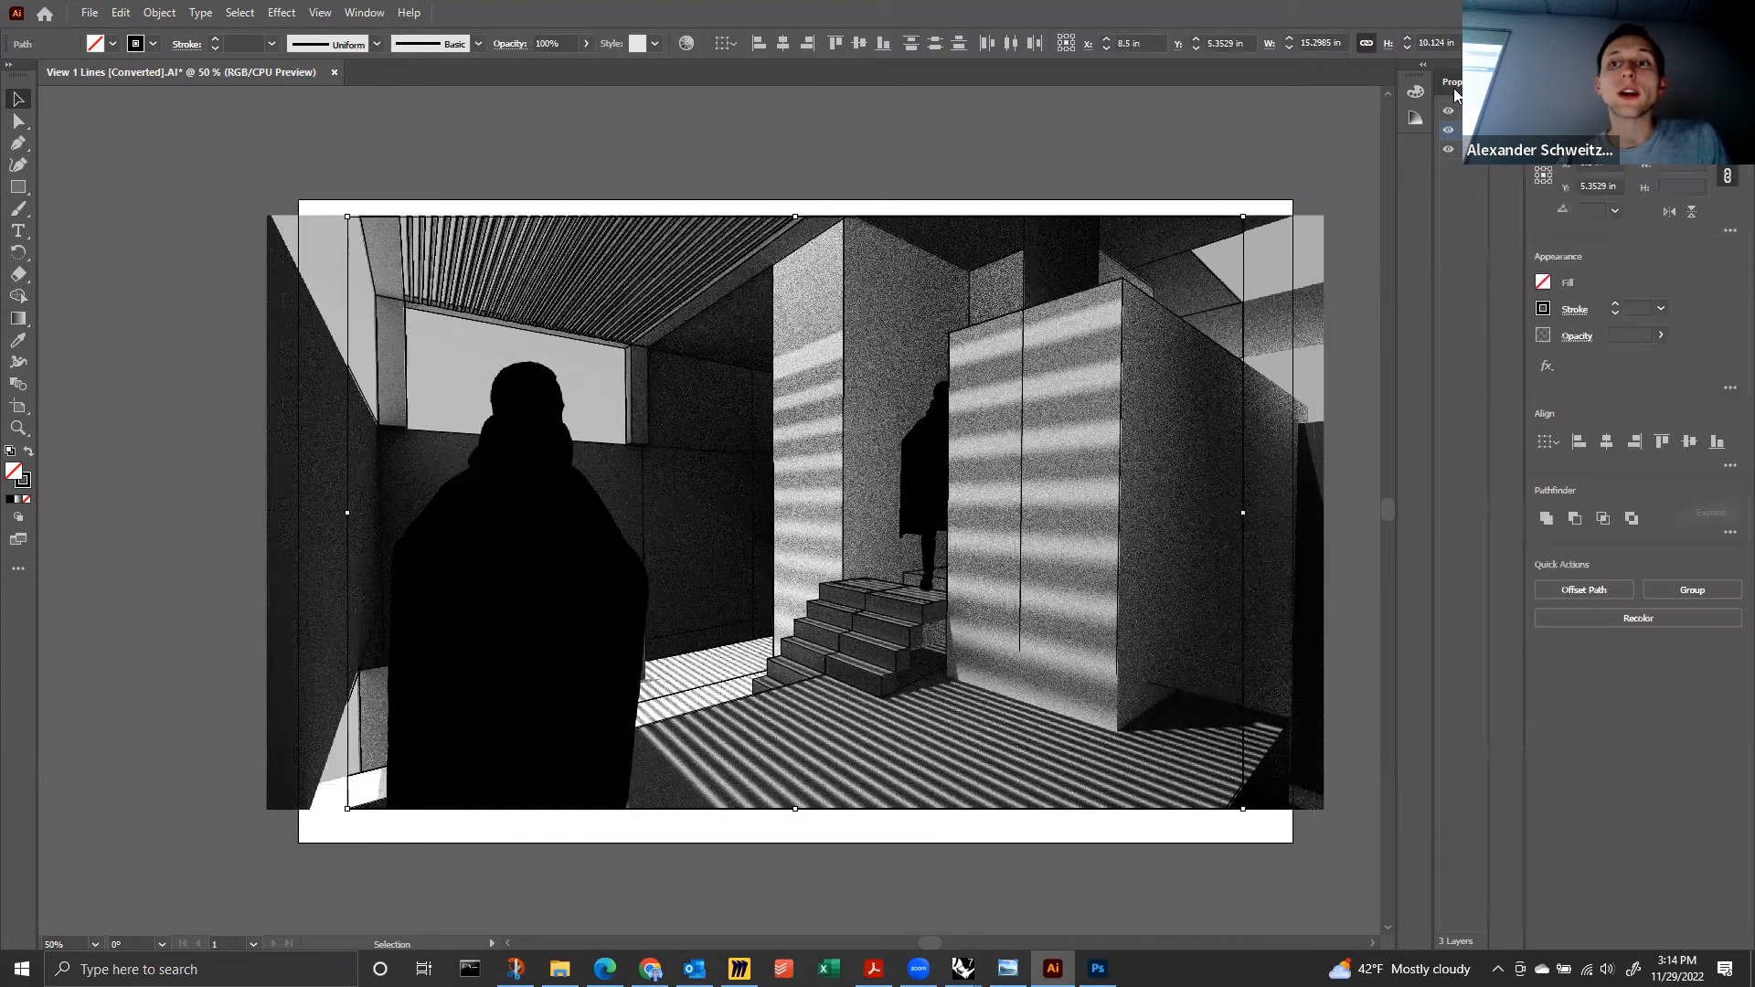
pyautogui.click(1542, 310)
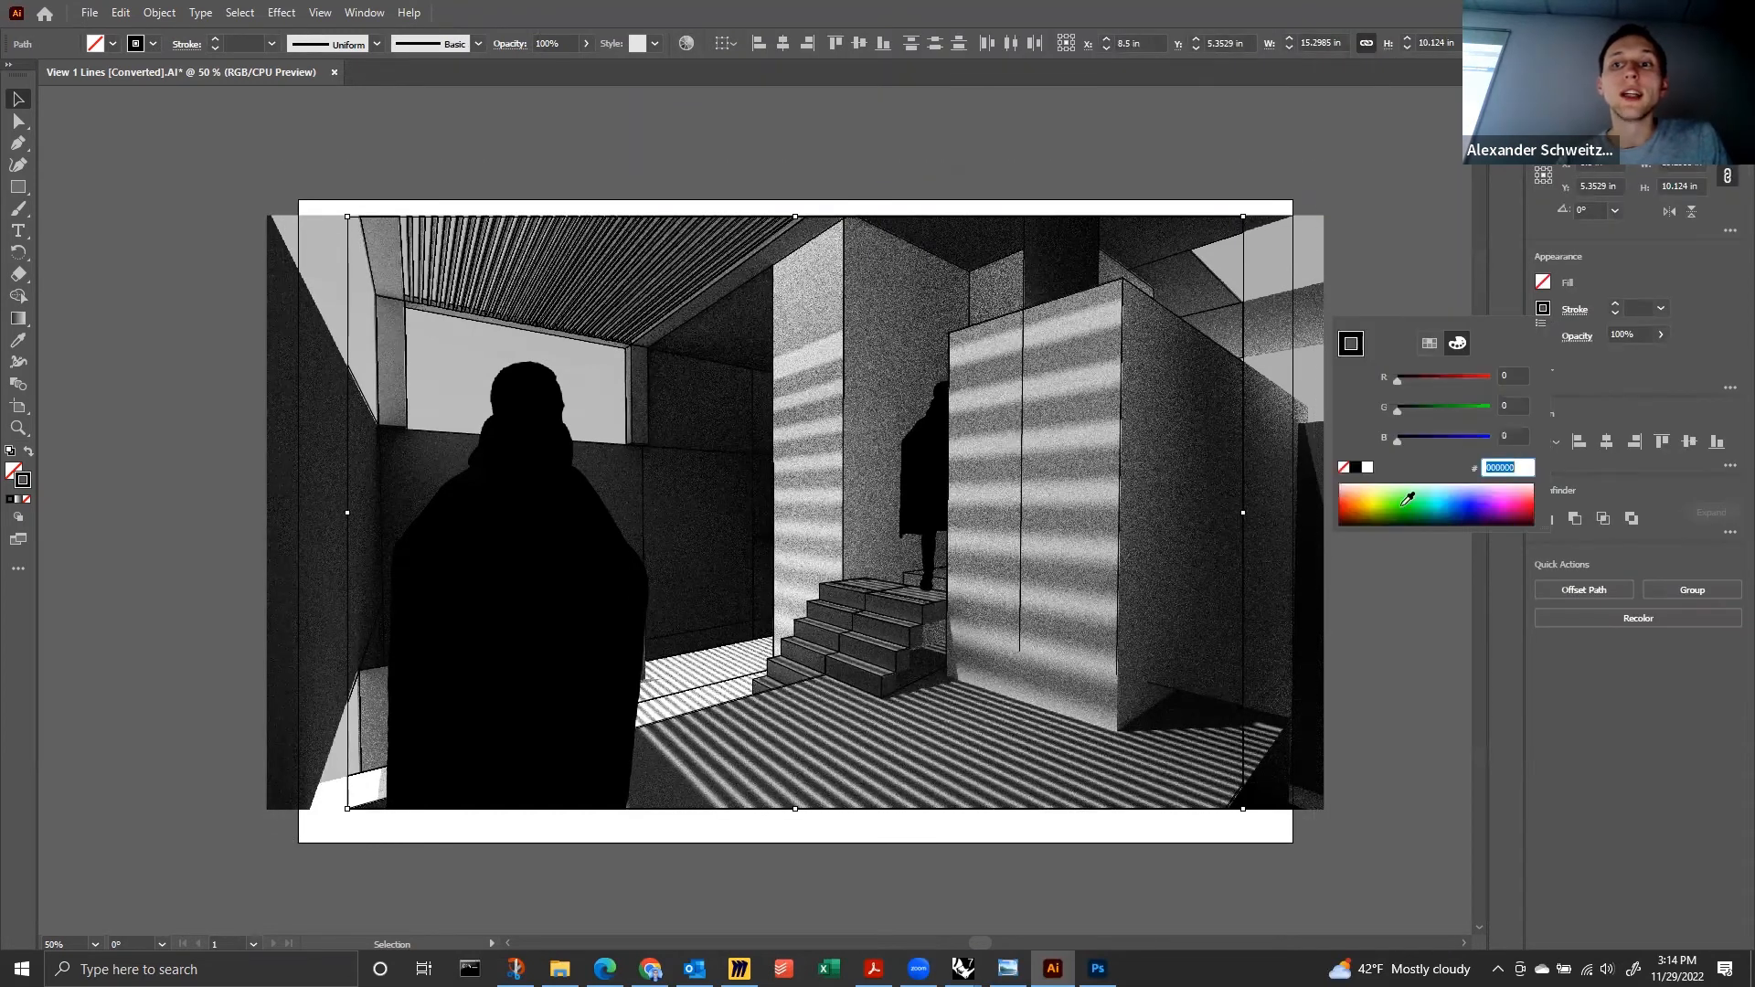
pyautogui.click(1367, 468)
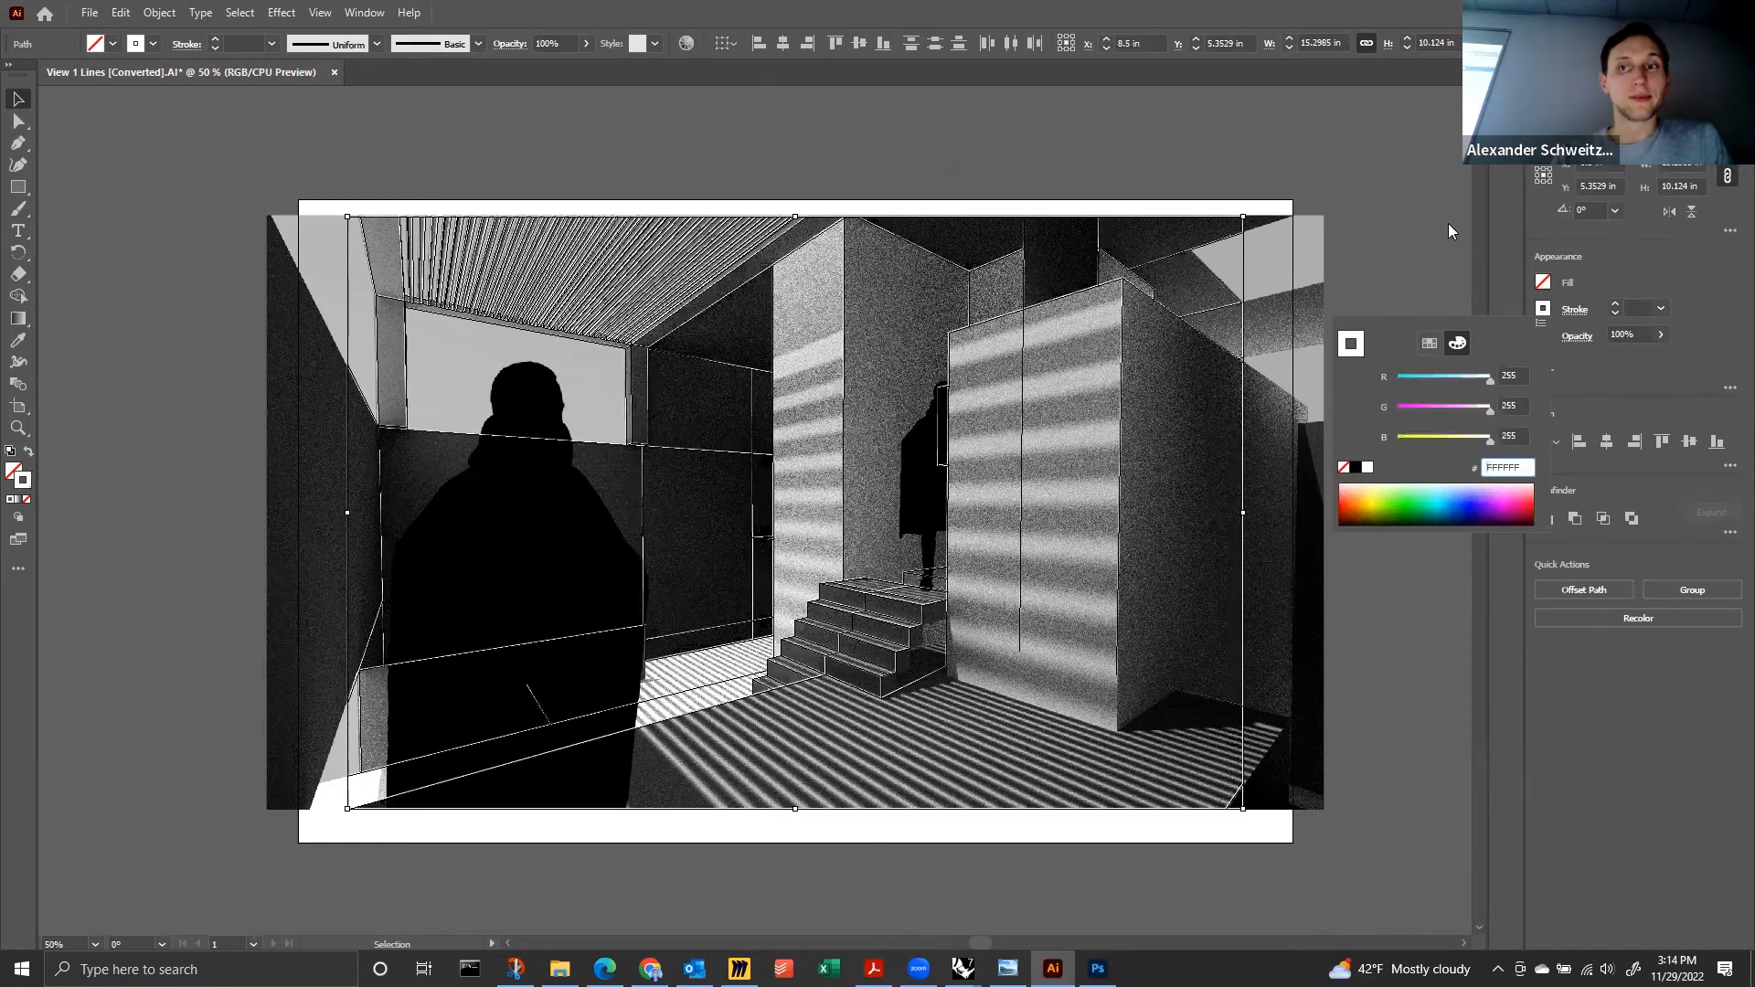
pyautogui.click(1436, 248)
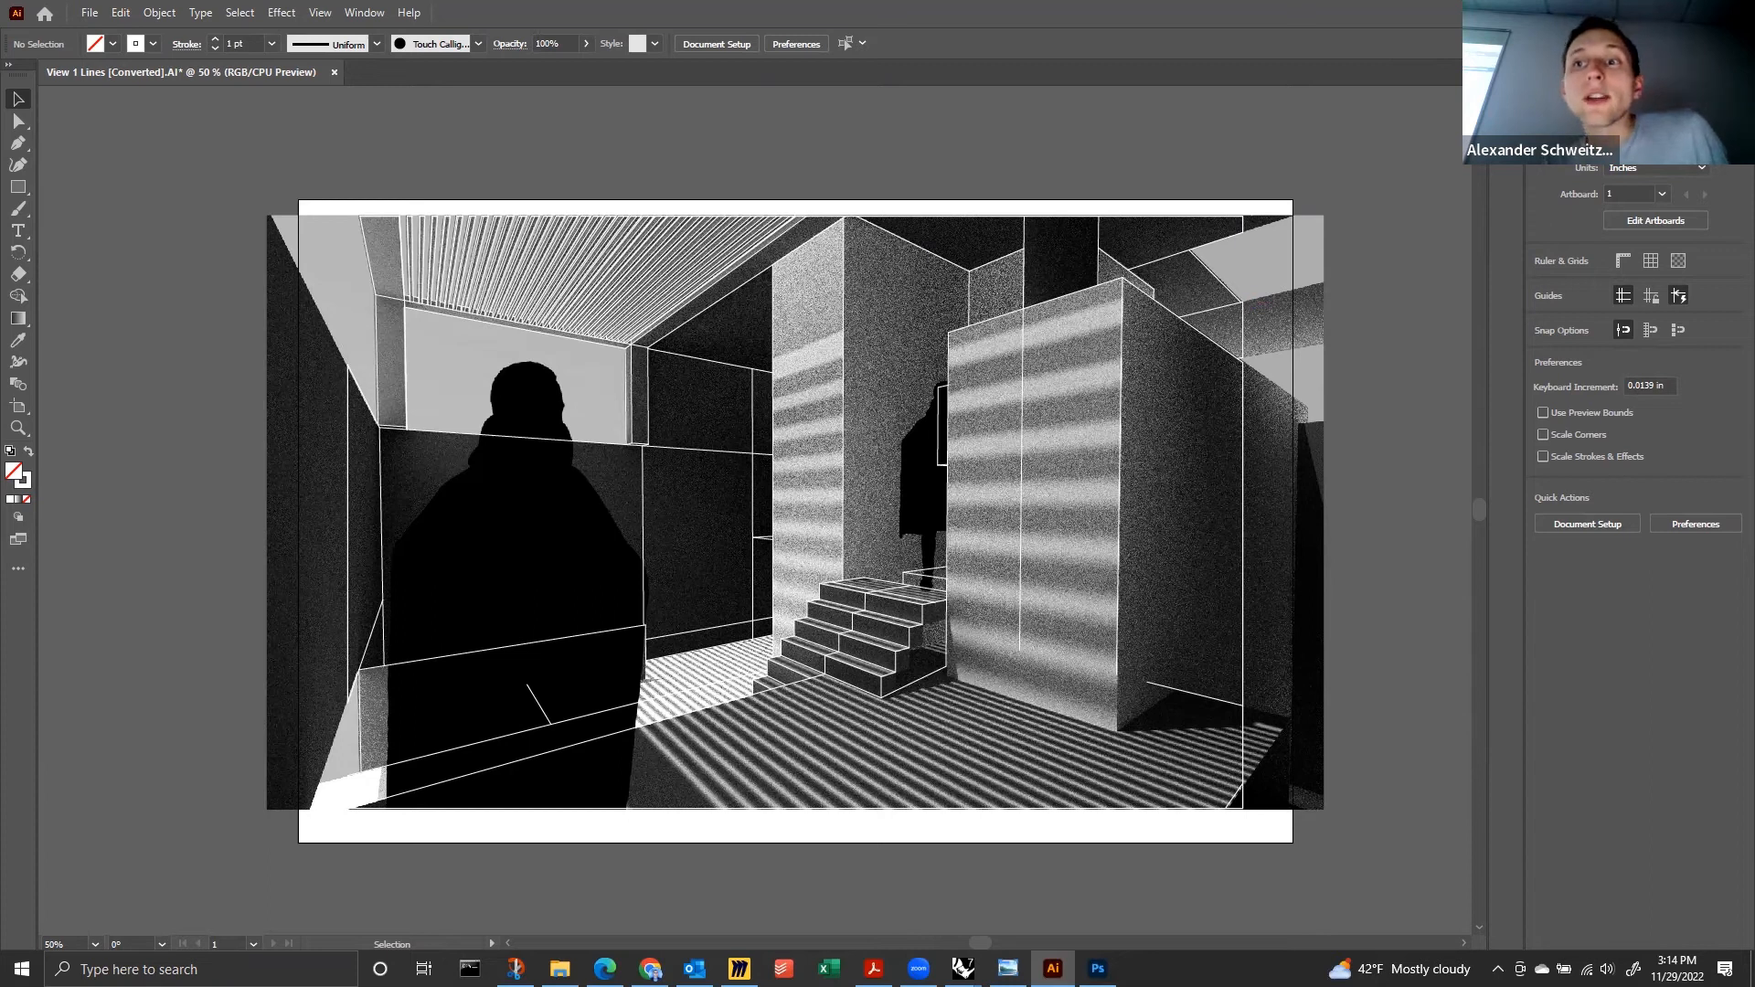
pyautogui.click(1601, 82)
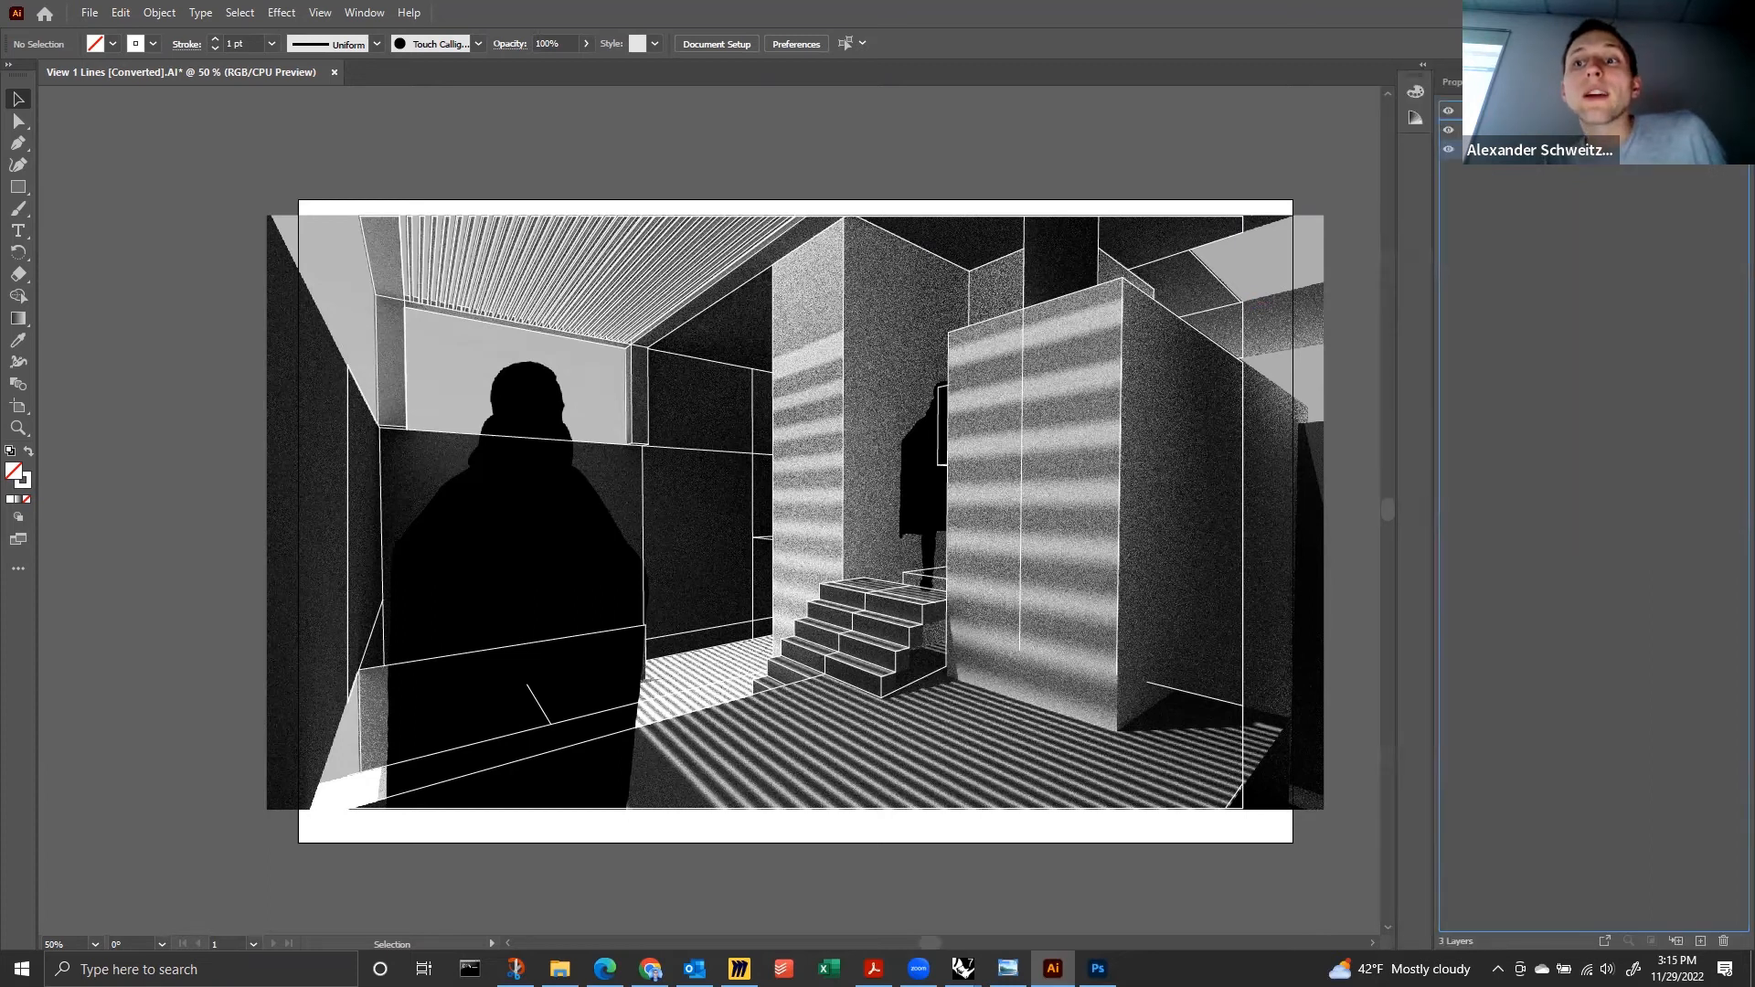
# Move the placed image's layer to the top of the layer stack, above the linework.
pyautogui.moveTo(1535, 149); pyautogui.dragTo(1536, 103)
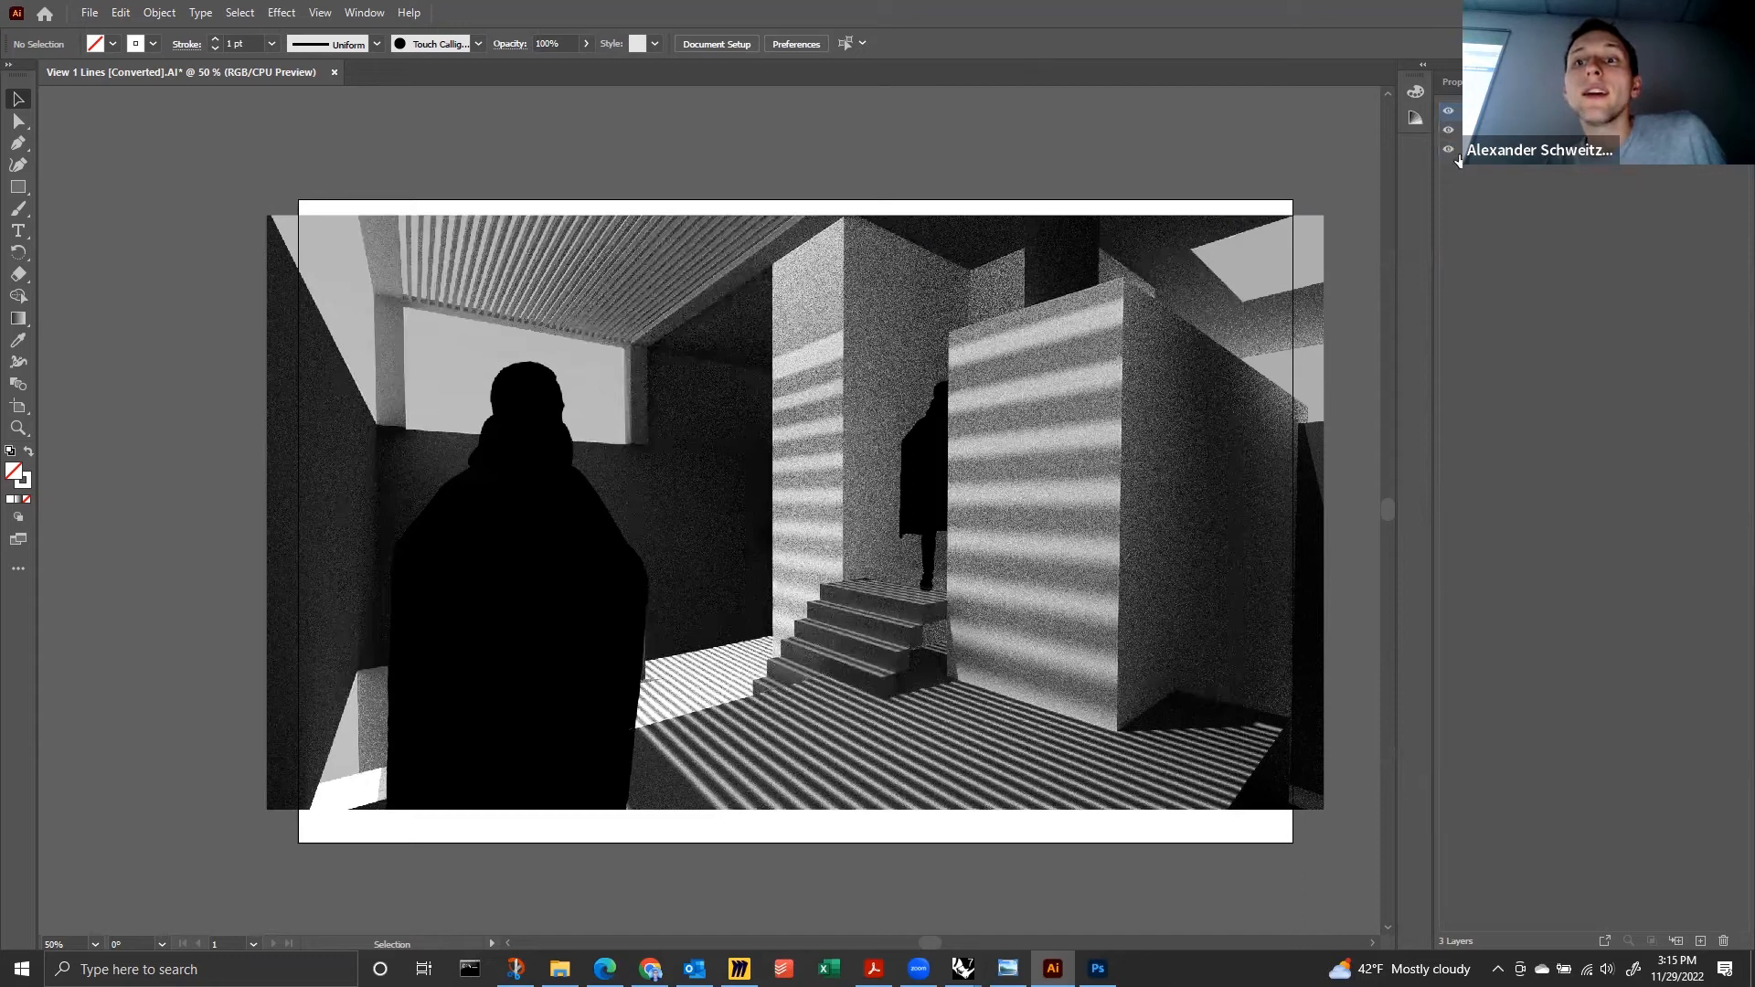
pyautogui.click(1562, 130)
pyautogui.click(1491, 130)
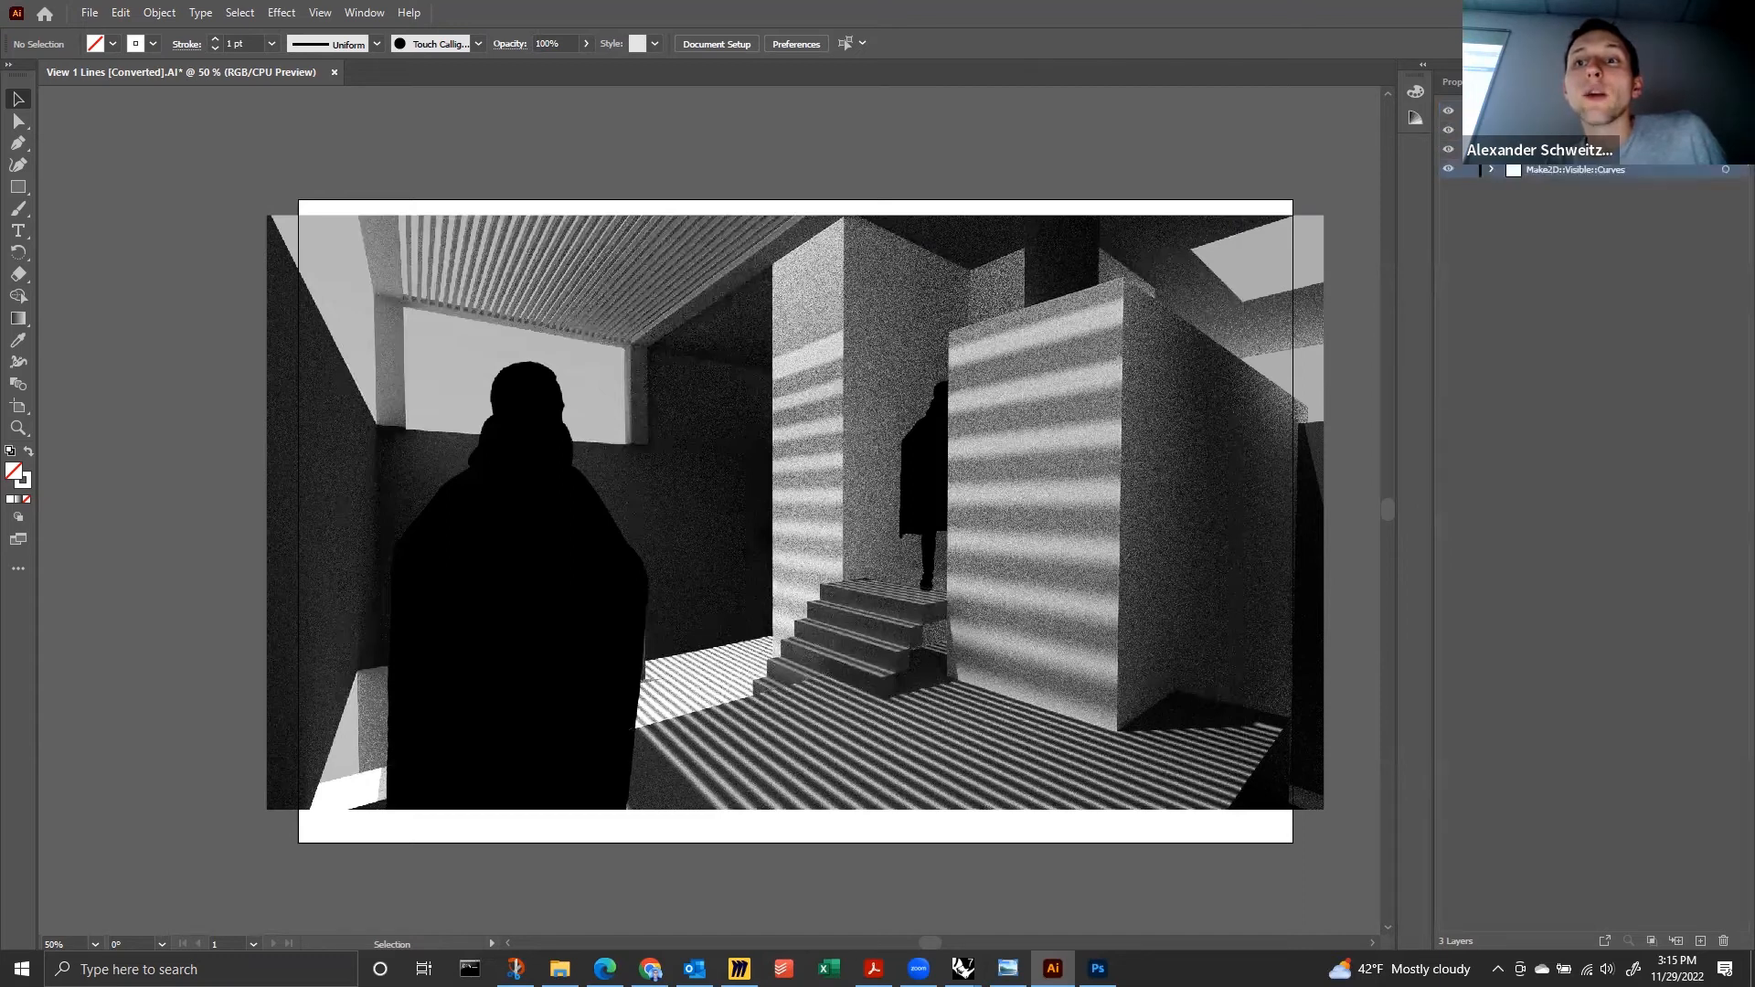
pyautogui.click(565, 43)
pyautogui.write('7')
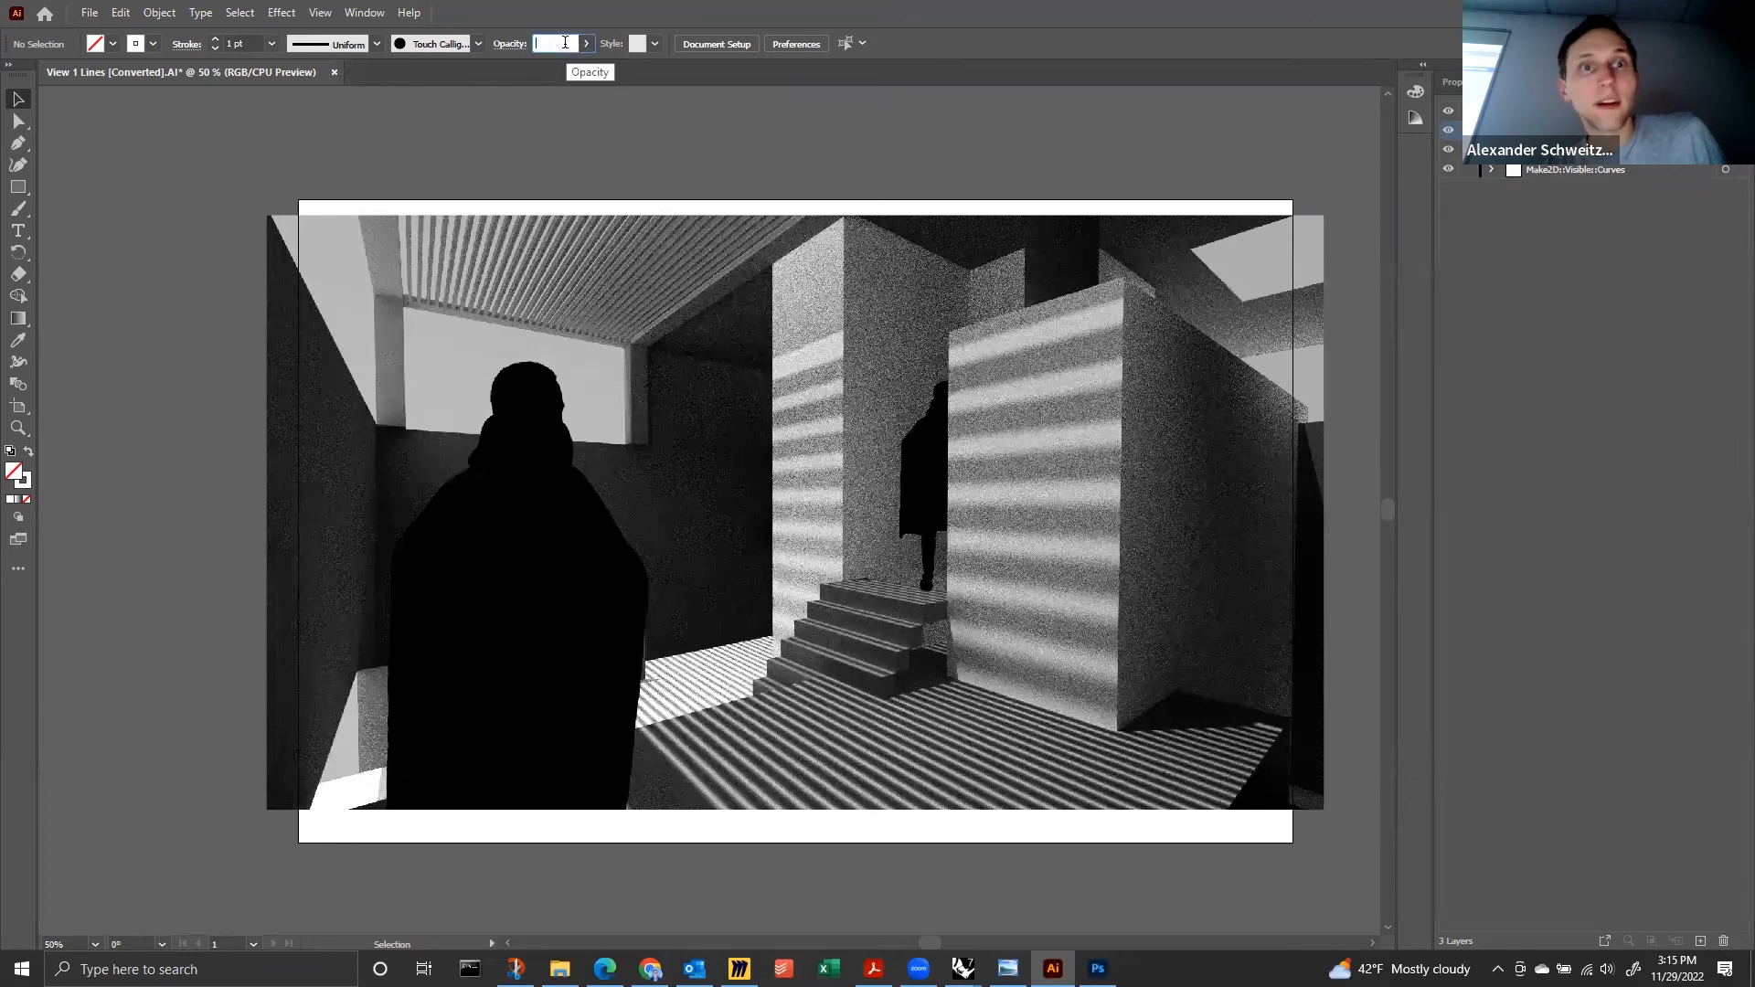
pyautogui.write('5')
pyautogui.press('Return')
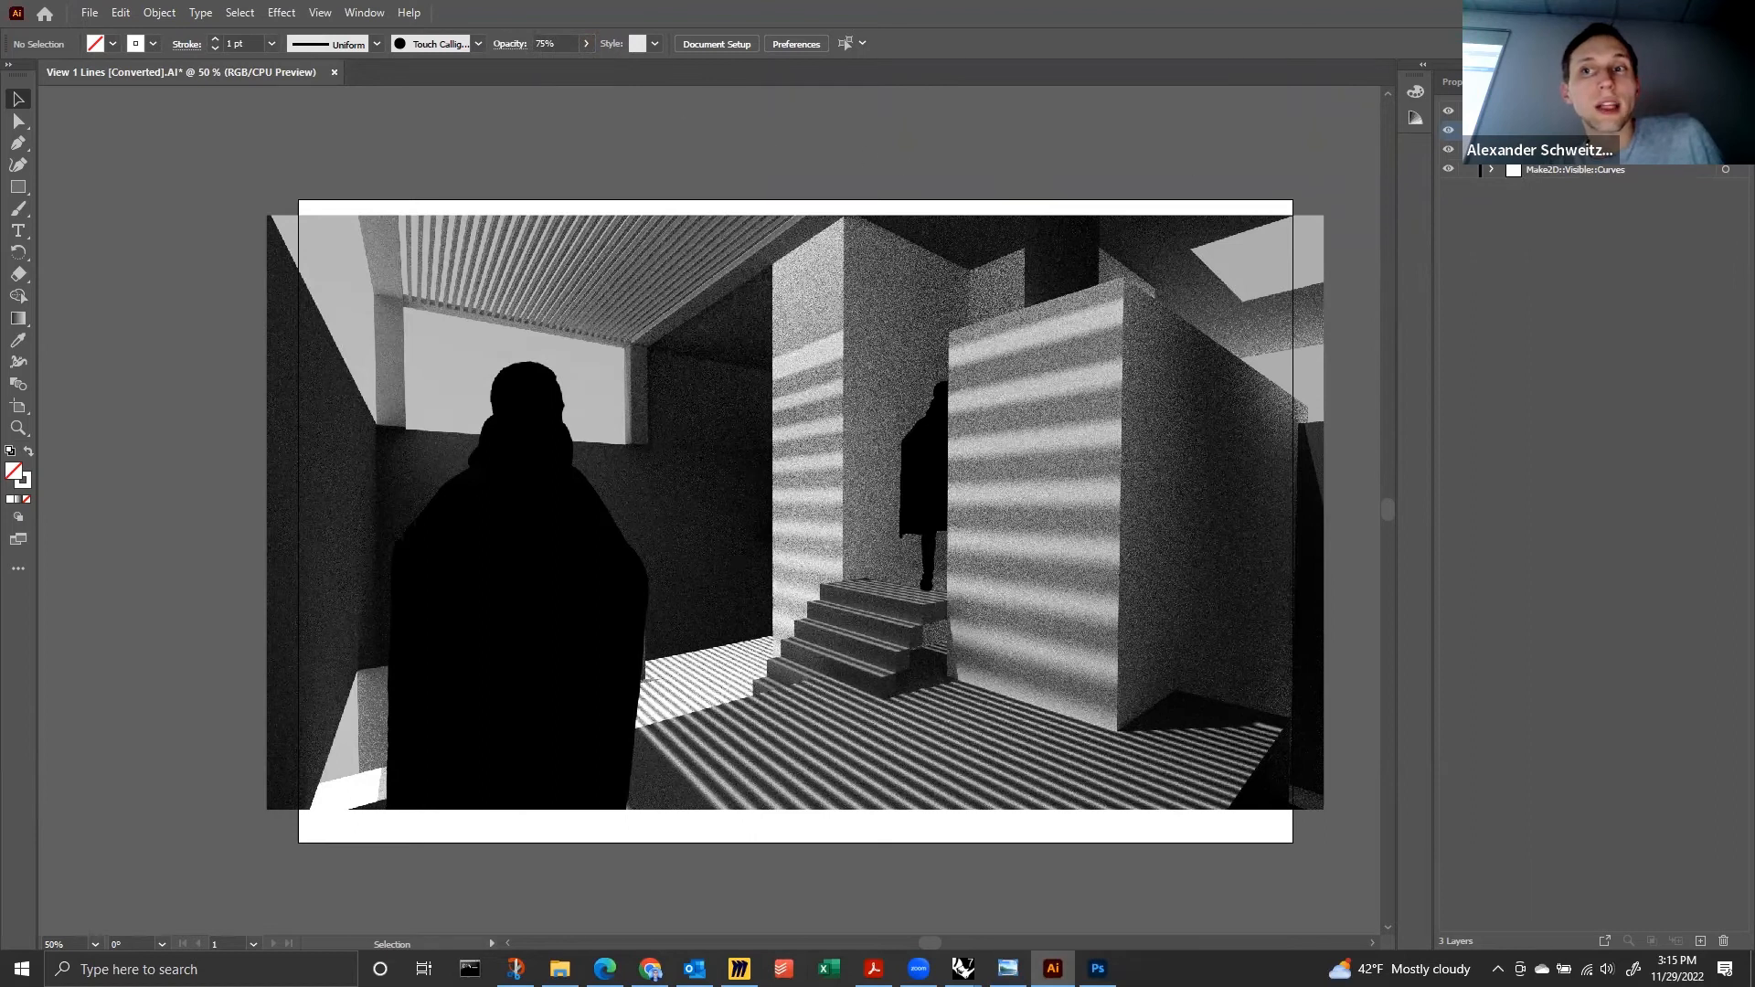
pyautogui.click(1563, 110)
pyautogui.click(1449, 110)
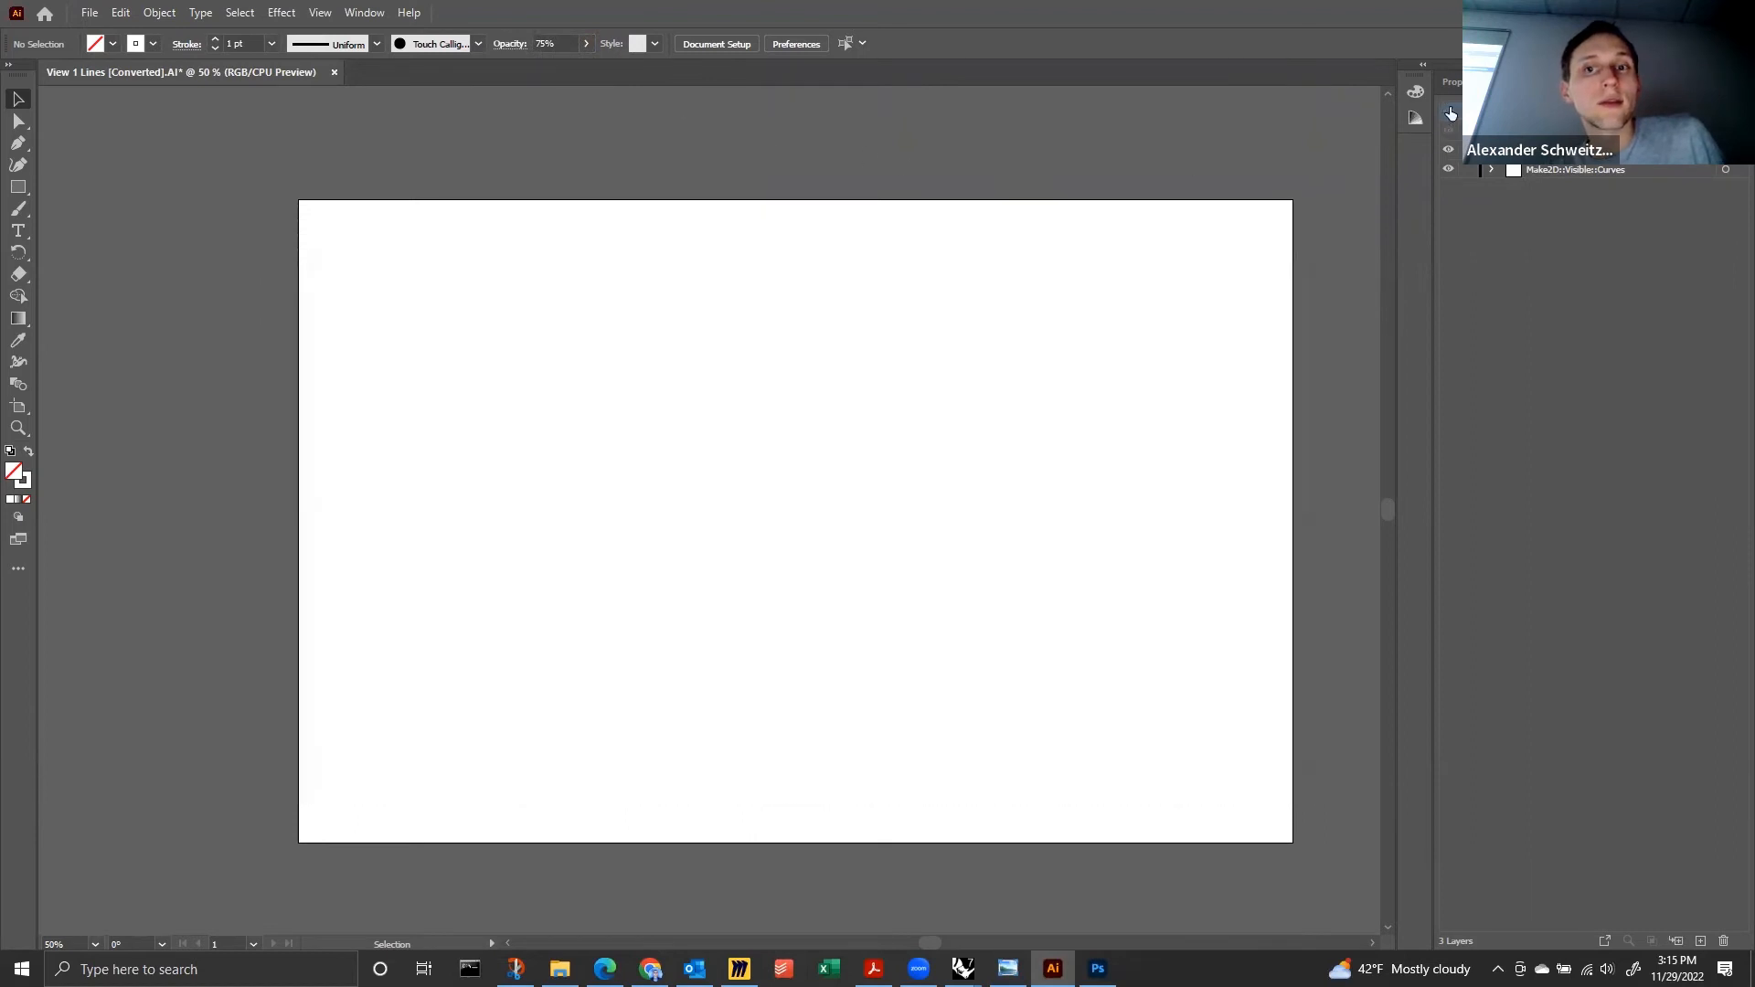
pyautogui.click(1450, 110)
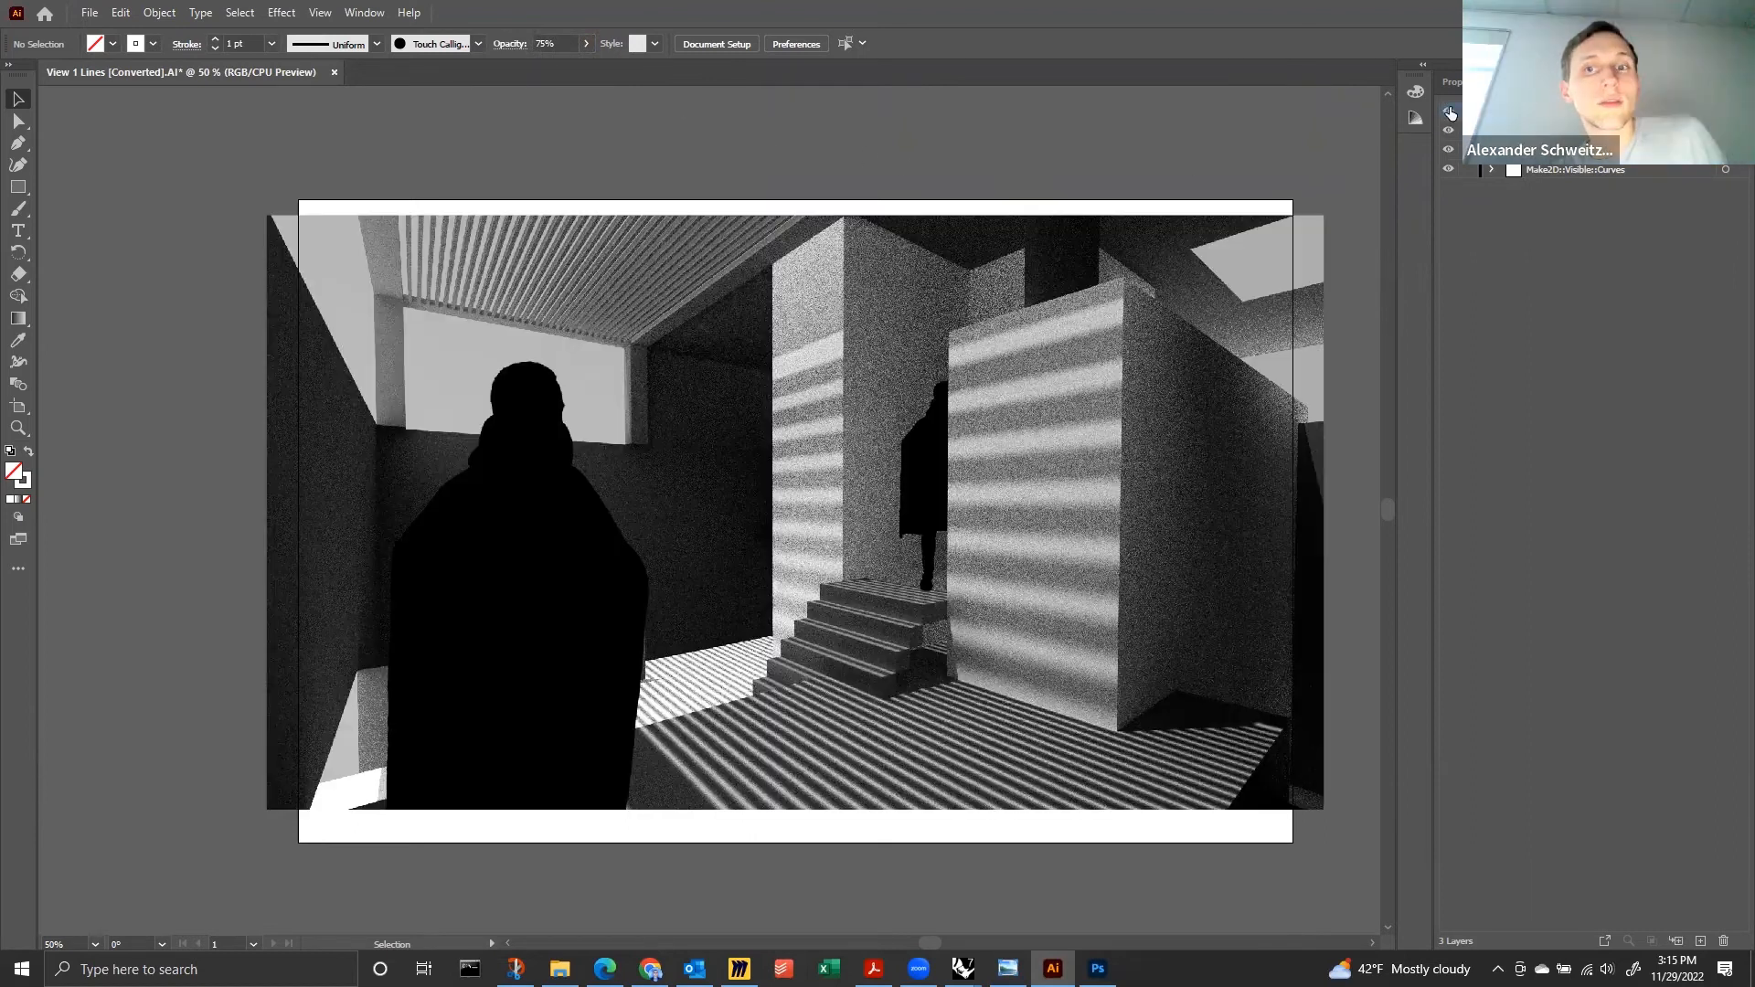
pyautogui.click(521, 44)
pyautogui.click(585, 44)
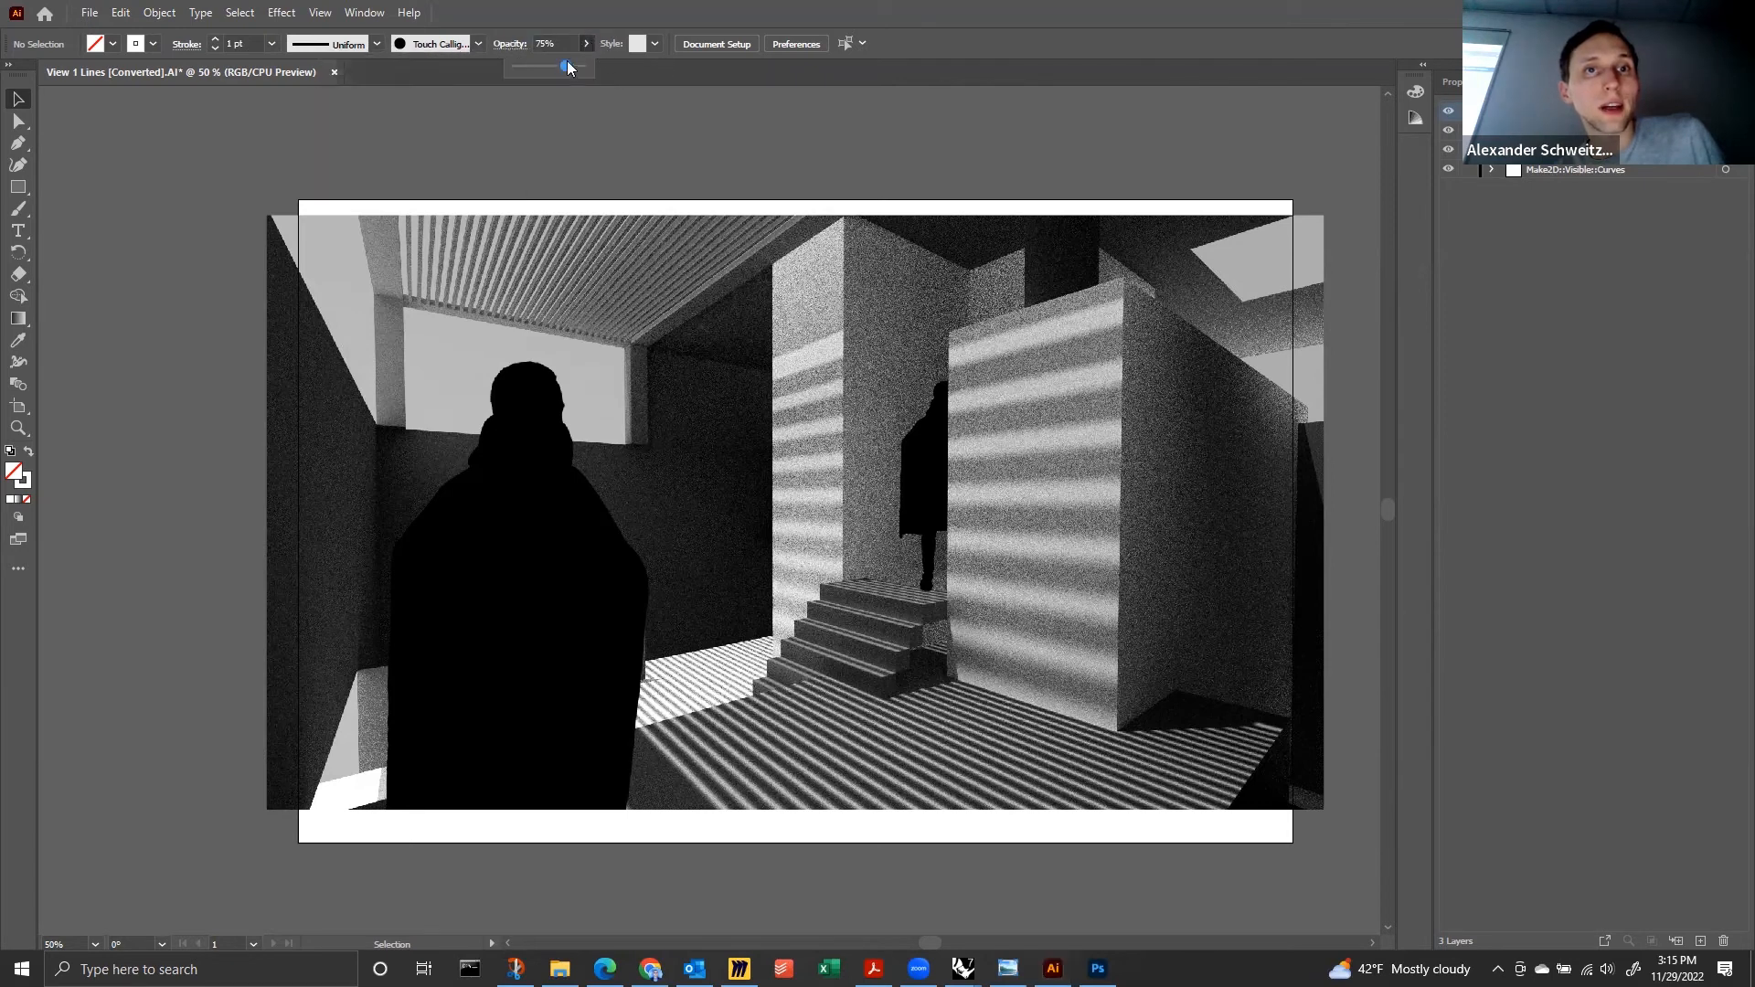
pyautogui.click(652, 111)
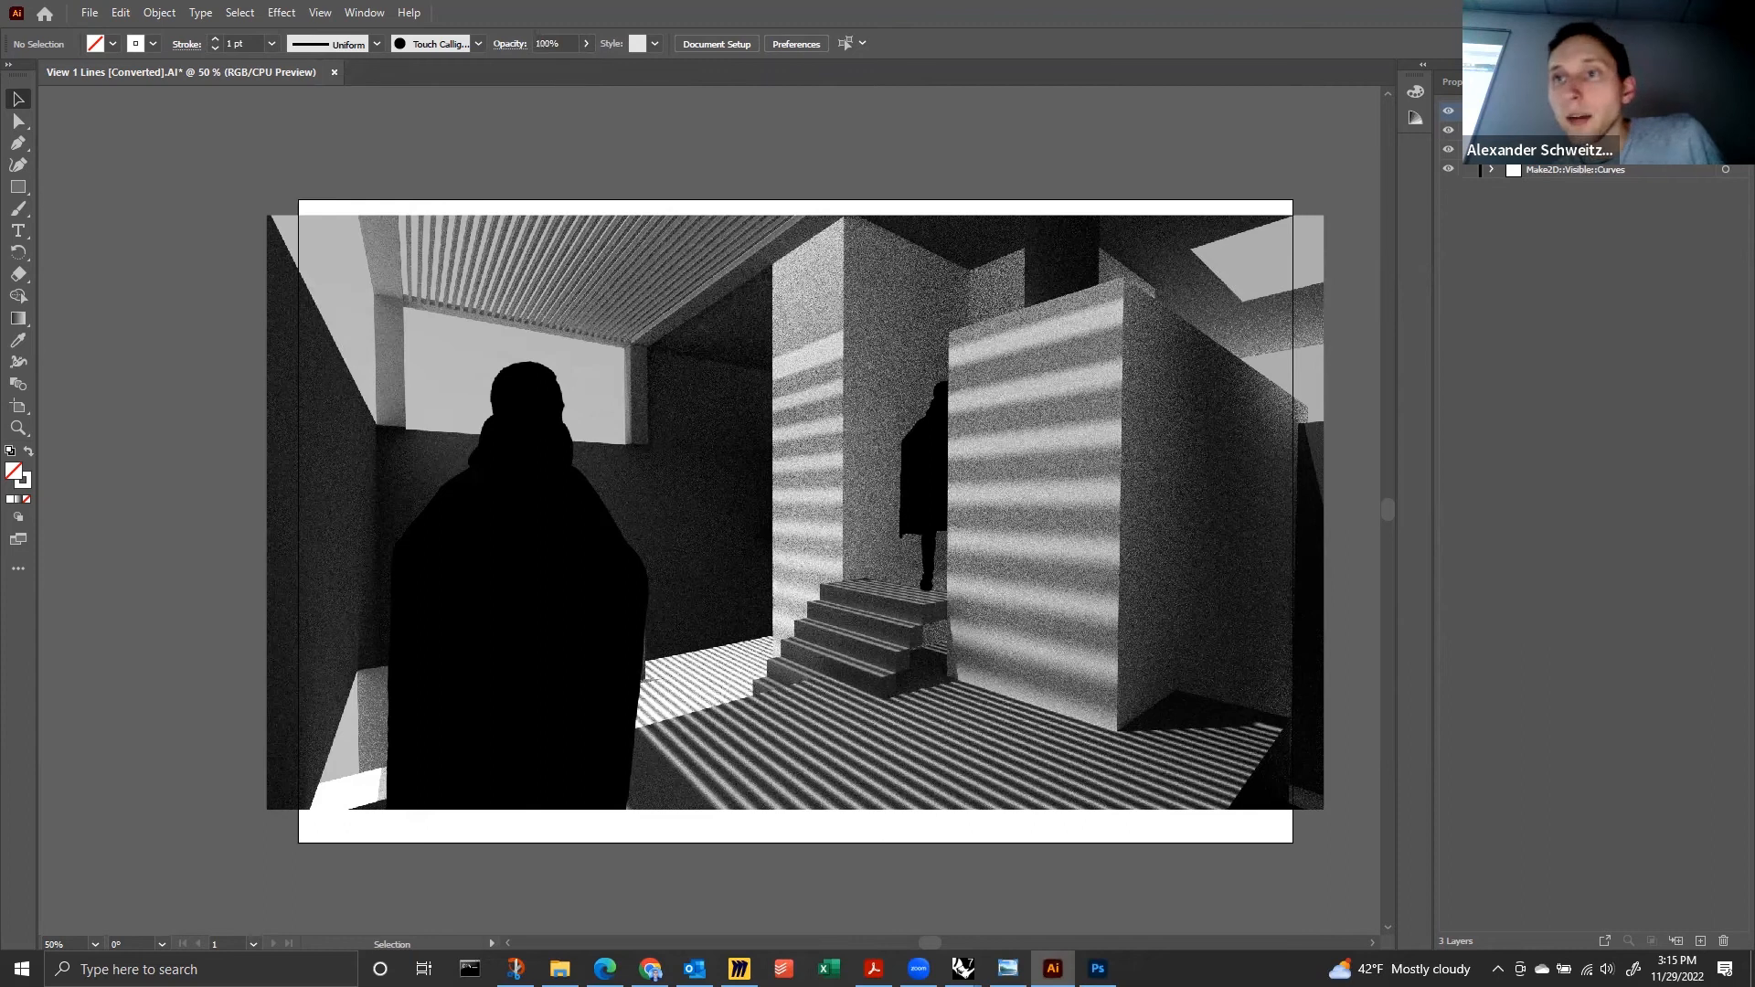
# Select the placed image on the artboard and set its opacity to 75%.
pyautogui.click(1453, 82)
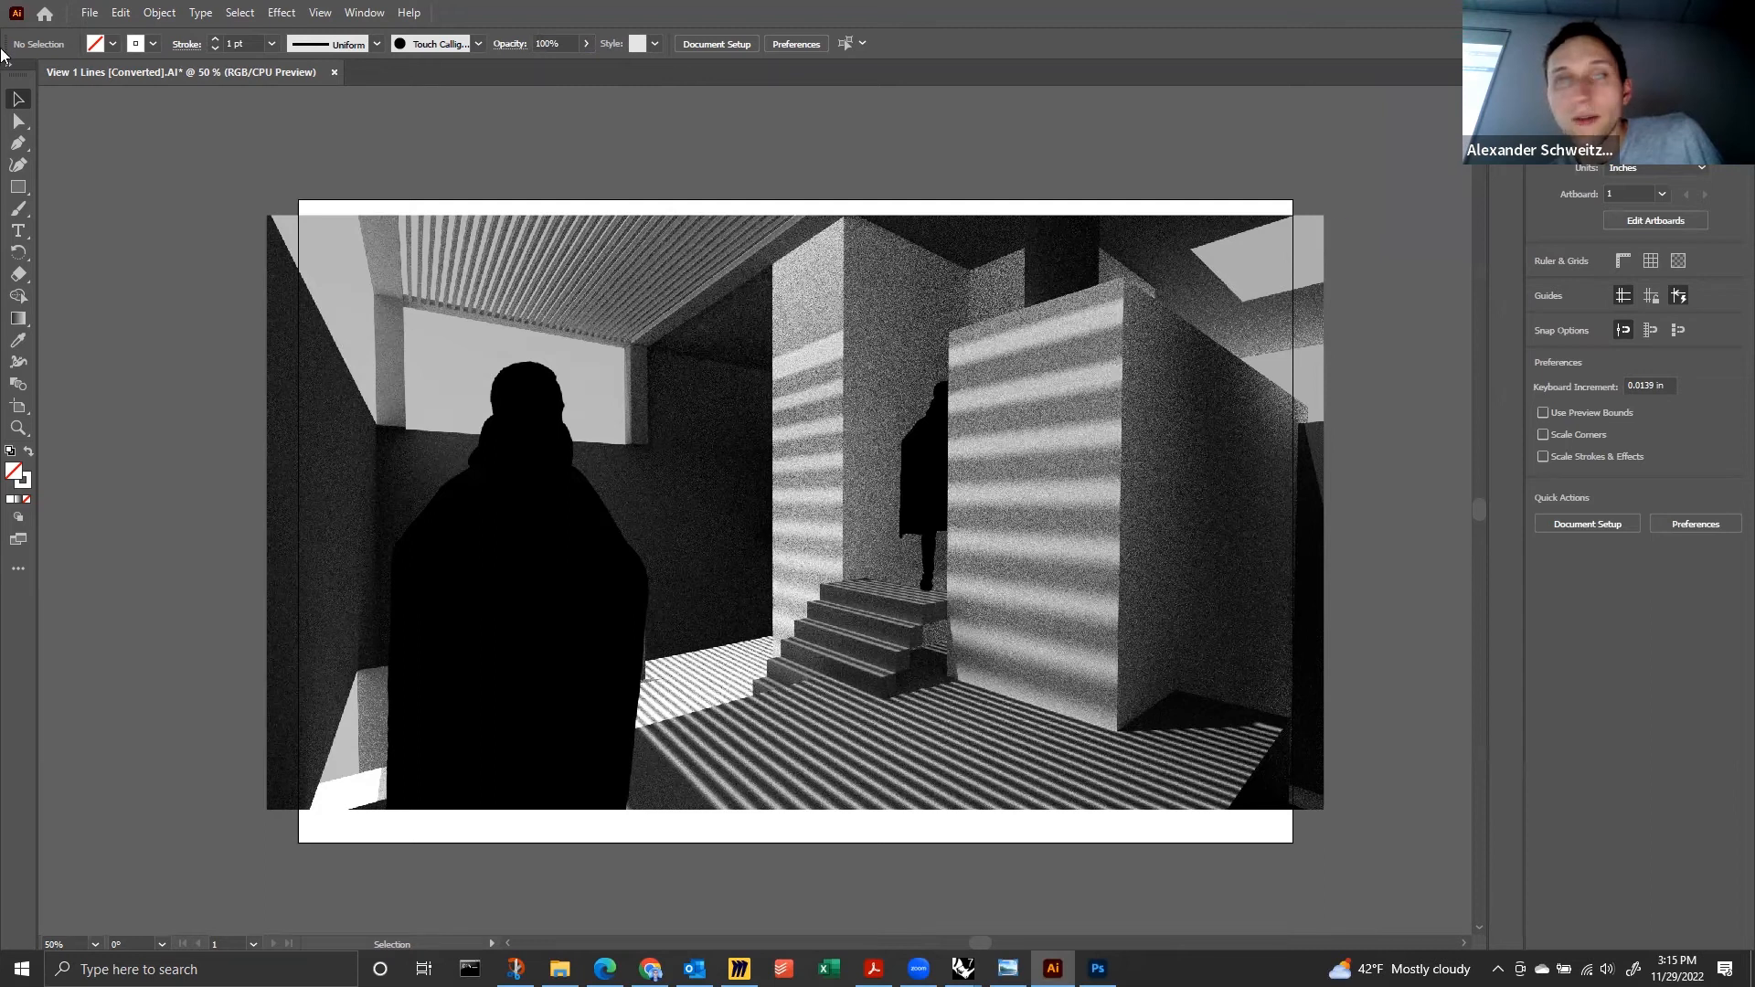
pyautogui.press('F7')
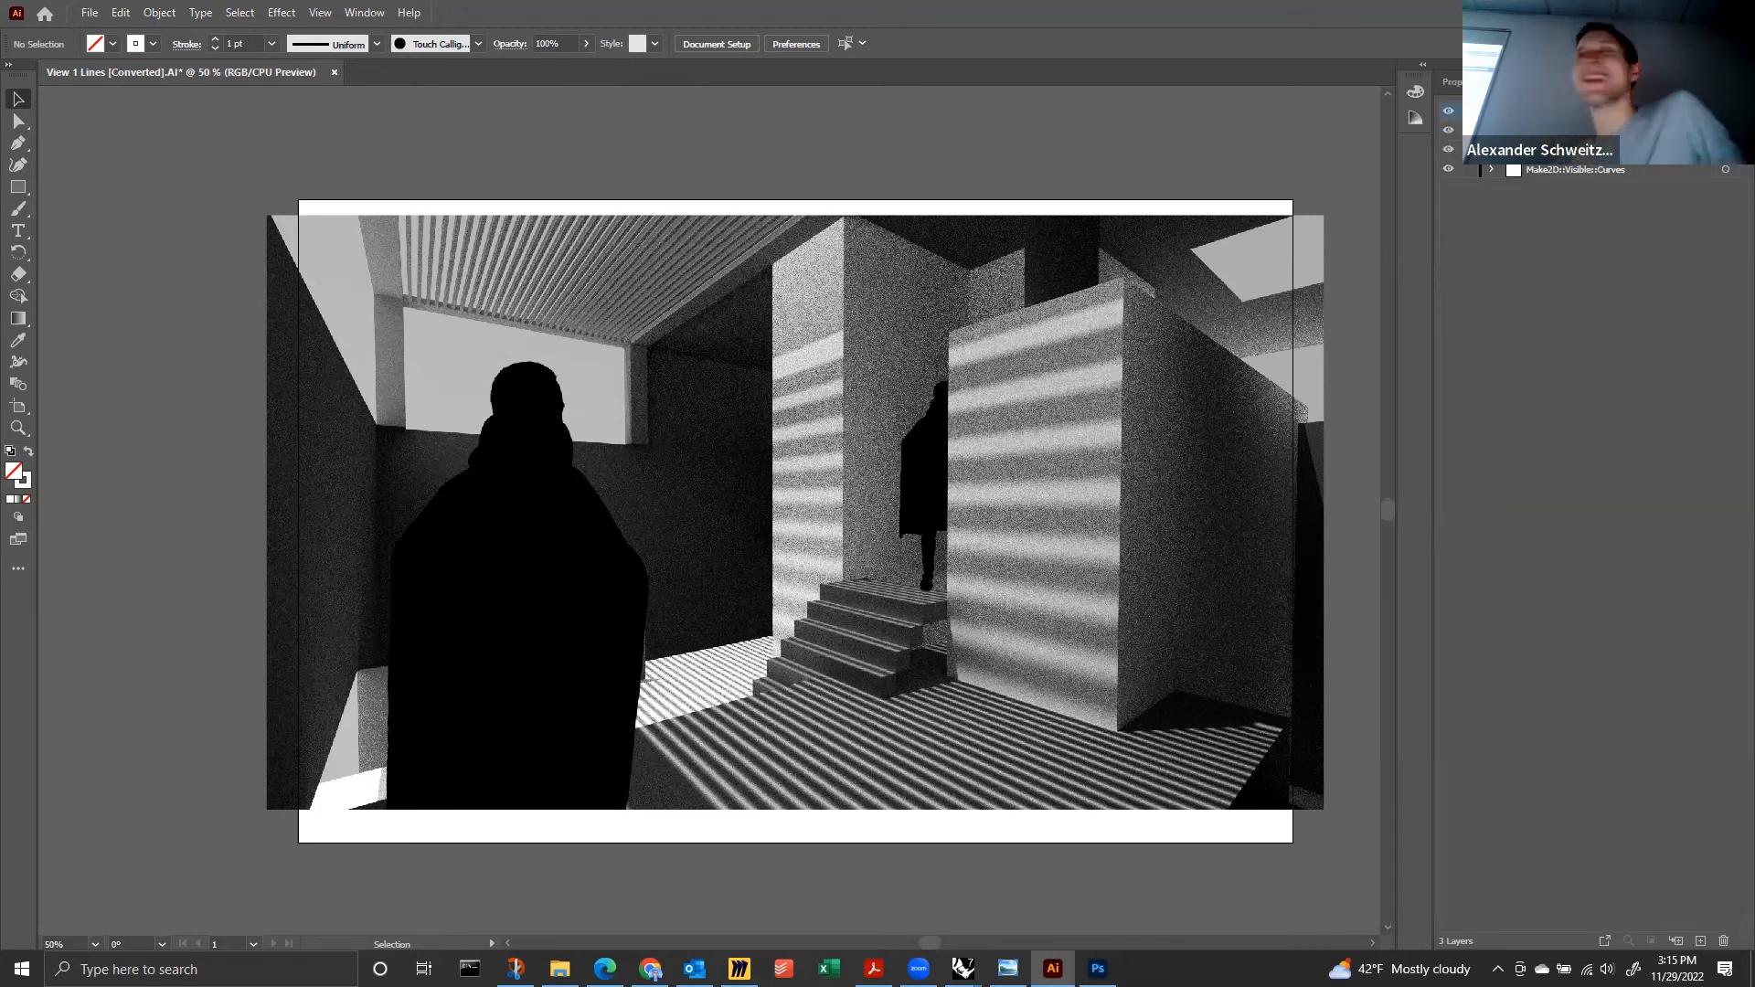
pyautogui.click(1234, 256)
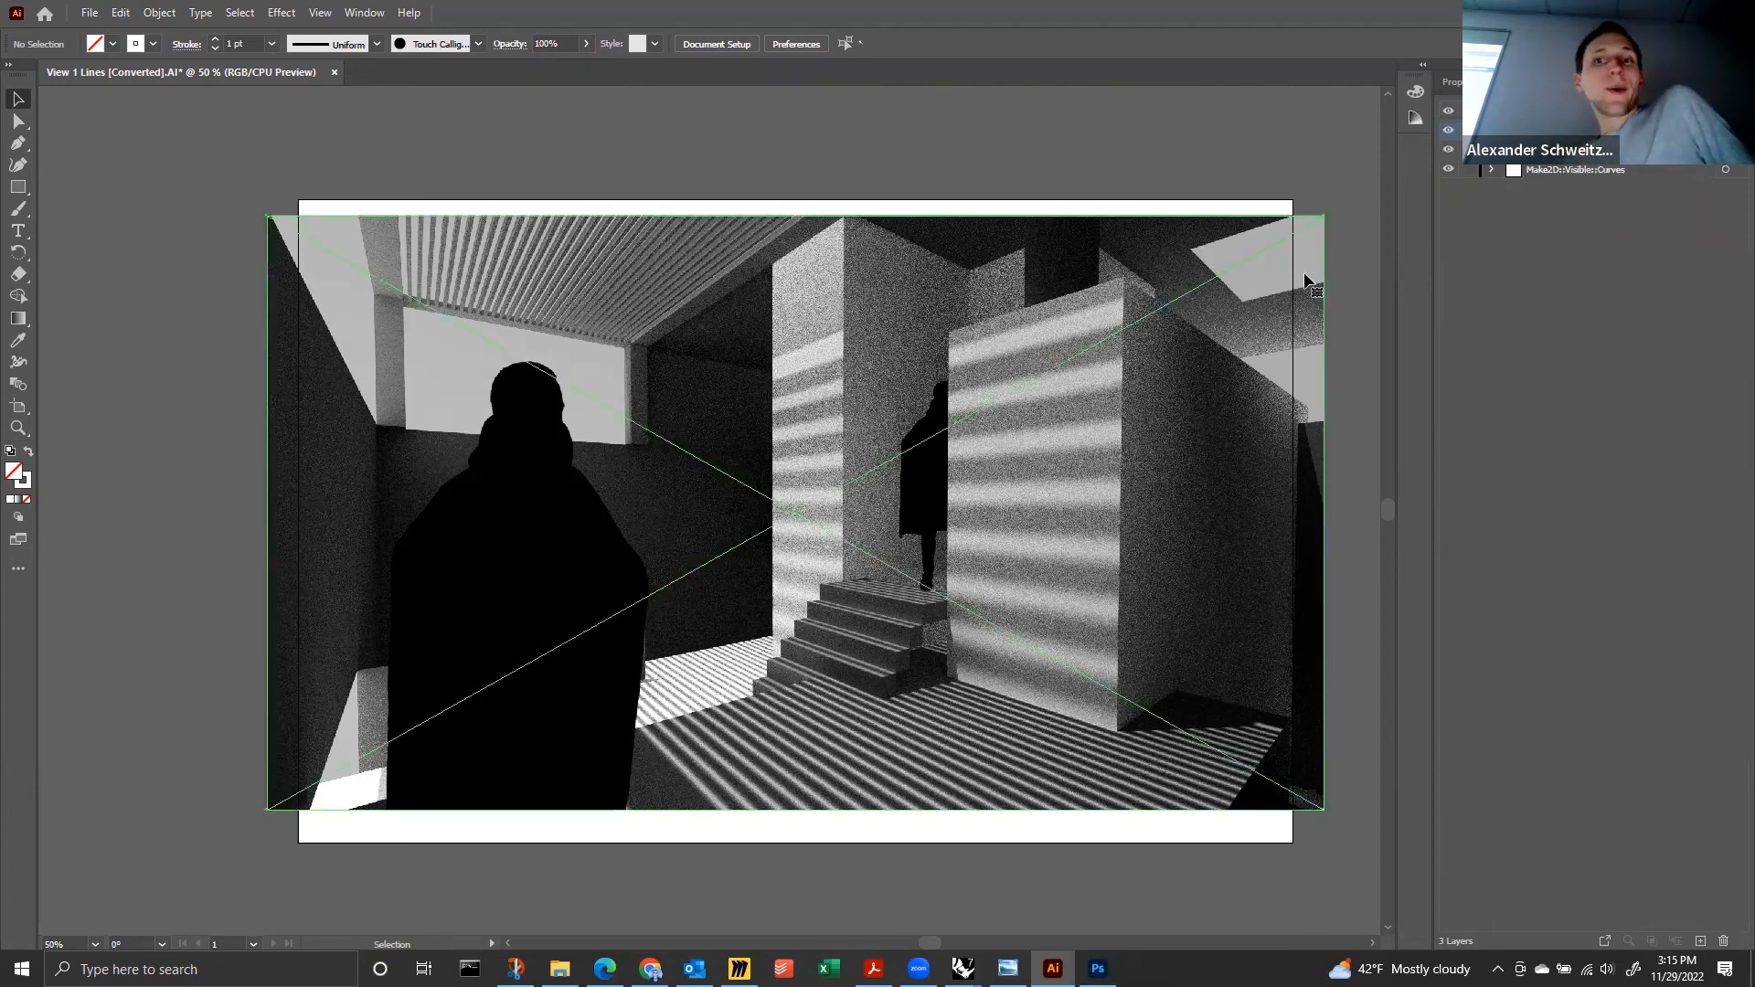
pyautogui.click(1451, 81)
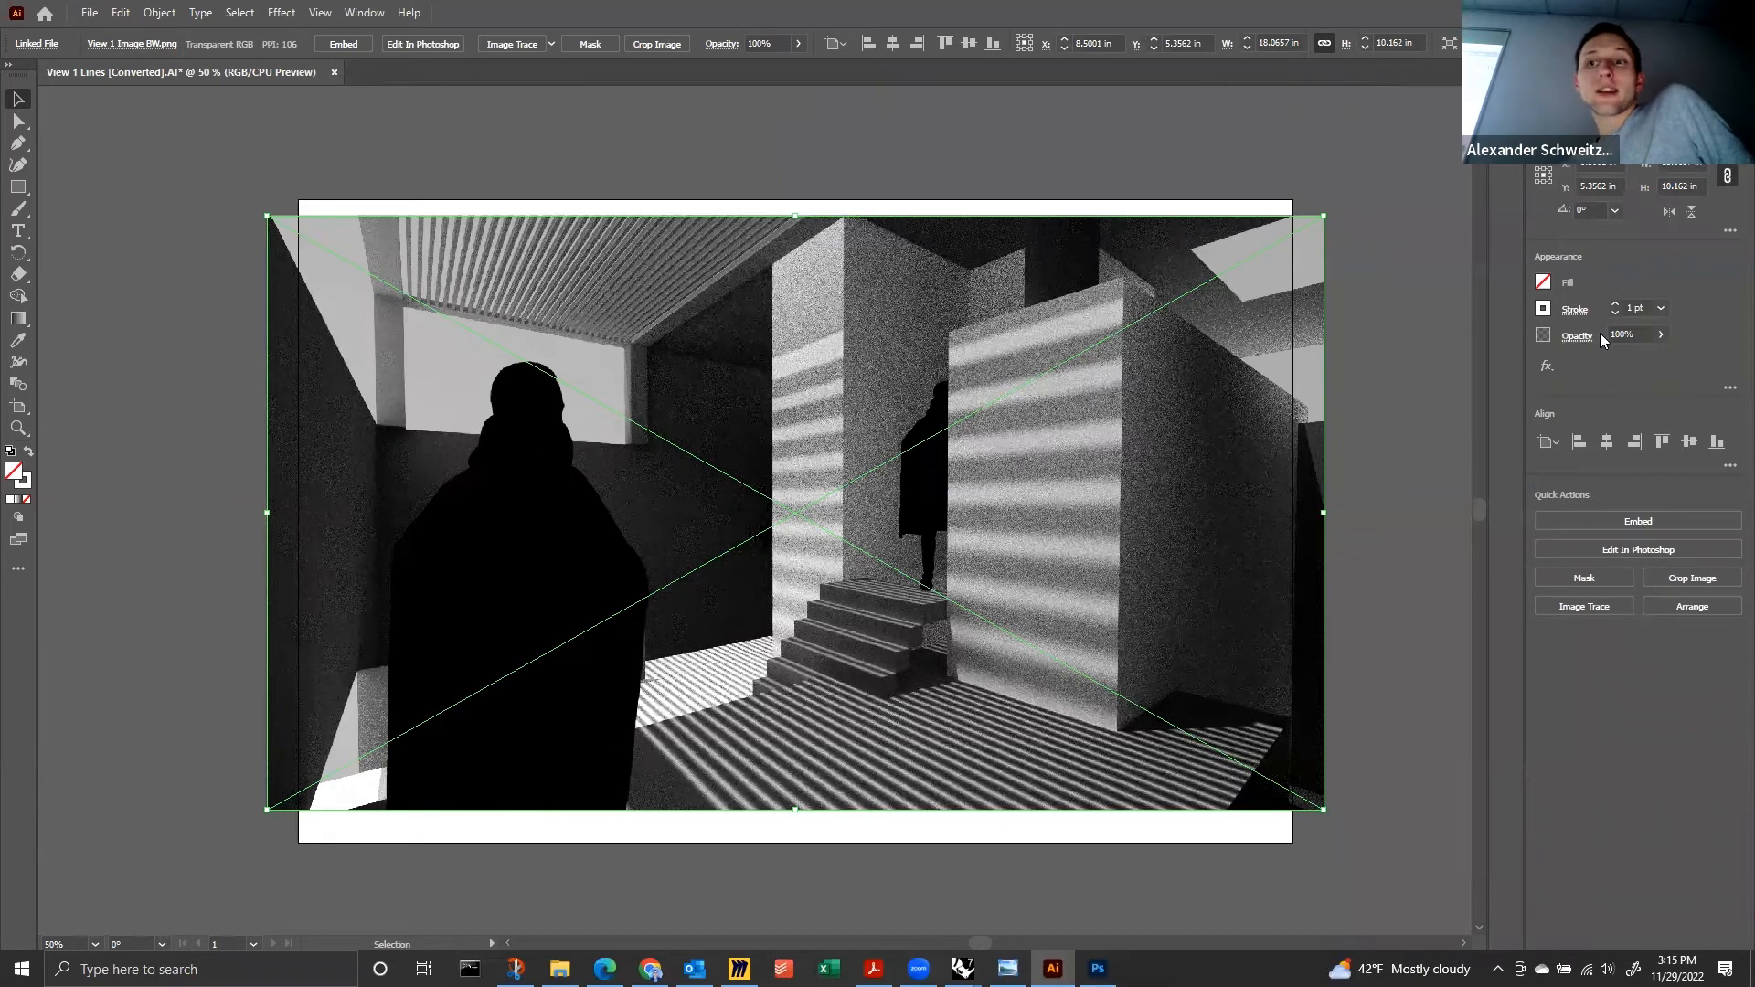
pyautogui.click(1636, 334)
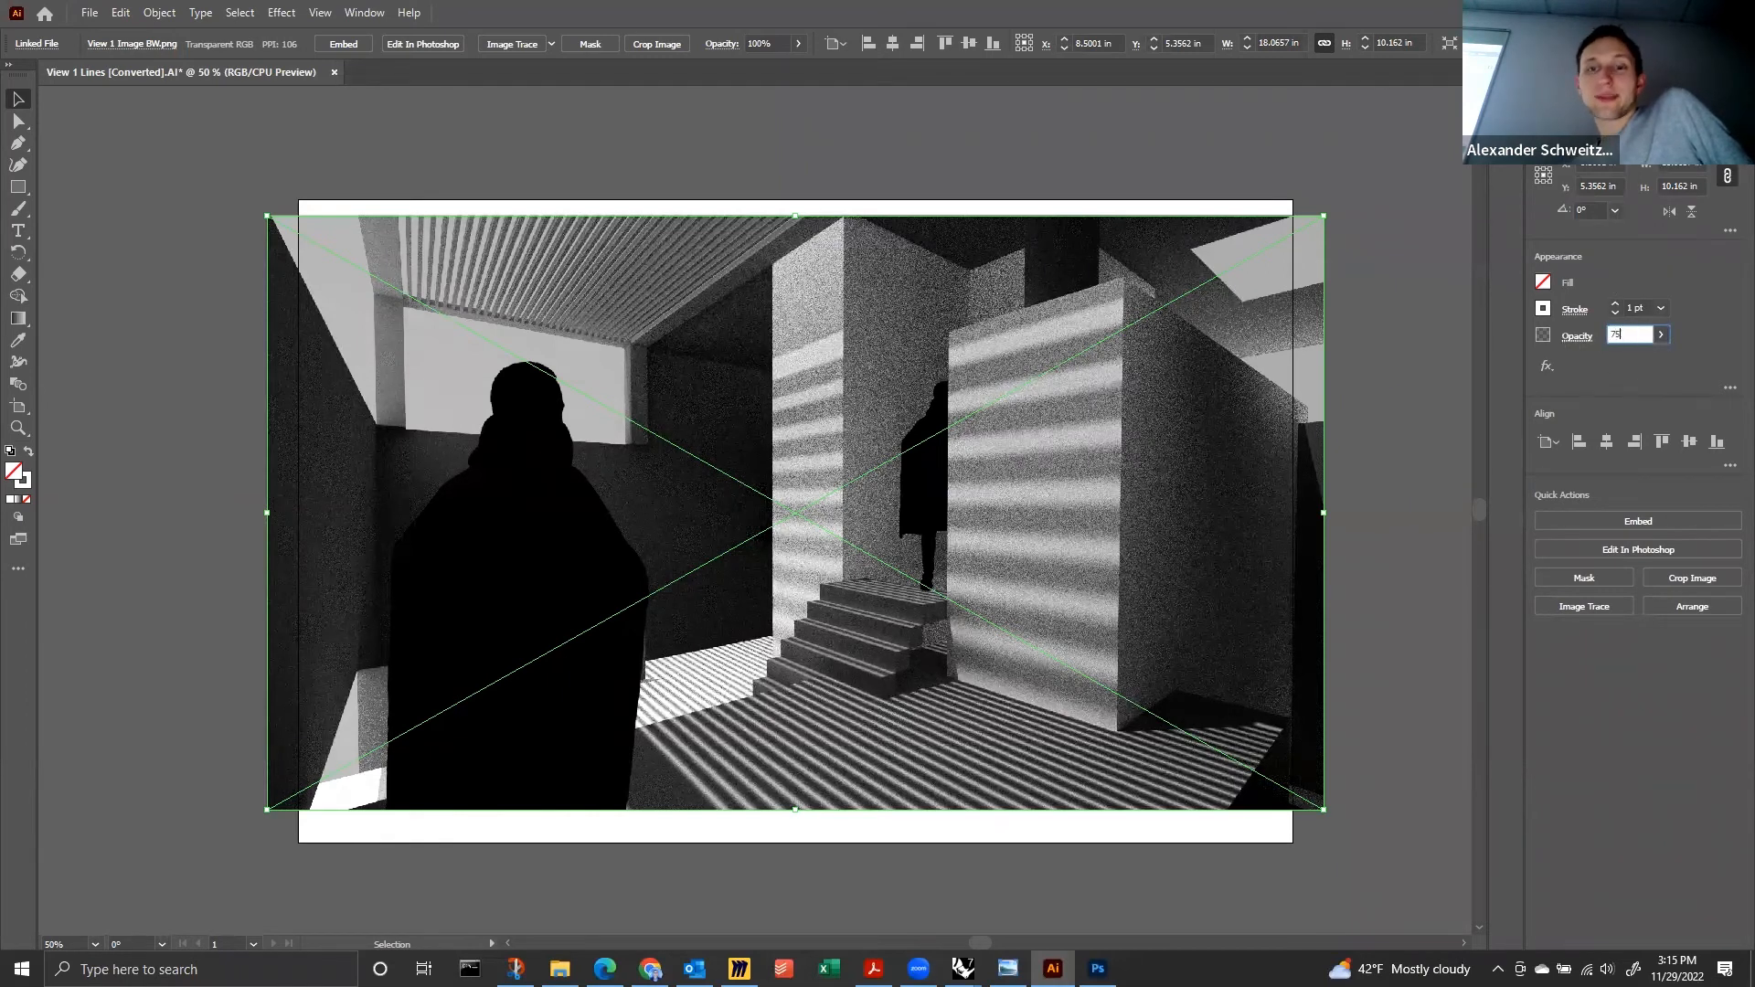
pyautogui.press('Return')
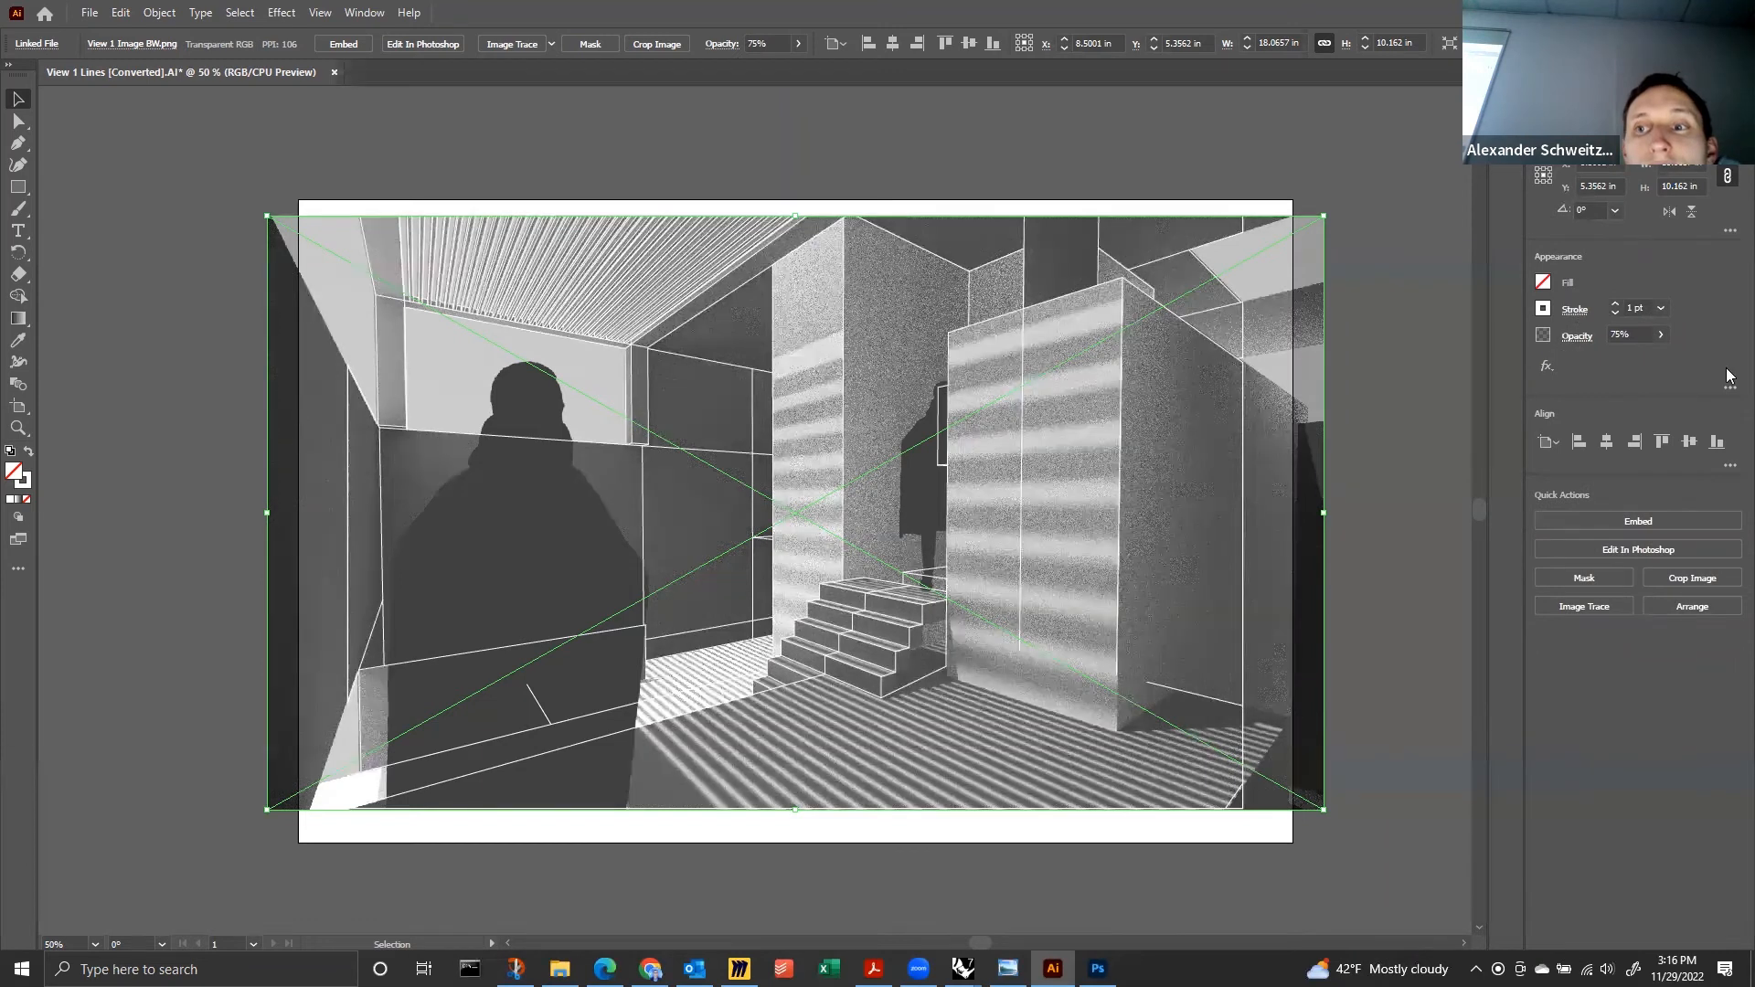
# Try the placed image at 10% opacity and restore it to 100%.
pyautogui.click(1631, 335)
pyautogui.write('10')
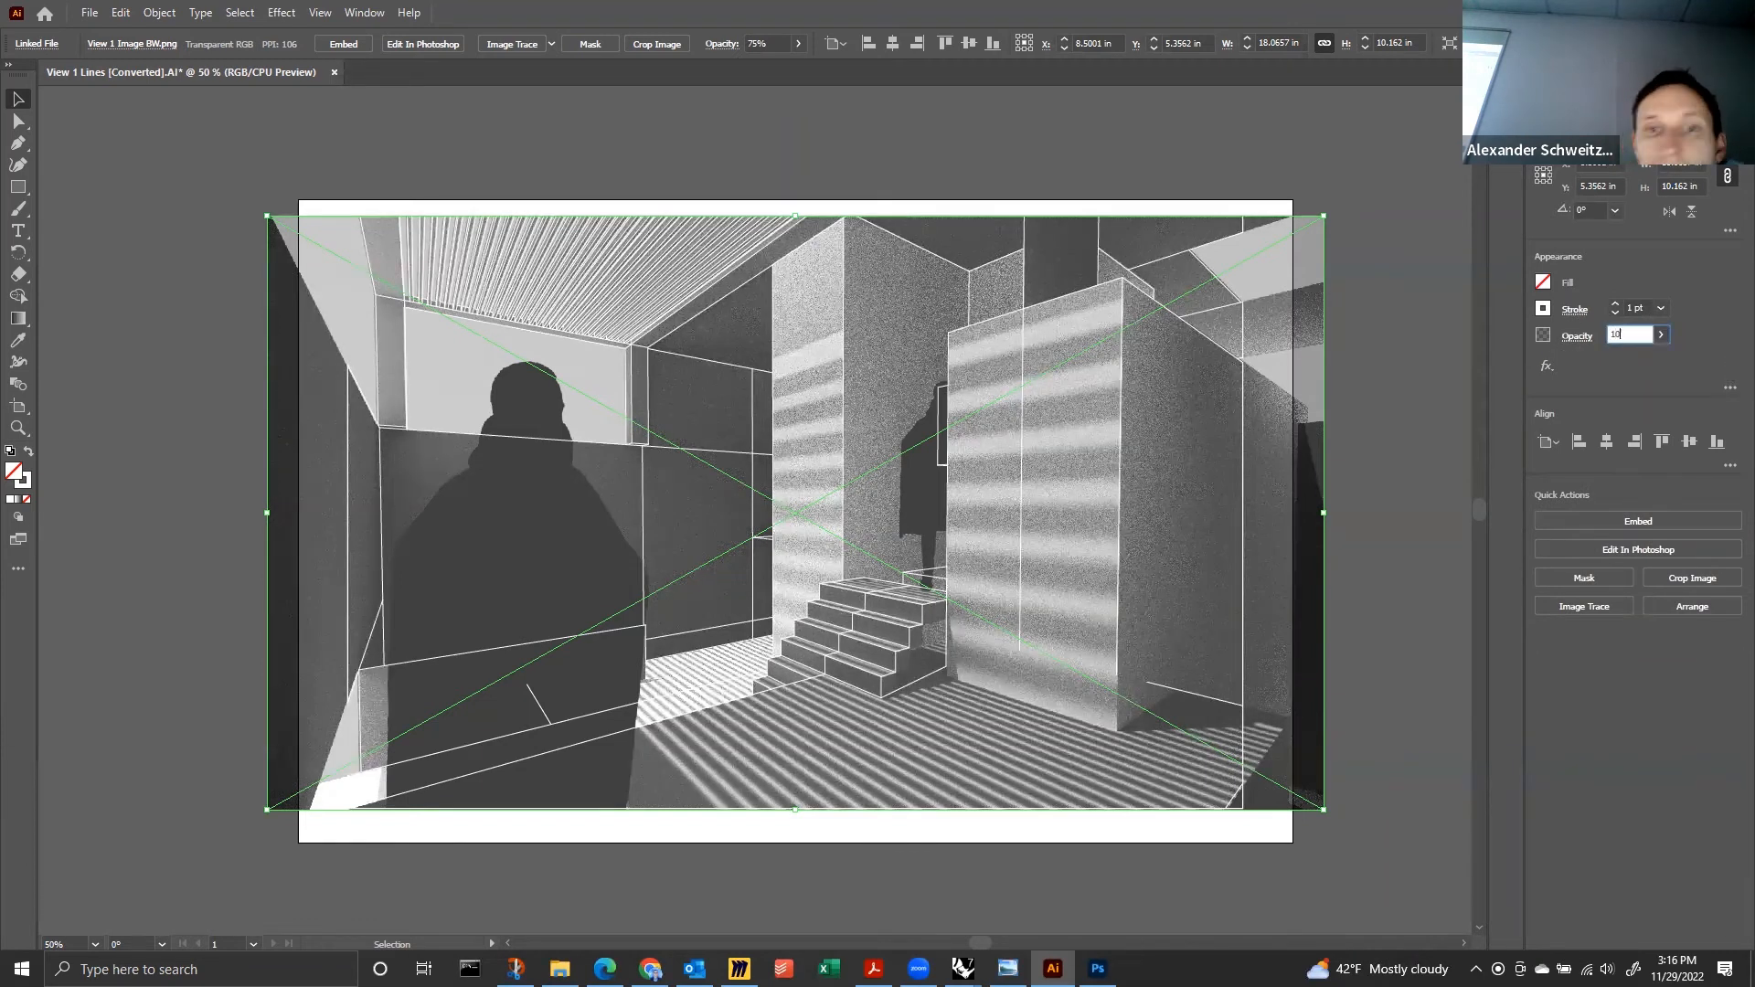
pyautogui.press('Return')
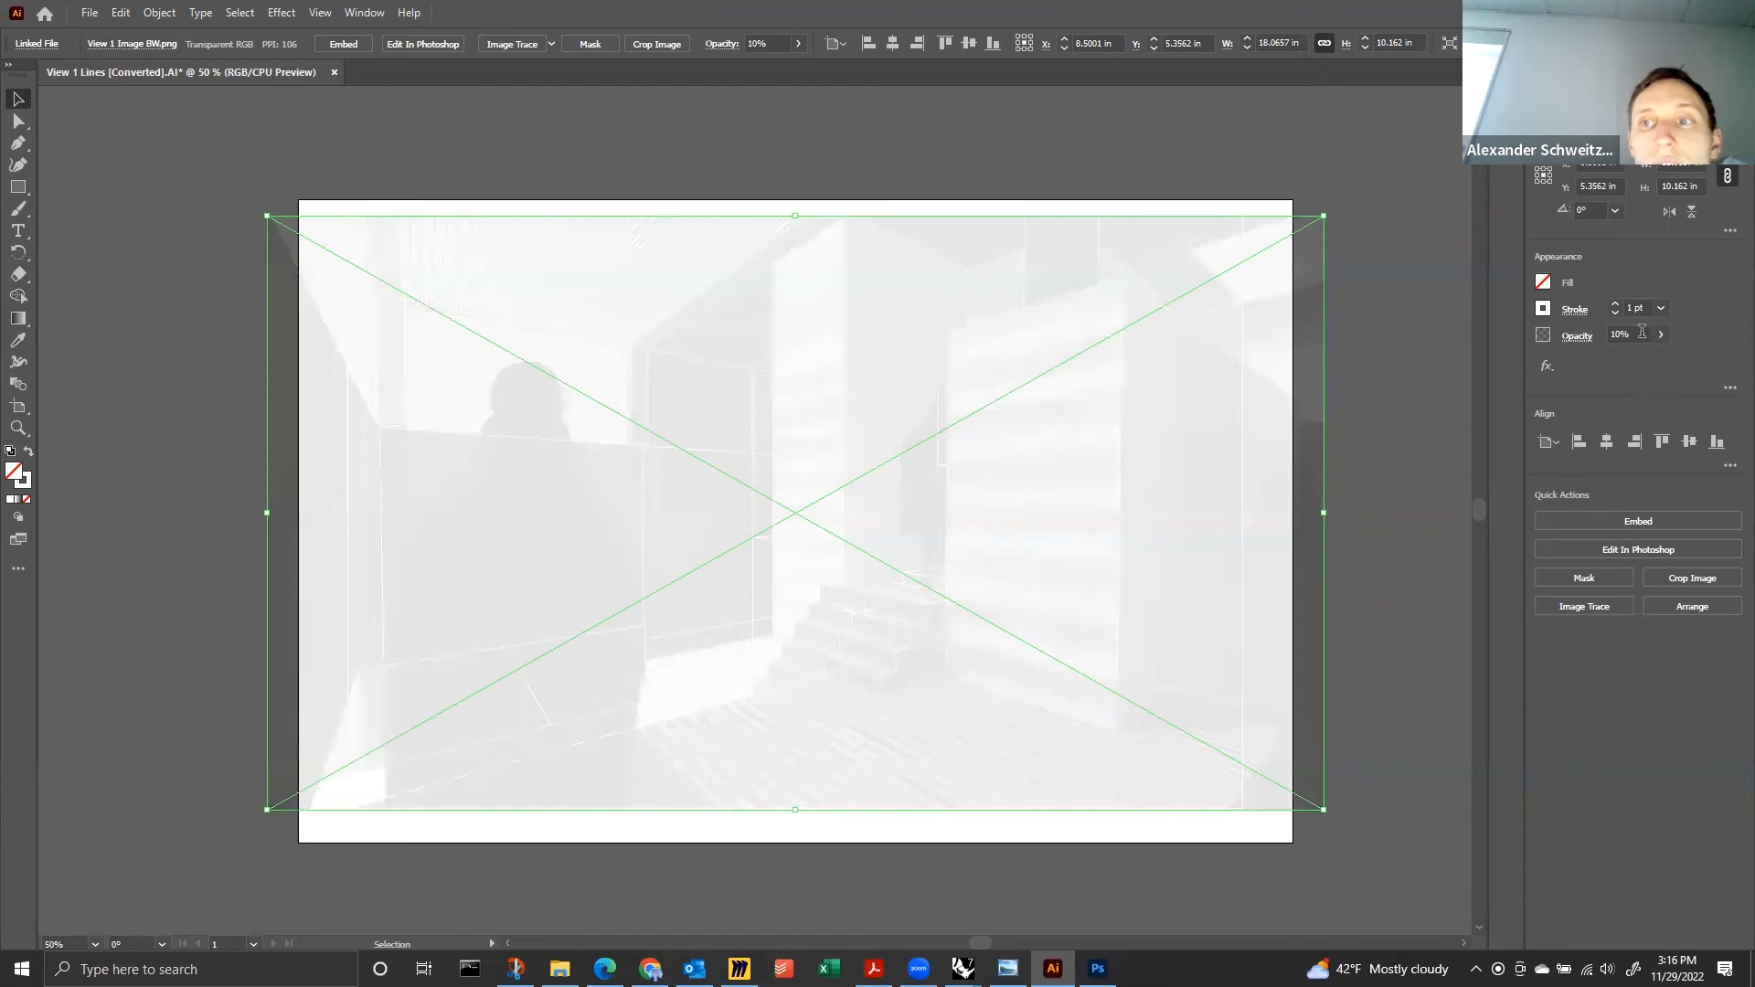
pyautogui.moveTo(1633, 335); pyautogui.dragTo(1547, 347)
pyautogui.write('100')
pyautogui.press('Return')
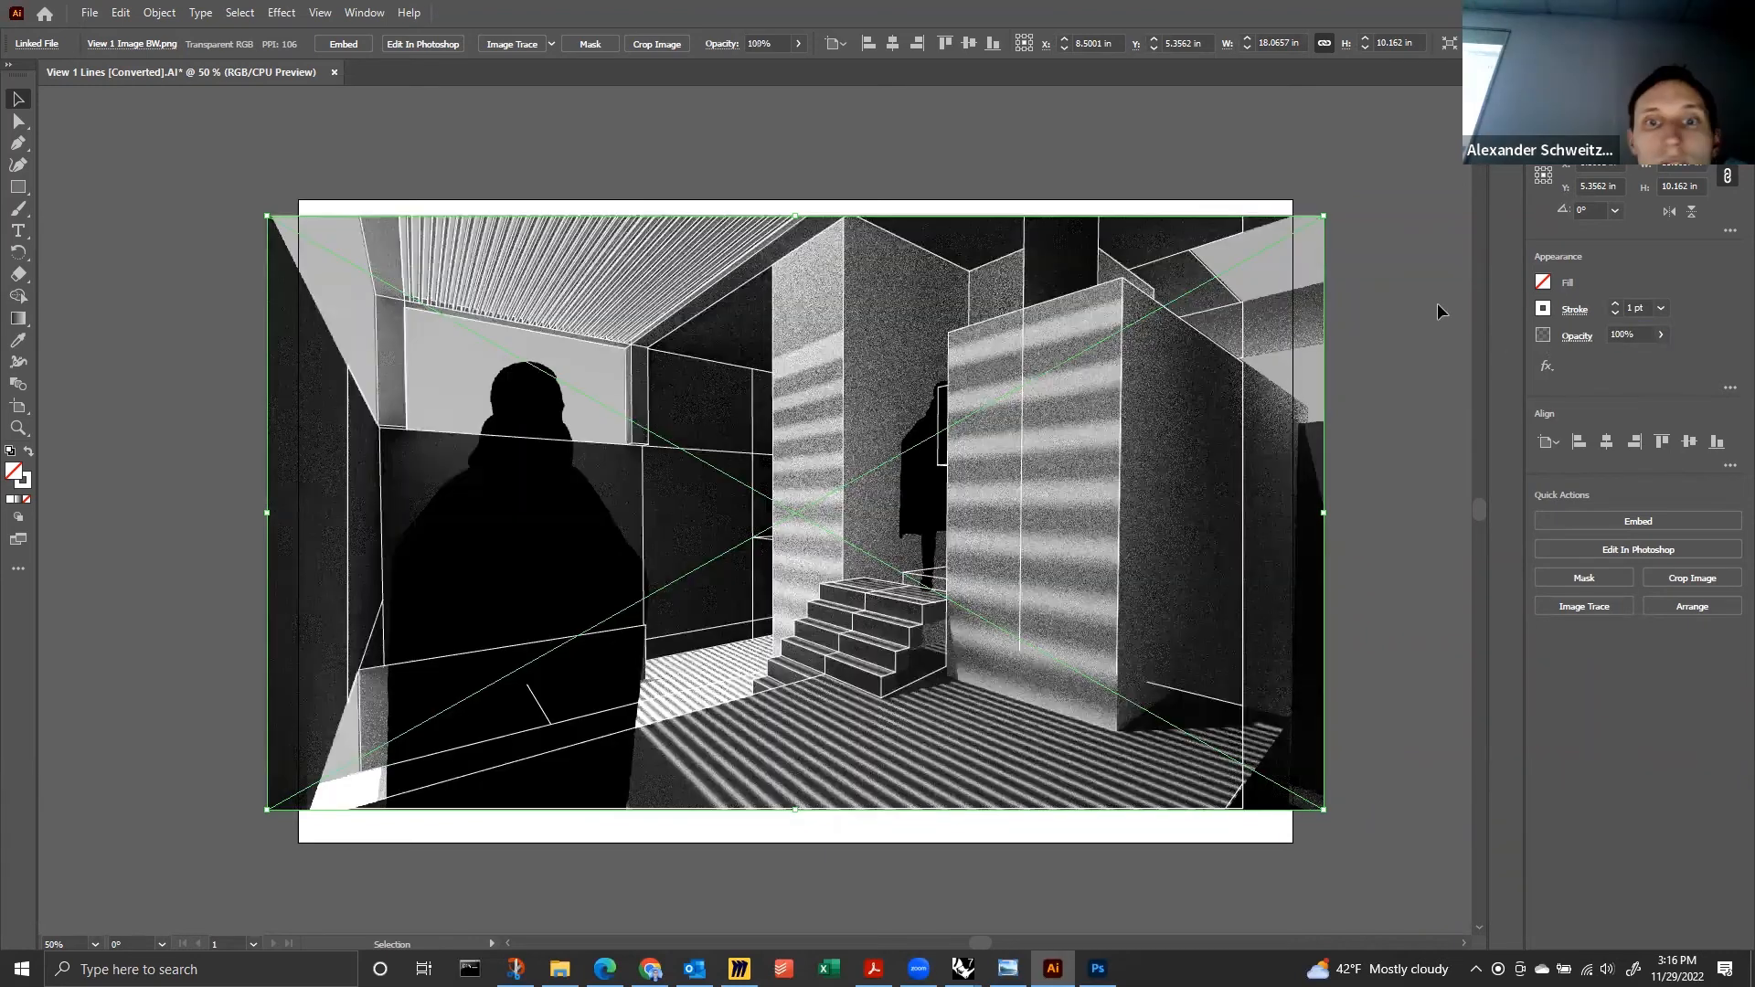
# Delete the long sloping floor line across the foreground figure's lower body and the short diagonal line touching it.
pyautogui.click(355, 483)
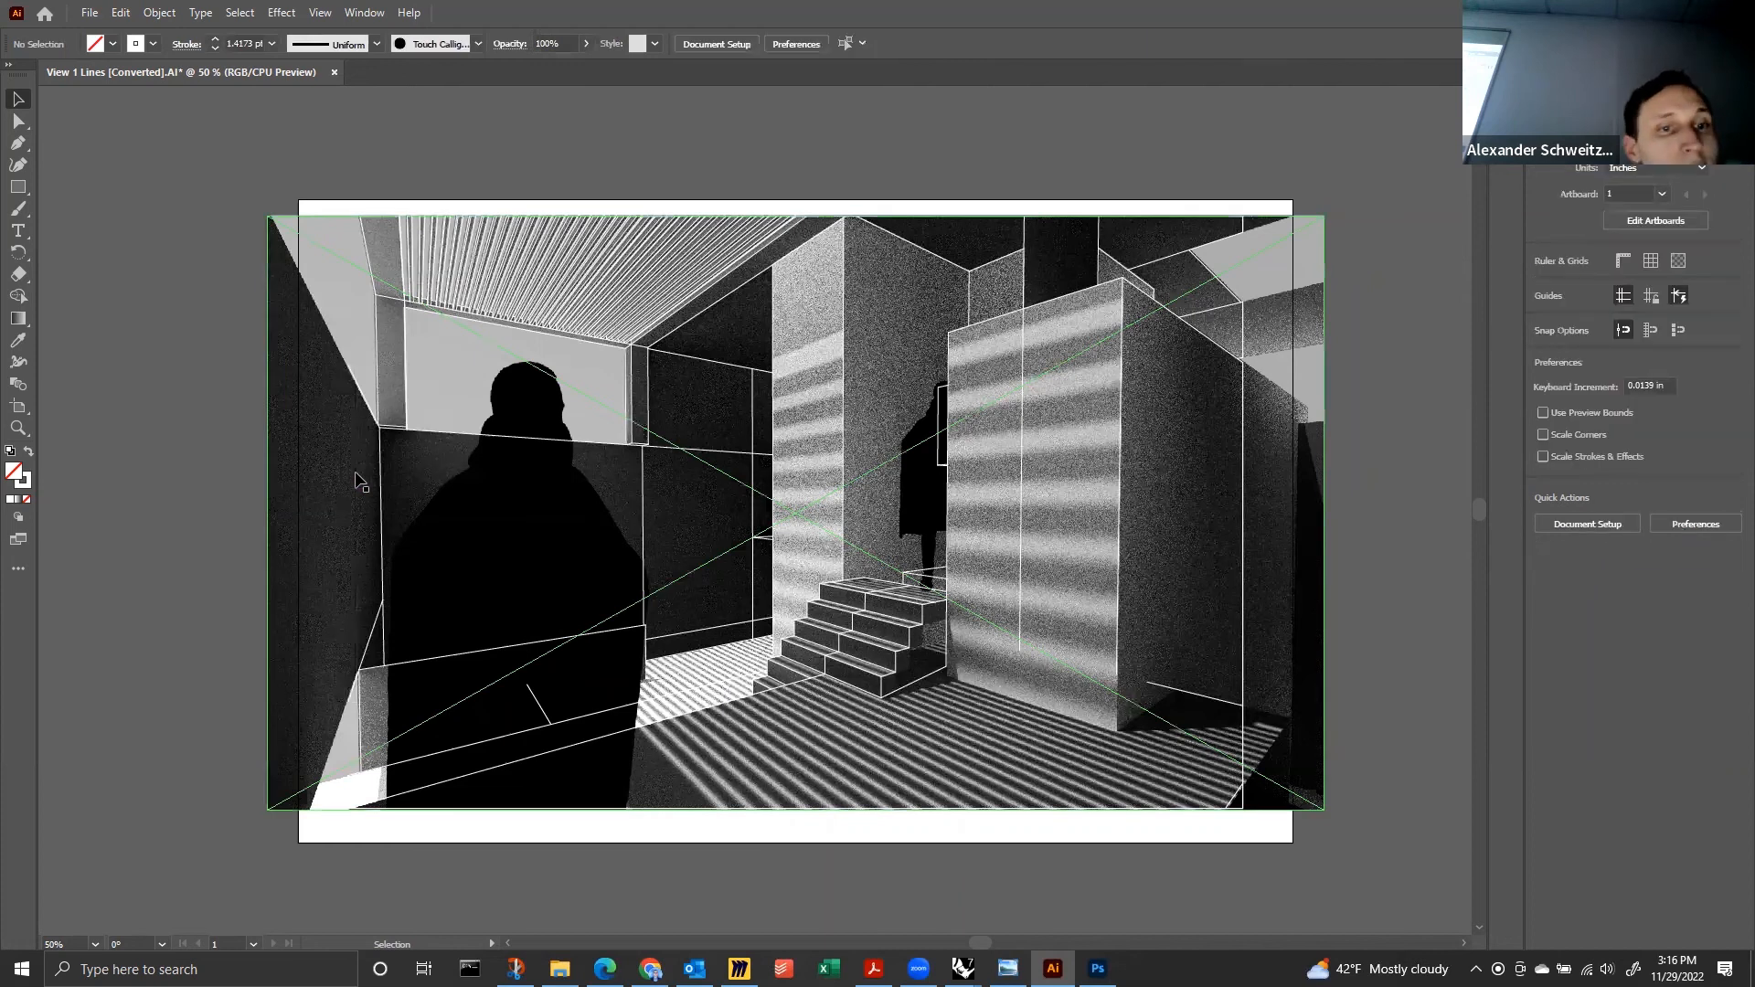
pyautogui.click(619, 708)
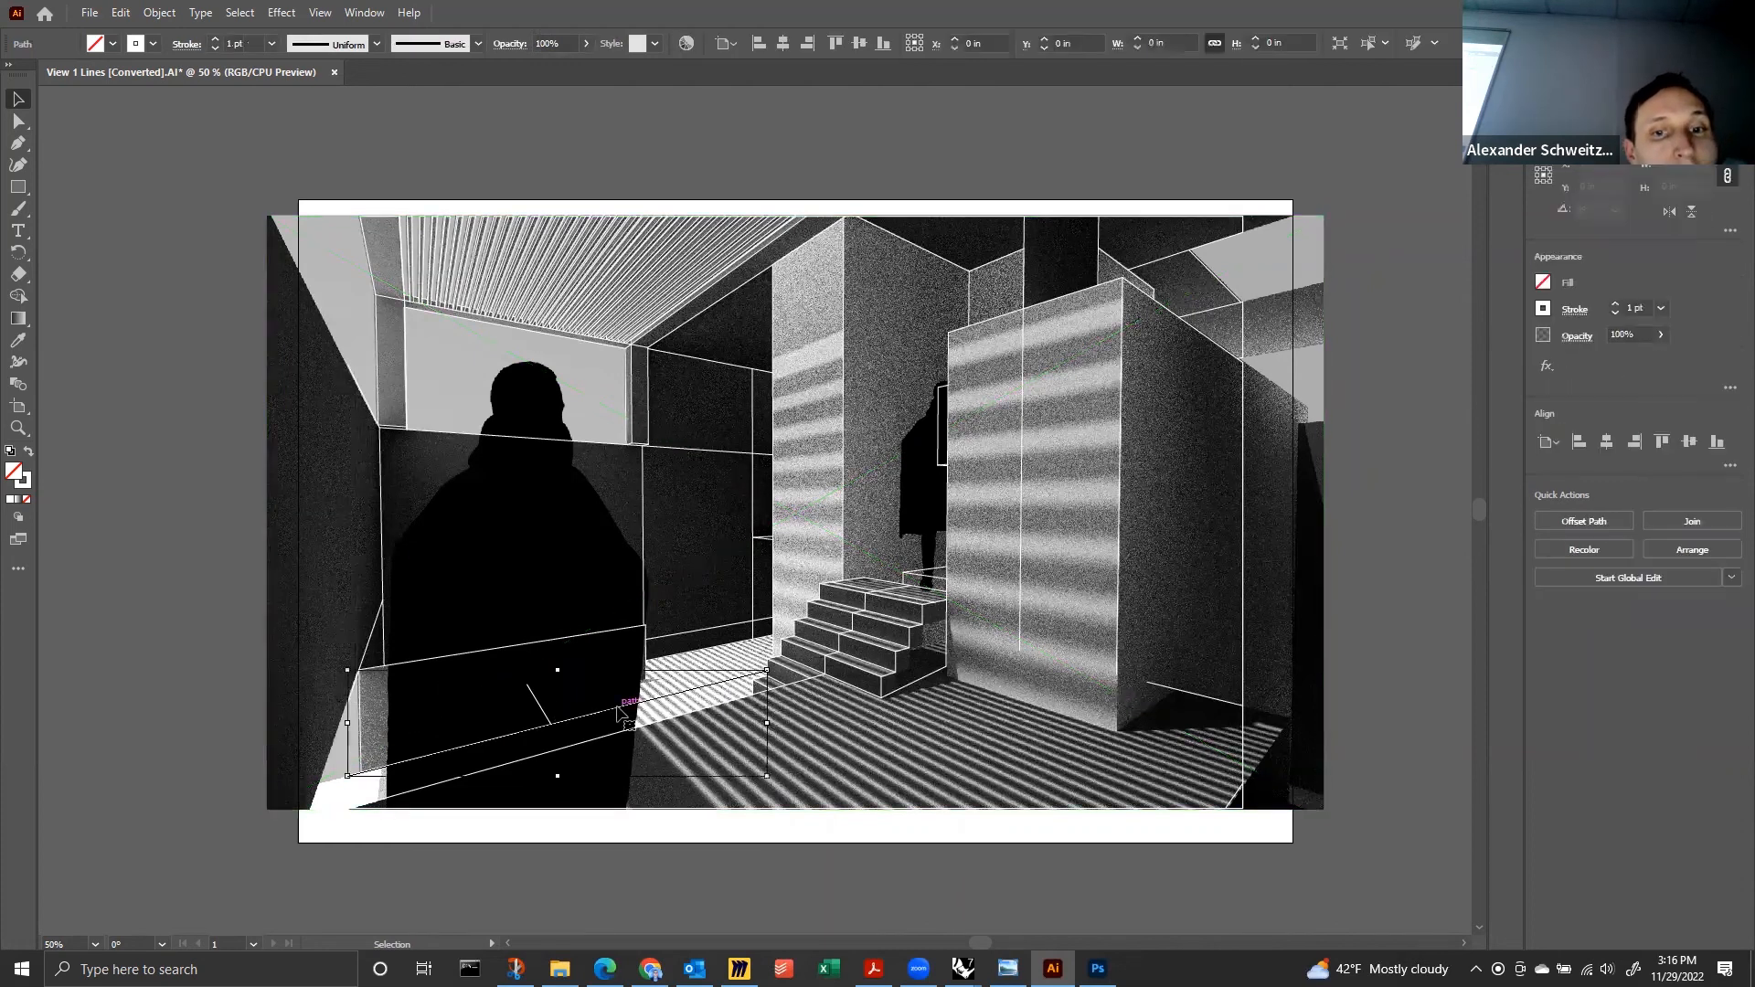
pyautogui.click(594, 708)
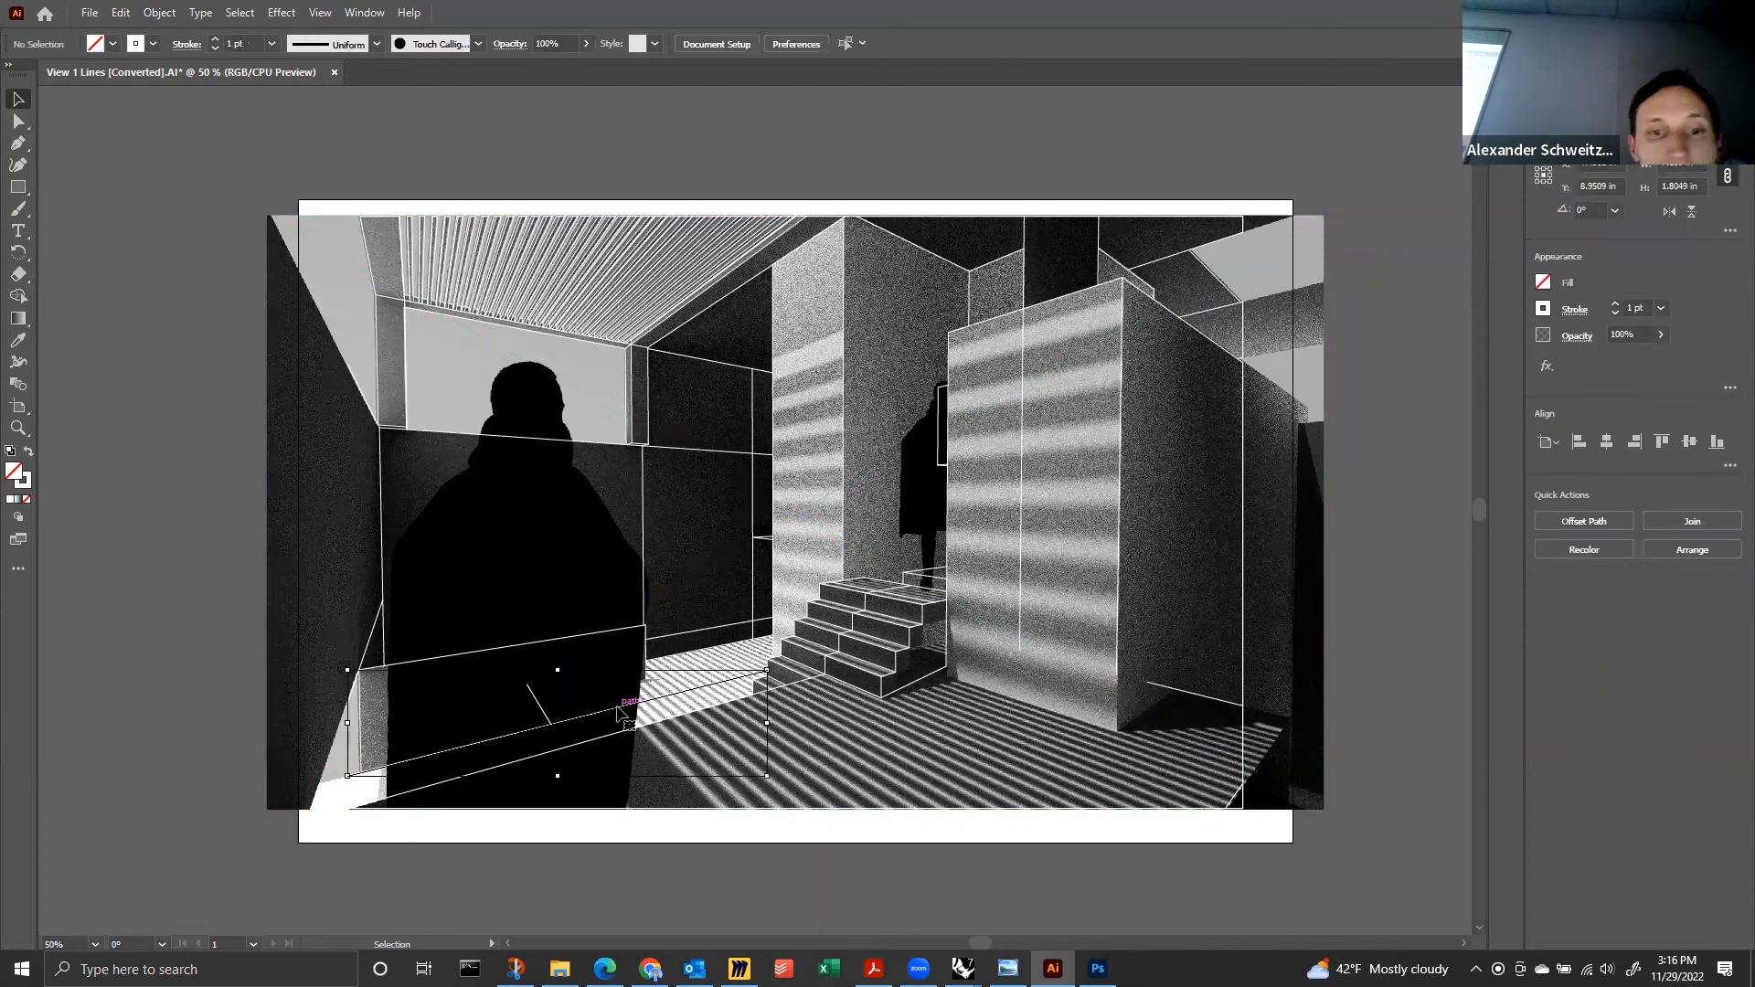
pyautogui.click(546, 719)
pyautogui.press('Delete')
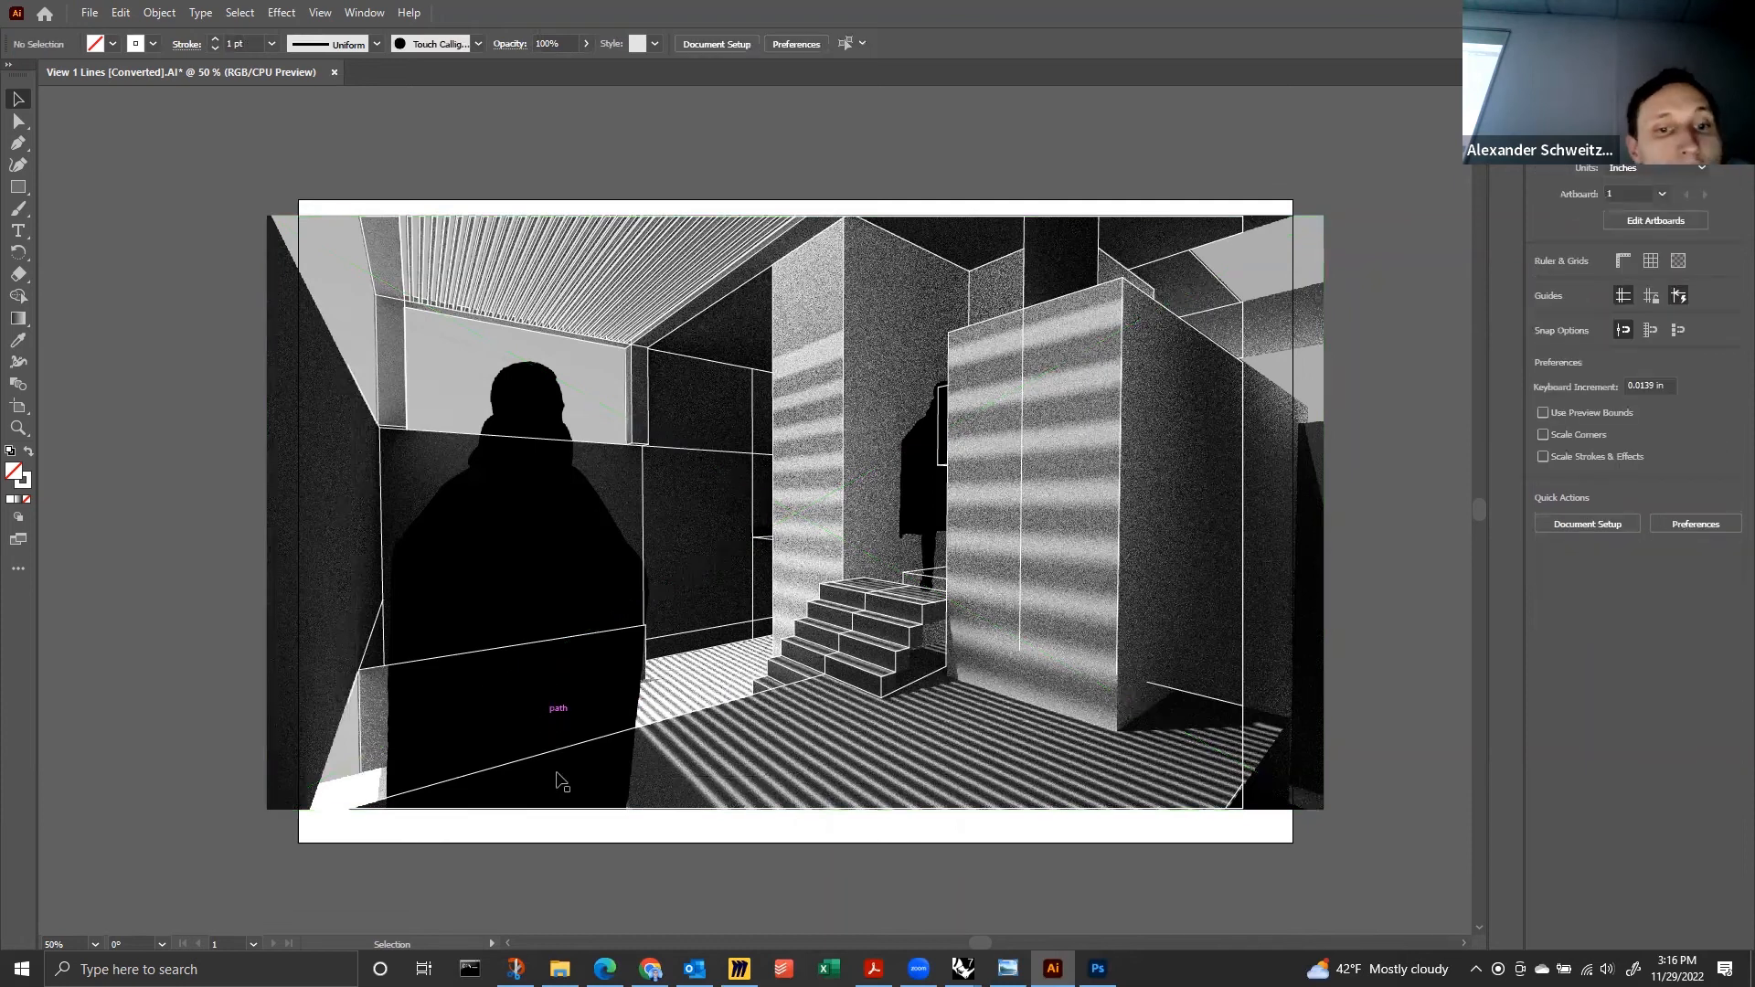
pyautogui.click(560, 749)
pyautogui.click(291, 539)
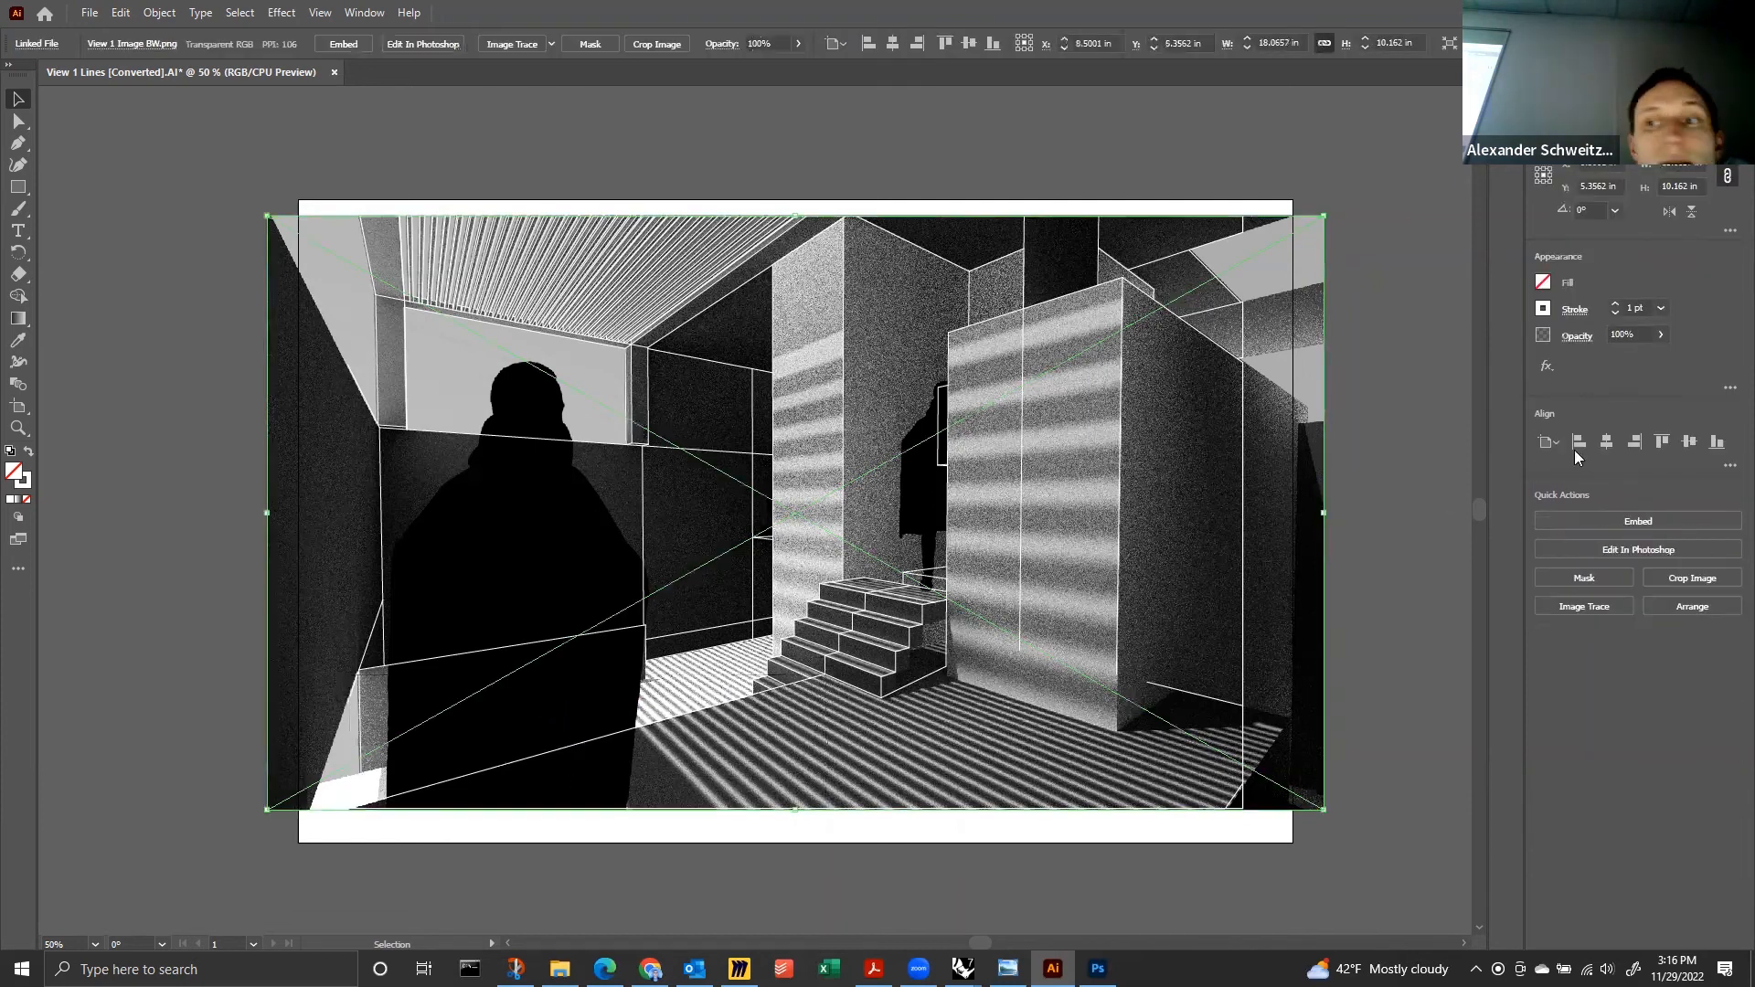
pyautogui.click(1180, 114)
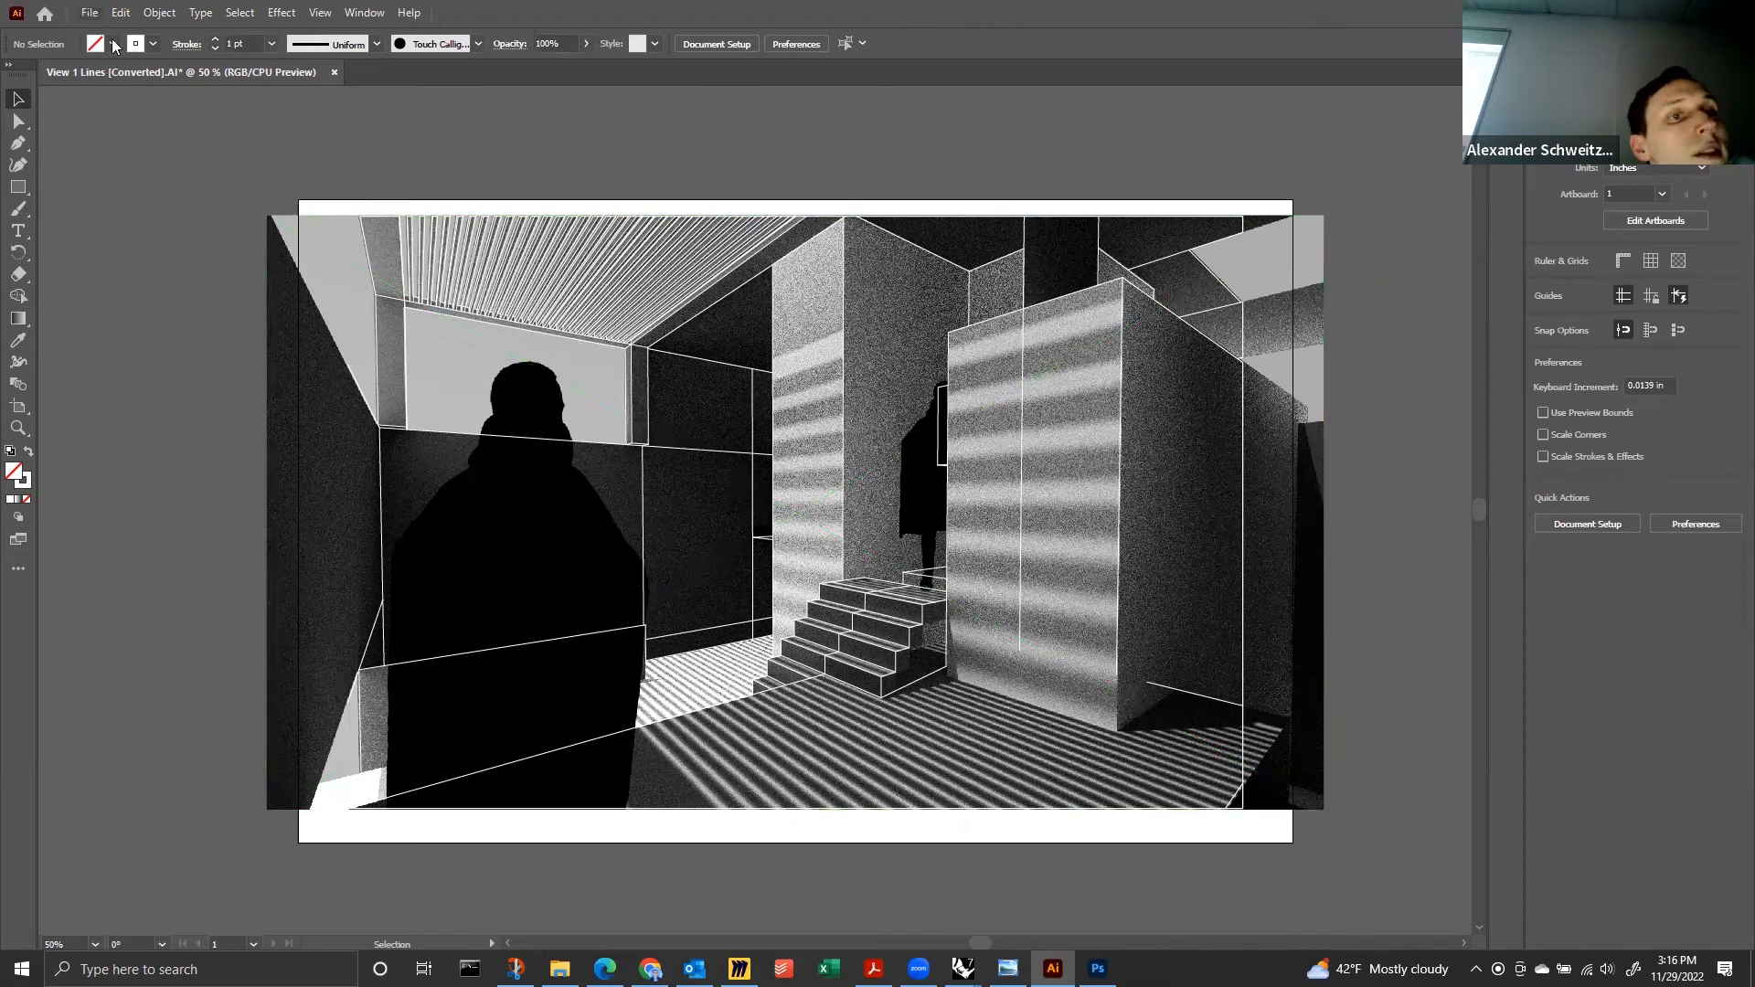
pyautogui.click(90, 12)
# Shorten the horizontal line across the back wall by moving its end anchor from the striped column to the window recess's lower corner.
pyautogui.click(716, 460)
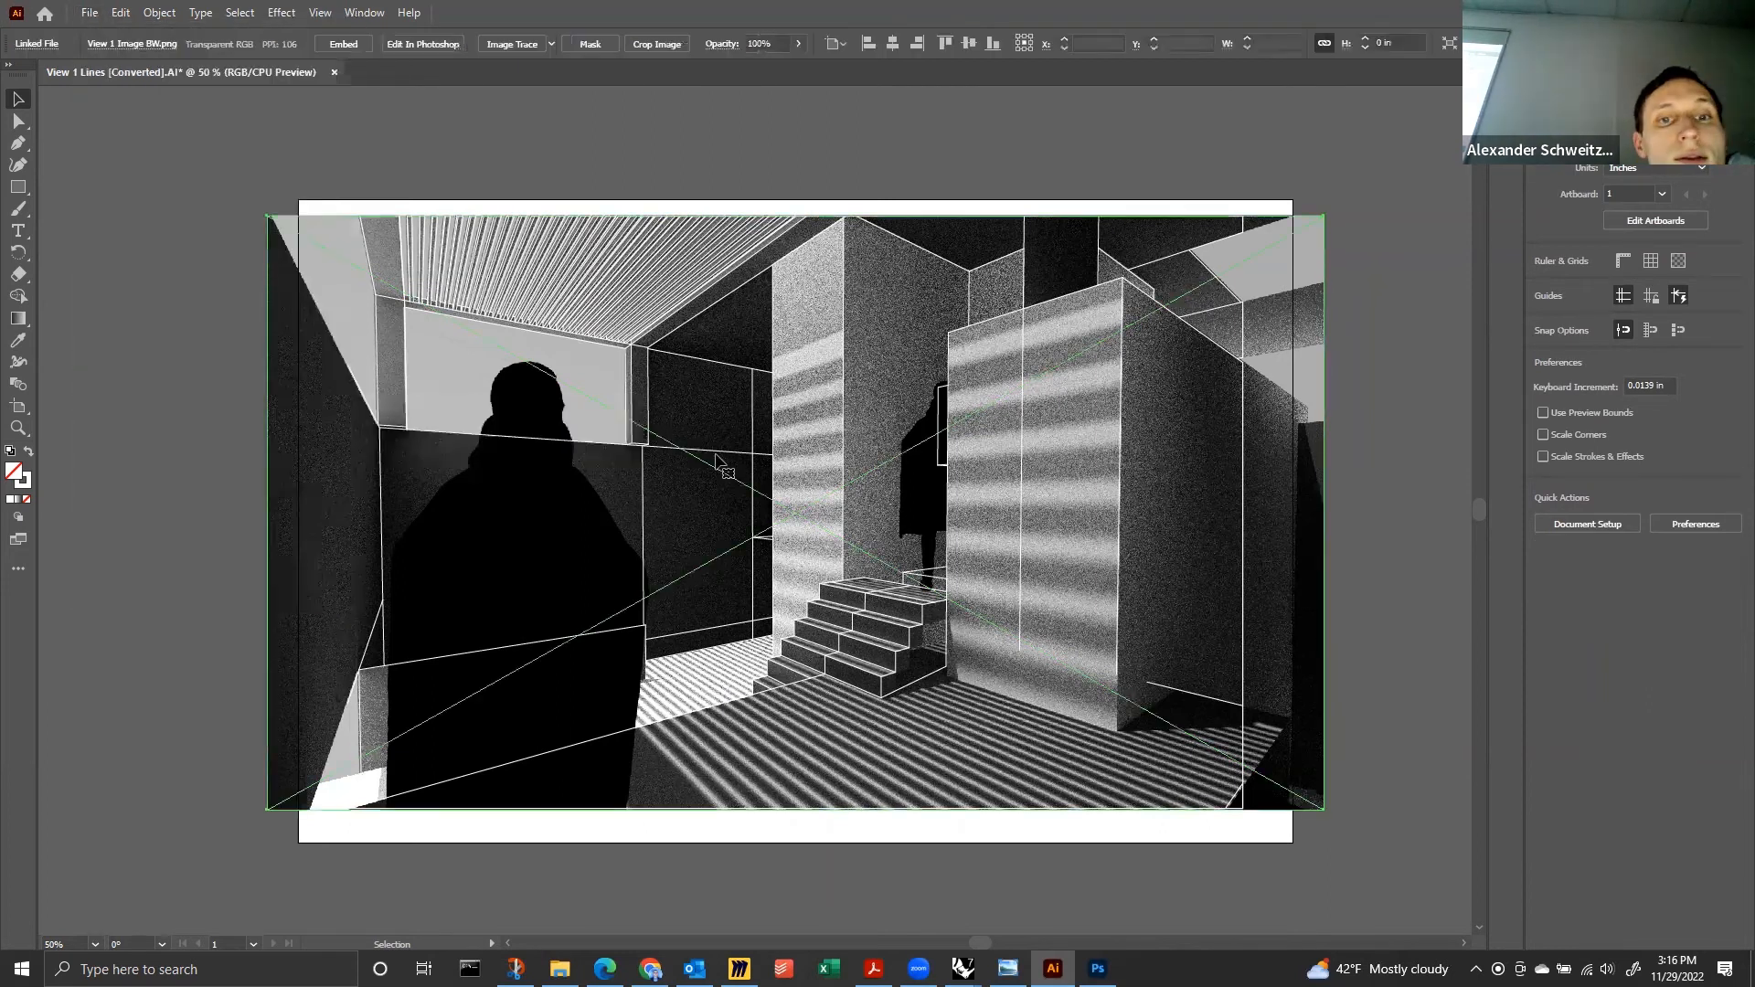
pyautogui.click(717, 454)
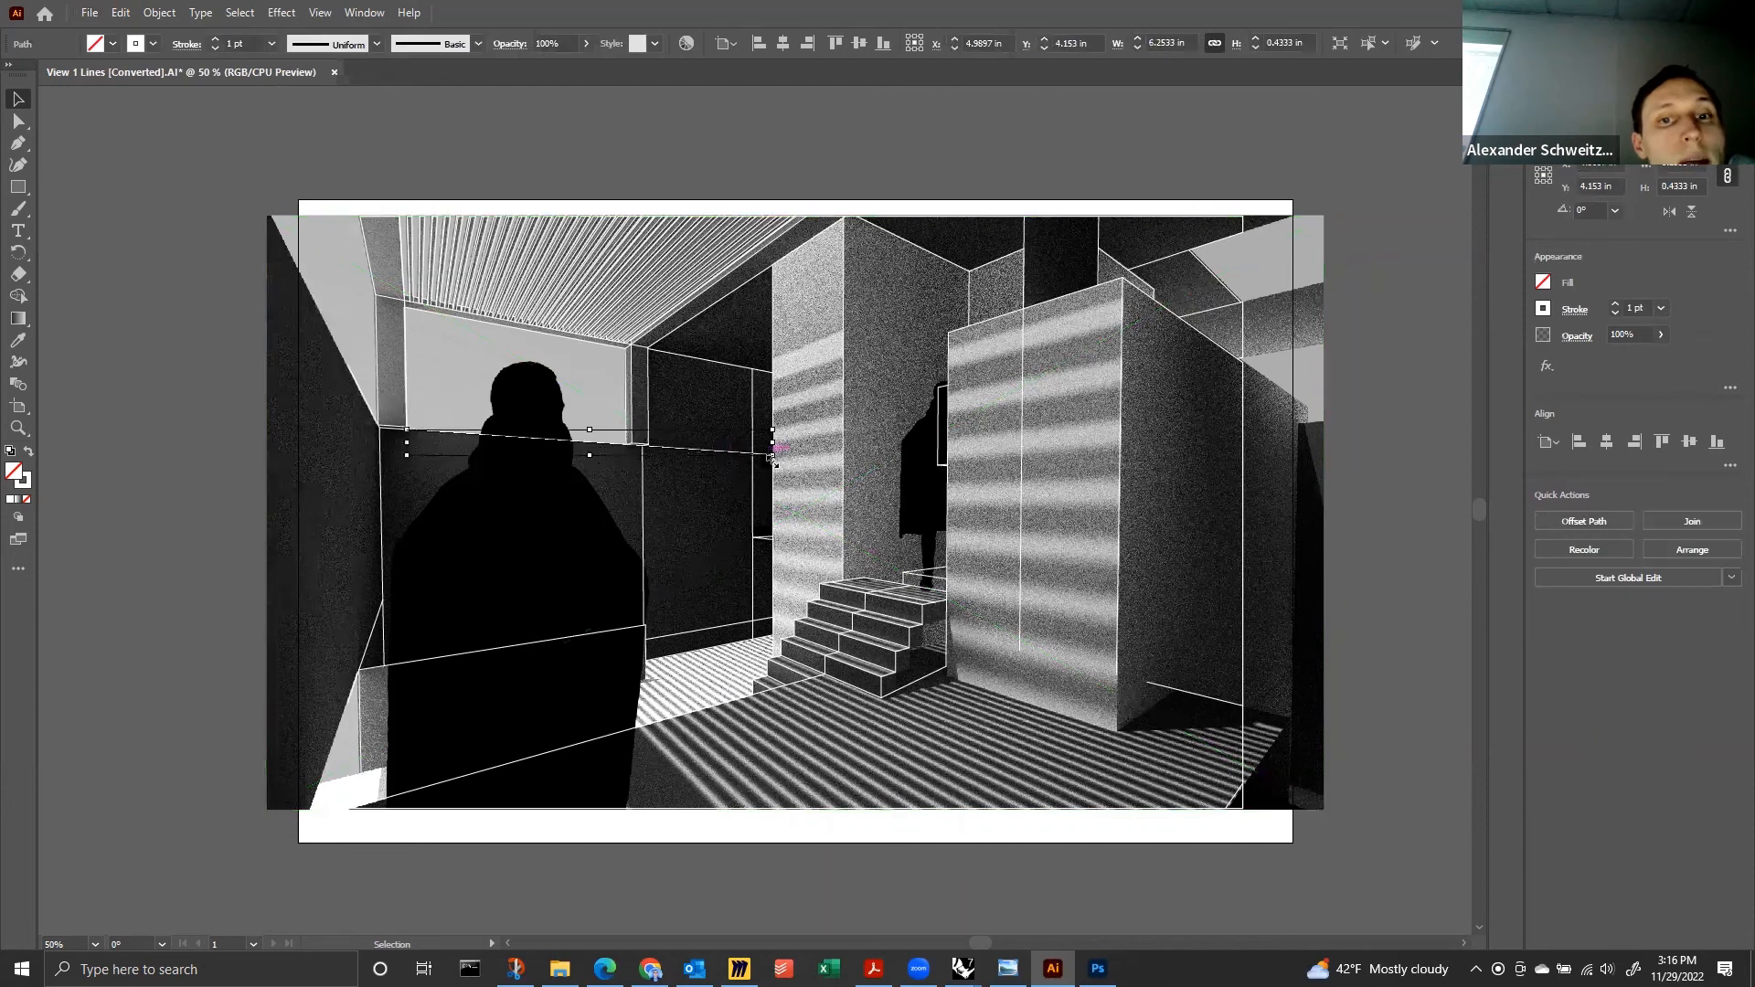
pyautogui.press('a')
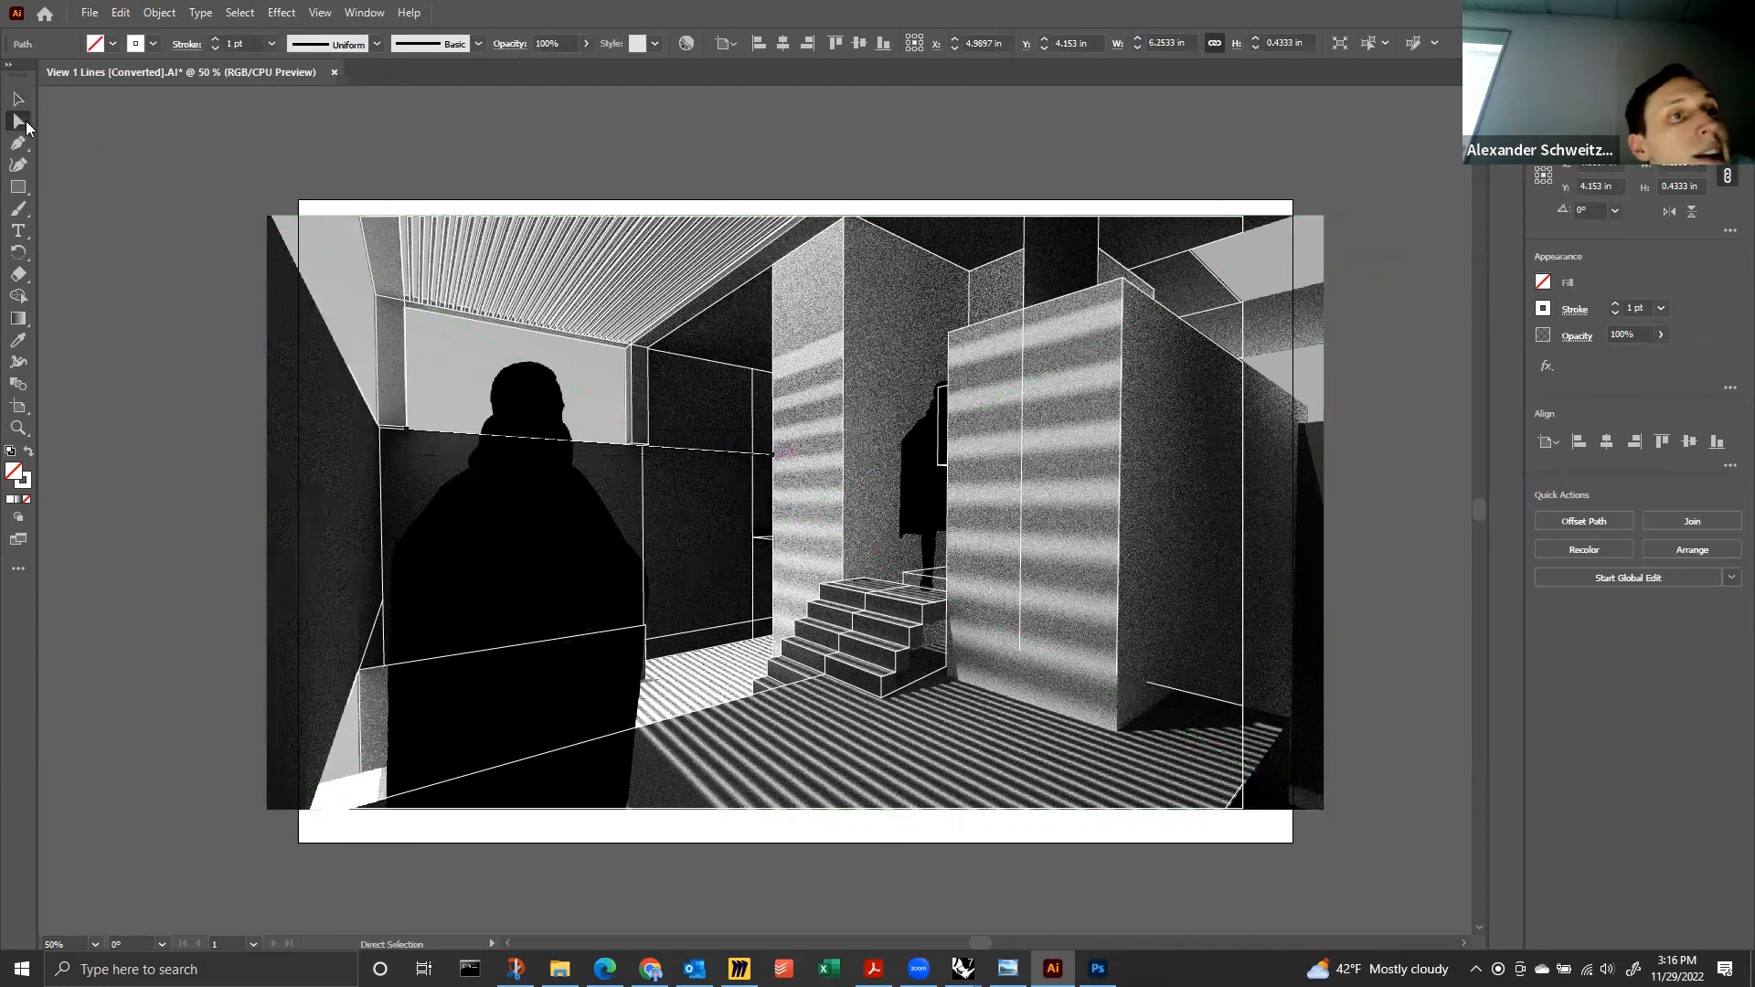
pyautogui.click(774, 451)
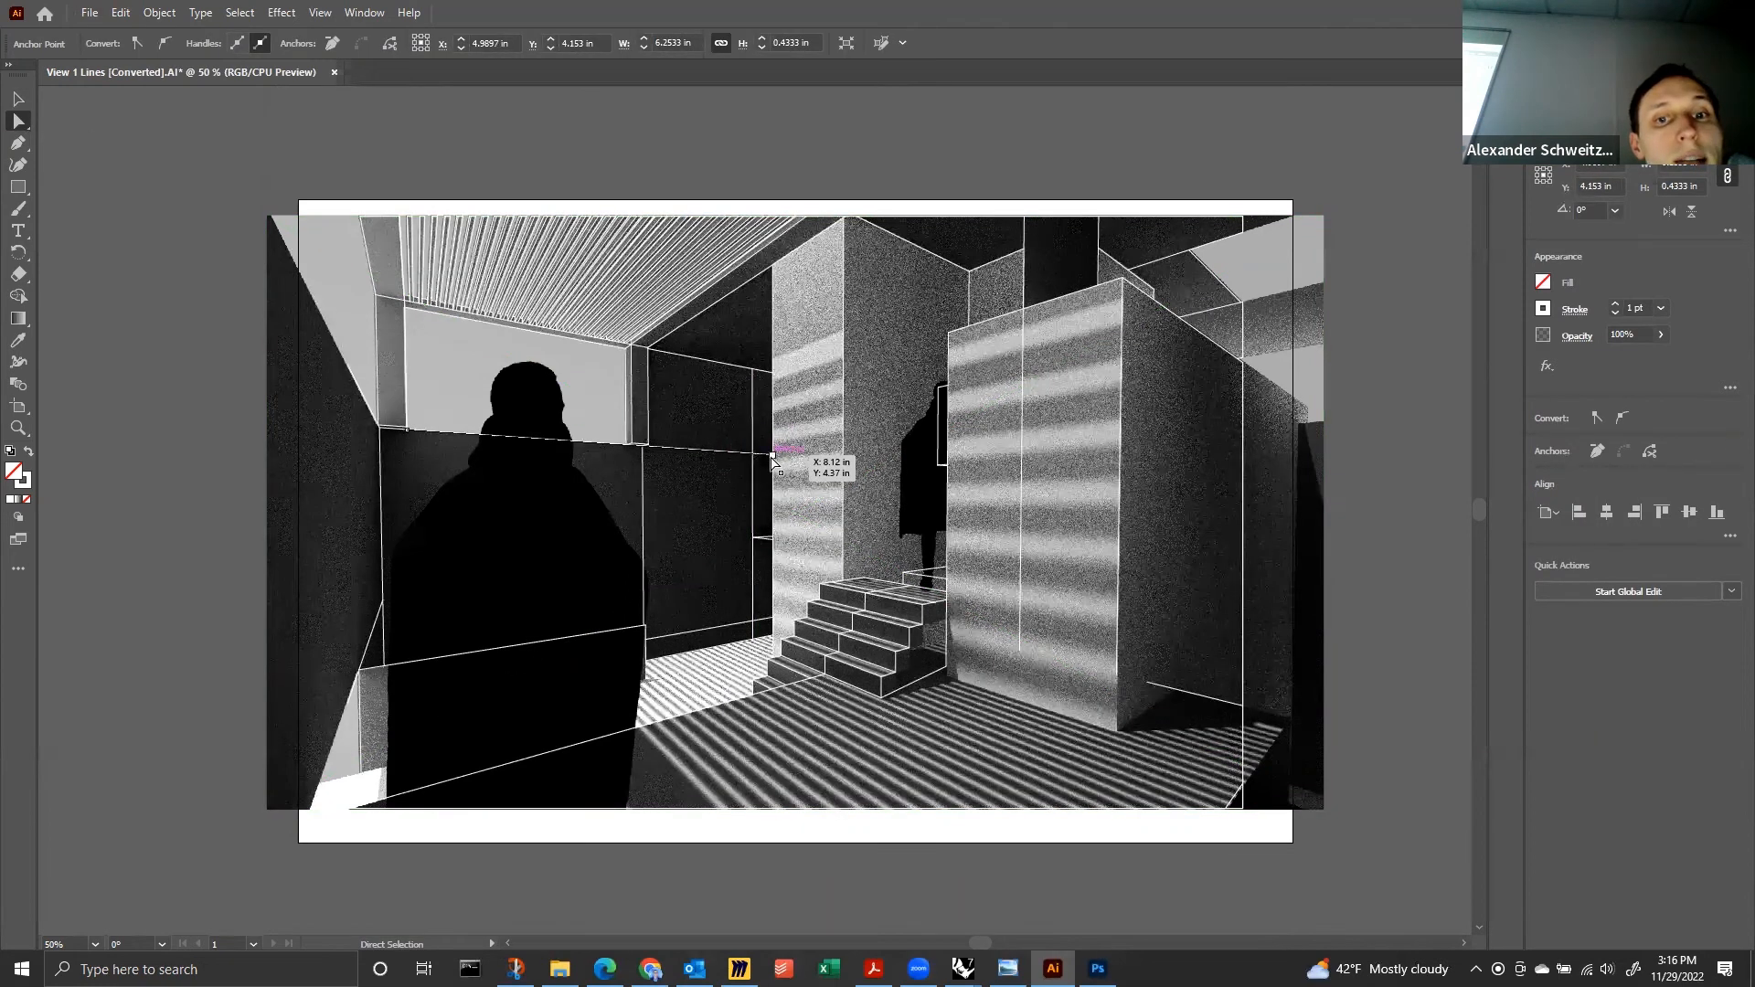
pyautogui.moveTo(773, 454); pyautogui.dragTo(631, 447)
pyautogui.click(695, 563)
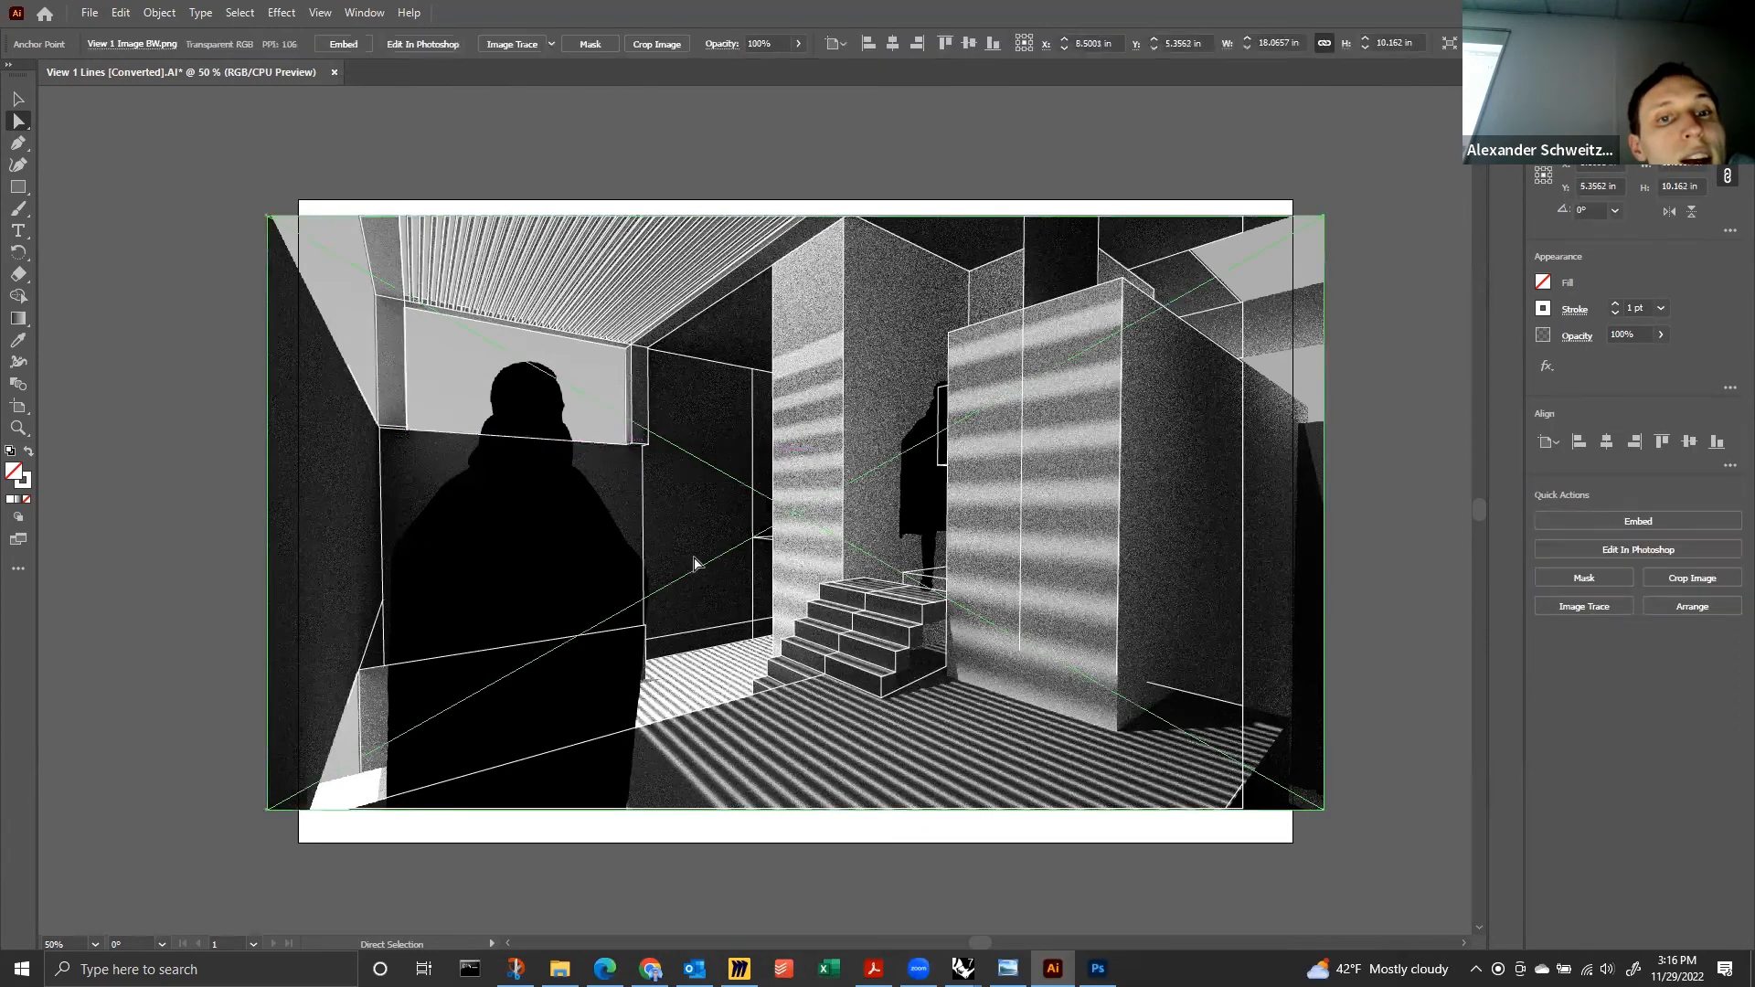
# Delete the two vertical lines on the dark back wall between the foreground figure and the striped column.
pyautogui.click(644, 491)
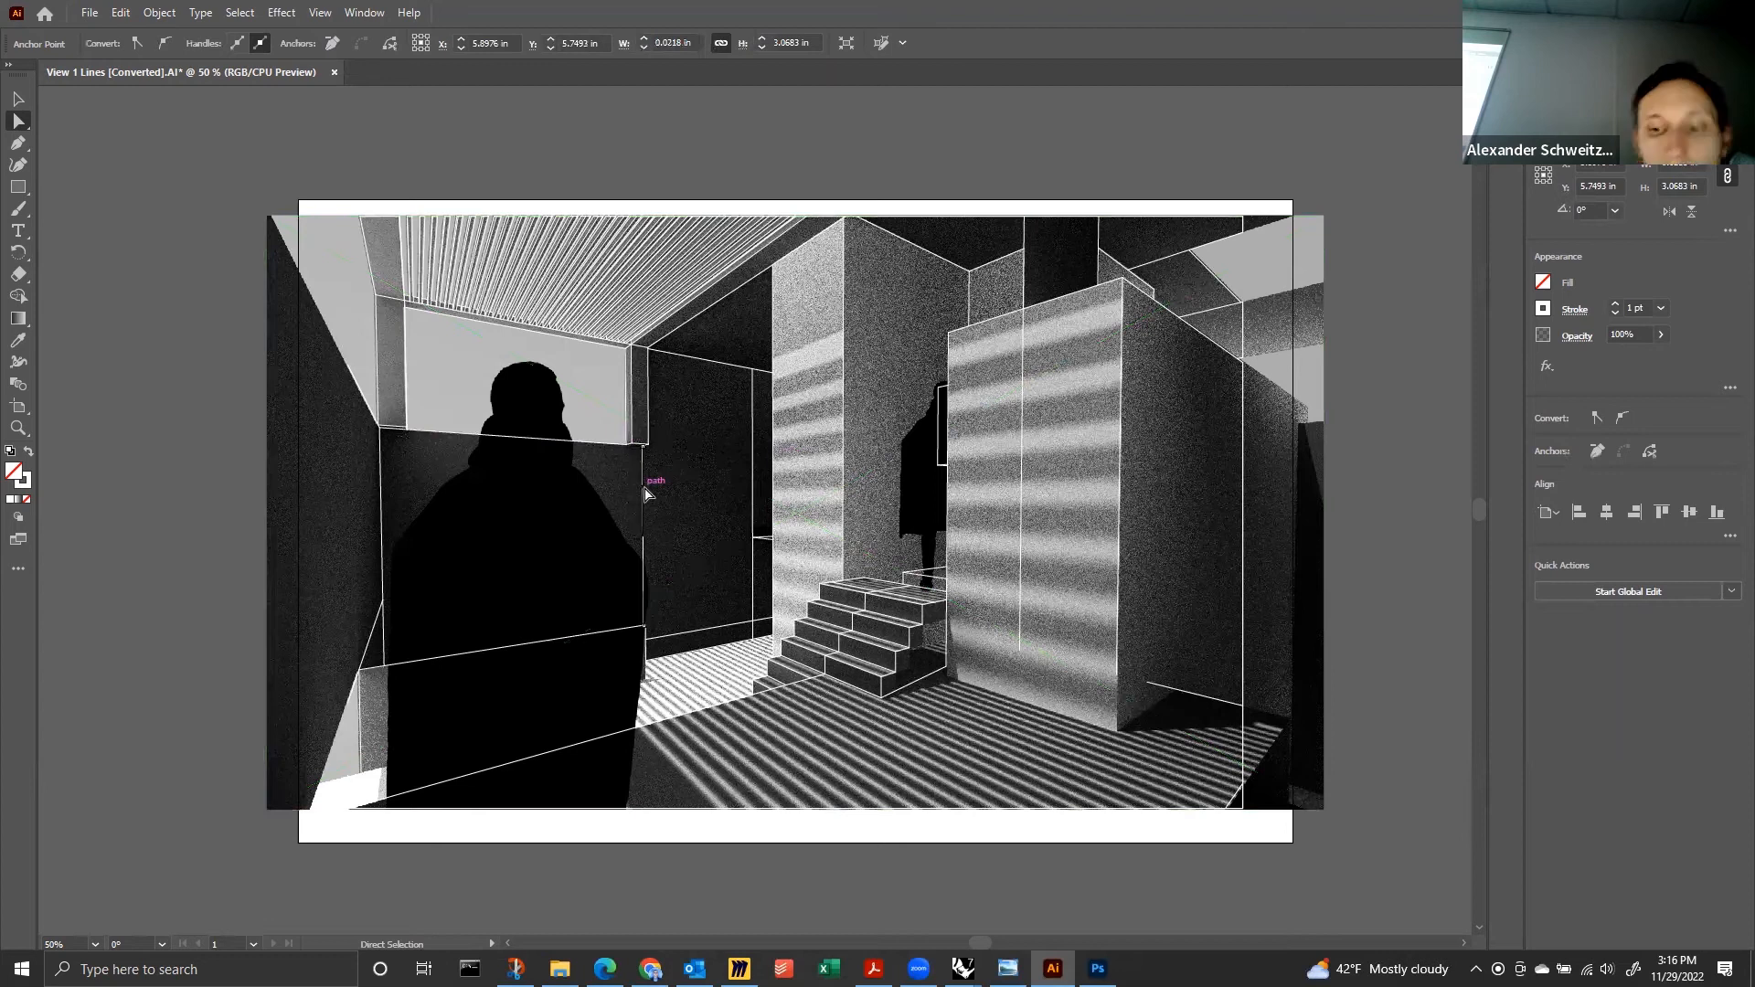
pyautogui.press('Delete')
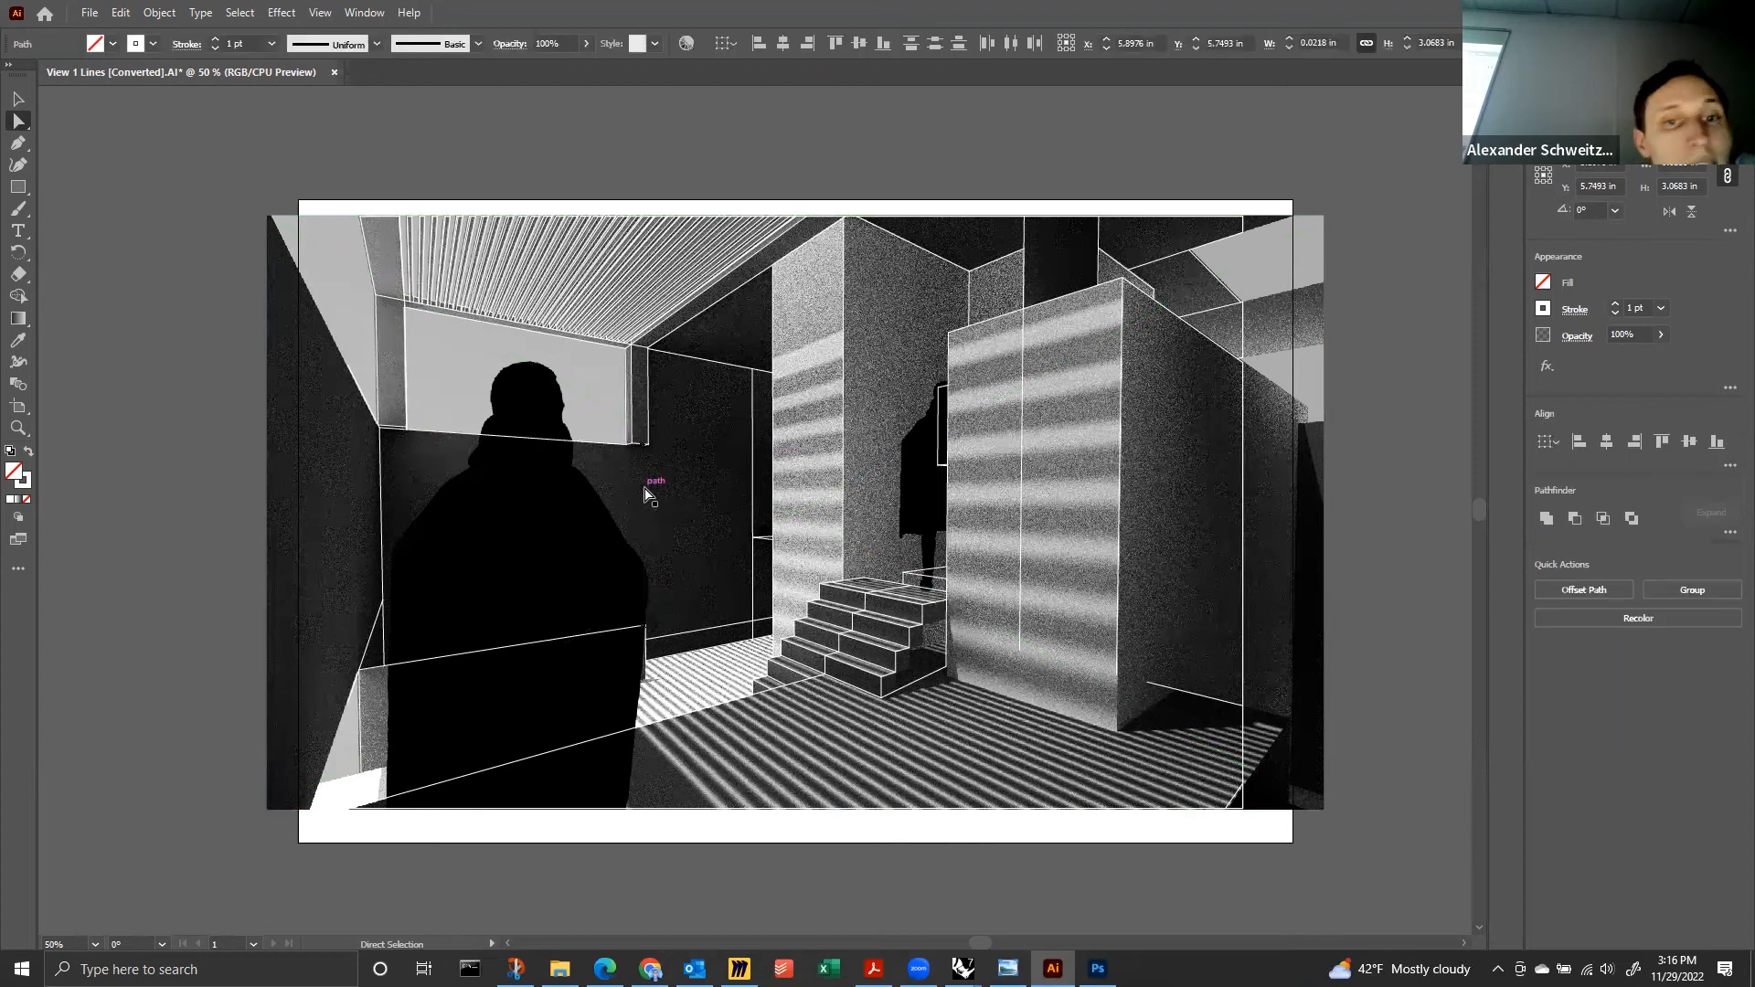
pyautogui.click(752, 507)
pyautogui.click(753, 508)
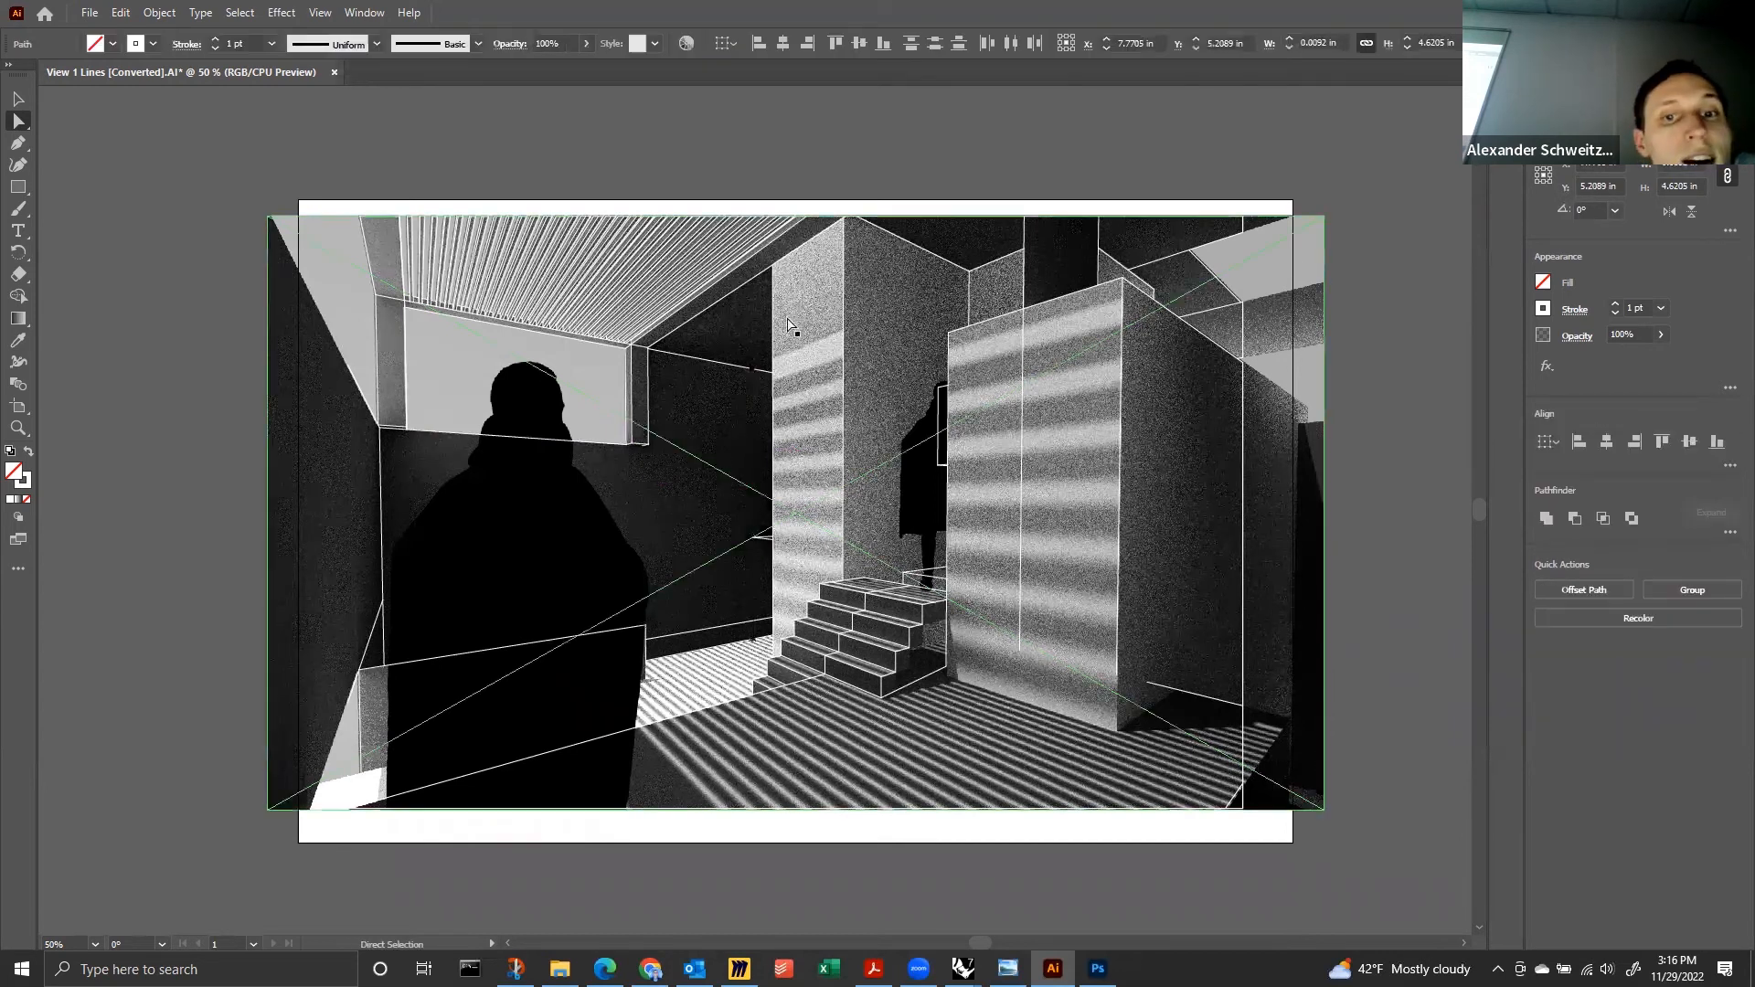
# Examine up close the short leftover line segments where the dark back wall meets the striped column.
pyautogui.click(752, 371)
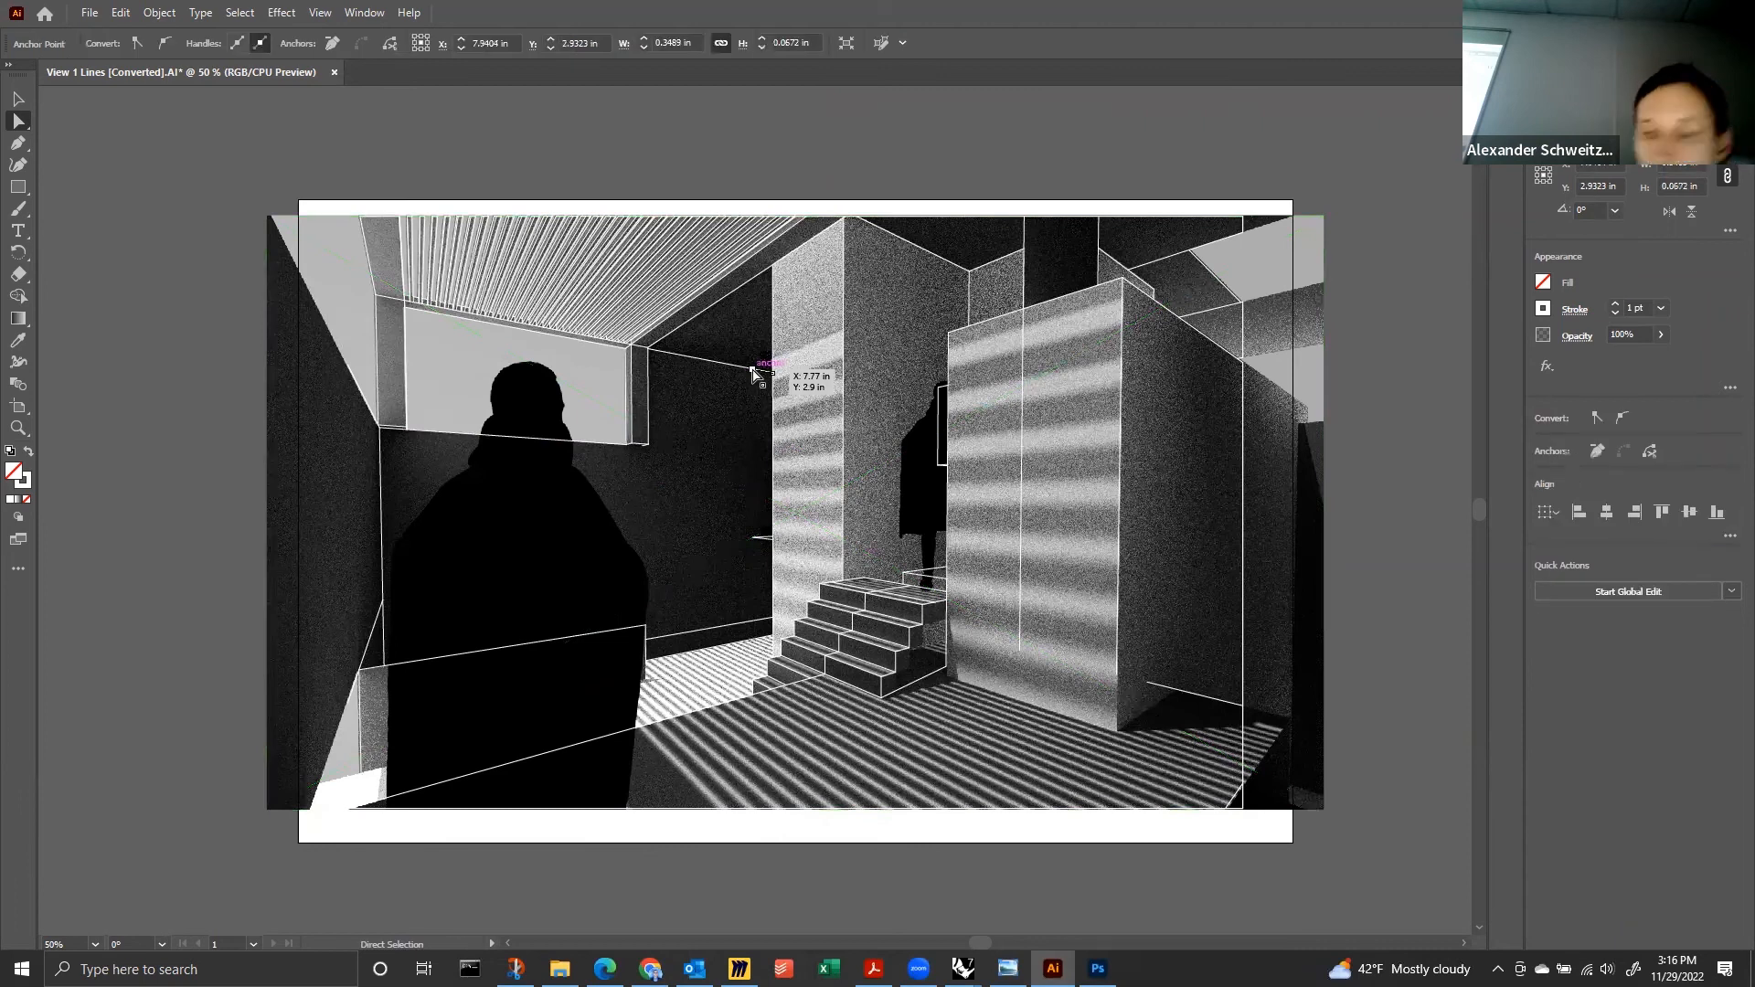
pyautogui.hotkey('ctrl', '=')
pyautogui.hotkey('ctrl', '=')
pyautogui.hotkey('ctrl', '=')
pyautogui.hotkey('ctrl', '=')
pyautogui.hotkey('ctrl', '=')
pyautogui.hotkey('ctrl', '=')
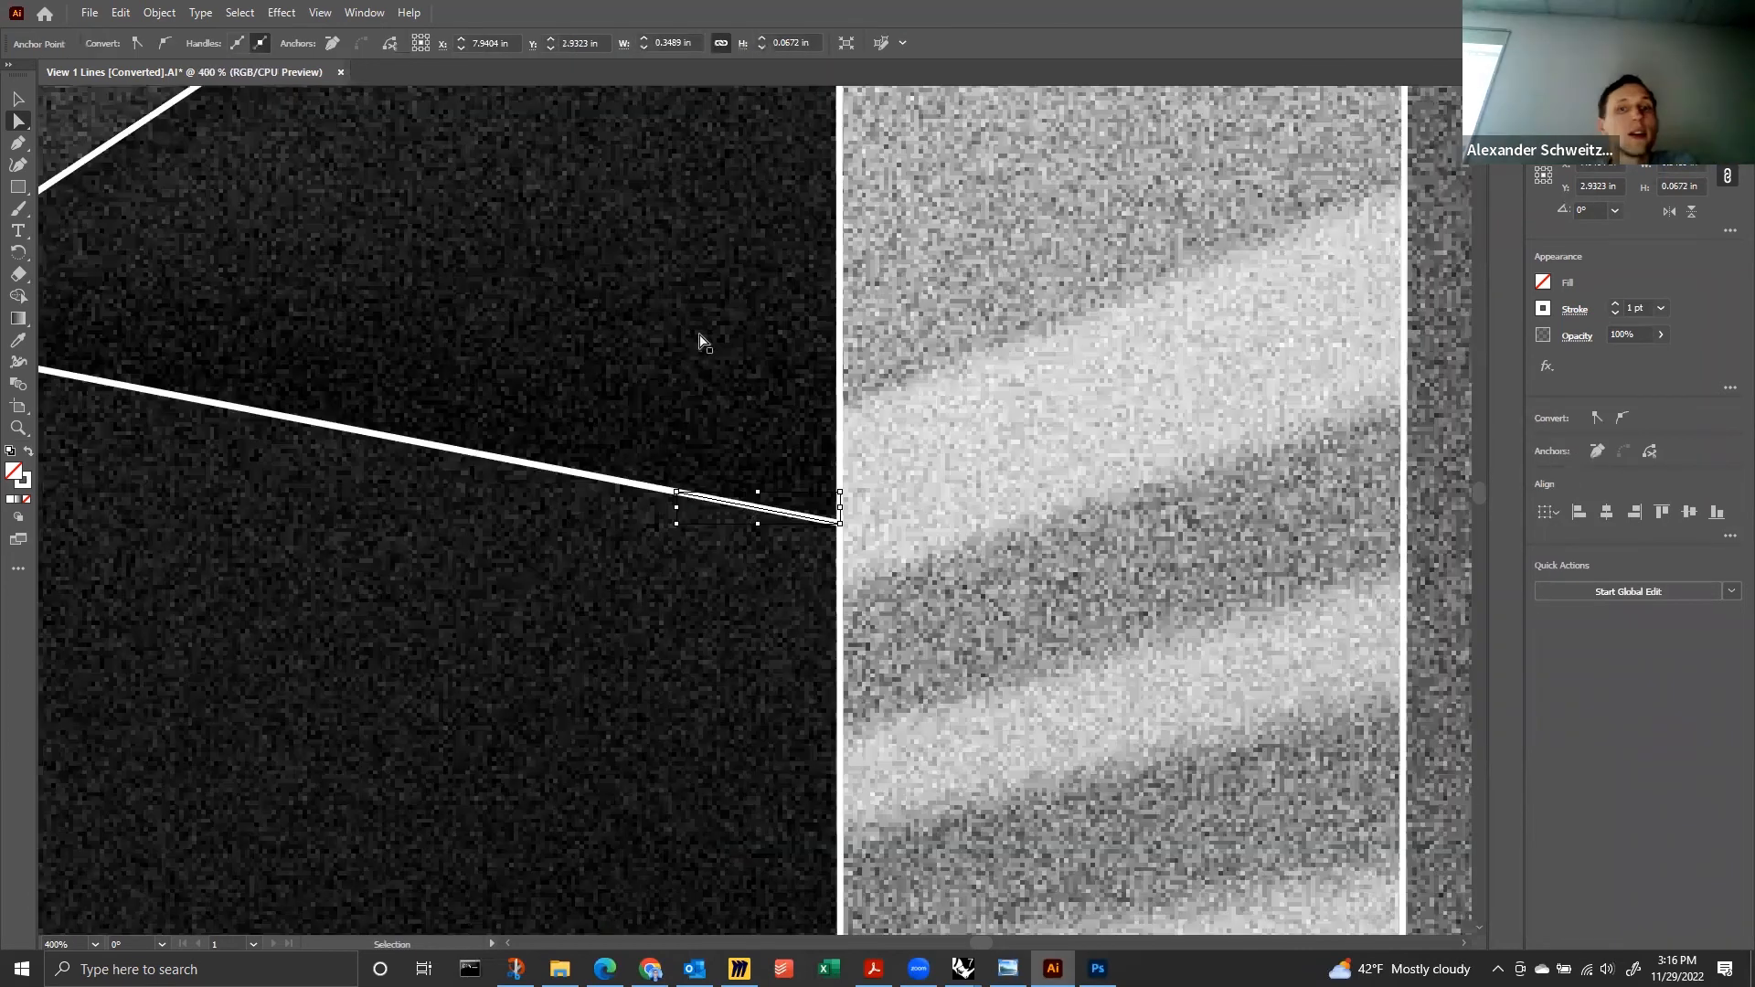
pyautogui.hotkey('ctrl', '=')
pyautogui.click(660, 469)
pyautogui.hotkey('ctrl', '-')
pyautogui.hotkey('ctrl', '-')
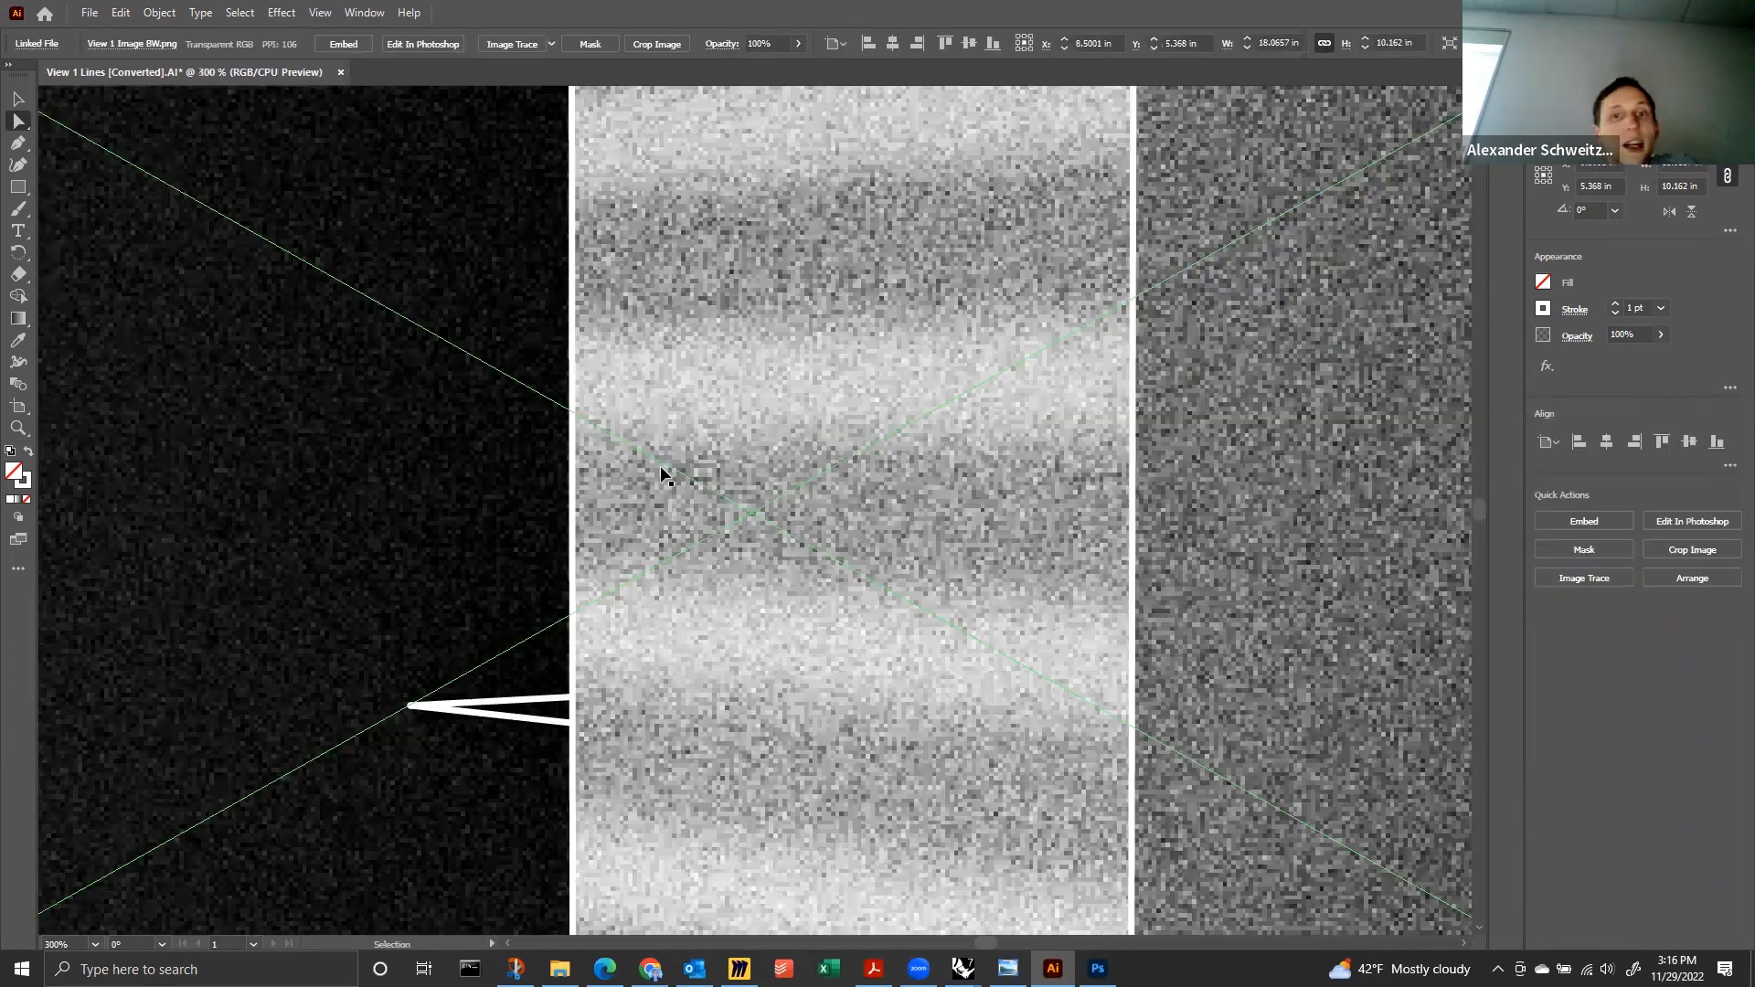
pyautogui.hotkey('ctrl', '-')
pyautogui.hotkey('ctrl', '-')
pyautogui.hotkey('ctrl', '-')
pyautogui.hotkey('ctrl', '-')
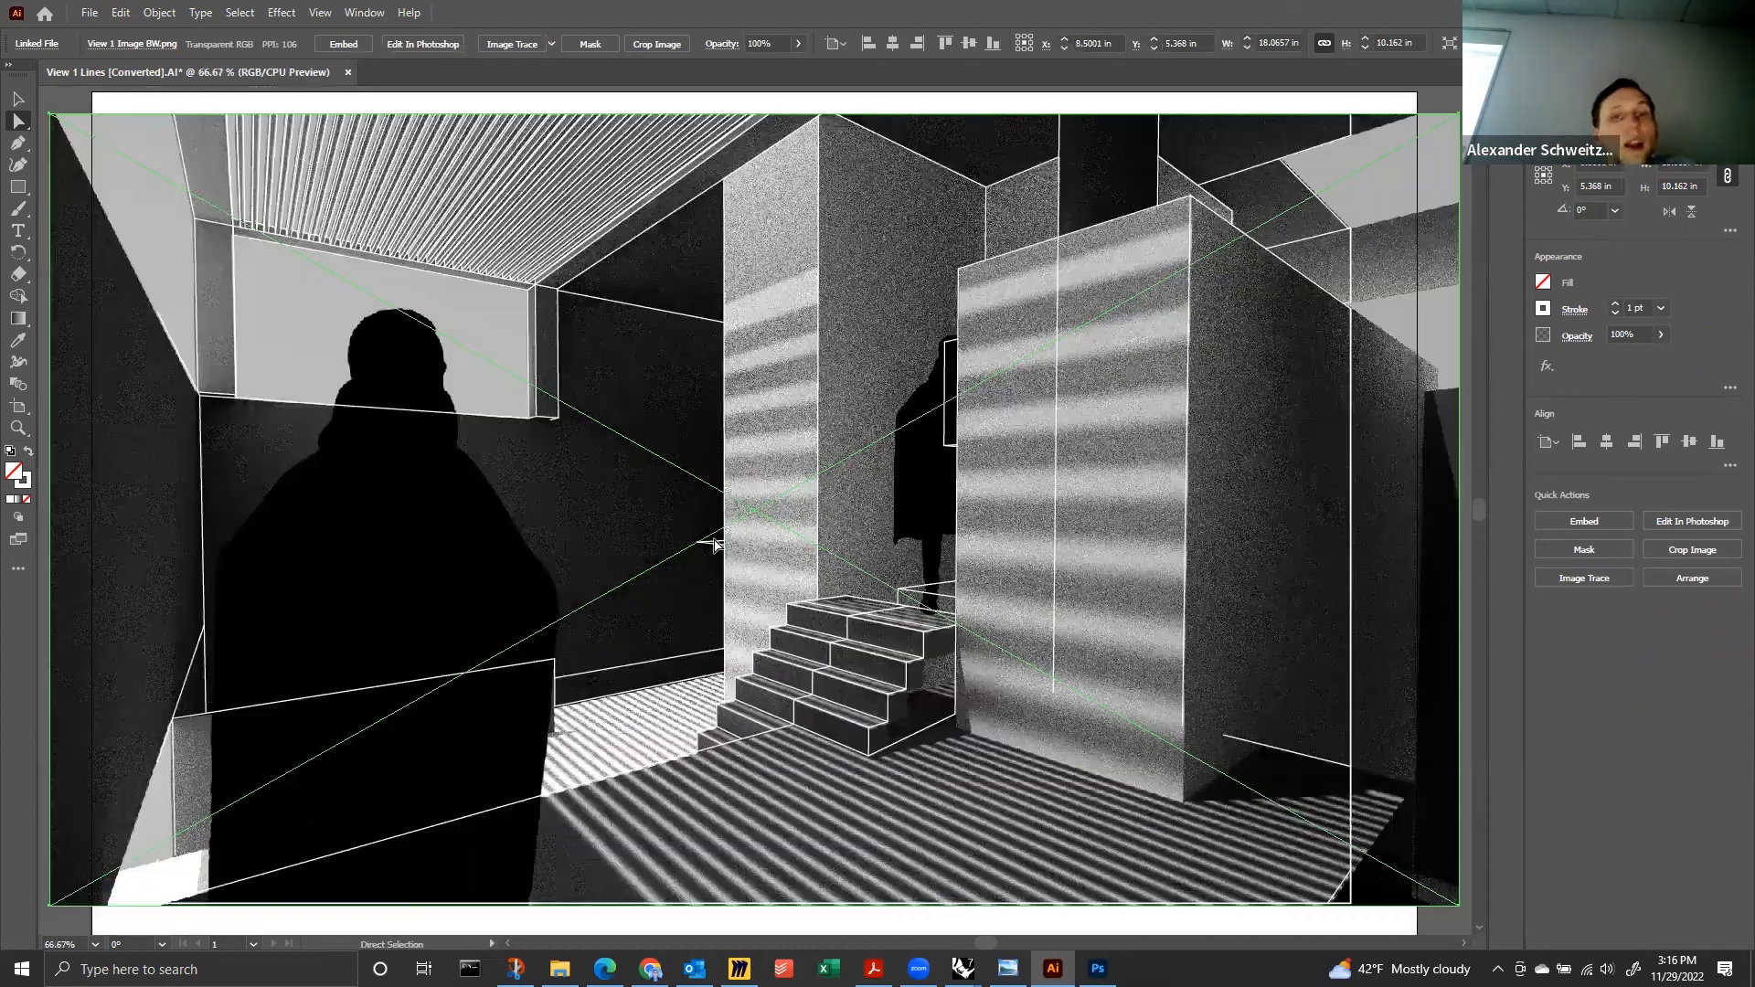
# Delete the short leftover line segment where the dark back wall meets the striped column.
pyautogui.click(718, 546)
pyautogui.press('Delete')
pyautogui.click(718, 548)
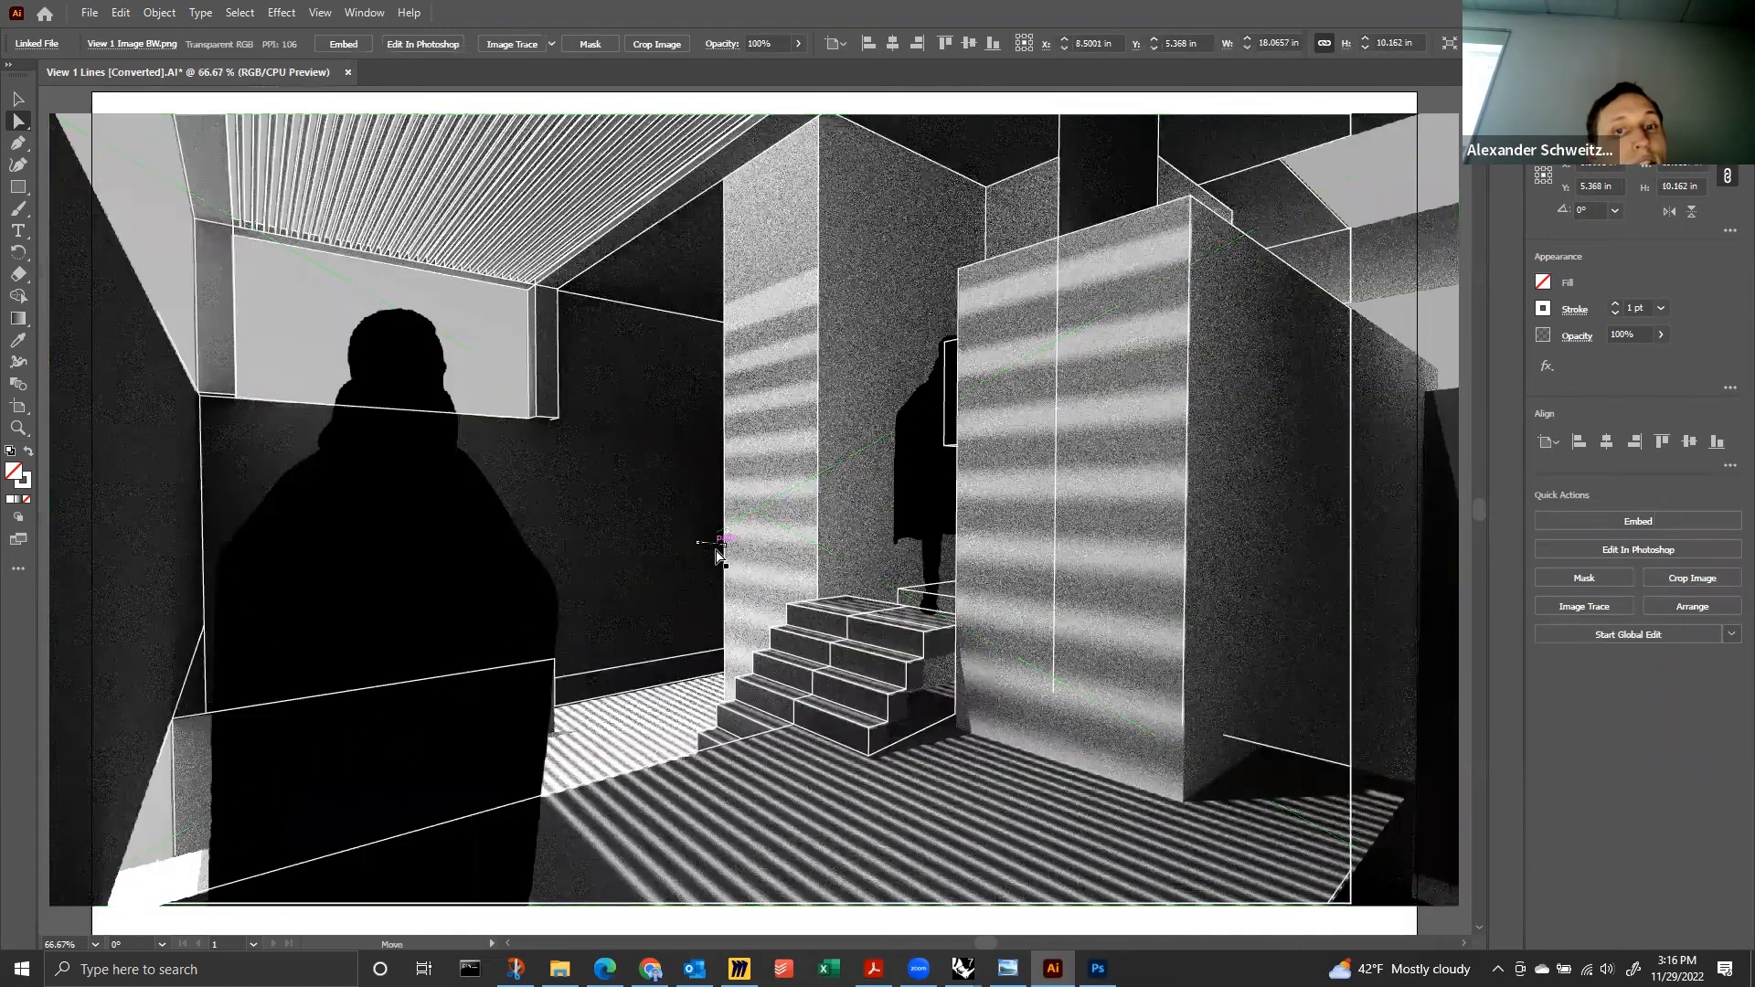
pyautogui.click(717, 545)
pyautogui.press('Delete')
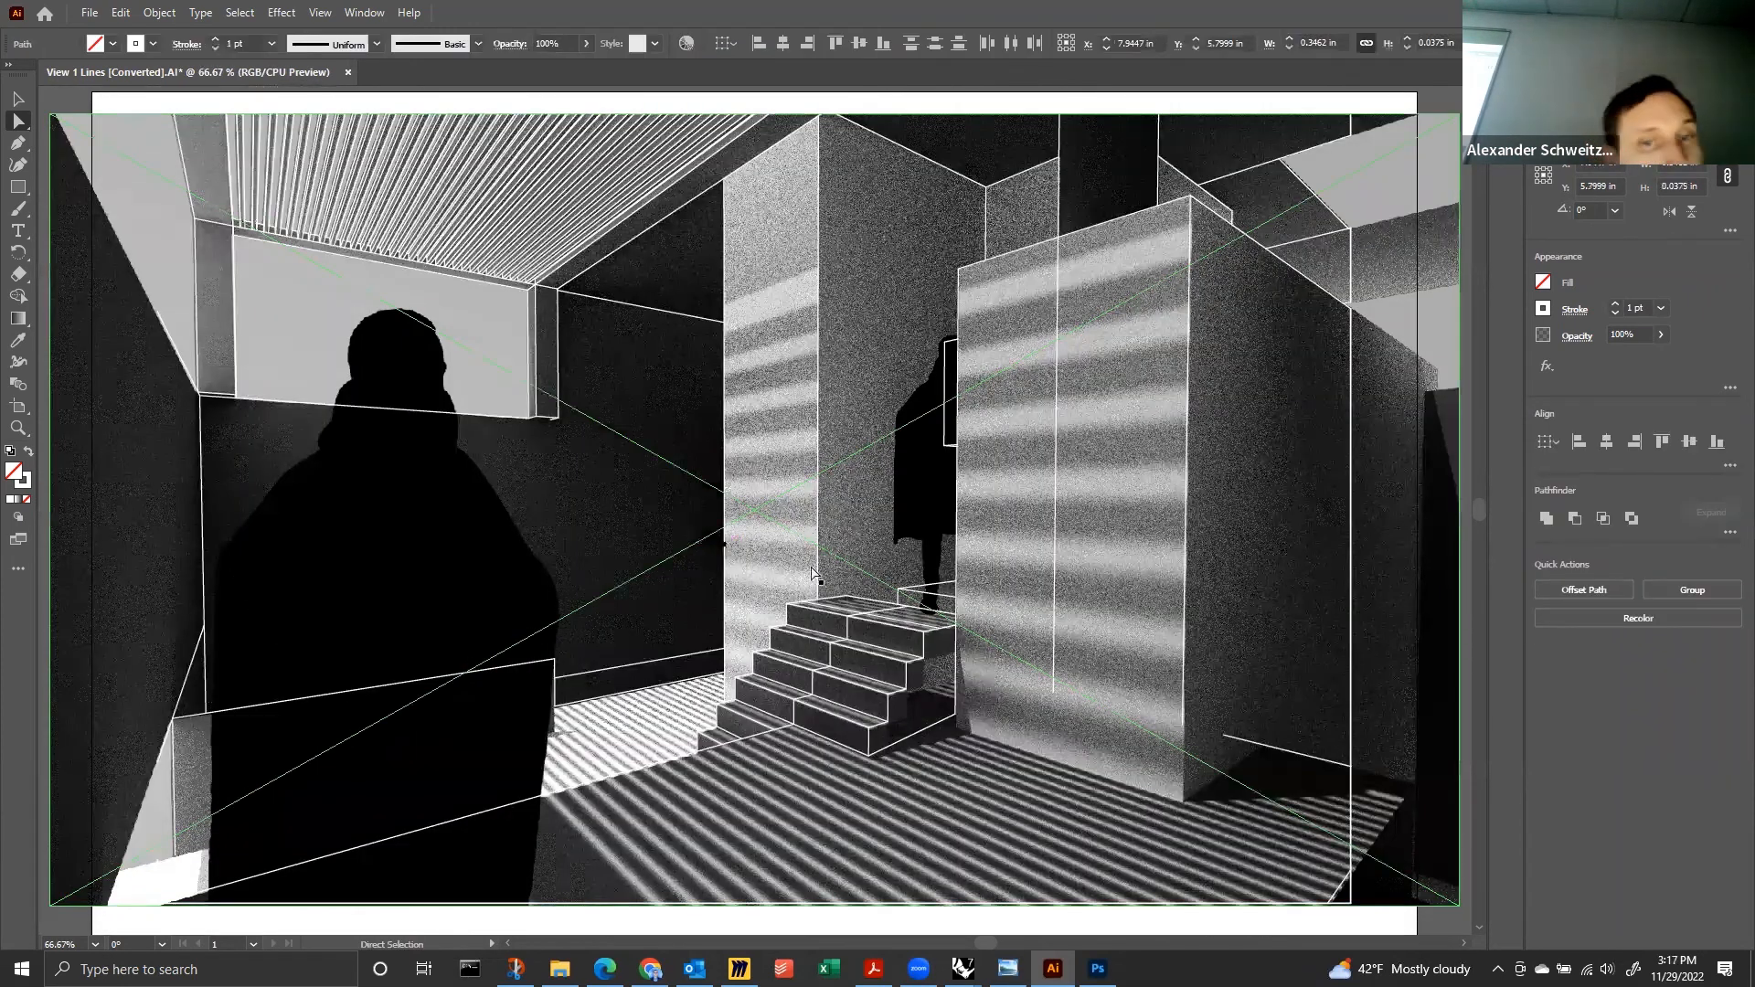
pyautogui.click(722, 560)
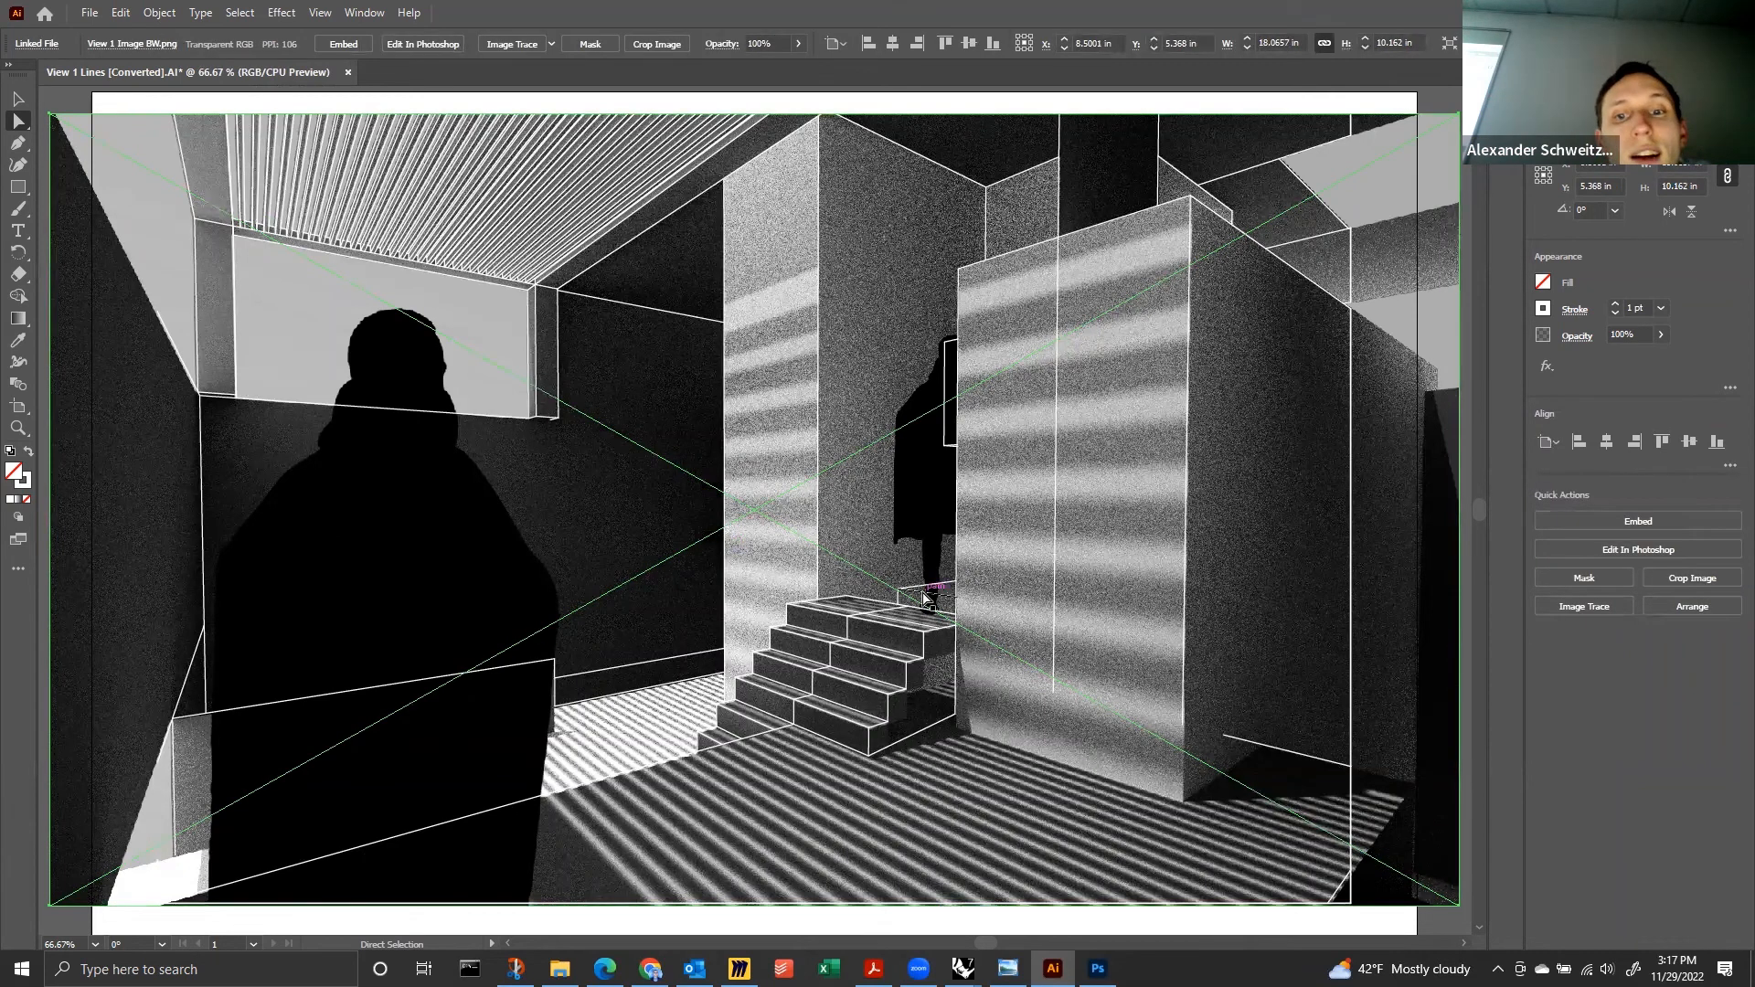
# Delete the short sloping line and the small vertical line around the distant figure's feet at the top of the stairs.
pyautogui.click(964, 614)
pyautogui.click(930, 596)
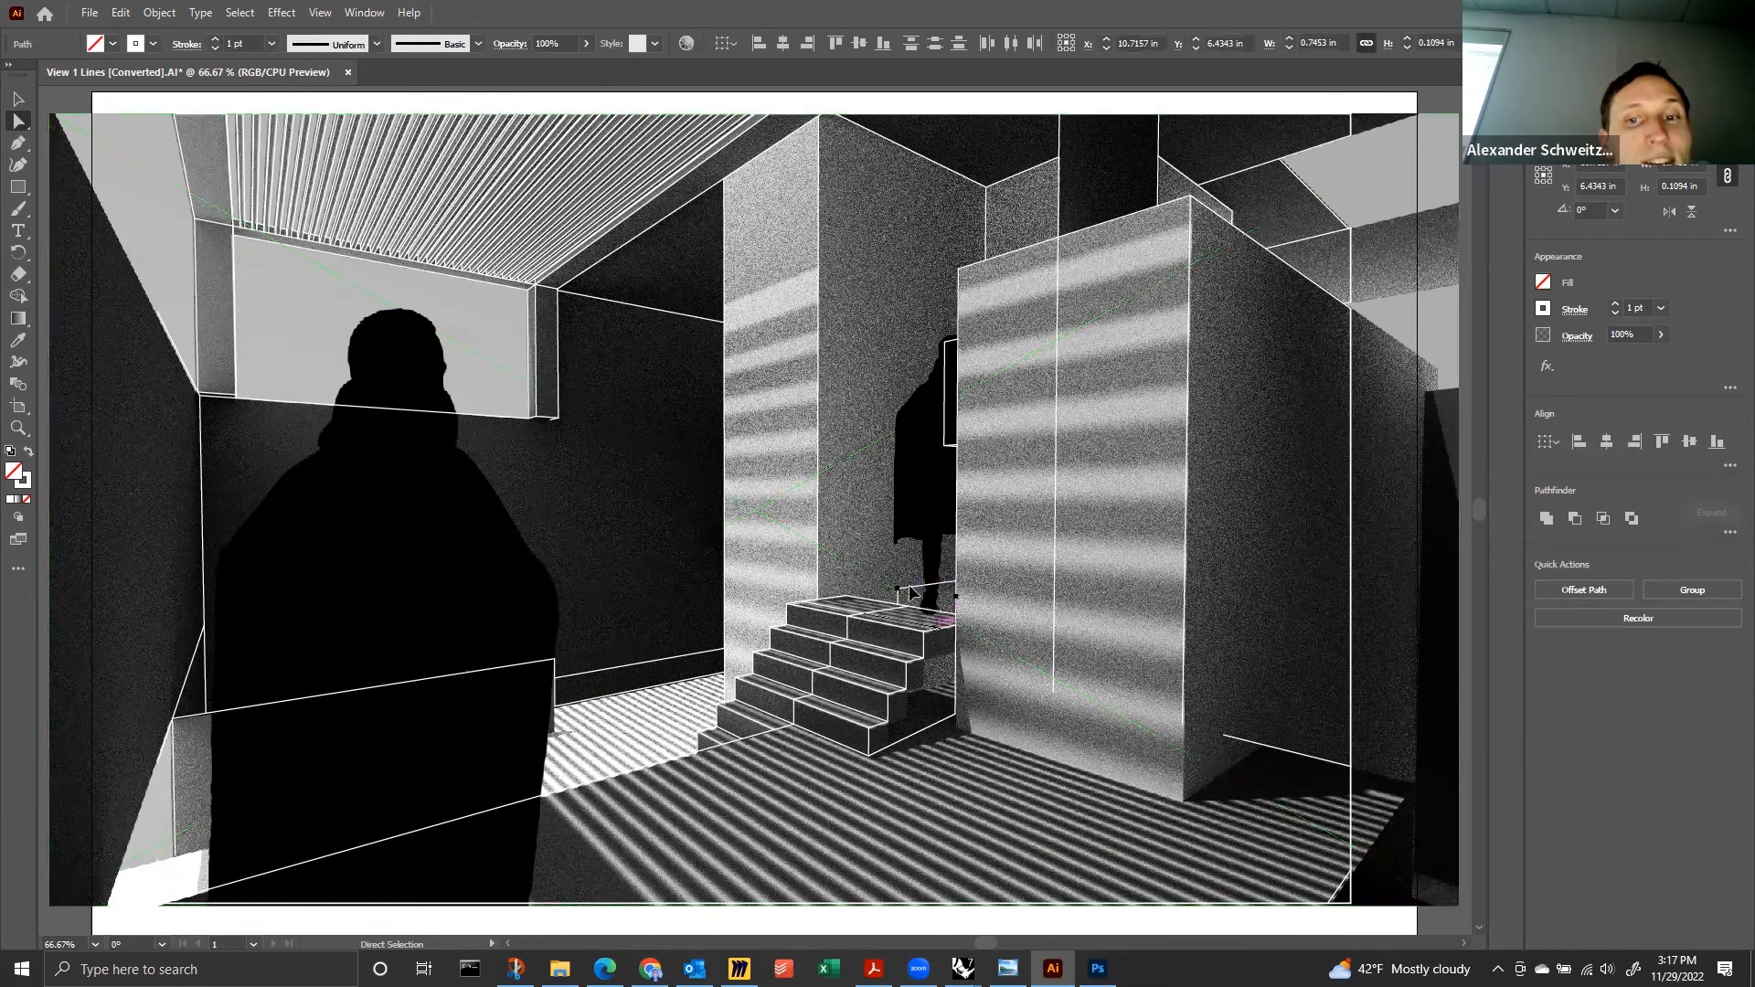
pyautogui.click(925, 585)
pyautogui.press('Delete')
pyautogui.click(897, 598)
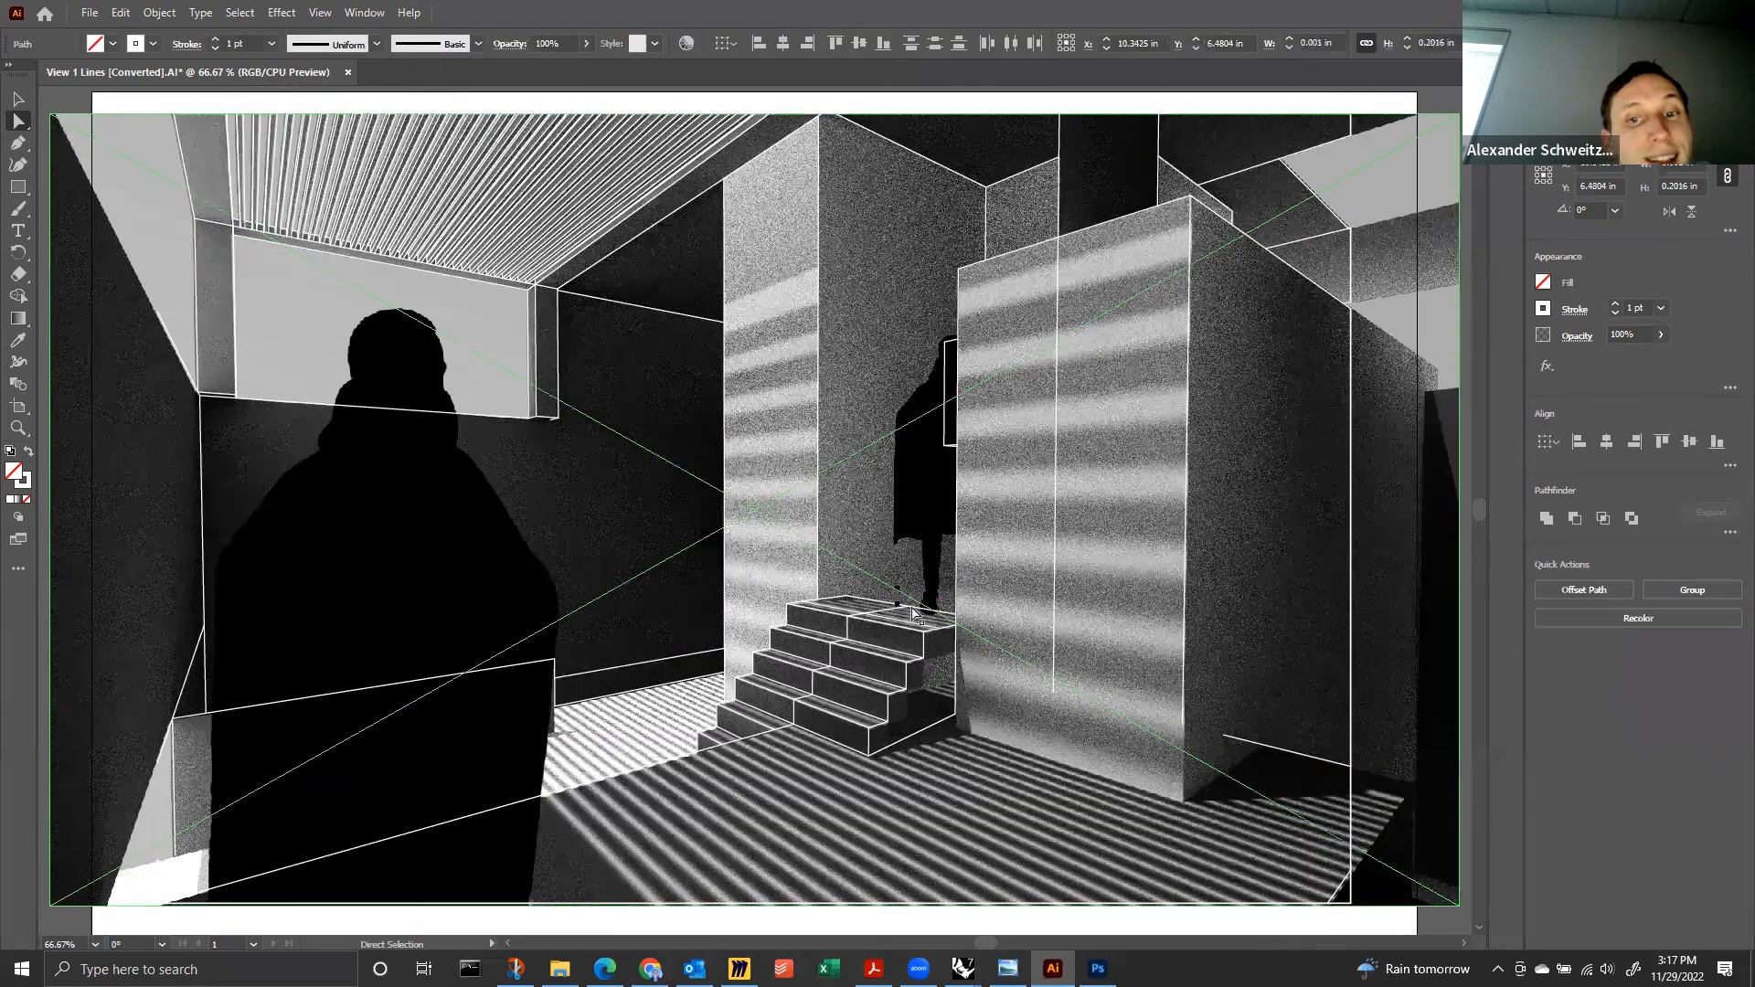
# Delete the seam segments running down the middle of the staircase across its top landing, treads and risers.
pyautogui.click(858, 616)
pyautogui.click(859, 617)
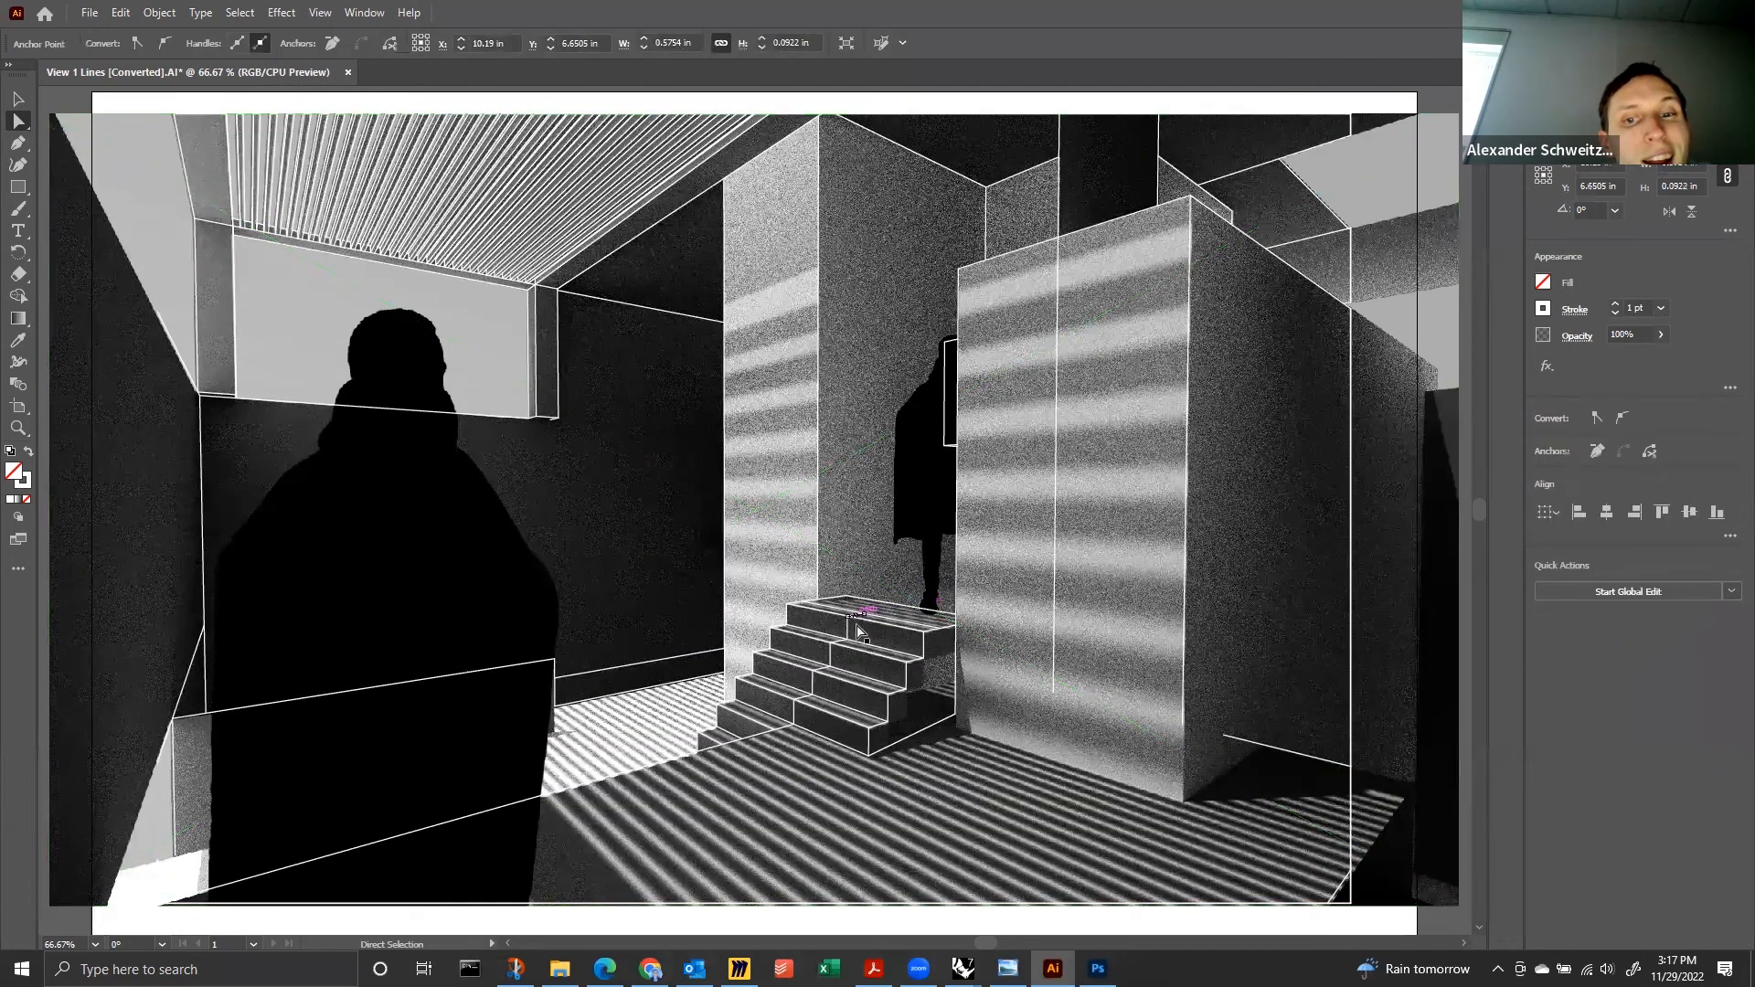
pyautogui.press('Delete')
pyautogui.click(852, 621)
pyautogui.click(847, 629)
pyautogui.press('Delete')
pyautogui.click(831, 647)
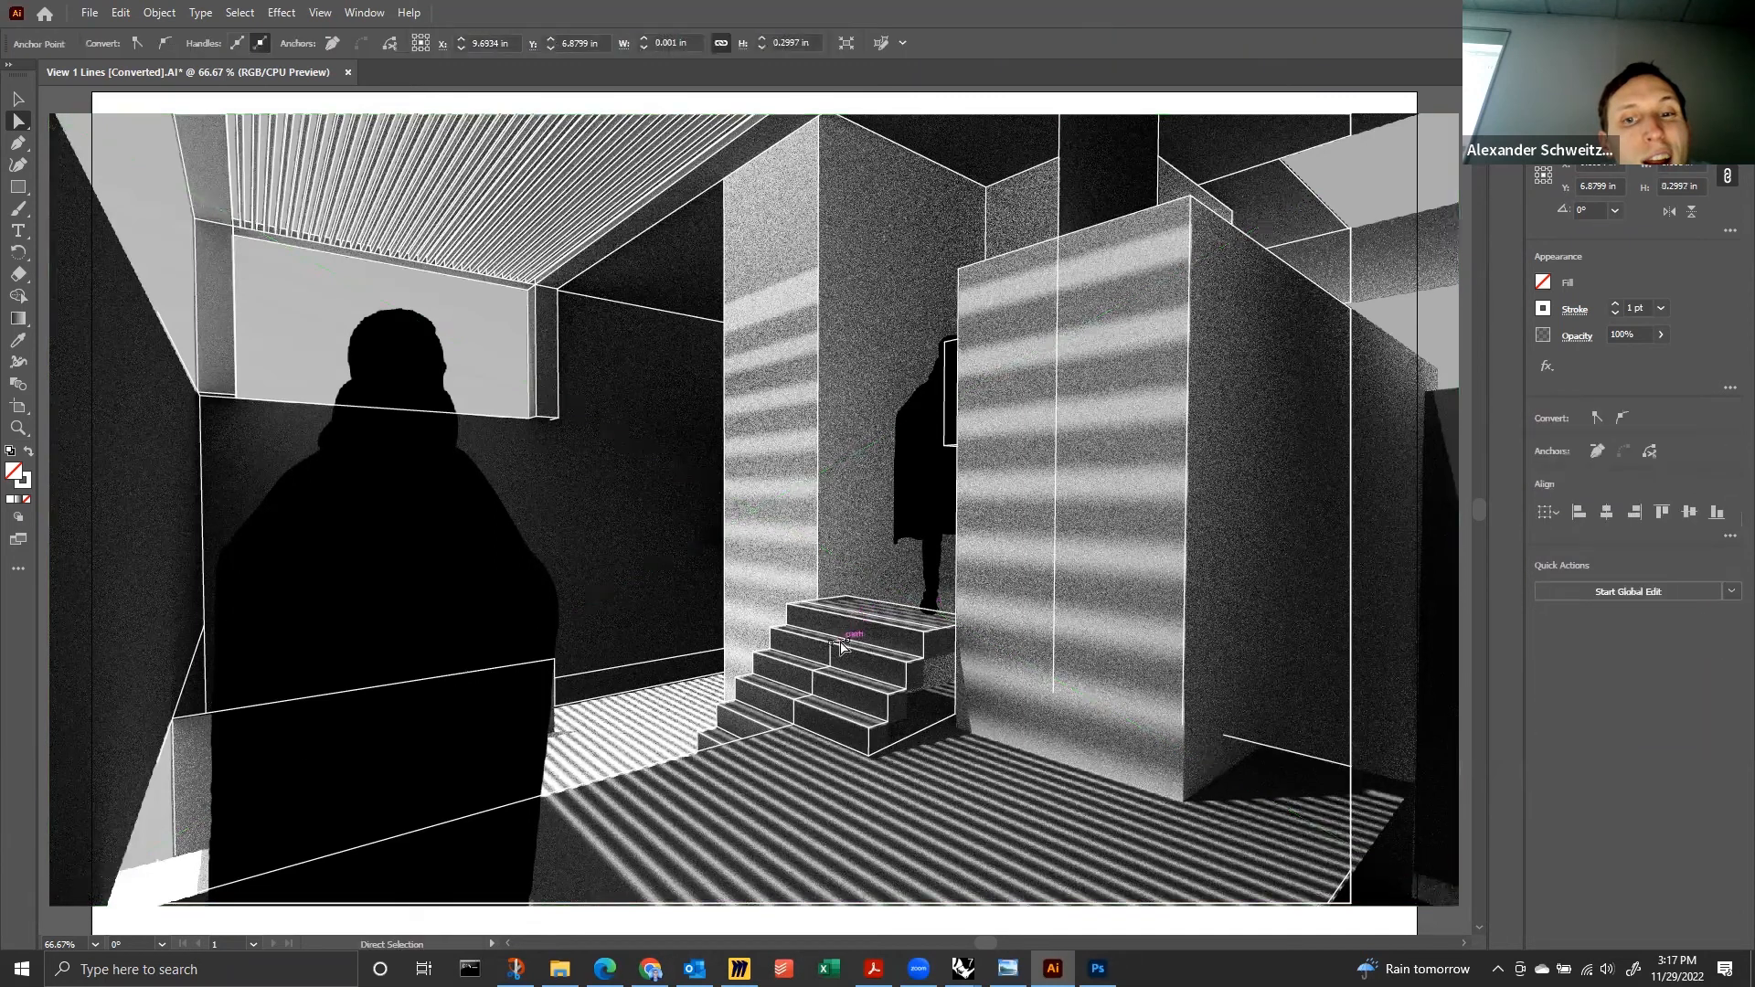
pyautogui.press('Delete')
pyautogui.click(830, 662)
pyautogui.press('Delete')
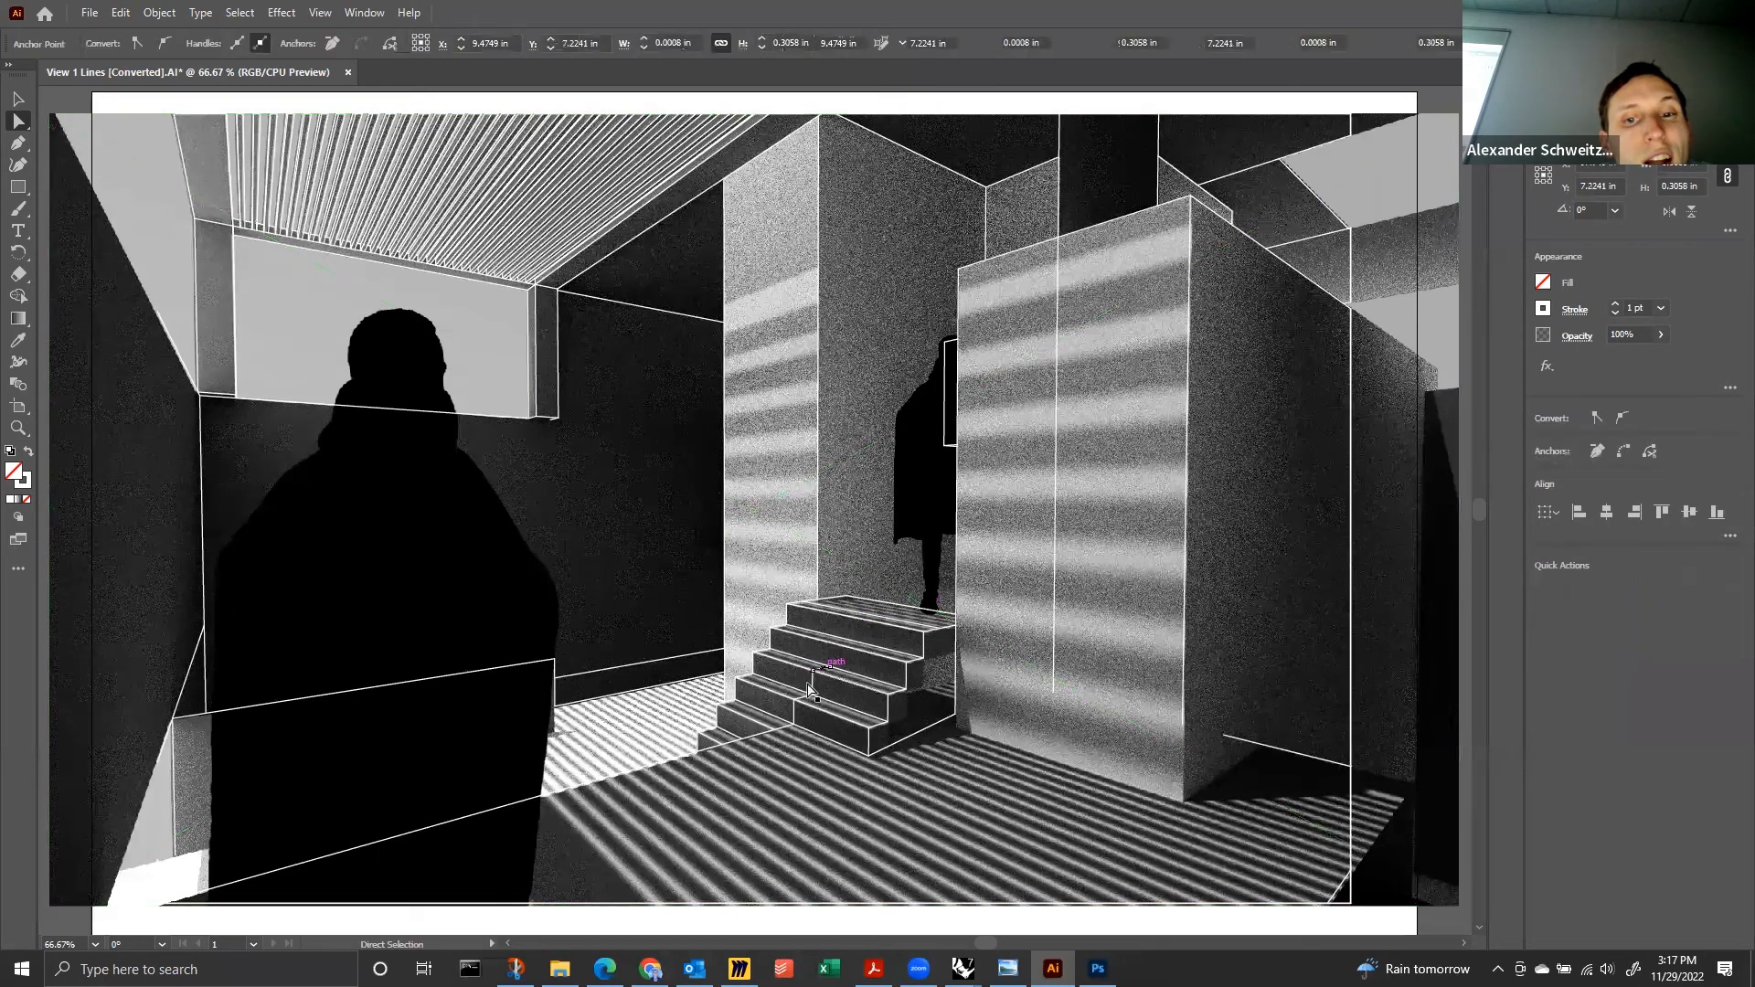
pyautogui.click(808, 701)
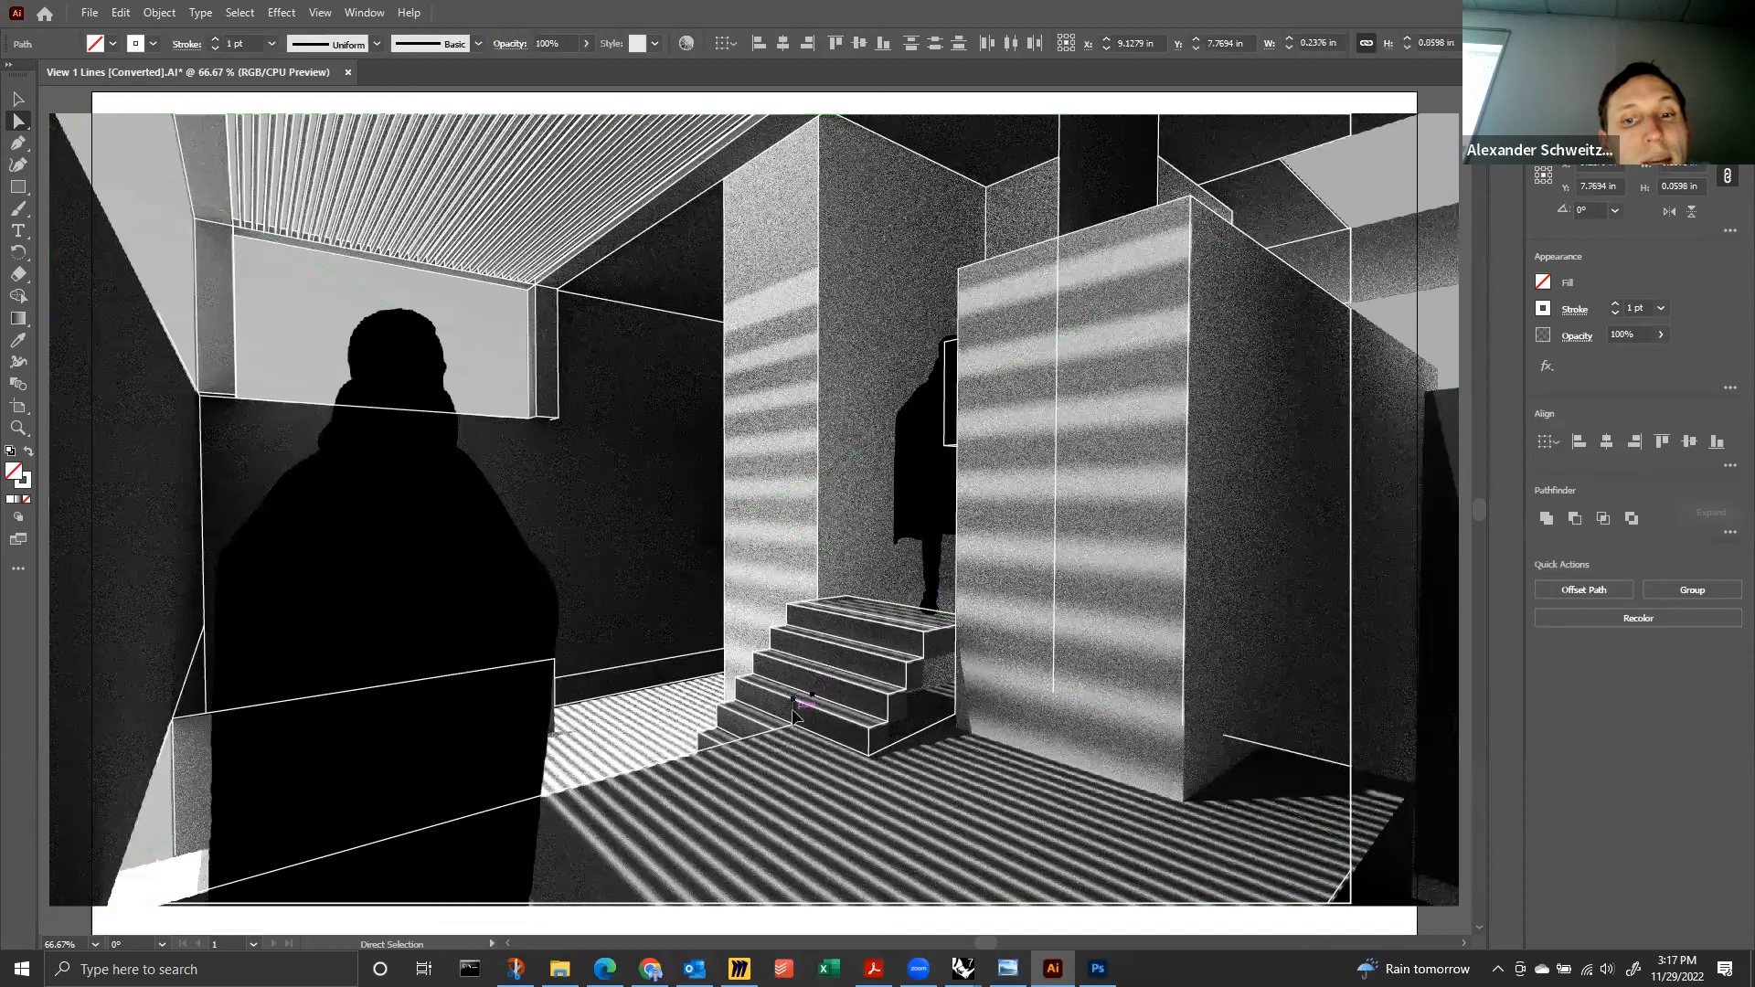
pyautogui.click(795, 719)
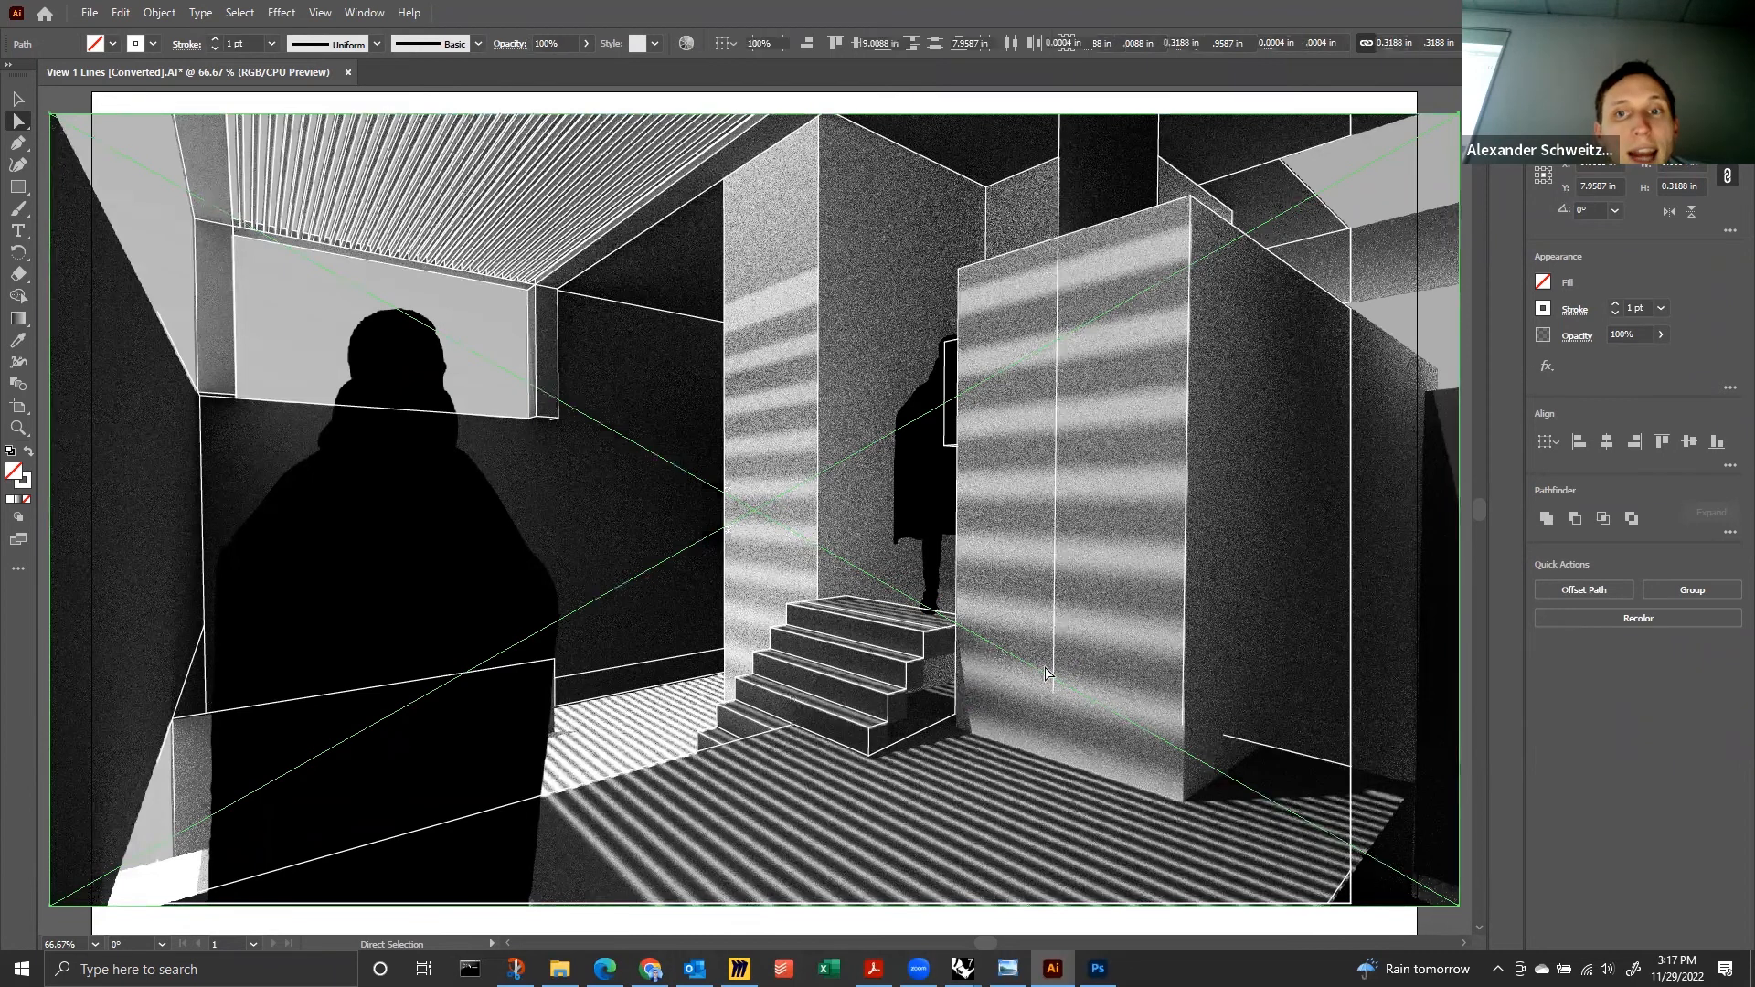
# Shorten the vertical line crossing the striped block to end at its top edge, and fit a pasted copy along the block's left edge.
pyautogui.click(1054, 682)
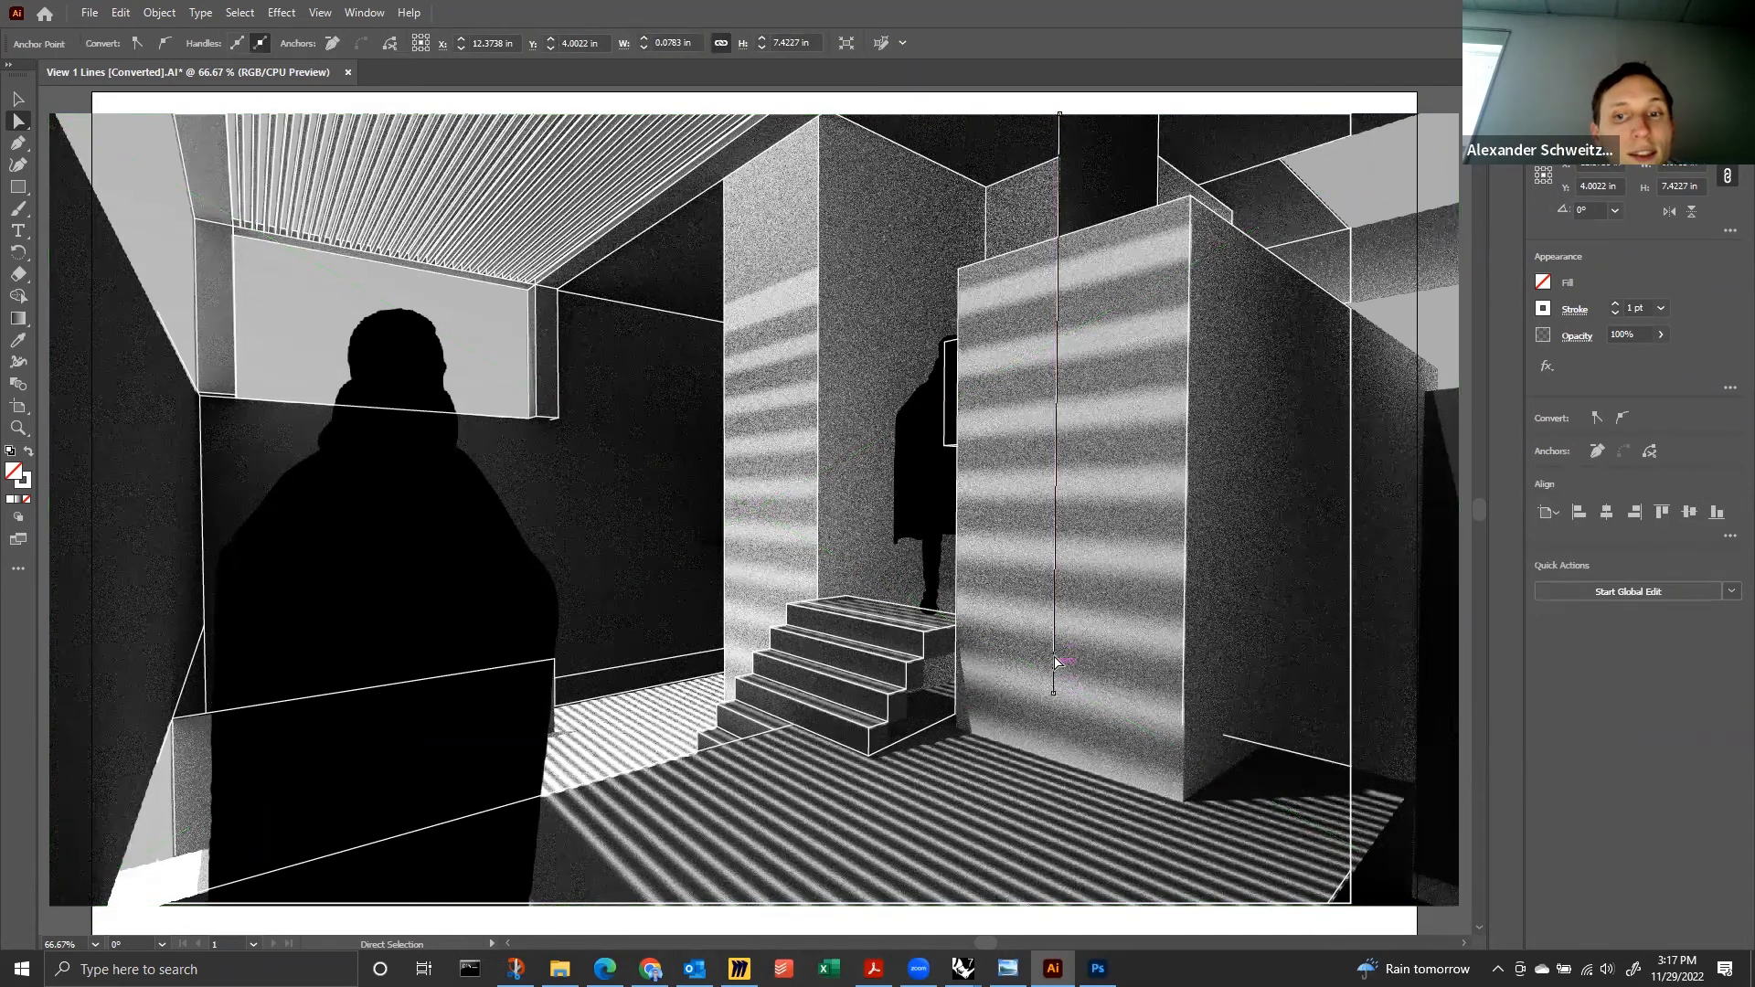
pyautogui.moveTo(1054, 685); pyautogui.dragTo(1058, 237)
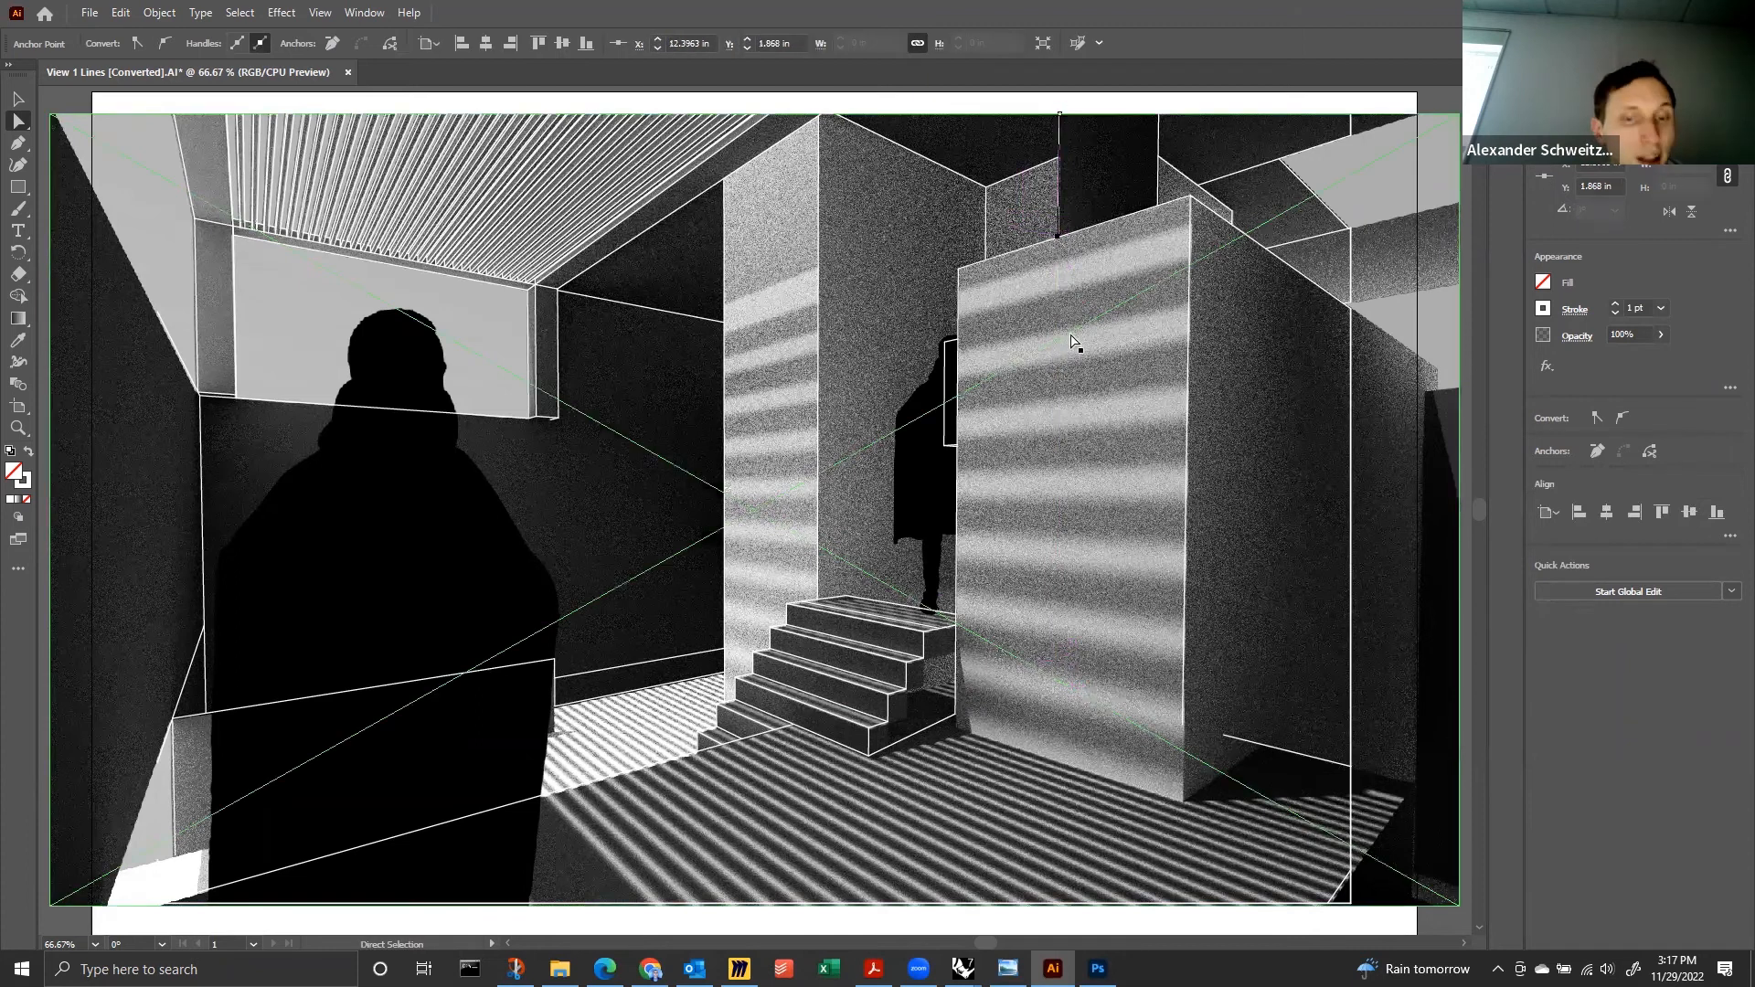
pyautogui.hotkey('ctrl', 'x')
pyautogui.hotkey('ctrl', 'v')
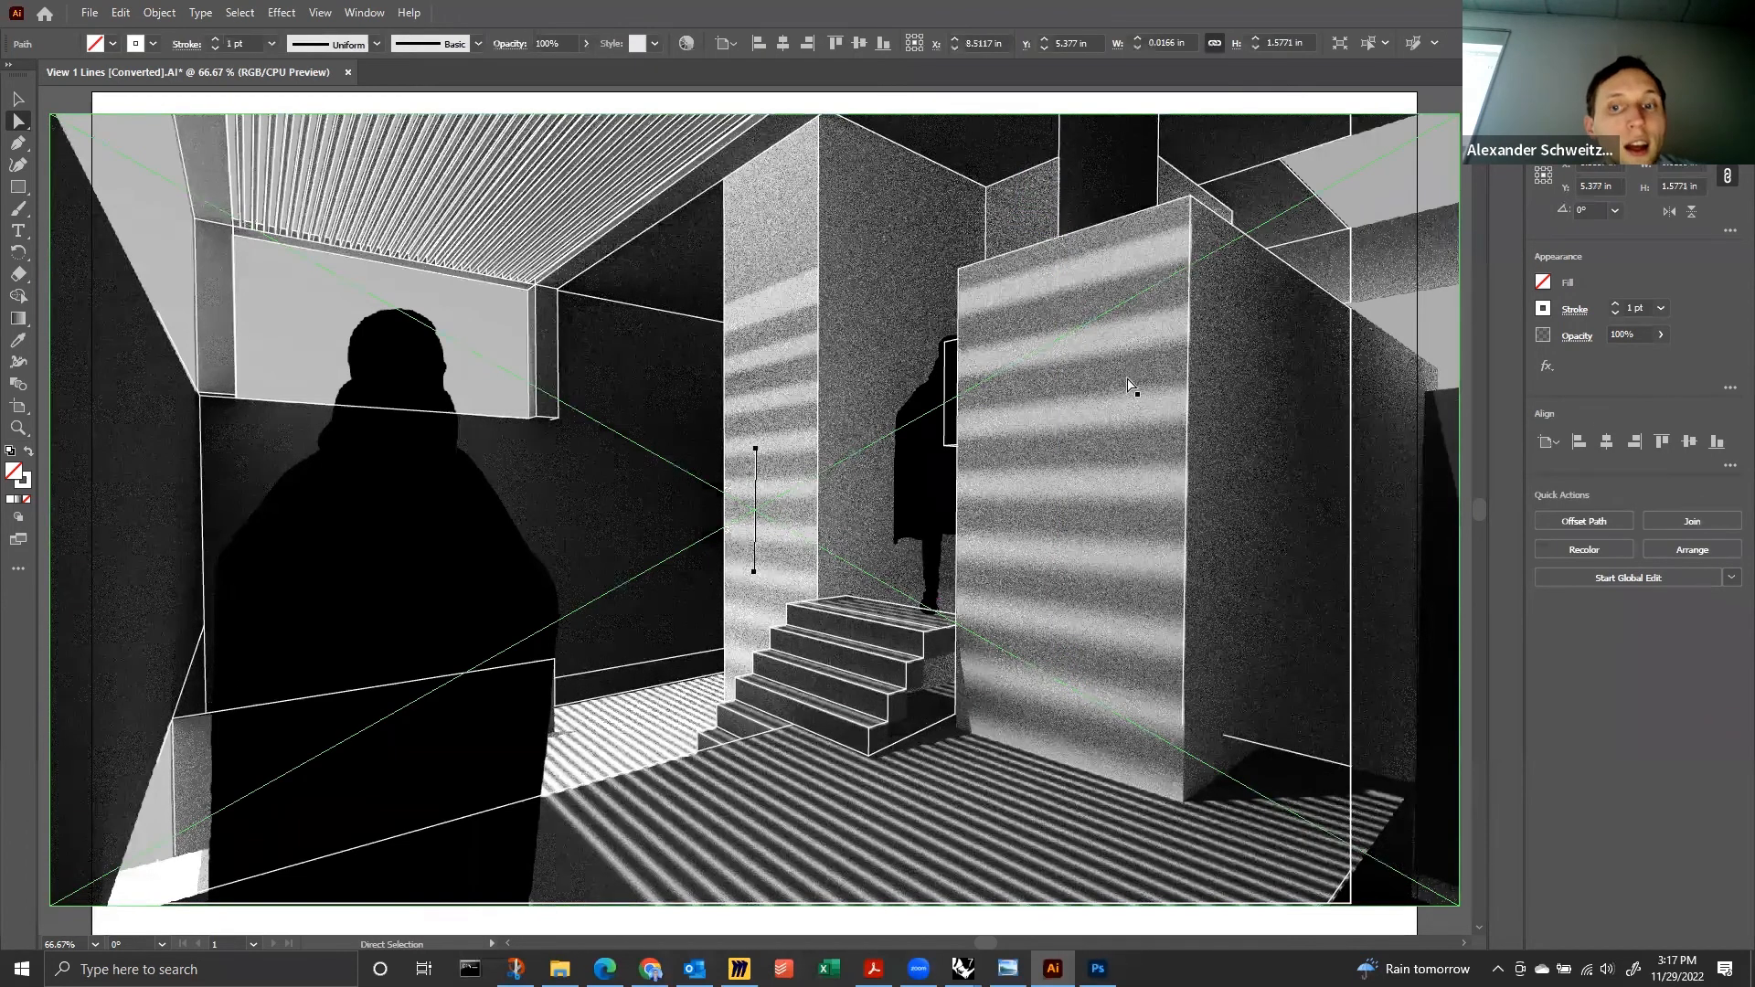
pyautogui.moveTo(1166, 716); pyautogui.dragTo(957, 727)
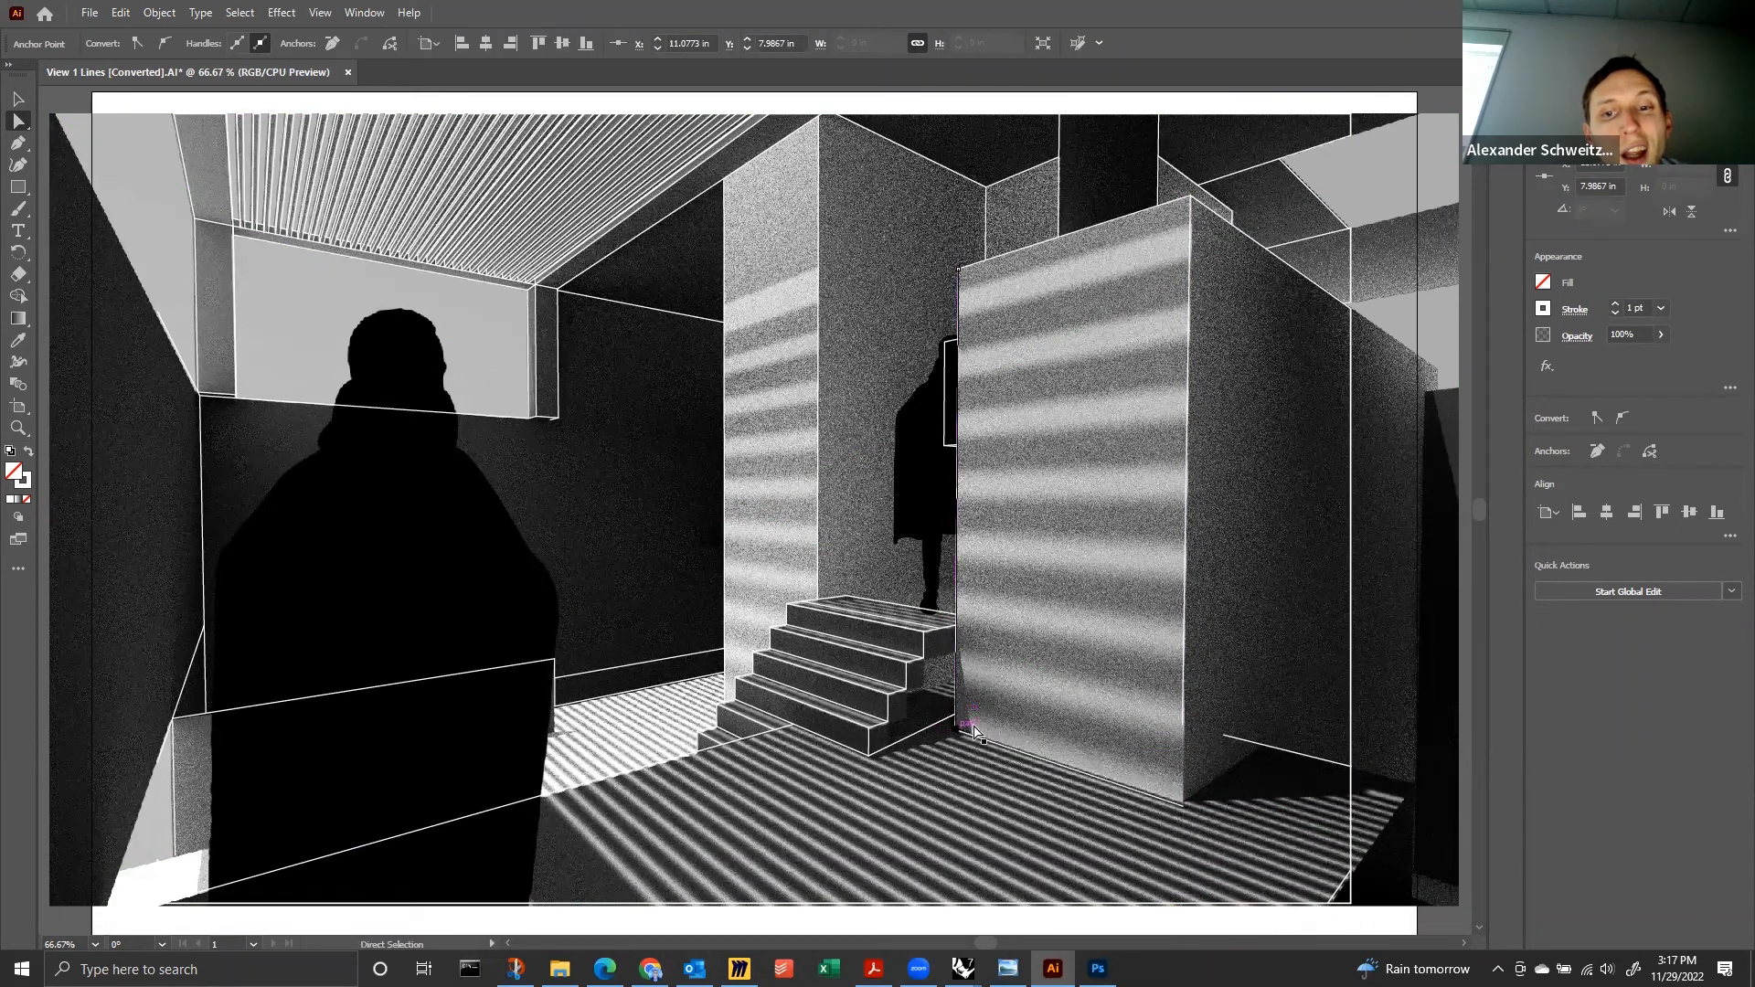
# Move the rear floor line's end anchor to the block's back corner, and fit a copied base line between the front and back corners.
pyautogui.click(1240, 748)
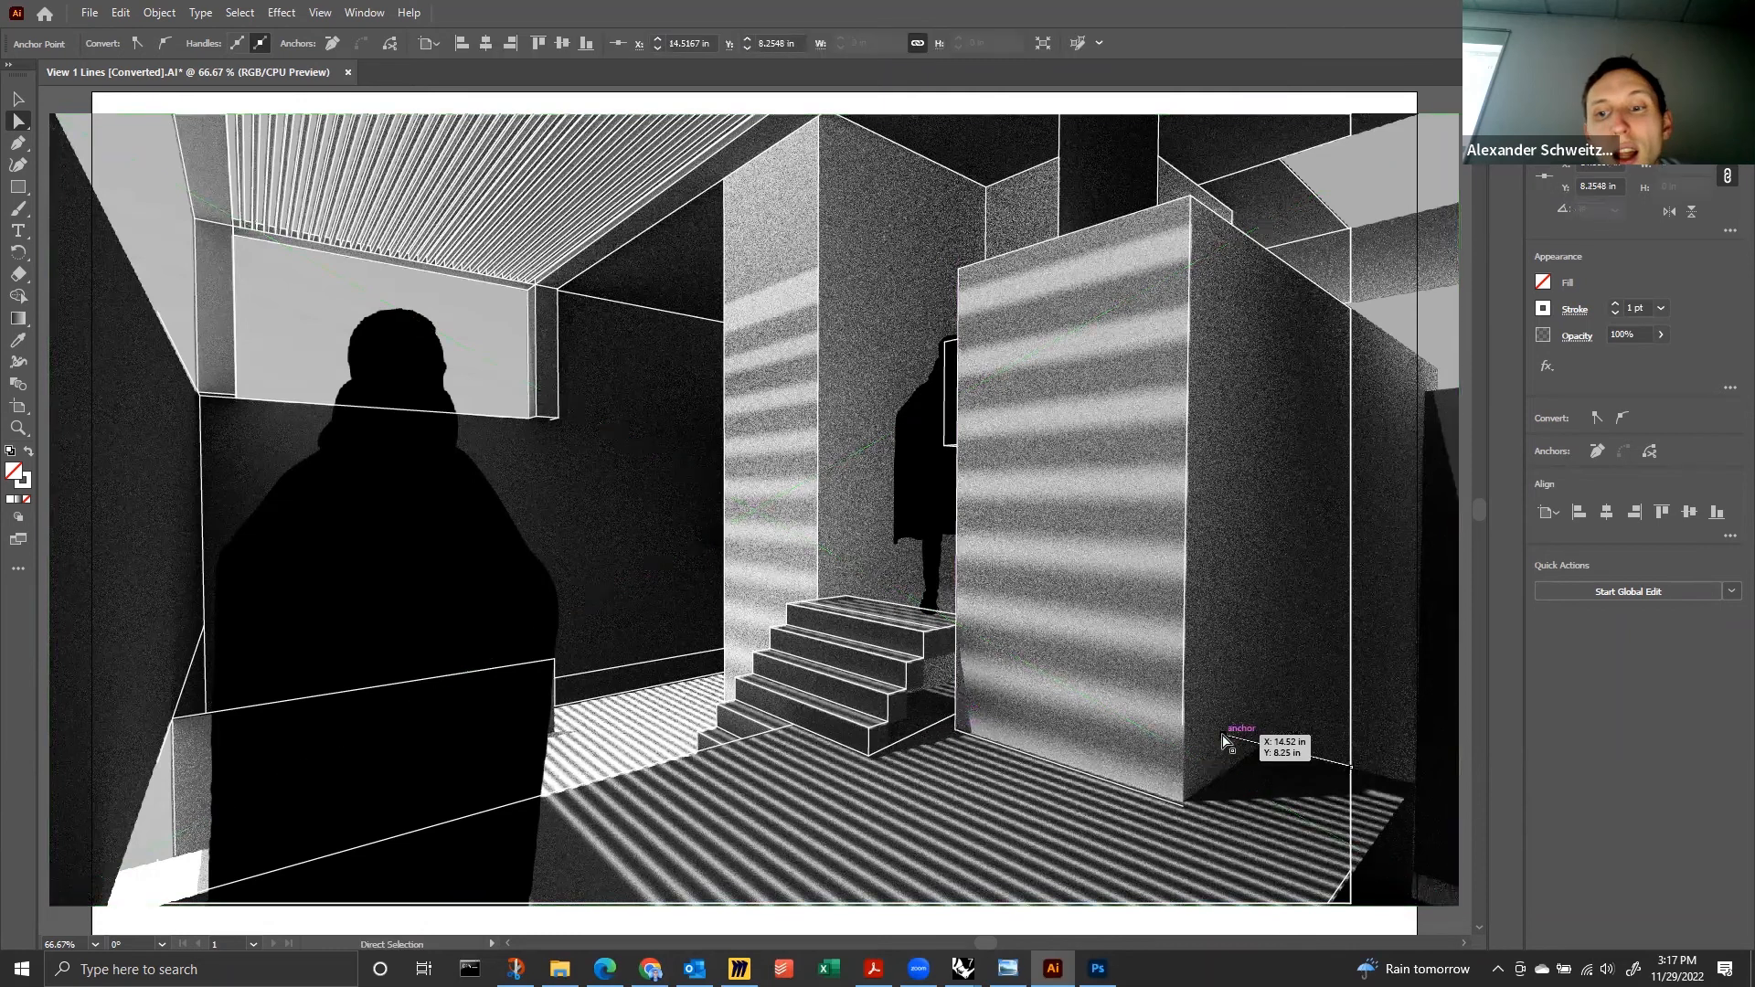
pyautogui.moveTo(1240, 747); pyautogui.dragTo(1284, 757)
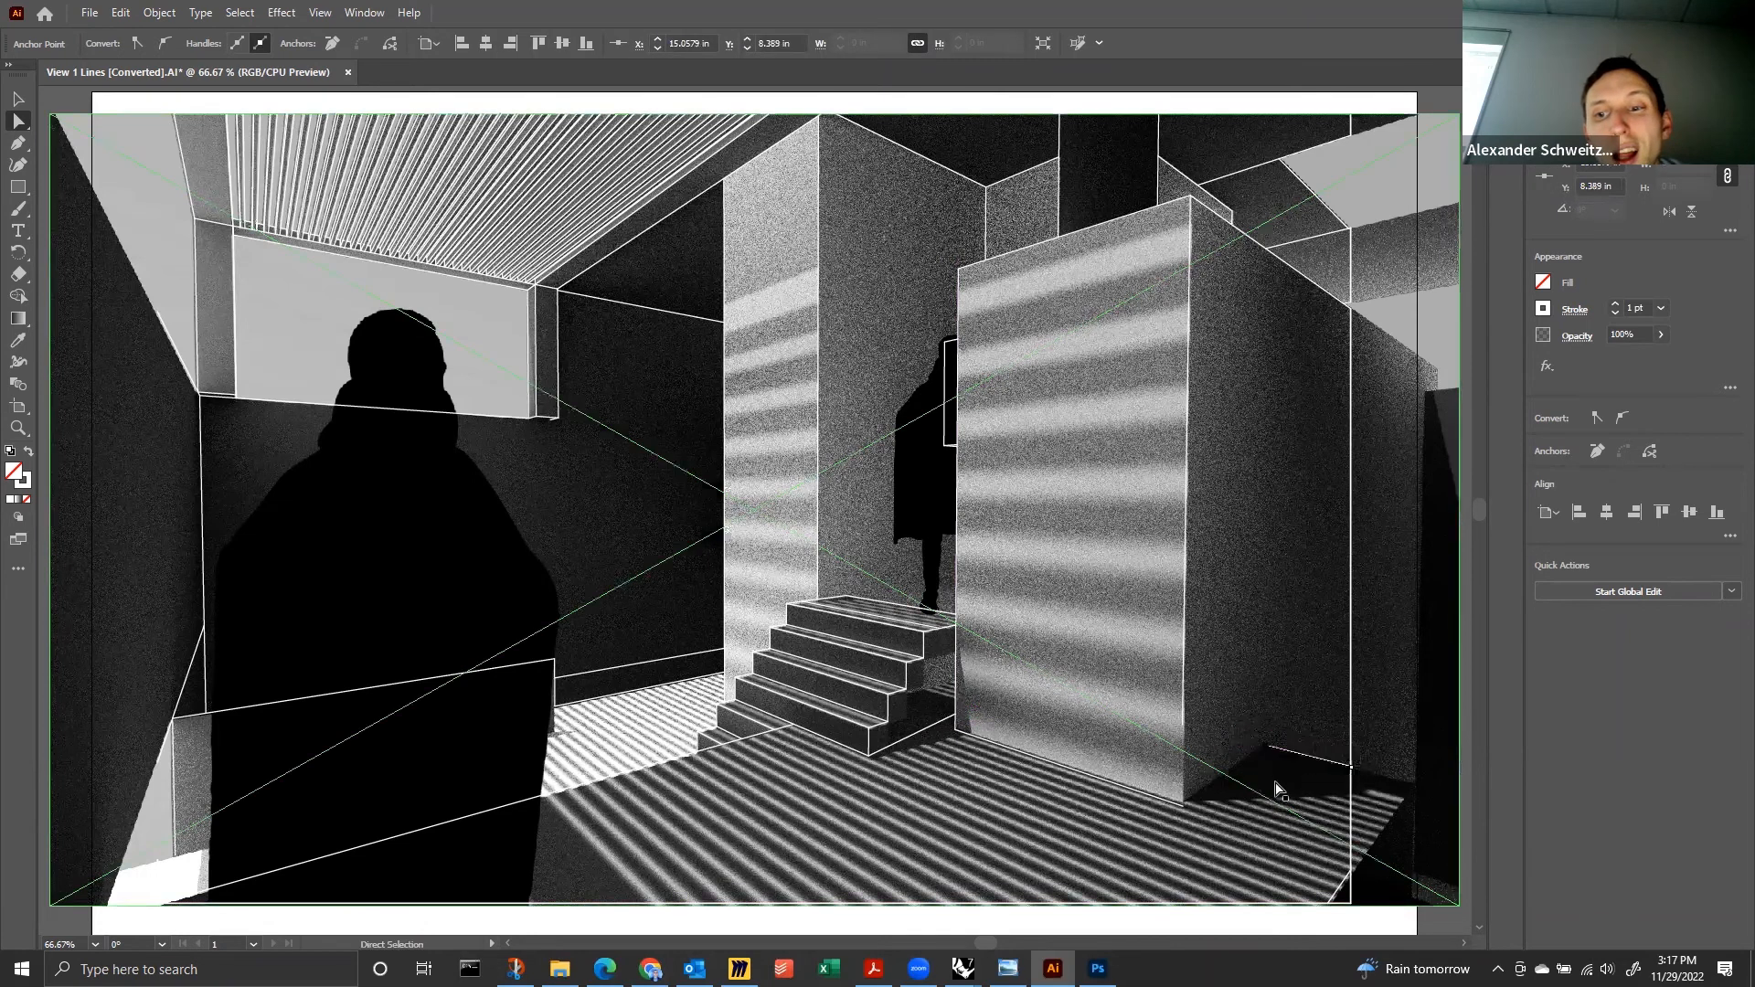
pyautogui.click(1165, 802)
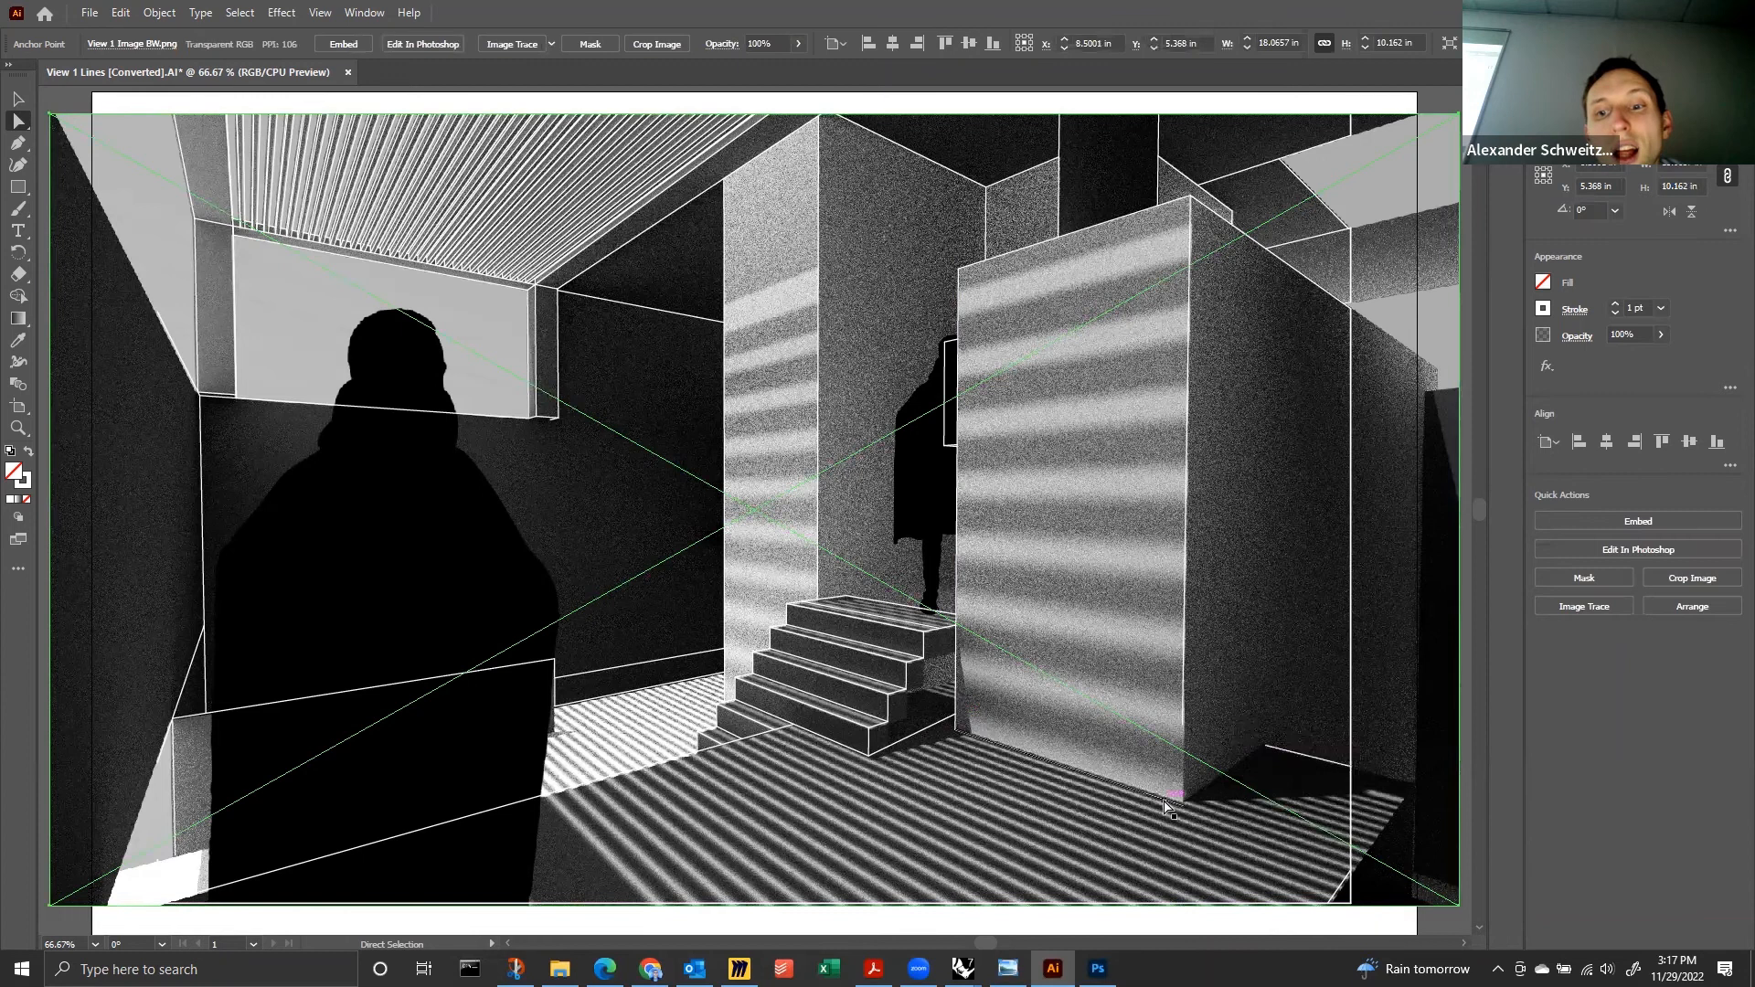
pyautogui.click(1164, 808)
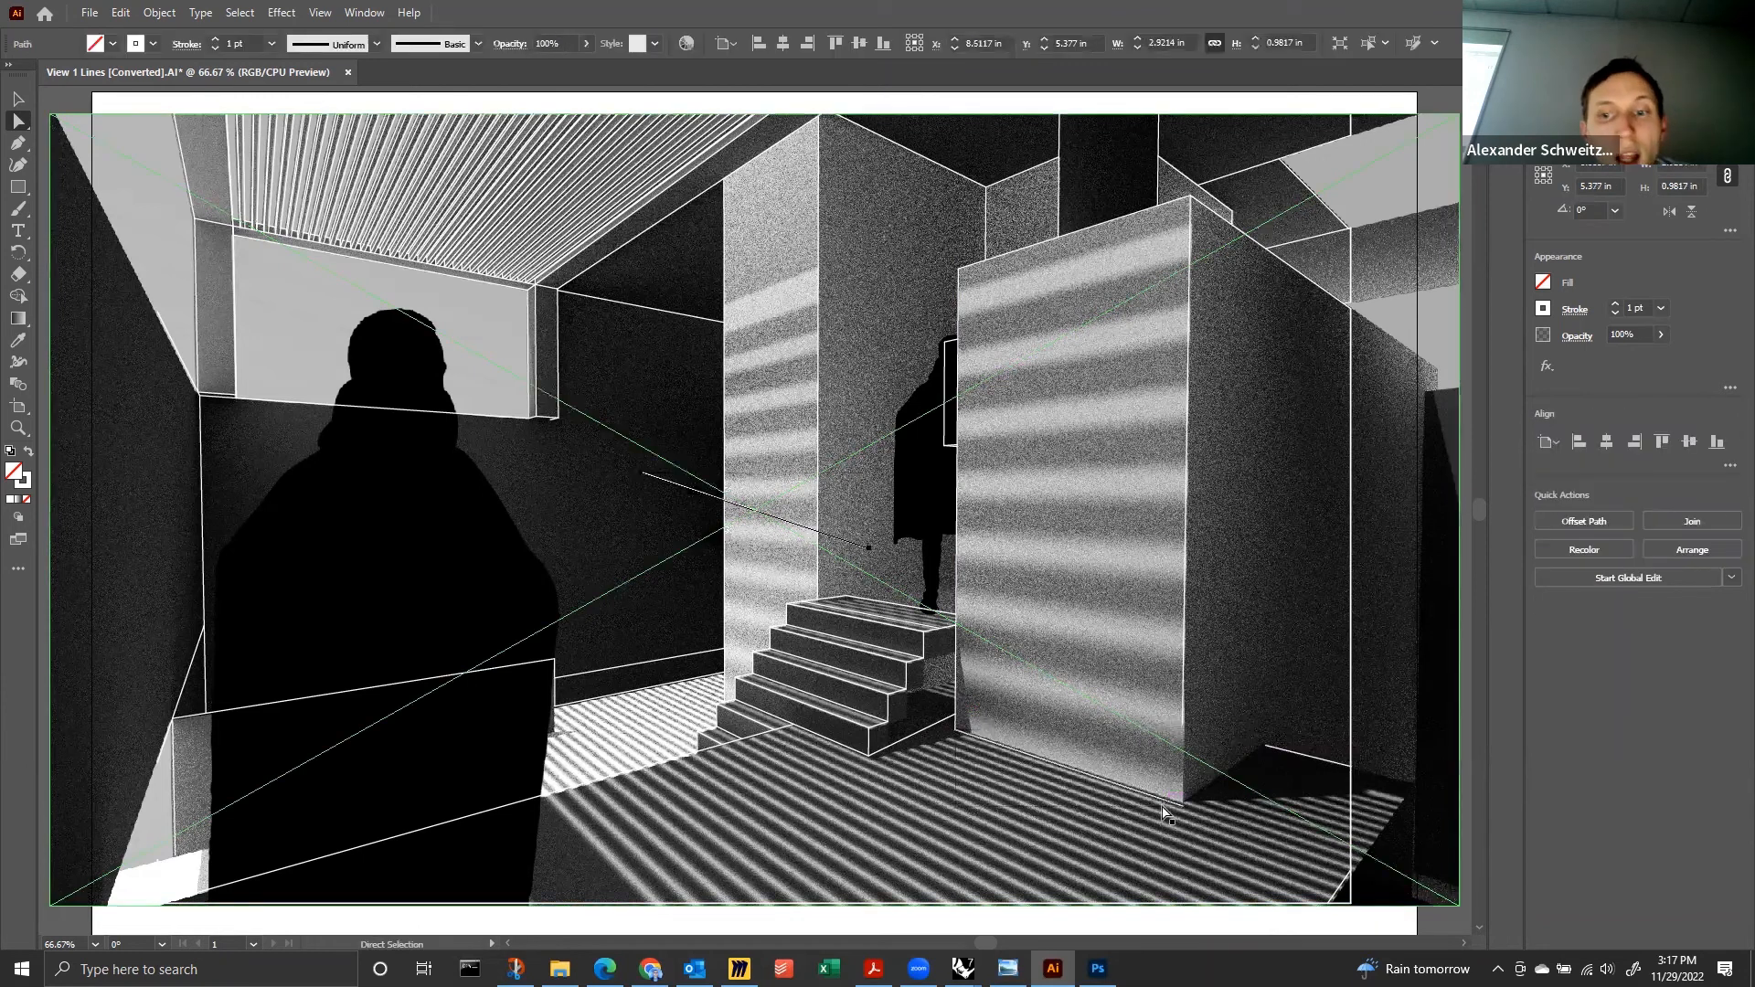
pyautogui.click(643, 475)
pyautogui.moveTo(643, 475); pyautogui.dragTo(1180, 803)
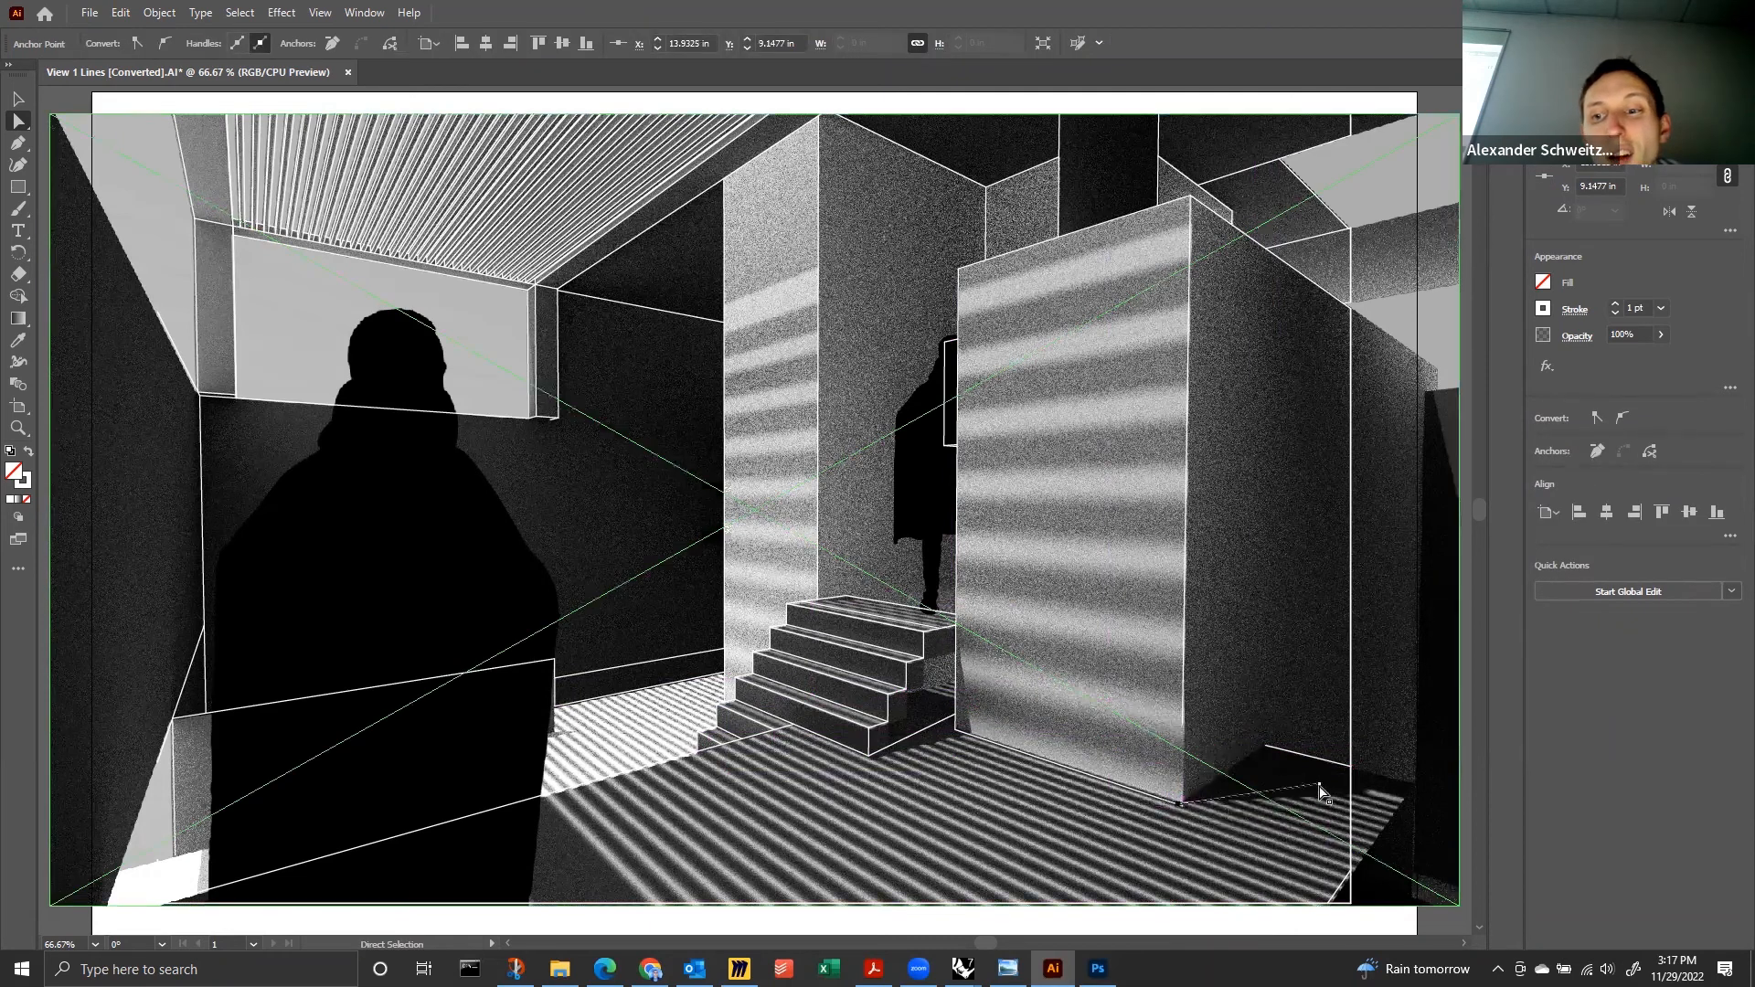
pyautogui.moveTo(1319, 791); pyautogui.dragTo(1265, 747)
pyautogui.click(1273, 666)
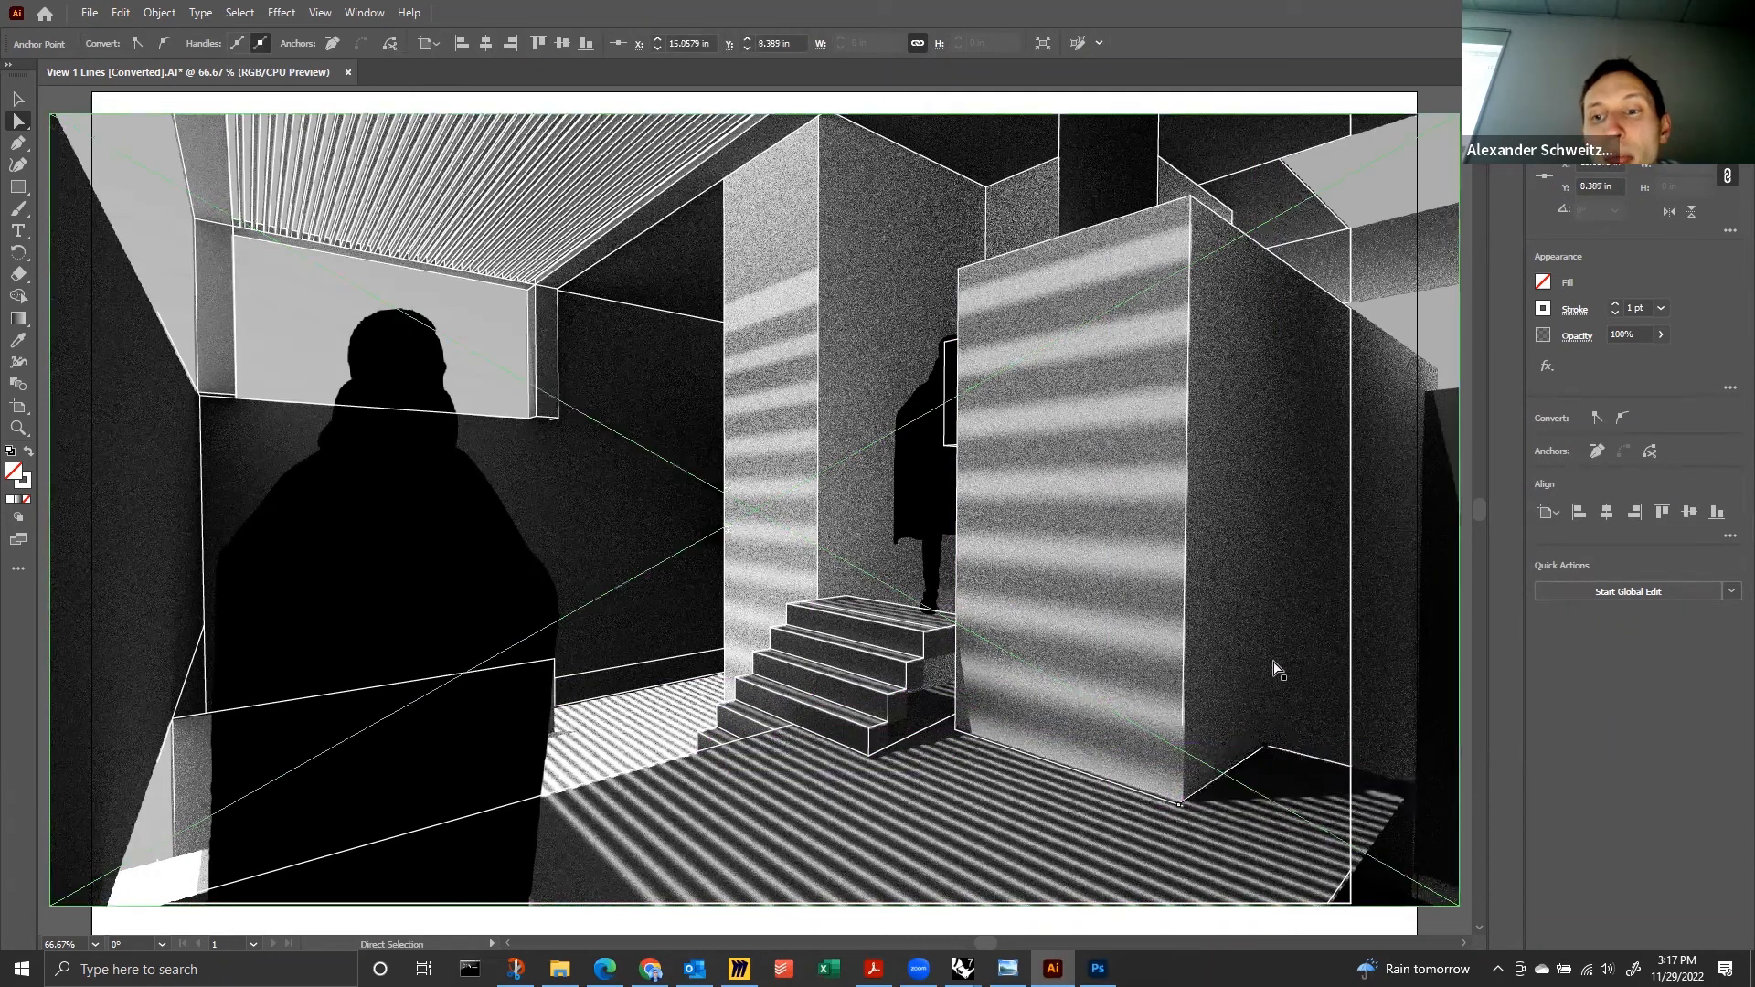
# Delete the vertical line segments running down the block's shaded side and onto the floor.
pyautogui.click(1352, 795)
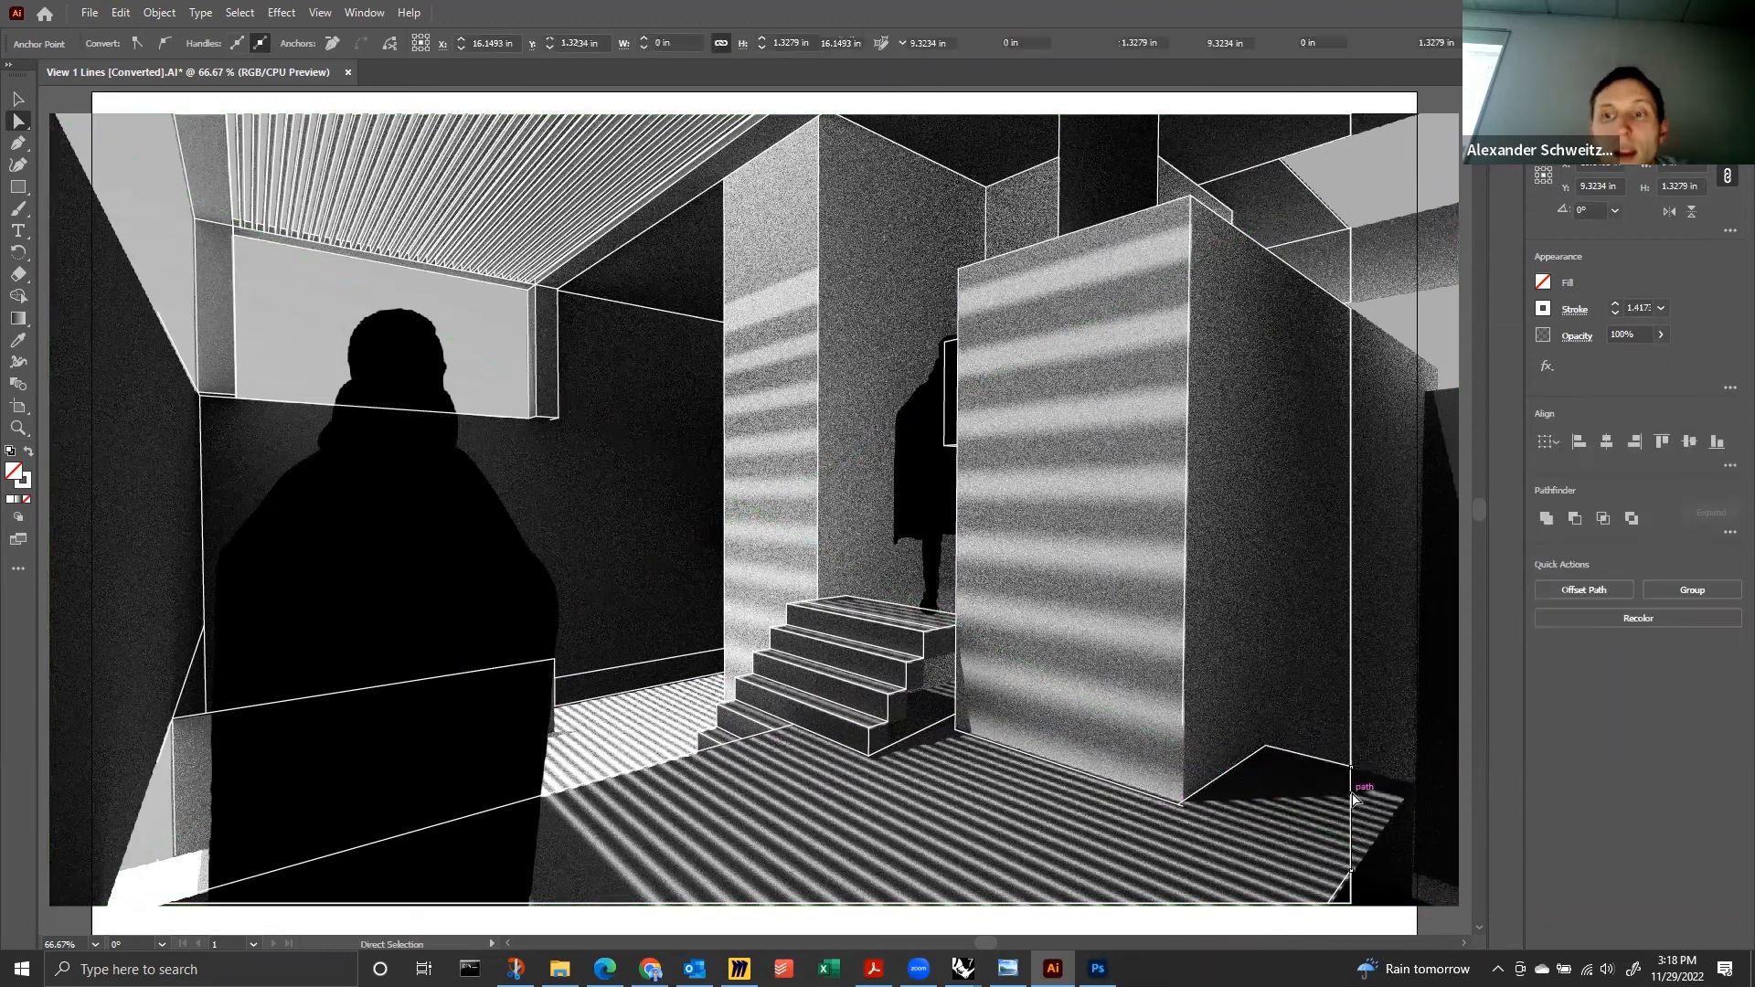
pyautogui.click(1352, 751)
pyautogui.press('Delete')
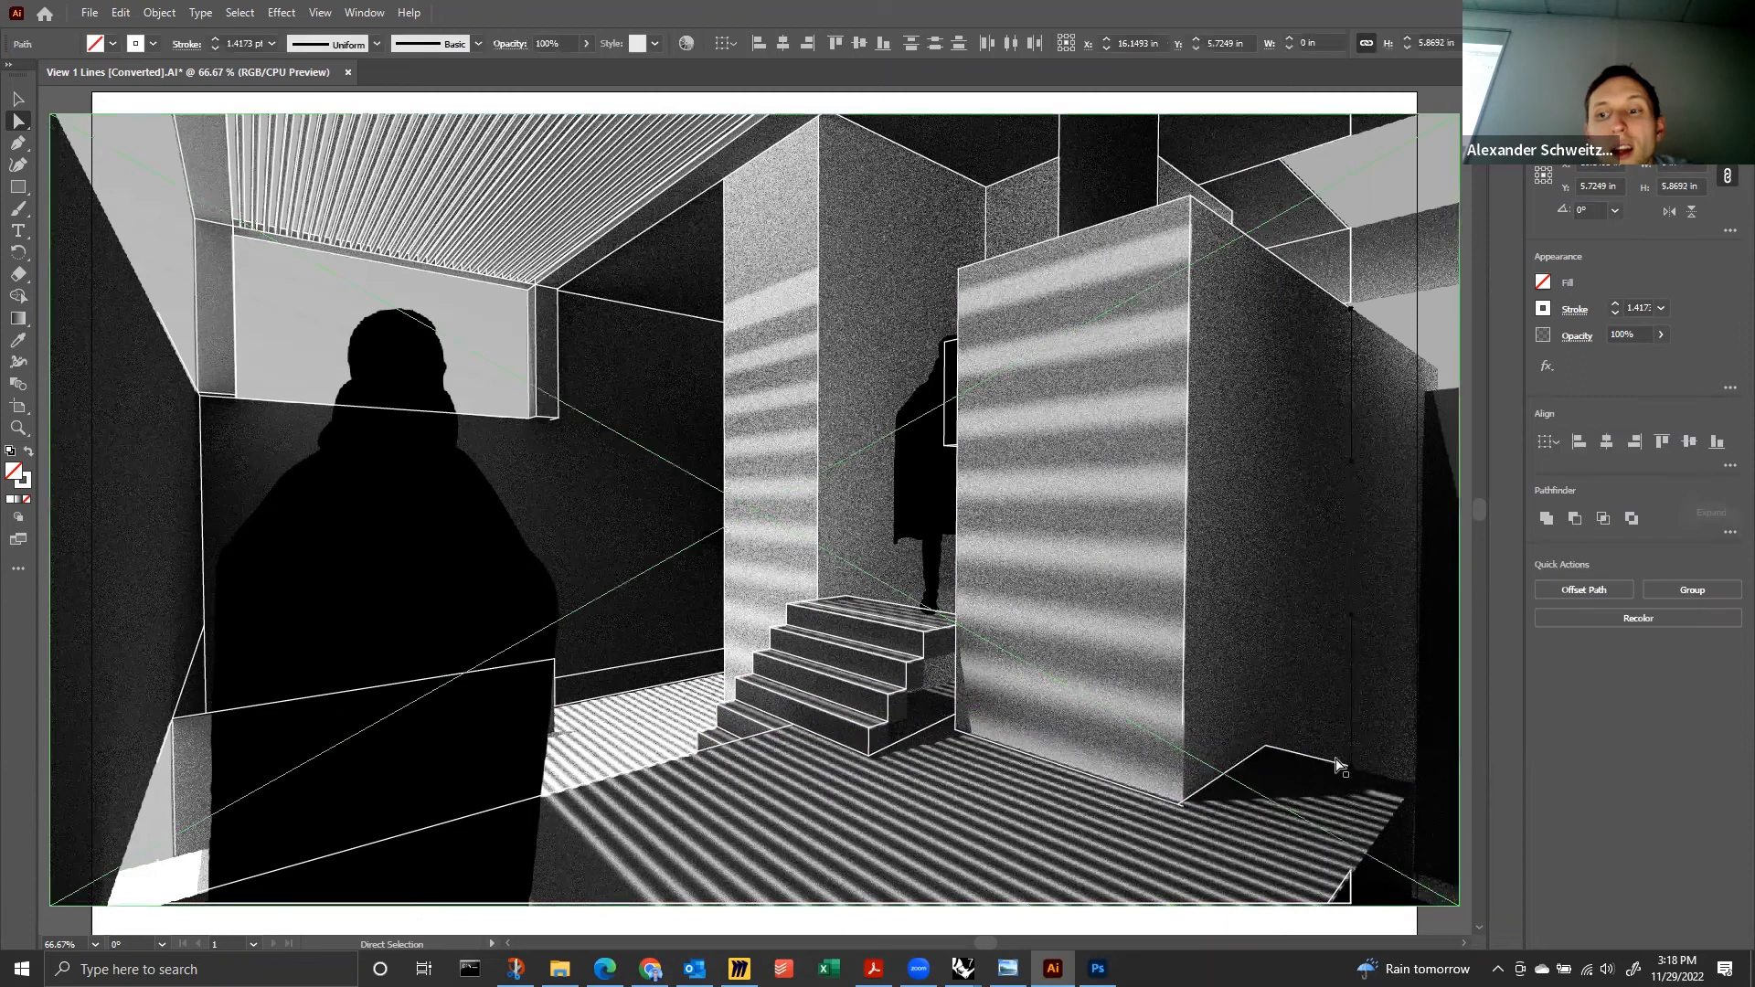
# Extend the short diagonal floor line and the rear base line so they meet at the floor's far right corner.
pyautogui.moveTo(1351, 765); pyautogui.dragTo(1416, 787)
pyautogui.hotkey('ctrl', 'z')
pyautogui.click(1347, 875)
pyautogui.click(1349, 870)
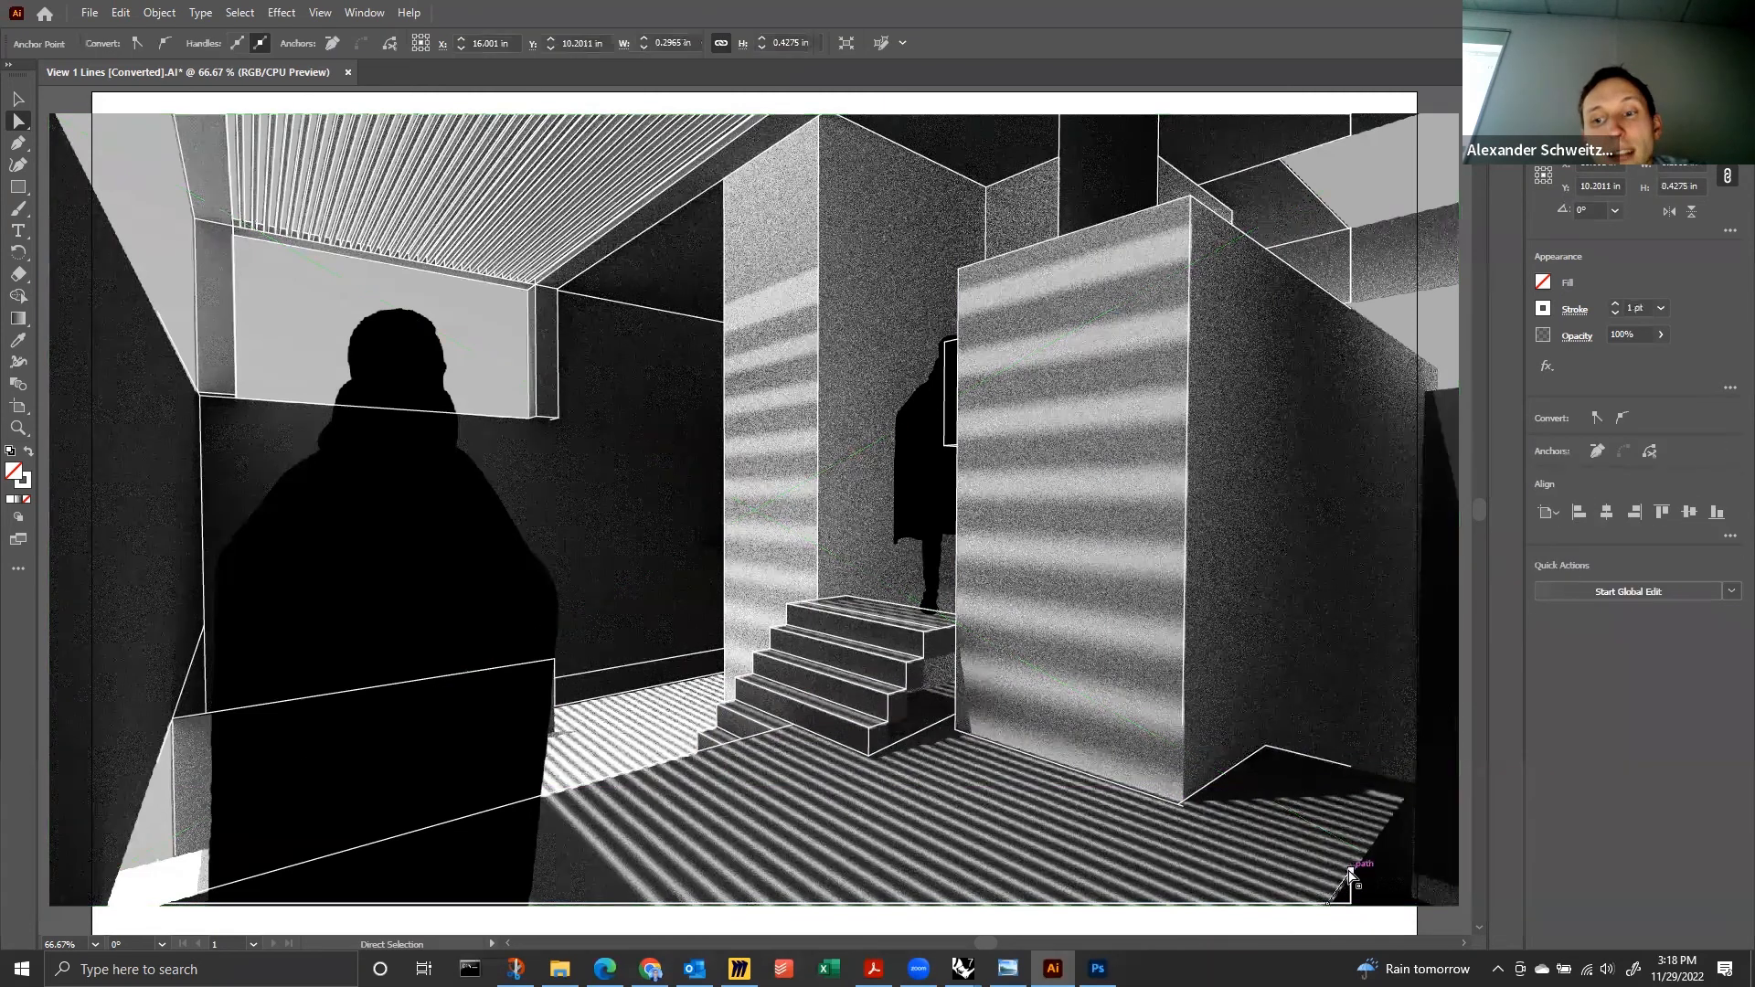
pyautogui.moveTo(1418, 791); pyautogui.dragTo(1417, 788)
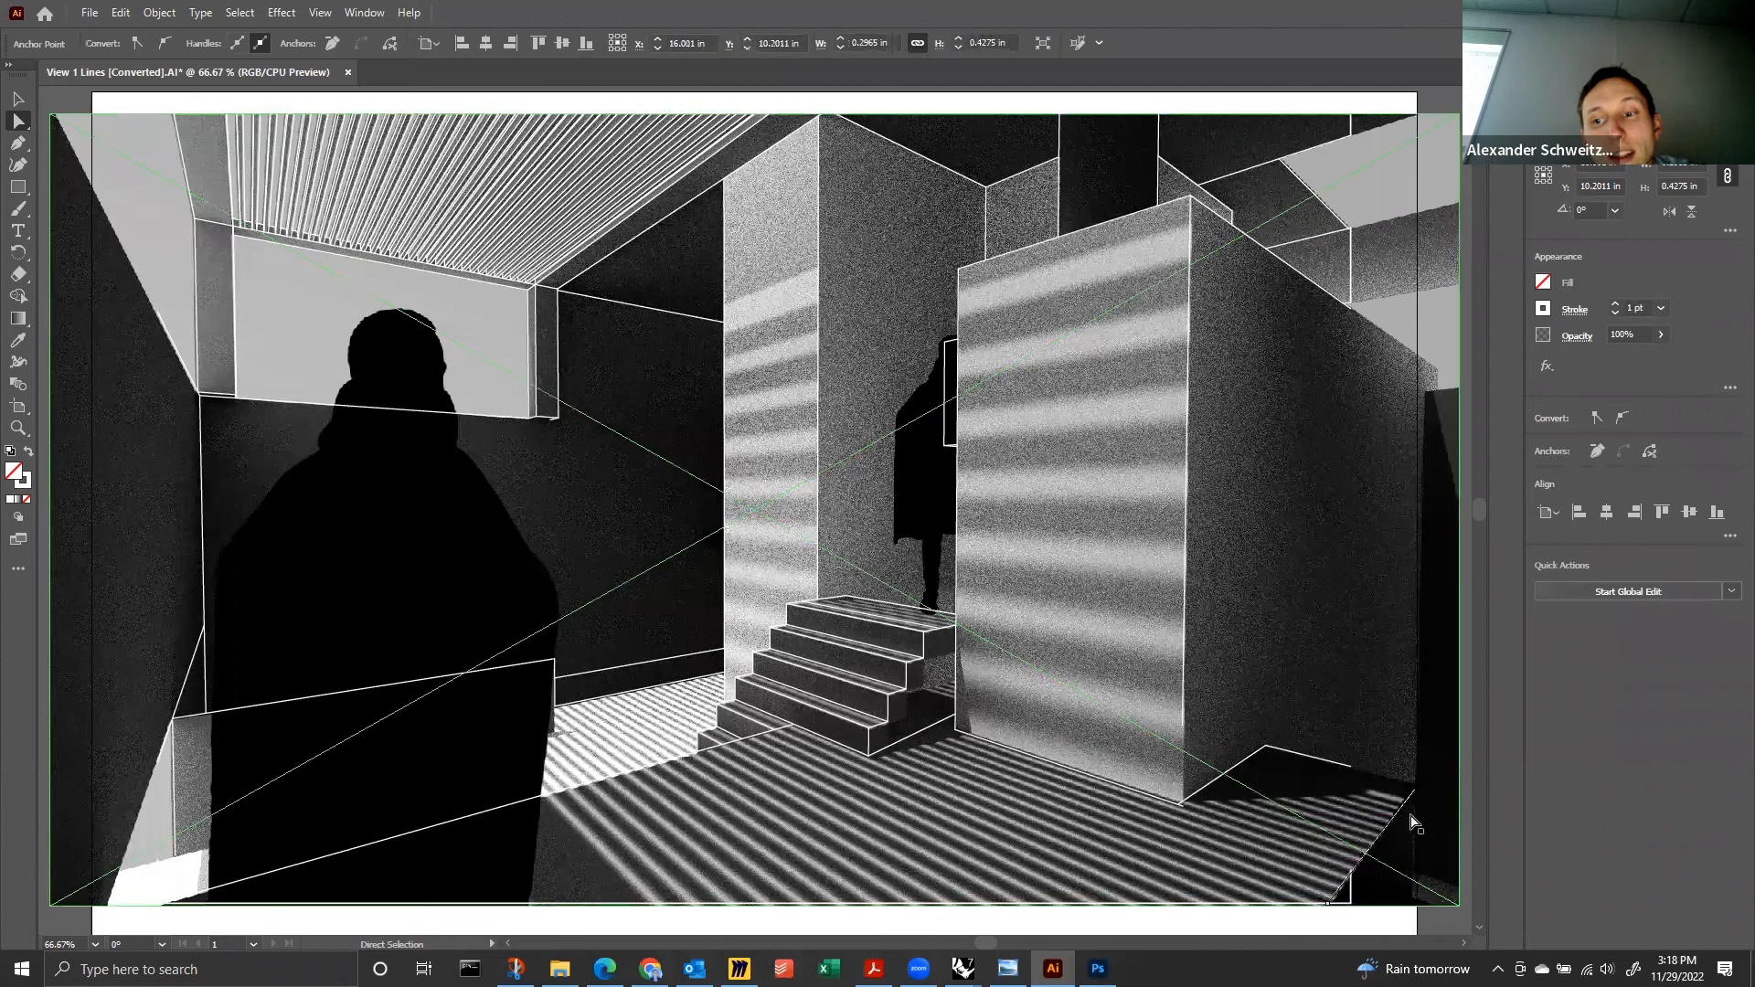
pyautogui.click(1352, 770)
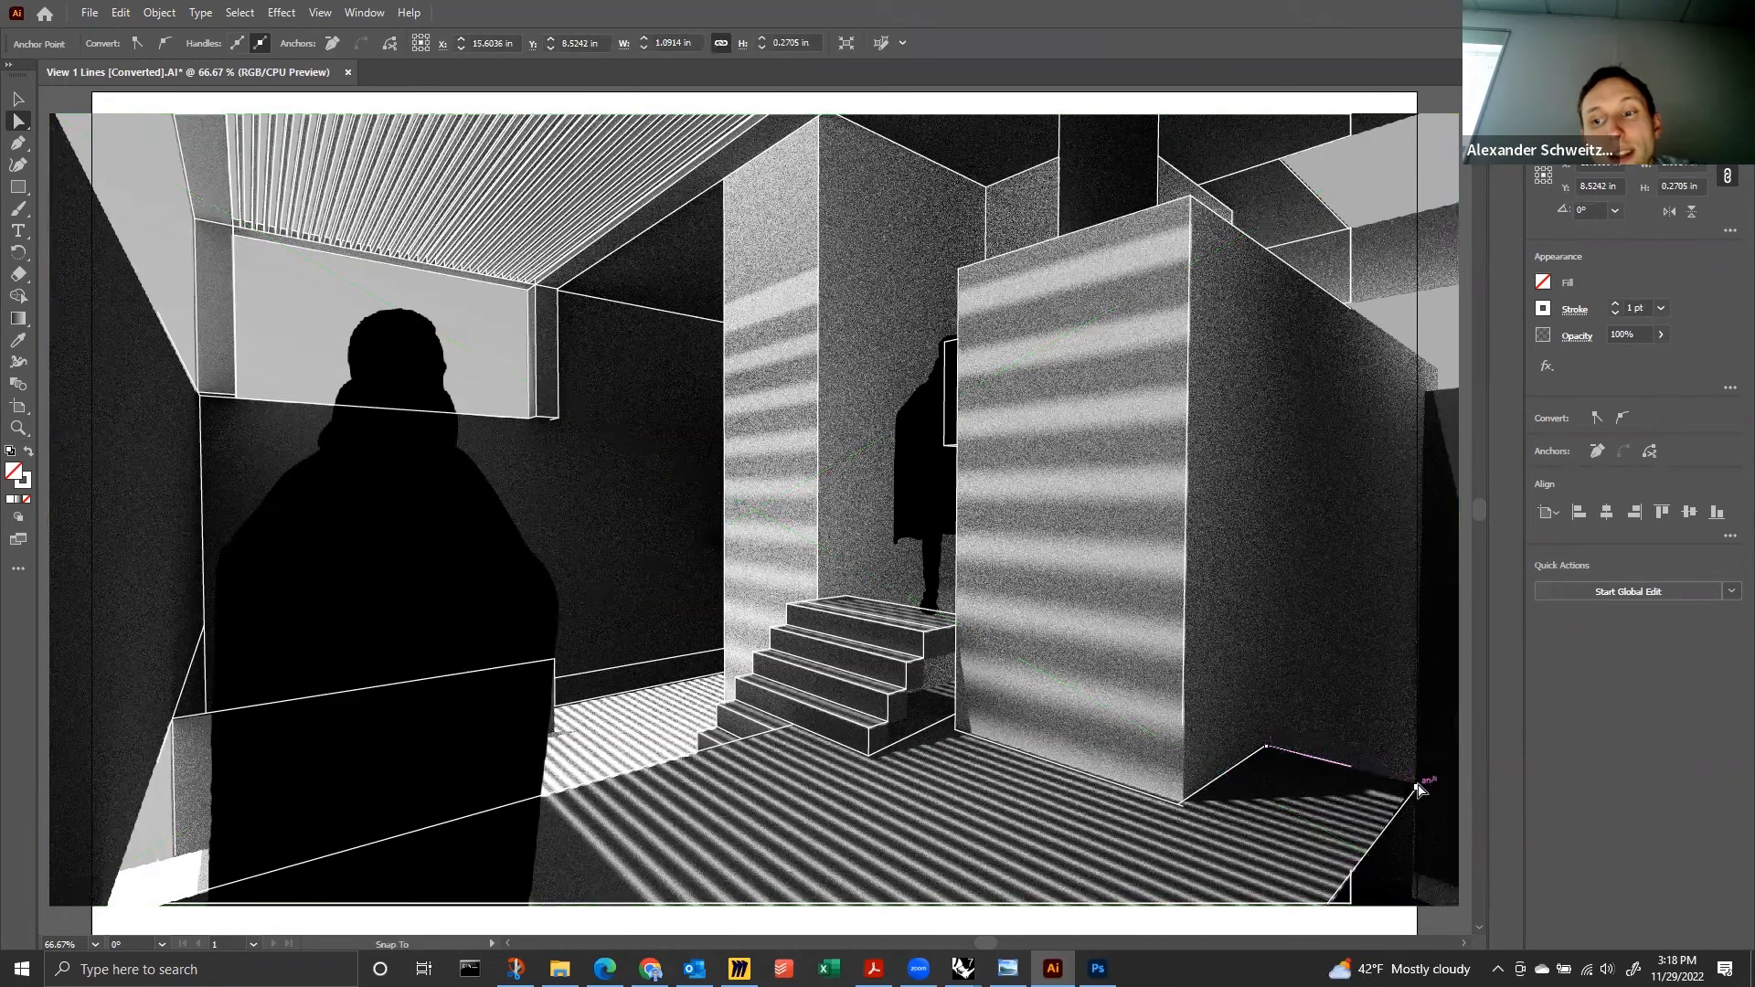
# Extend the sloping top edge line of the block's shaded side to the far end of that wall.
pyautogui.click(1347, 710)
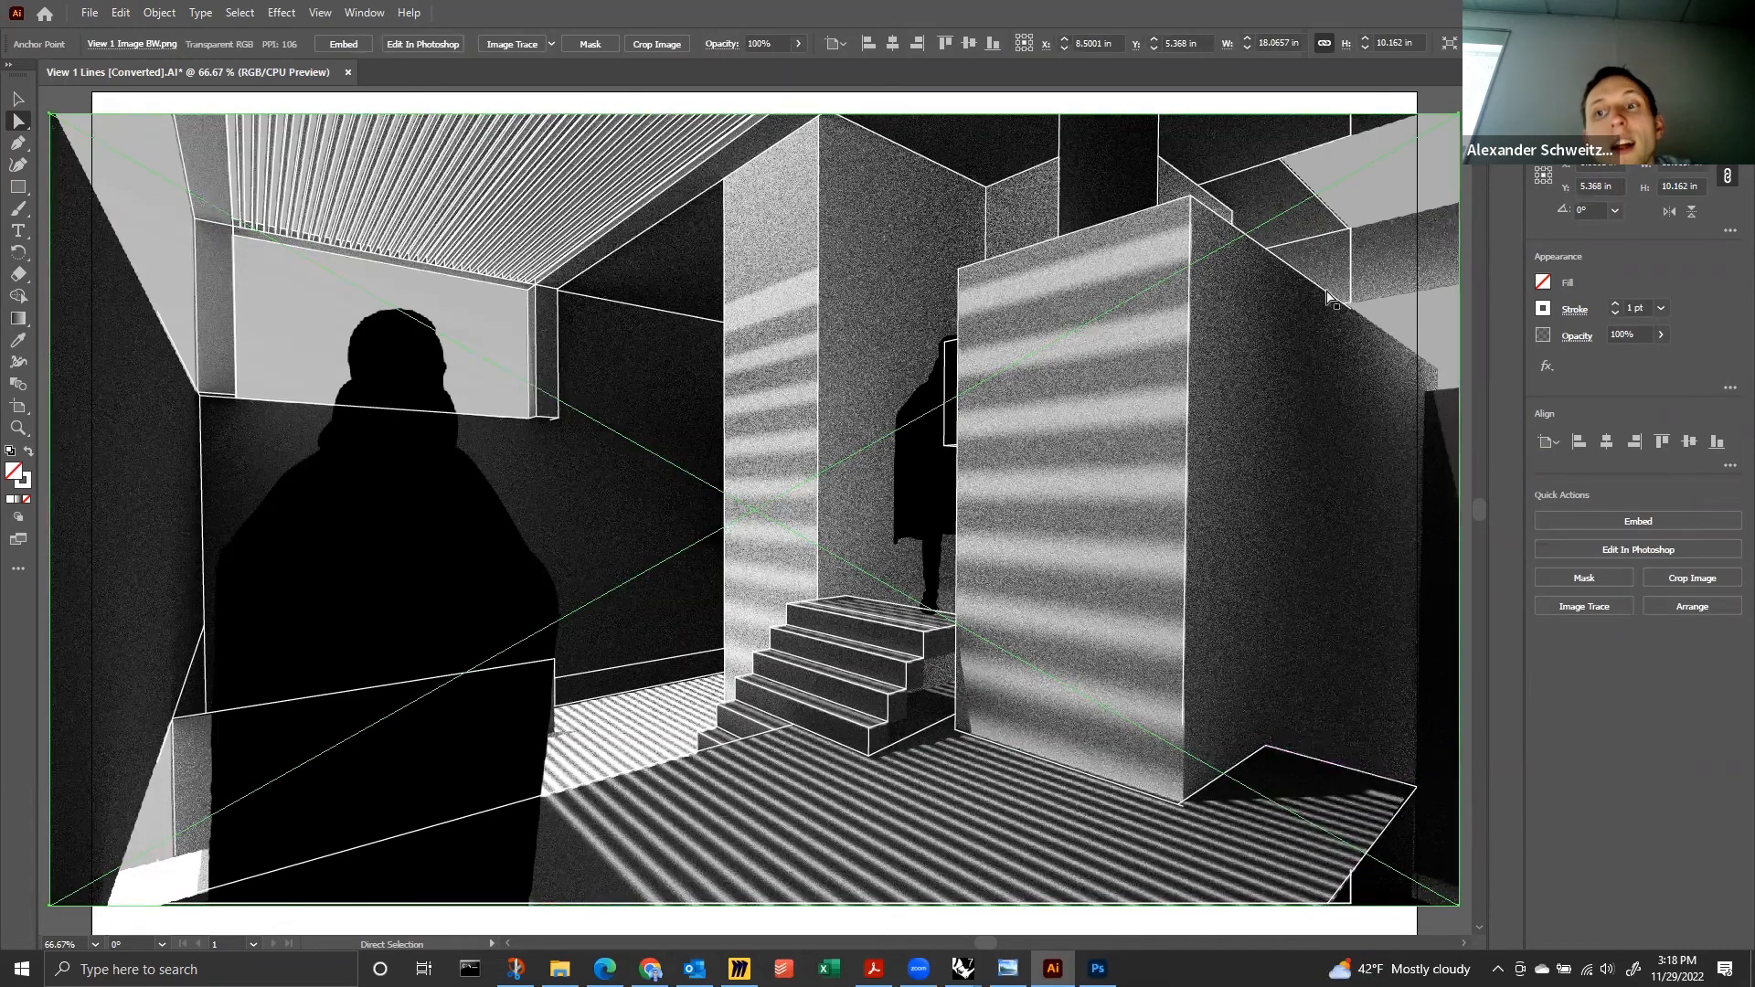
pyautogui.click(1350, 310)
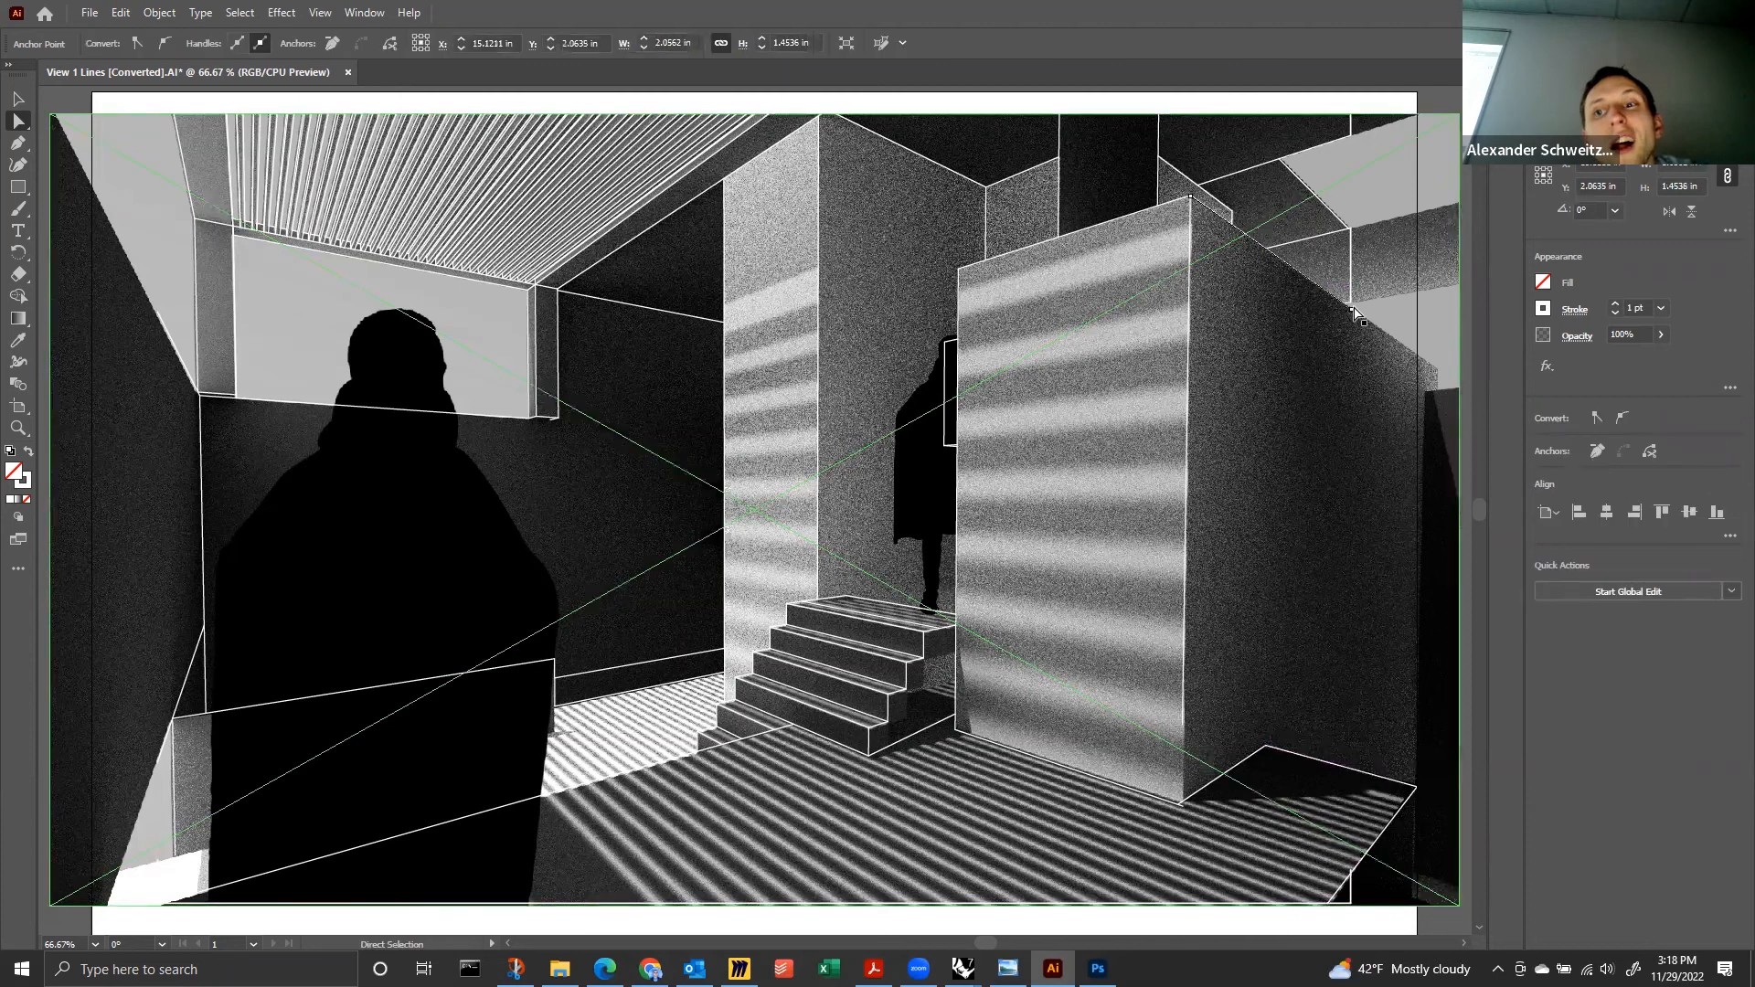
pyautogui.click(1446, 402)
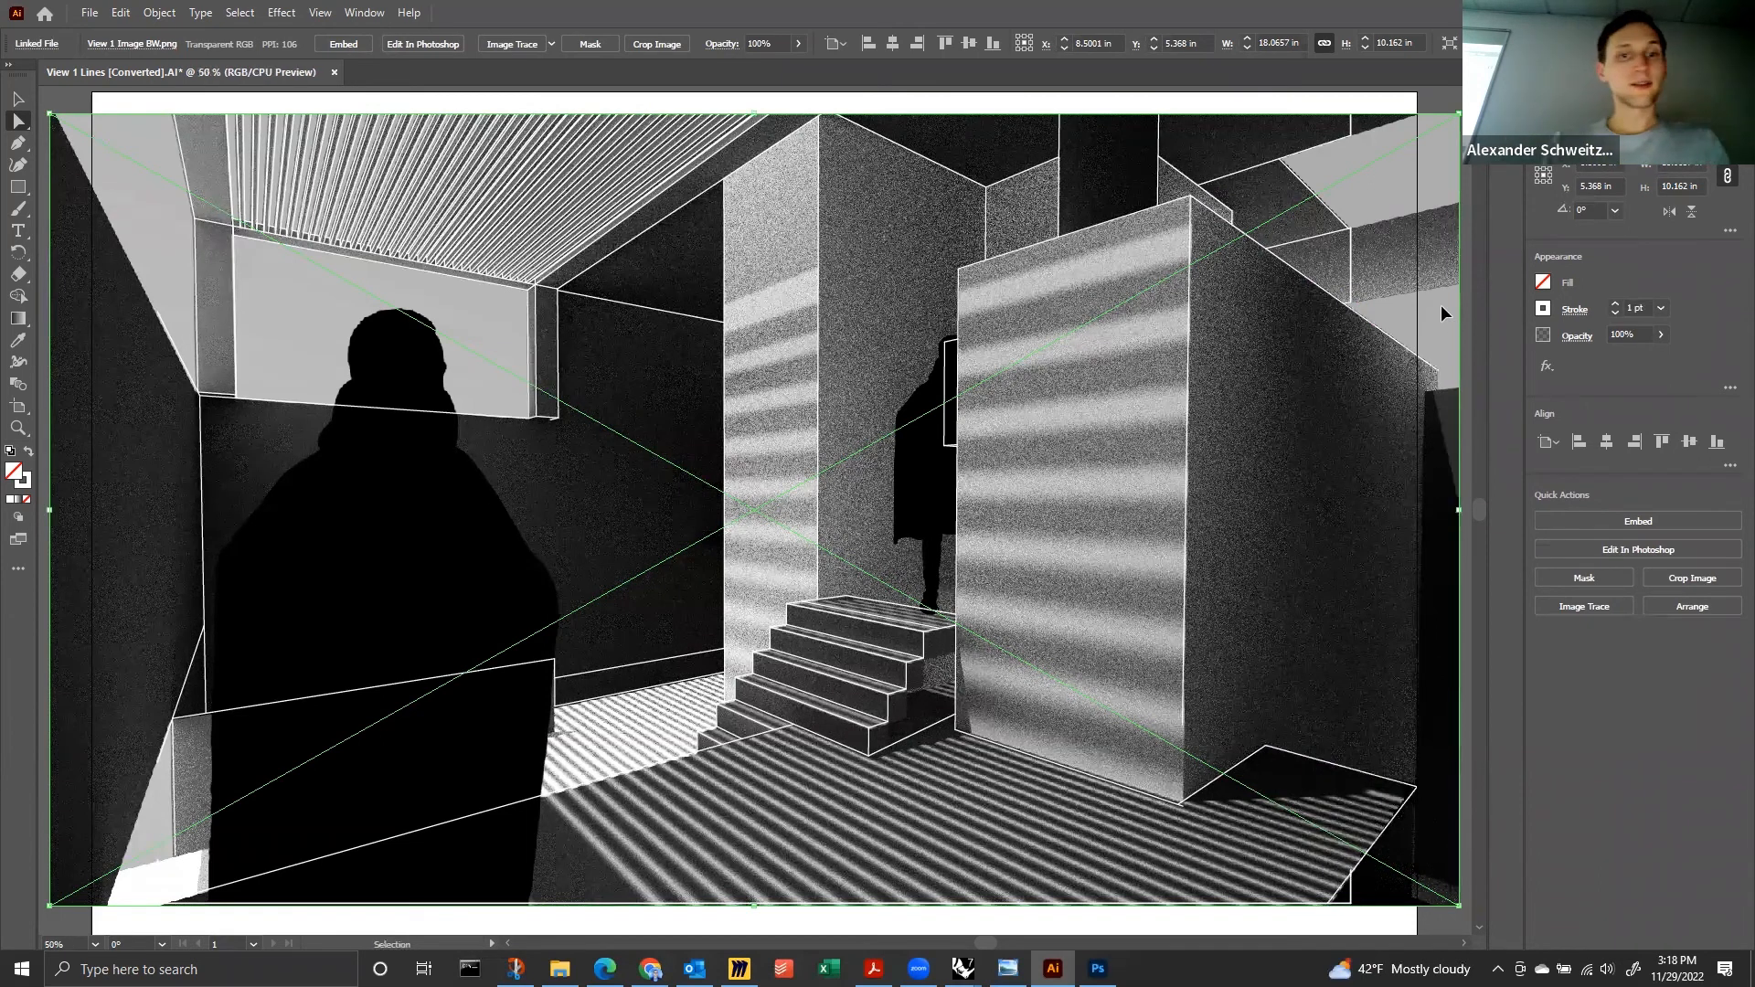
# Delete the line along the bottom of the dark back wall between the foreground figure and the striped column.
pyautogui.hotkey('ctrl', '-')
pyautogui.click(658, 624)
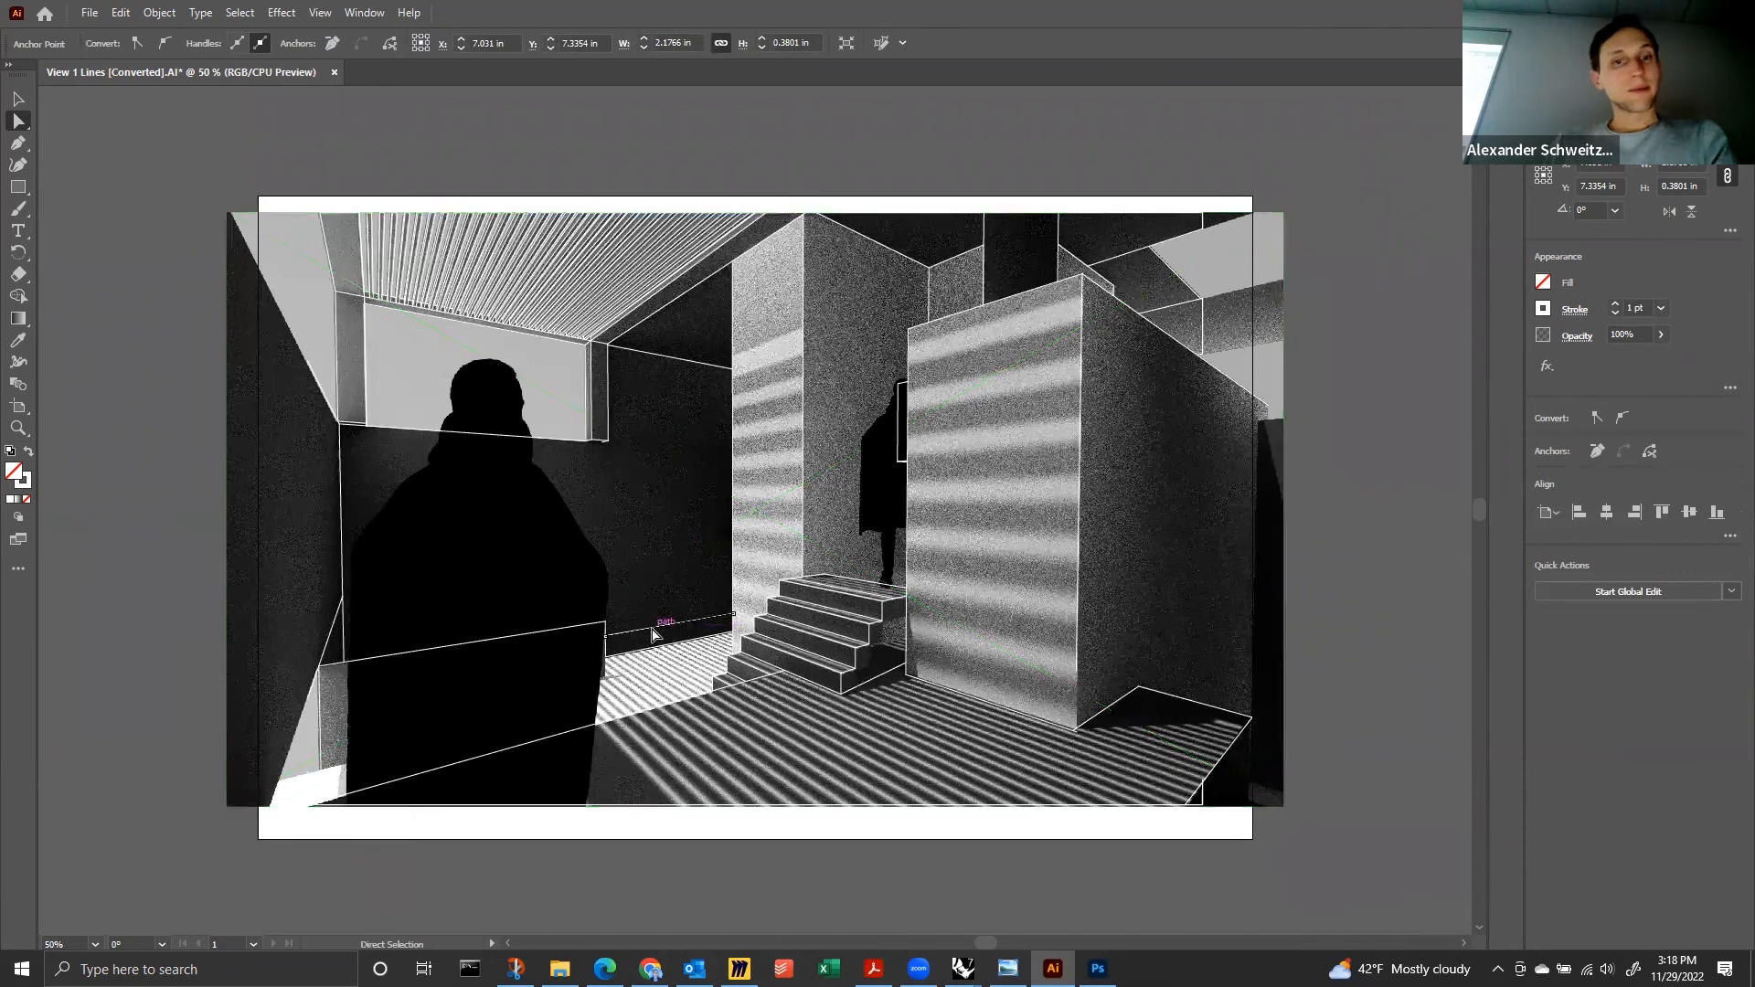
pyautogui.press('Delete')
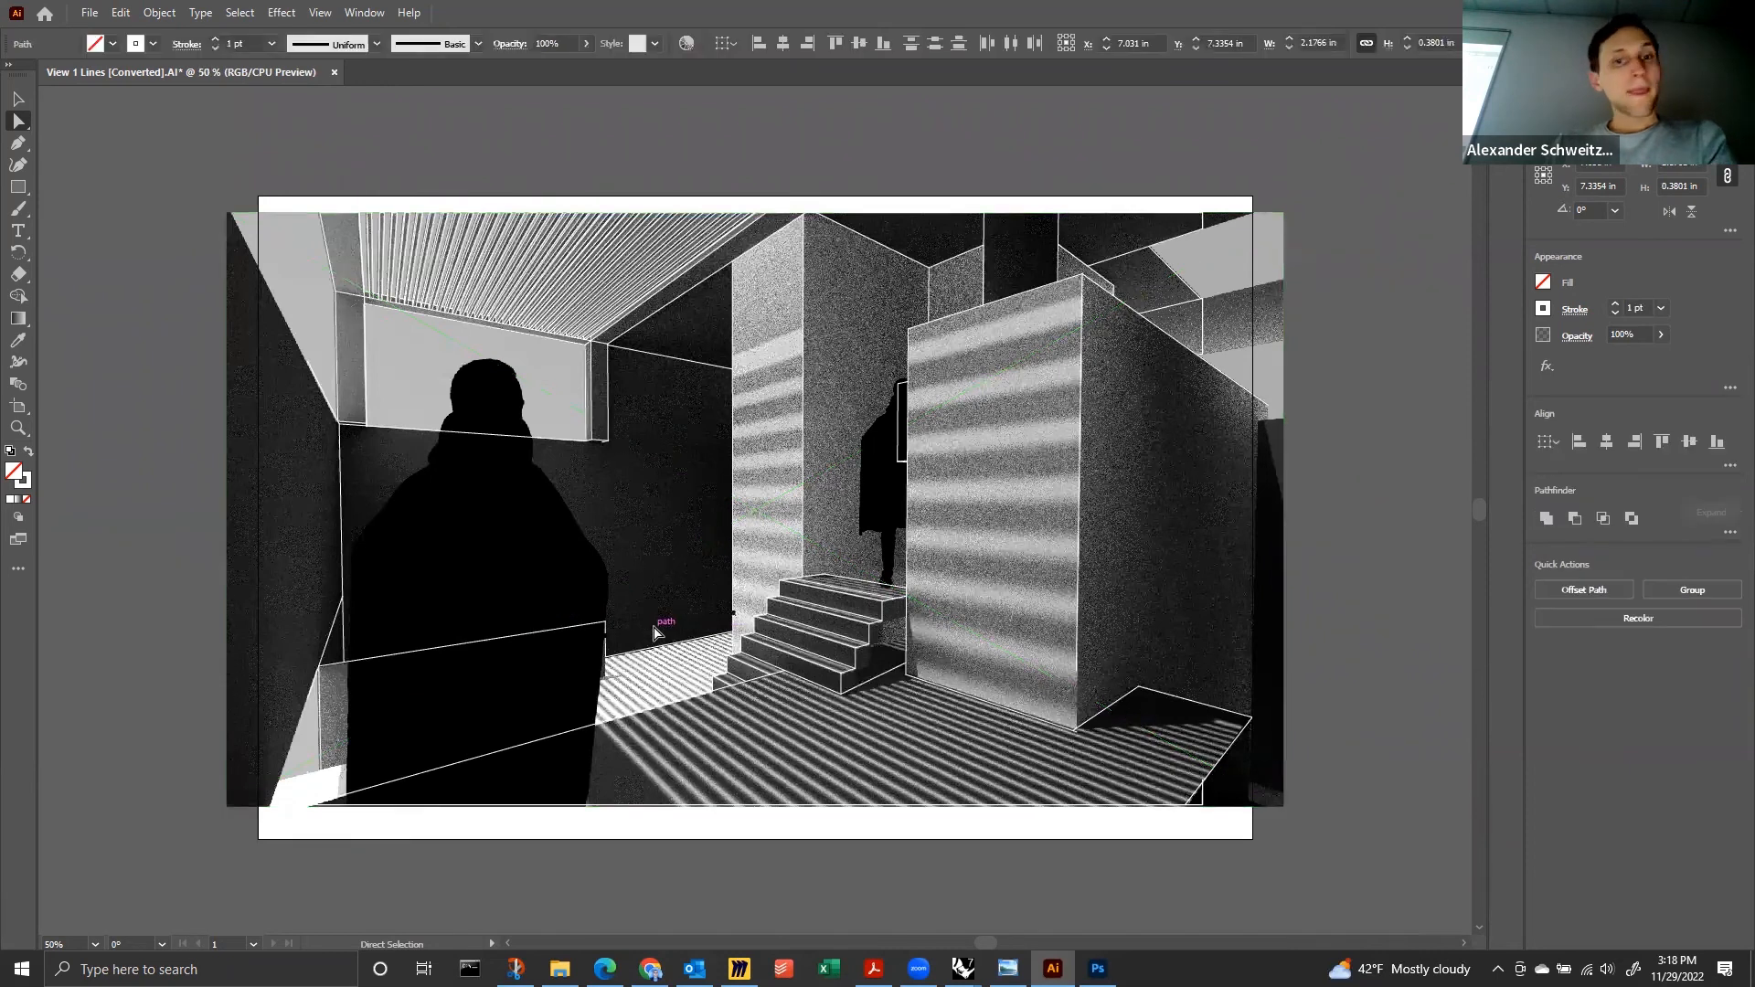
pyautogui.click(566, 632)
pyautogui.press('Delete')
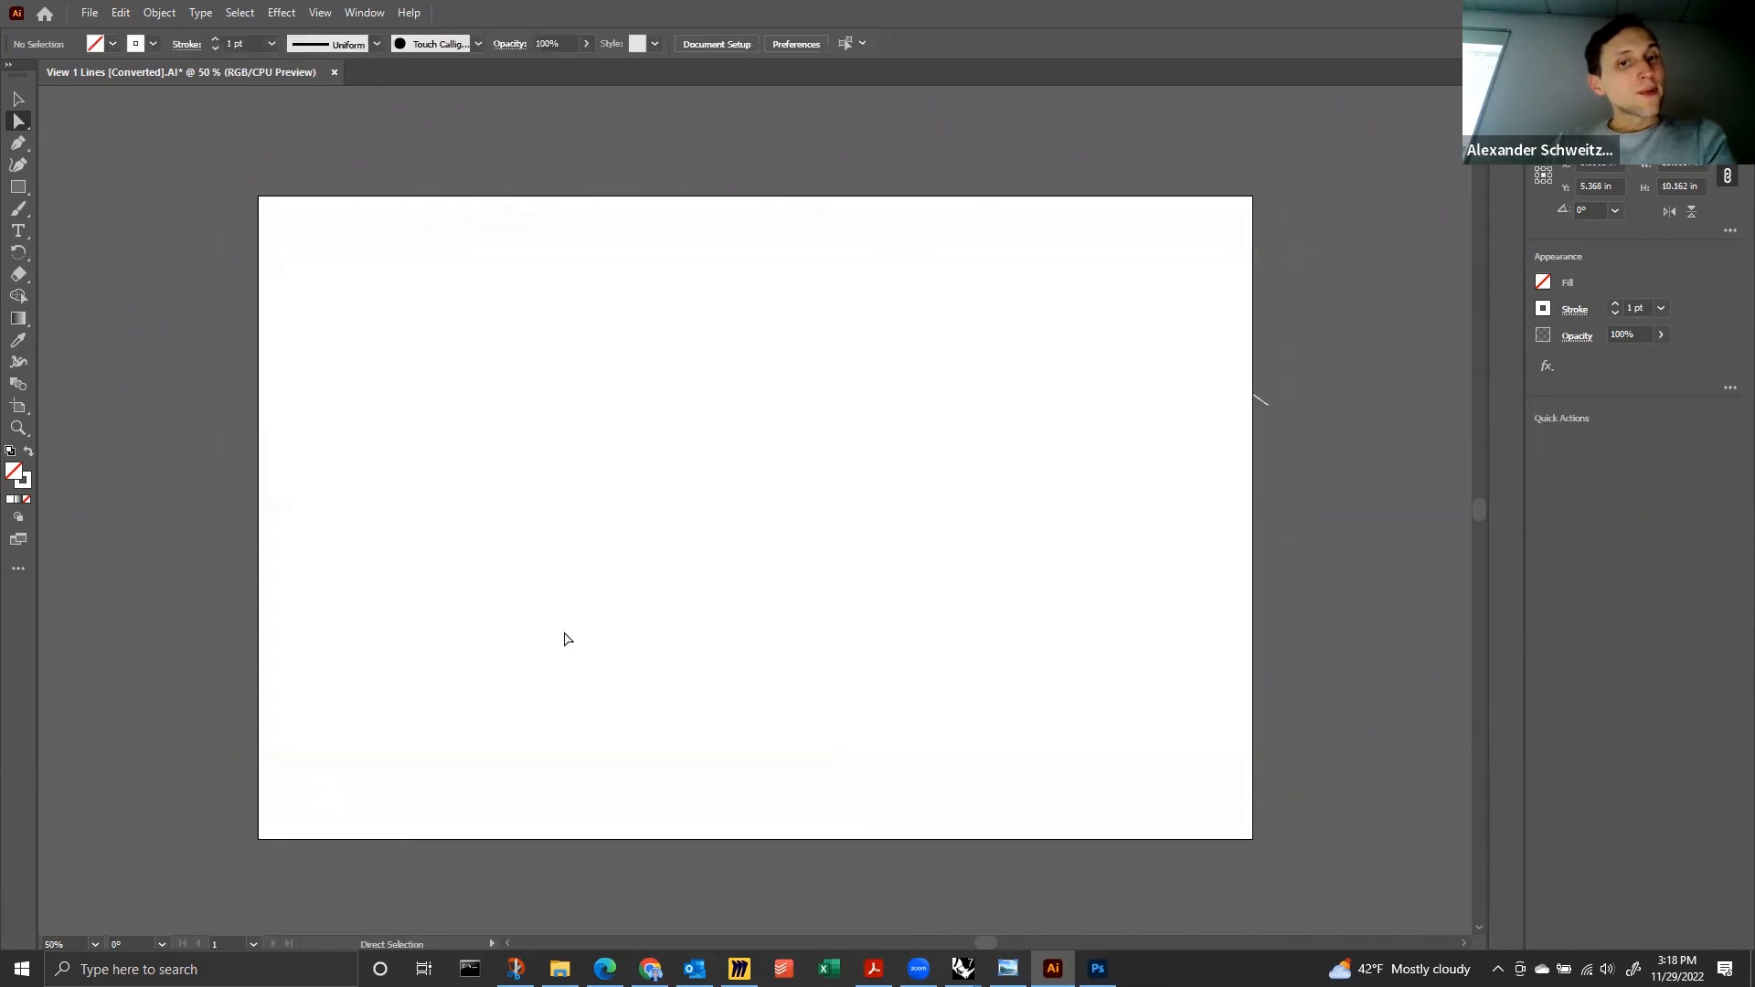
pyautogui.hotkey('ctrl', 'z')
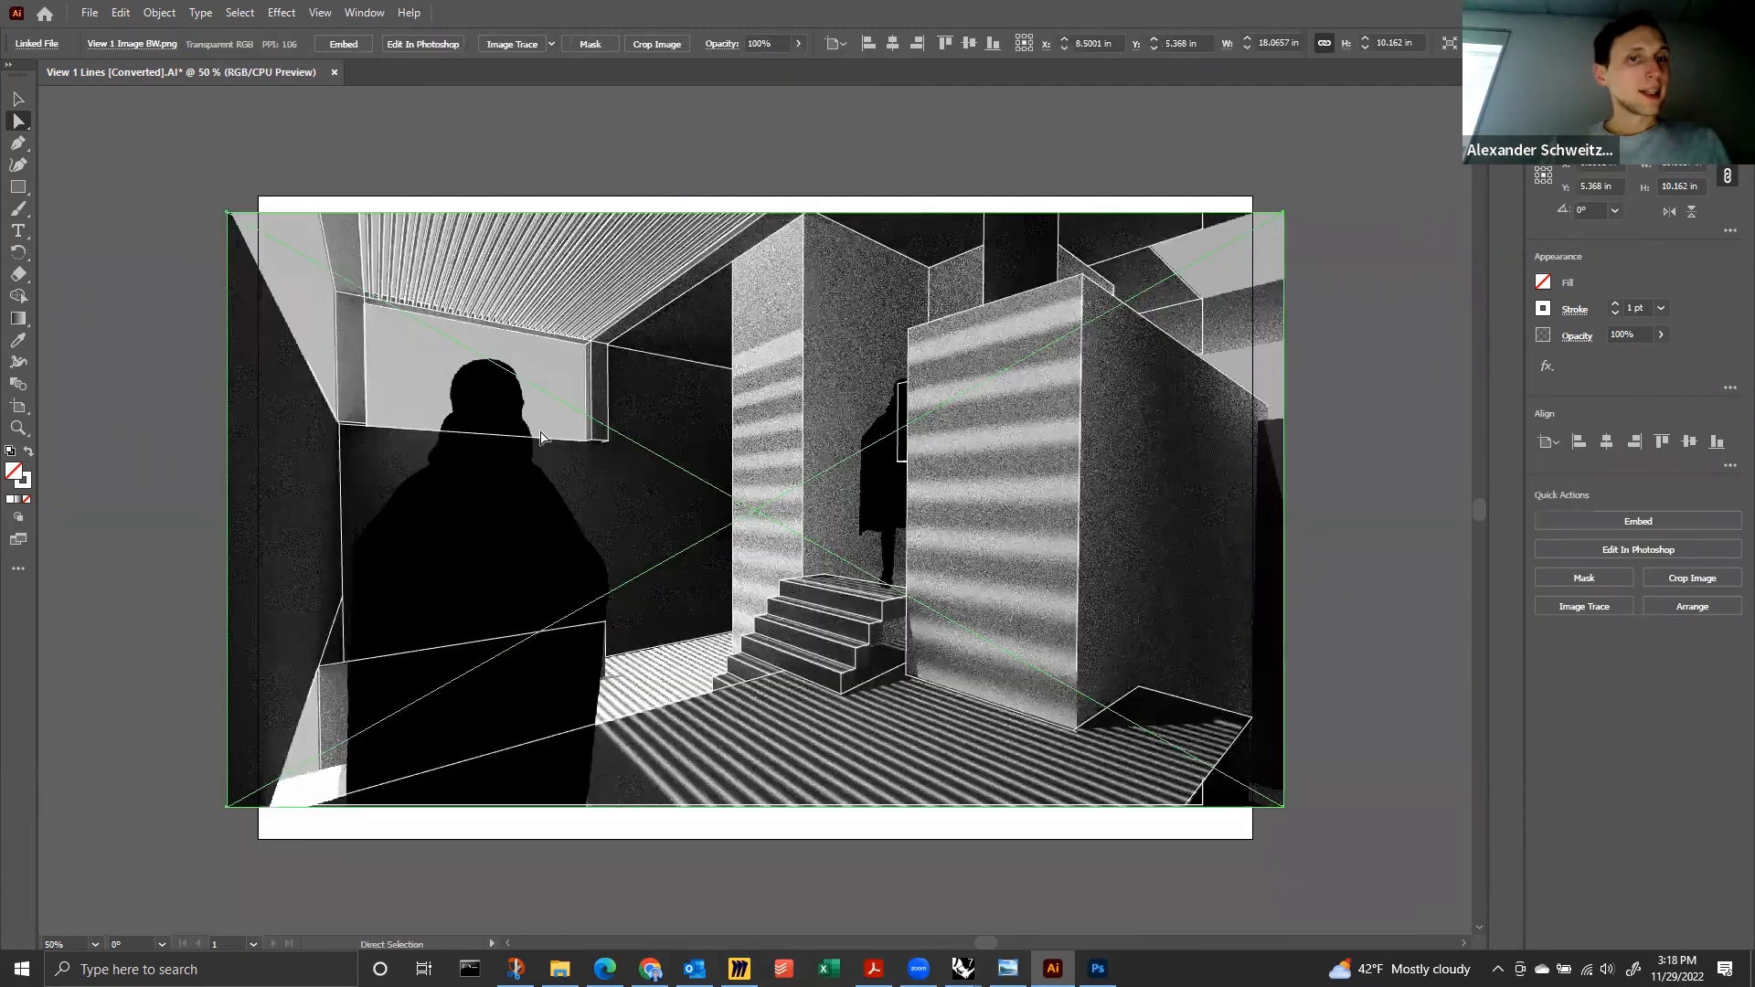
# Shorten the line along the window's lower edge so it no longer crosses the foreground figure and begins at the right side of its hood.
pyautogui.click(465, 436)
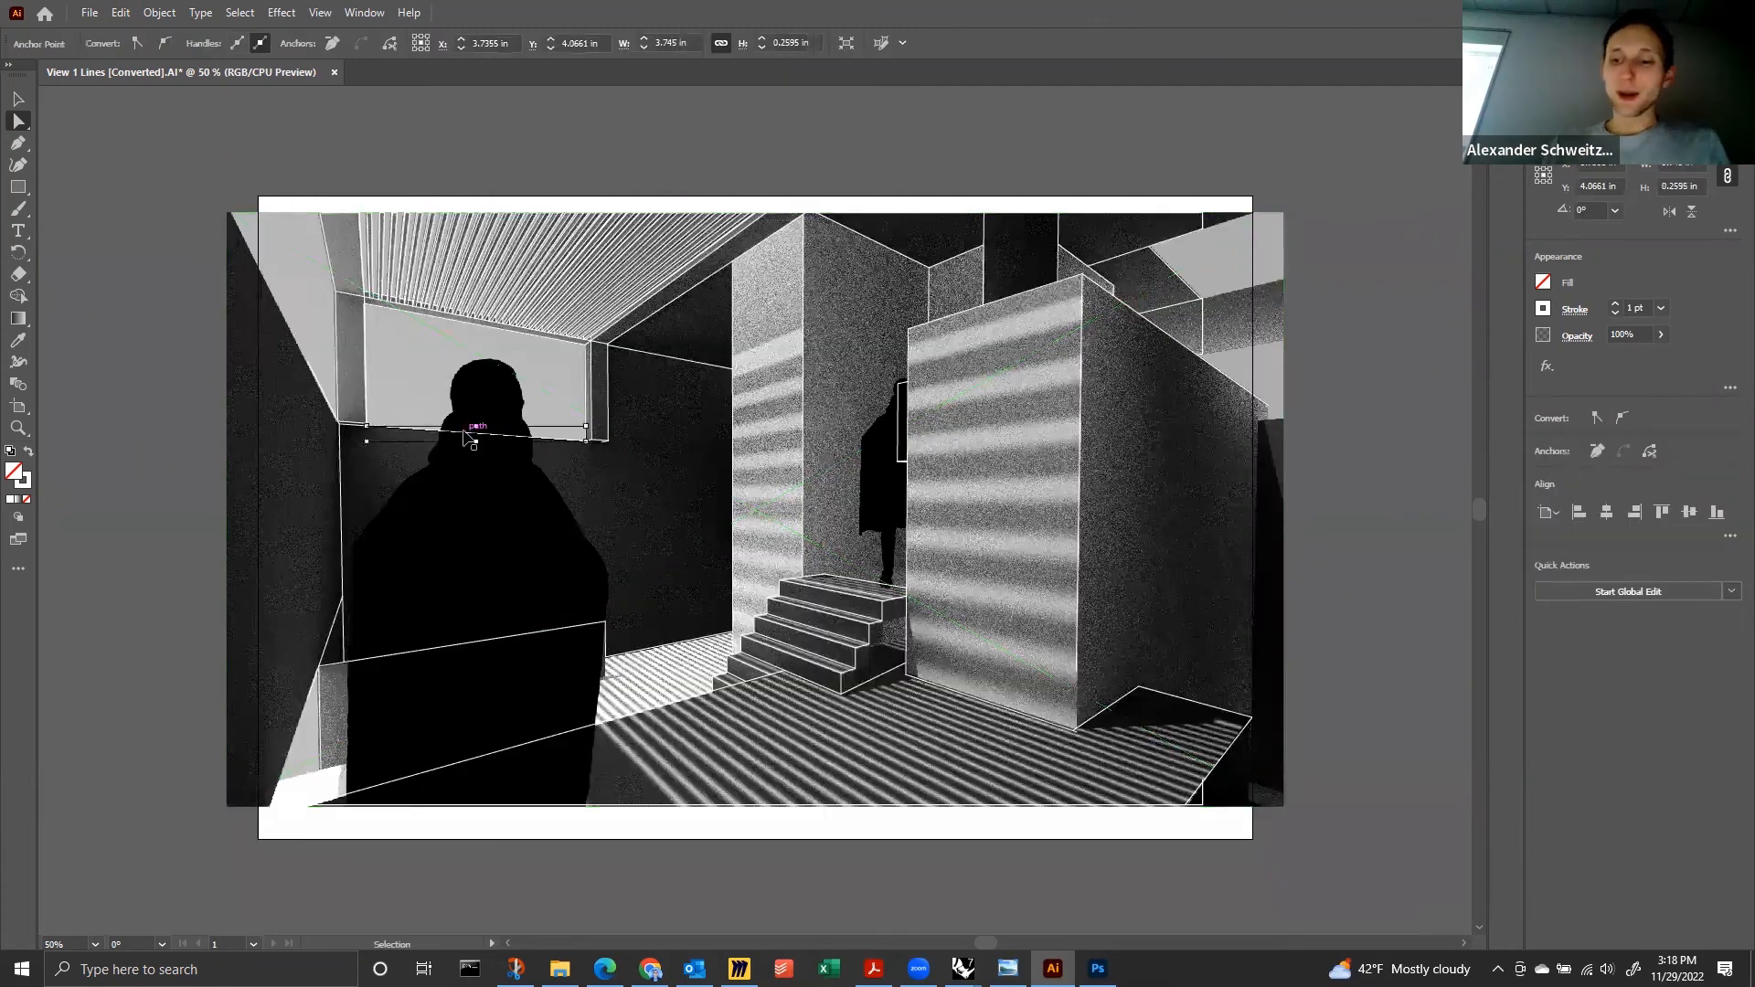
pyautogui.hotkey('ctrl', '+')
pyautogui.hotkey('ctrl', '+')
pyautogui.hotkey('ctrl', '+')
pyautogui.hotkey('ctrl', '+')
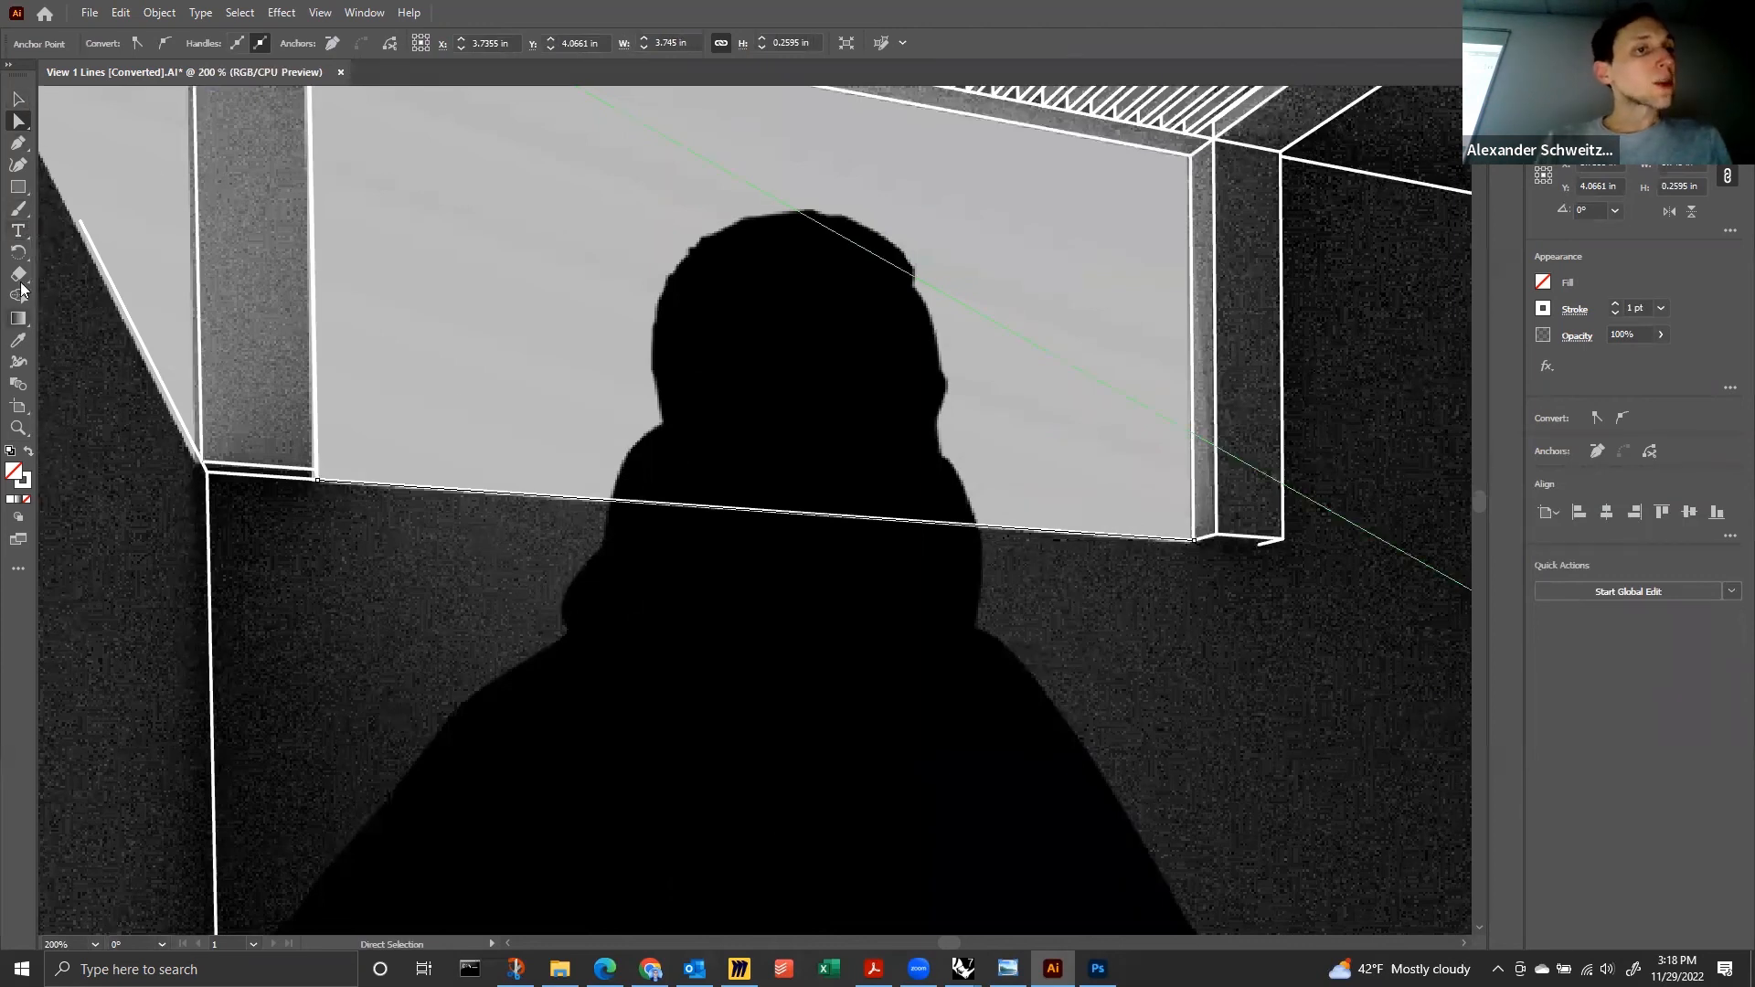
pyautogui.moveTo(322, 495); pyautogui.dragTo(897, 521)
pyautogui.hotkey('ctrl', 'z')
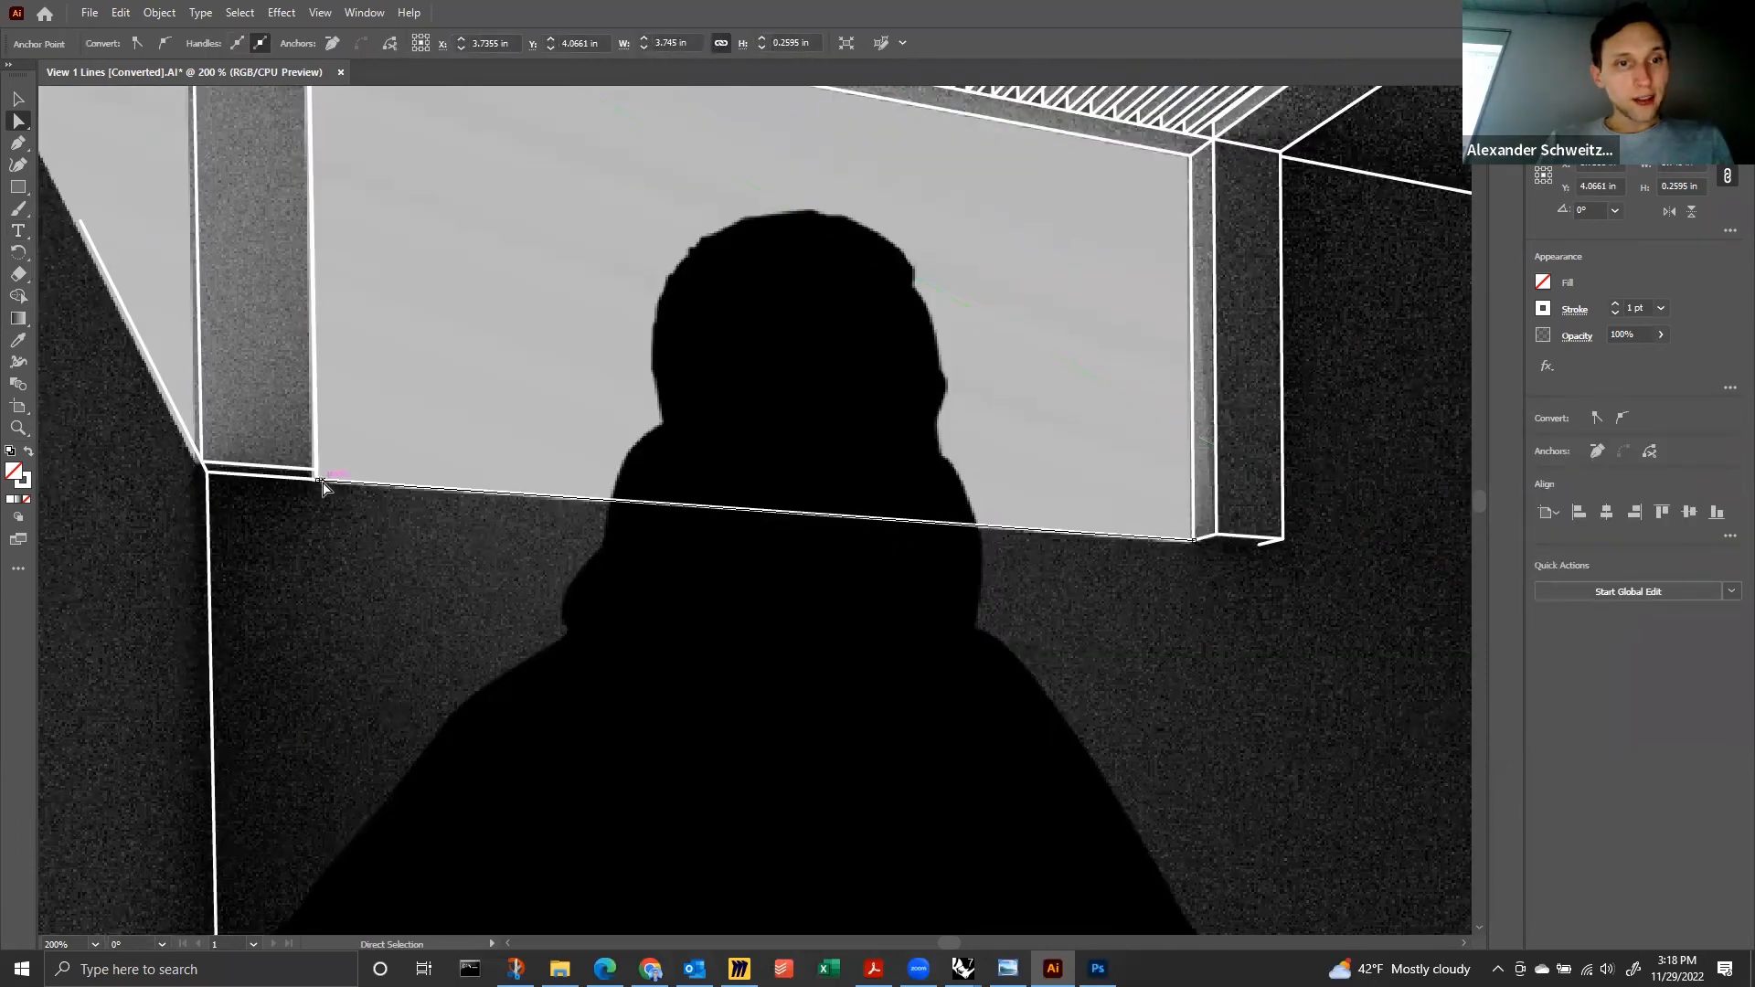
pyautogui.moveTo(320, 487); pyautogui.dragTo(979, 535)
# Duplicate the shortened line and fit the copy along the window's lower edge from its left corner to the foreground figure's outline.
pyautogui.hotkey('ctrl', 'c')
pyautogui.hotkey('ctrl', 'v')
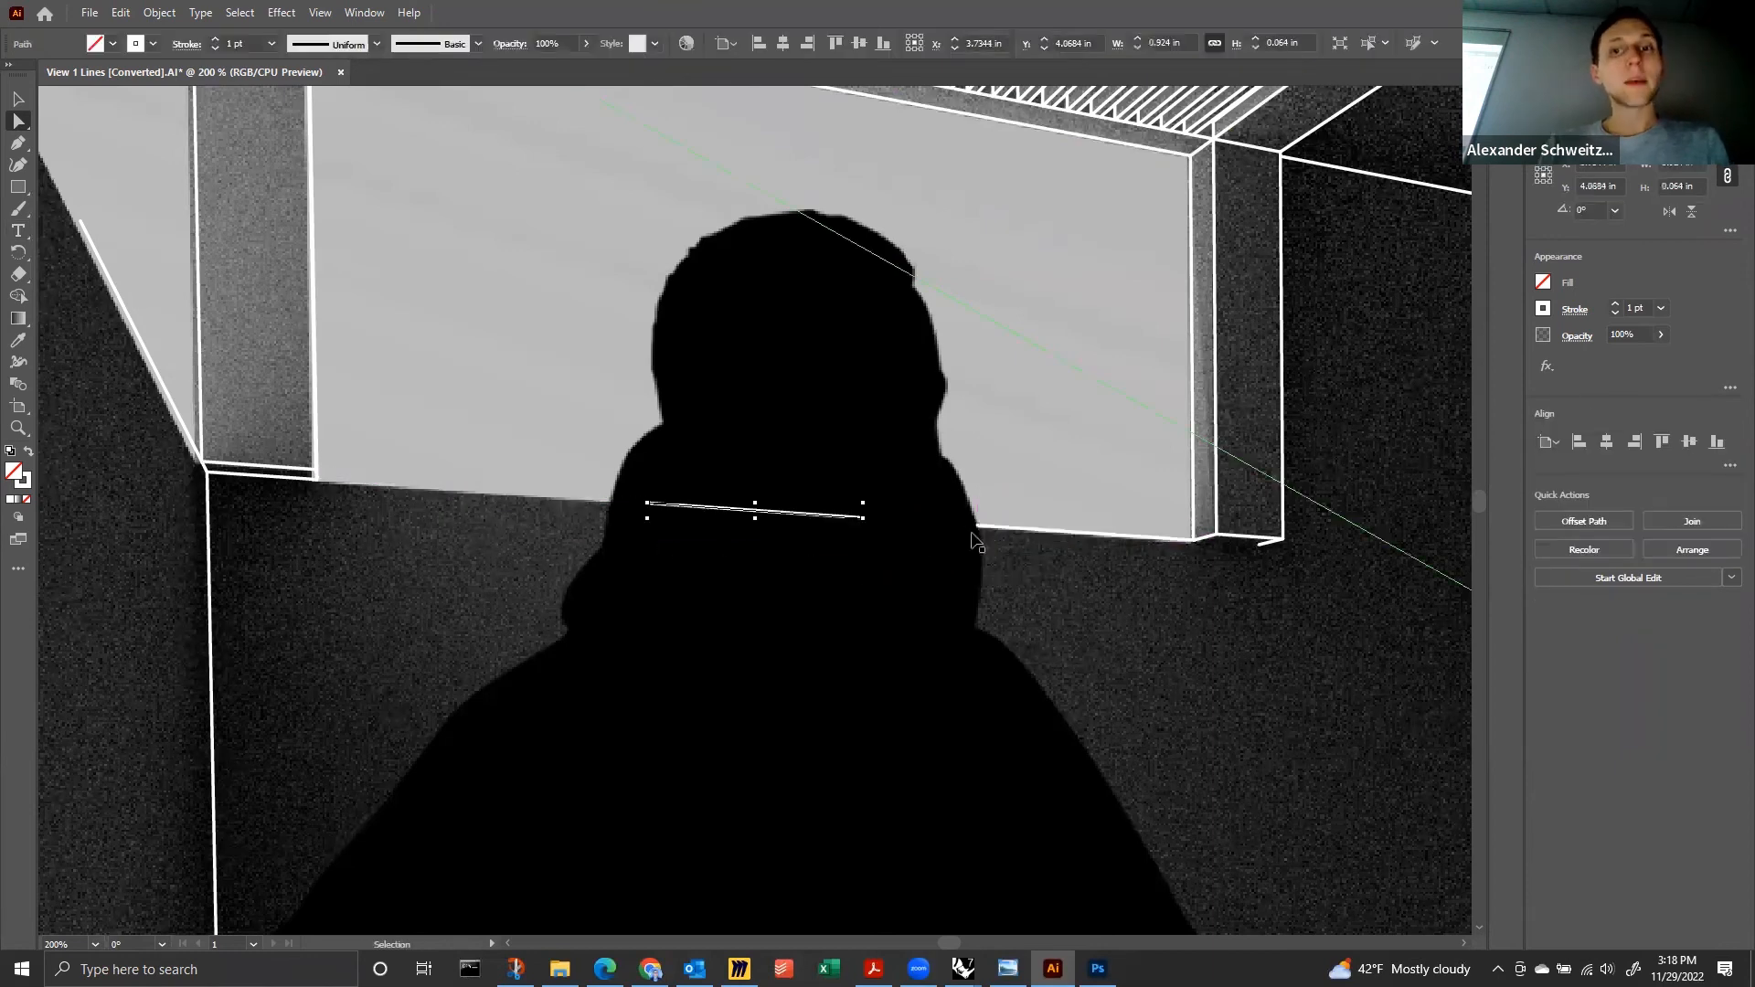
pyautogui.click(652, 505)
pyautogui.moveTo(653, 505); pyautogui.dragTo(316, 479)
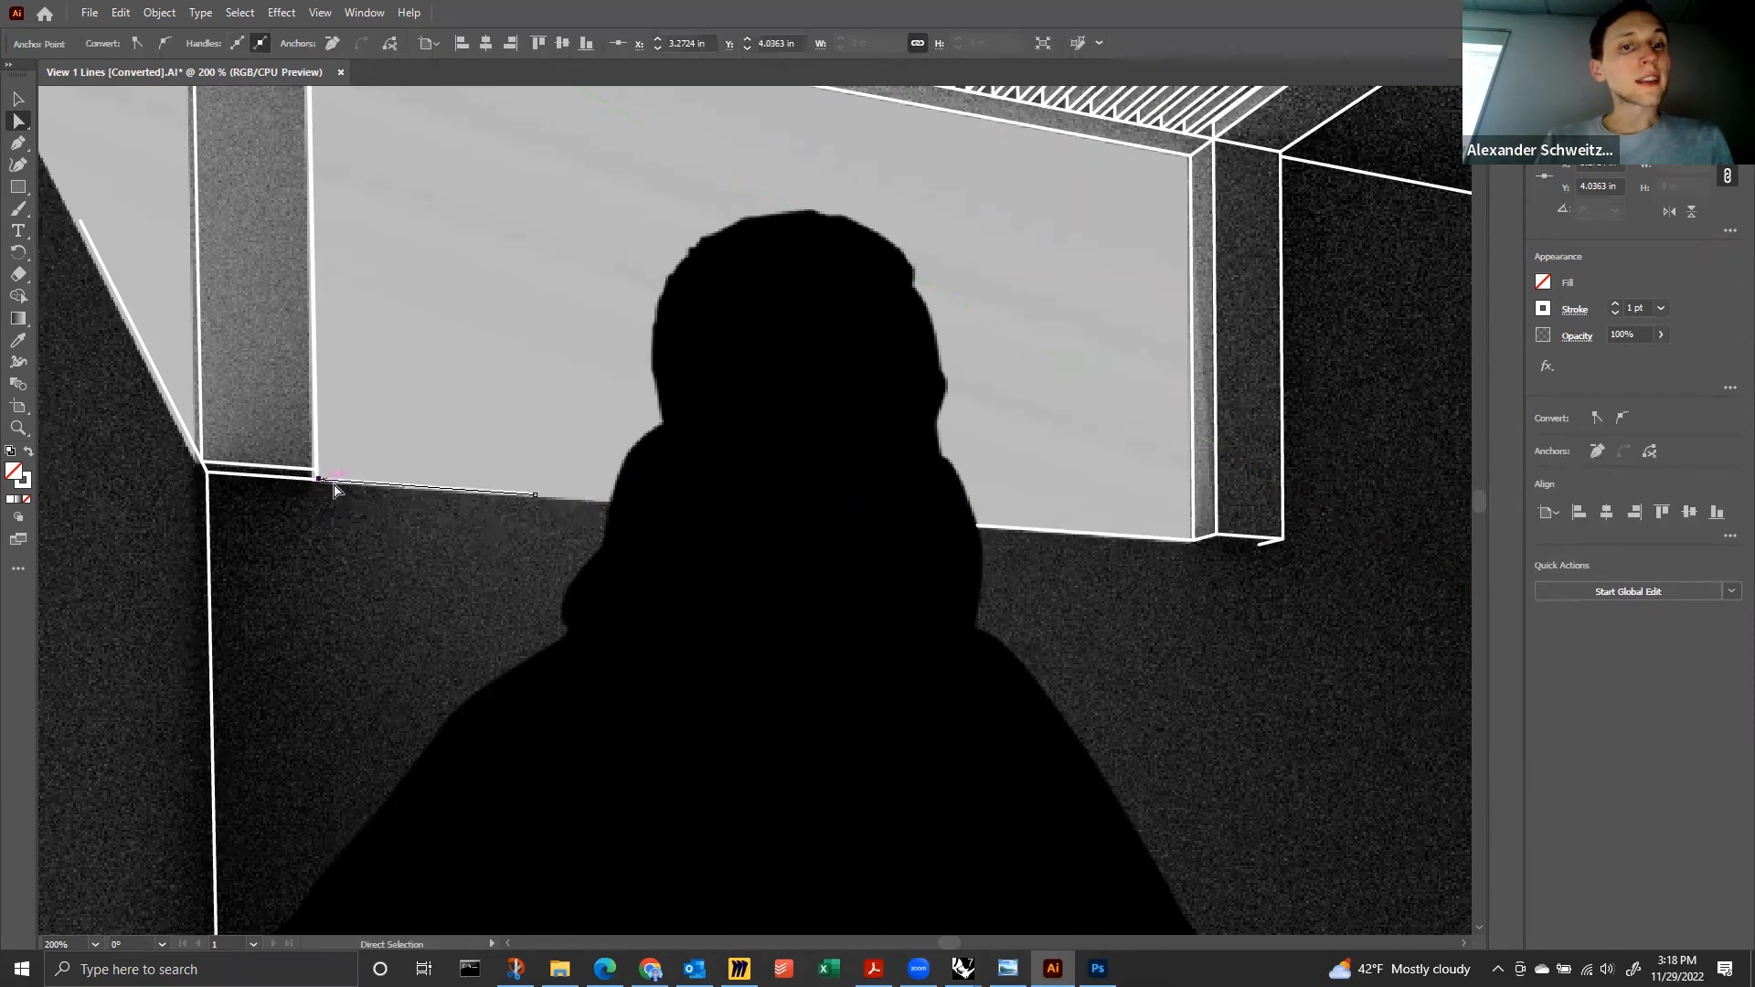
pyautogui.moveTo(535, 496); pyautogui.dragTo(612, 513)
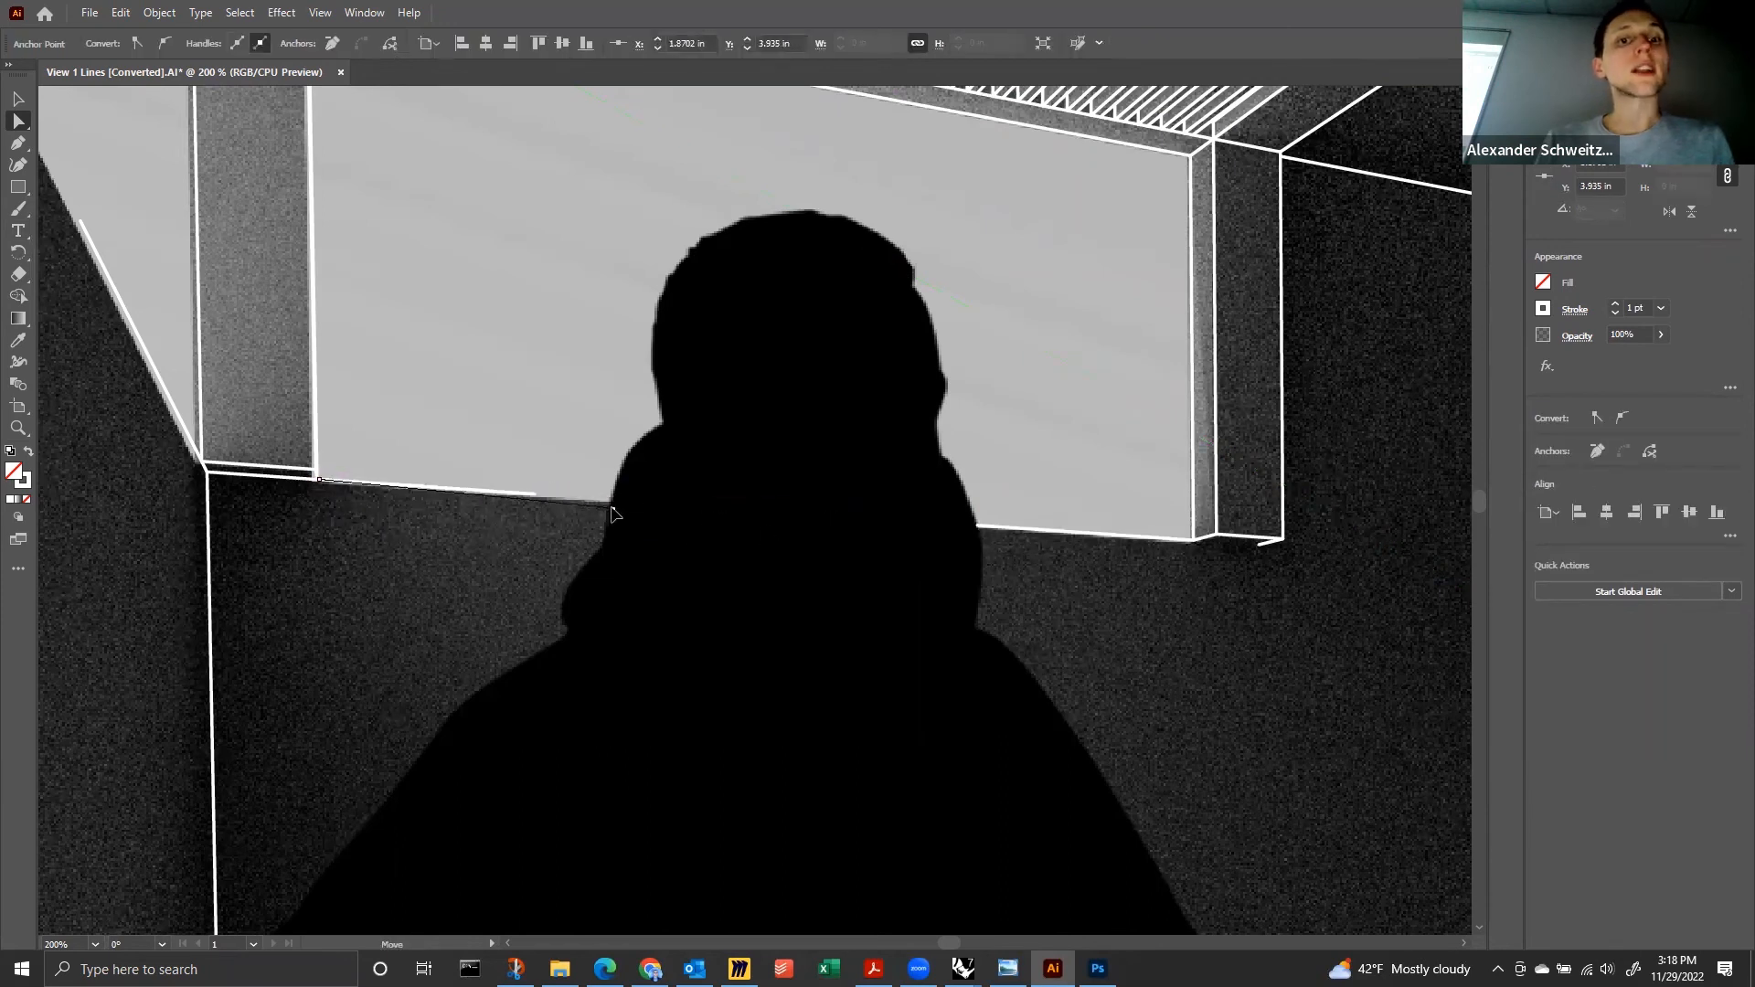
pyautogui.keyDown('alt'); pyautogui.scroll(-3, 610, 508); pyautogui.keyUp('alt')
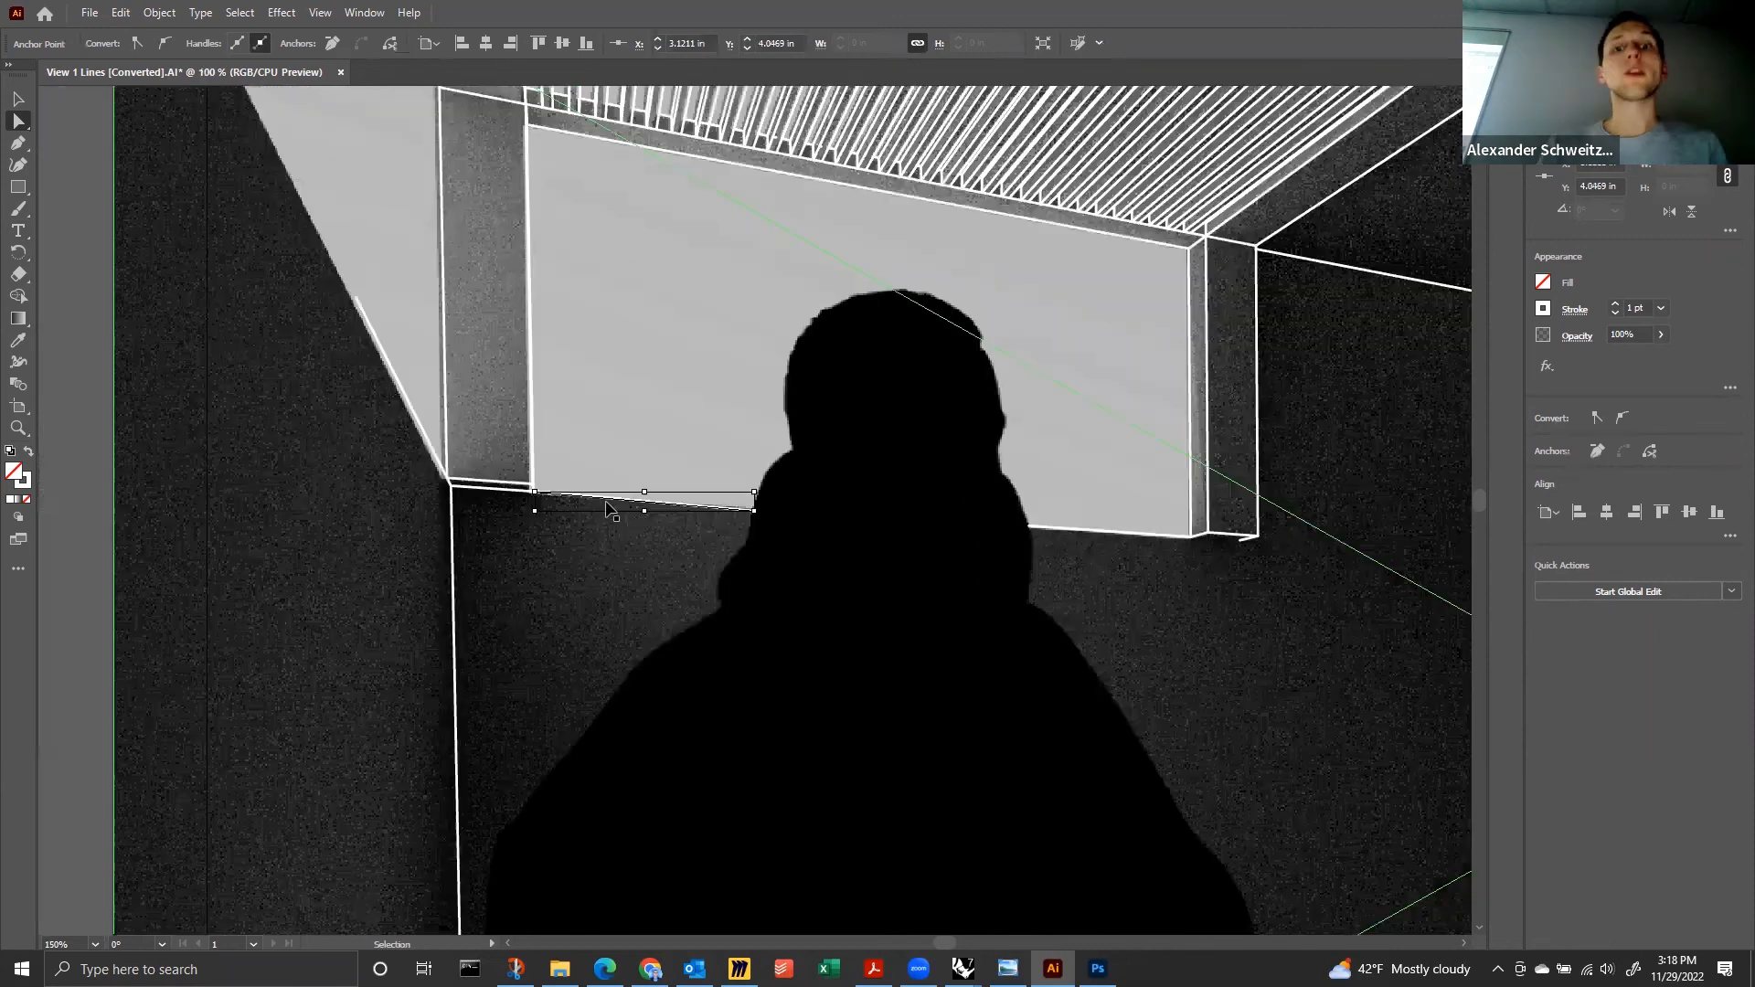
pyautogui.keyDown('alt'); pyautogui.scroll(-2, 609, 505); pyautogui.keyUp('alt')
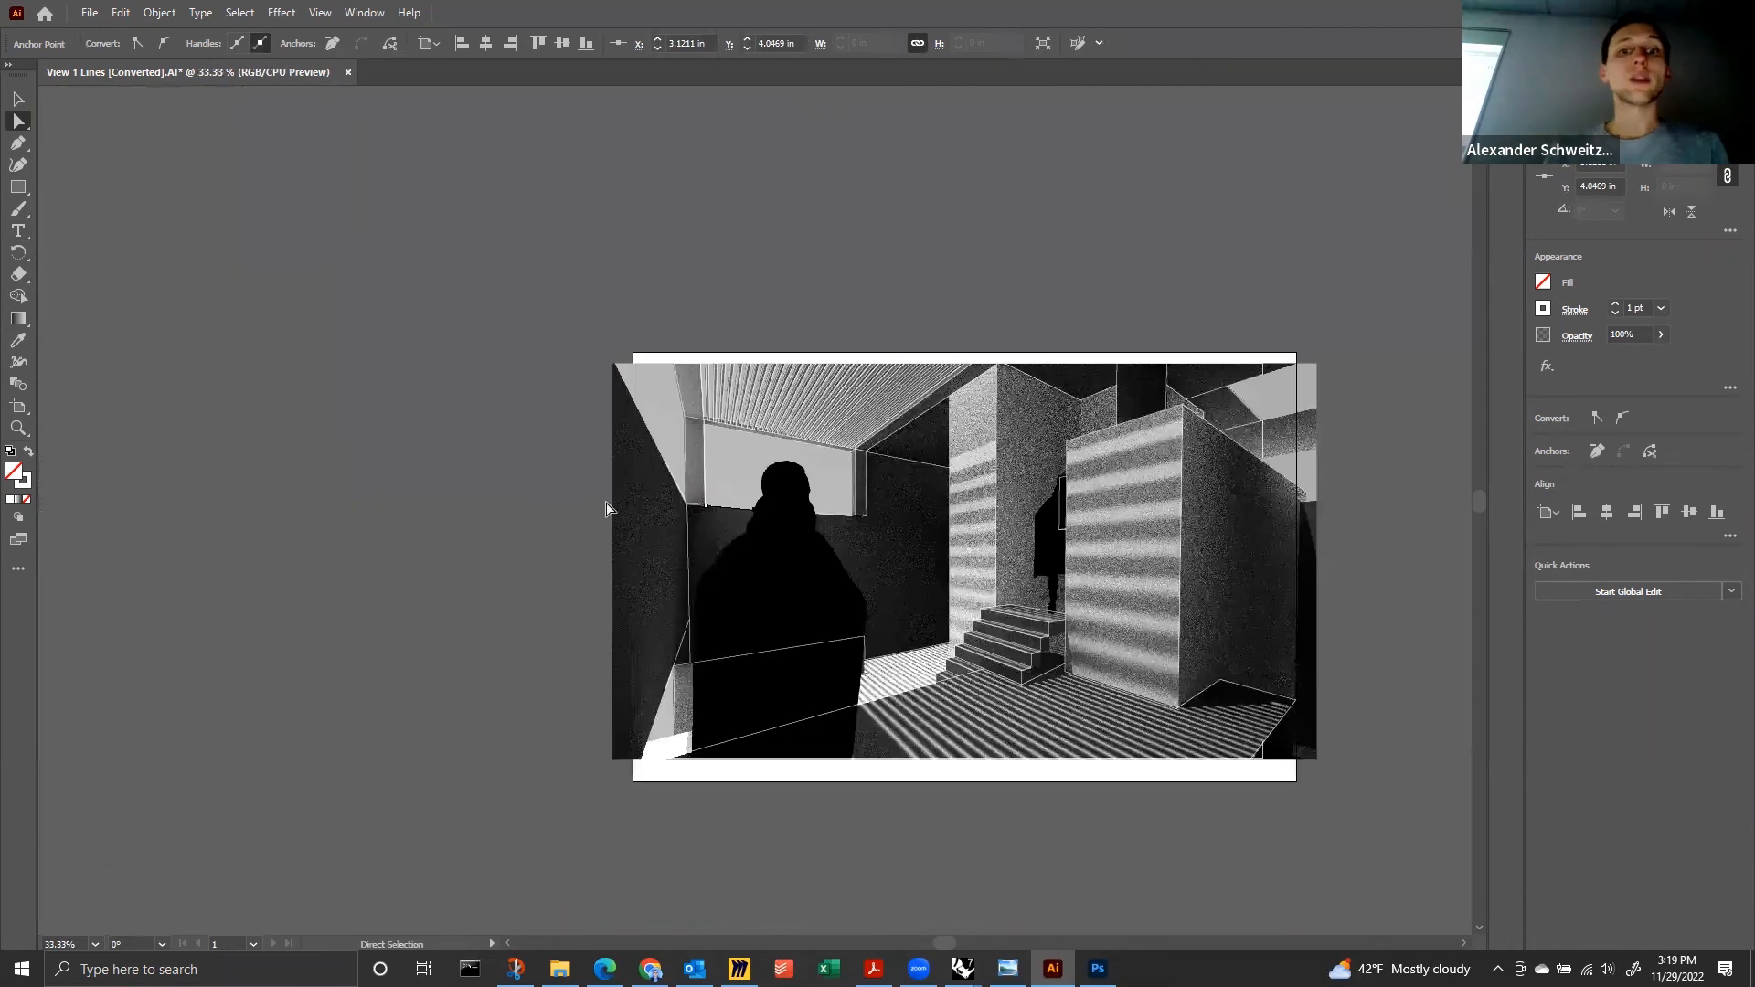
# Delete the sloping line crossing the foreground figure and the short vertical line along its right edge.
pyautogui.click(764, 660)
pyautogui.click(773, 660)
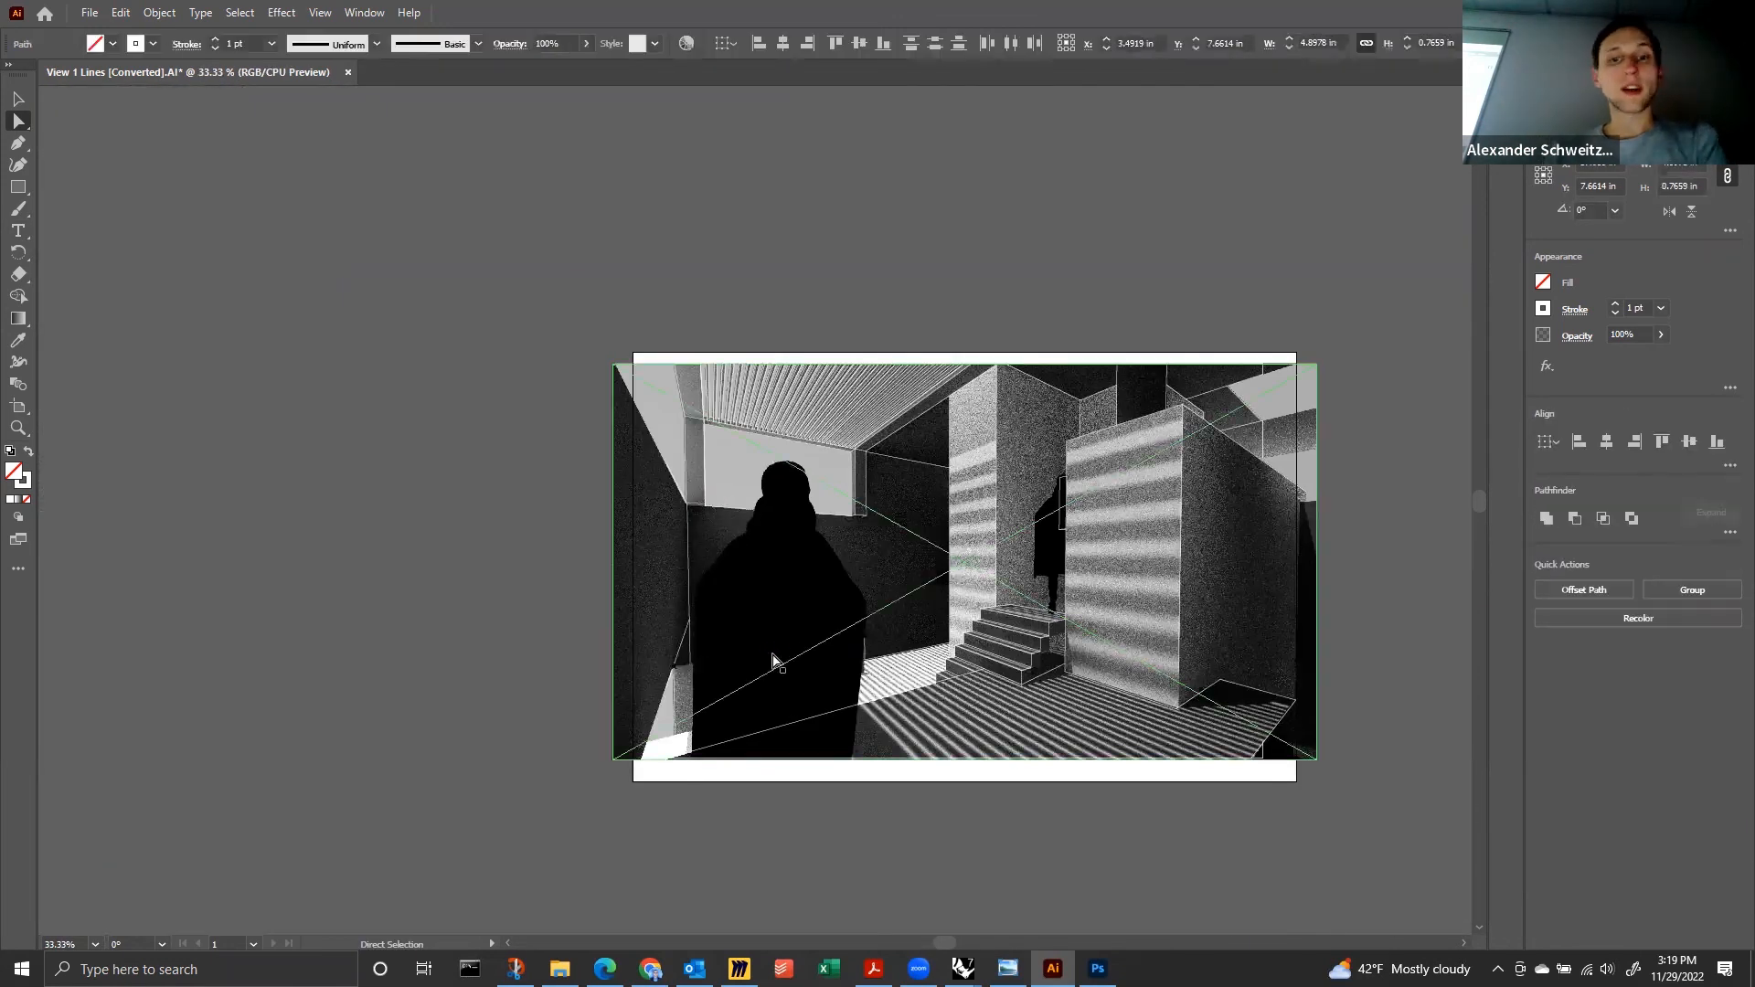
pyautogui.click(864, 648)
pyautogui.press('Delete')
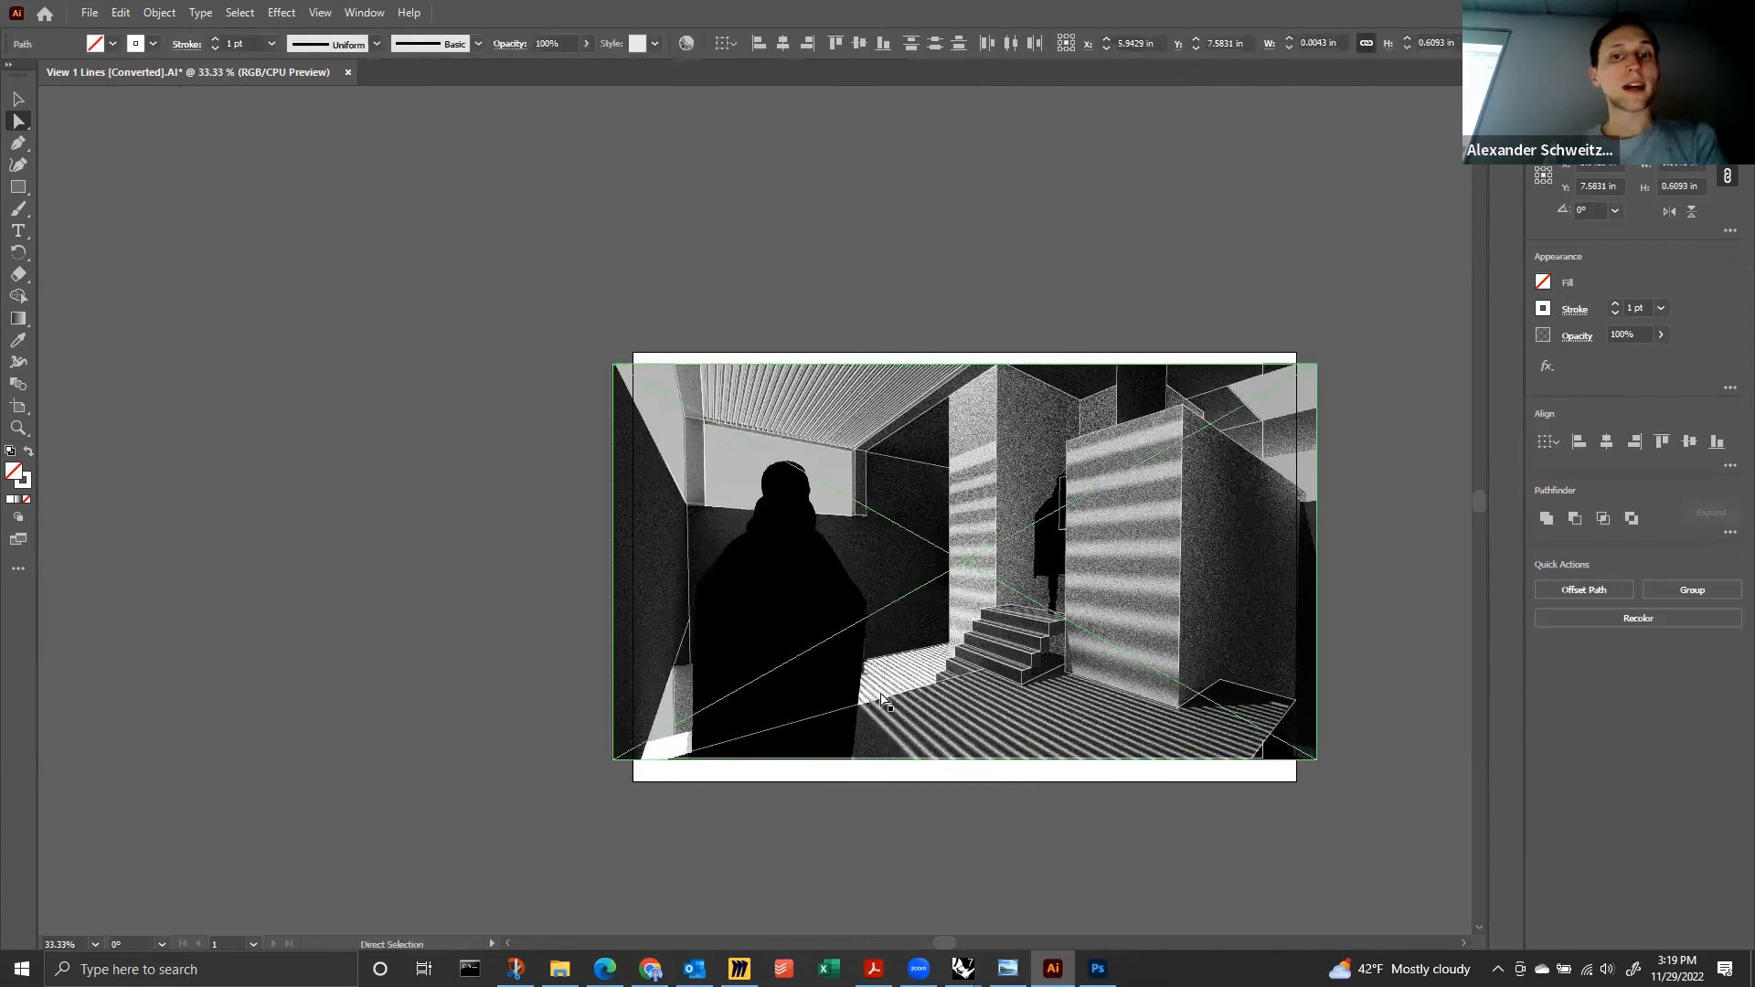
# Delete the vertical line and the two short horizontal lines crossing the distant figure above the stairs.
pyautogui.click(1059, 505)
pyautogui.press('Delete')
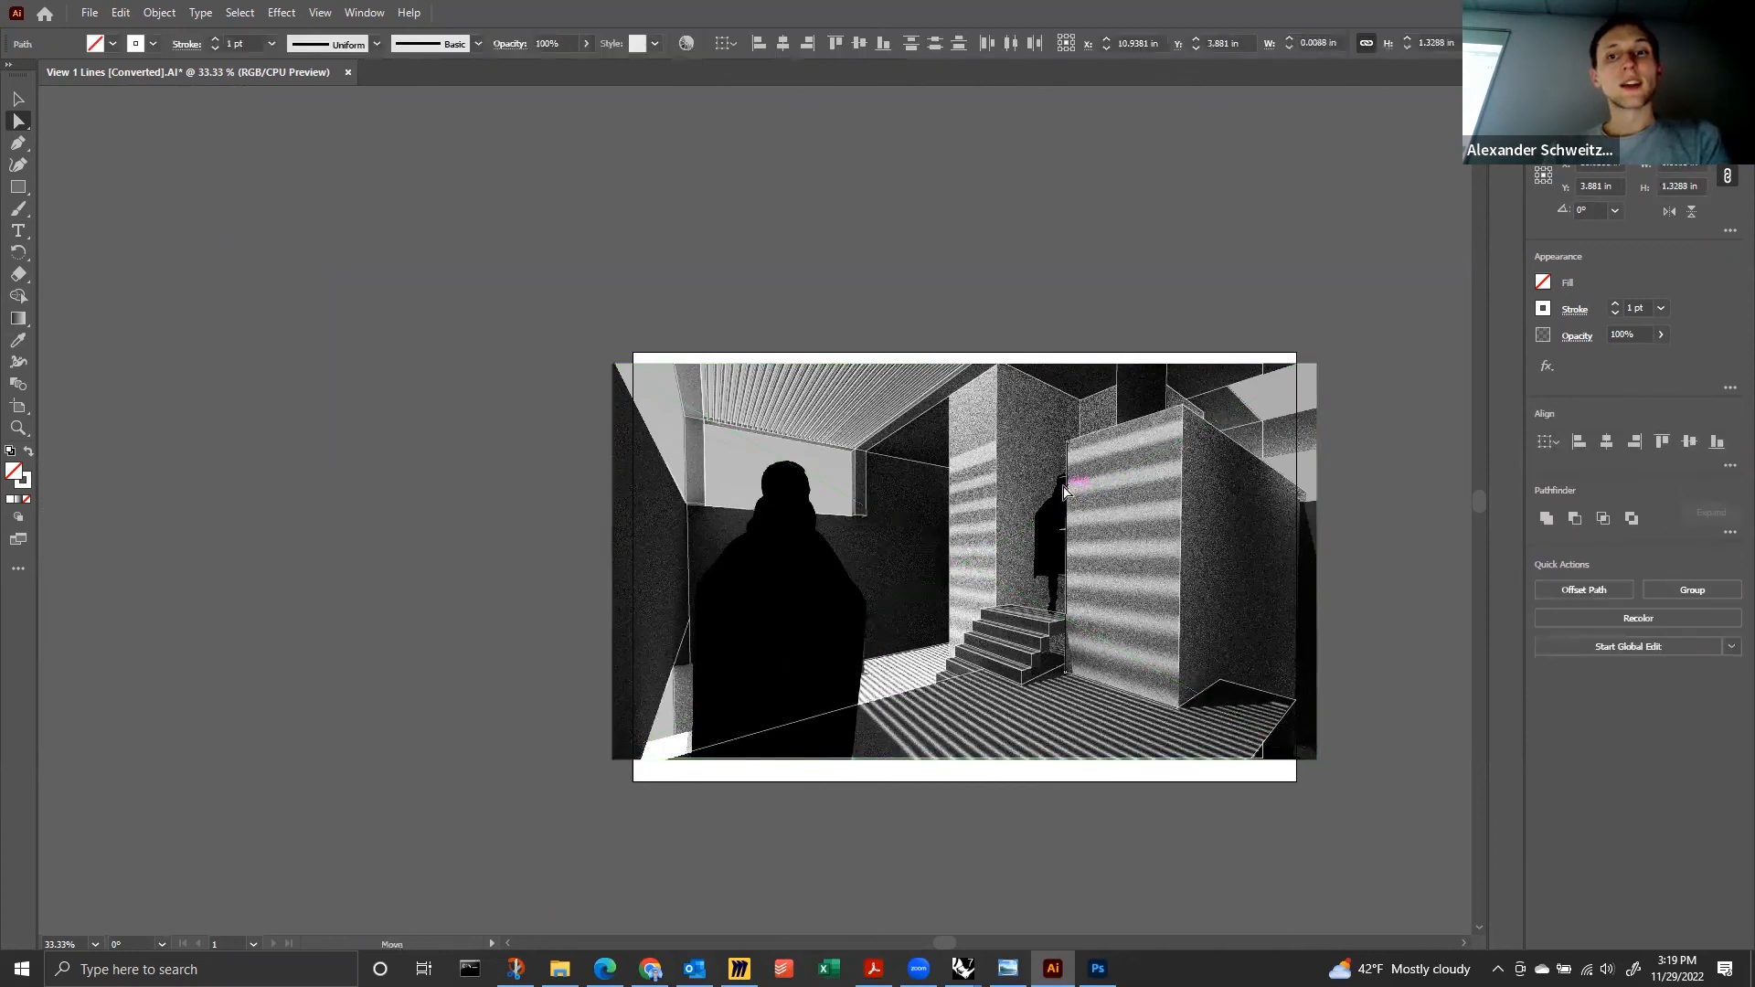
pyautogui.click(1063, 489)
pyautogui.hotkey('ctrl', '=')
pyautogui.hotkey('ctrl', '=')
pyautogui.hotkey('ctrl', '=')
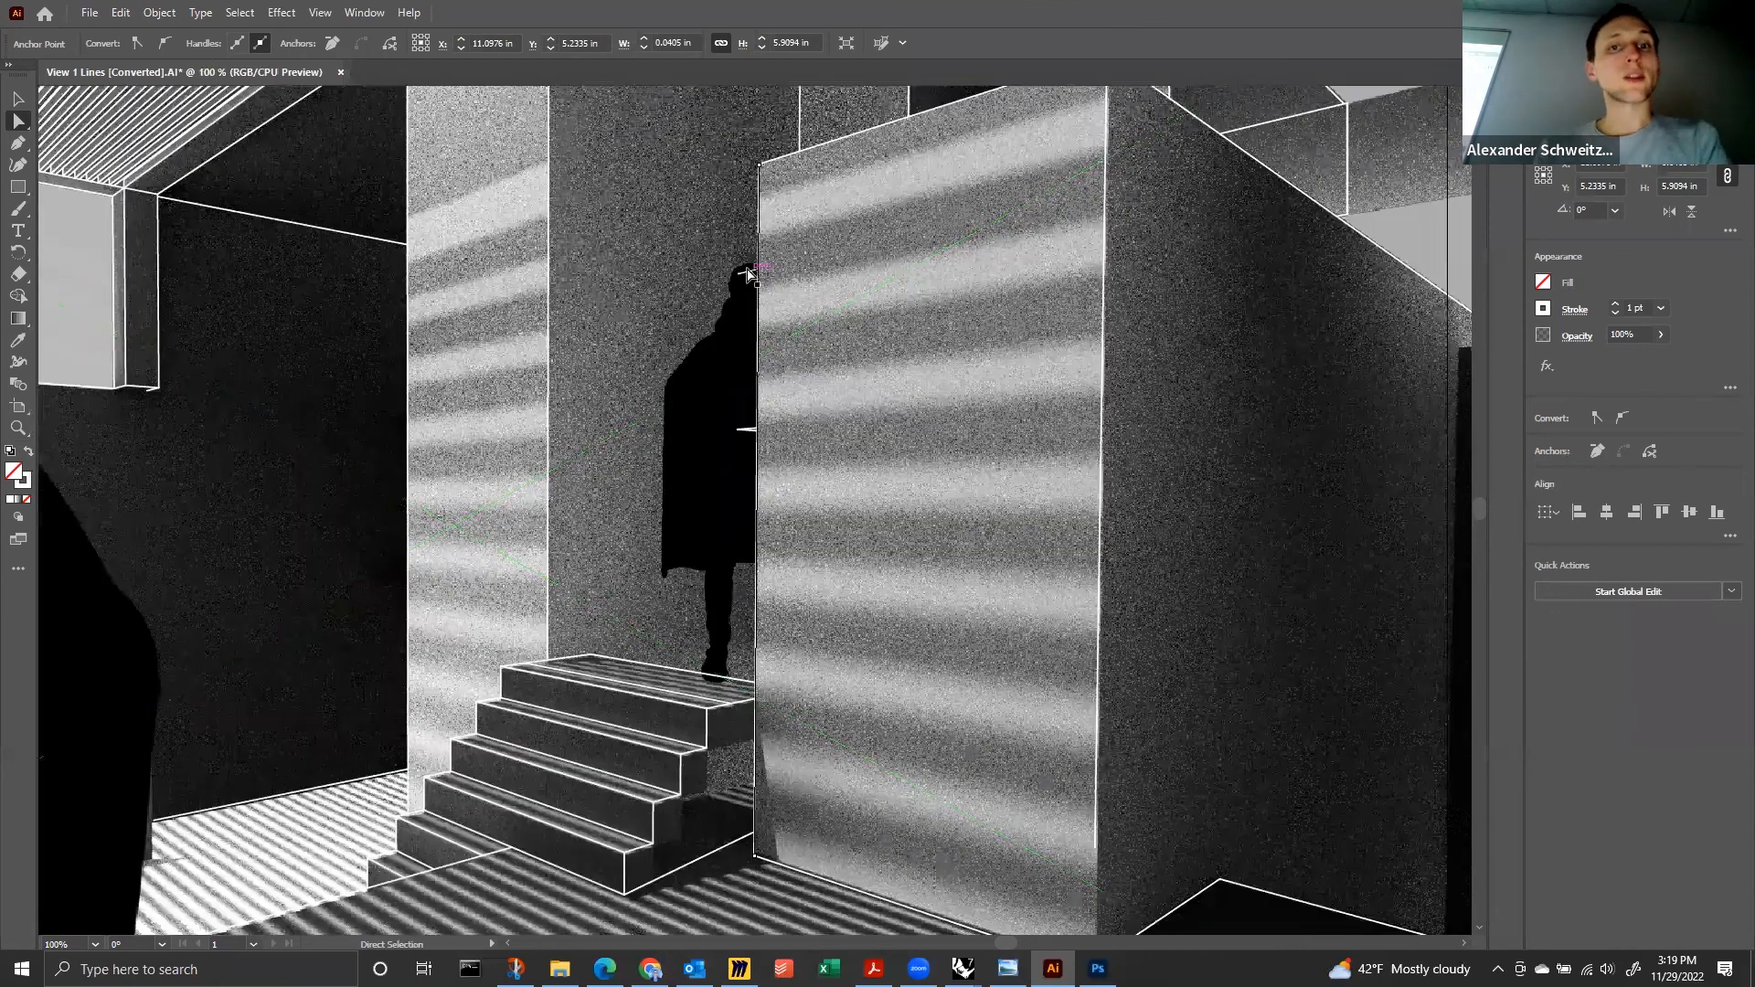
pyautogui.click(745, 429)
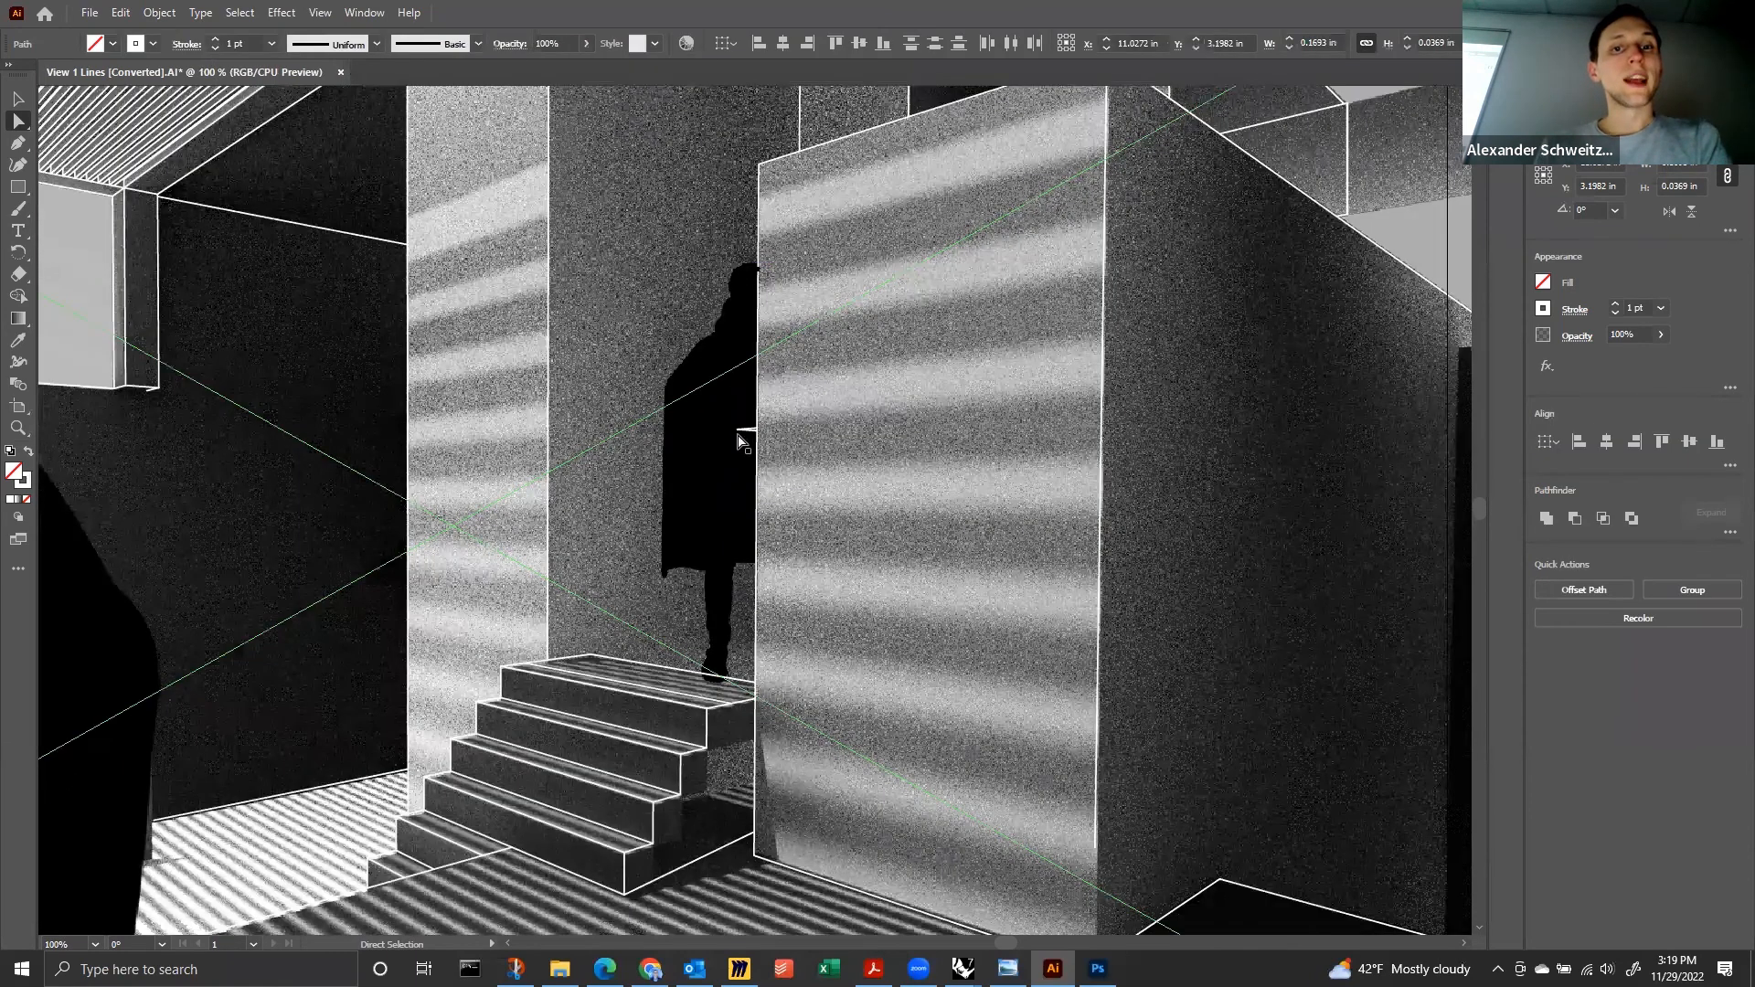
pyautogui.press('Delete')
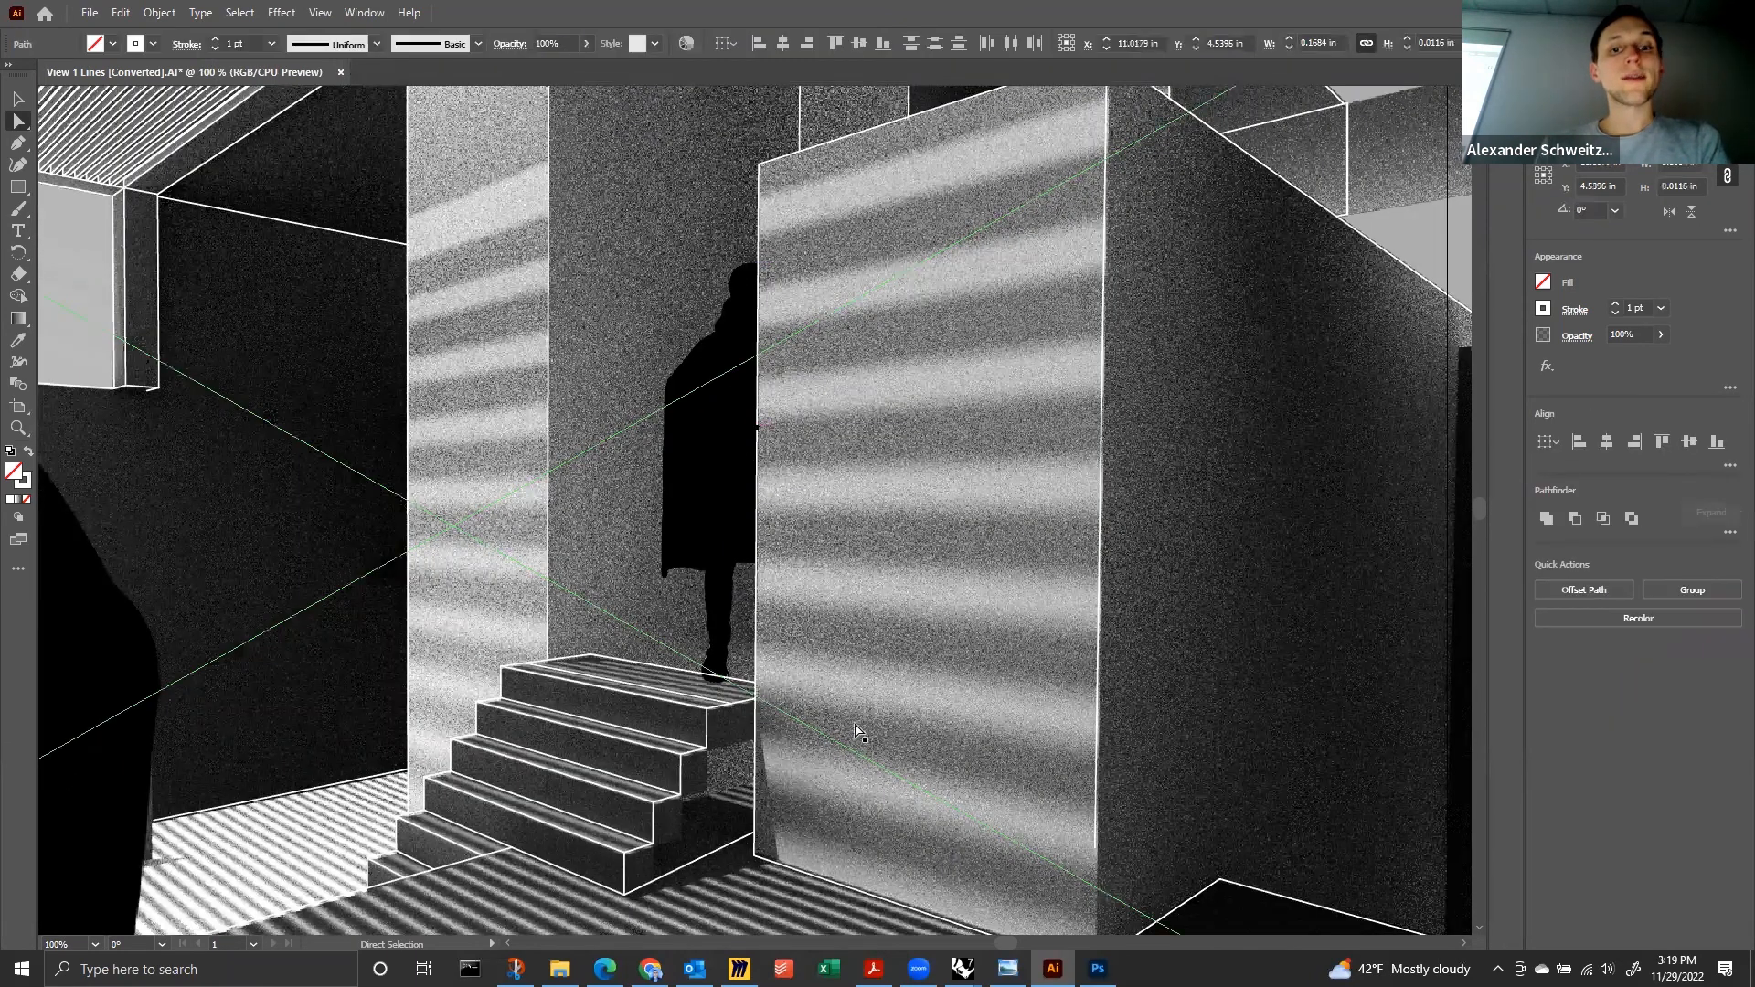
pyautogui.hotkey('ctrl', '-')
pyautogui.hotkey('ctrl', '-')
pyautogui.hotkey('ctrl', '-')
pyautogui.hotkey('ctrl', '-')
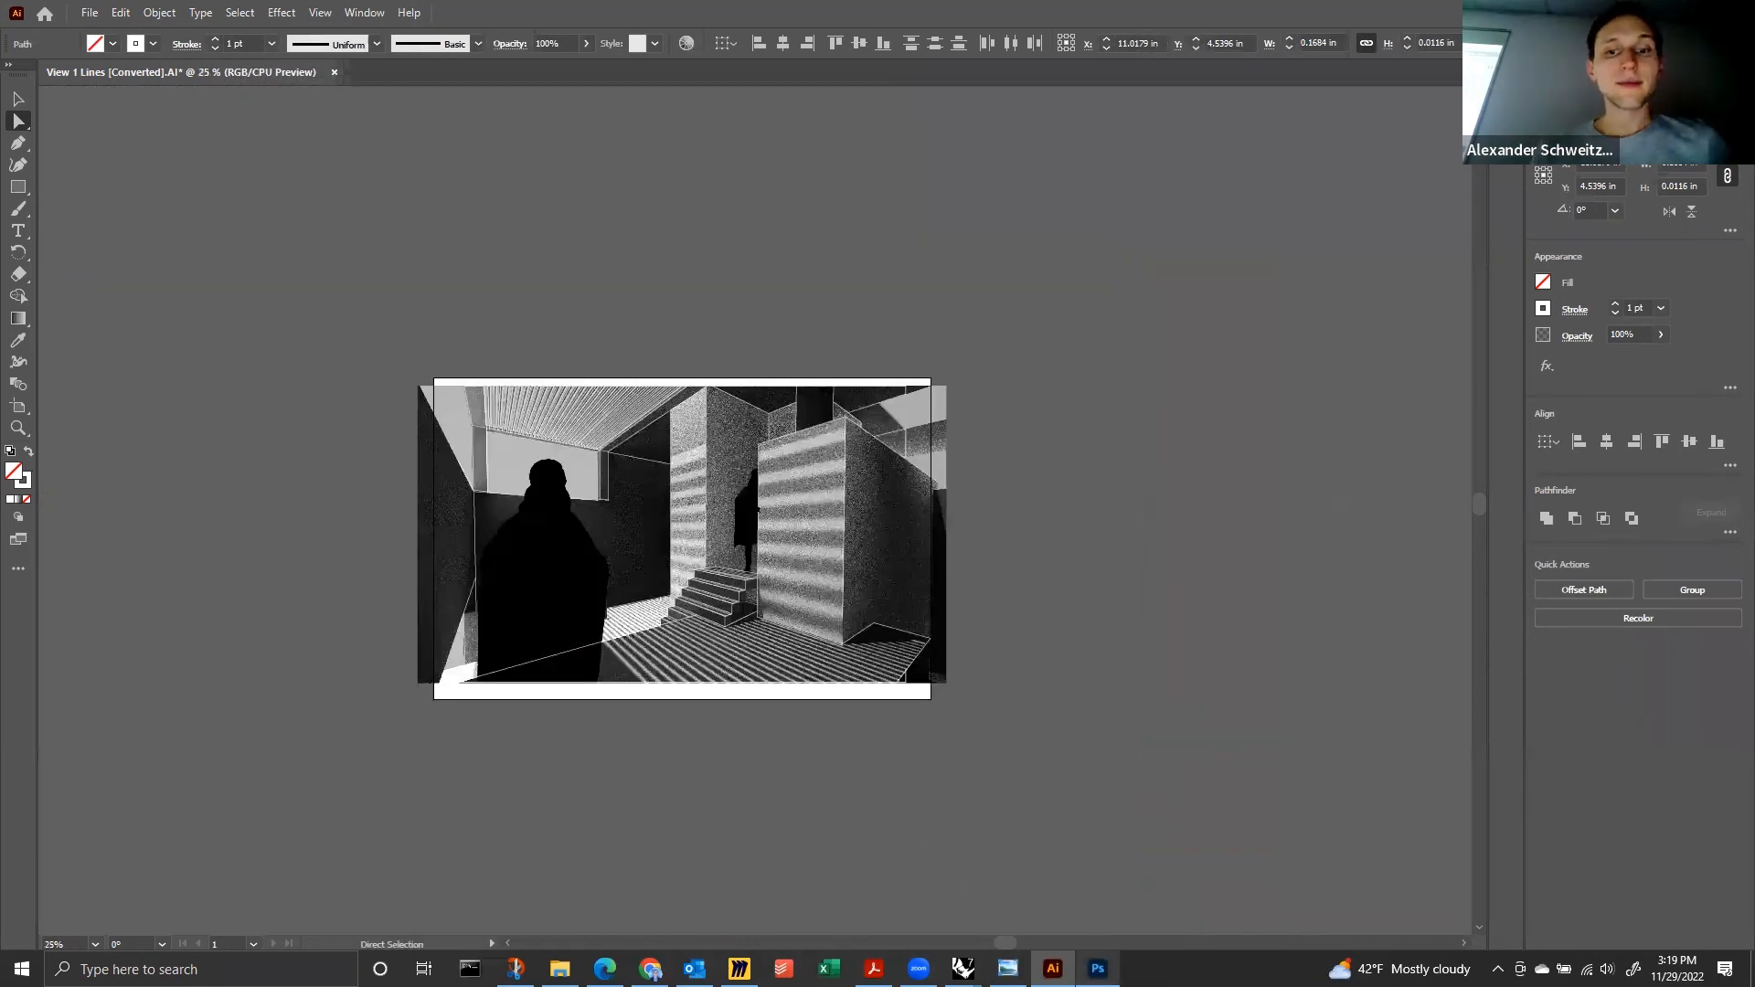
# Switch to Photoshop and set the foreground figure layer's opacity to 75% after trying 50%.
pyautogui.click(1096, 968)
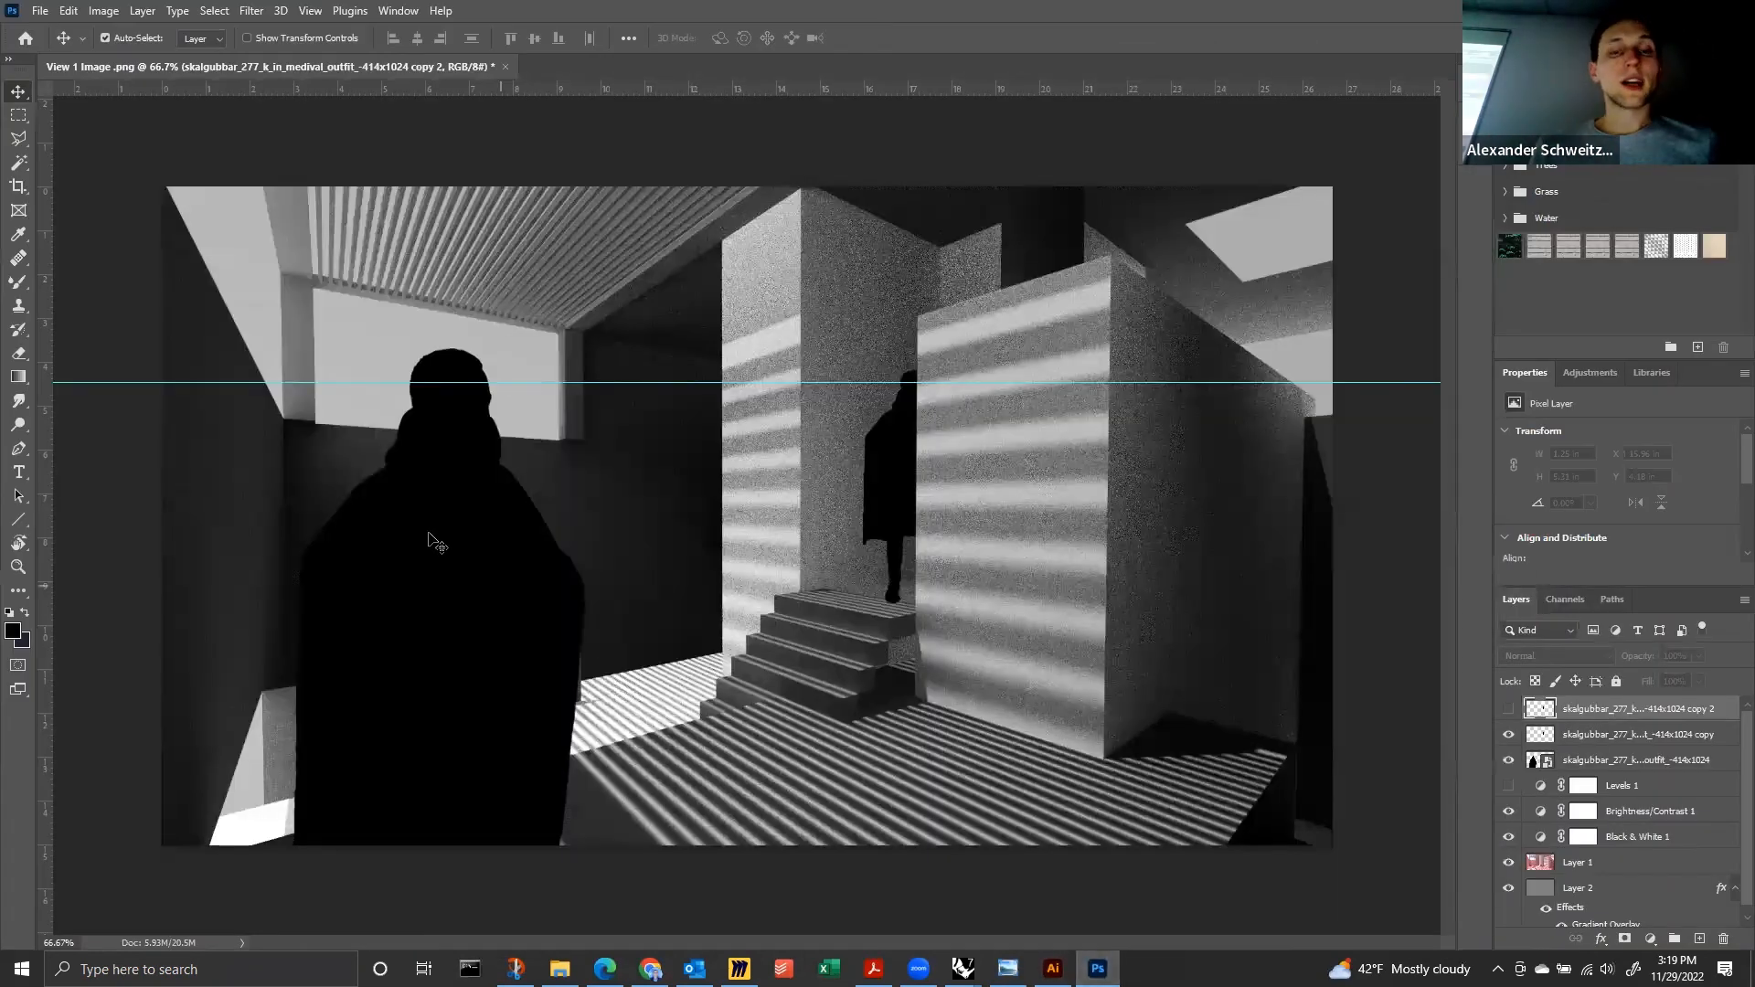
pyautogui.click(431, 541)
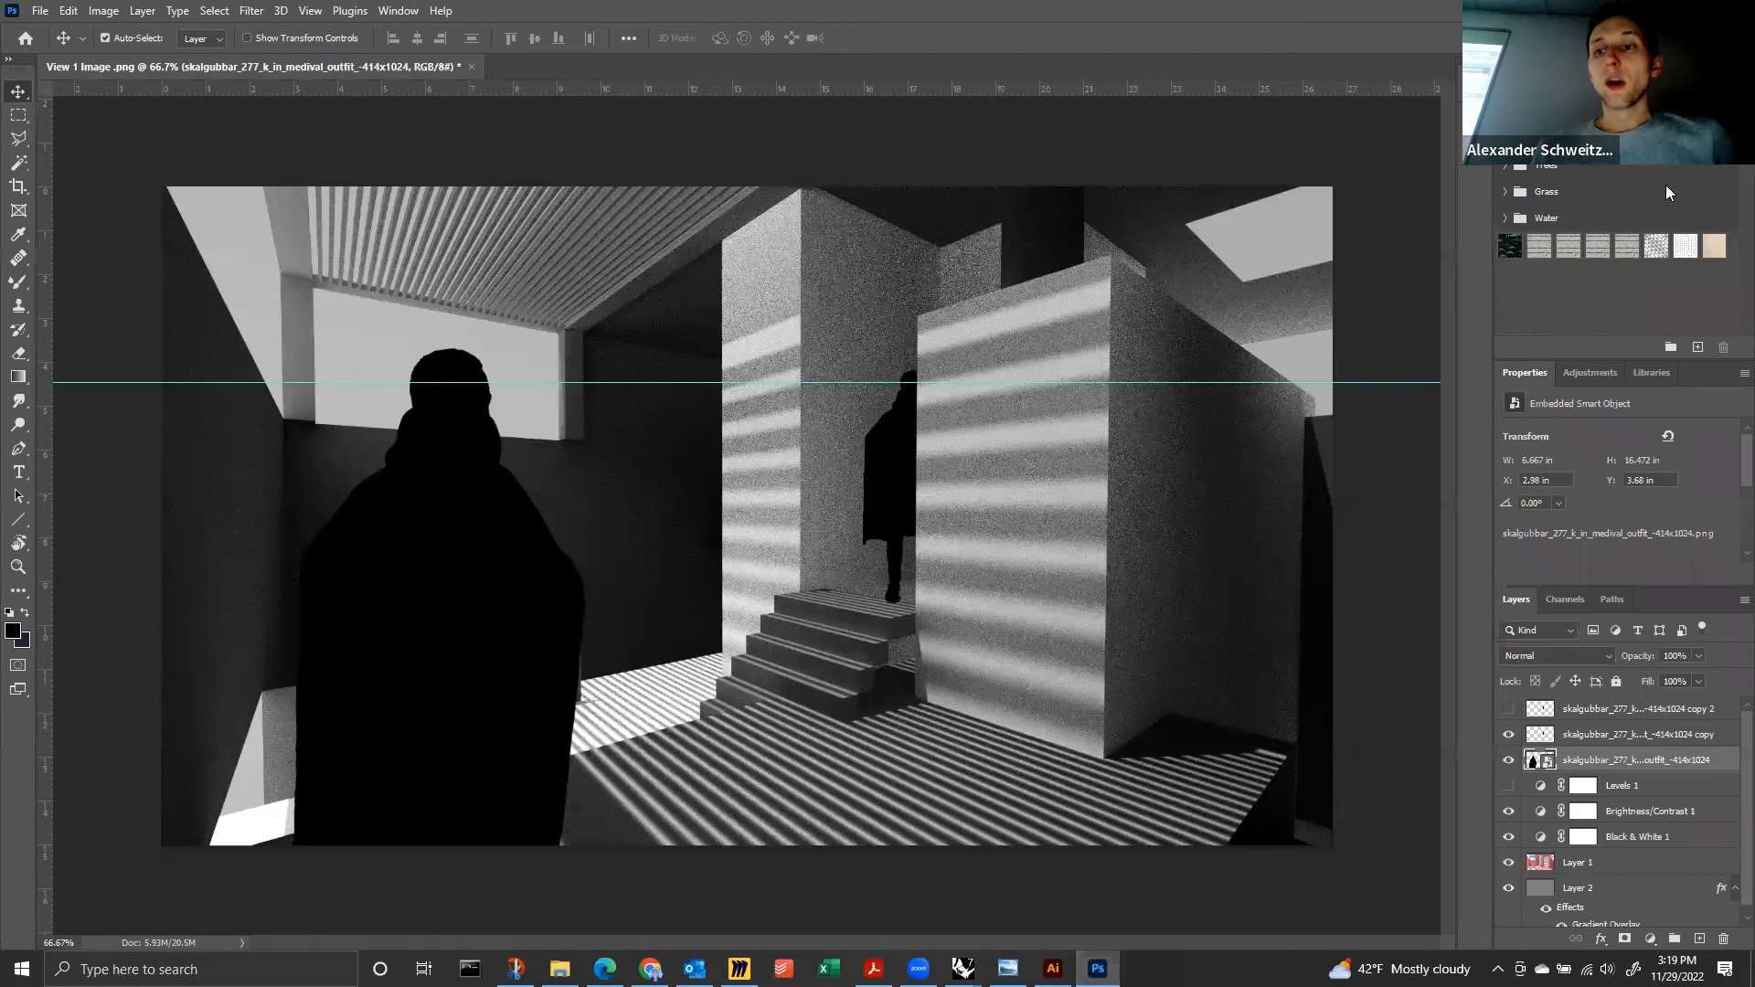
pyautogui.click(1674, 657)
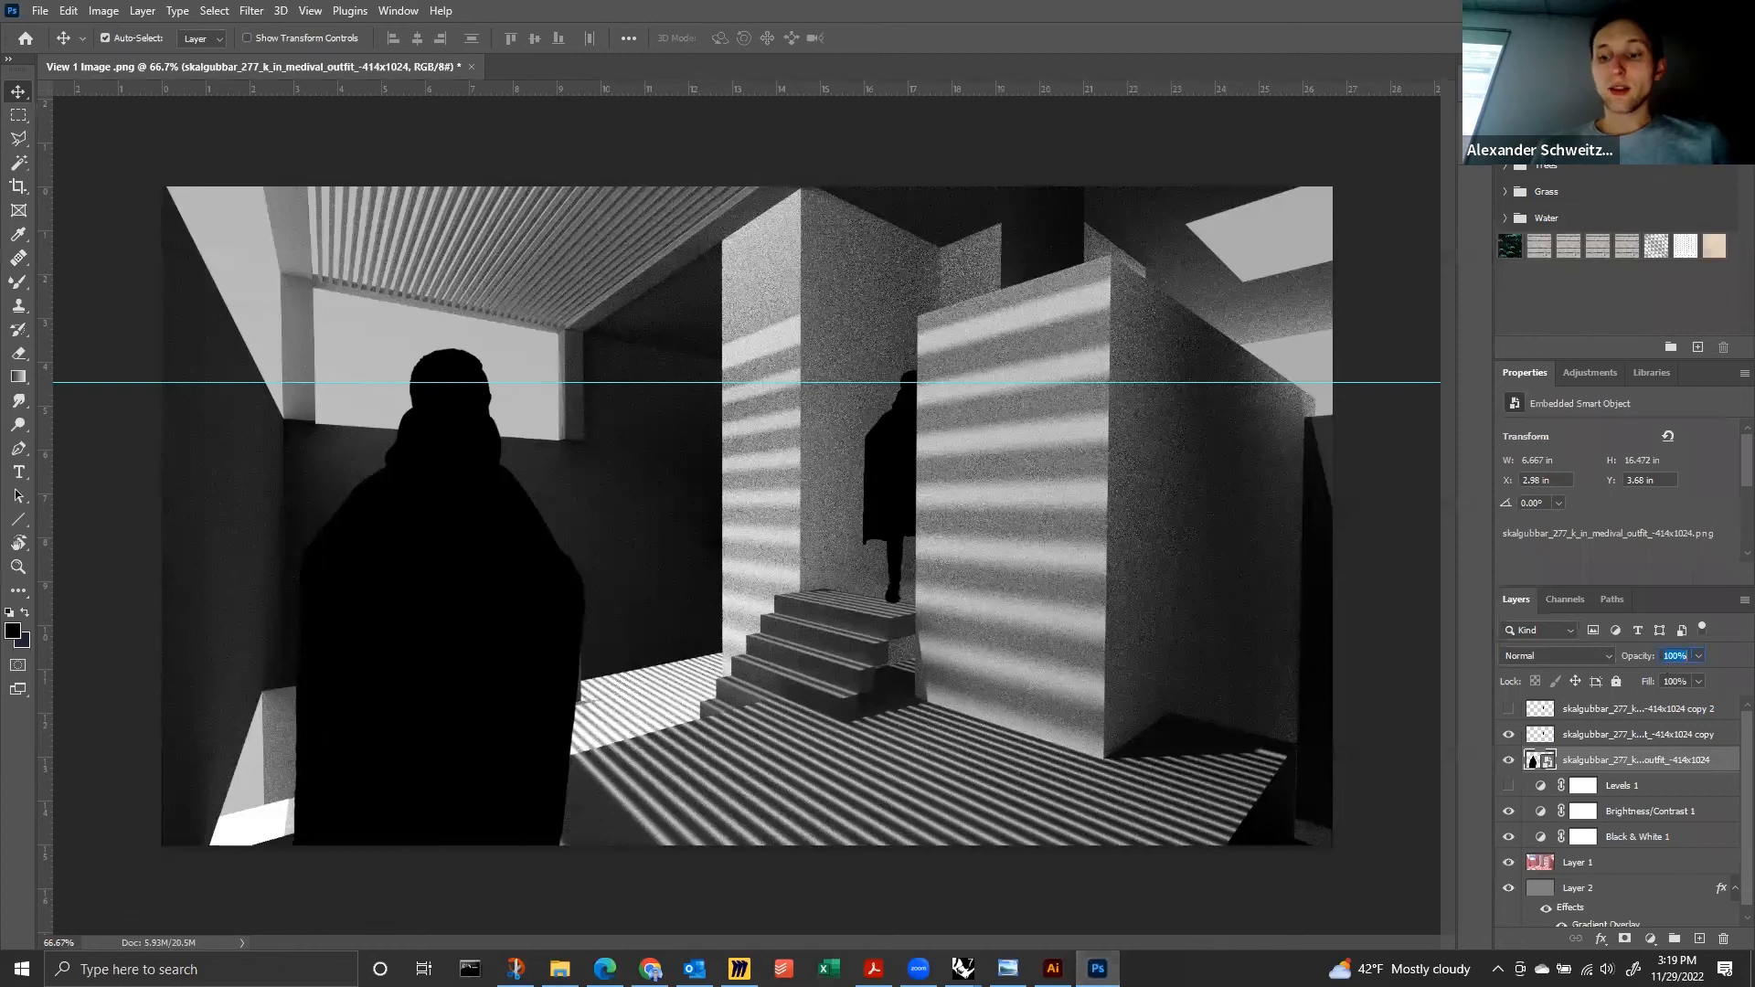
pyautogui.write('50')
pyautogui.press('Return')
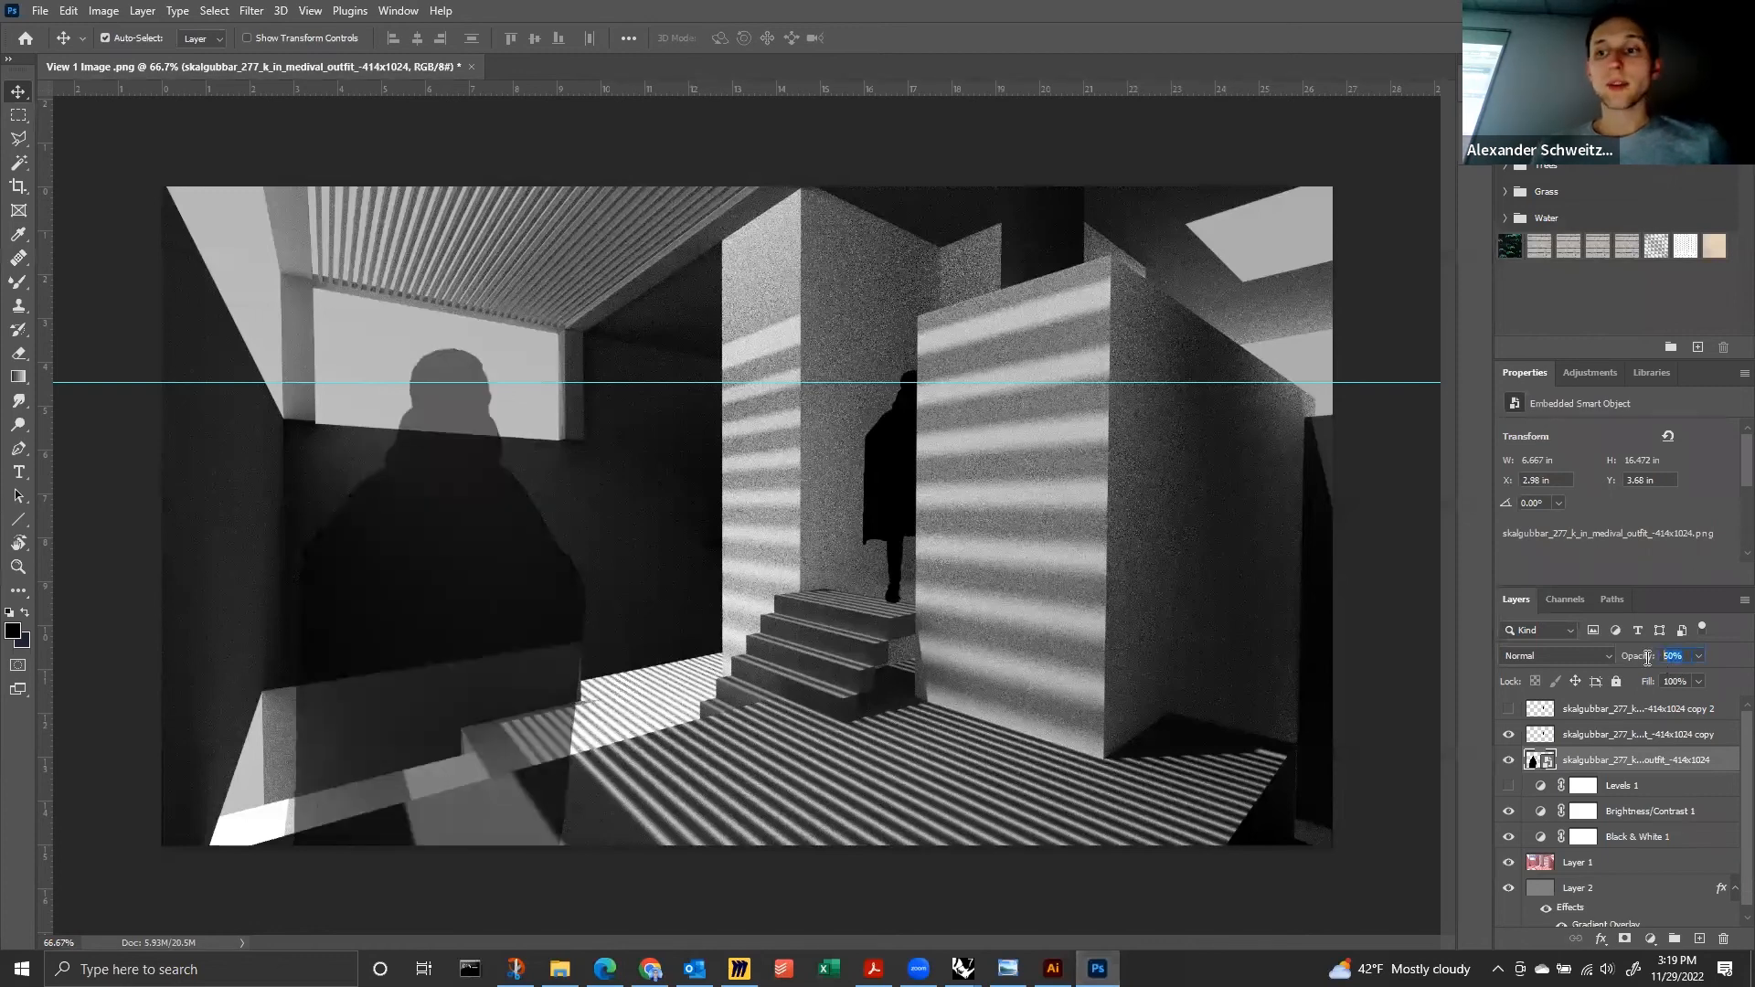
pyautogui.write('100')
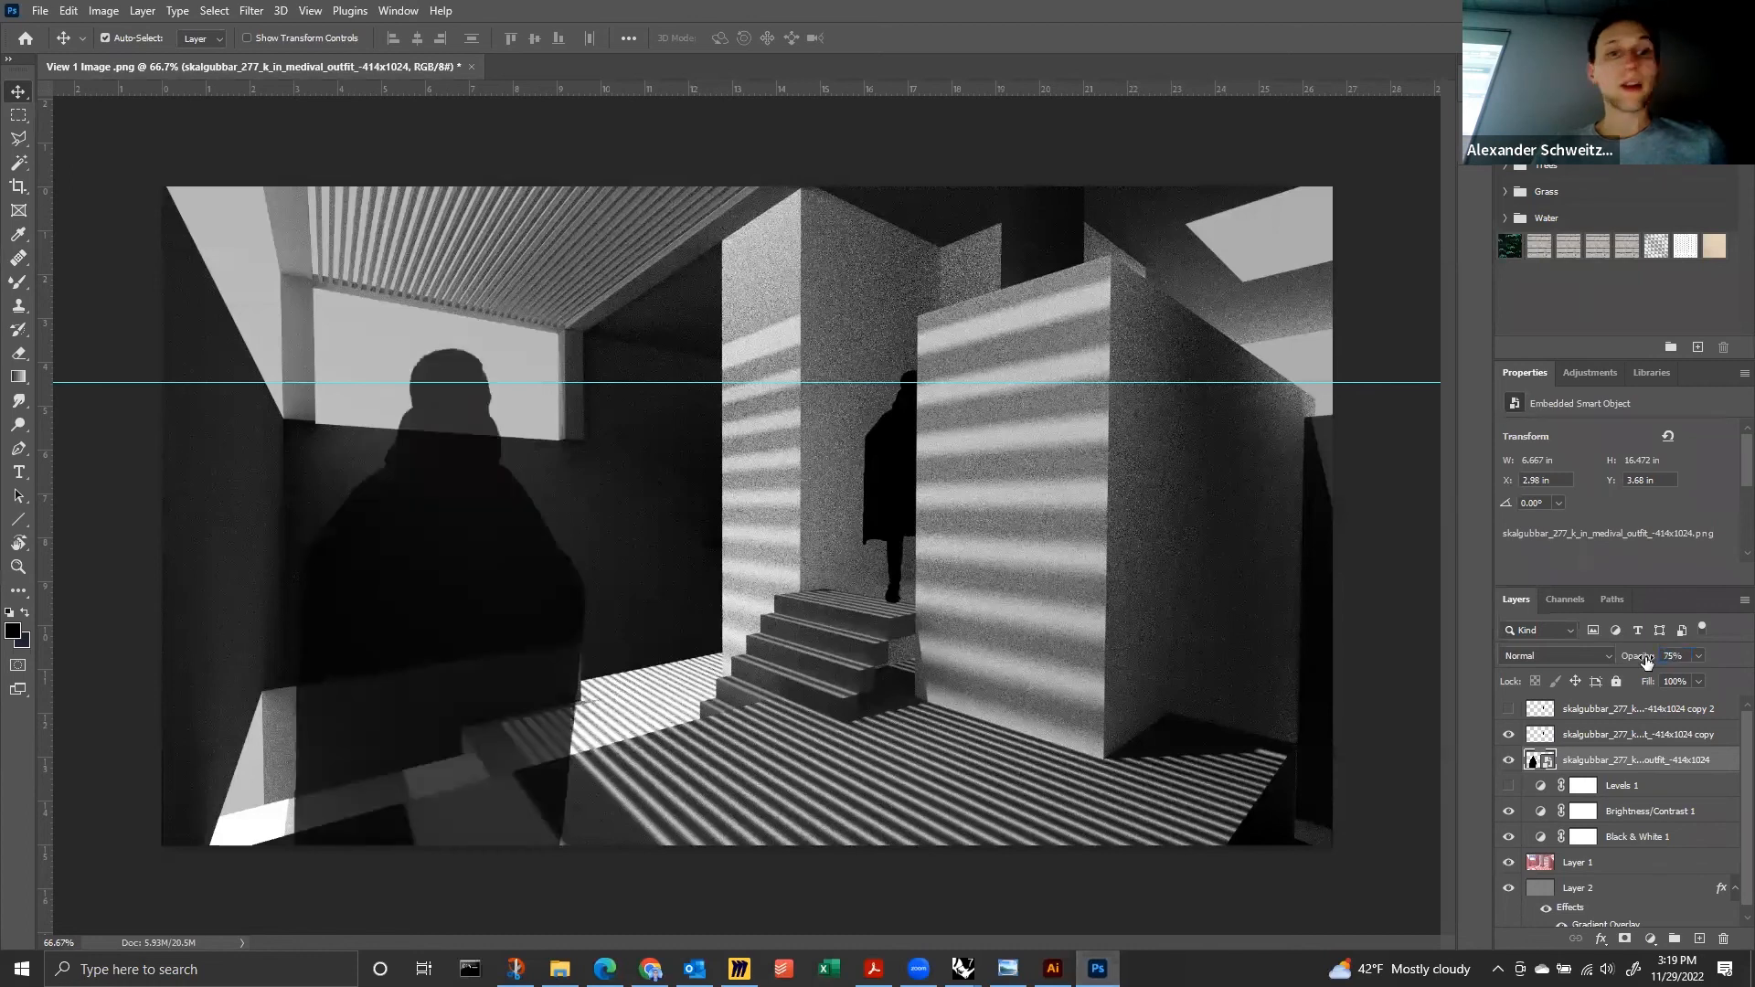
# Set the opacity of the distant figure's layer to 75%.
pyautogui.click(898, 466)
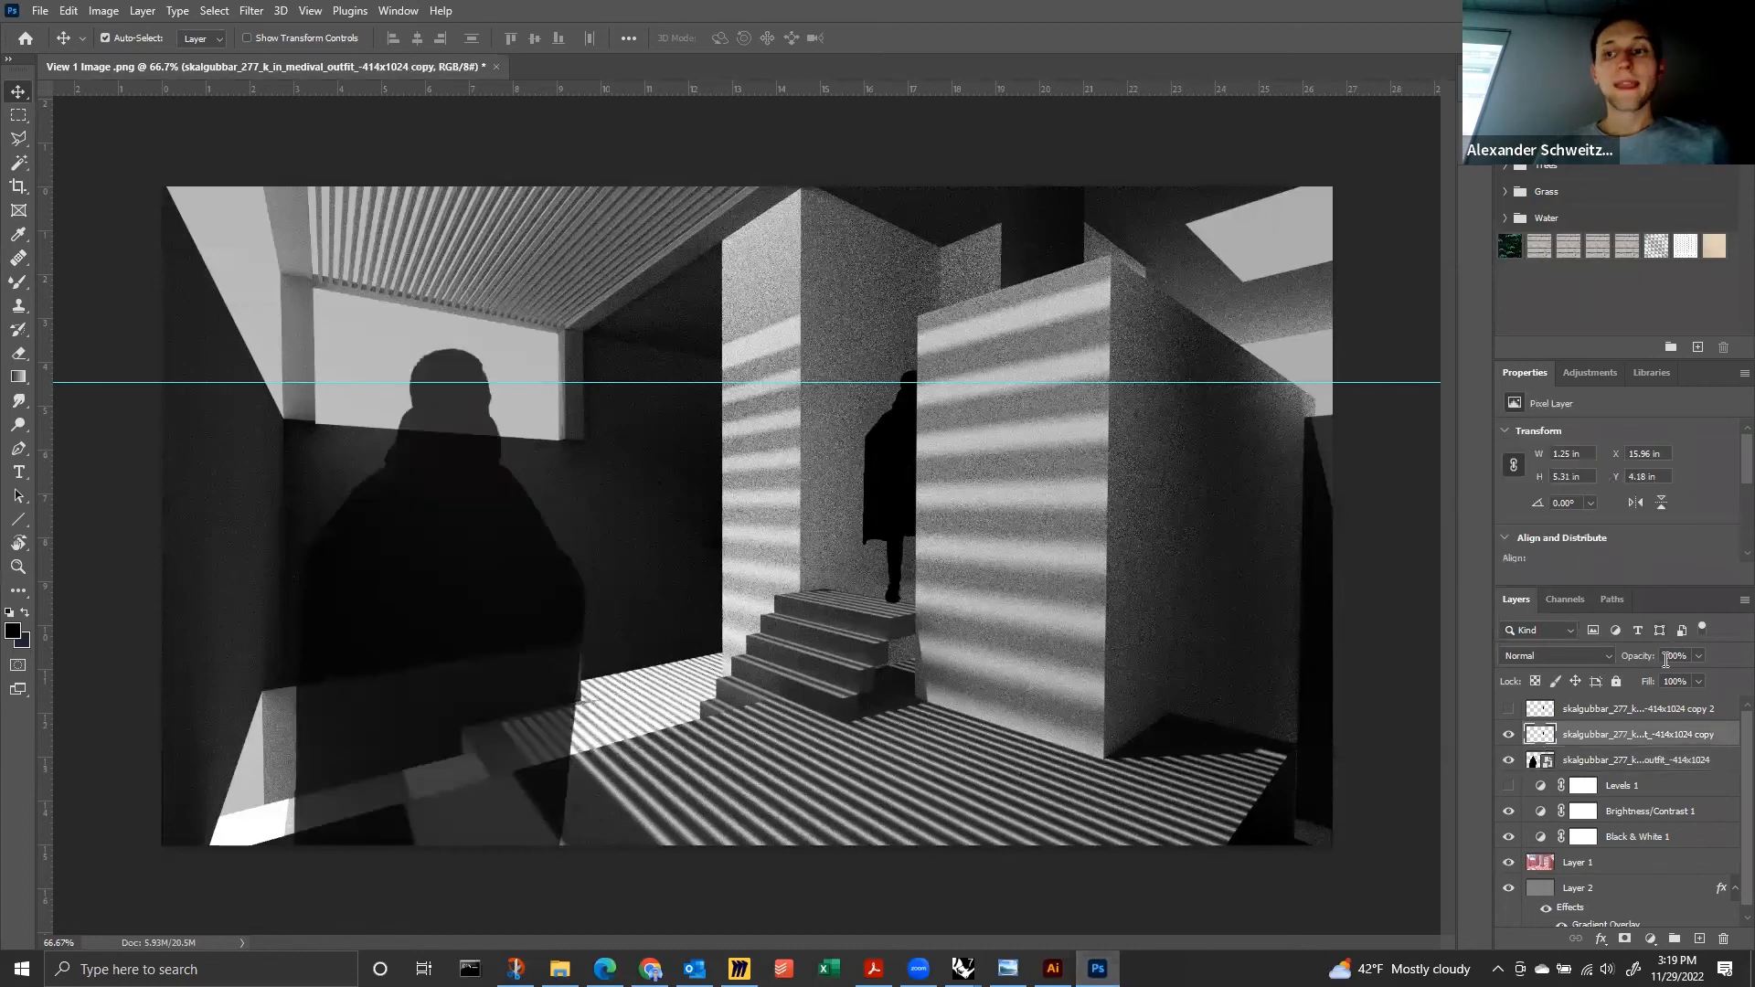
pyautogui.write('75')
pyautogui.press('Return')
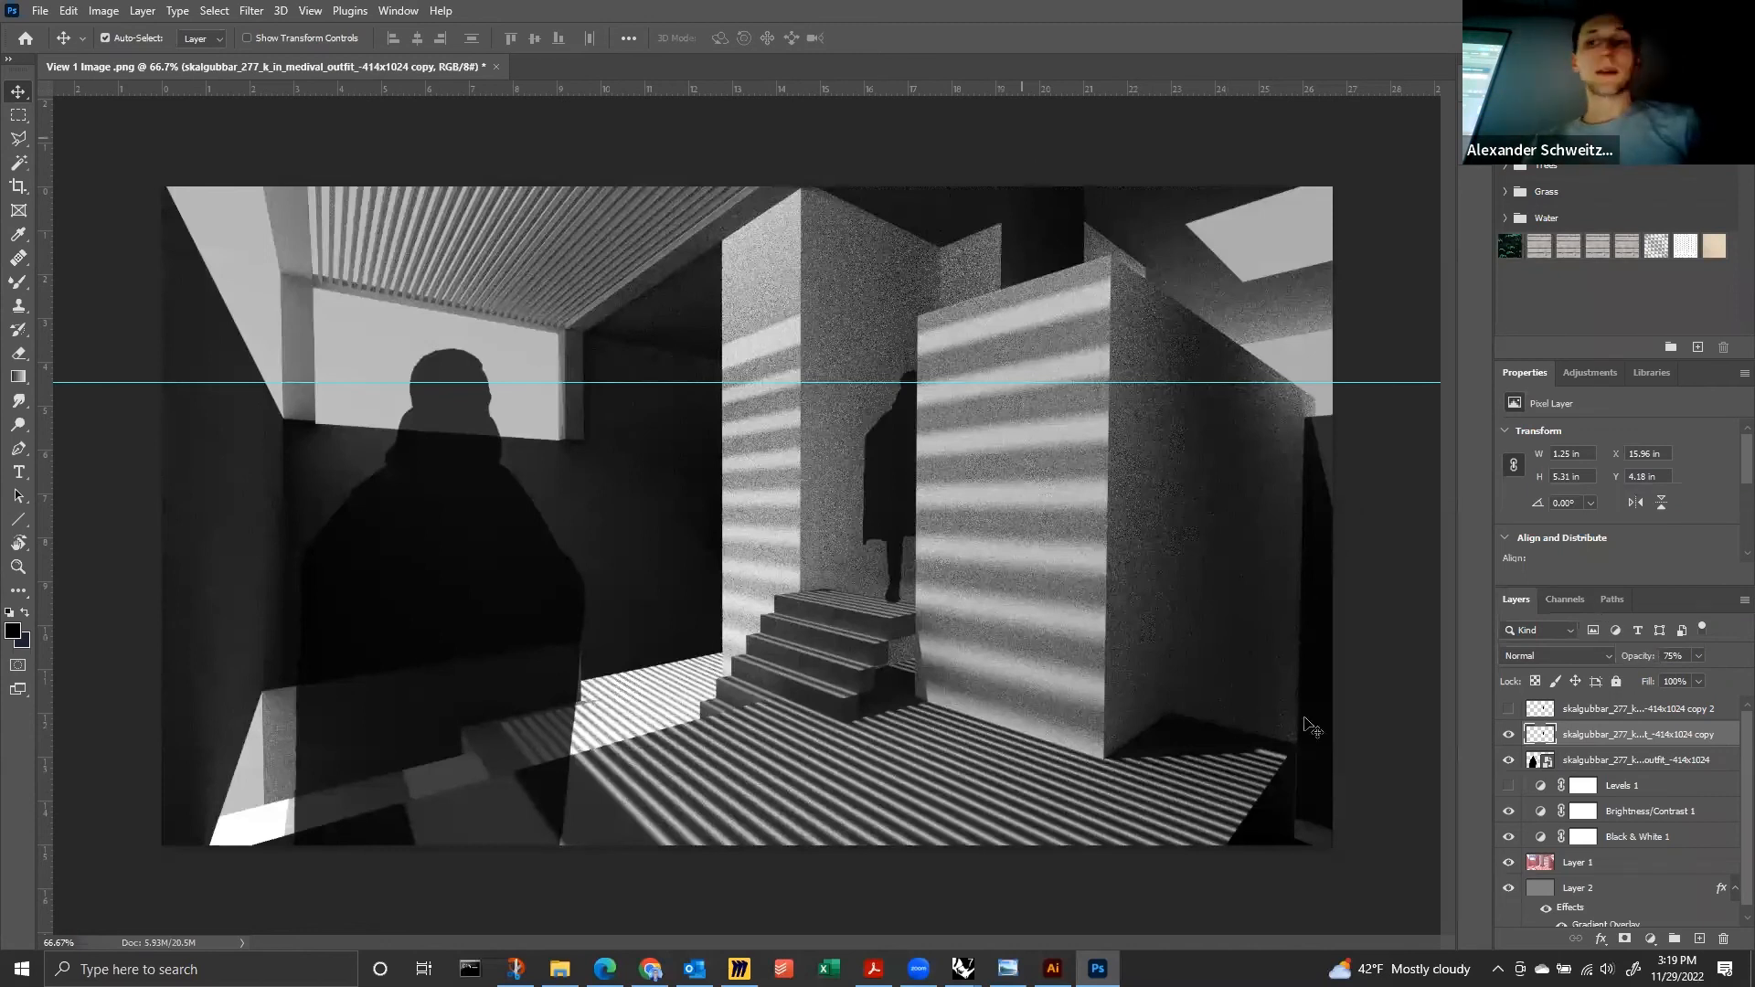
pyautogui.click(1536, 762)
pyautogui.doubleClick(1721, 761)
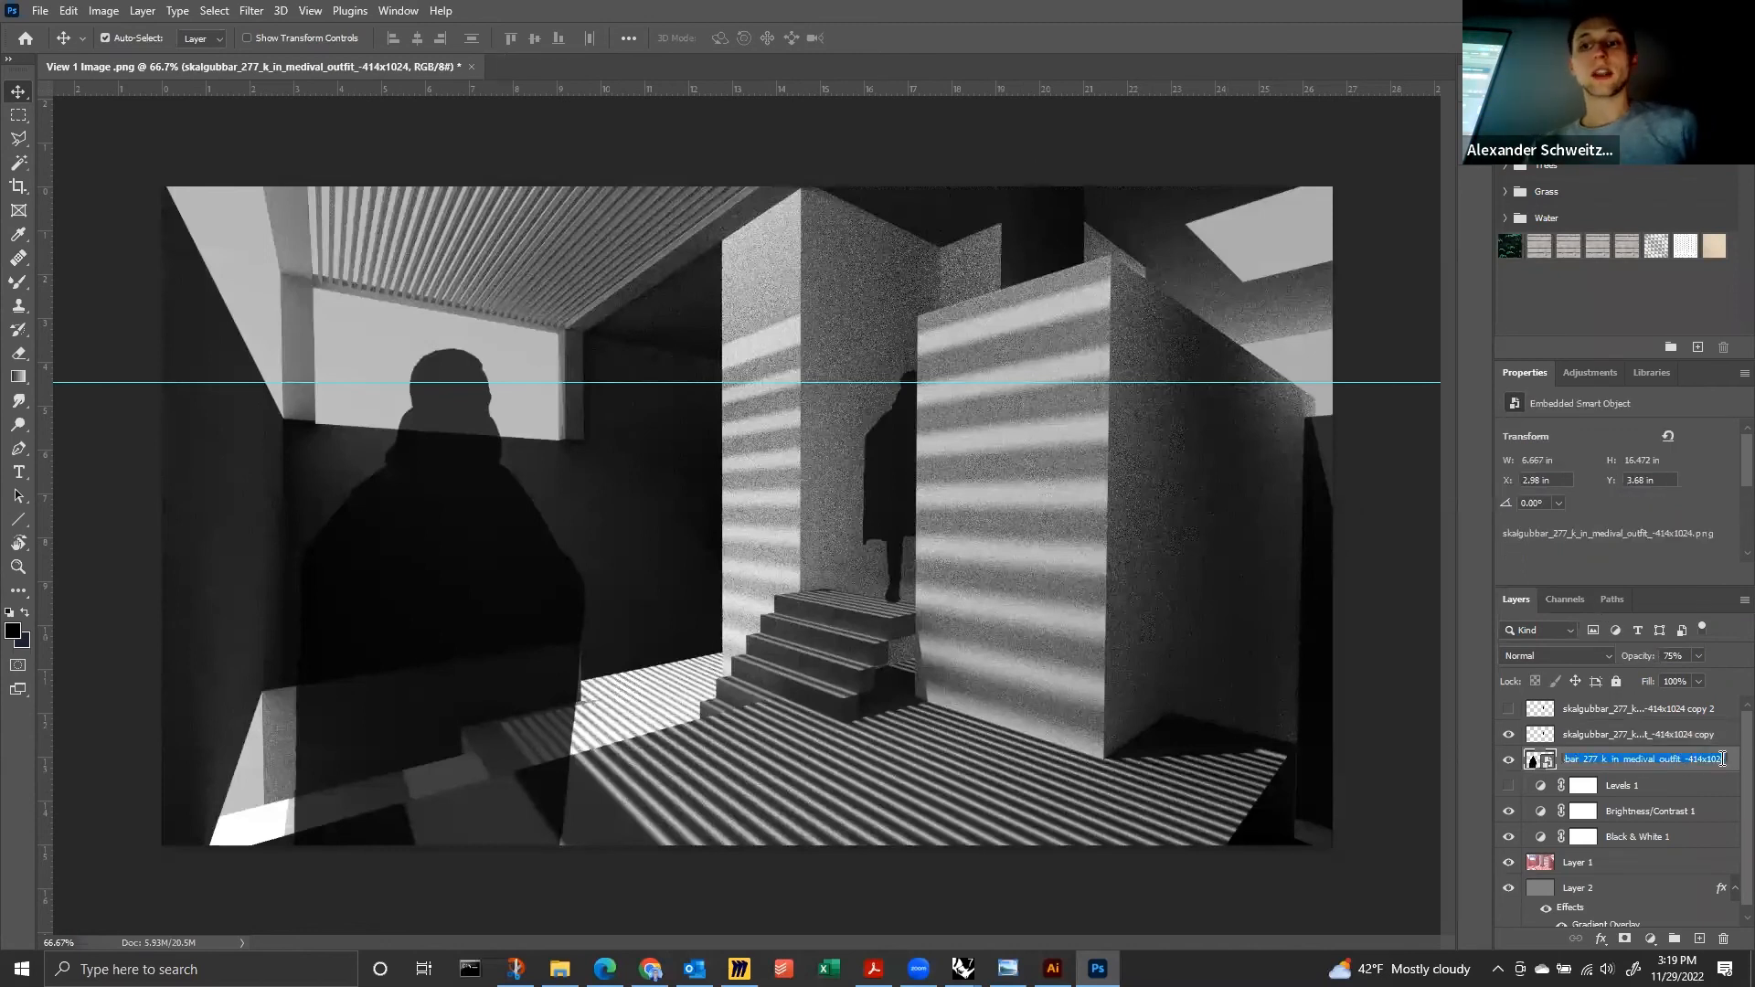
pyautogui.doubleClick(1529, 761)
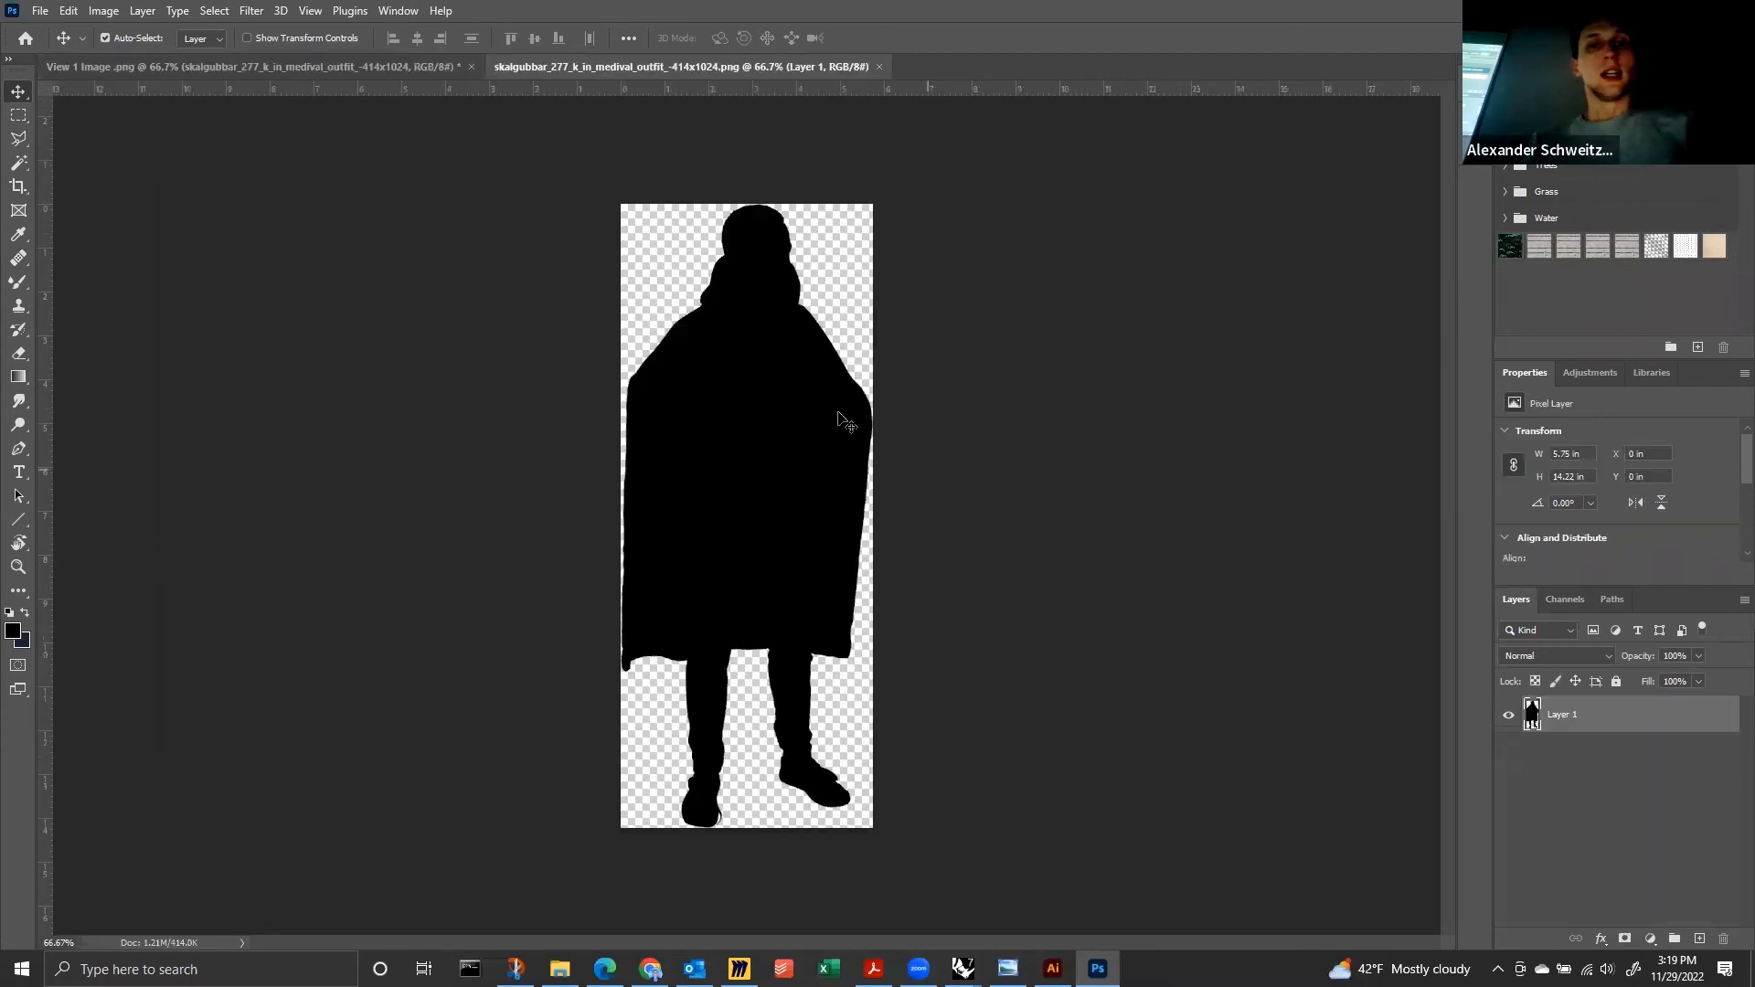
pyautogui.click(879, 67)
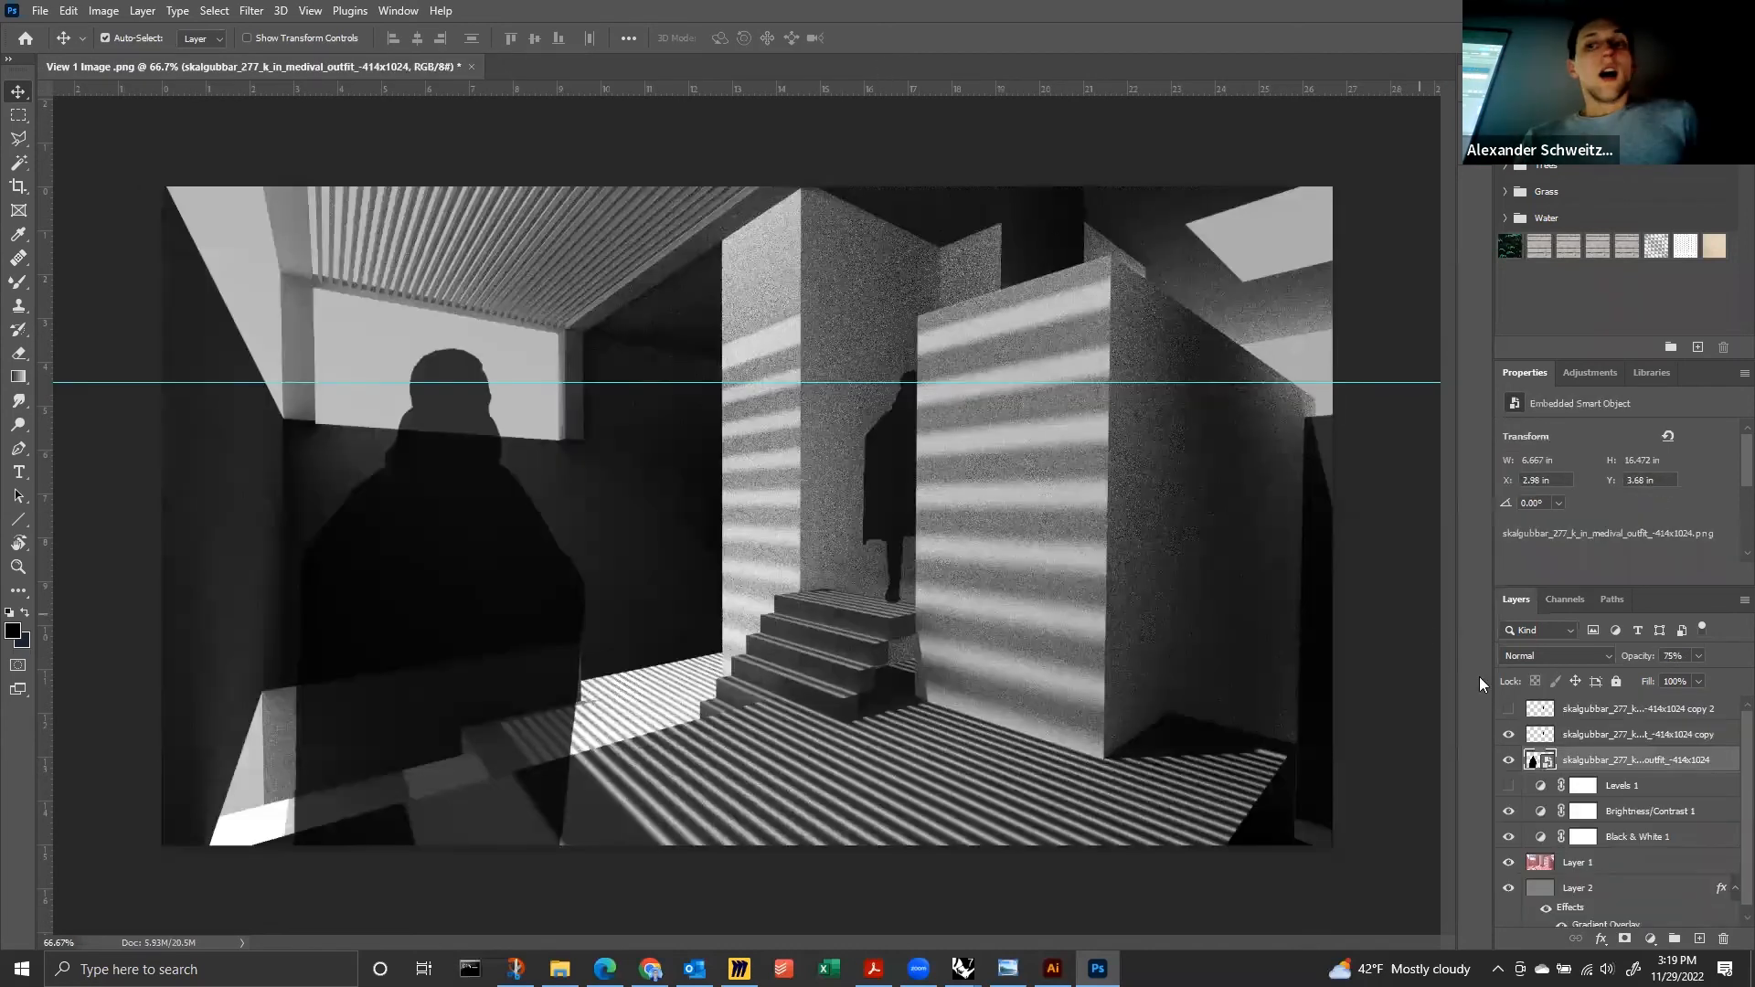
# Try a muted pink Color Overlay (RGB 197, 145, 183) on the foreground figure's layer and undo it.
pyautogui.doubleClick(1734, 763)
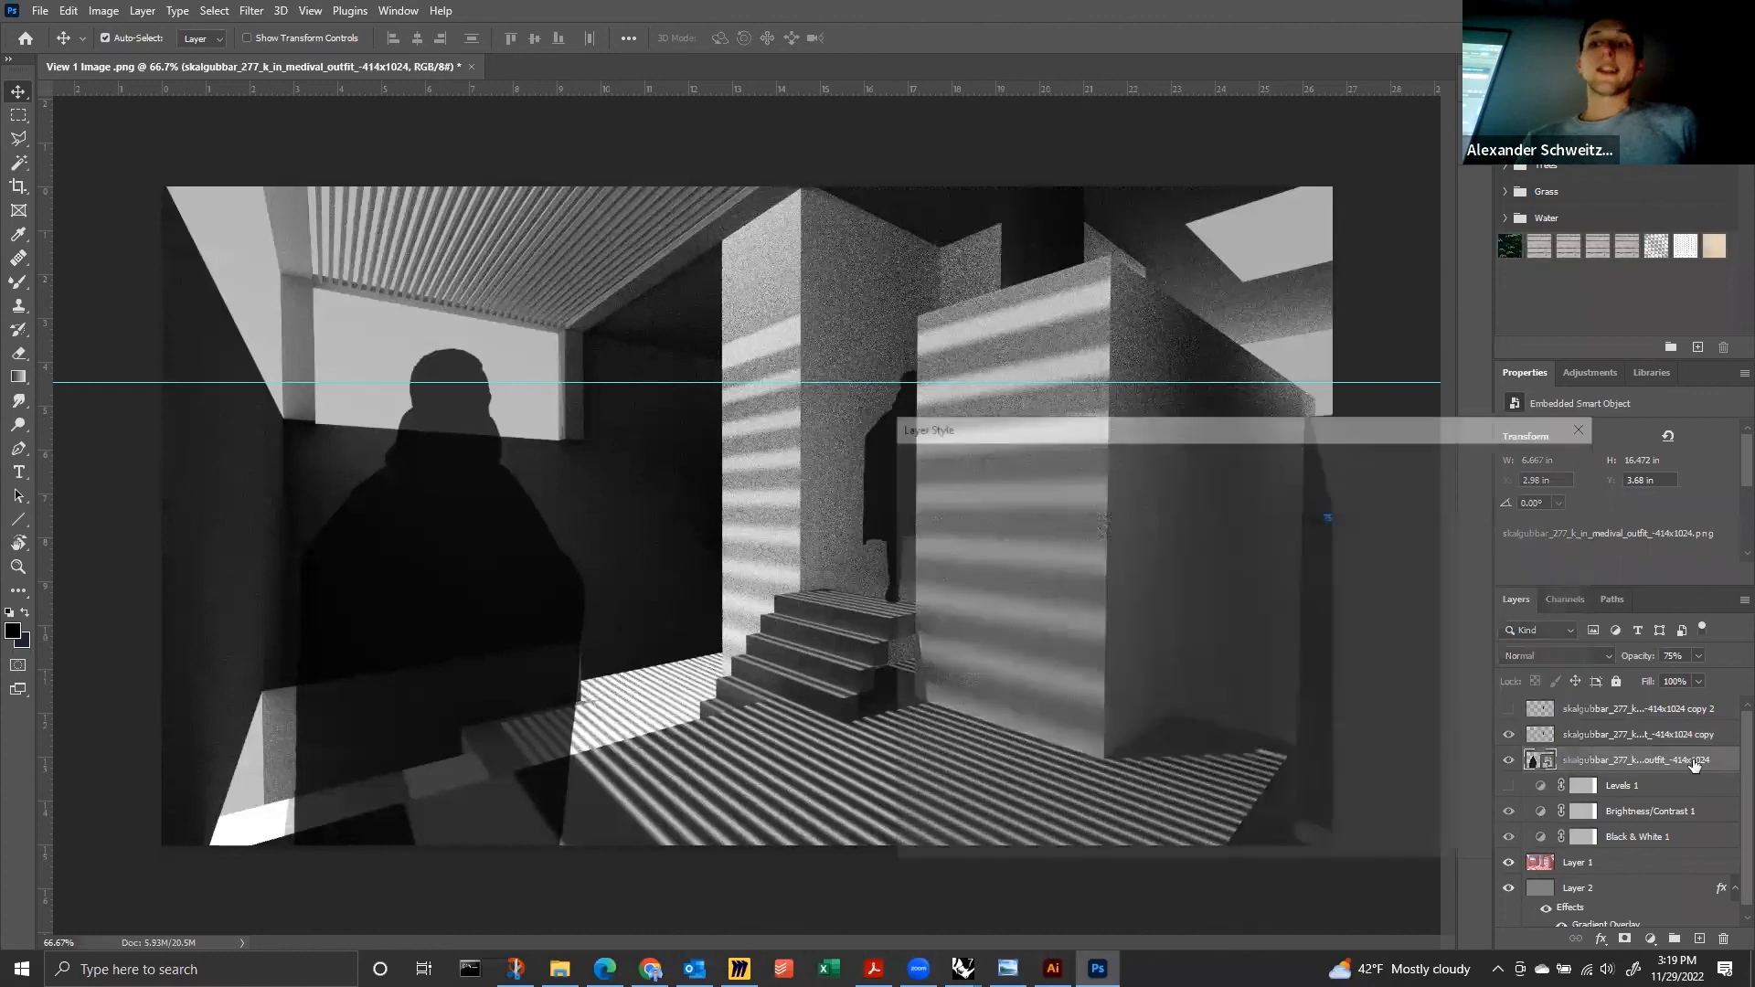
pyautogui.click(966, 680)
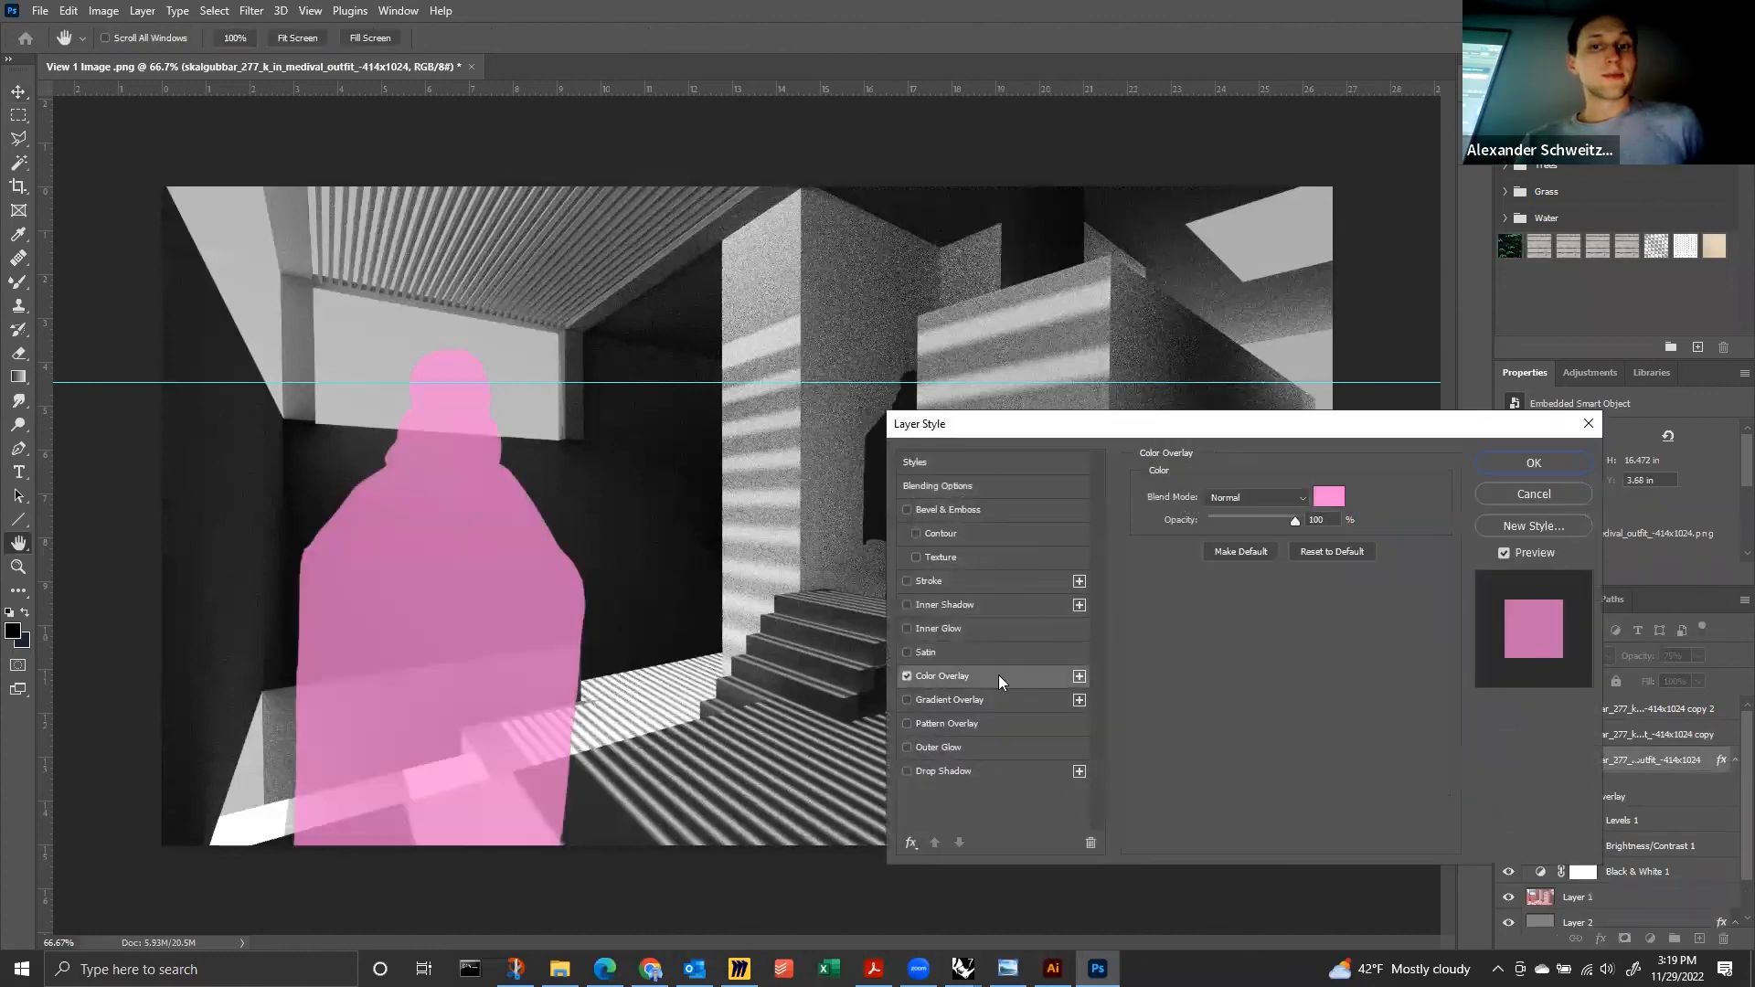
pyautogui.click(1327, 497)
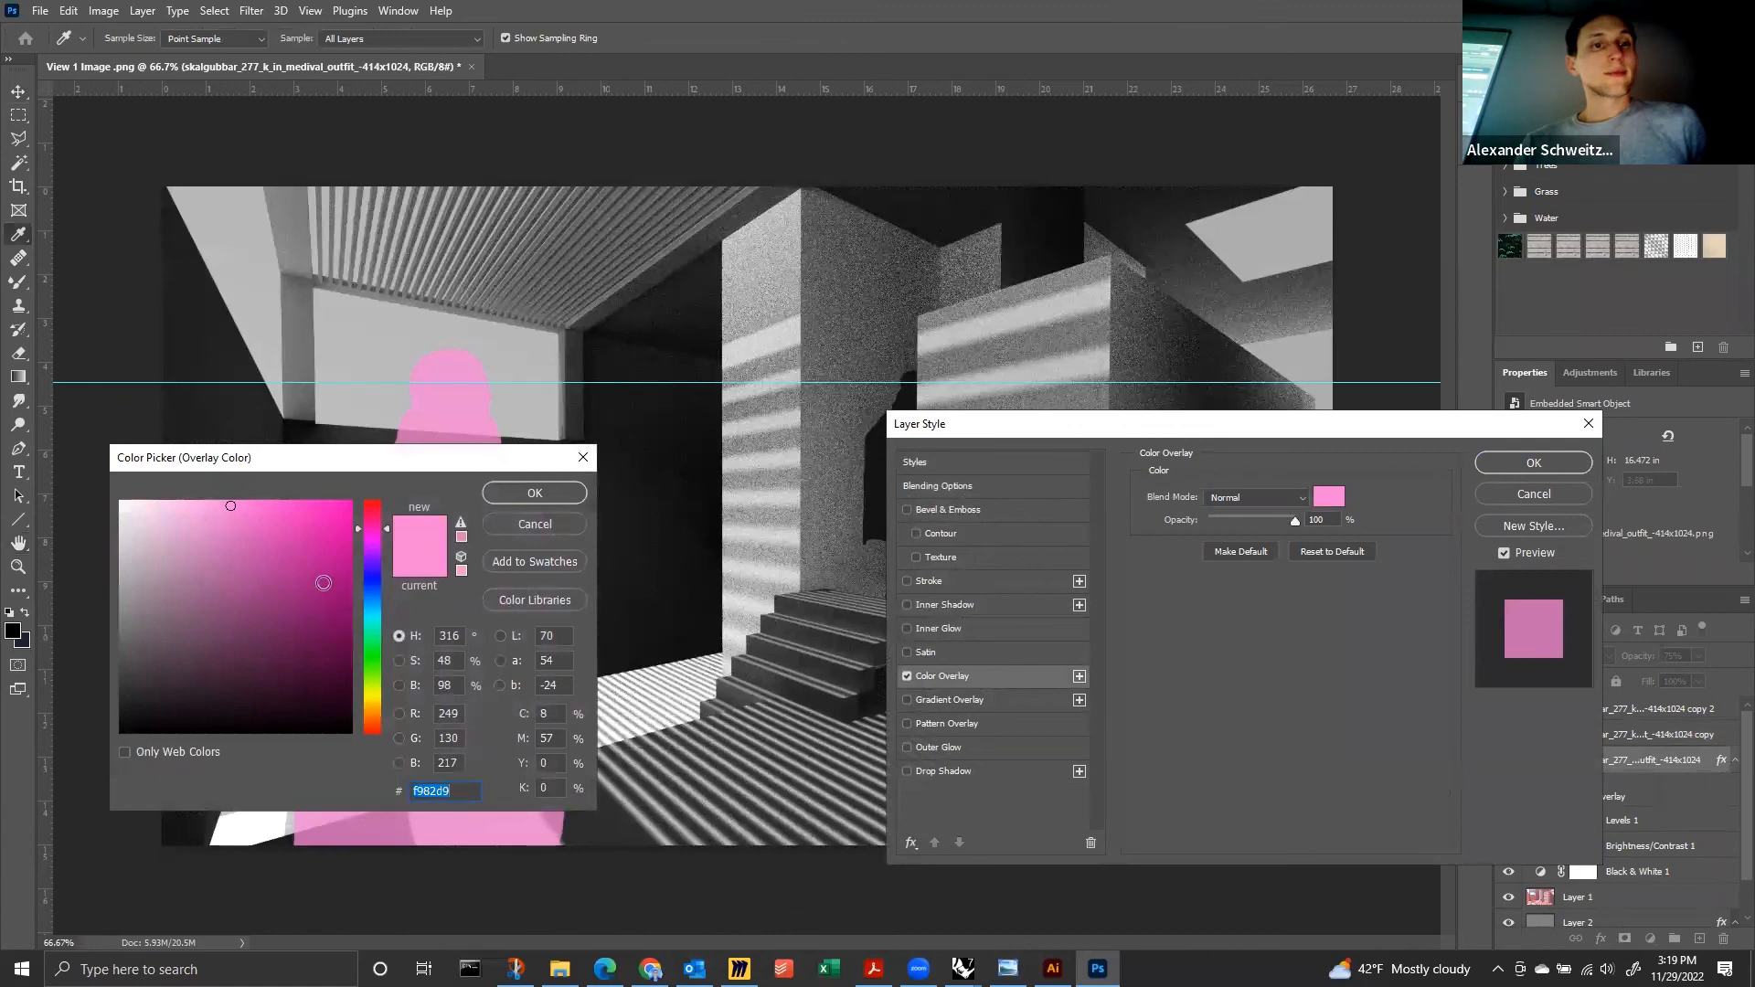
pyautogui.moveTo(231, 505)
pyautogui.mouseDown()
pyautogui.moveTo(327, 519)
pyautogui.moveTo(259, 521)
pyautogui.moveTo(181, 554)
pyautogui.mouseUp()
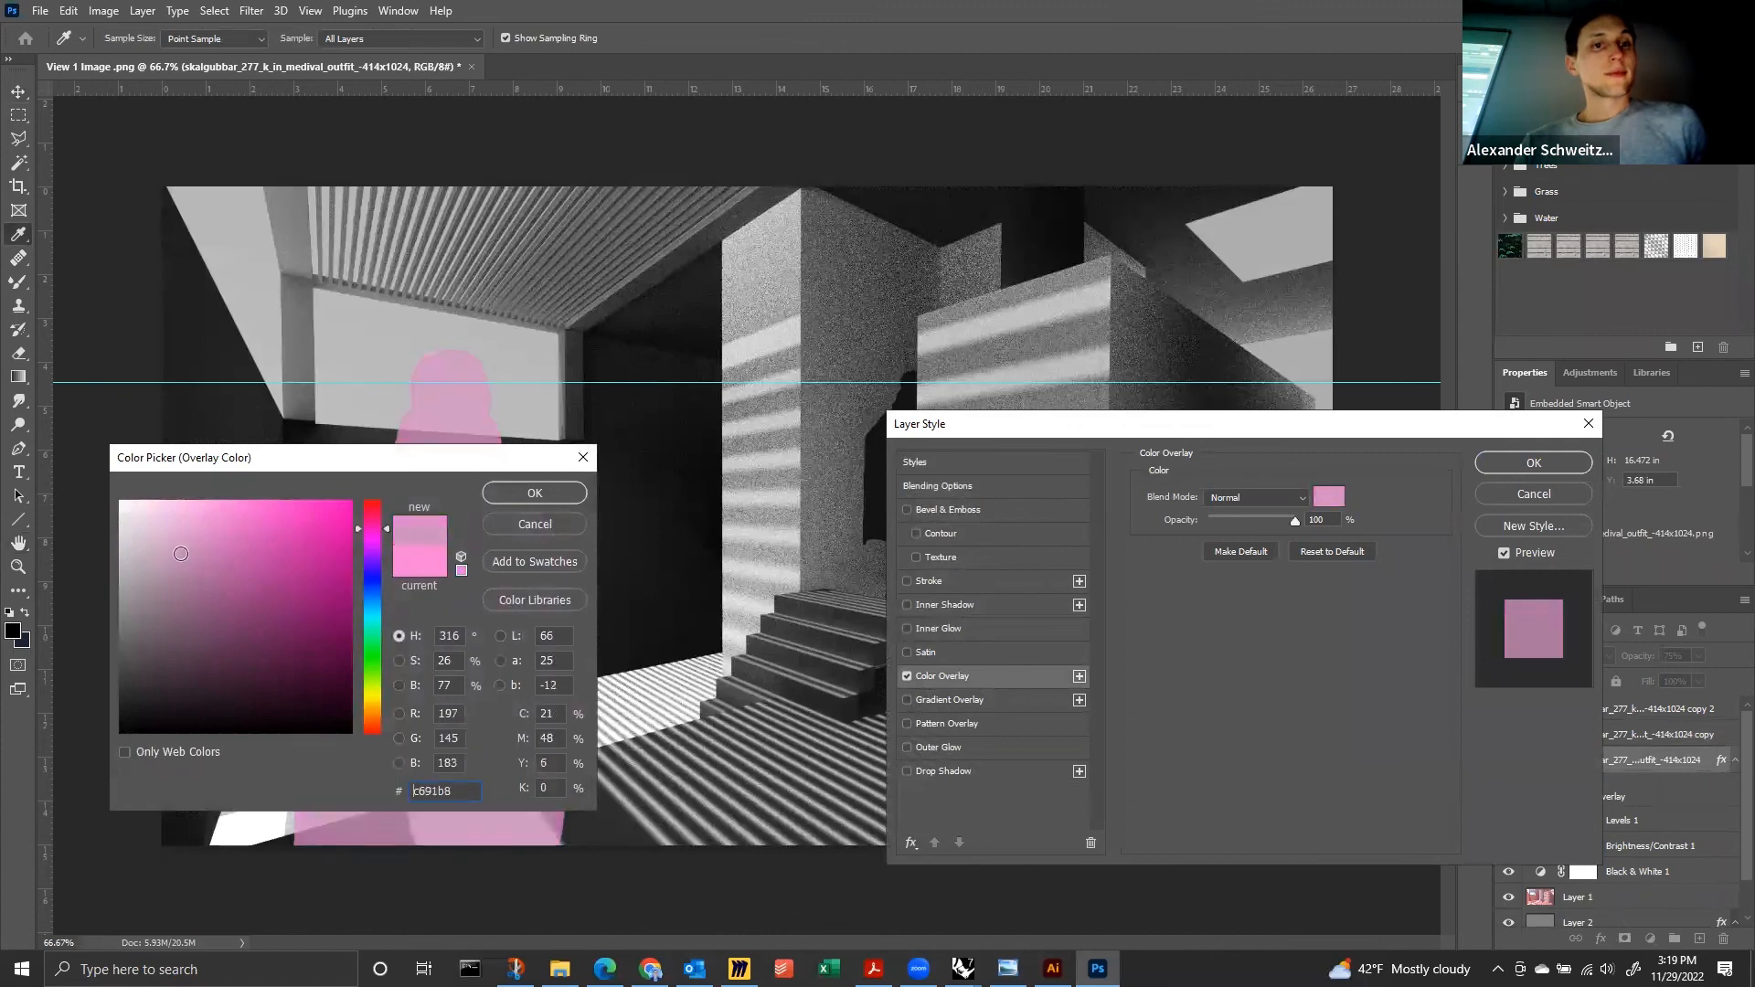
pyautogui.click(534, 493)
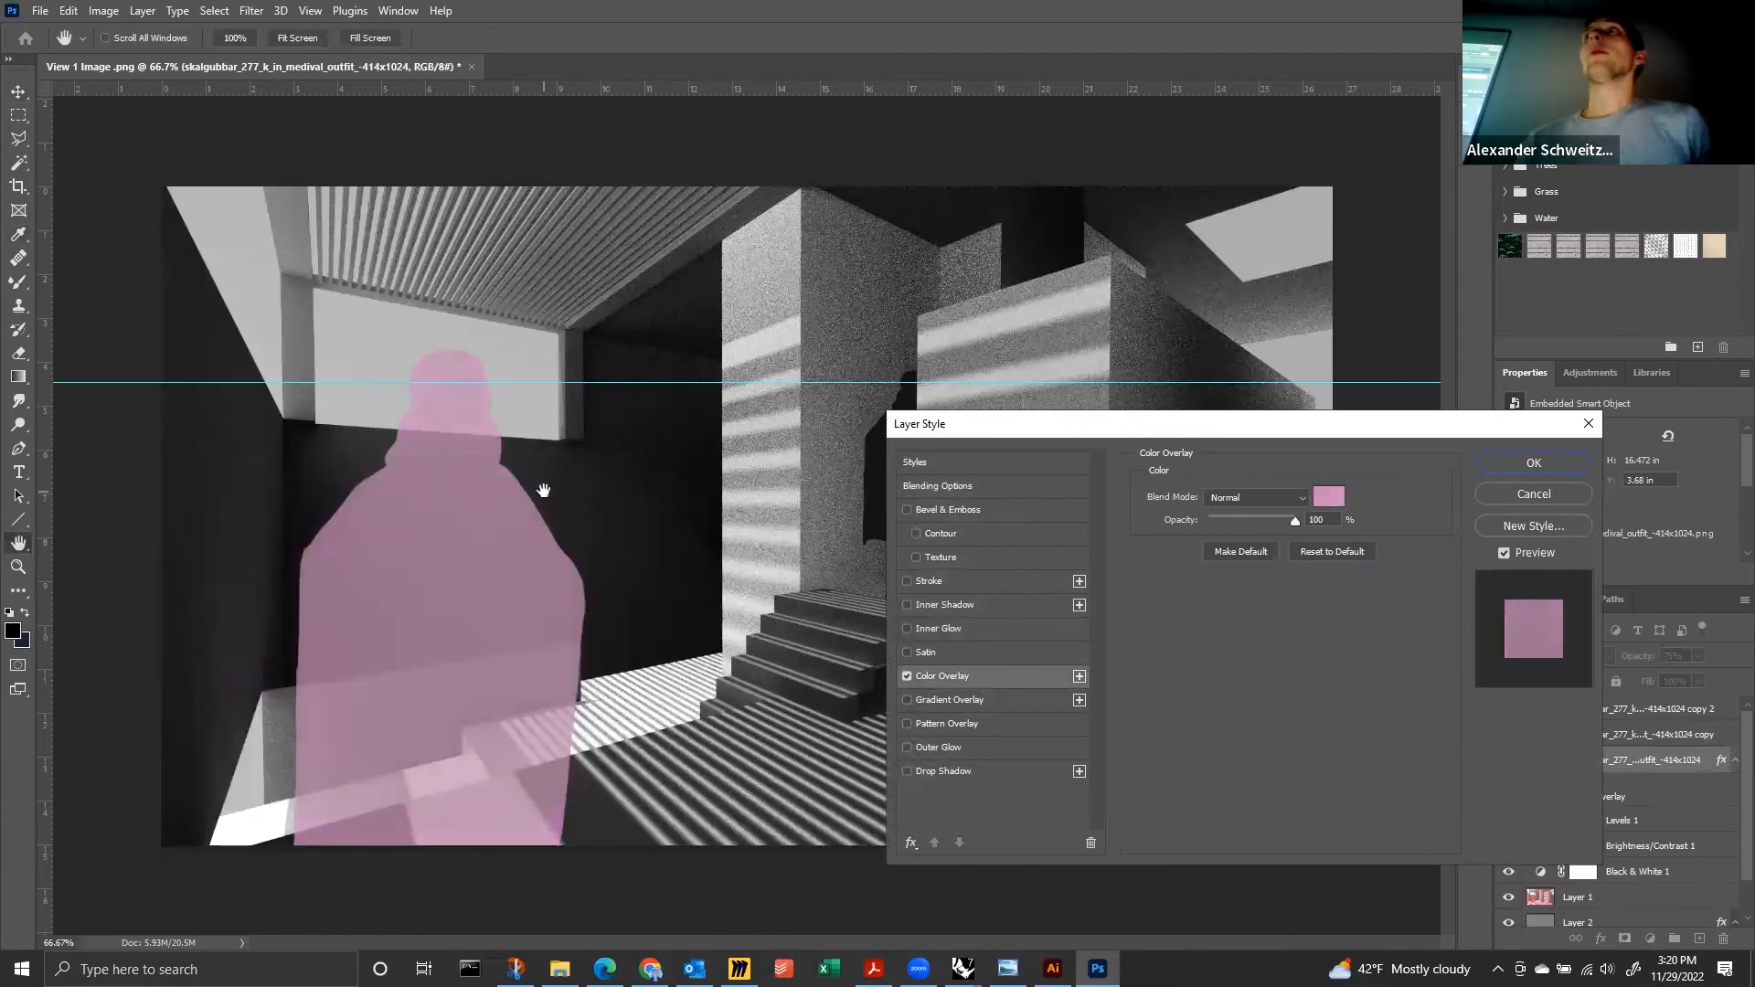
pyautogui.click(1509, 459)
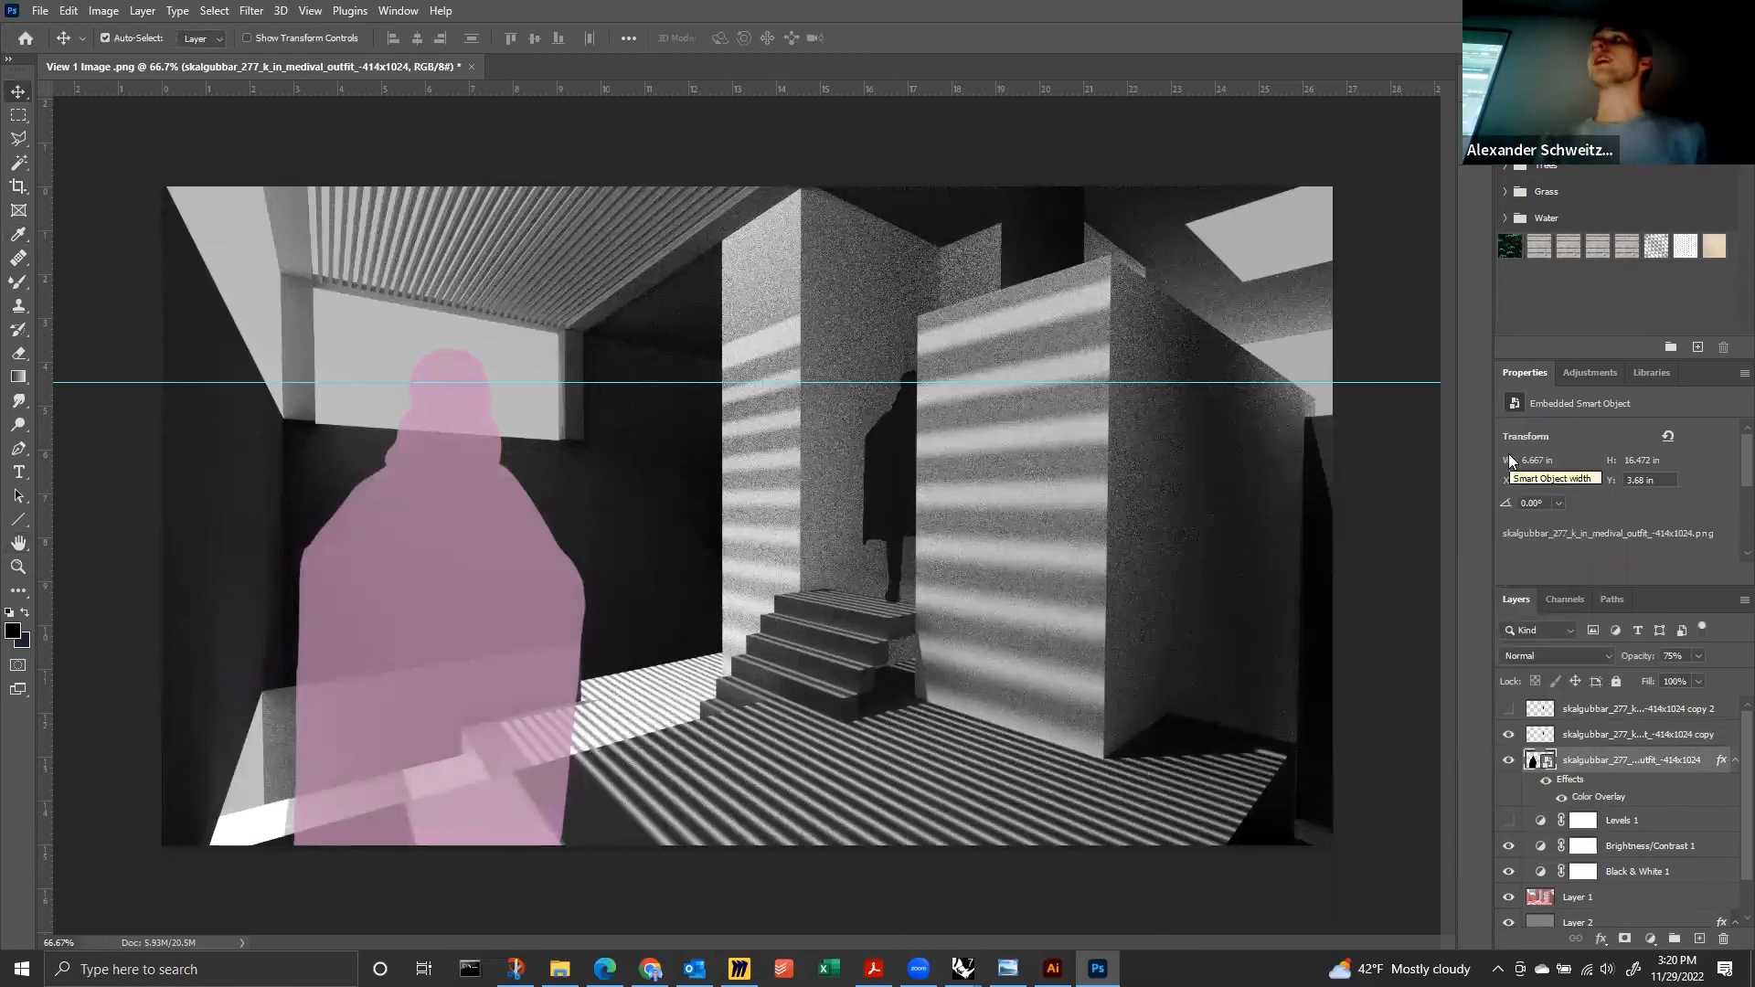
pyautogui.hotkey('ctrl', 'z')
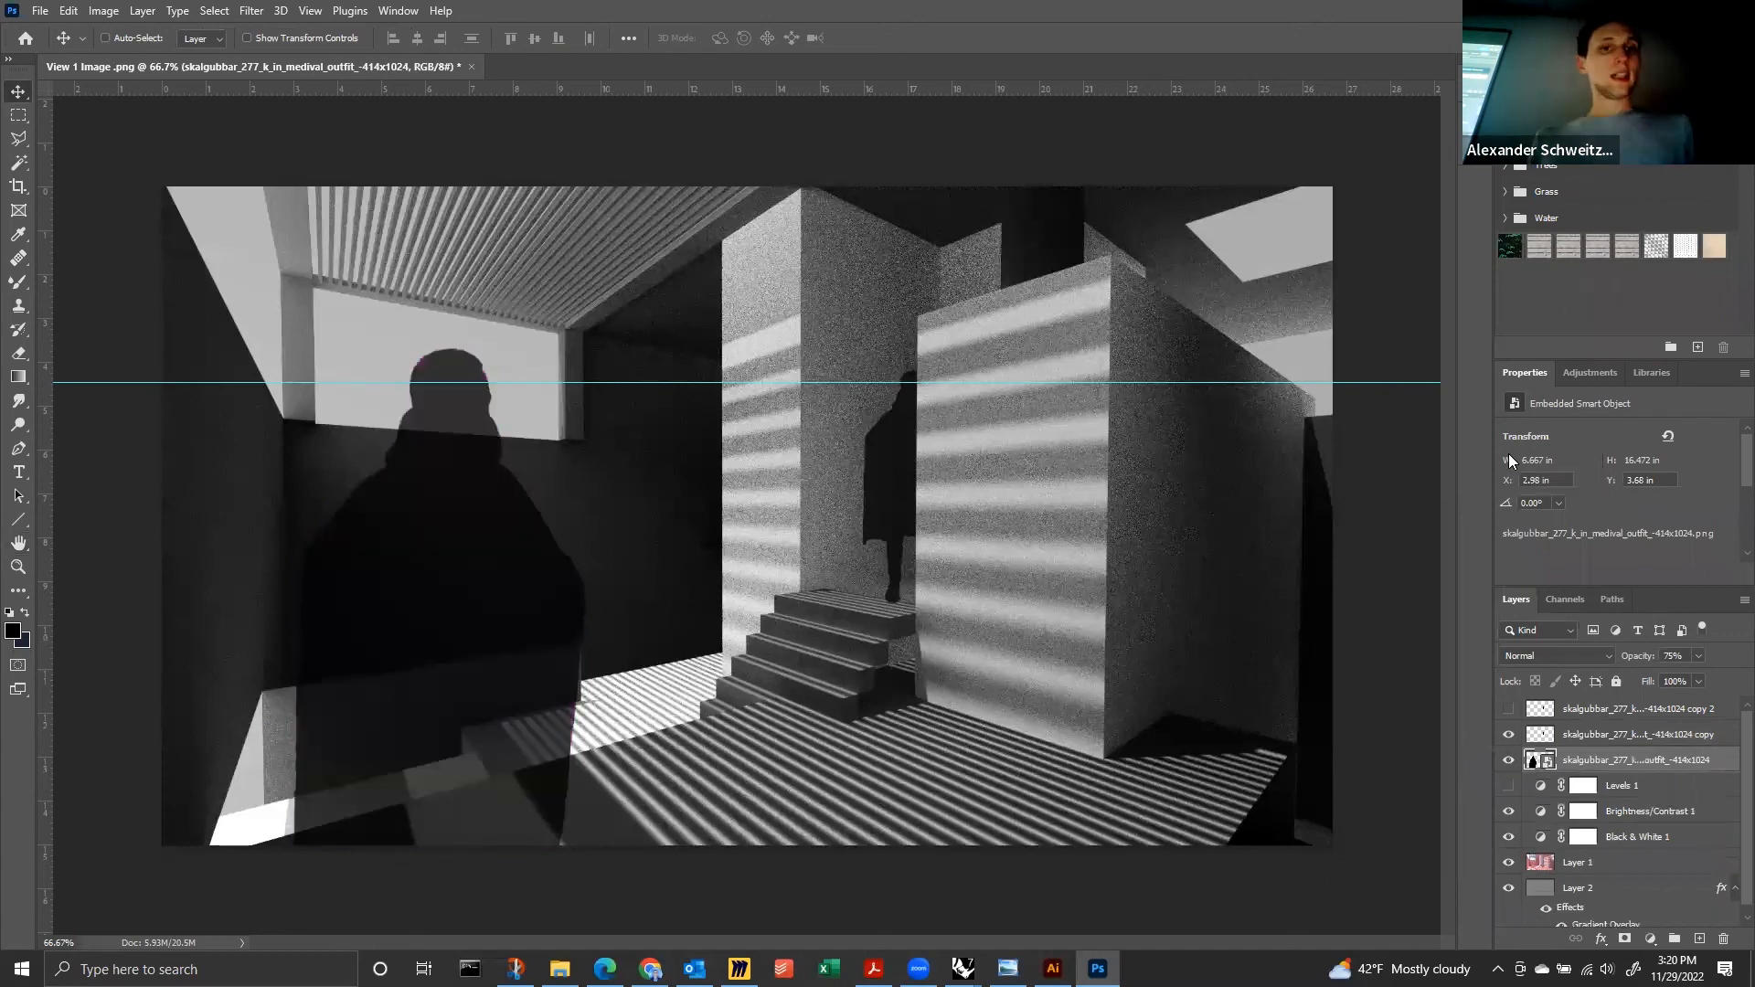
# Save the image as the Photoshop file View 1 Image in the 22-1129 In Class folder.
pyautogui.click(40, 10)
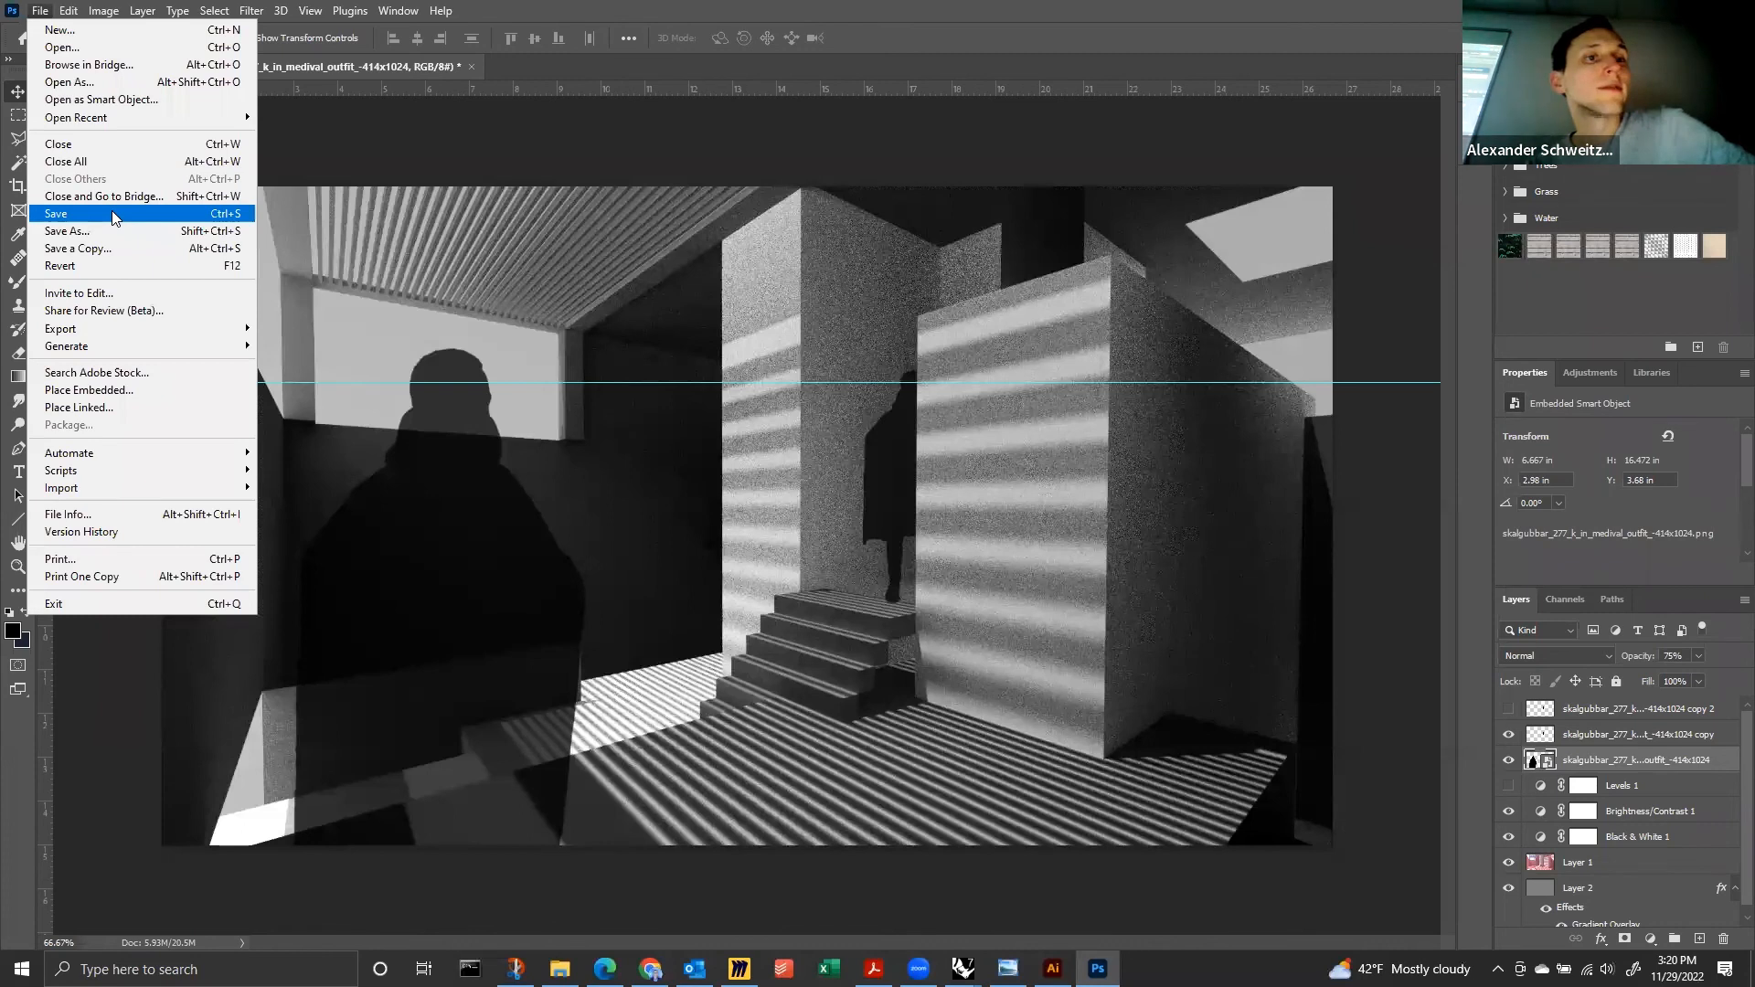
pyautogui.click(111, 213)
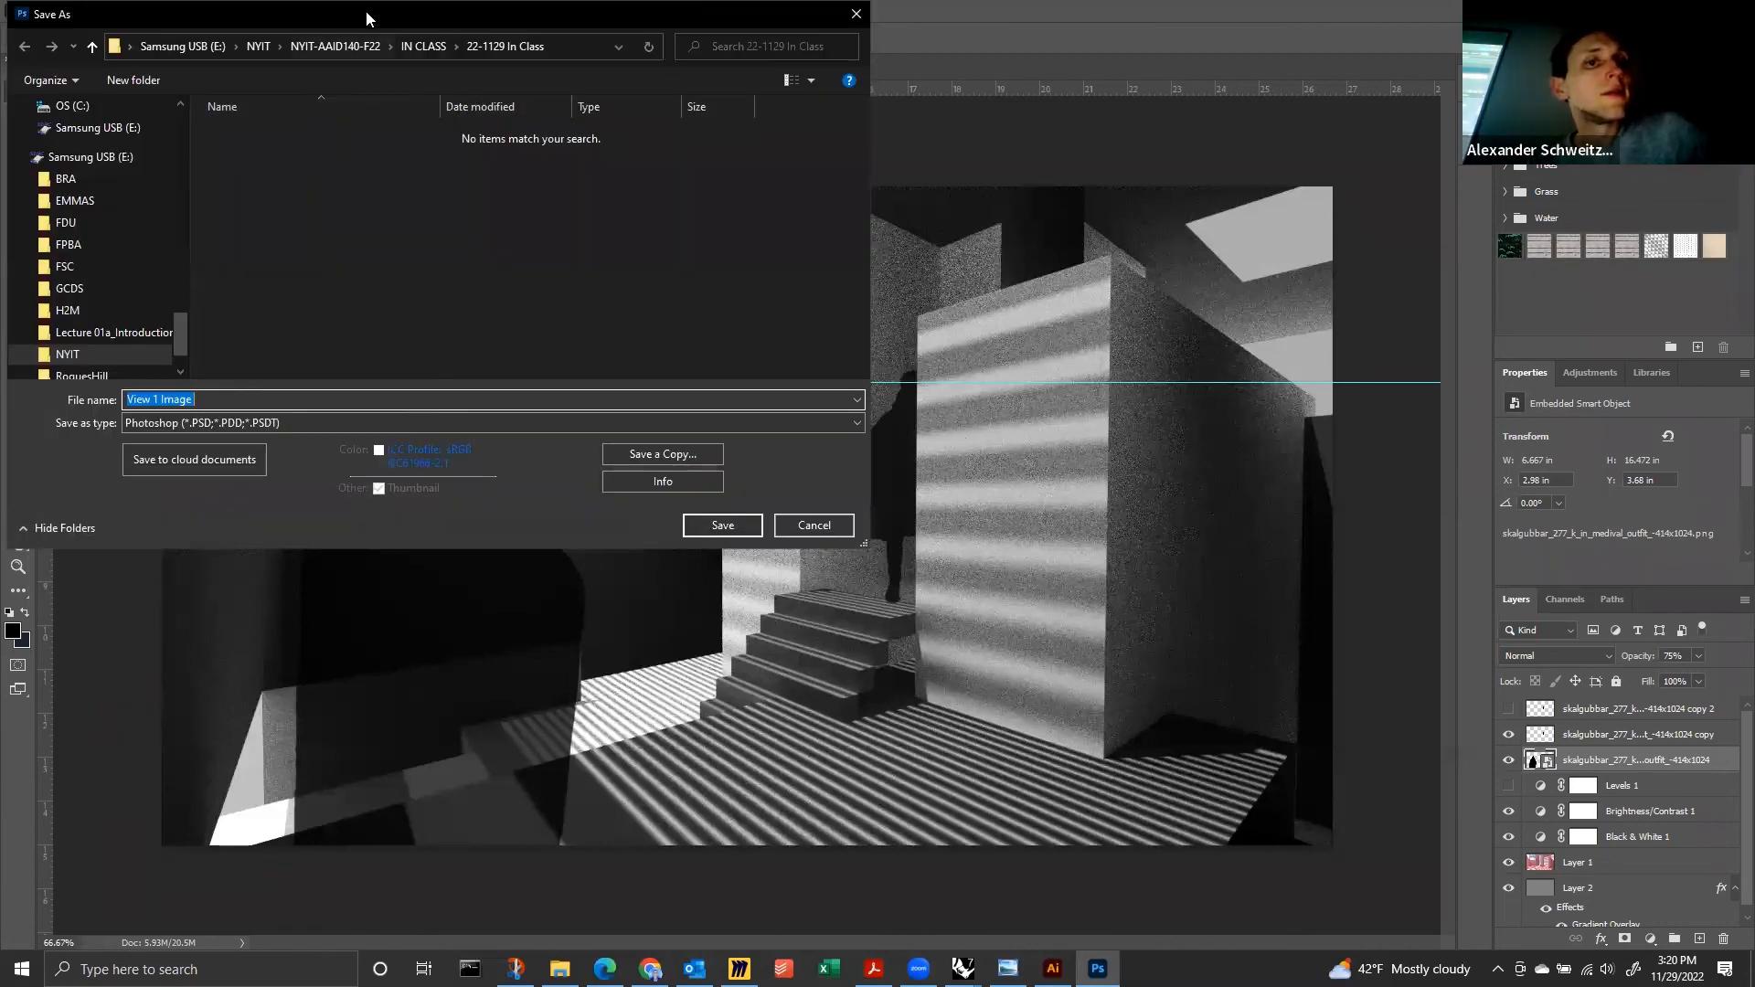
pyautogui.press('Return')
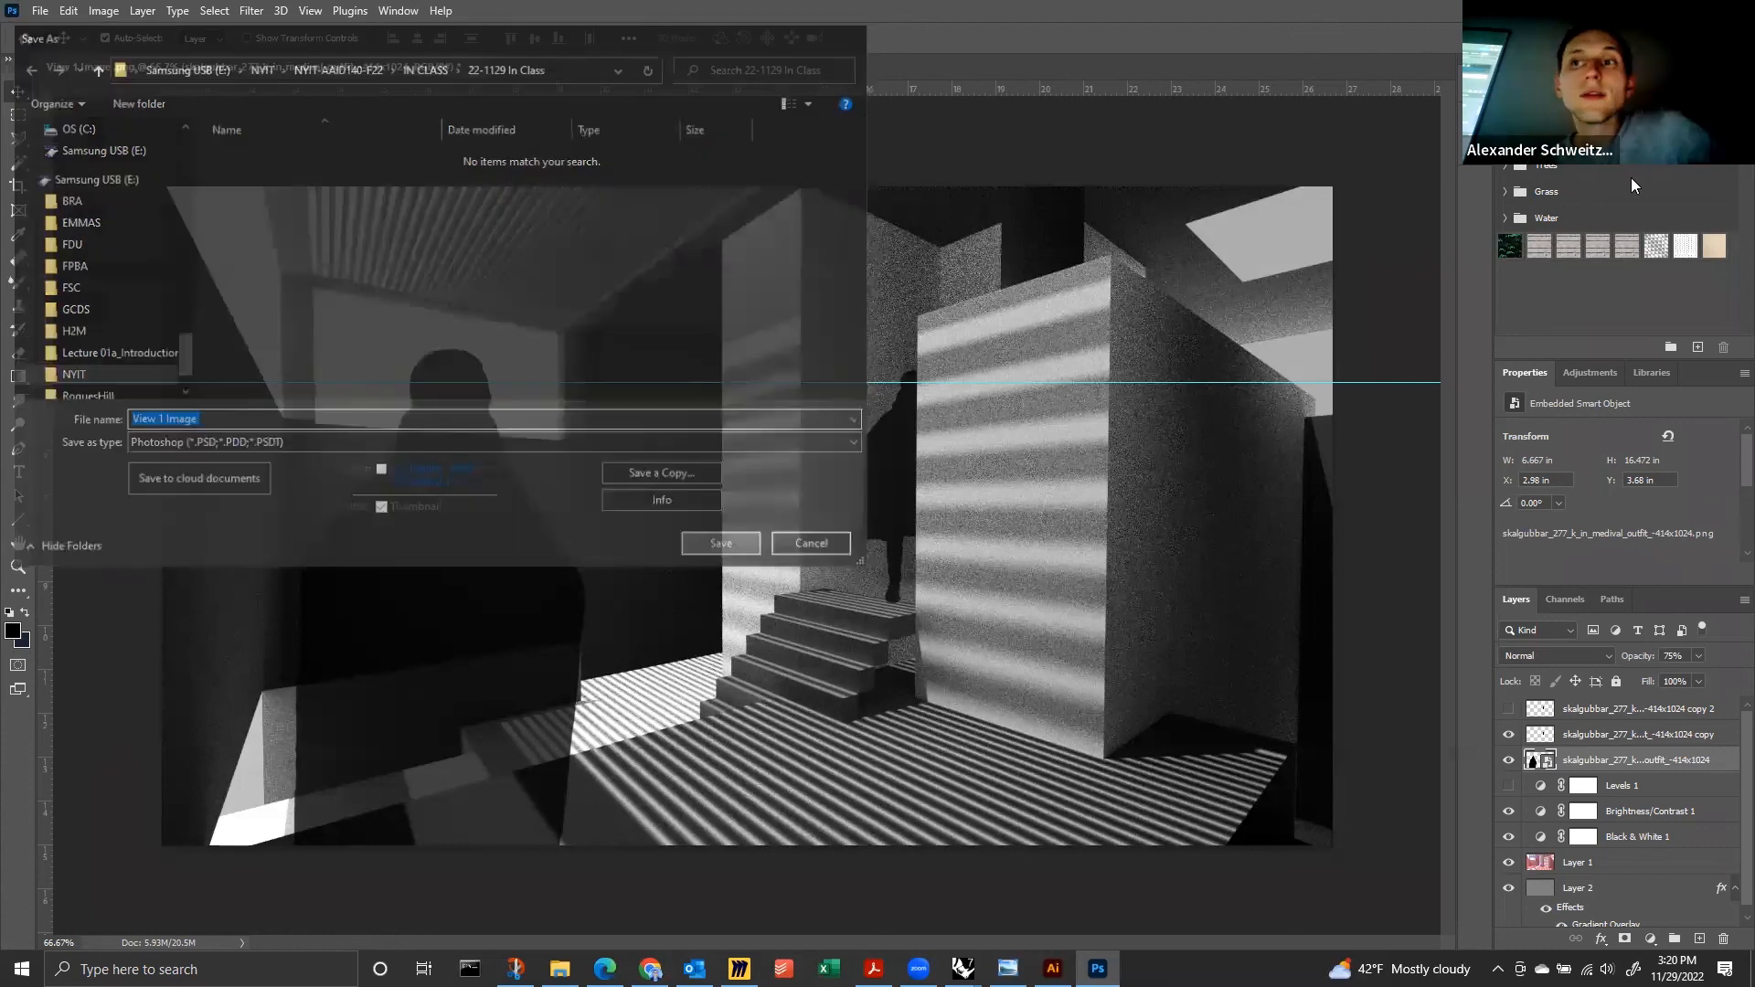
# Finish saving the Photoshop image, switch to Illustrator and save the View 1 Lines [Converted] file.
pyautogui.click(1078, 272)
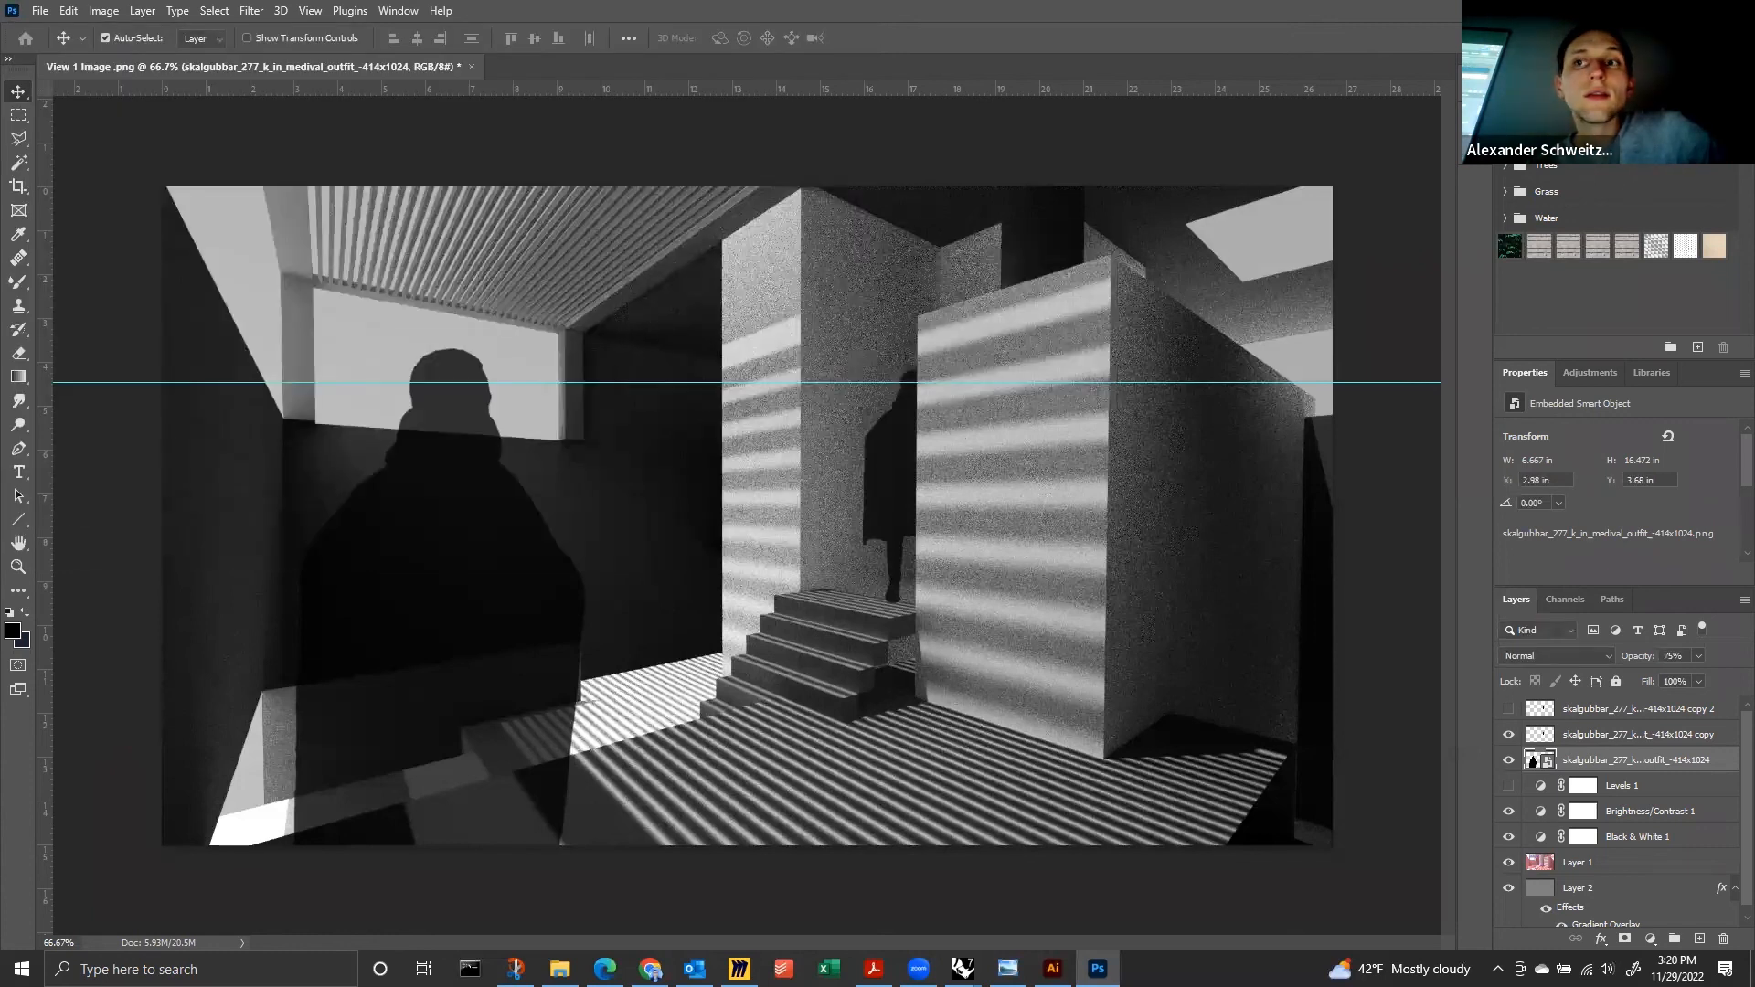
pyautogui.hotkey('alt', 'Tab')
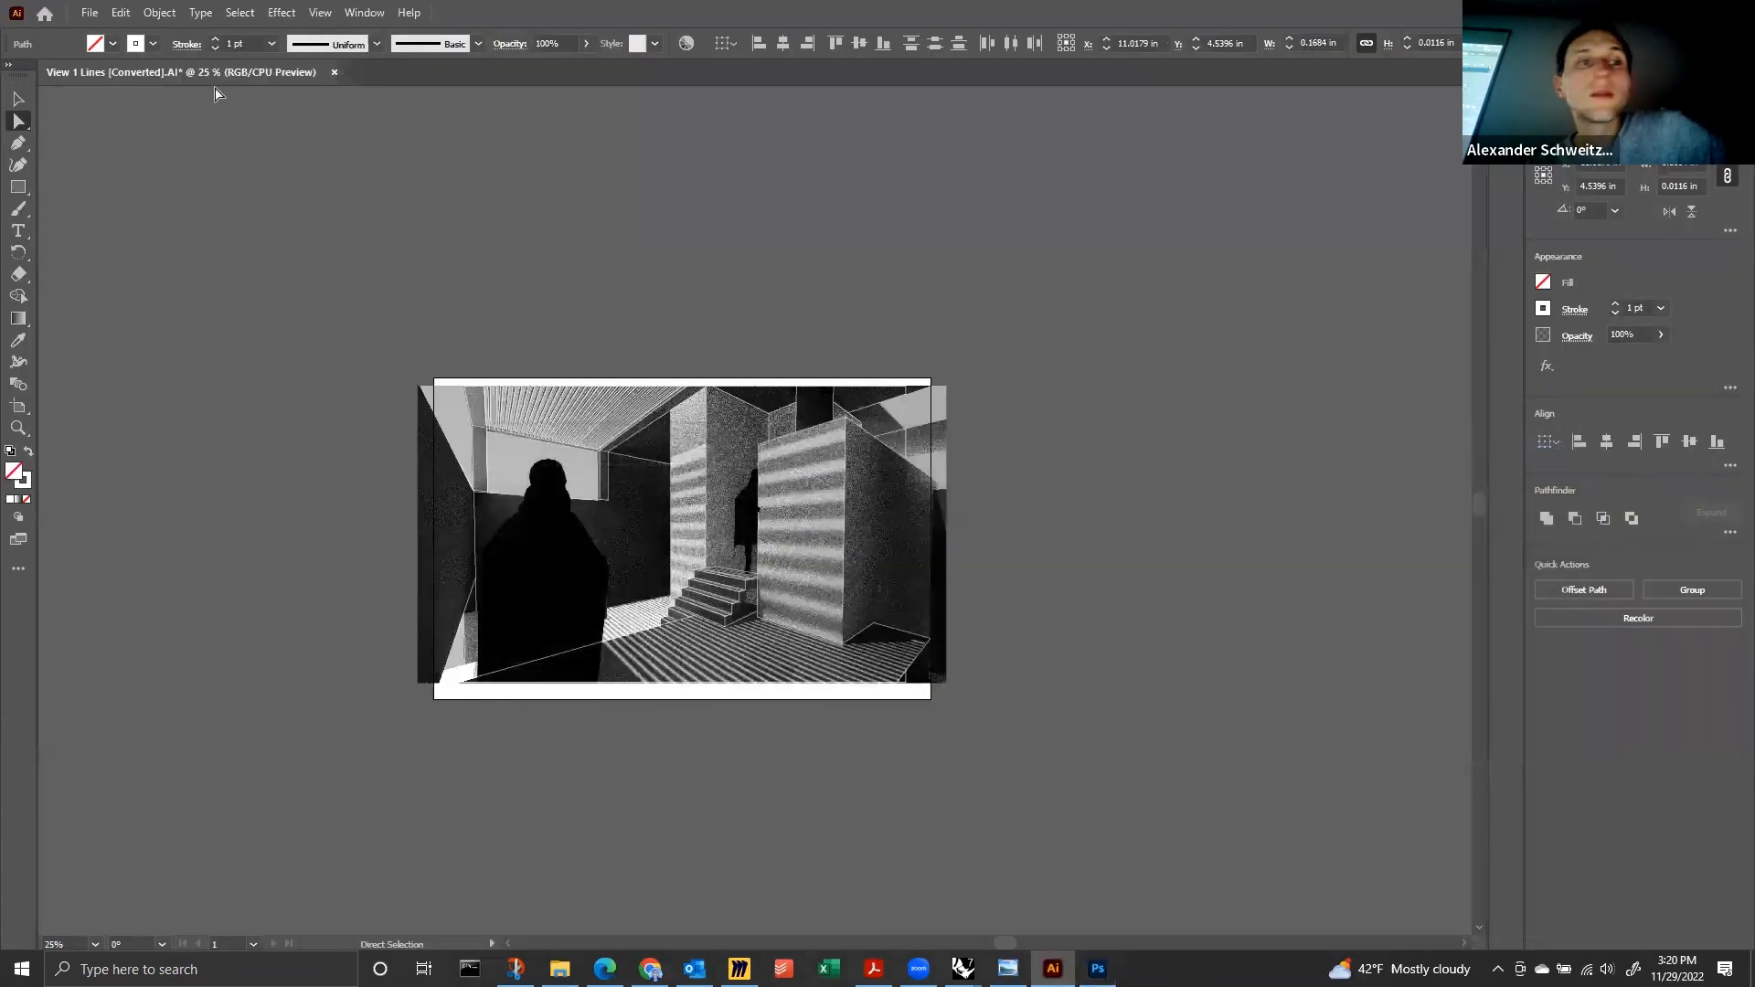
pyautogui.click(88, 15)
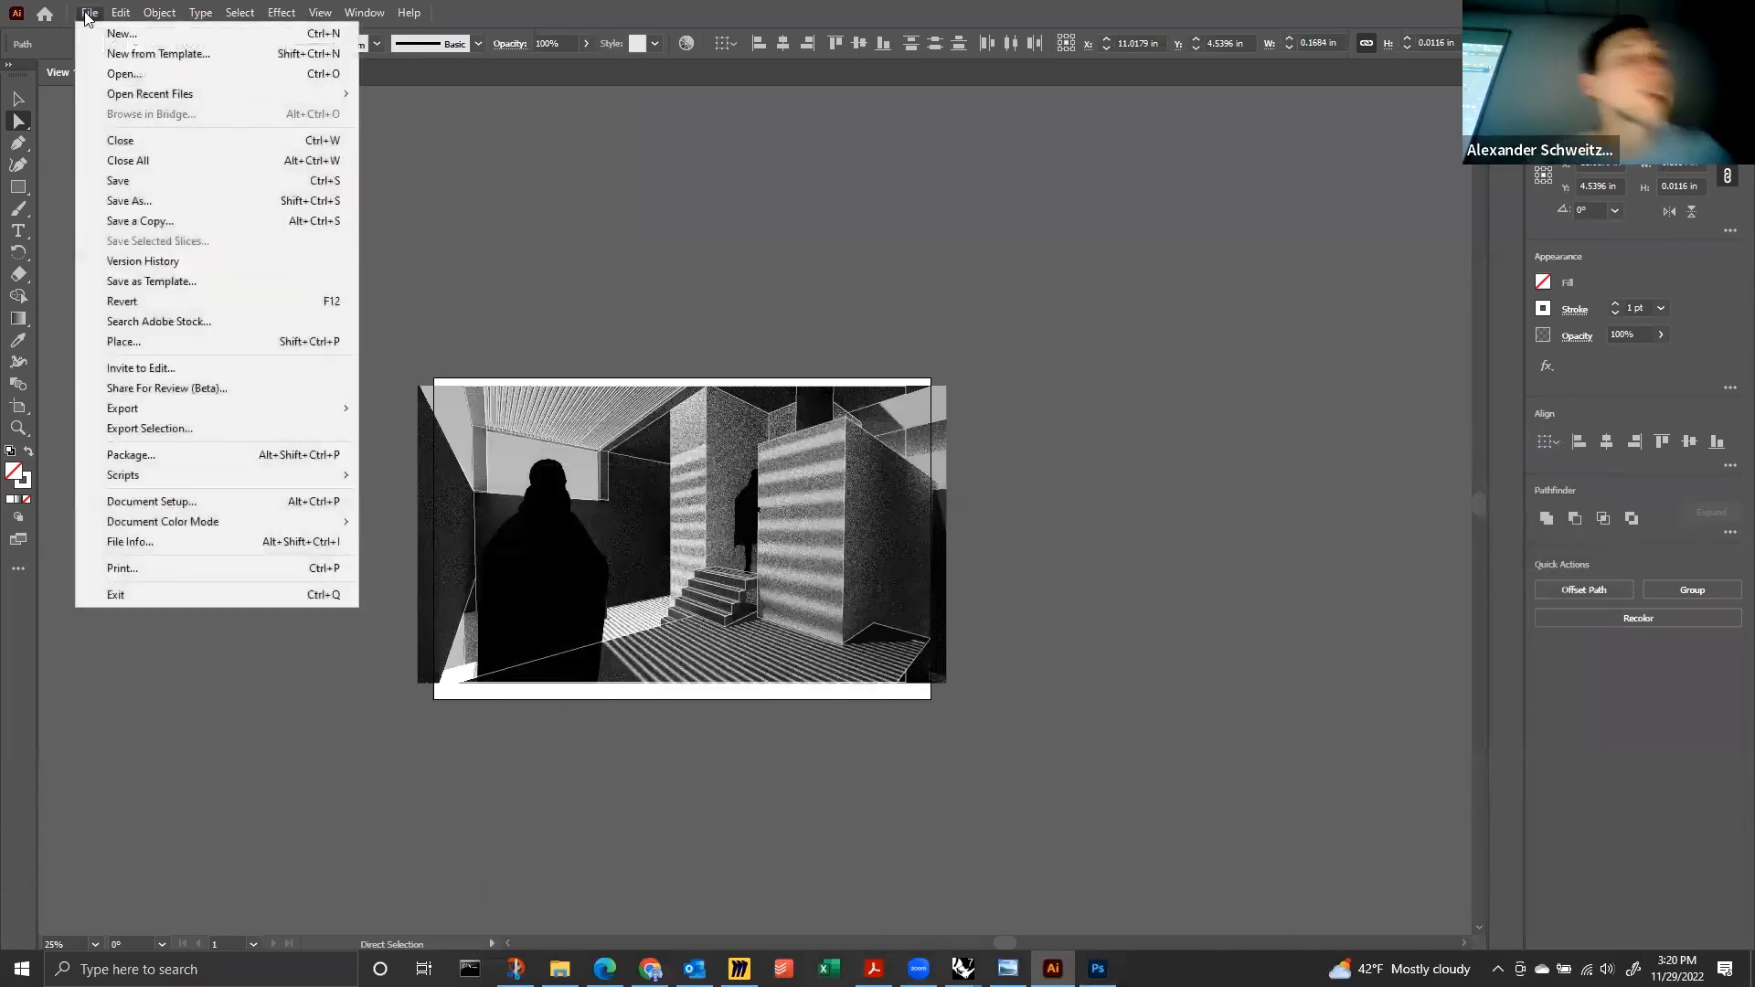
pyautogui.click(146, 180)
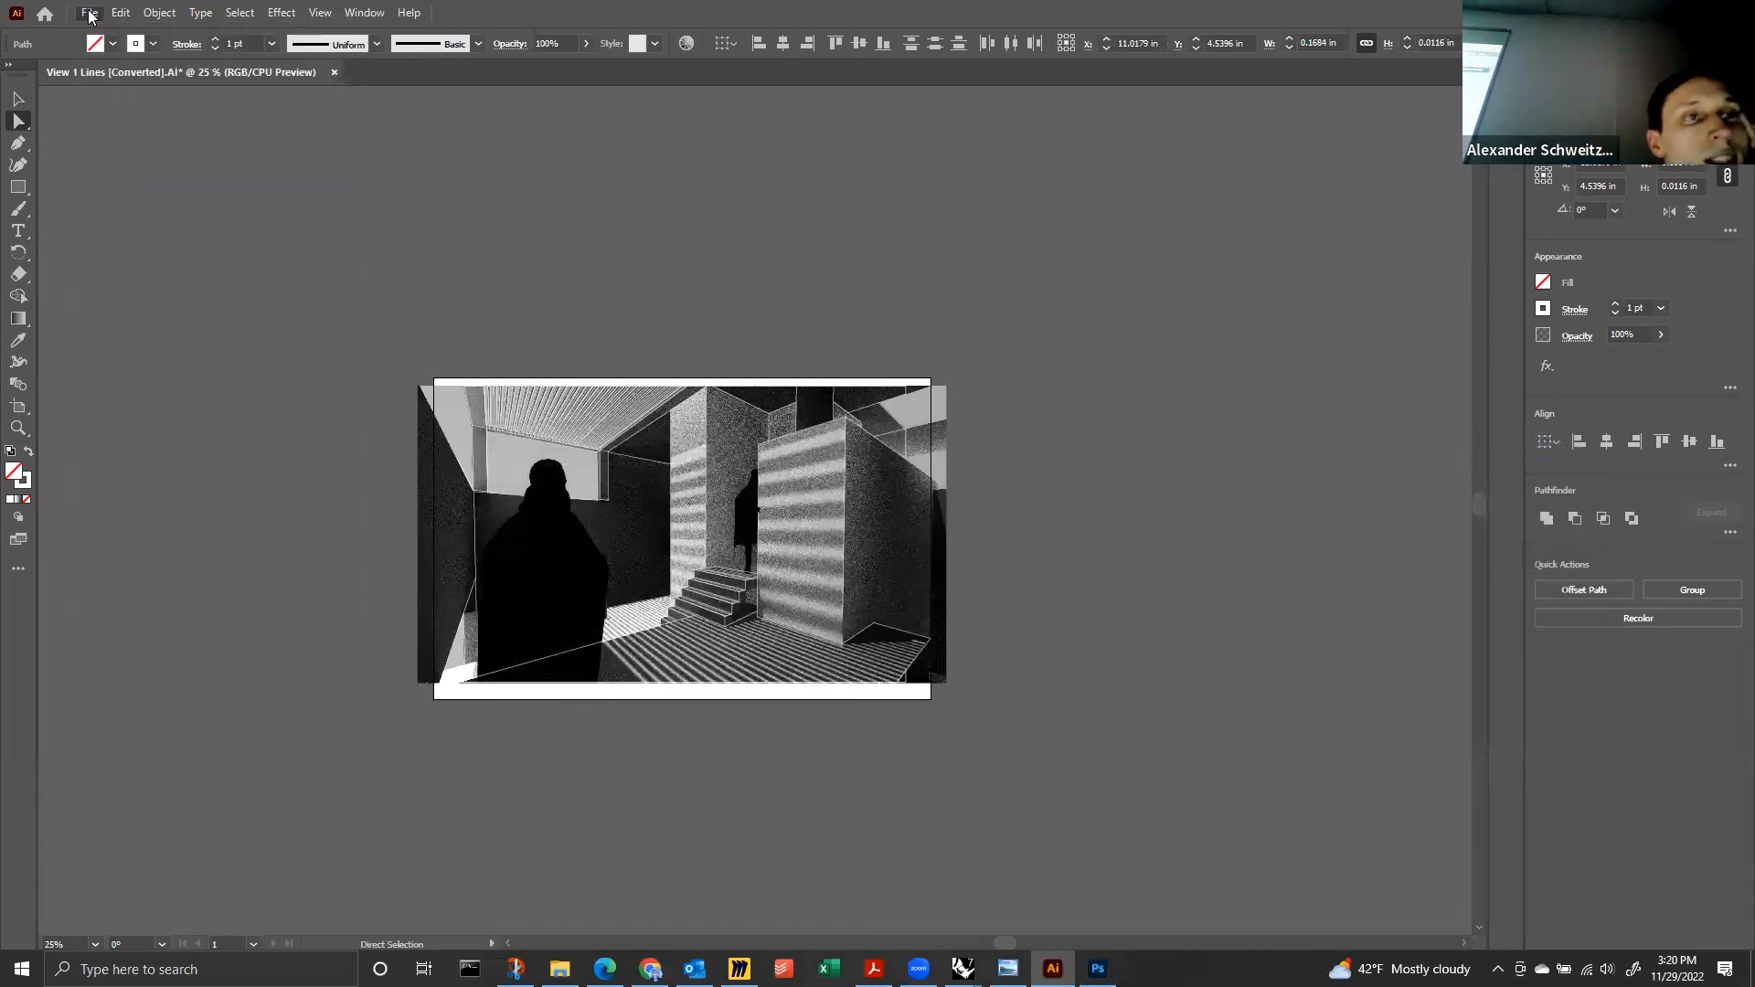
# Export Artboard 2 for screens as a PNG at 1x scale, with sub-folders created by scale.
pyautogui.click(89, 13)
pyautogui.moveTo(162, 410)
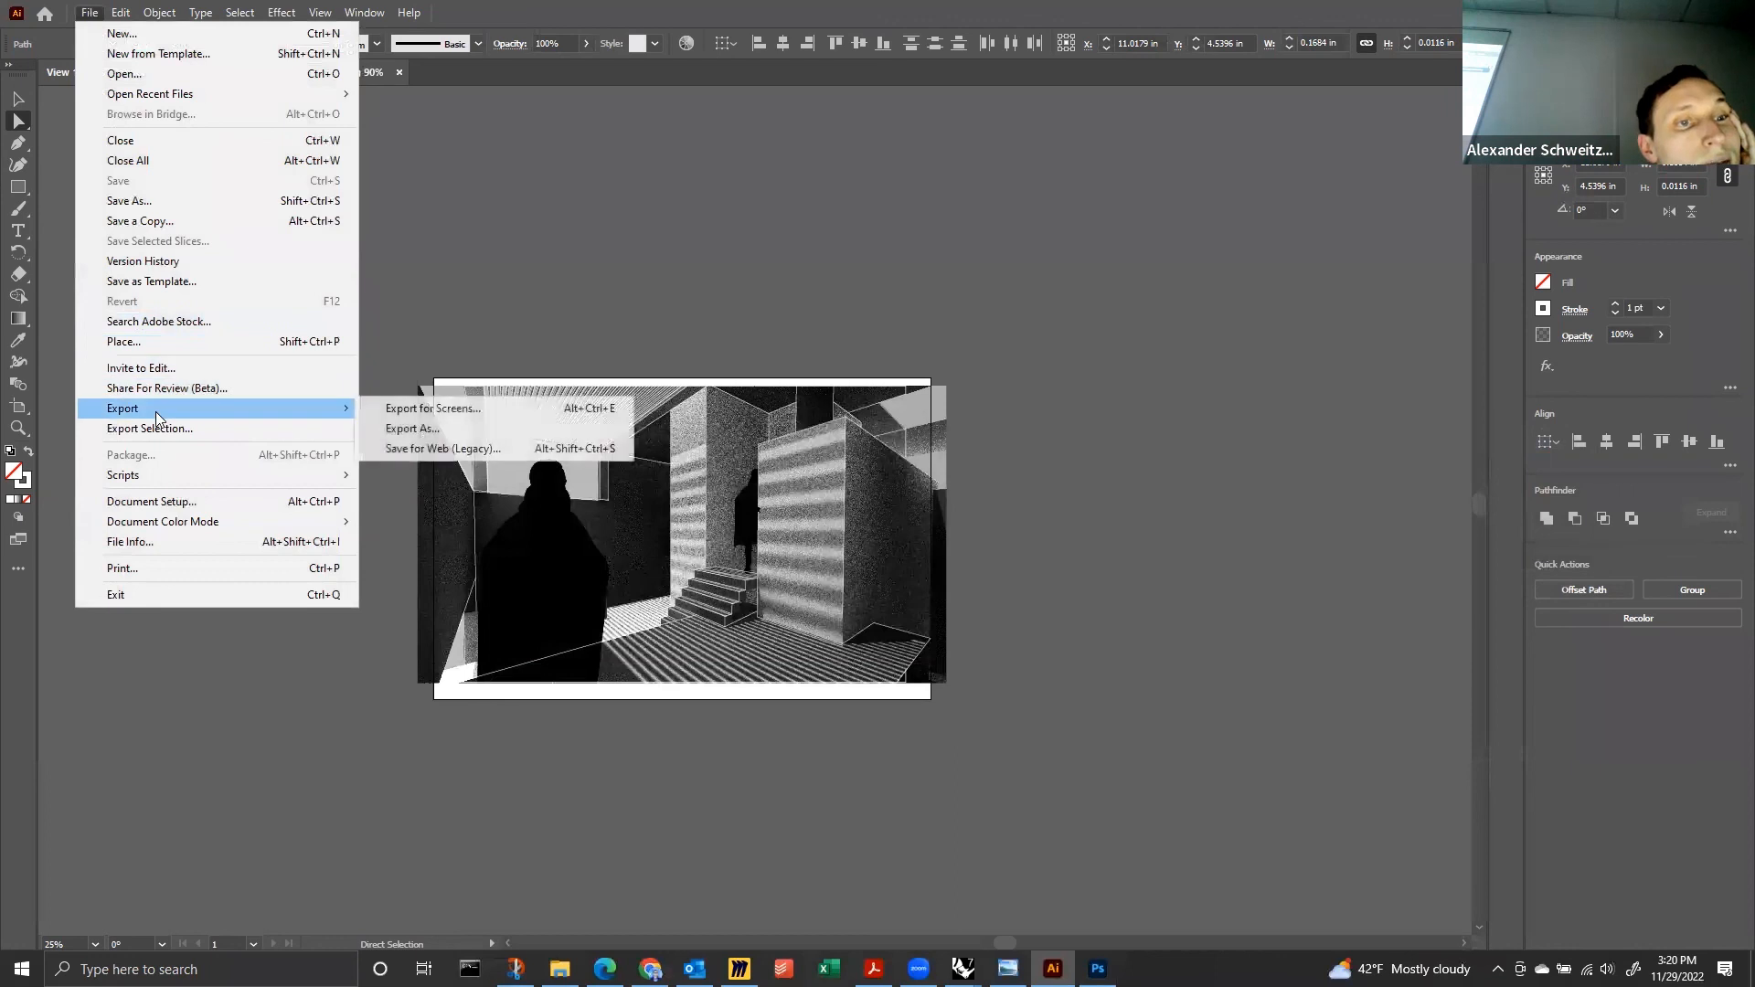
pyautogui.click(415, 408)
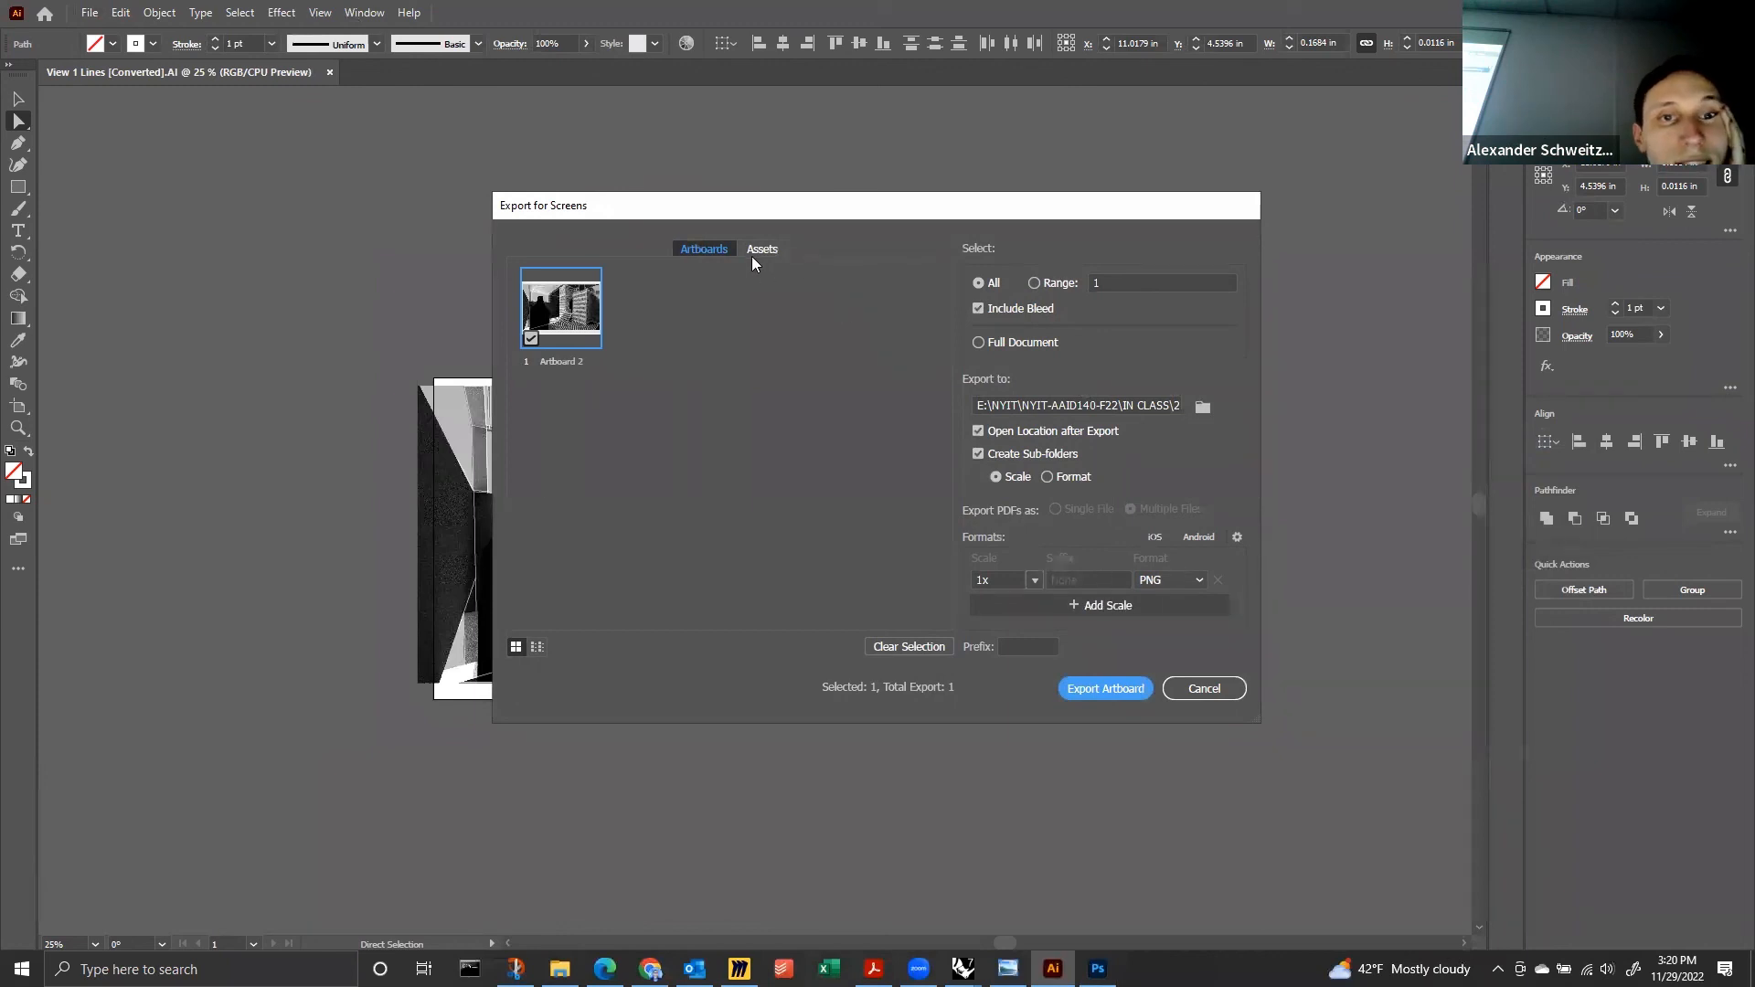
pyautogui.click(1139, 692)
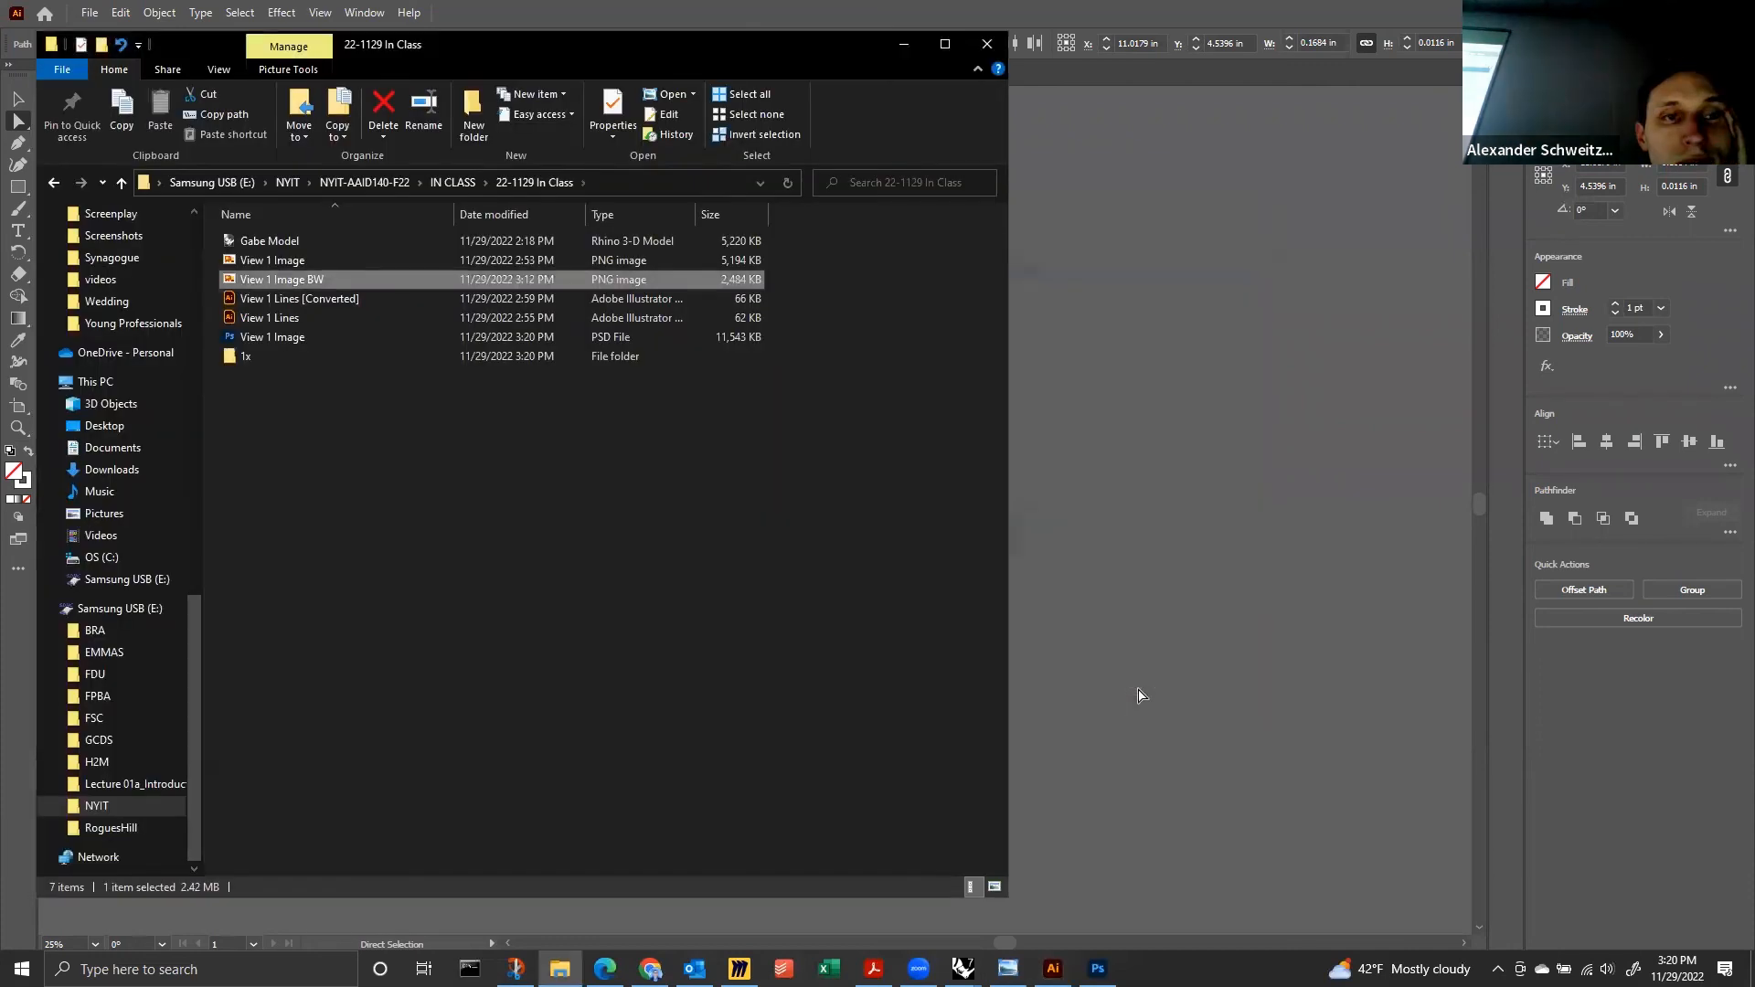
pyautogui.click(1108, 600)
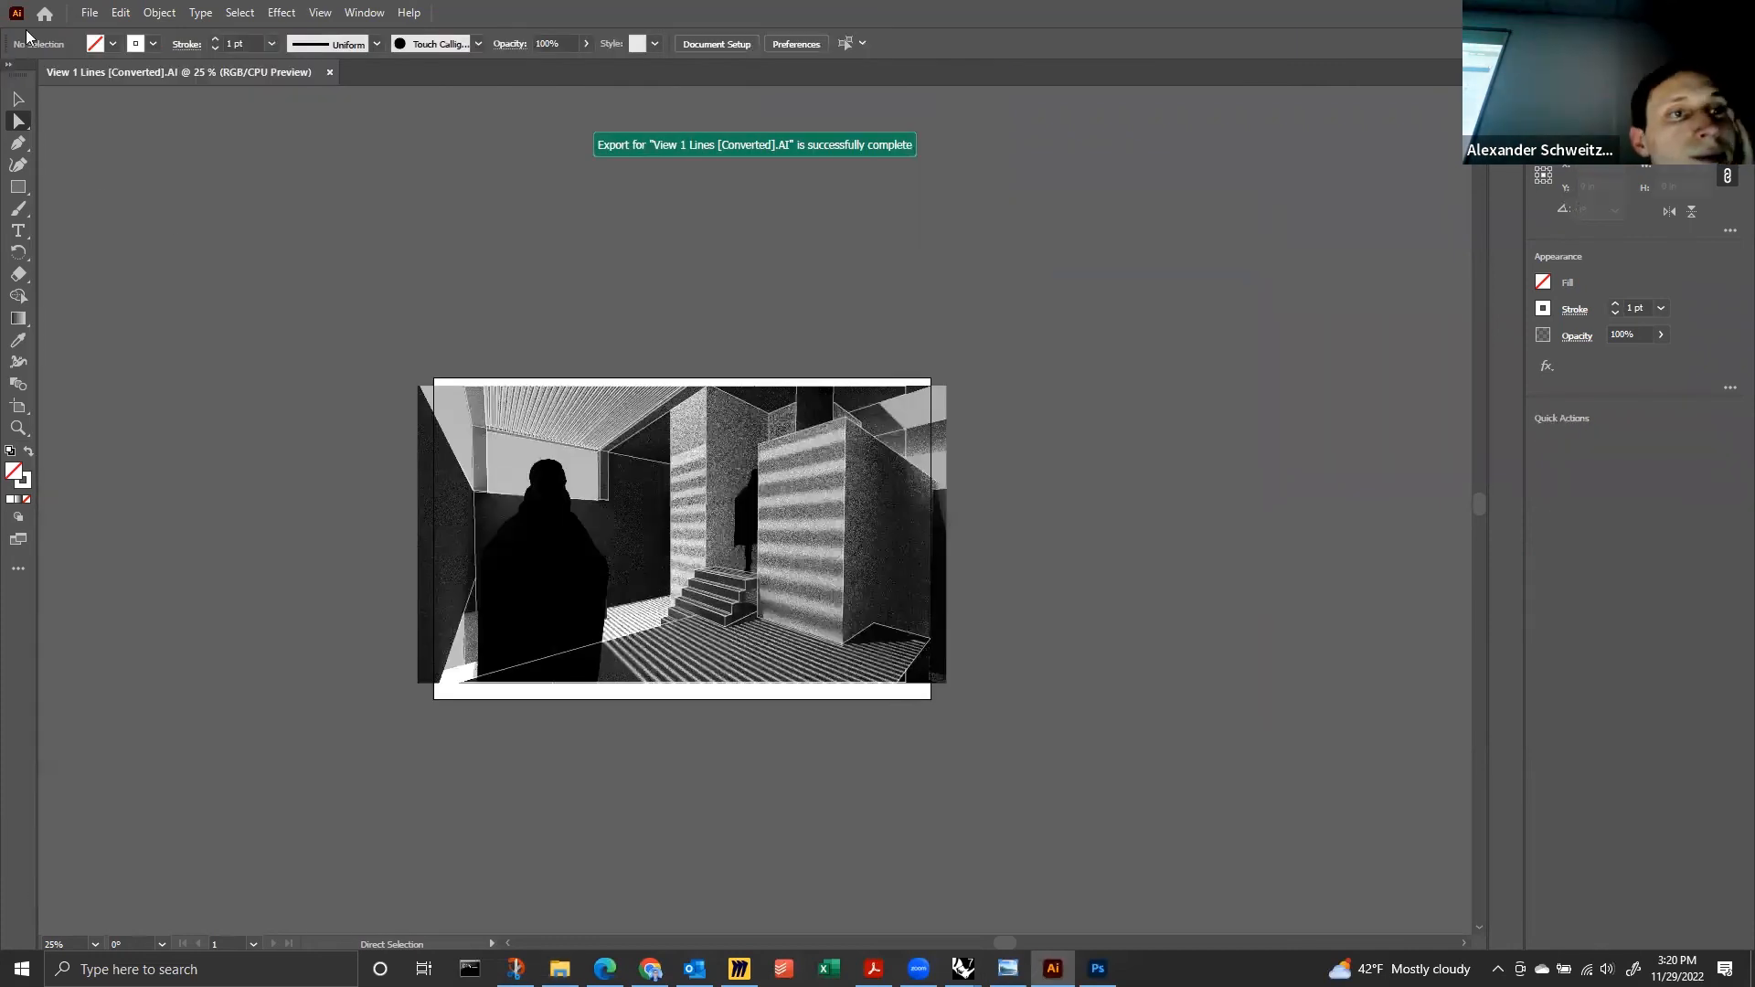
# Save a copy of the linework file as the Adobe PDF View 1 Lines [Converted] copy, using the Illustrator Default preset.
pyautogui.click(89, 13)
pyautogui.moveTo(199, 417)
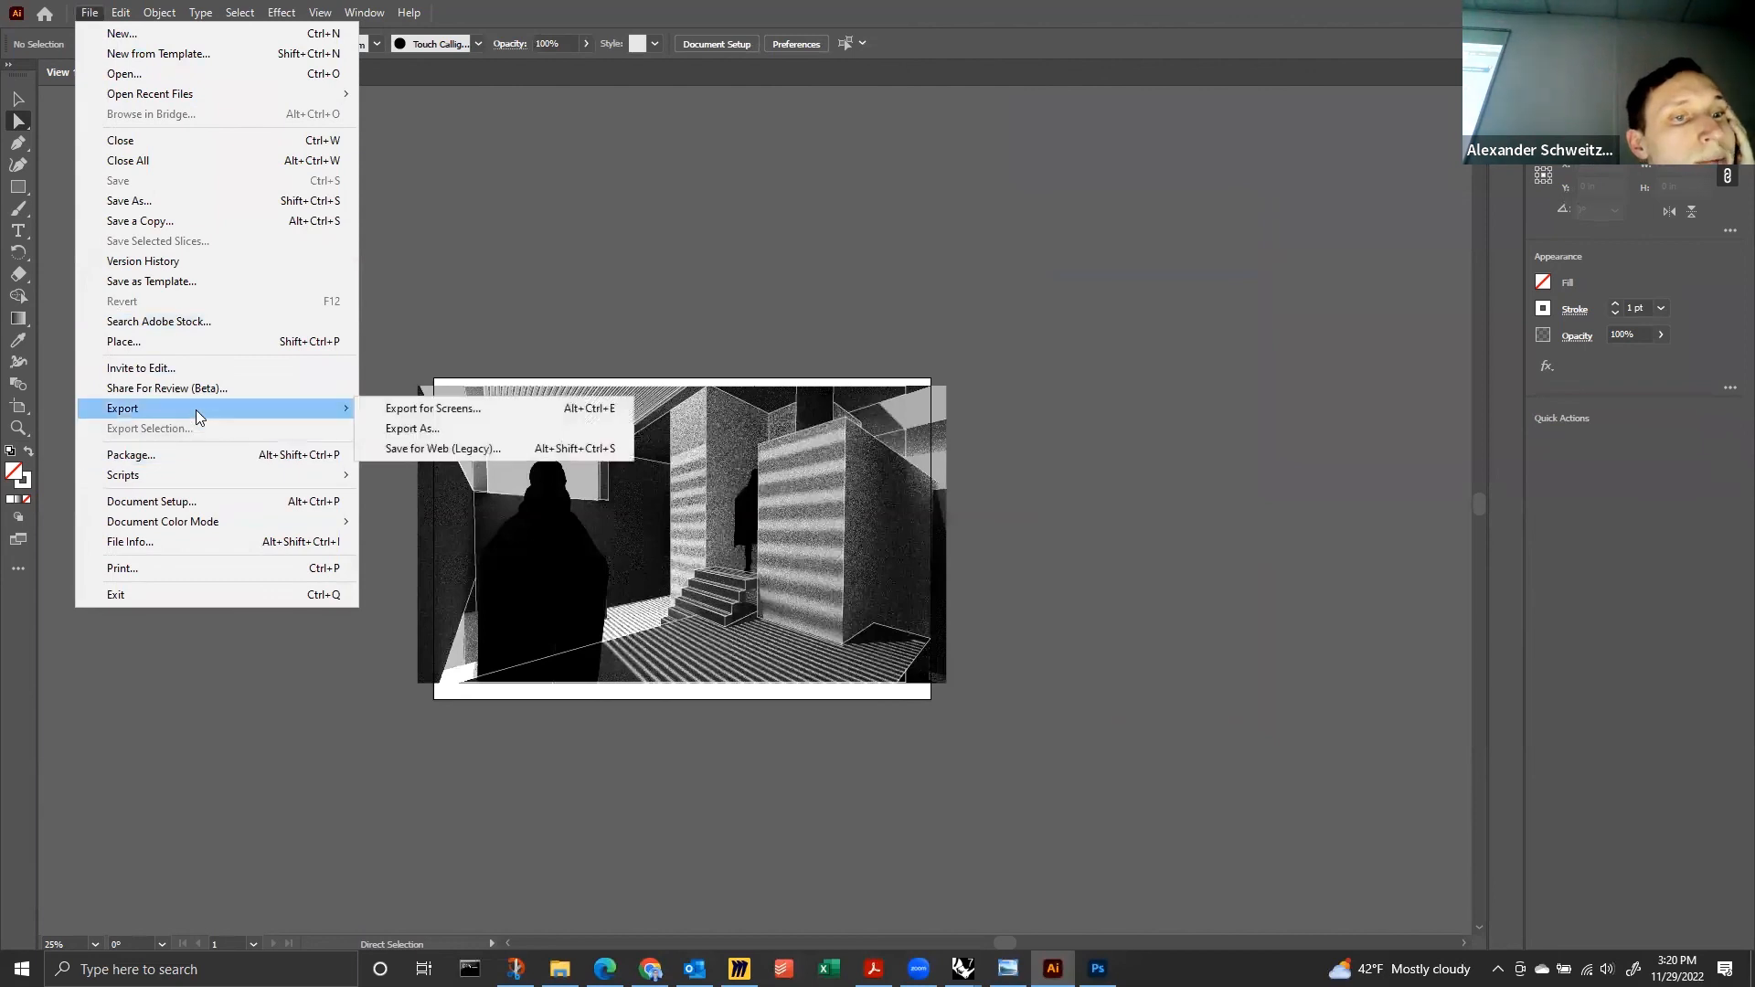
pyautogui.click(168, 224)
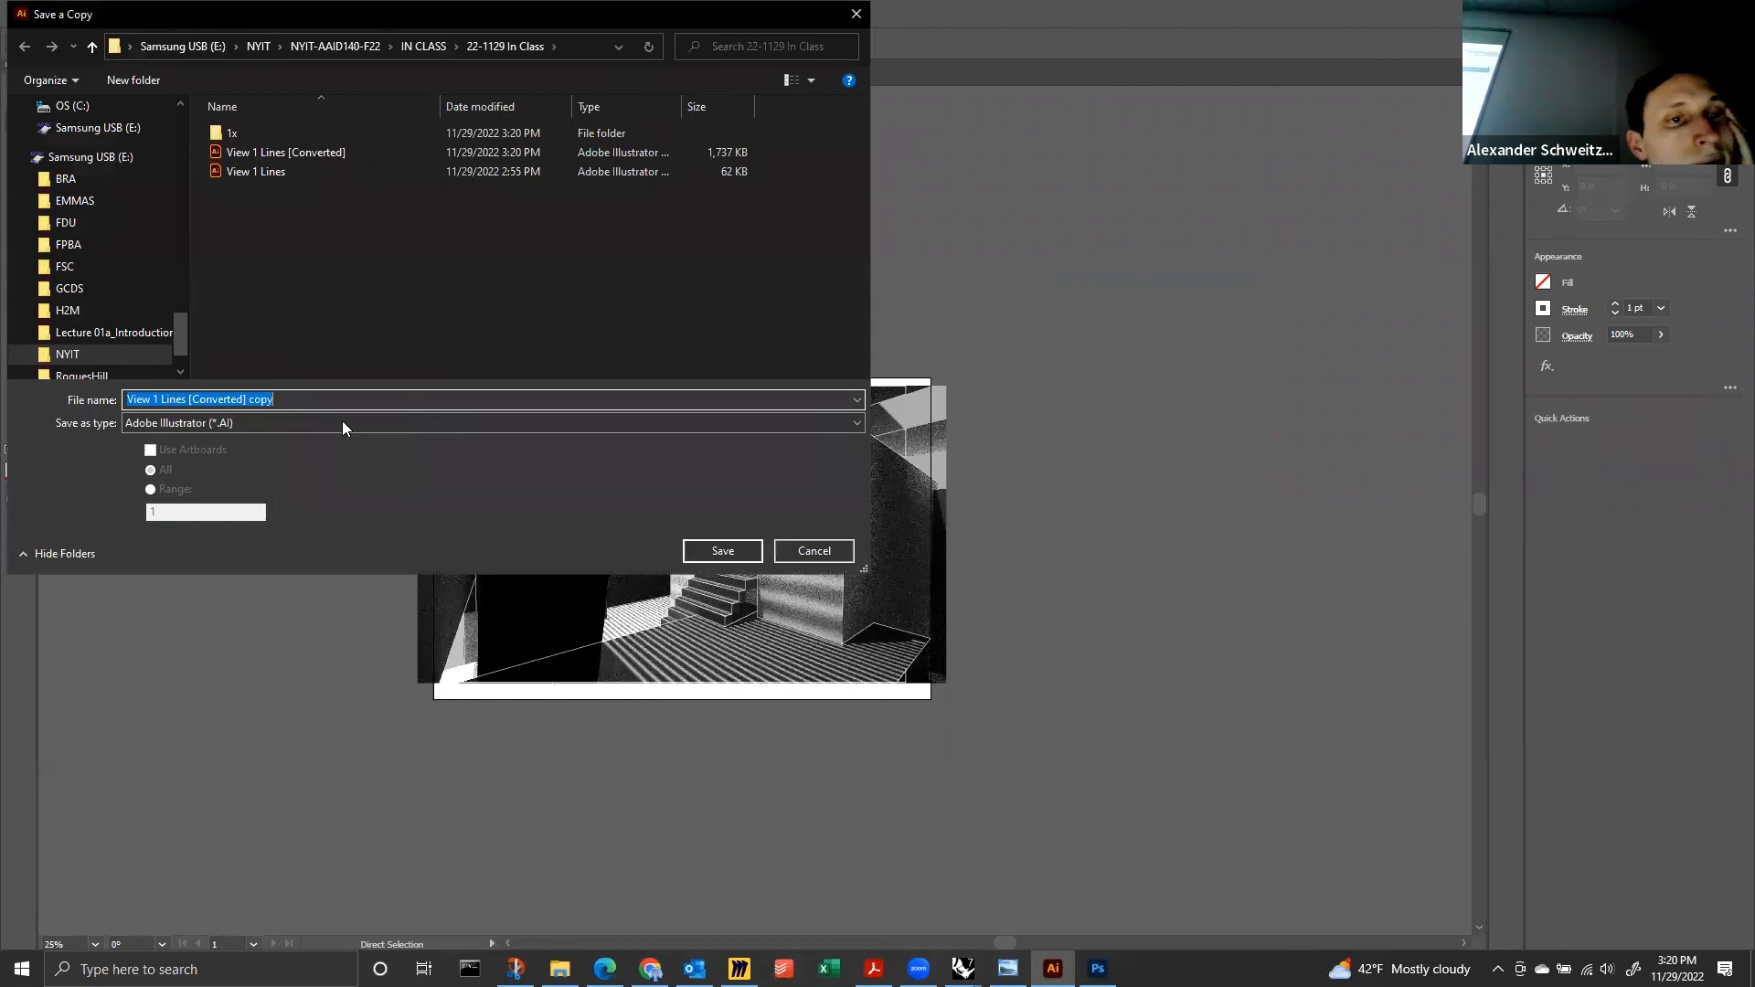
pyautogui.click(343, 423)
pyautogui.click(265, 454)
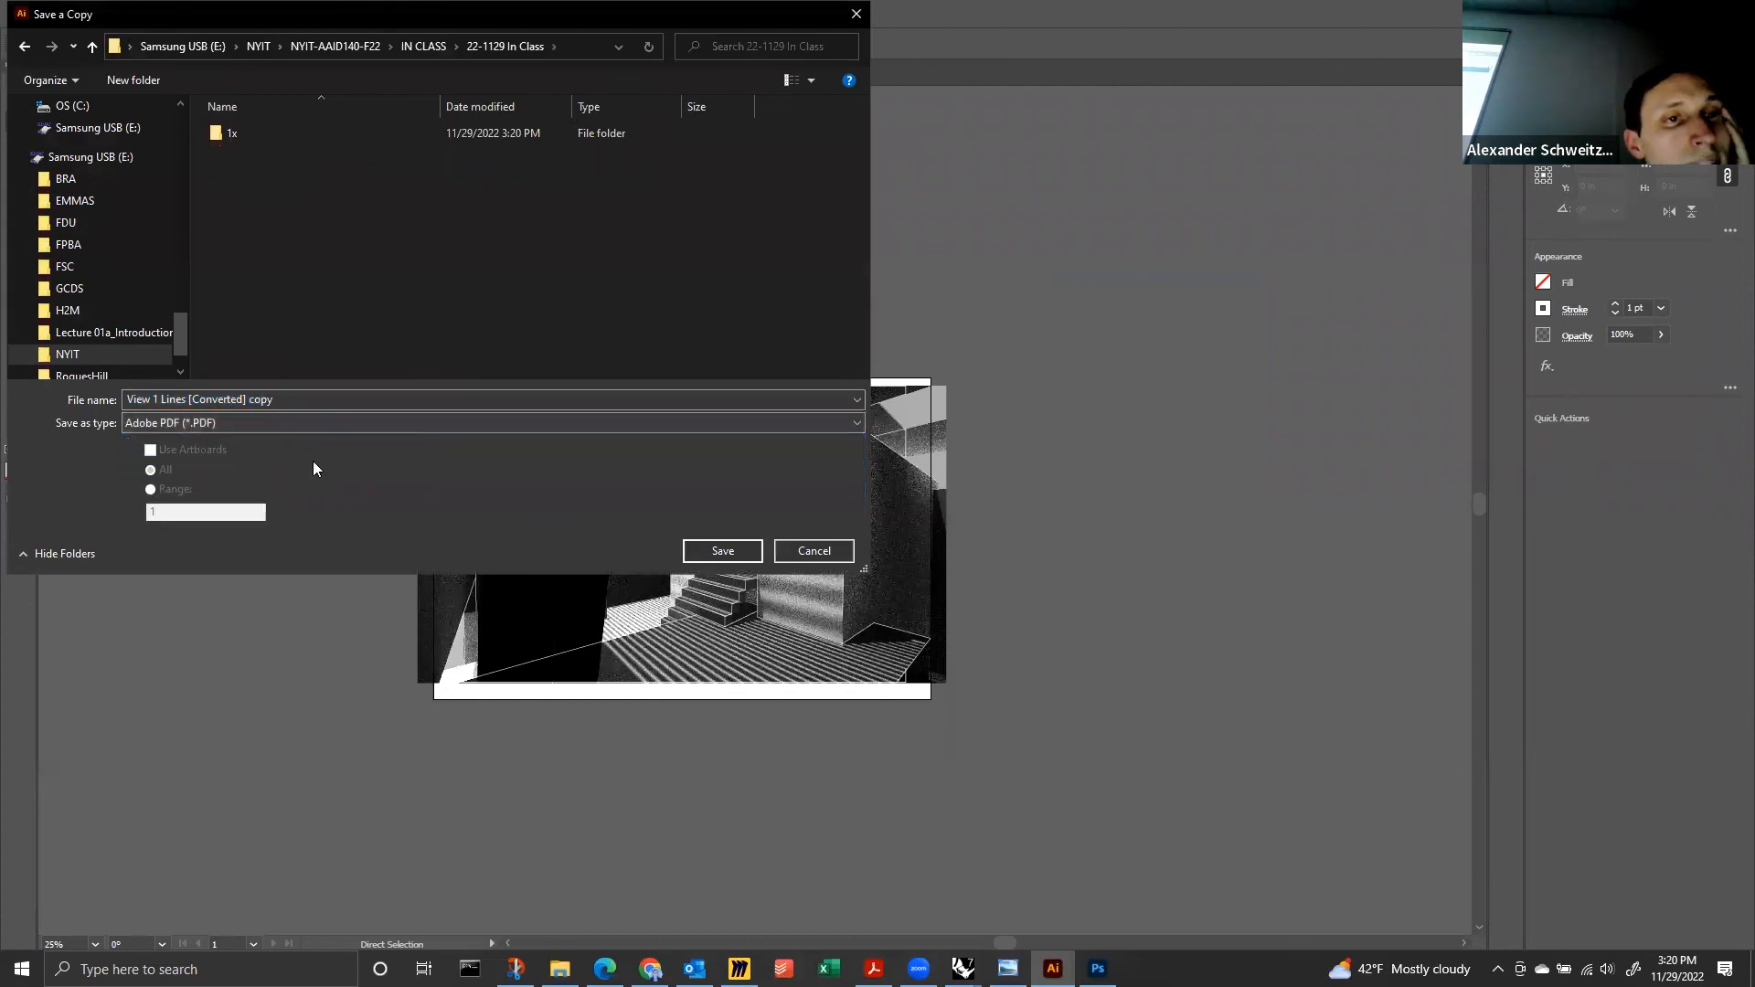
pyautogui.click(750, 554)
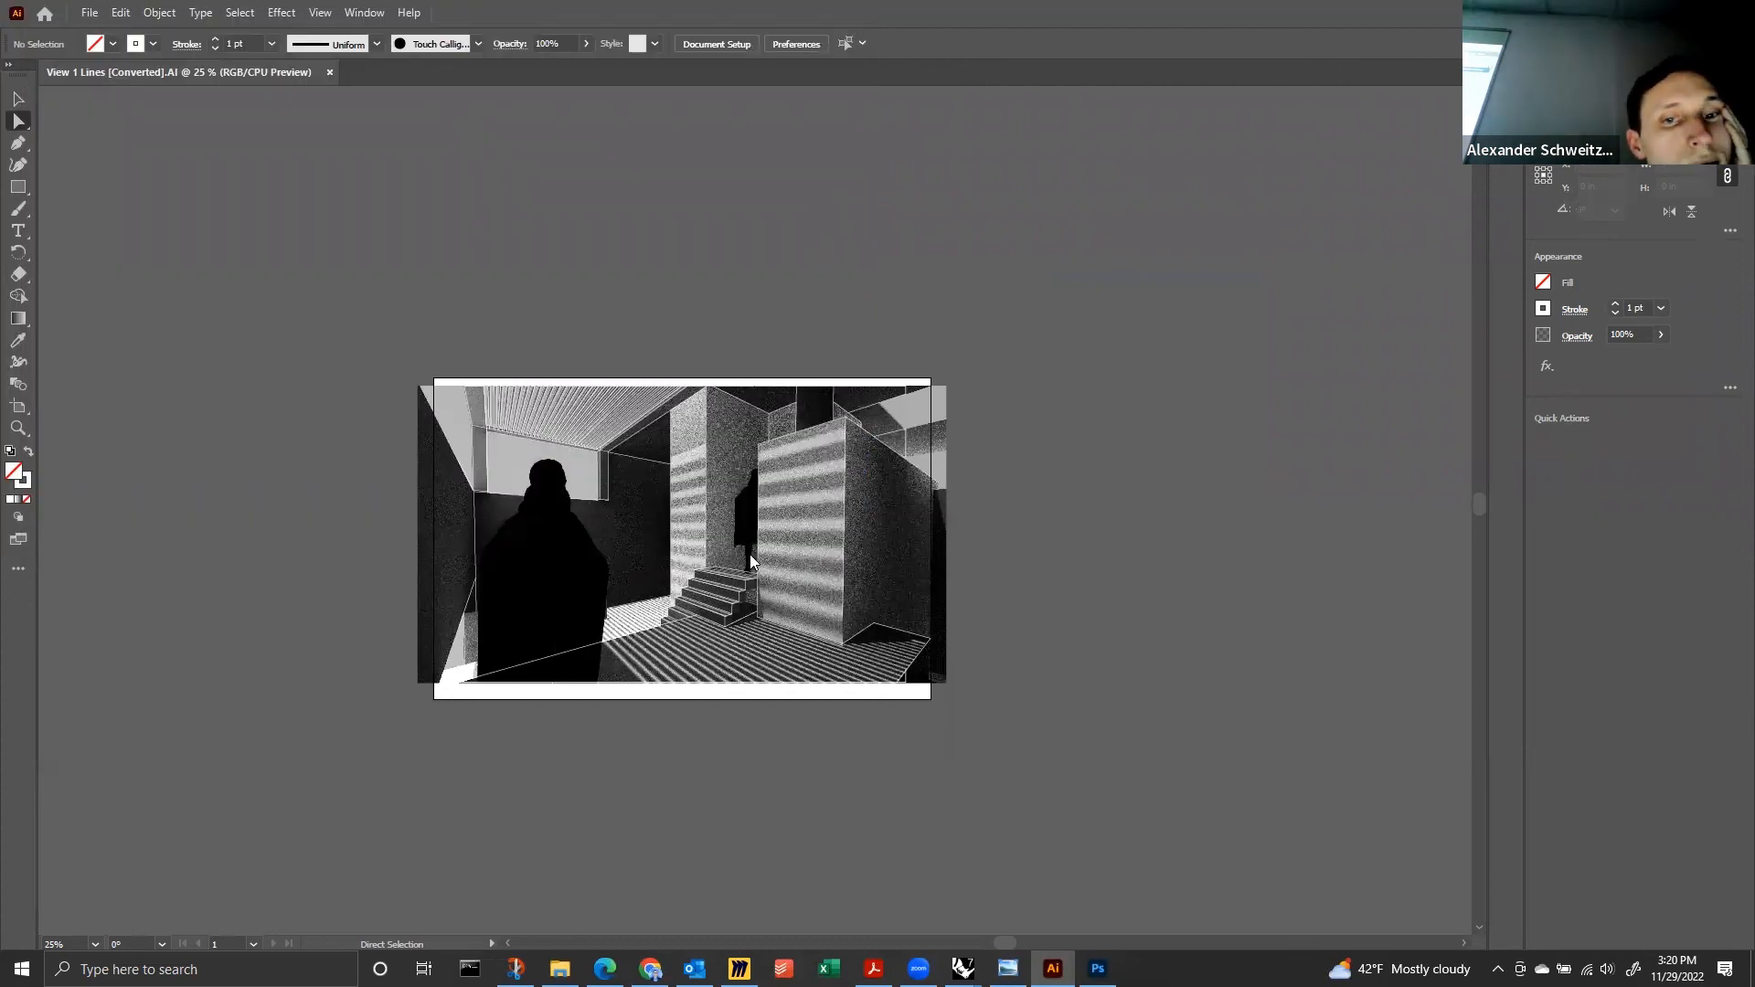
pyautogui.click(559, 968)
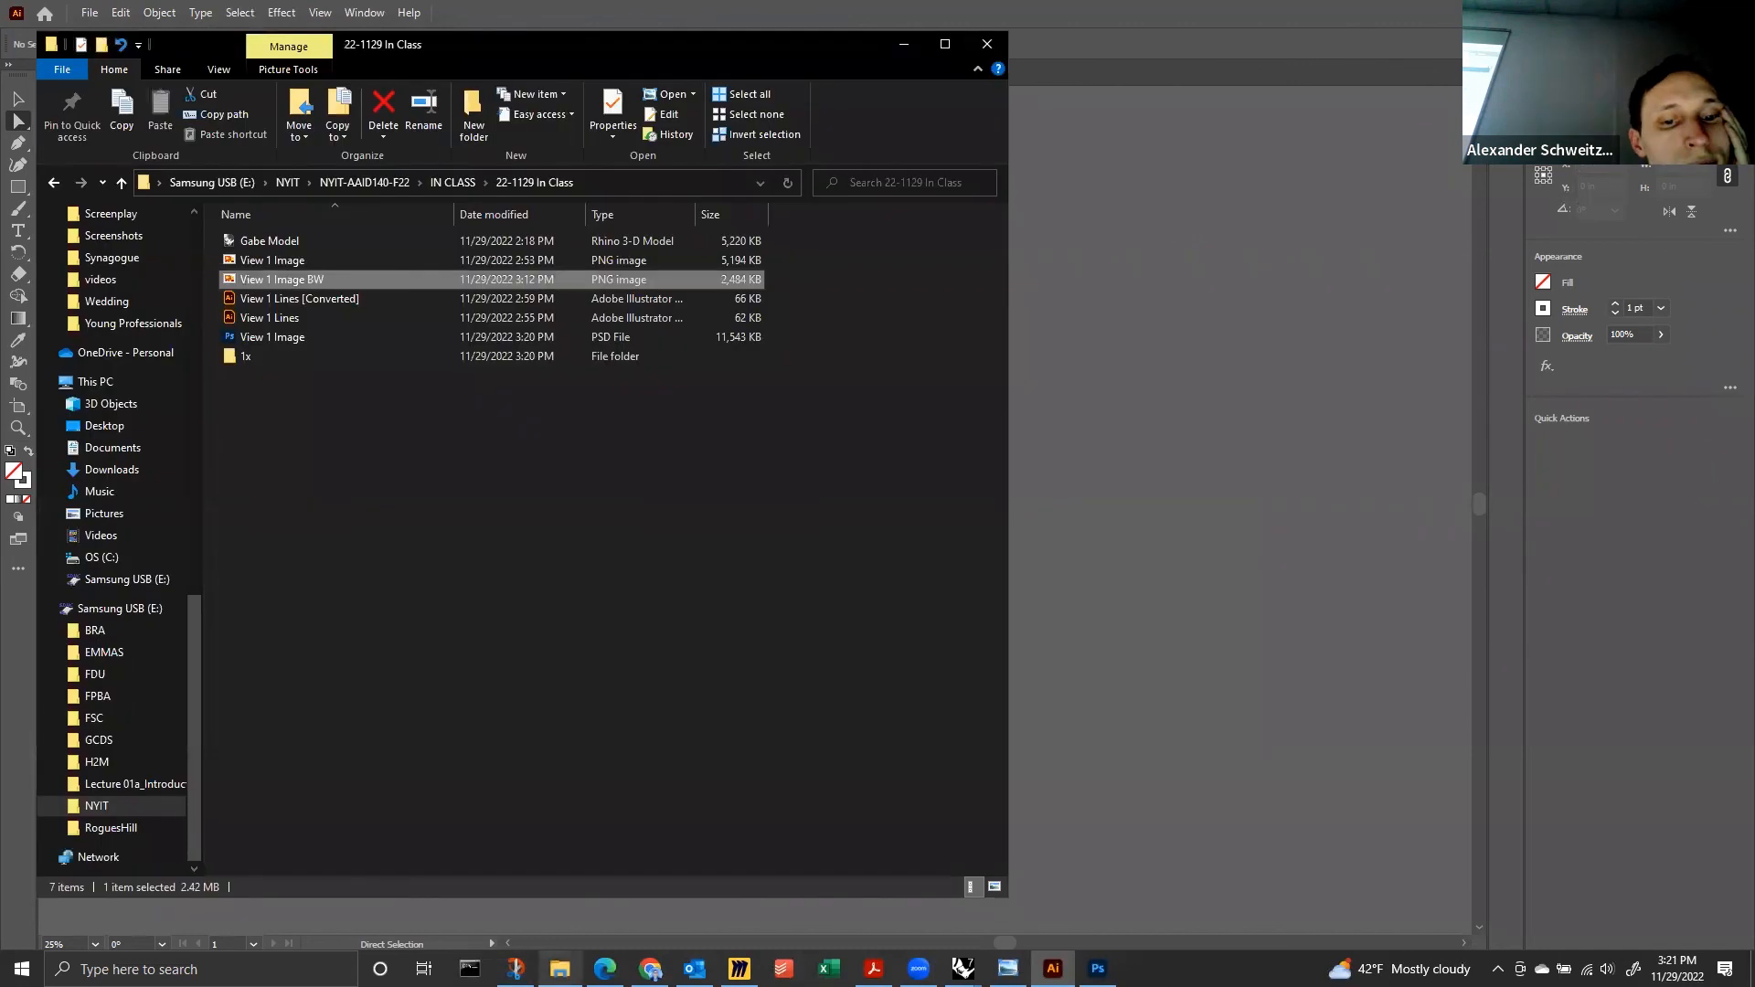
pyautogui.click(1056, 521)
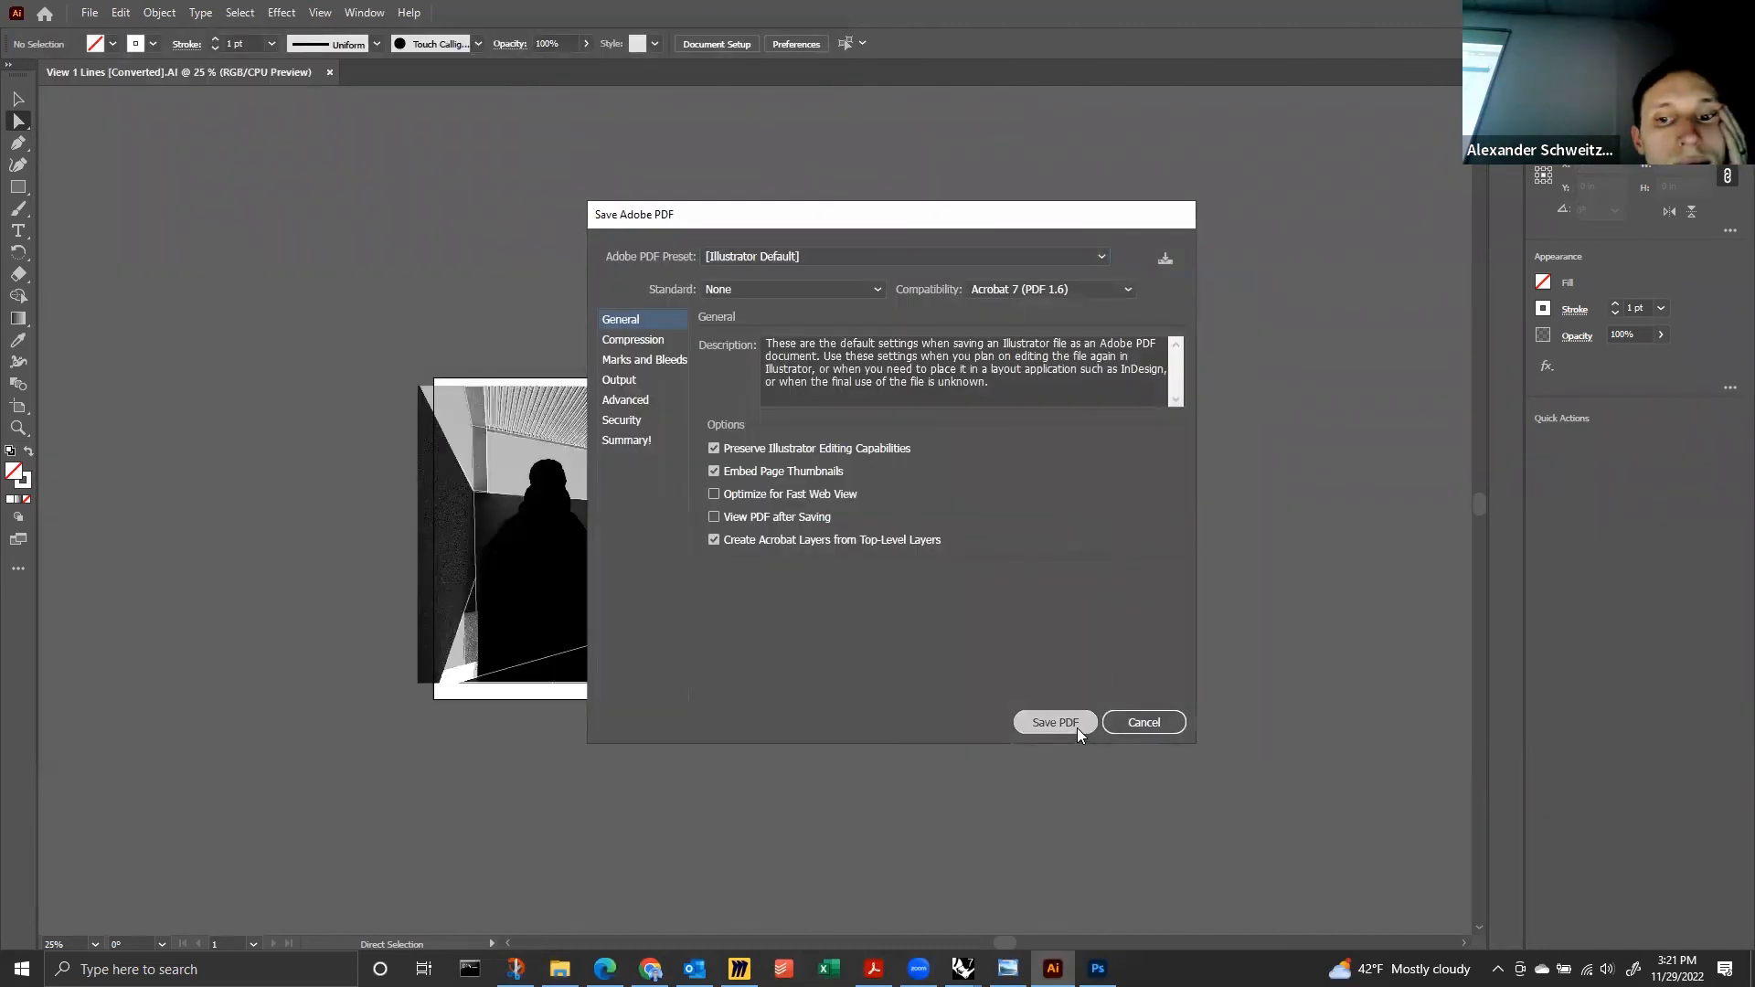
pyautogui.click(1056, 722)
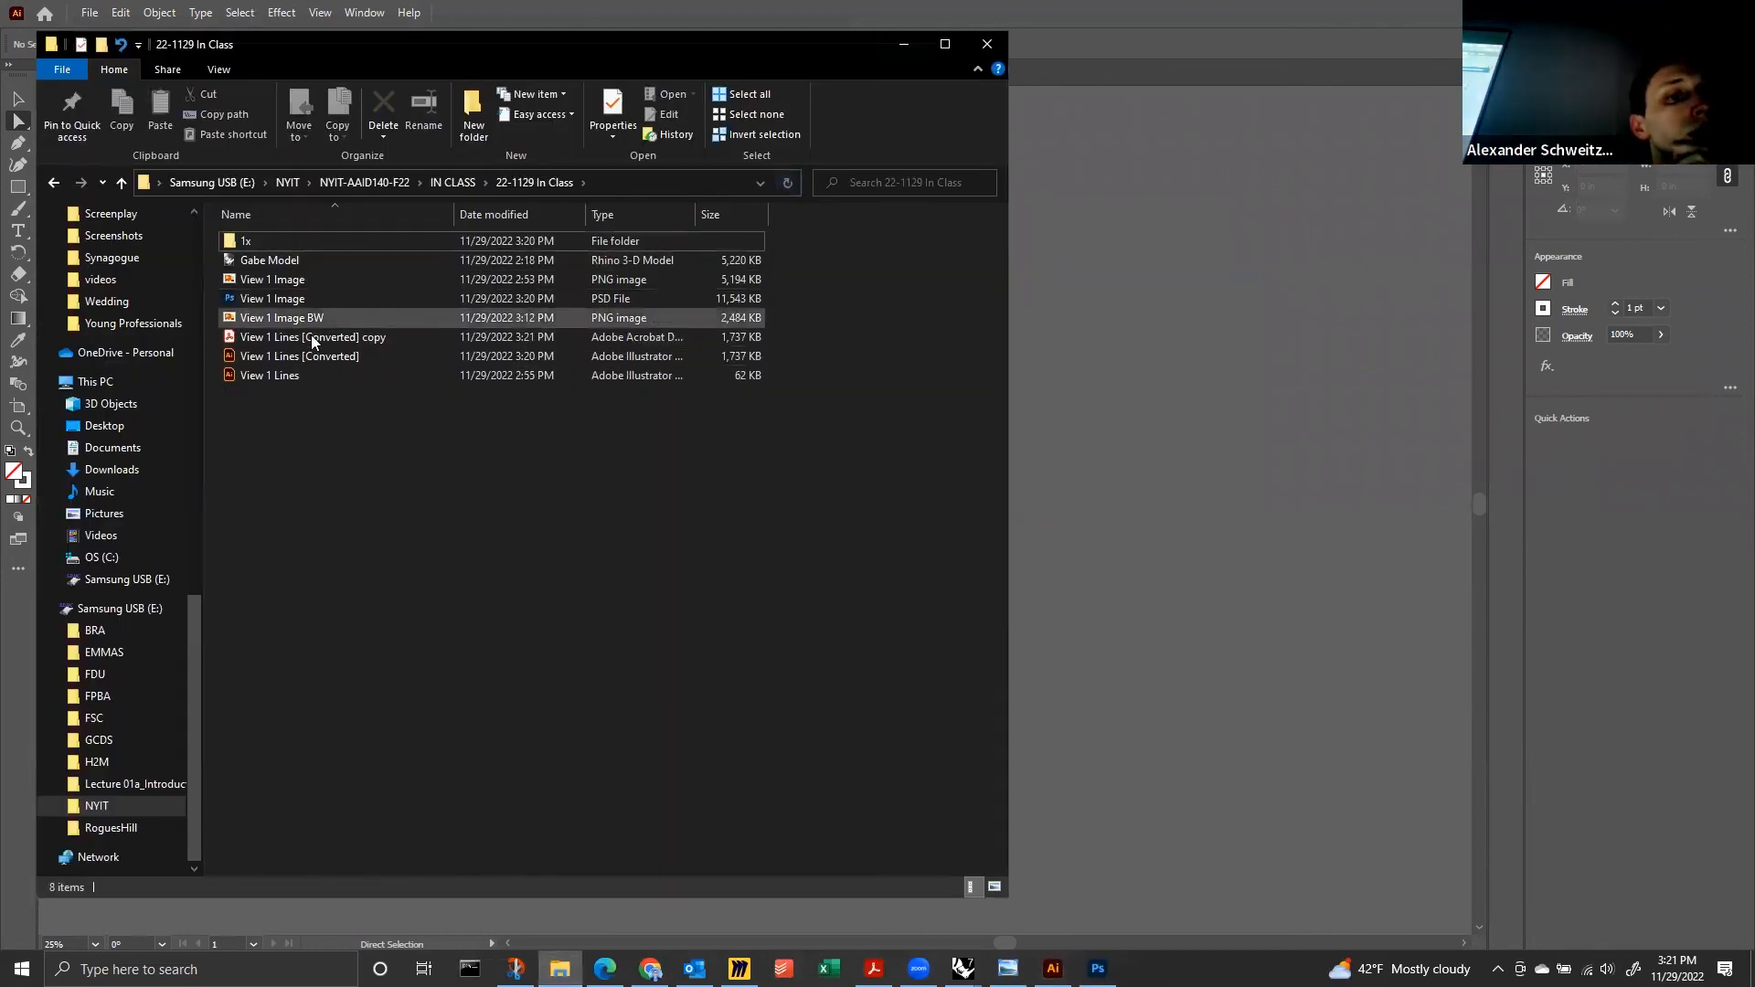
# Open the View 1 Lines [Converted] copy PDF from the 22-1129 In Class folder in Adobe Photoshop 2023.
pyautogui.click(312, 339)
pyautogui.rightClick(312, 339)
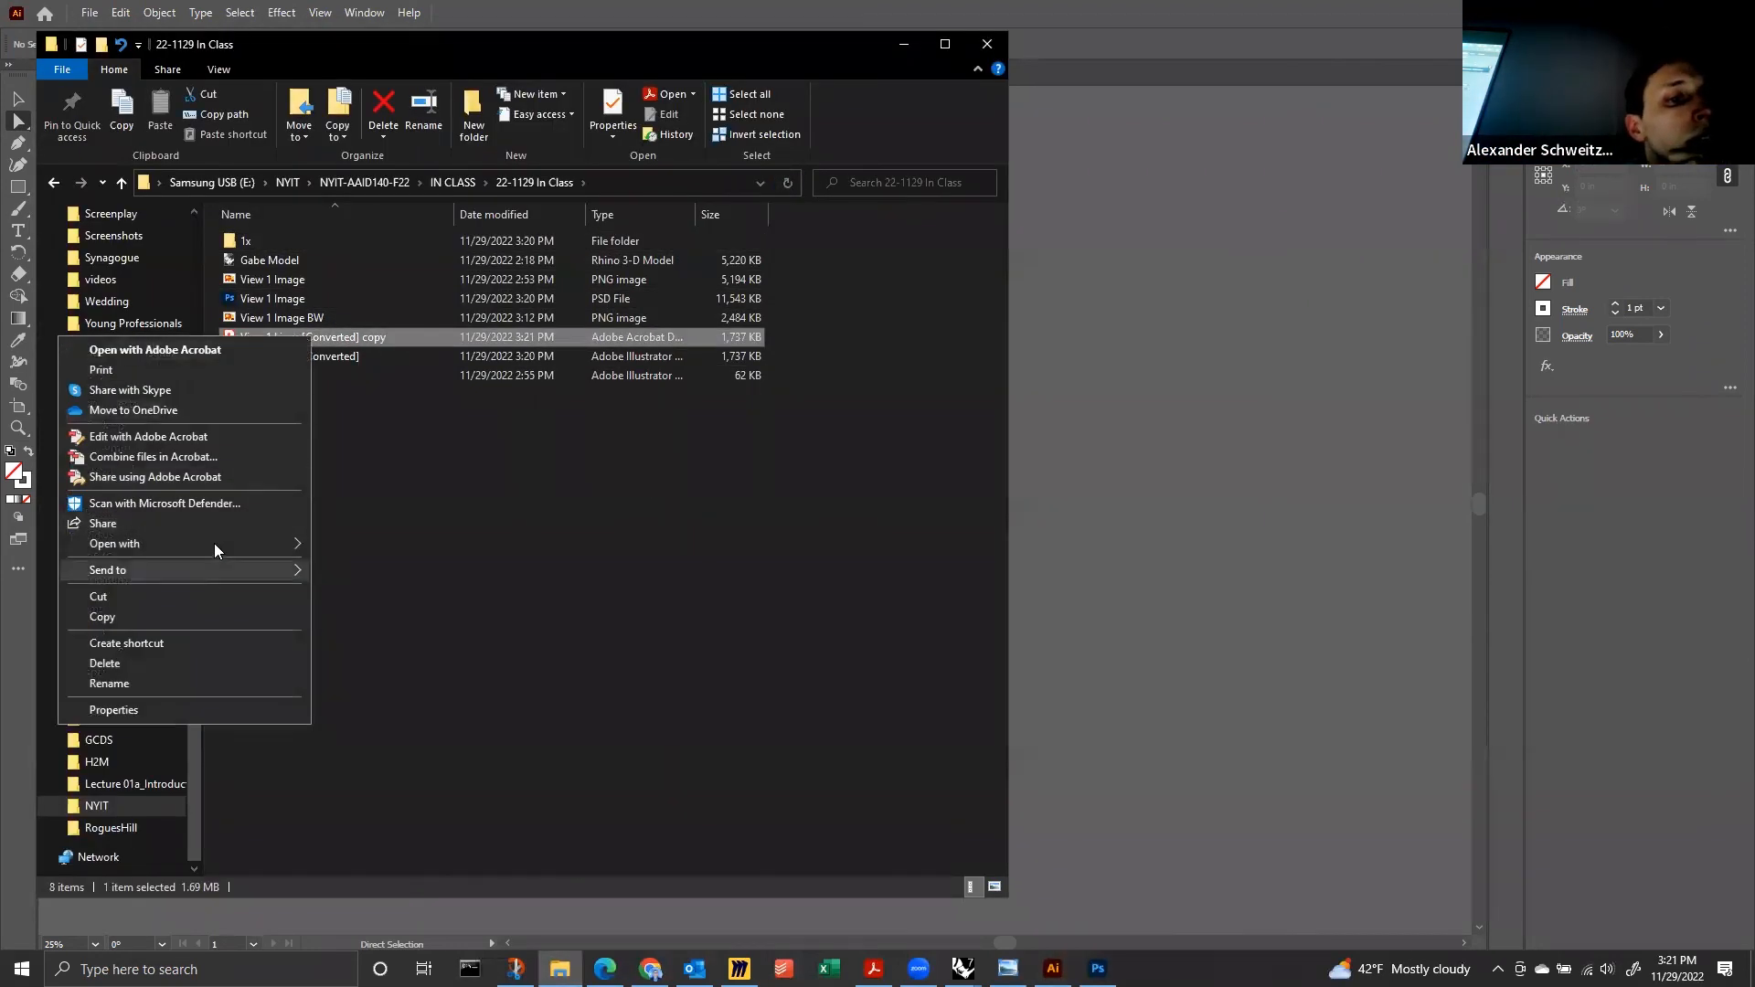
pyautogui.moveTo(225, 543)
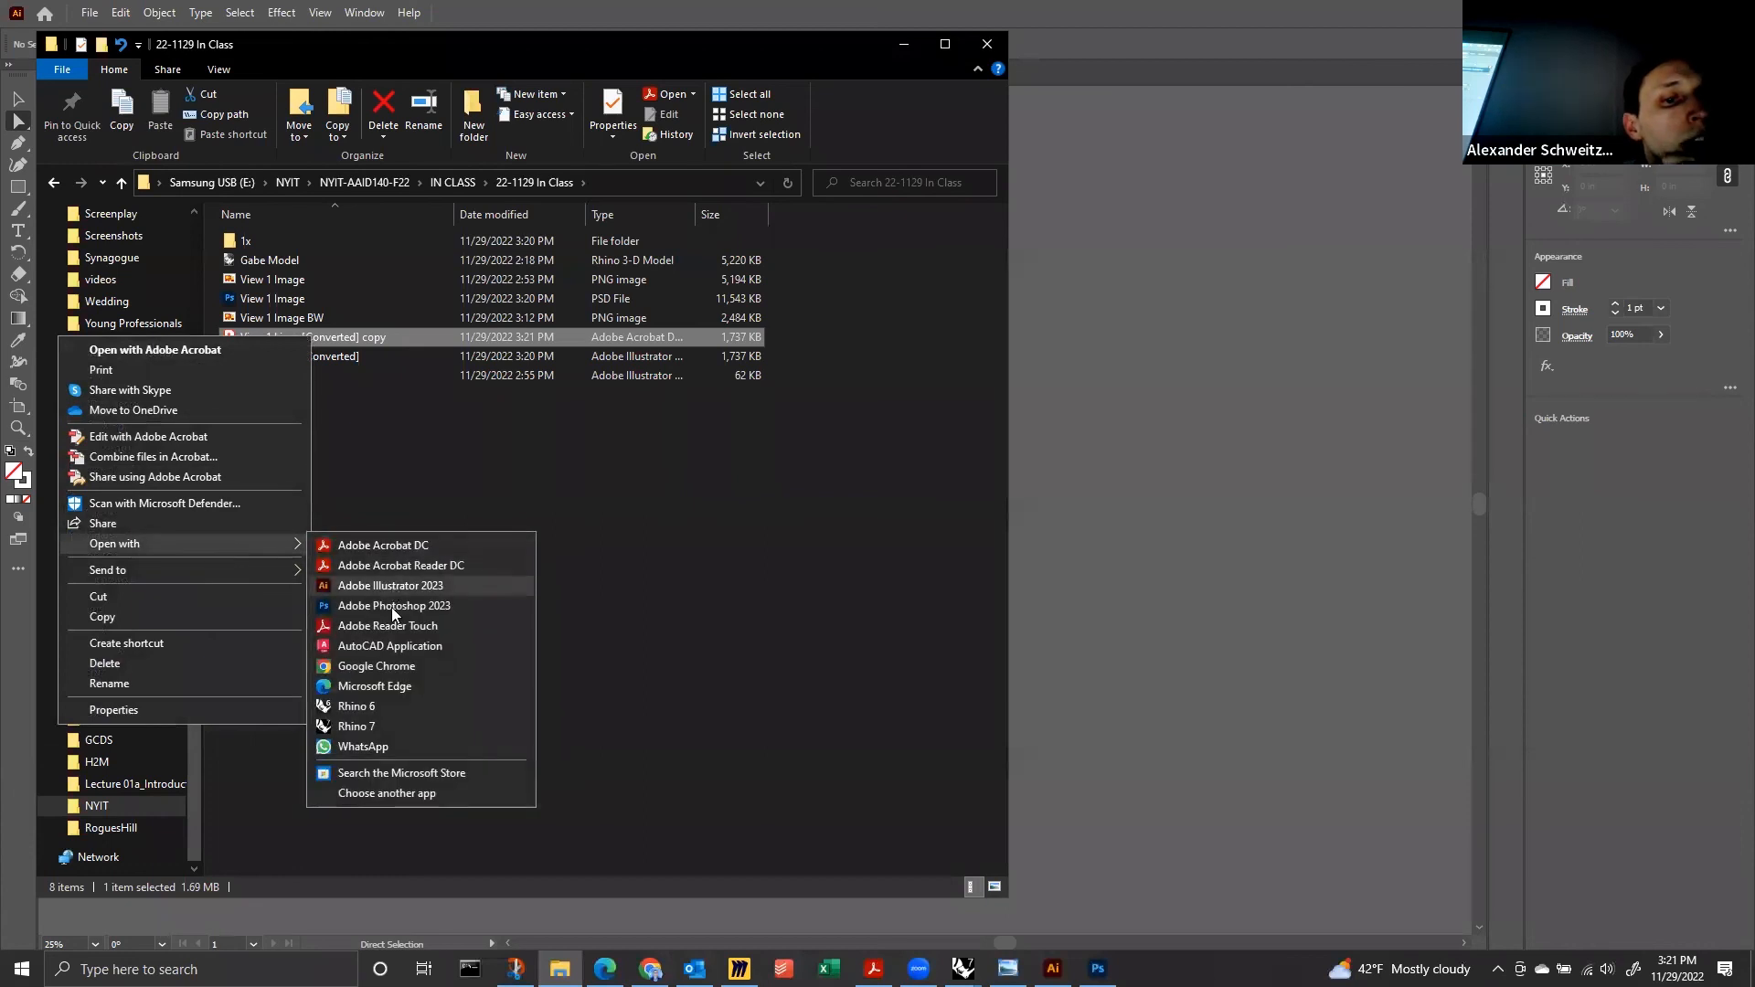
pyautogui.click(393, 607)
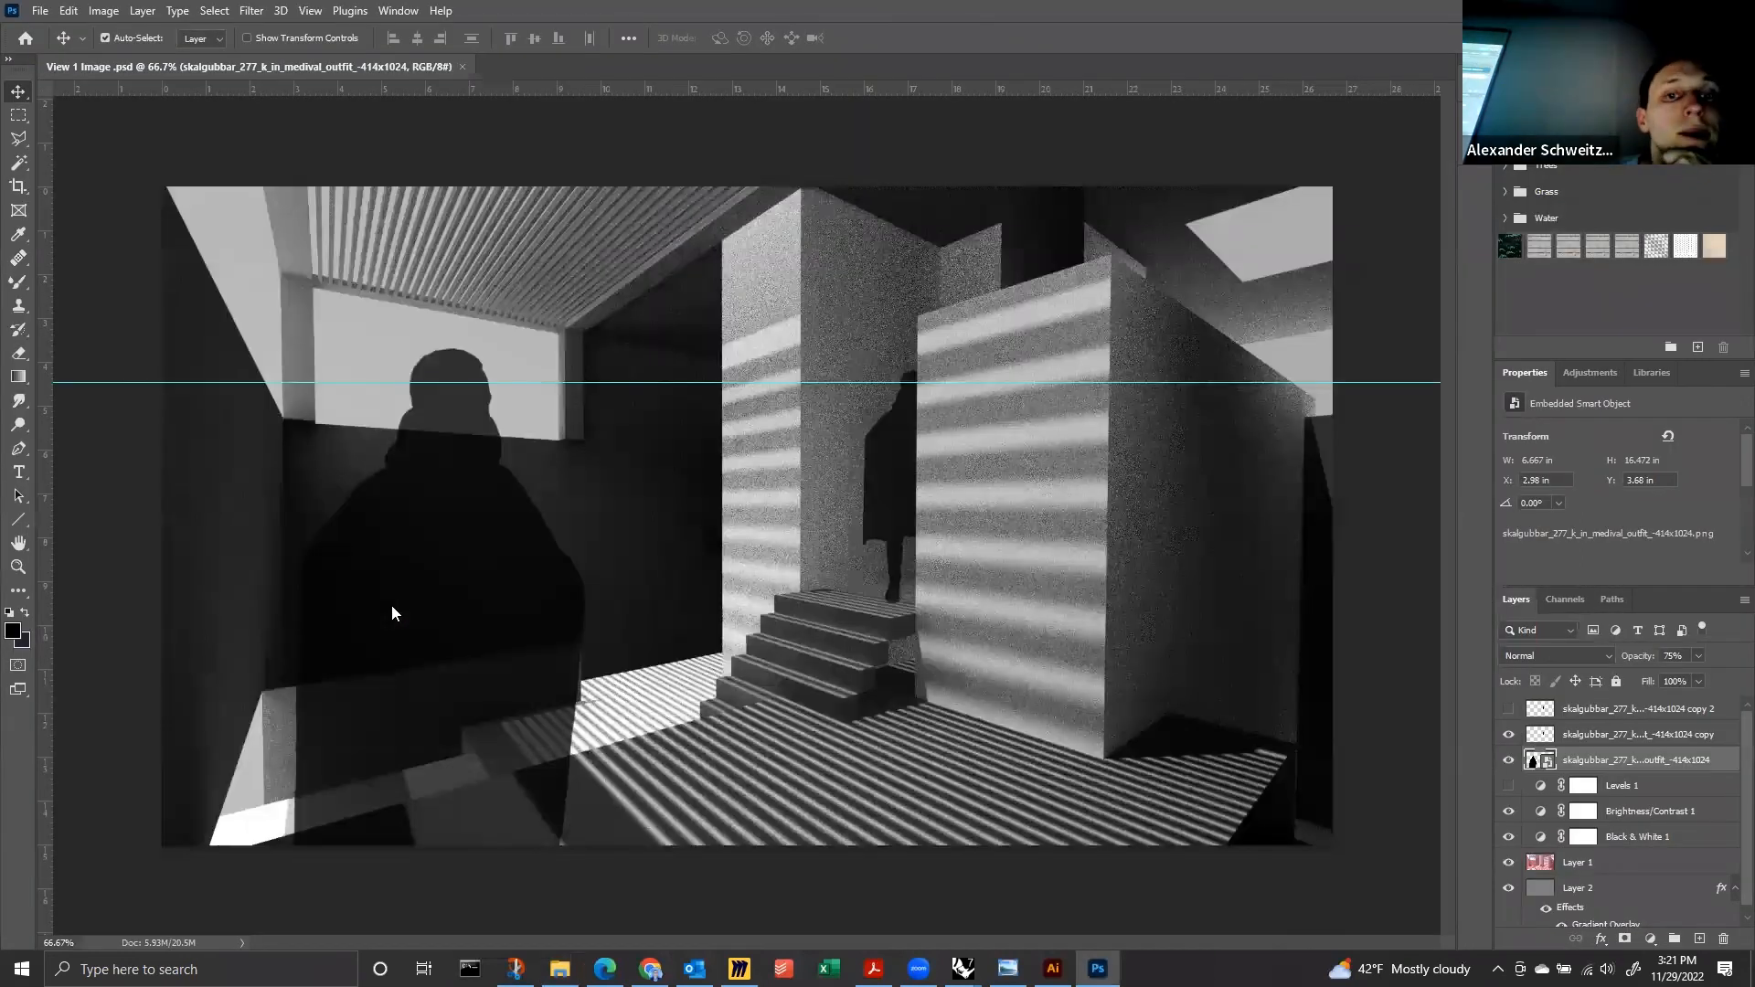
pyautogui.click(1094, 517)
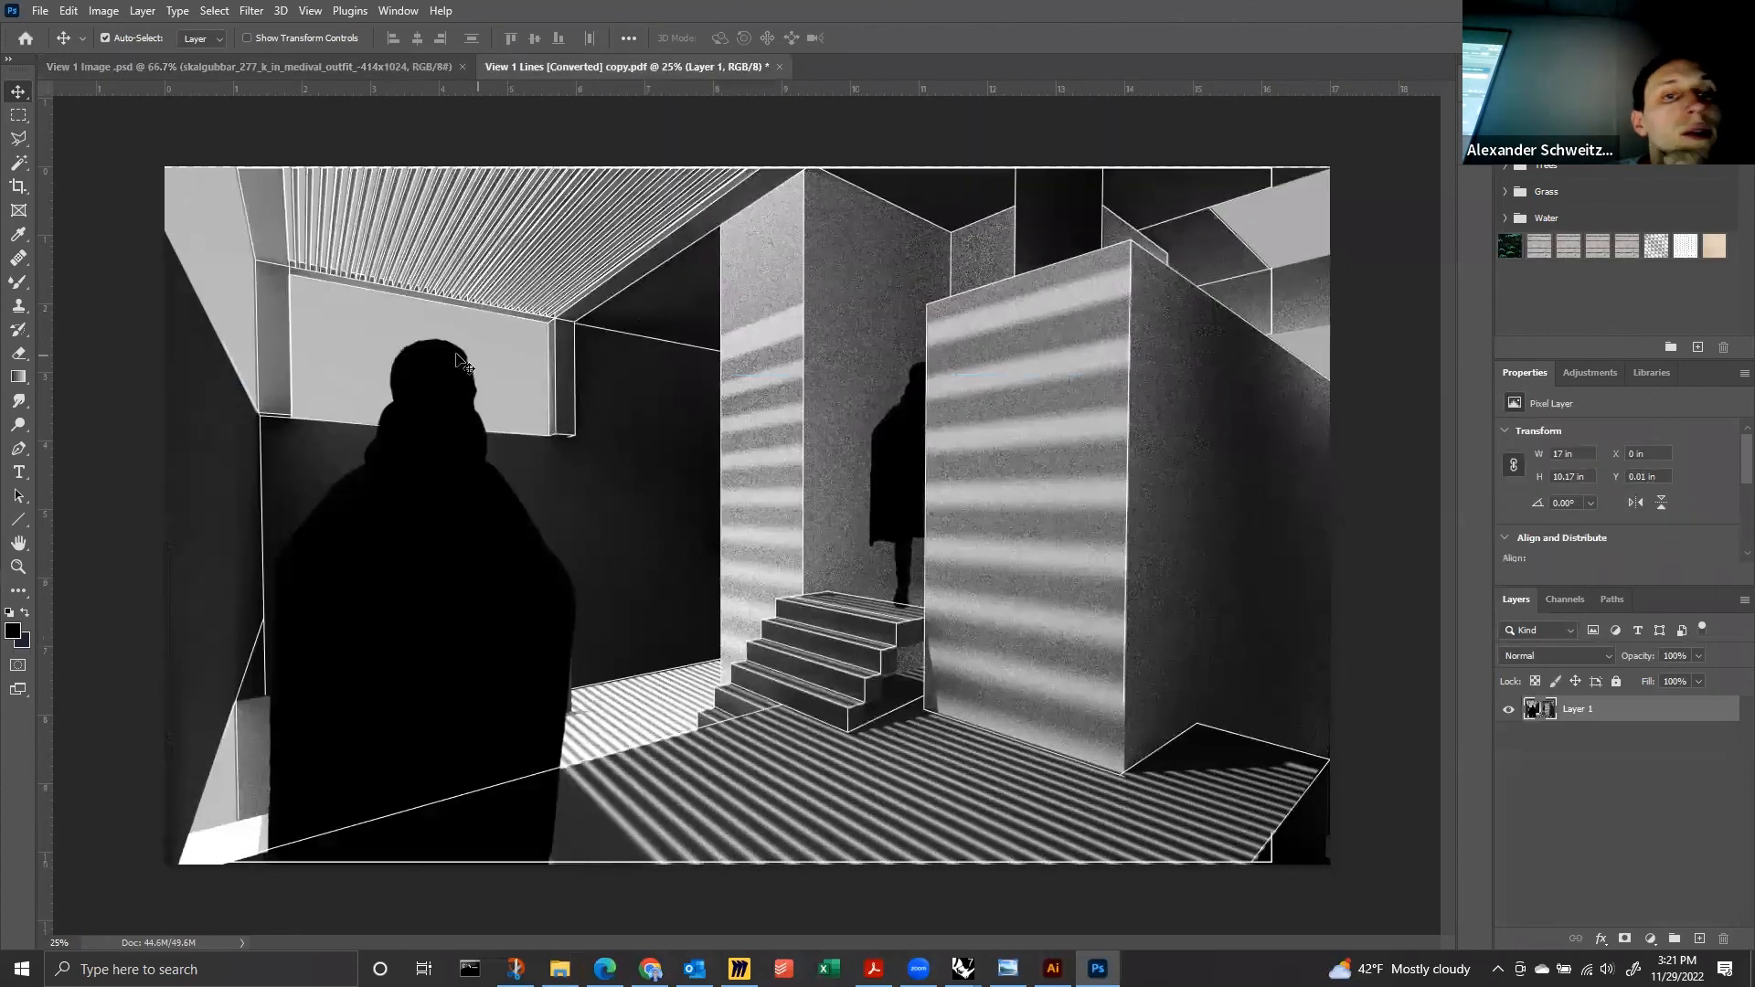
# Export the opened PDF page as the 5100 x 3055 px PNG View 1 Lines [Converted] copy in the 22-1129 In Class folder.
pyautogui.click(45, 11)
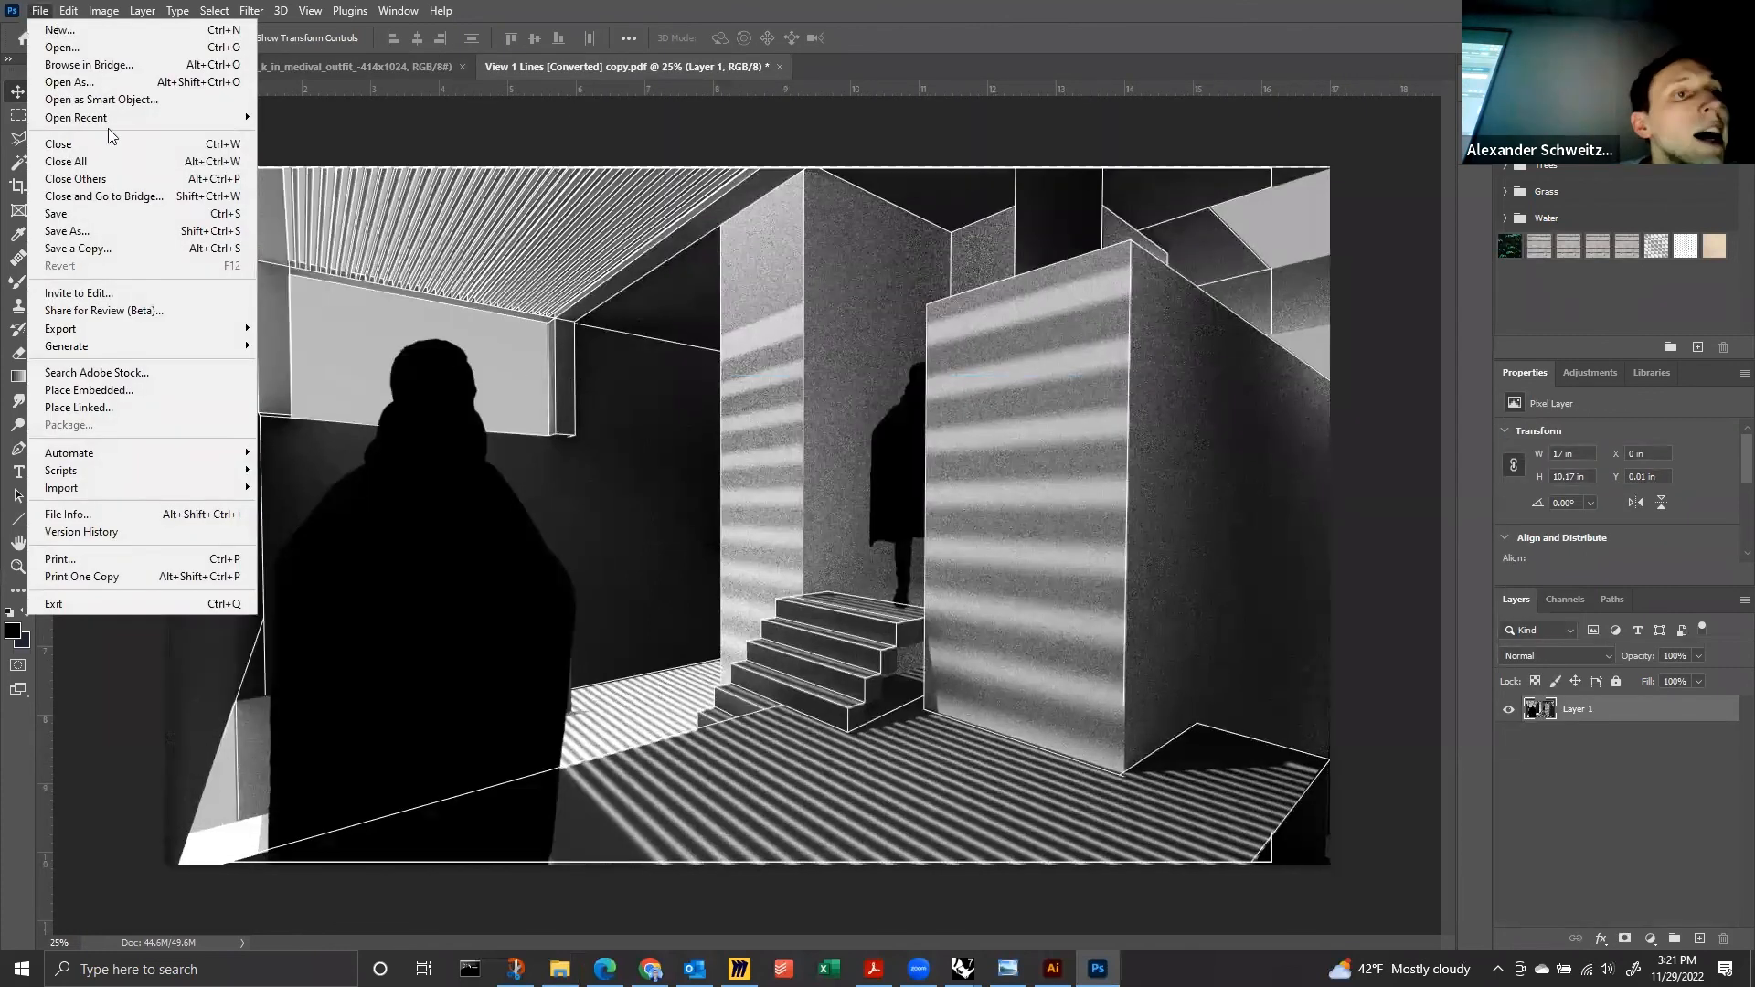
pyautogui.moveTo(102, 331)
pyautogui.click(297, 346)
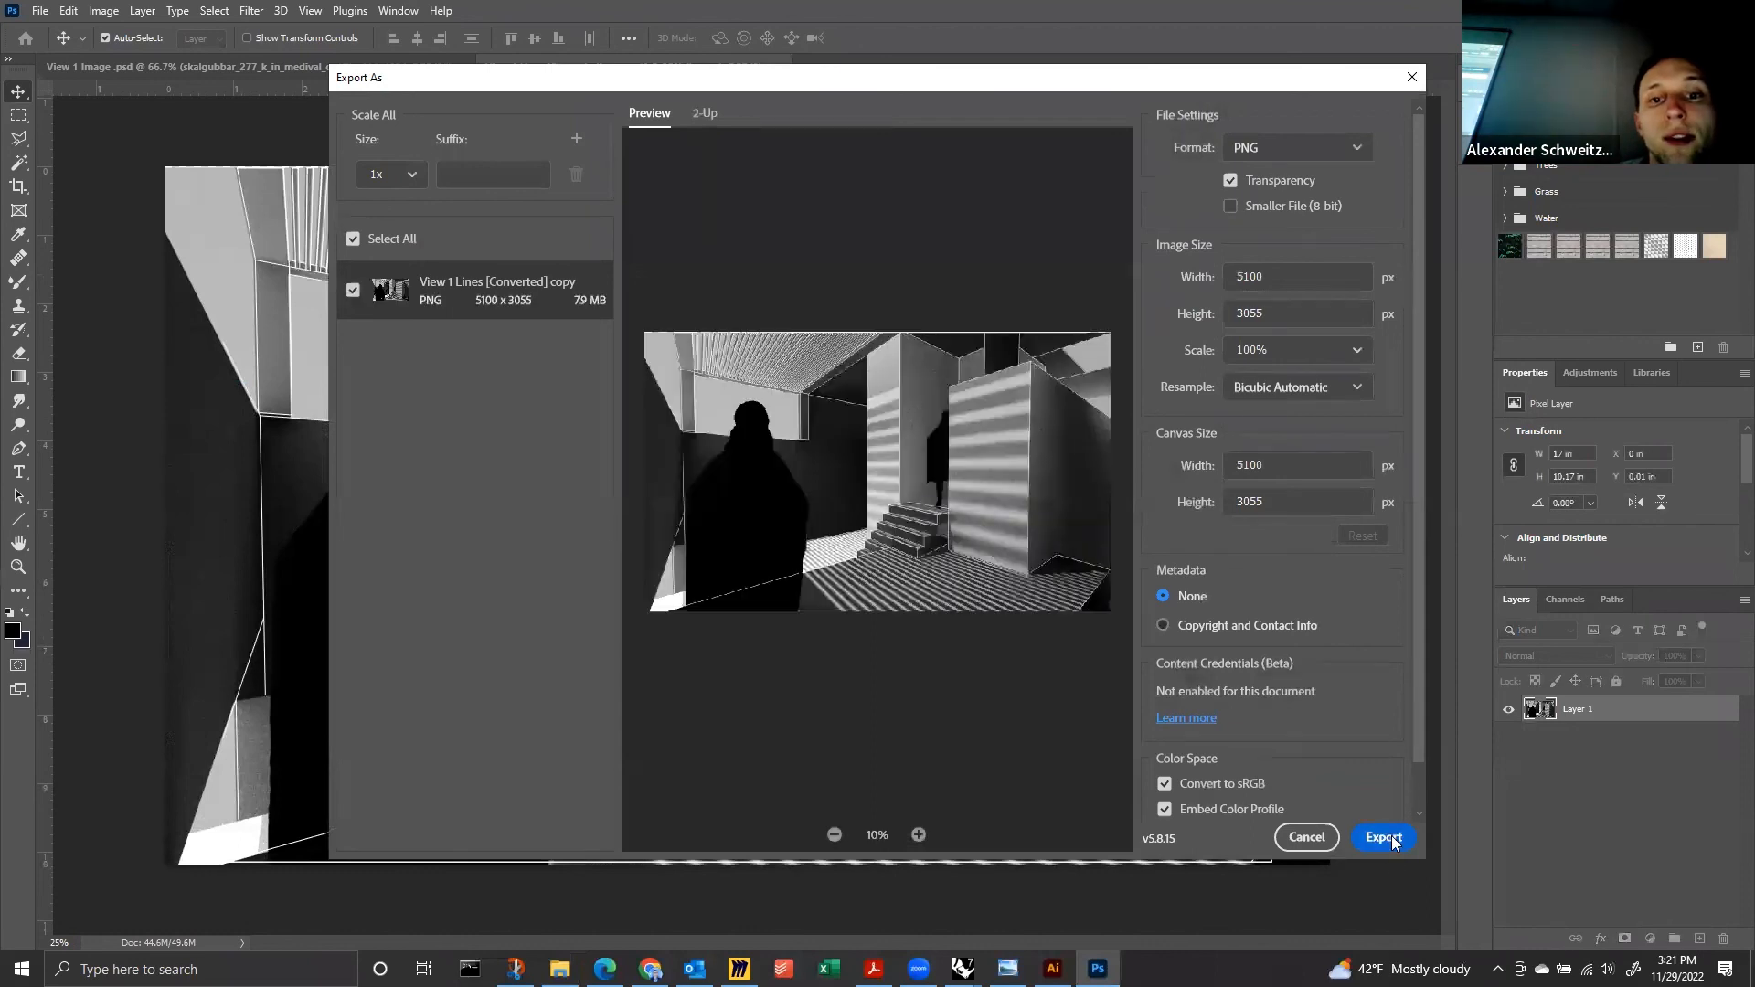
pyautogui.click(1384, 837)
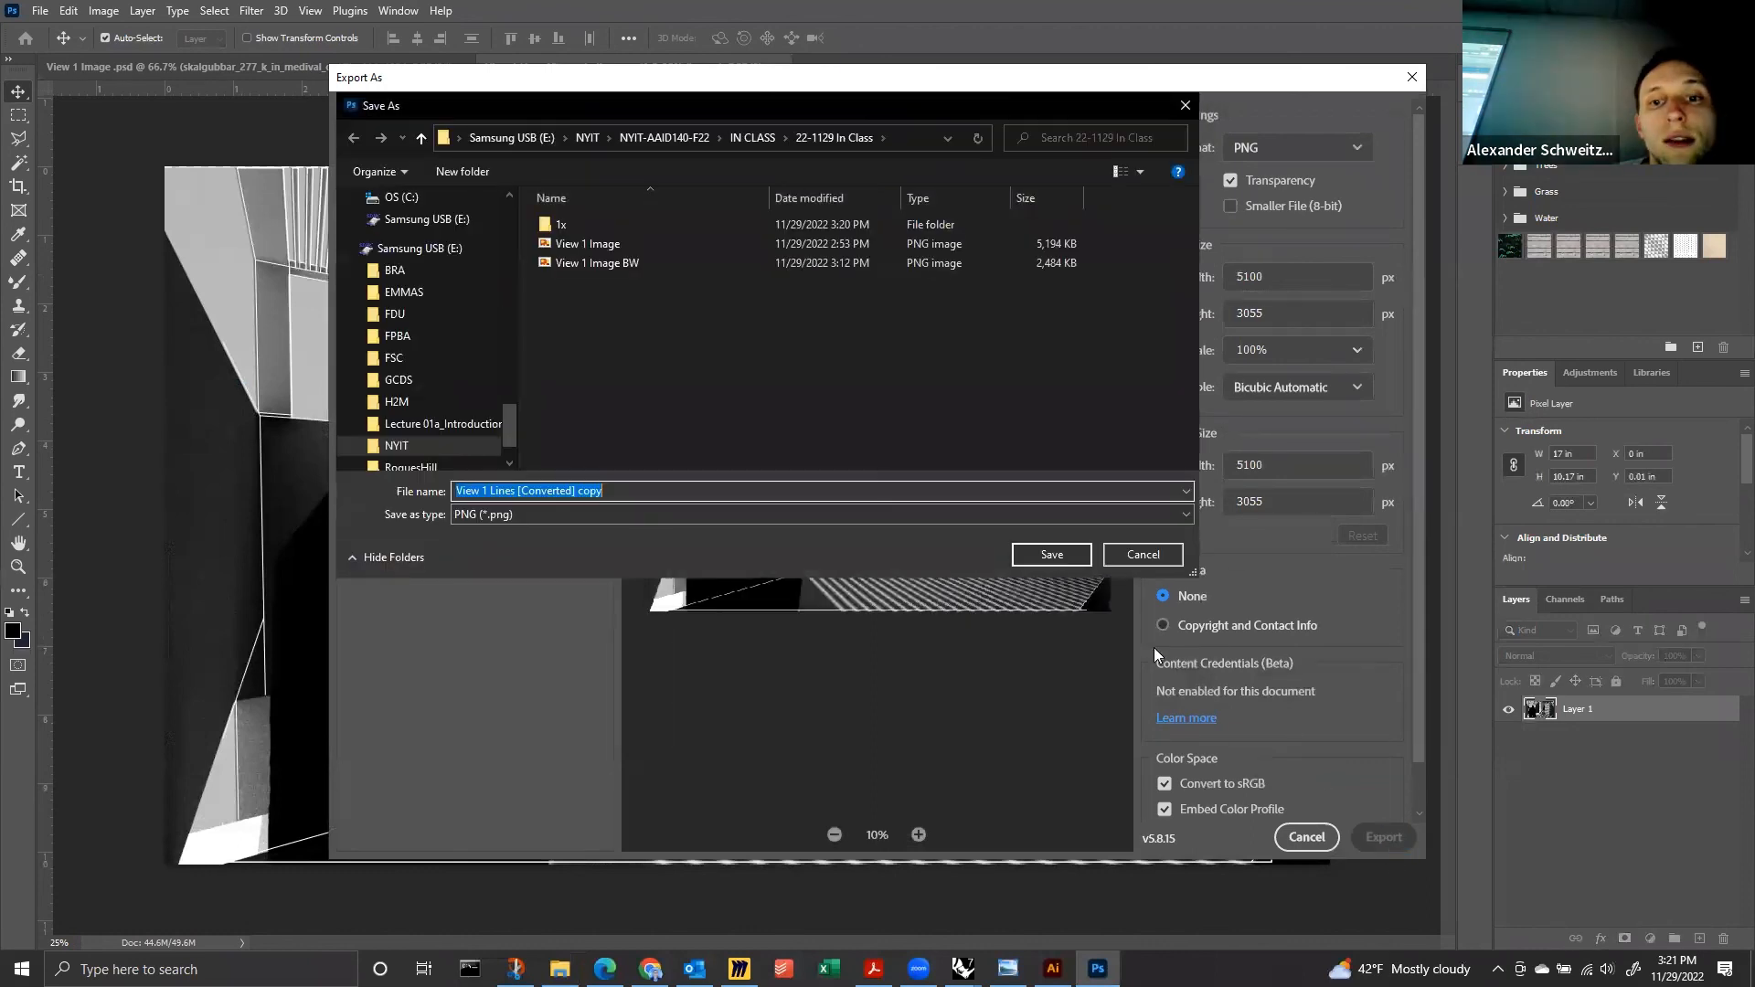
pyautogui.click(1051, 555)
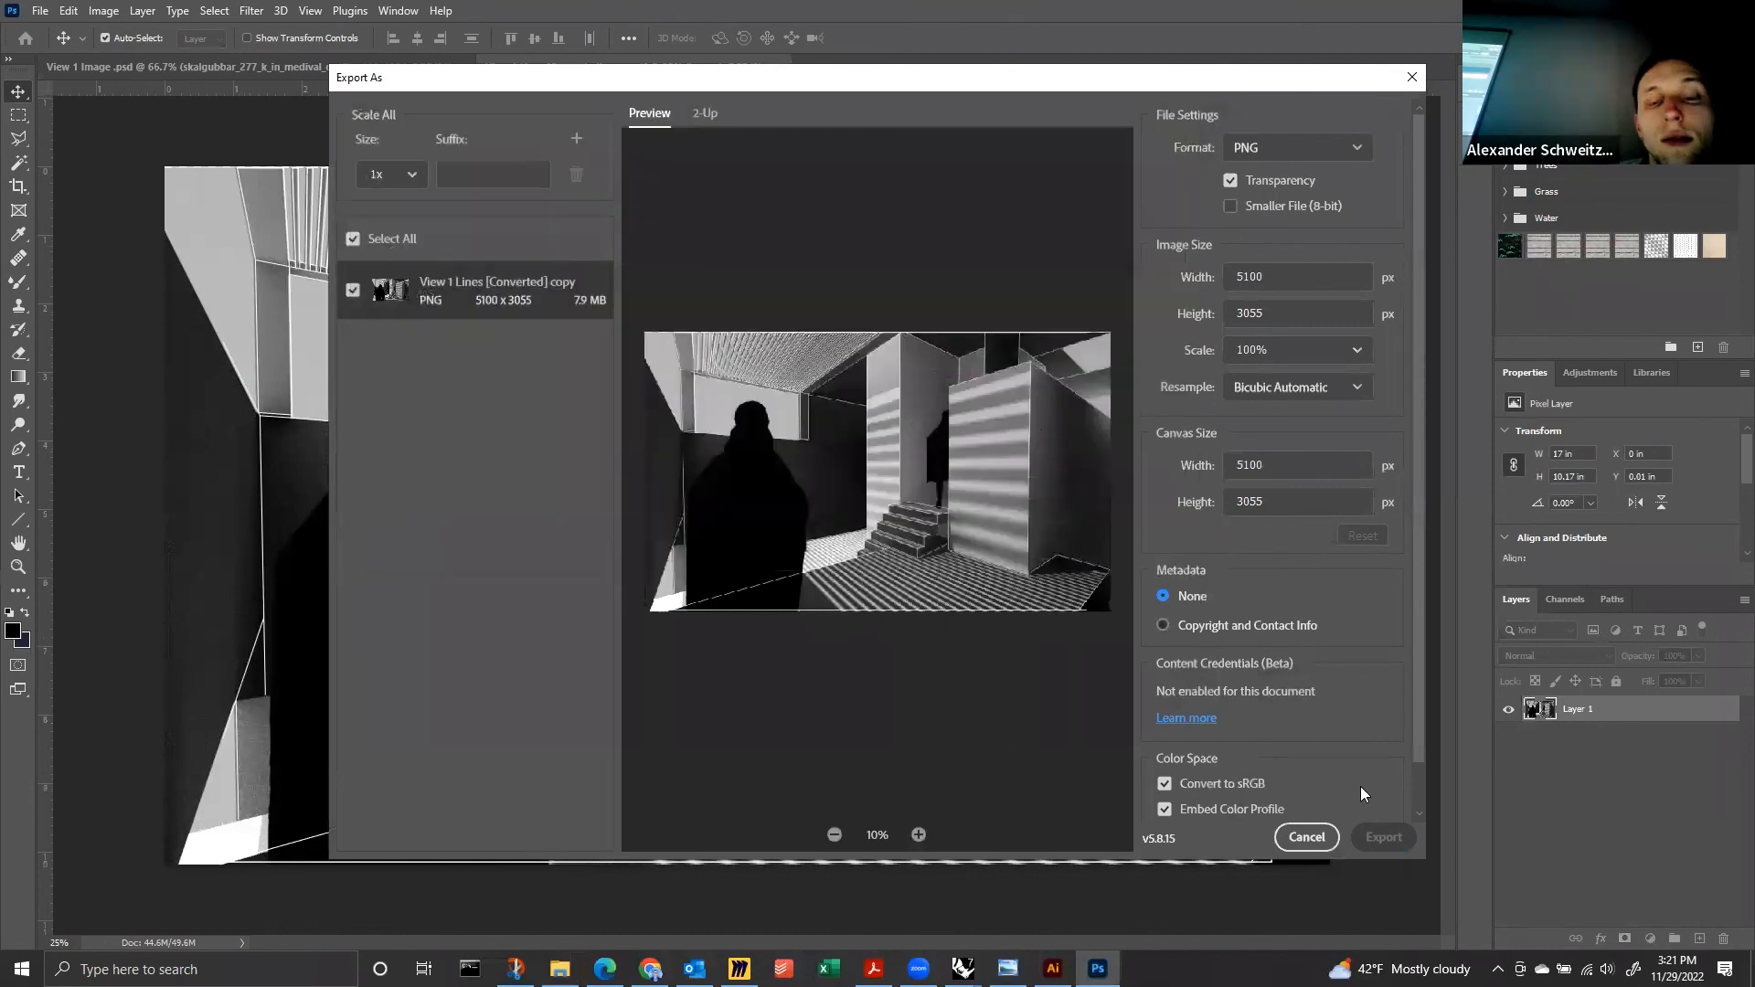
pyautogui.click(1306, 837)
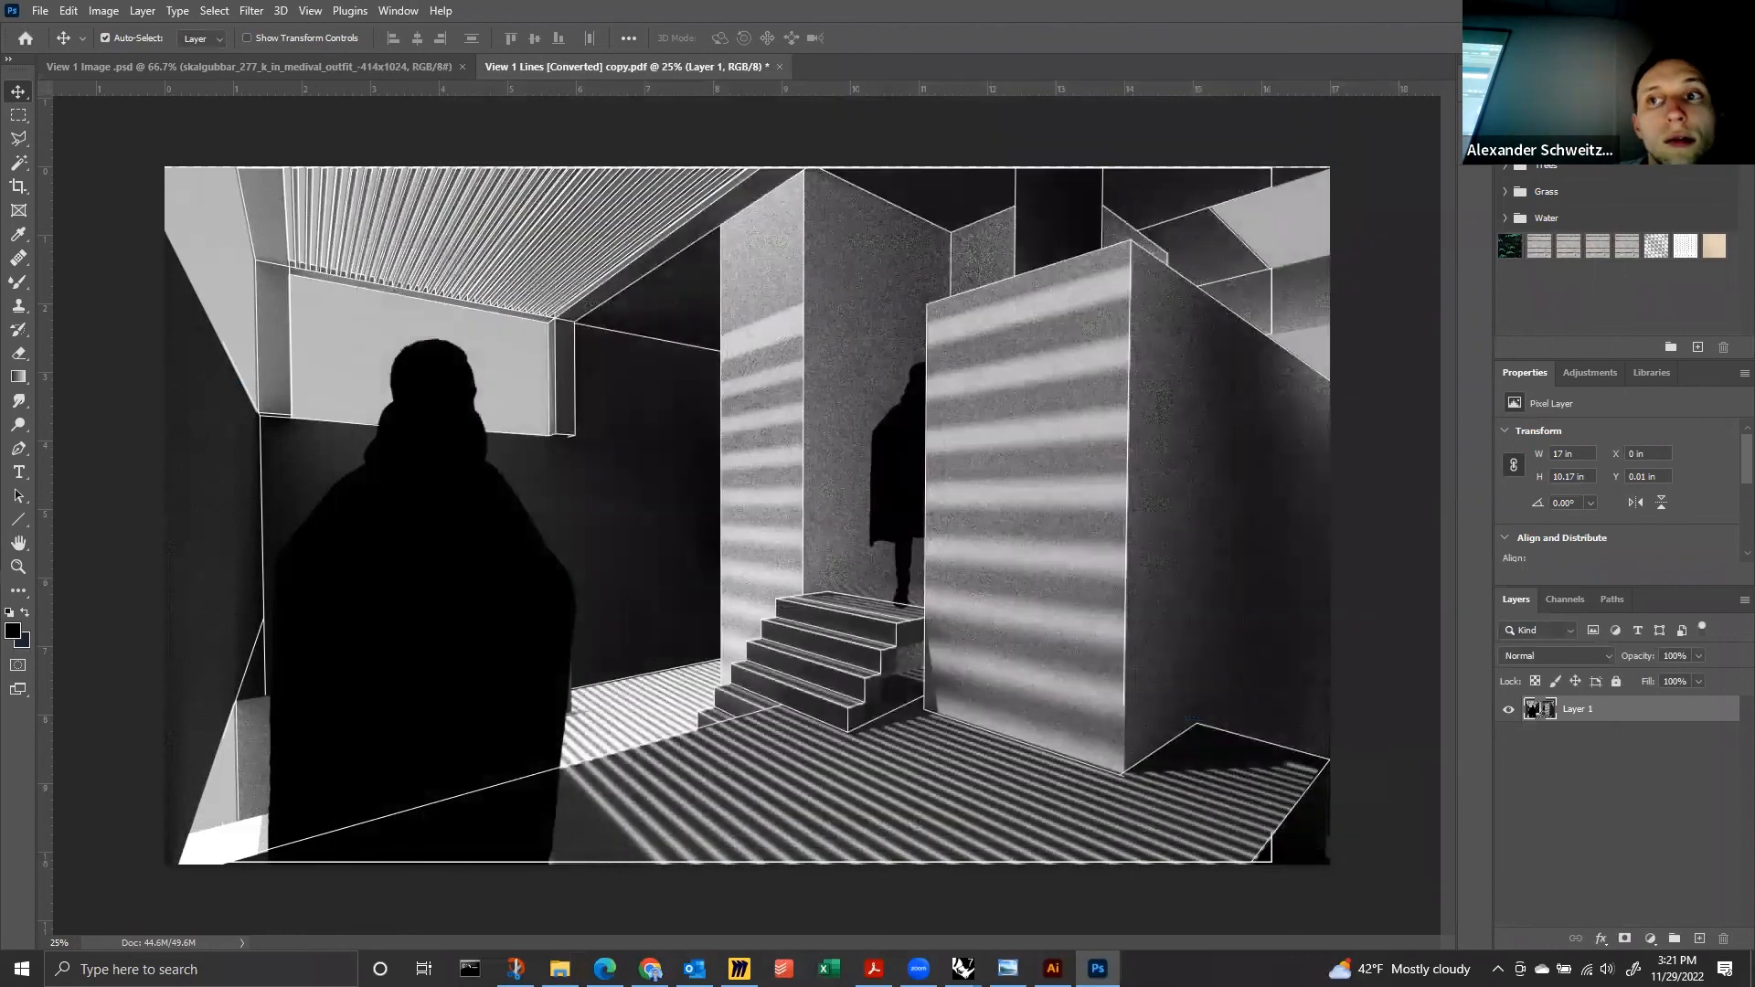
# View the exported PNG full screen from the class folder and compare it with the original colour render.
pyautogui.click(1097, 968)
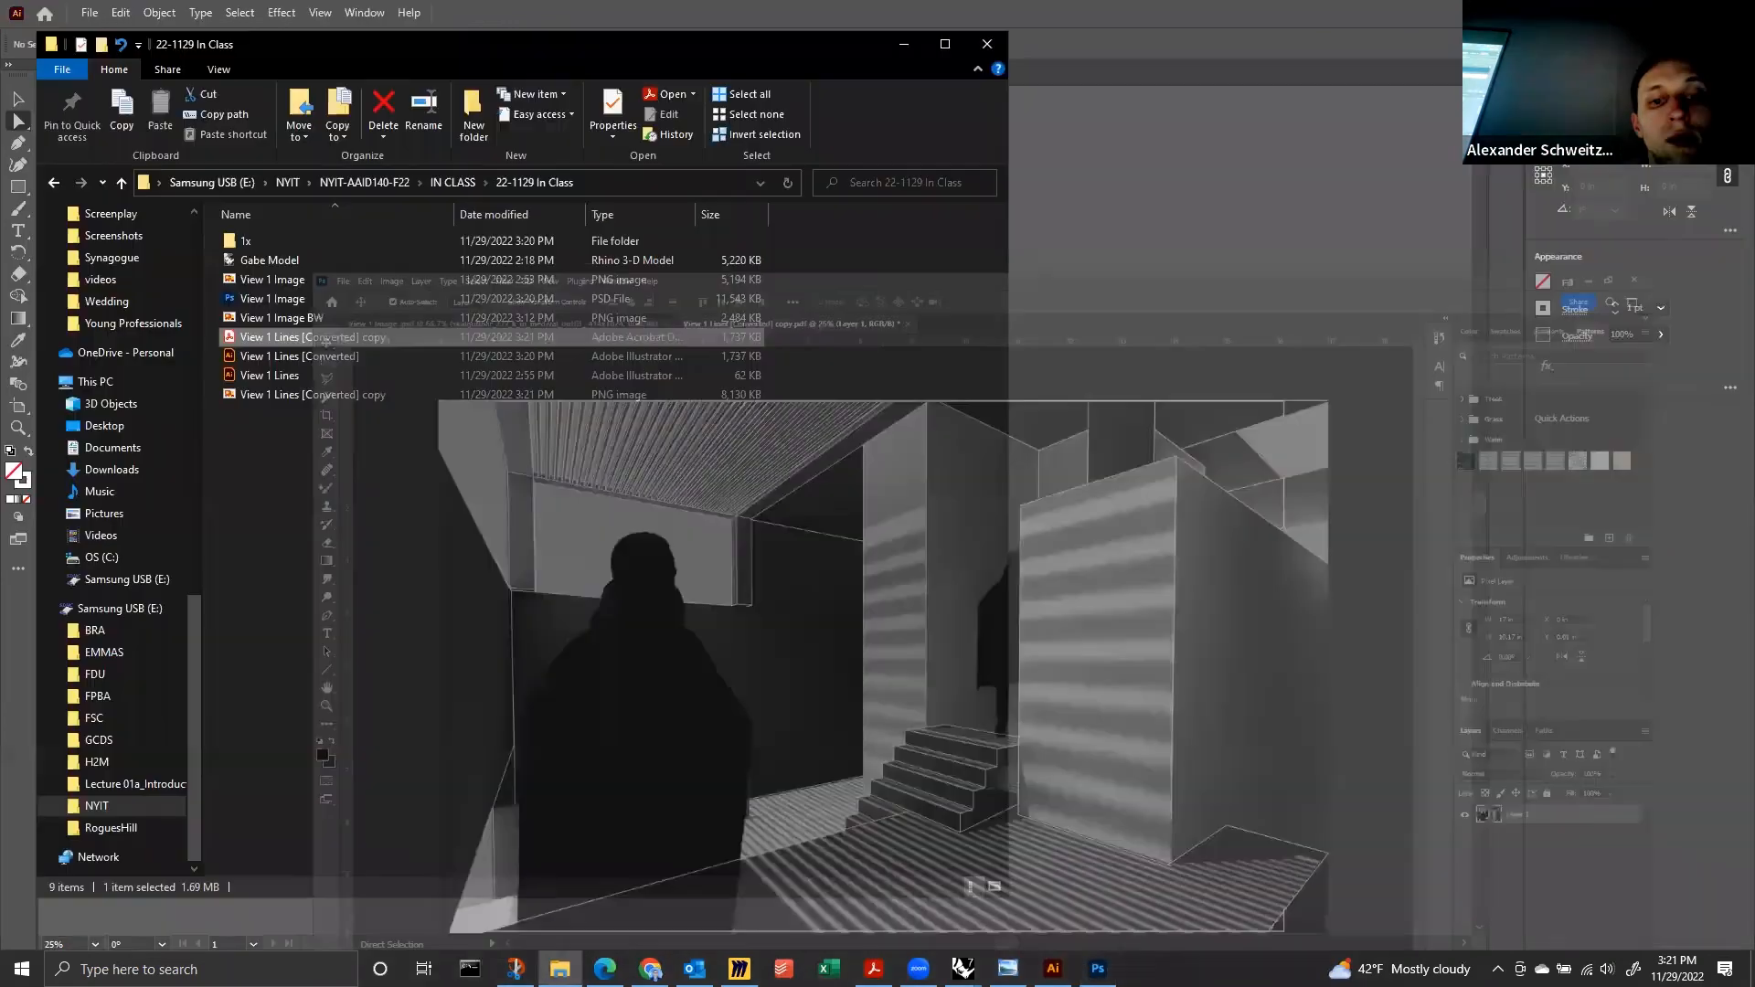
pyautogui.click(355, 396)
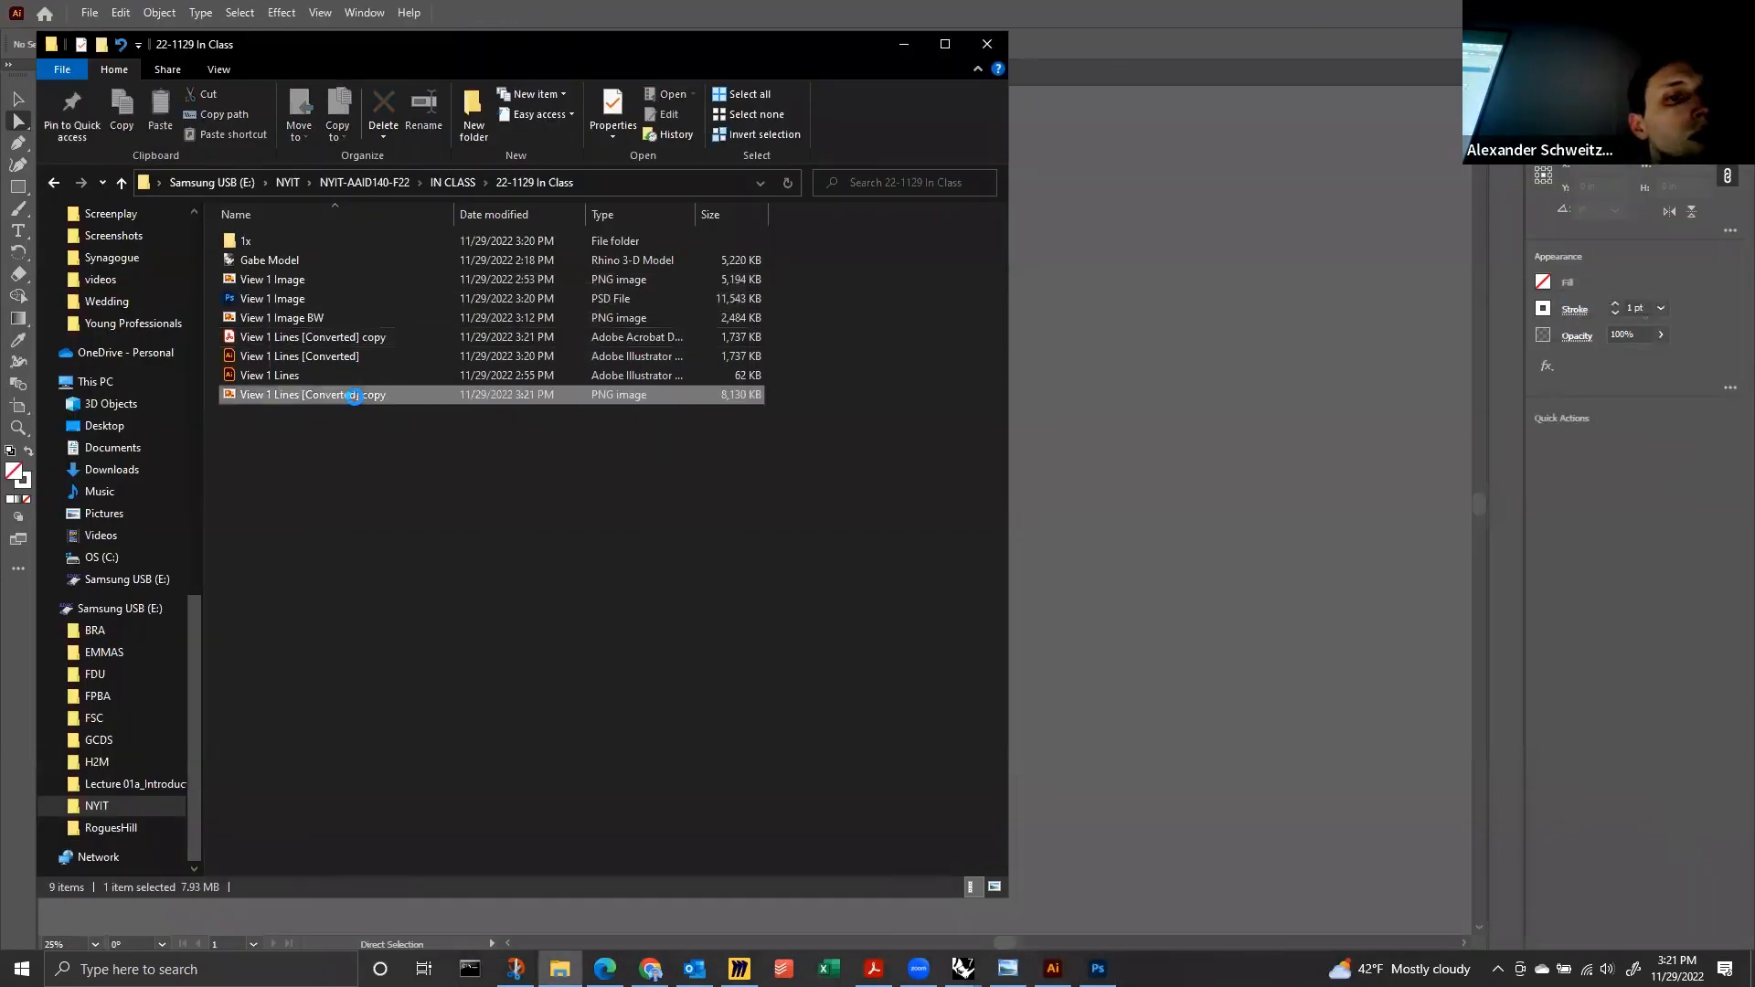
pyautogui.doubleClick(354, 397)
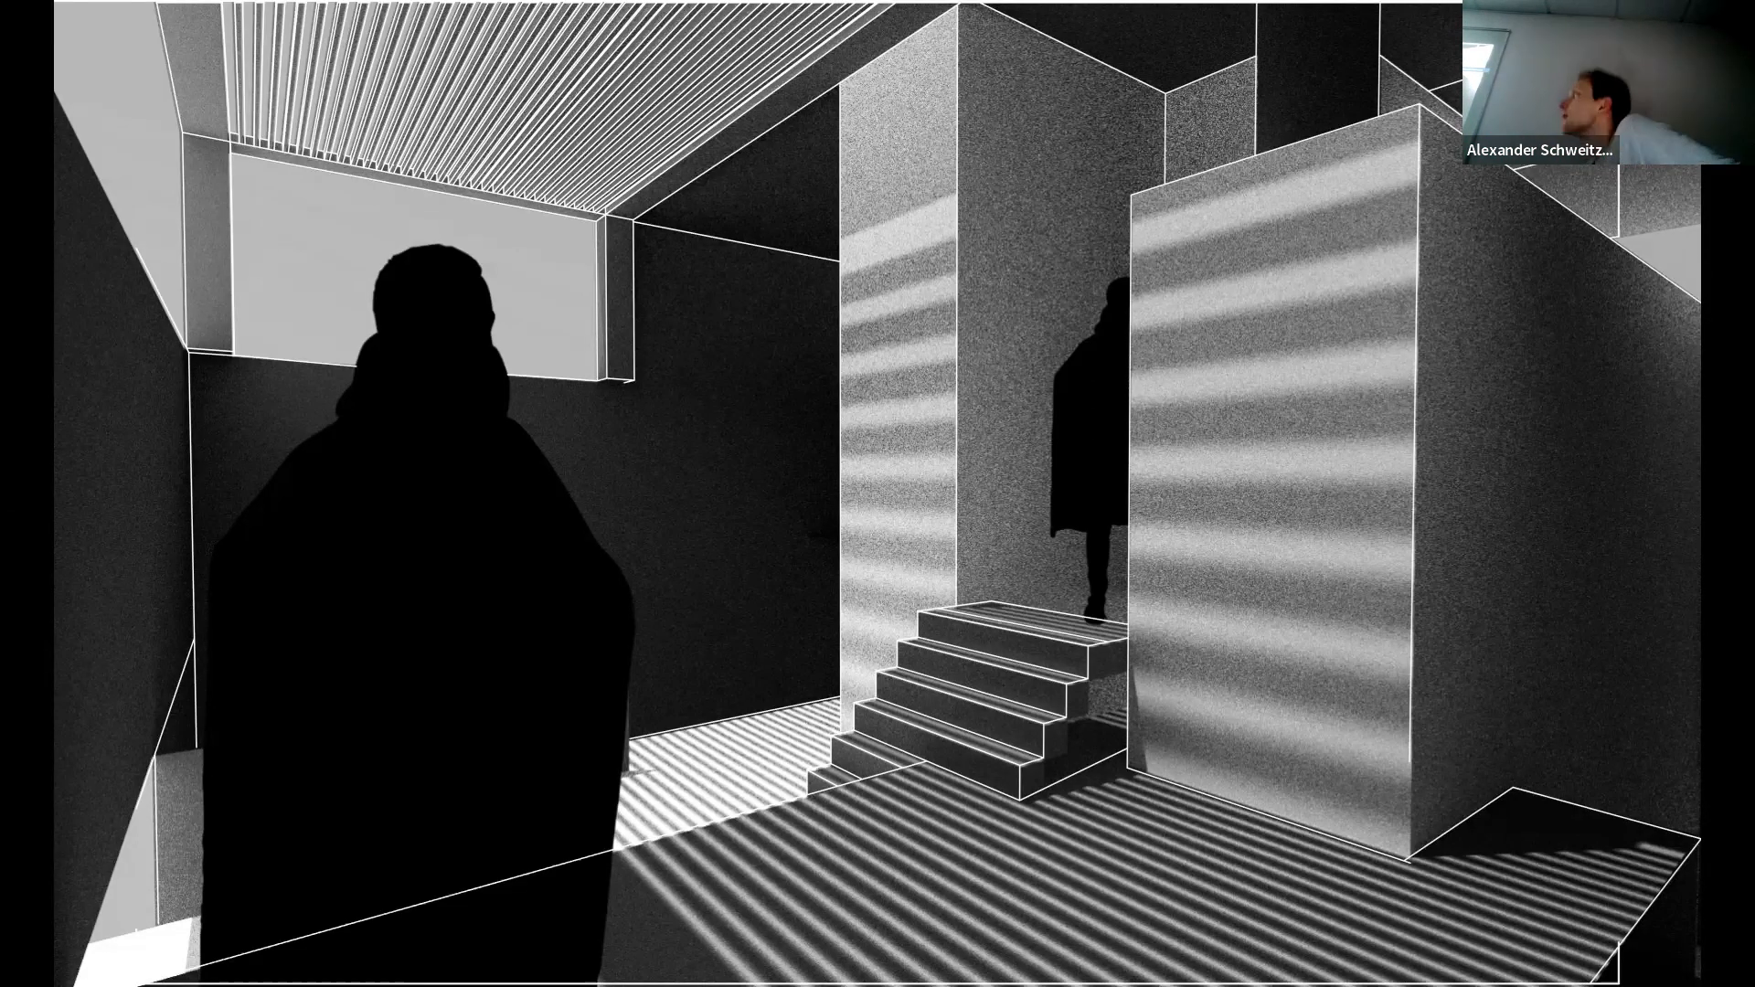
pyautogui.press('Right')
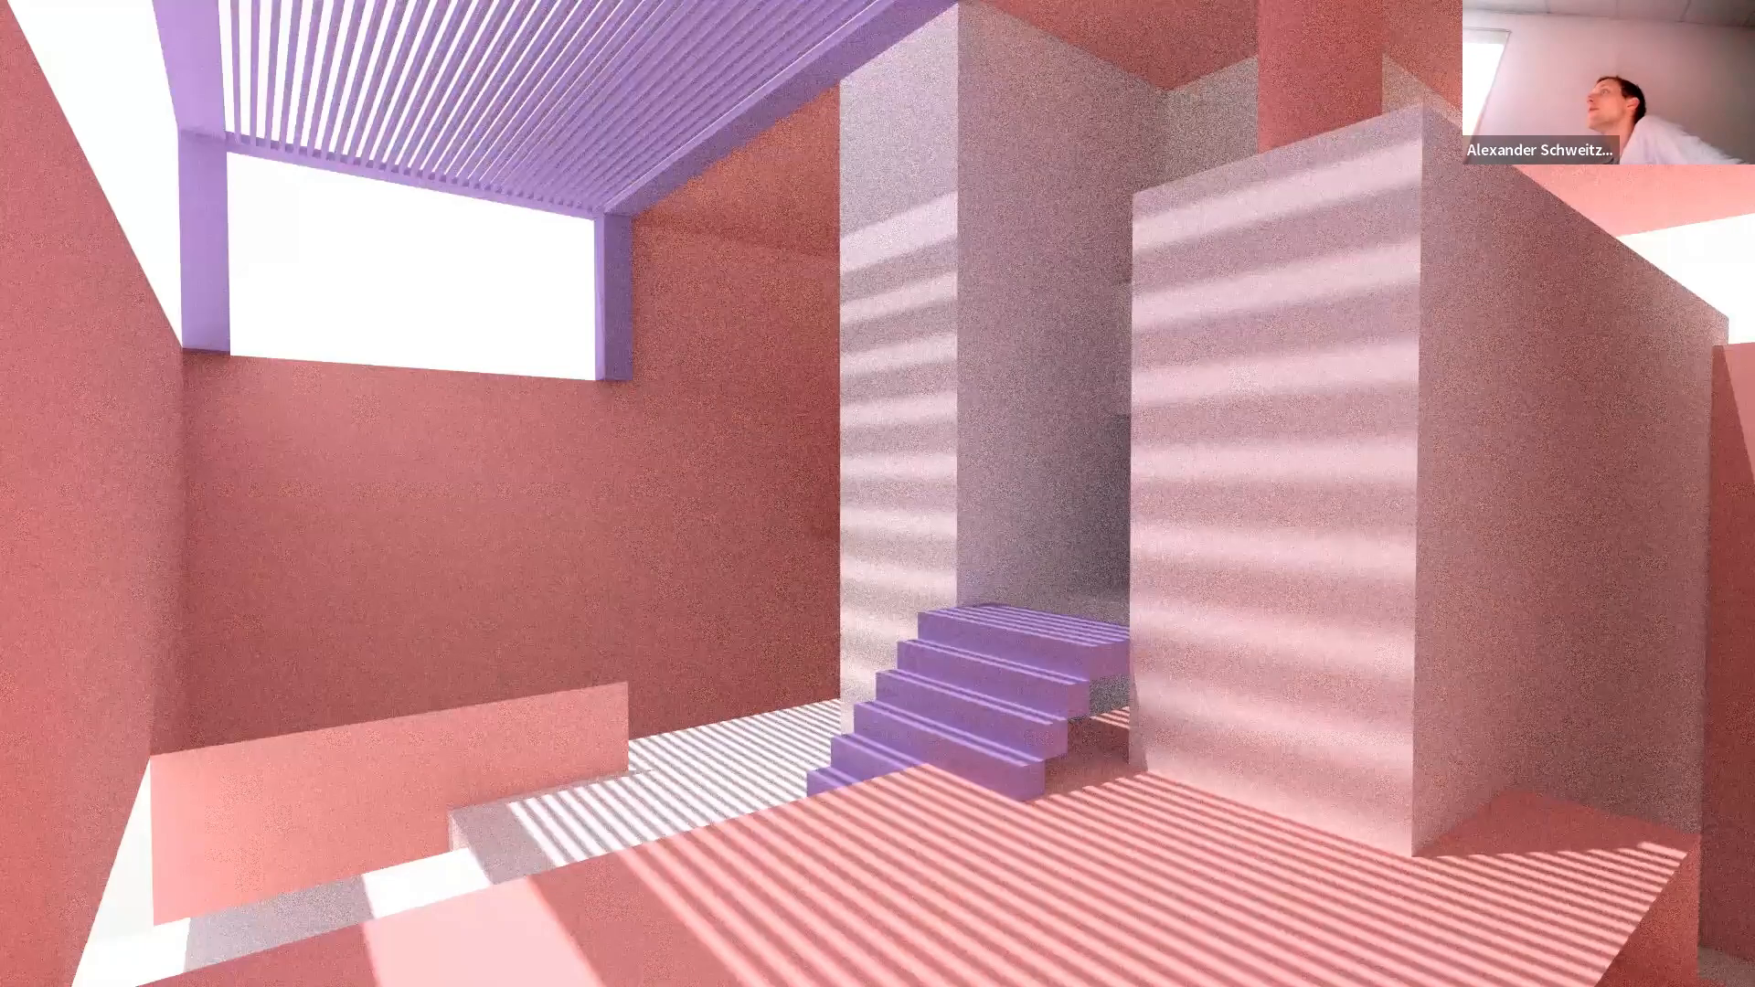